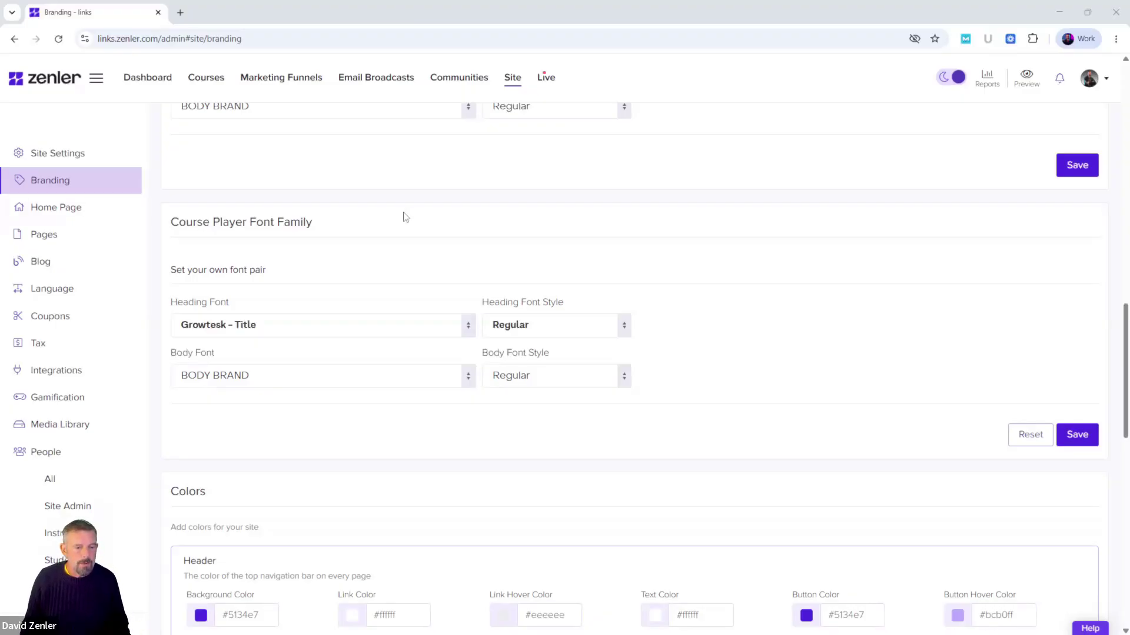
left_click_drag(159, 44, 92, 46)
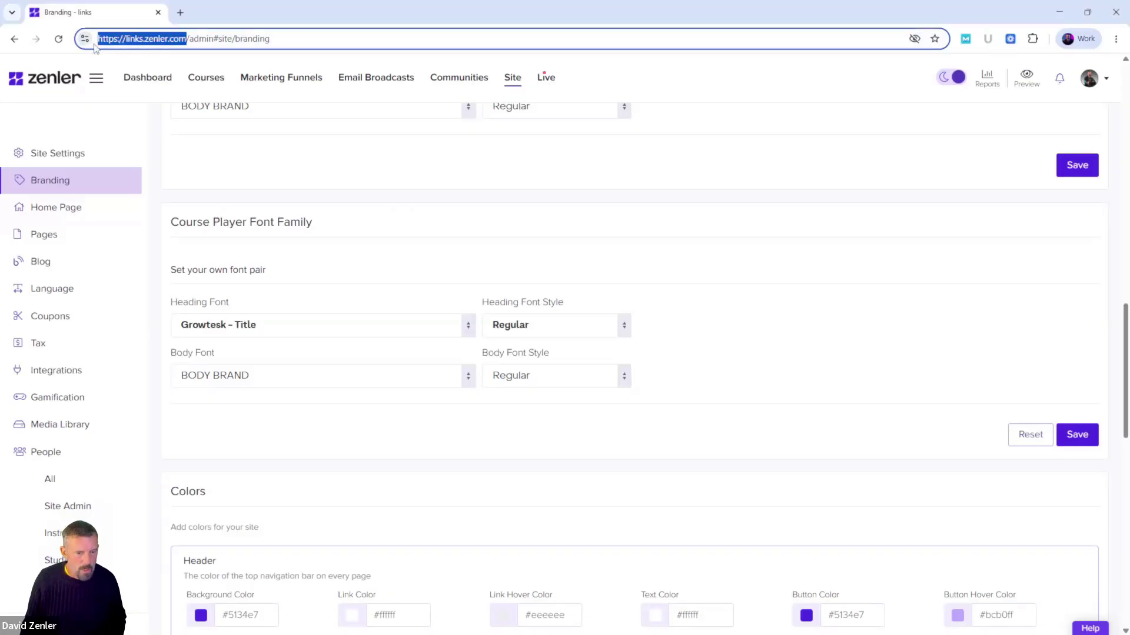
left_click(181, 12)
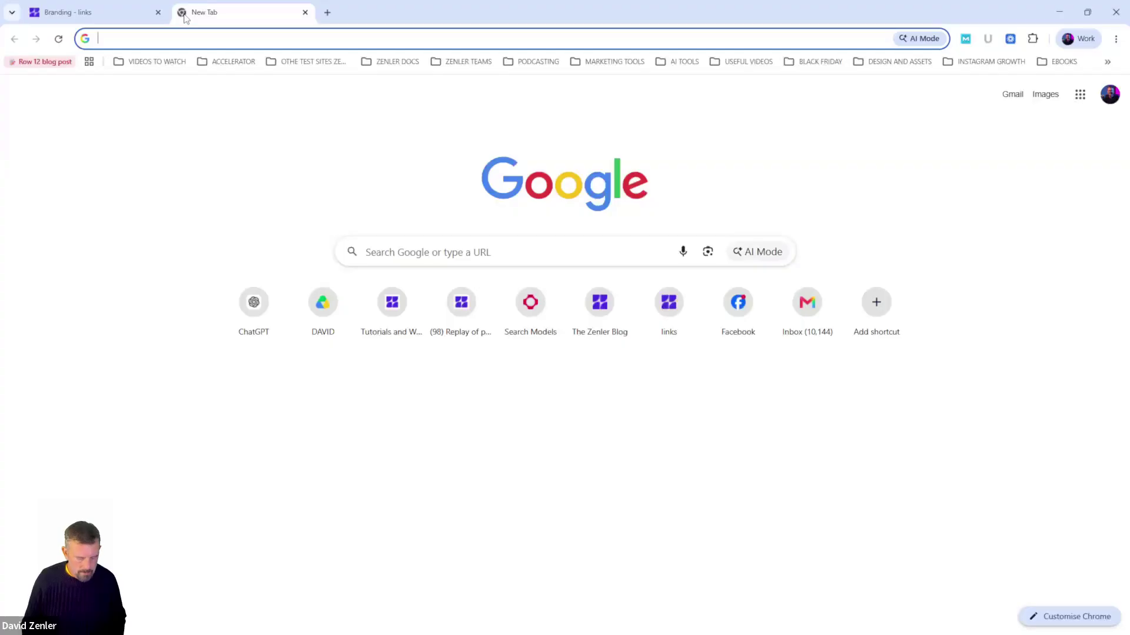
type("https://links.zenler.com/")
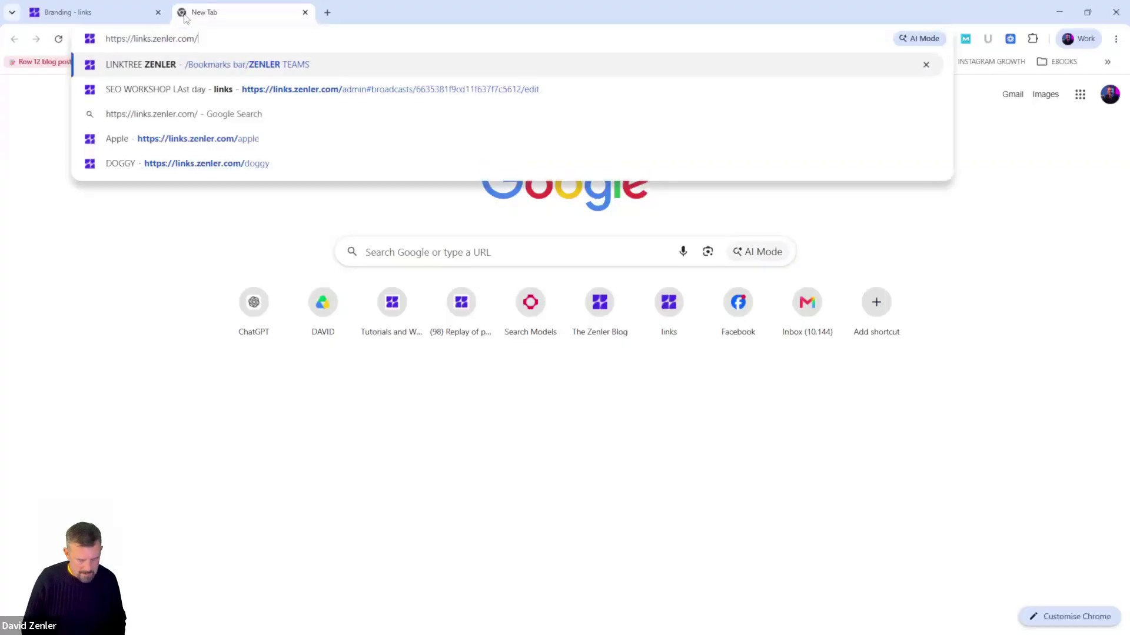
type("blog")
key("Return")
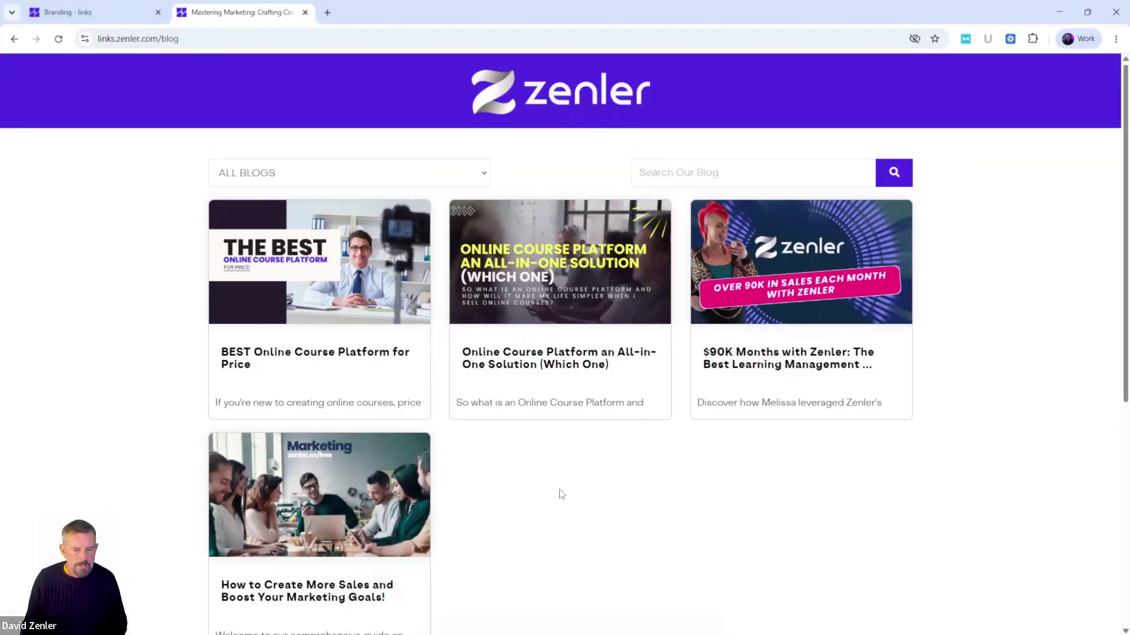
Look over the public blog's post cards, sign-up sections and category filter options.
scroll(575, 477, "down", 3)
scroll(574, 474, "down", 3)
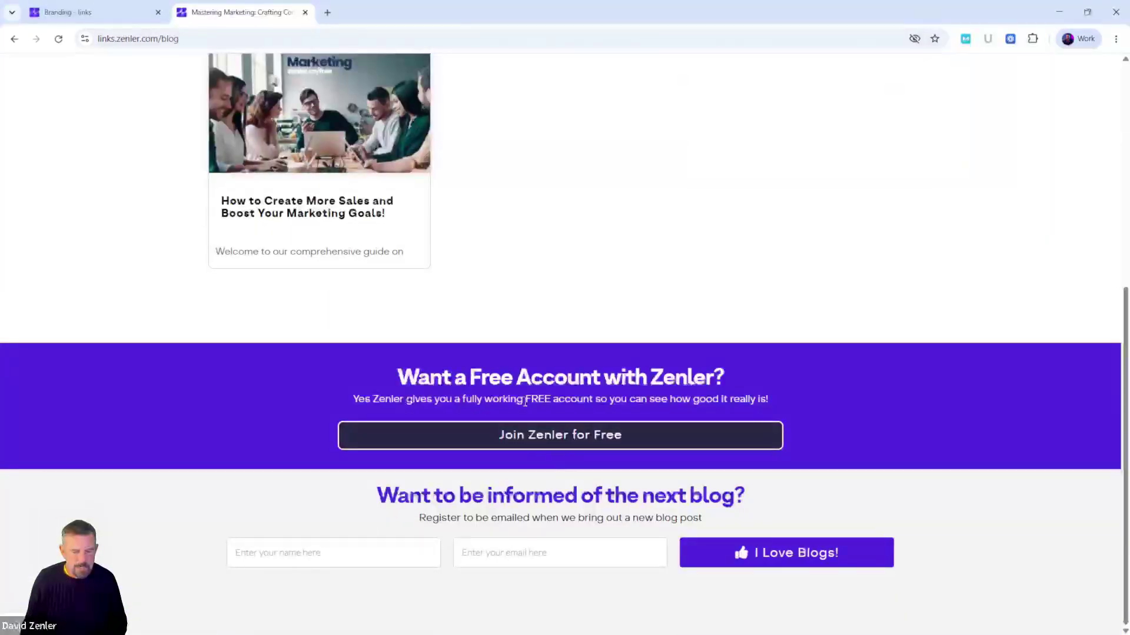
scroll(532, 541, "up", 6)
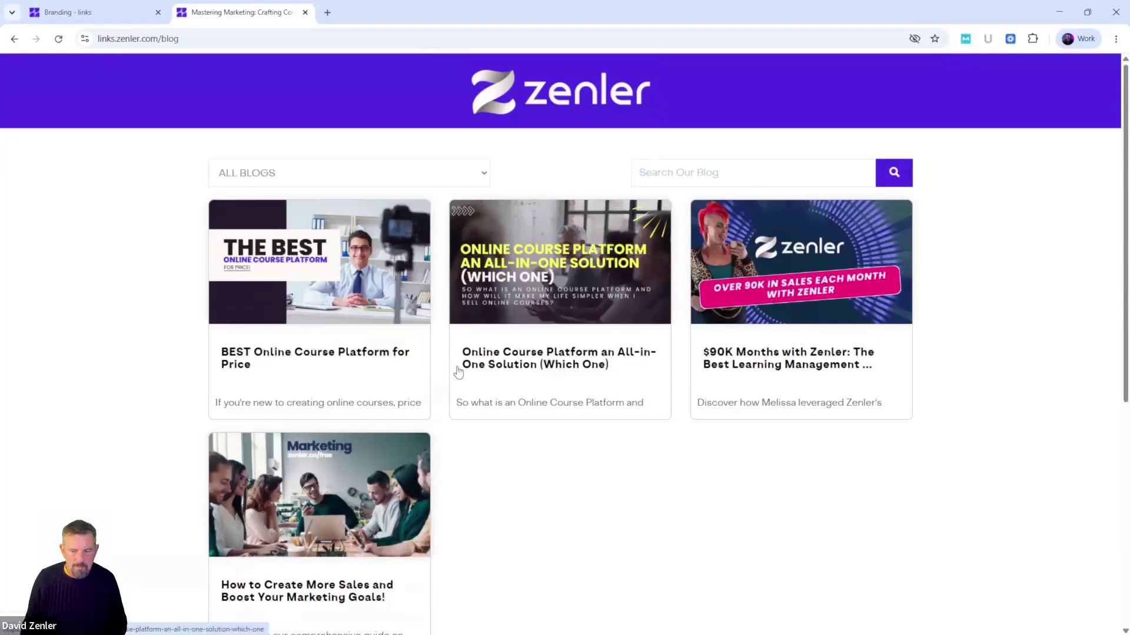
left_click(437, 173)
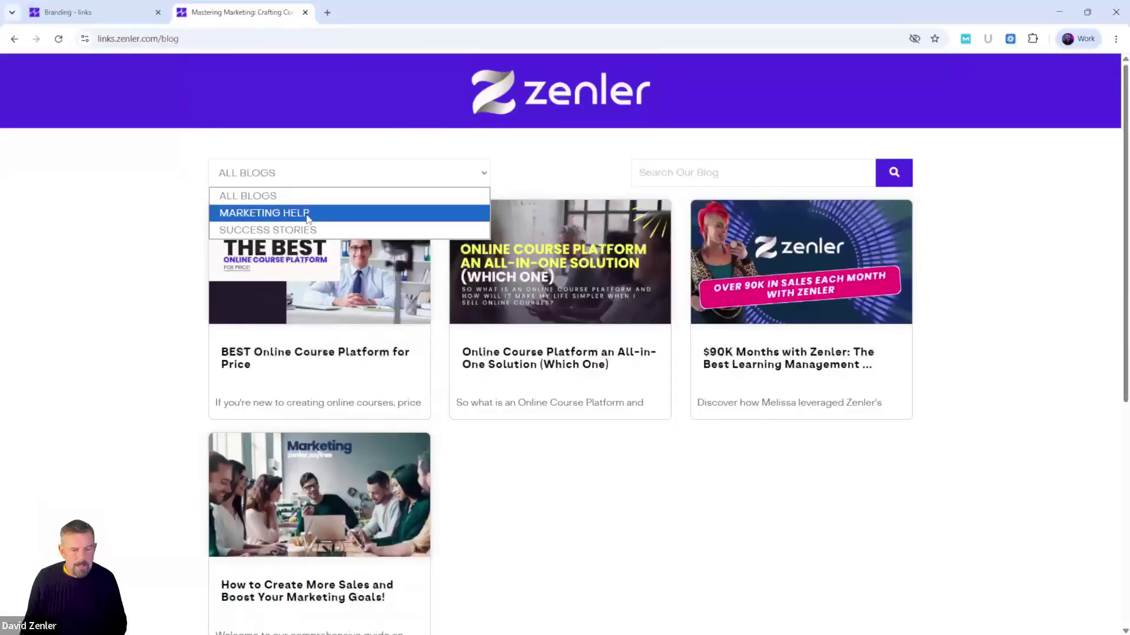
left_click(155, 241)
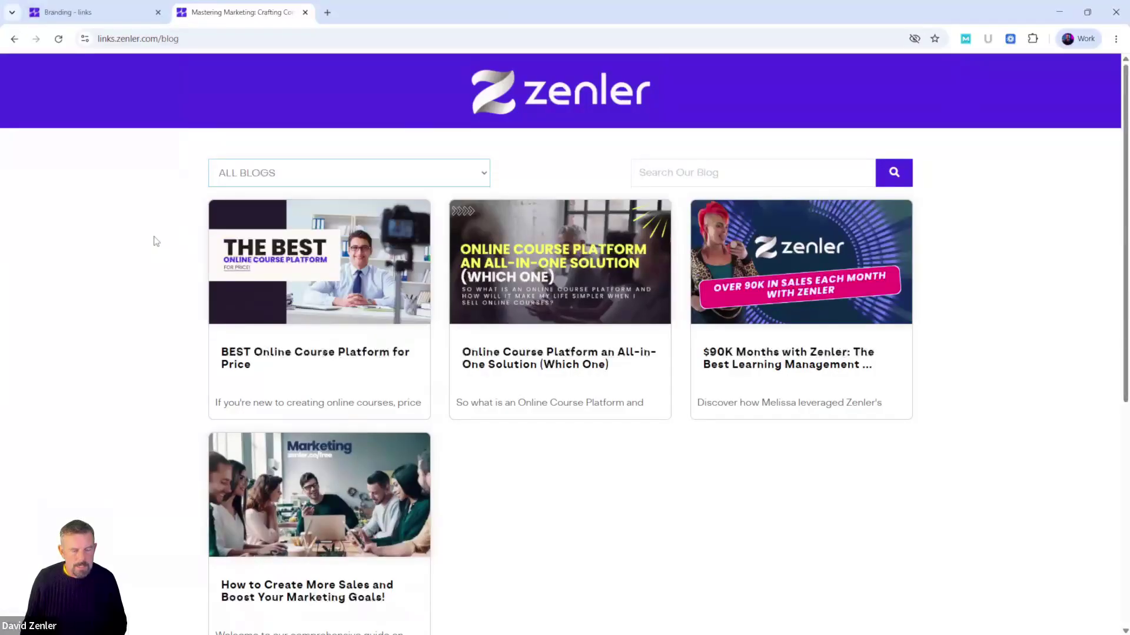
Switch back to the site admin and open its Blog section.
left_click(132, 16)
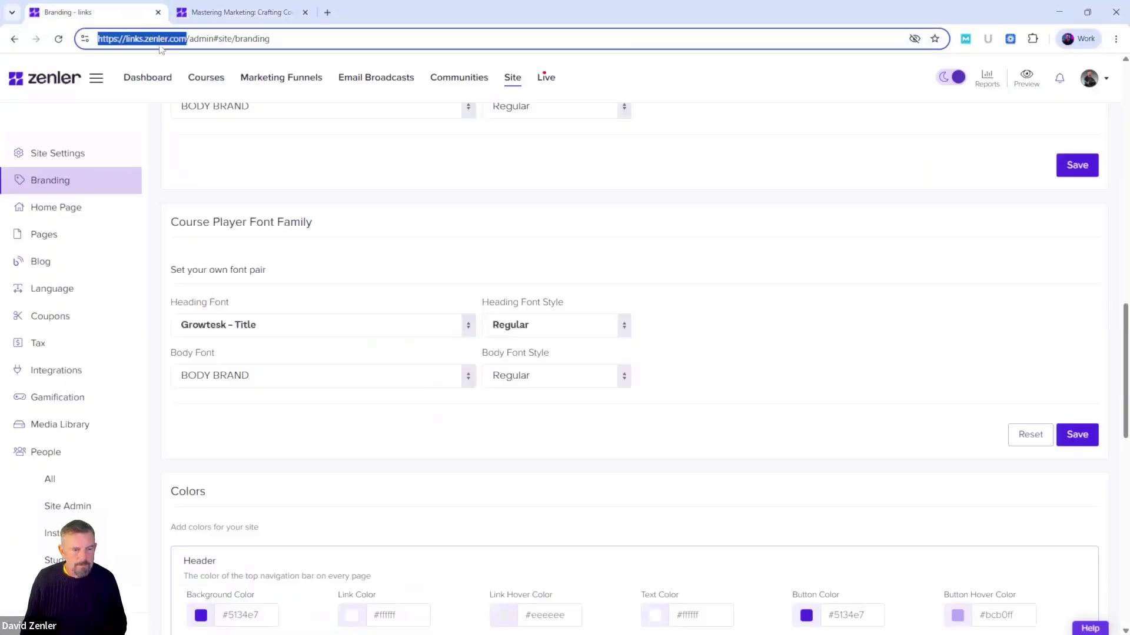
left_click(64, 262)
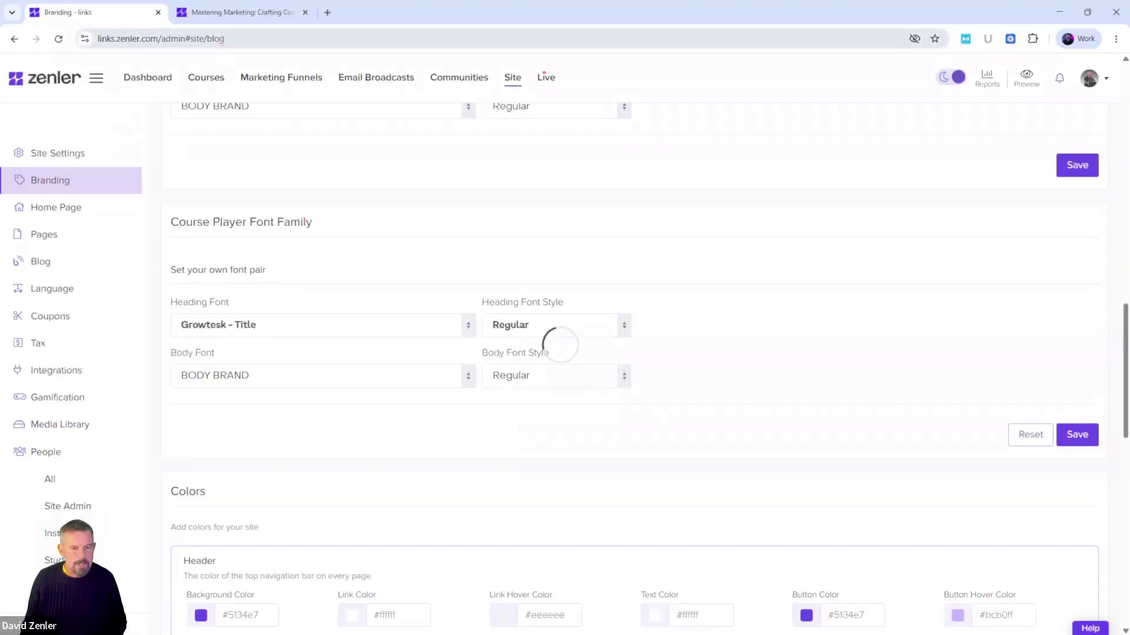
View the public blog post "Online Course Platform an All-in-One Solution (Which One)" and skim its layout.
left_click(233, 17)
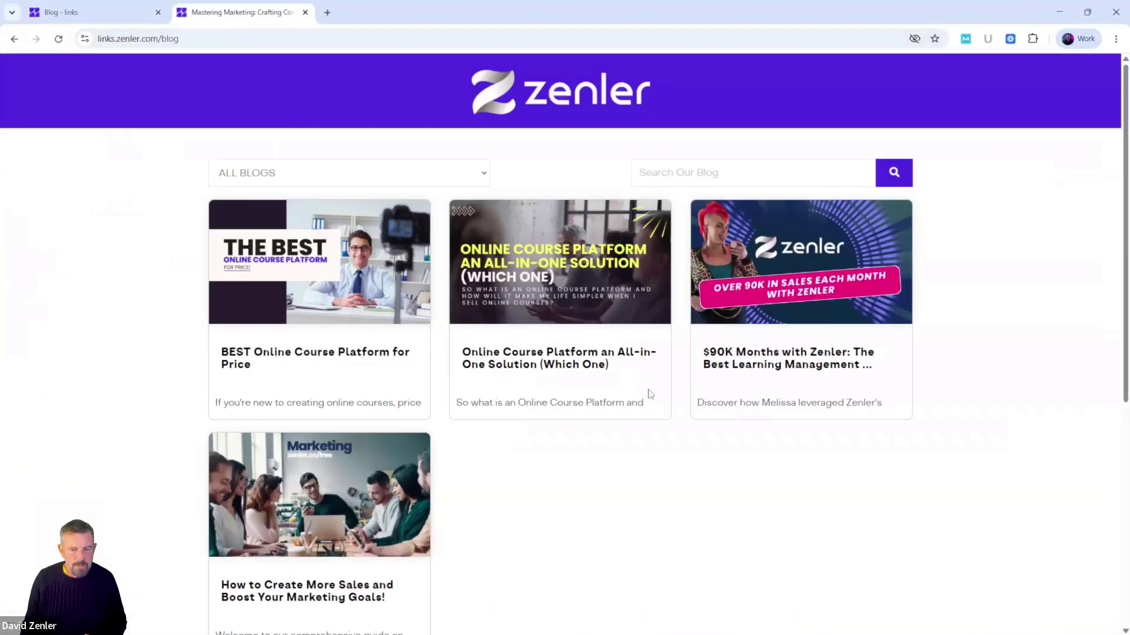
left_click(565, 355)
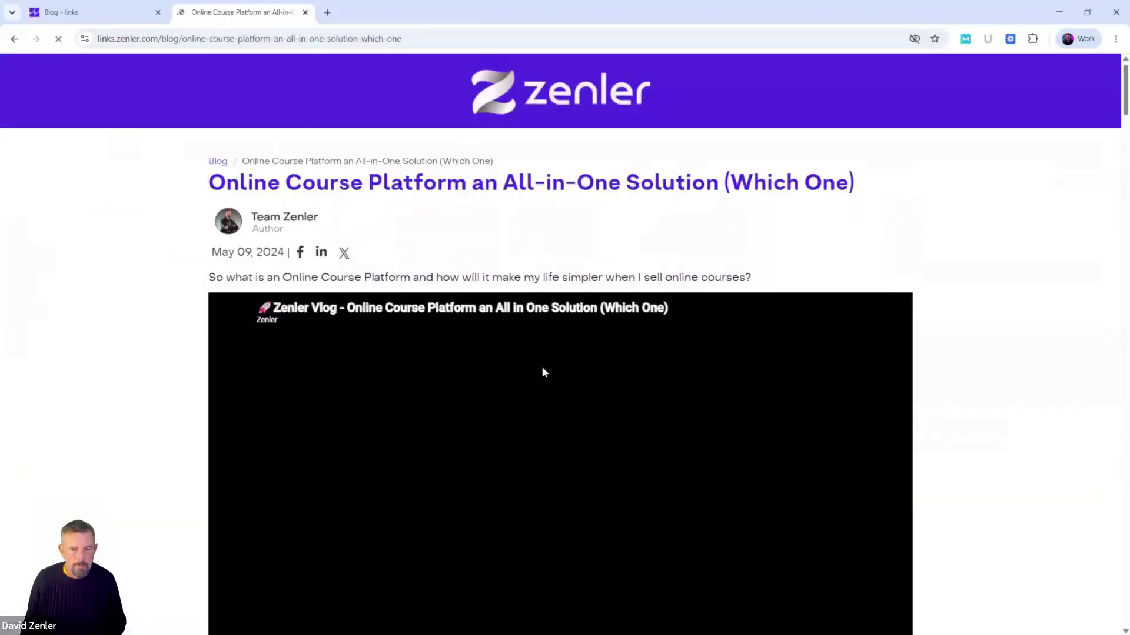
scroll(640, 238, "down", 5)
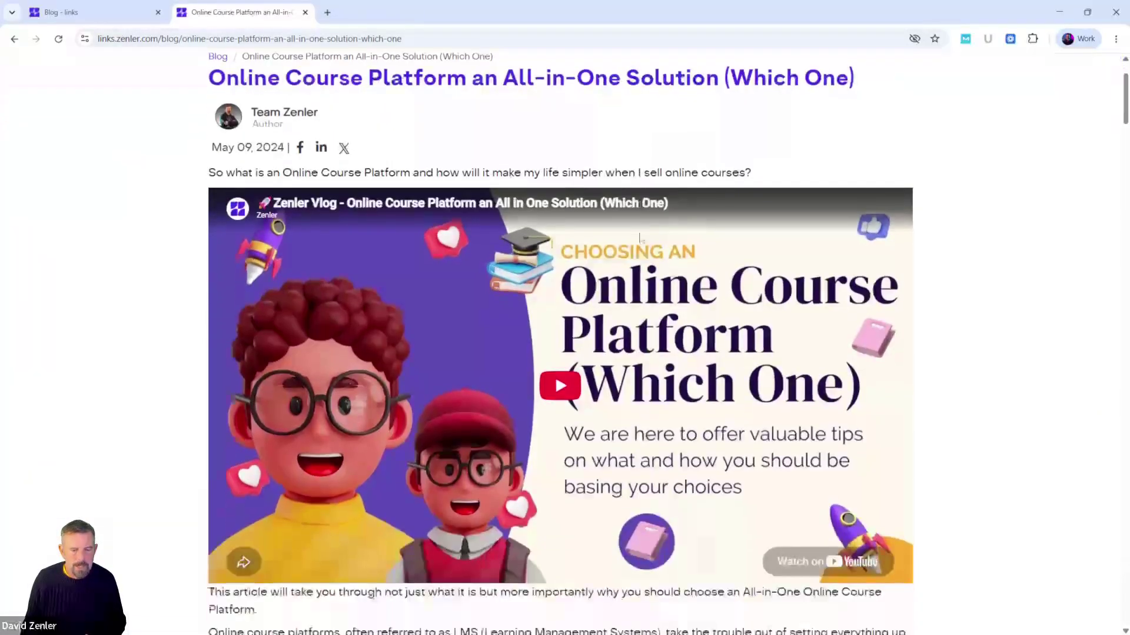
scroll(642, 237, "down", 4)
scroll(641, 238, "up", 8)
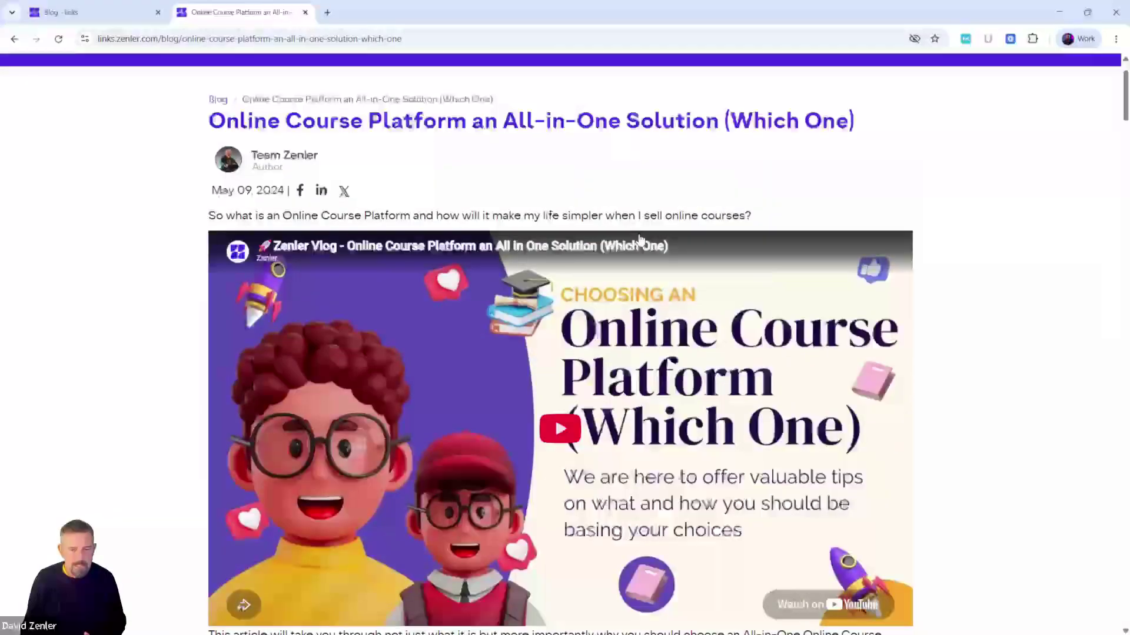
Return from the open post to the public blog's home page and look through it down to the footer.
left_click(65, 12)
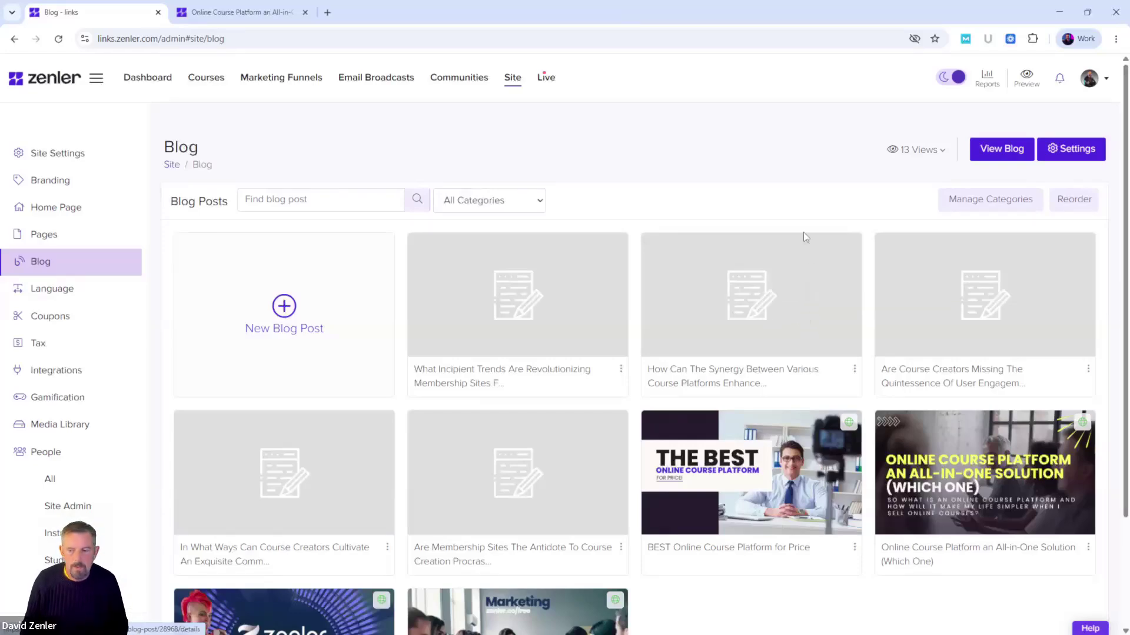
left_click(255, 16)
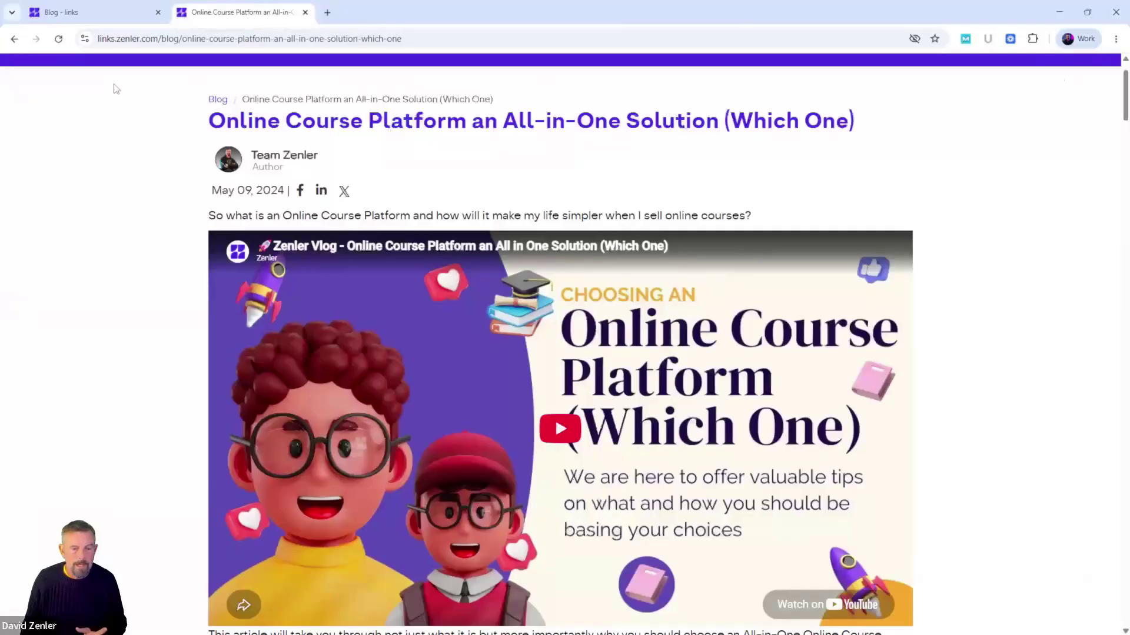
left_click(220, 102)
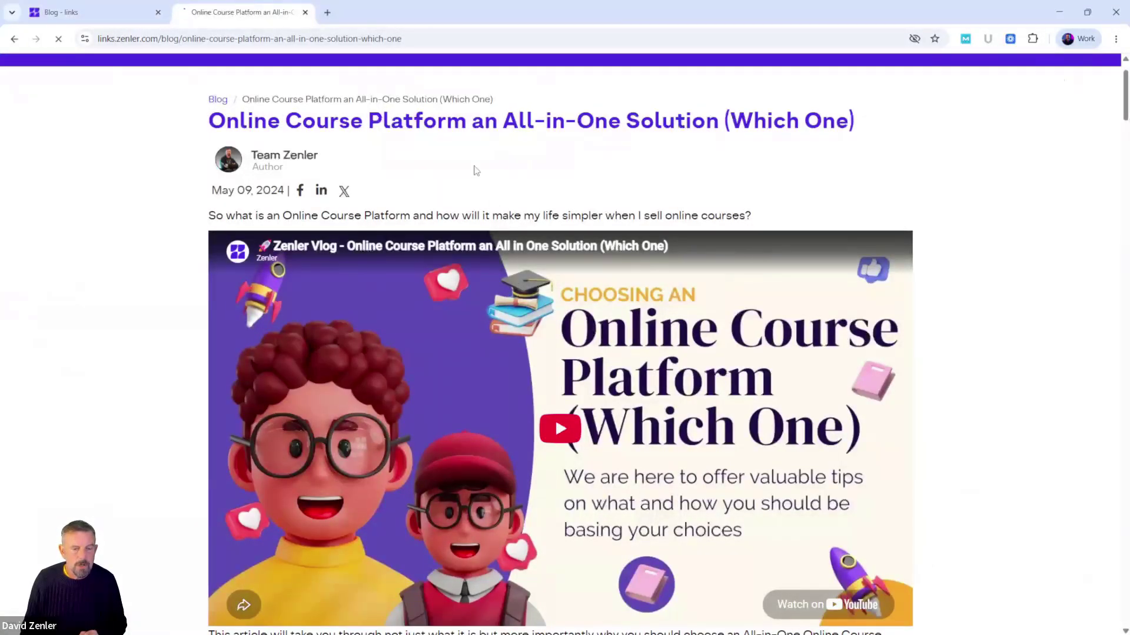
left_click(222, 101)
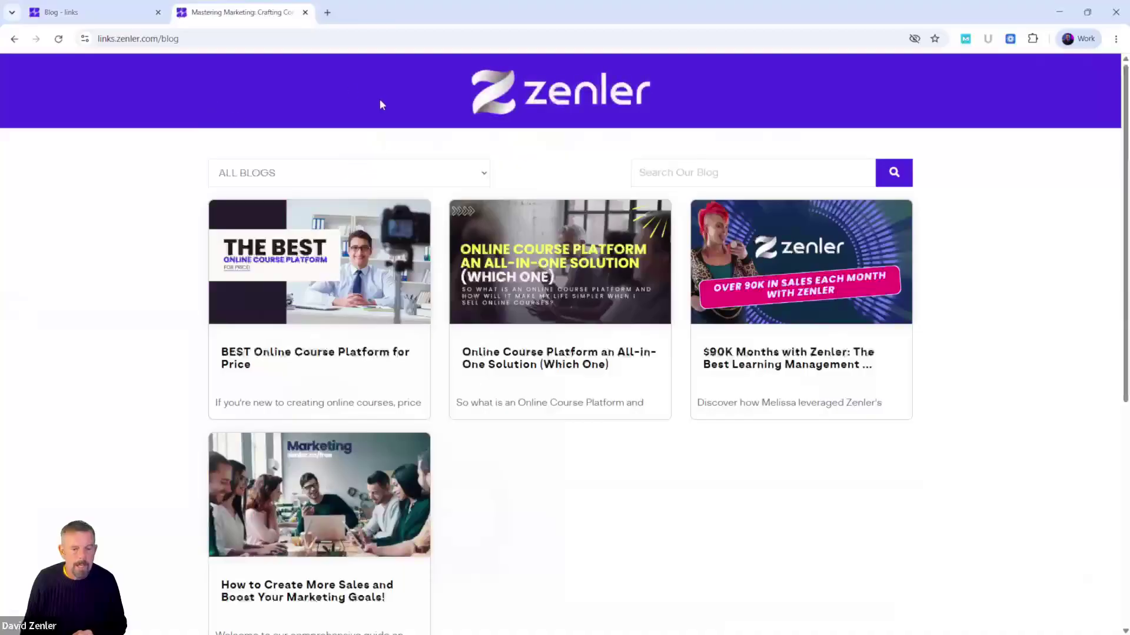
scroll(601, 456, "down", 2)
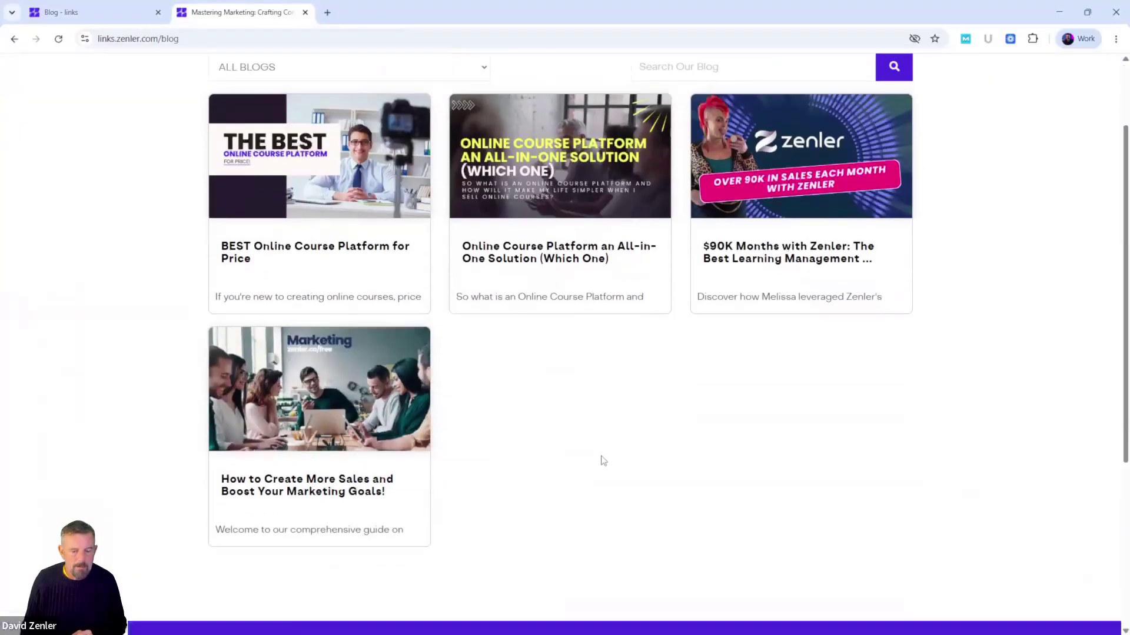
scroll(603, 461, "down", 3)
scroll(683, 466, "up", 5)
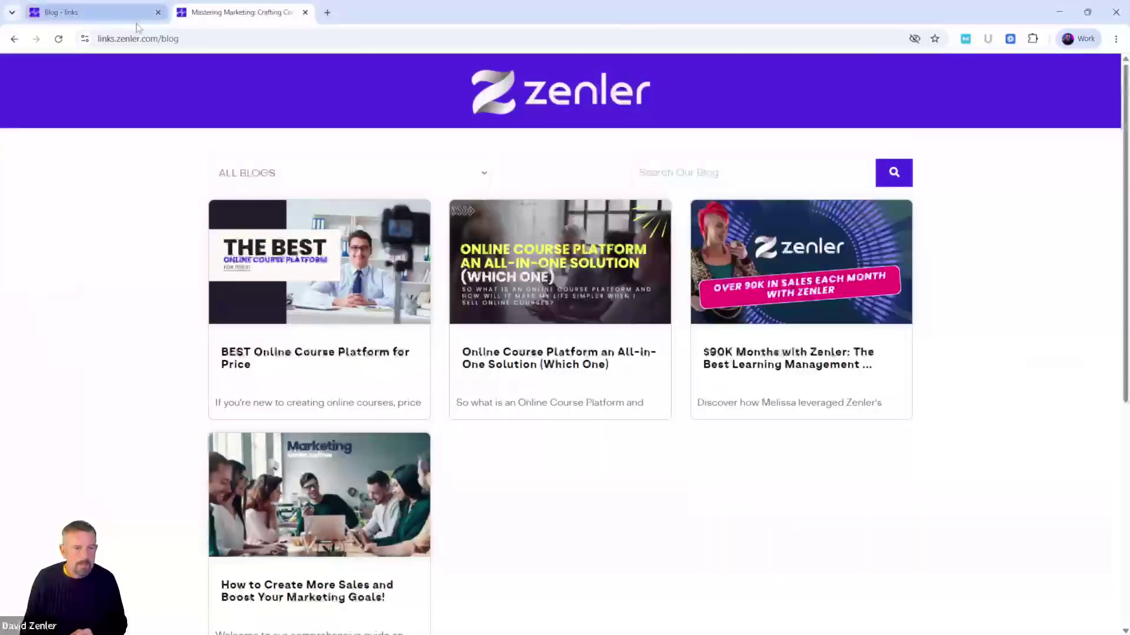
Open the blog's settings in the site admin.
left_click(136, 23)
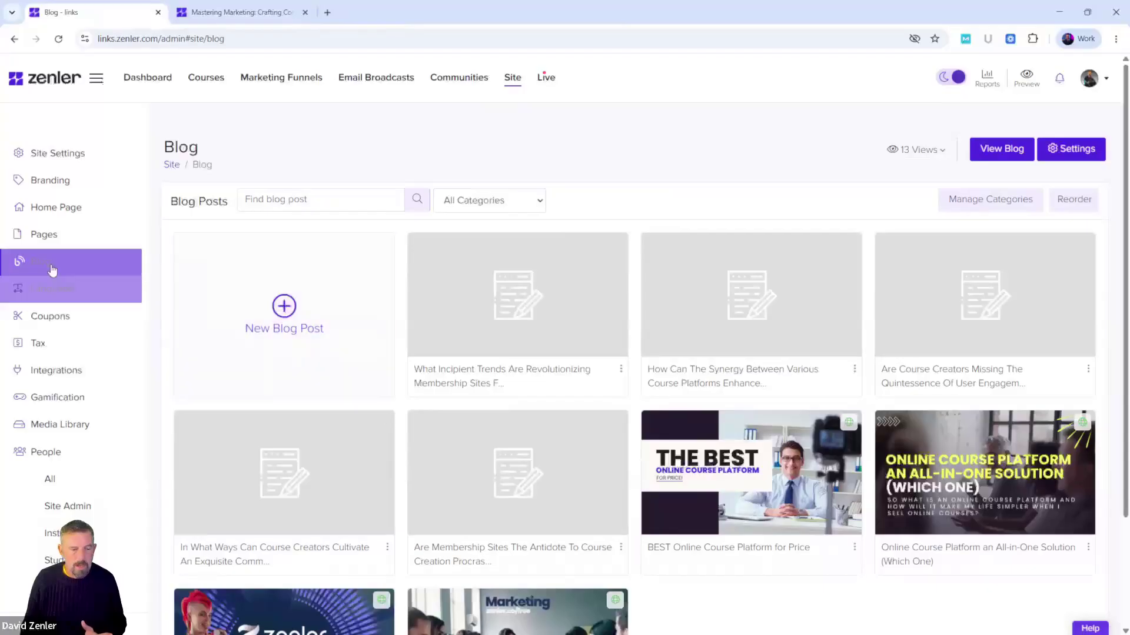
left_click(1067, 151)
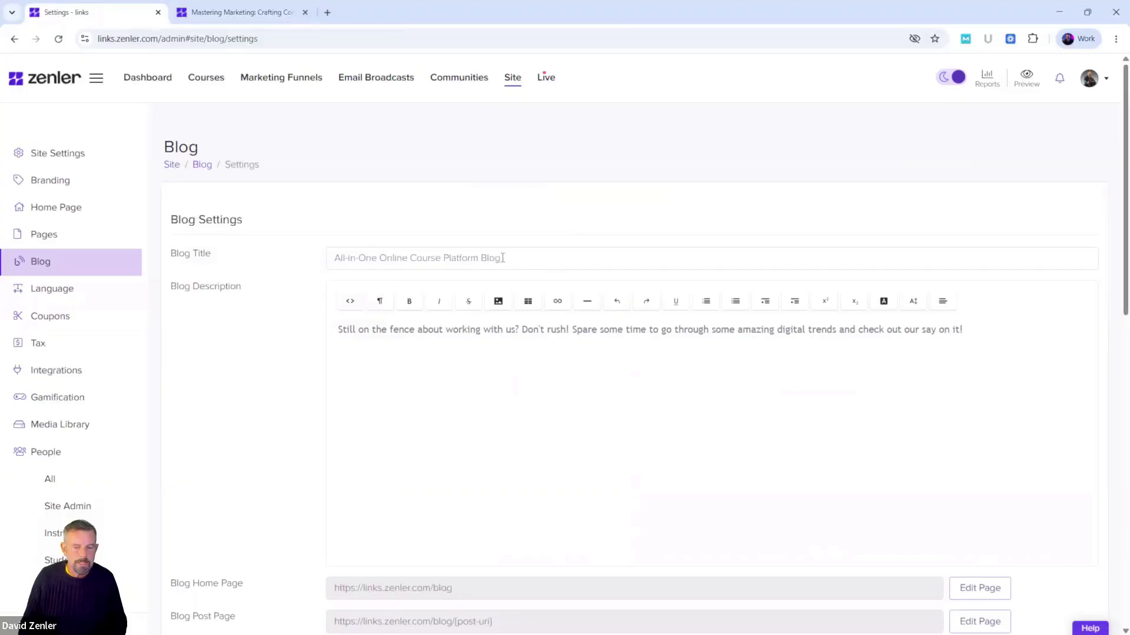
Examine the existing Blog Title and Blog Description texts in the blog settings.
left_click_drag(503, 258, 320, 268)
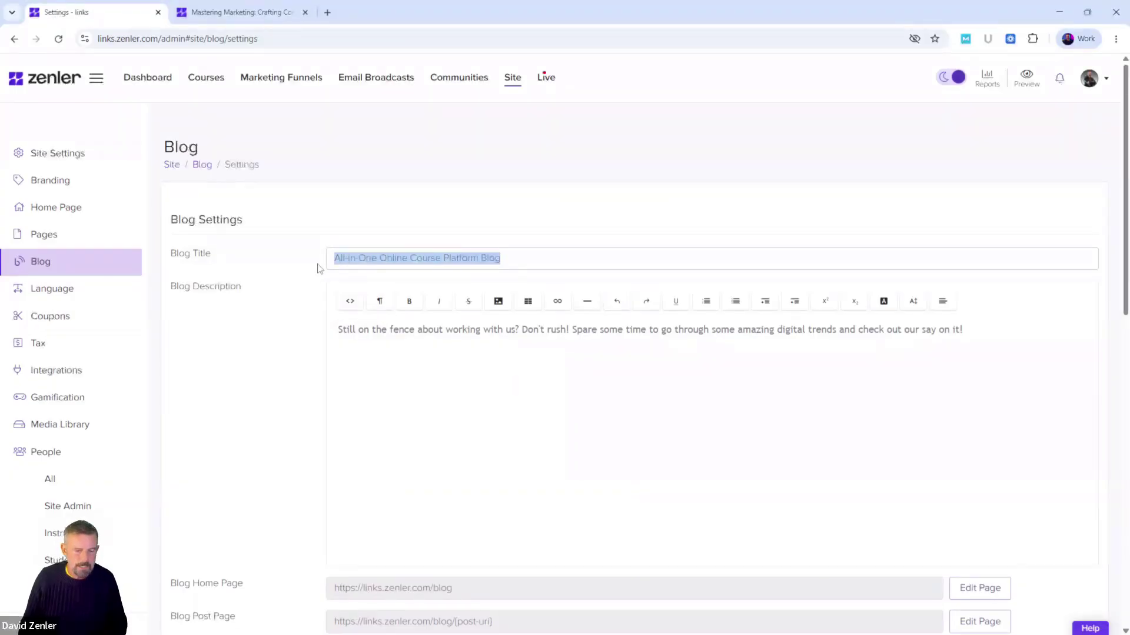
left_click(530, 395)
left_click_drag(968, 330, 333, 331)
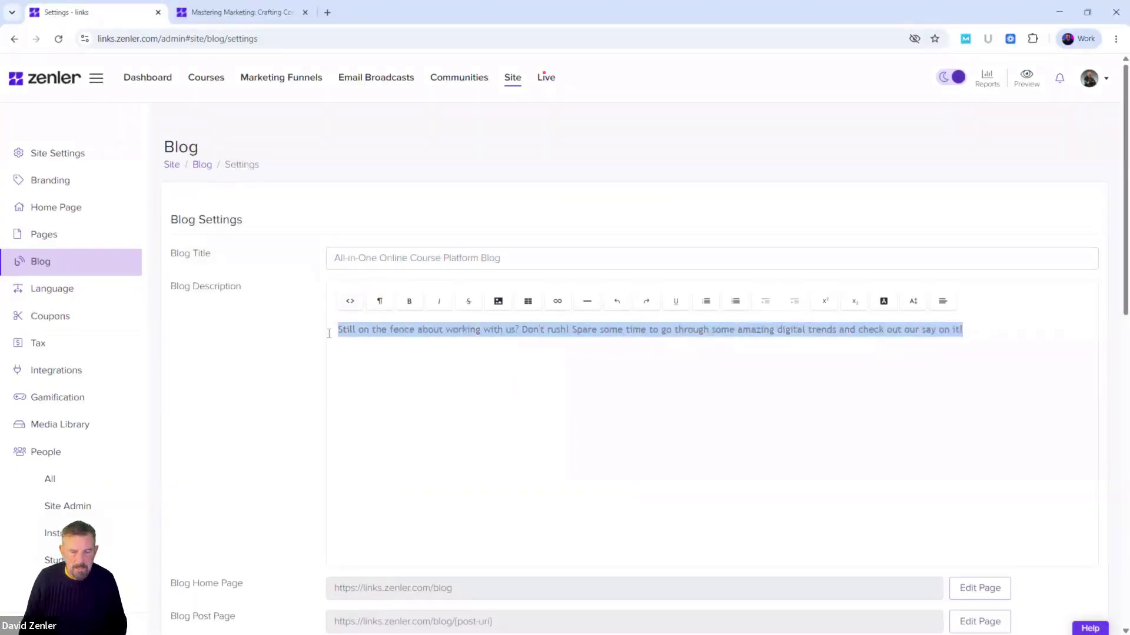
left_click(303, 383)
left_click_drag(170, 253, 259, 303)
left_click(311, 416)
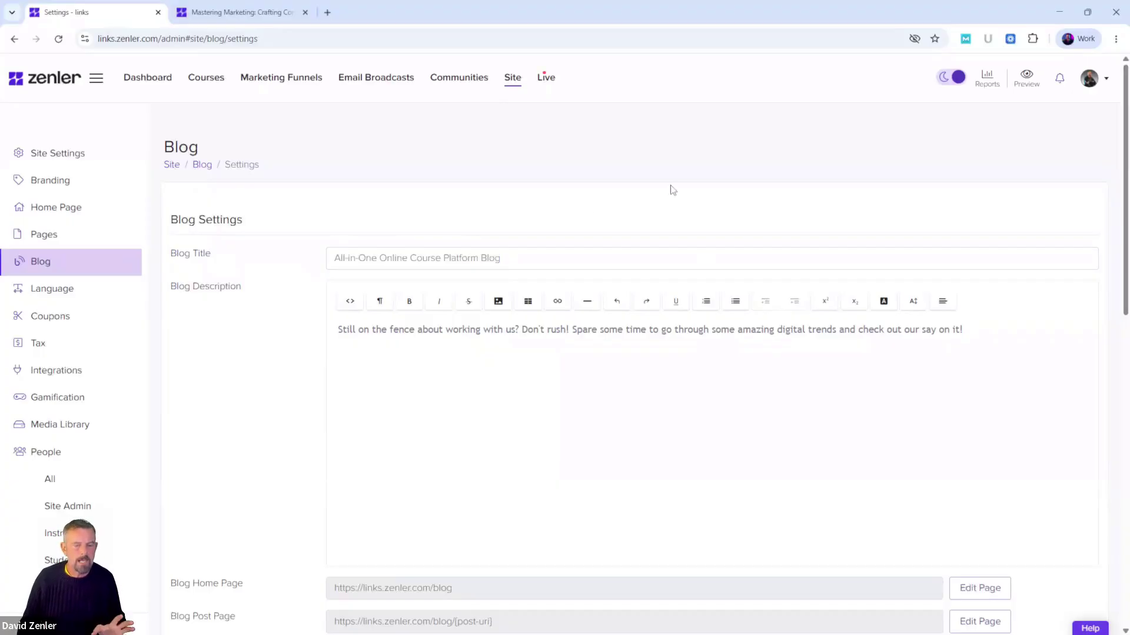
left_click_drag(501, 258, 333, 252)
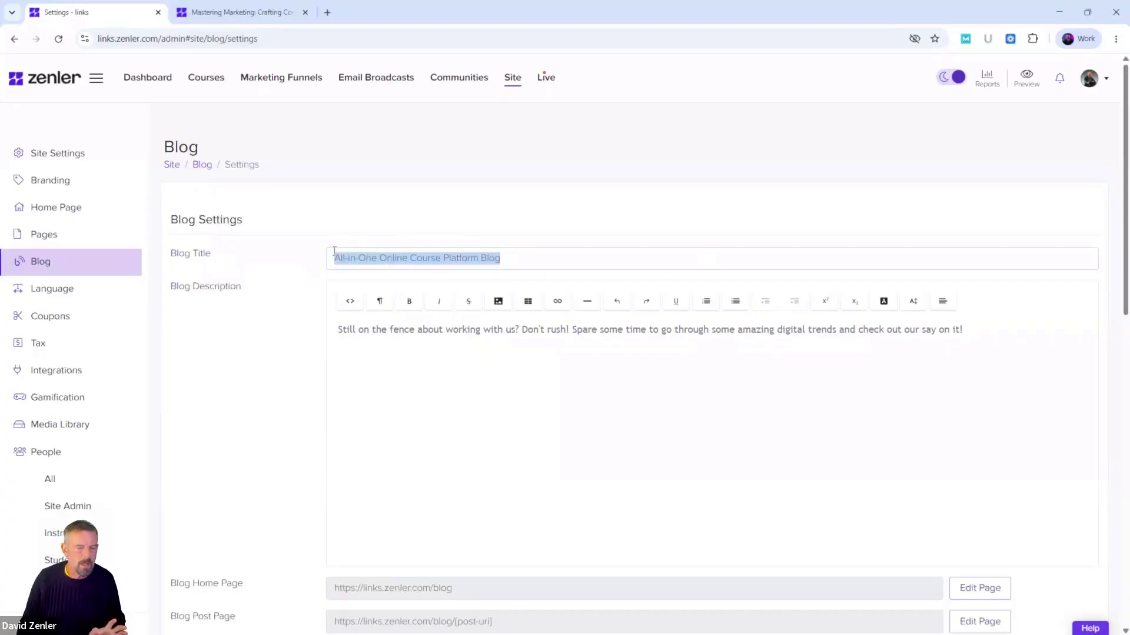
left_click(338, 331)
left_click_drag(337, 331, 965, 330)
left_click(805, 389)
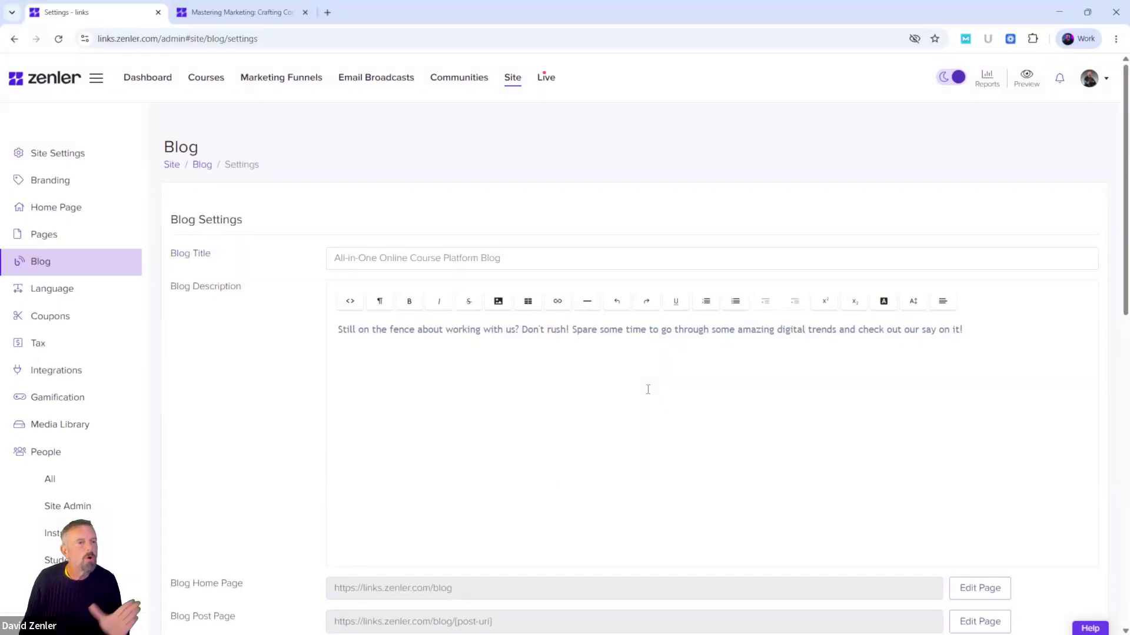
Review the blog page addresses, blog toggles and SEO settings, and reread the title and description.
scroll(648, 390, "down", 3)
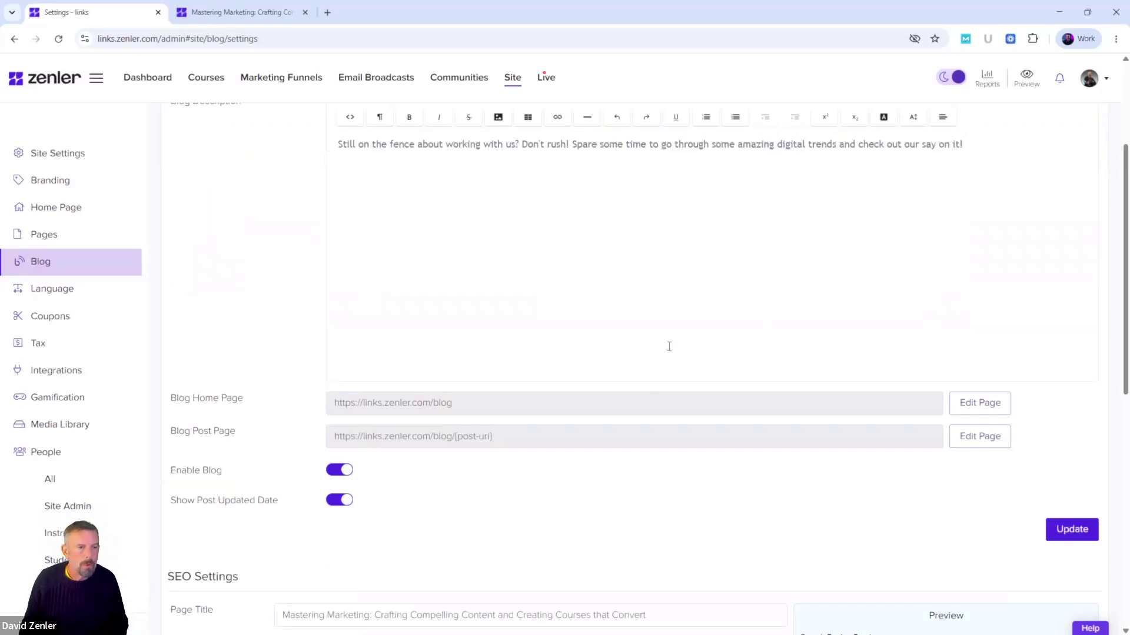
scroll(687, 345, "up", 3)
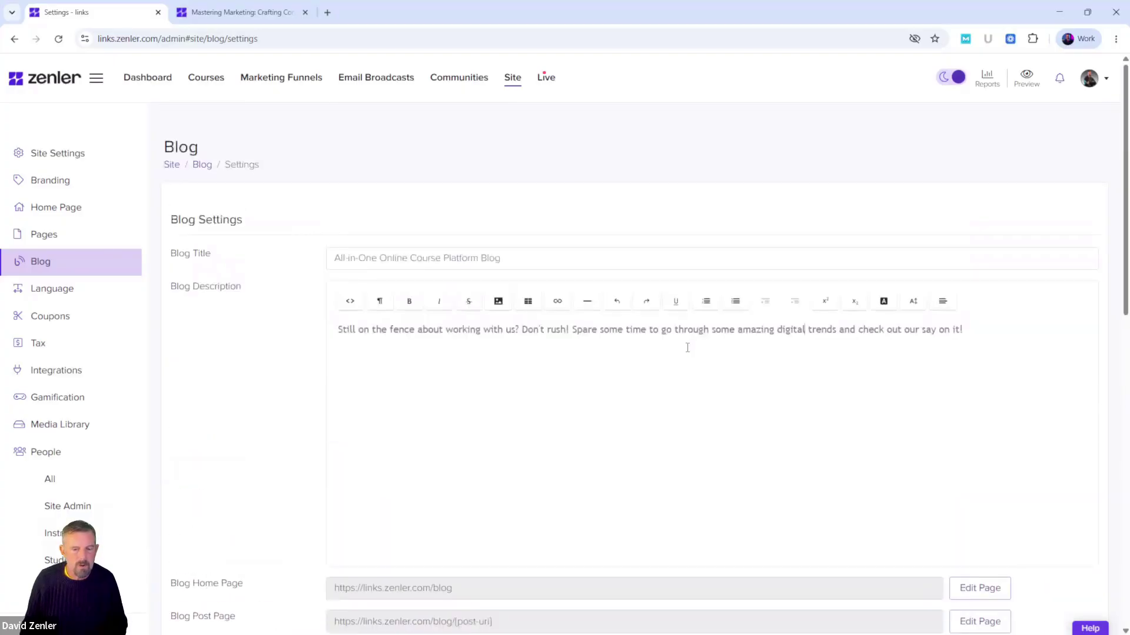
scroll(664, 438, "down", 4)
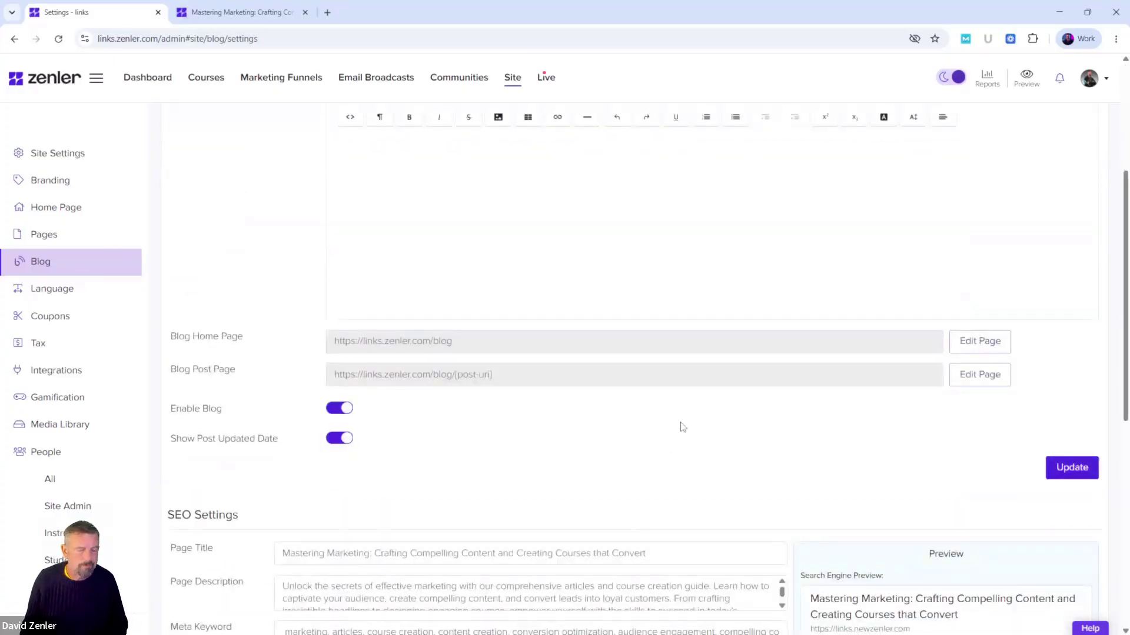
scroll(689, 371, "up", 3)
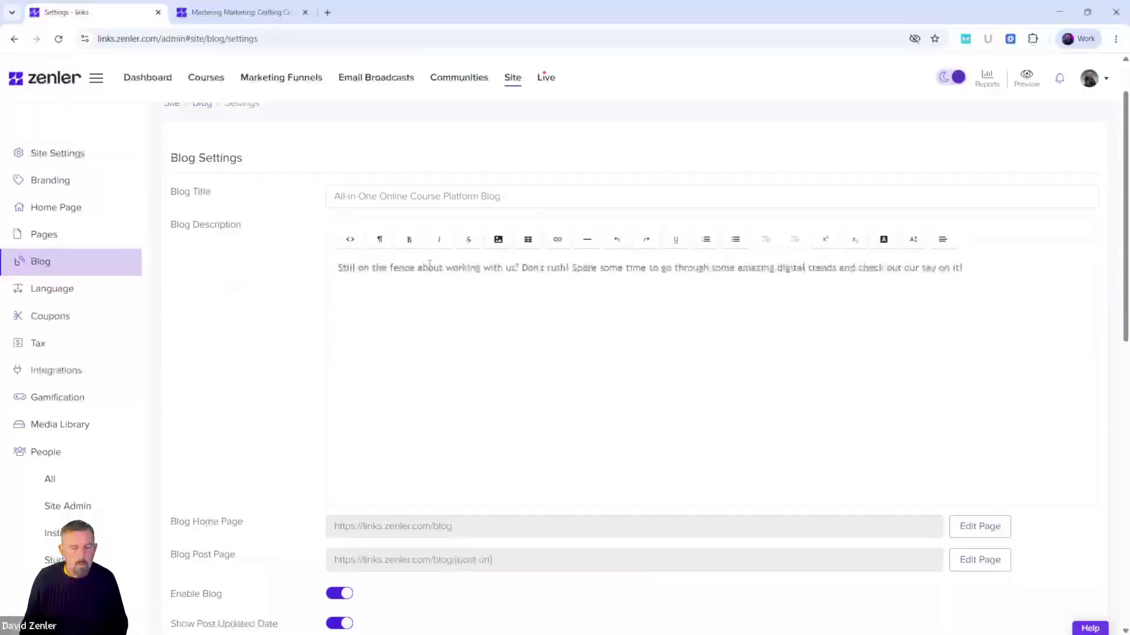
left_click_drag(423, 268, 883, 268)
left_click_drag(499, 201, 339, 198)
left_click_drag(371, 267, 773, 268)
left_click(531, 298)
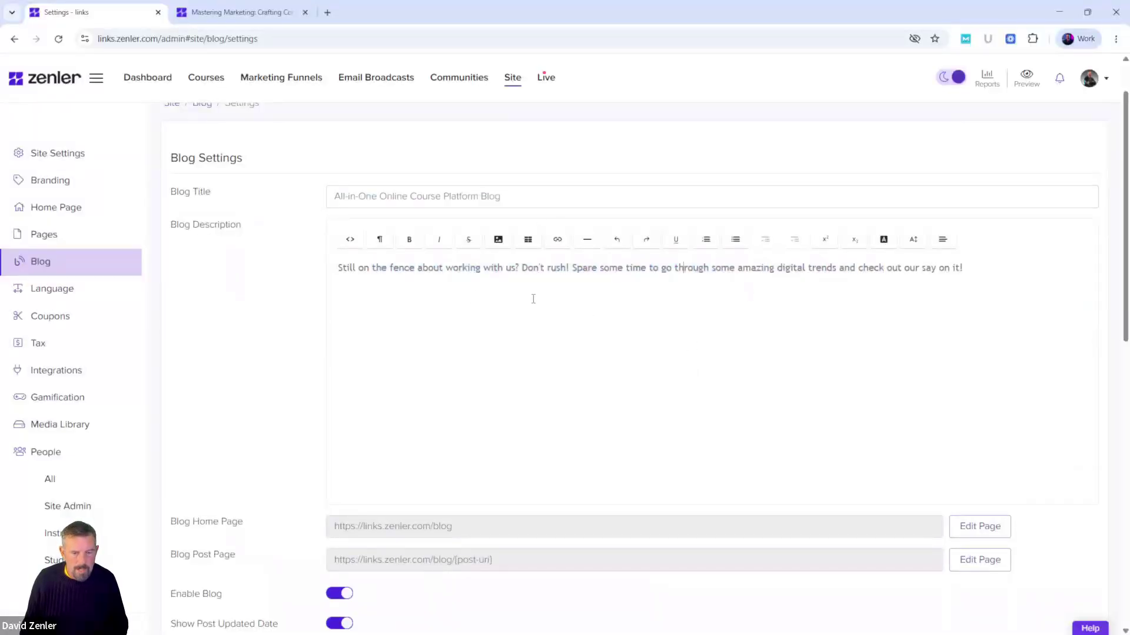
Delete all the text from the Blog Description, leaving the Blog Title as it is.
left_click_drag(503, 198, 337, 187)
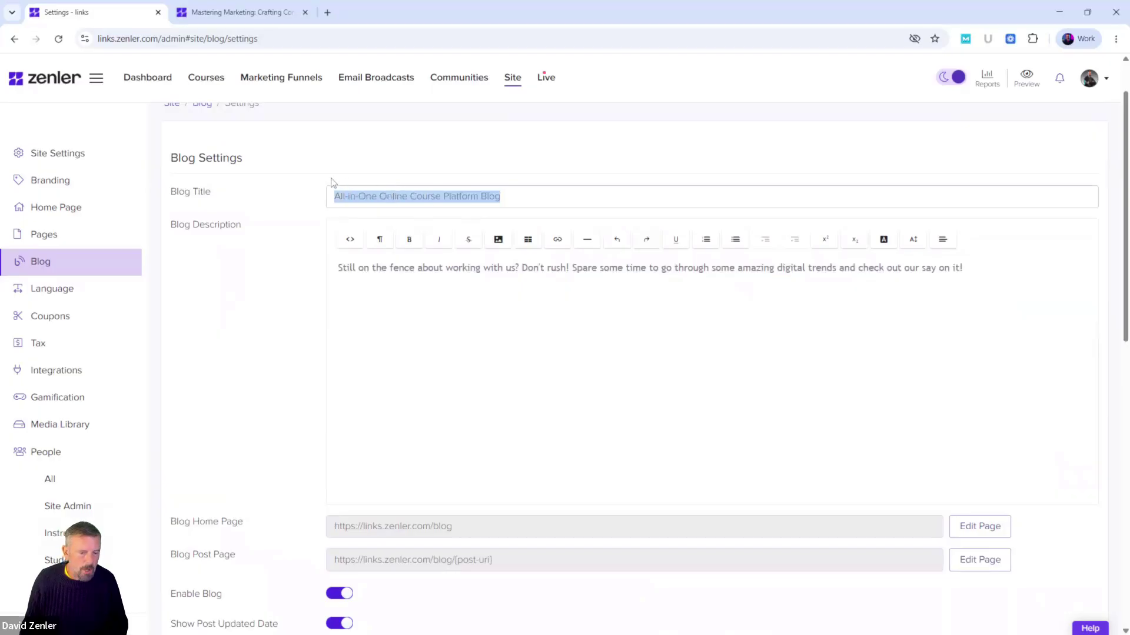
left_click_drag(351, 268, 949, 272)
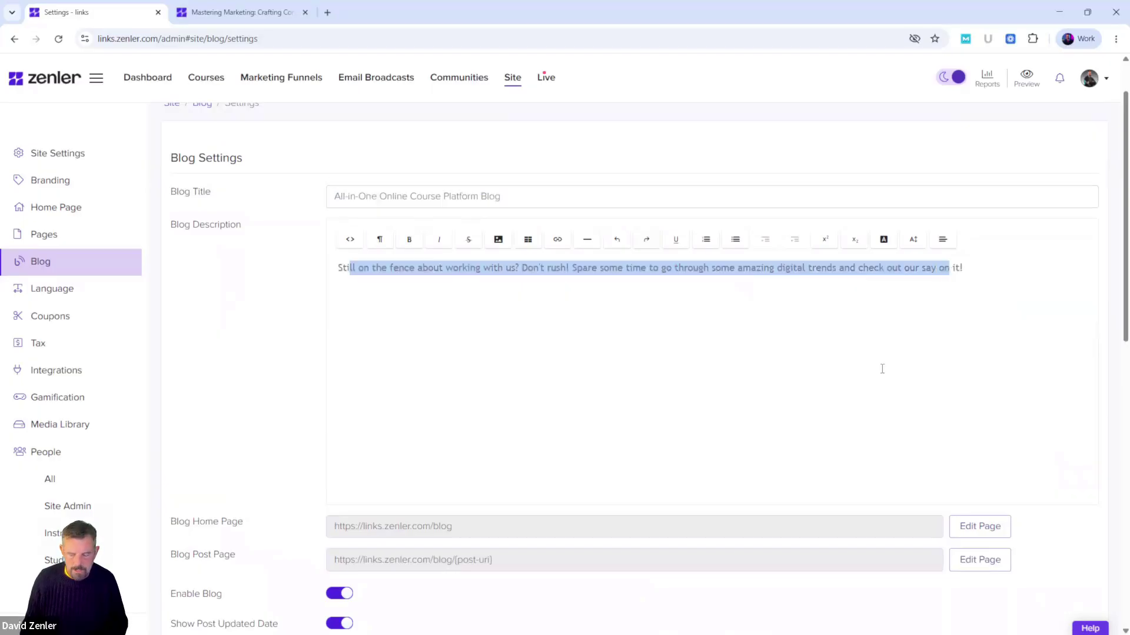
key("BackSpace")
left_click_drag(430, 289, 221, 276)
key("BackSpace")
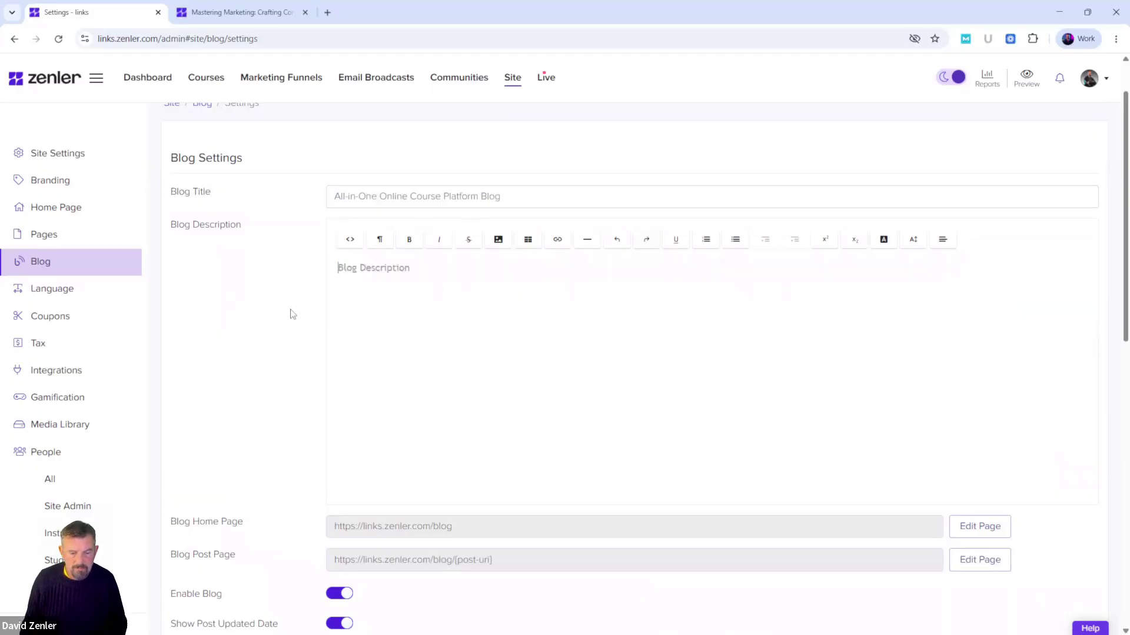
Compare the Blog Home Page and Blog Post Page settings with the post listing on the public blog page.
scroll(613, 383, "down", 2)
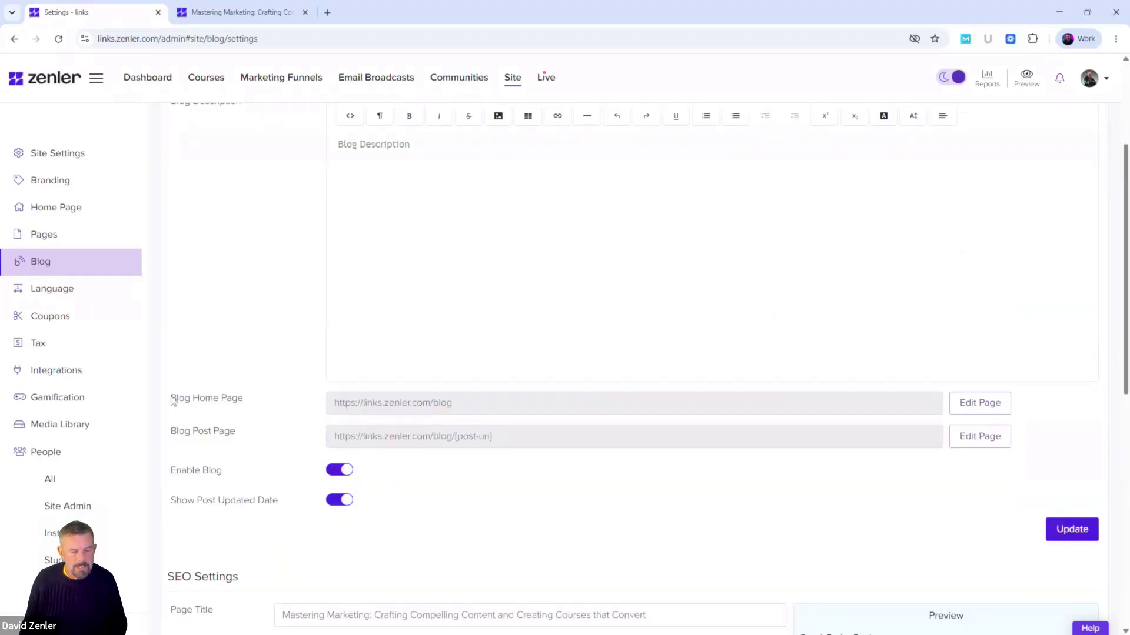
left_click(223, 16)
left_click(72, 14)
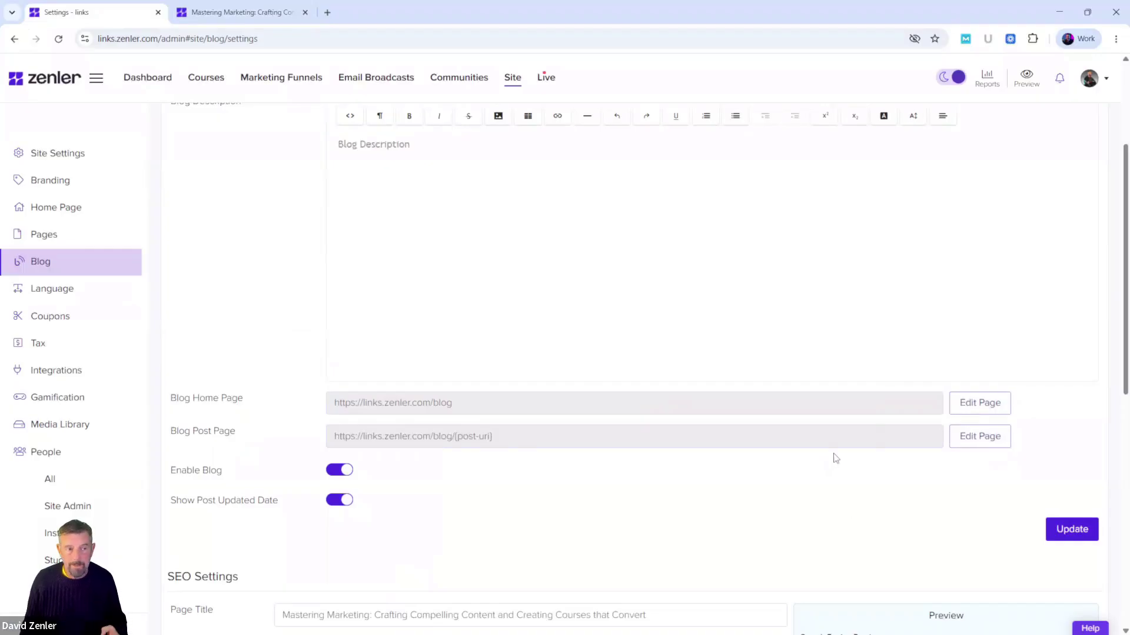
left_click(219, 15)
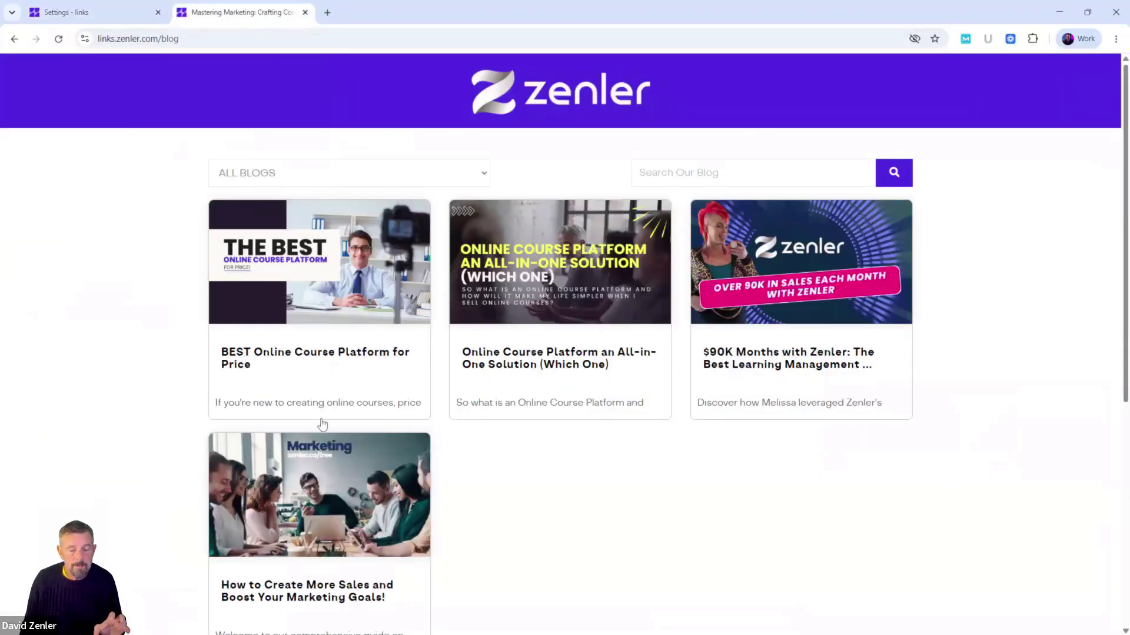
left_click_drag(69, 169, 942, 543)
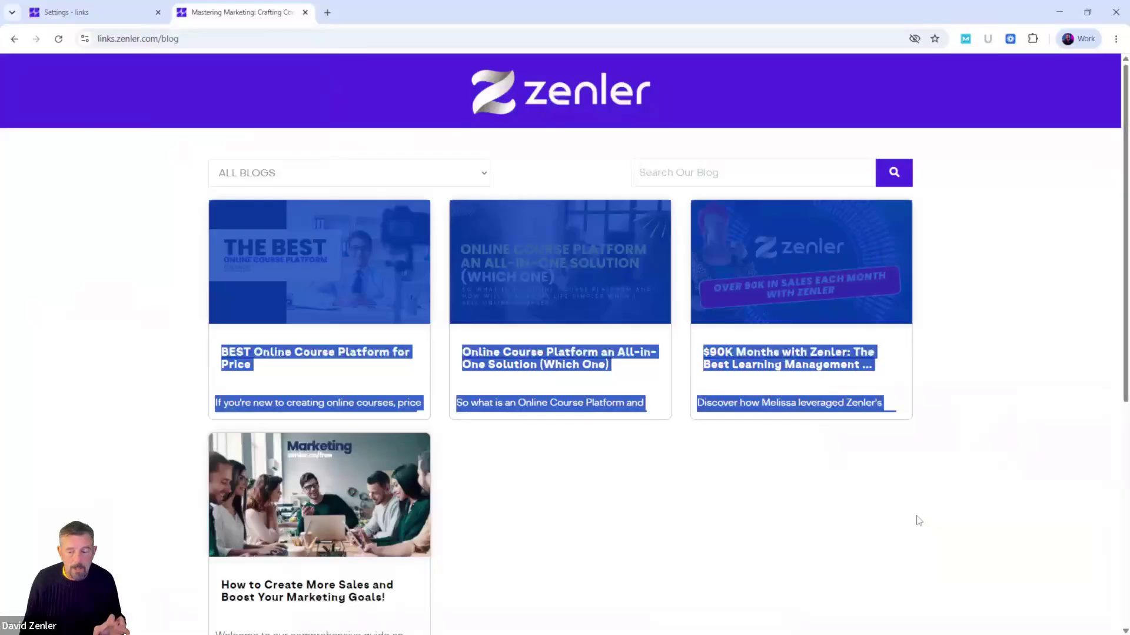
left_click(702, 522)
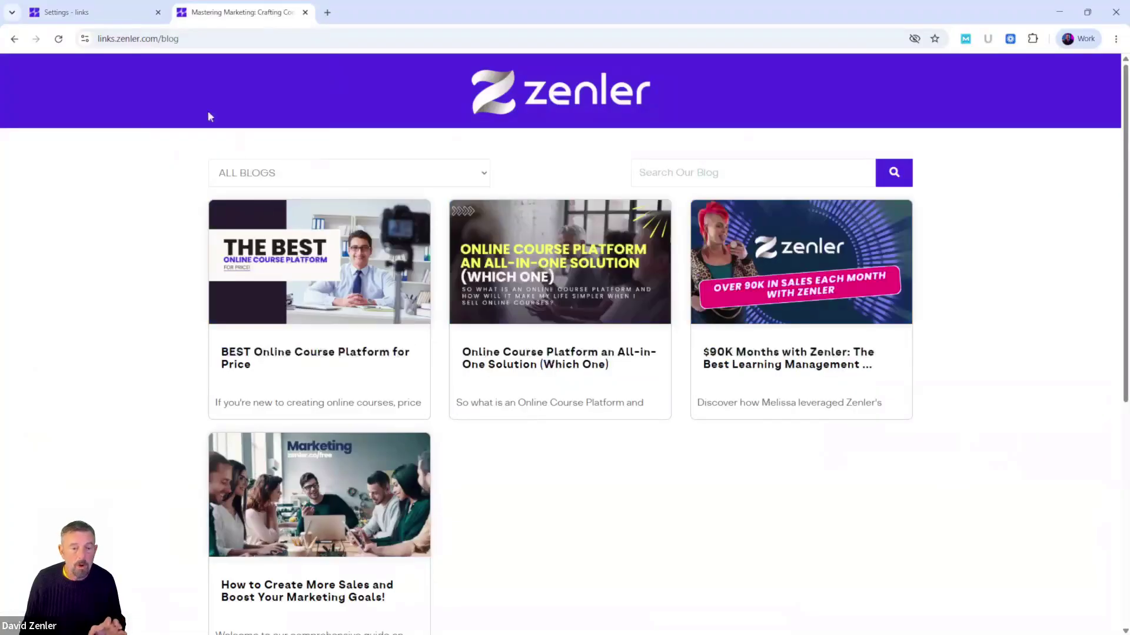
left_click(125, 15)
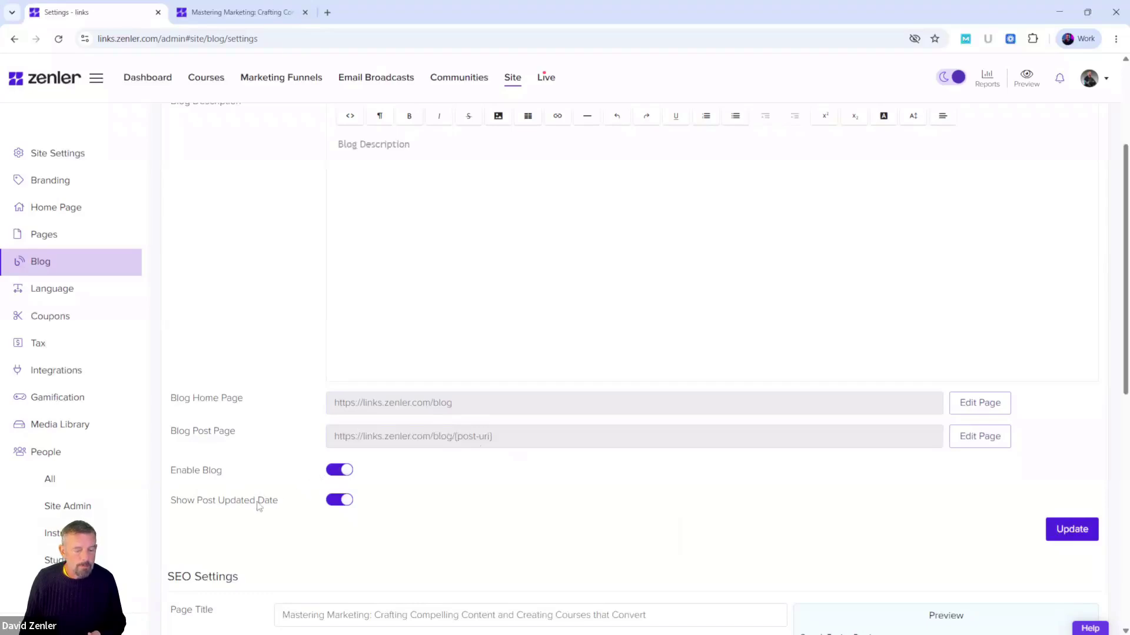
Open the public post "BEST Online Course Platform for Price", check its displayed date, and return to the blog settings.
left_click(219, 12)
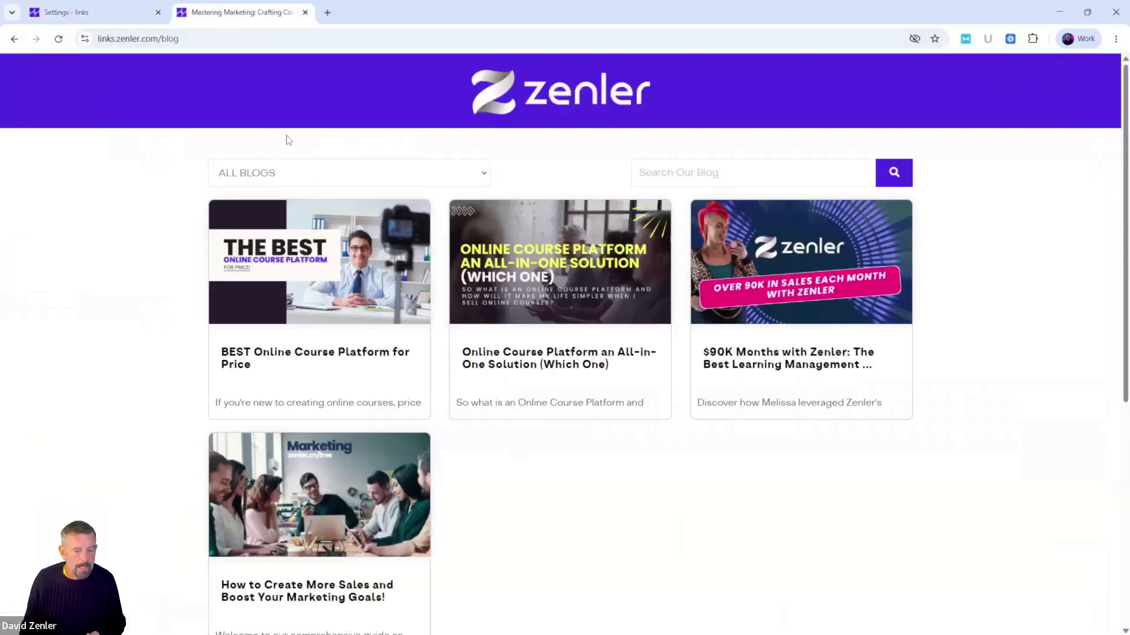
left_click(366, 361)
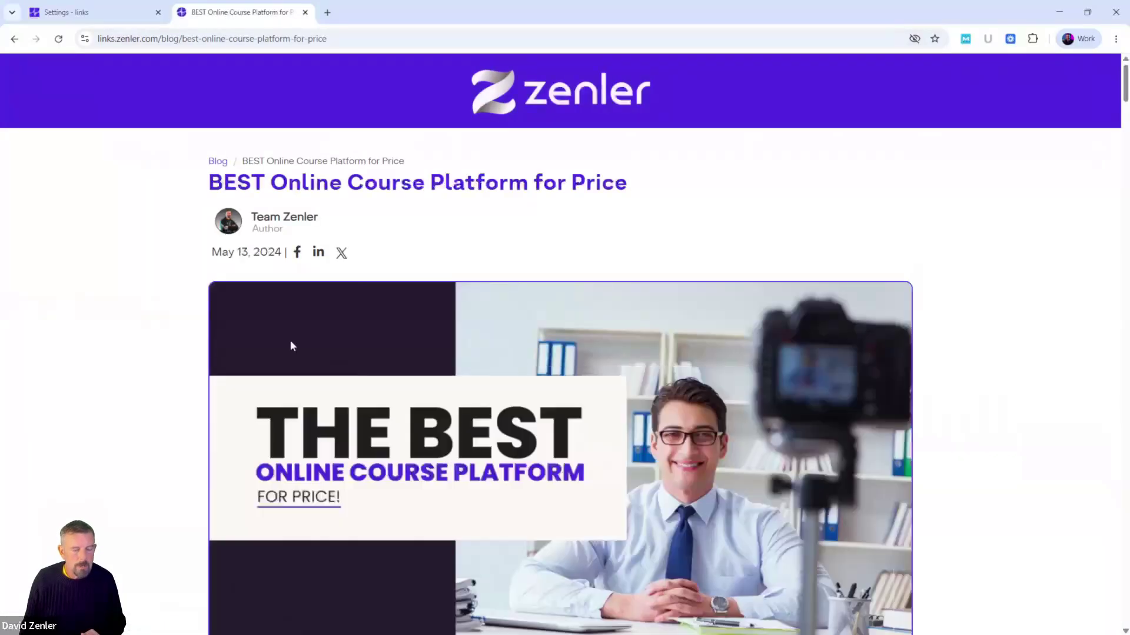
left_click_drag(211, 252, 281, 254)
left_click(120, 19)
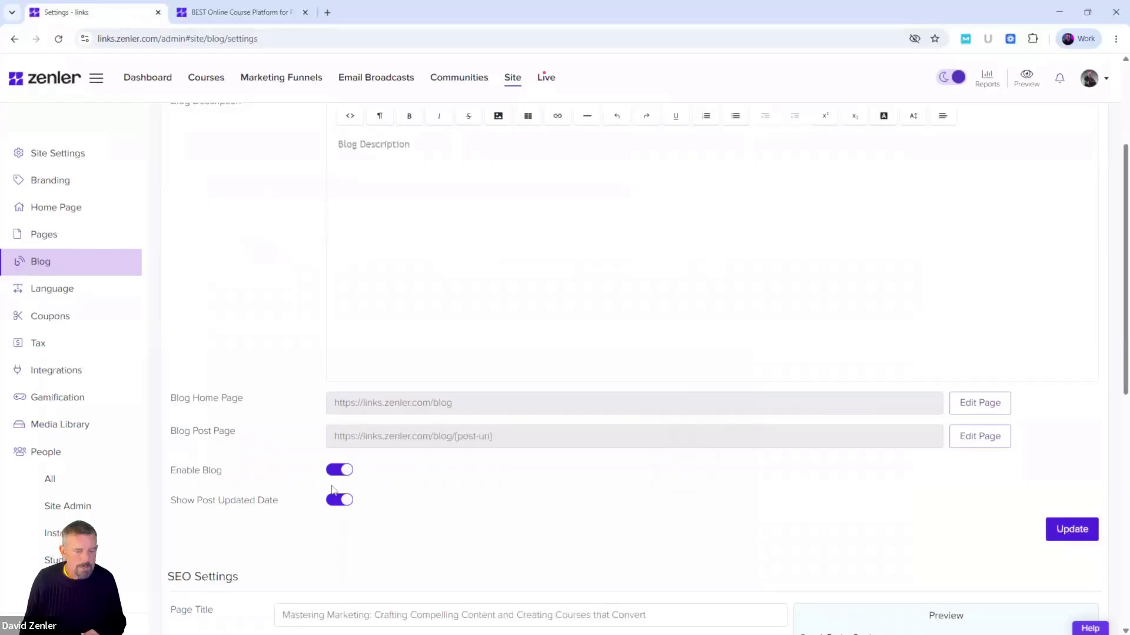
Turn off Show Post Updated Date, enter "anything" as the Blog Description, and save the blog settings.
left_click(333, 505)
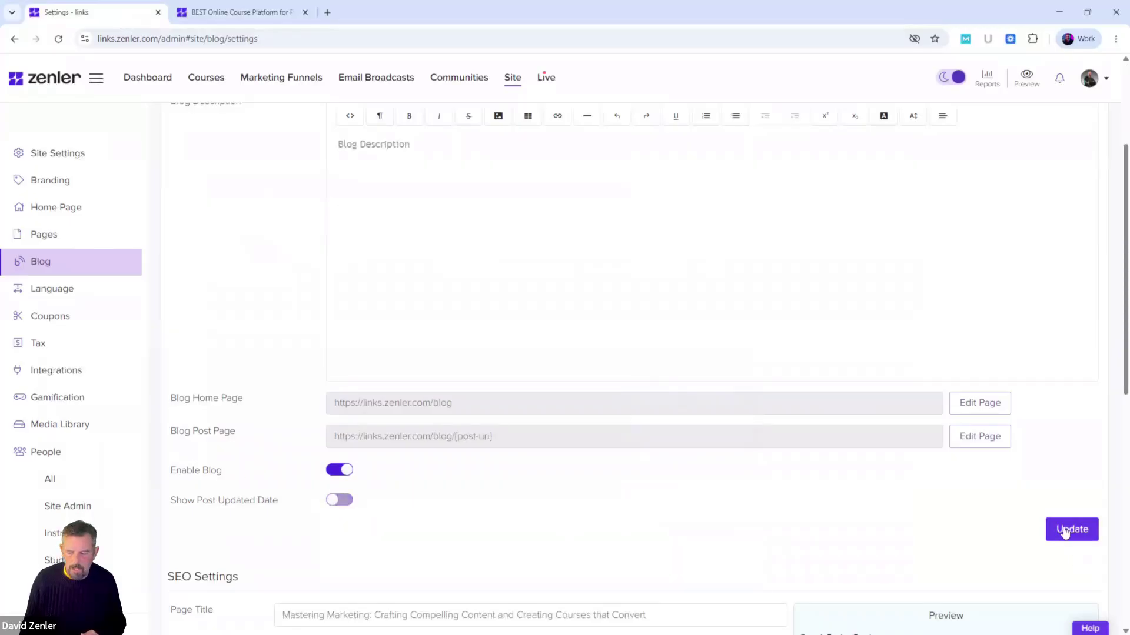
left_click(1065, 529)
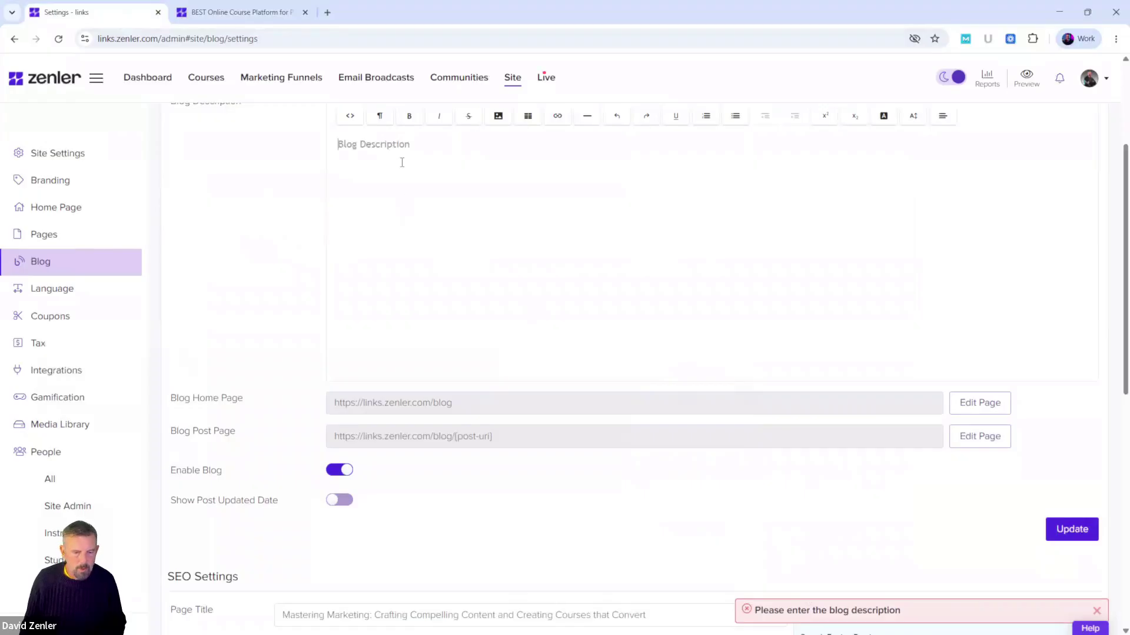
type("anything")
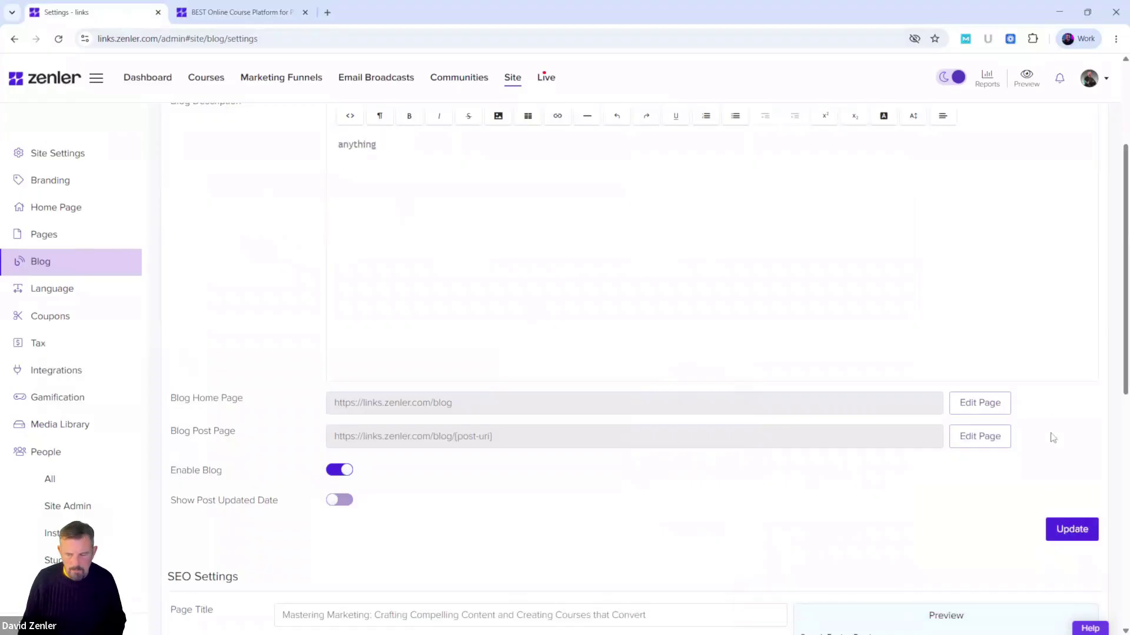
left_click(1059, 529)
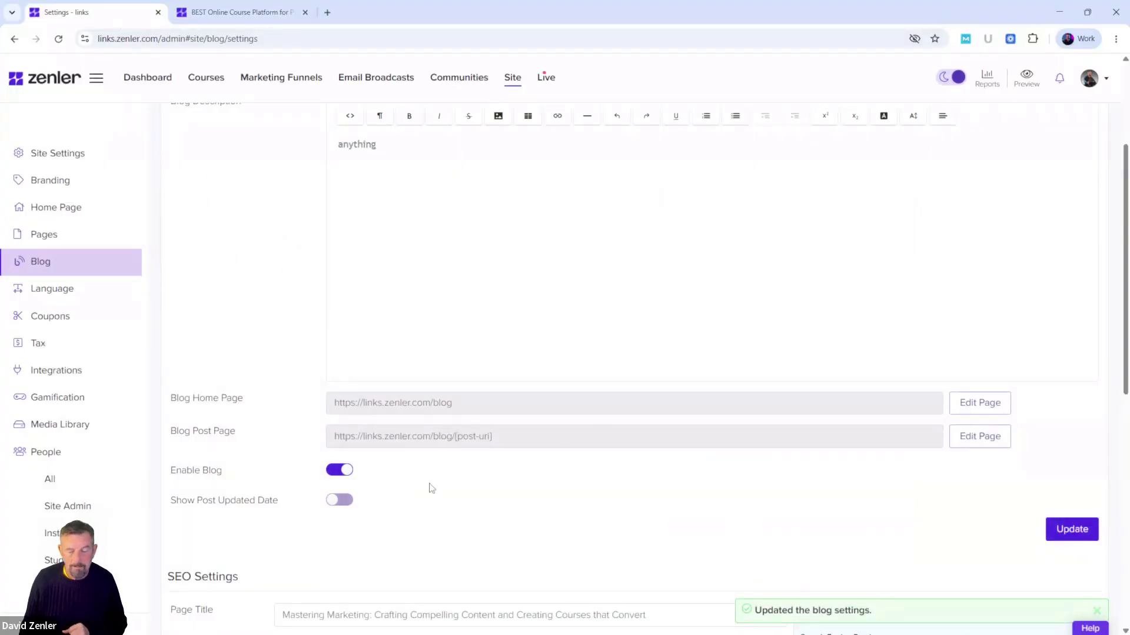
Reload the open public blog post to check its date line, and return to the blog settings.
left_click_drag(180, 501, 276, 501)
left_click(399, 528)
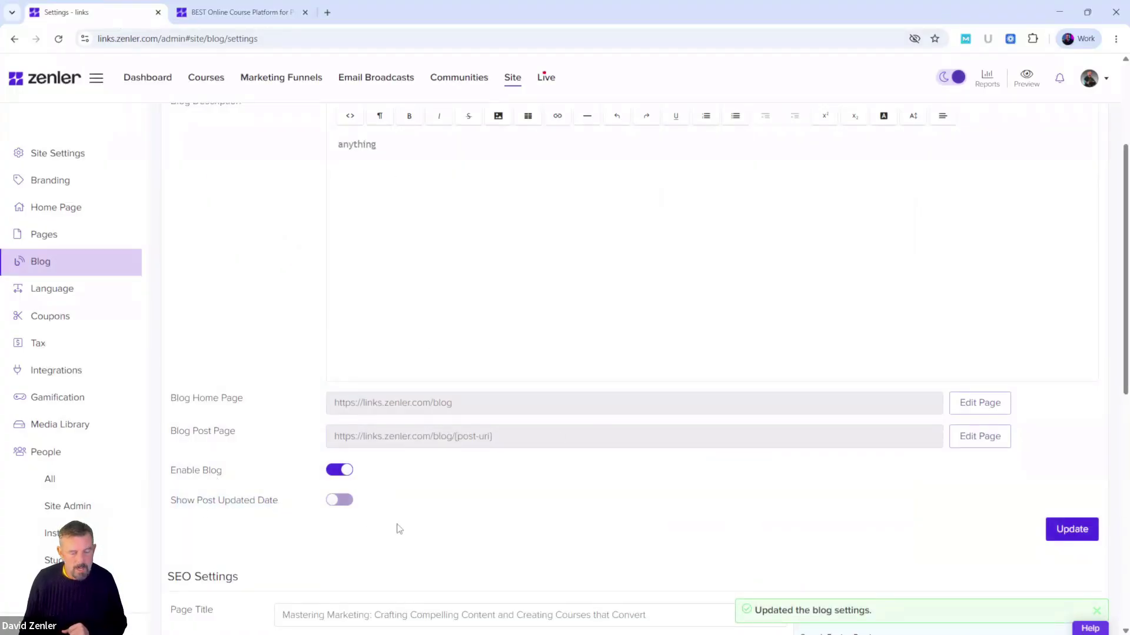
left_click(238, 11)
left_click(207, 254)
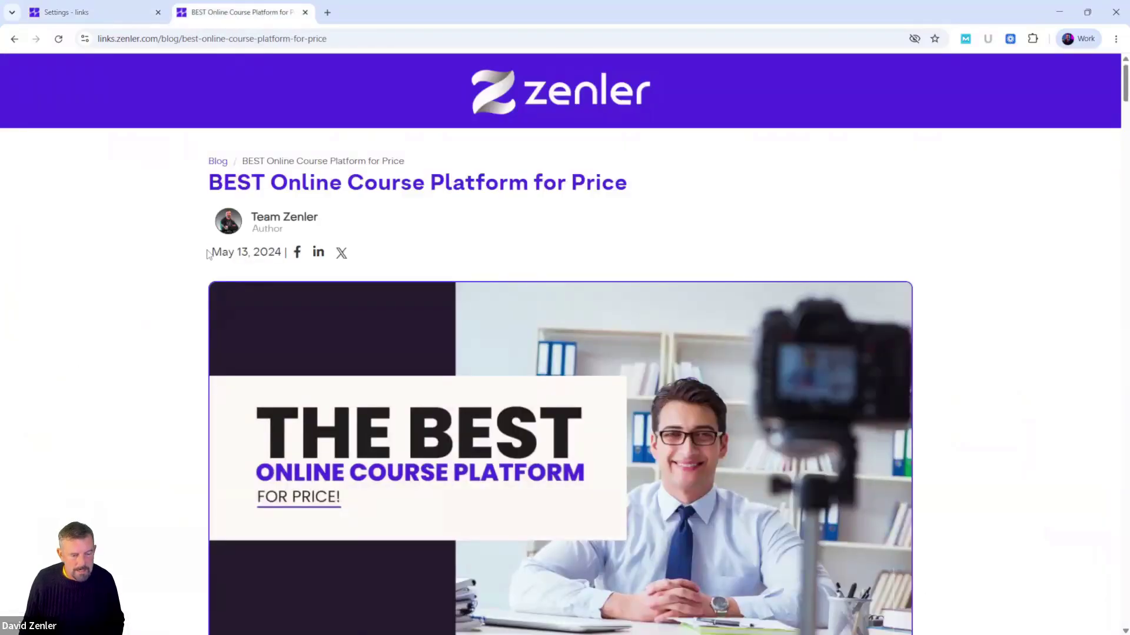
left_click(60, 41)
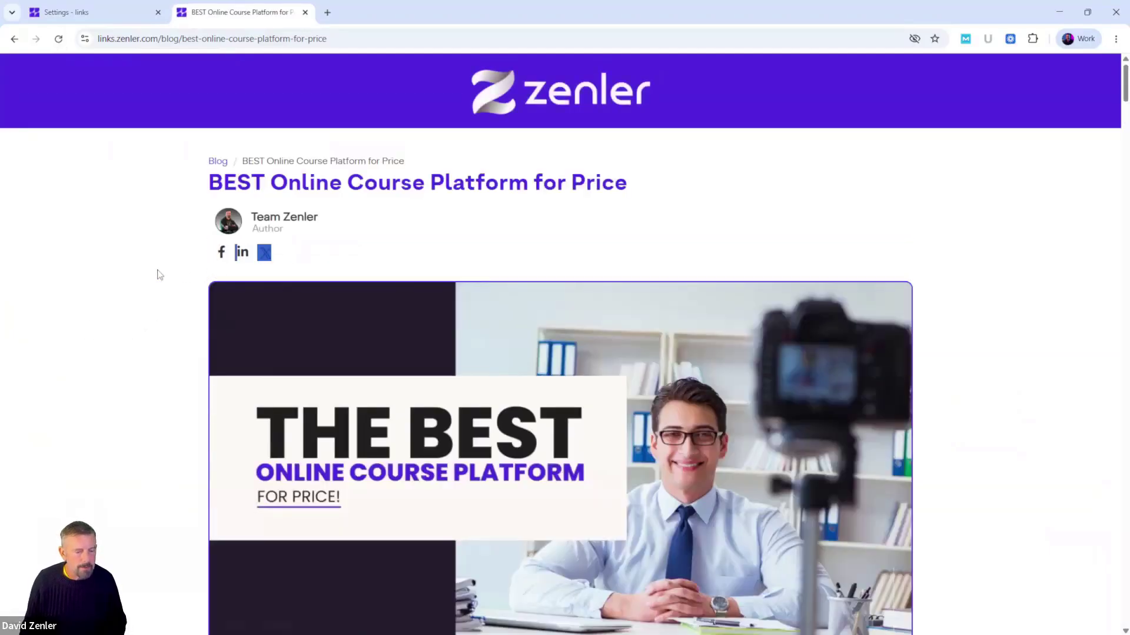
left_click(84, 16)
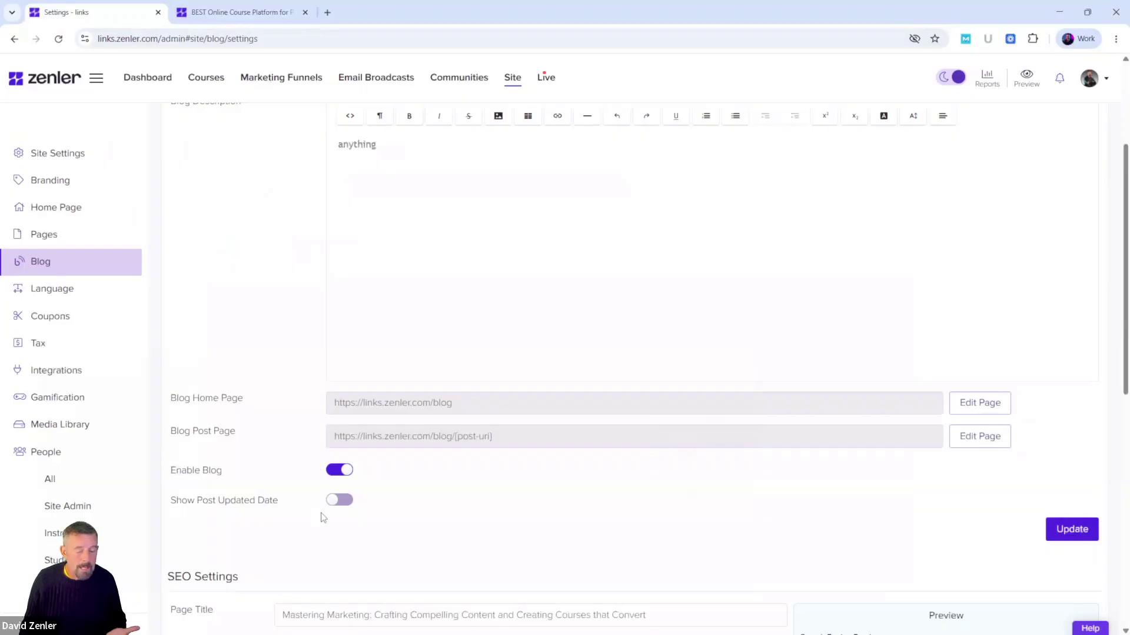
Turn Show Post Updated Date back on, save the blog settings, and reload the public post to check its date.
left_click(340, 500)
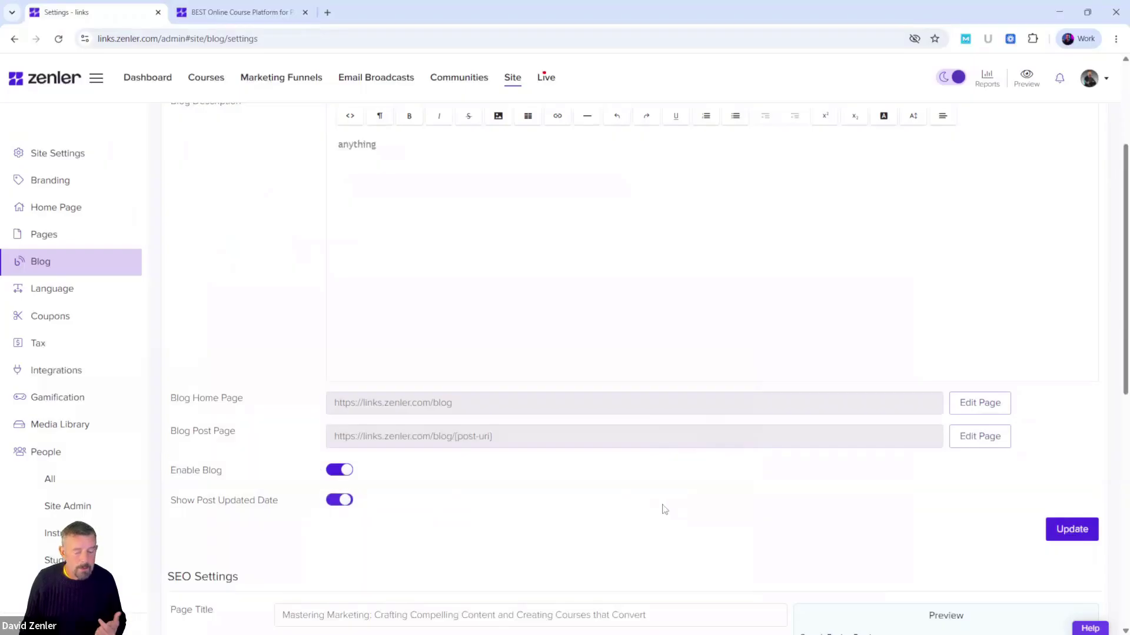
left_click(1070, 530)
left_click(240, 14)
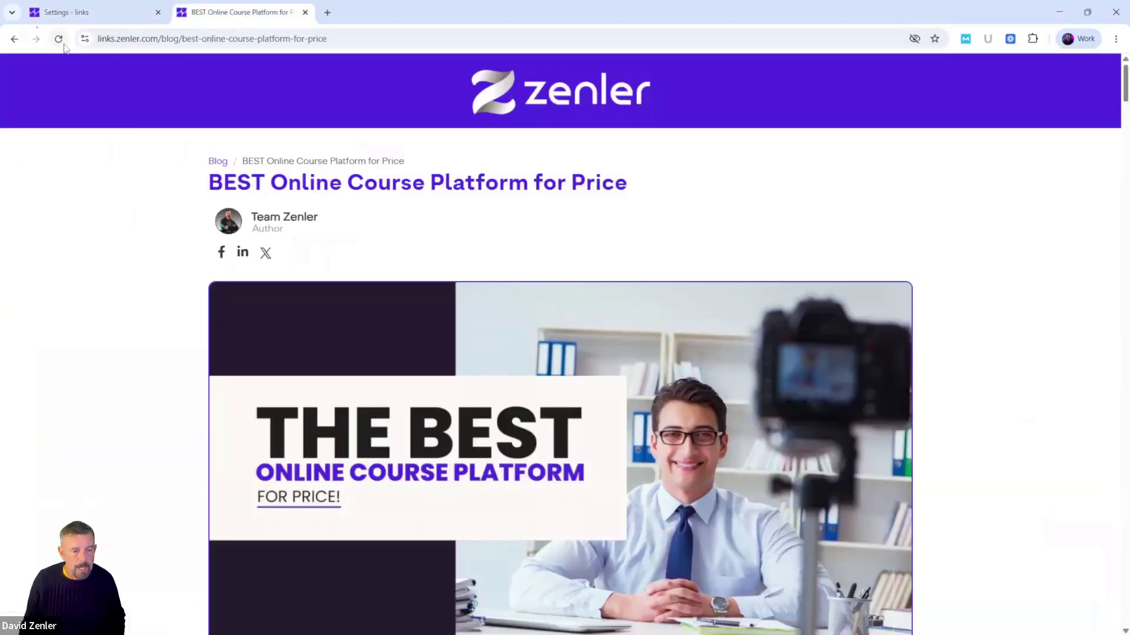
left_click(59, 38)
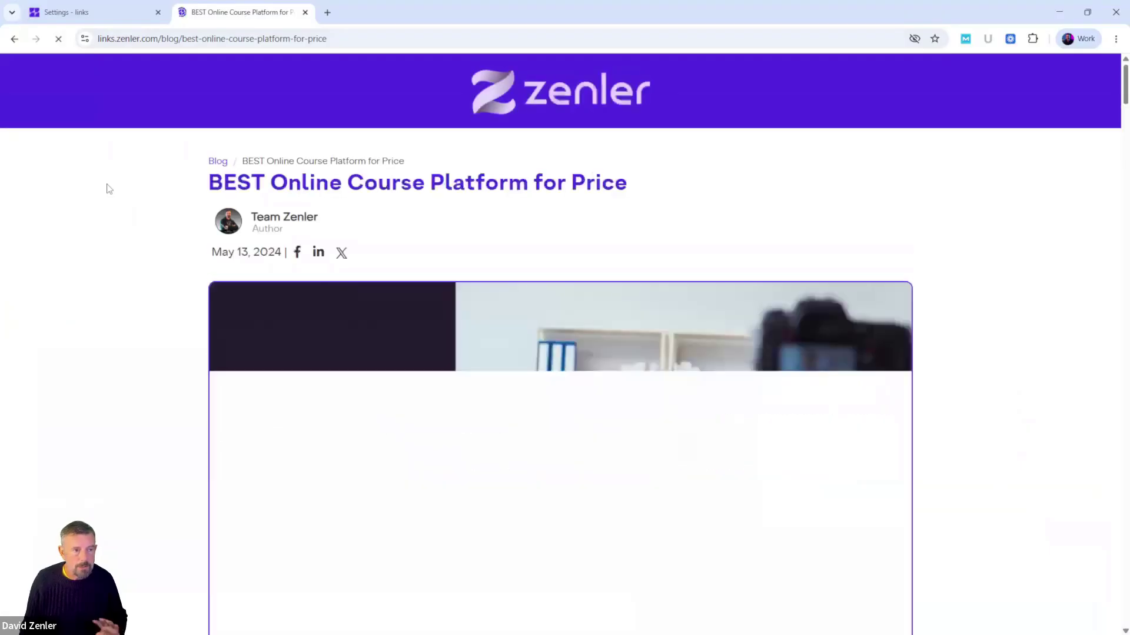
left_click_drag(199, 250, 284, 253)
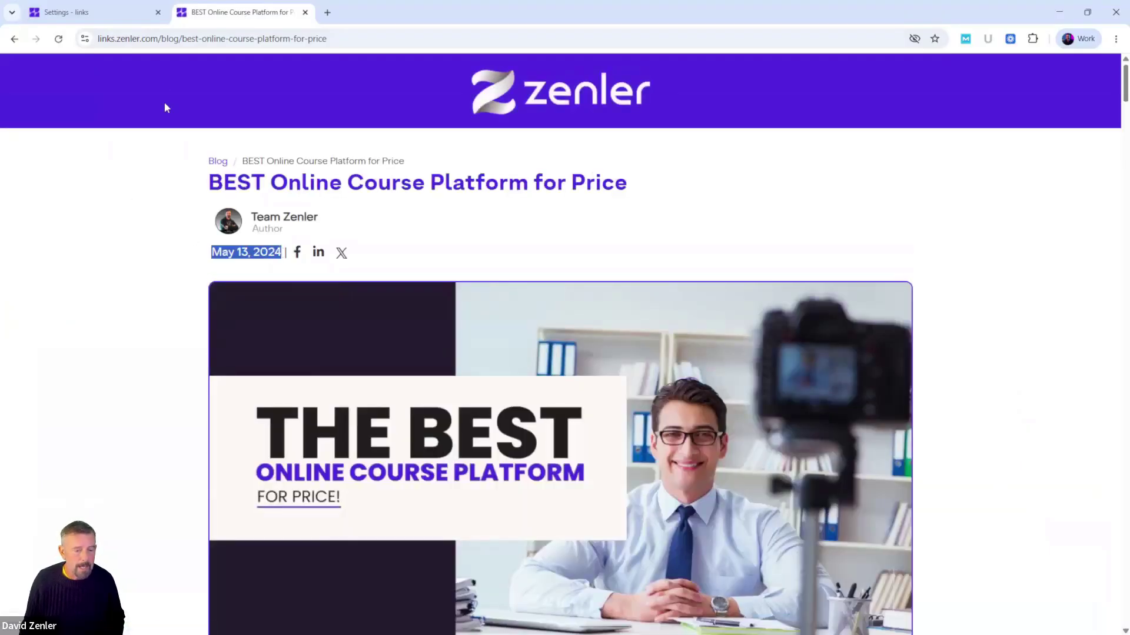
left_click(124, 16)
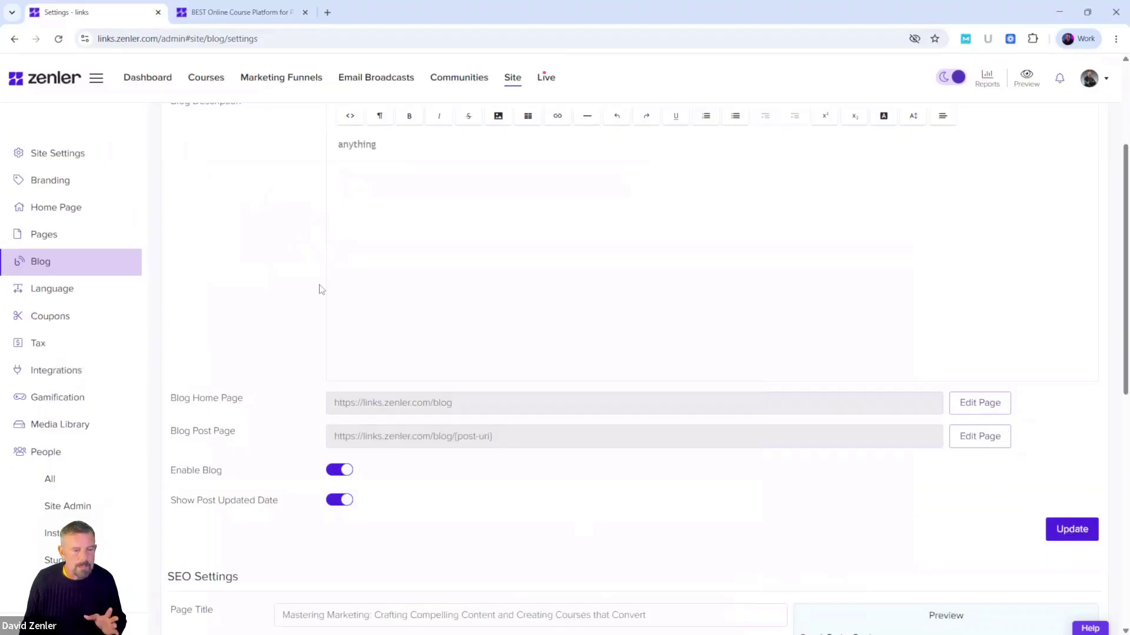
Look over the blog's SEO settings and the title of the open public post.
scroll(580, 500, "down", 2)
scroll(575, 482, "down", 1)
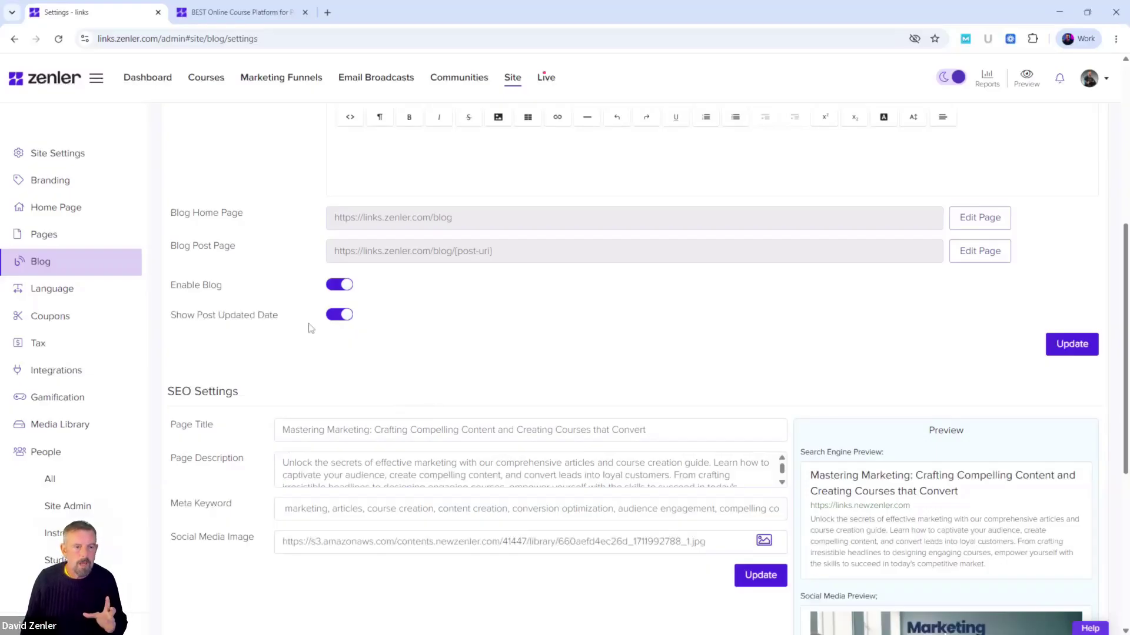
left_click(219, 14)
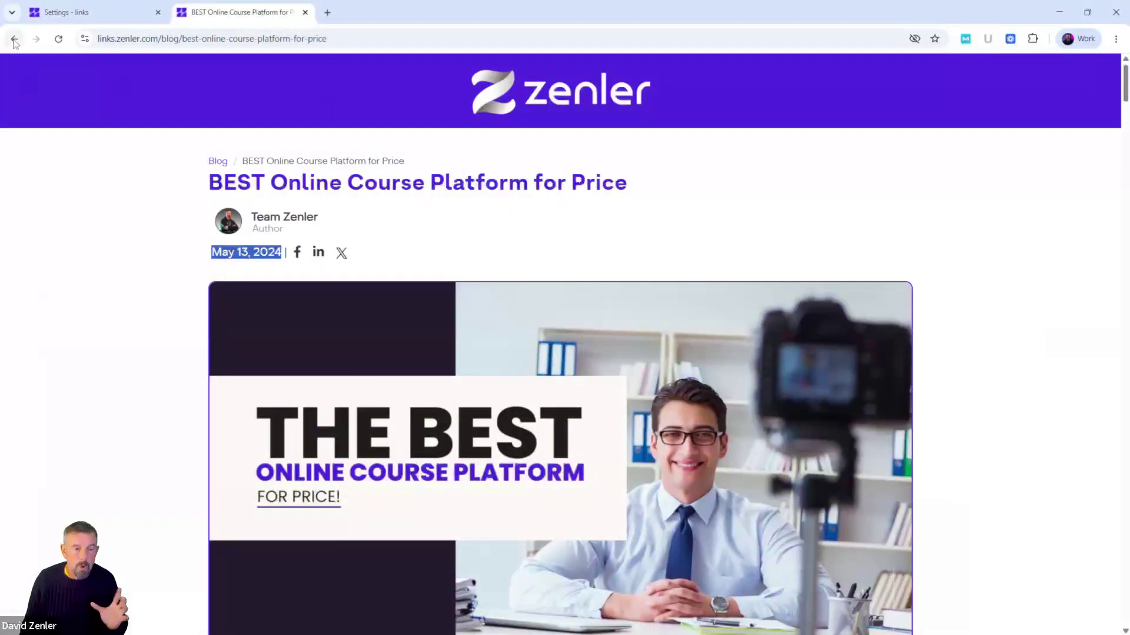
left_click(120, 270)
left_click_drag(222, 187, 701, 192)
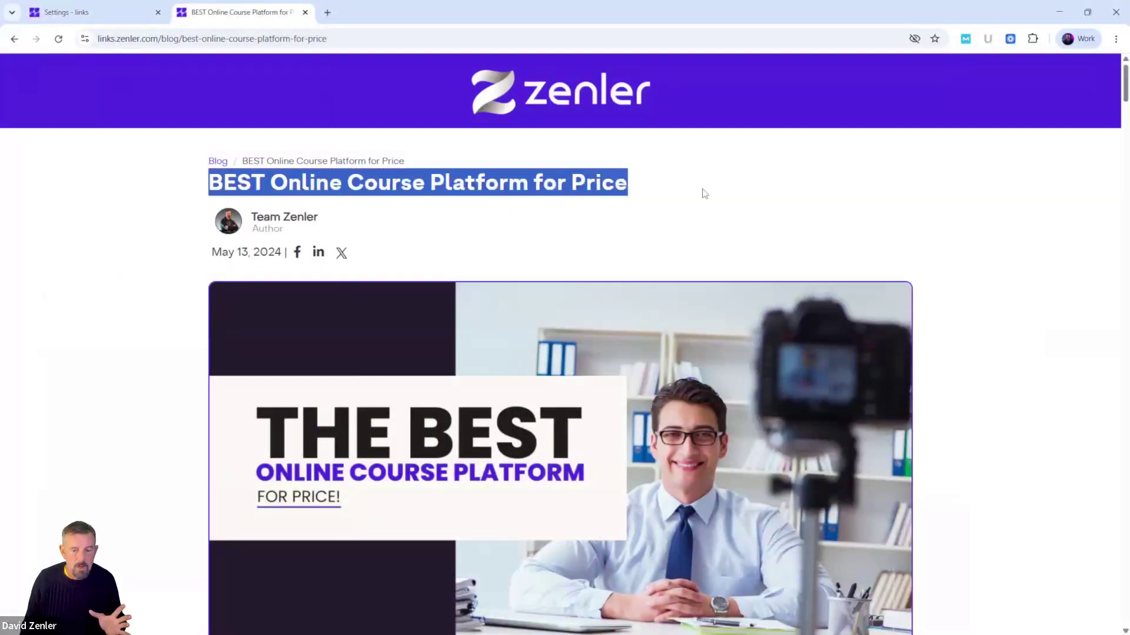
left_click(157, 209)
left_click(115, 21)
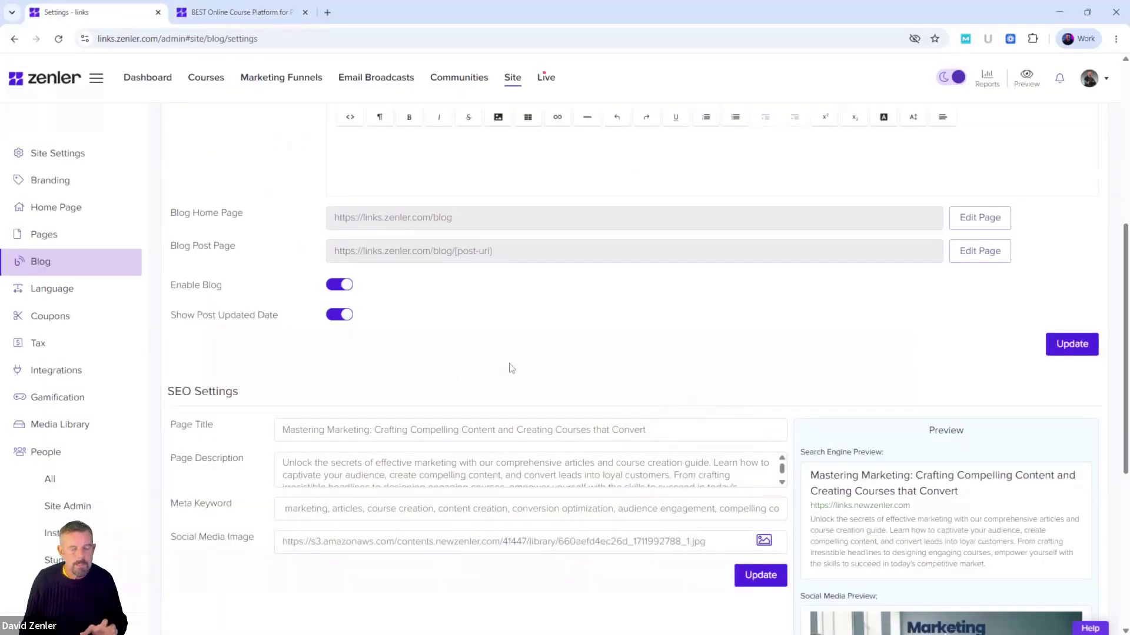
Examine the Page Title in the blog's SEO Settings, including its separate keyword phrases.
left_click_drag(166, 393, 247, 400)
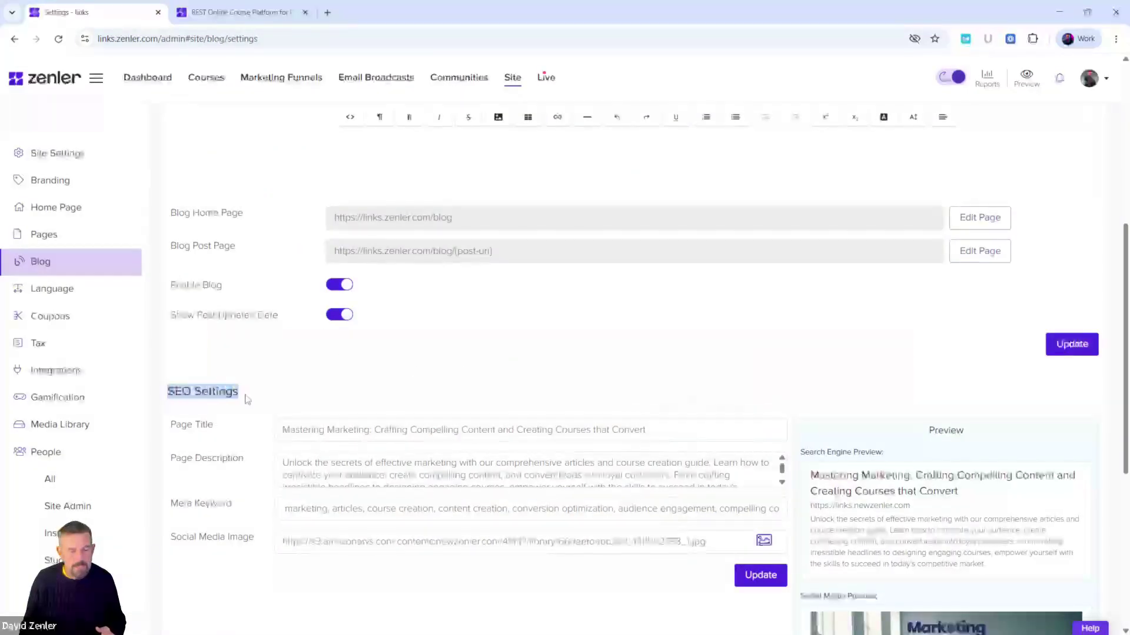
left_click(369, 389)
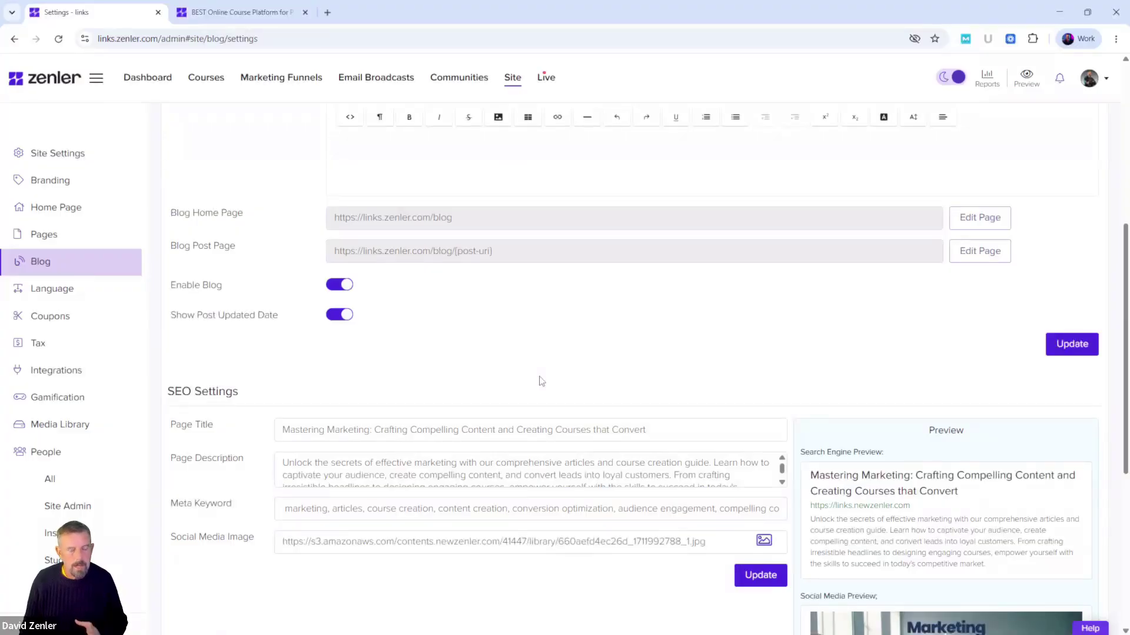
left_click_drag(282, 430, 652, 431)
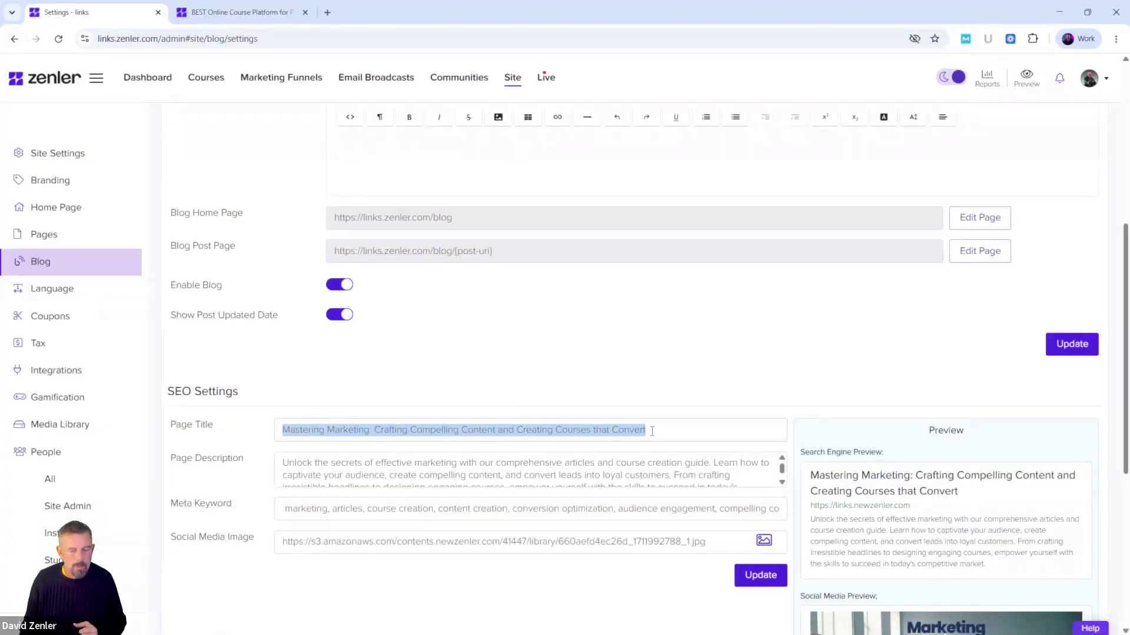
left_click(459, 430)
left_click_drag(286, 429, 647, 431)
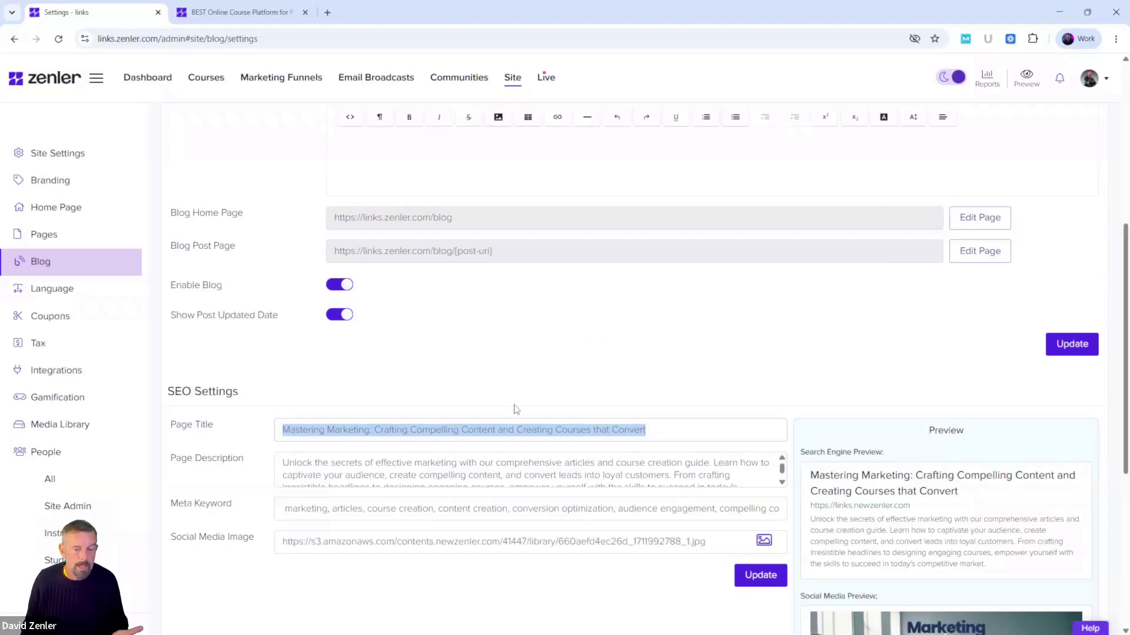
left_click(683, 377)
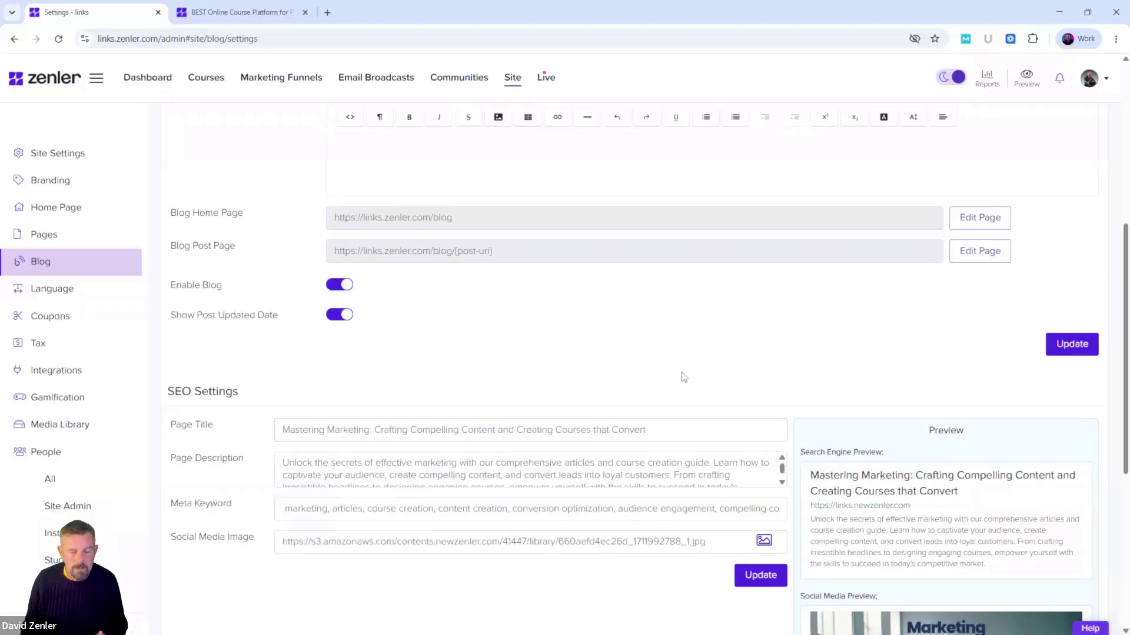
left_click(284, 430)
left_click_drag(283, 430, 517, 430)
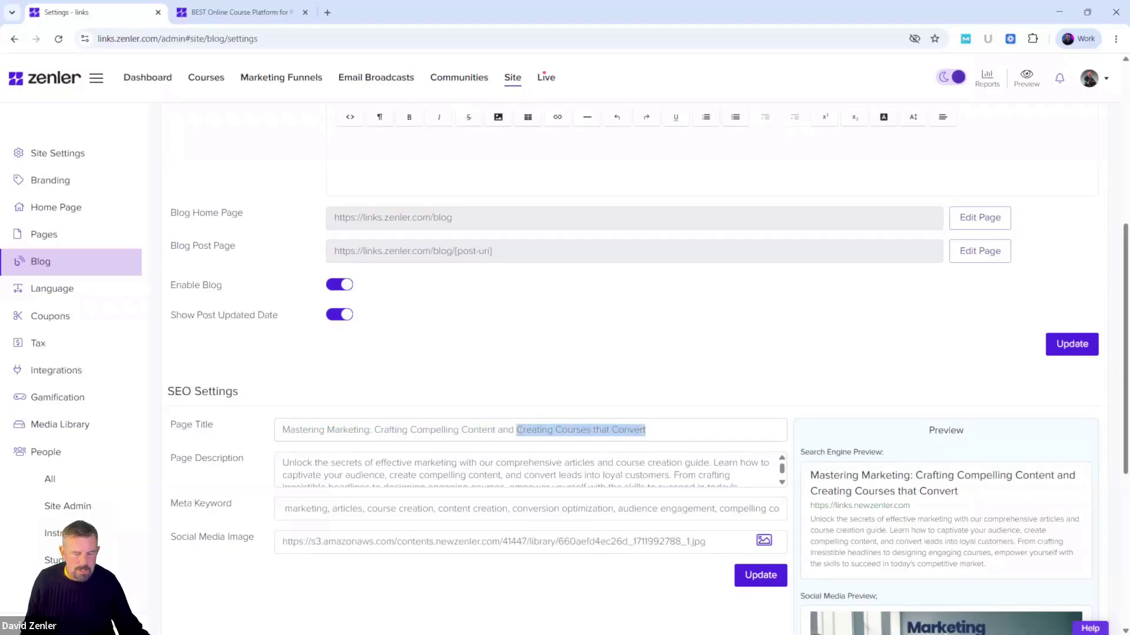
left_click(560, 431)
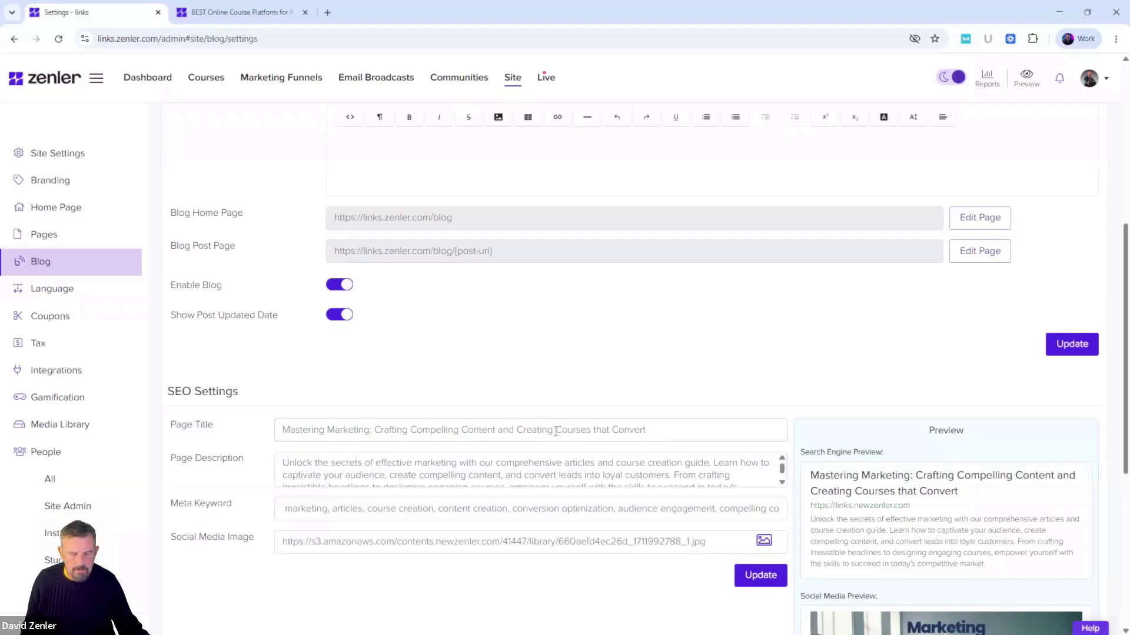
left_click_drag(556, 431, 658, 434)
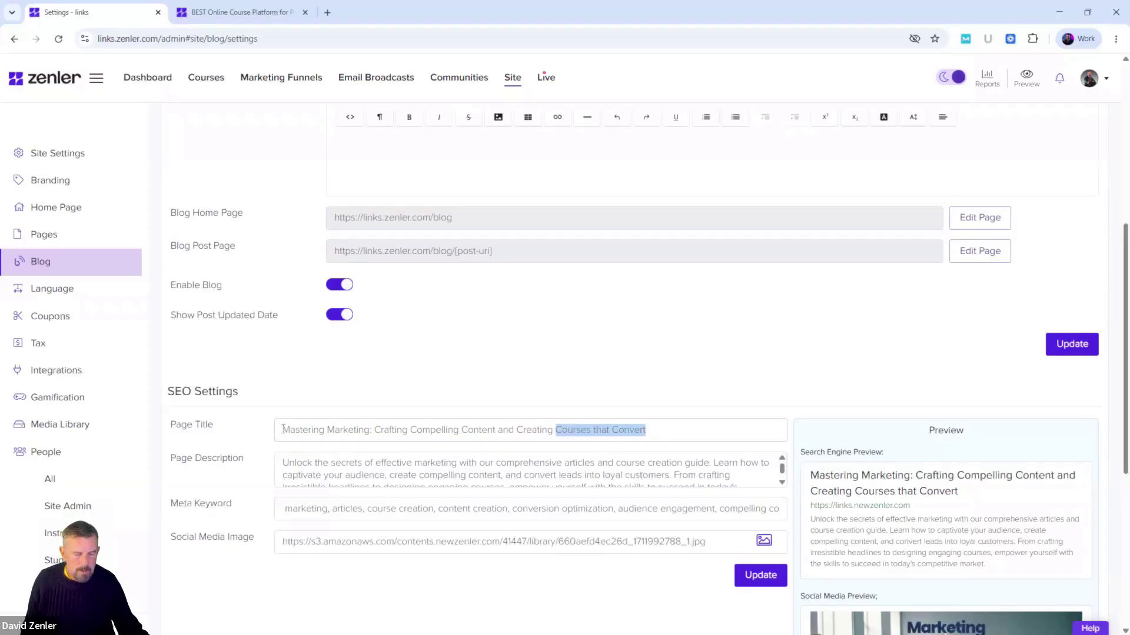
left_click_drag(283, 429, 372, 430)
double_click(560, 430)
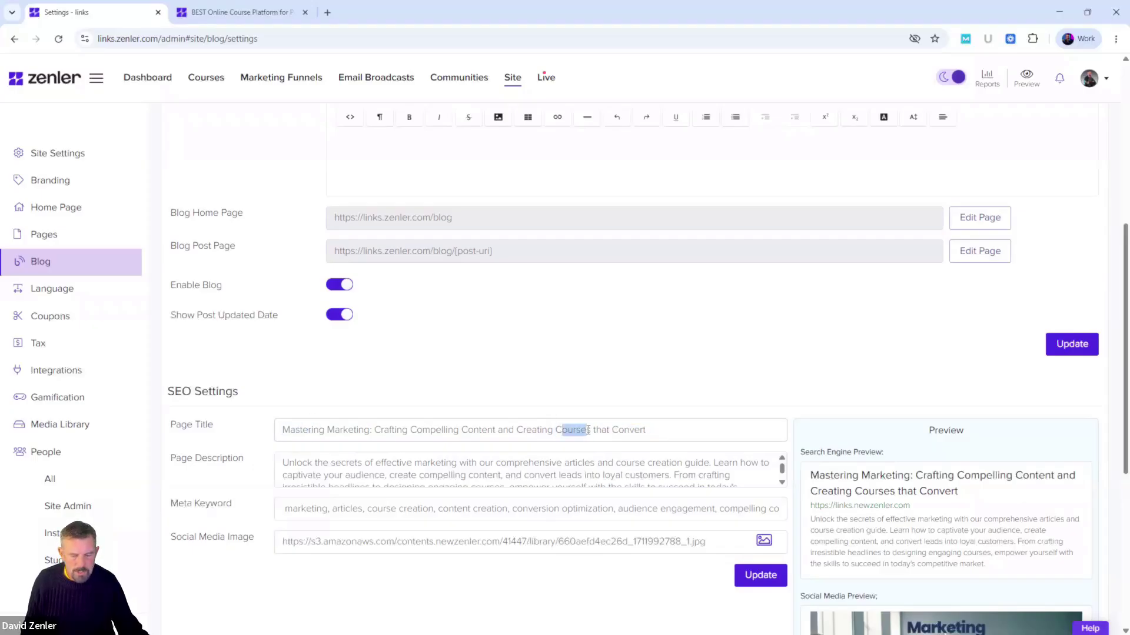
Examine the wording of the Page Title and the Page Description in the blog's SEO Settings.
left_click_drag(283, 430, 593, 431)
left_click(348, 432)
left_click(486, 429)
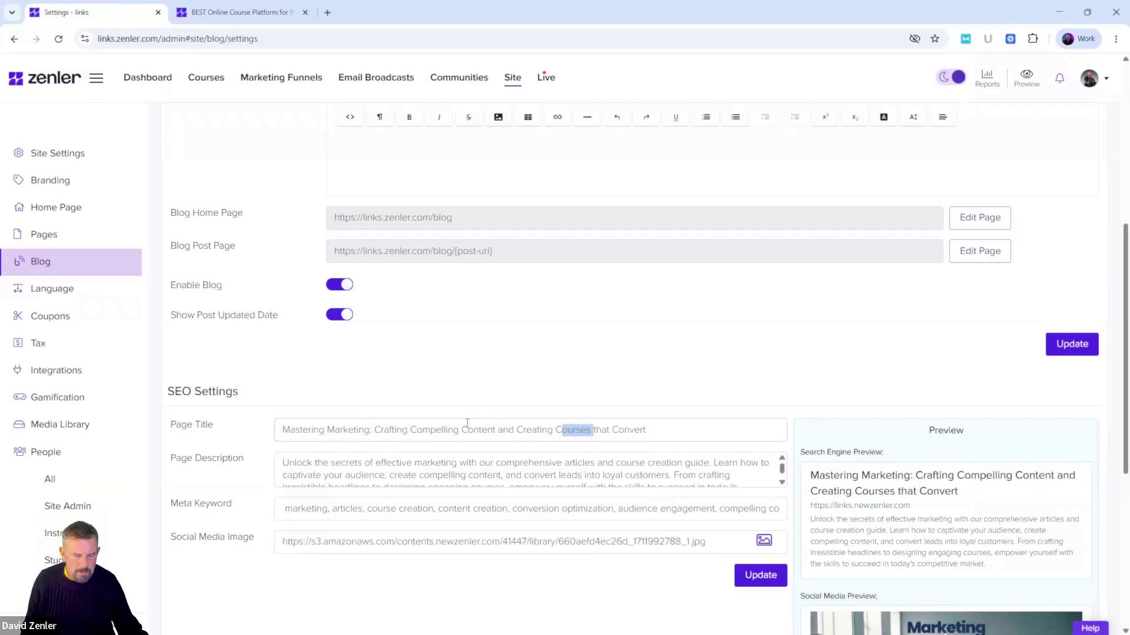
left_click_drag(468, 429, 492, 429)
left_click(544, 384)
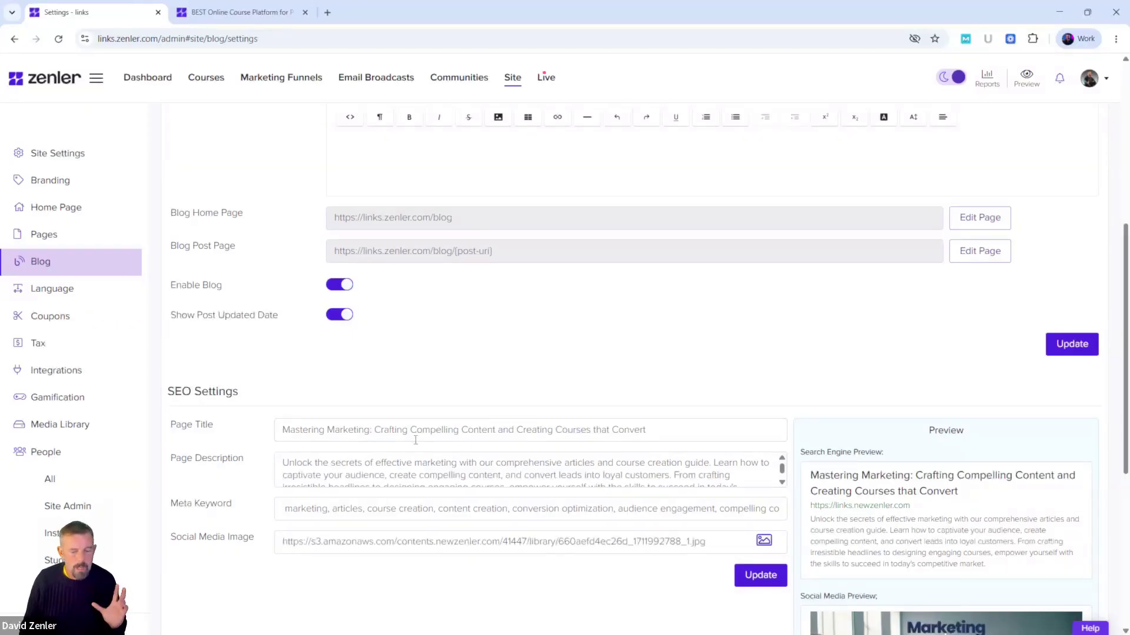
left_click_drag(304, 463, 546, 478)
left_click(538, 479)
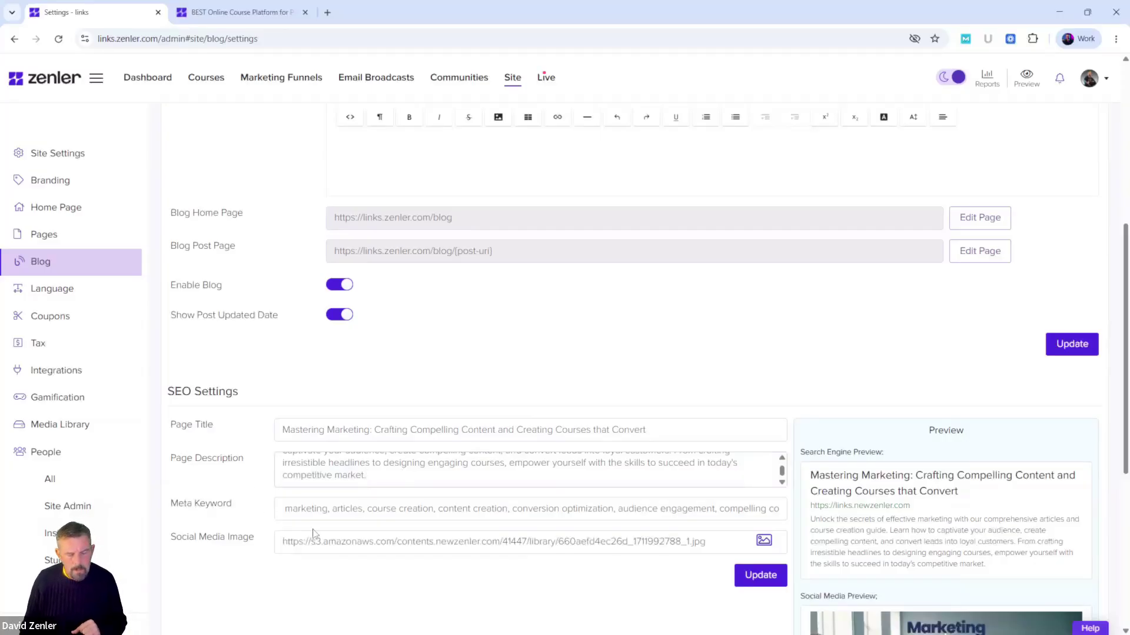
Examine the comma-separated Meta Keyword entries and compare them with the wording of the Page Title.
left_click_drag(283, 510, 366, 509)
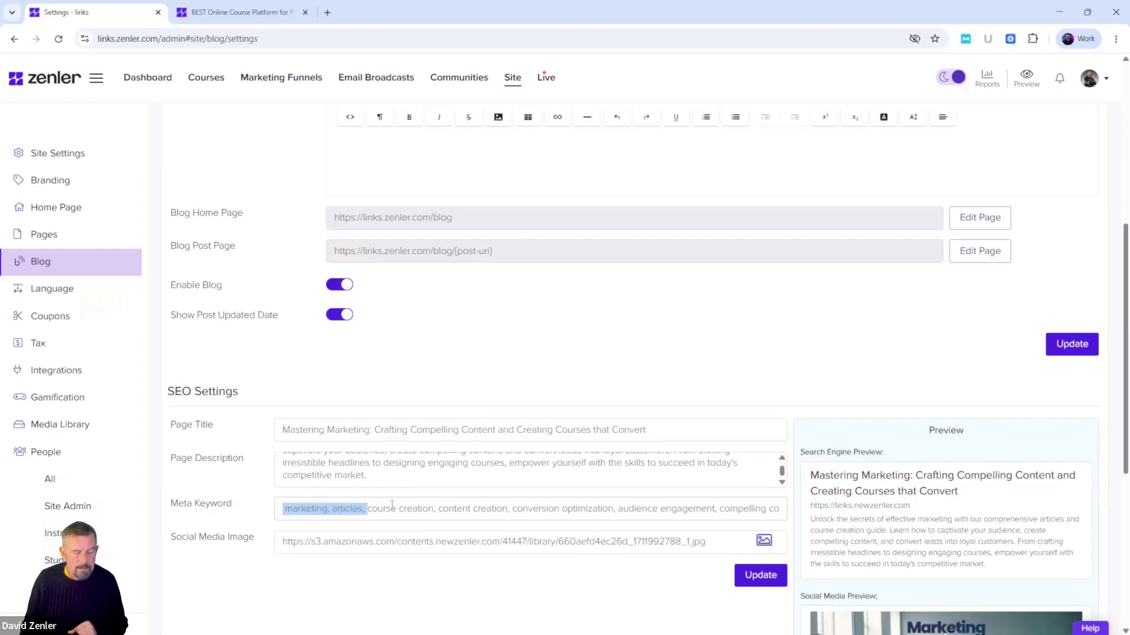
left_click(392, 508)
mouse_move(286, 508)
left_mouse_down()
mouse_move(376, 508)
mouse_move(285, 511)
left_mouse_up()
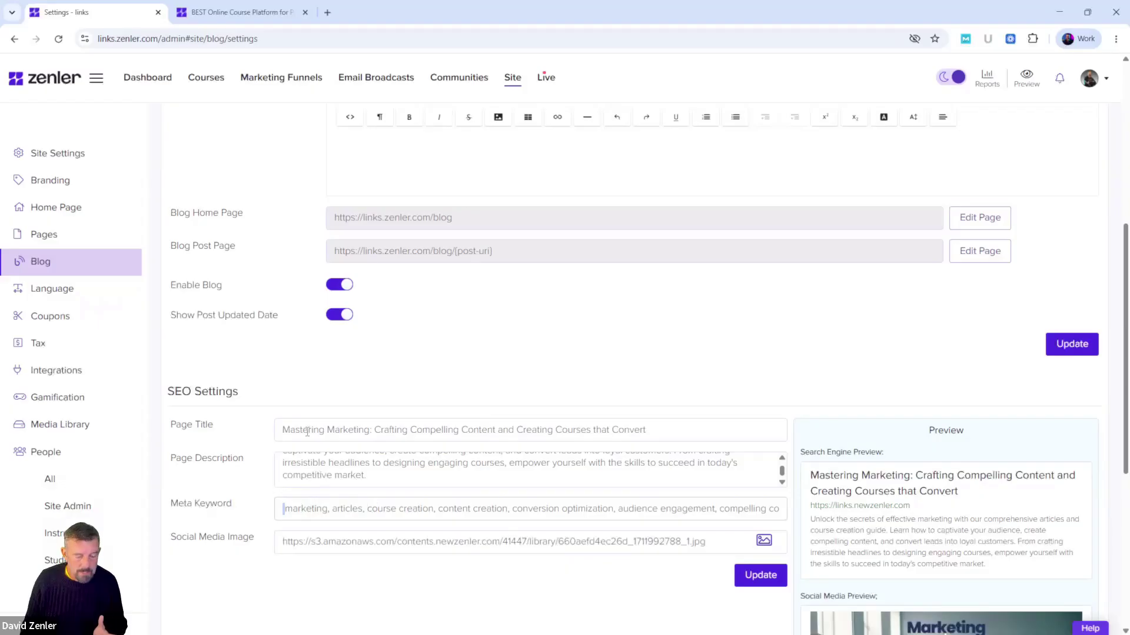
left_click_drag(307, 433, 430, 434)
left_click(332, 499)
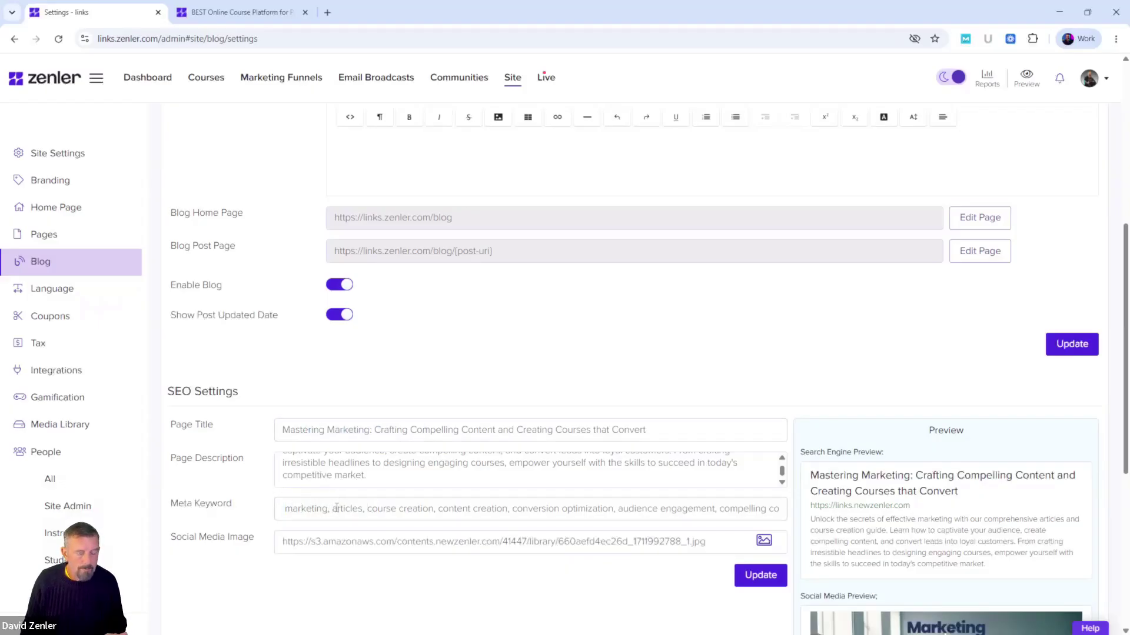
left_click_drag(335, 508, 363, 509)
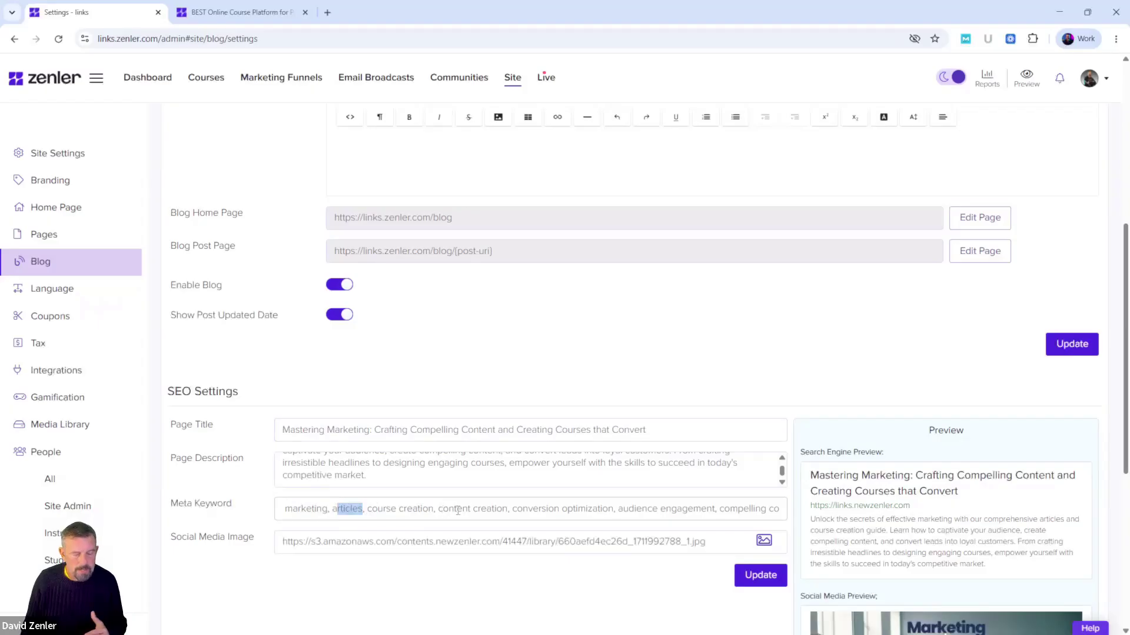
left_click_drag(458, 509, 466, 511)
left_click_drag(281, 508, 787, 510)
left_click(558, 581)
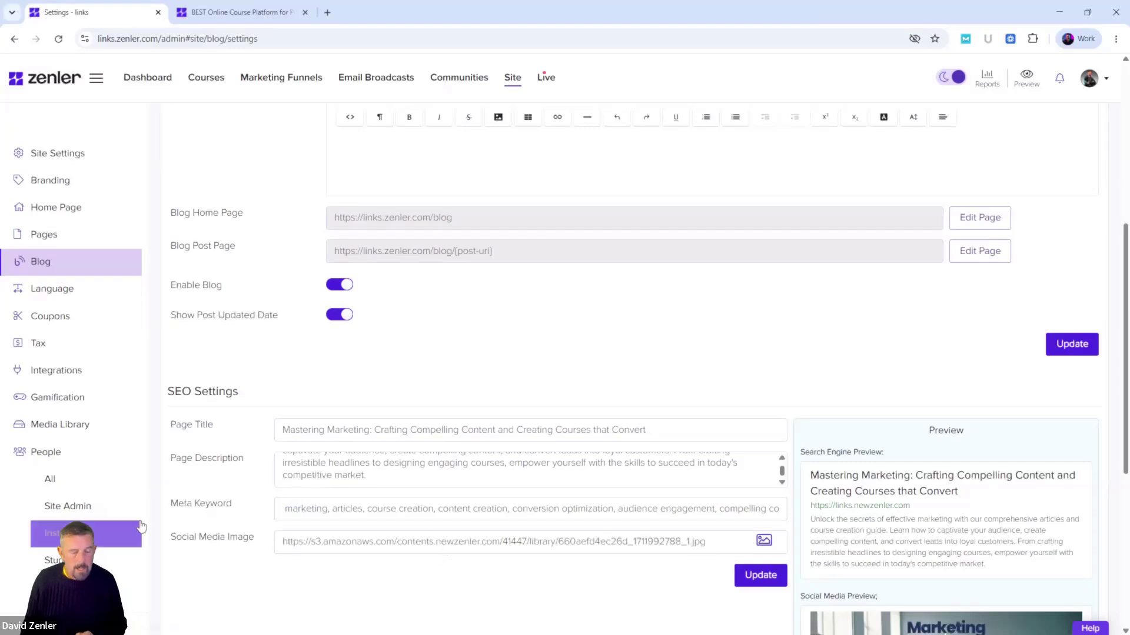
Look over the Social Media Image setting, its social media preview and the blog page addresses.
left_click_drag(195, 537, 254, 540)
left_click(324, 580)
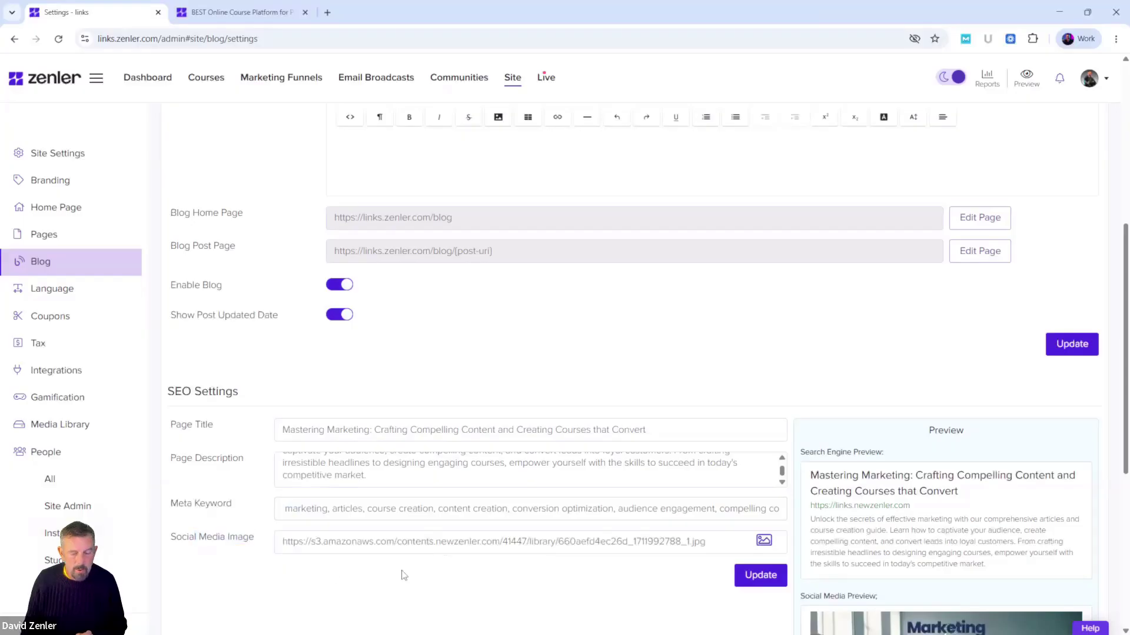
scroll(405, 575, "down", 2)
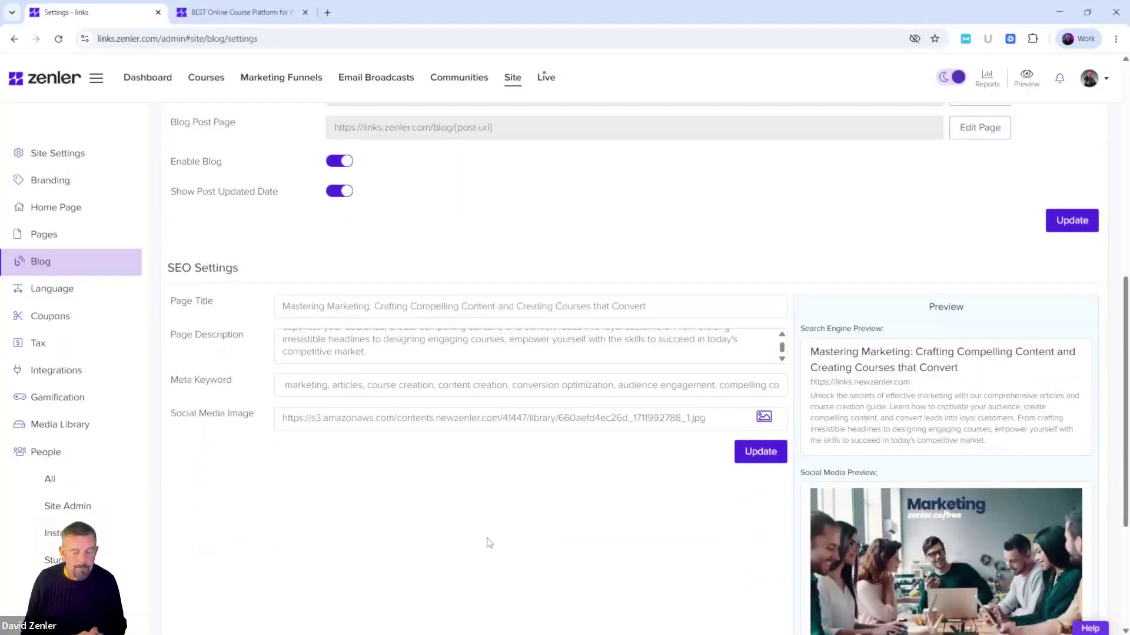
scroll(490, 542, "up", 4)
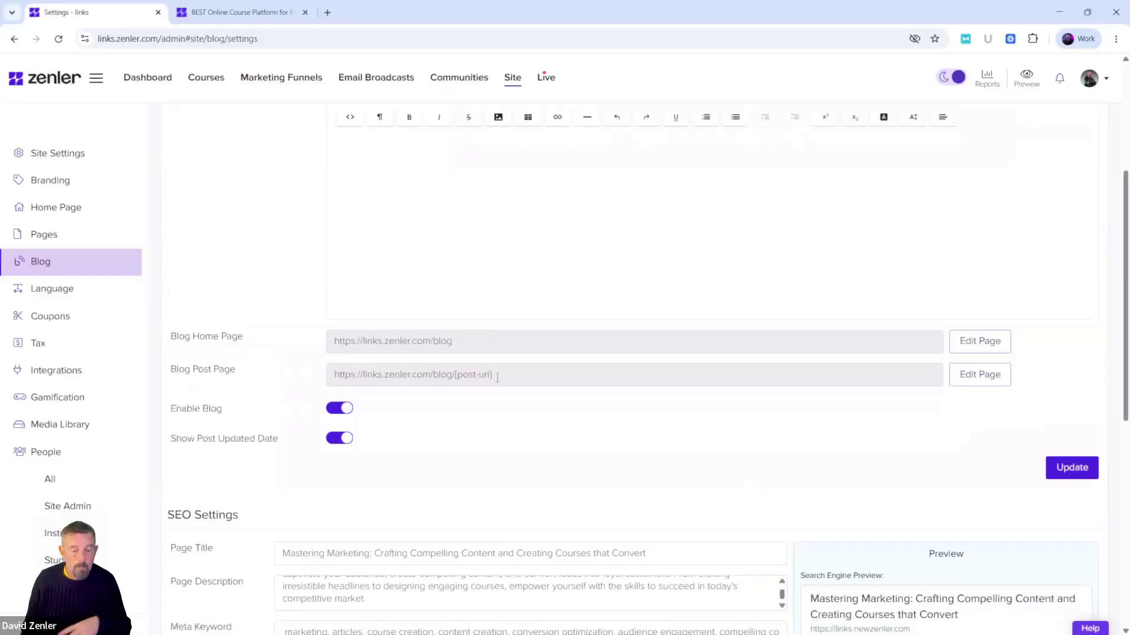
scroll(486, 494, "down", 2)
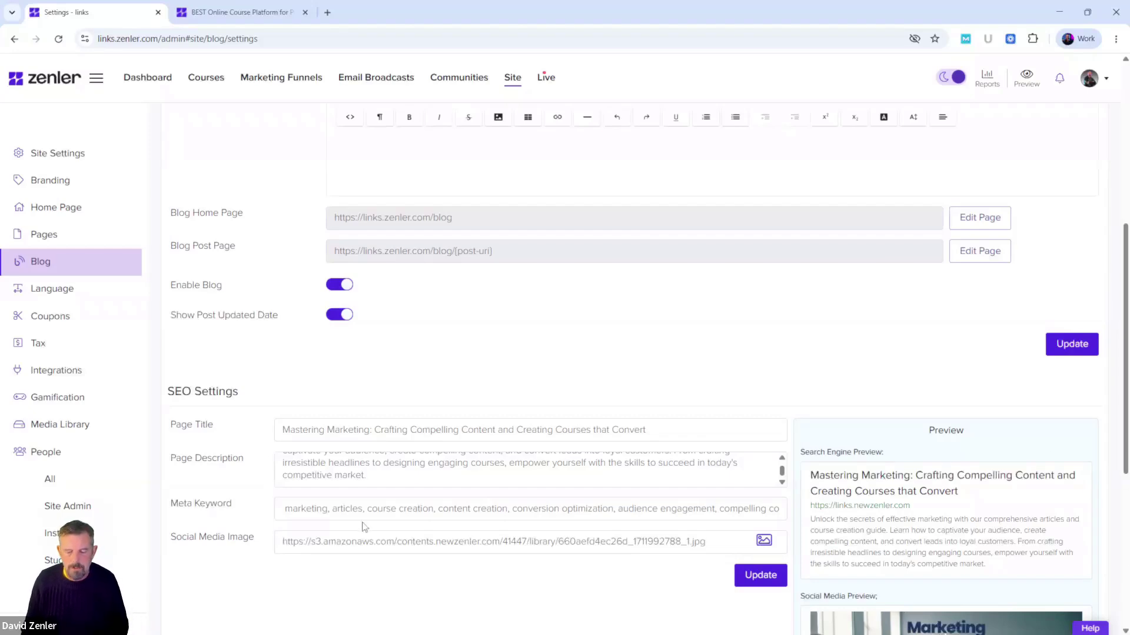
Replace the Blog Description with a copy of the SEO Page Description text and save the blog settings.
scroll(365, 526, "up", 6)
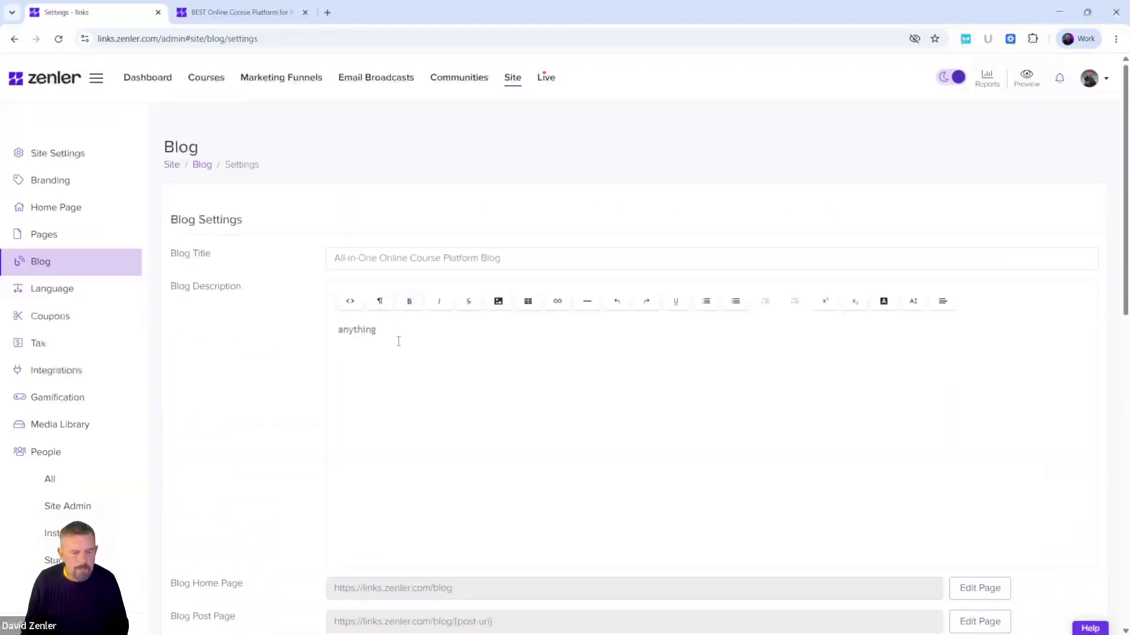
left_click_drag(398, 341, 275, 330)
key("BackSpace")
scroll(400, 464, "down", 3)
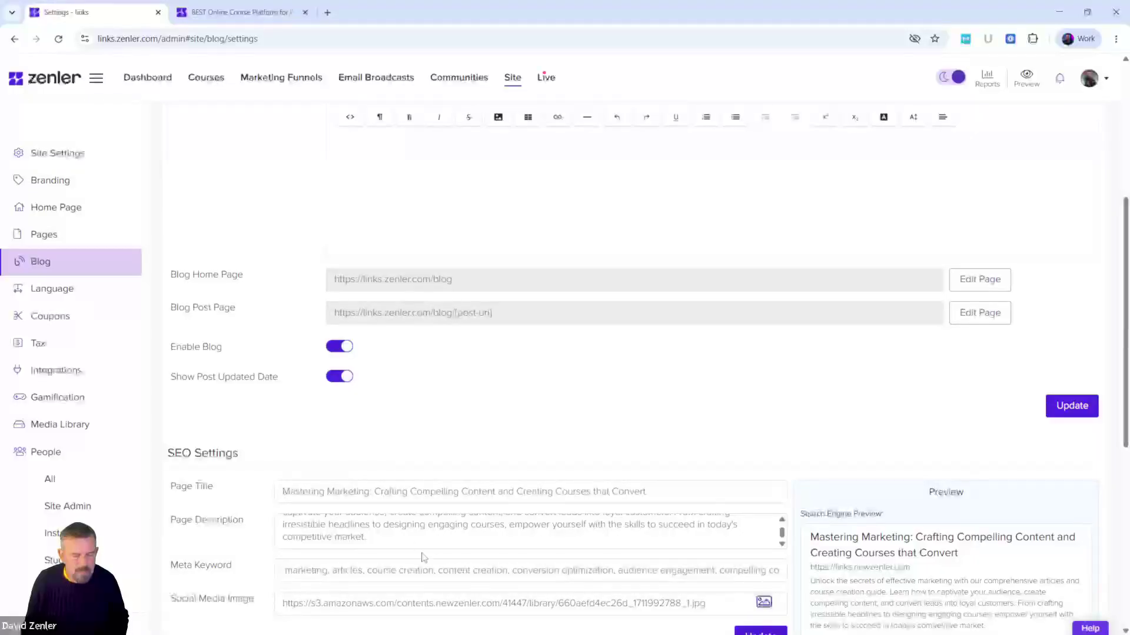
left_click_drag(370, 537, 247, 525)
key("ctrl+c")
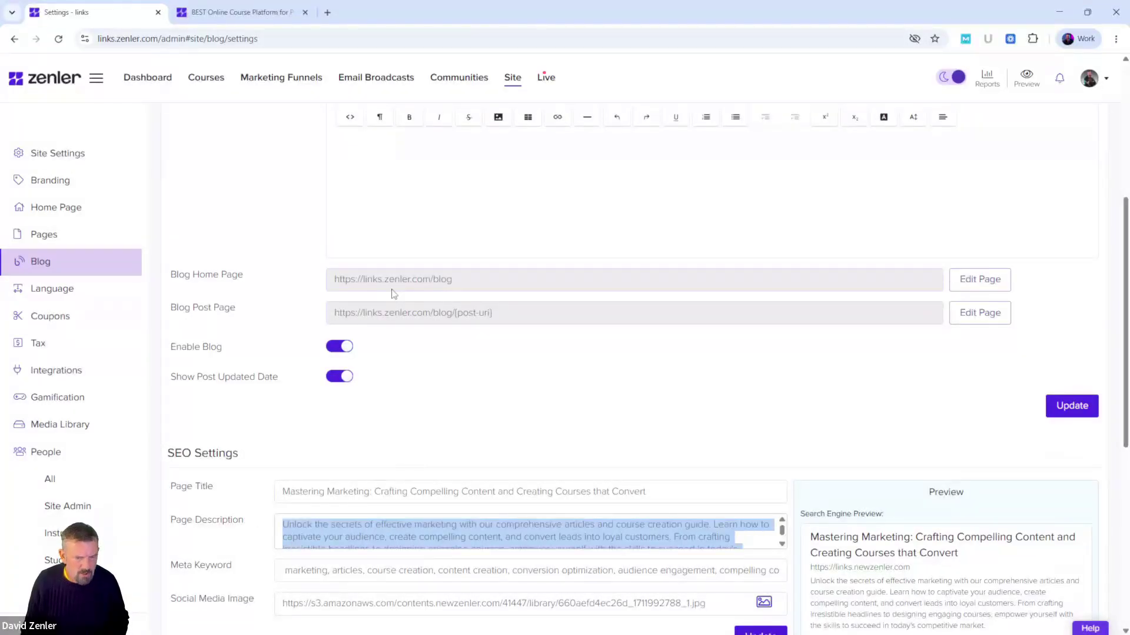
scroll(428, 227, "up", 5)
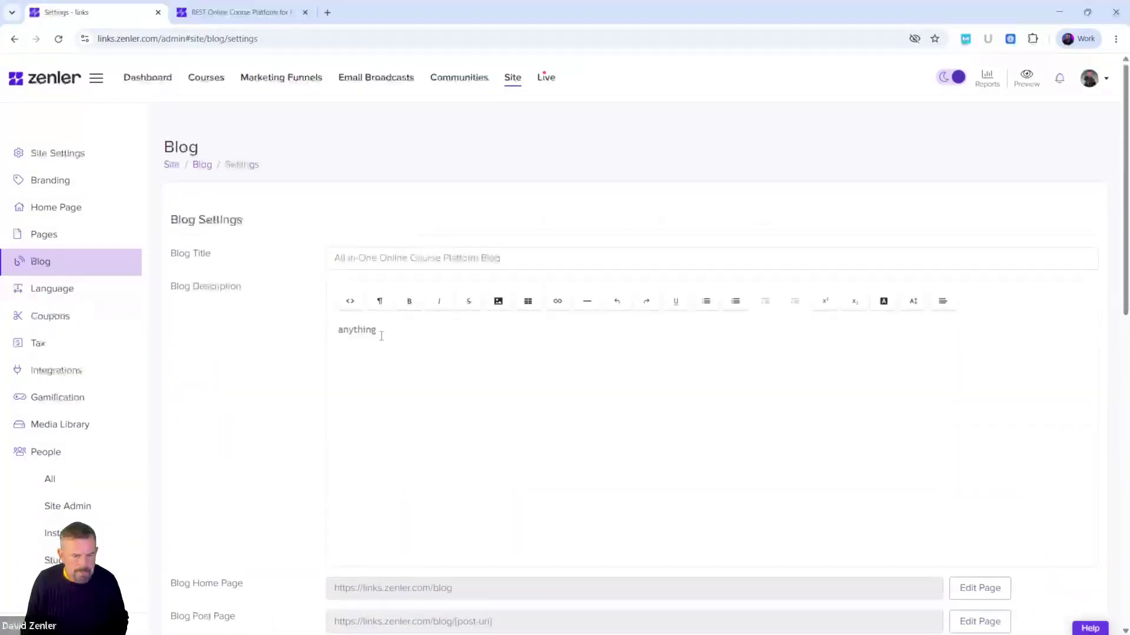
left_click_drag(382, 337, 298, 354)
key("ctrl+v")
scroll(431, 411, "down", 7)
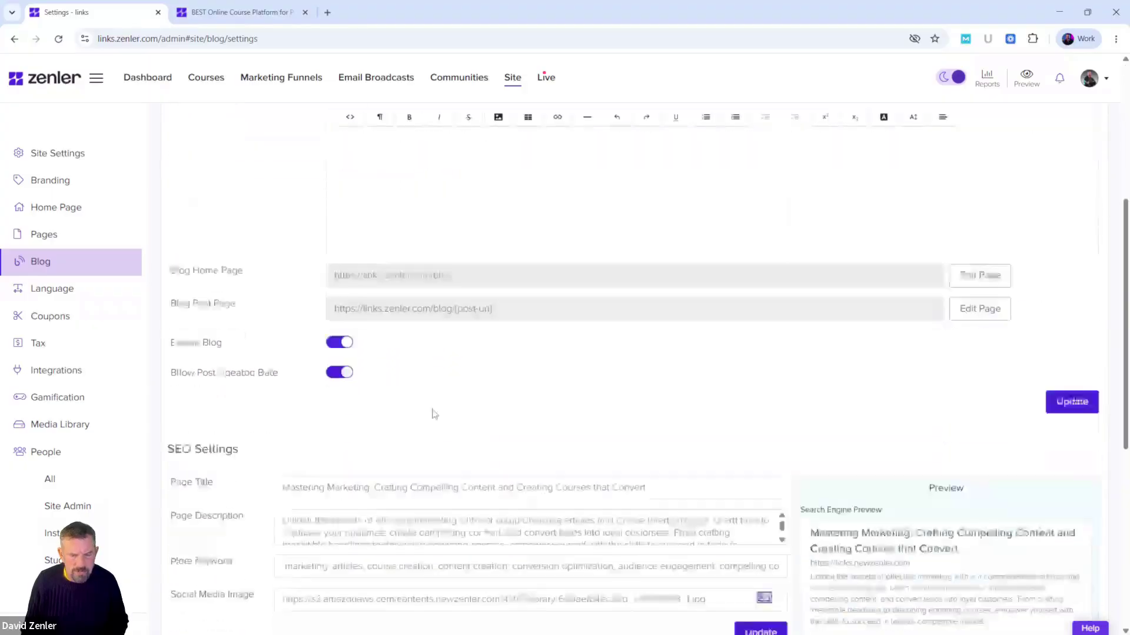
left_click(1060, 290)
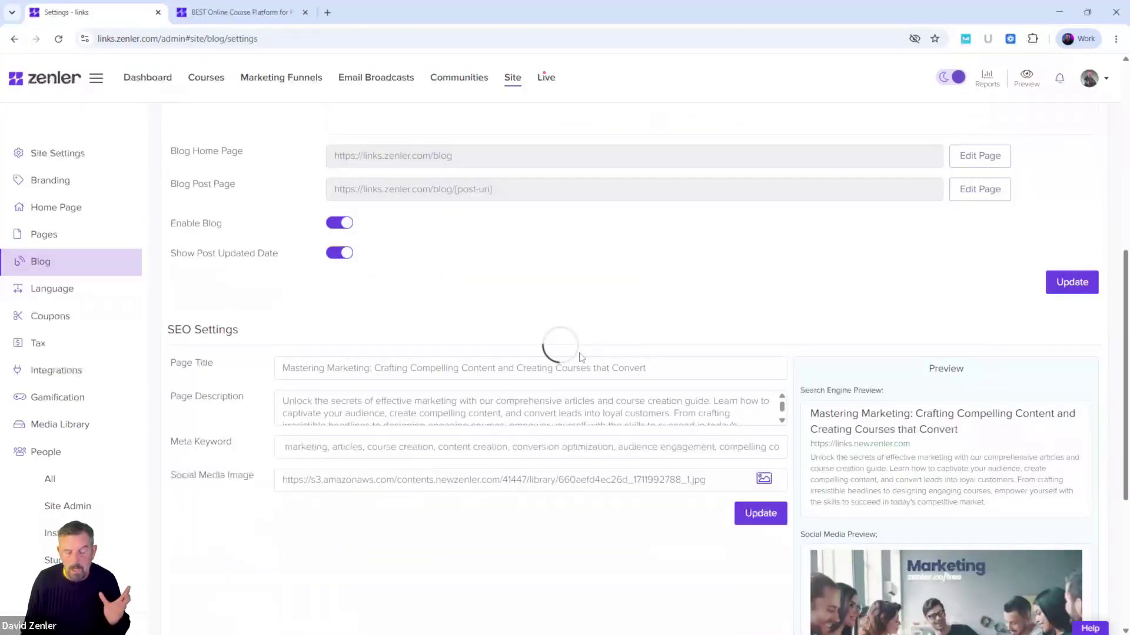
Open the public blog home page from the open post and check it for the blog description.
scroll(531, 345, "up", 5)
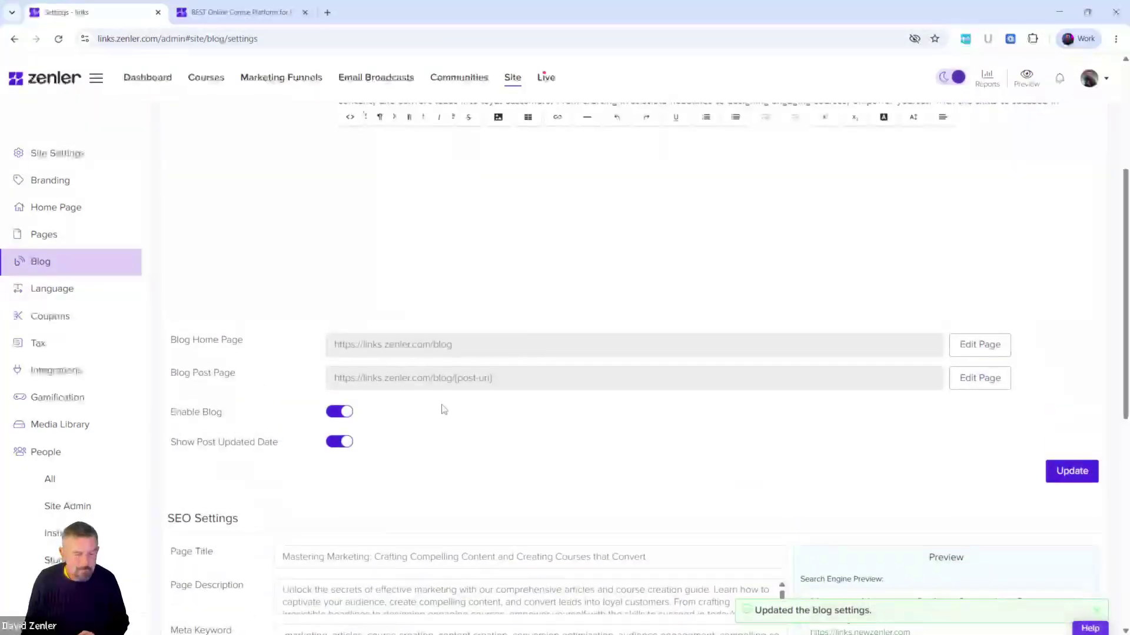
left_click(246, 19)
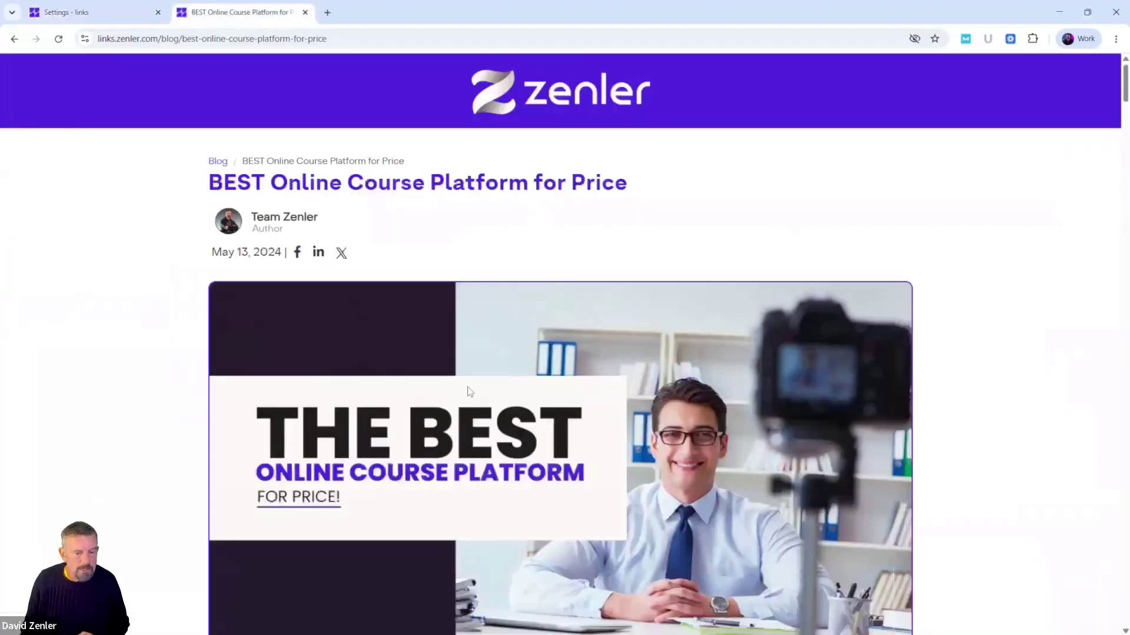
key("F5")
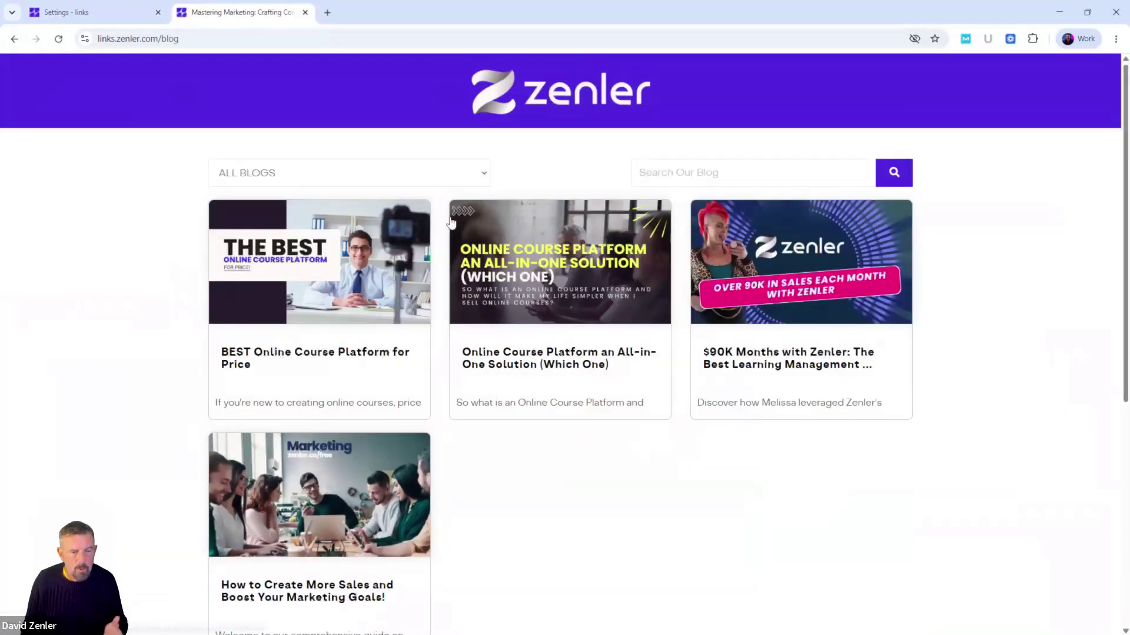
scroll(622, 391, "down", 5)
scroll(622, 390, "up", 5)
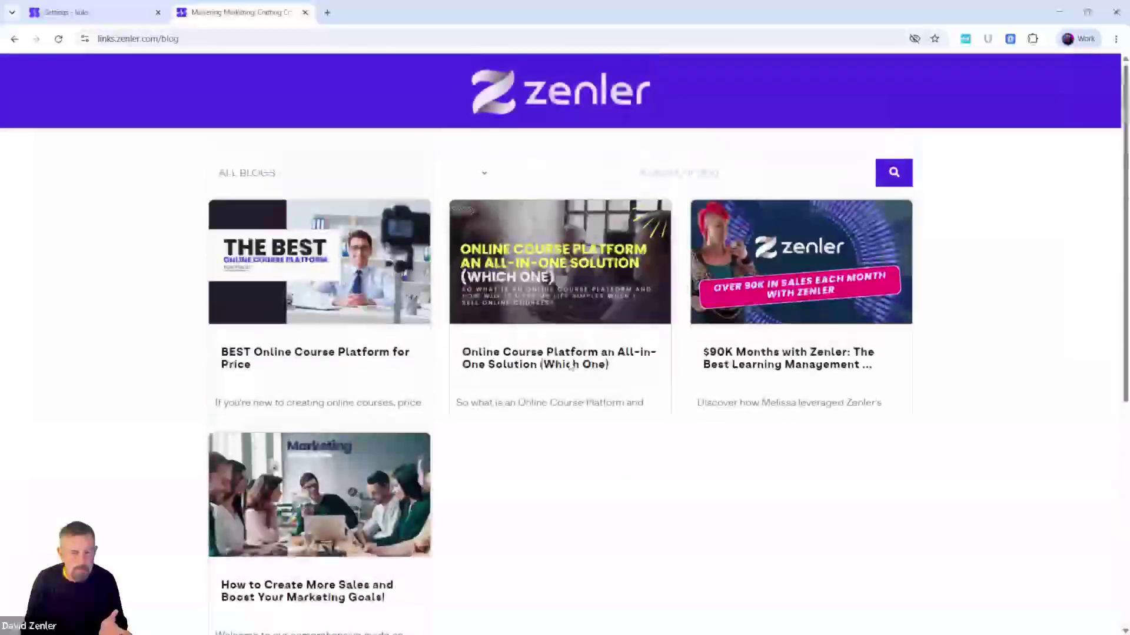
Open the Blog Home Page in the page editor and compare its layout with the public blog page.
left_click(79, 15)
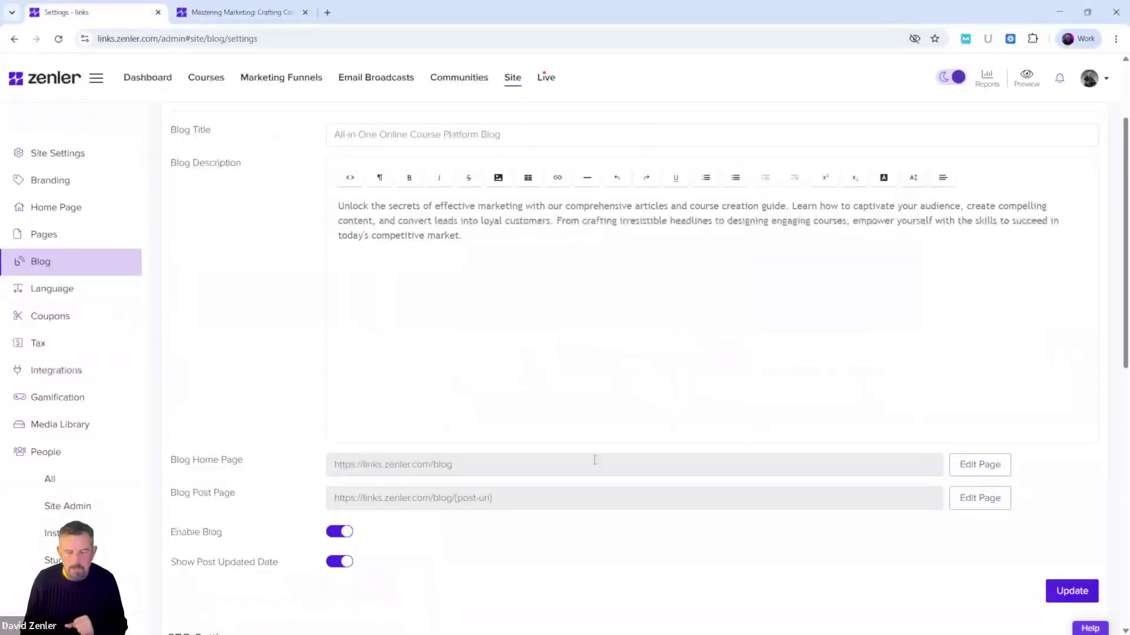
left_click_drag(171, 462, 280, 469)
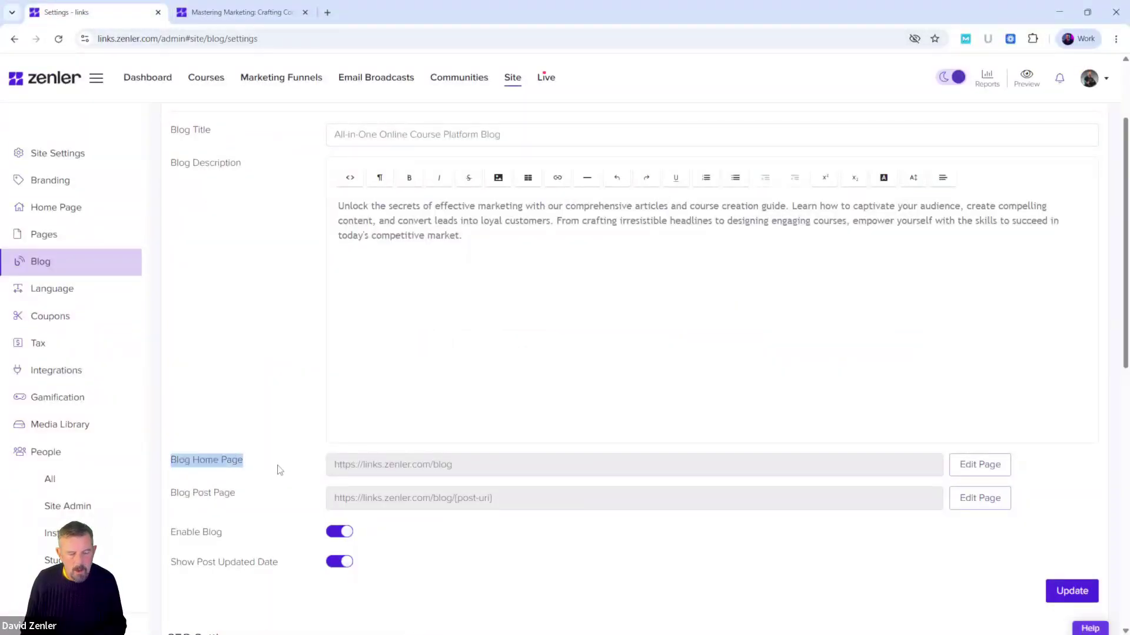
left_click(291, 21)
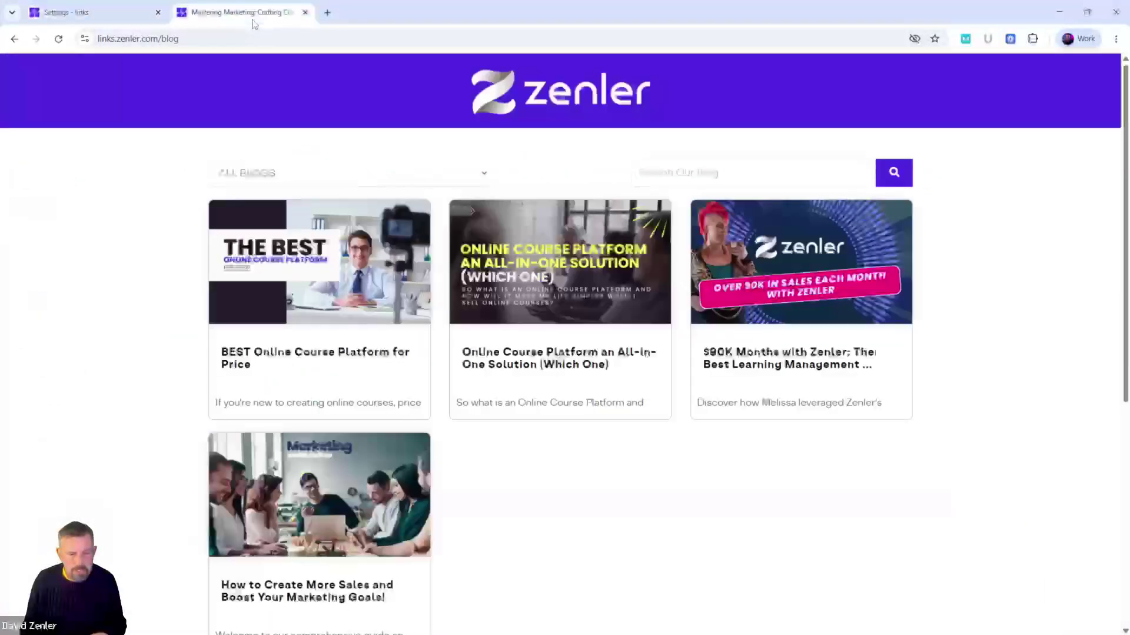
left_click(141, 13)
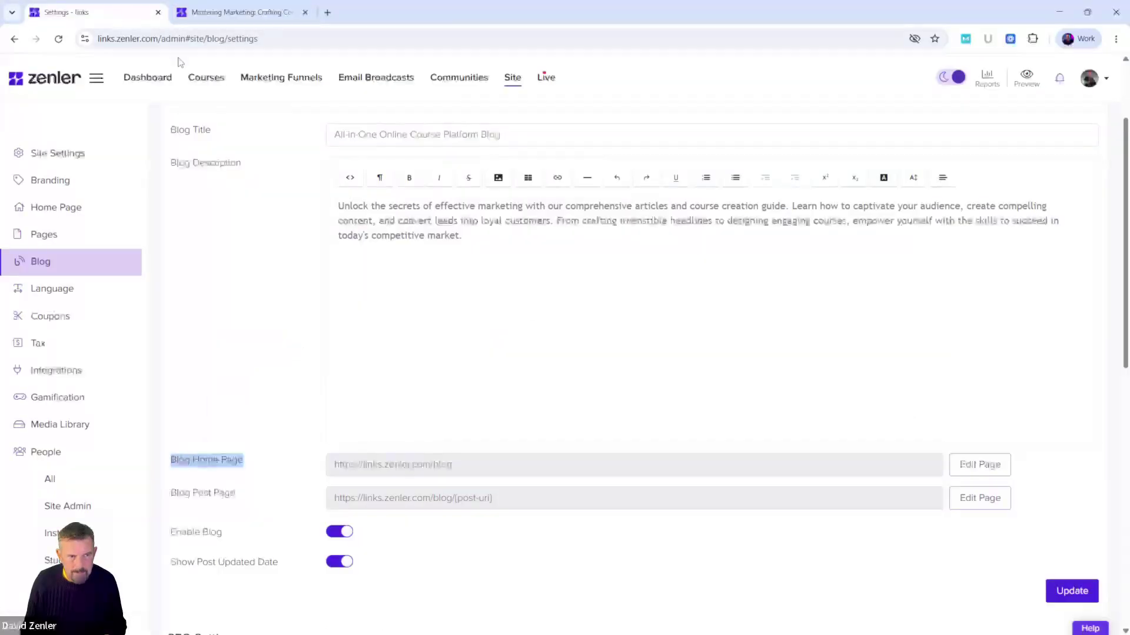
left_click(981, 465)
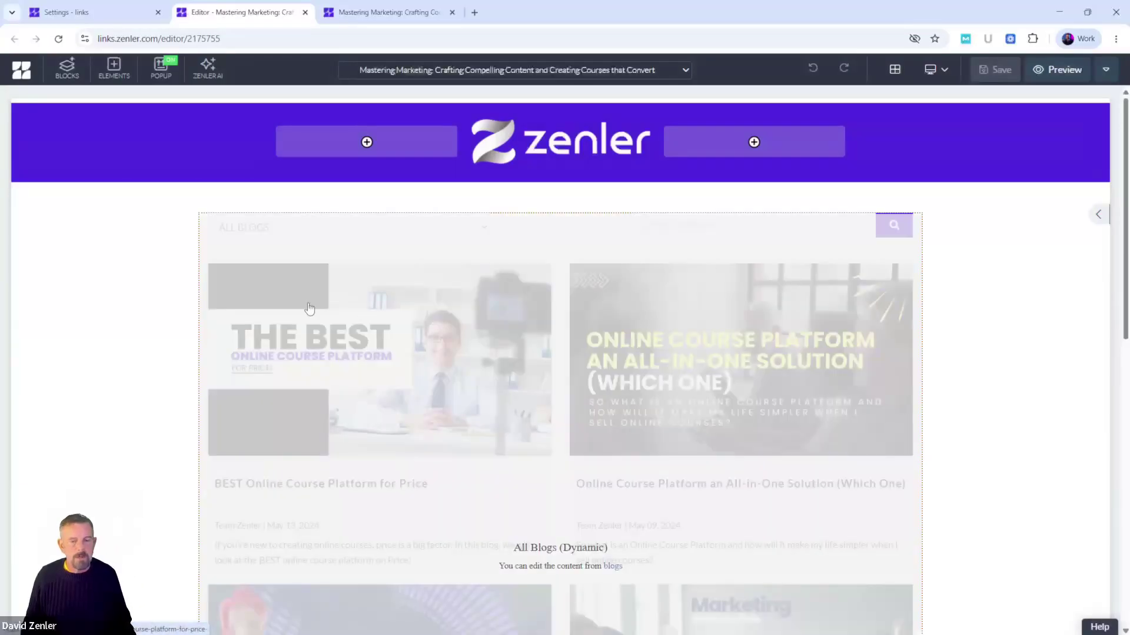
key("ctrl+Tab")
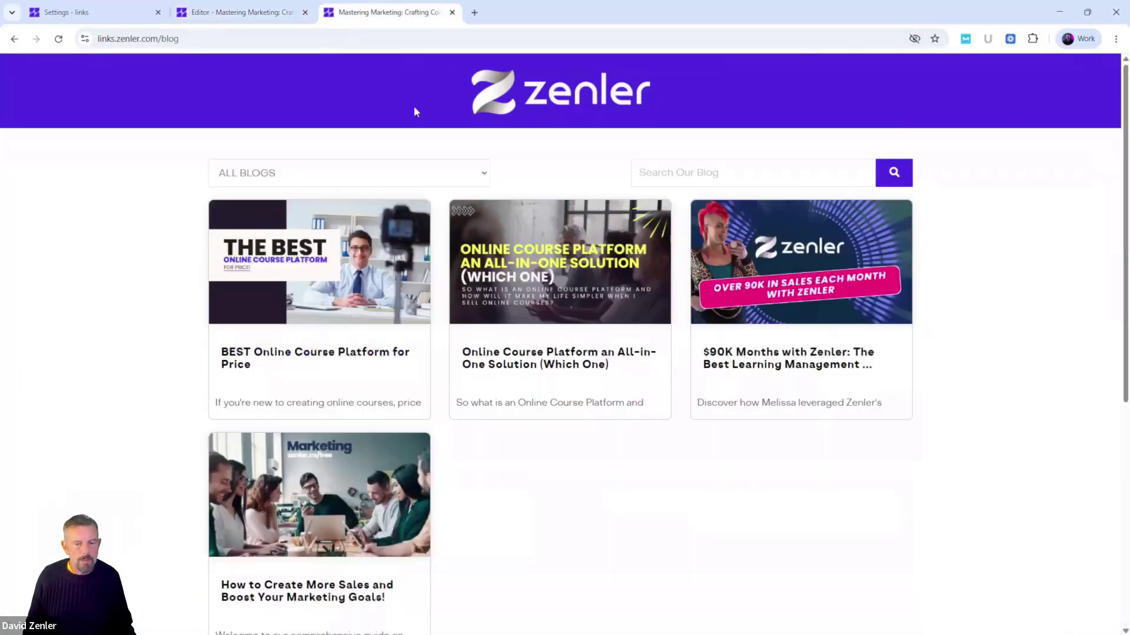
left_click(210, 12)
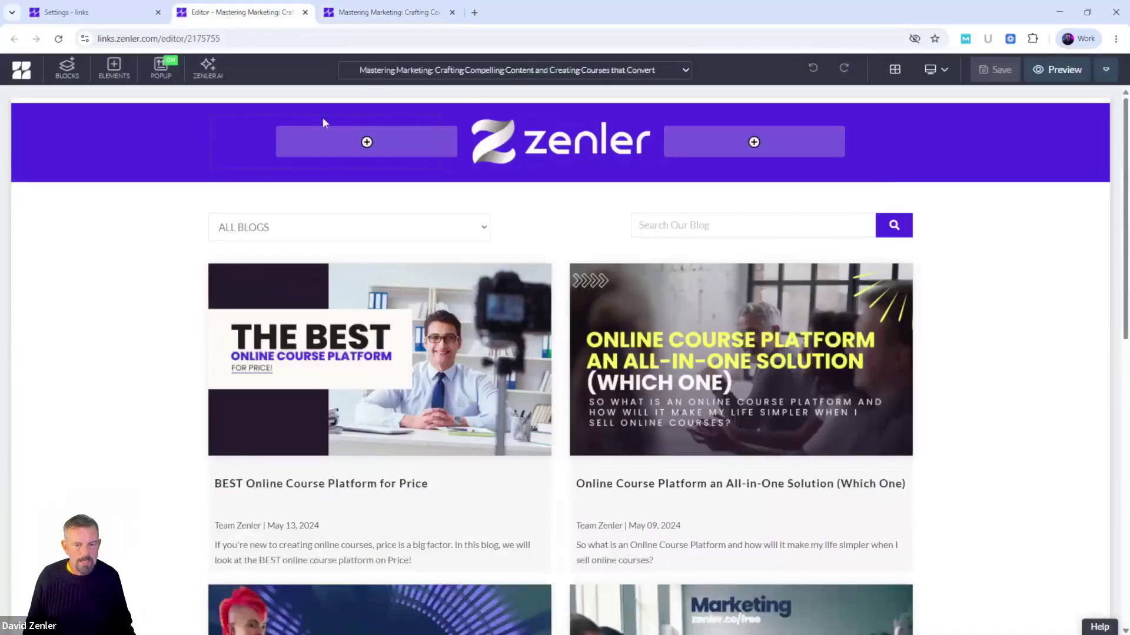
Add an empty block between the header and the blog list, and give it a row of three equal 33% columns.
left_click(68, 81)
left_click(66, 195)
mouse_move(58, 215)
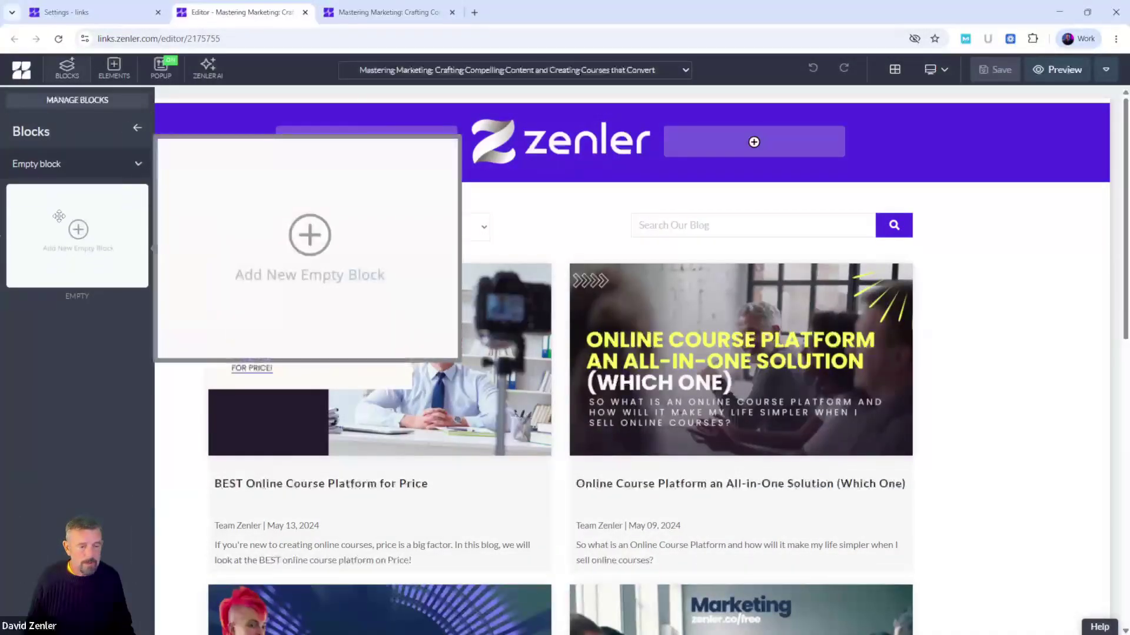
left_click_drag(59, 216, 606, 244)
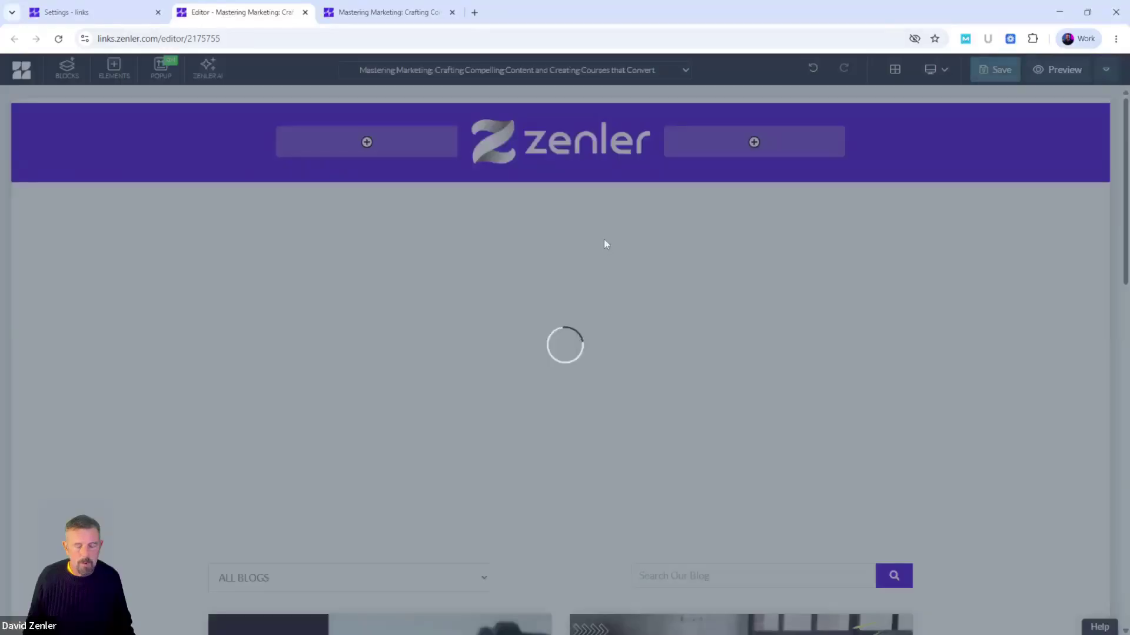
left_click(561, 266)
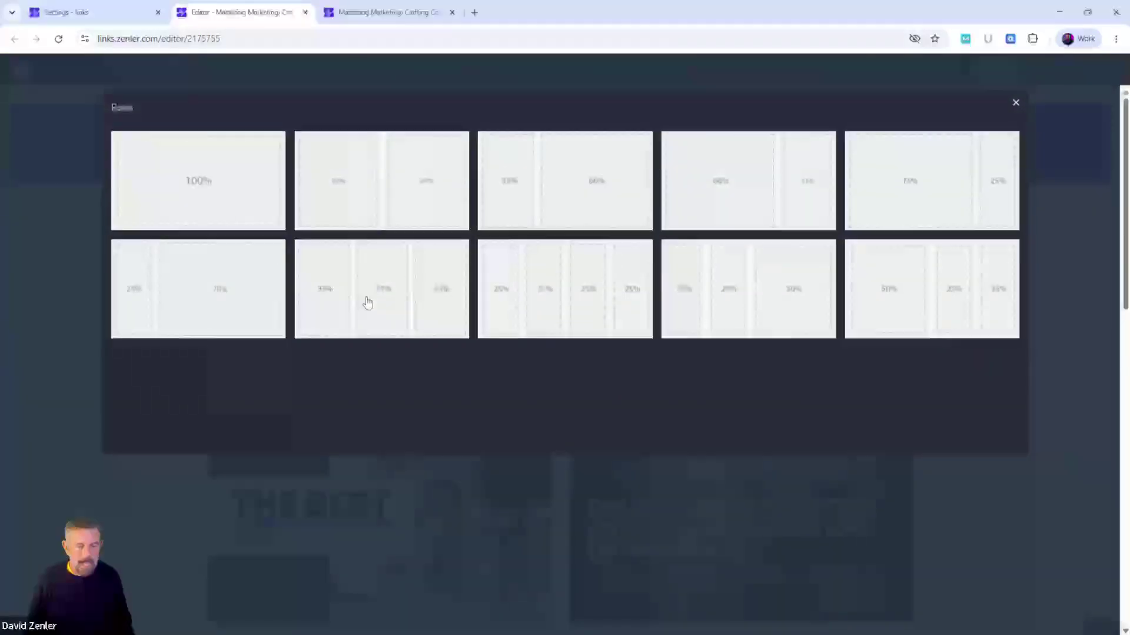
left_click(450, 288)
Insert the "5 Crypto Questions for Will-Writers" image from My Library into the new row's middle column.
left_click(560, 271)
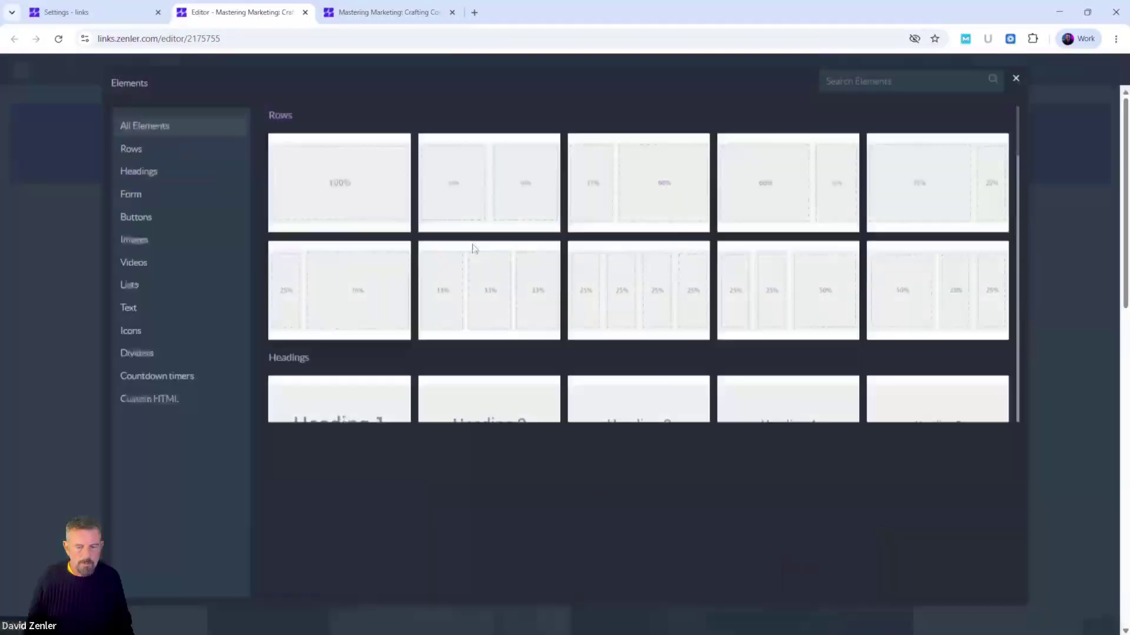
left_click(134, 265)
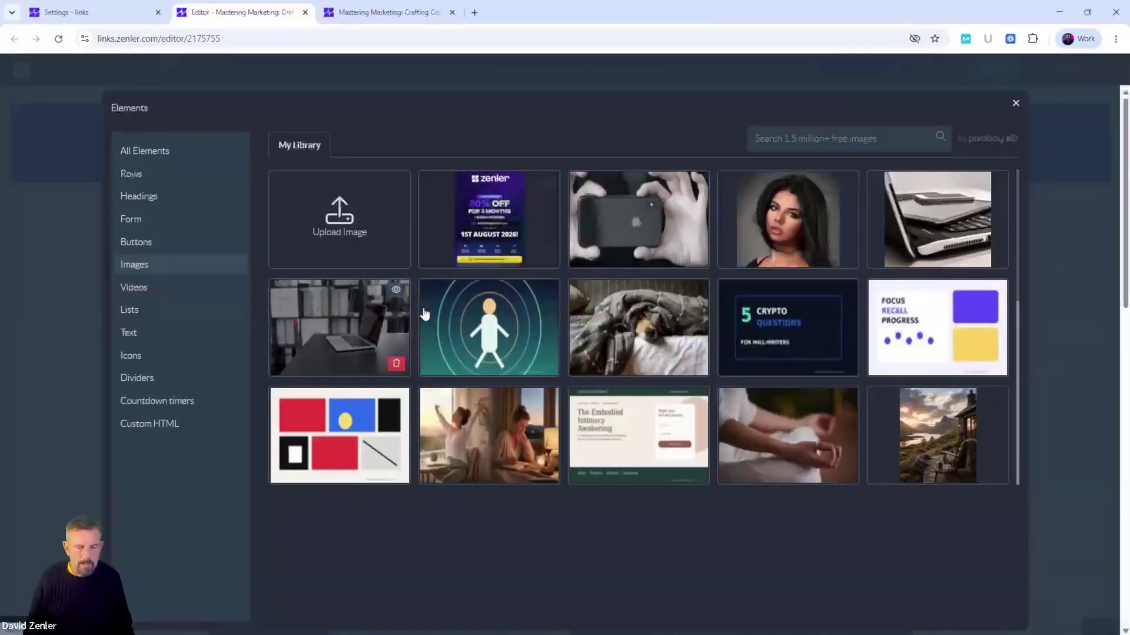
left_click(758, 346)
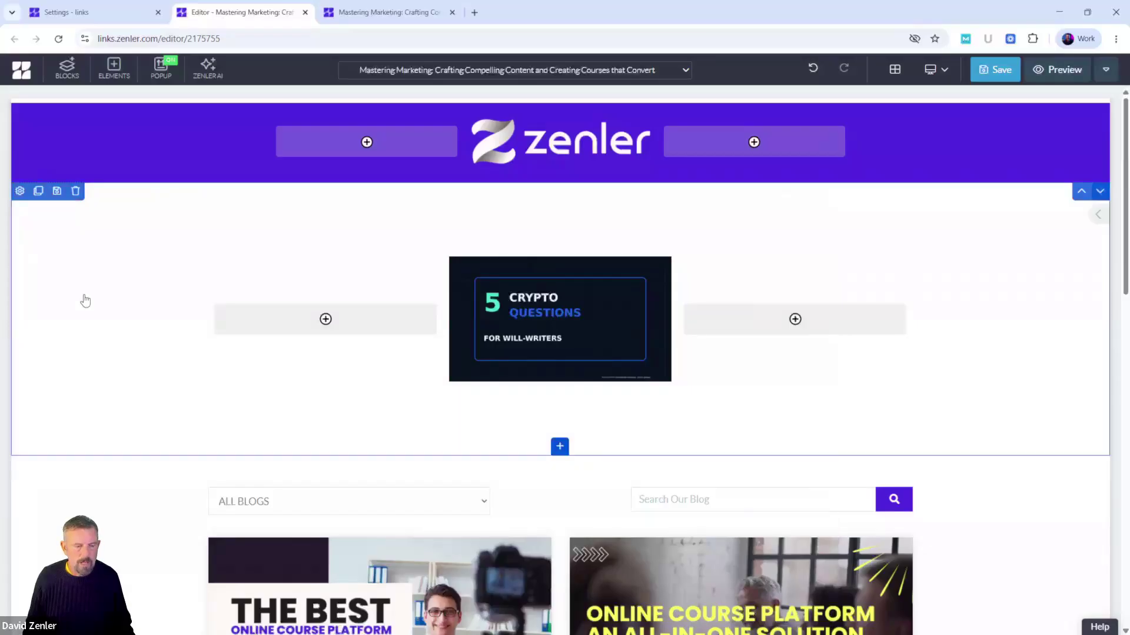
Tighten the spacing above and below the image in the new block and shrink the image slightly.
left_click_drag(196, 239, 181, 176)
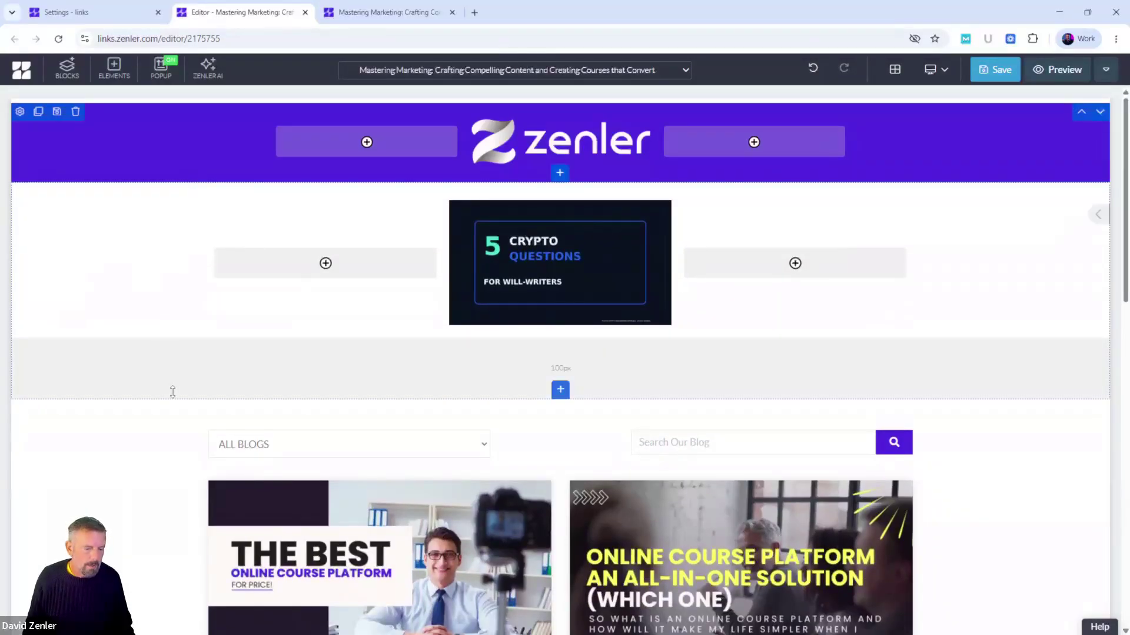
left_click_drag(172, 391, 167, 317)
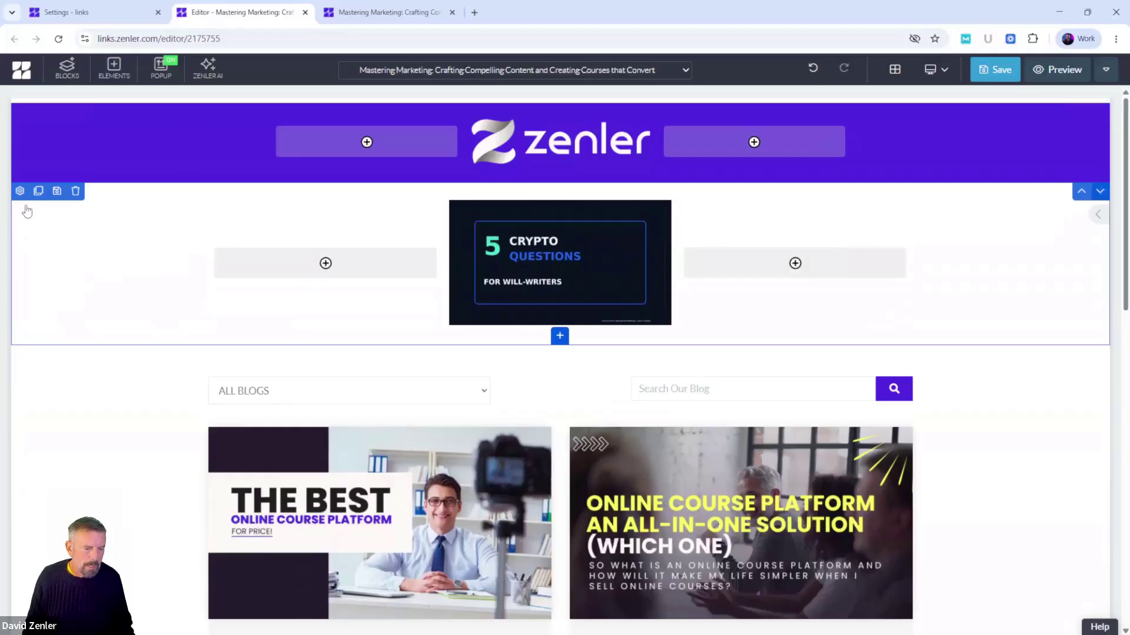
left_click(465, 317)
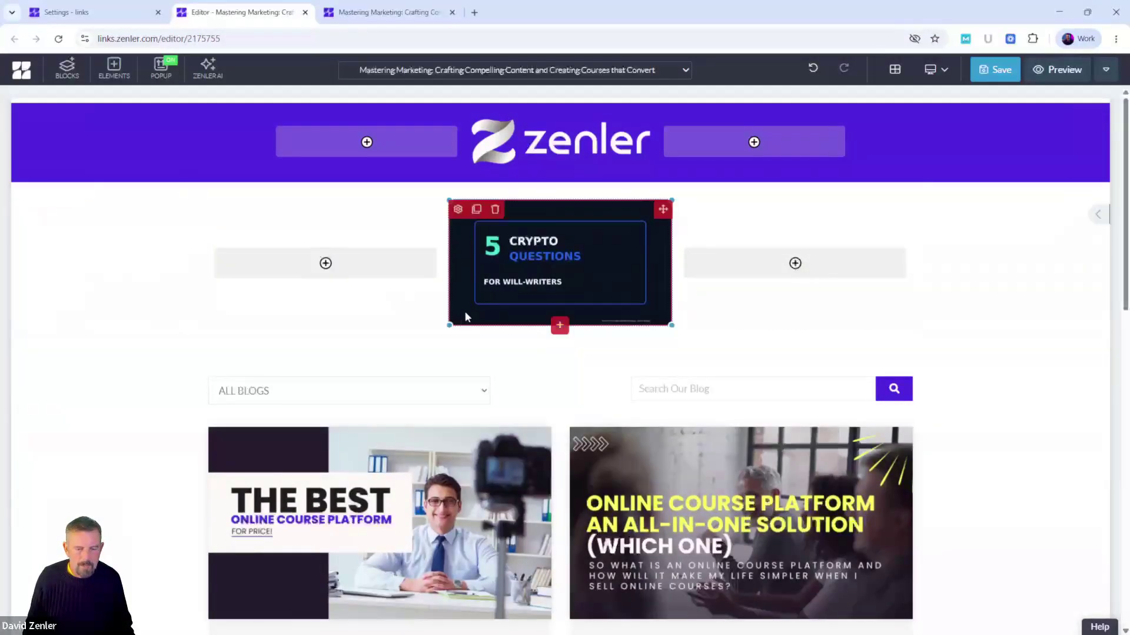
left_click_drag(448, 323, 474, 297)
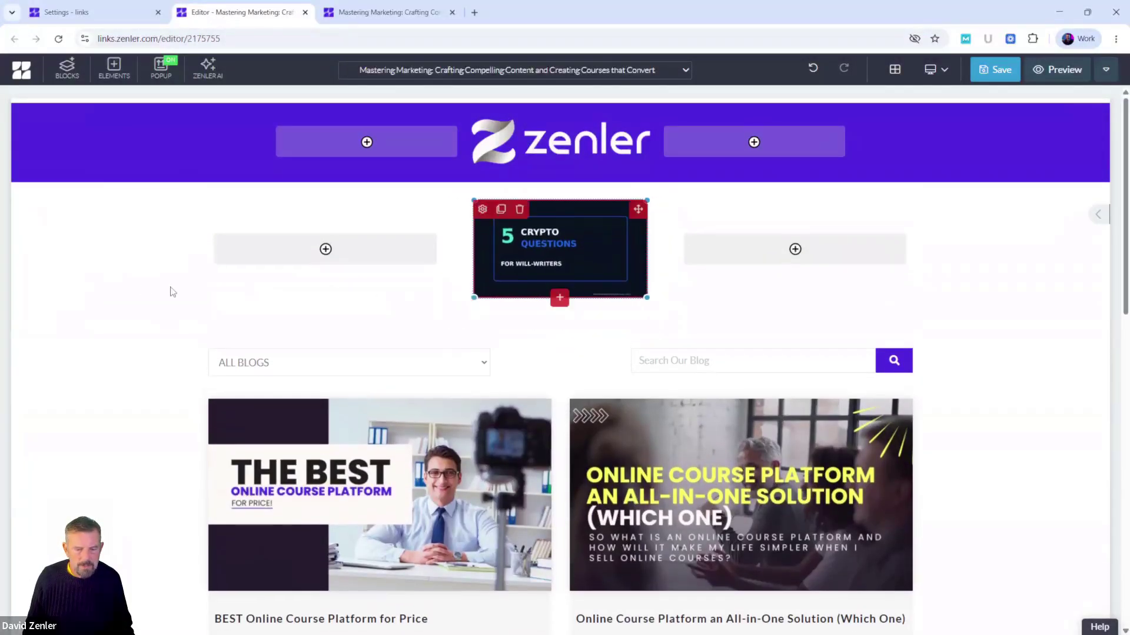
left_click(131, 250)
Save the page and check the image block on the public blog page.
left_click(993, 72)
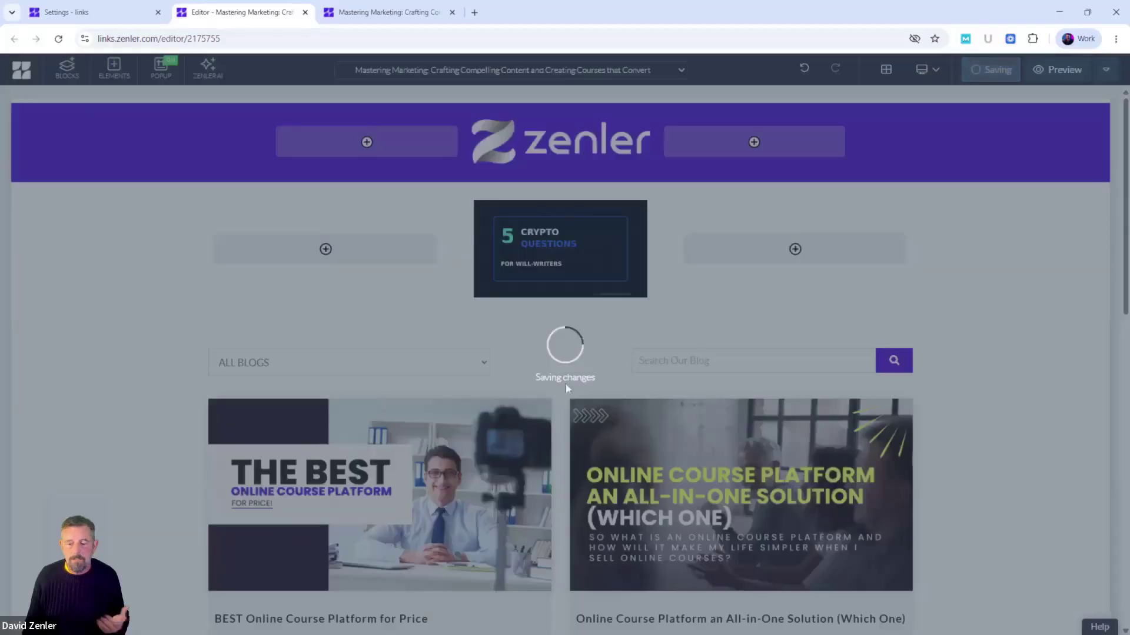
left_click(372, 18)
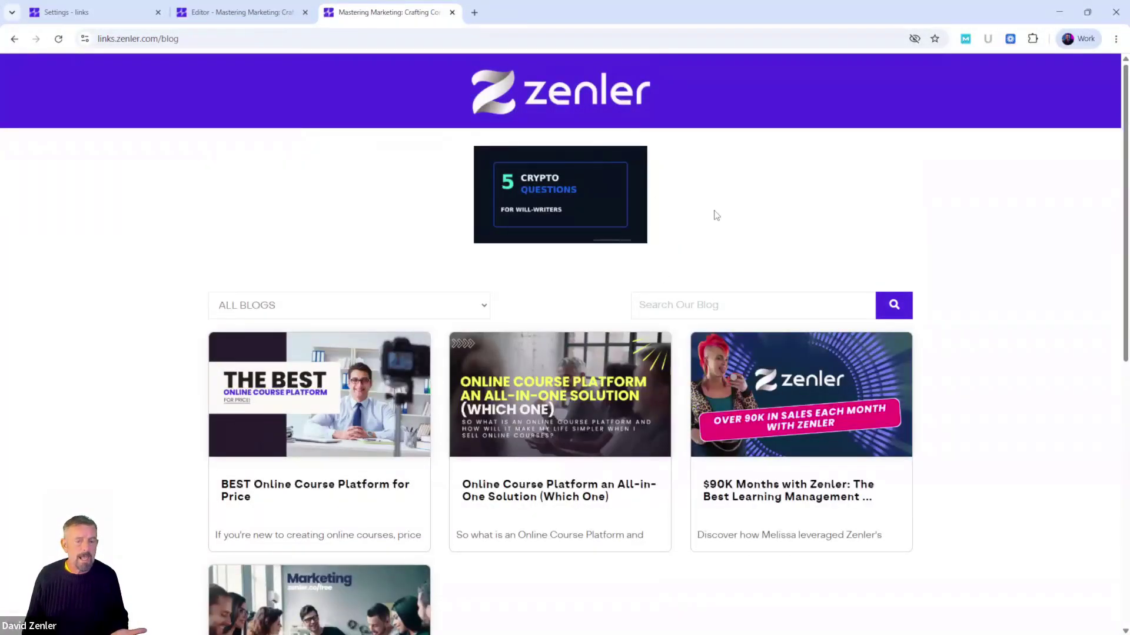
Return to the page editor and delete the image block below the header.
left_click(230, 13)
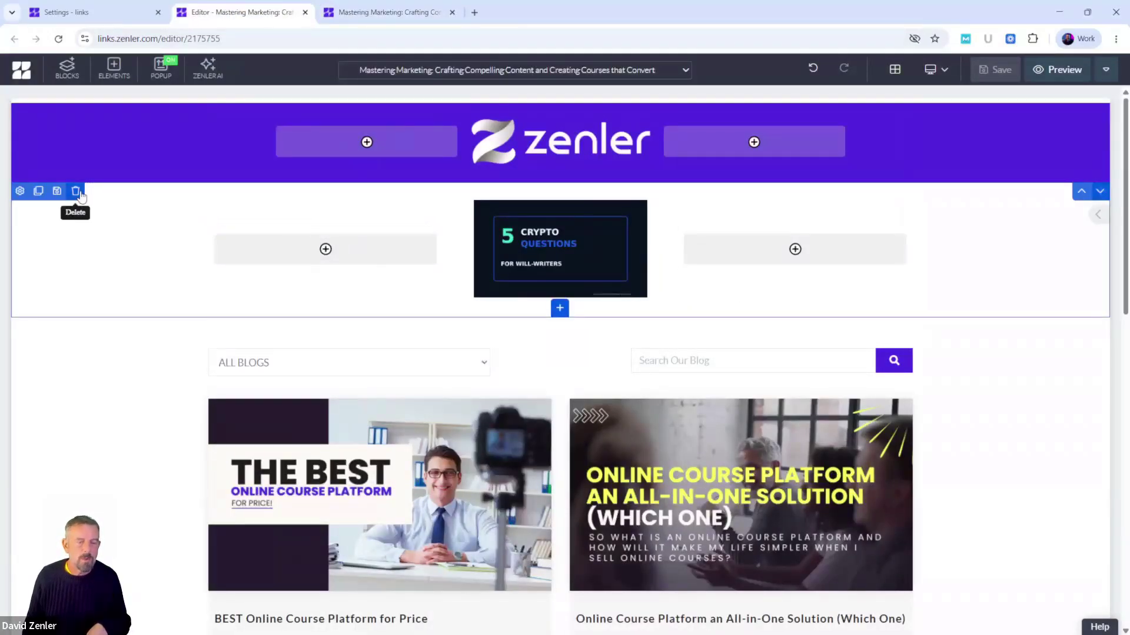
left_click(76, 192)
left_click(591, 195)
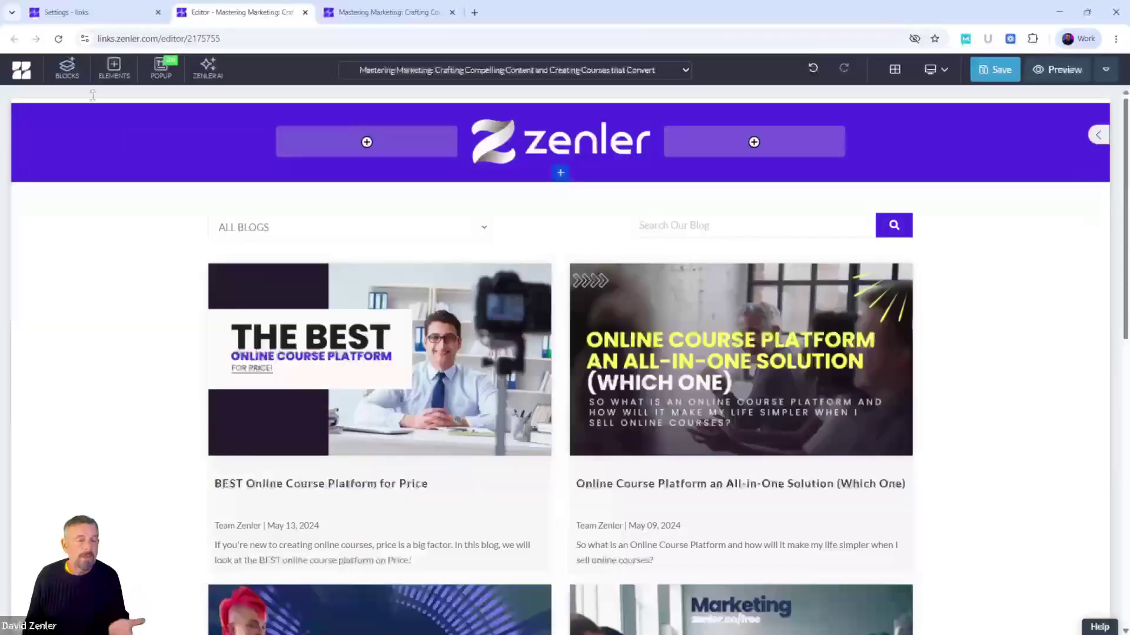
Insert the dynamic Header block from the Headers category above the existing logo header.
left_click(65, 80)
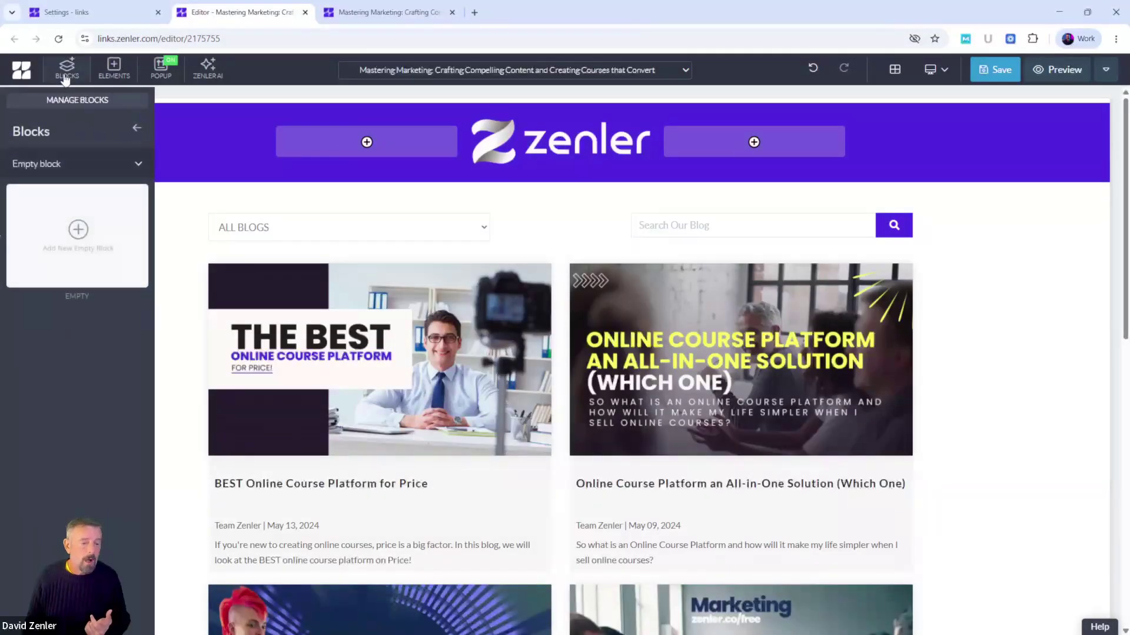
left_click(117, 157)
left_click(106, 159)
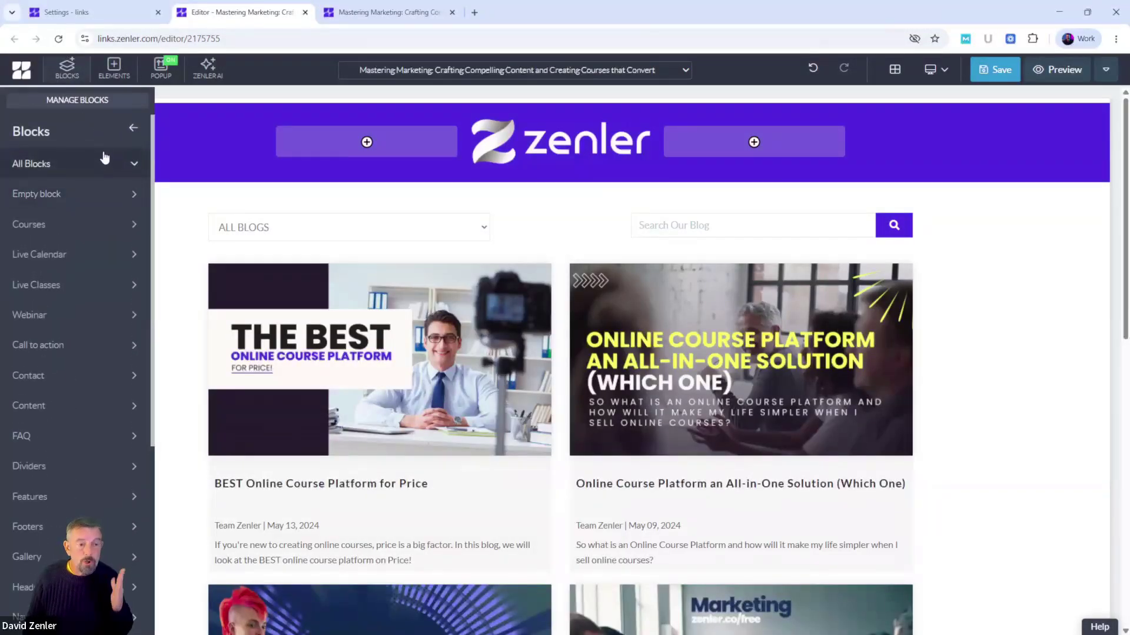
left_click(87, 262)
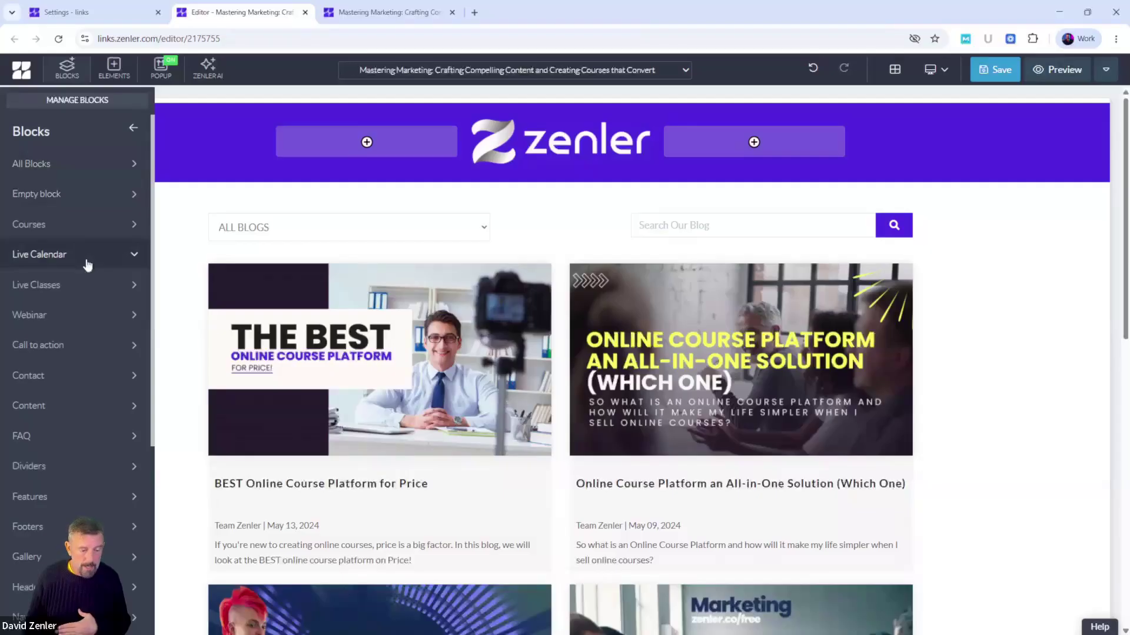
scroll(69, 360, "down", 3)
left_click(37, 406)
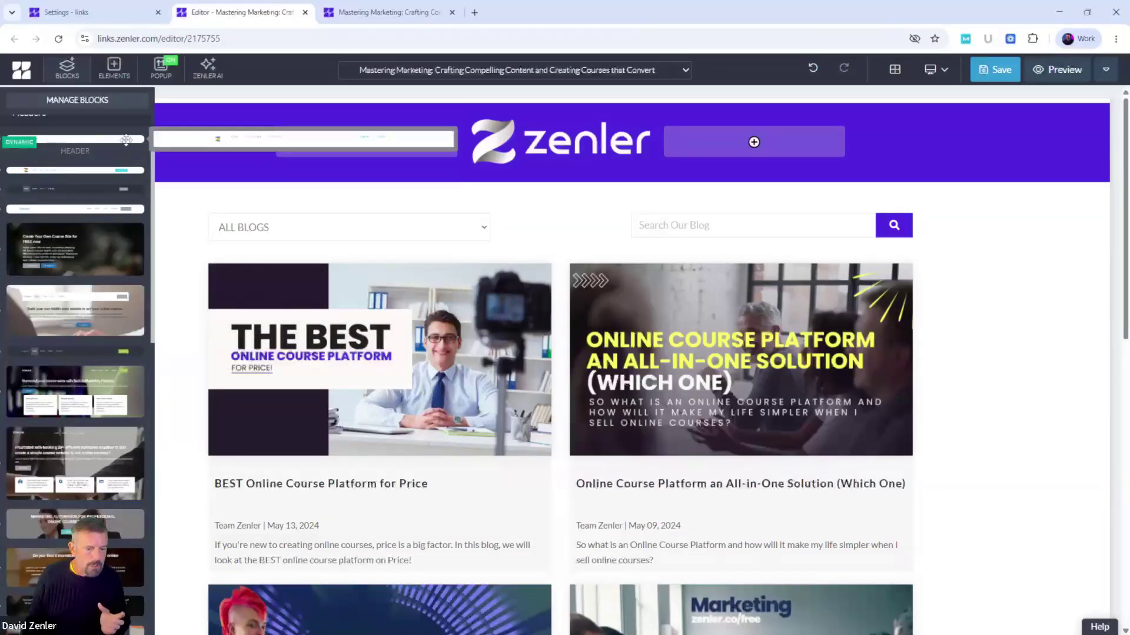
left_click_drag(126, 140, 509, 174)
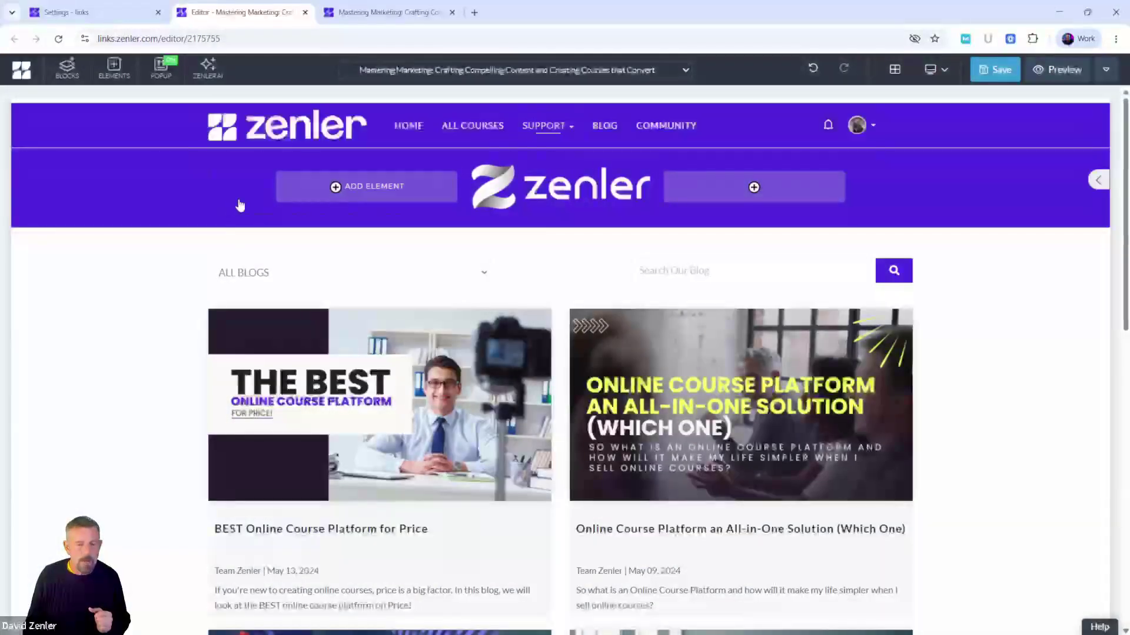
Delete the old centred-logo header block beneath the new navigation header.
mouse_move(67, 181)
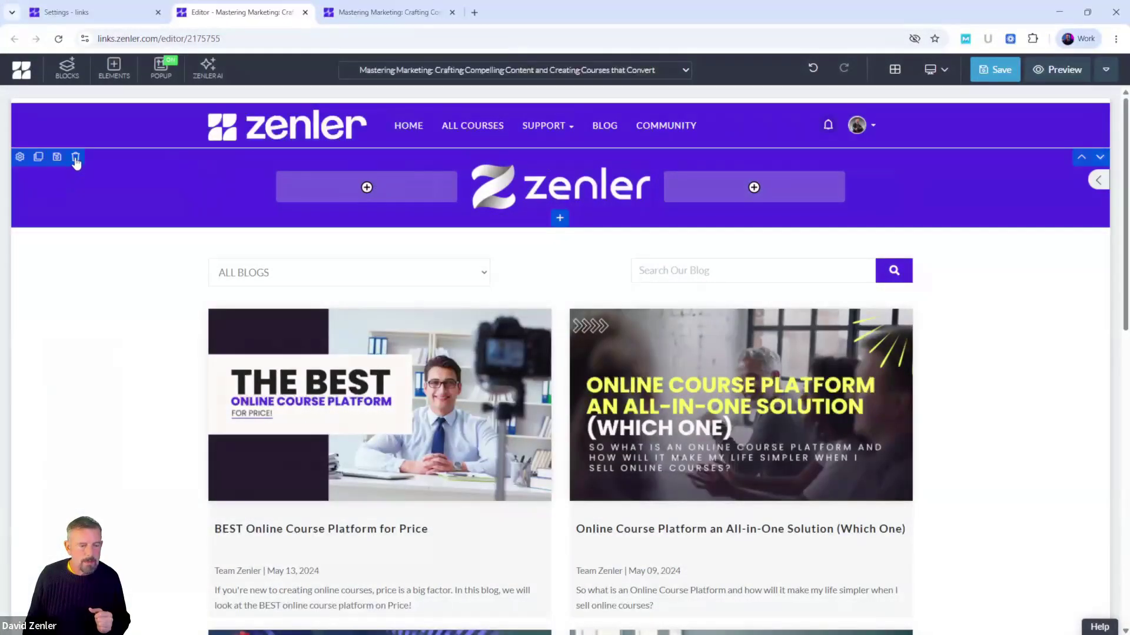
left_click(75, 157)
left_click(588, 195)
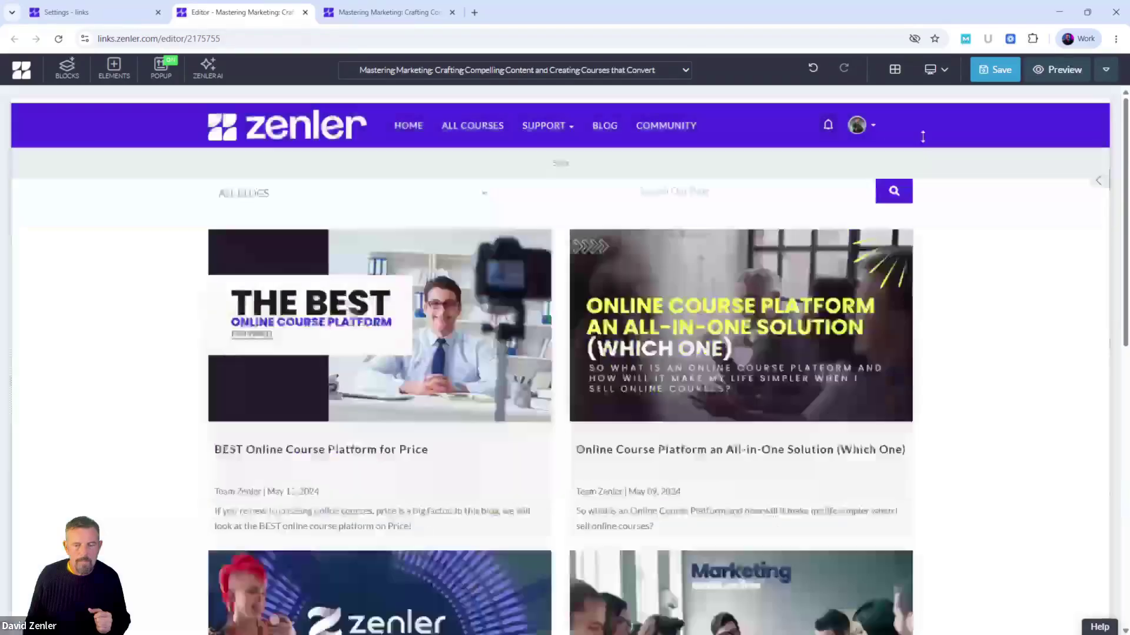
Save the page and reload the public blog page to check the new navigation header.
left_click(994, 69)
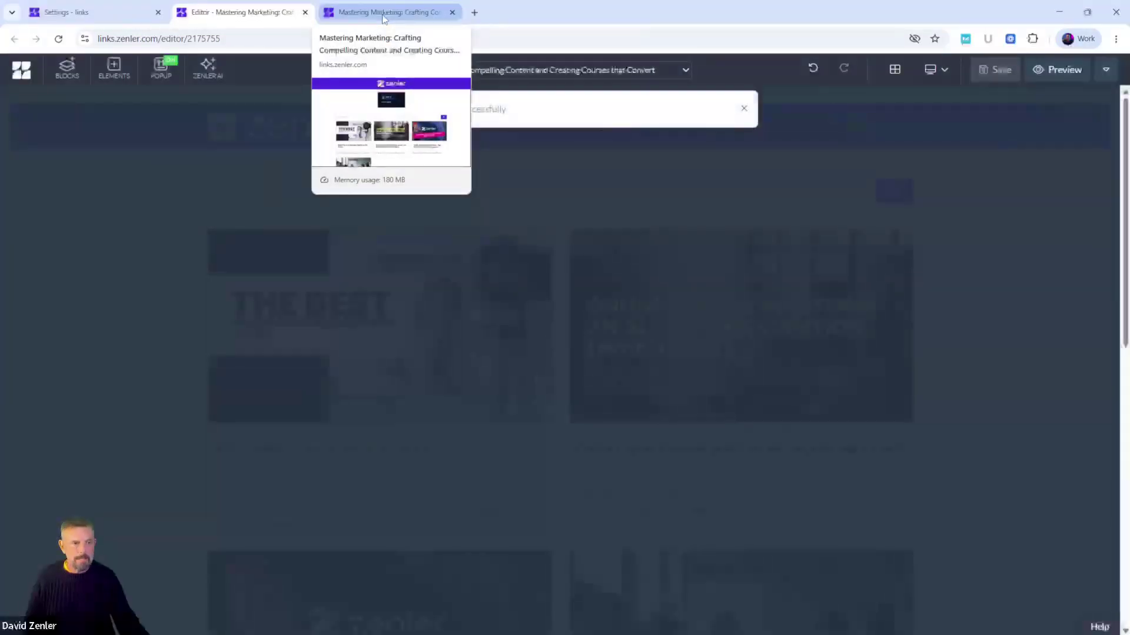
left_click(386, 12)
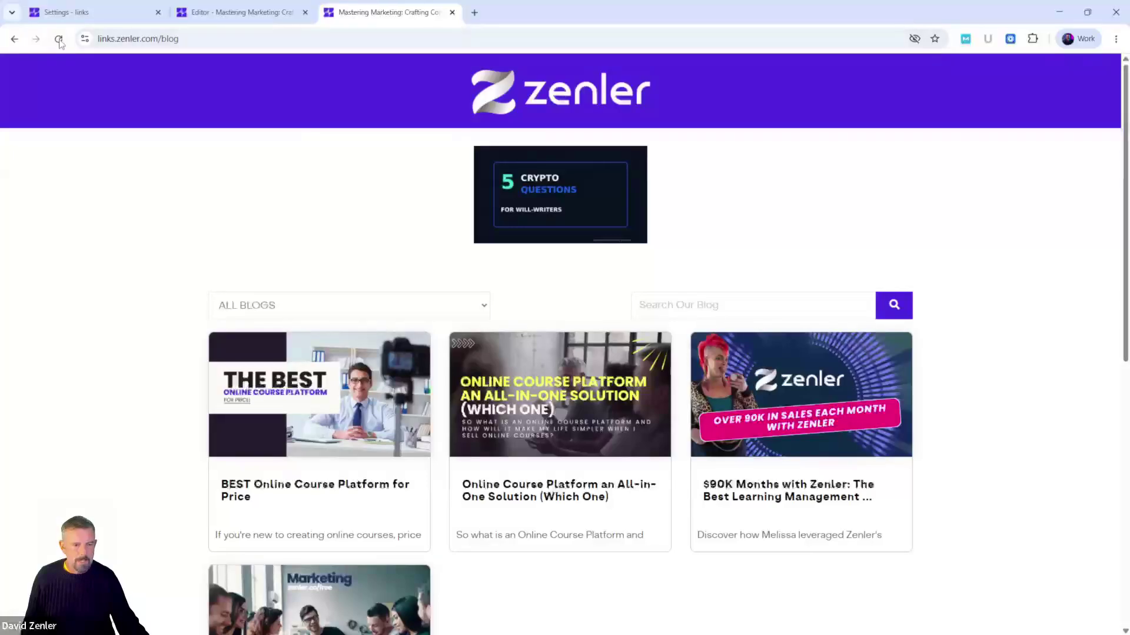
left_click(58, 39)
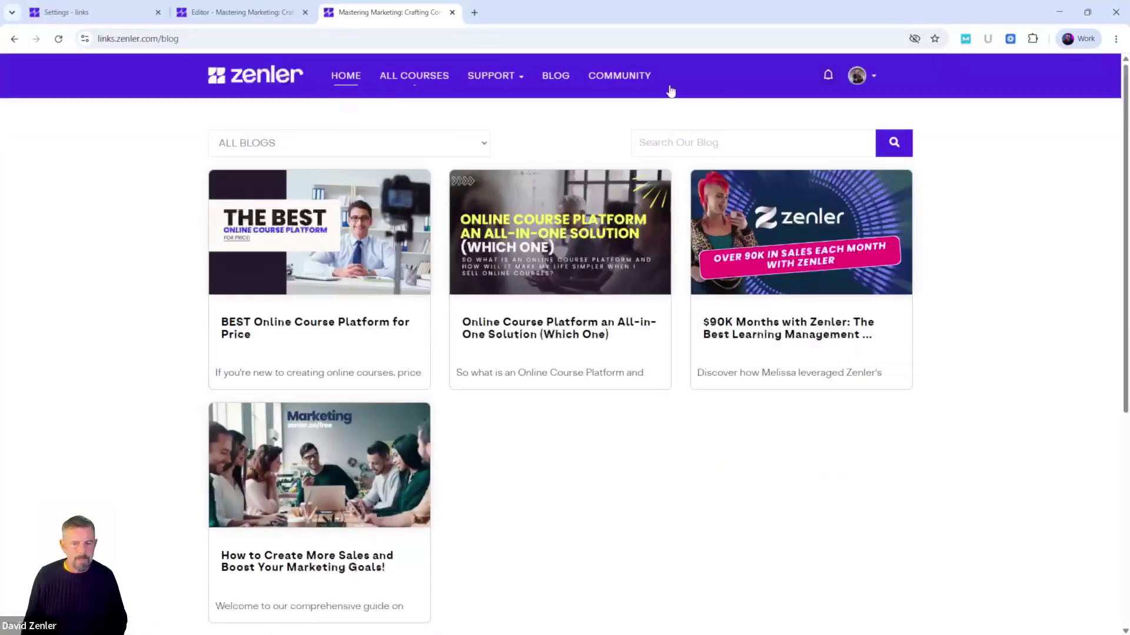
Return to the page editor and add an empty block between the navigation header and the blog list.
left_click(241, 12)
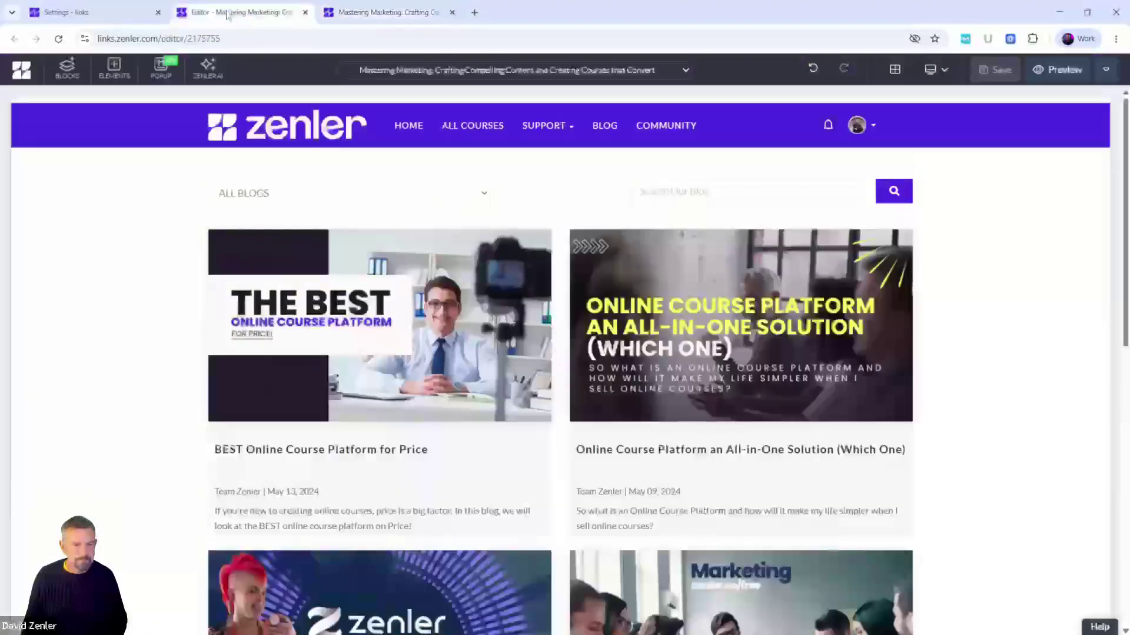
left_click(68, 69)
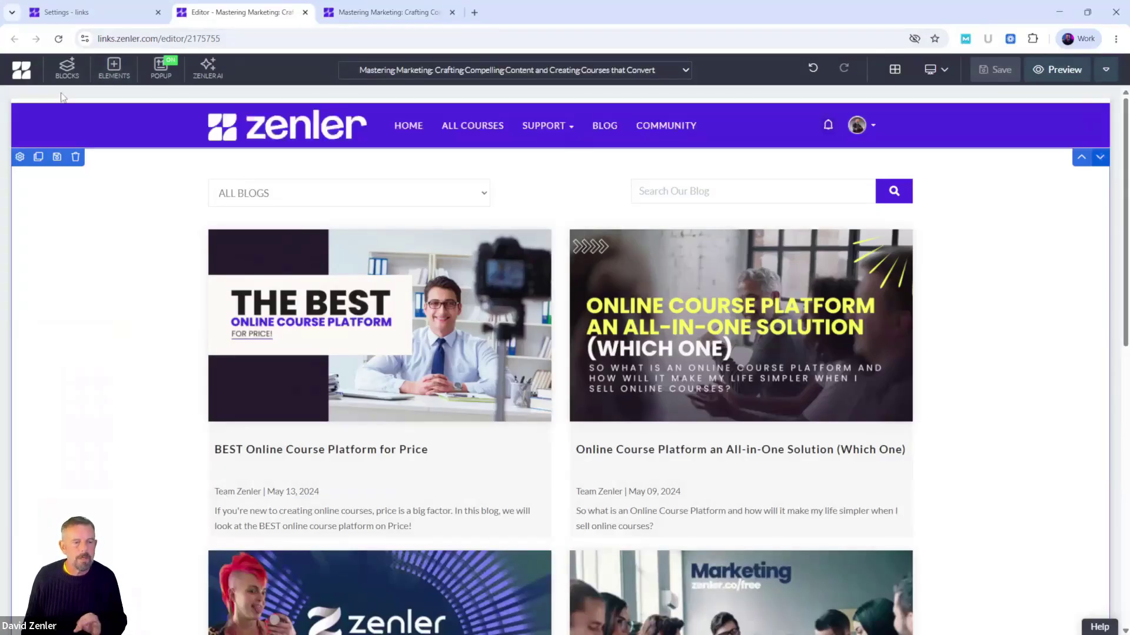
left_click(67, 69)
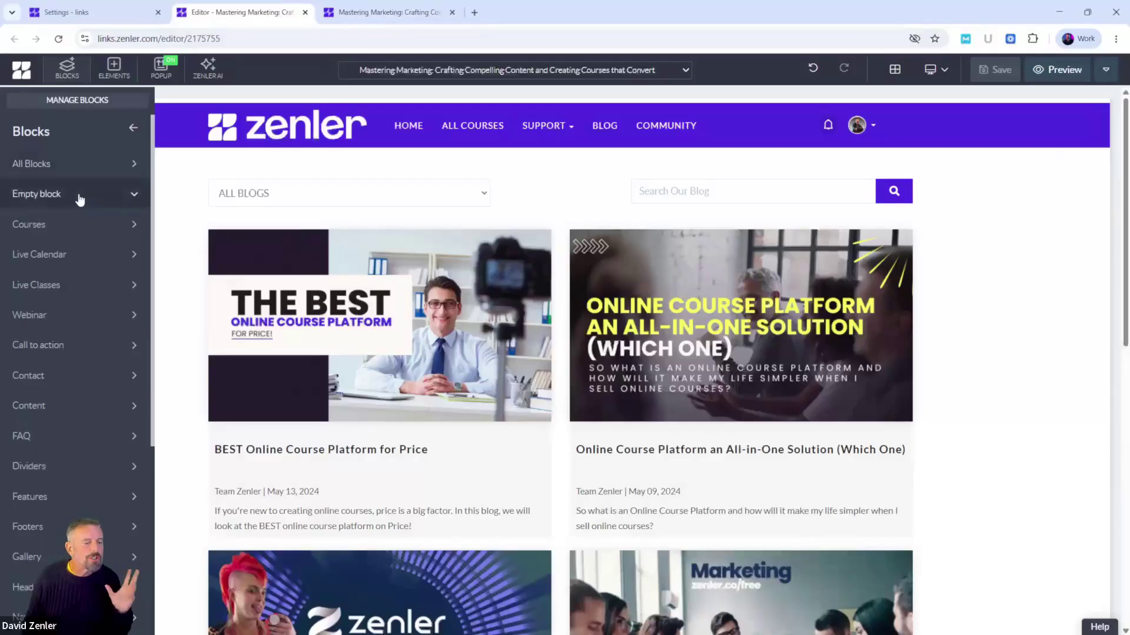
left_click(80, 200)
left_click_drag(62, 236, 549, 202)
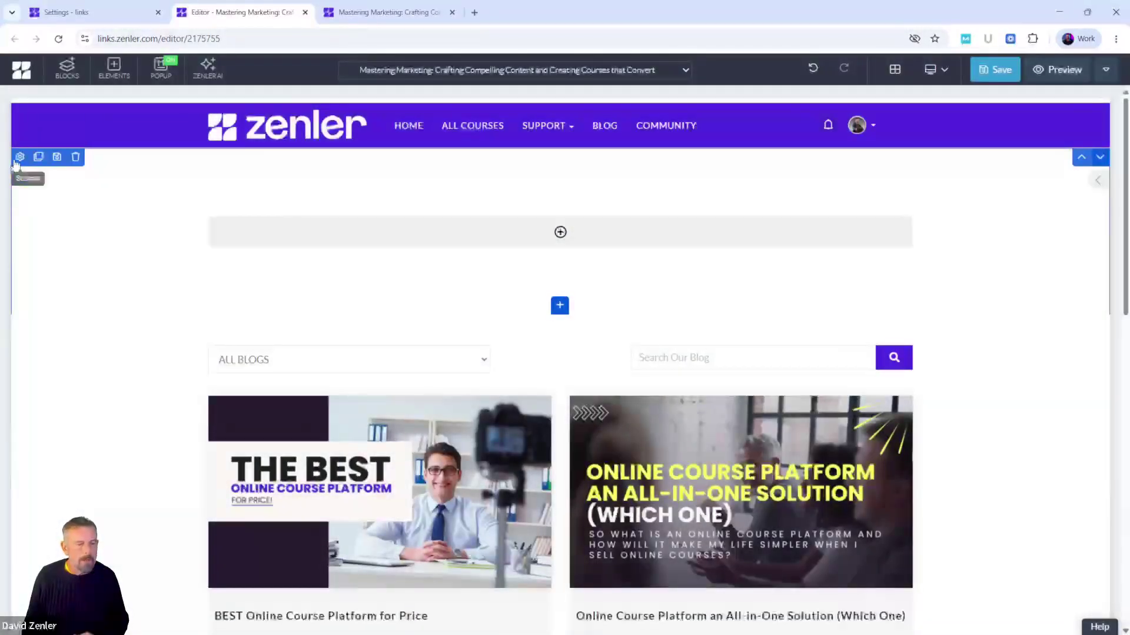
Set the empty block's background color to light grey.
left_click(19, 157)
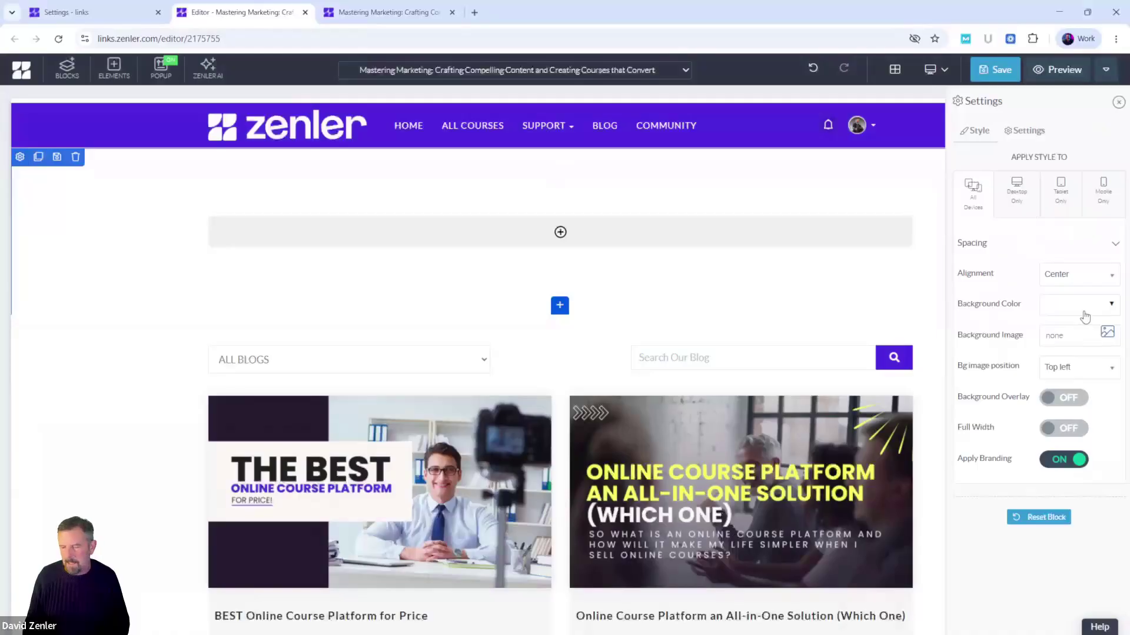
left_click(1084, 306)
left_click(985, 331)
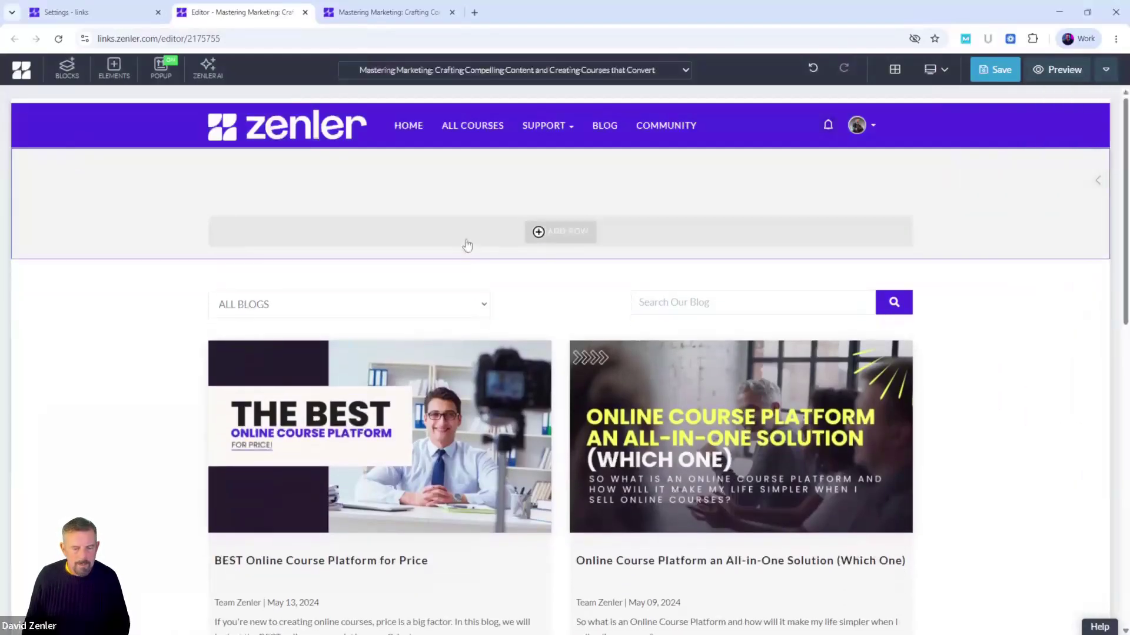
Reduce the spacing around the grey block and give it a row of four equal 25% columns.
left_click(464, 243)
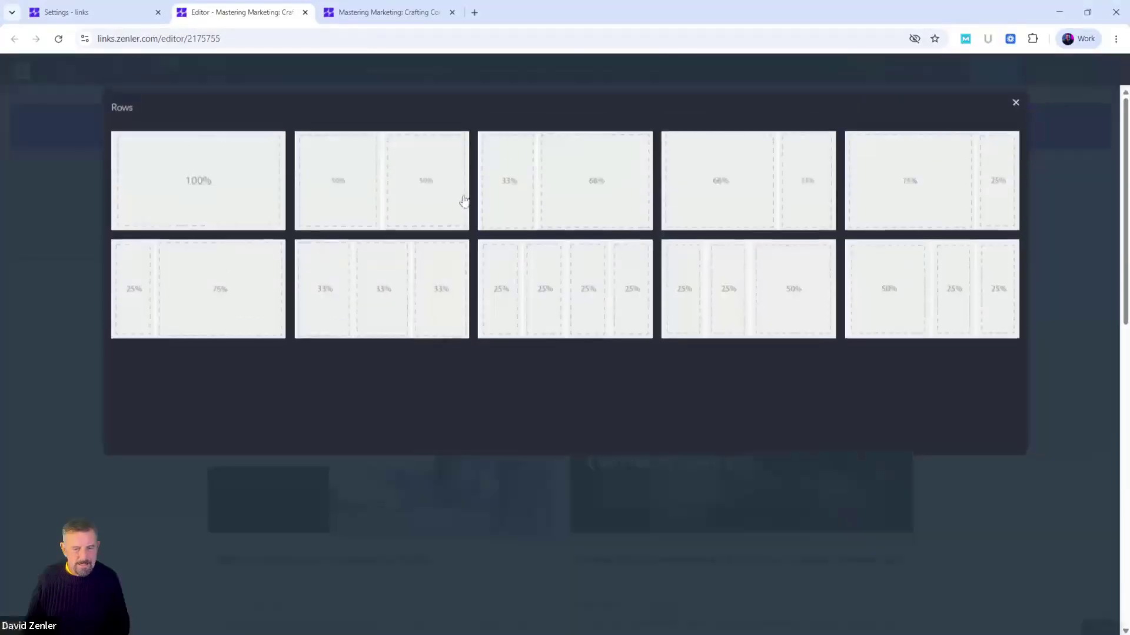
left_click(1015, 103)
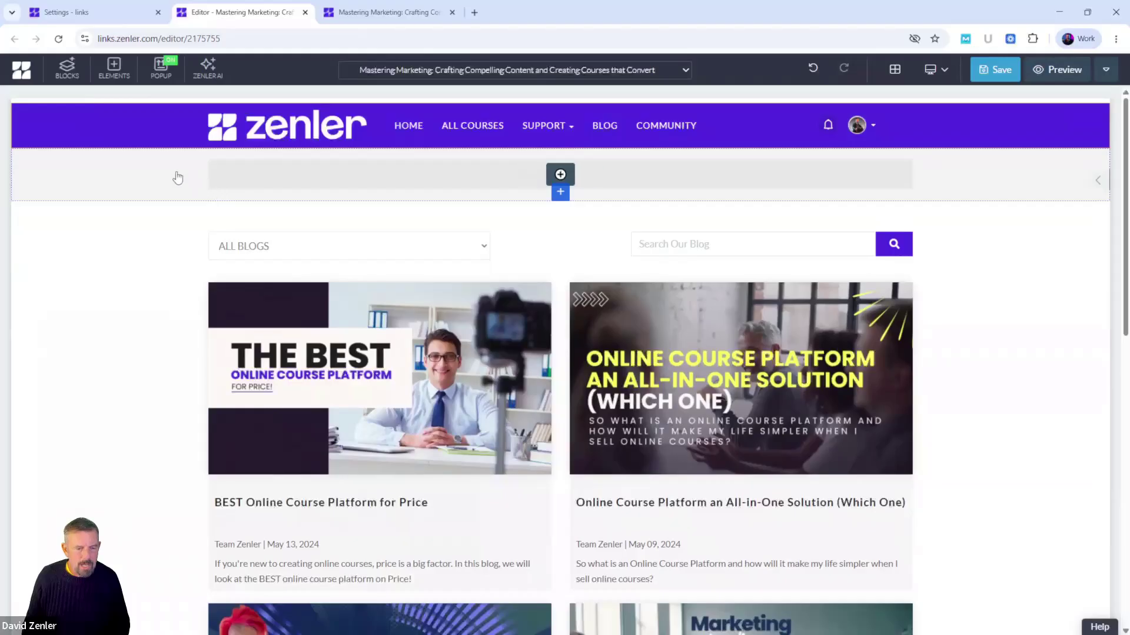
left_click_drag(182, 202, 129, 139)
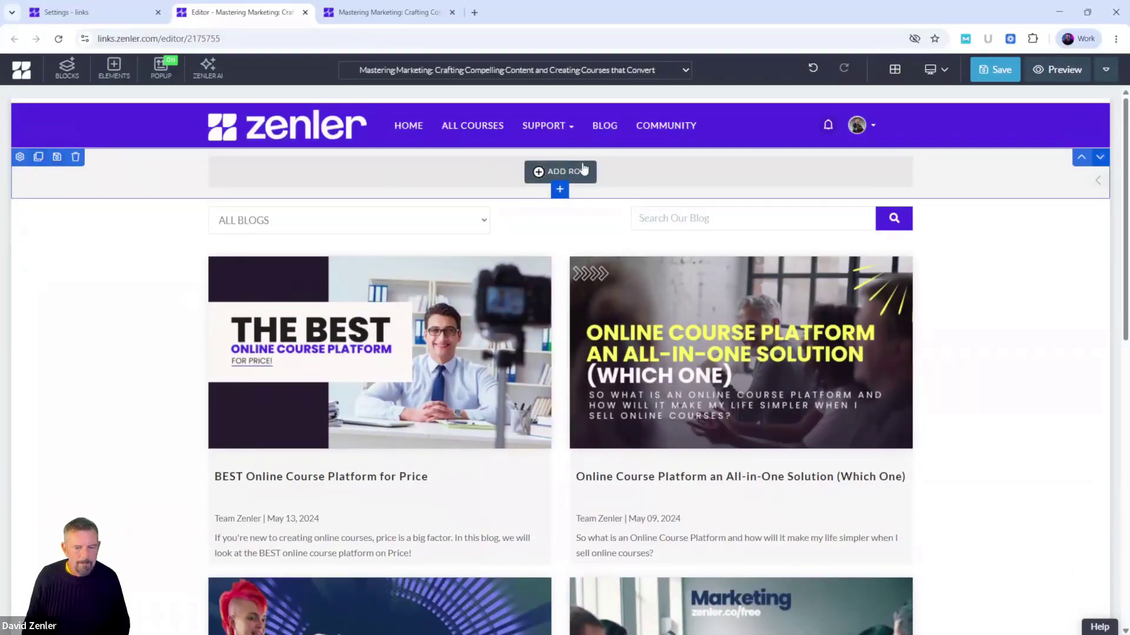
left_click(560, 172)
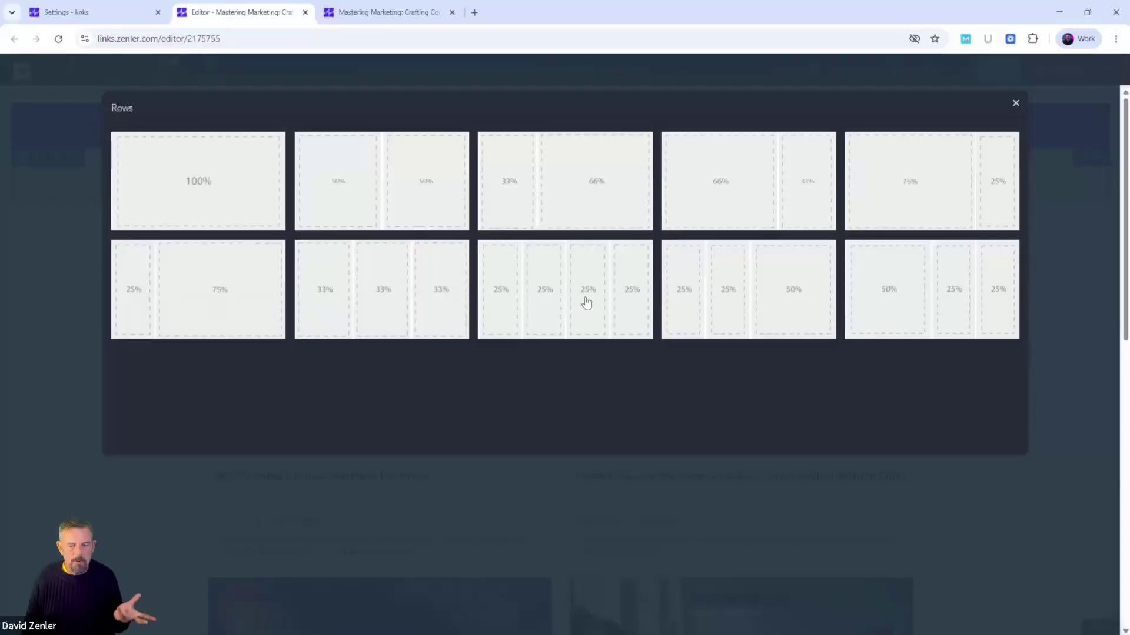
left_click(587, 302)
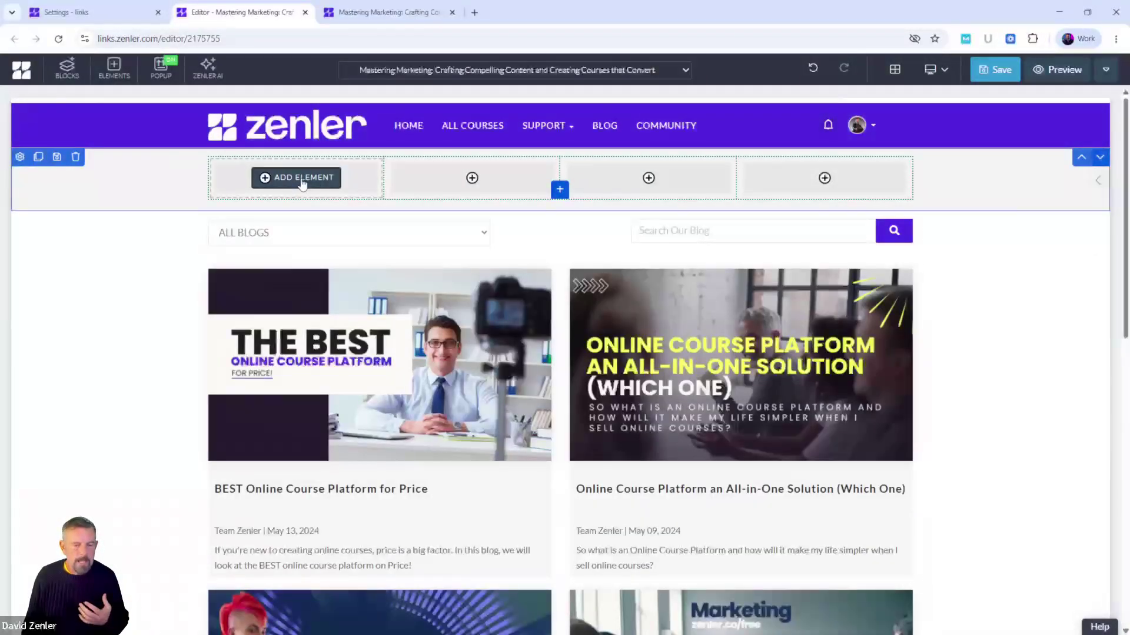
Insert the photo of hands holding a black phone from My Library into the row's first column.
left_click(301, 182)
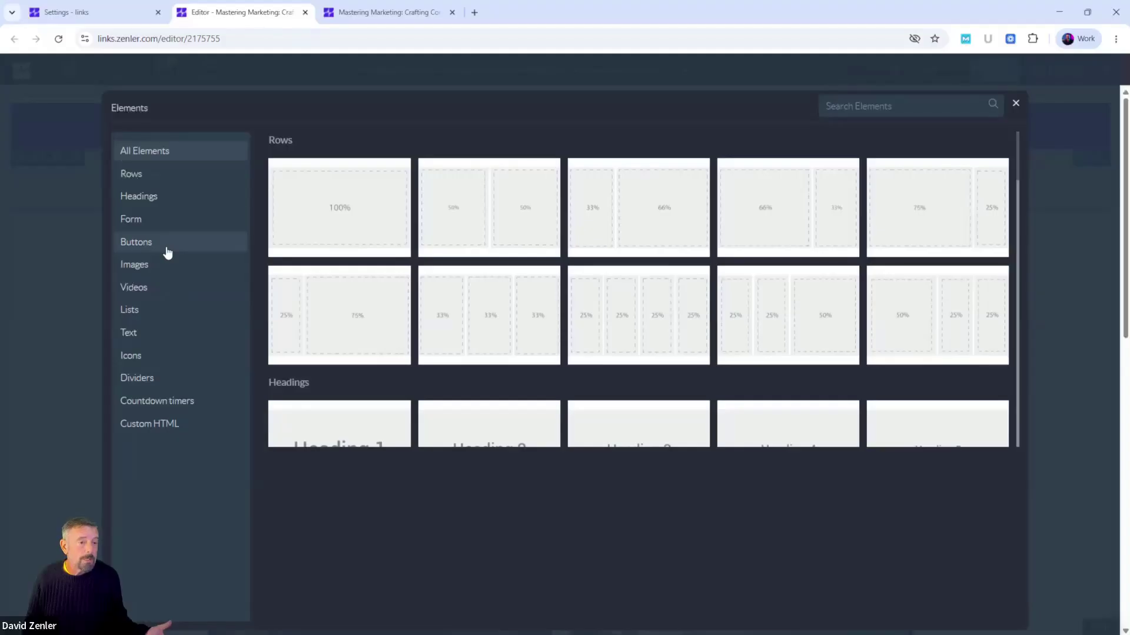
left_click(174, 266)
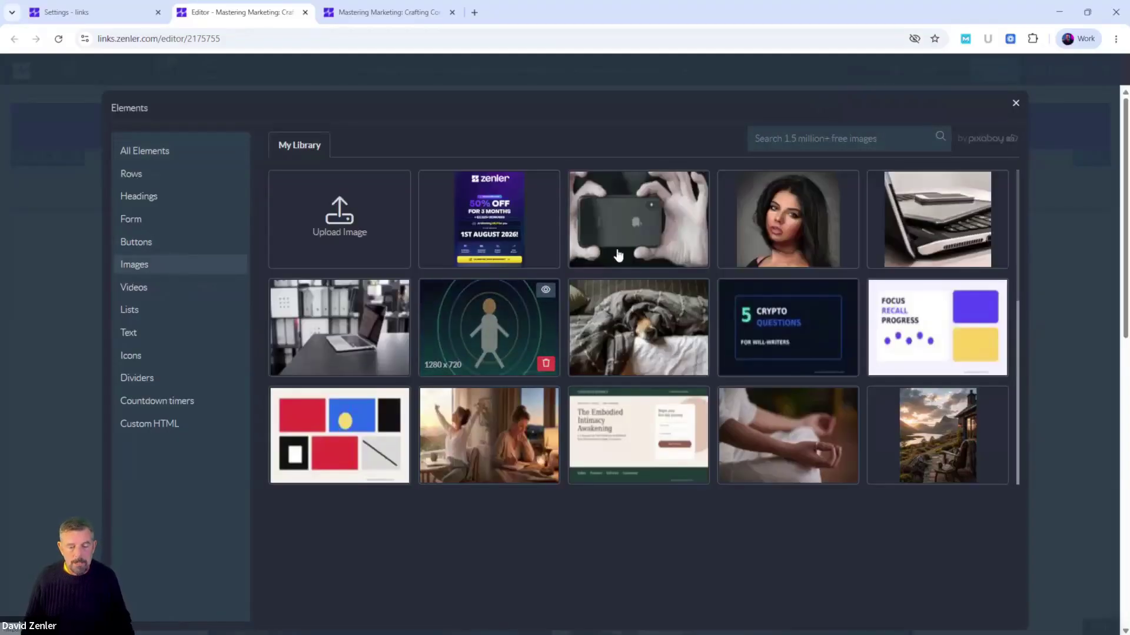
left_click(643, 227)
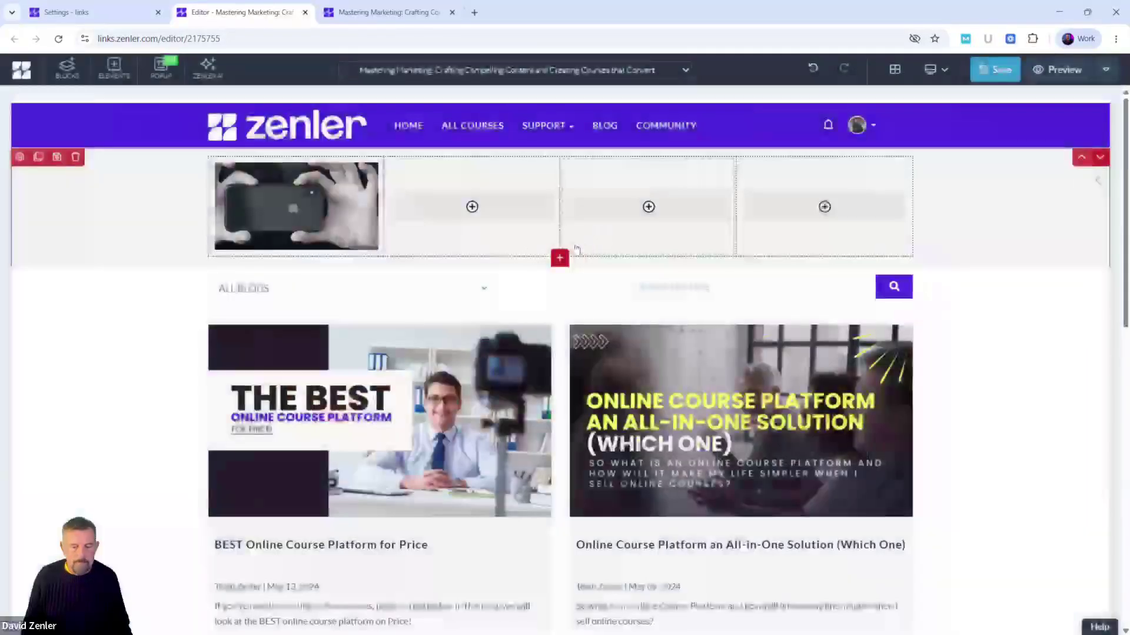
Duplicate the phone photo into the row's second, third and fourth columns.
left_click(242, 172)
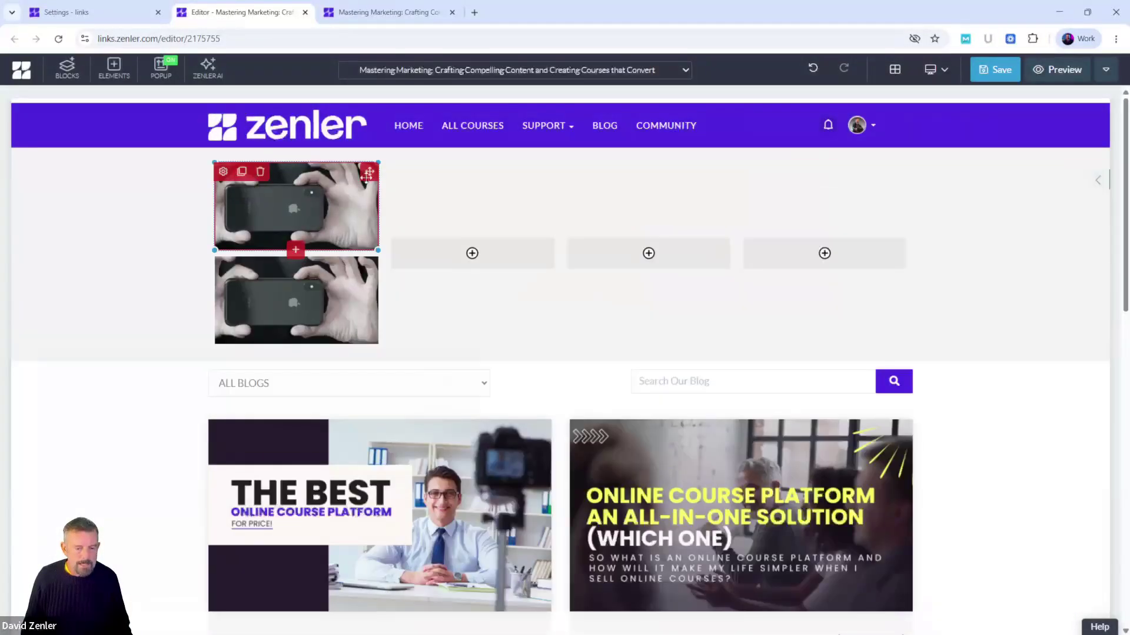
left_click_drag(369, 171, 414, 246)
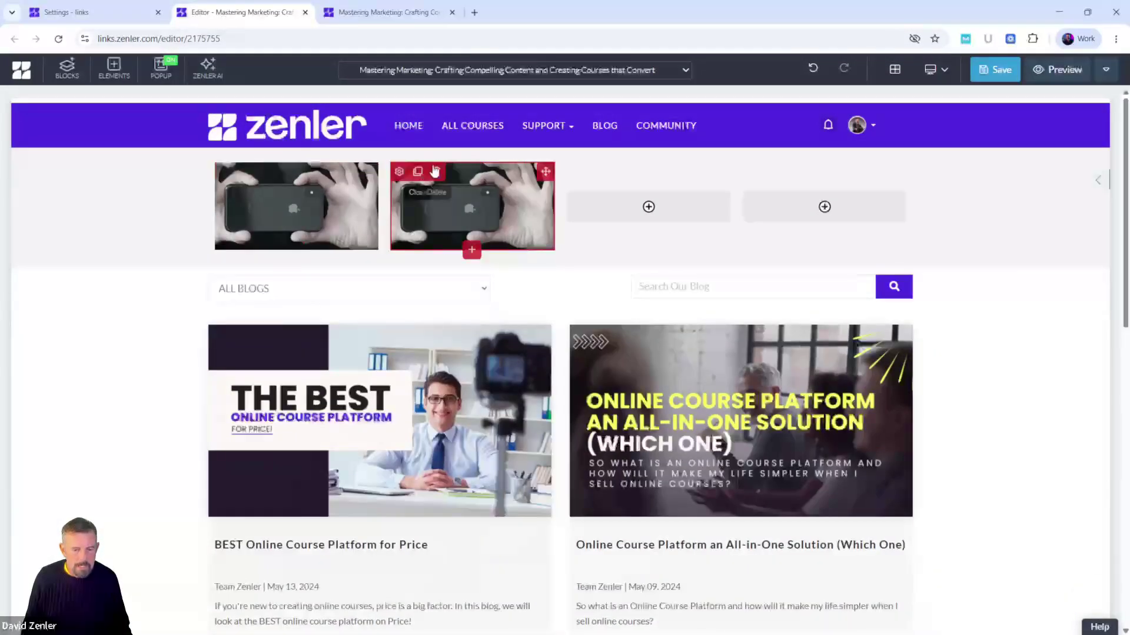
left_click(417, 171)
left_click_drag(541, 171, 580, 237)
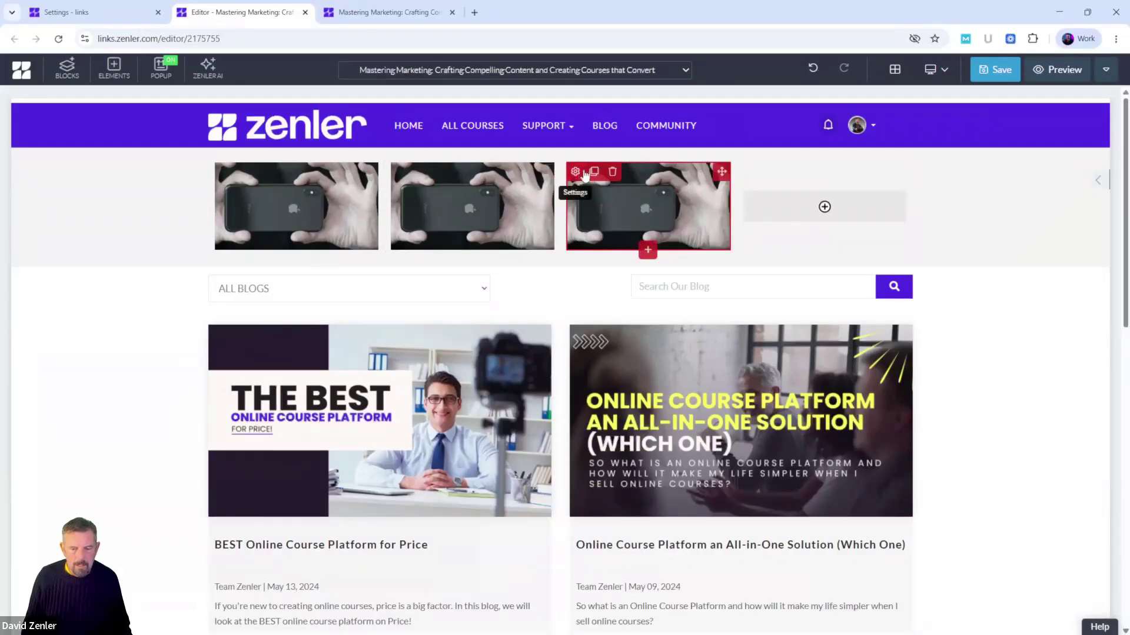
left_click(593, 171)
left_click_drag(721, 172, 792, 253)
Filter the live blog page by the MARKETING HELP category and copy that category page's web address.
left_click(277, 220)
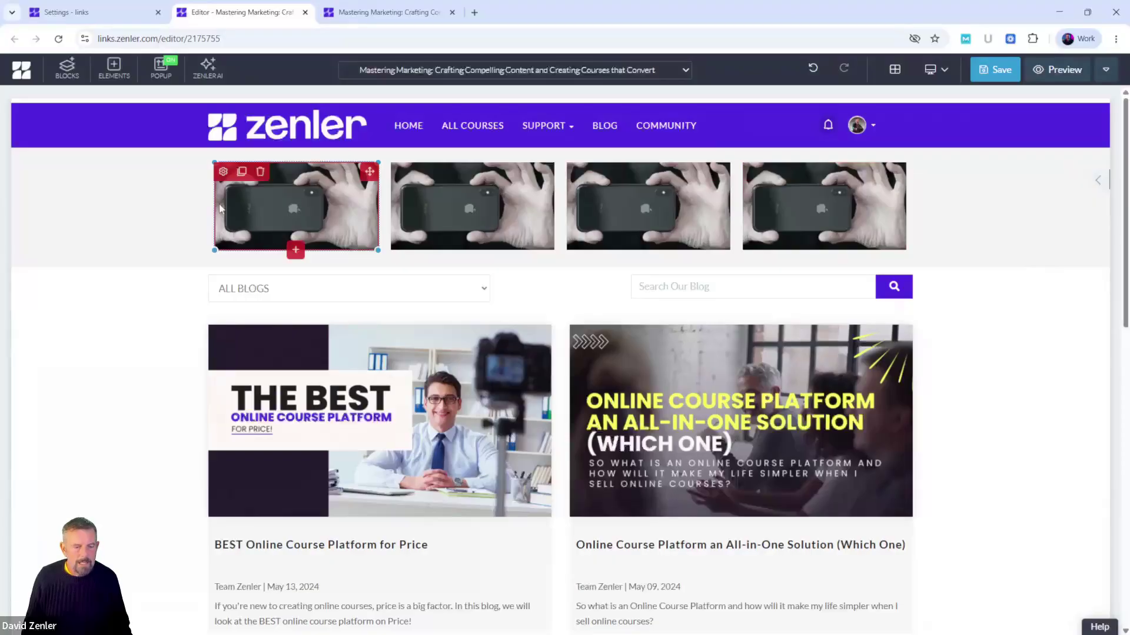
left_click(395, 13)
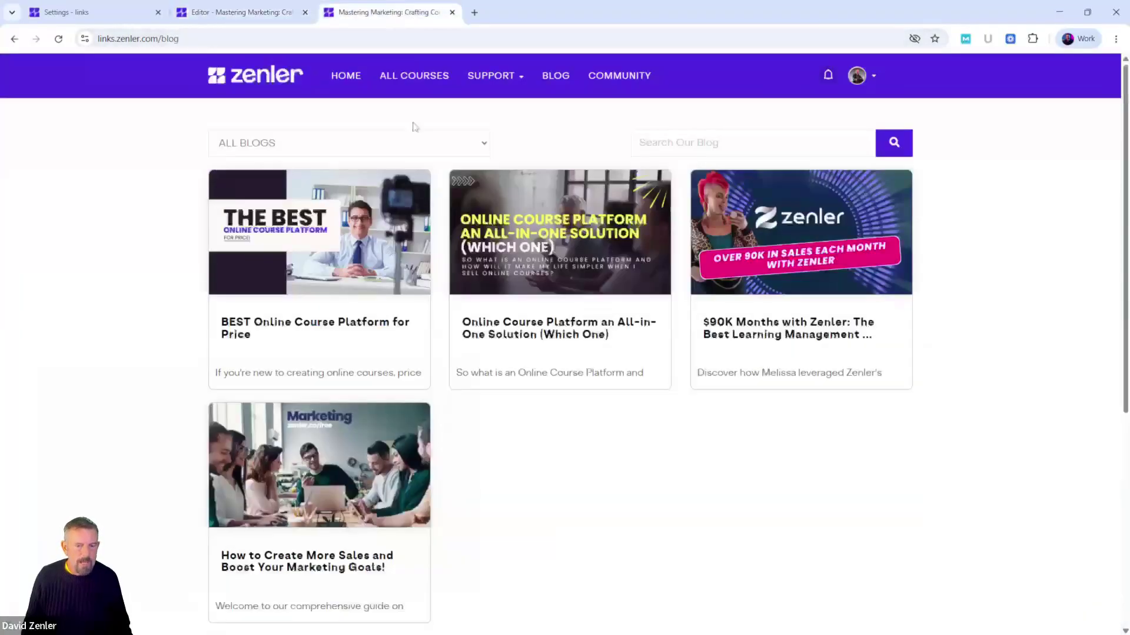
left_click(324, 142)
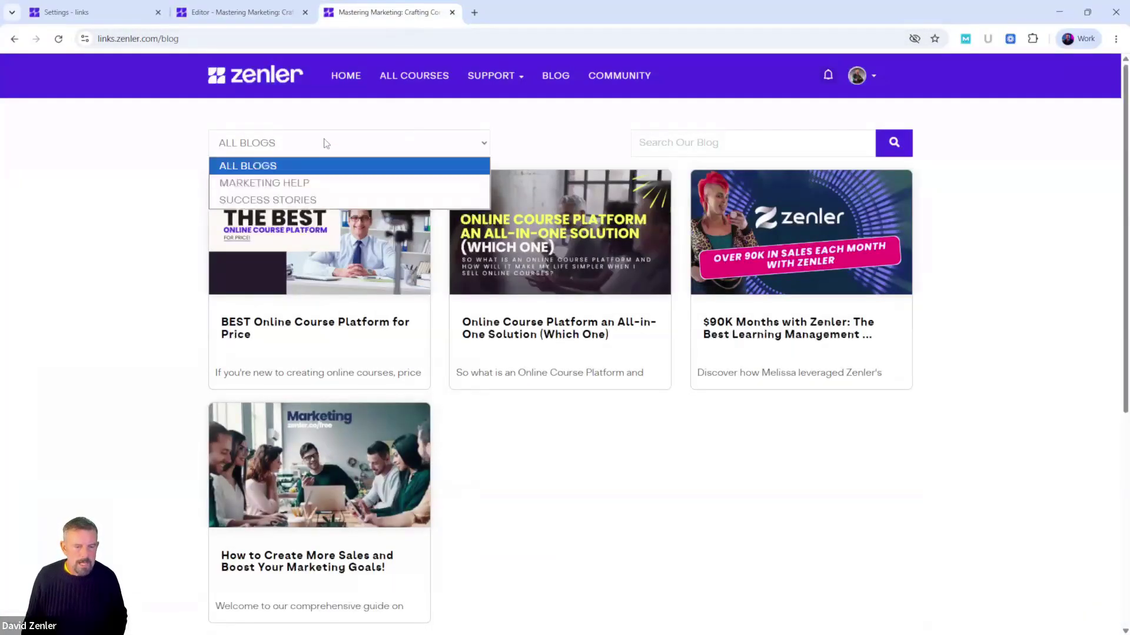
left_click(265, 183)
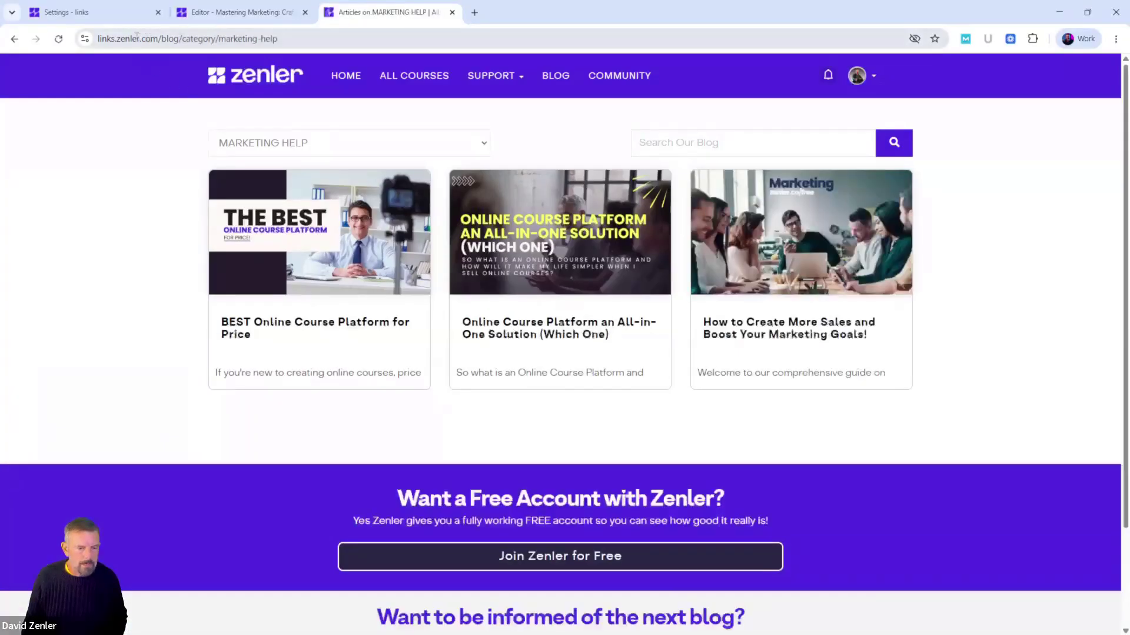
left_click_drag(277, 38, 97, 32)
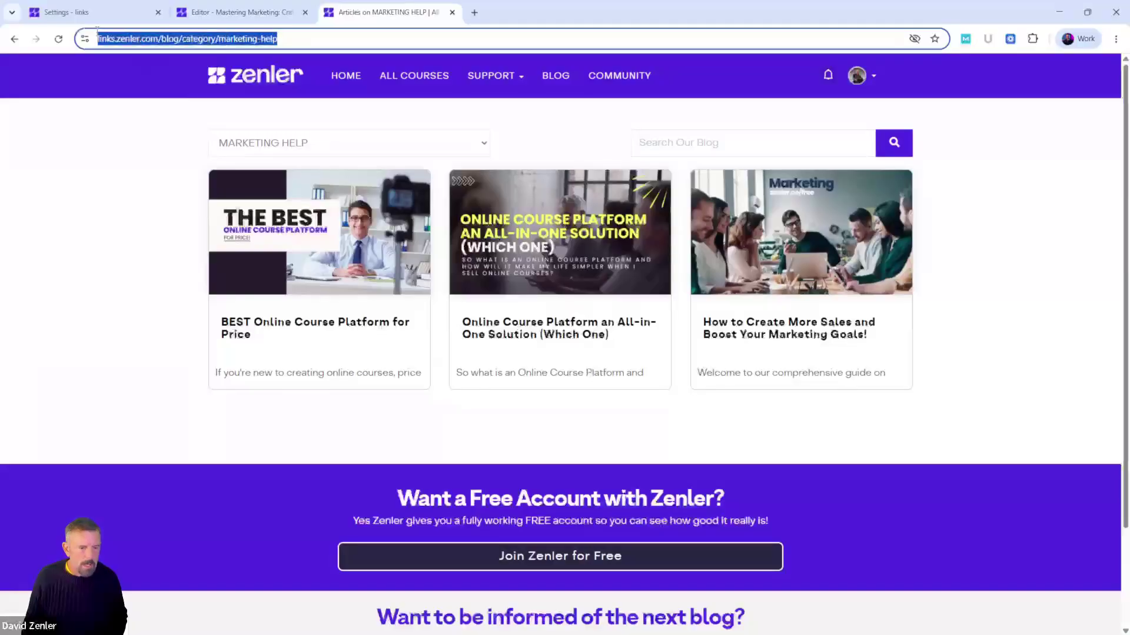
Back in the page editor, set the first image's On Click Go to link to the copied marketing-help category address.
left_click(242, 11)
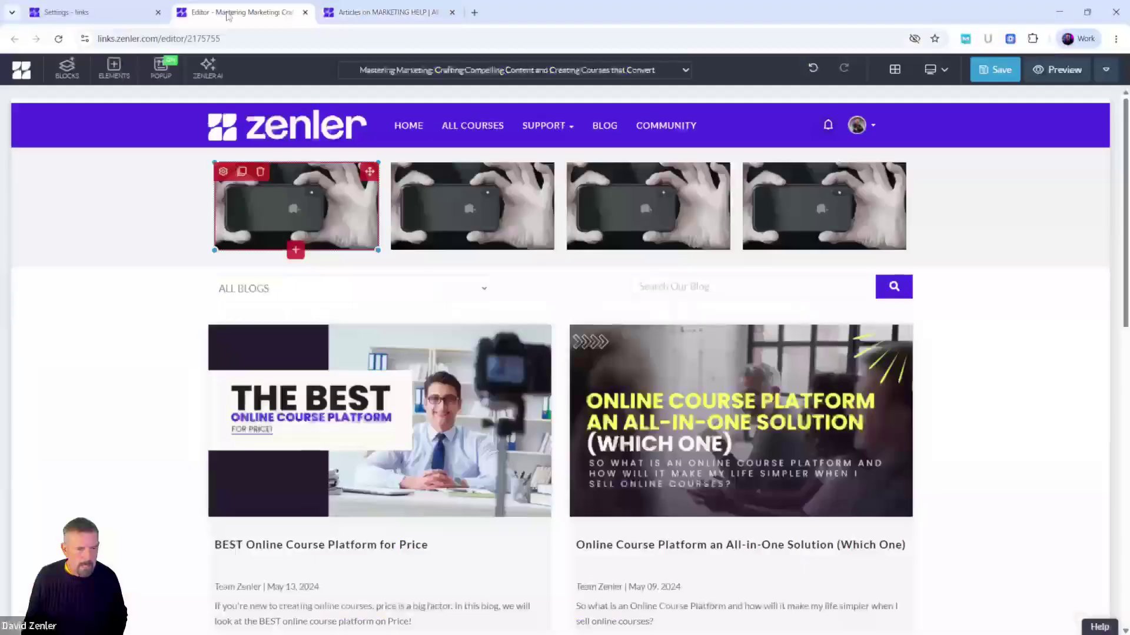
left_click(223, 172)
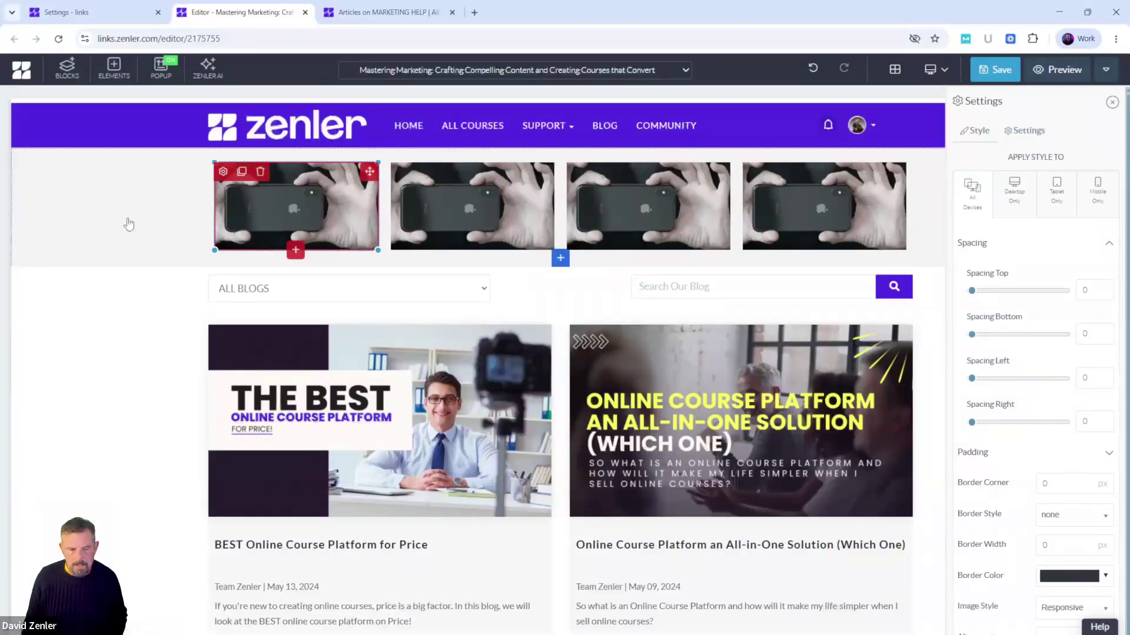
left_click(134, 359)
left_click(253, 204)
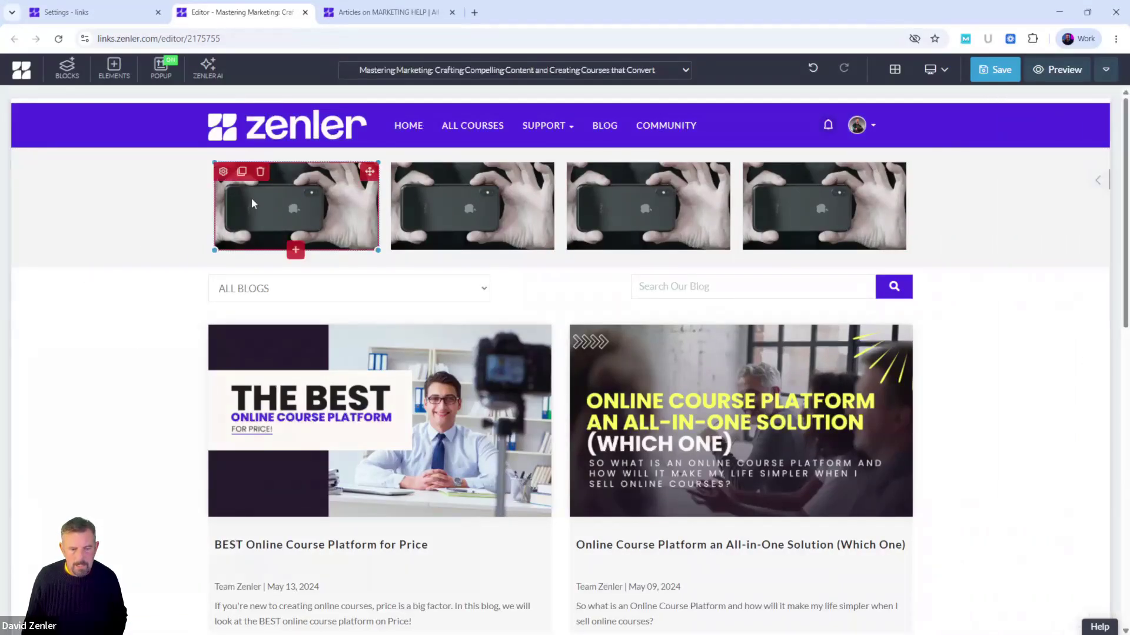
left_click(223, 172)
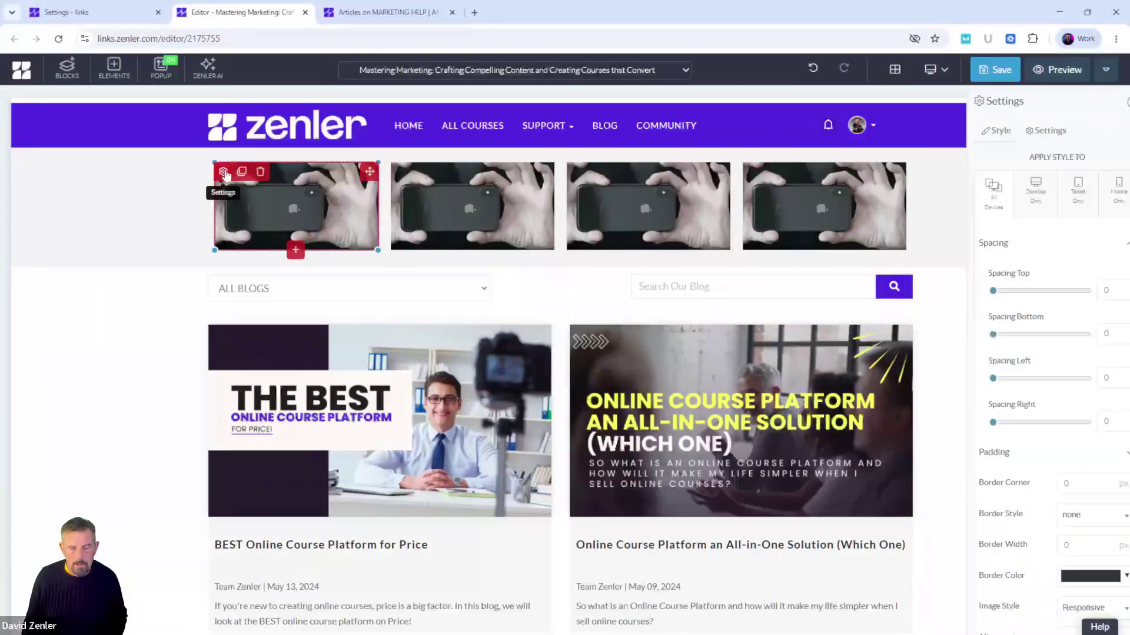
left_click(1027, 136)
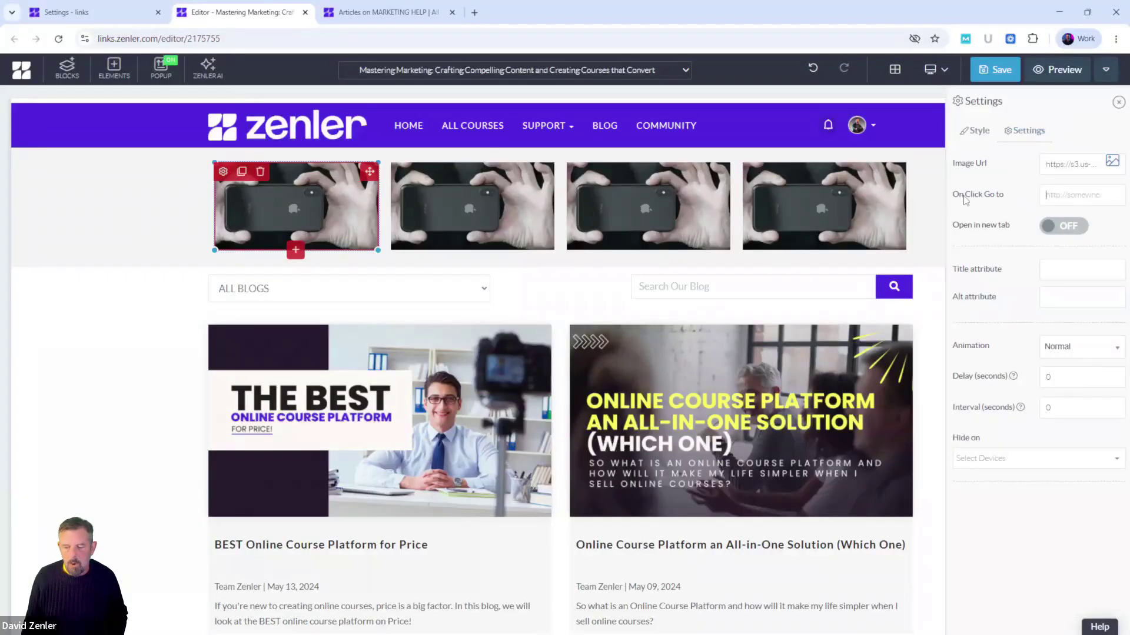
type("/marketing-help")
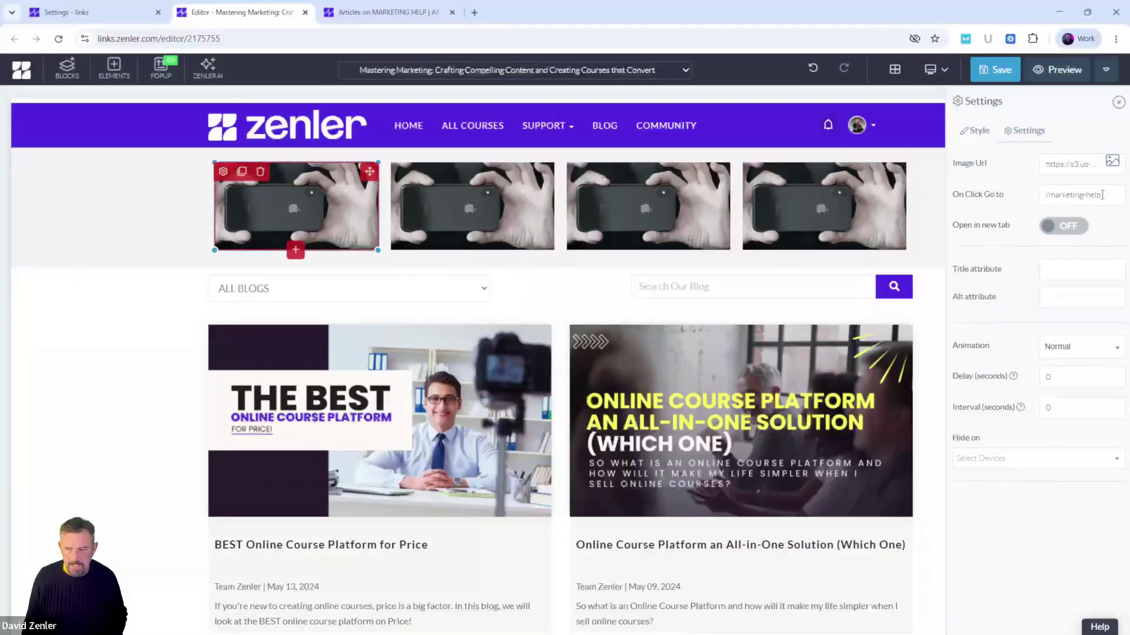
Check the first image's link against the live Marketing Help page address and save the blog page.
left_click(371, 13)
left_click(256, 46)
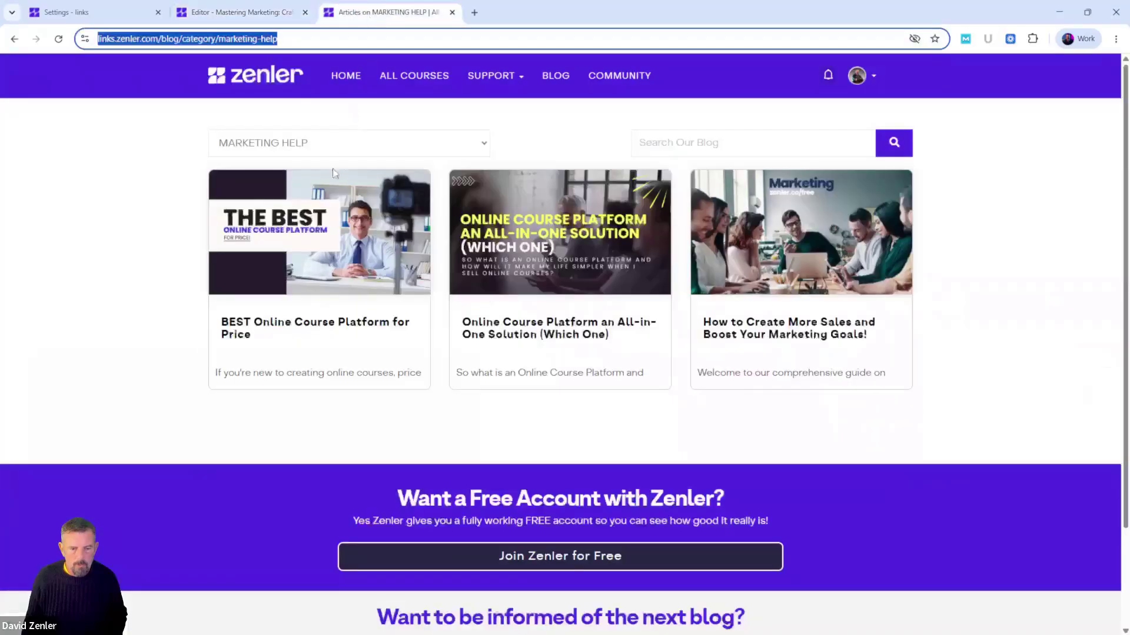
left_click(207, 13)
left_click_drag(1063, 194, 1127, 201)
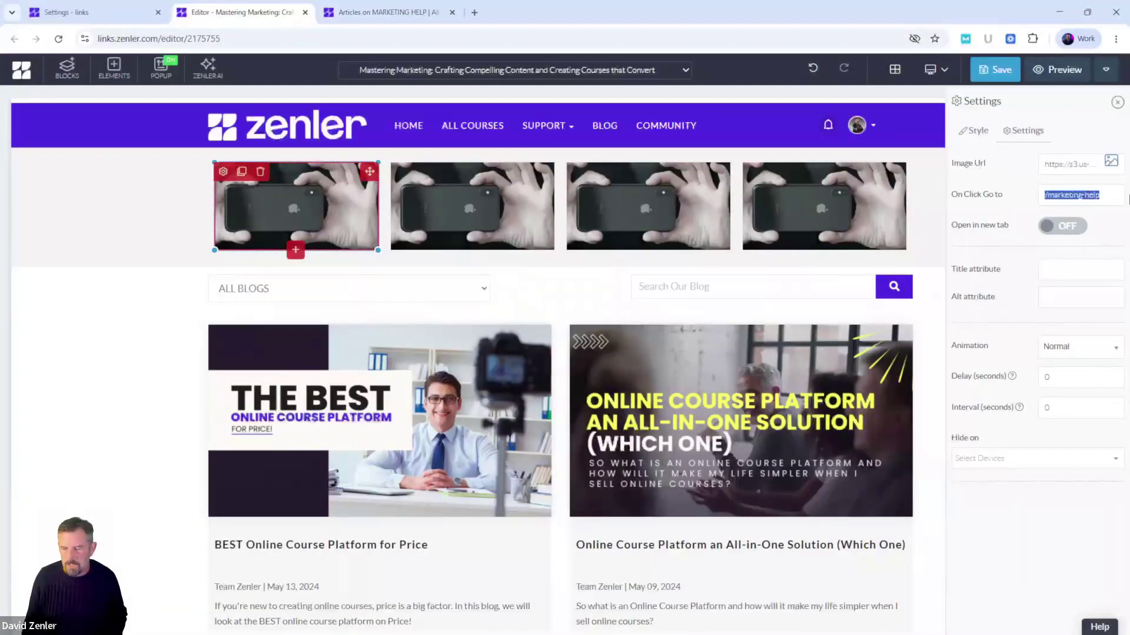
left_click(995, 69)
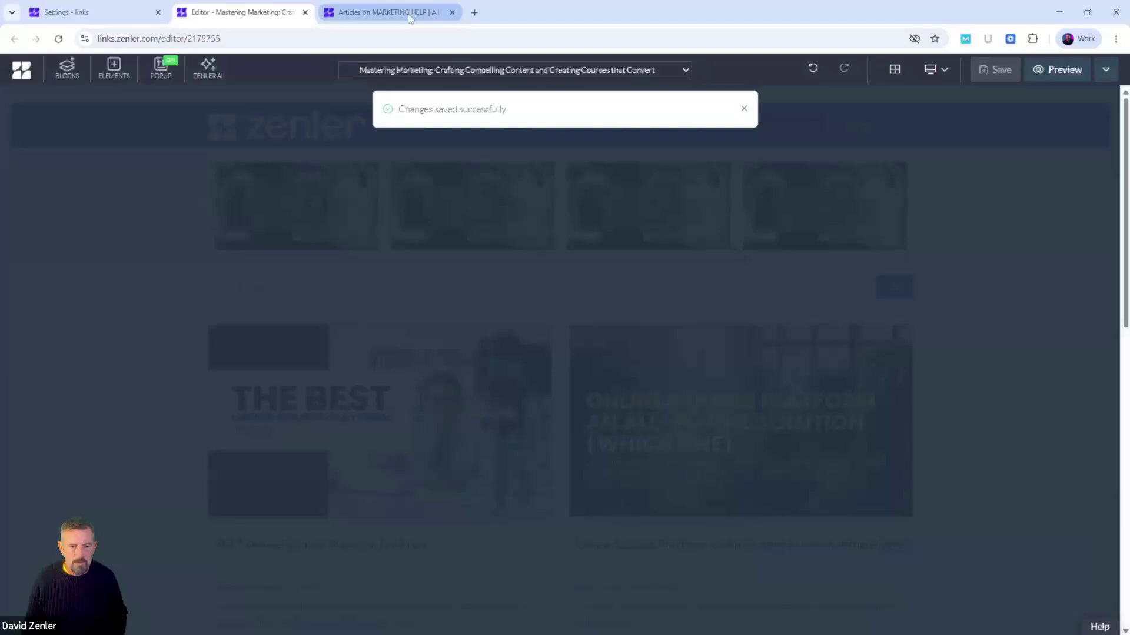
Filter the live blog page by SUCCESS STORIES and copy that category page's web address.
left_click(389, 13)
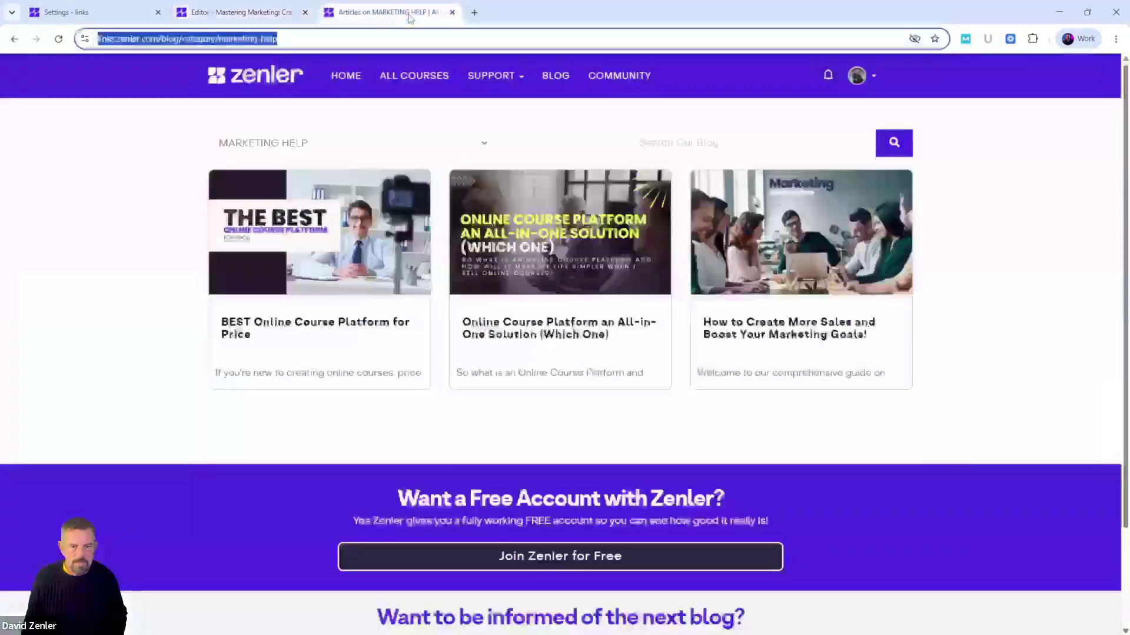
left_click(327, 143)
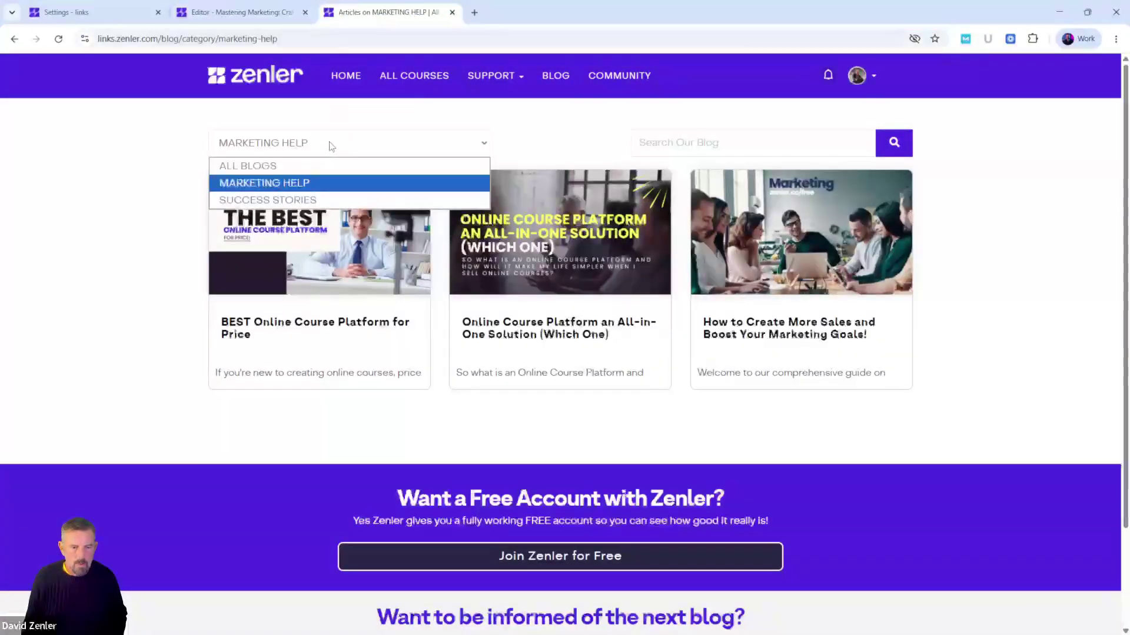
left_click(301, 200)
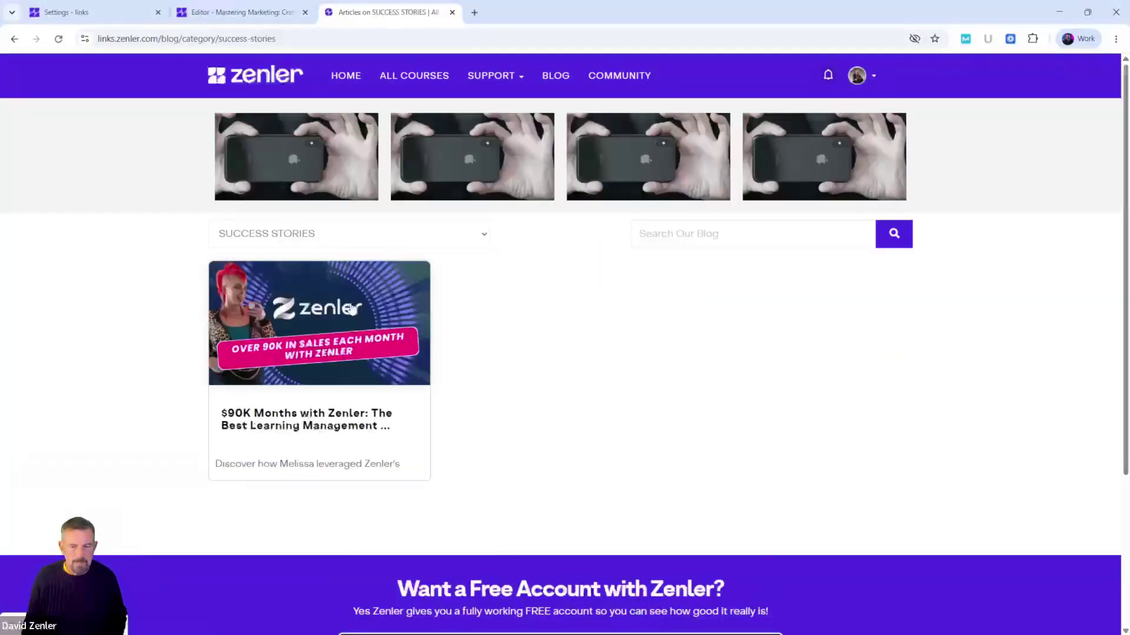
left_click(157, 39)
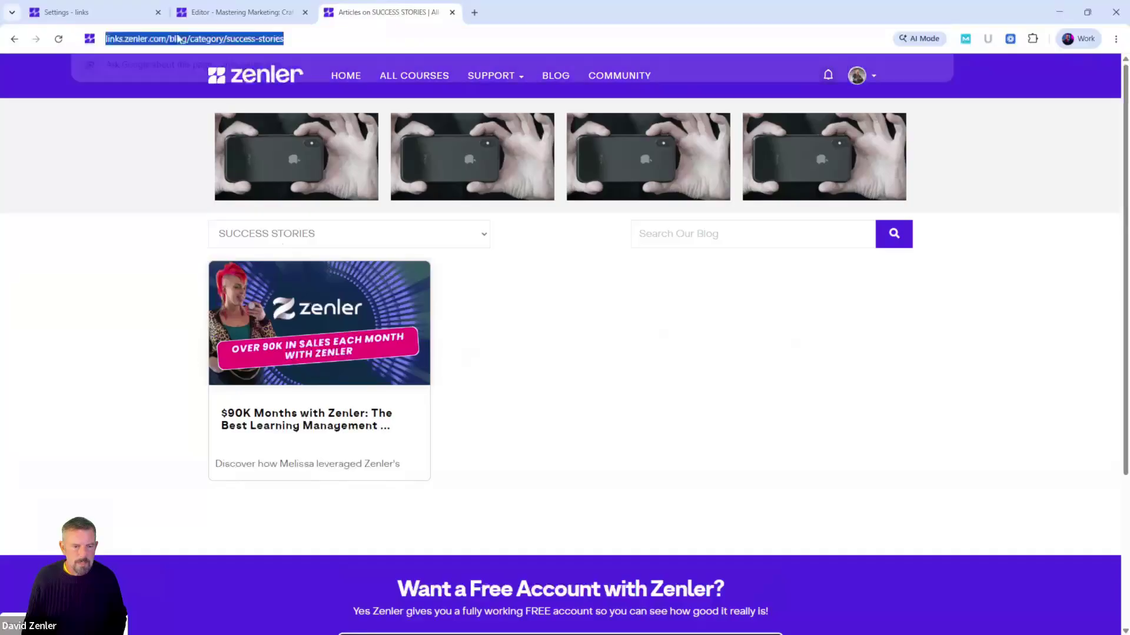
In the page editor, set the second image's On Click Go to link to the copied success-stories address and save.
left_click(238, 12)
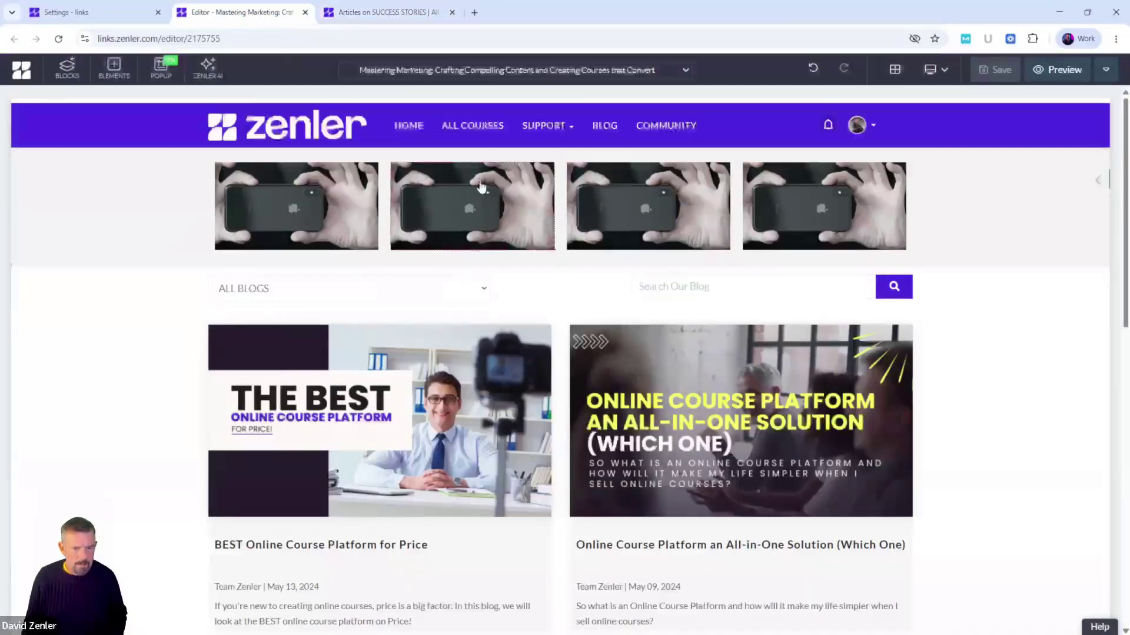
left_click(480, 195)
left_click(400, 172)
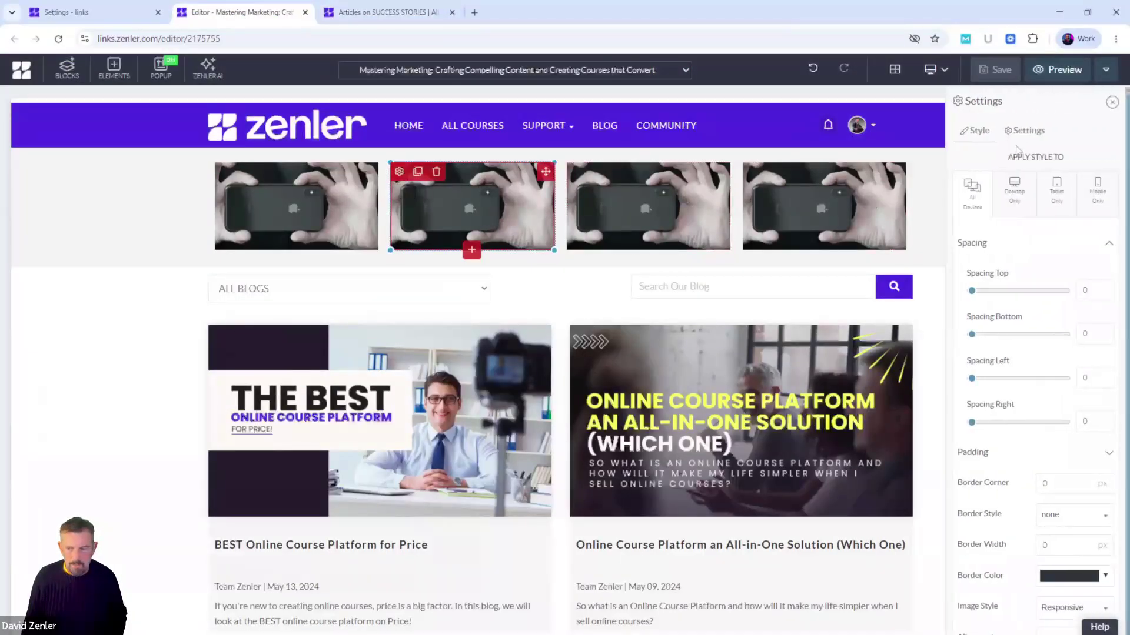
left_click(1023, 133)
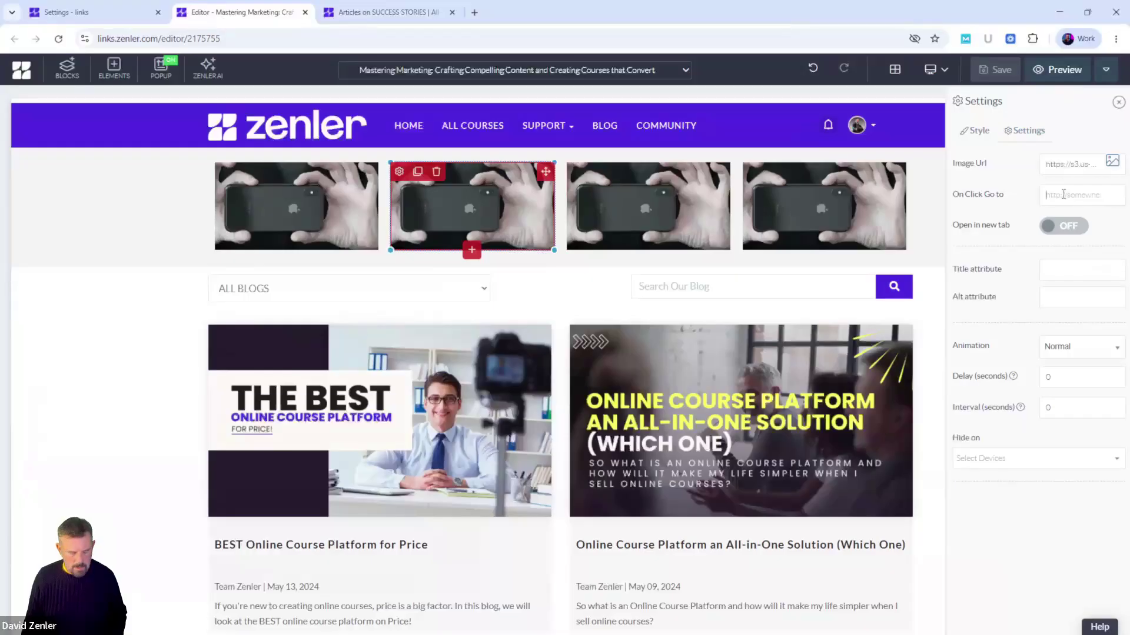
left_click(994, 70)
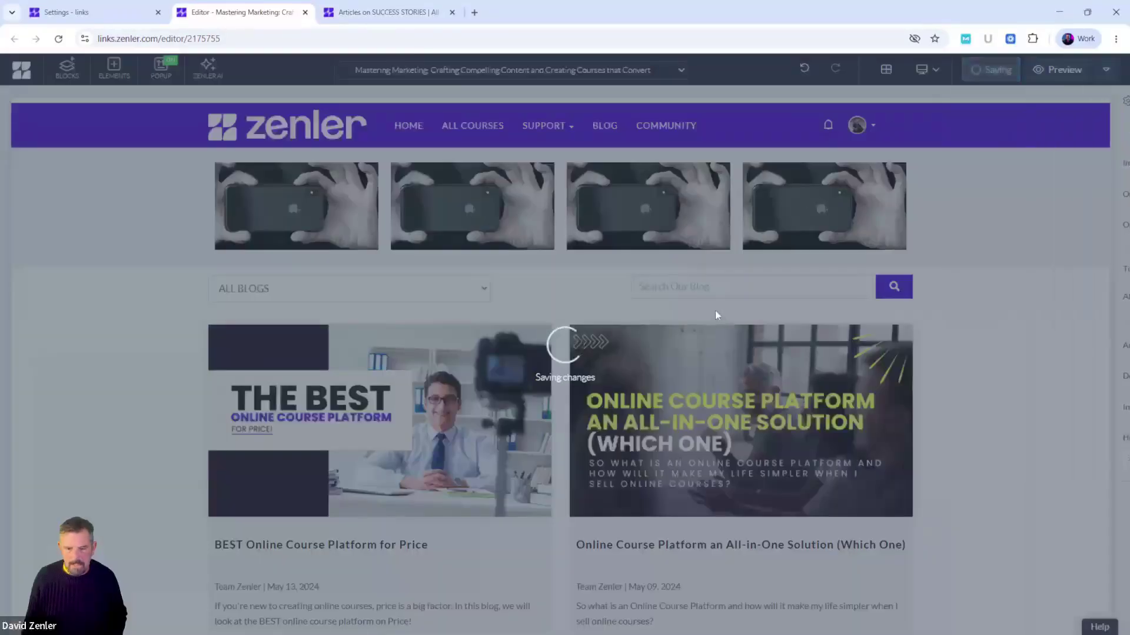
Reload the live blog page and test the first and second images' links, checking the category in each web address.
left_click(378, 13)
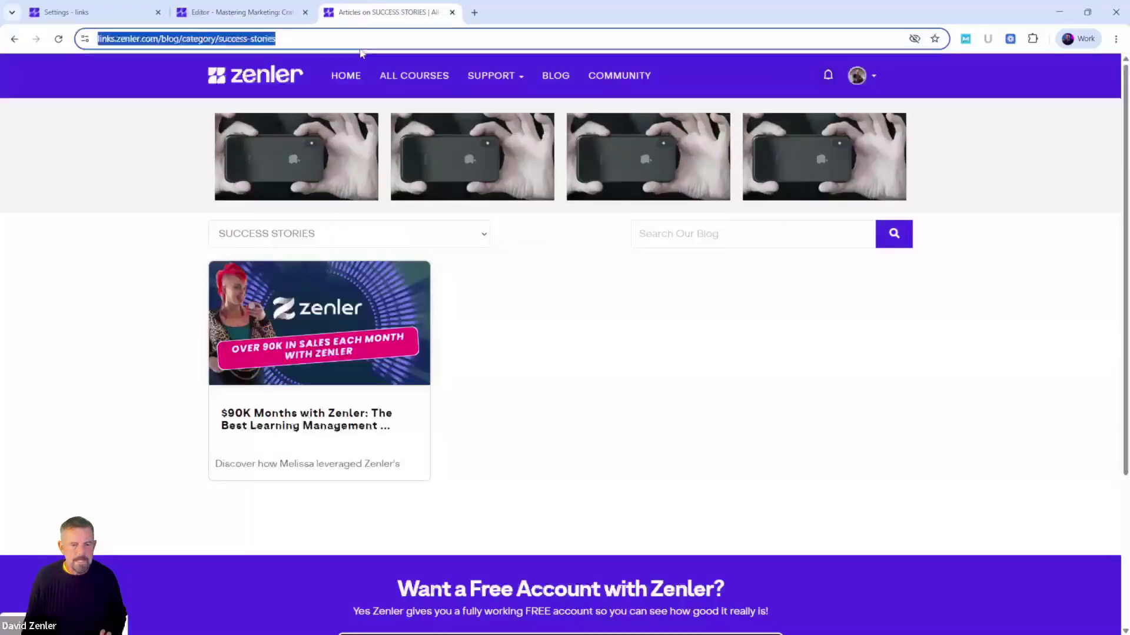
left_click(59, 39)
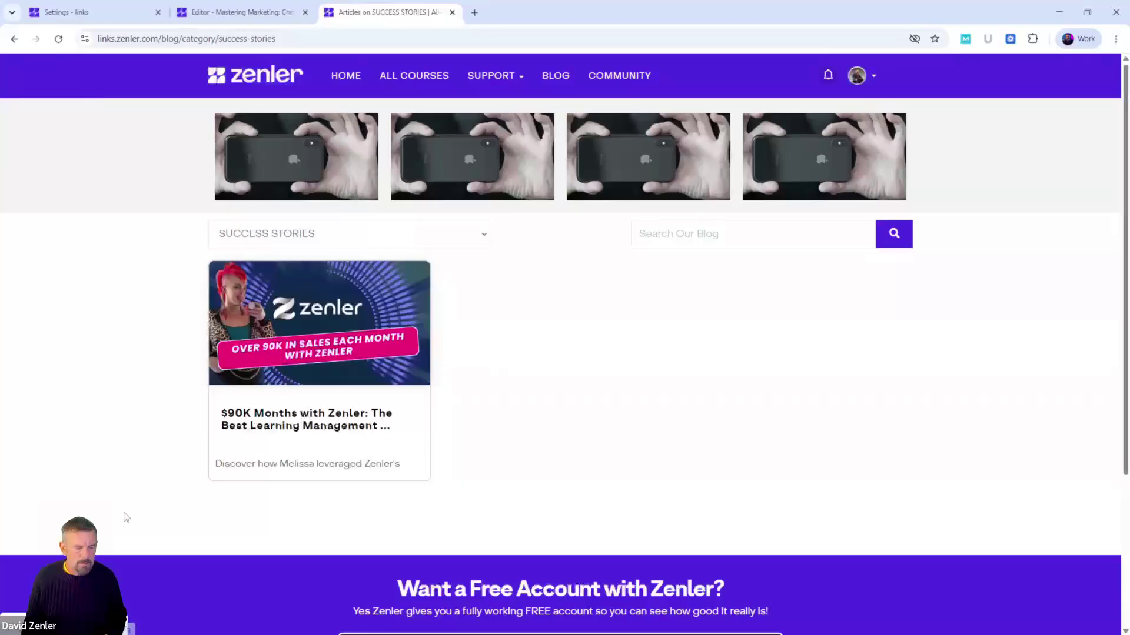
left_click(313, 151)
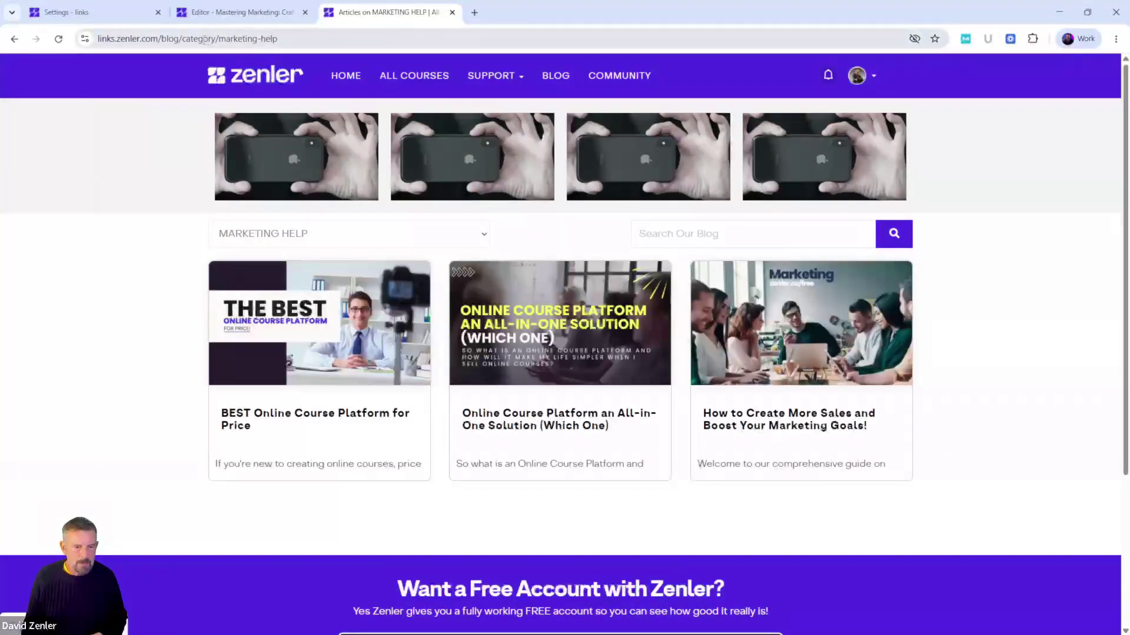
left_click_drag(204, 38, 282, 39)
left_click(456, 155)
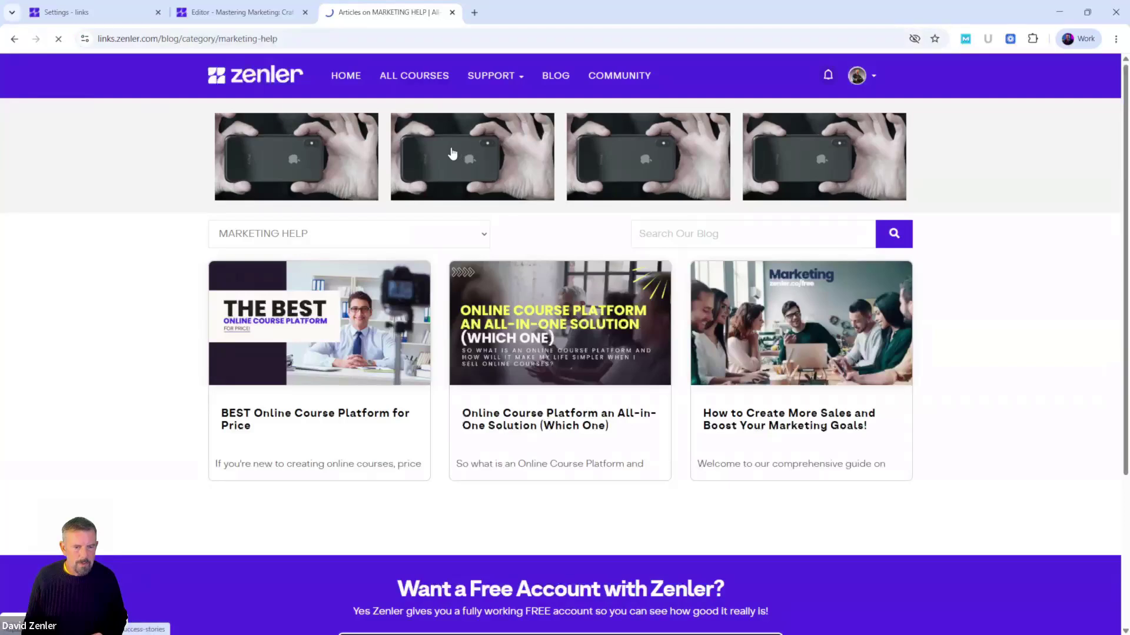
left_click_drag(257, 43, 306, 40)
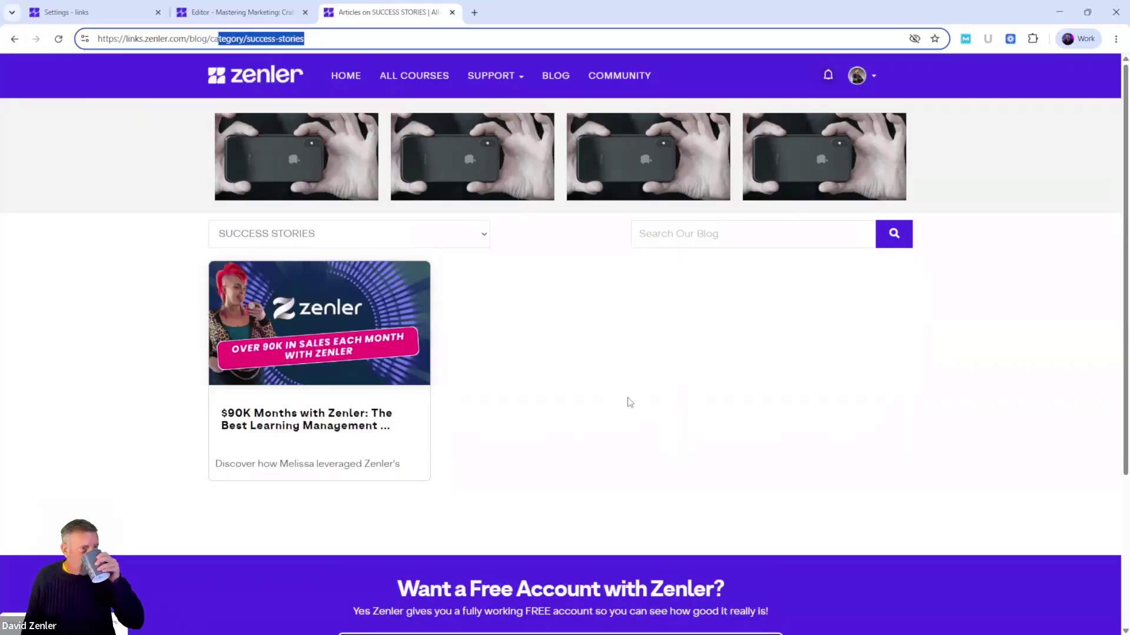
In the page editor, give the first image a 20 px border corner and a solid black border 3 px wide.
left_click(218, 14)
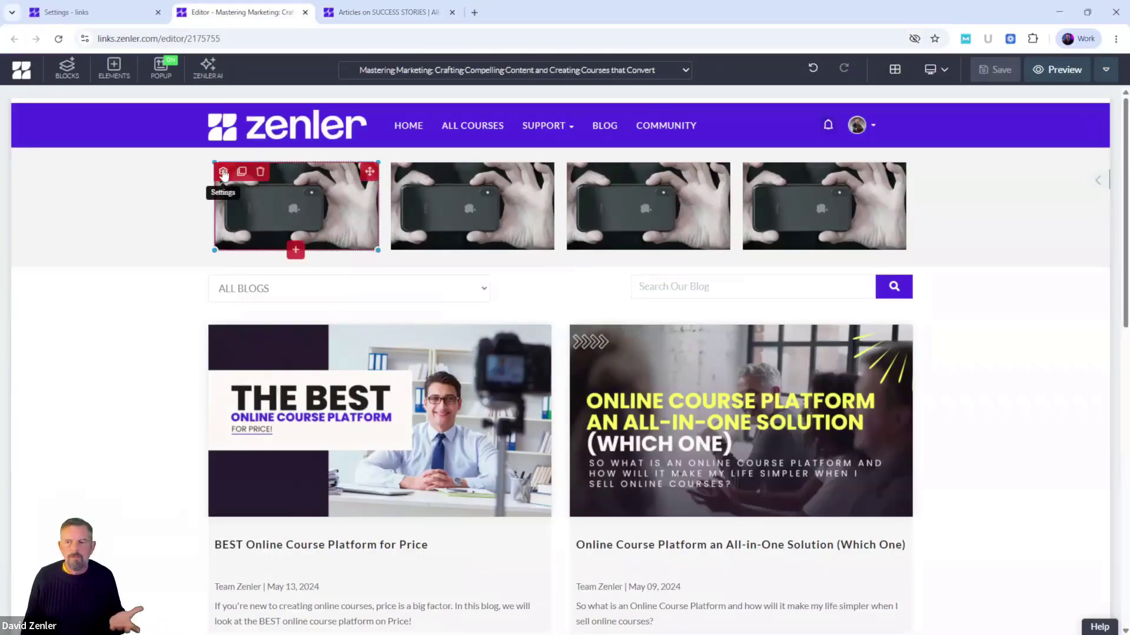
left_click(223, 173)
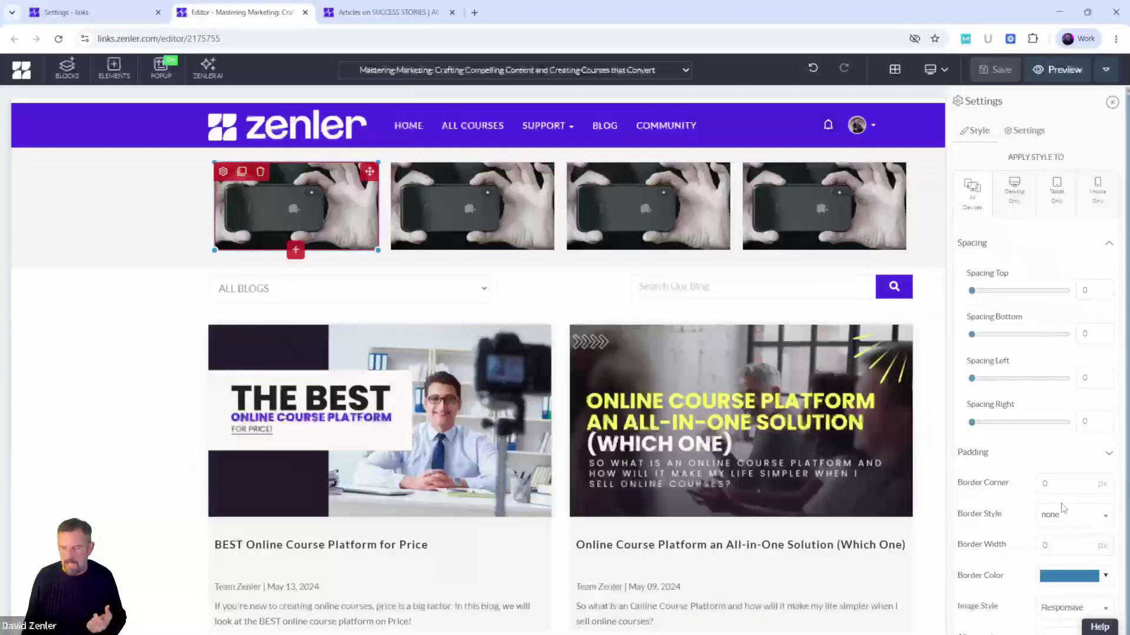
left_click(1056, 483)
type("2")
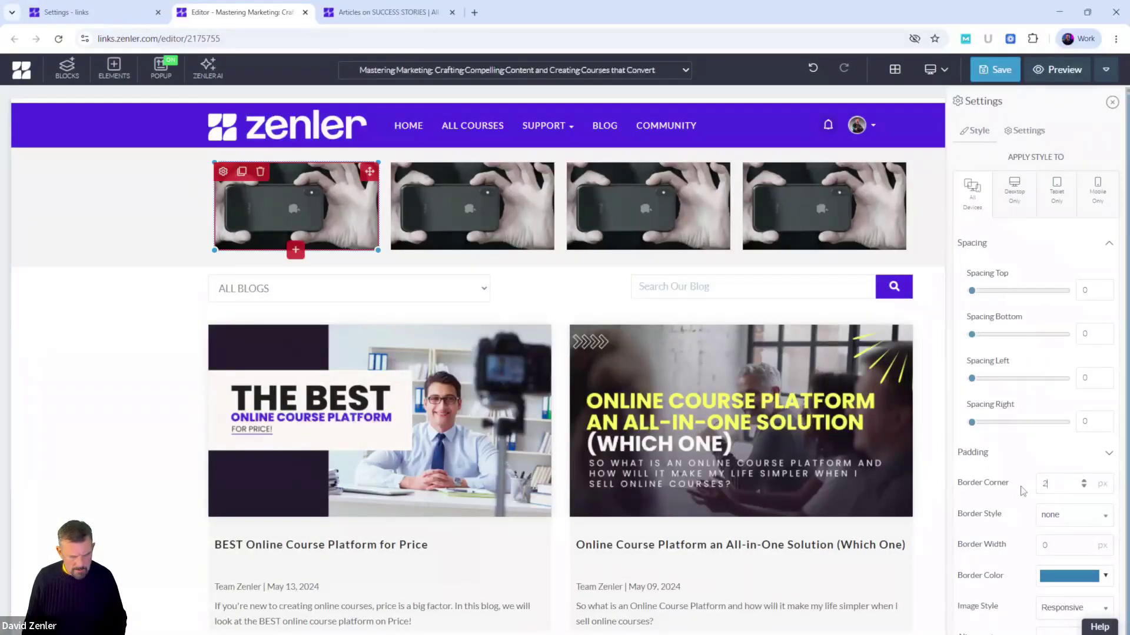
left_click(1045, 518)
left_click(1050, 495)
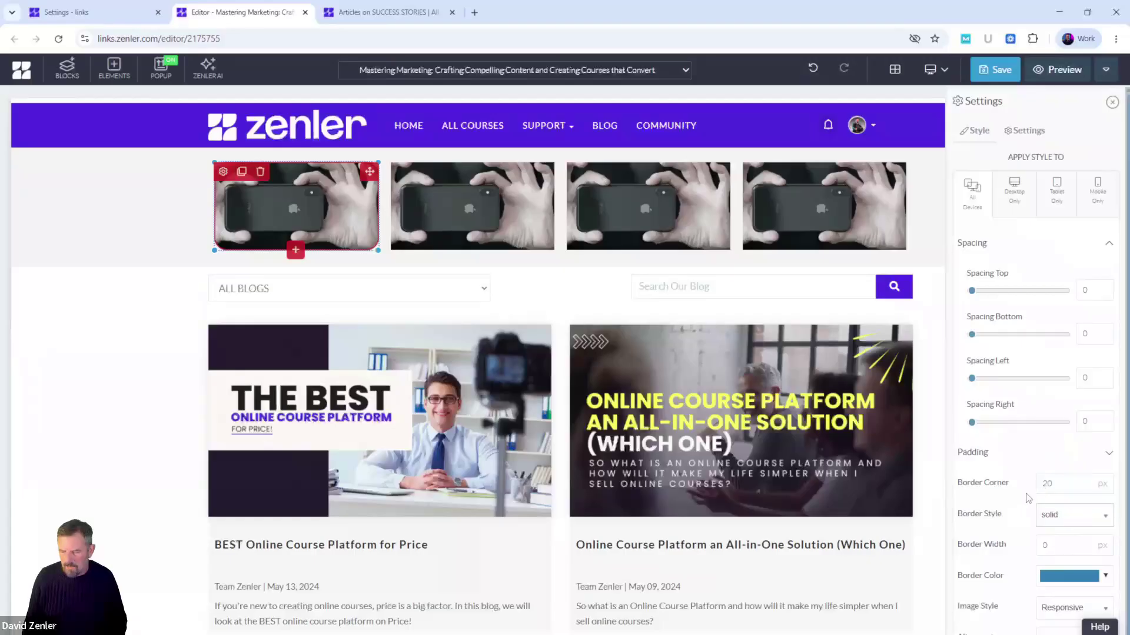
double_click(1056, 544)
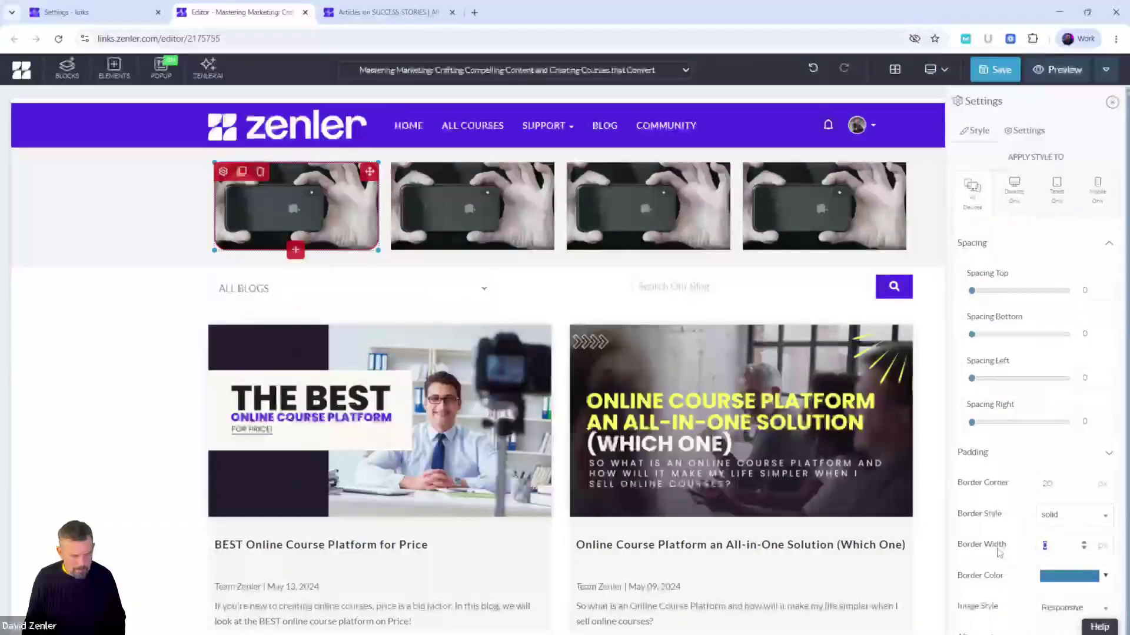
type("2")
left_click(1050, 577)
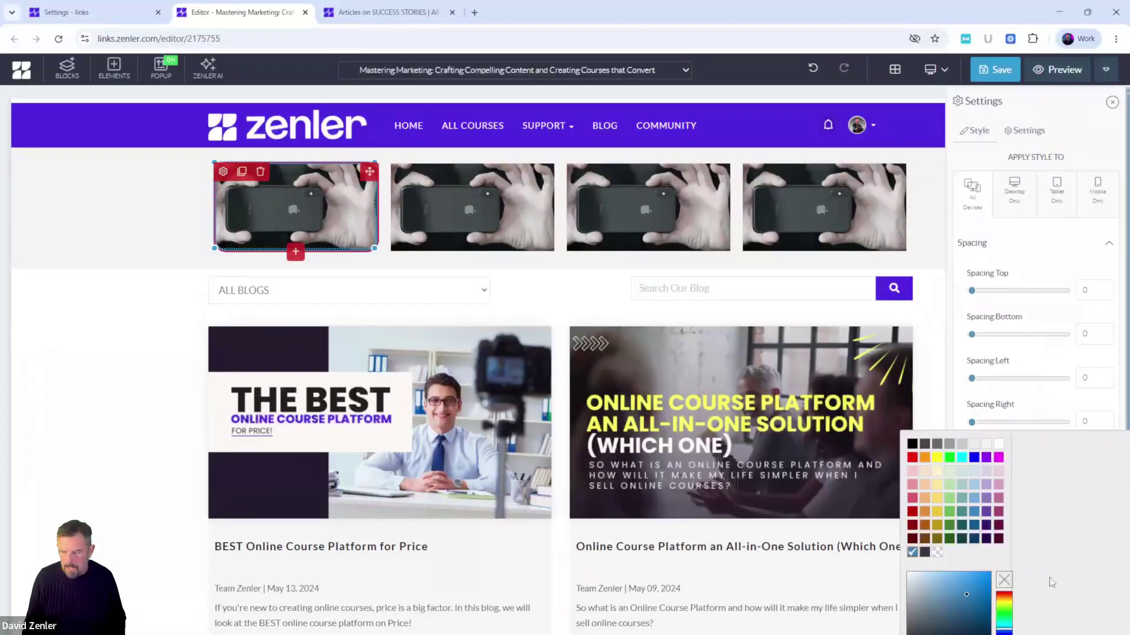
left_click(911, 444)
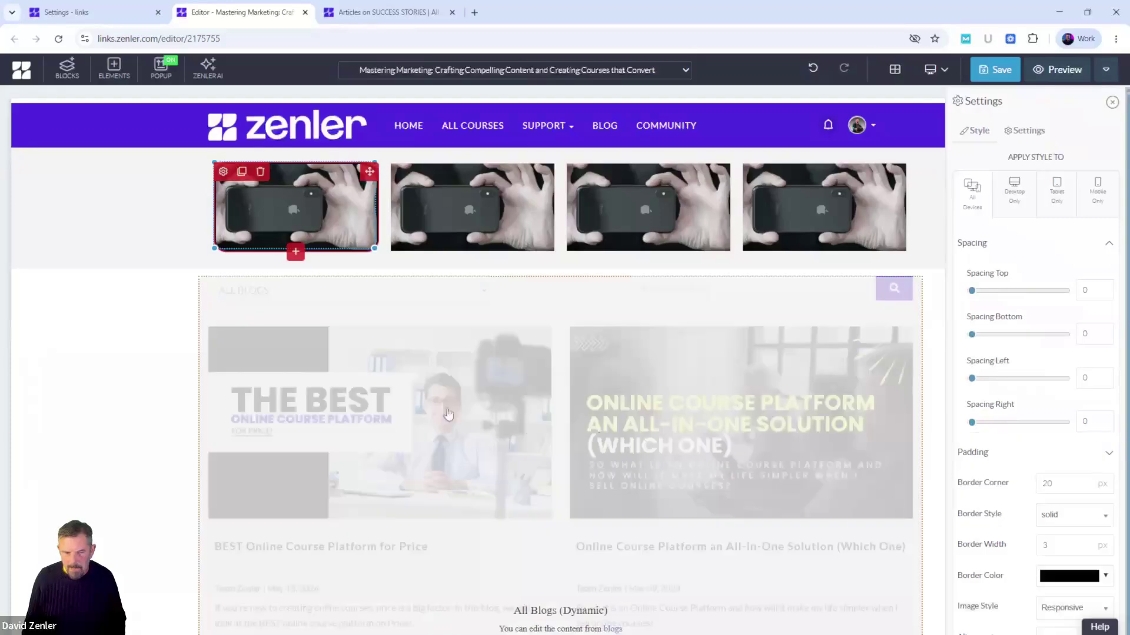
left_click(174, 247)
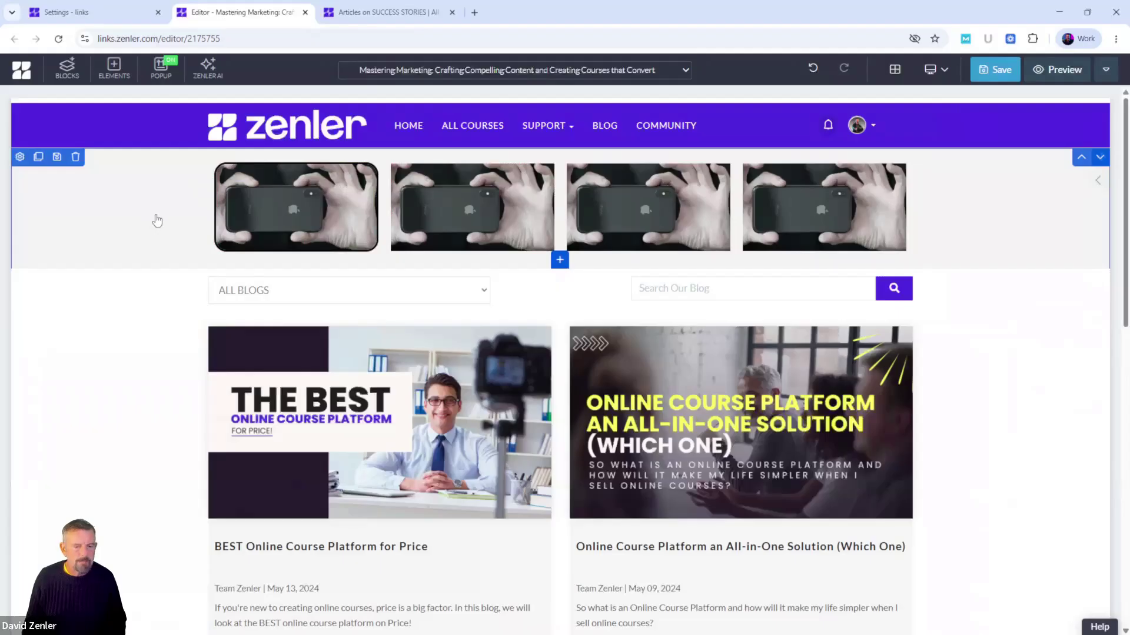
Insert the saved "Want to See more Features?" custom block between the navigation header and the four-image block.
left_click(67, 70)
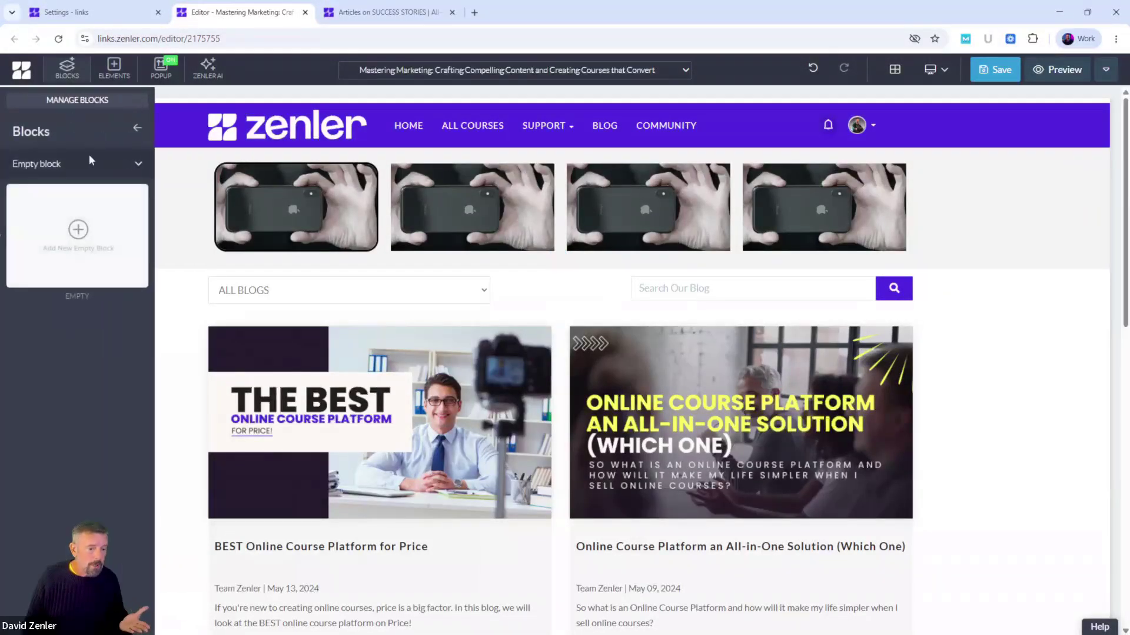
left_click(111, 173)
scroll(65, 265, "down", 5)
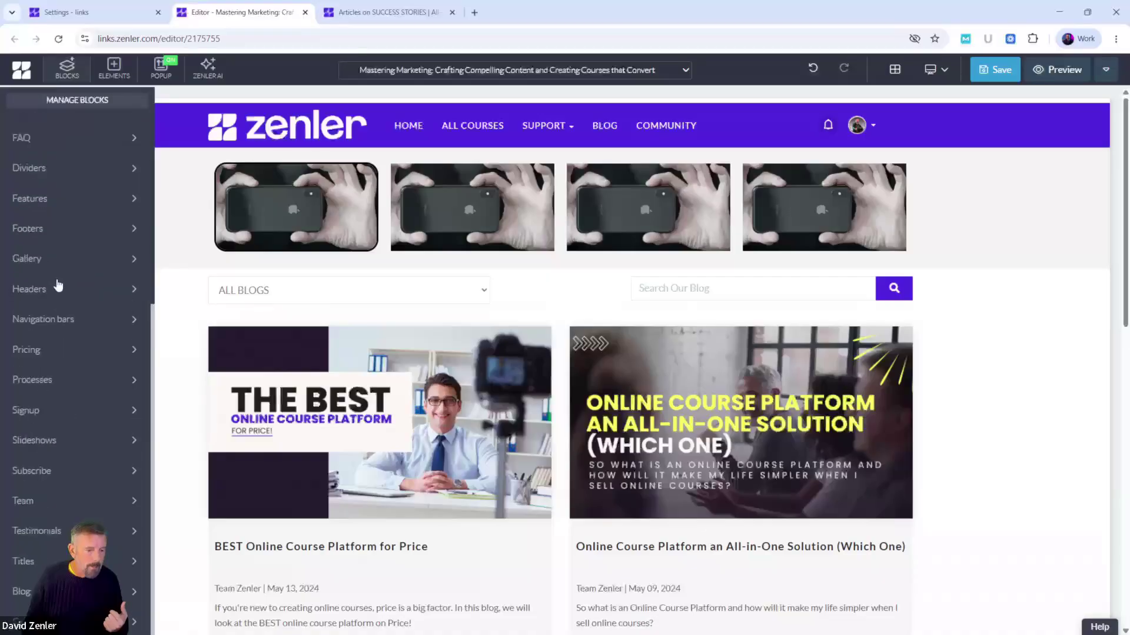
left_click(134, 289)
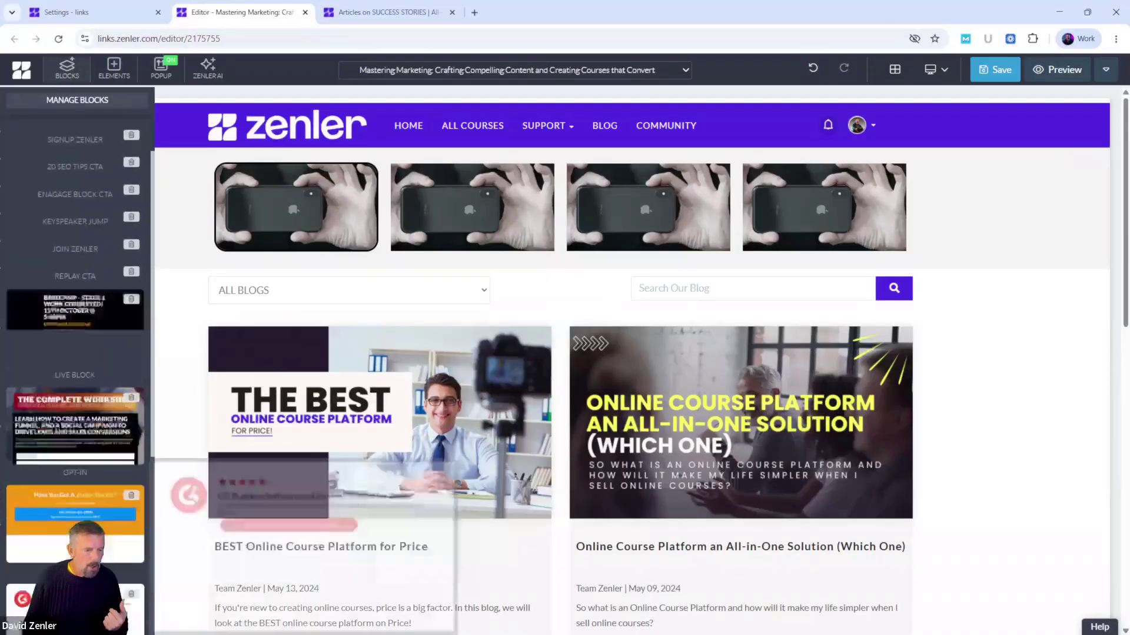
mouse_move(79, 273)
scroll(79, 272, "down", 10)
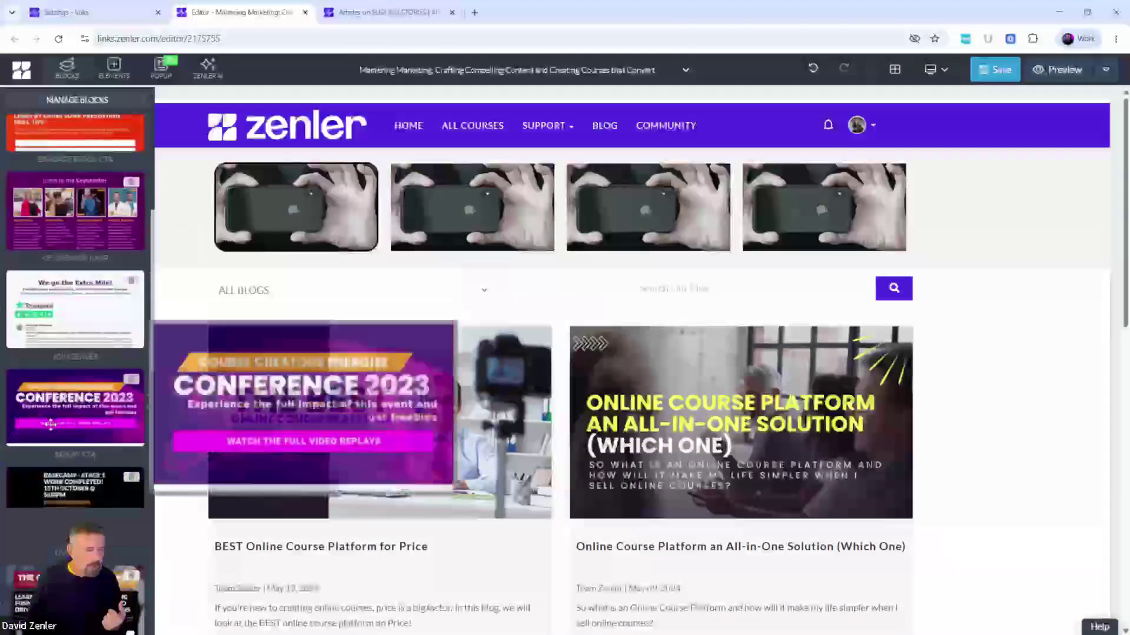
scroll(49, 428, "down", 6)
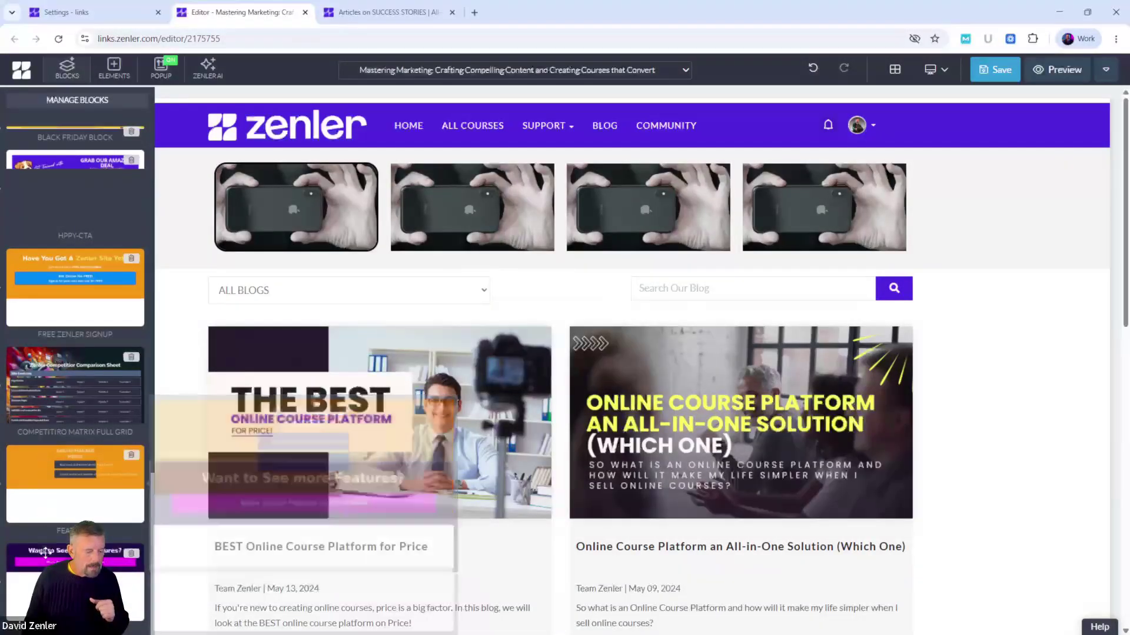
left_click_drag(47, 415, 539, 201)
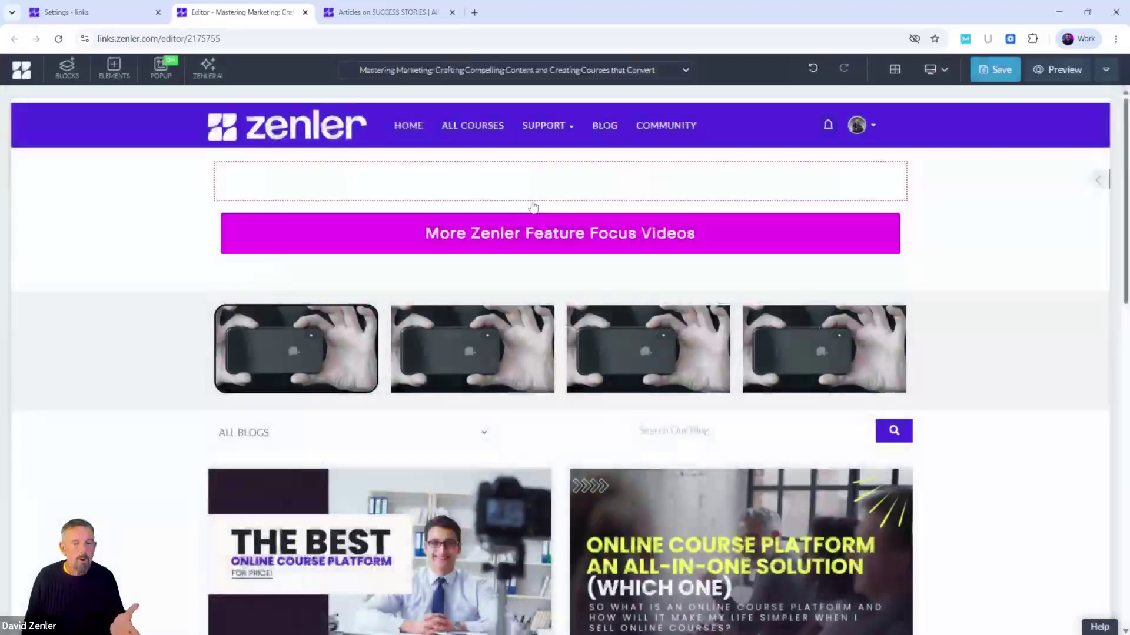
Set the inserted features block's background colour to dark grey, and delete that block from the page.
left_click(20, 157)
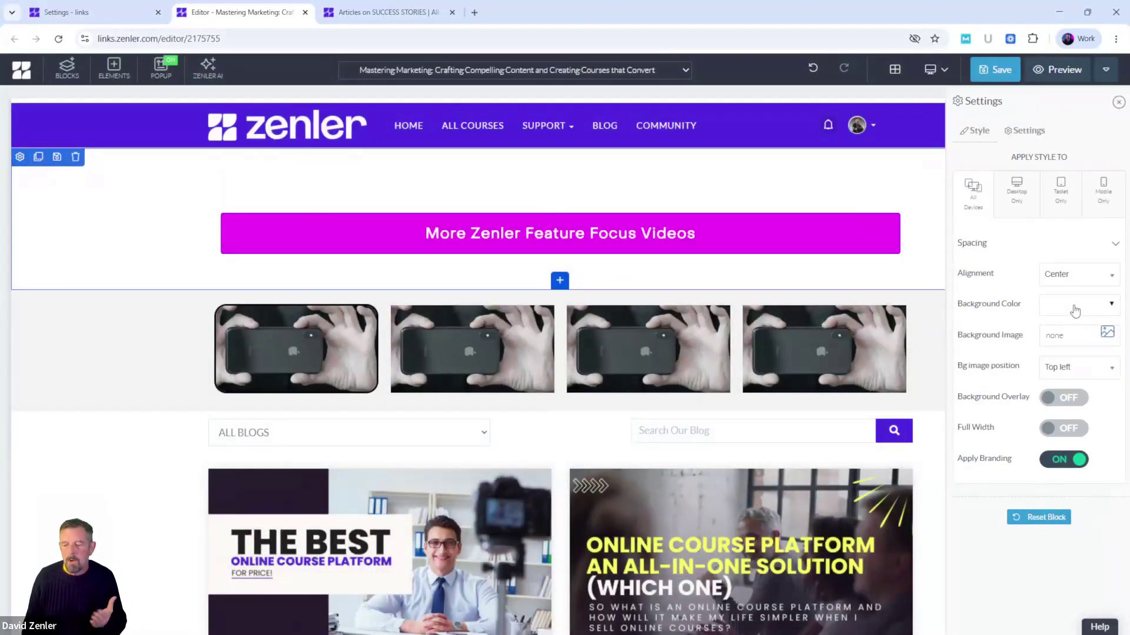
left_click(1074, 310)
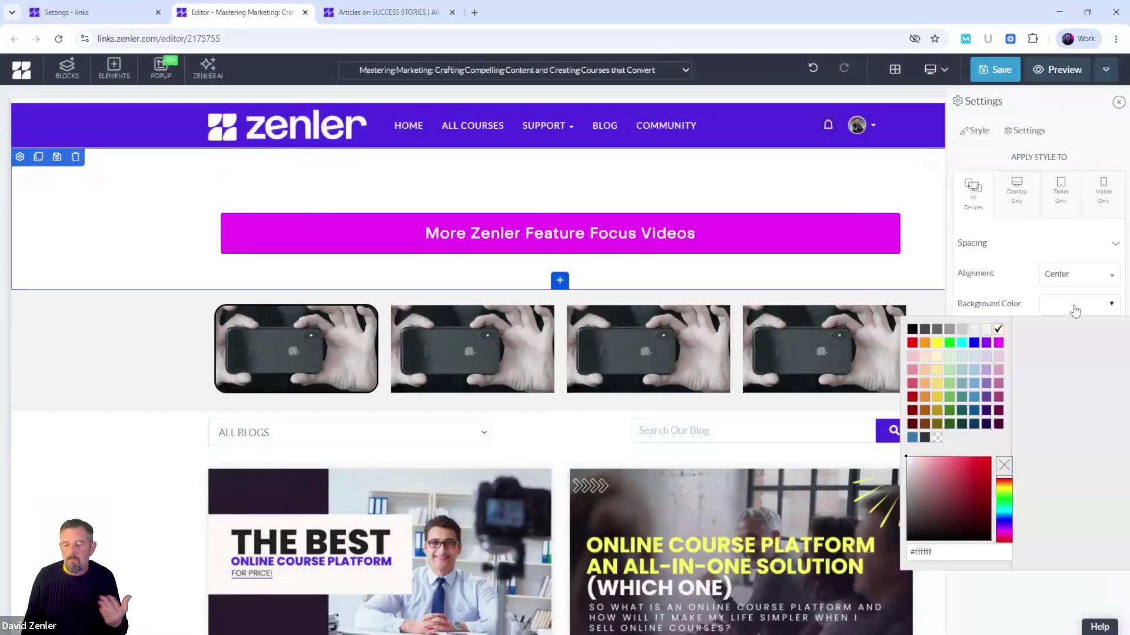
left_click(924, 438)
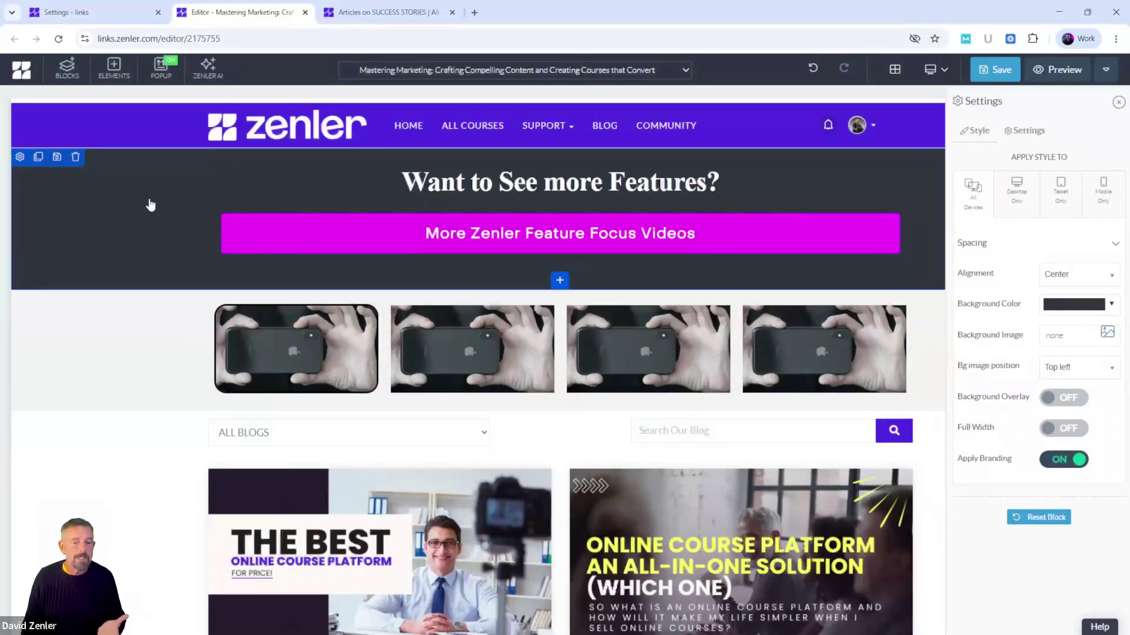
left_click(76, 157)
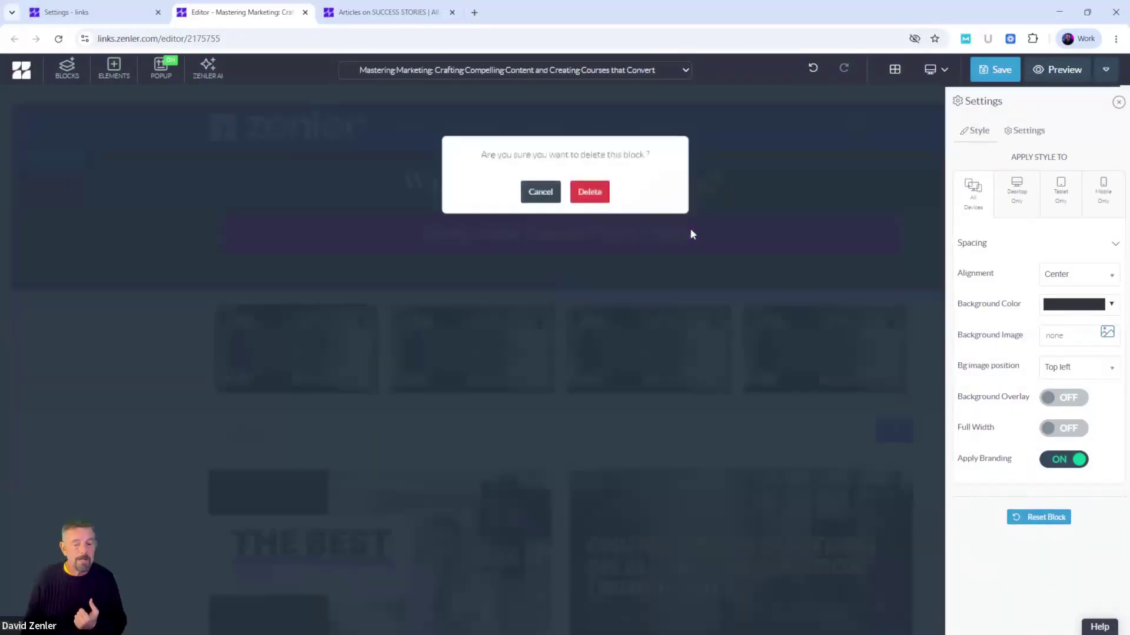
left_click(581, 203)
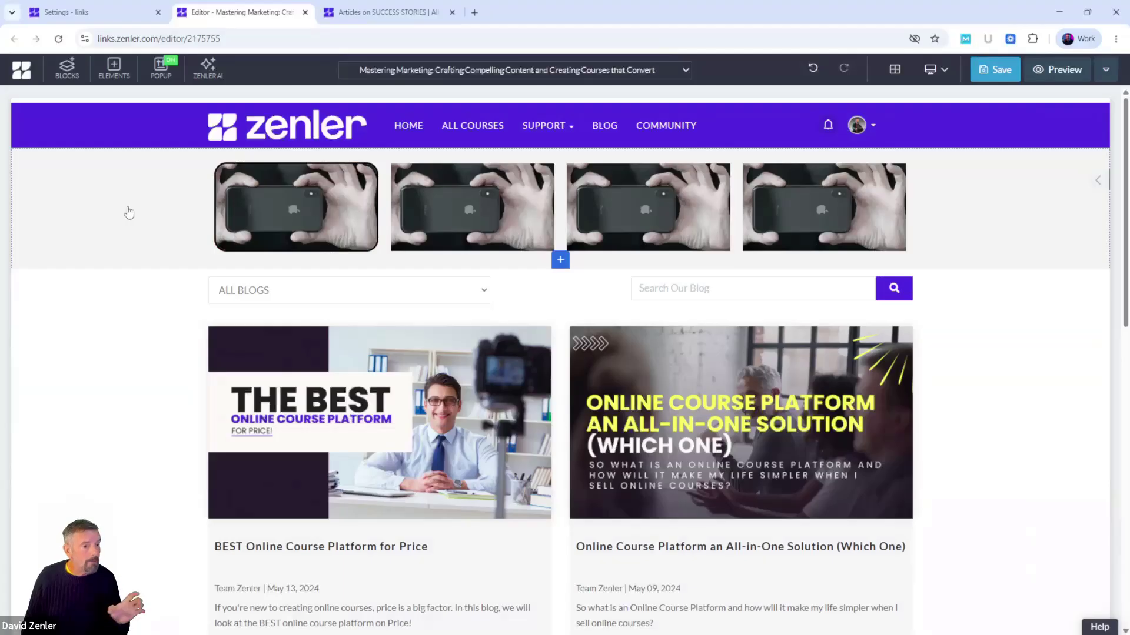
Save the four-image block as a template titled "CTA for blog".
left_click(129, 213)
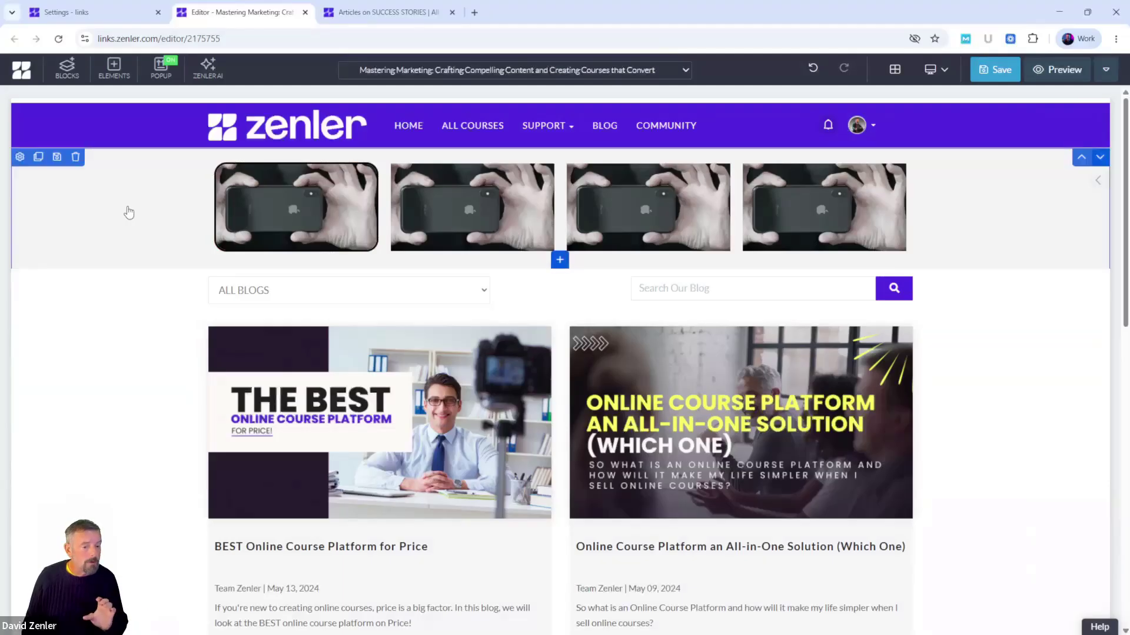
left_click(57, 159)
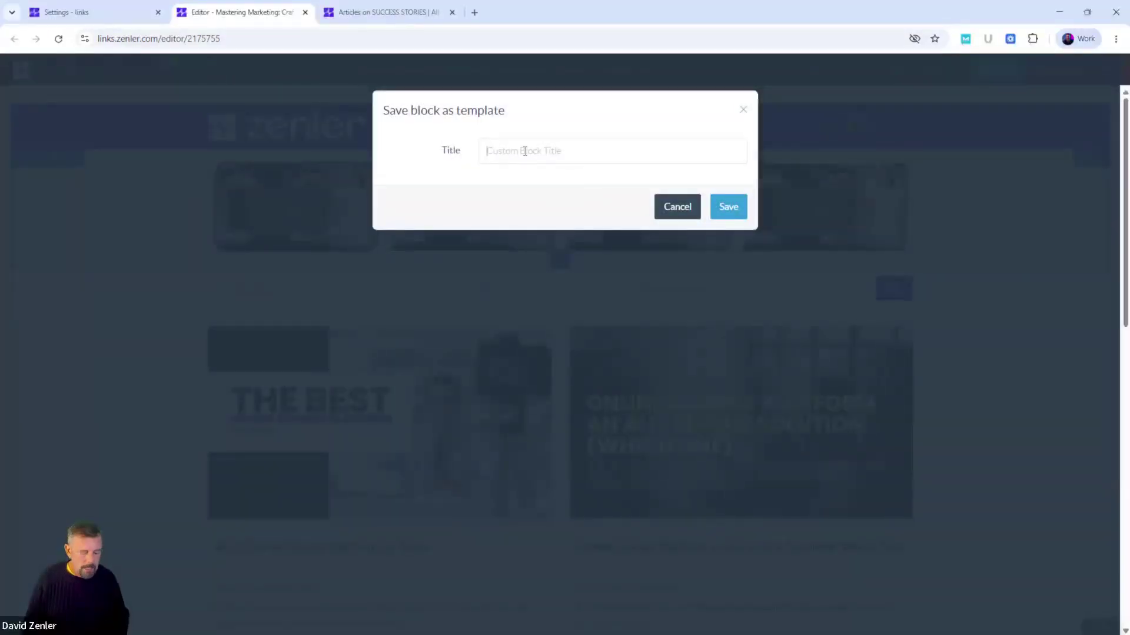
left_click(525, 151)
type("CTA for blog")
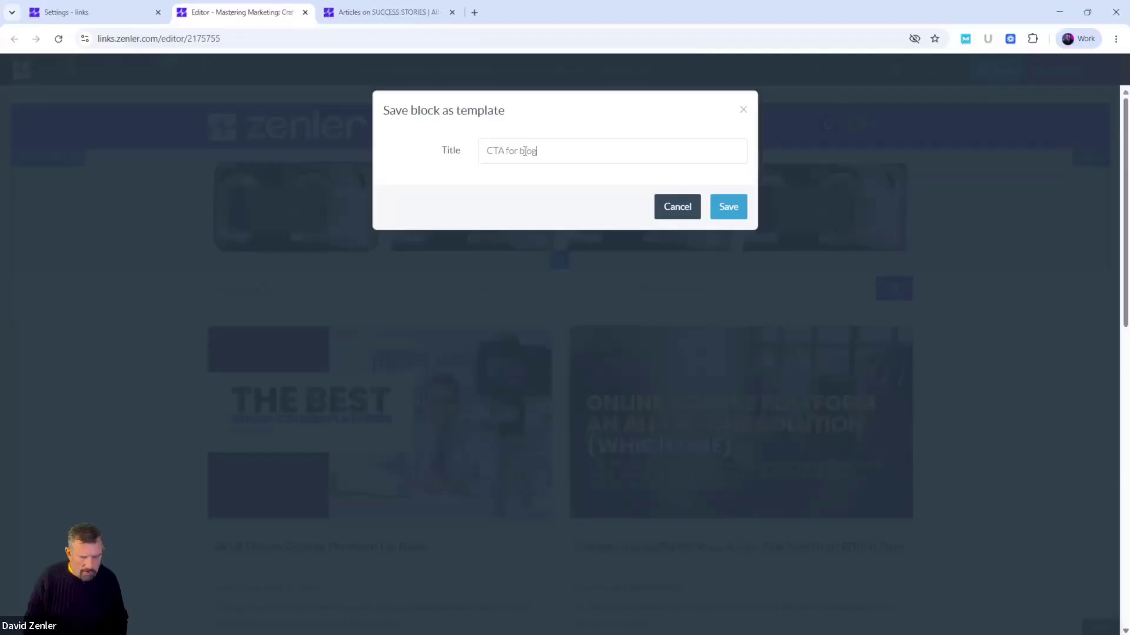
left_click(728, 207)
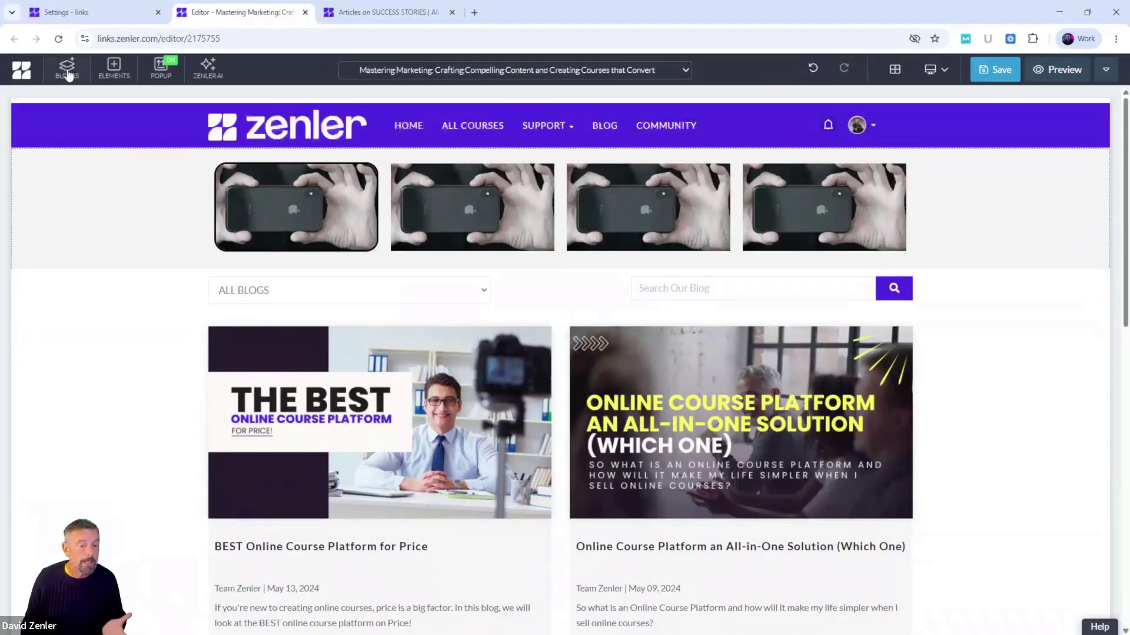
Reload the editor without saving the changes, and delete the four-image block from the blog page.
left_click(58, 38)
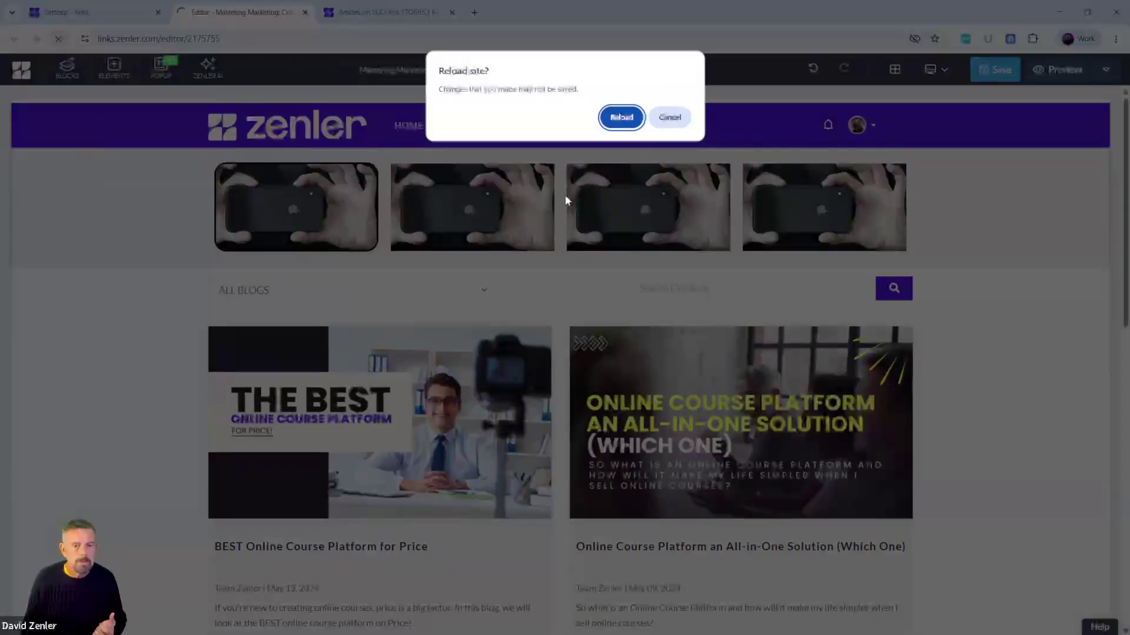
left_click(618, 117)
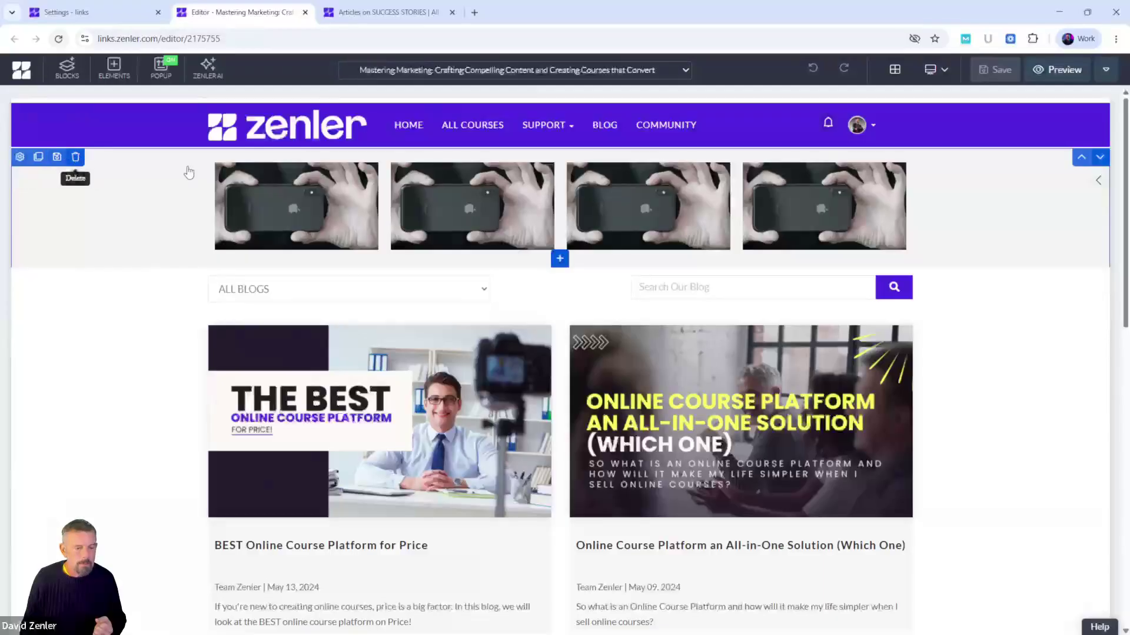
left_click(75, 157)
left_click(589, 196)
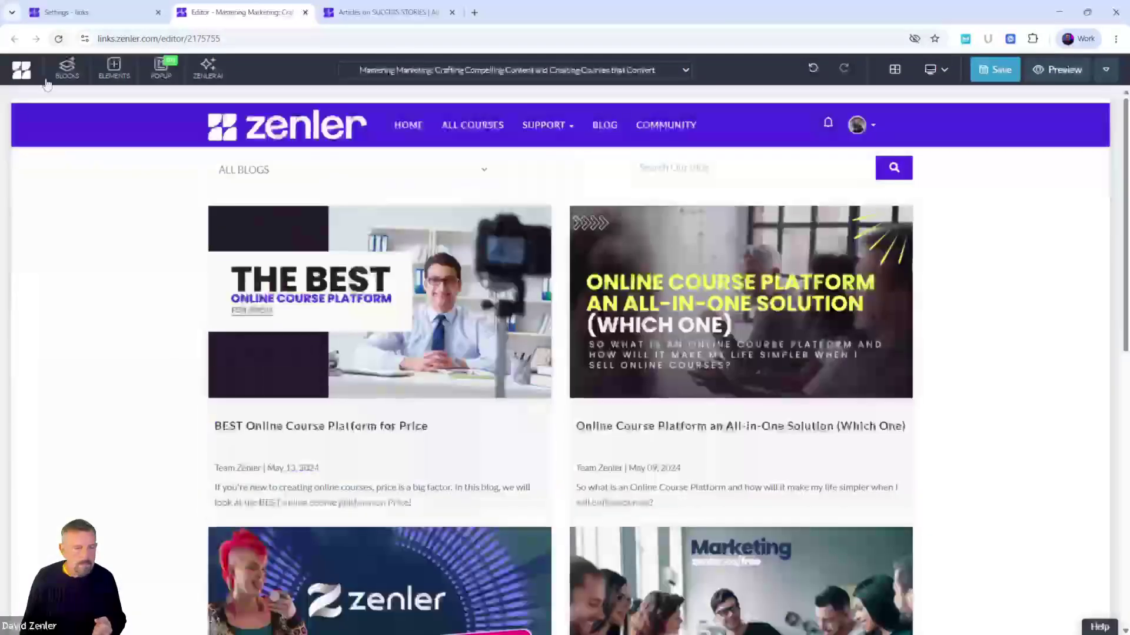
Insert the saved "CTA for blog" image block directly below the navigation header.
left_click(70, 70)
scroll(88, 328, "down", 5)
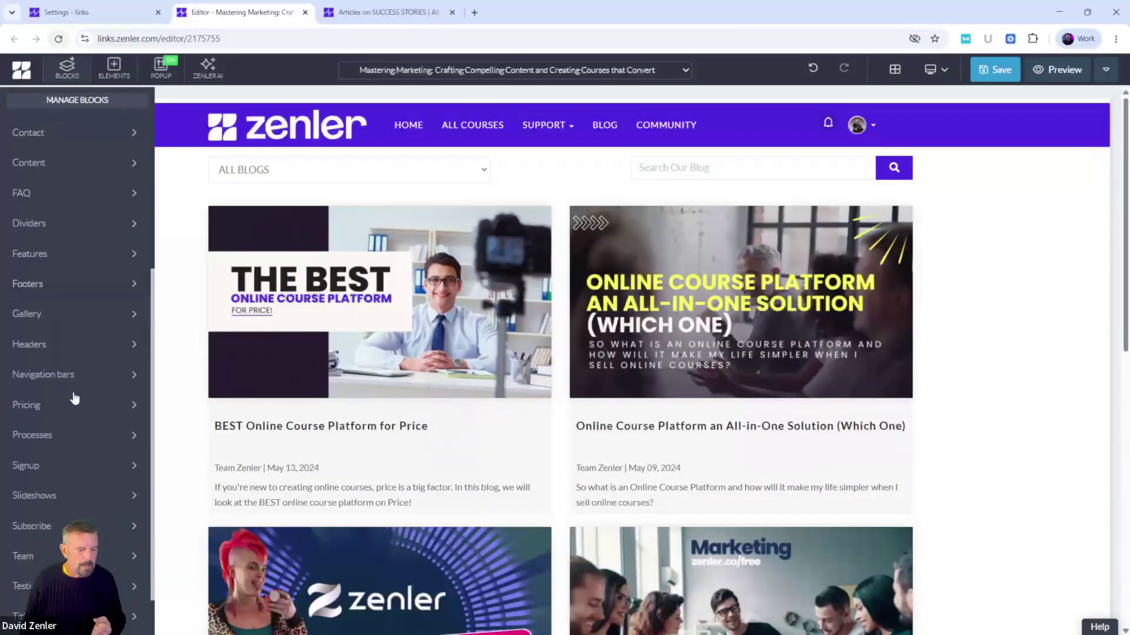
scroll(76, 377, "down", 20)
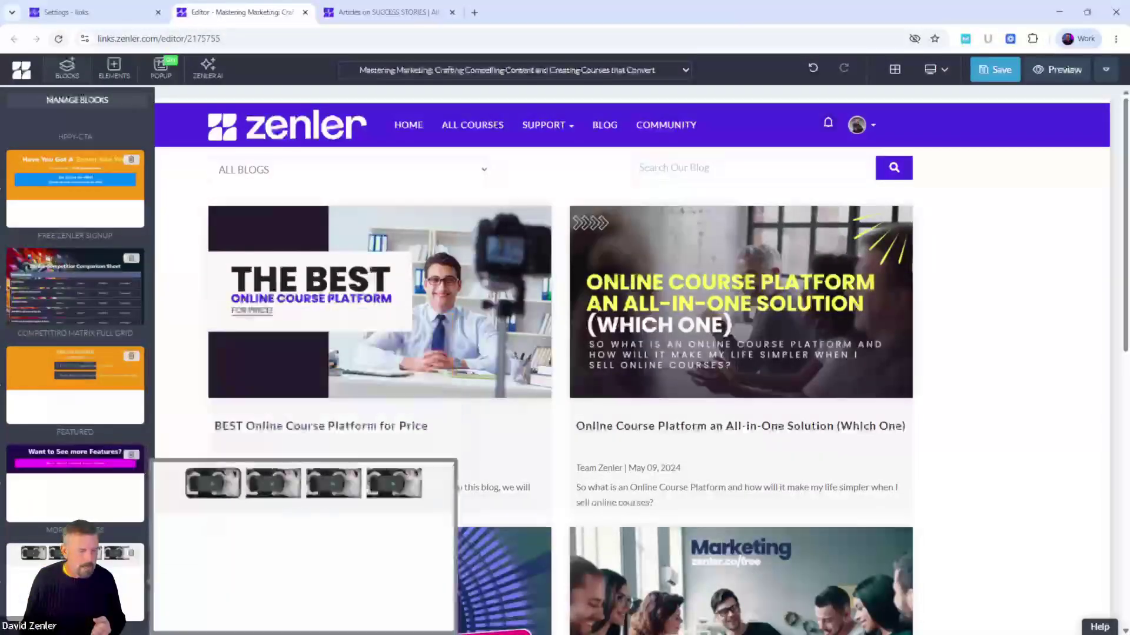
left_click_drag(77, 568, 330, 180)
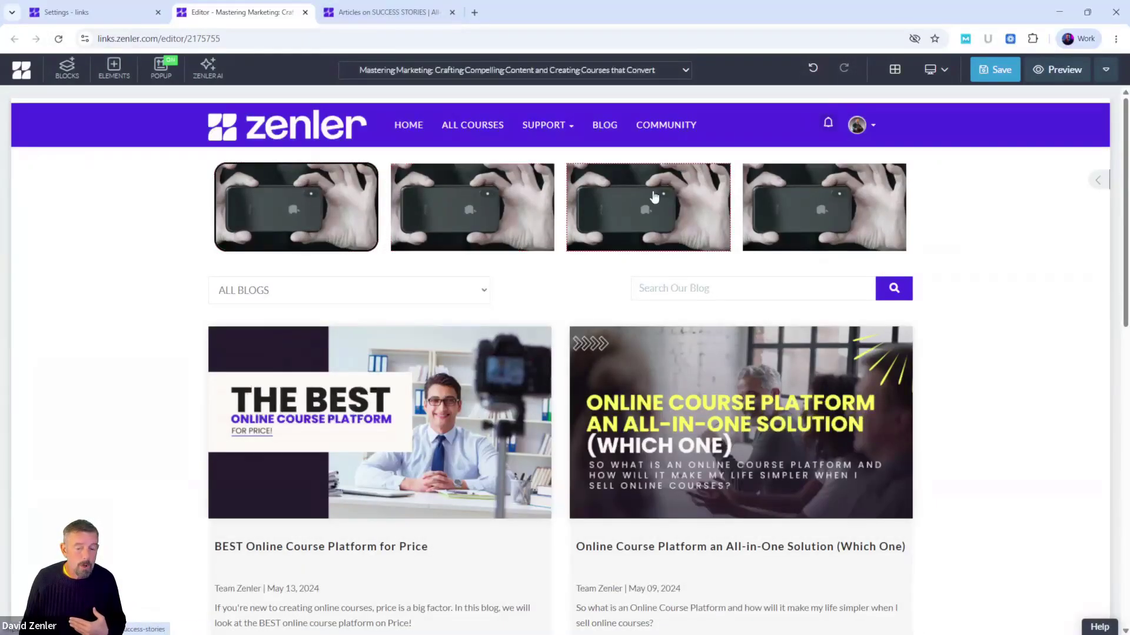
Go to the live main blog page without the category path, open the "$90K Months with Zenler" article and select its web address.
left_click(381, 10)
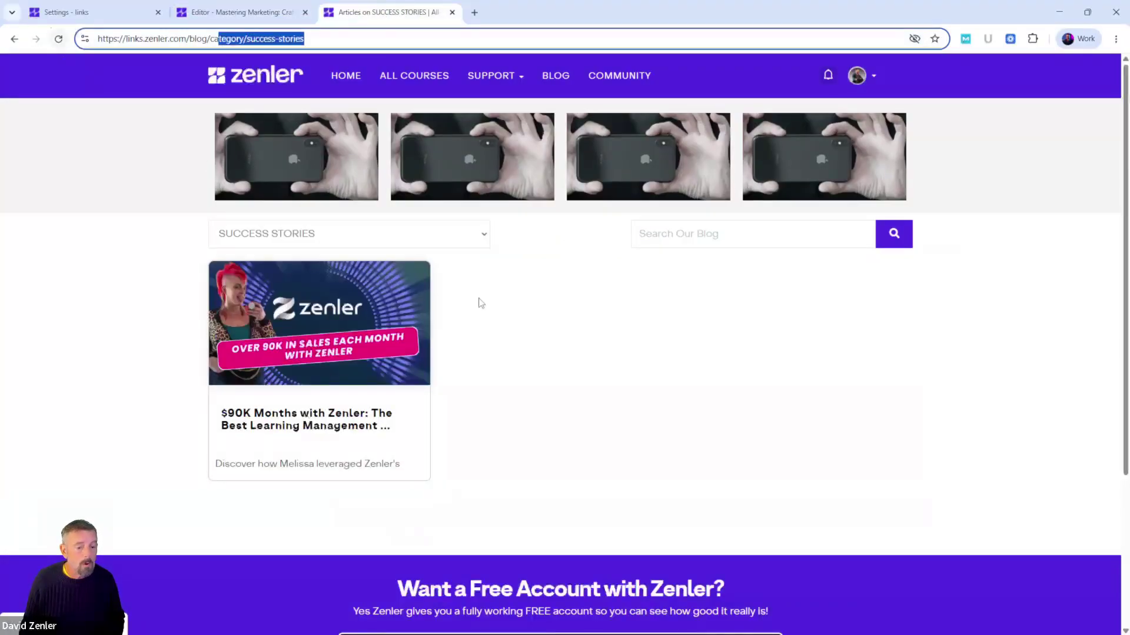
left_click(217, 37)
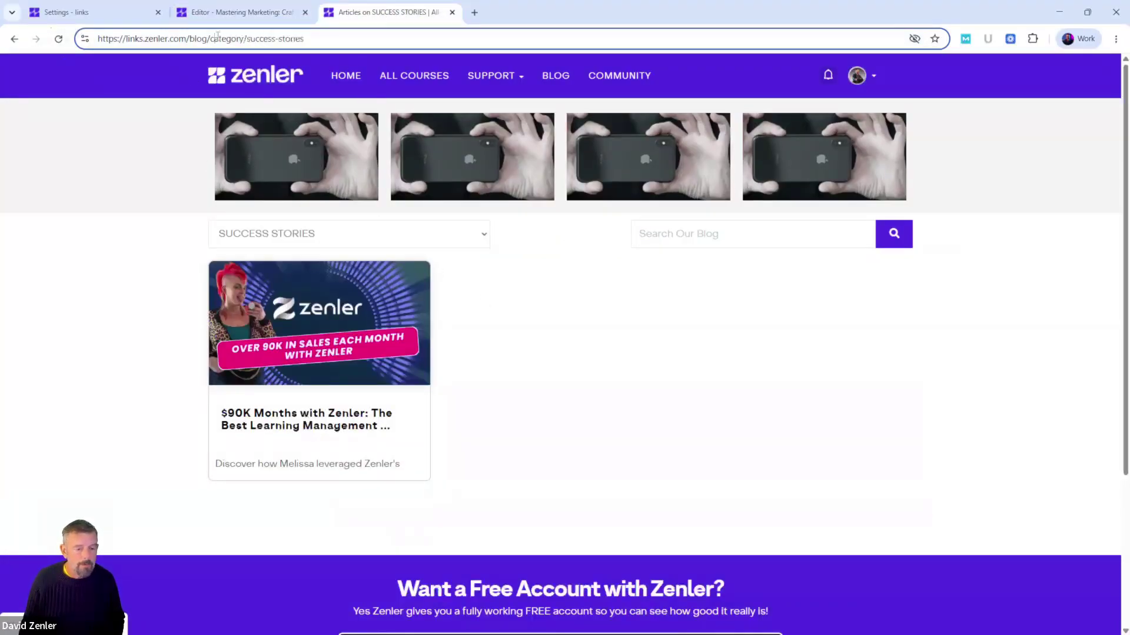
left_click_drag(210, 38, 431, 35)
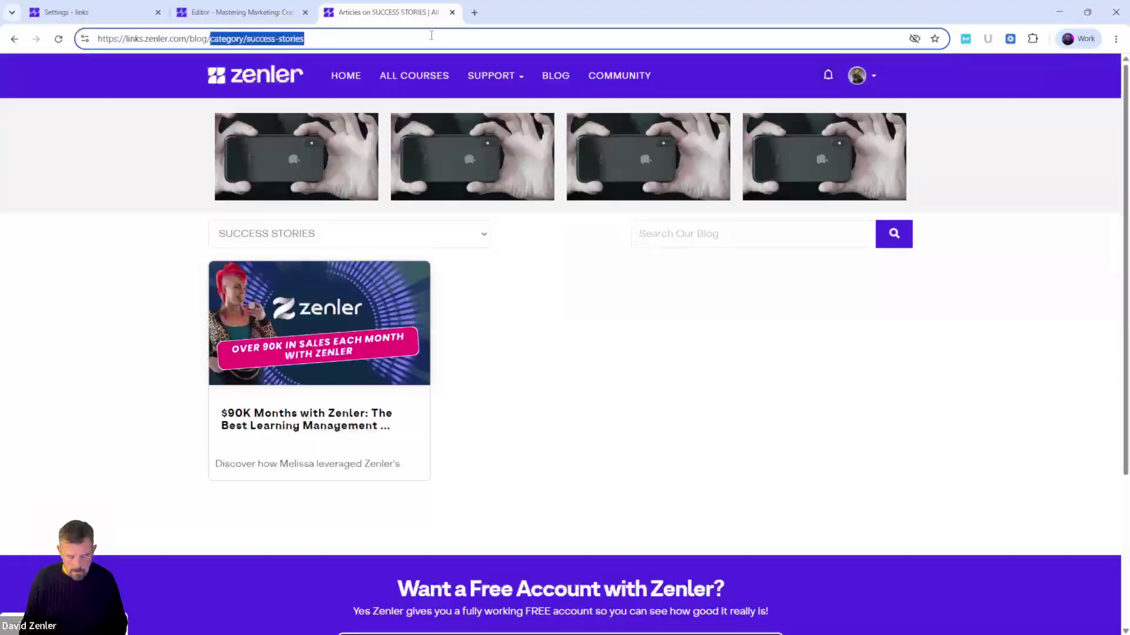
key("BackSpace")
key("Return")
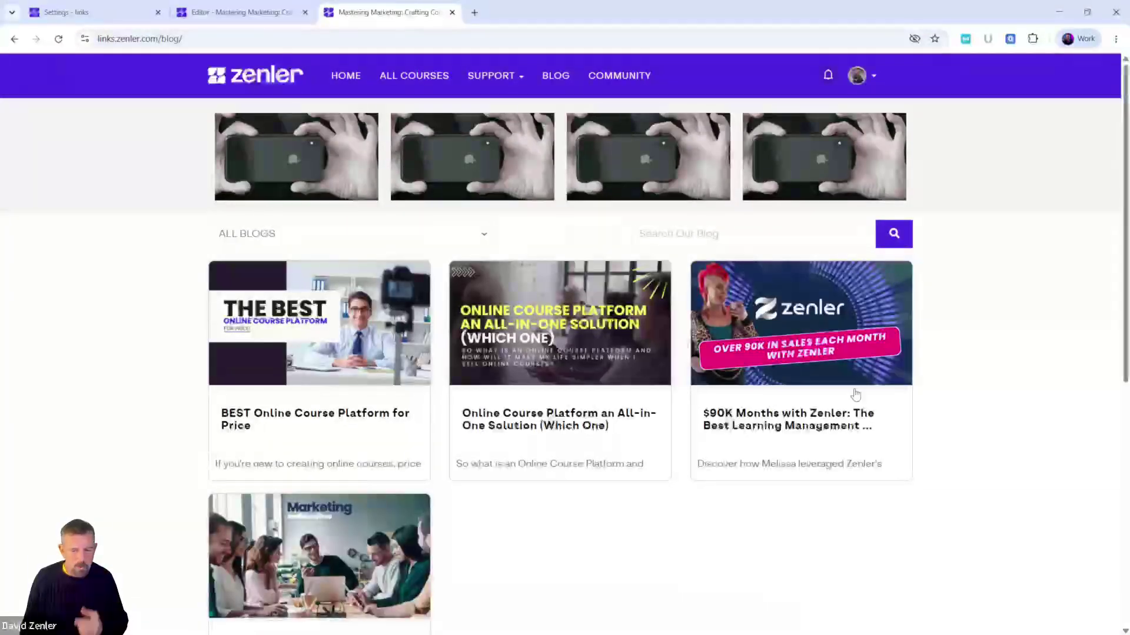
left_click(760, 422)
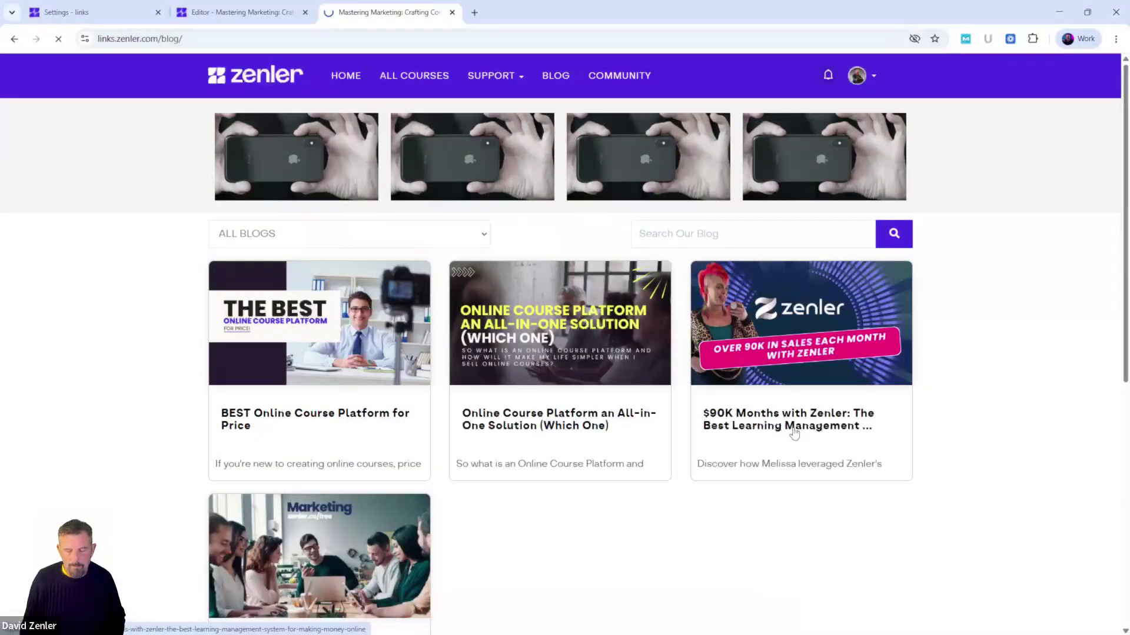
key("ctrl+l")
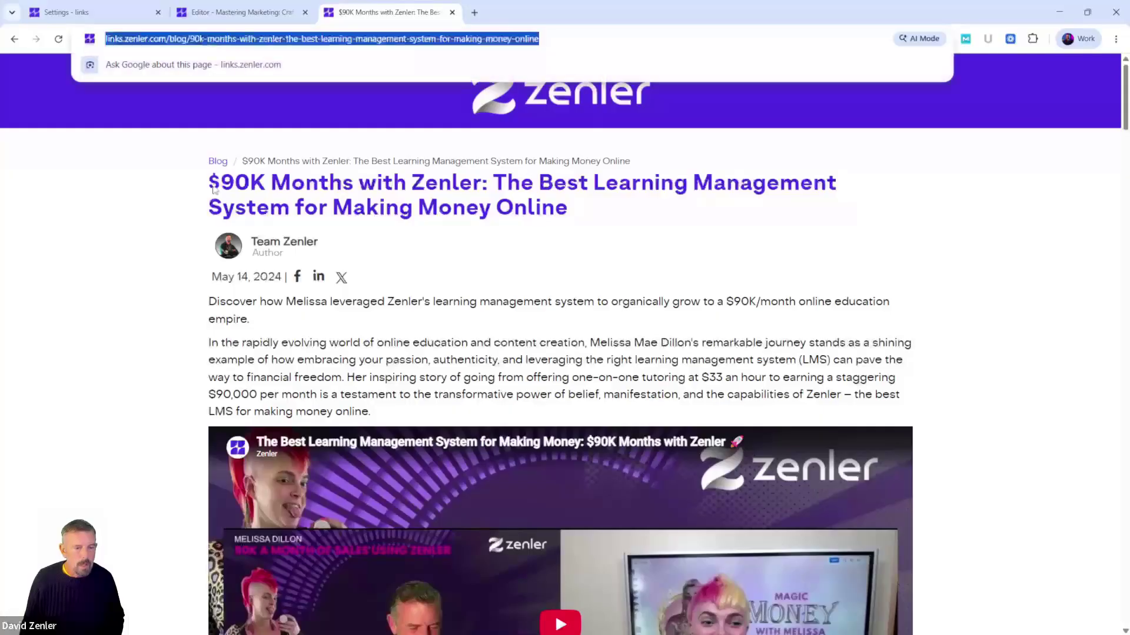
Return to the blog page editor and replace the fourth image in the row with the brown dog photo from the library.
left_click(242, 12)
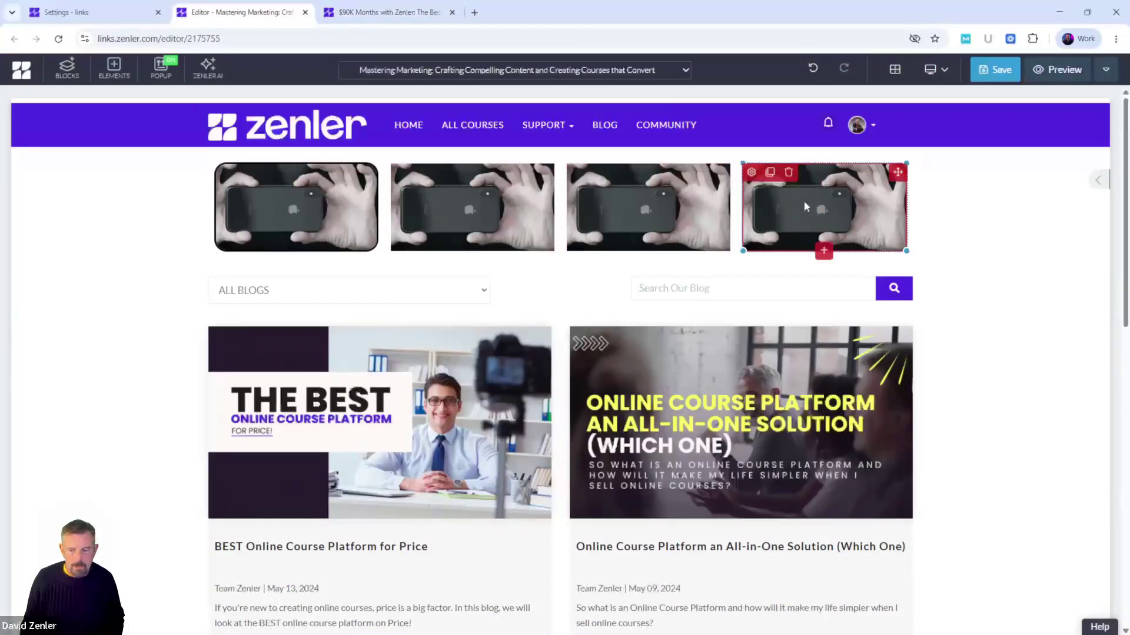
left_click(751, 172)
left_click(1027, 131)
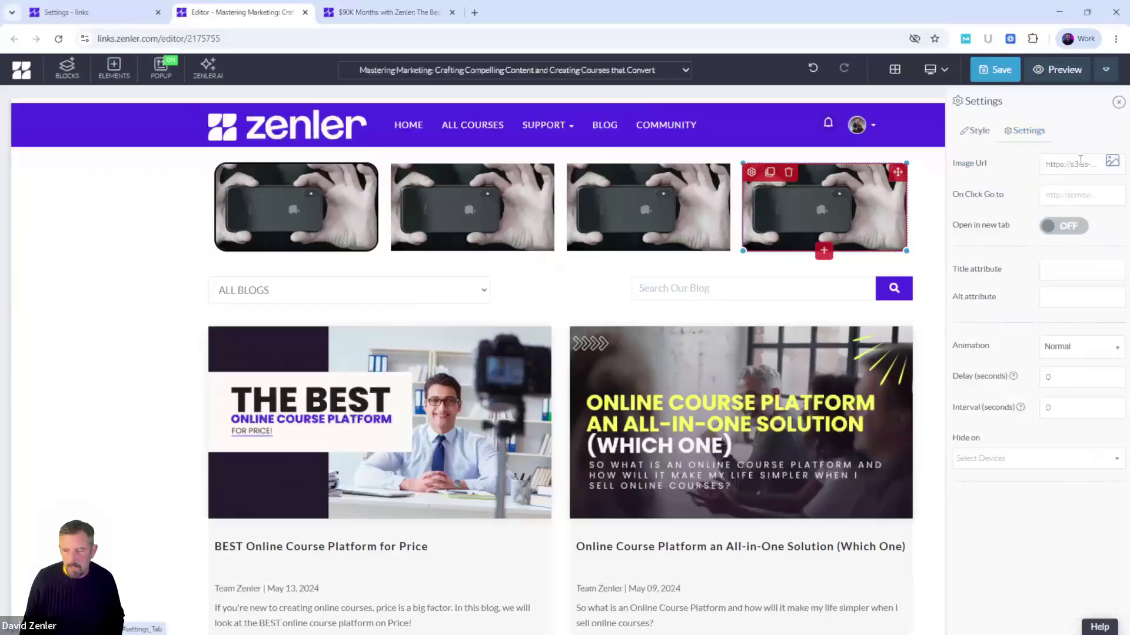
left_click(1109, 166)
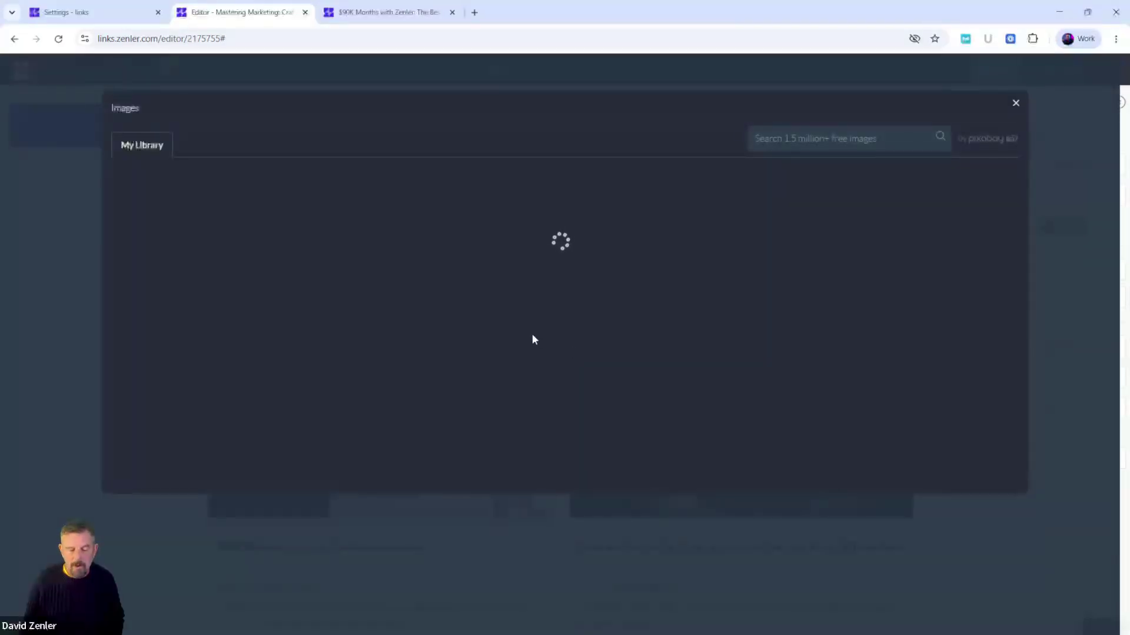
scroll(524, 336, "down", 5)
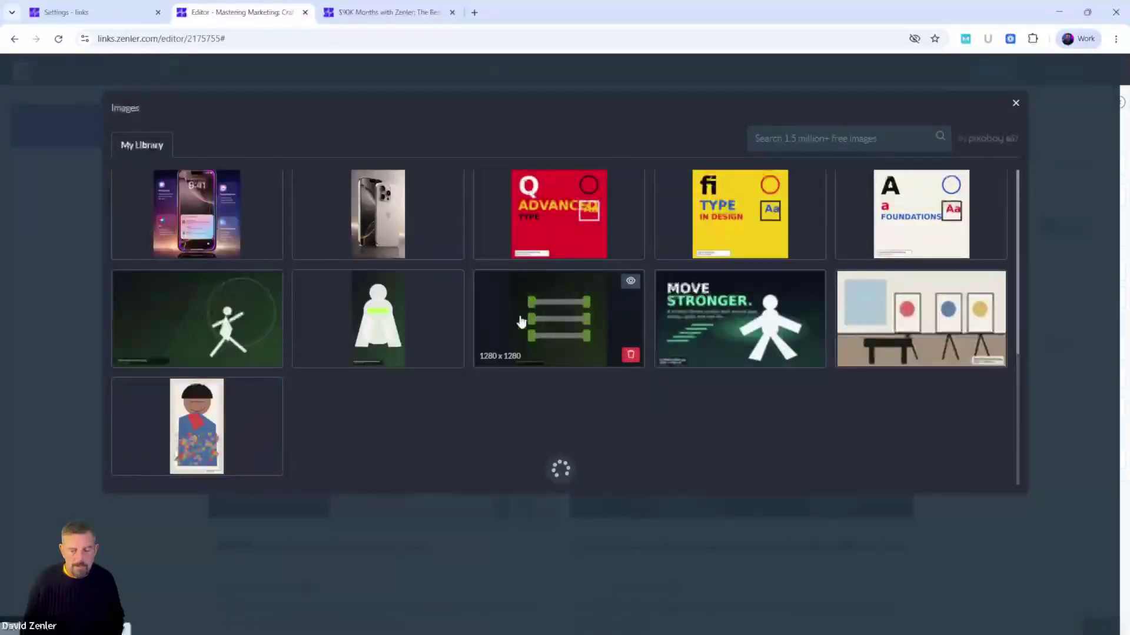
scroll(518, 312, "down", 3)
scroll(516, 300, "down", 10)
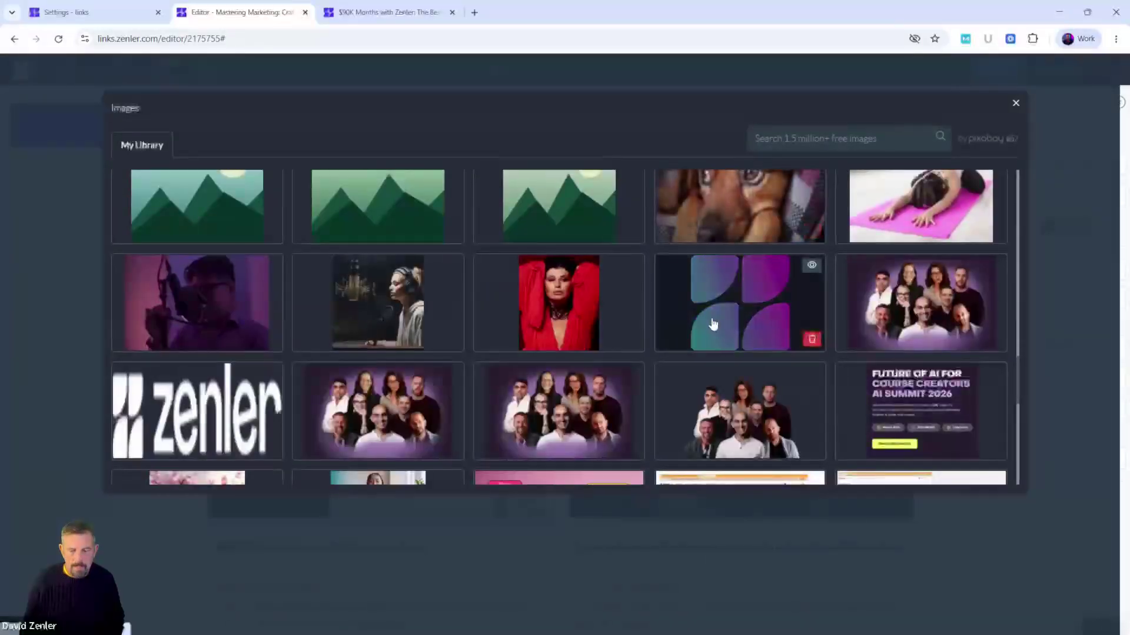
scroll(700, 277, "up", 2)
left_click(709, 293)
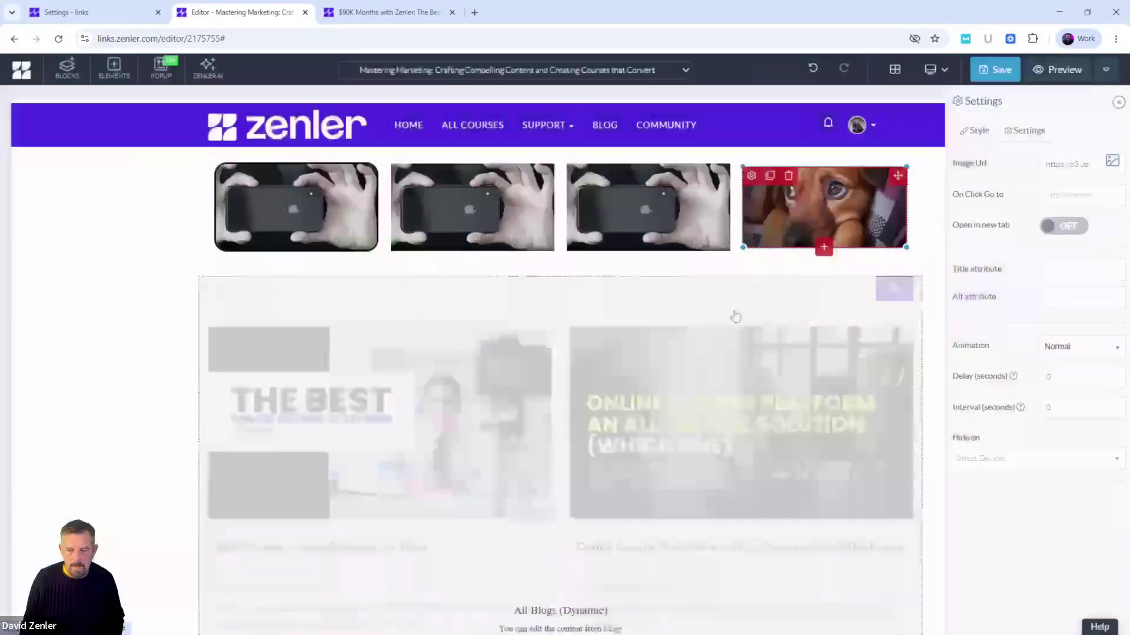
Link the dog image to the copied "$90K Months with Zenler" article address and save the page.
left_click(1046, 197)
key("ctrl+v")
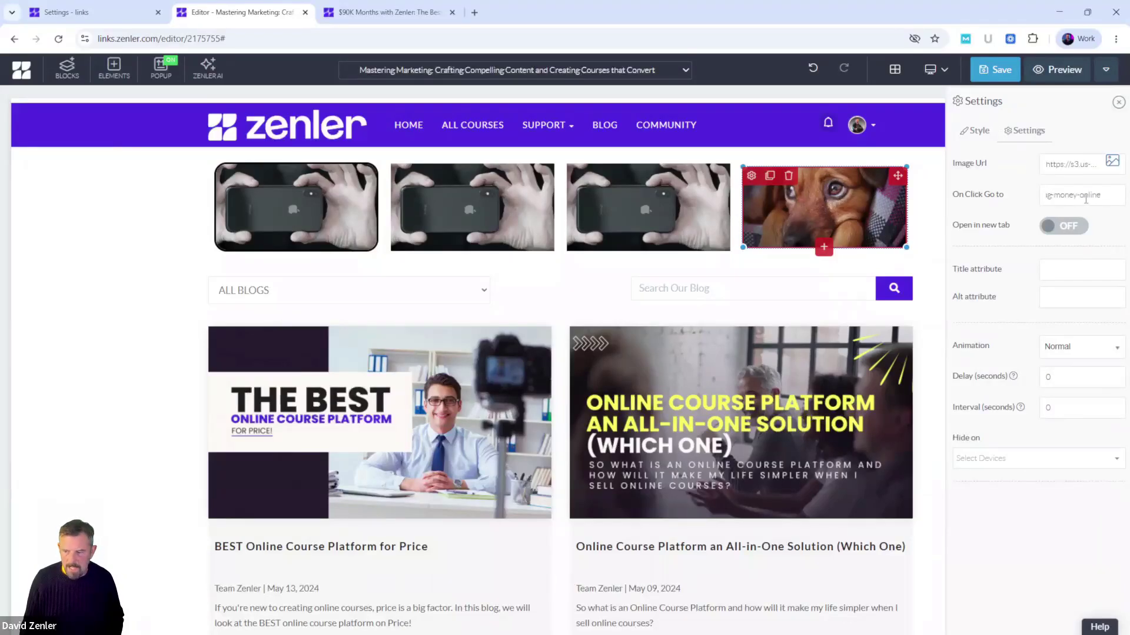
mouse_move(1085, 199)
left_mouse_down()
mouse_move(1056, 198)
mouse_move(1102, 199)
left_mouse_up()
left_click(993, 79)
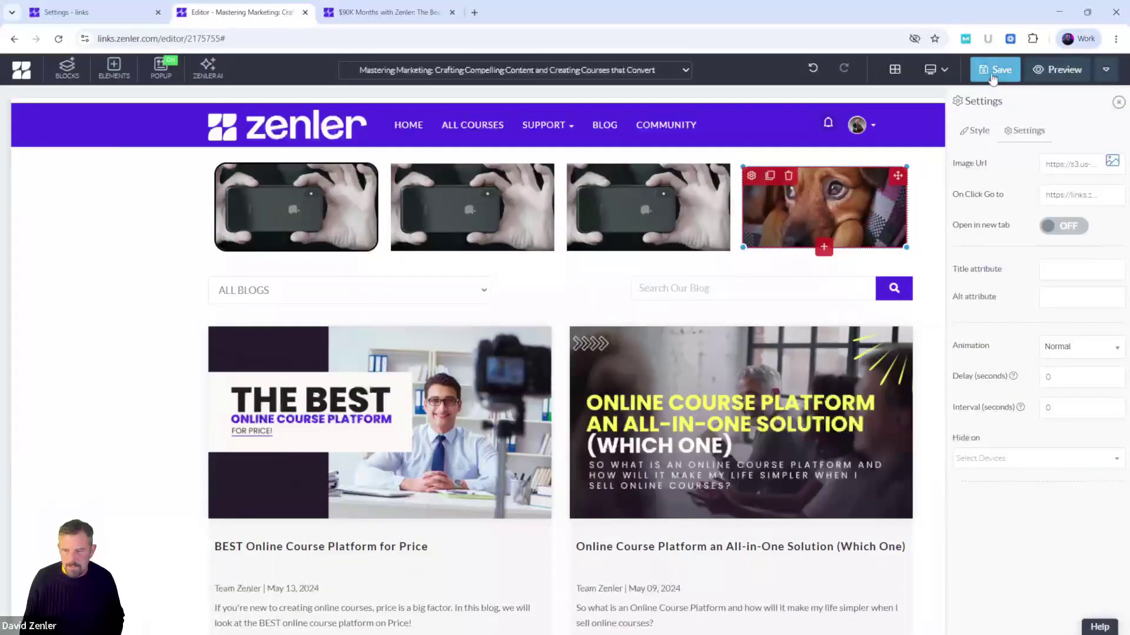
On the live blog page, test the dog image's article link, return to the blog and follow the first image's link.
left_click(386, 12)
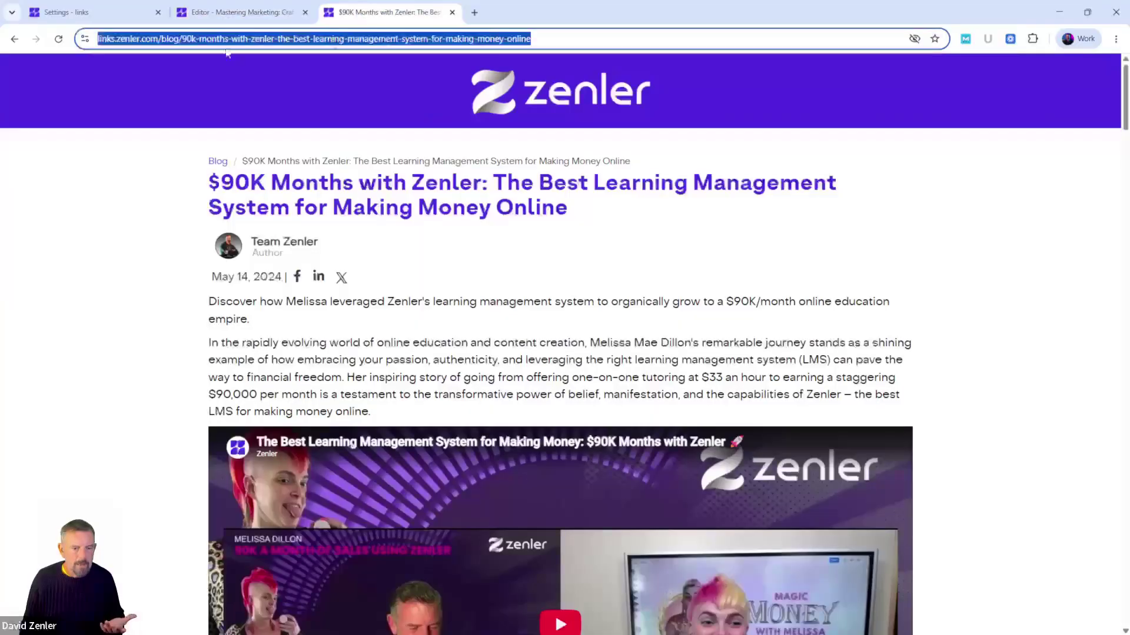
left_click(218, 161)
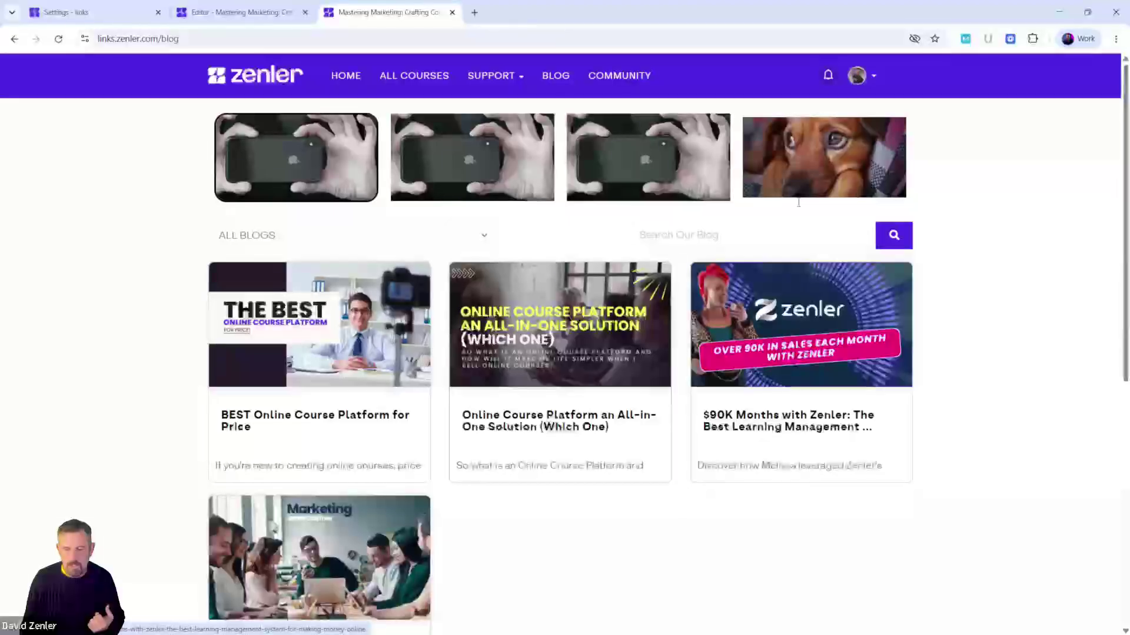
left_click(806, 158)
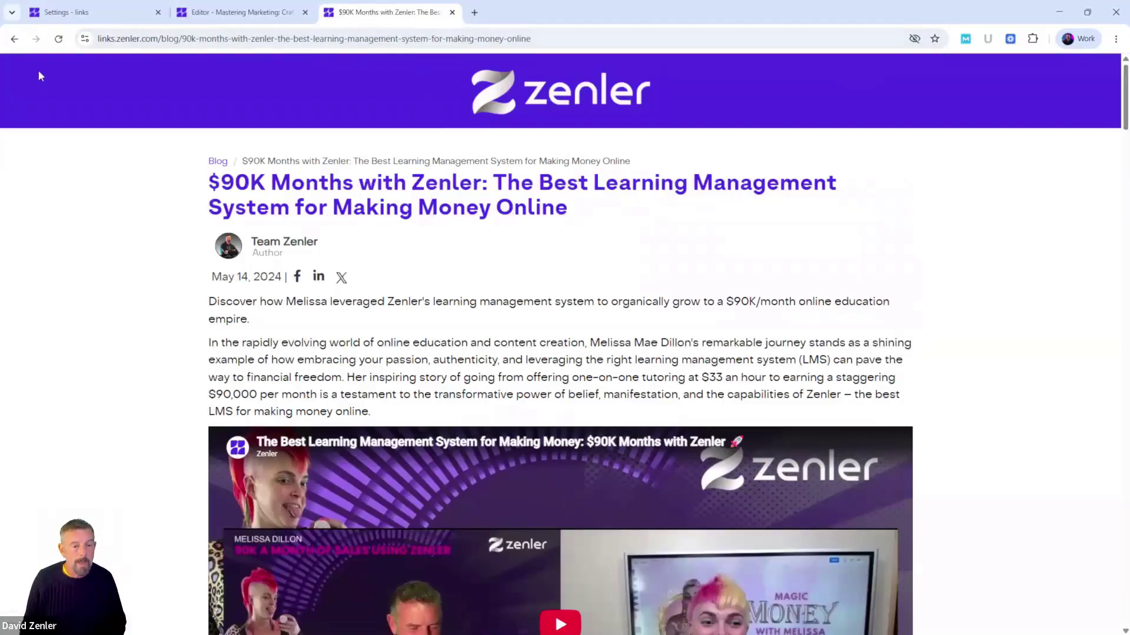
left_click(14, 38)
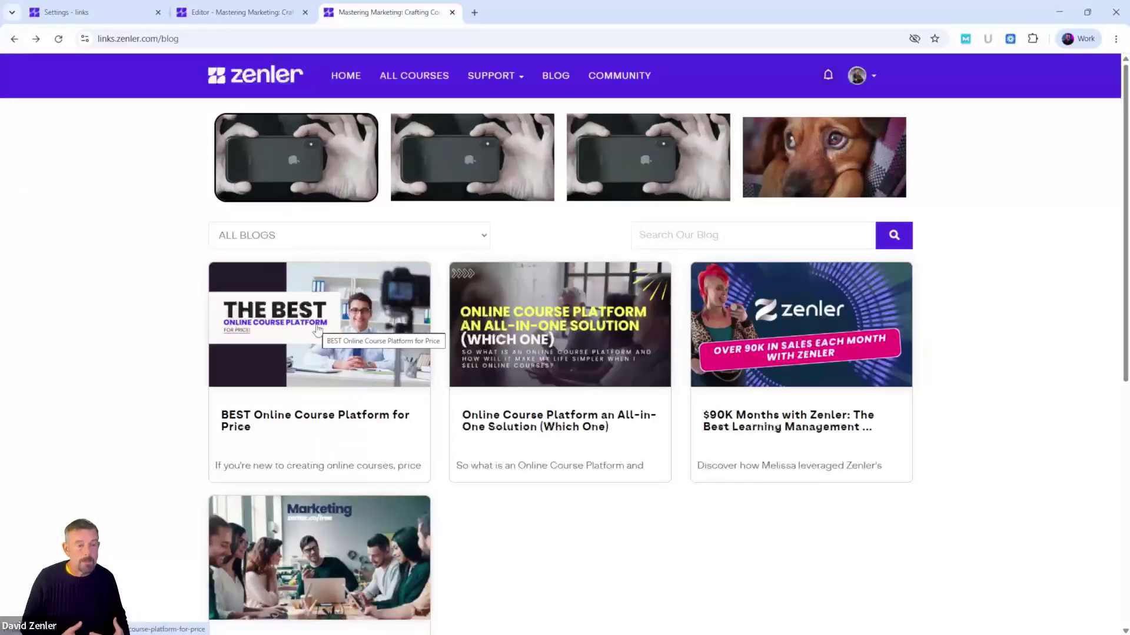
left_click(303, 152)
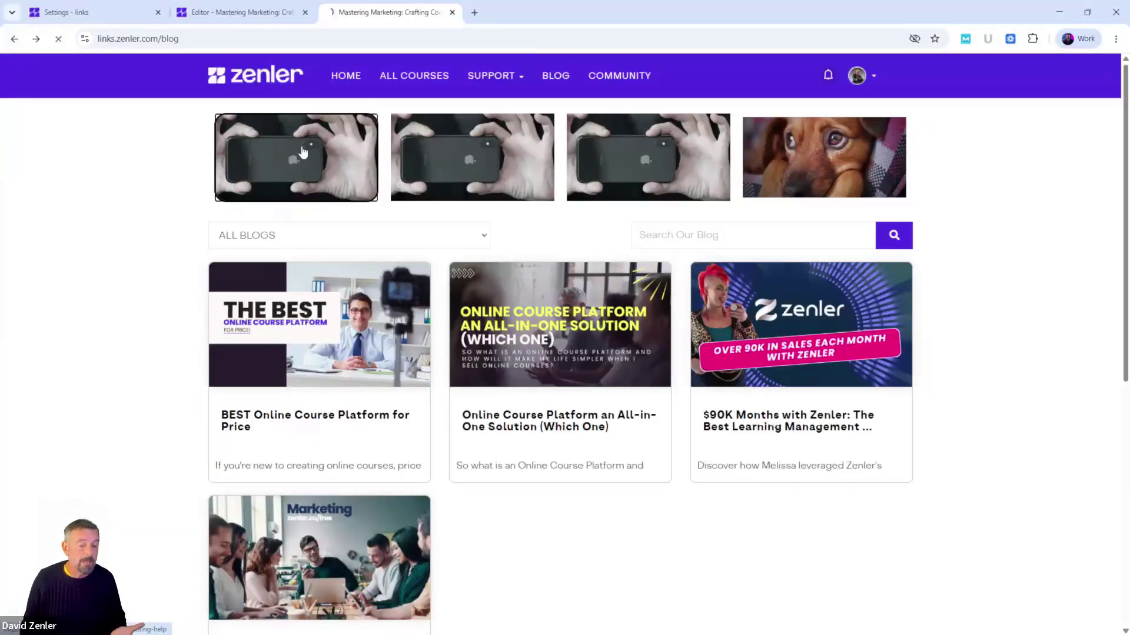
Back in the blog page editor, add a regular paragraph text element below the first image.
left_click(248, 14)
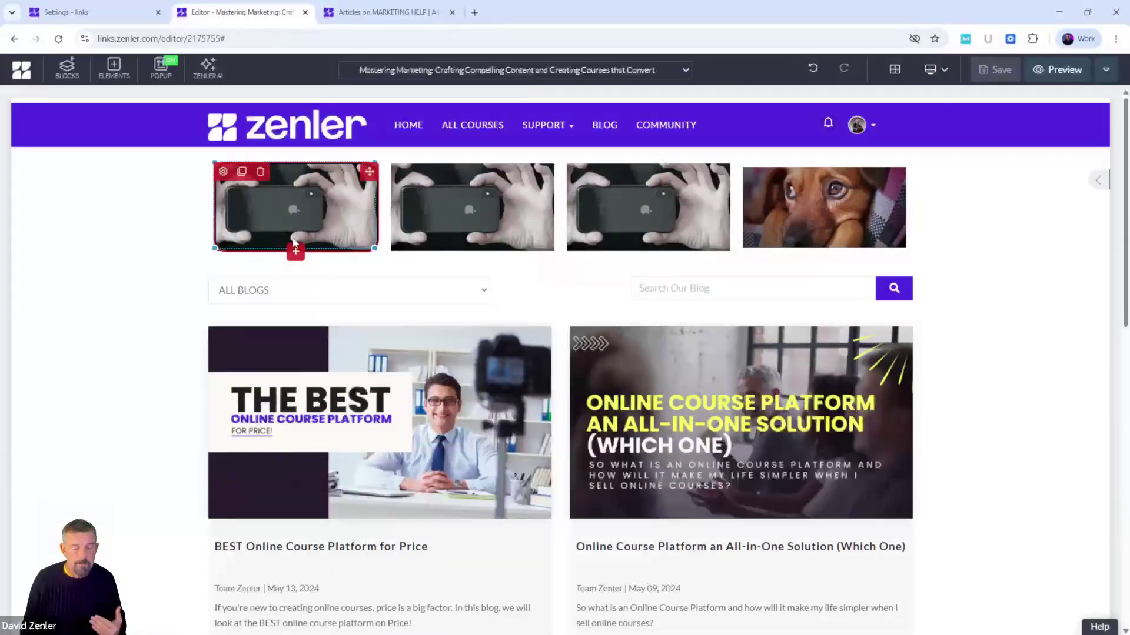
left_click(295, 251)
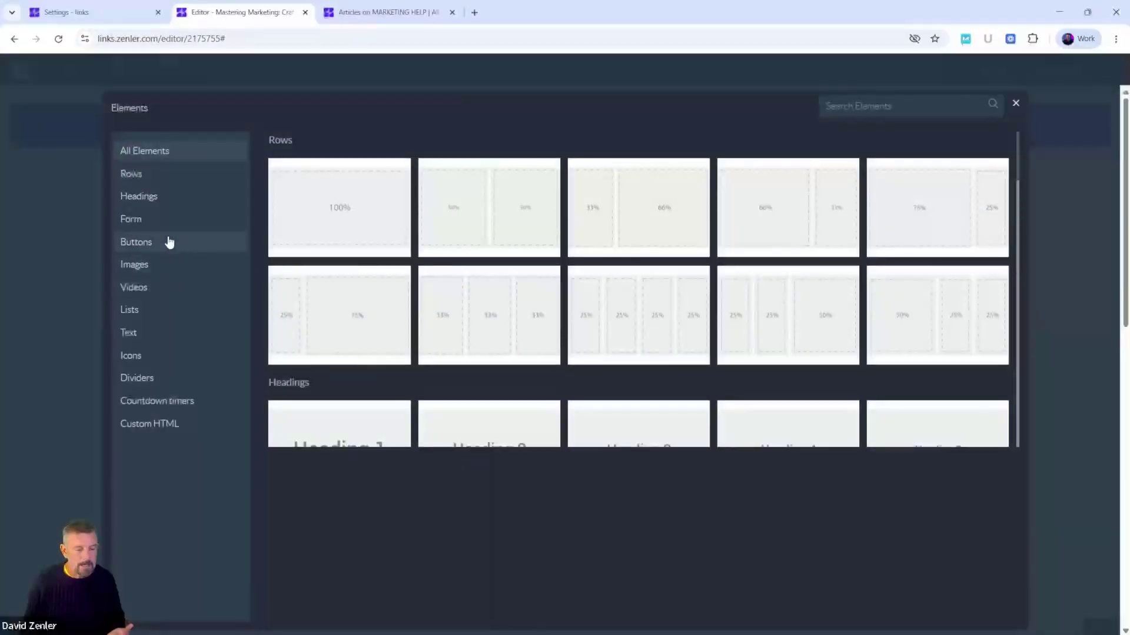
left_click(156, 334)
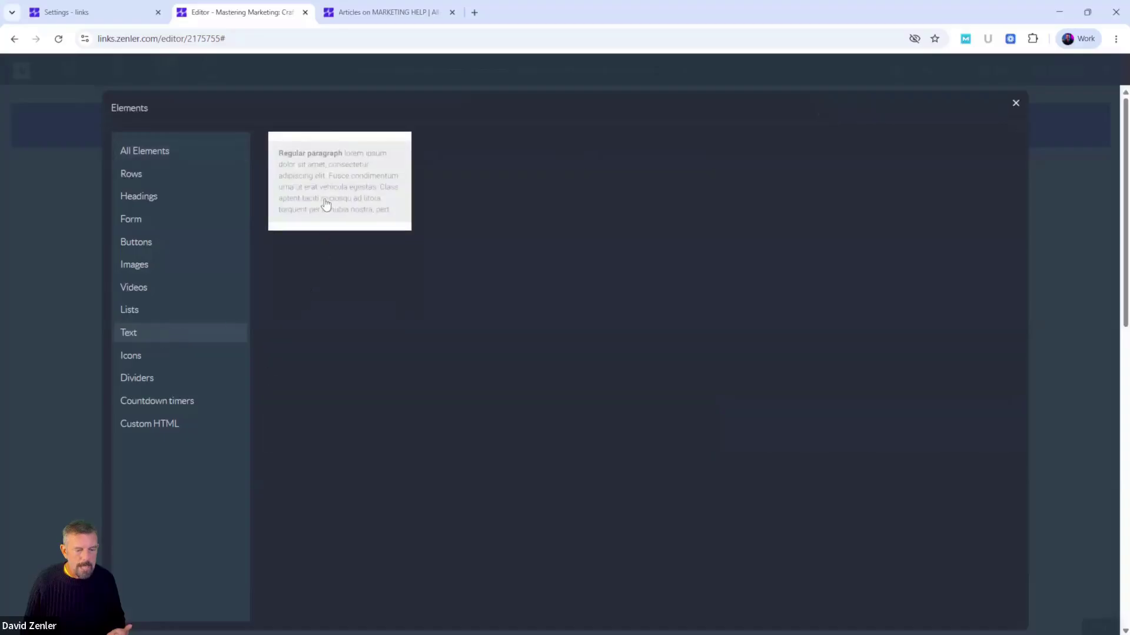
left_click(326, 204)
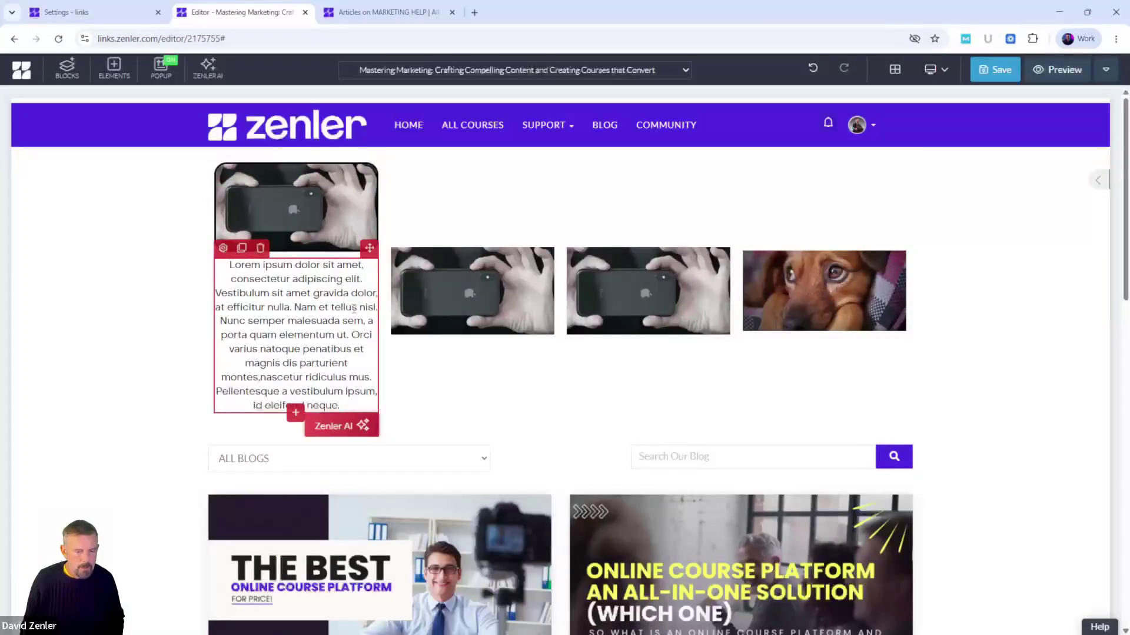
Link the words "Nam et tellu" in the paragraph to the copied $90K Months article address and save the page.
left_click_drag(353, 308, 307, 304)
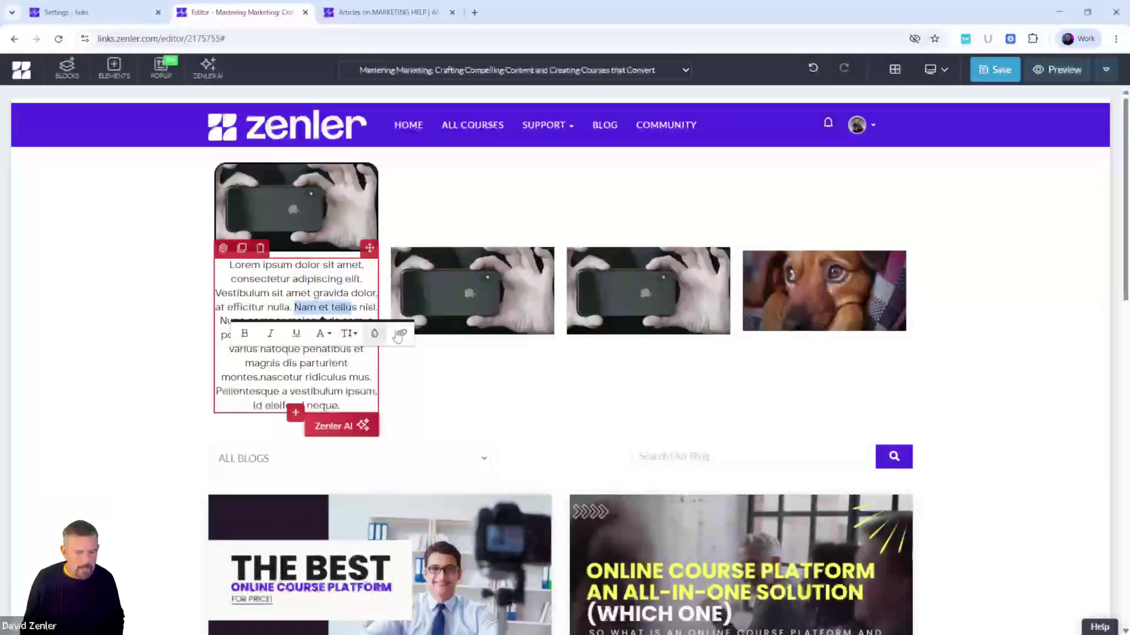
left_click(402, 336)
left_click(285, 377)
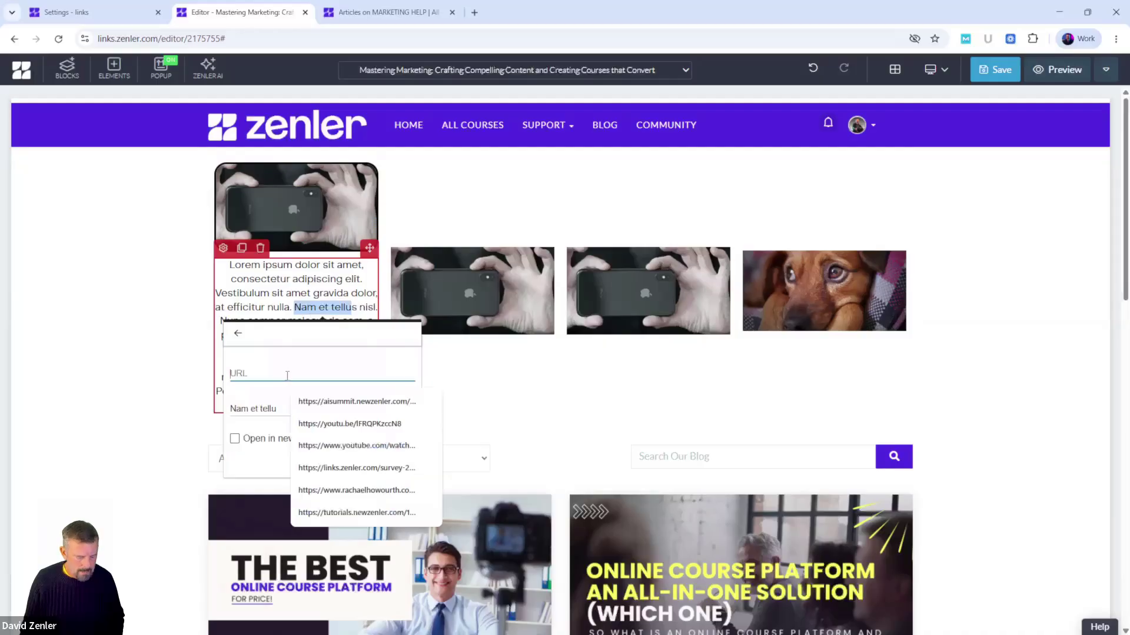
key("ctrl+v")
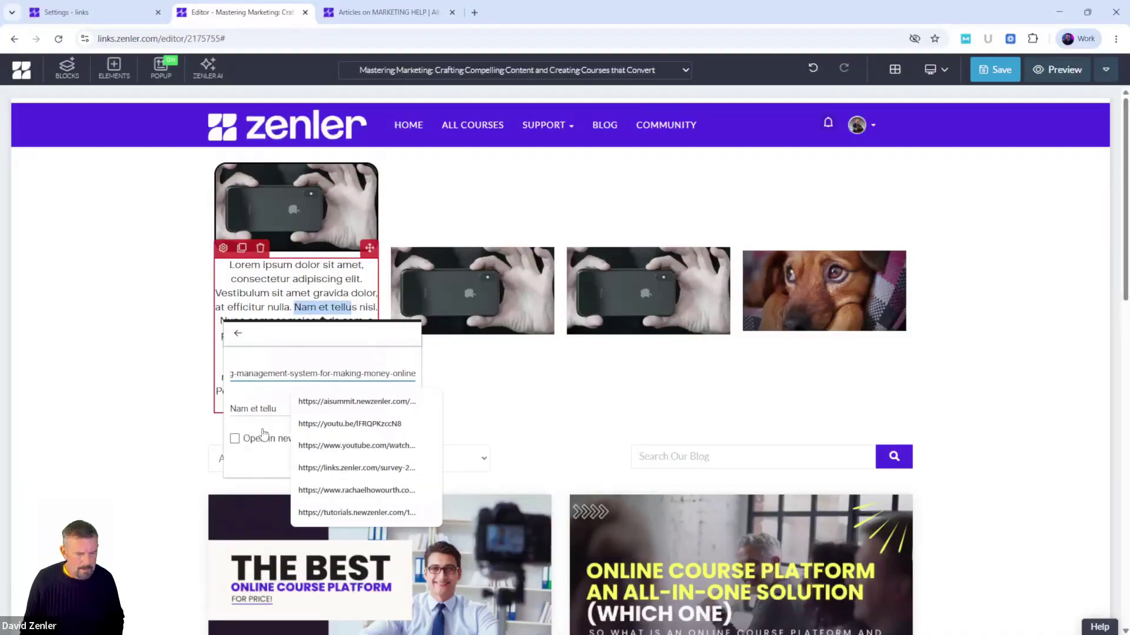
left_click(395, 459)
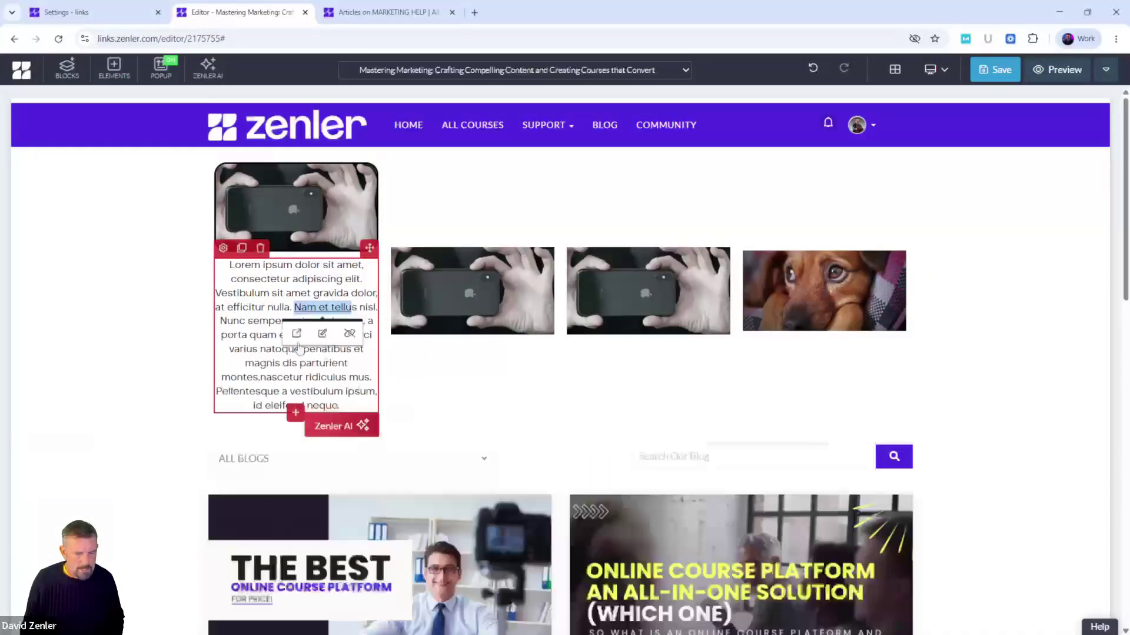
left_click(296, 311)
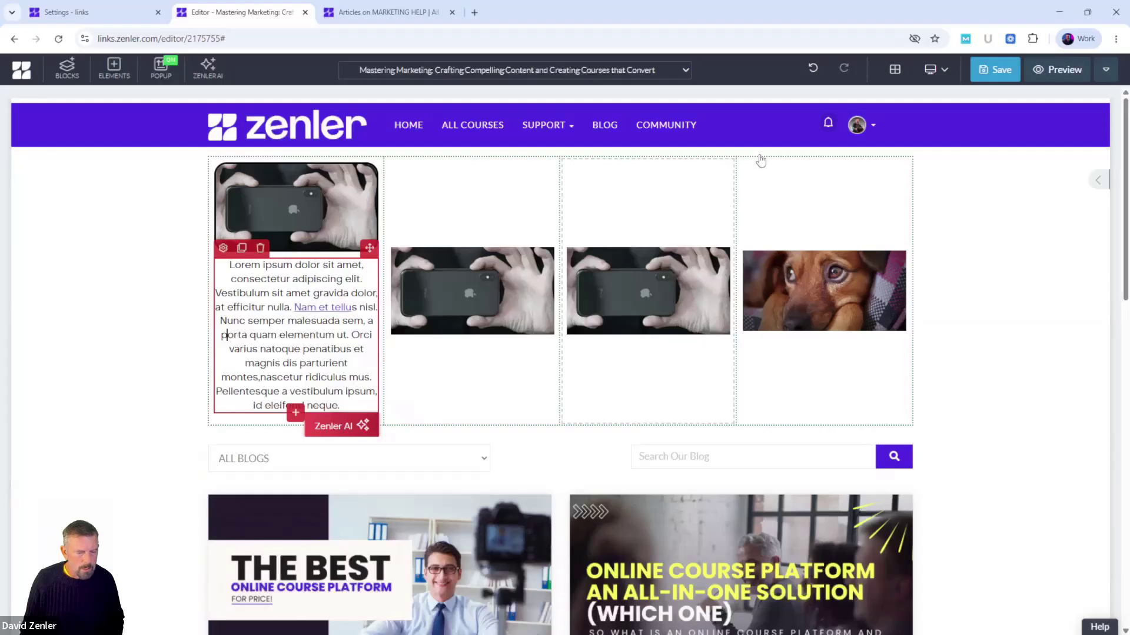
left_click(994, 70)
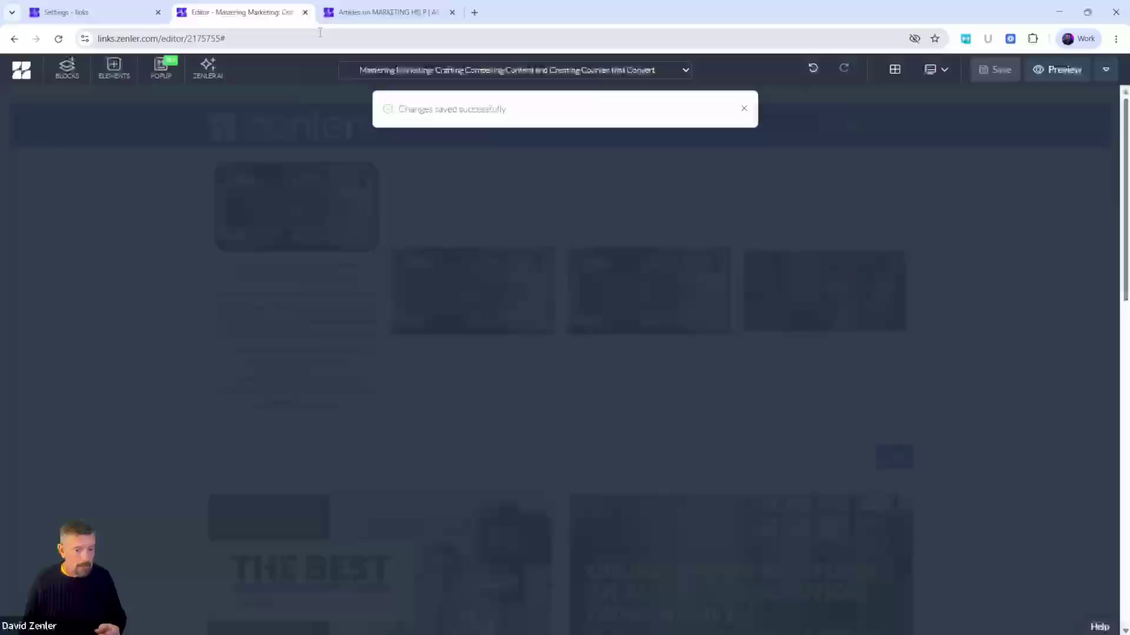
Reload the live Marketing Help category page, test the paragraph's text link and return to the category page.
left_click(341, 15)
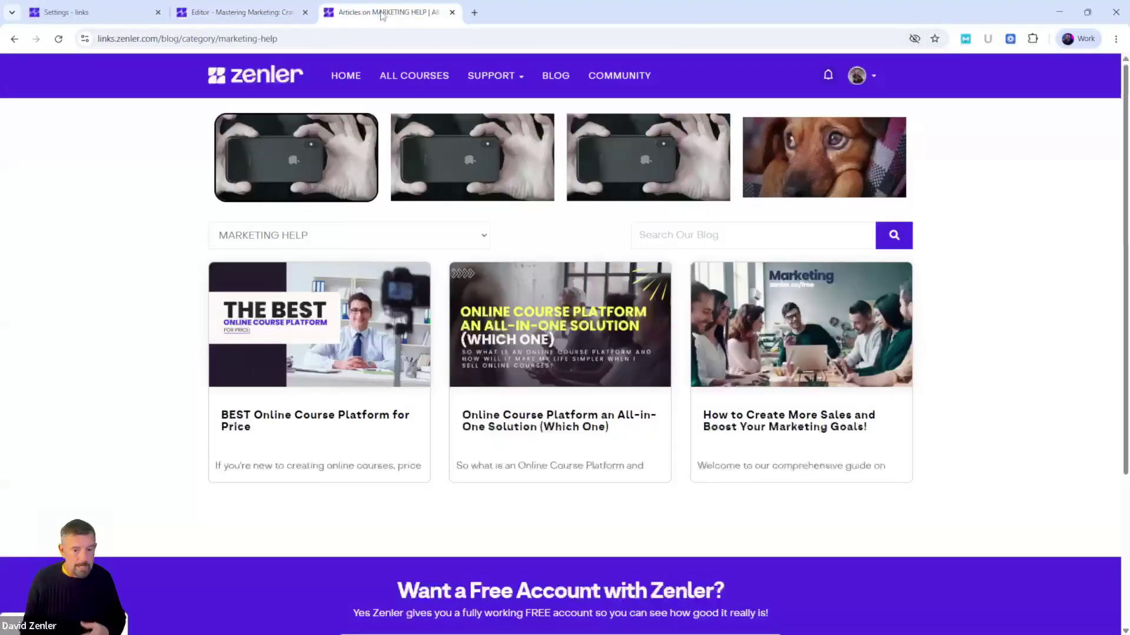
left_click(58, 39)
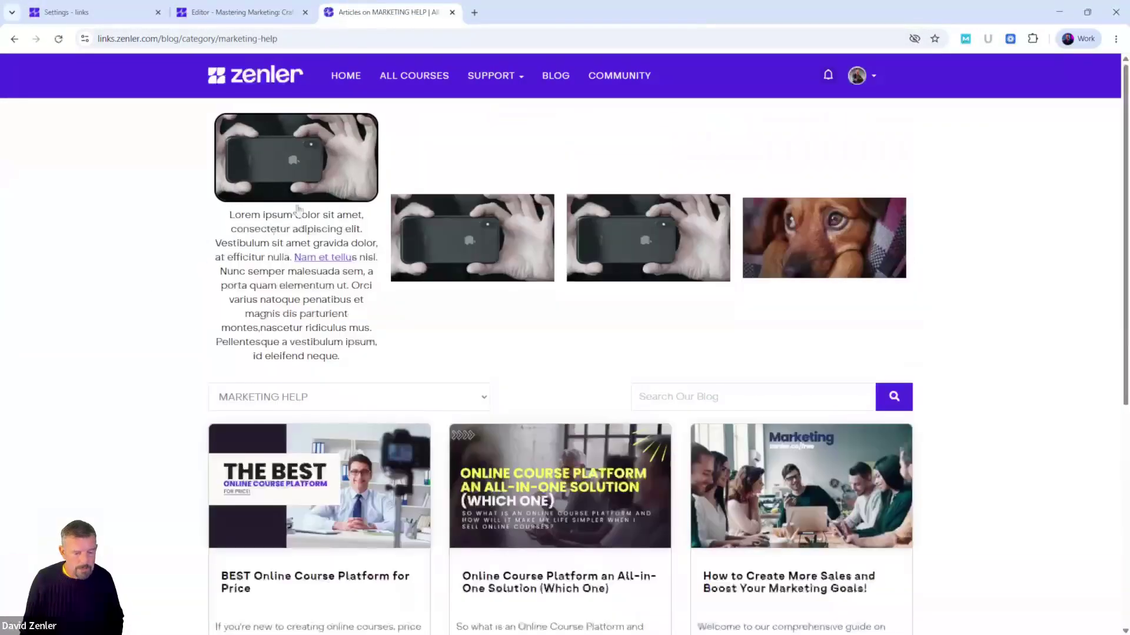
left_click(321, 258)
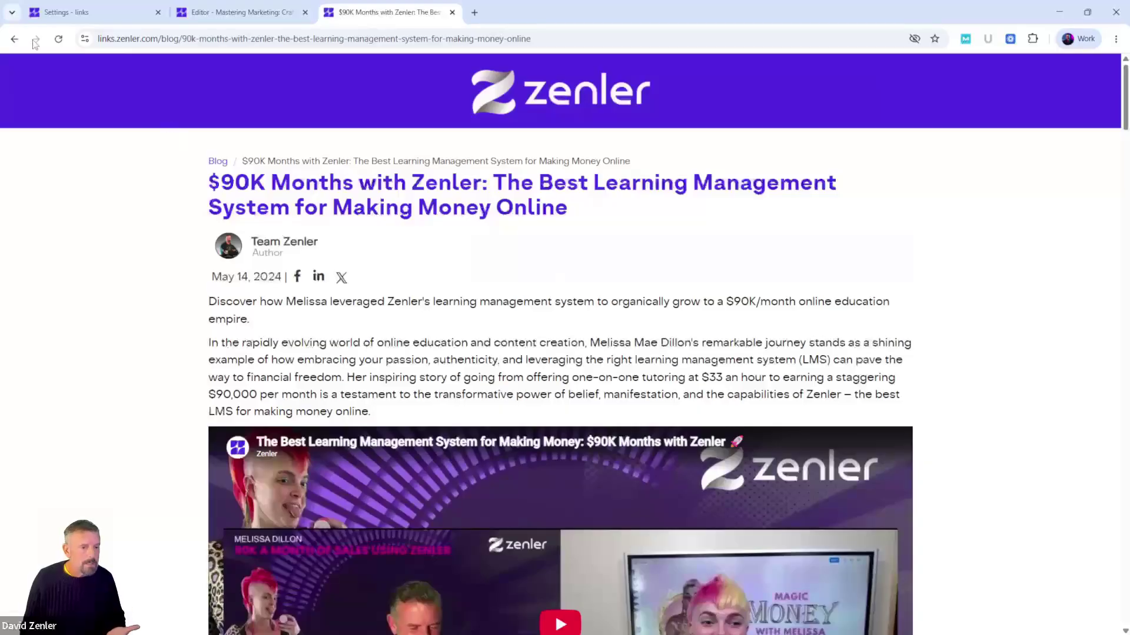
left_click(13, 40)
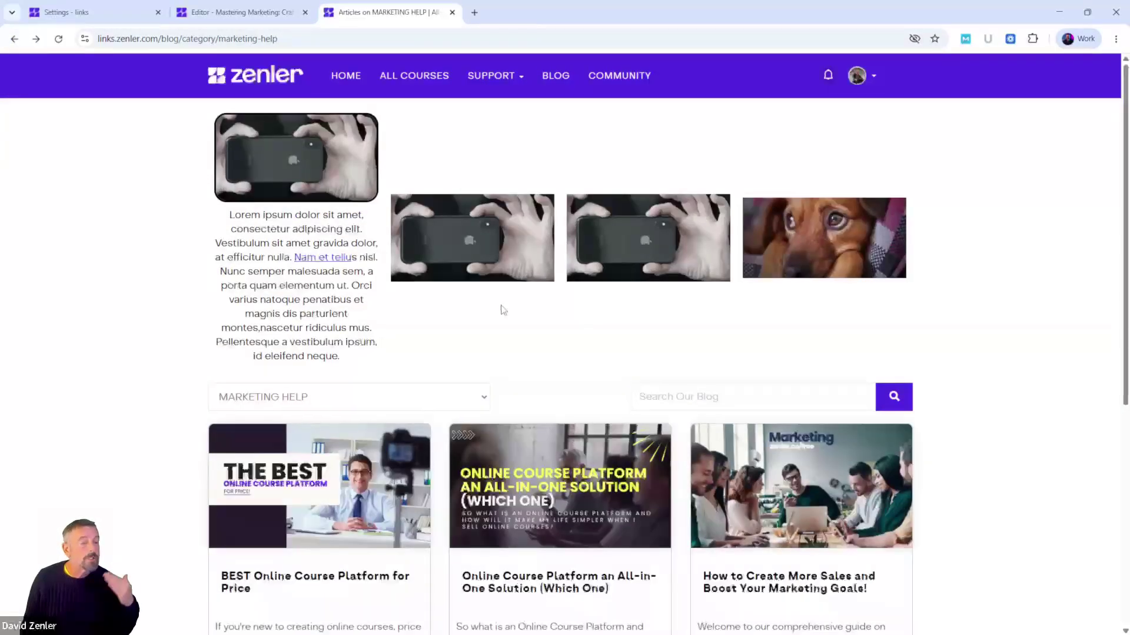
Delete the paragraph below the first image in the blog page editor.
left_click(271, 13)
left_click(253, 315)
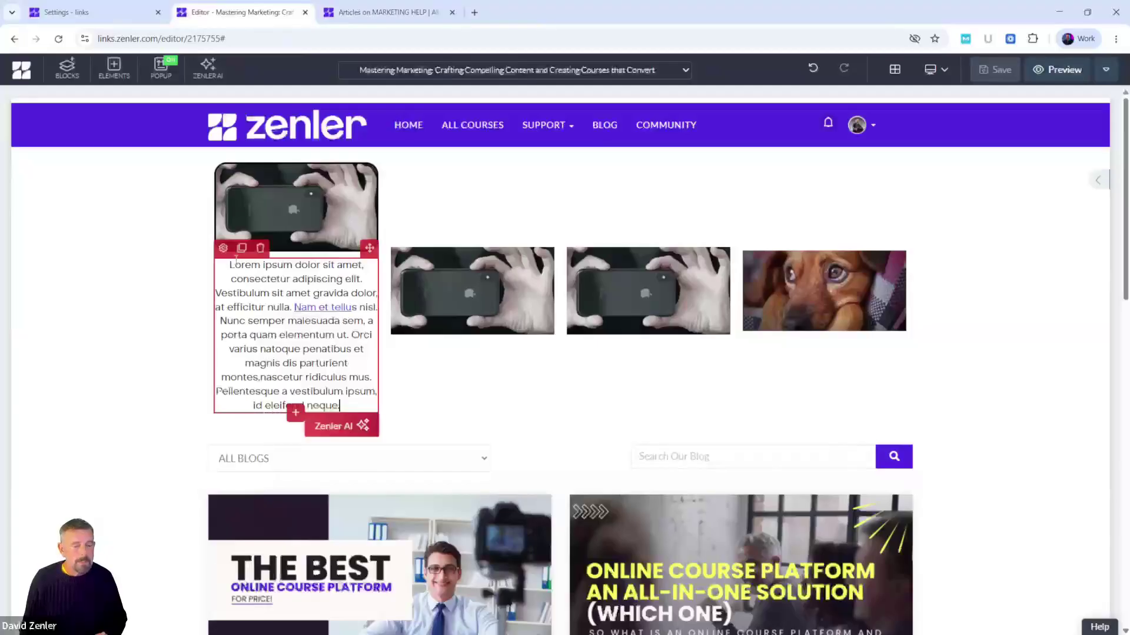
left_click(261, 250)
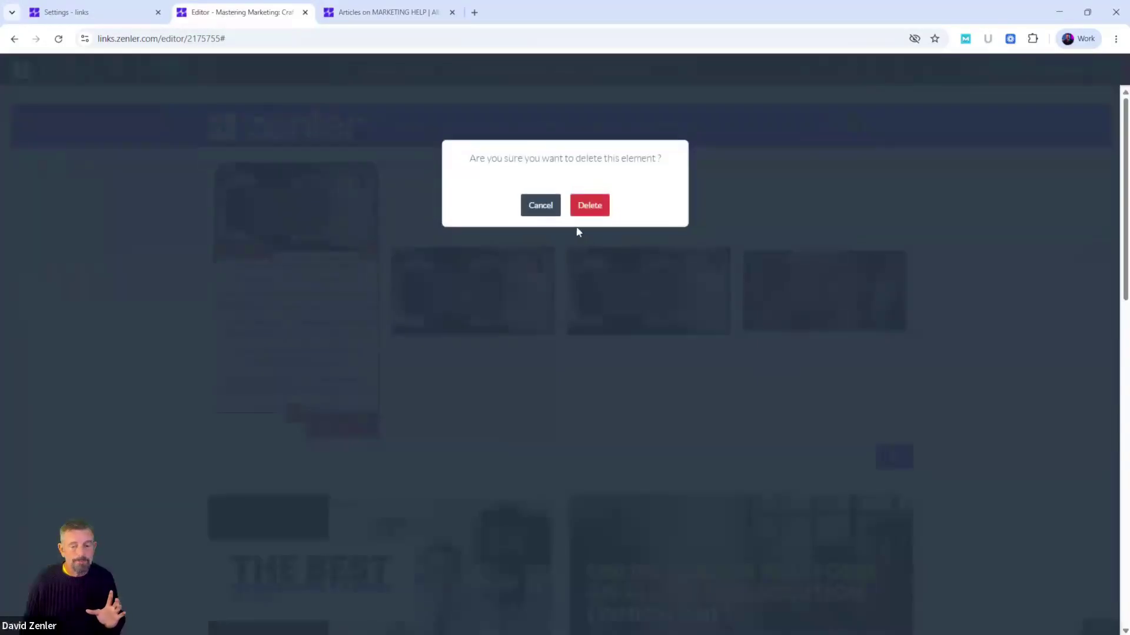
left_click(589, 206)
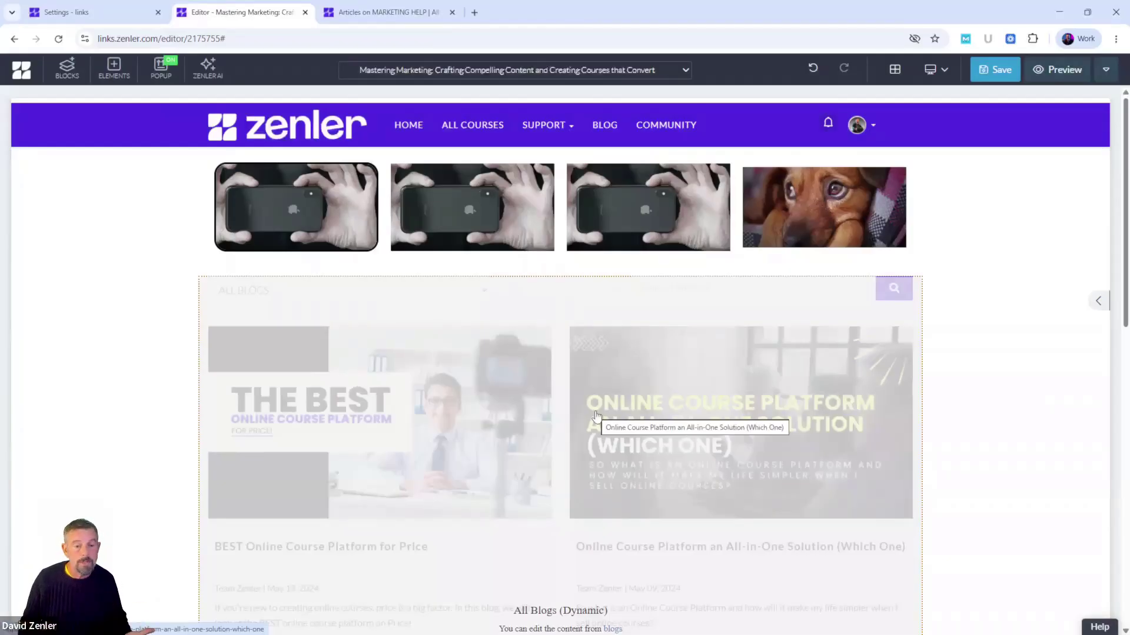
Open newzenler.com/blog in a new browser tab, minimise its live-event popup, browse the posts and open the "AI Email Sequences" article.
left_click(474, 12)
type("newzenler.com")
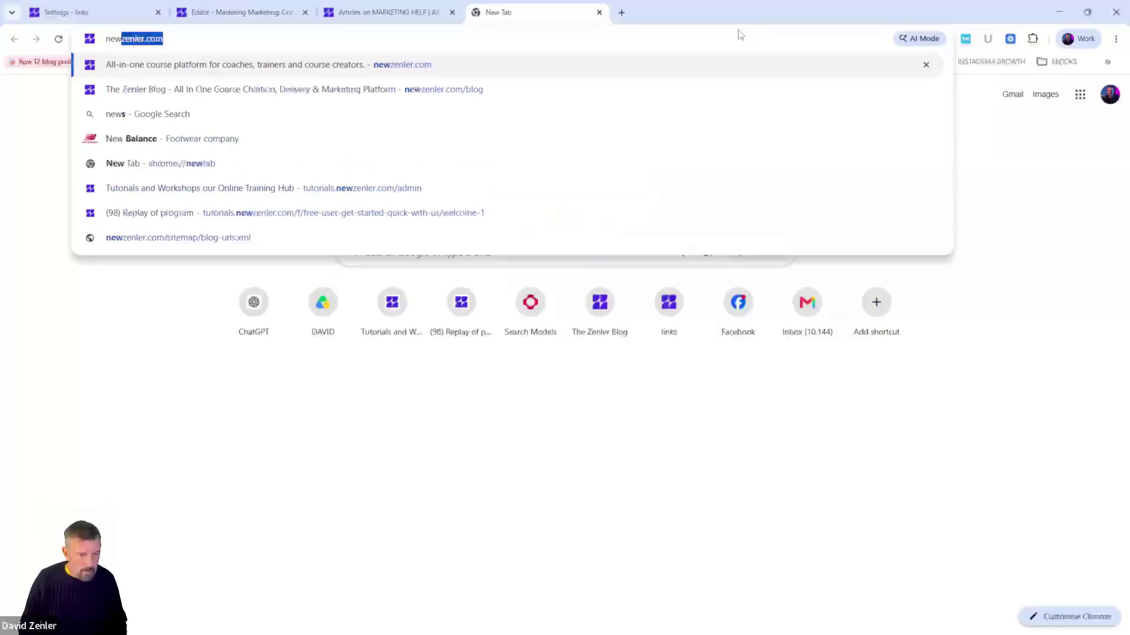
left_click(453, 92)
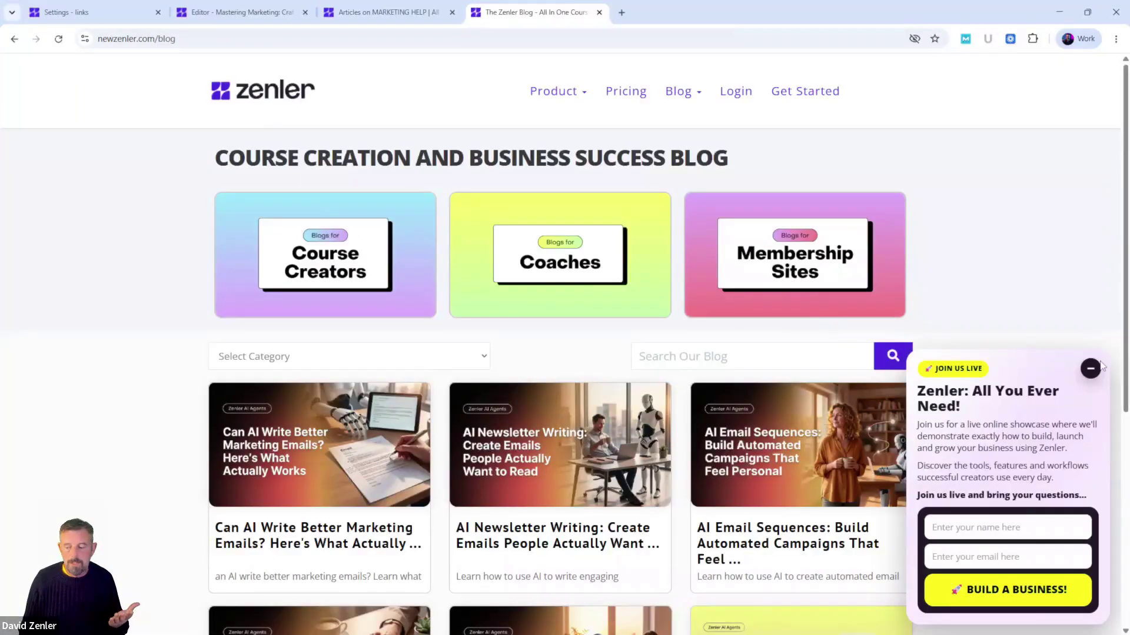
left_click(1090, 369)
scroll(847, 336, "down", 3)
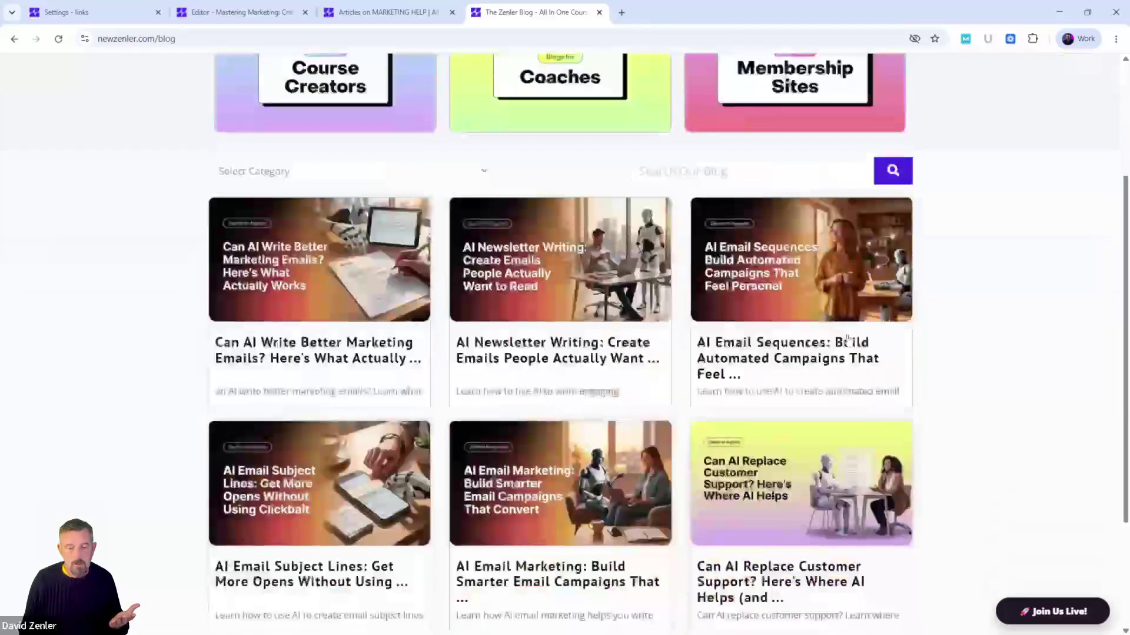
scroll(847, 336, "down", 3)
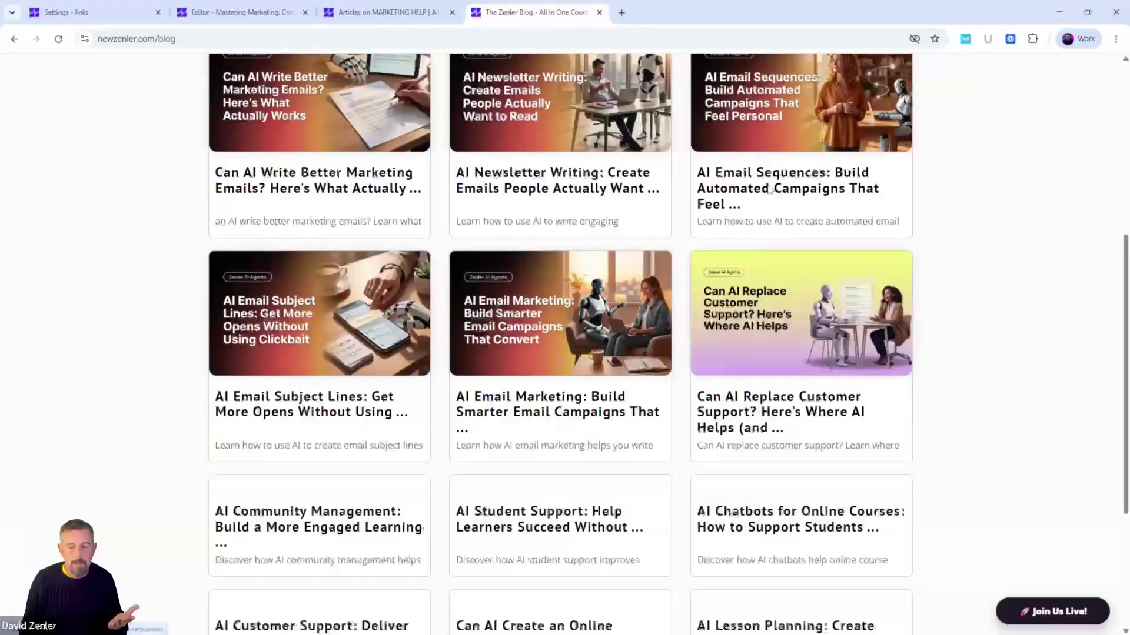
left_click(758, 198)
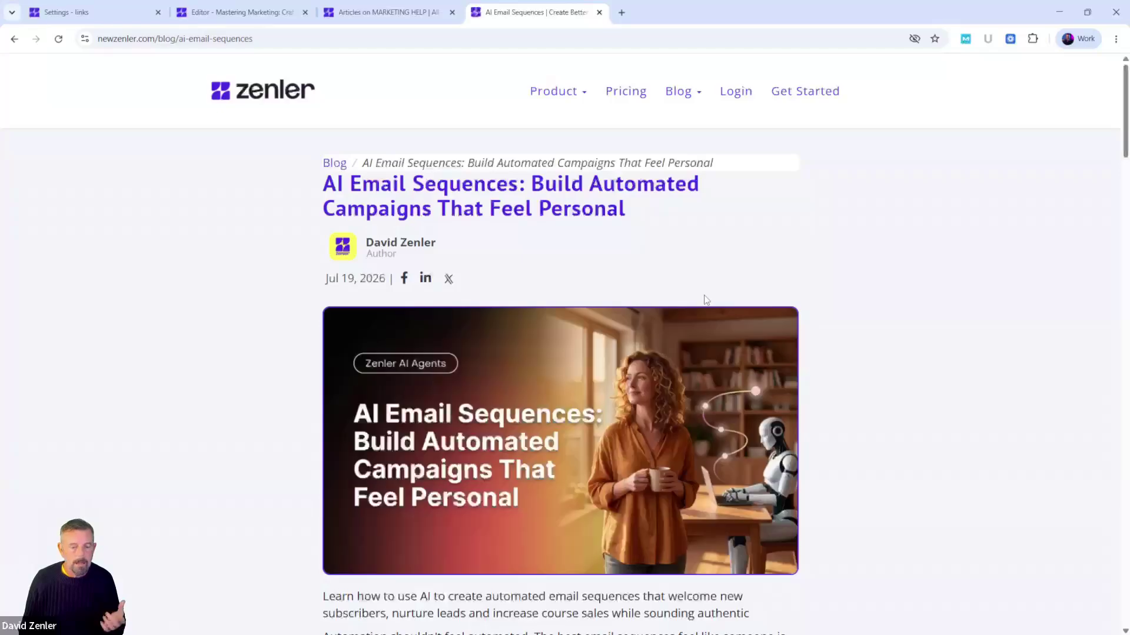
View the "AI Email Sequences" article, dismiss its 50% off offer popup and close the article's browser tab.
scroll(706, 300, "down", 3)
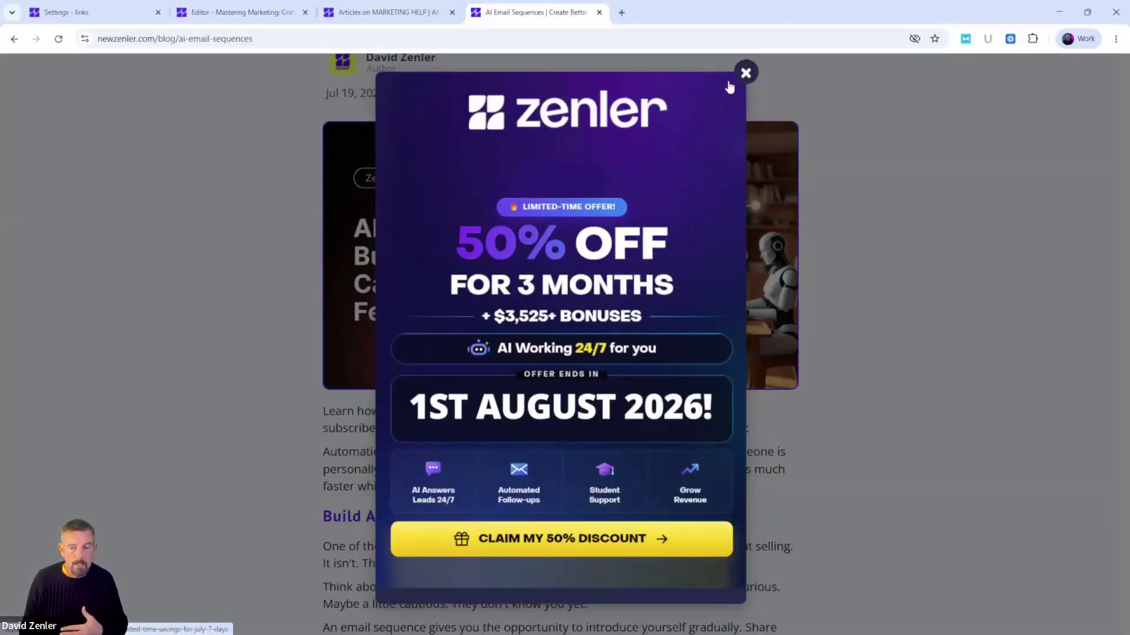
left_click(745, 73)
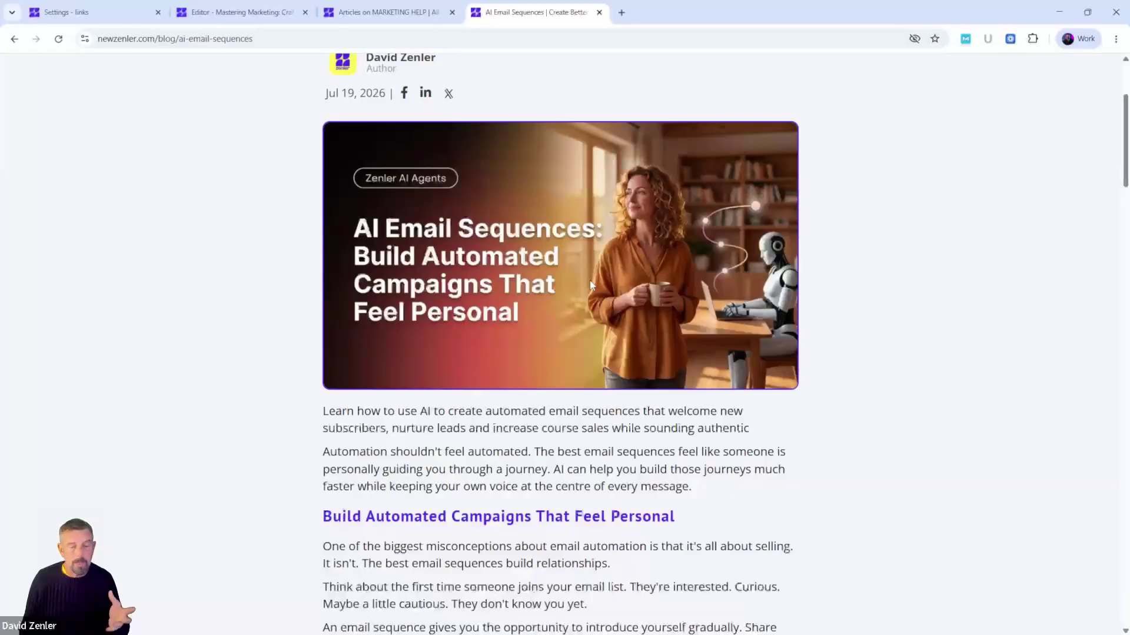
left_click(599, 13)
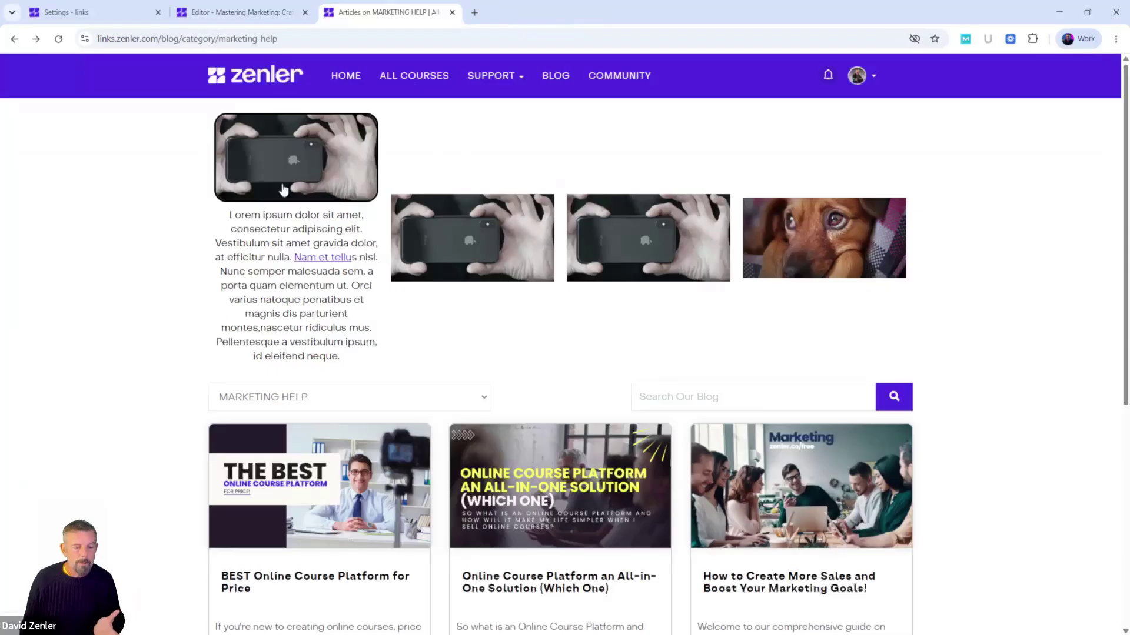
Delete the block of four images below the site header in the blog page editor and save the page.
left_click(241, 13)
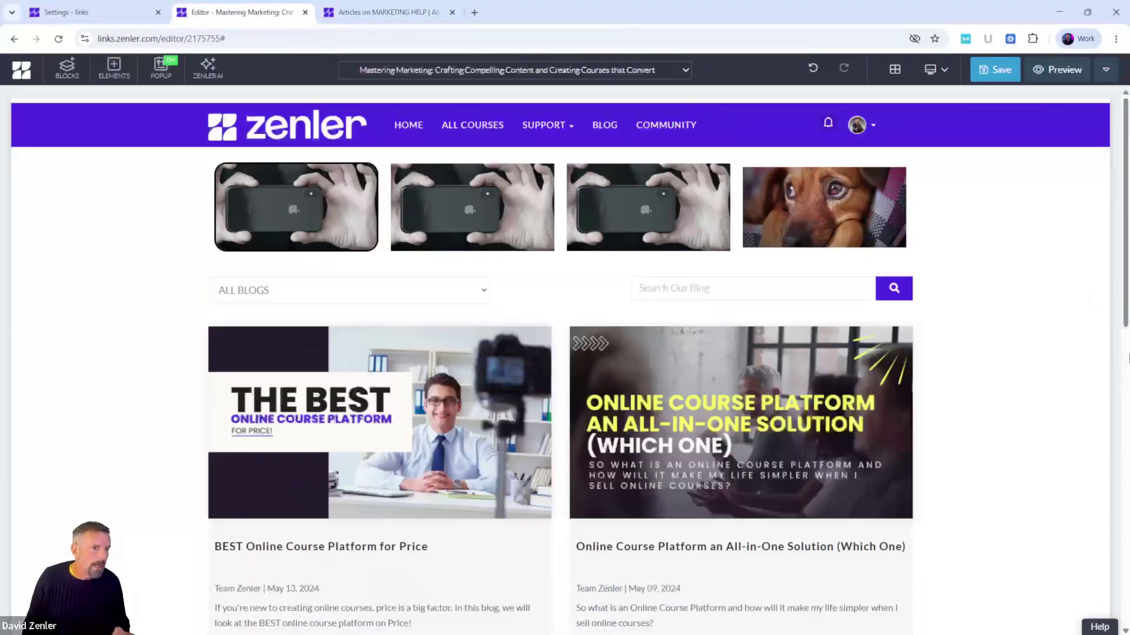
left_click(126, 218)
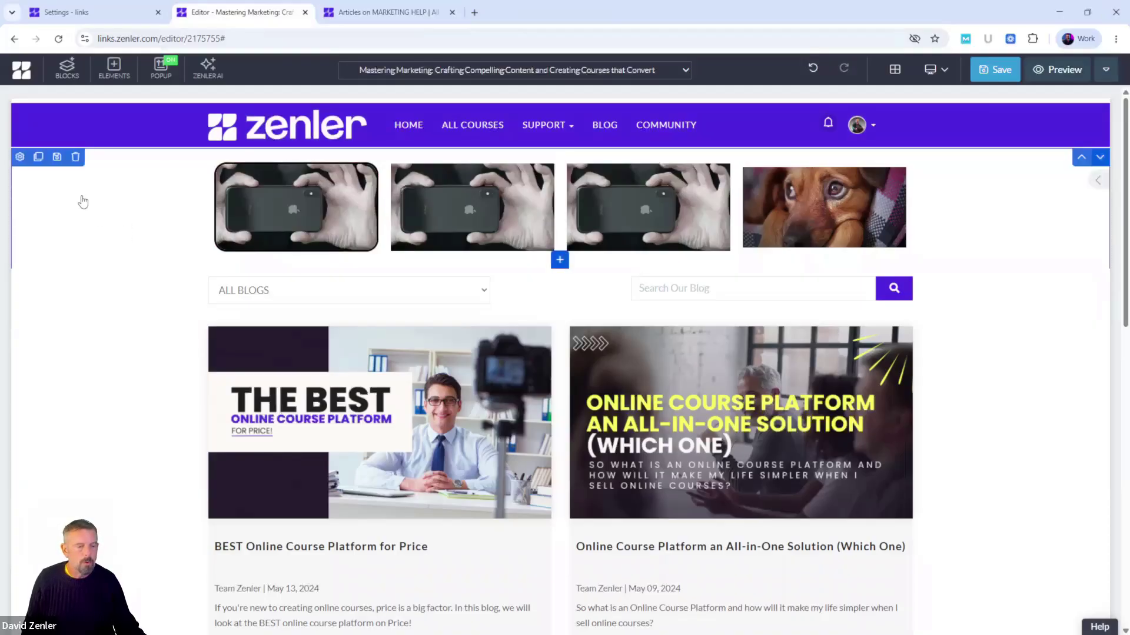
left_click(78, 158)
left_click(586, 195)
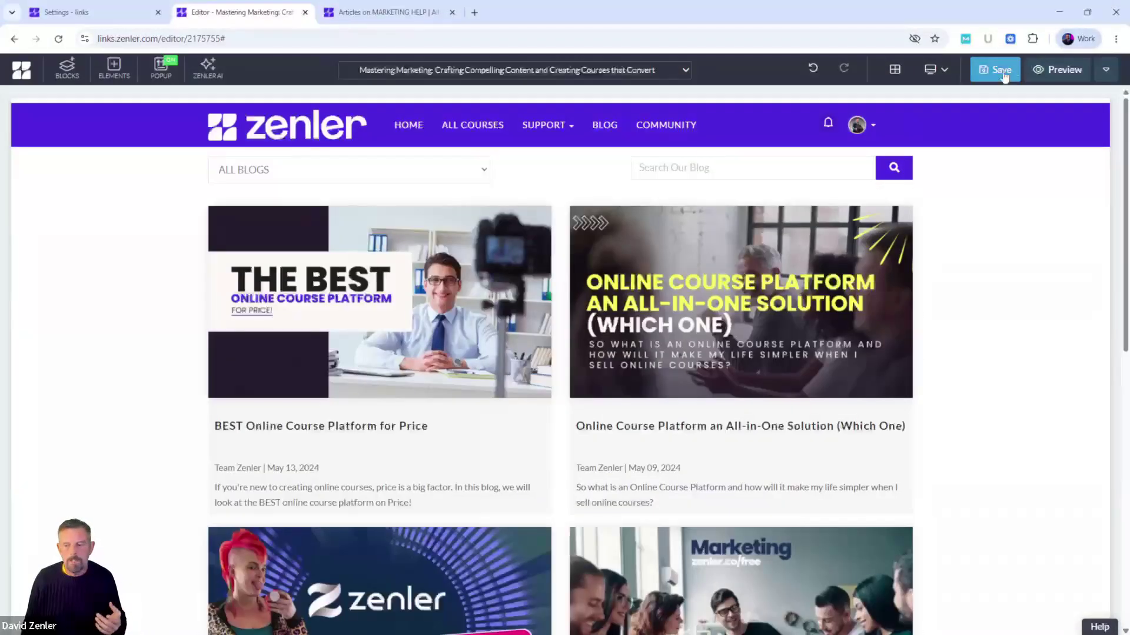
left_click(1001, 70)
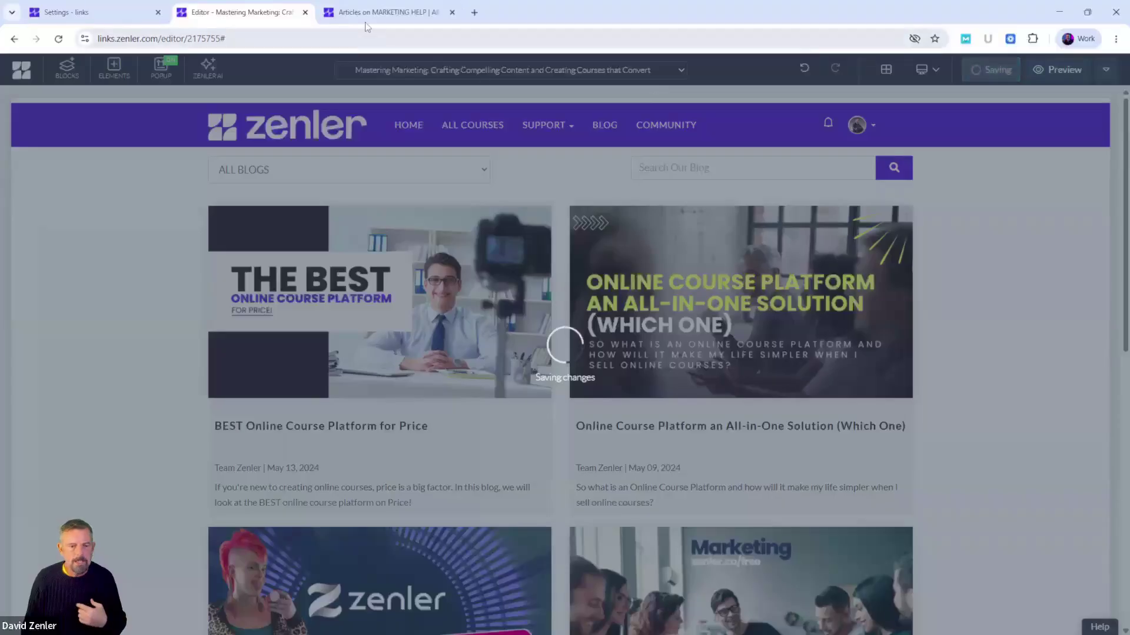
Reload the live Marketing Help category page to check its layout.
left_click(388, 12)
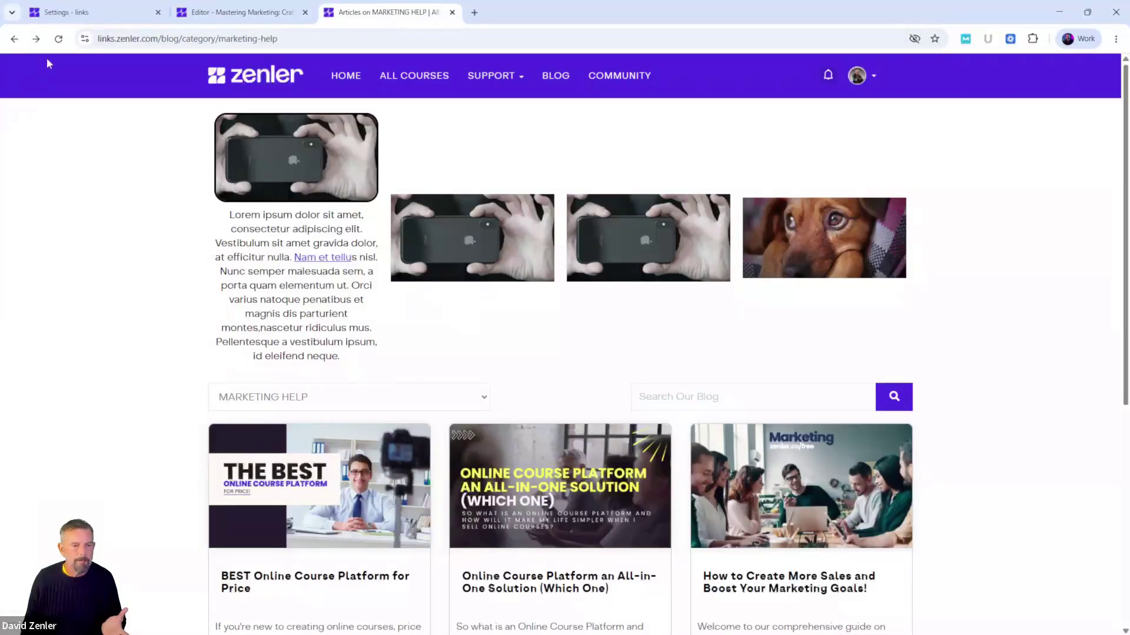
left_click(59, 39)
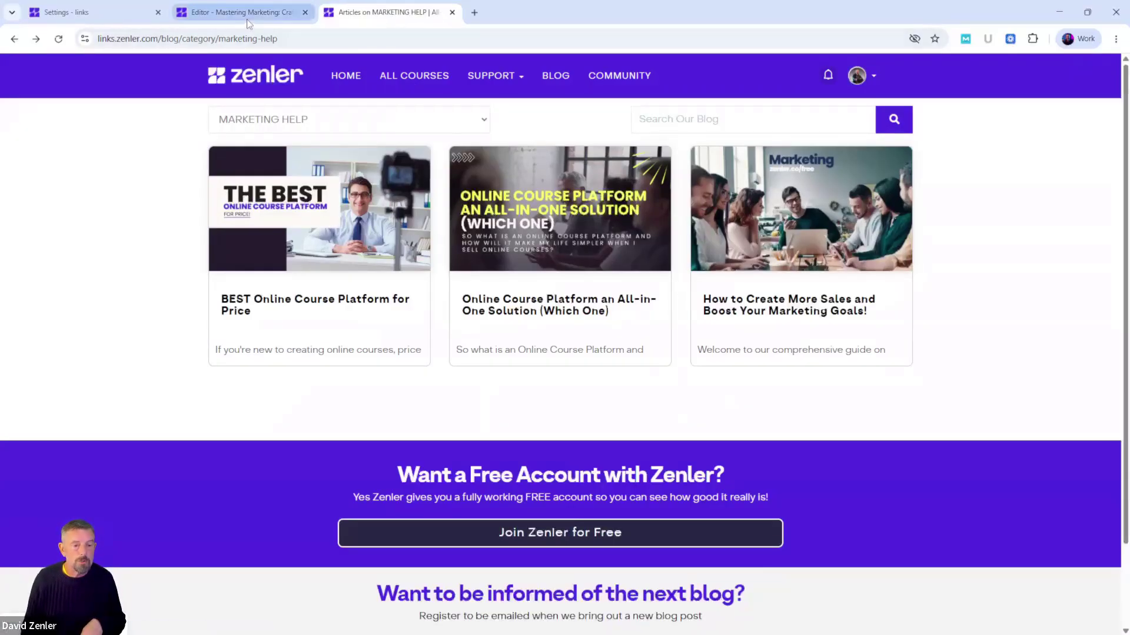
mouse_move(248, 23)
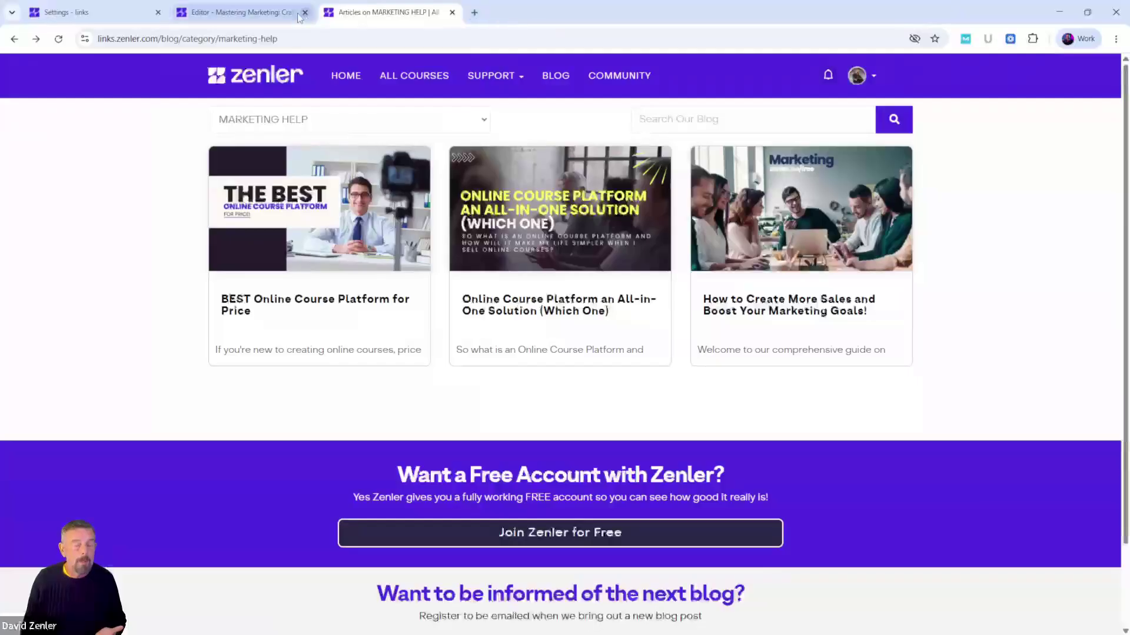
Open newzenler.com/blog in a new browser tab, minimise its live-event popup and view the "AI Newsletter Writing" article until its offer popup appears.
left_click(475, 13)
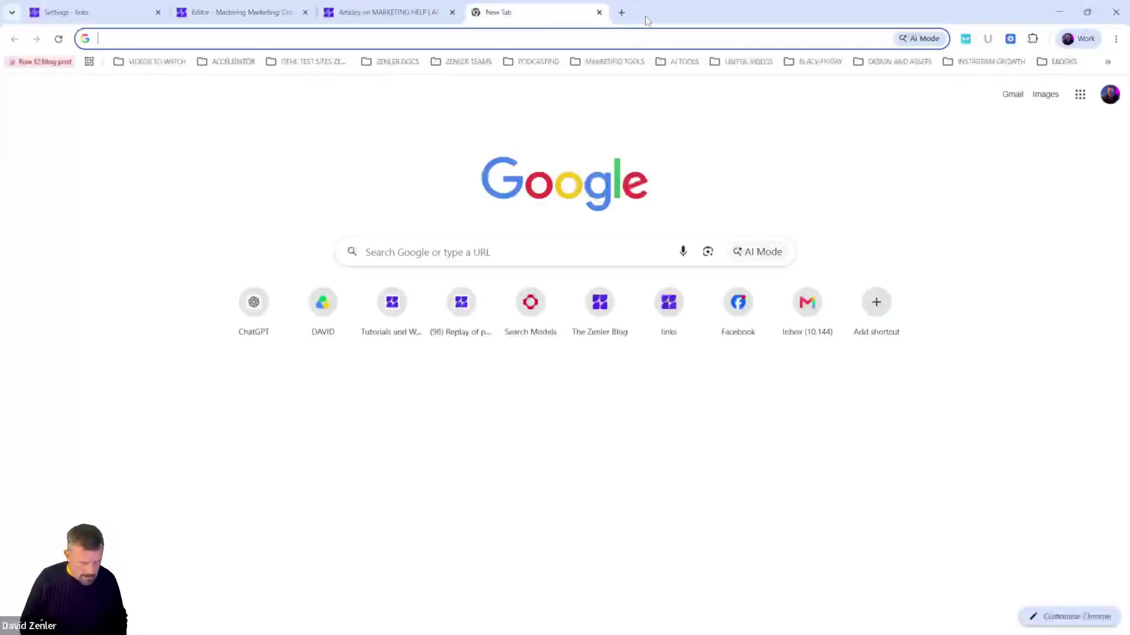
type("newzenler.com")
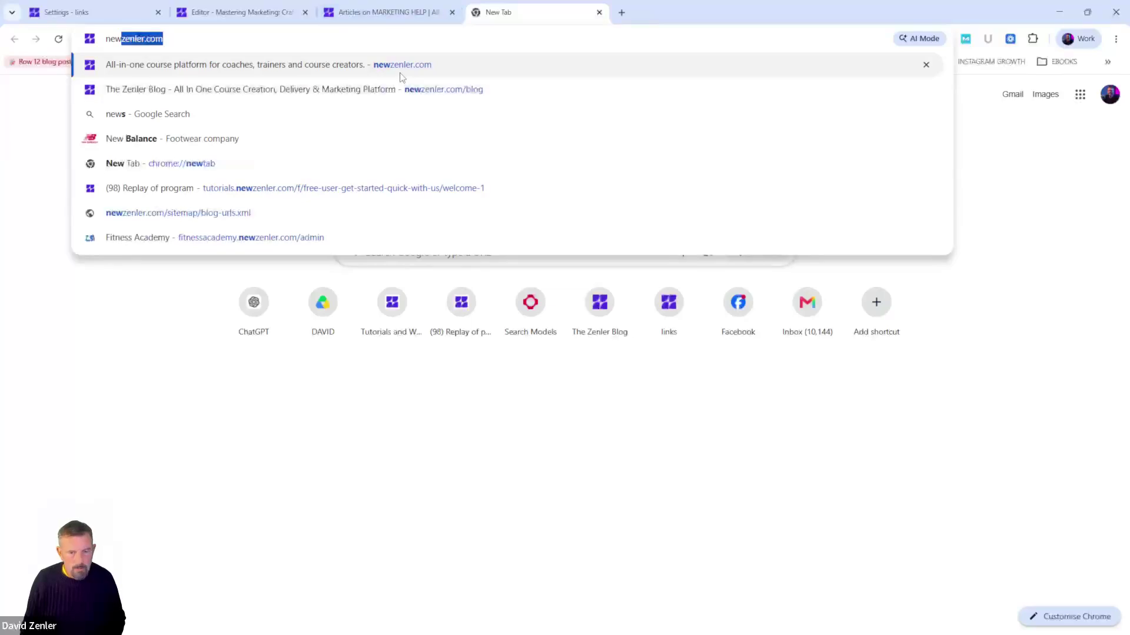
left_click(406, 90)
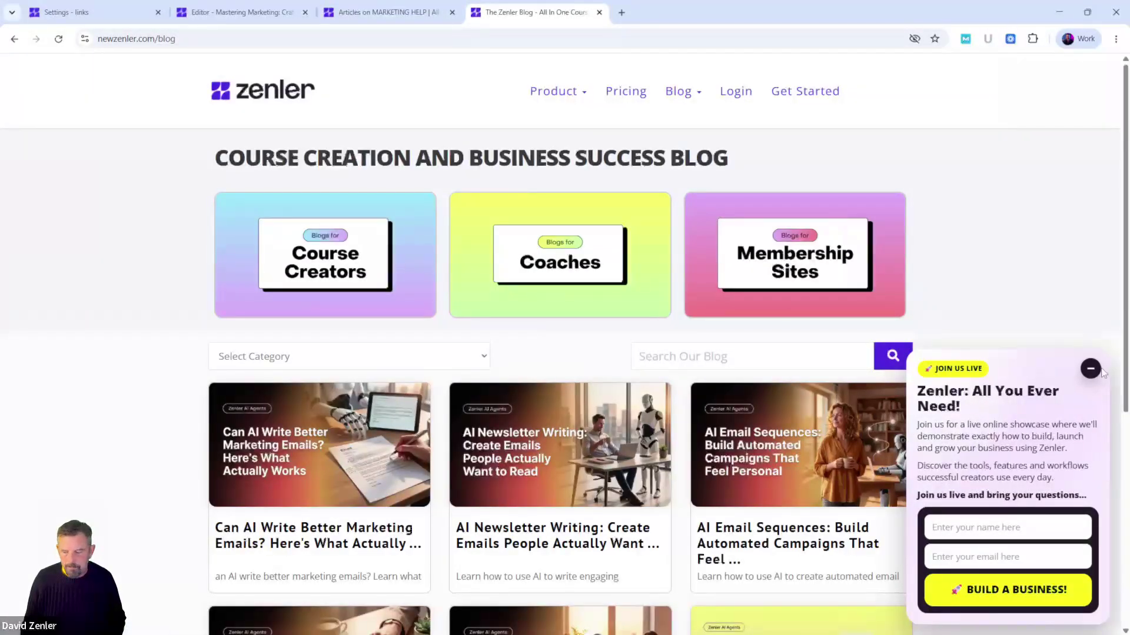
left_click(1091, 368)
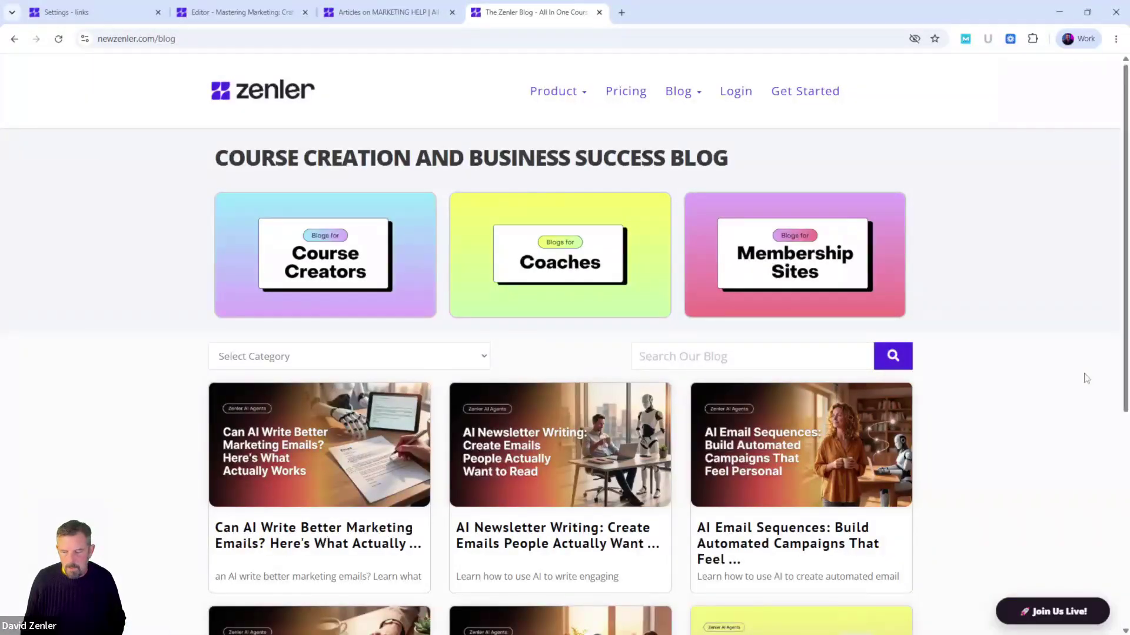
left_click(570, 538)
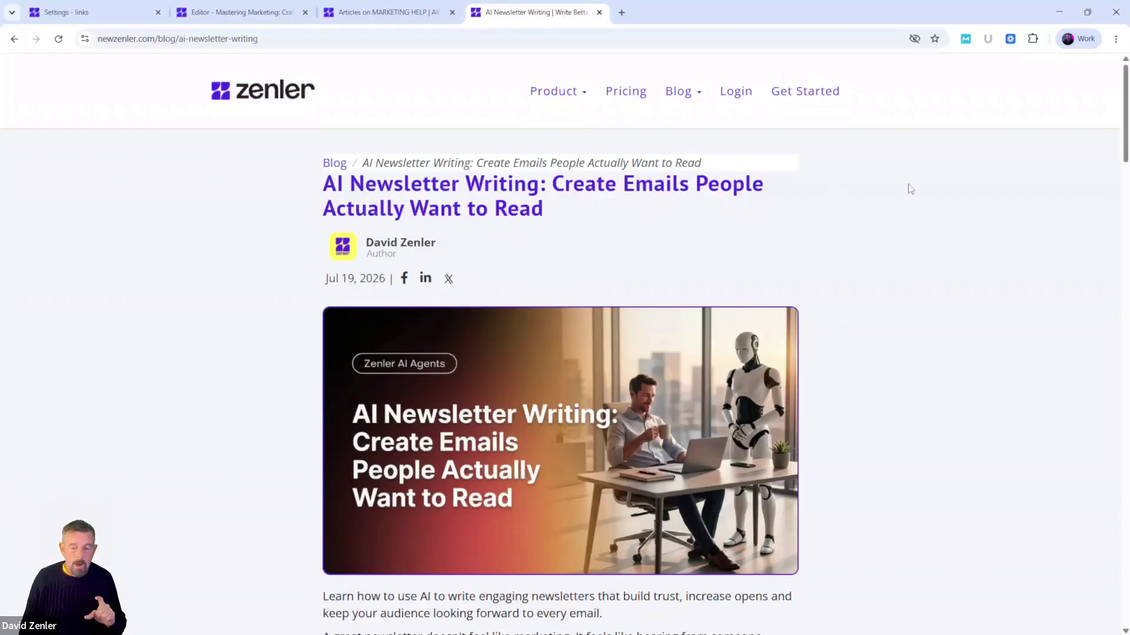
scroll(881, 226, "down", 2)
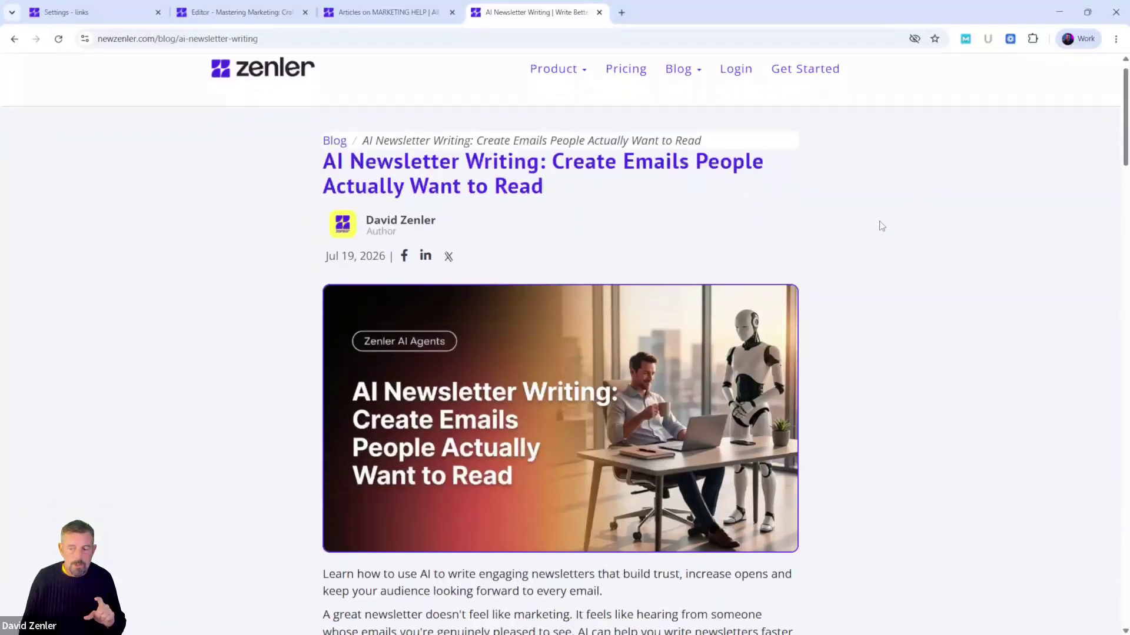
scroll(881, 226, "down", 1)
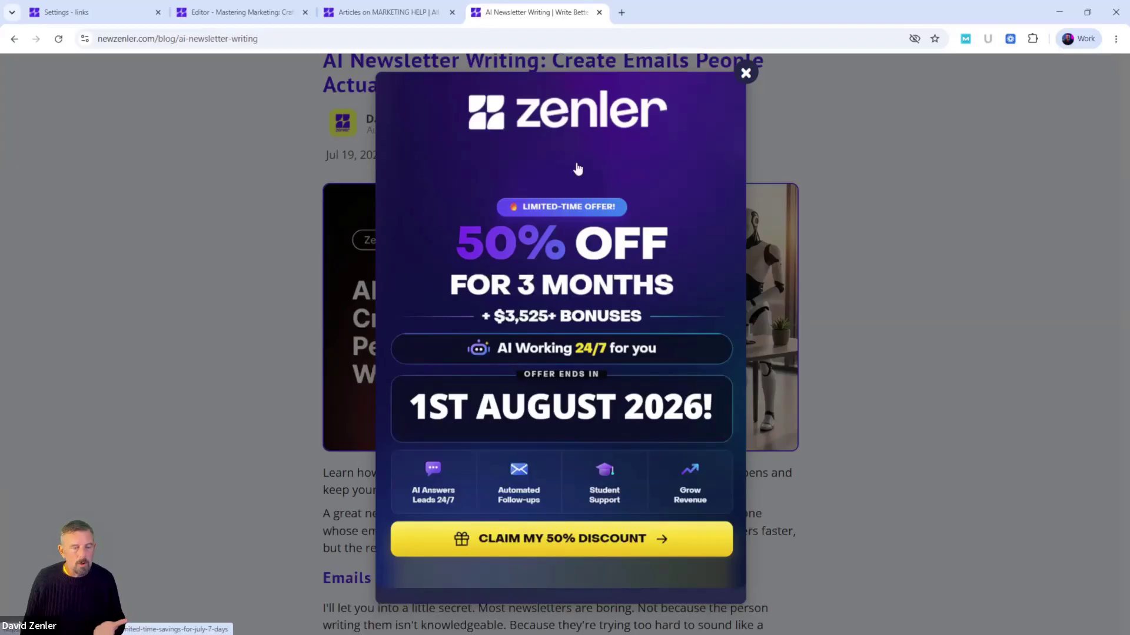
Return to the blog page editor and open its newsletter sign-up popup.
left_click(261, 14)
left_click(208, 68)
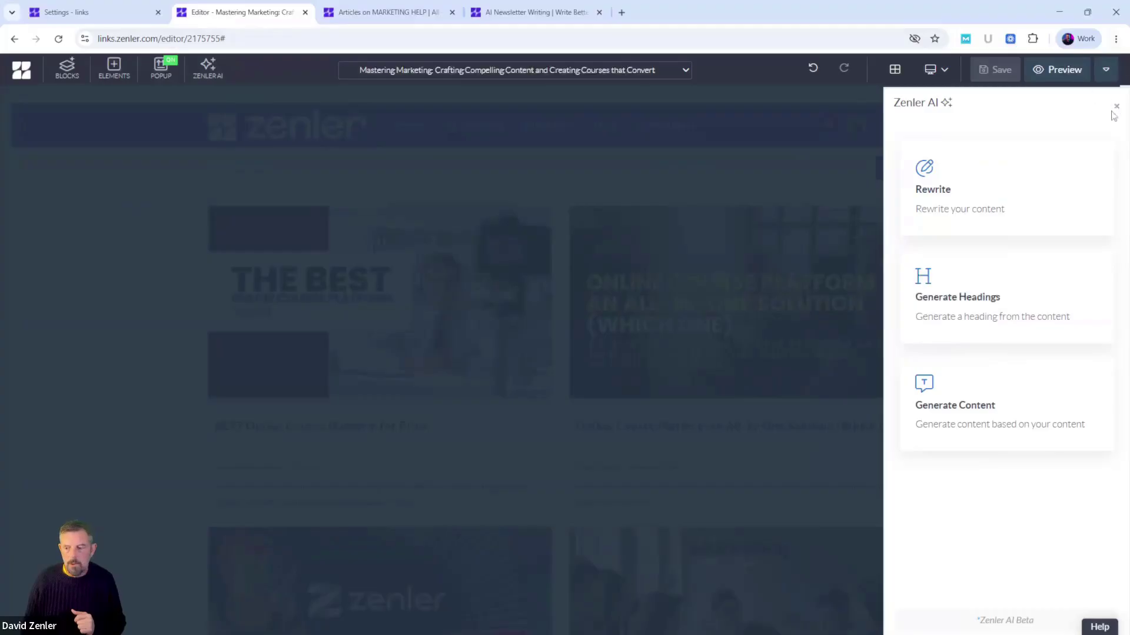
left_click(1116, 108)
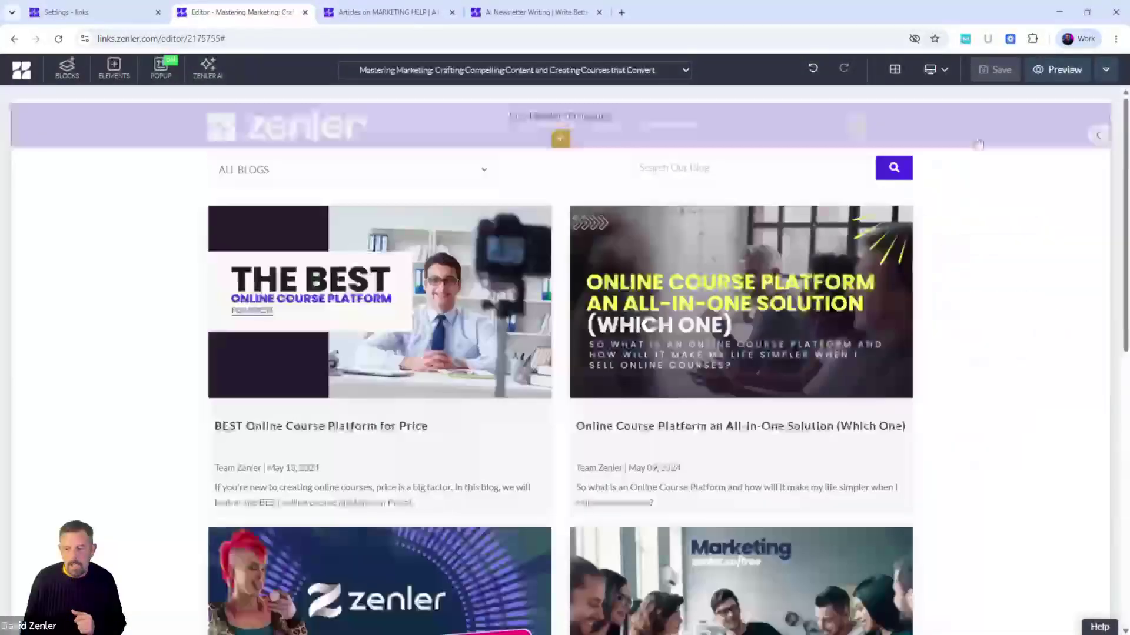
left_click(161, 68)
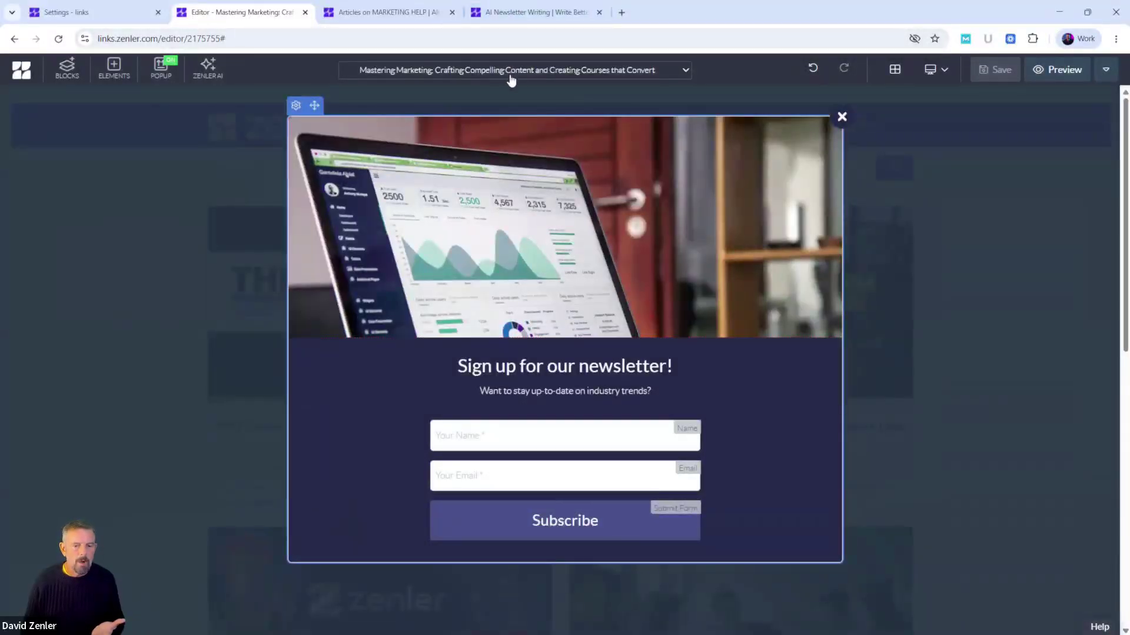
Follow the 50% off popup in the "AI Newsletter Writing" article to its offer page, look through it, close it and dismiss the popup.
left_click(536, 14)
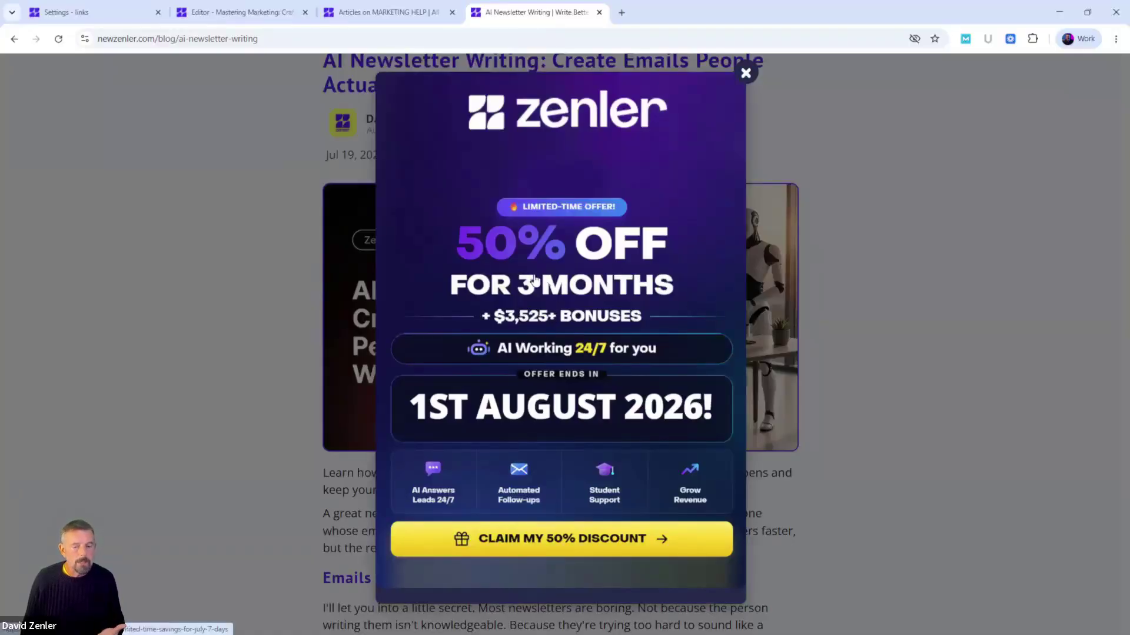
left_click(535, 279)
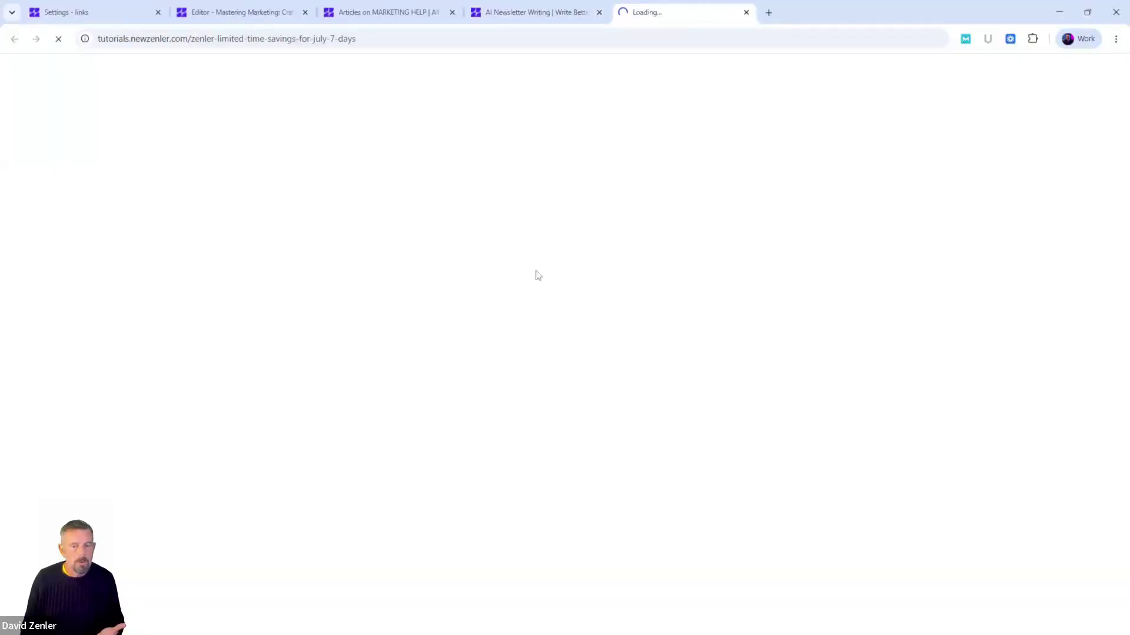
scroll(569, 257, "down", 1)
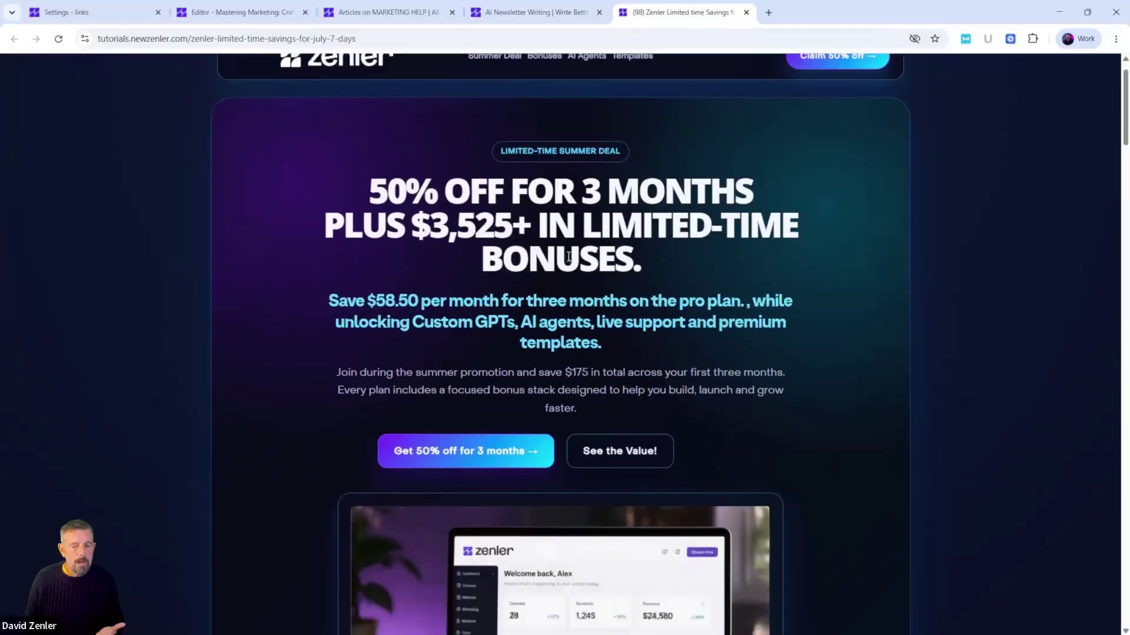
scroll(568, 256, "down", 10)
scroll(569, 257, "up", 5)
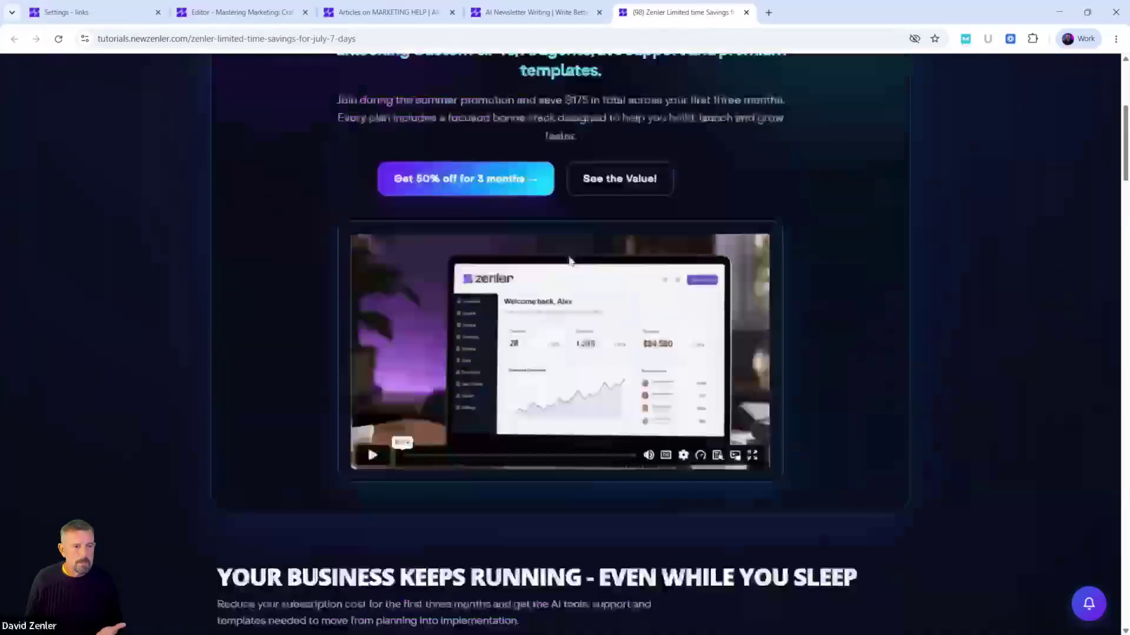
scroll(570, 261, "up", 5)
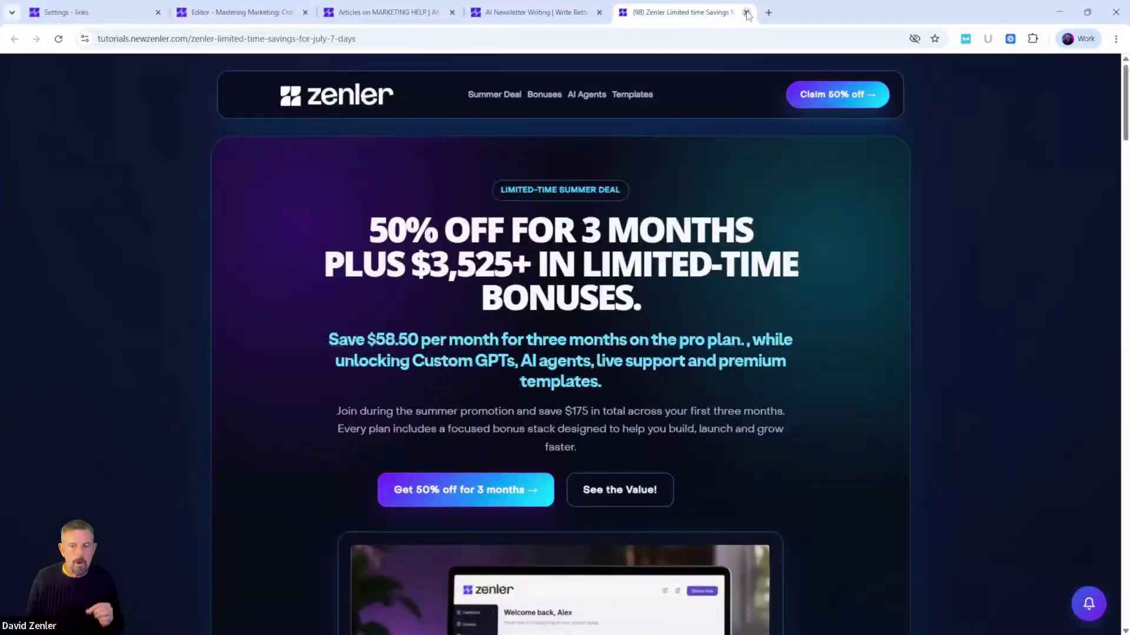
left_click(745, 12)
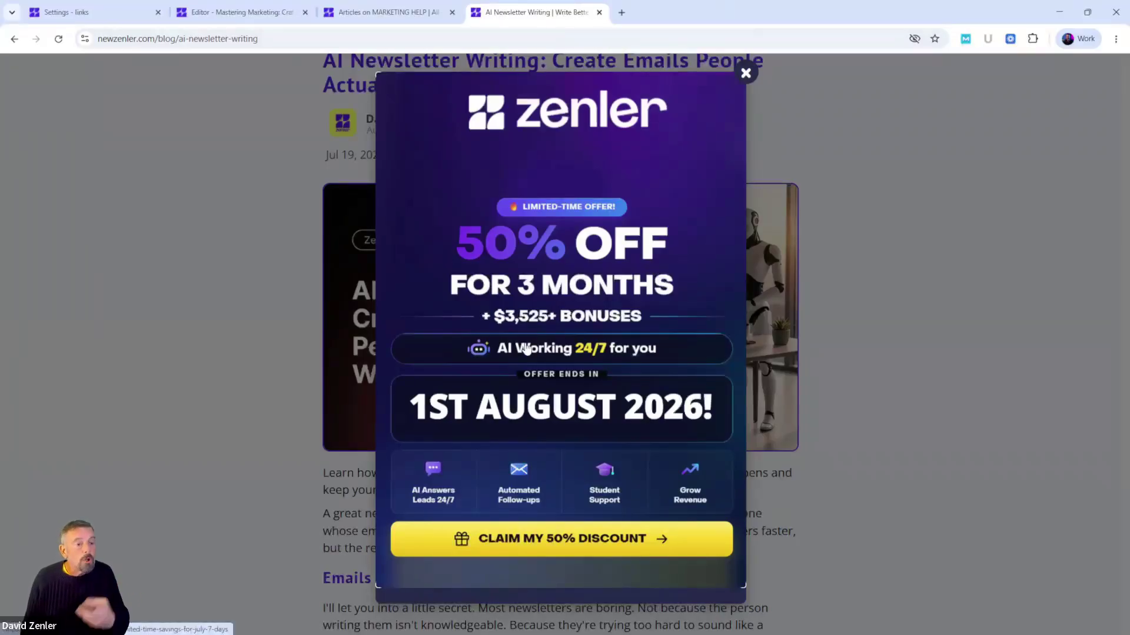
left_click(745, 73)
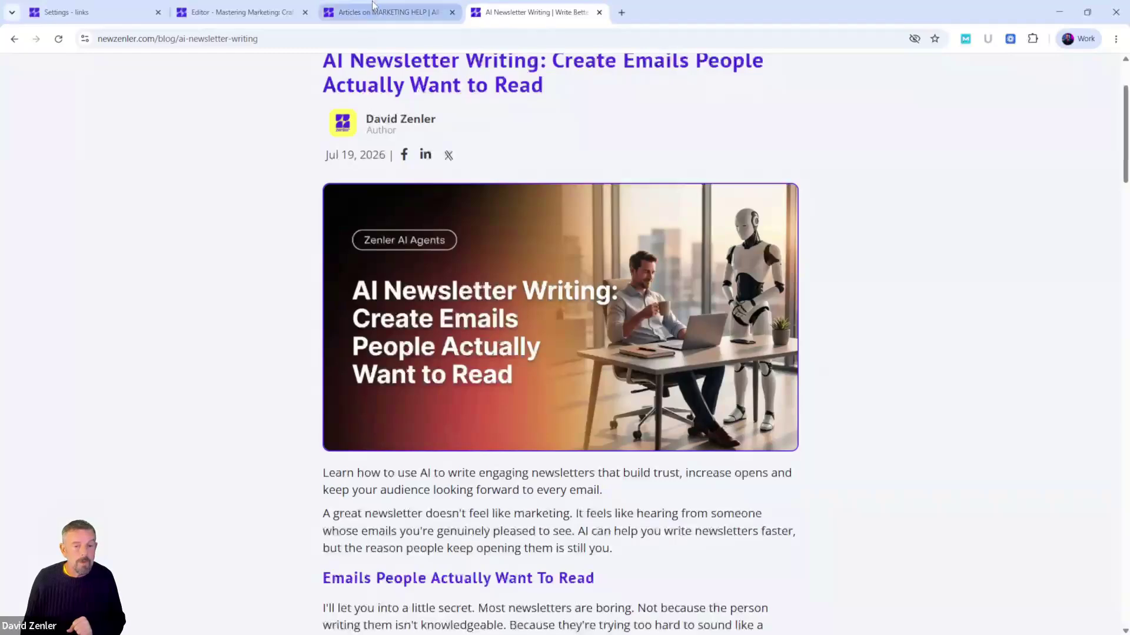
Return to the blog page editor and close the newsletter sign-up popup.
left_click(242, 13)
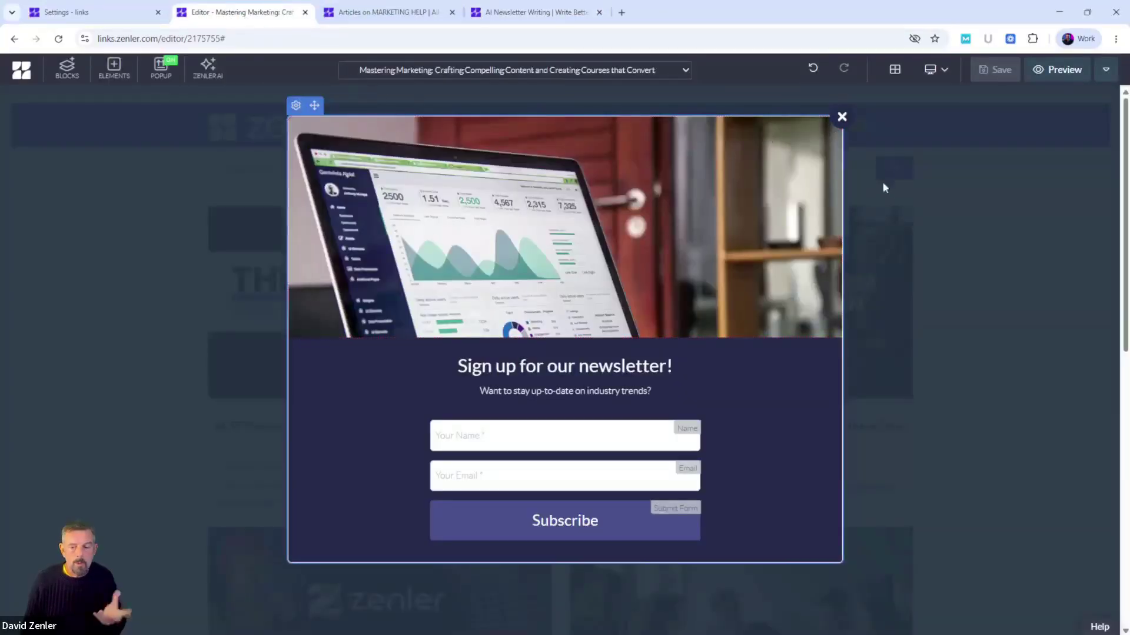
left_click(924, 169)
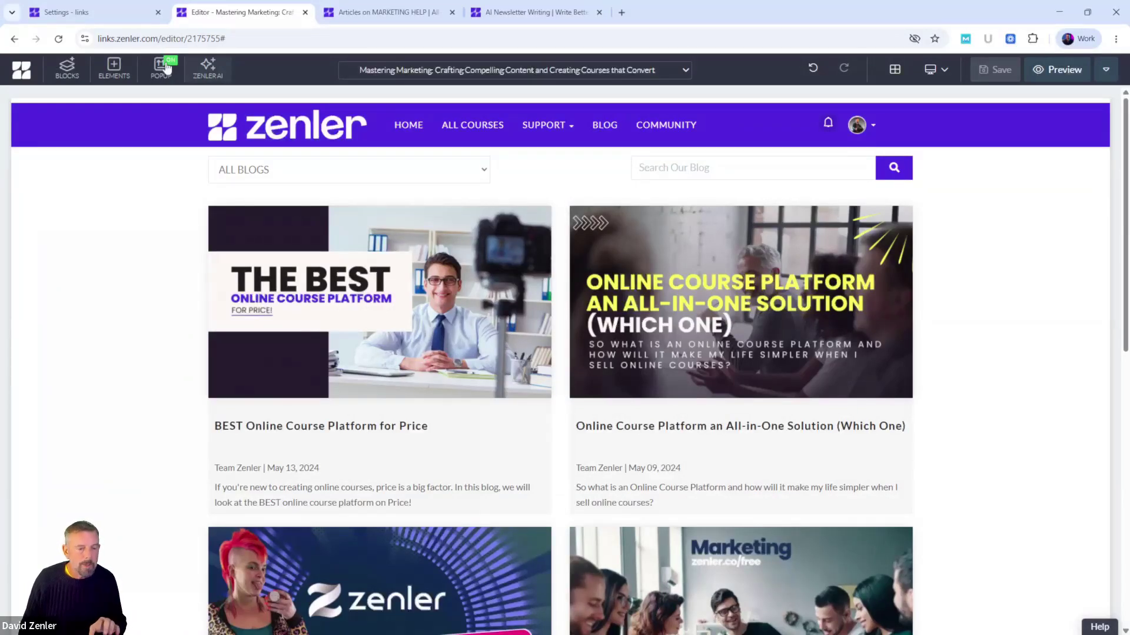
left_click(208, 69)
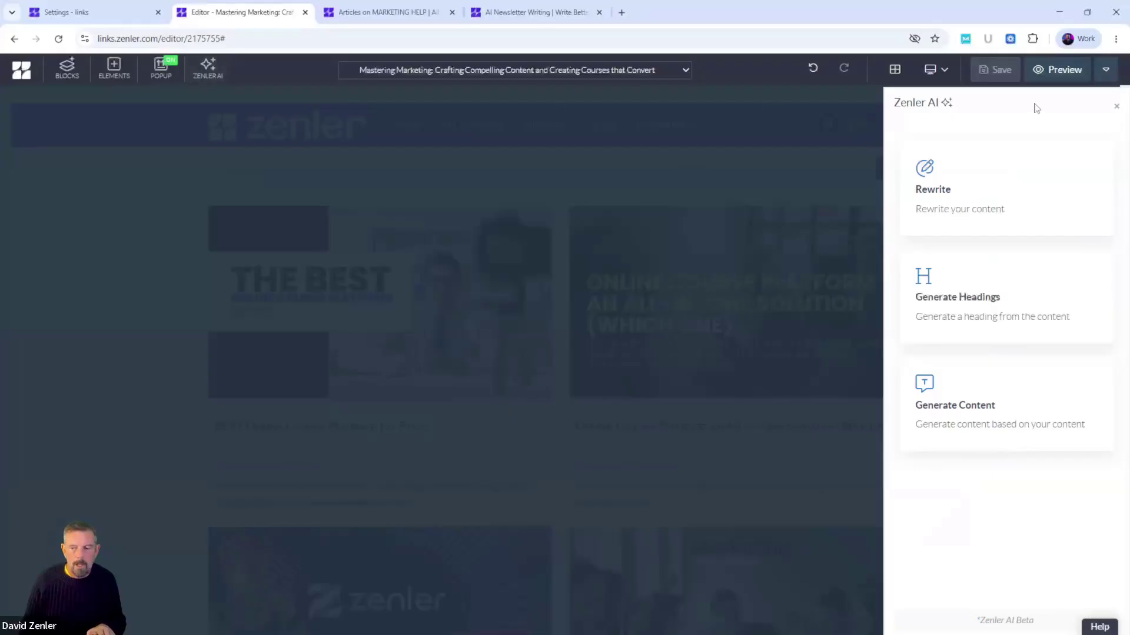
left_click(1115, 108)
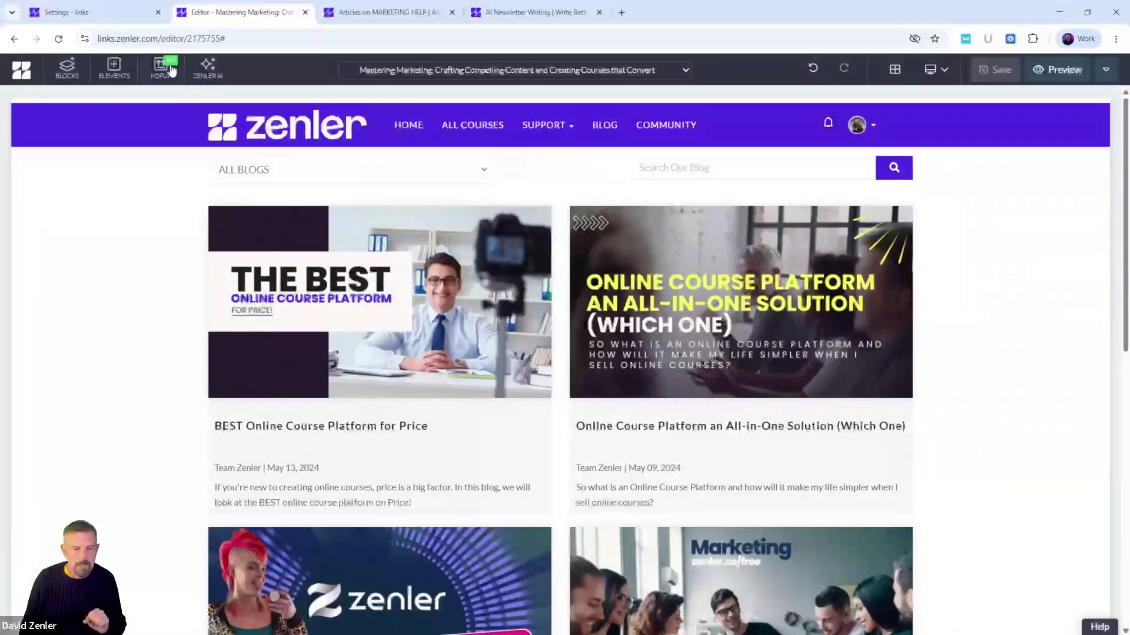
left_click(207, 69)
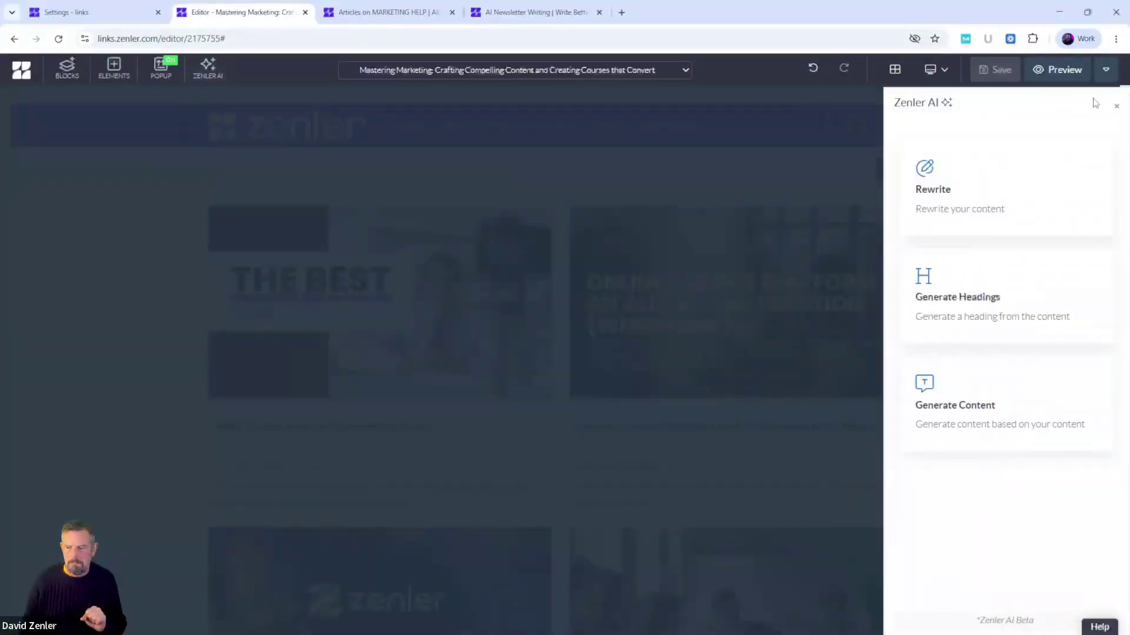
left_click(1115, 108)
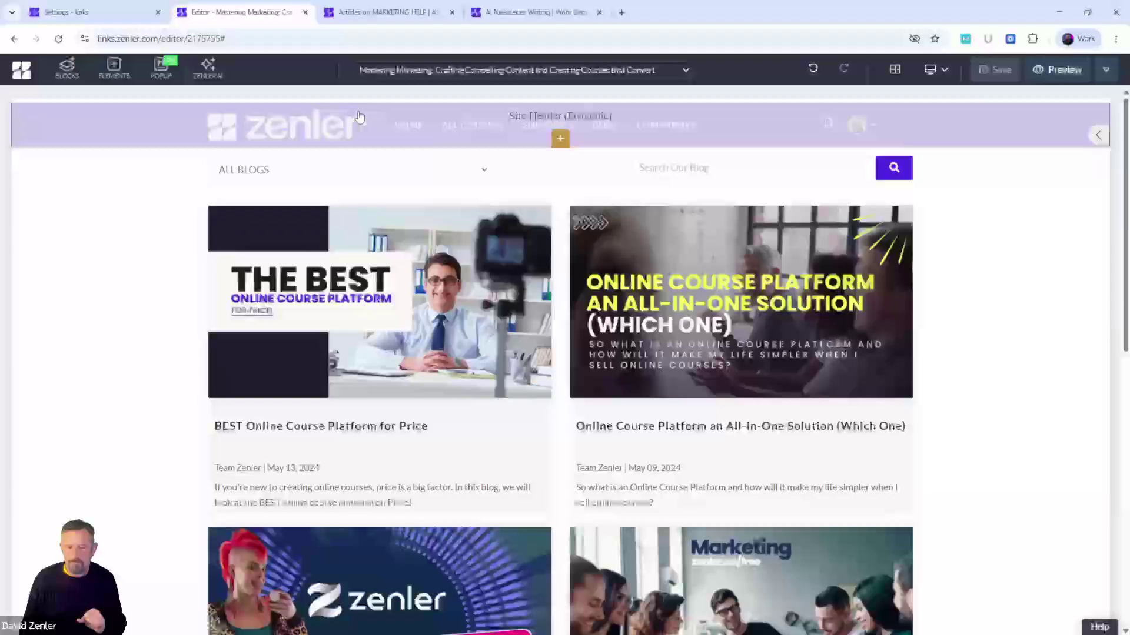
Open the newsletter sign-up popup in the blog page editor and bring up its display settings at an enlarged browser view.
left_click(158, 67)
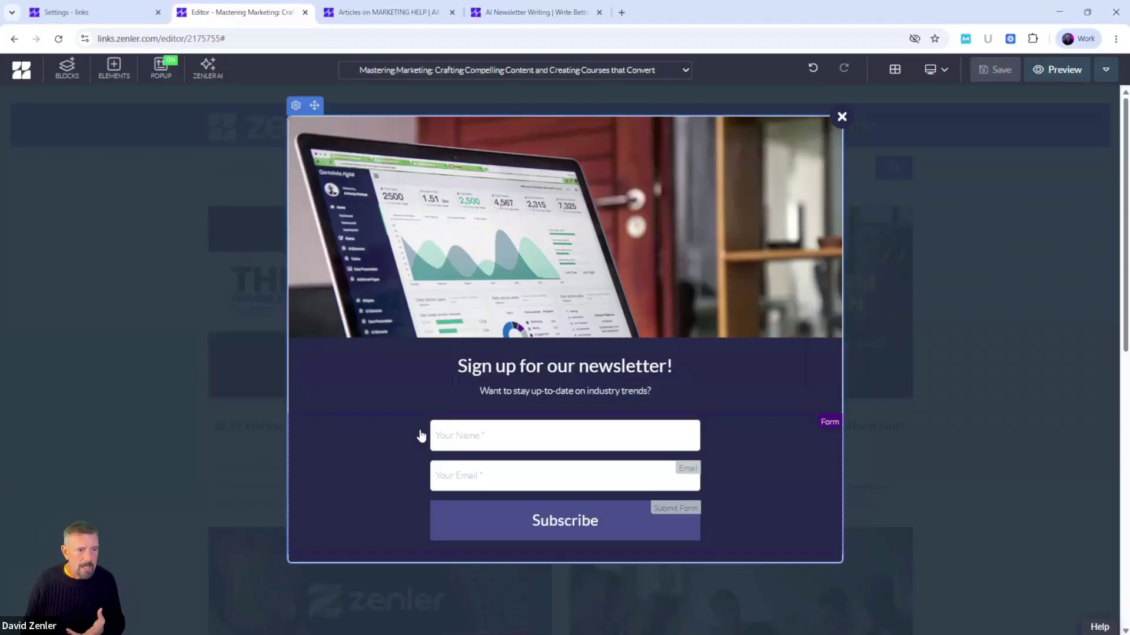
left_click(295, 106)
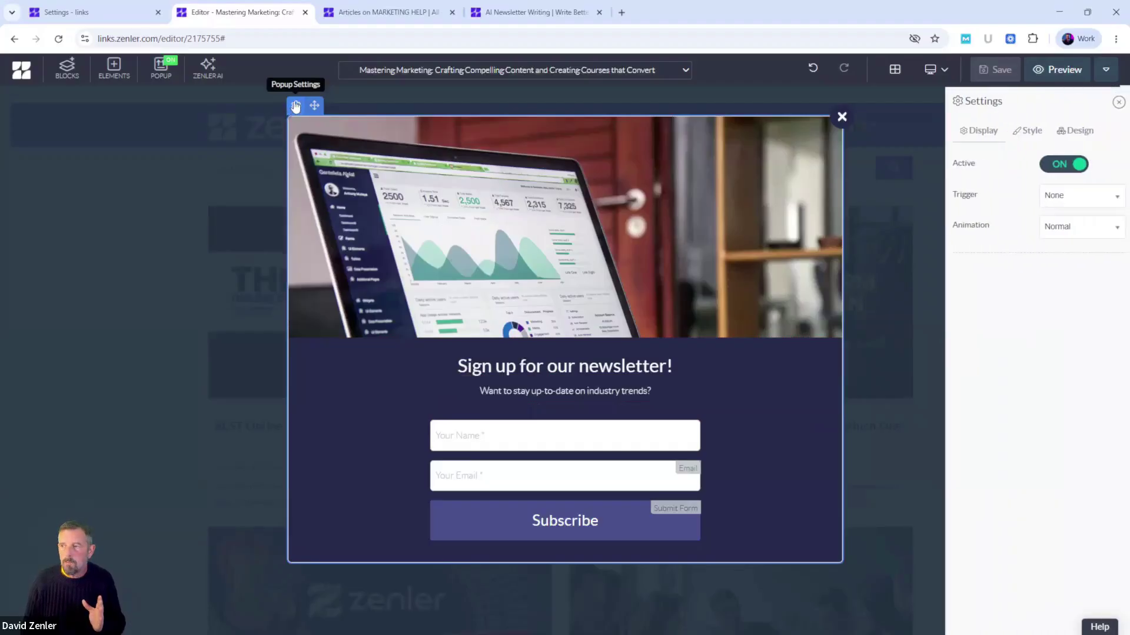
key("ctrl+plus")
key("ctrl+plus")
key("ctrl+plus")
key("ctrl+plus")
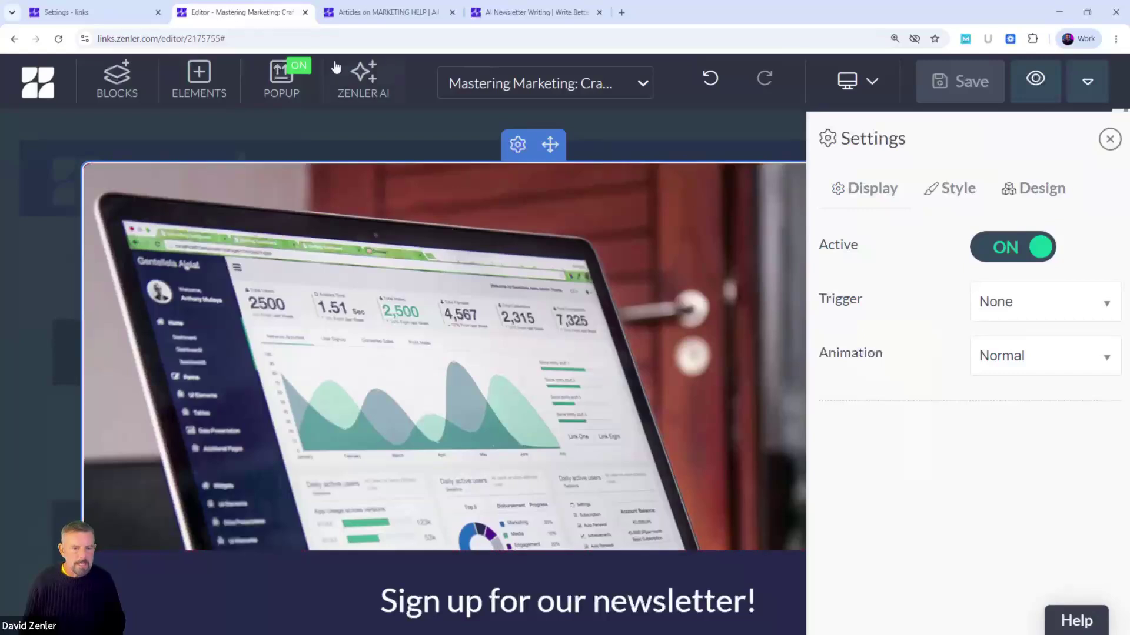
Switch the newsletter popup's Active setting off and back on twice.
left_click(996, 247)
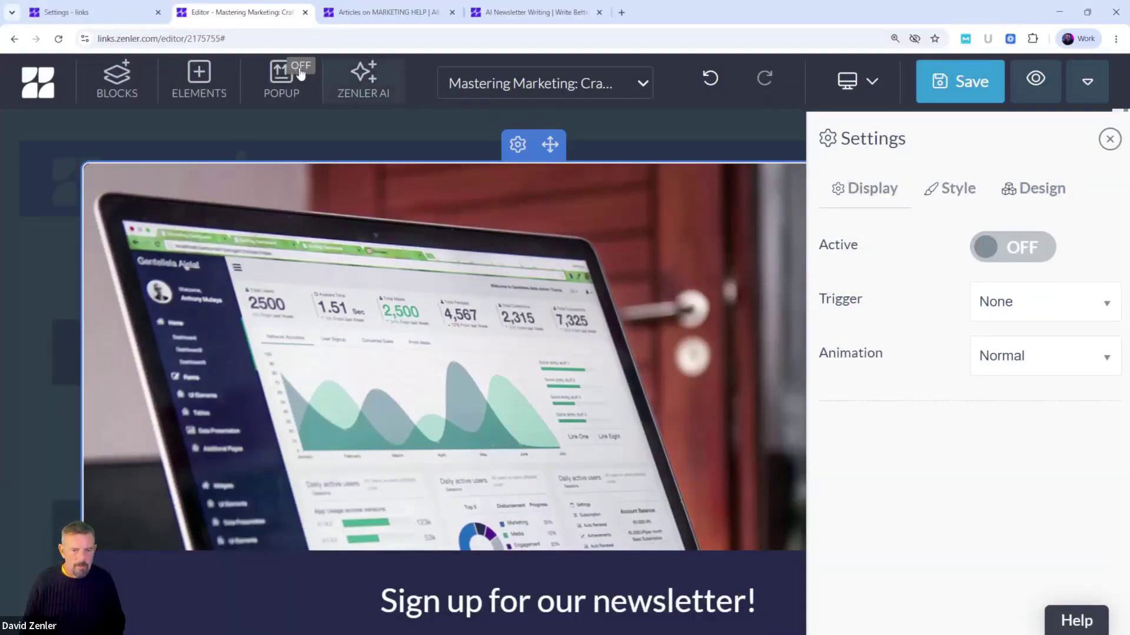
left_click(1026, 250)
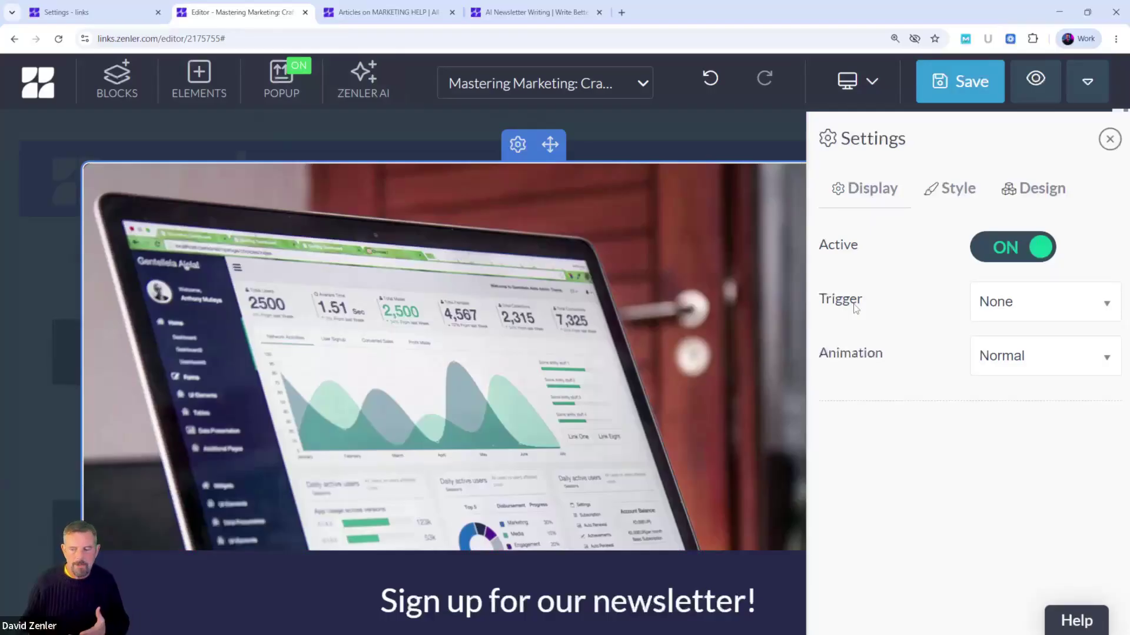
left_click(970, 246)
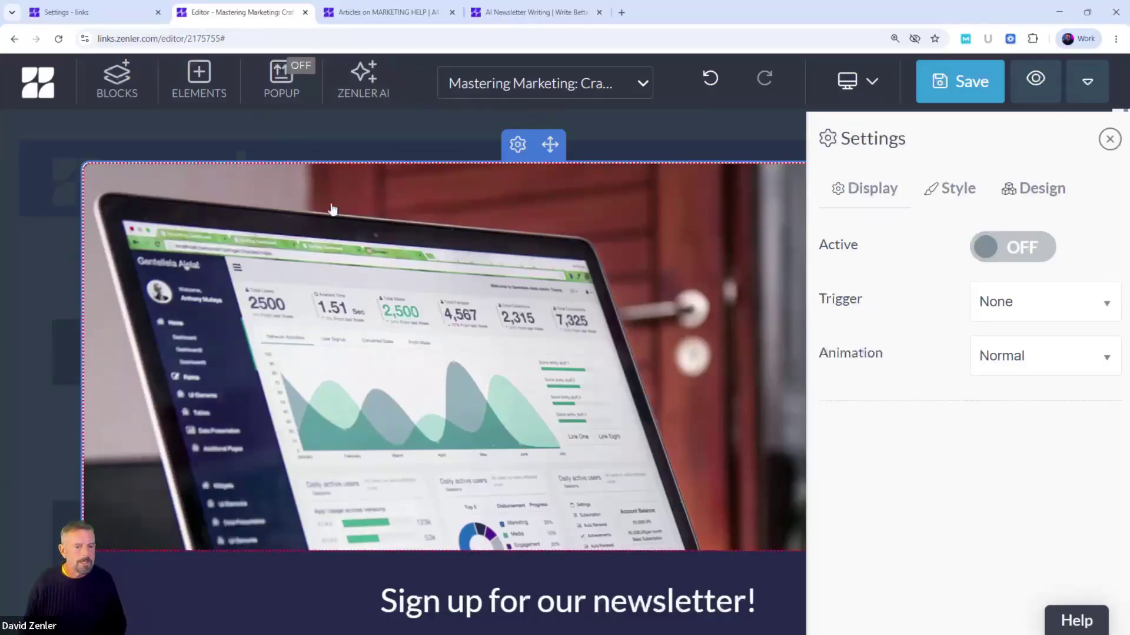
left_click(1028, 247)
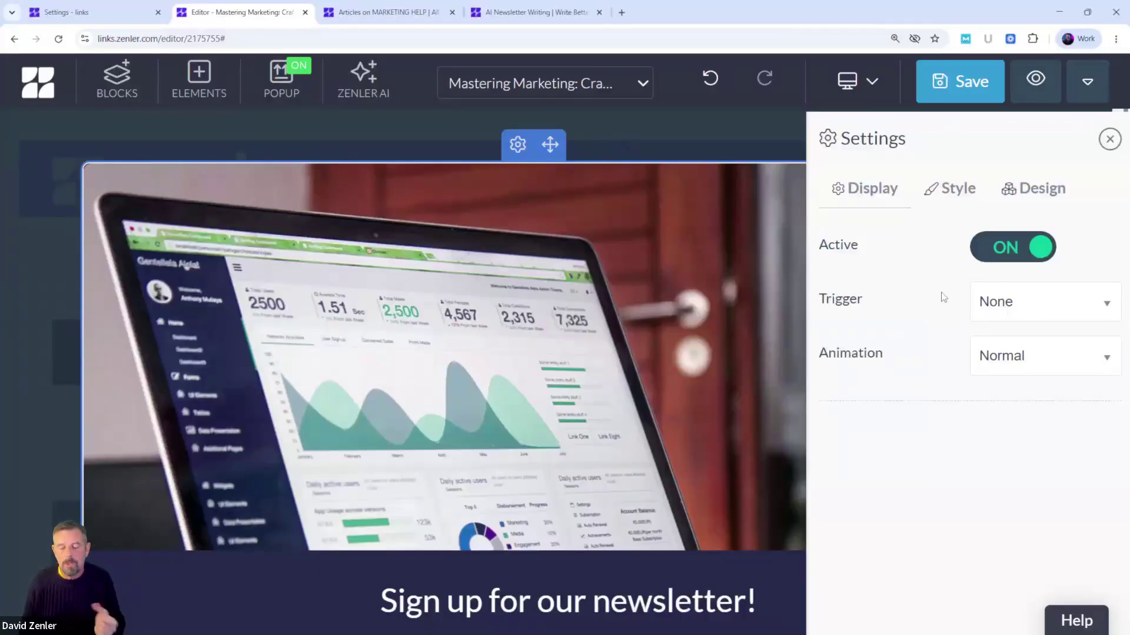
Set the newsletter popup's trigger to On Scroll.
left_click(1005, 306)
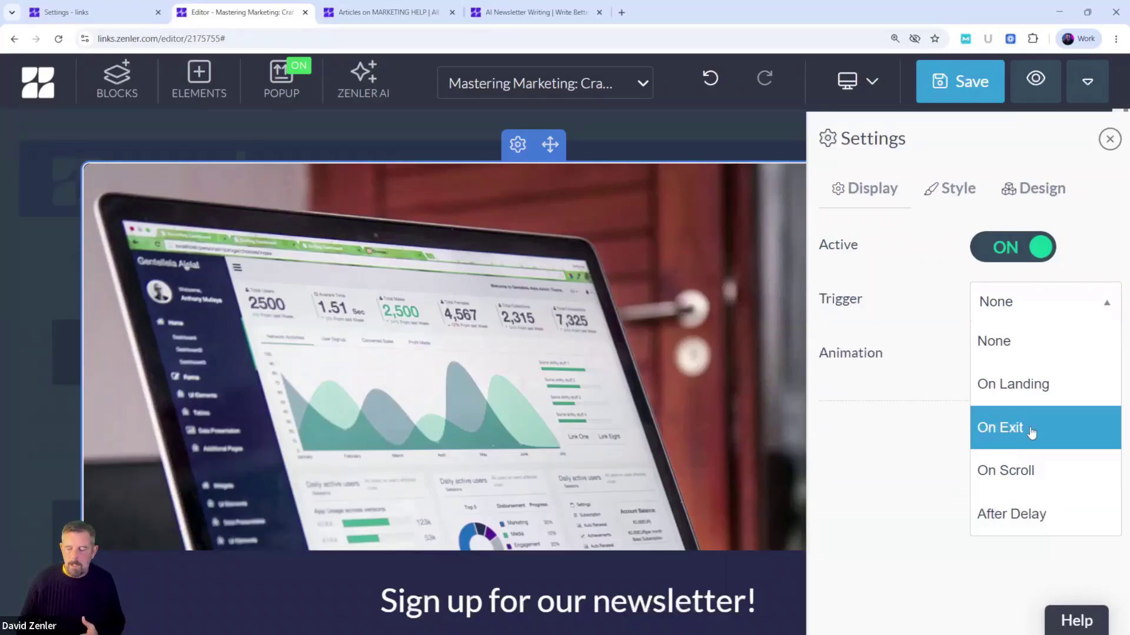
left_click(993, 477)
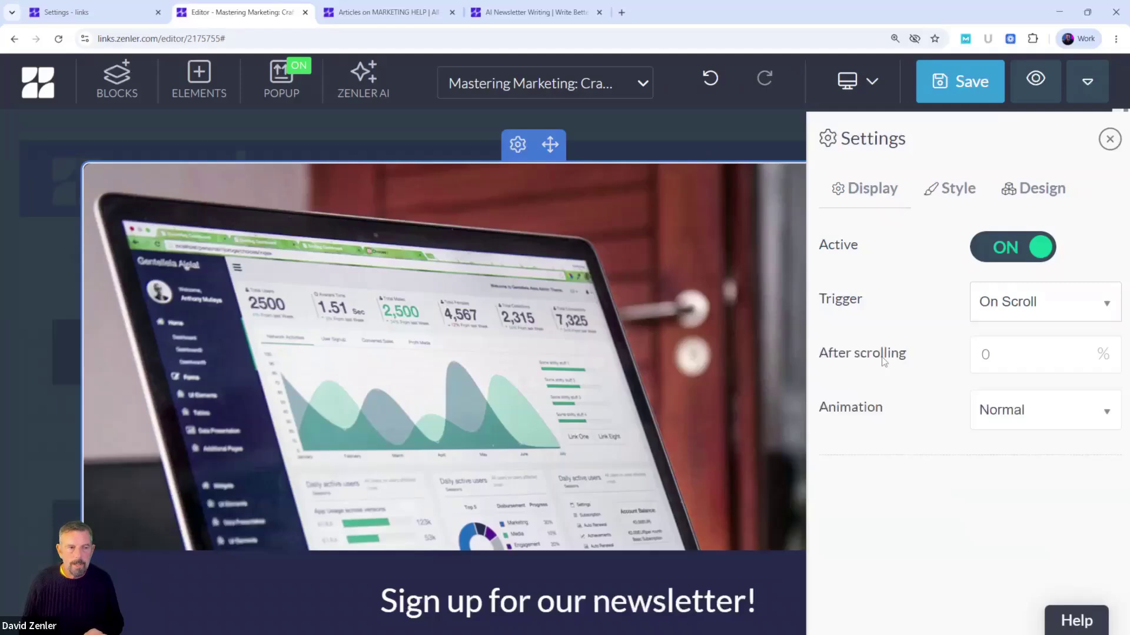
Reload the "AI Newsletter Writing" article, scroll until its offer popup appears and dismiss it.
left_click(537, 12)
left_click(58, 38)
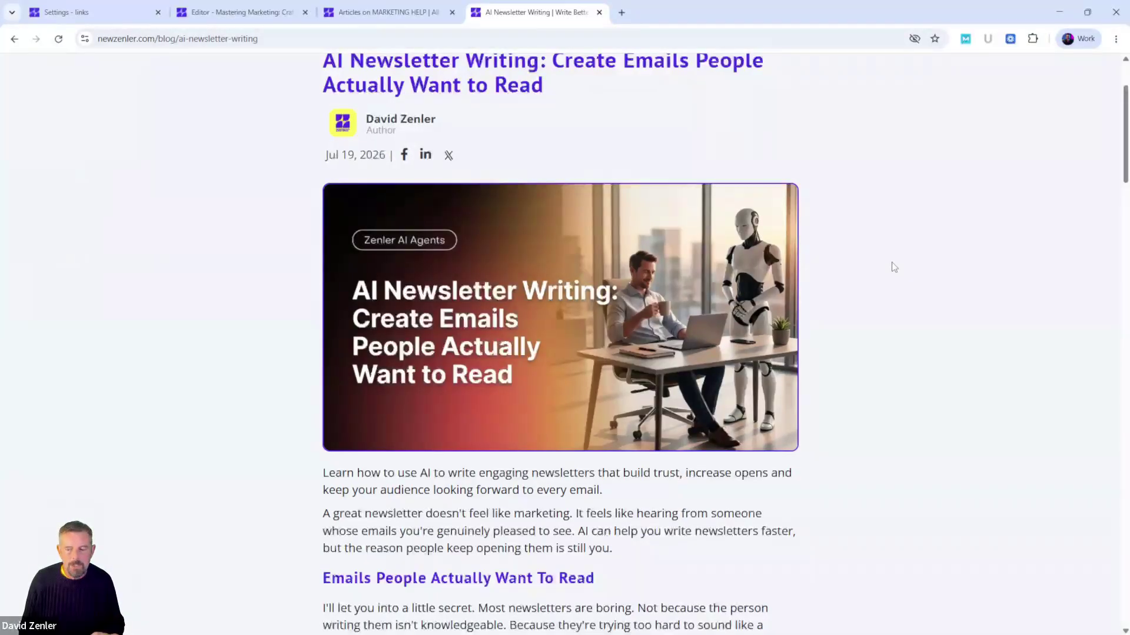
scroll(892, 261, "down", 1)
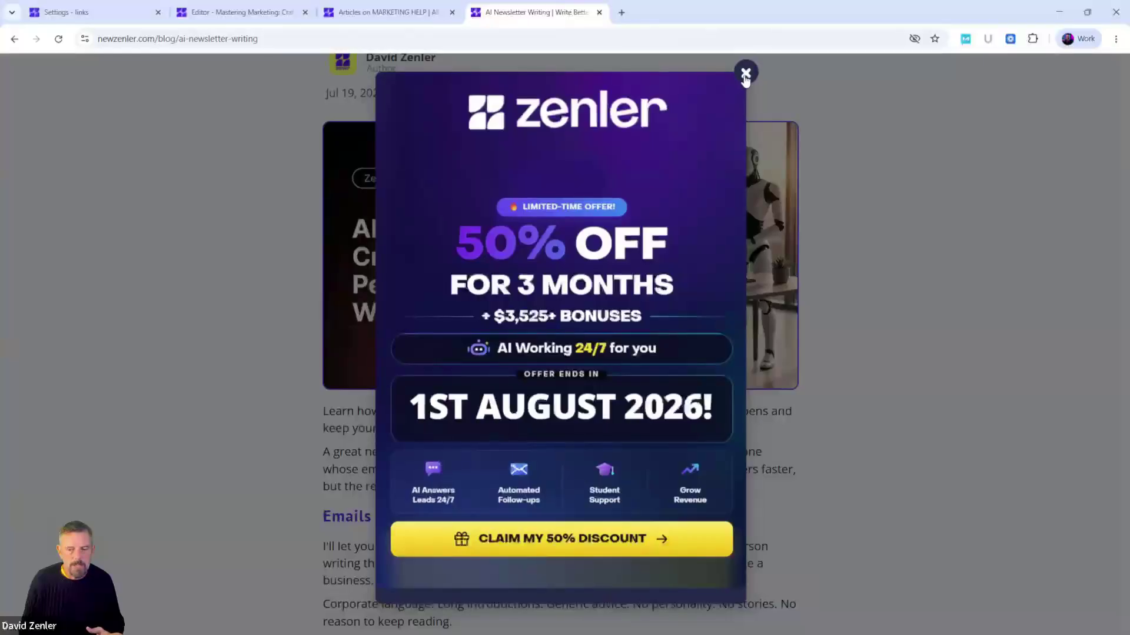
left_click(745, 73)
scroll(897, 251, "up", 1)
scroll(898, 252, "up", 3)
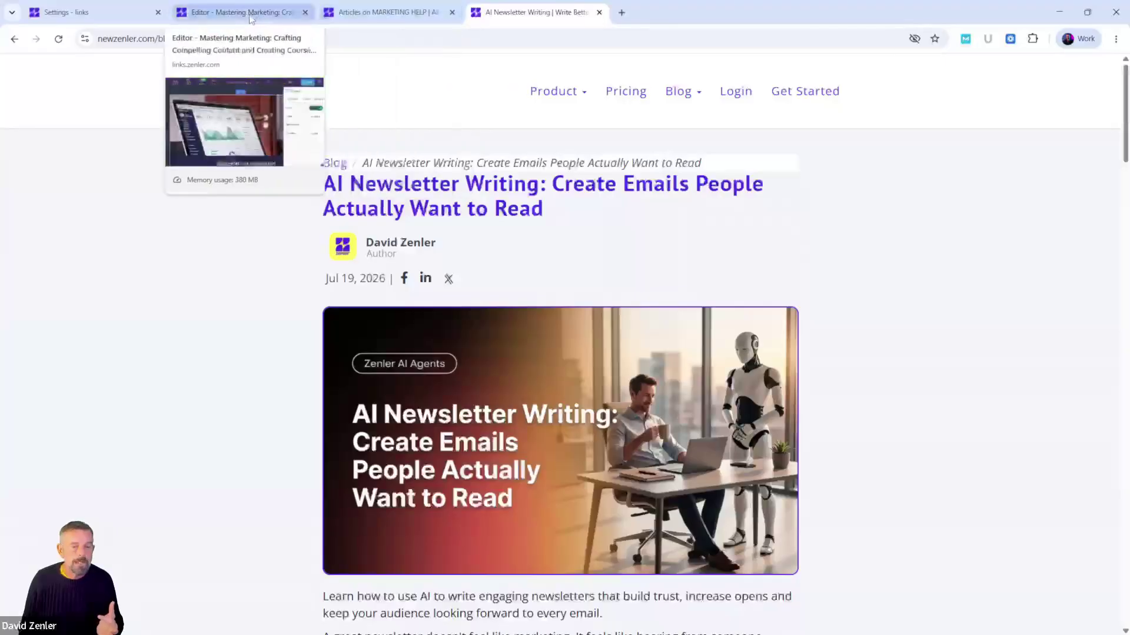
Return to the blog page editor, set the newsletter popup to appear after 90% scrolling and save the page.
left_click(250, 13)
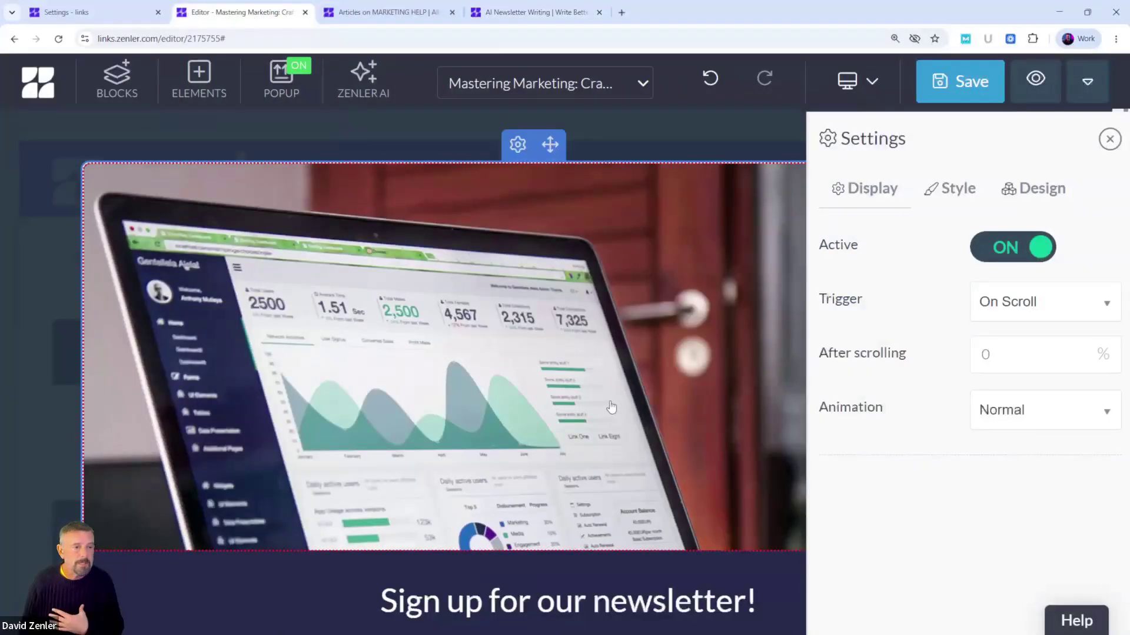
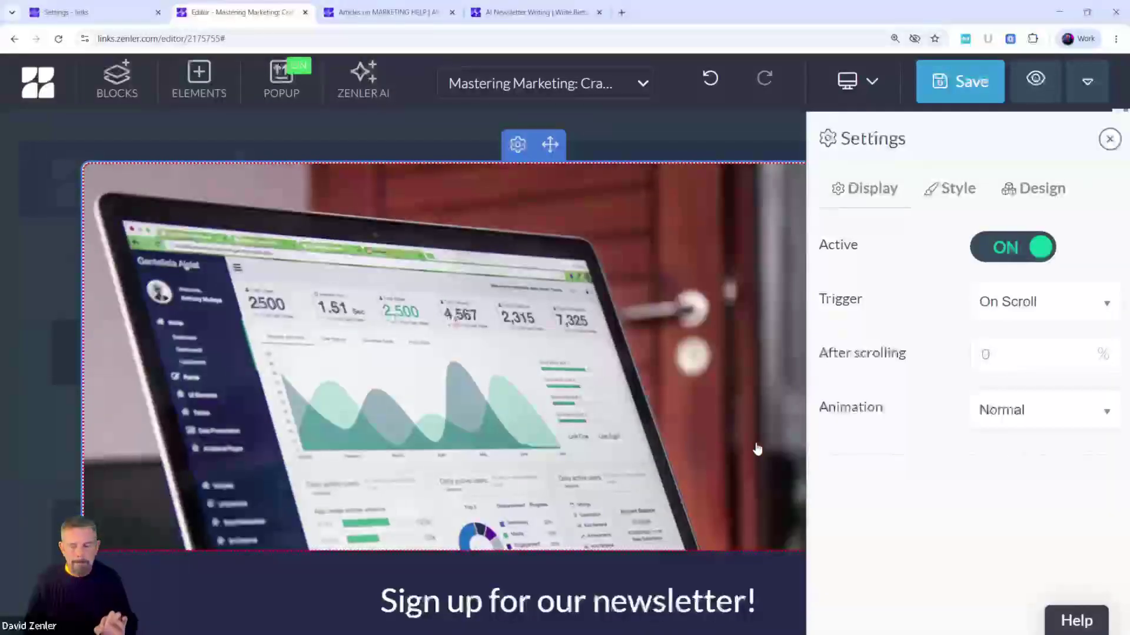
double_click(993, 356)
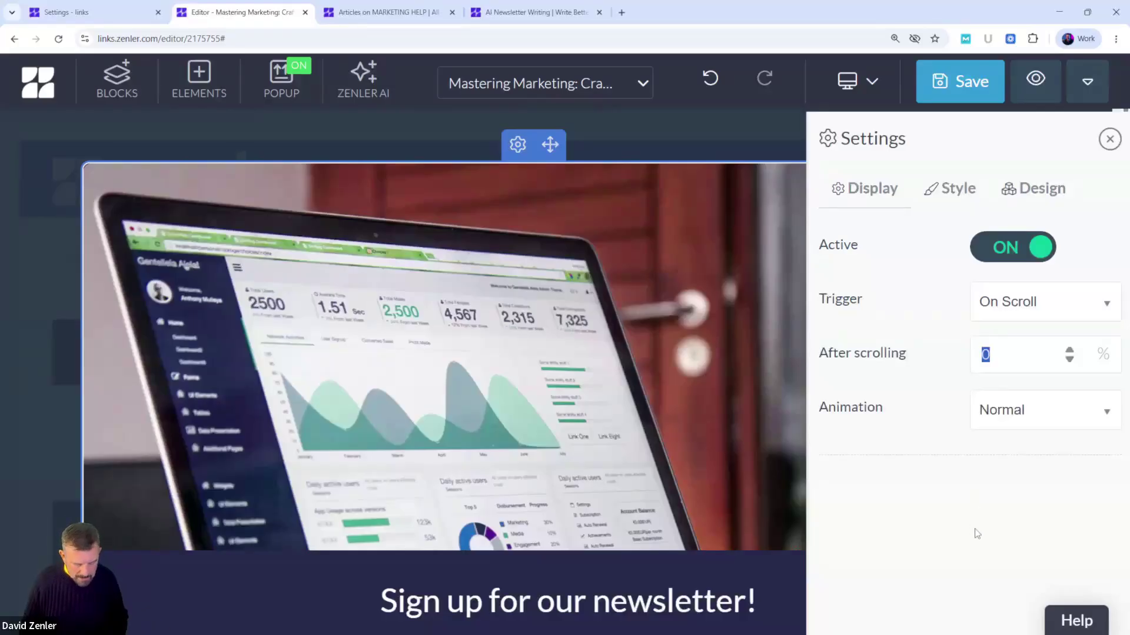
type("90")
left_click(957, 510)
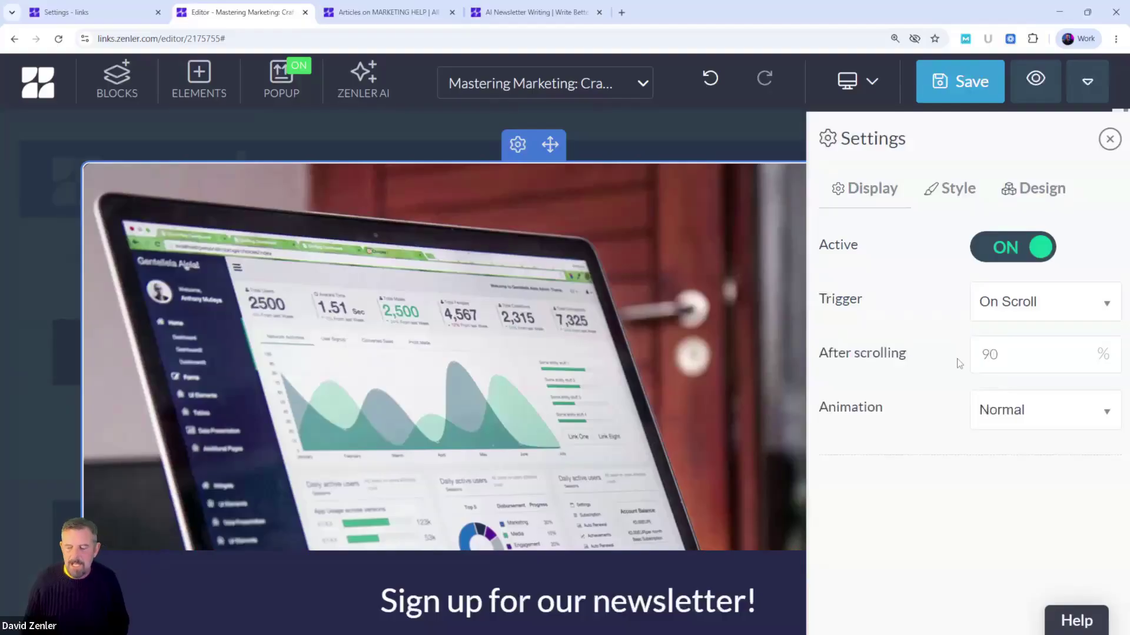
double_click(990, 354)
left_click(953, 472)
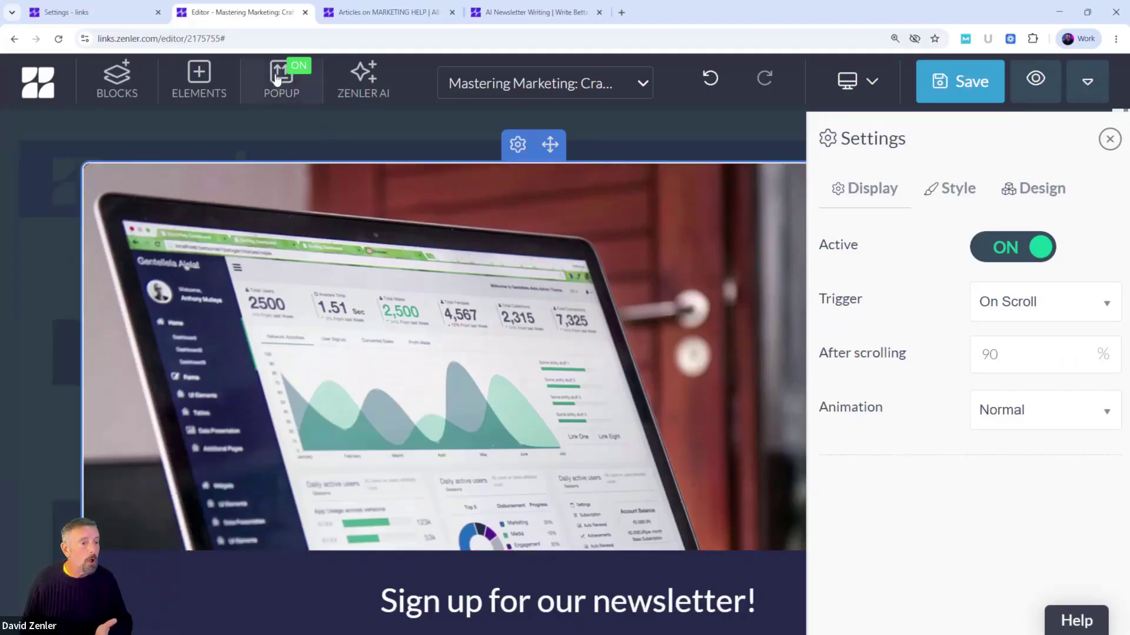
left_click(959, 83)
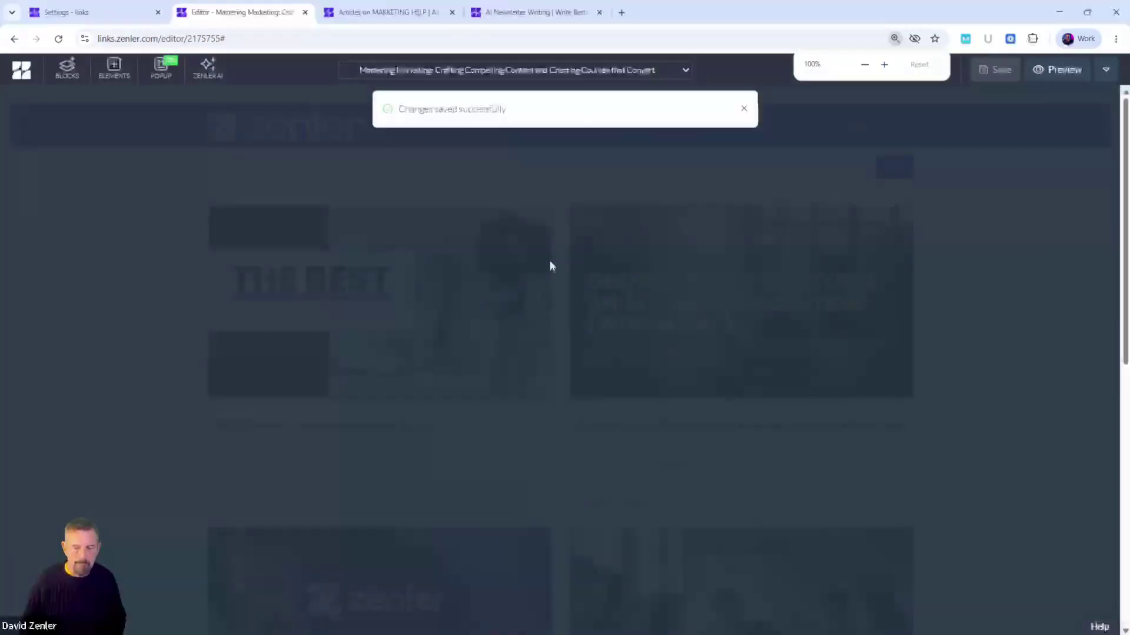
Reload the live Marketing Help blog category page and scroll through it repeatedly to test the scroll-triggered newsletter popup.
left_click(385, 12)
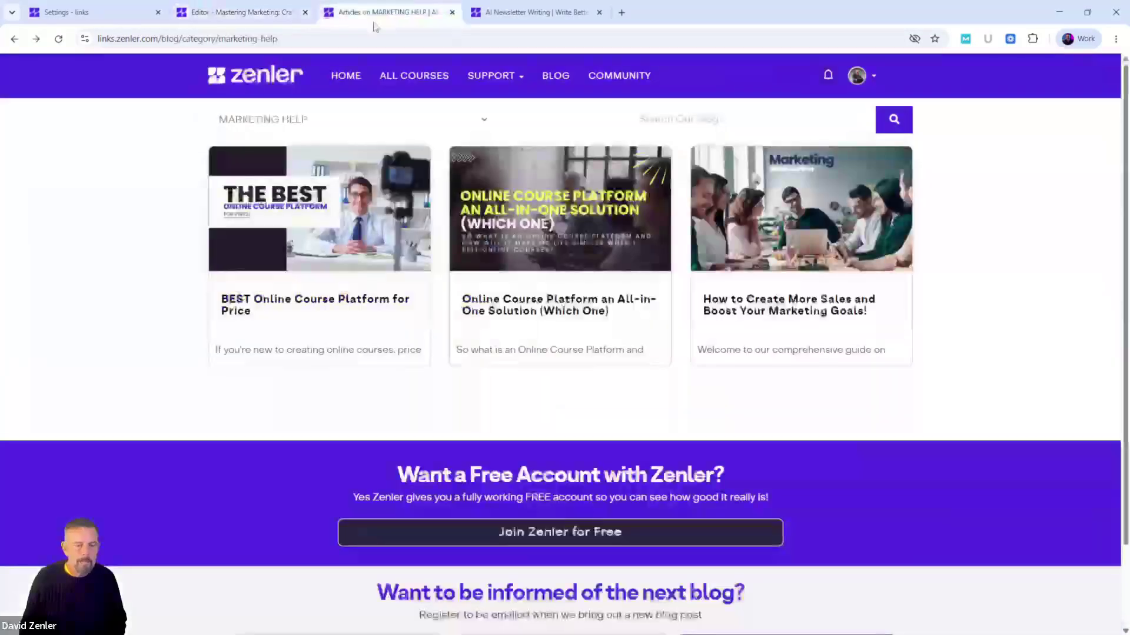
left_click(58, 38)
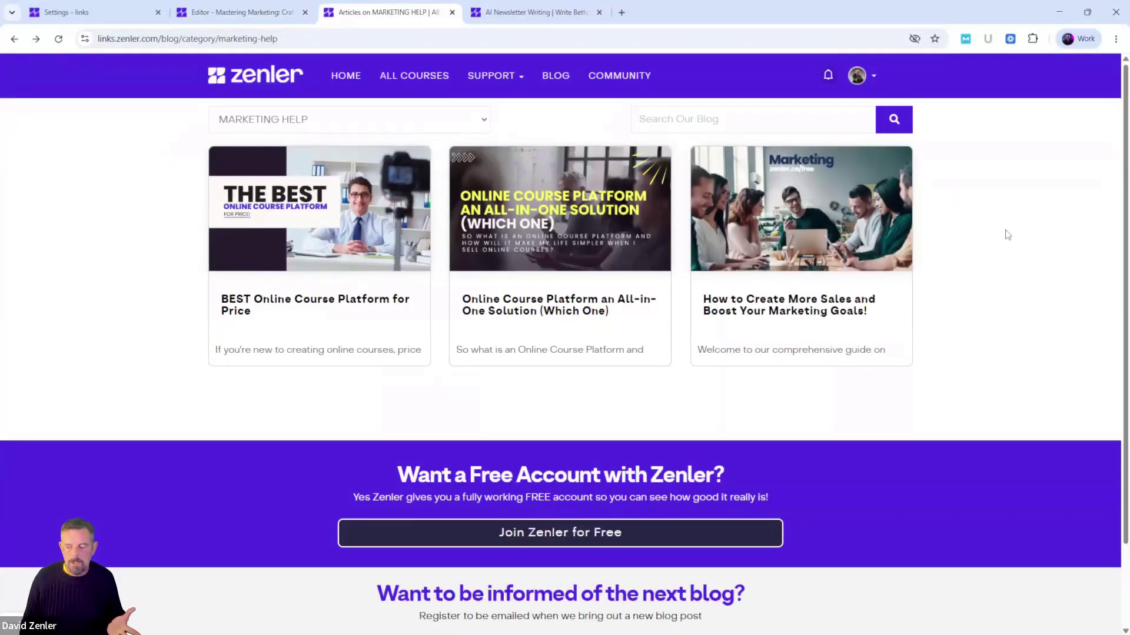
scroll(1007, 235, "down", 2)
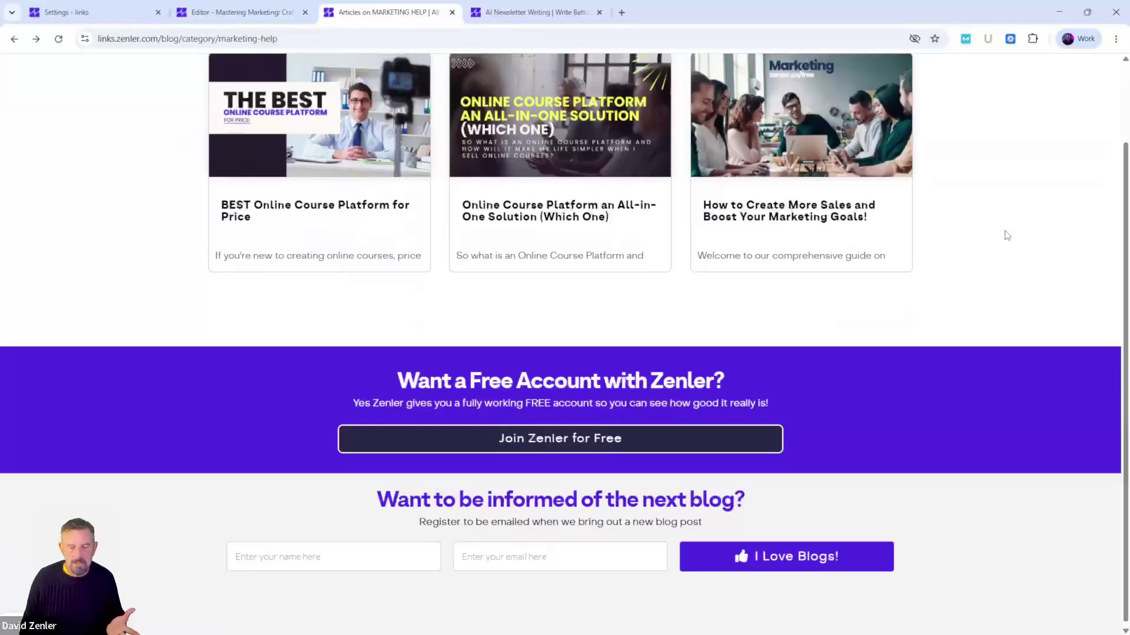
scroll(1005, 234, "up", 2)
scroll(1005, 234, "down", 2)
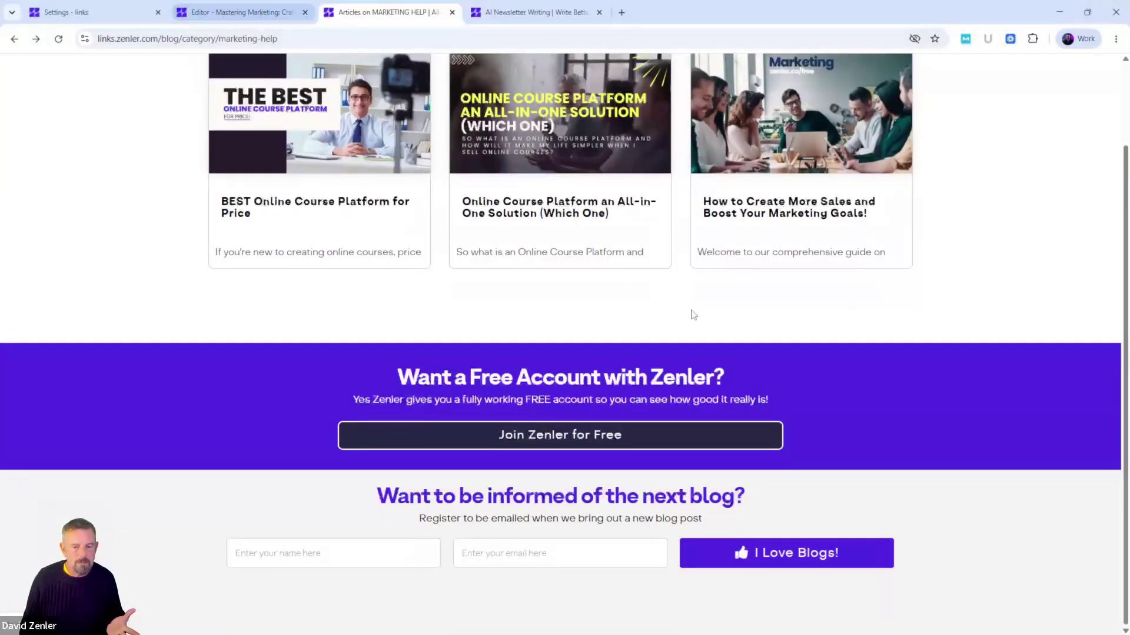
left_click(58, 38)
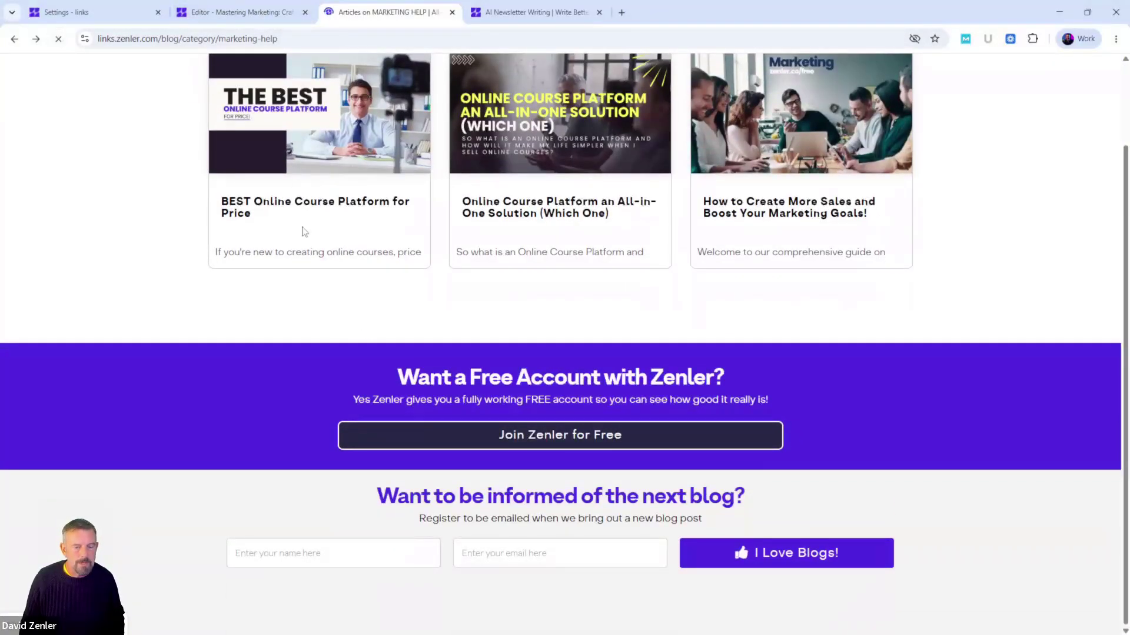
left_click(241, 12)
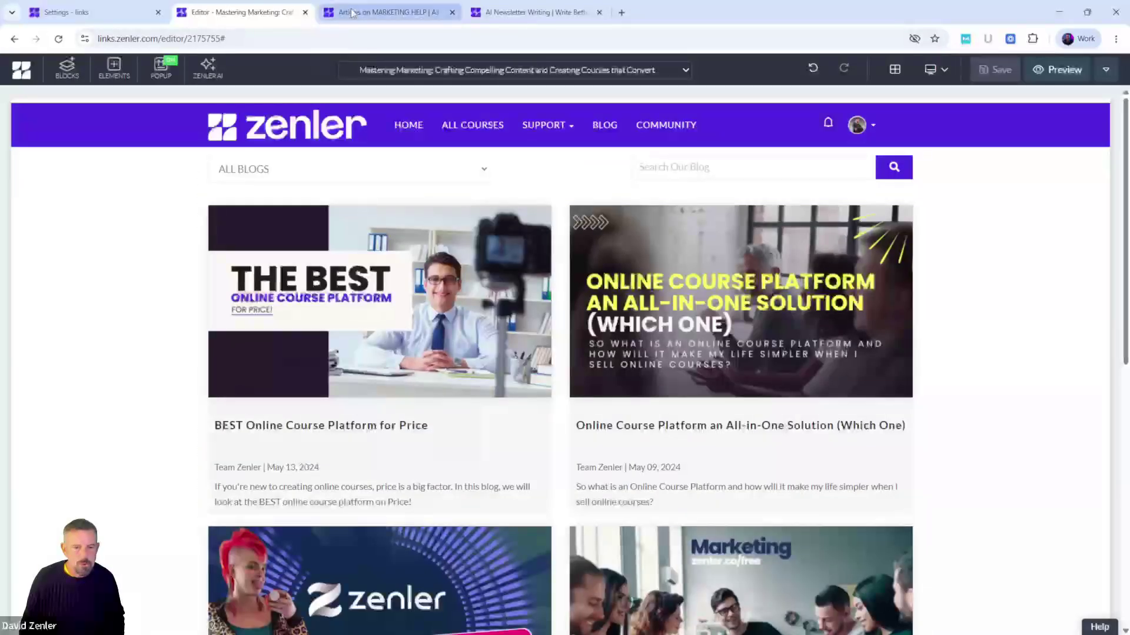
left_click(357, 12)
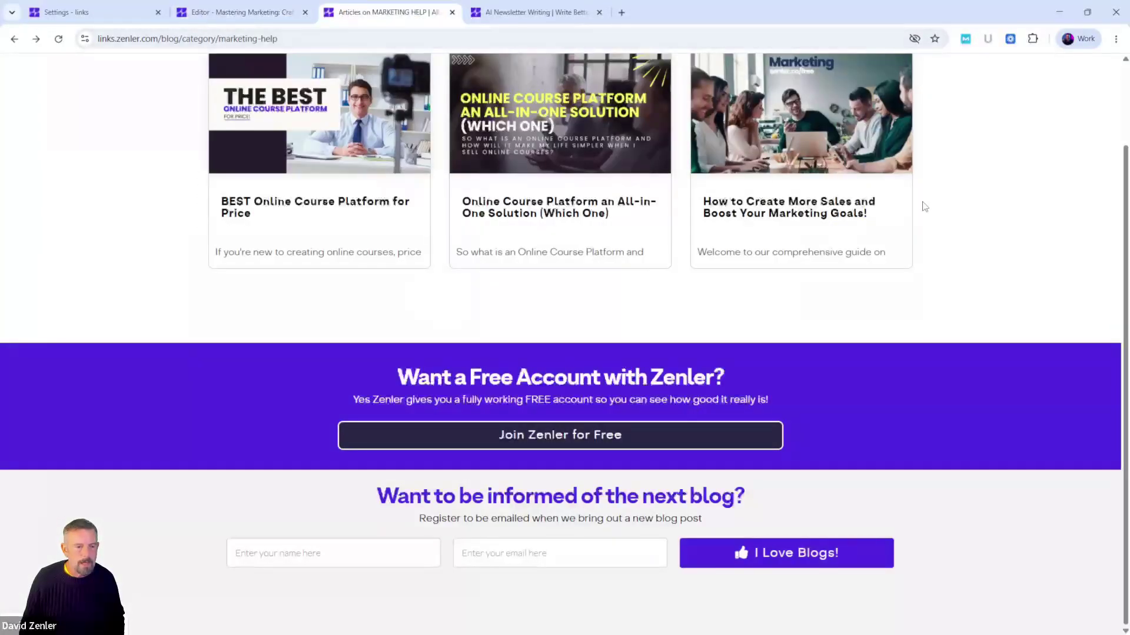
scroll(1016, 215, "up", 2)
scroll(1023, 214, "down", 2)
scroll(1022, 215, "up", 2)
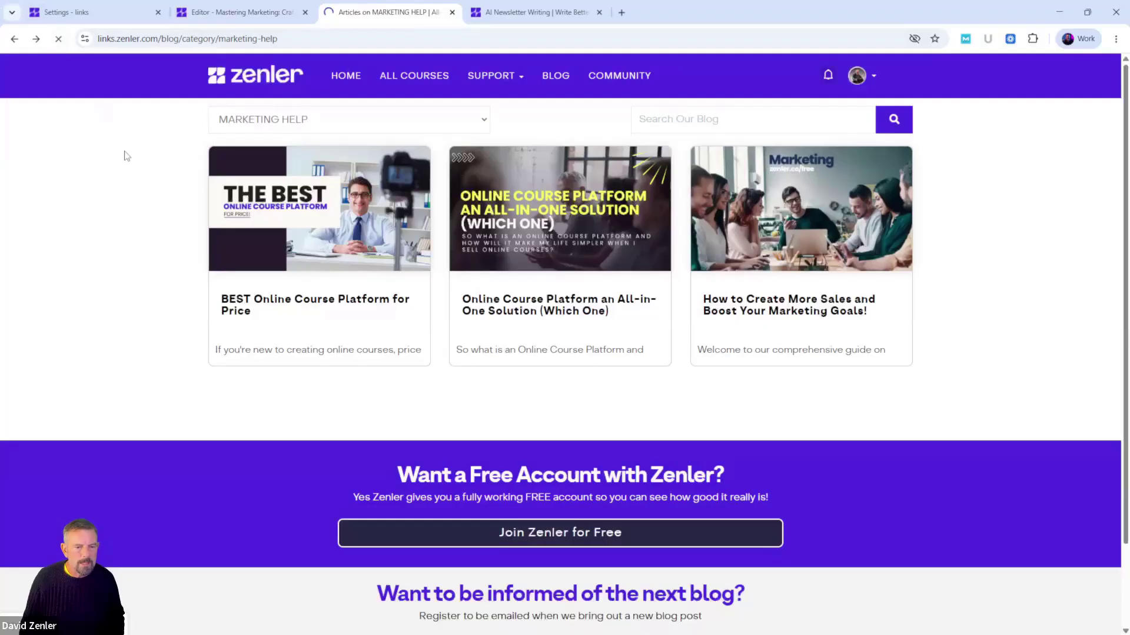
scroll(918, 240, "down", 2)
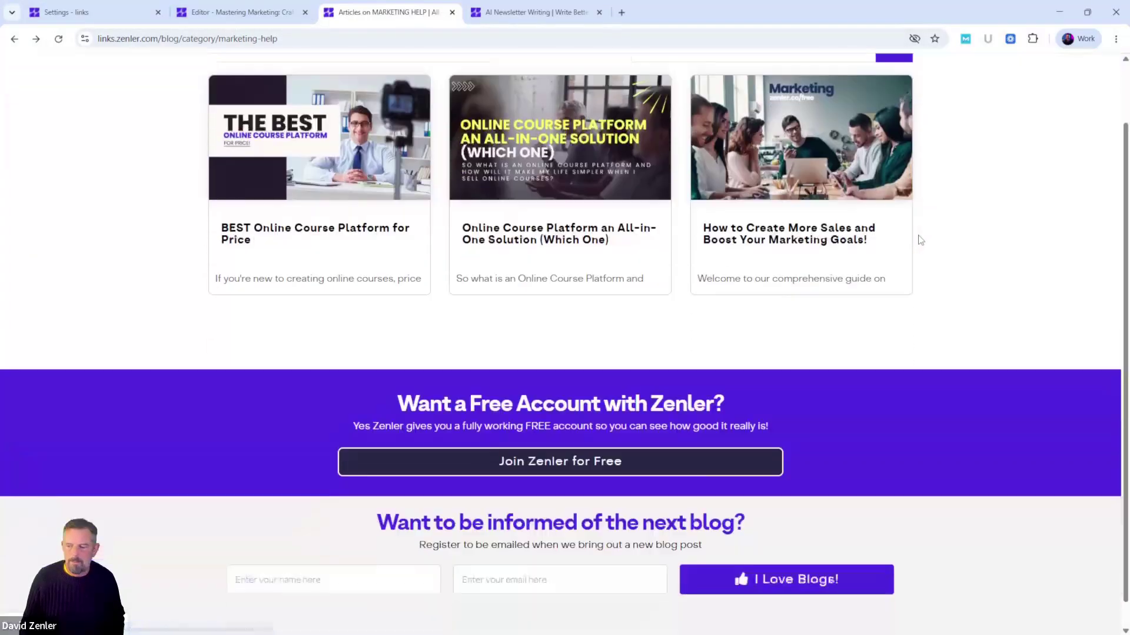
scroll(921, 240, "up", 2)
scroll(921, 241, "down", 2)
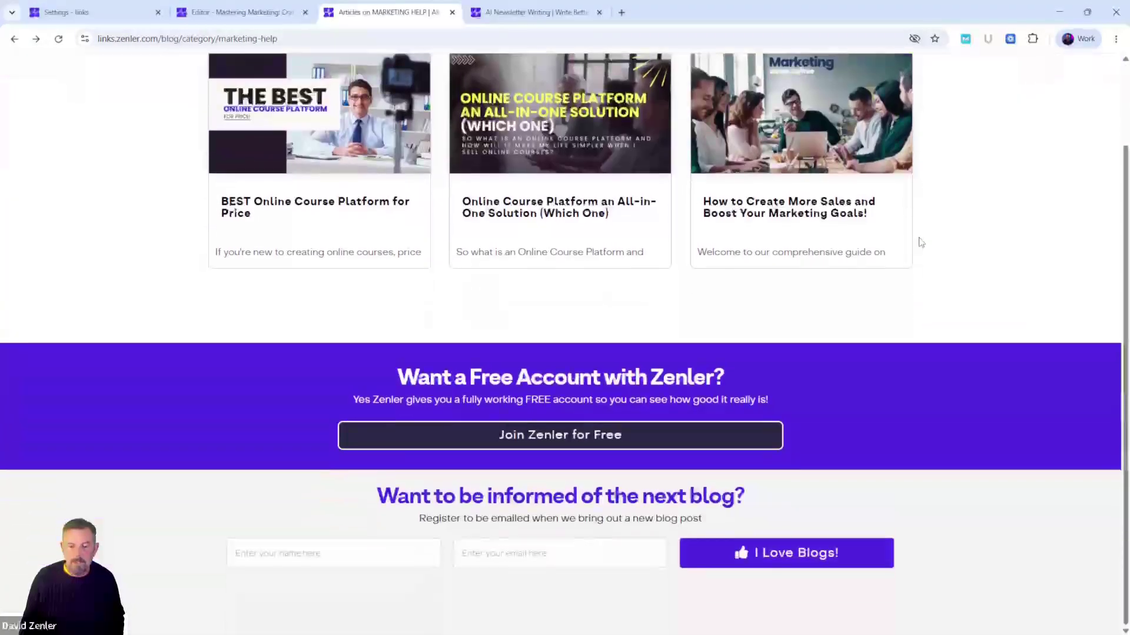
scroll(921, 243, "up", 2)
Return to the blog page editor, set the newsletter popup's trigger to On Landing and save the page.
left_click(202, 21)
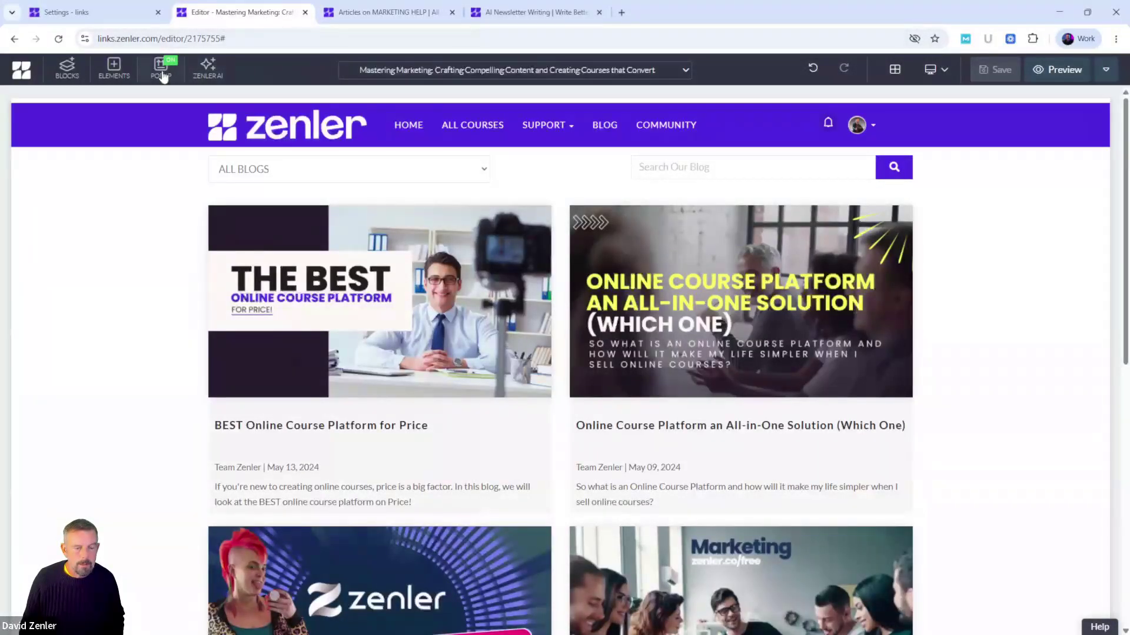
left_click(161, 72)
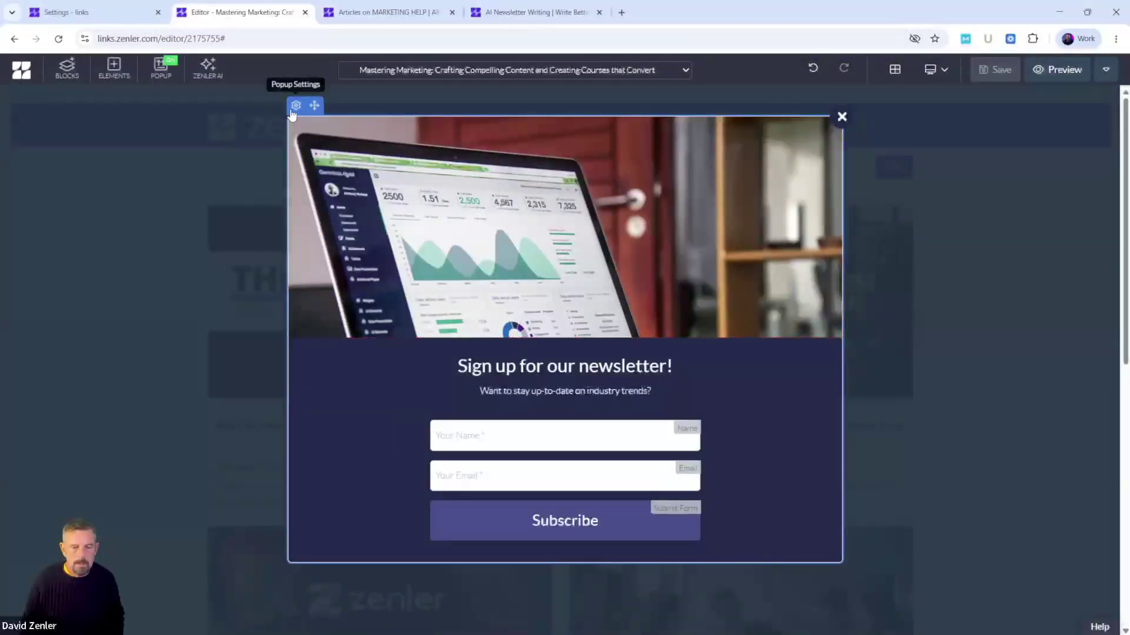
left_click(292, 111)
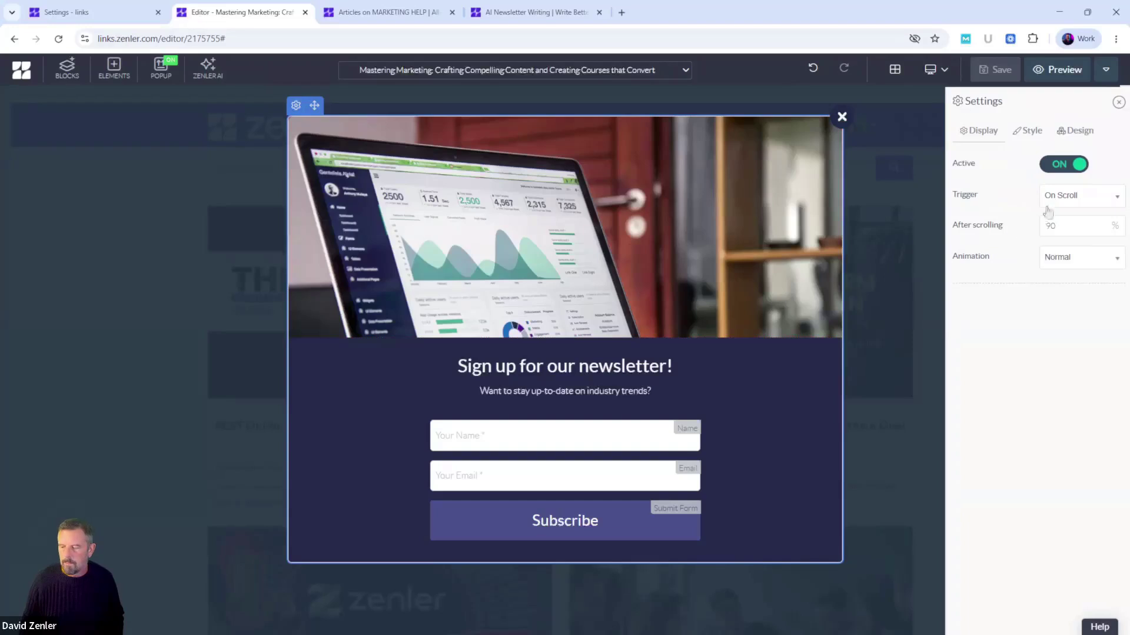
left_click(1047, 203)
left_click(1049, 242)
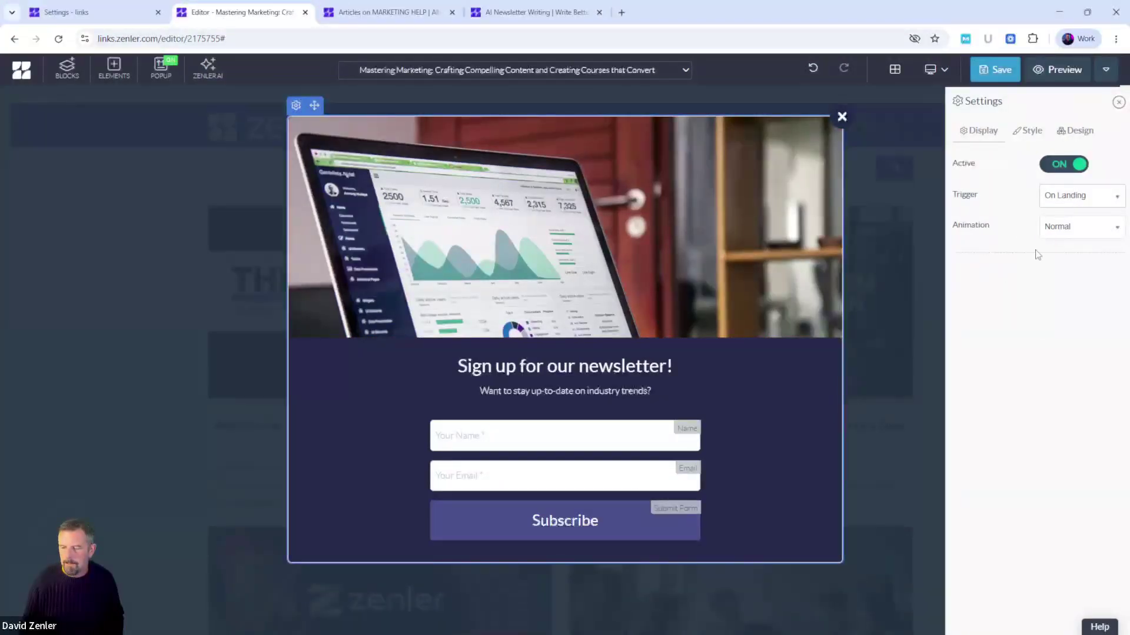
left_click(994, 70)
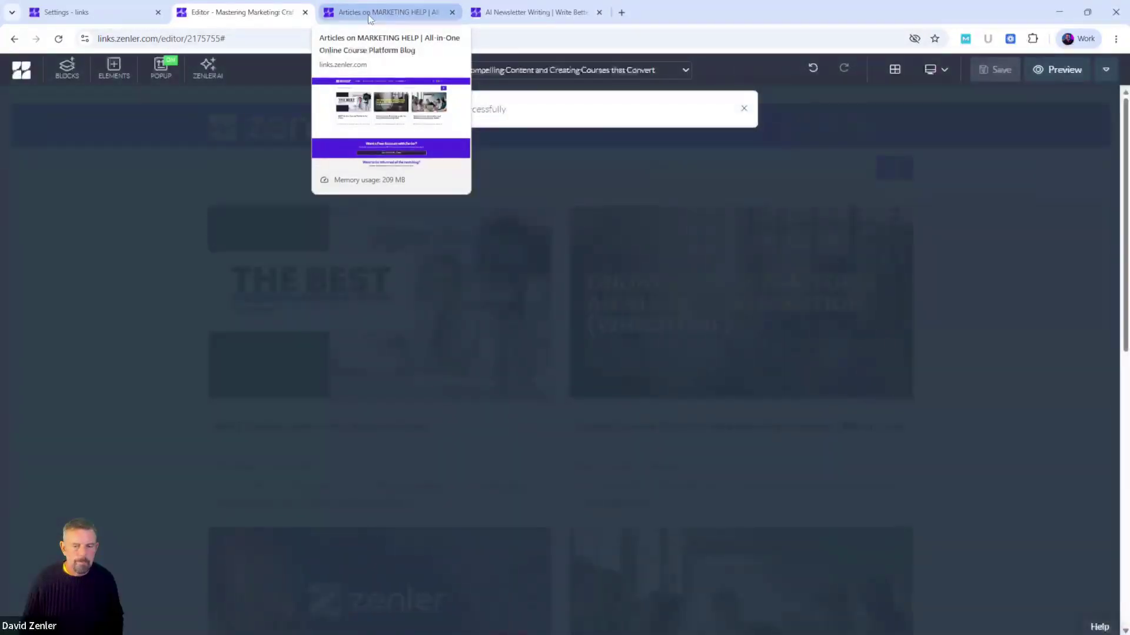
Reload the live Marketing Help blog category page to test the newsletter popup on landing.
left_click(369, 13)
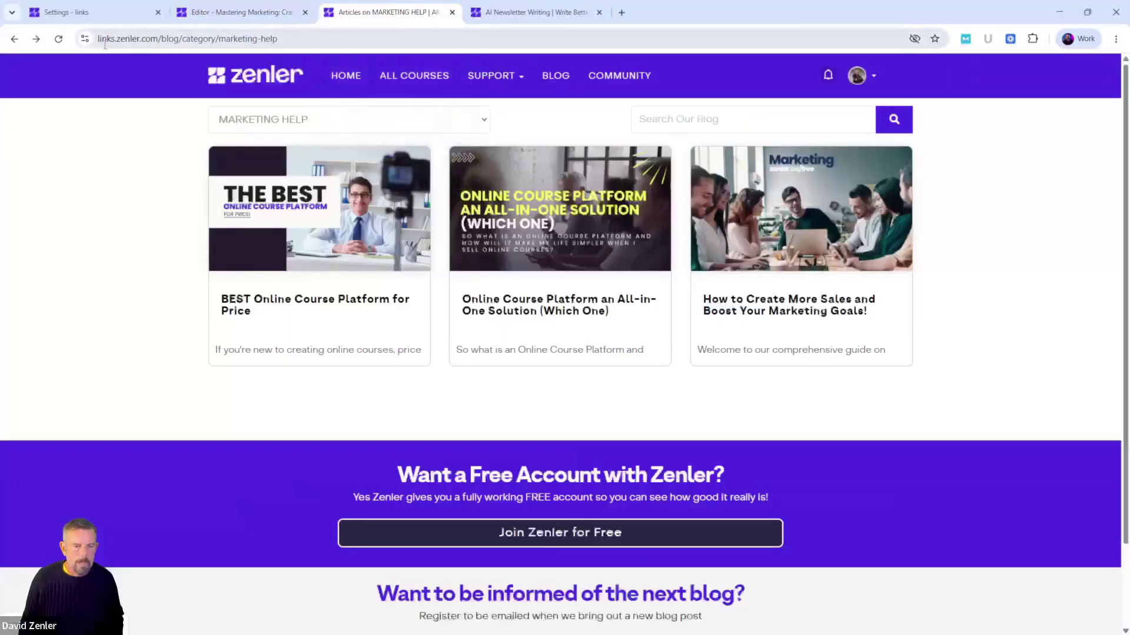
left_click(59, 38)
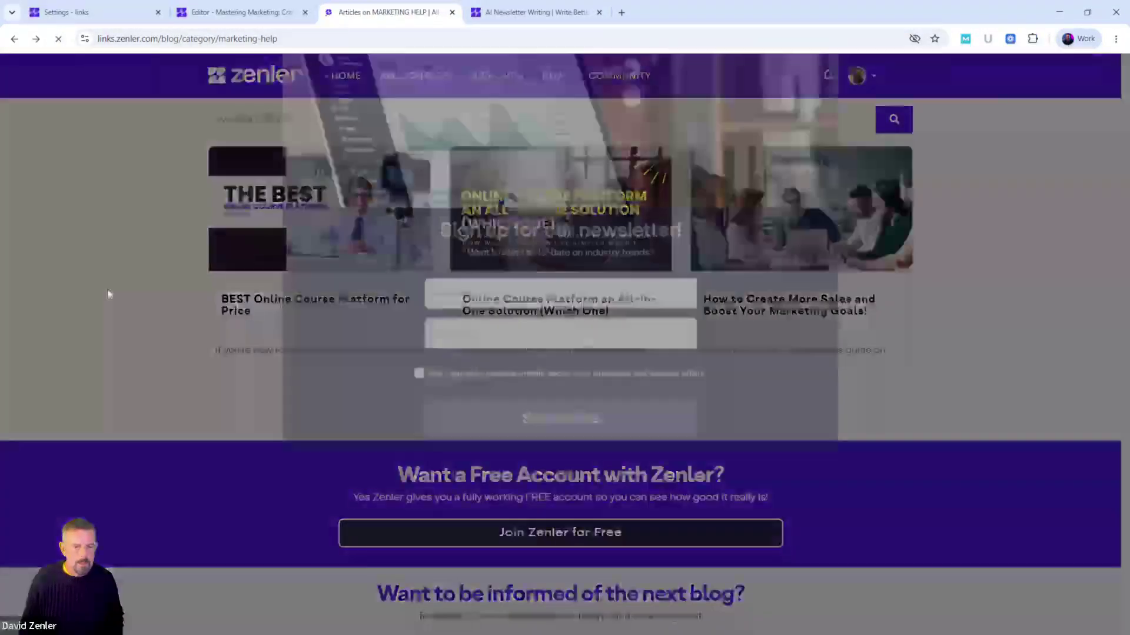
Close the live page's popup, then in the blog page editor set the newsletter popup's trigger to After Delay with 5 seconds and save.
left_click(837, 74)
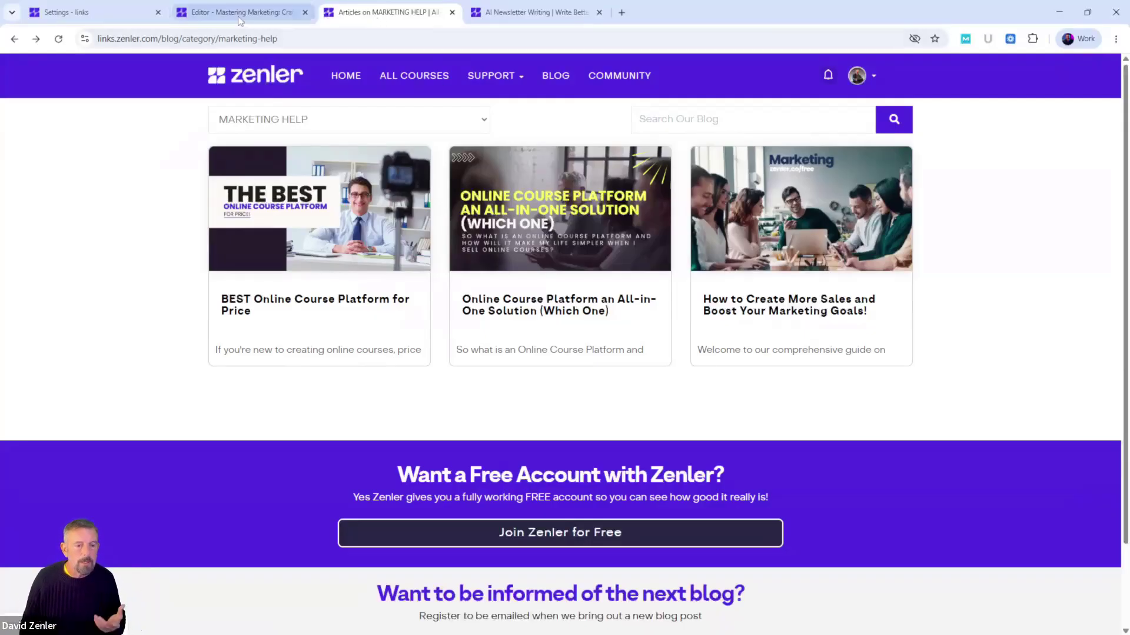
left_click(203, 13)
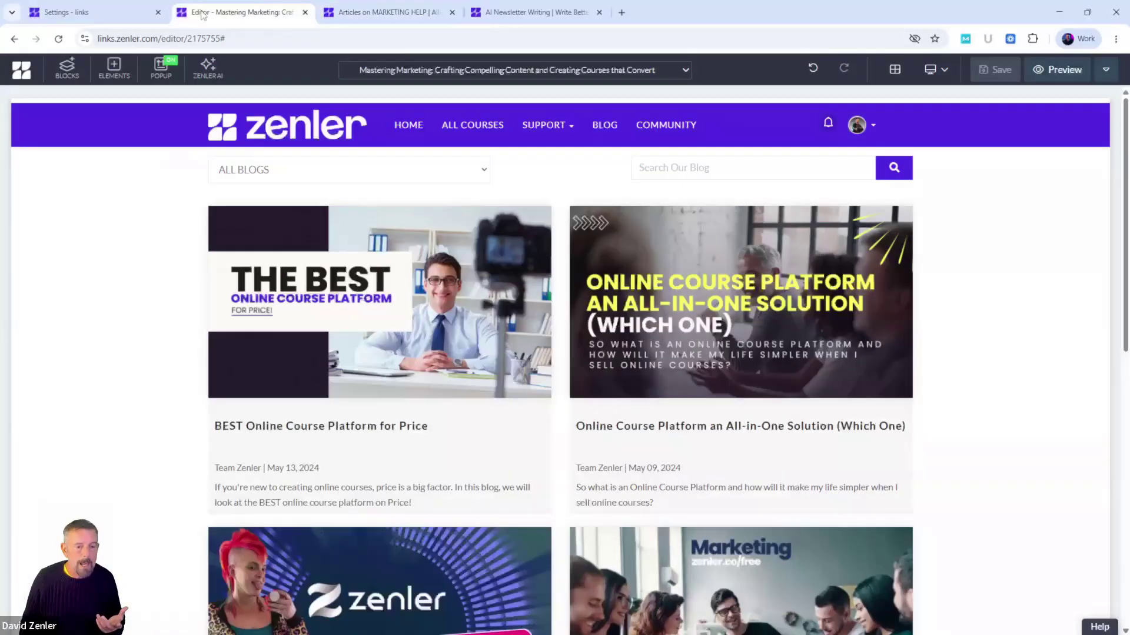
left_click(158, 72)
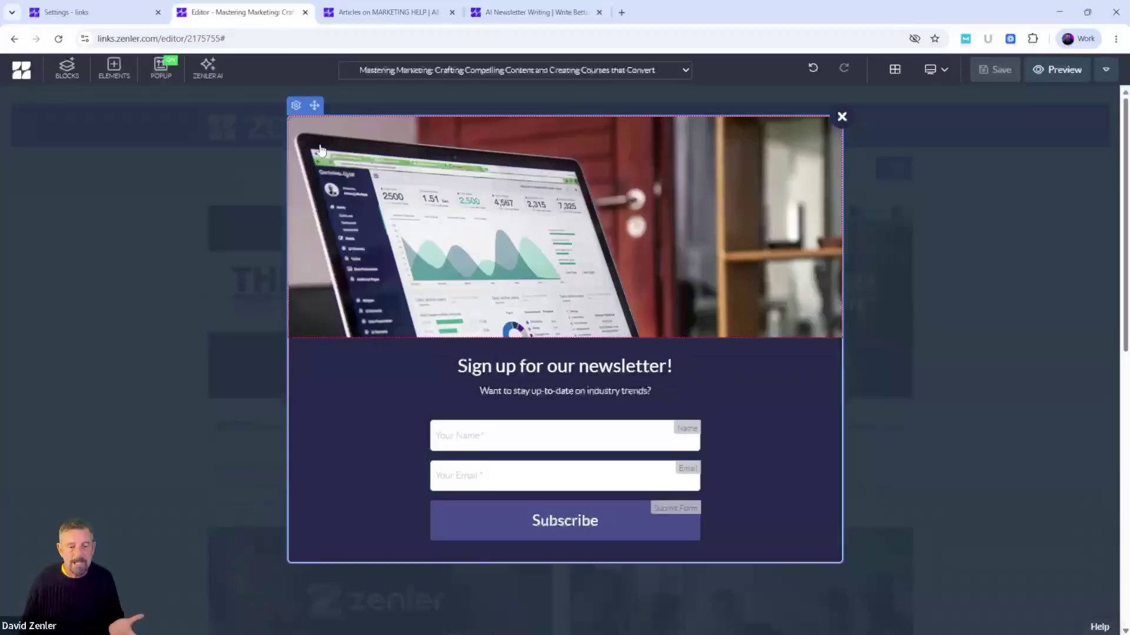
left_click(297, 107)
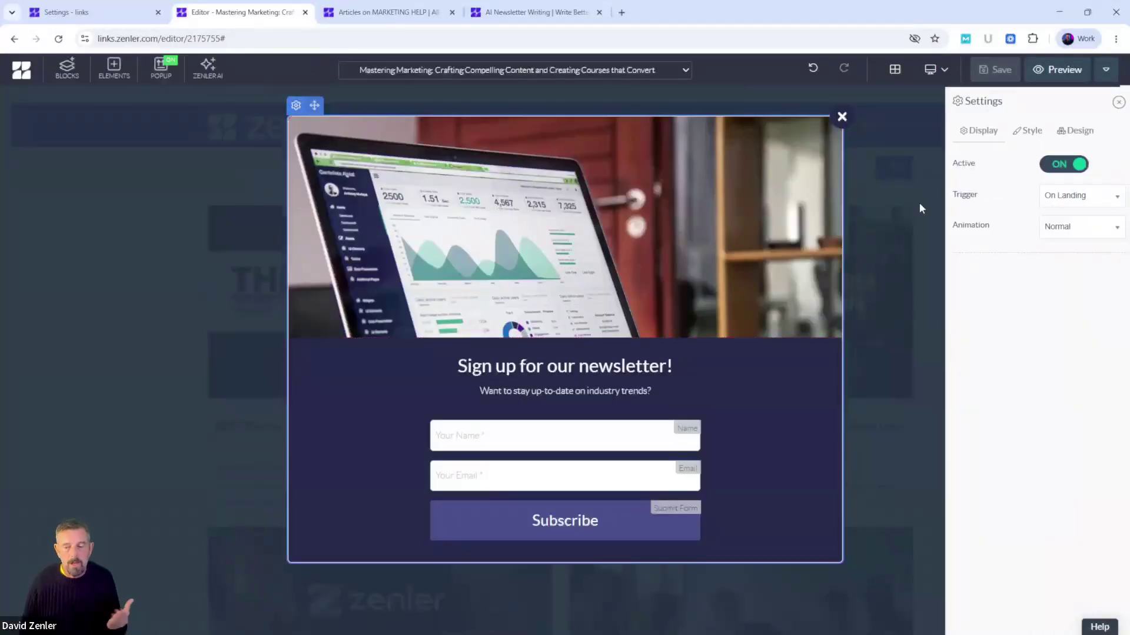
left_click(1060, 203)
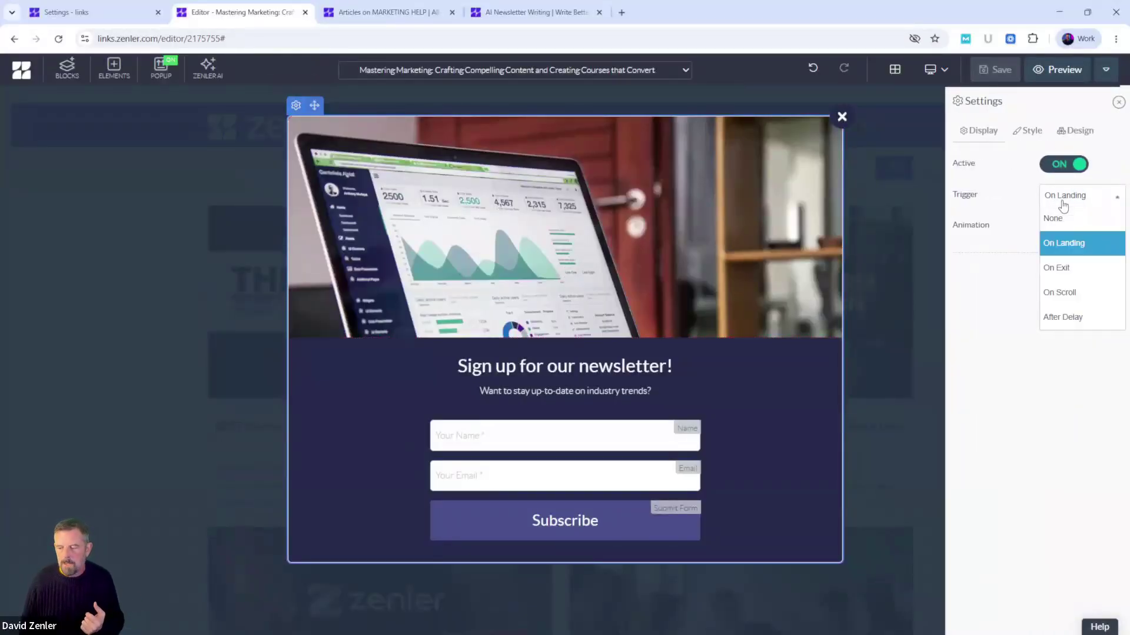
left_click(1048, 320)
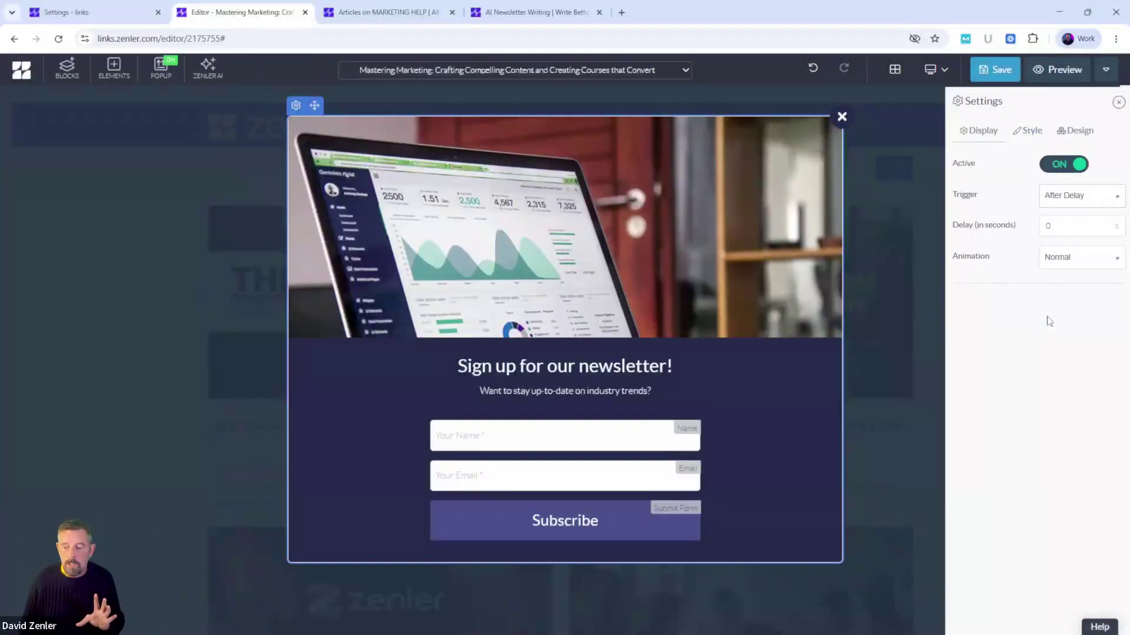
double_click(1047, 227)
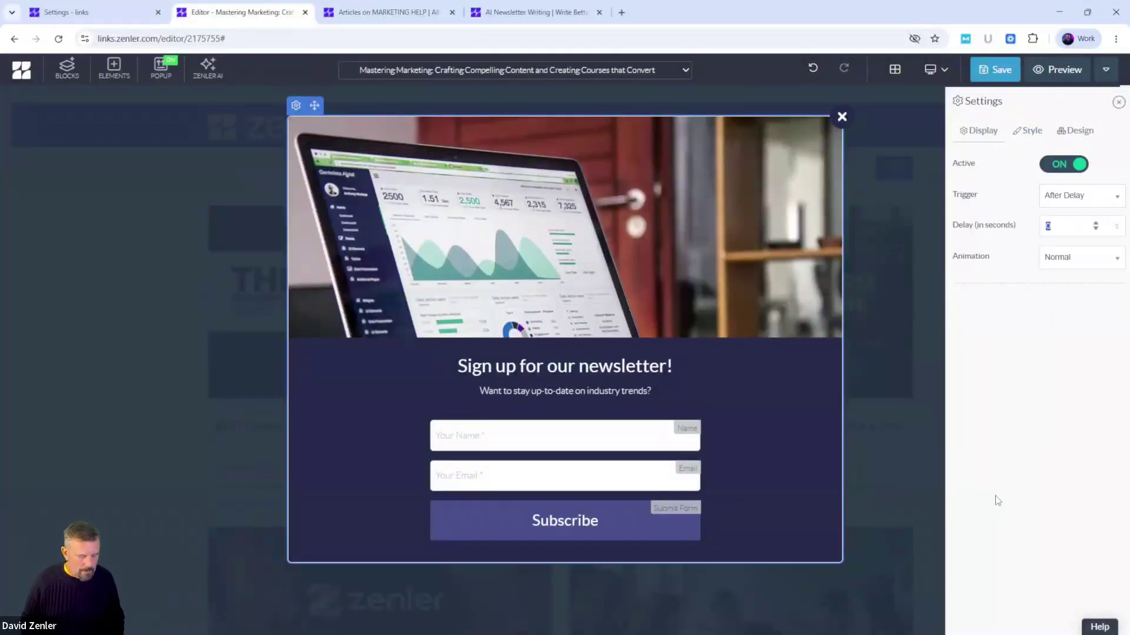
type("5")
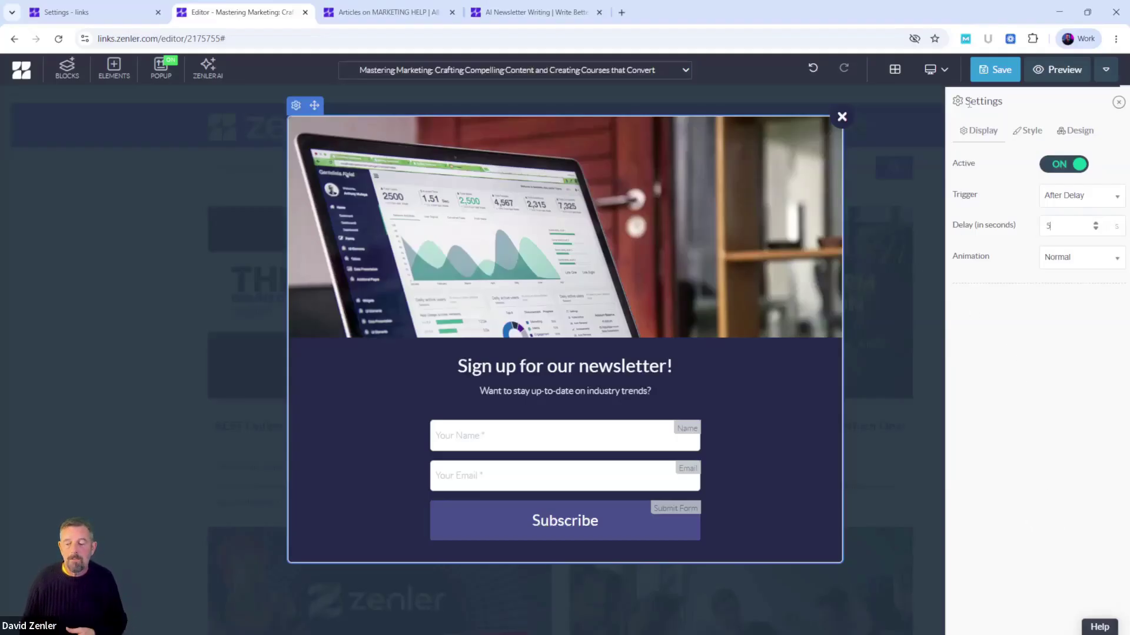
left_click(984, 80)
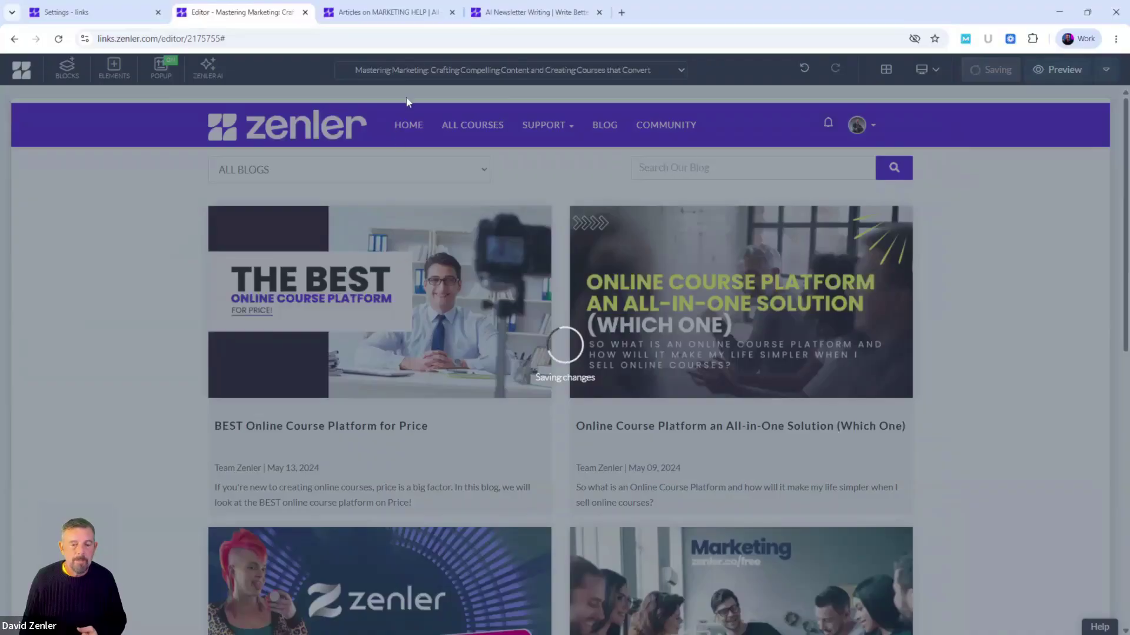
Reload the live Marketing Help blog category page to test the delayed newsletter popup and close it.
left_click(372, 17)
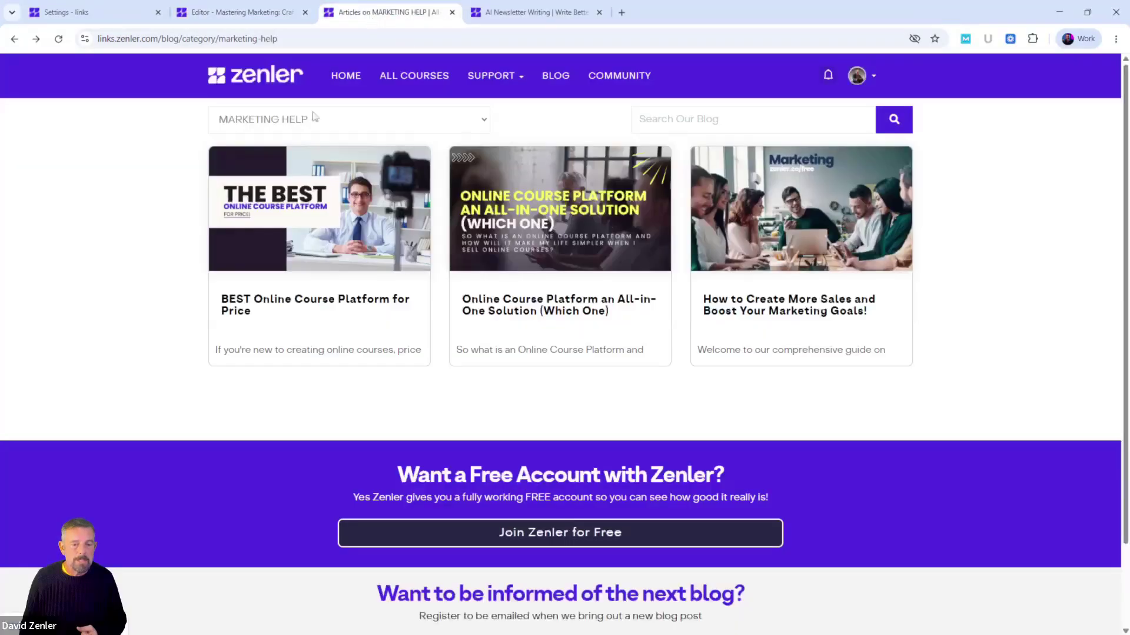
left_click(59, 39)
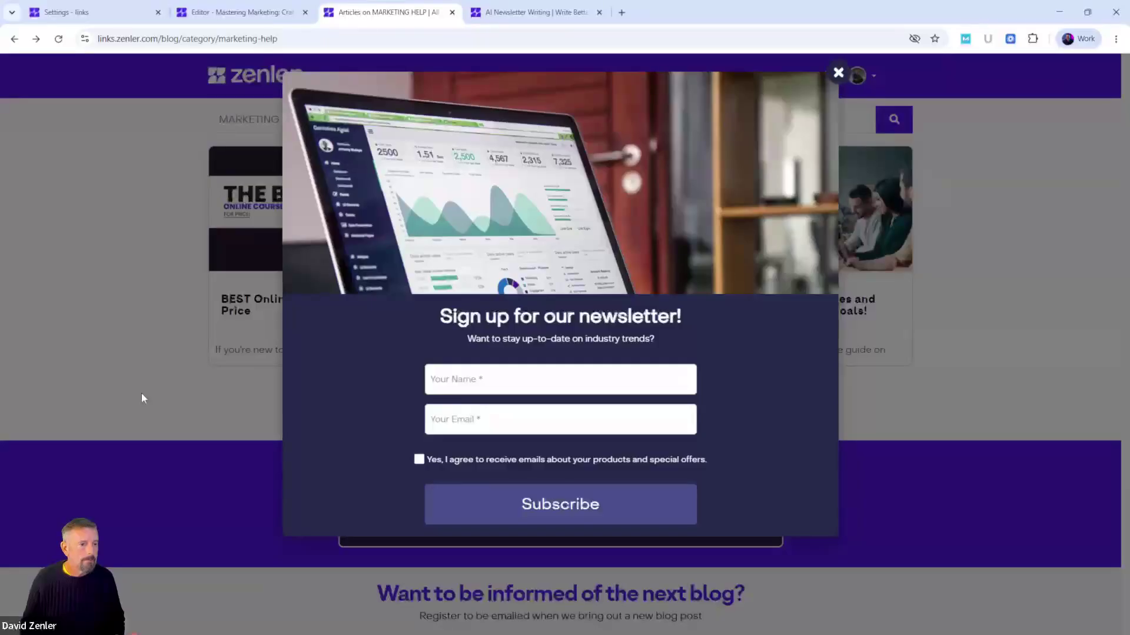
left_click(837, 73)
Return to the blog page editor and view the style and general settings of the newsletter popup's form.
left_click(241, 12)
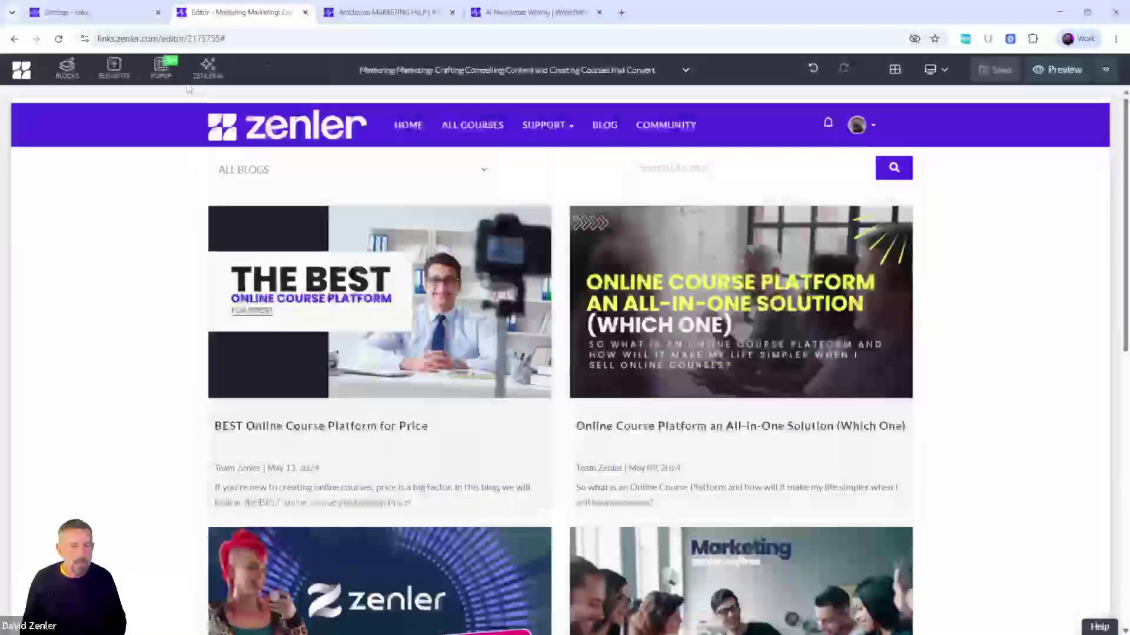
left_click(162, 69)
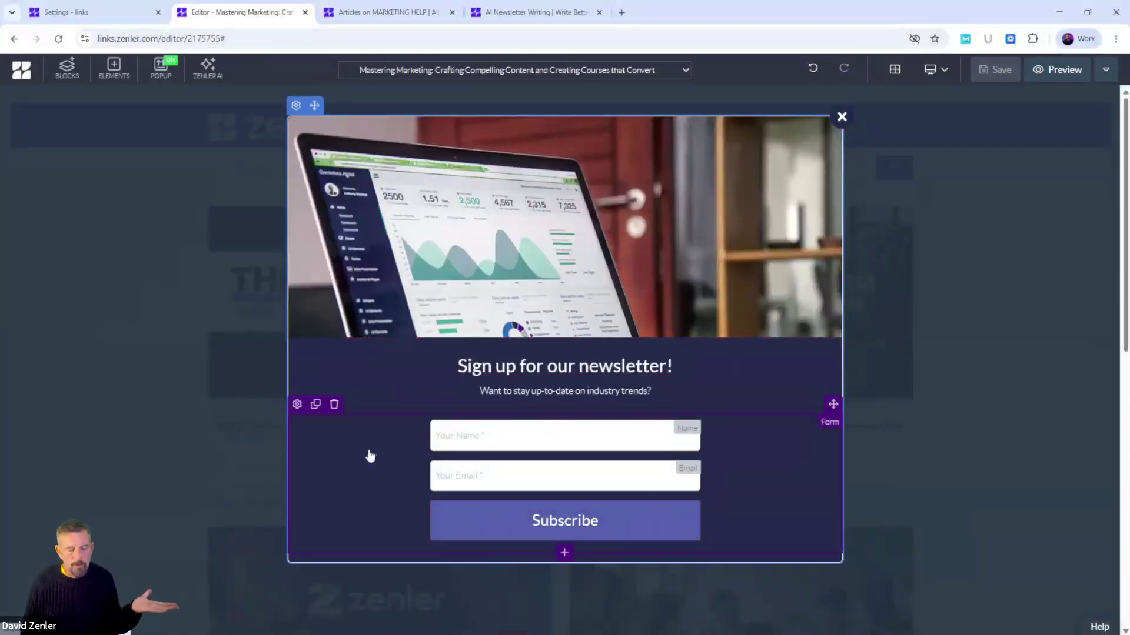
left_click(297, 405)
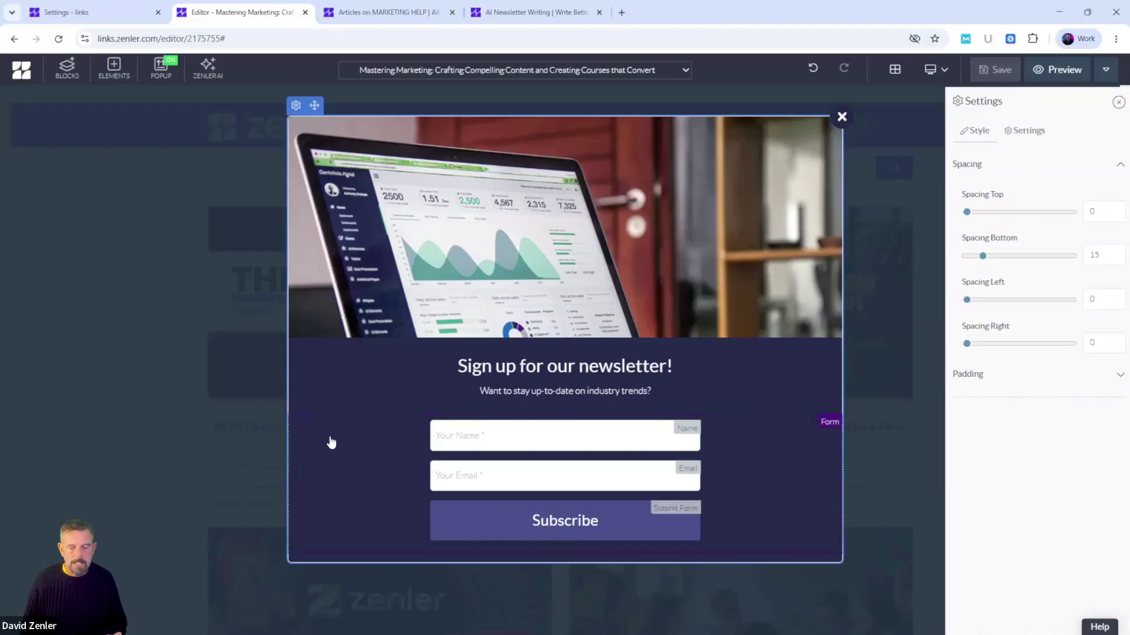
left_click(330, 440)
left_click(297, 407)
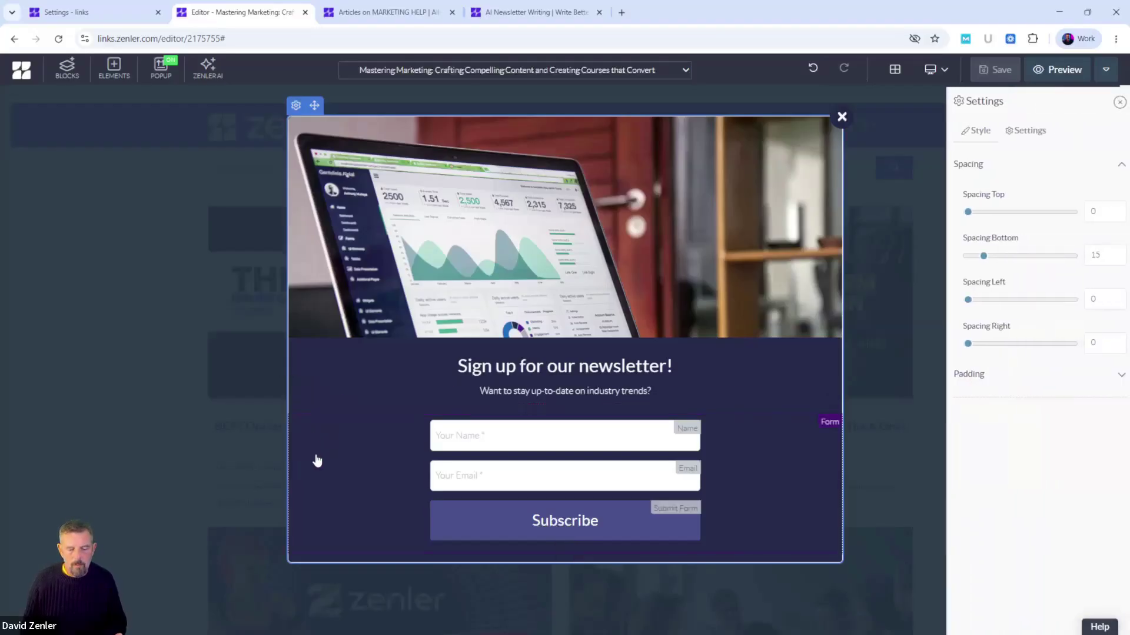
left_click(1016, 133)
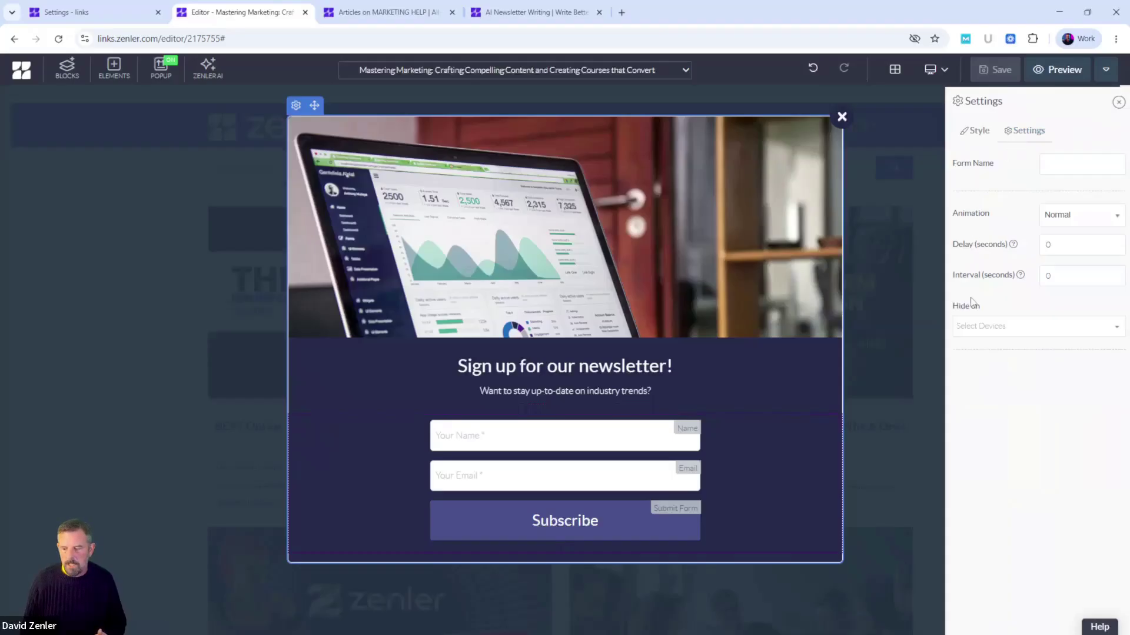
Open the settings of the popup's Subscribe button and show the funnels its submissions can be added to.
left_click(524, 522)
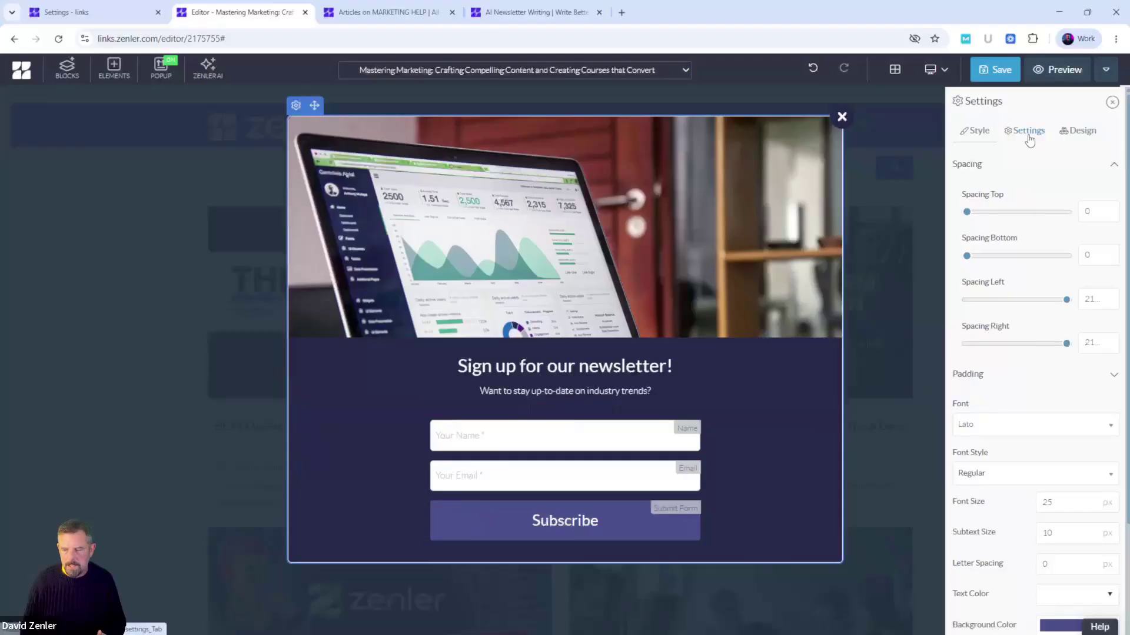
left_click(1026, 132)
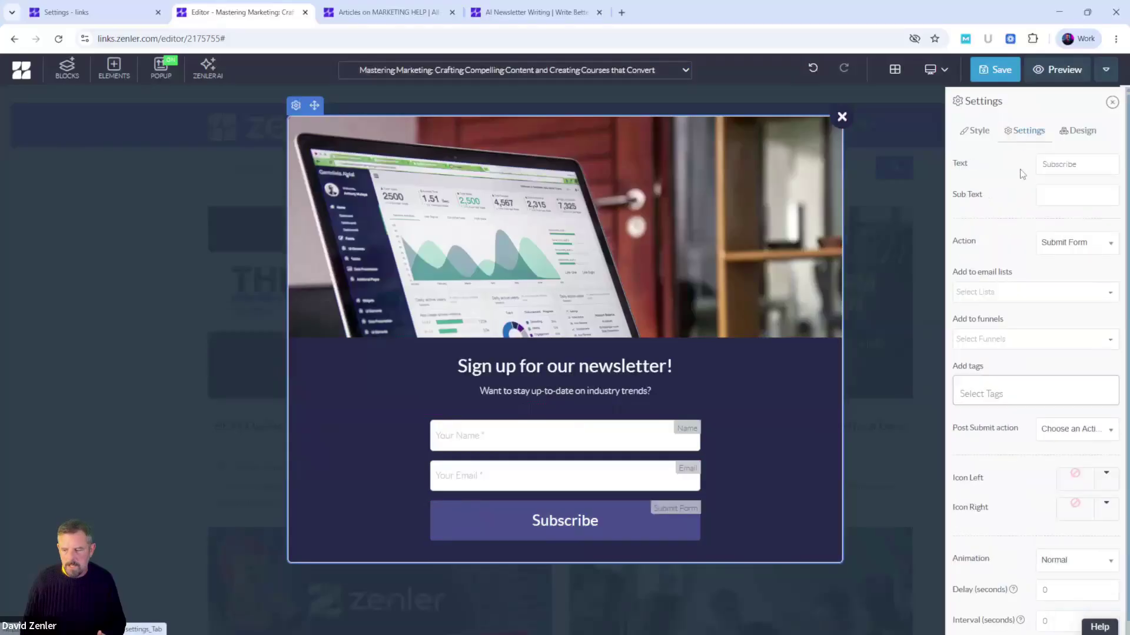
left_click(971, 341)
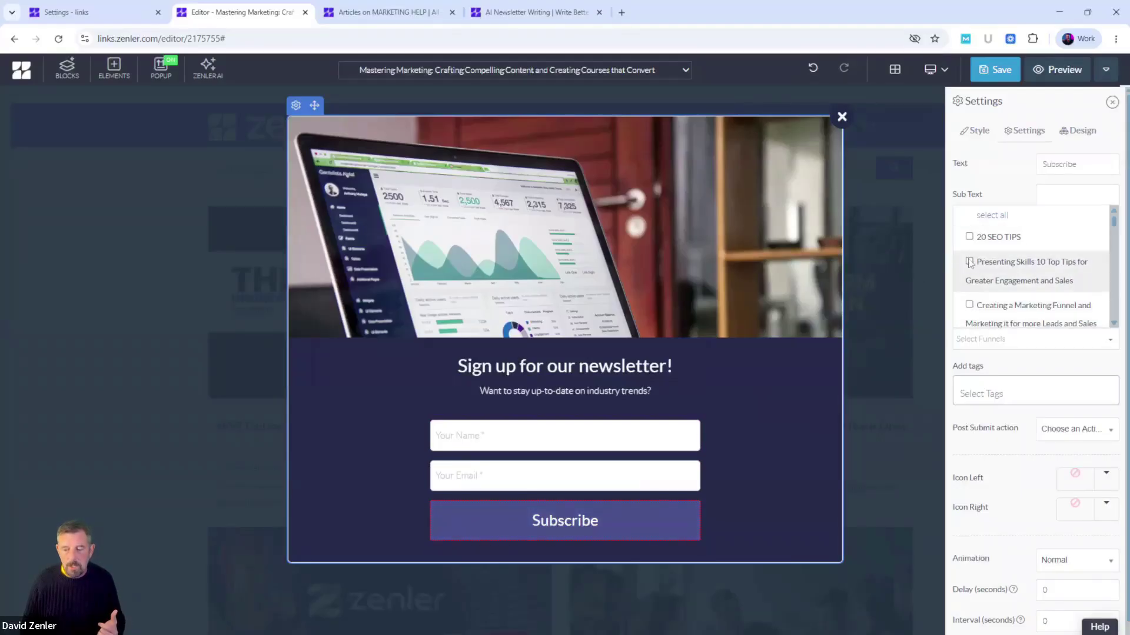
left_click(968, 237)
left_click(969, 262)
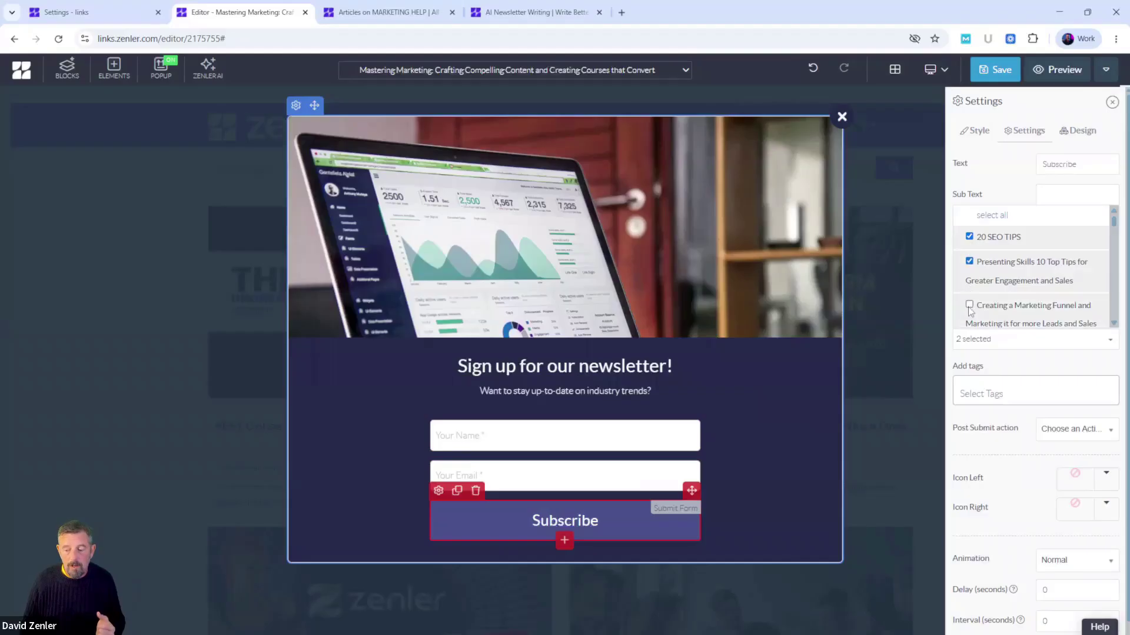
left_click(969, 304)
left_click(969, 305)
left_click(969, 261)
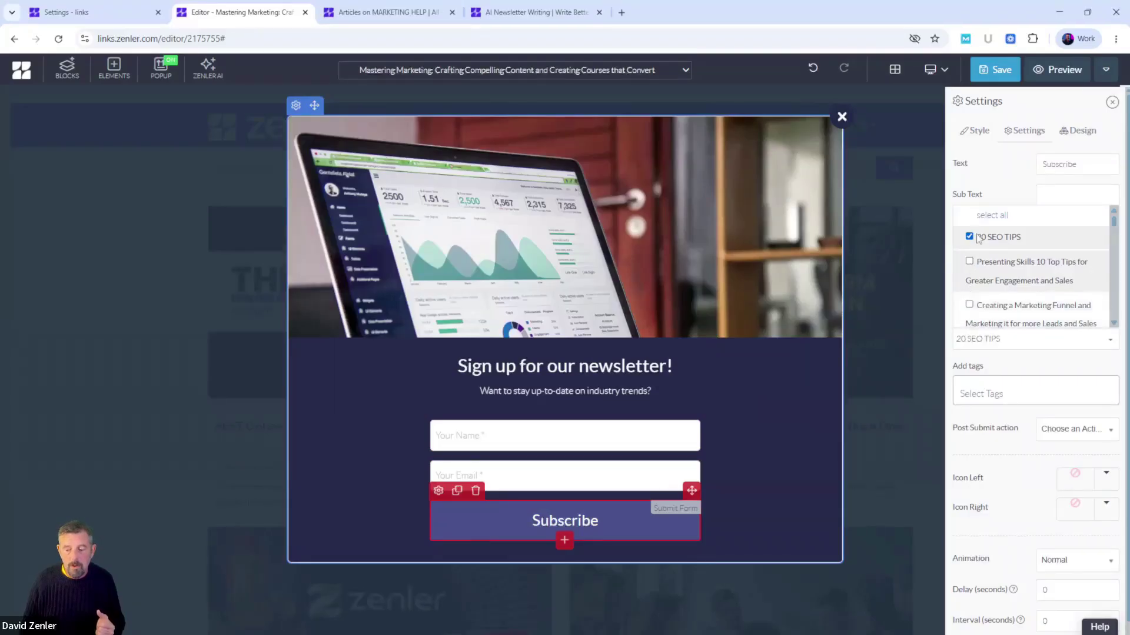
left_click(969, 236)
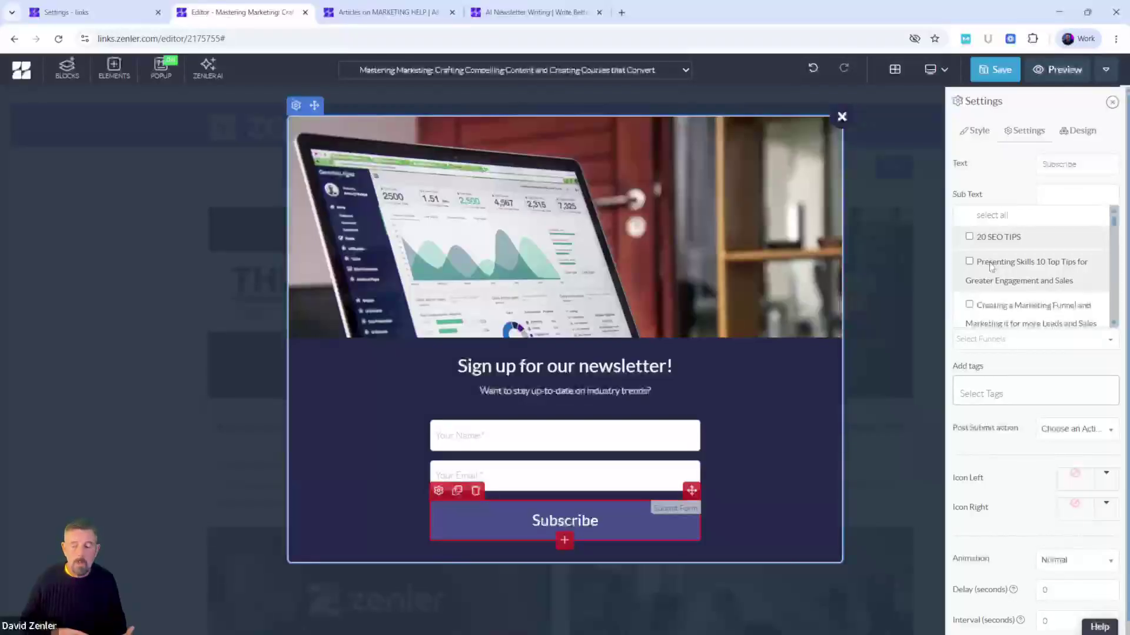
left_click(970, 237)
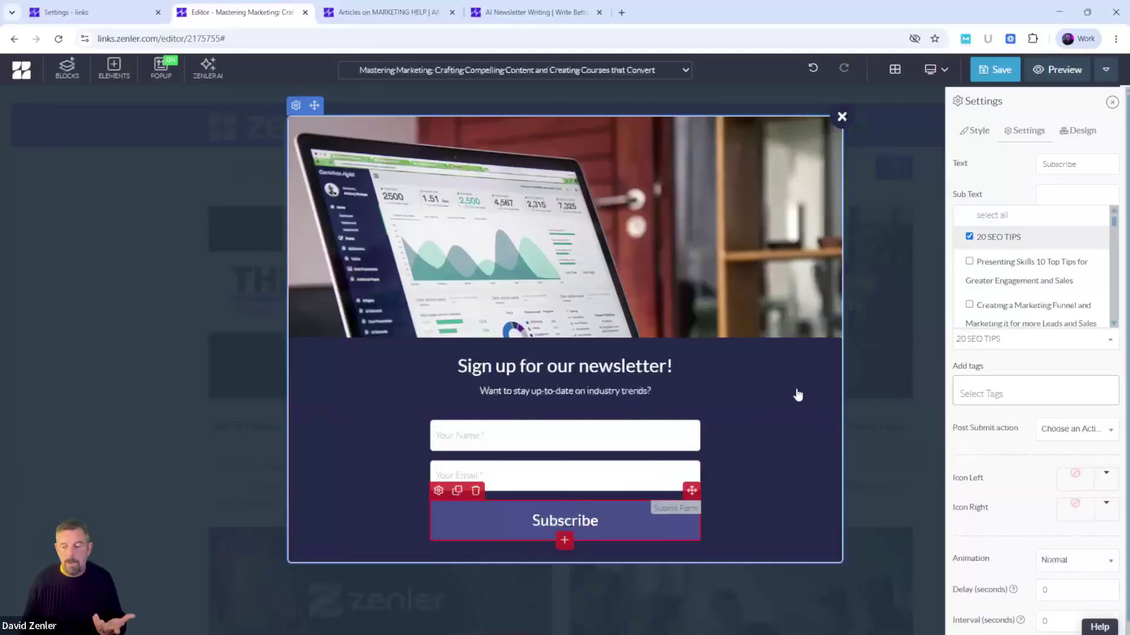
left_click(969, 237)
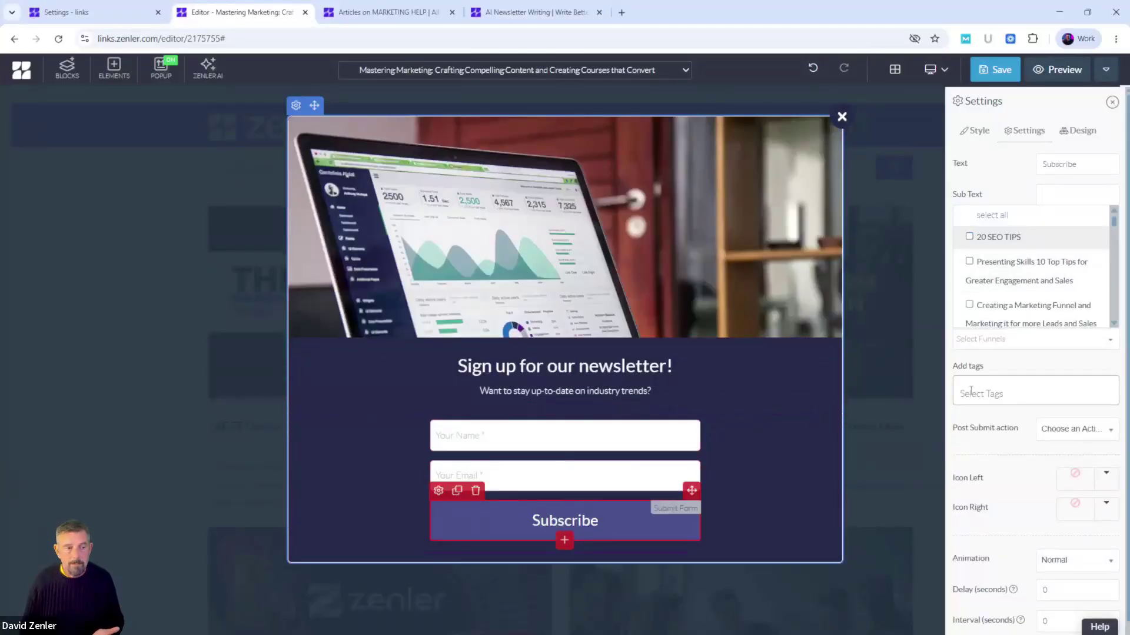
Add the Subscribe button's submissions to the 20 SEO TIPS funnel, tag them BLOG-LEAD and close the button's settings.
left_click(969, 236)
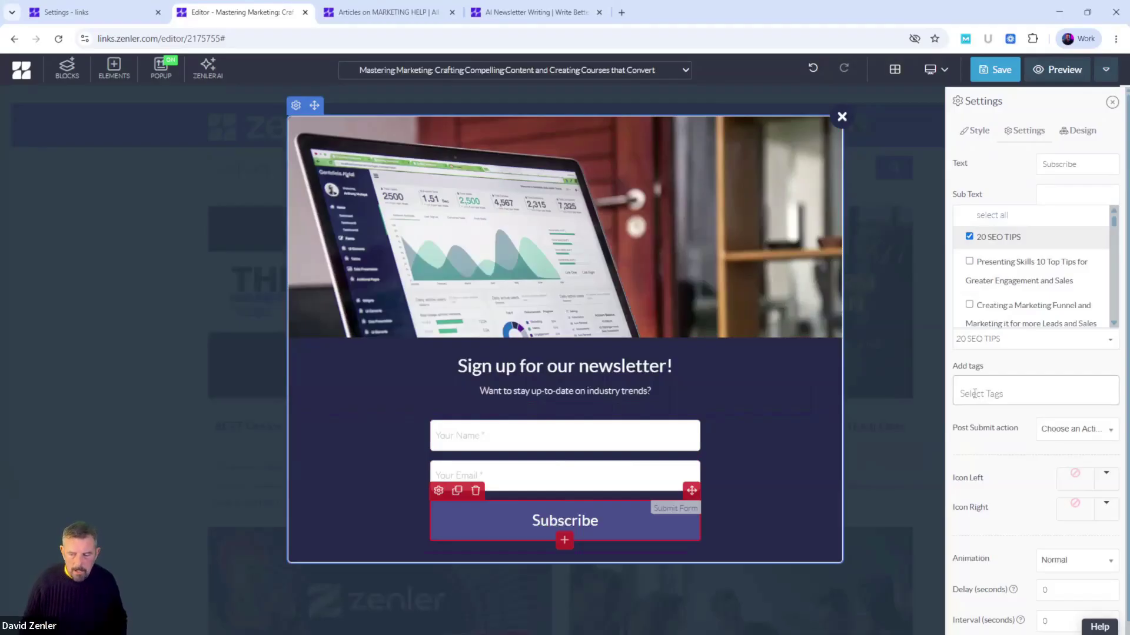
left_click(975, 393)
type("BLOG")
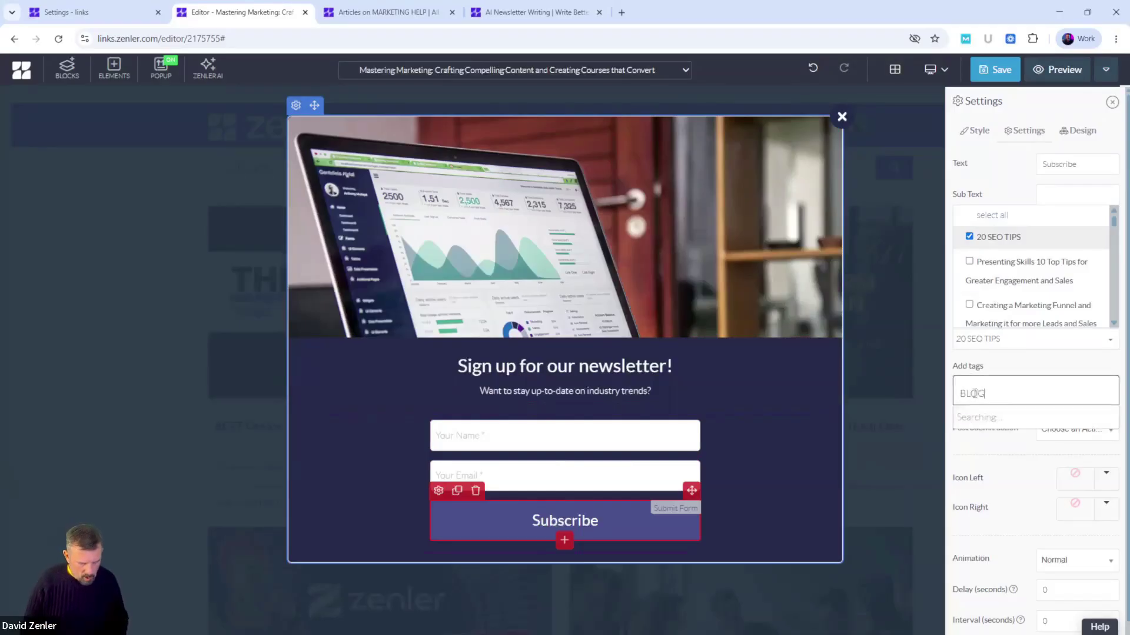
type("-LEAD")
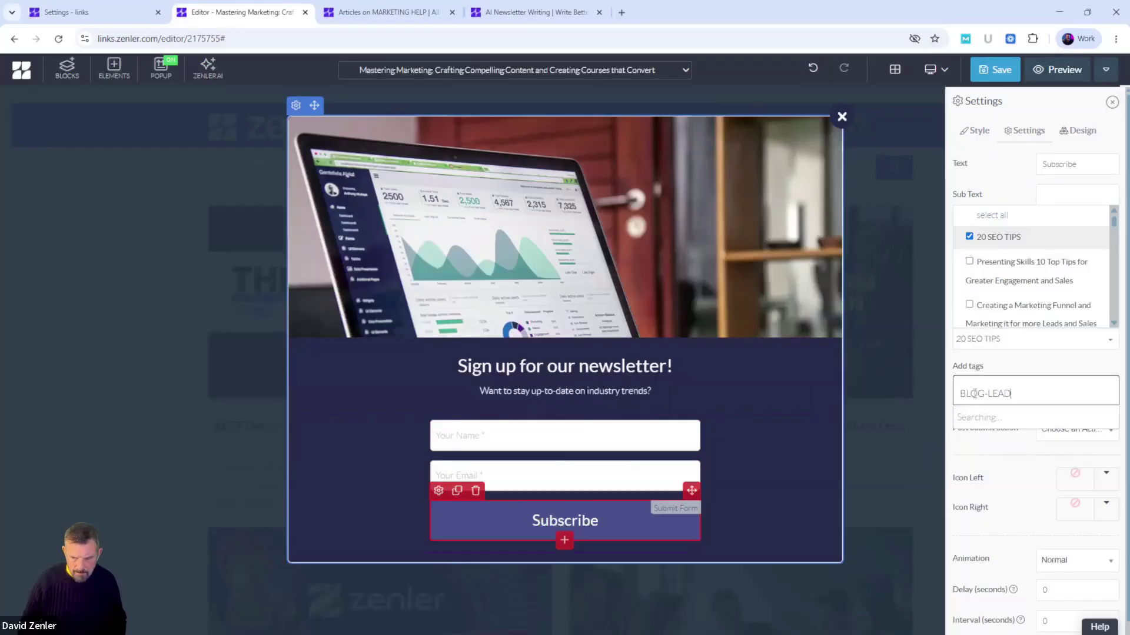
left_click(994, 418)
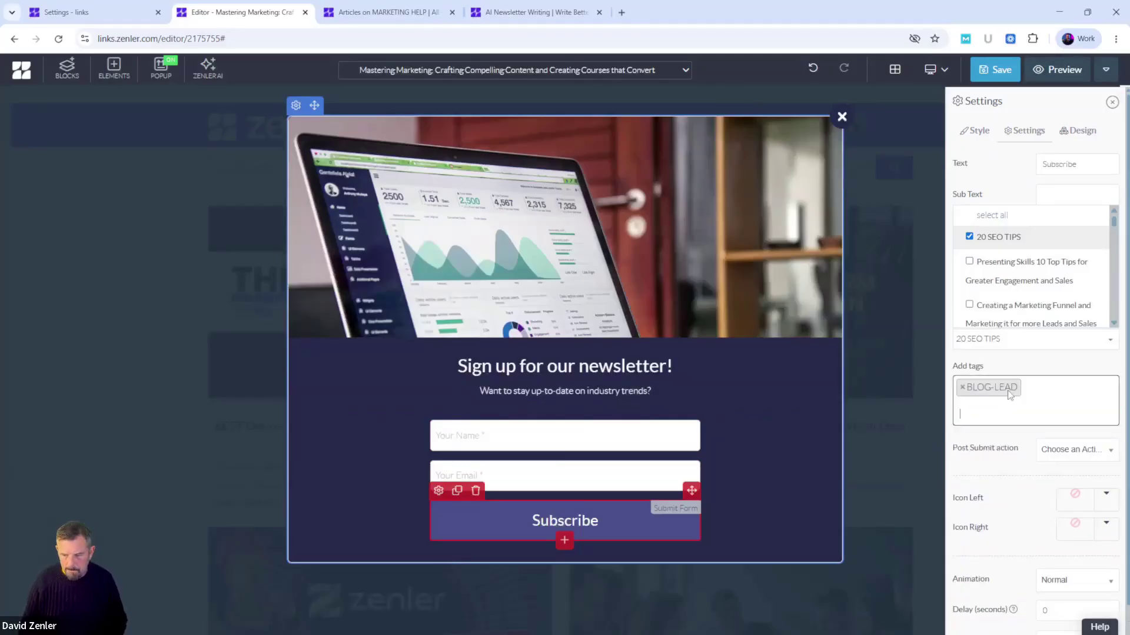
left_click(1021, 366)
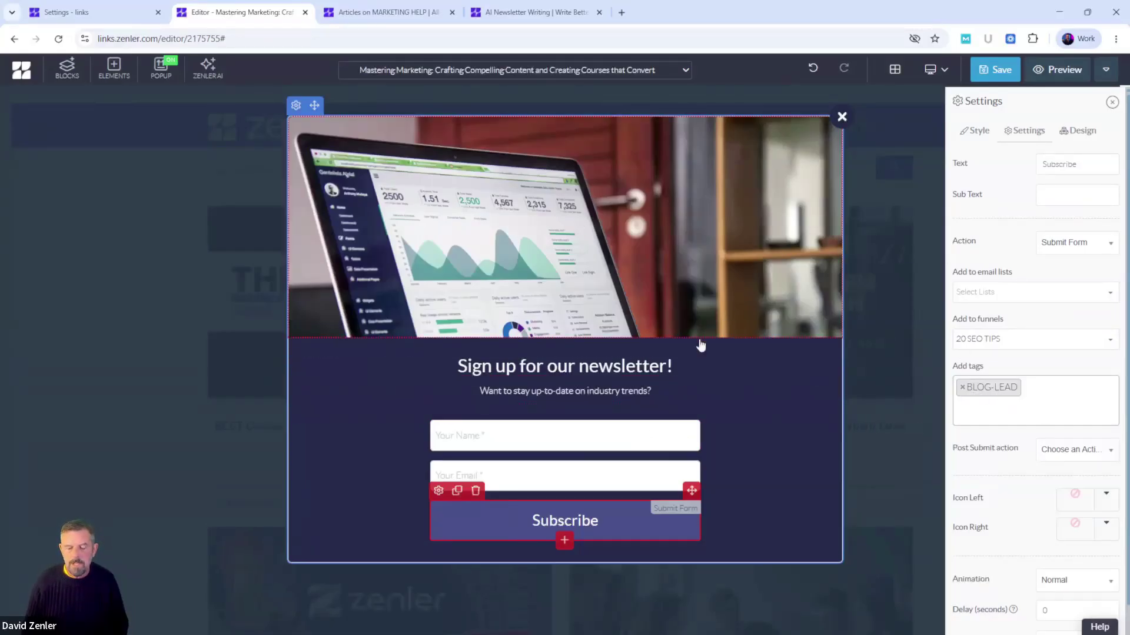
left_click(372, 456)
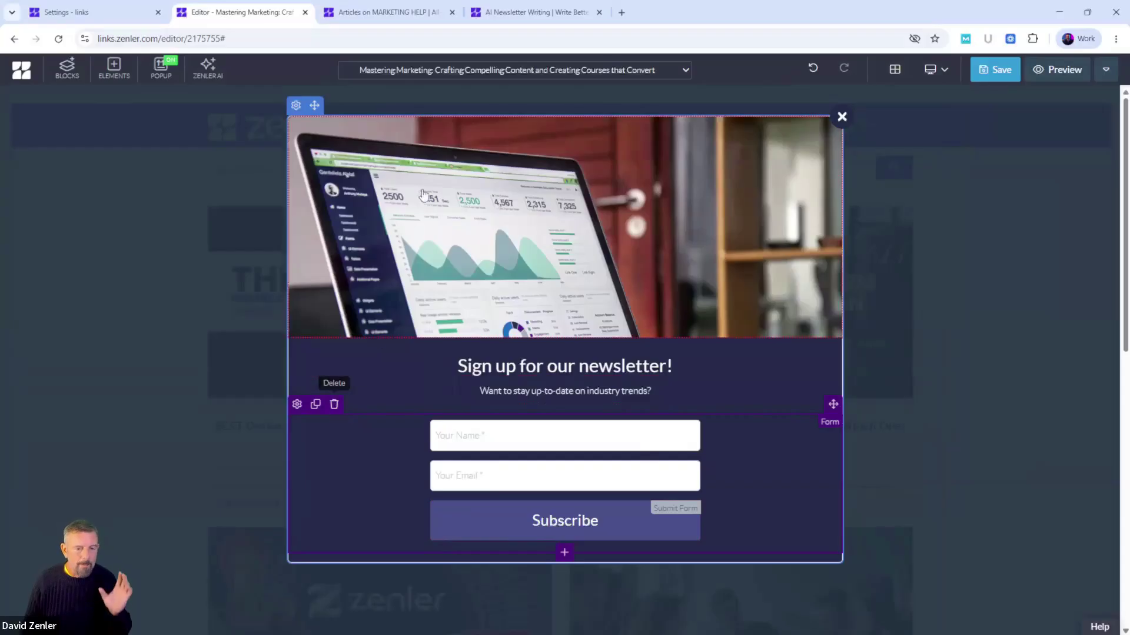
Reload the live AI Newsletter Writing blog post and scroll down to view its promotional popup as an example.
left_click(524, 17)
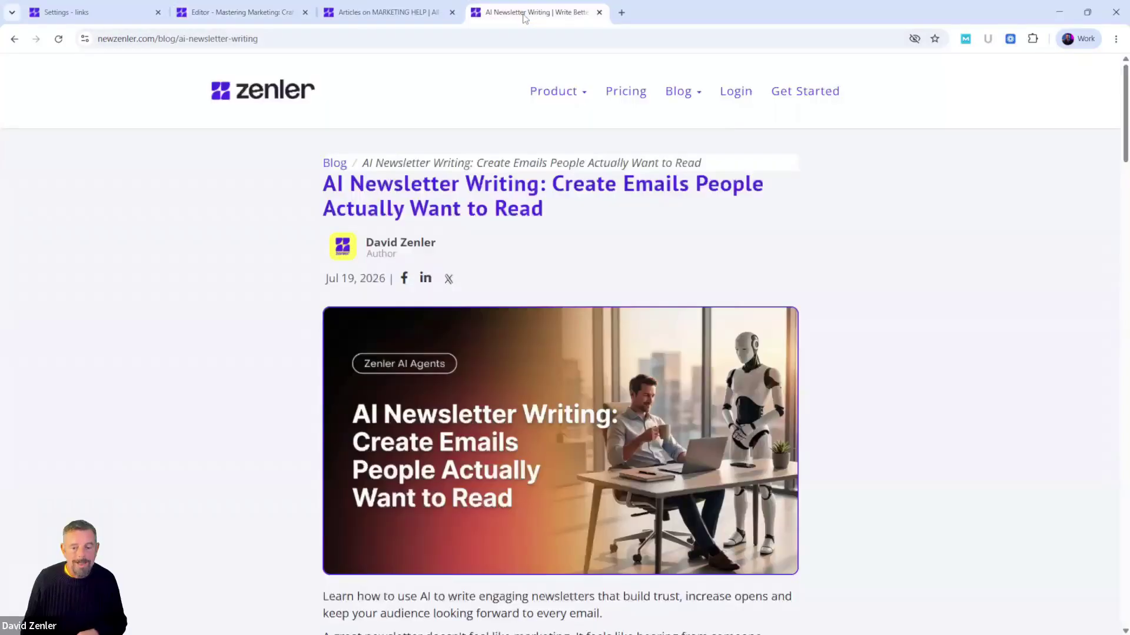
left_click(58, 39)
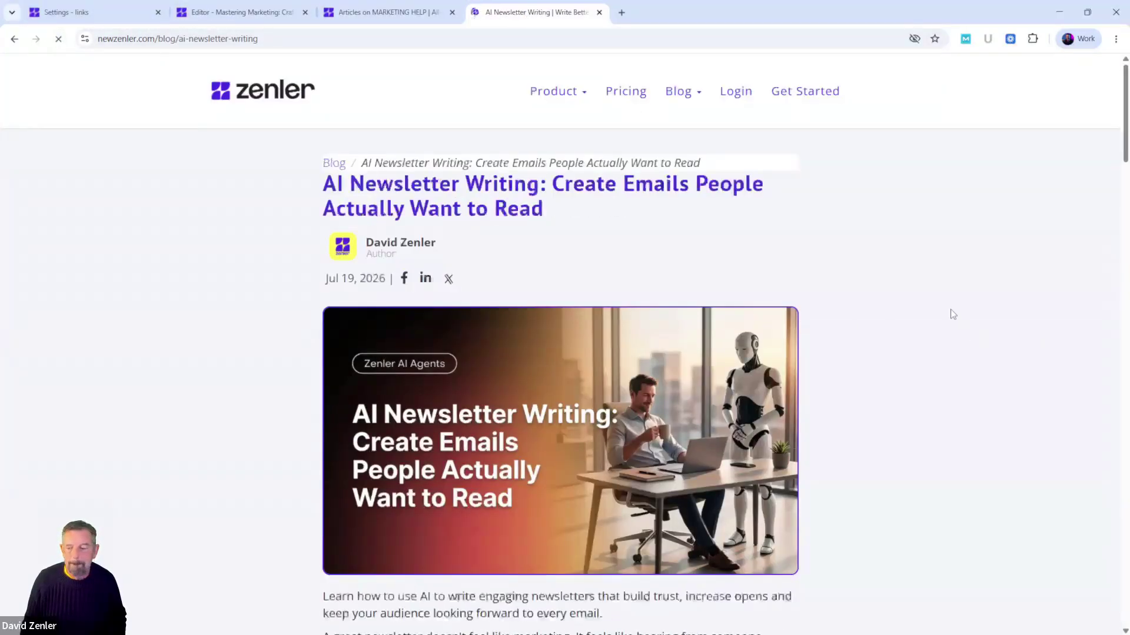
scroll(951, 309, "down", 3)
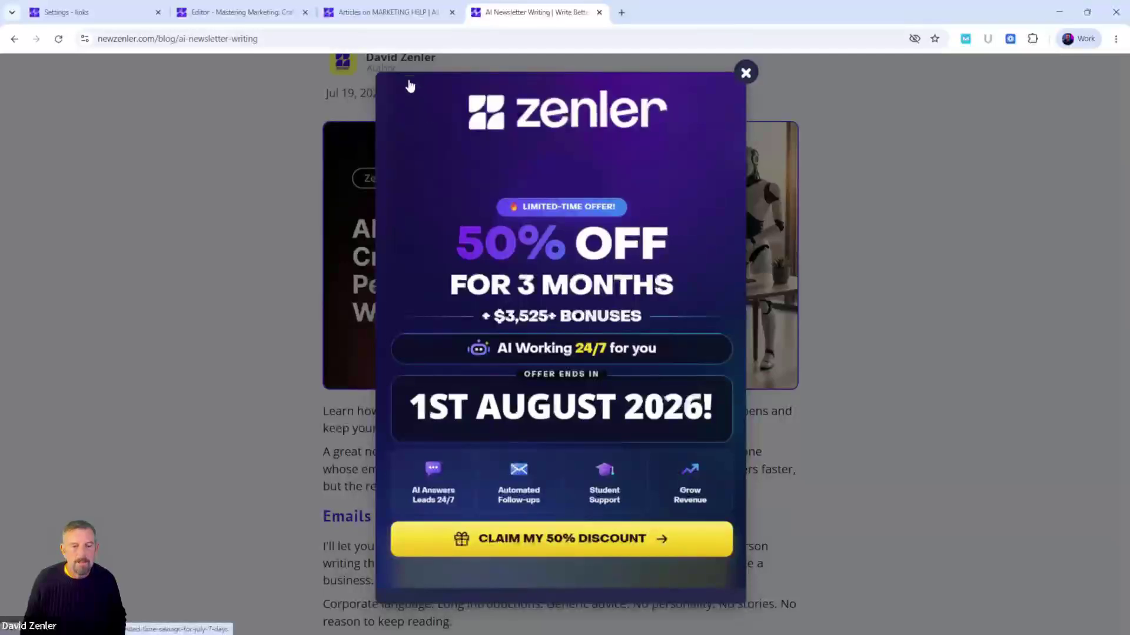
Return to the blog page editor and delete the sign-up form and the heading text from the newsletter popup.
left_click(277, 13)
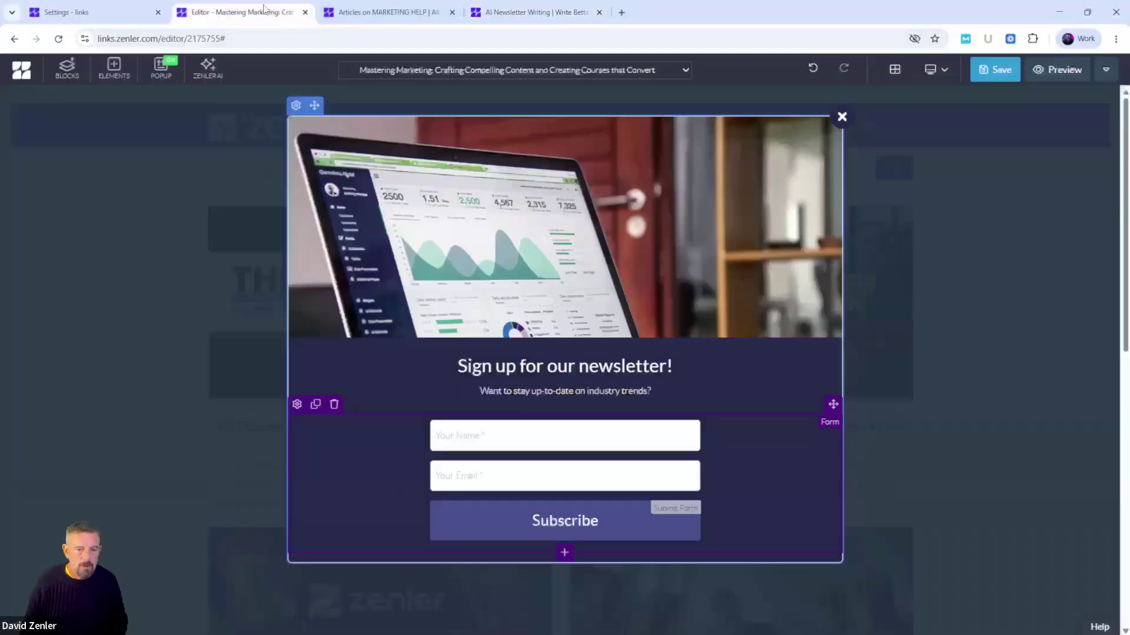
left_click(334, 404)
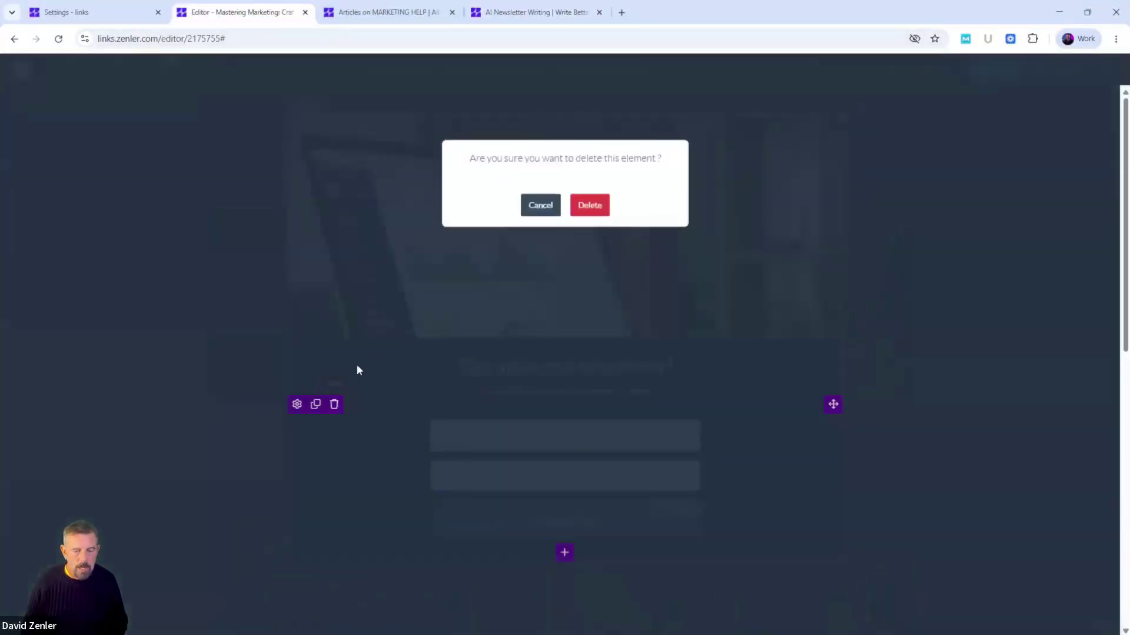
left_click(587, 203)
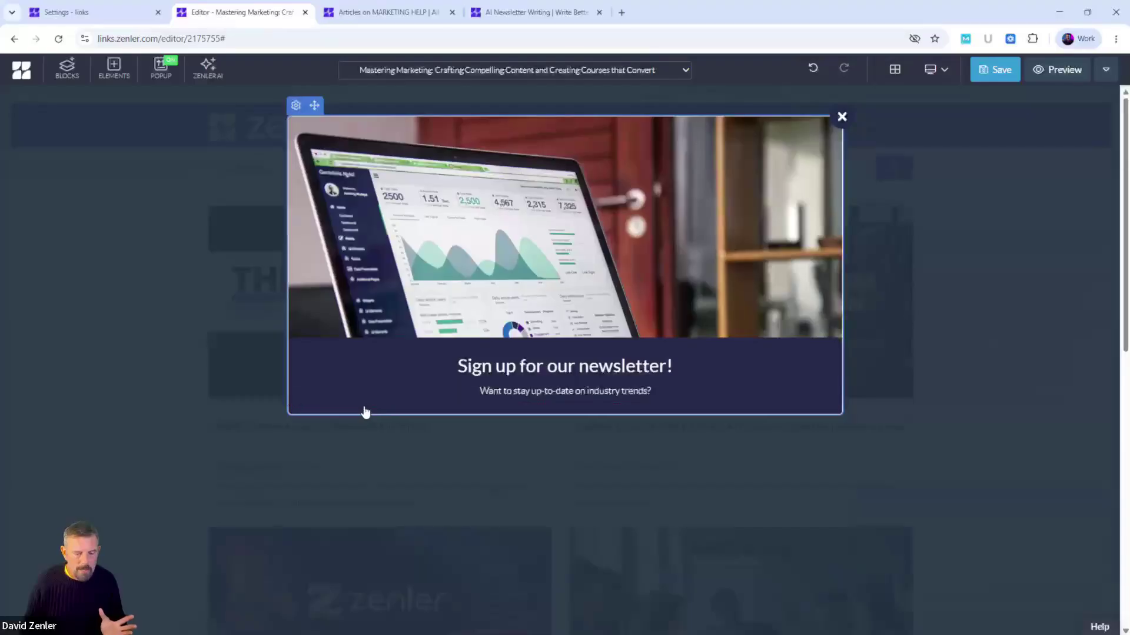
left_click(334, 377)
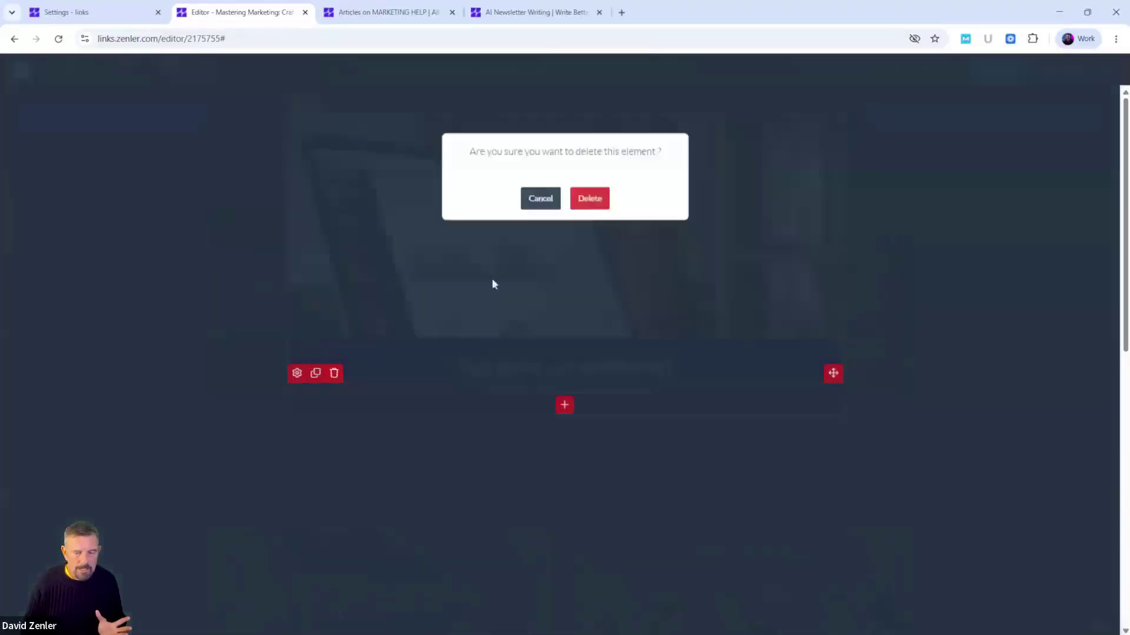
Delete the text element beneath the popup's heading and the "Sign up for our newsletter!" heading itself, confirming both deletions.
left_click(587, 204)
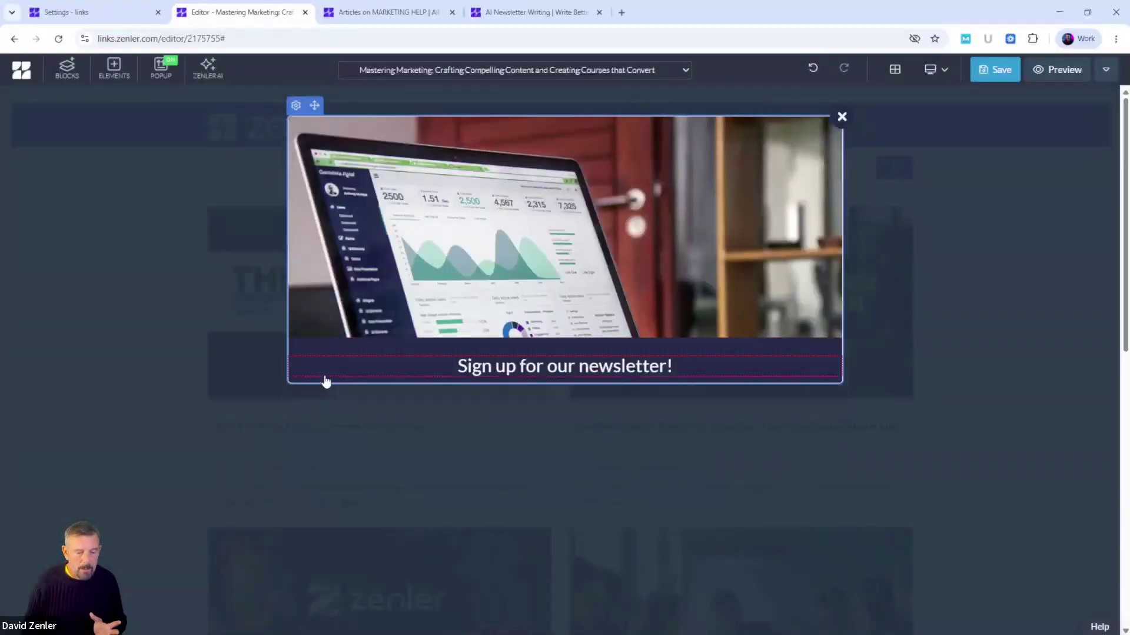
mouse_move(330, 367)
left_click(333, 348)
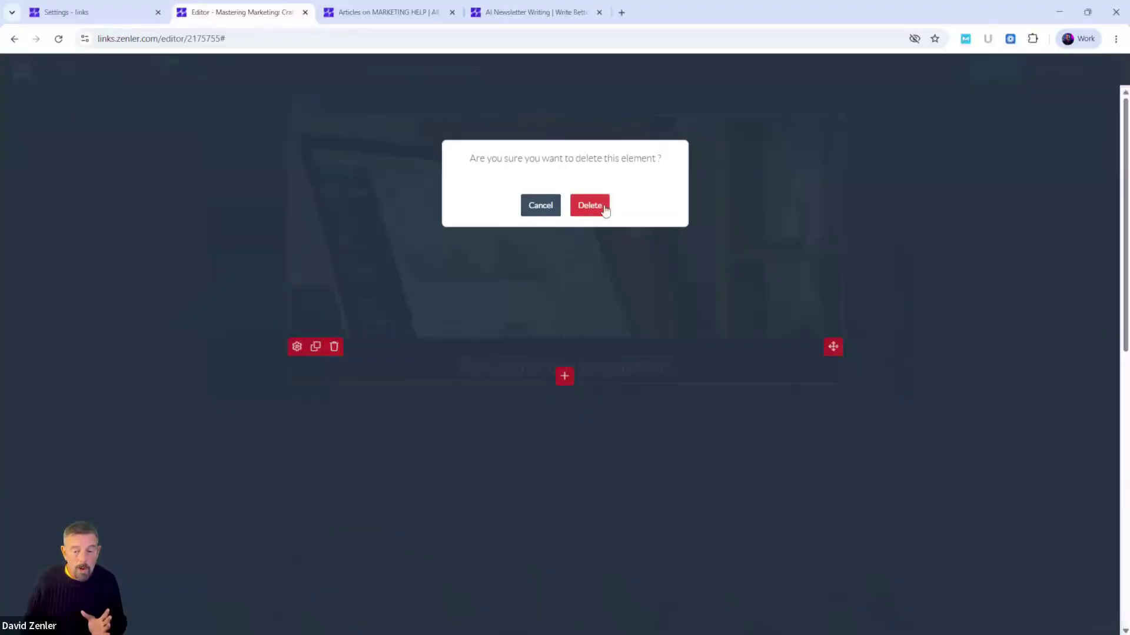
left_click(604, 205)
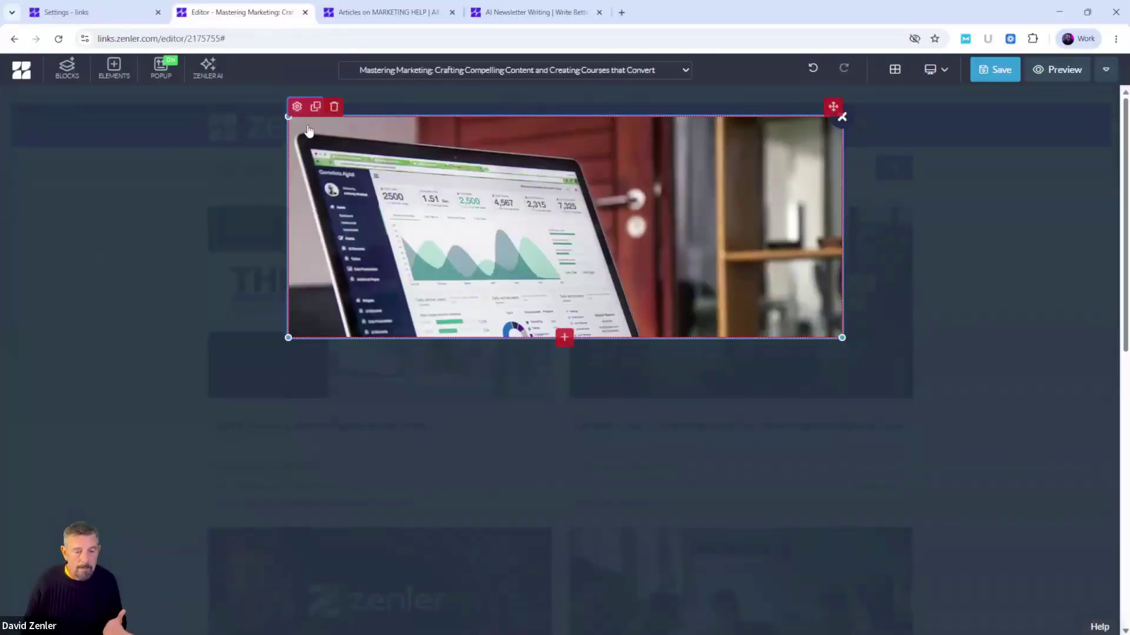
Replace the popup's laptop image with the Zenler "50% OFF for 3 months" promo graphic from the image library.
left_click(297, 110)
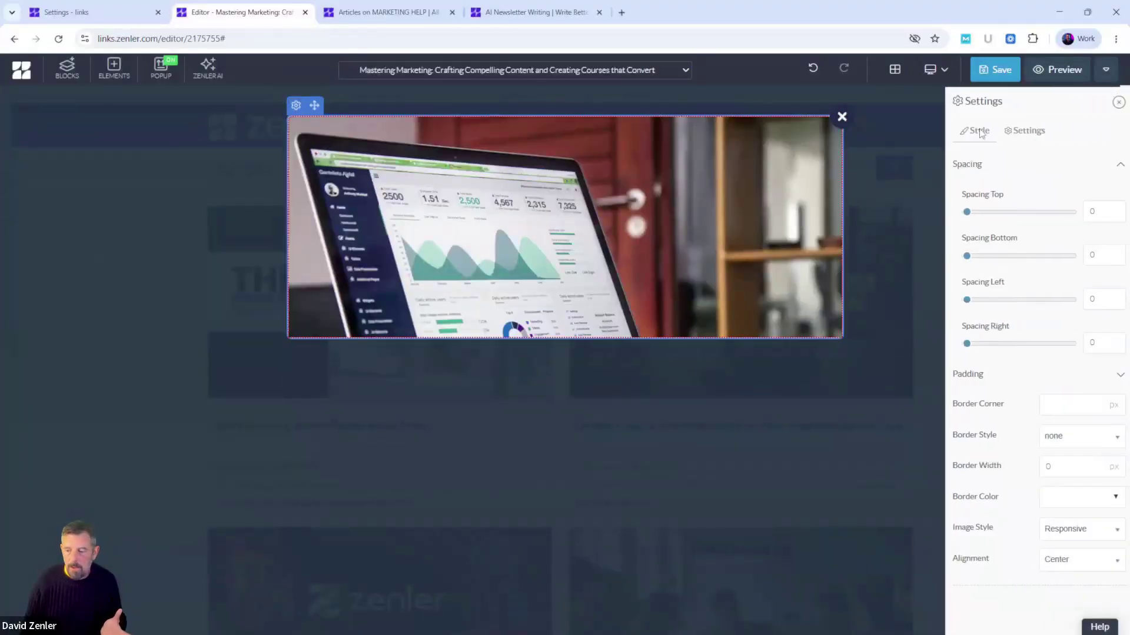
left_click(1024, 131)
left_click(1111, 163)
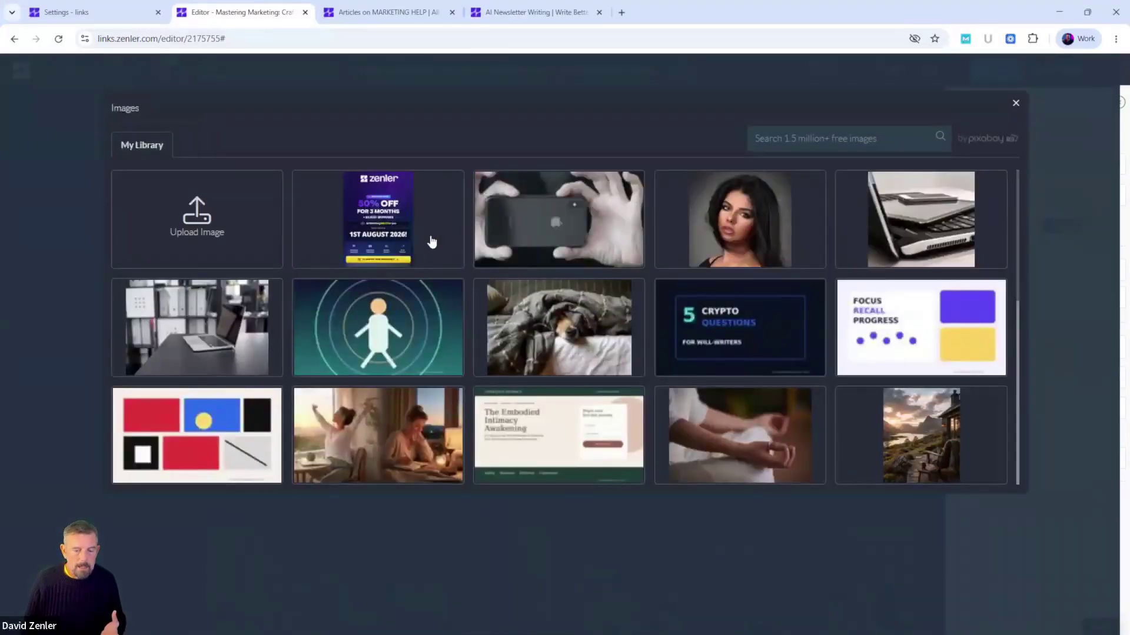
left_click(426, 242)
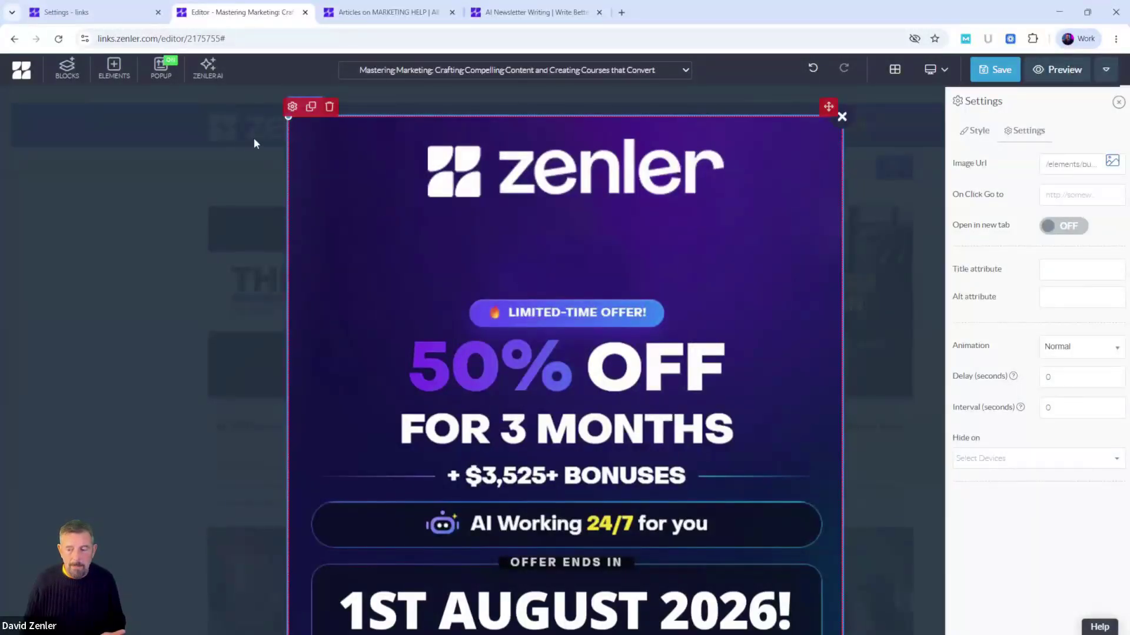
left_click(844, 198)
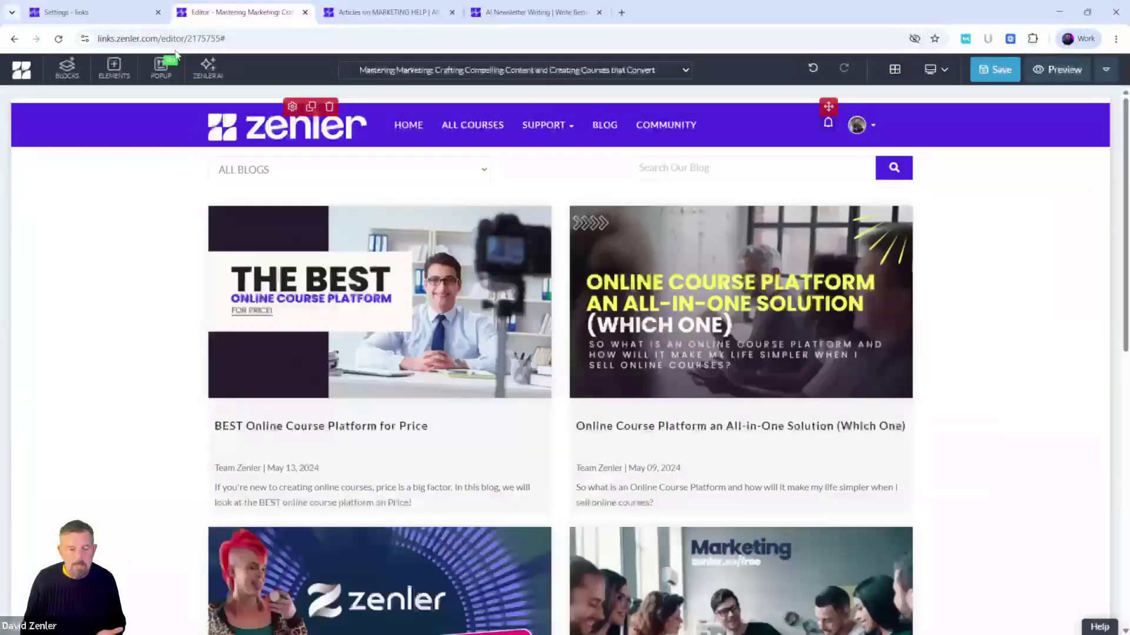
left_click(170, 68)
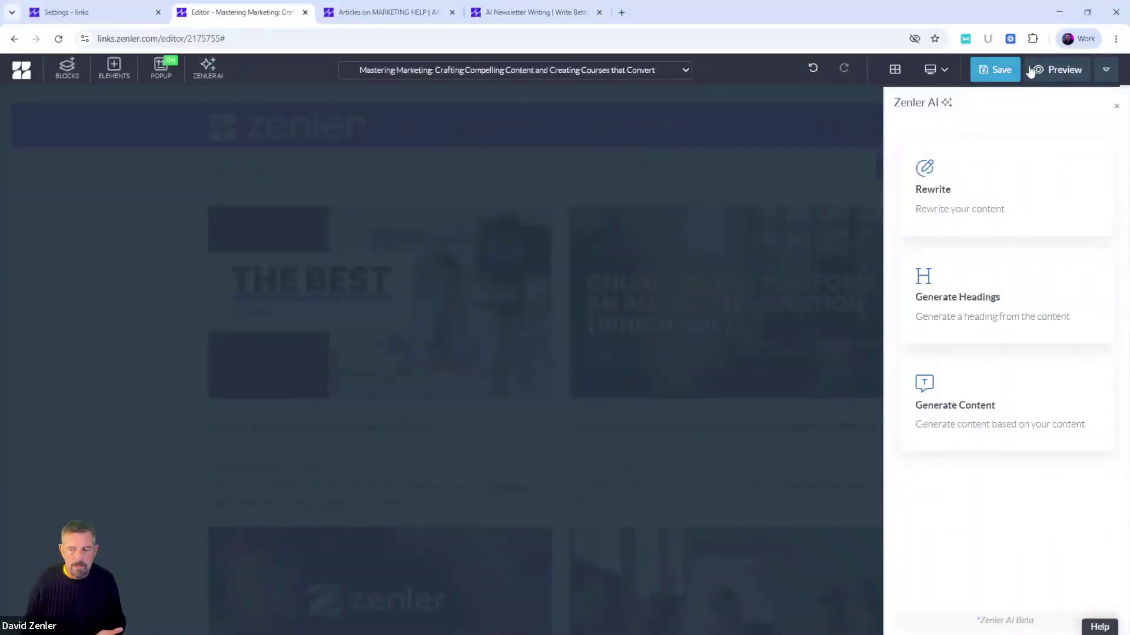
left_click(1117, 106)
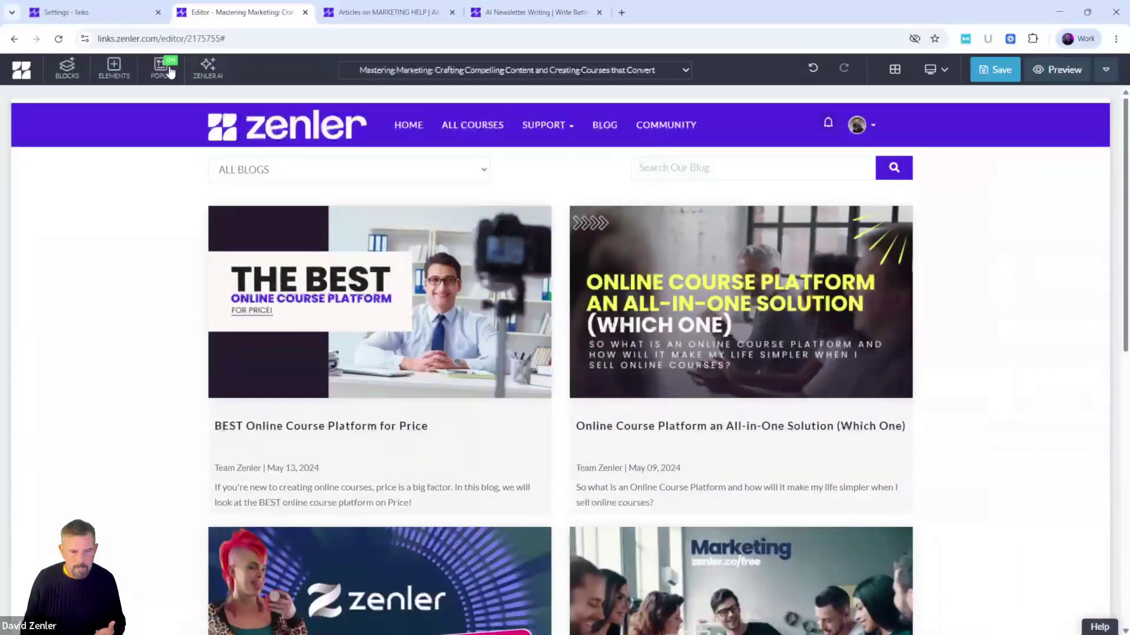
left_click(207, 68)
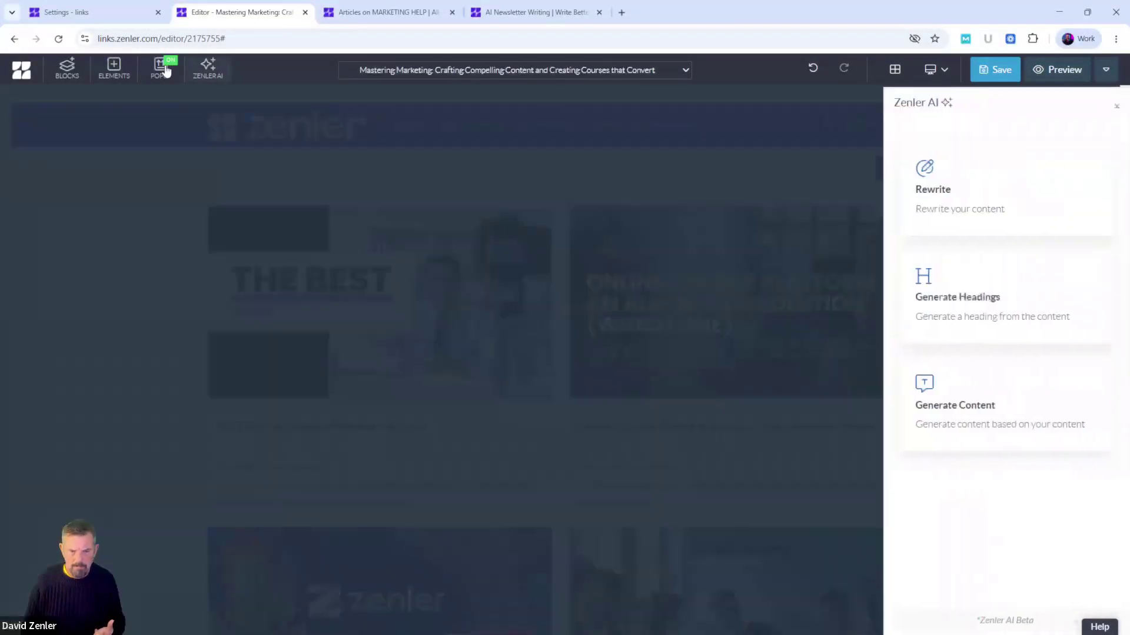
left_click(1116, 107)
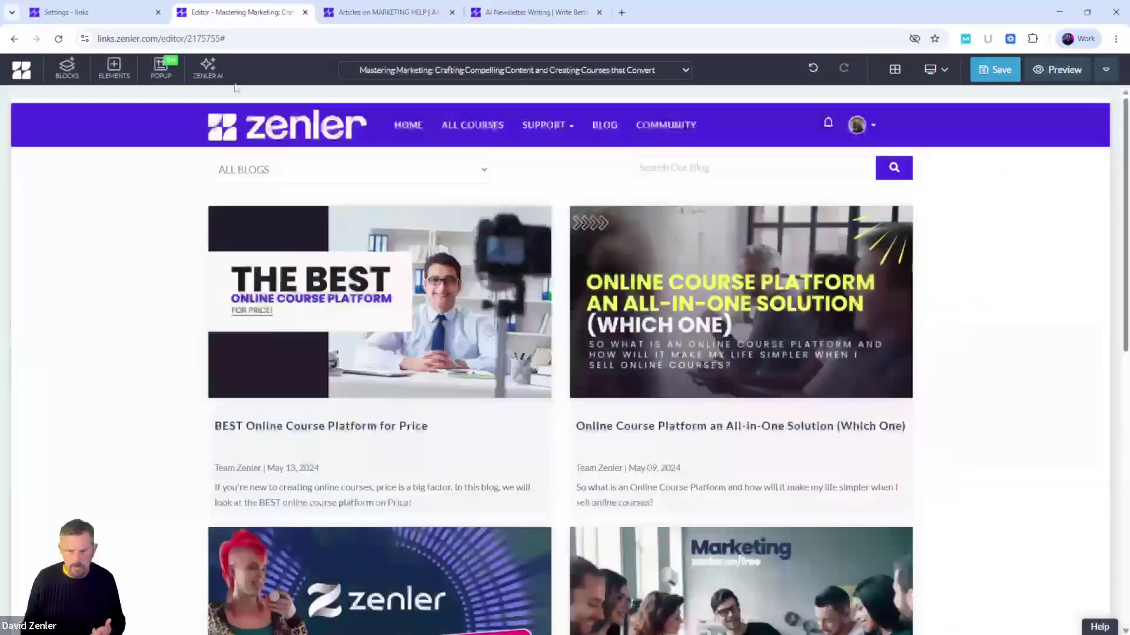
Reopen the popup and its style settings, try the Small popup width, and settle on Medium.
left_click(152, 72)
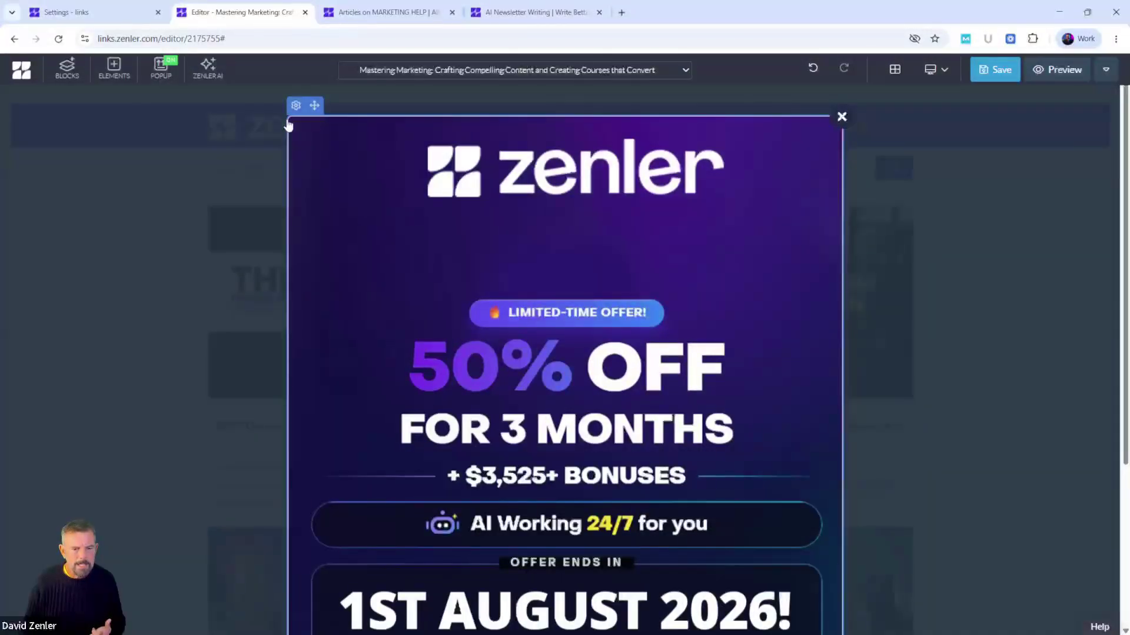
left_click(296, 105)
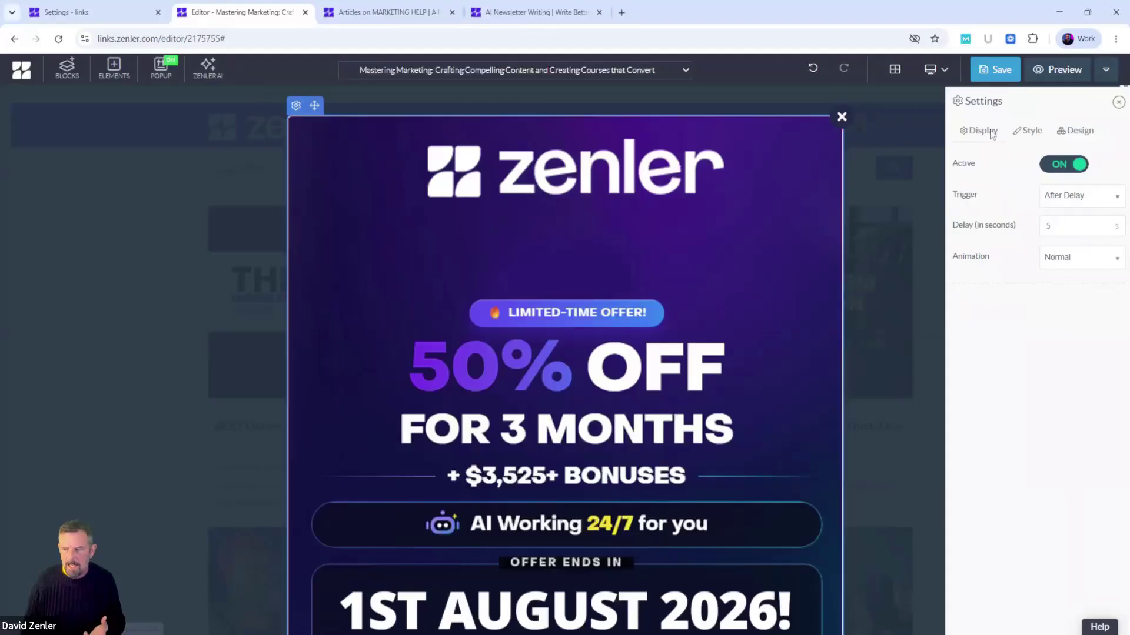
left_click(1030, 133)
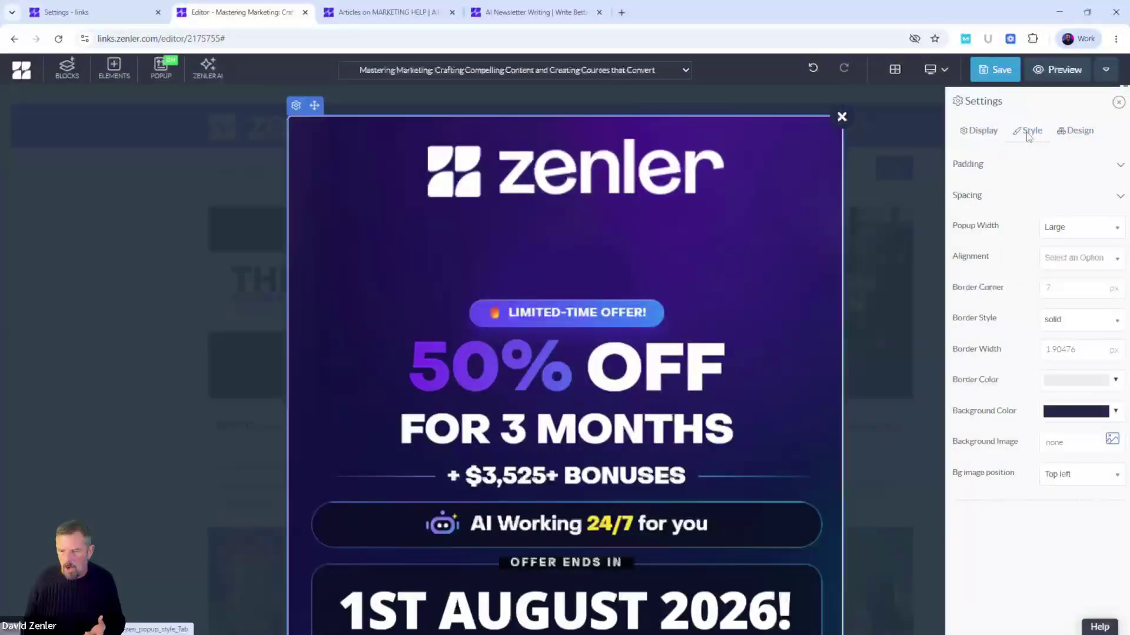
left_click(1043, 236)
left_click(1061, 252)
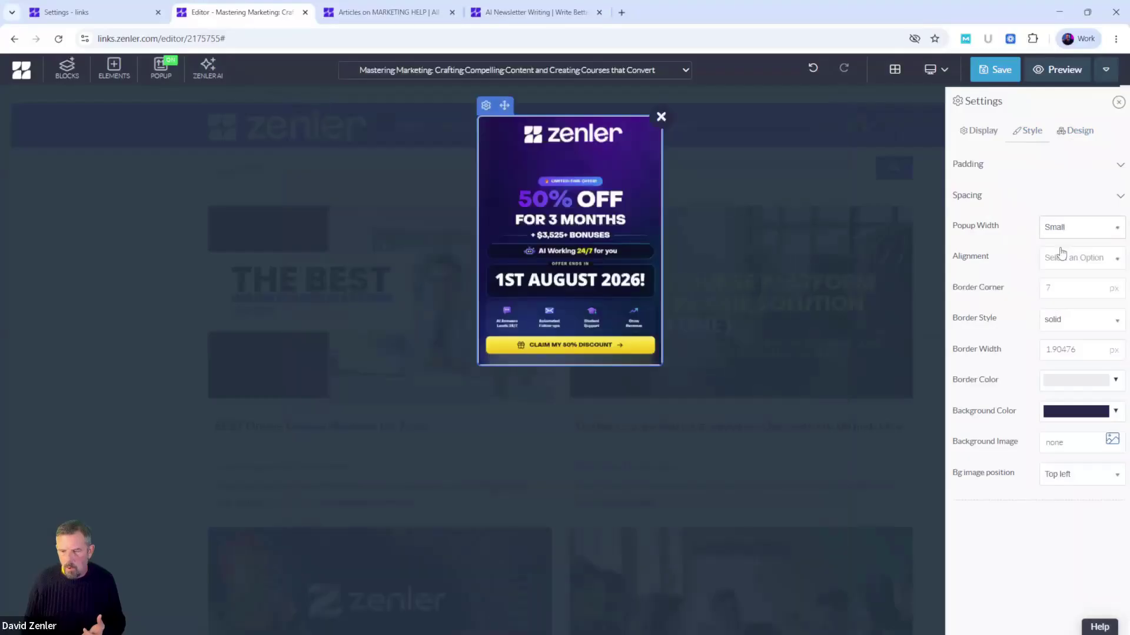
left_click(1056, 229)
left_click(1054, 273)
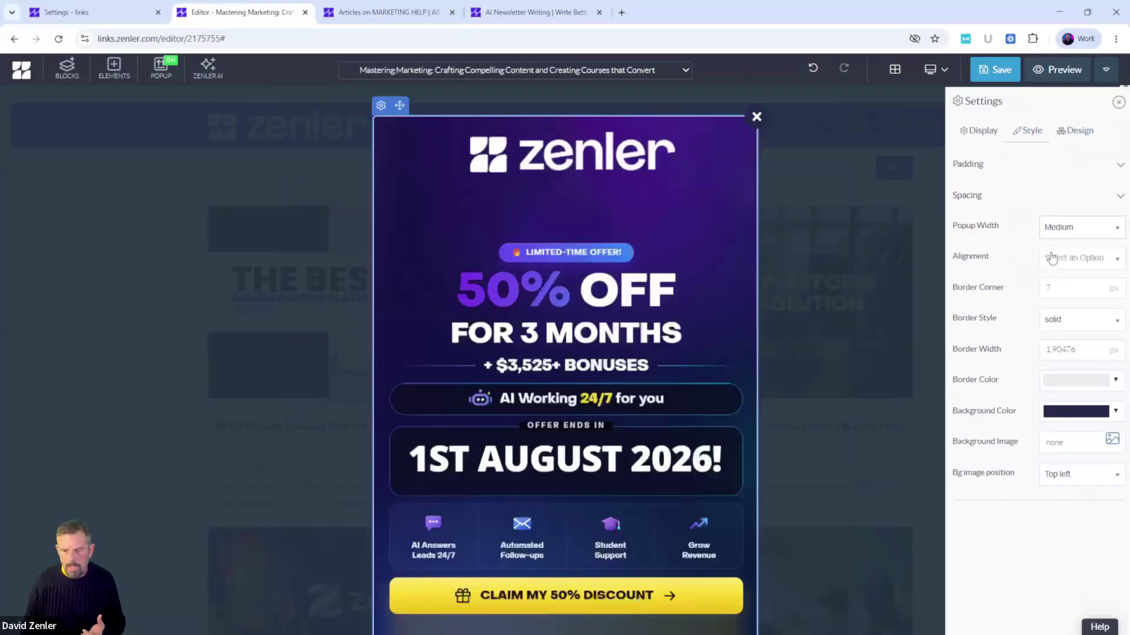
Try a popup border corner of 50 px and settle on 5 px.
double_click(1047, 287)
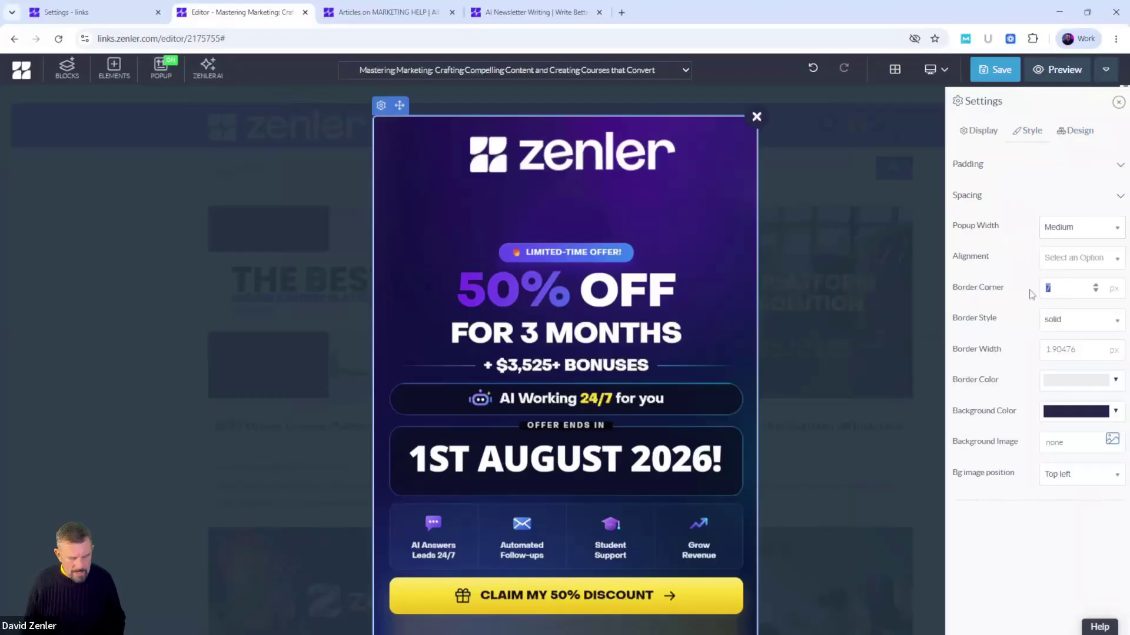
type("50")
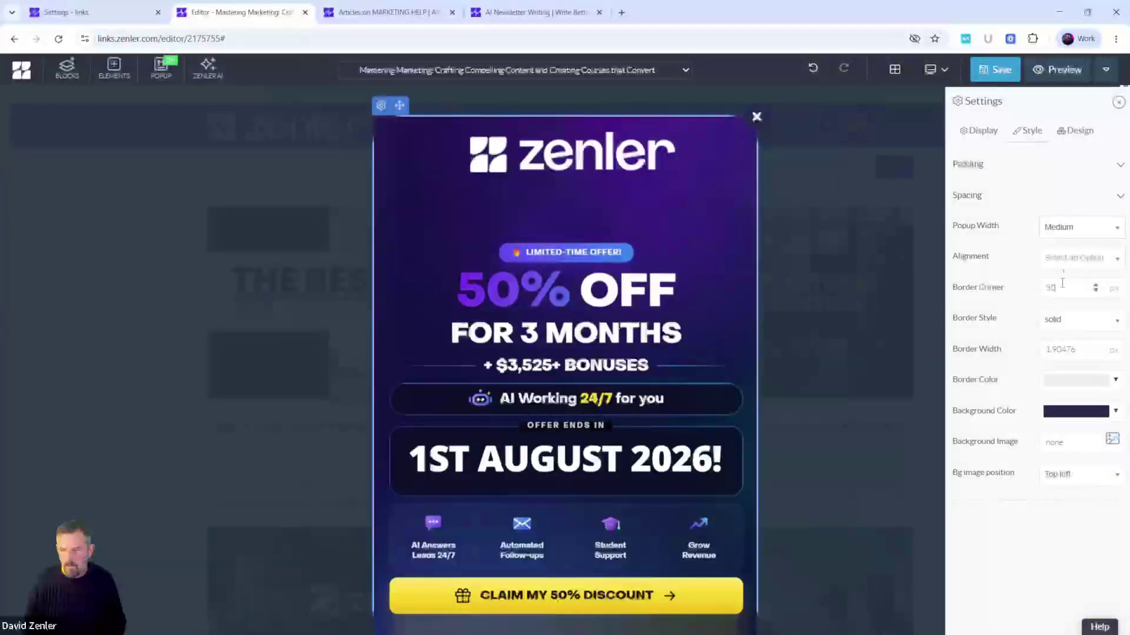
left_click_drag(1063, 288, 1037, 289)
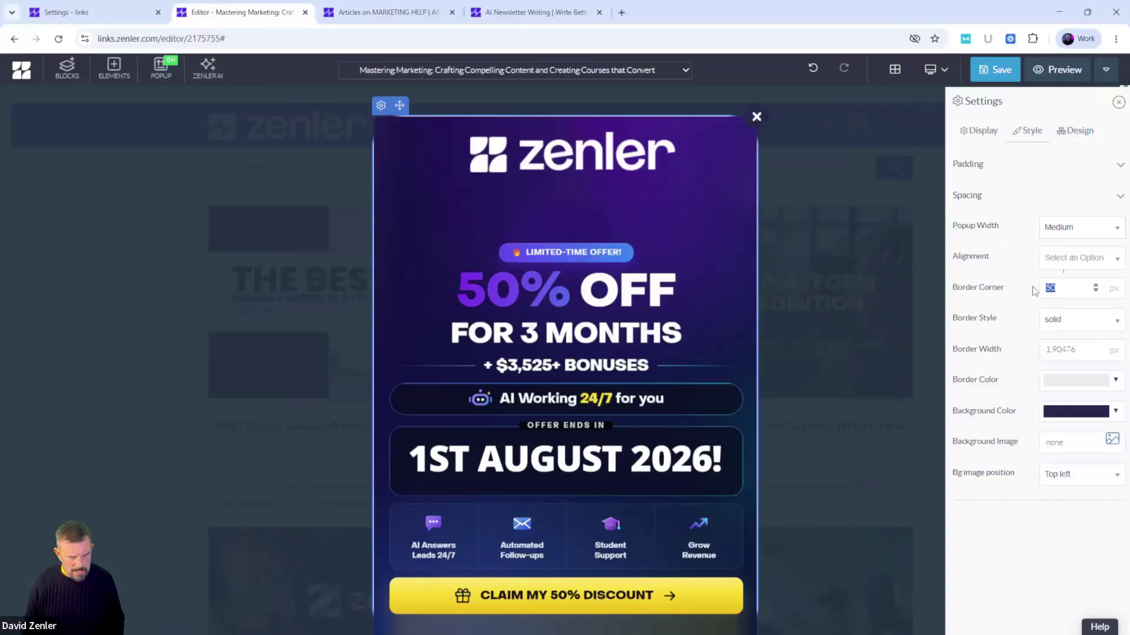
type("5")
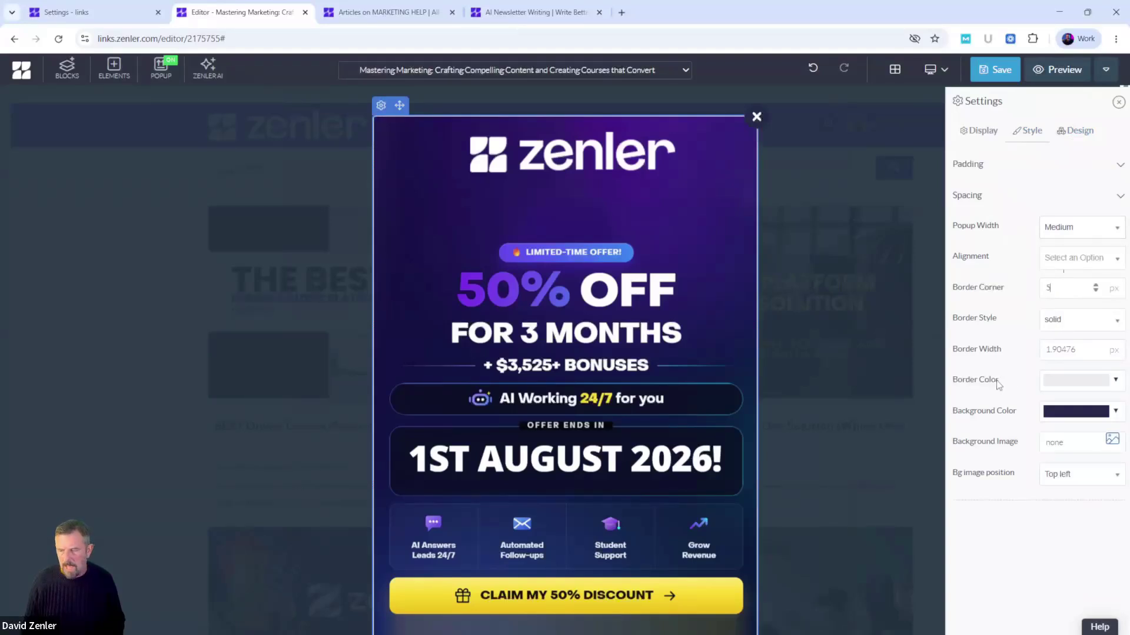
Change the popup's border color to bright blue #0080ff and set its border width to 3 px.
left_click(1056, 379)
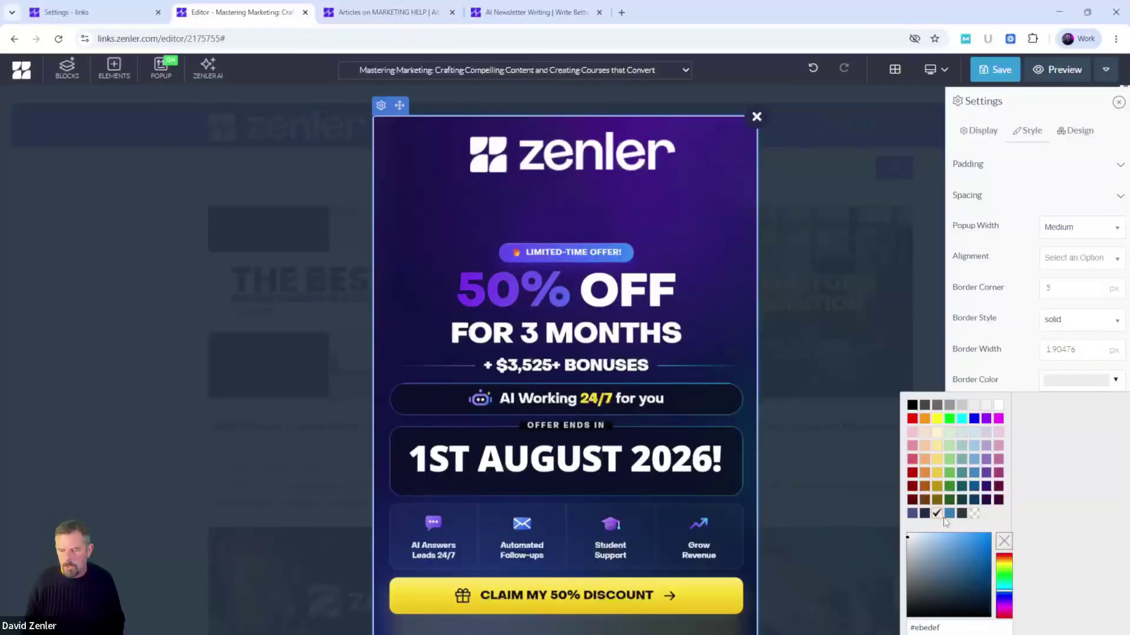
left_click_drag(965, 539, 992, 531)
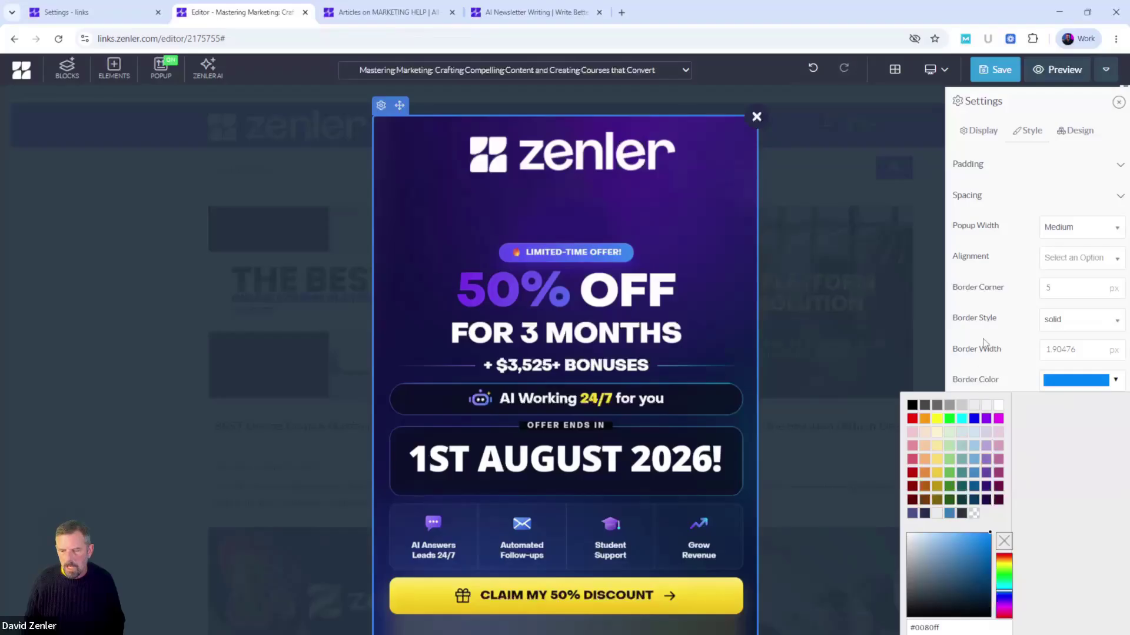
left_click(999, 353)
double_click(1052, 355)
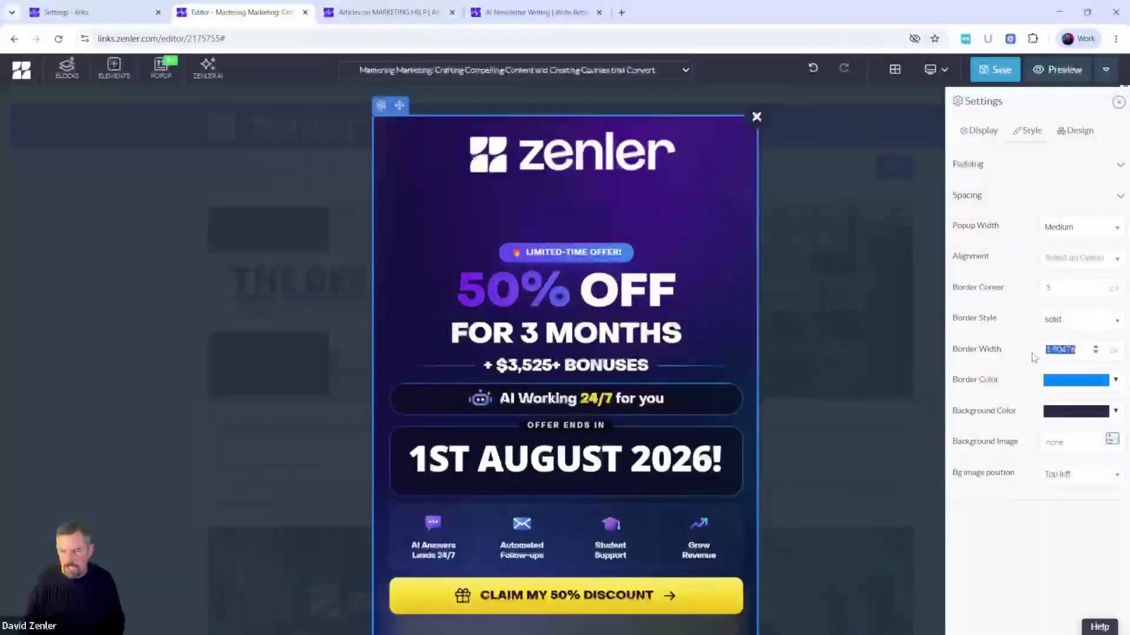
type("3")
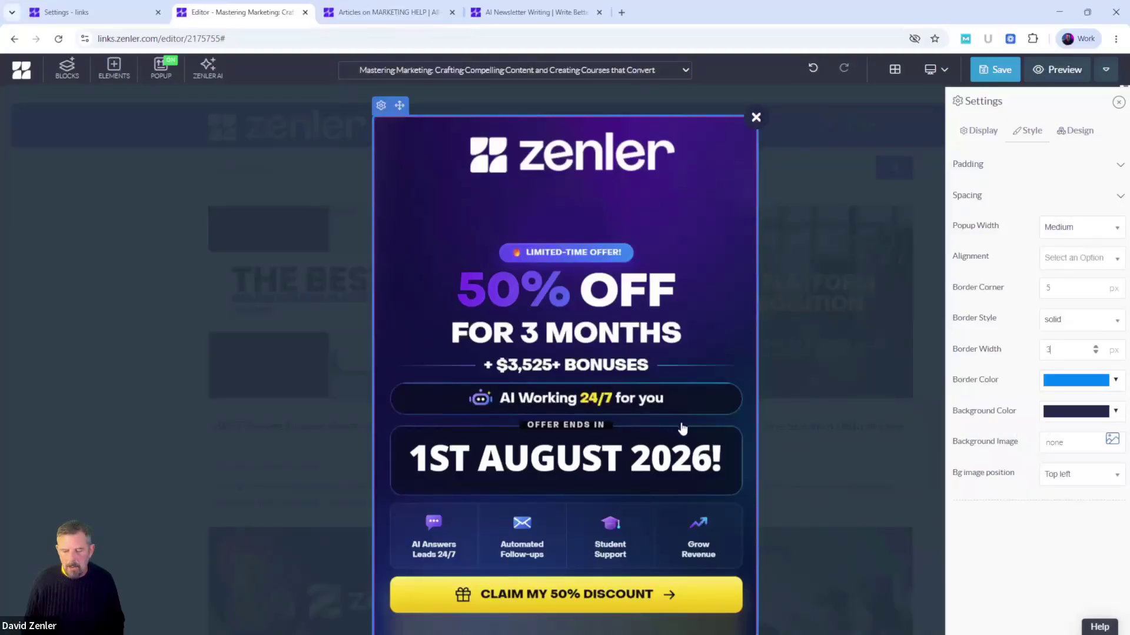
scroll(682, 429, "down", 2)
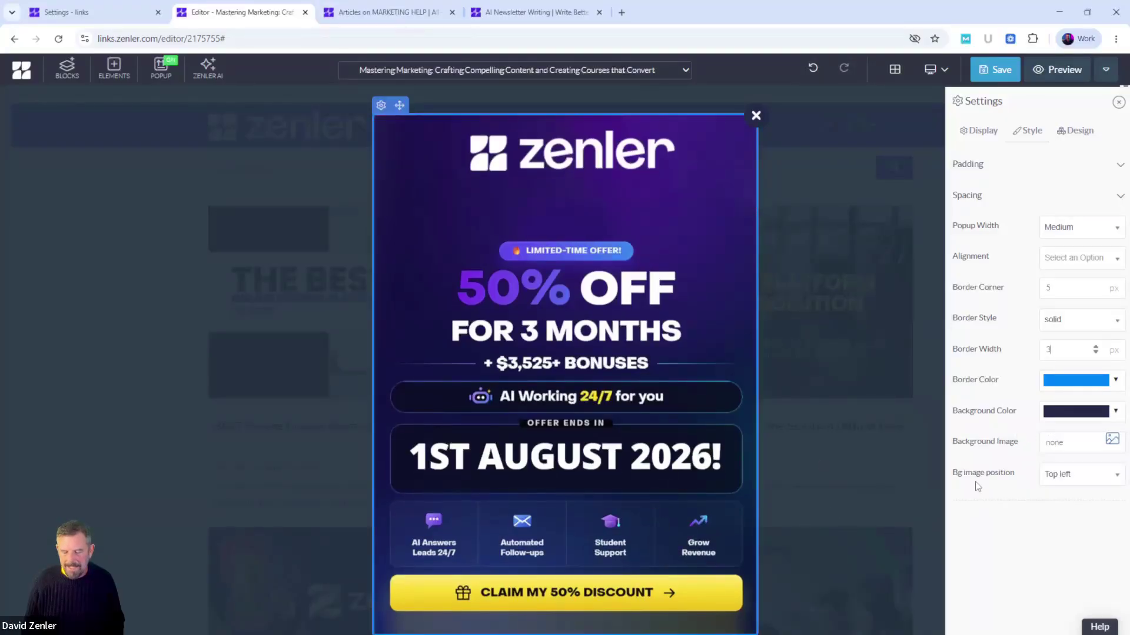
Try a transparent background color for the popup and replace it with a custom dark indigo.
left_click(1051, 414)
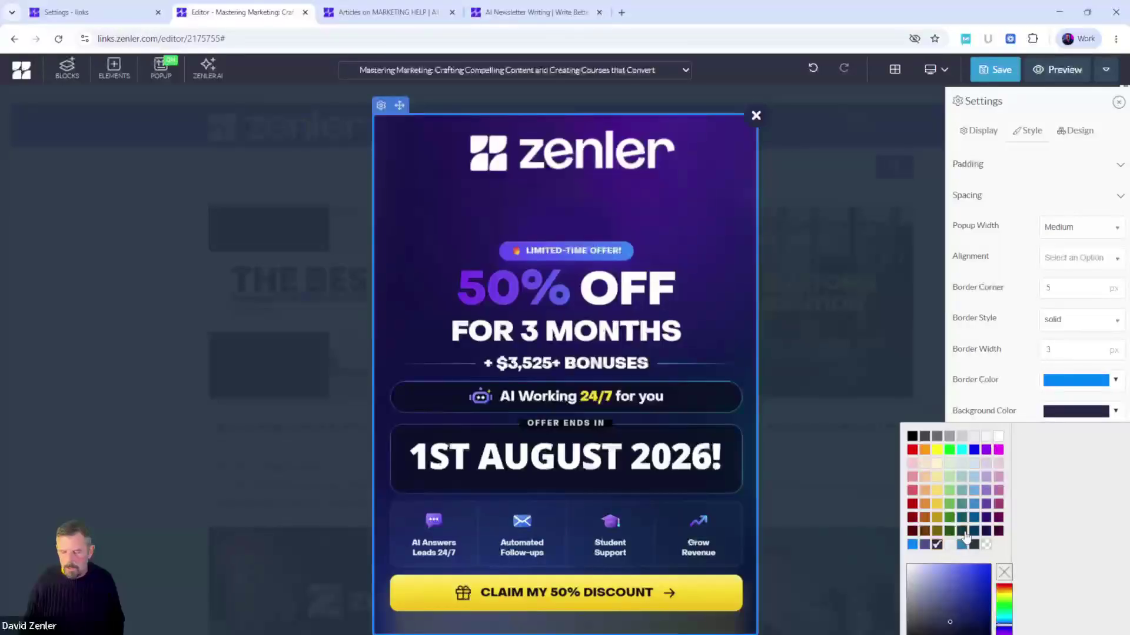
left_click(985, 546)
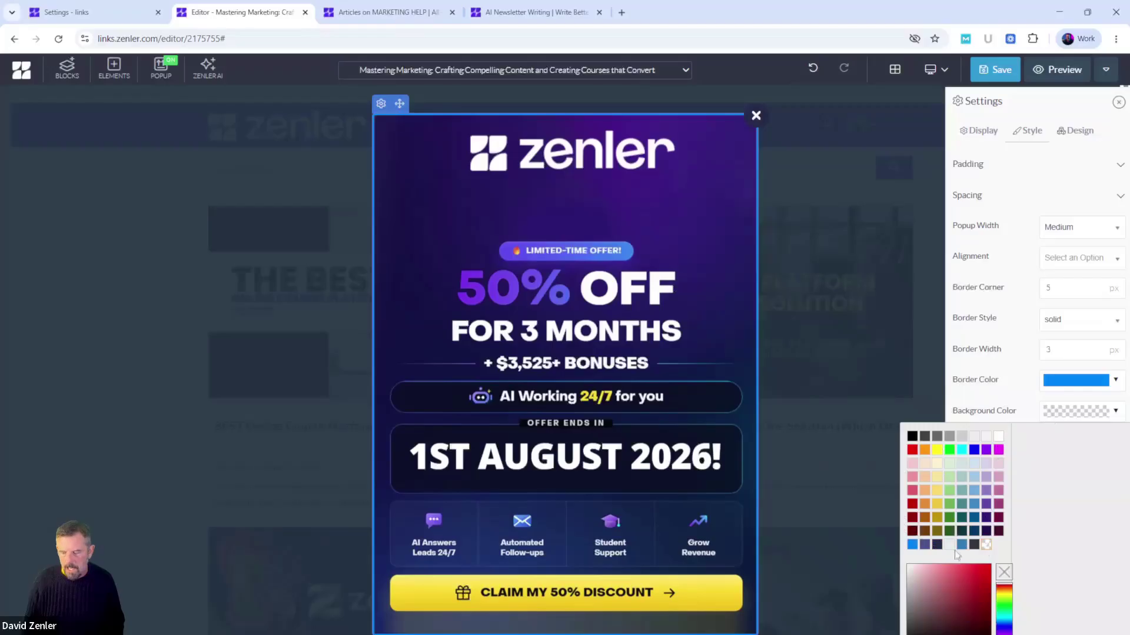
left_click(1005, 630)
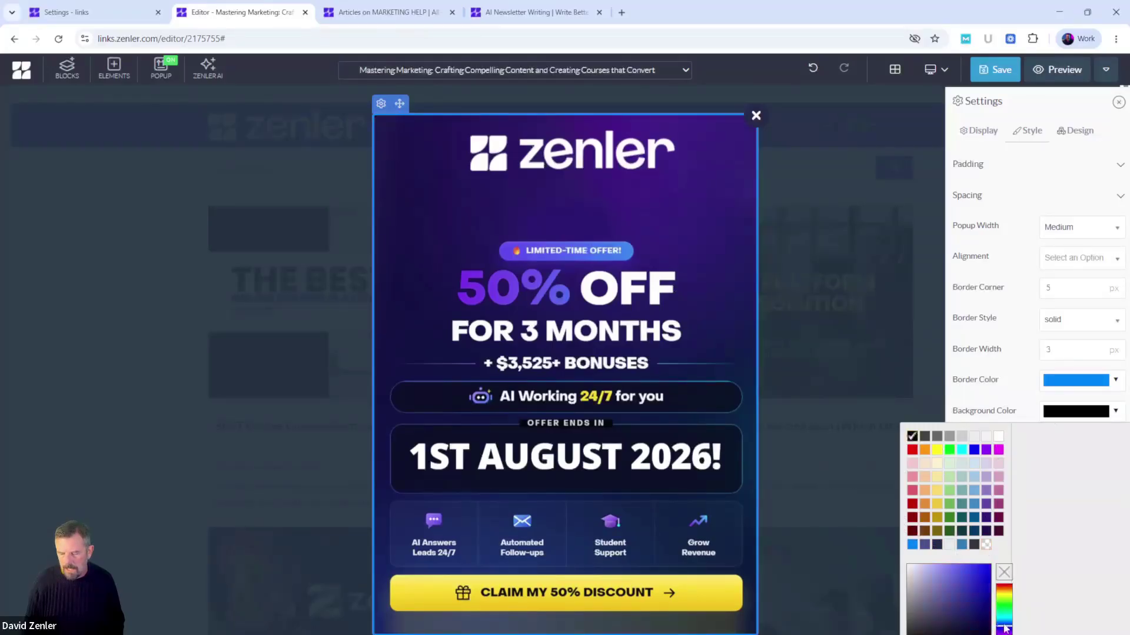
left_click_drag(978, 597, 1006, 632)
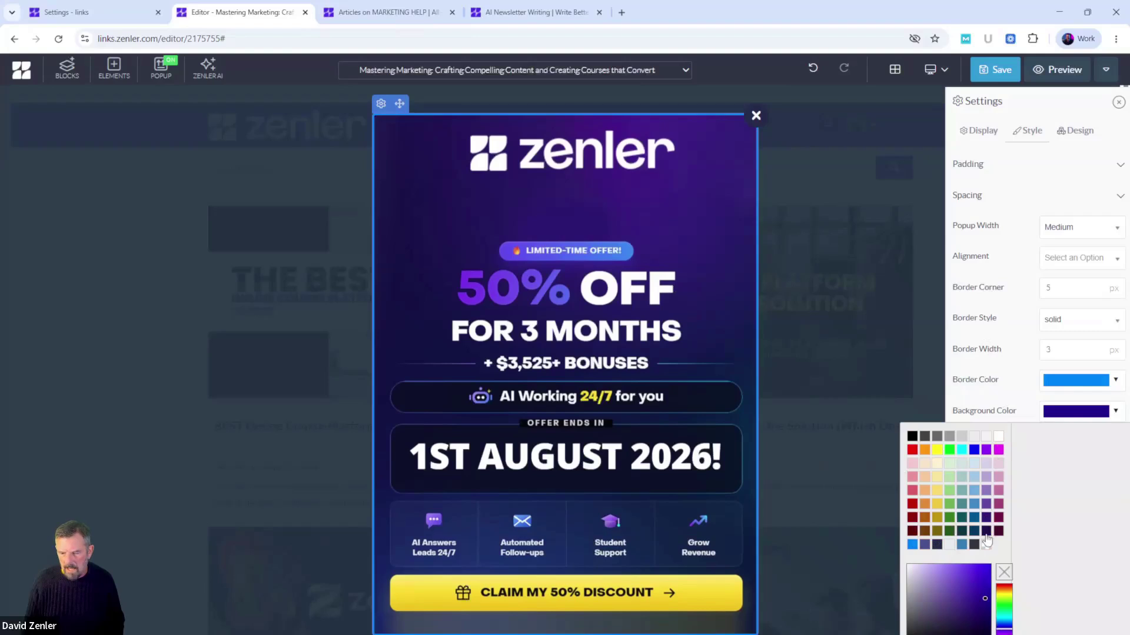
left_click(997, 343)
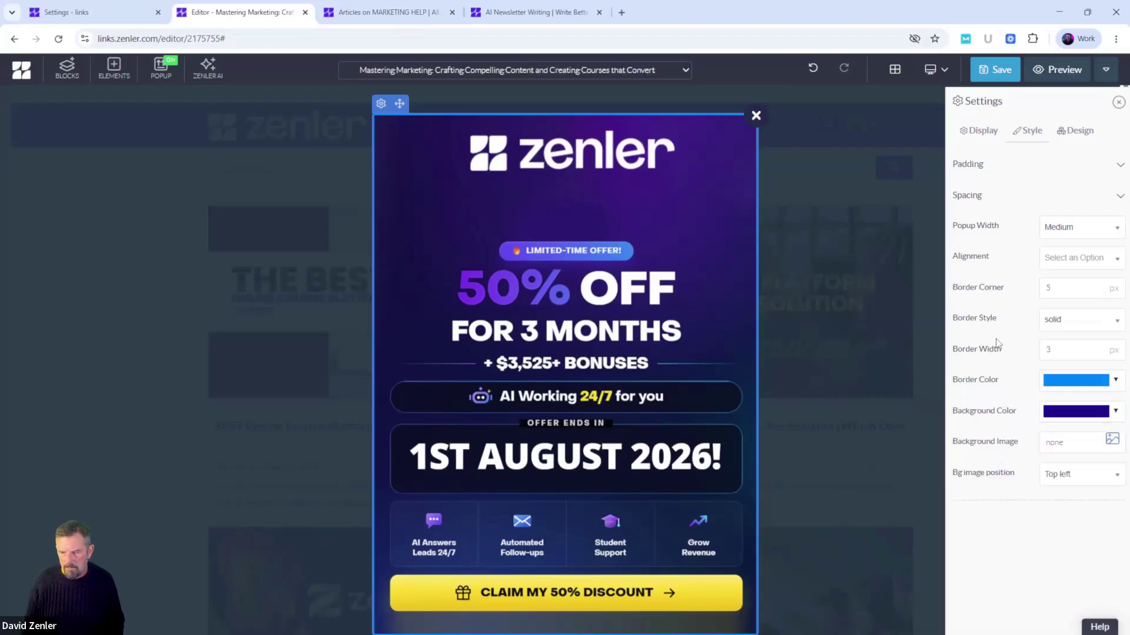
Review the popup's display settings and design templates, and save the changes.
left_click(983, 132)
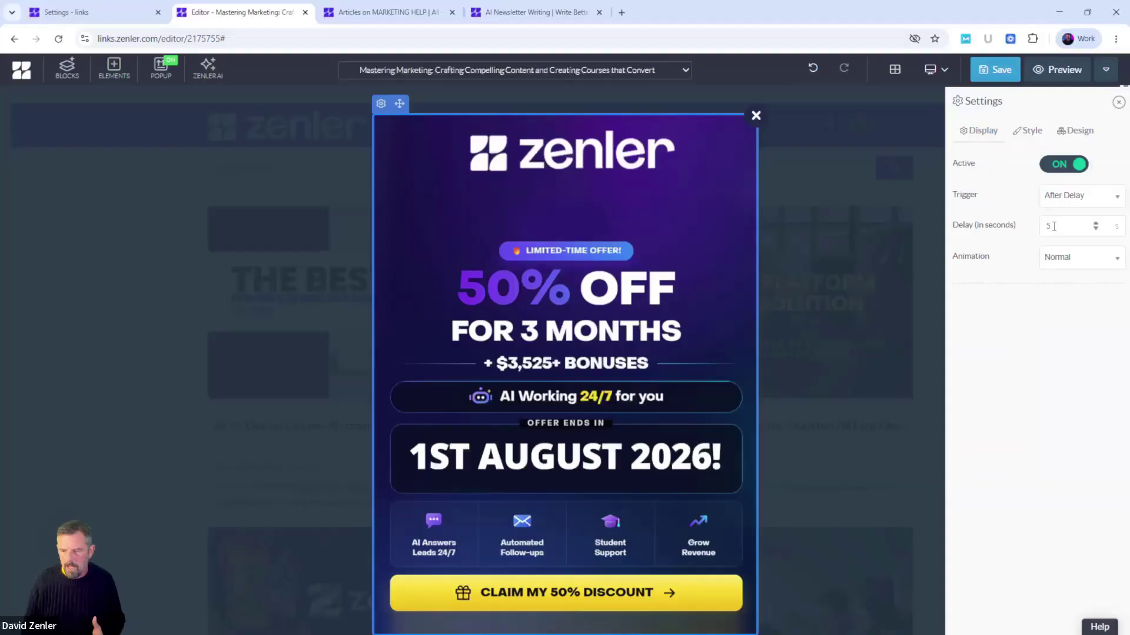
left_click(1076, 131)
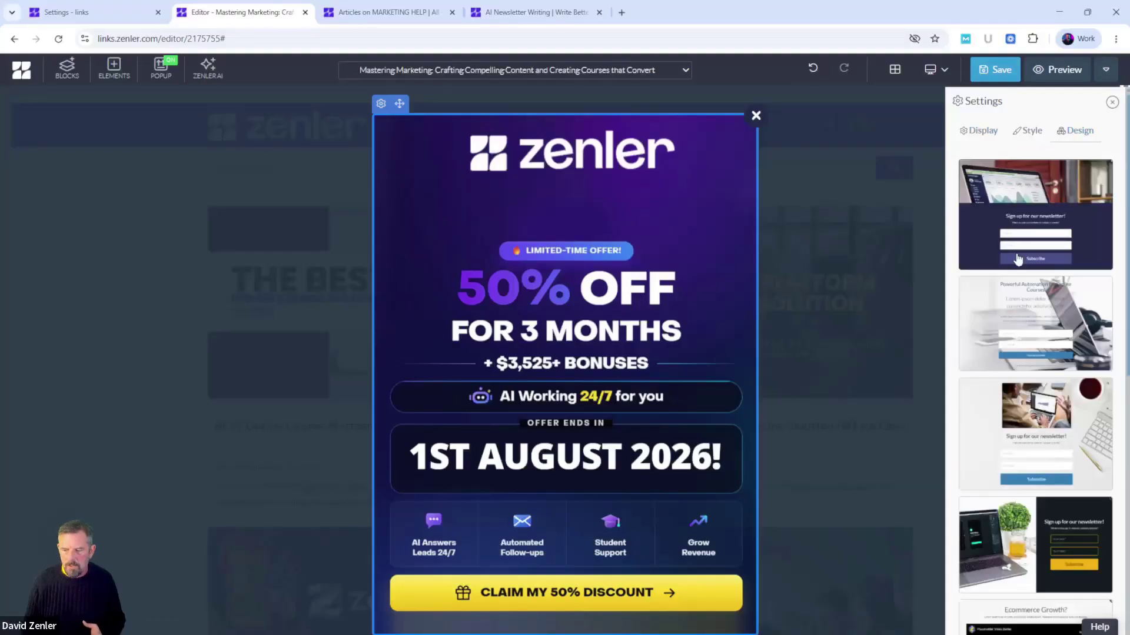
scroll(1018, 258, "down", 8)
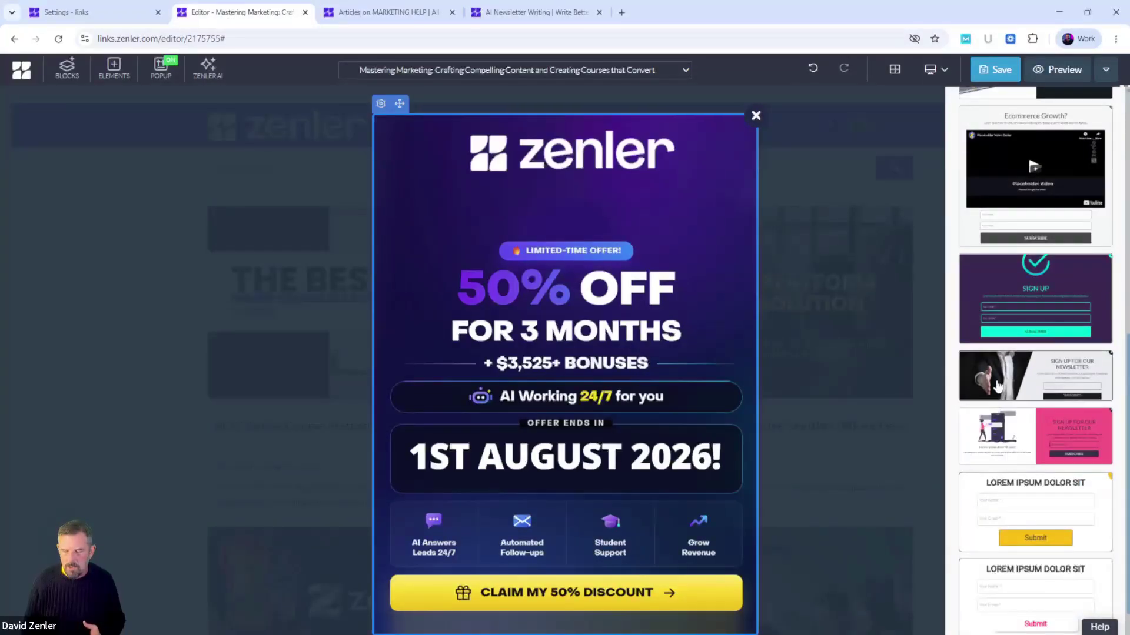
scroll(999, 385, "up", 10)
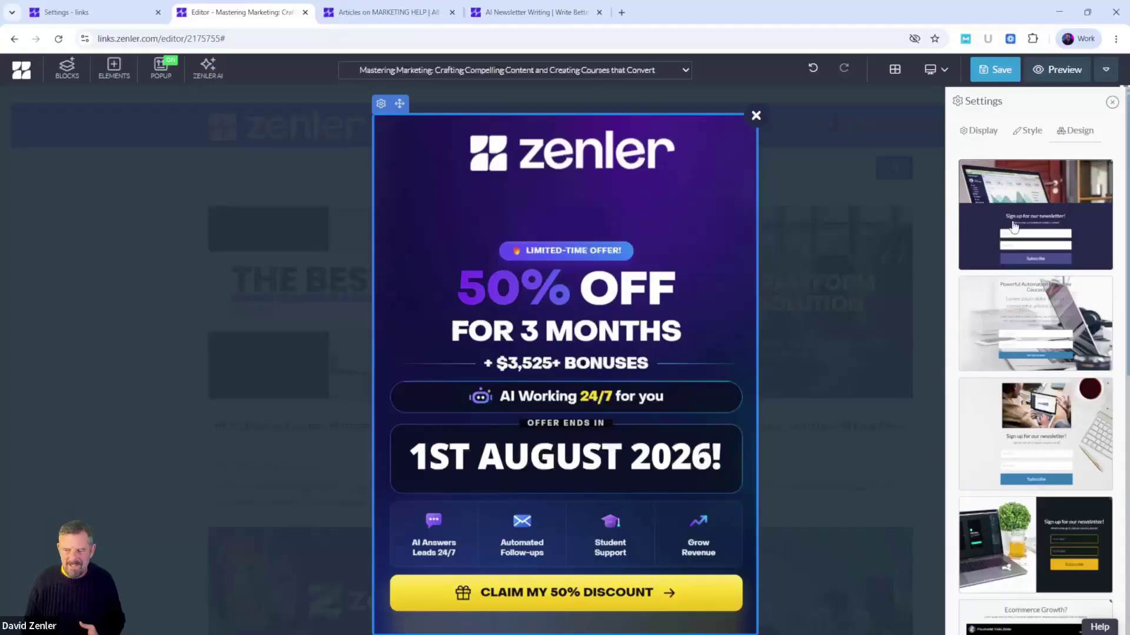
left_click(994, 71)
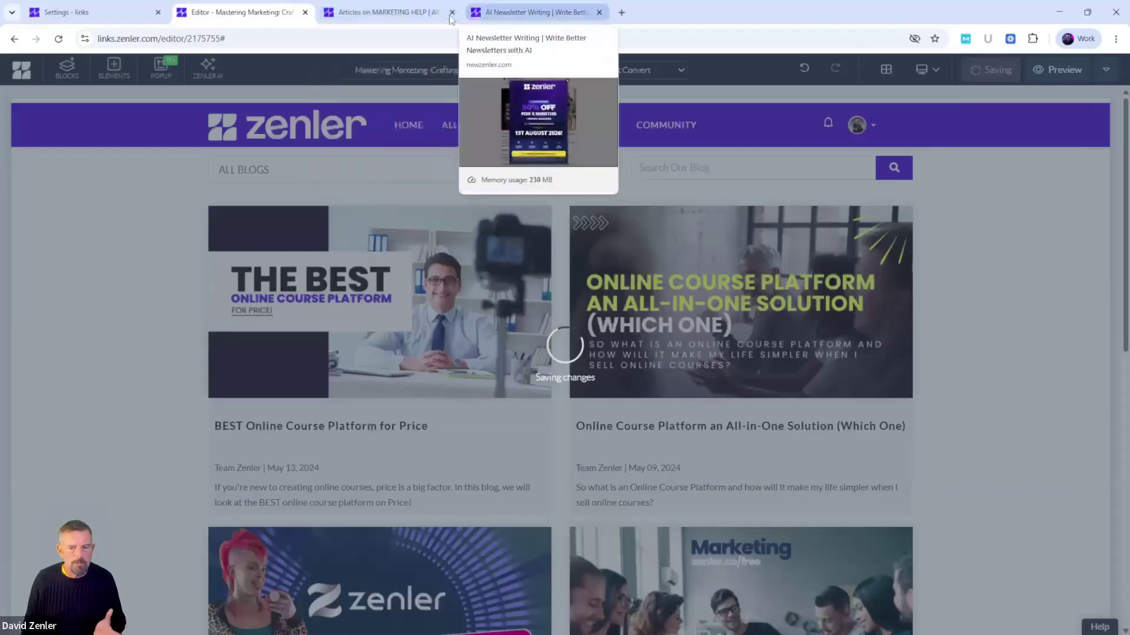
Reload the live Marketing Help blog category page, check the promotional popup and close it.
left_click(354, 15)
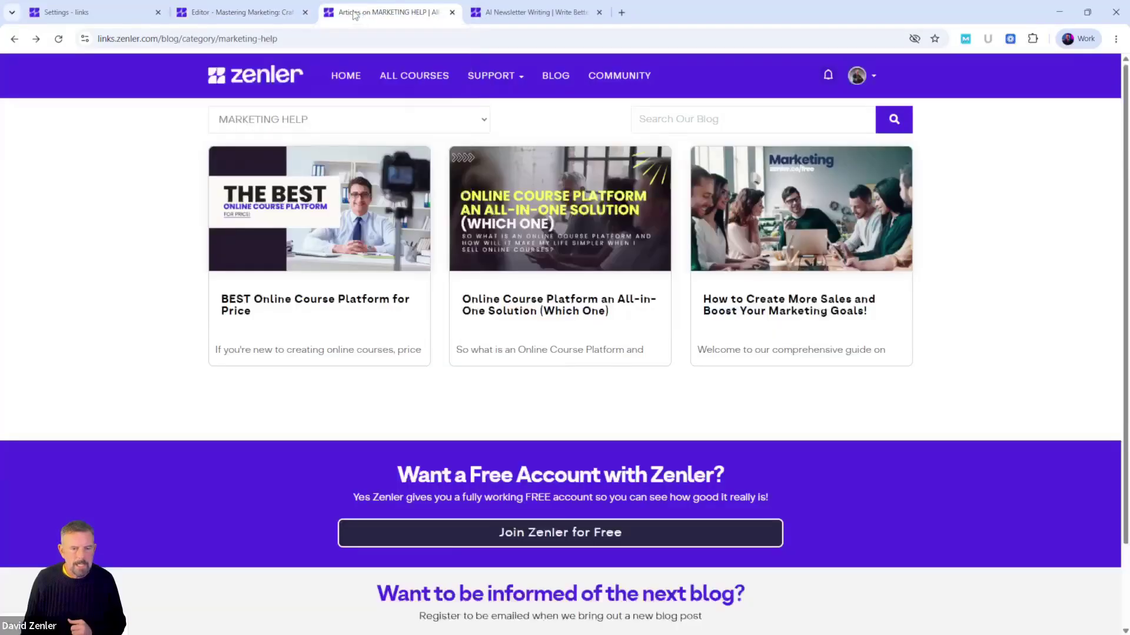
left_click(59, 43)
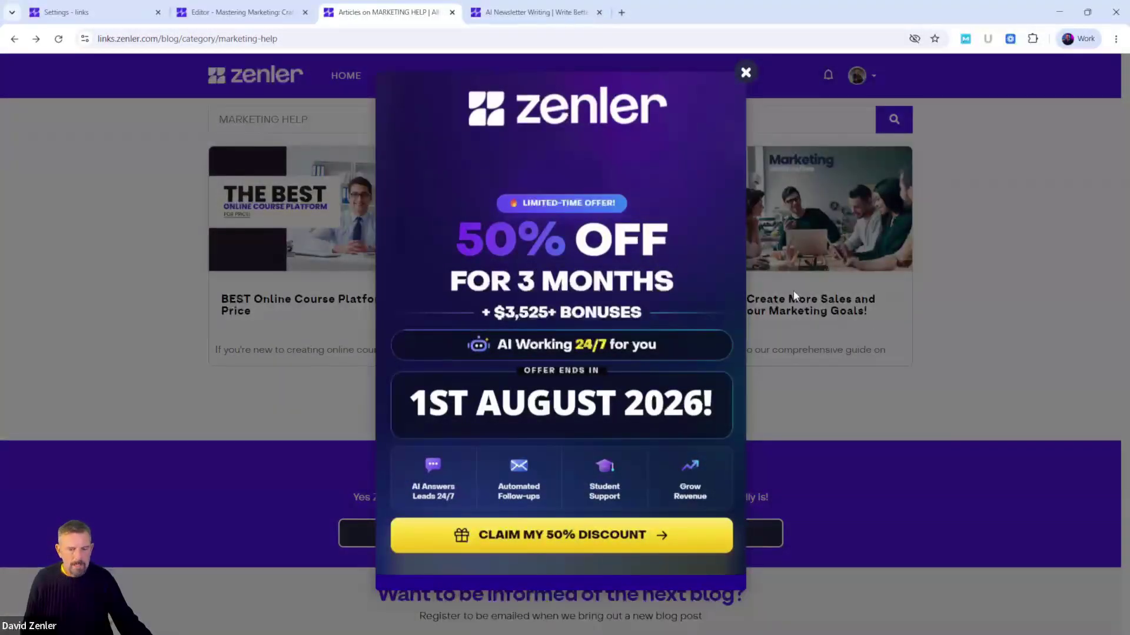
left_click(744, 72)
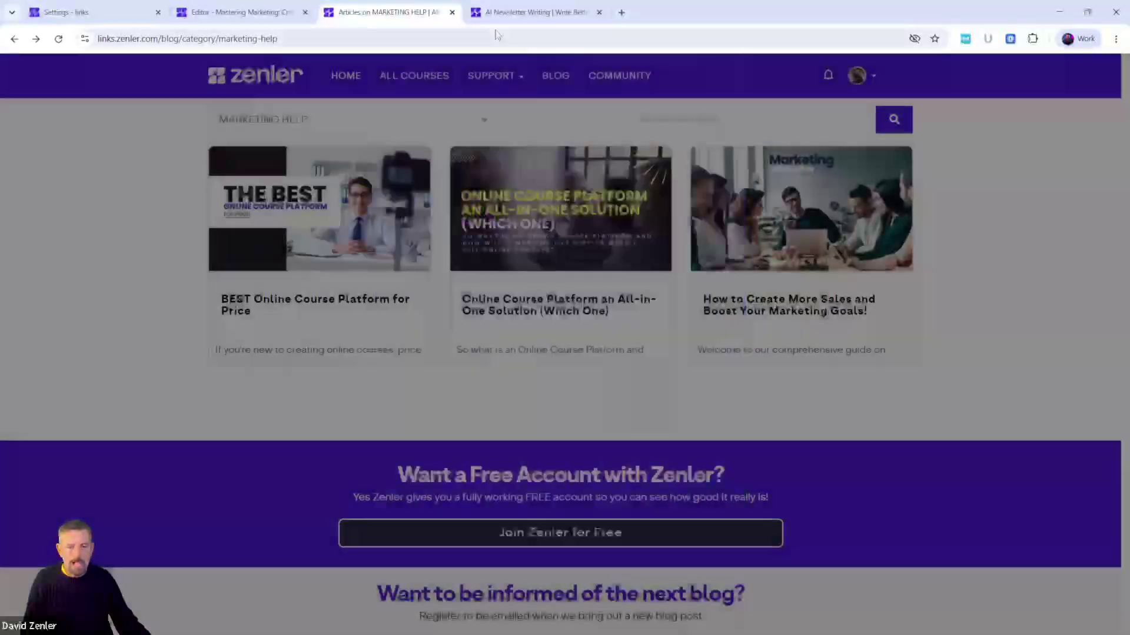
Reopen the popup in the page editor and examine its image's link destination setting, then close the popup.
left_click(241, 12)
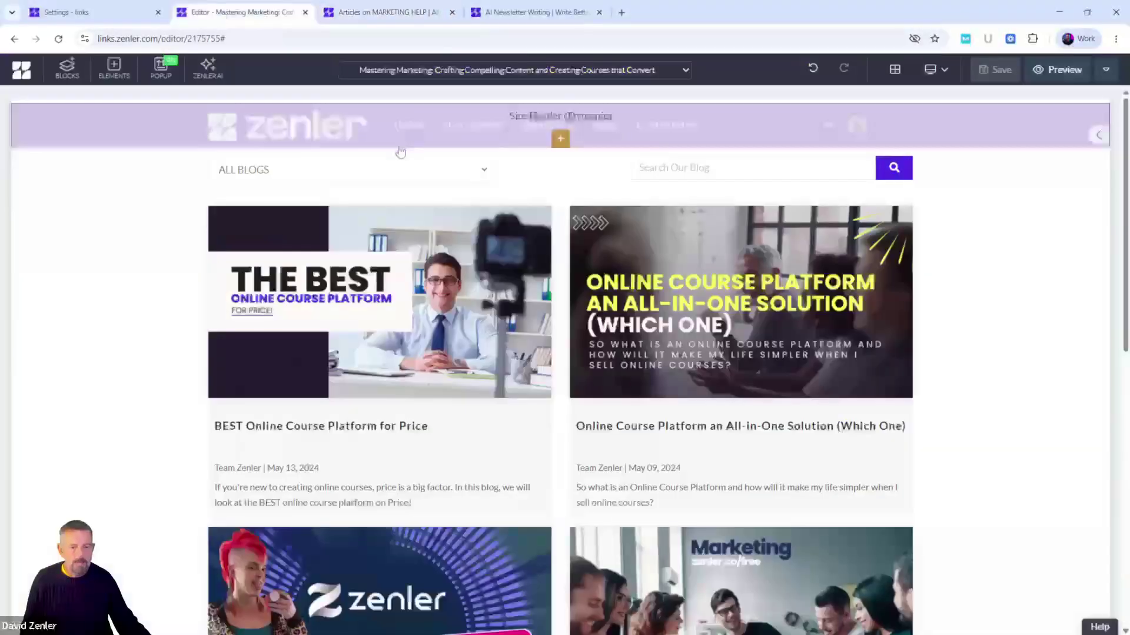
left_click(161, 68)
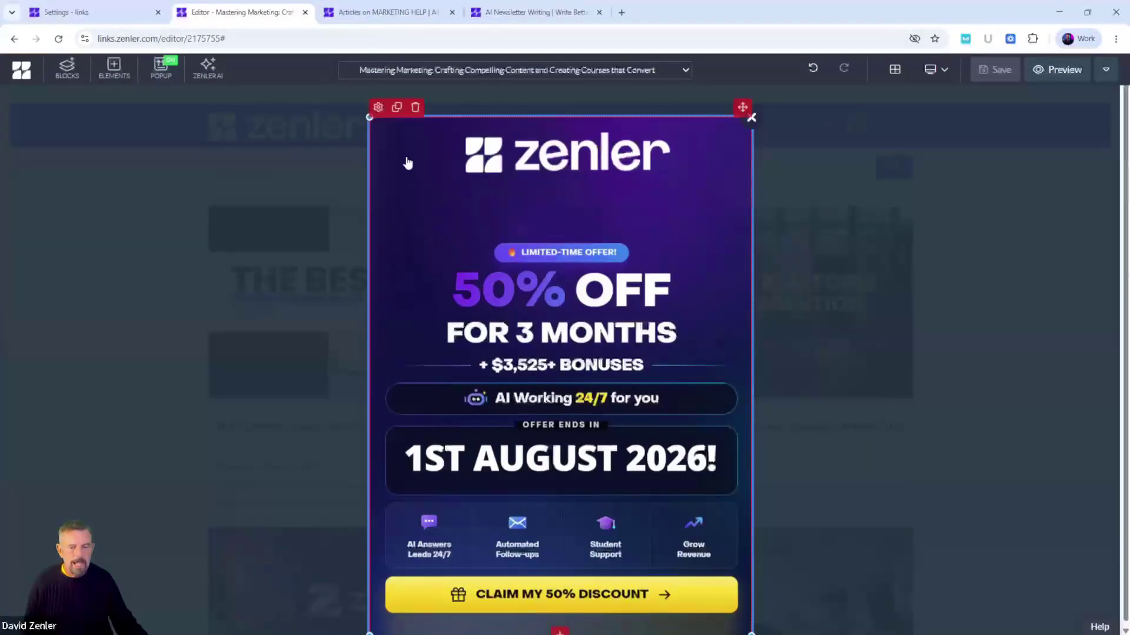
left_click(380, 107)
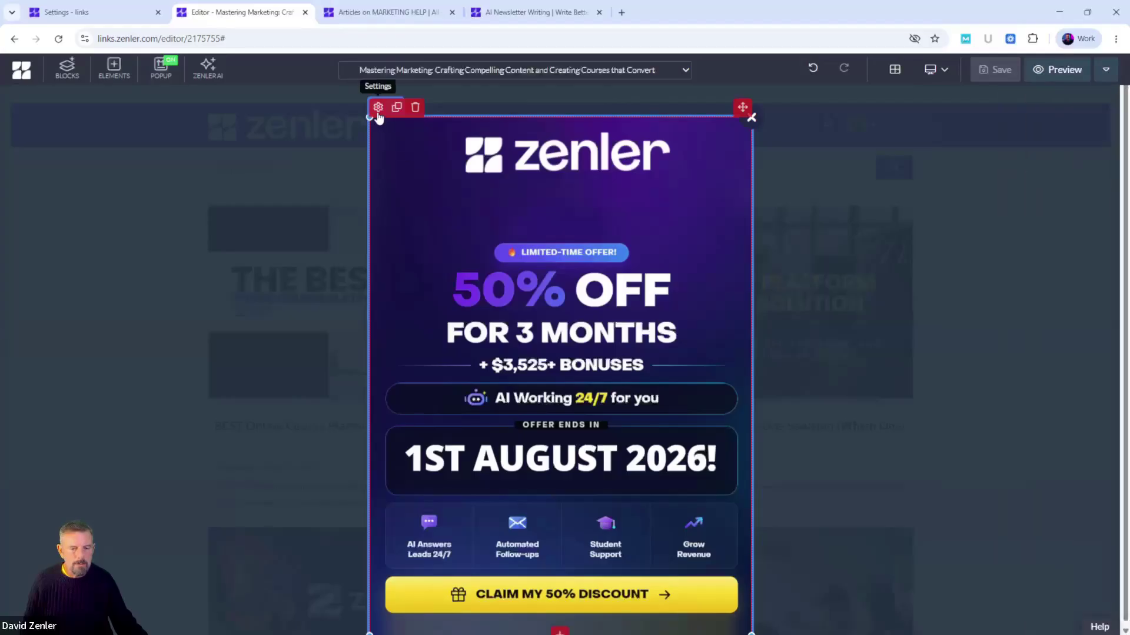
left_click(379, 106)
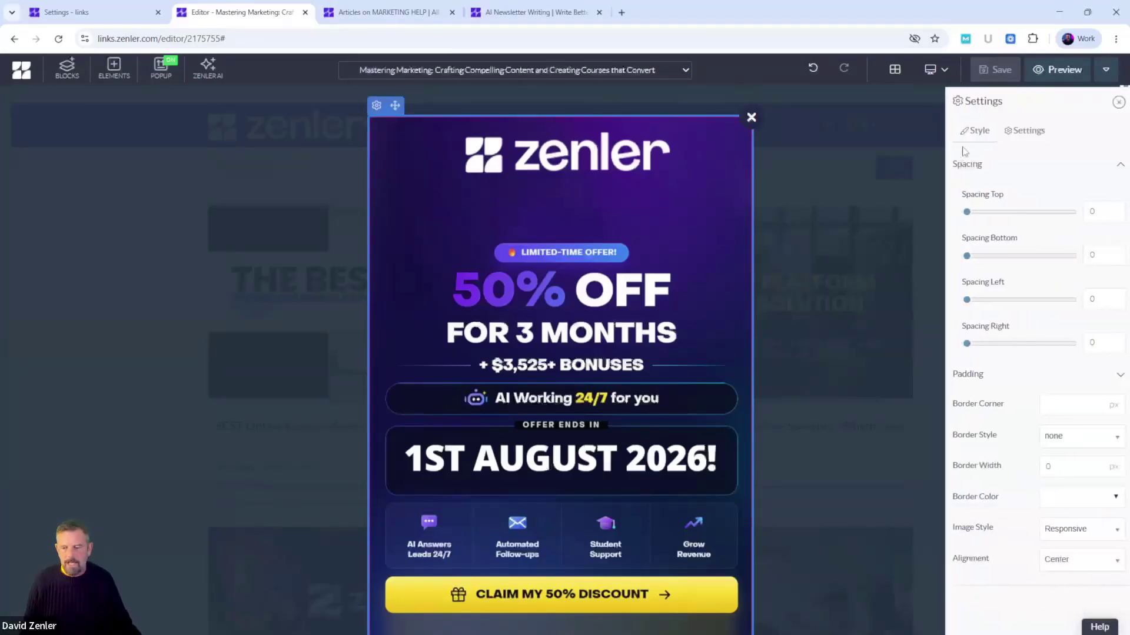
left_click(1020, 135)
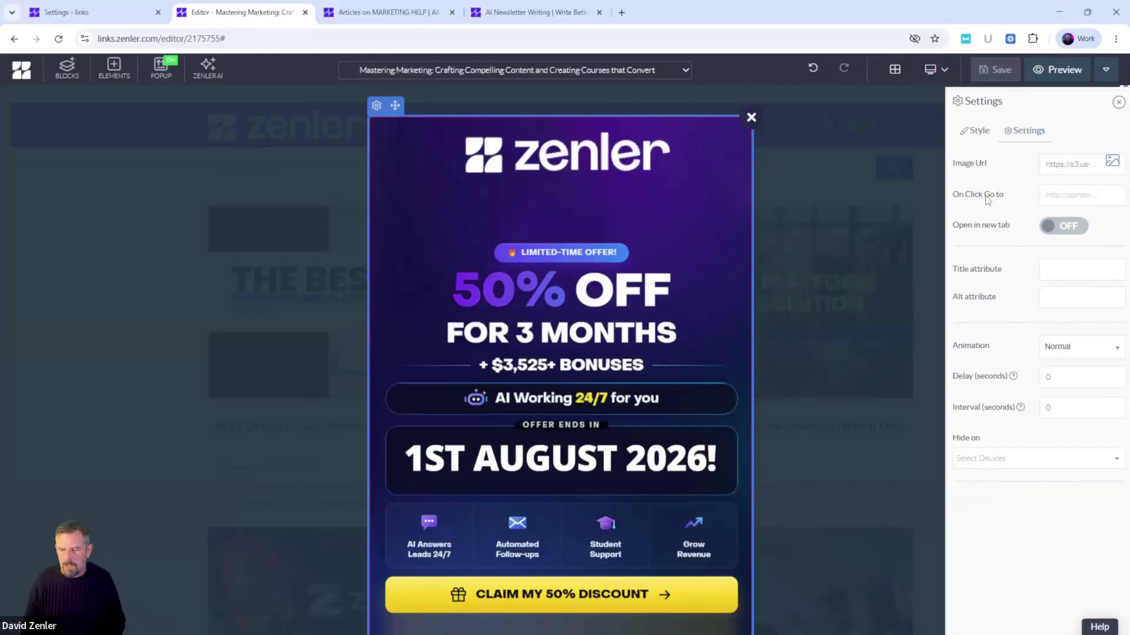
left_click(1057, 194)
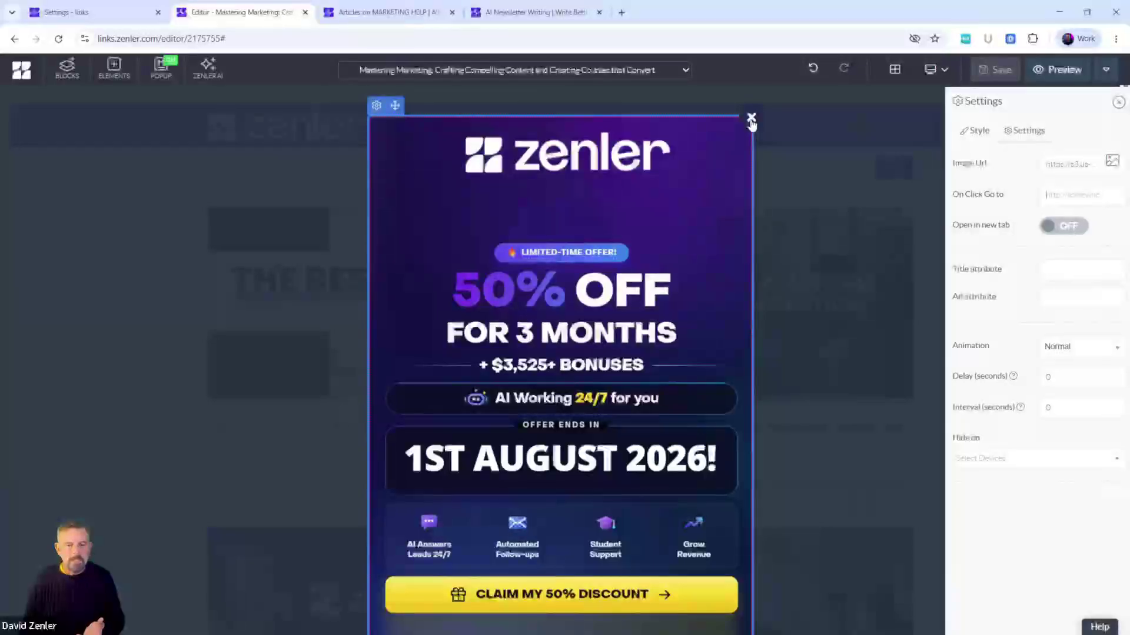
left_click(171, 327)
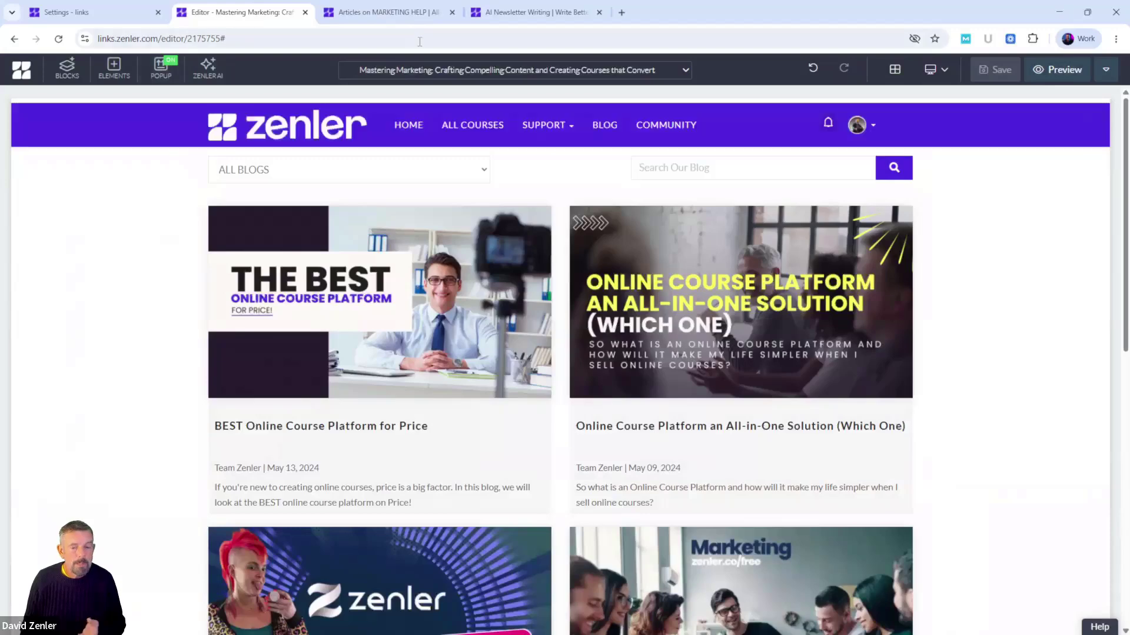
Dismiss the popup on the AI newsletter article, open its main blog page and minimize the Join Us Live signup widget.
left_click(504, 11)
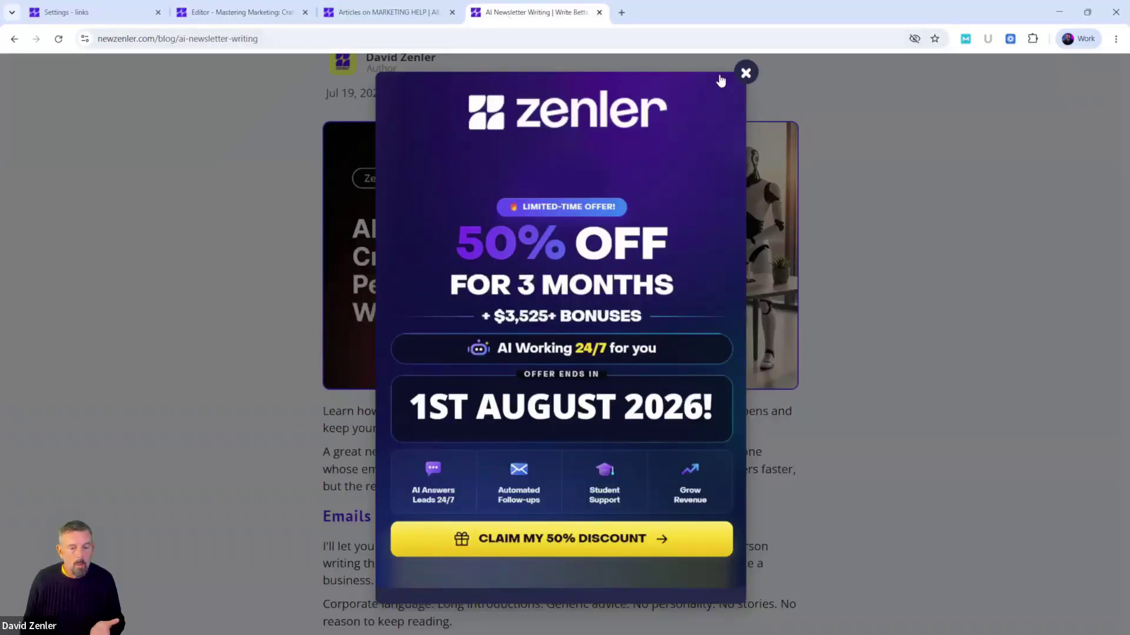
left_click(746, 73)
scroll(294, 171, "up", 3)
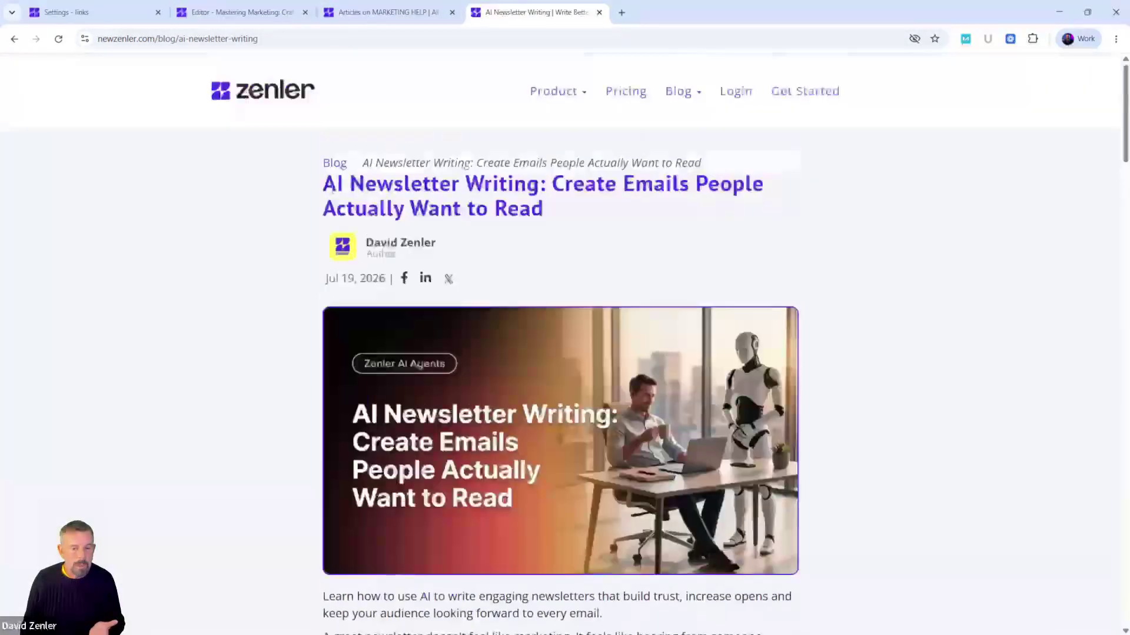
left_click(333, 165)
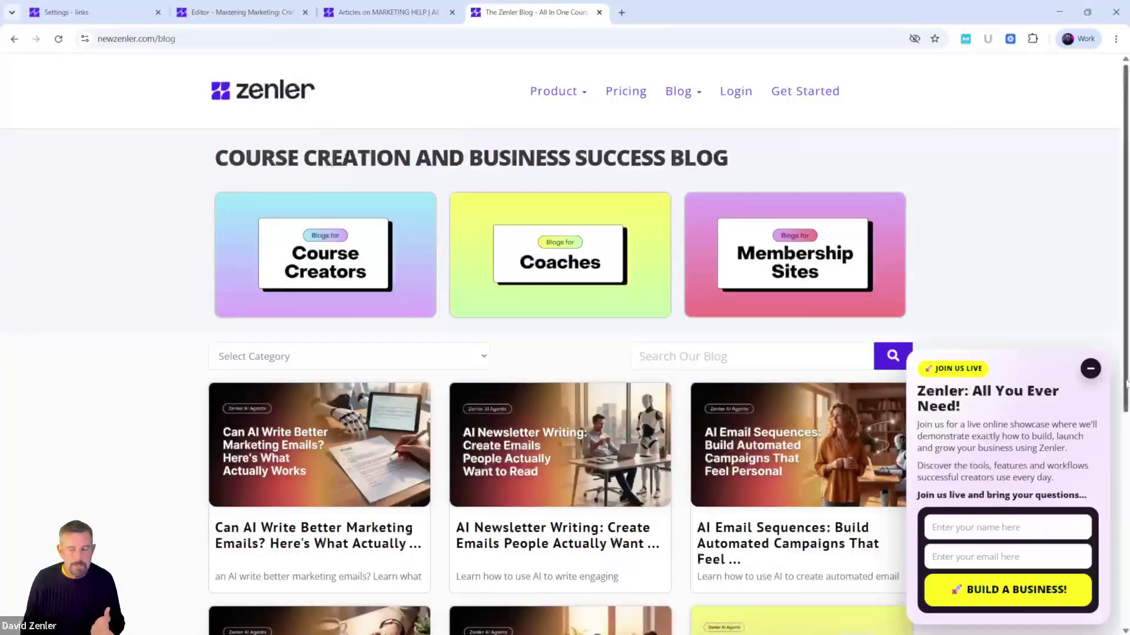
left_click(1090, 368)
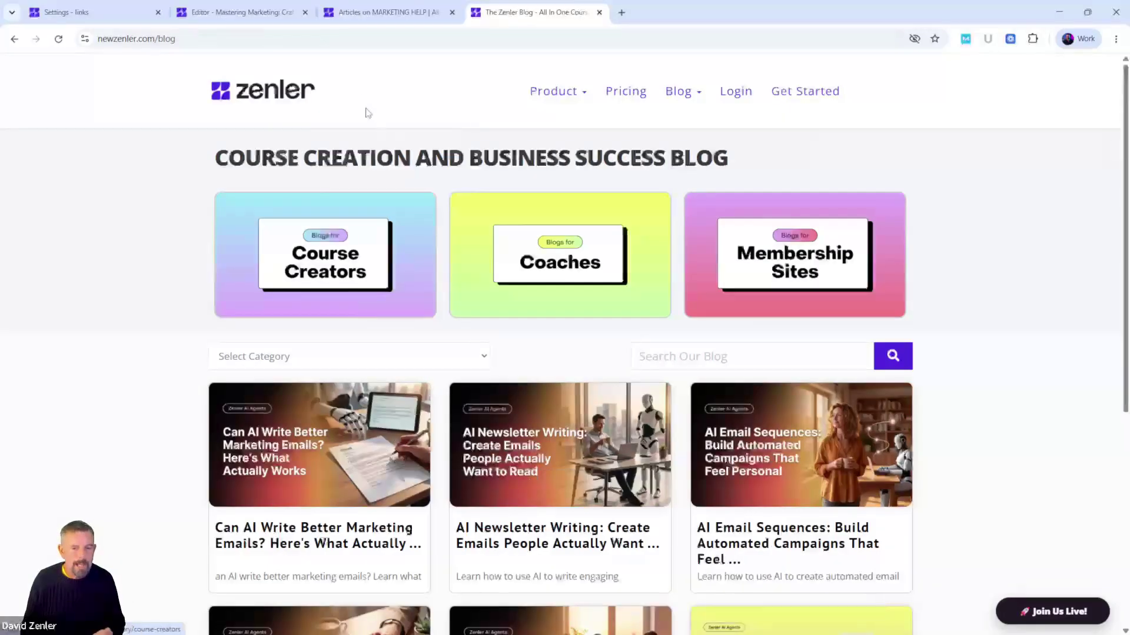
Open the settings of the "Join Zenler for Free" button in the blog home page editor.
left_click(222, 13)
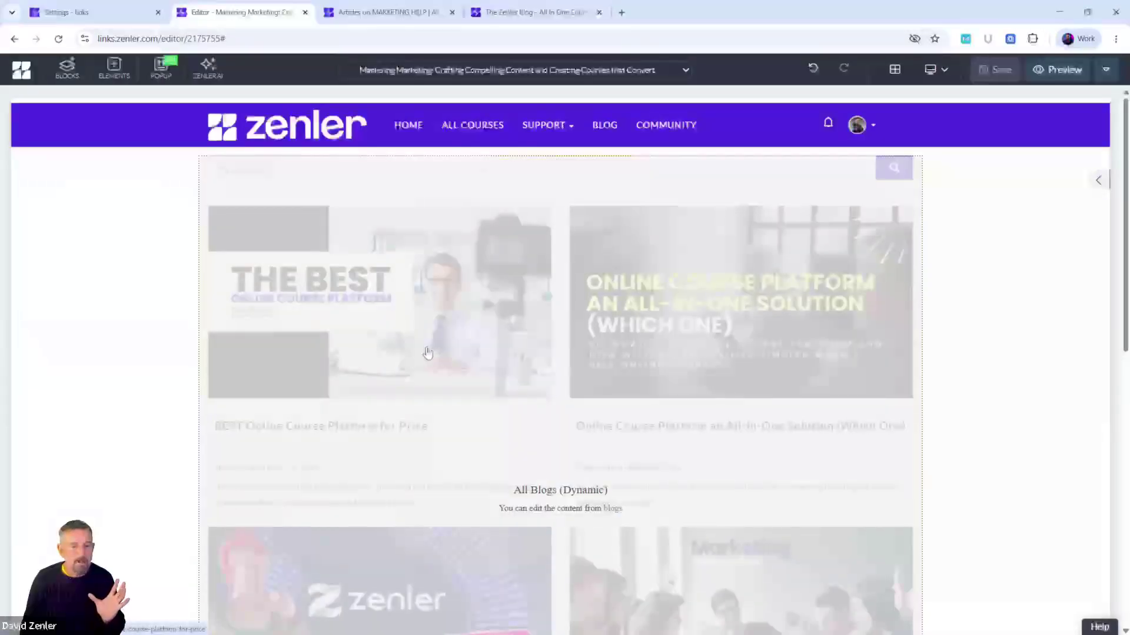
scroll(150, 357, "down", 5)
scroll(150, 358, "down", 5)
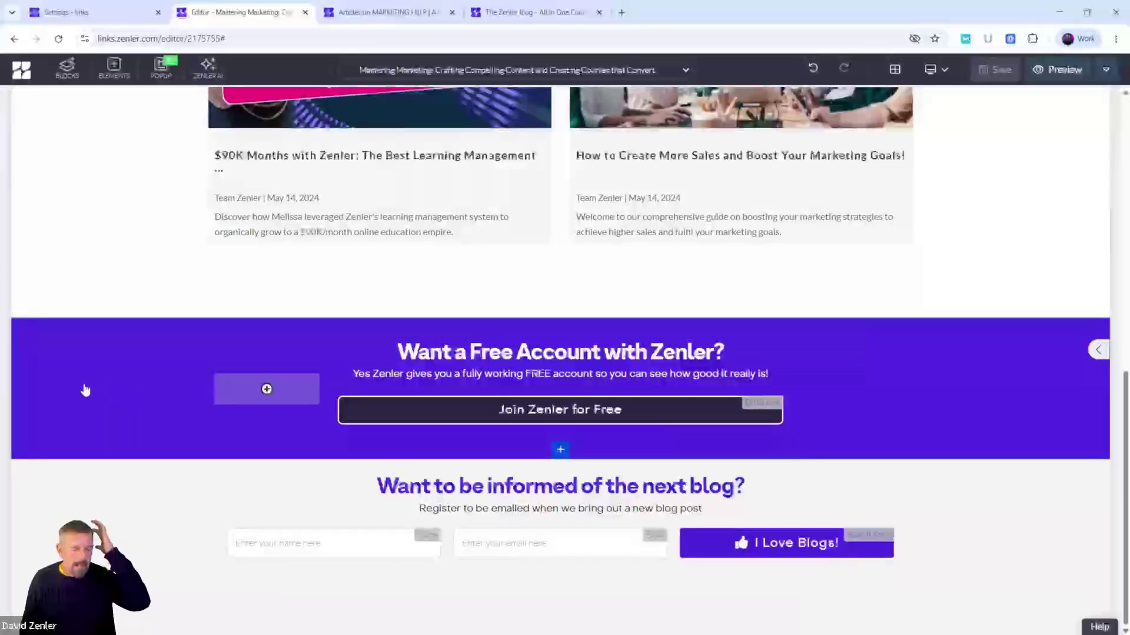
left_click(356, 414)
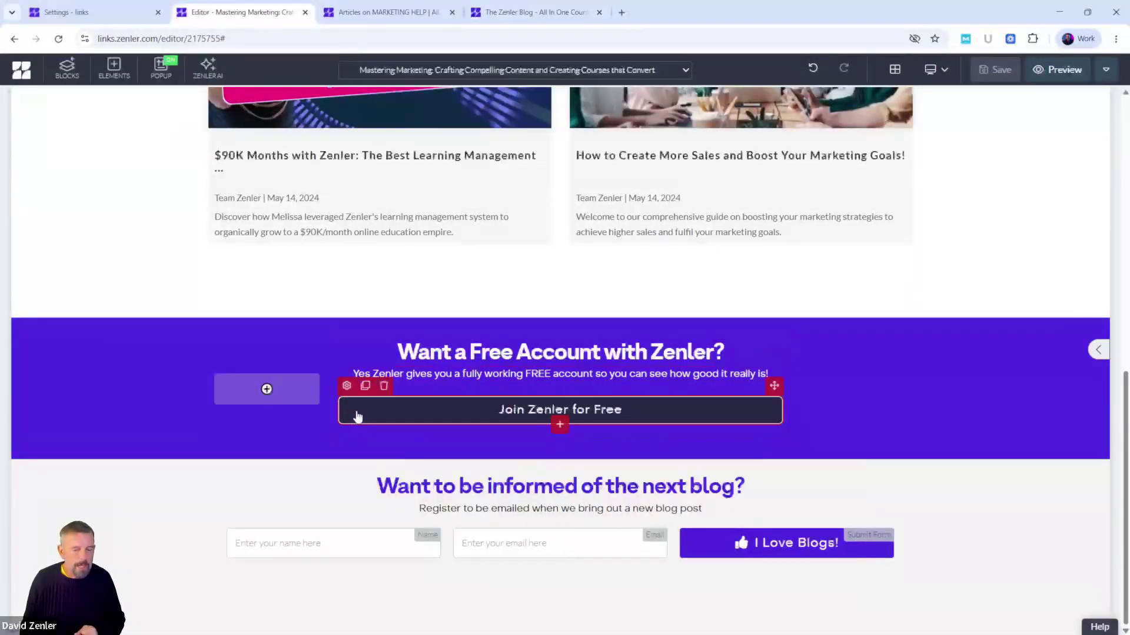
left_click(347, 385)
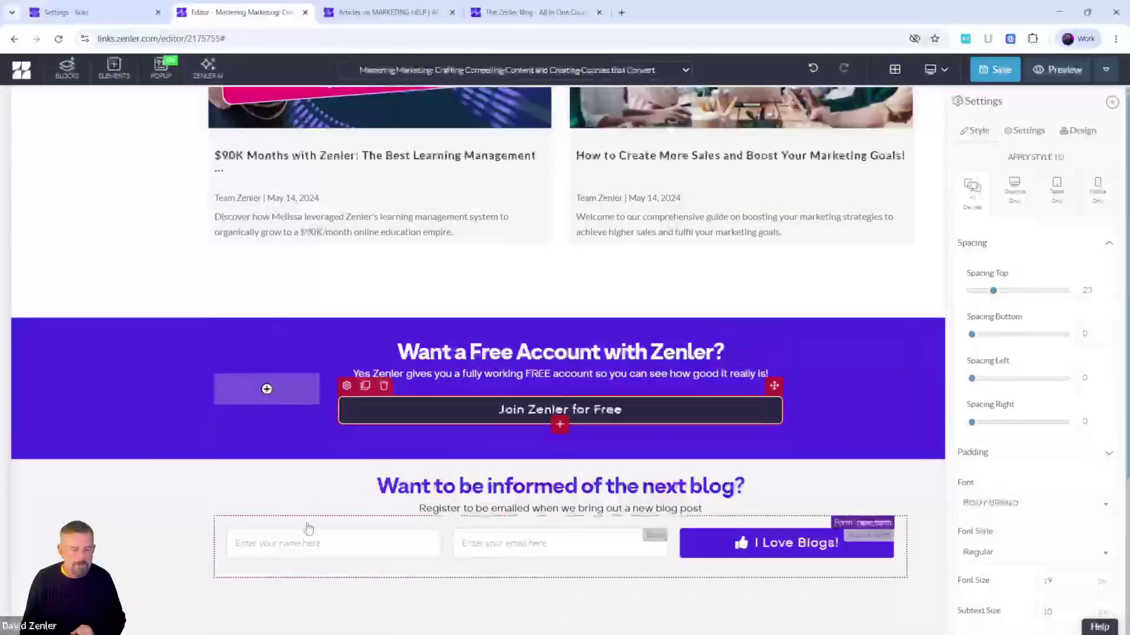
Review the "I Love Blogs!" button's form submission, email list and tag settings, and save the blog home page.
left_click(307, 534)
left_click(810, 546)
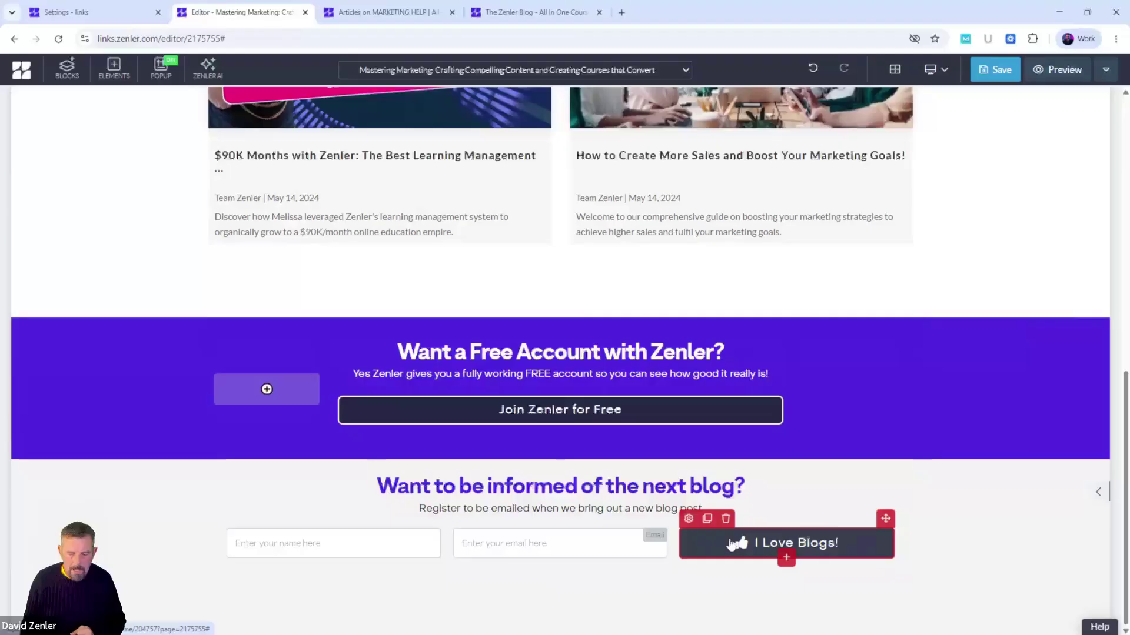
left_click(689, 519)
left_click(1028, 131)
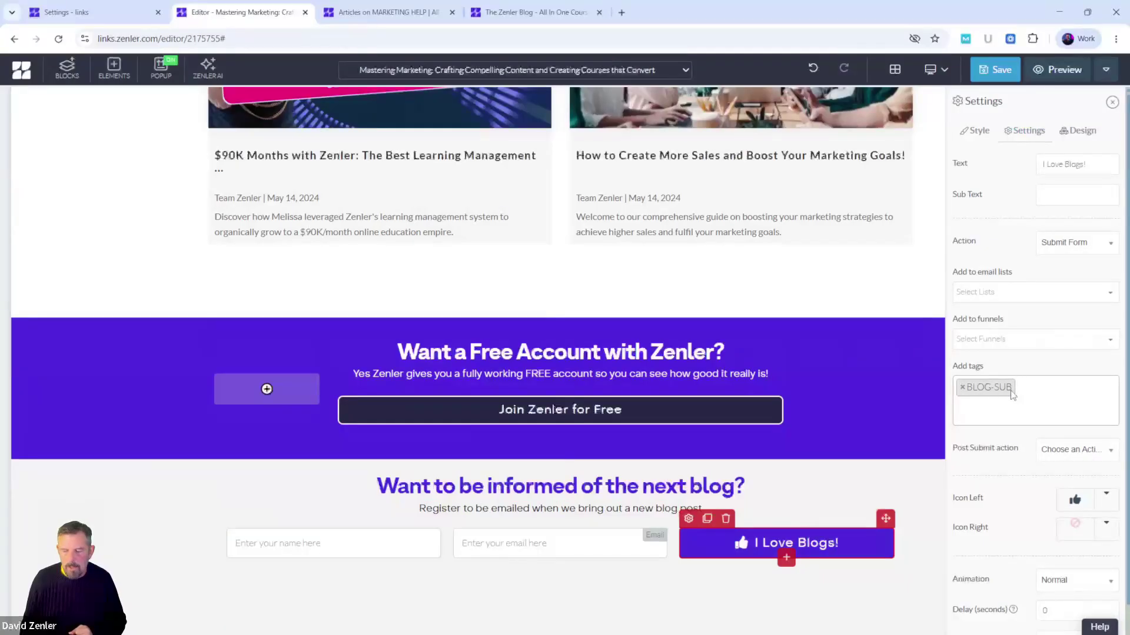
left_click(975, 292)
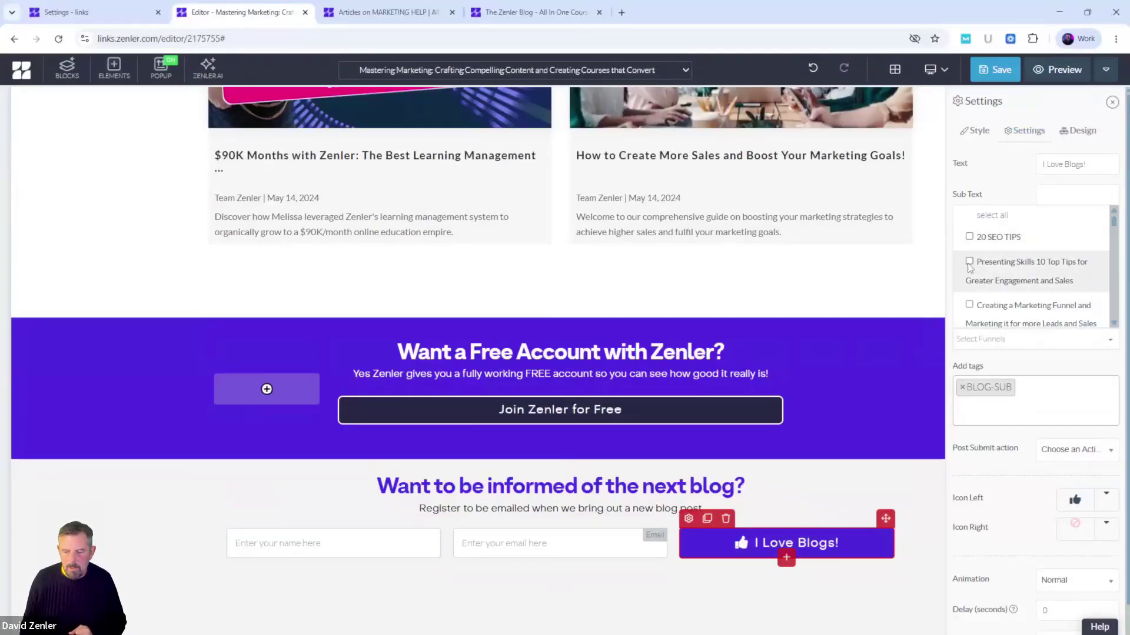
left_click(962, 180)
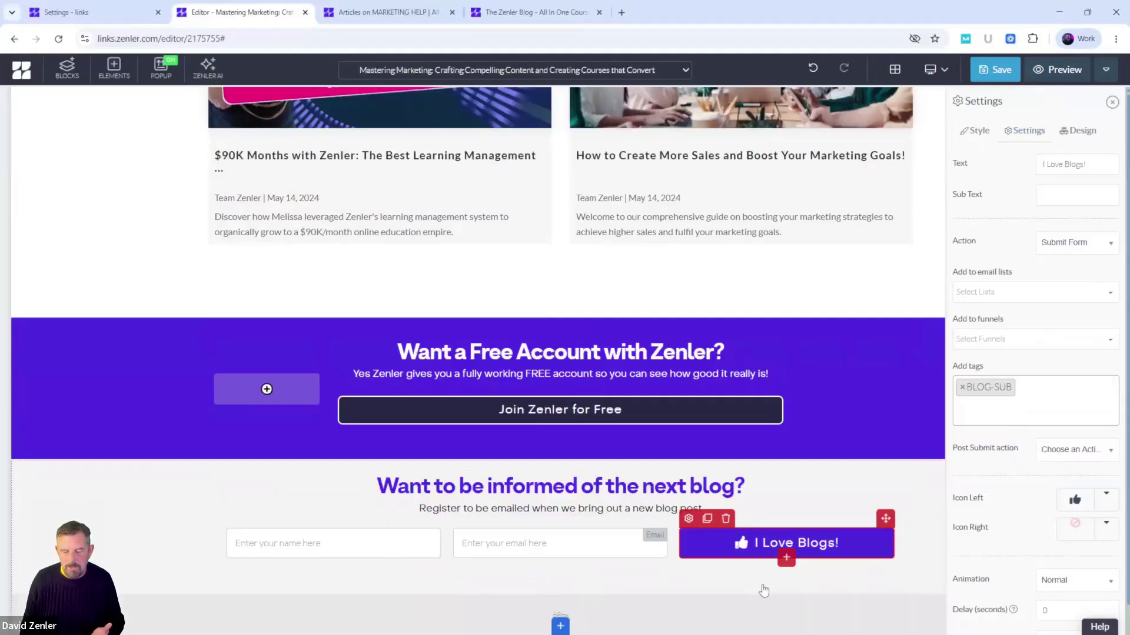
left_click(135, 406)
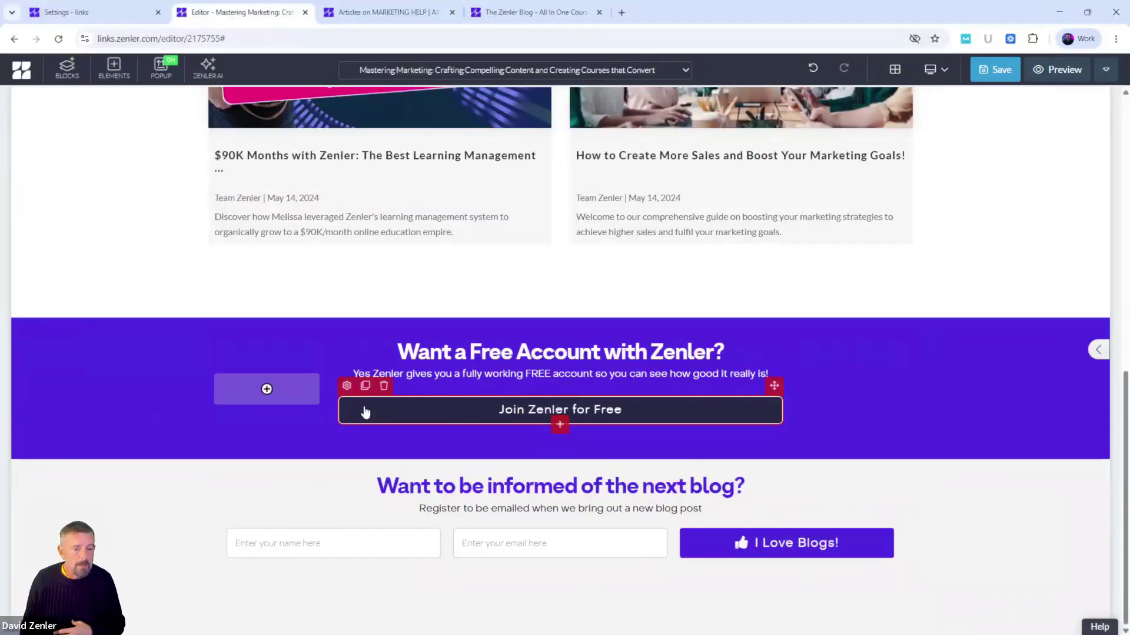
scroll(935, 389, "up", 10)
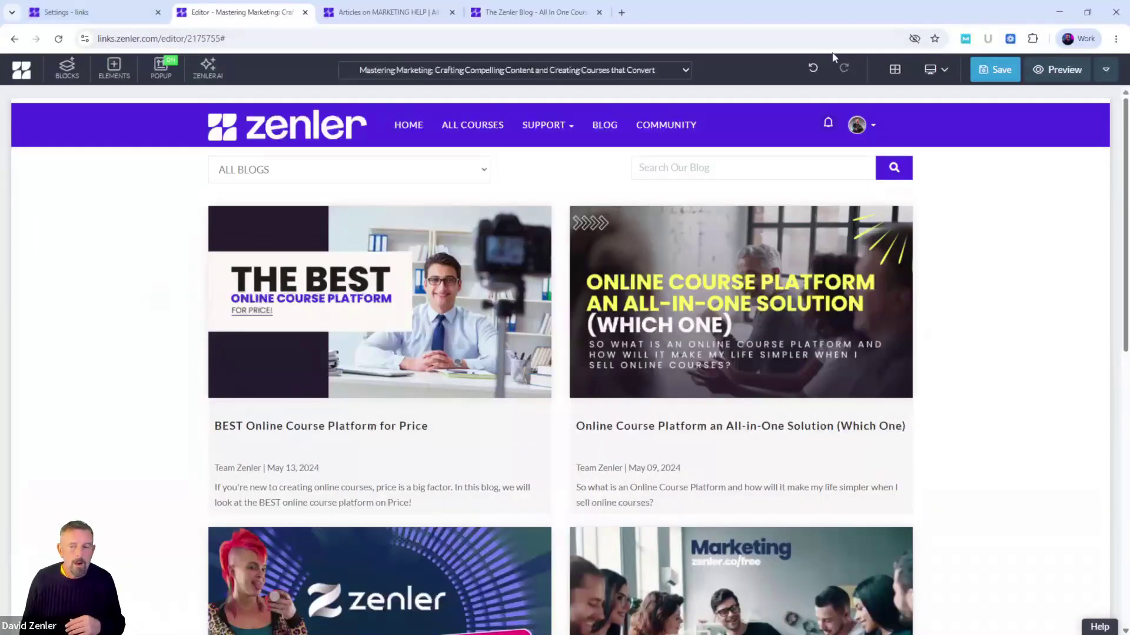
left_click(994, 70)
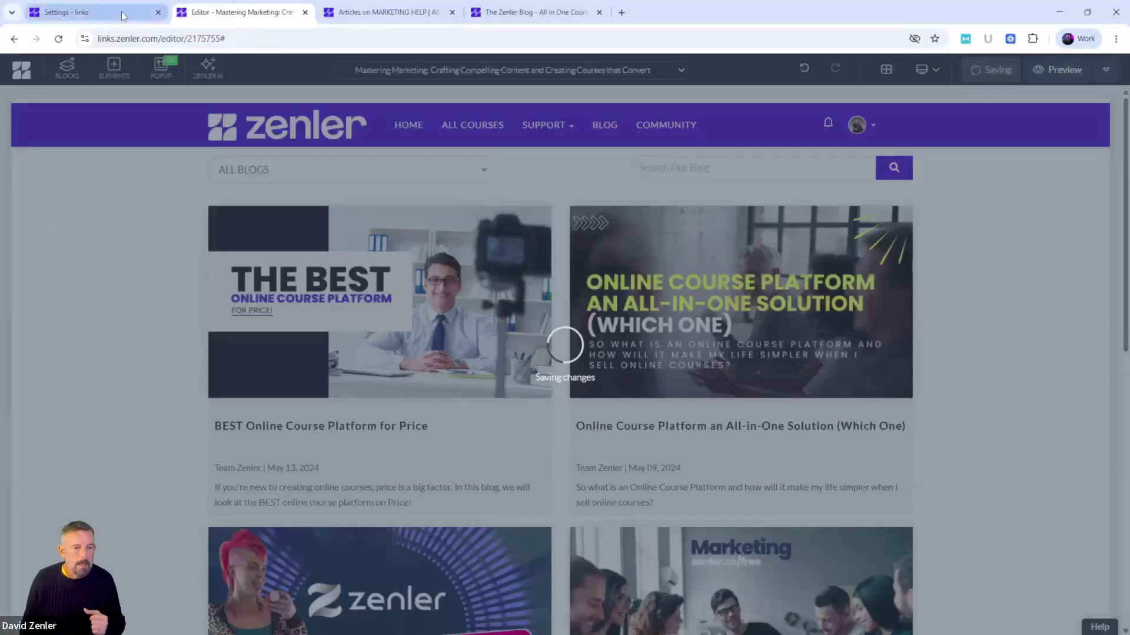
Open the Blog Post Page for editing from the blog settings, close the blog home page editor and look over the post layout.
left_click(94, 12)
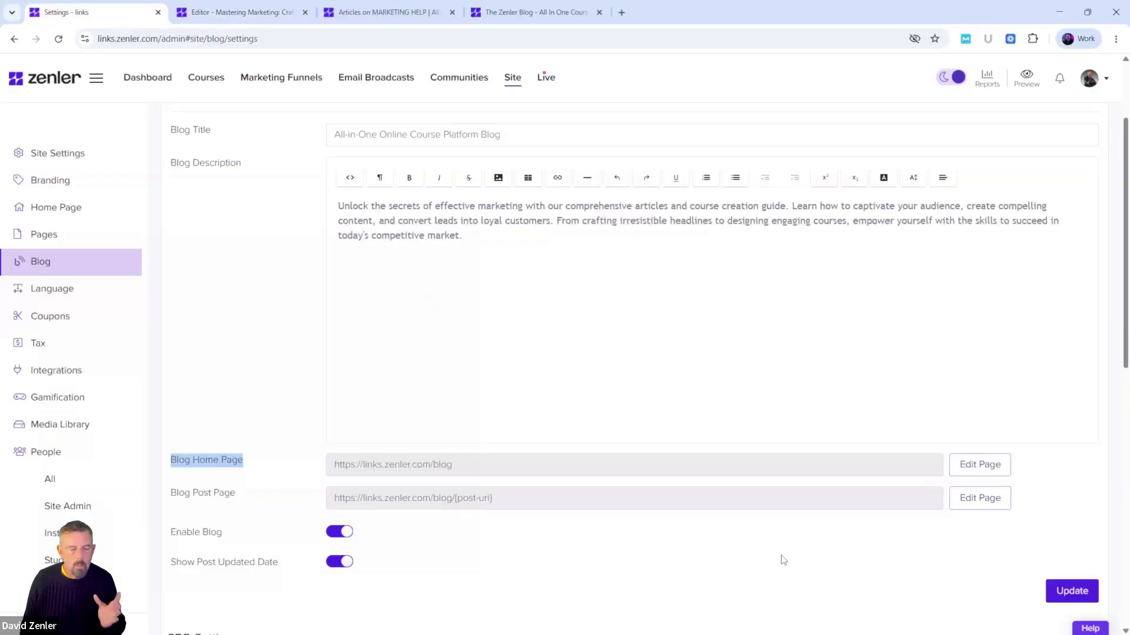
left_click(980, 498)
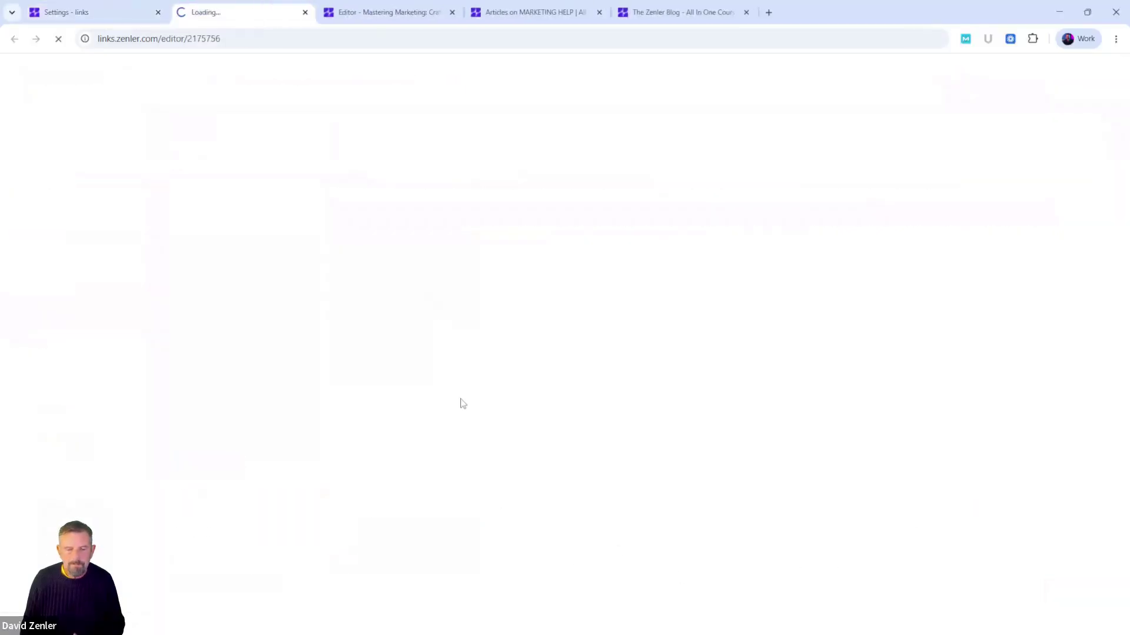
left_click(452, 12)
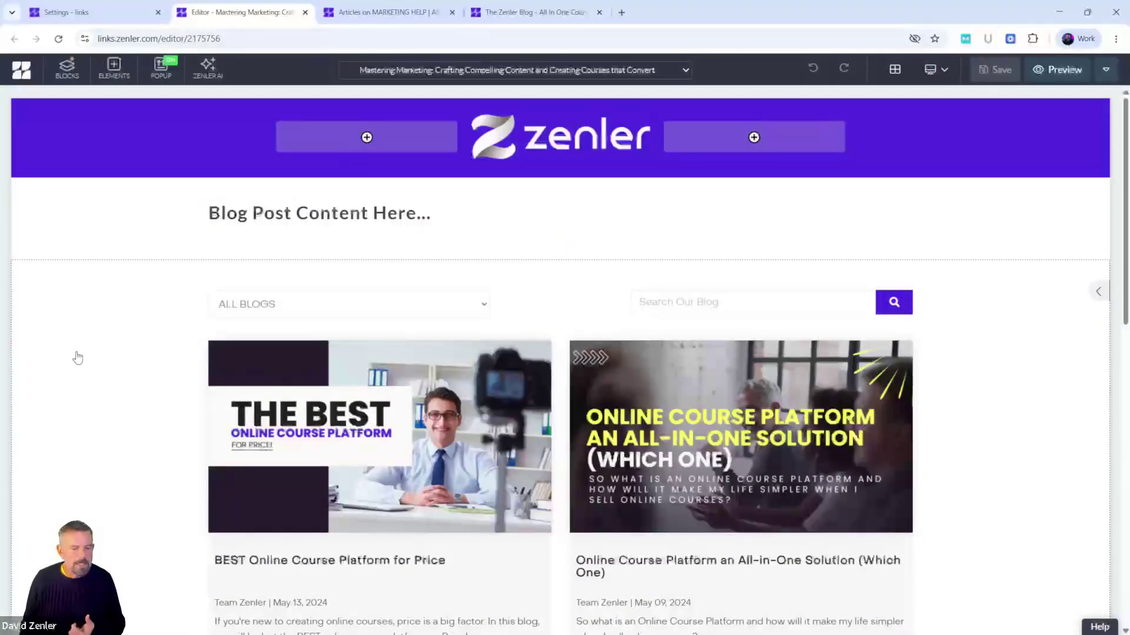
scroll(105, 358, "down", 9)
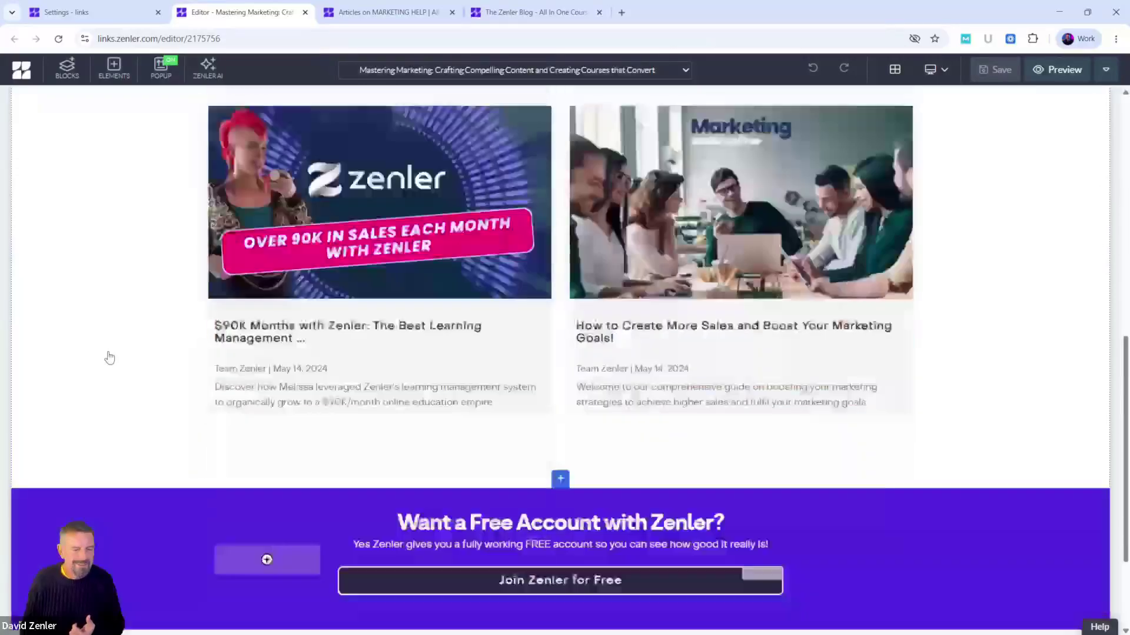
scroll(107, 357, "up", 5)
scroll(108, 355, "up", 5)
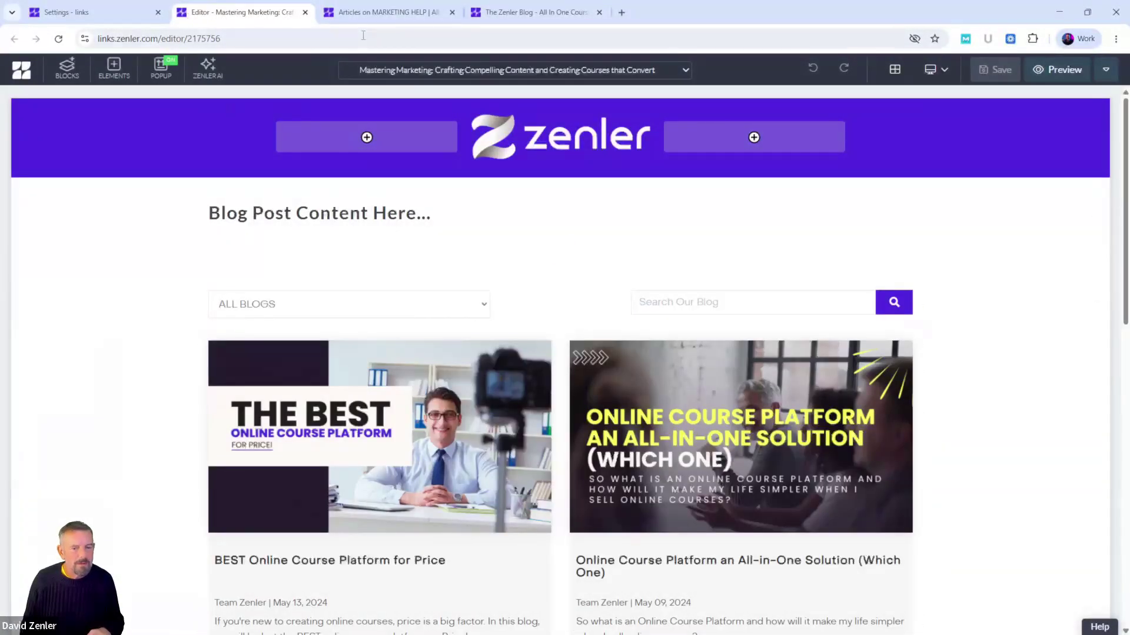
Compare the blog post page layout with the live MARKETING HELP blog listing and open the "BEST Online Course Platform for Price" post.
left_click(362, 15)
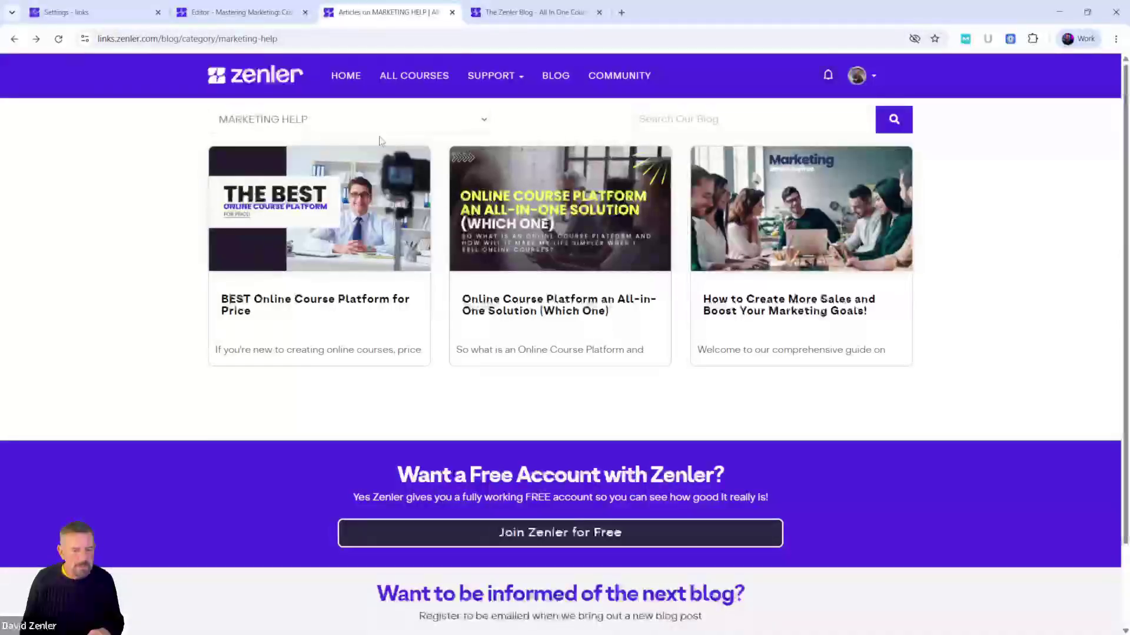
left_click(242, 12)
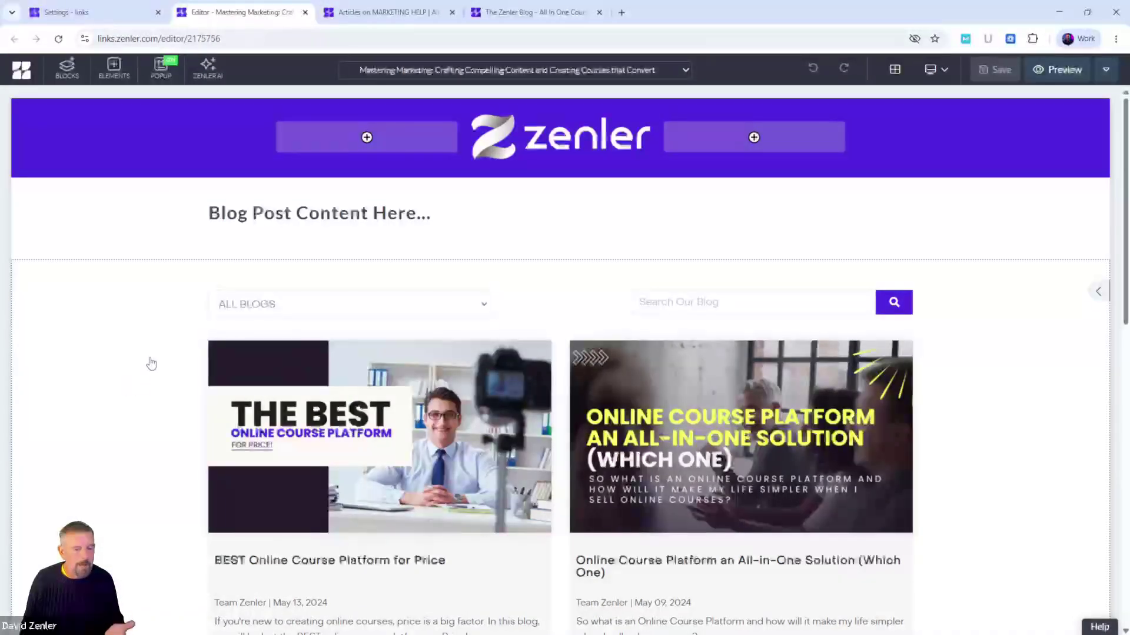
left_click(378, 13)
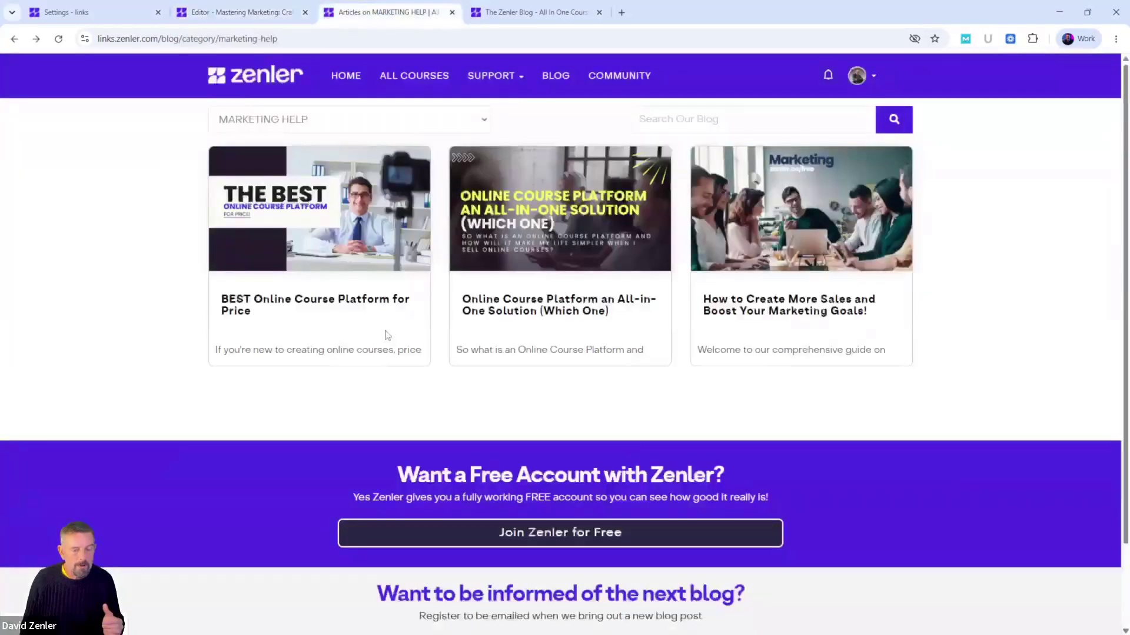
left_click(378, 304)
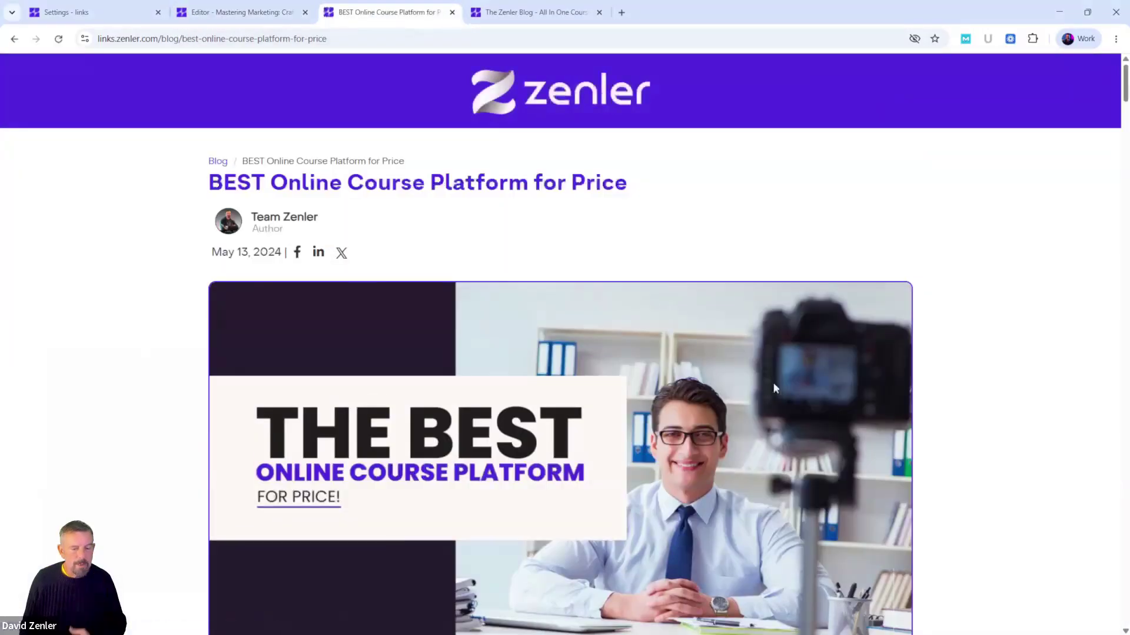
Look through the live post down to the blog listing at its end and filter that listing by MARKETING HELP.
scroll(773, 382, "down", 10)
scroll(818, 359, "down", 15)
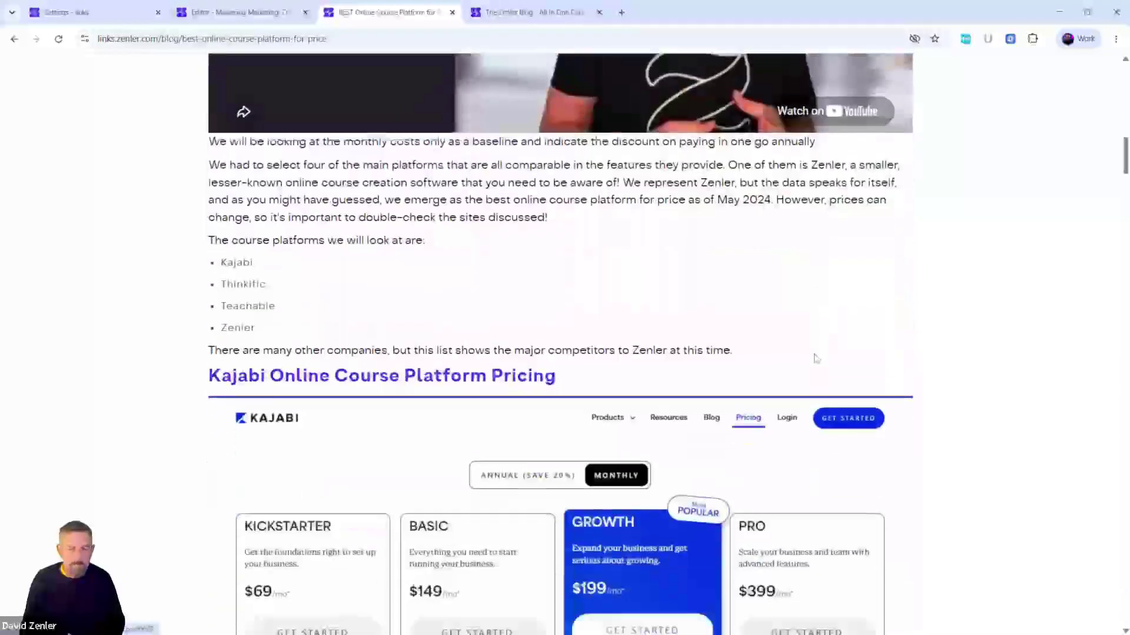
scroll(814, 358, "down", 15)
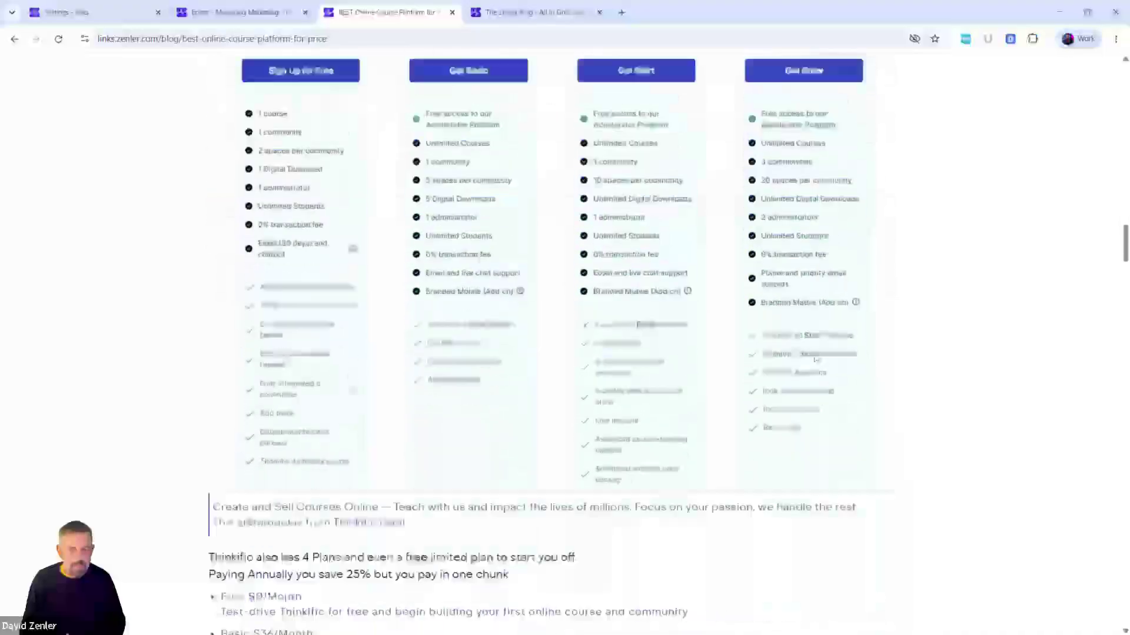
scroll(818, 361, "down", 15)
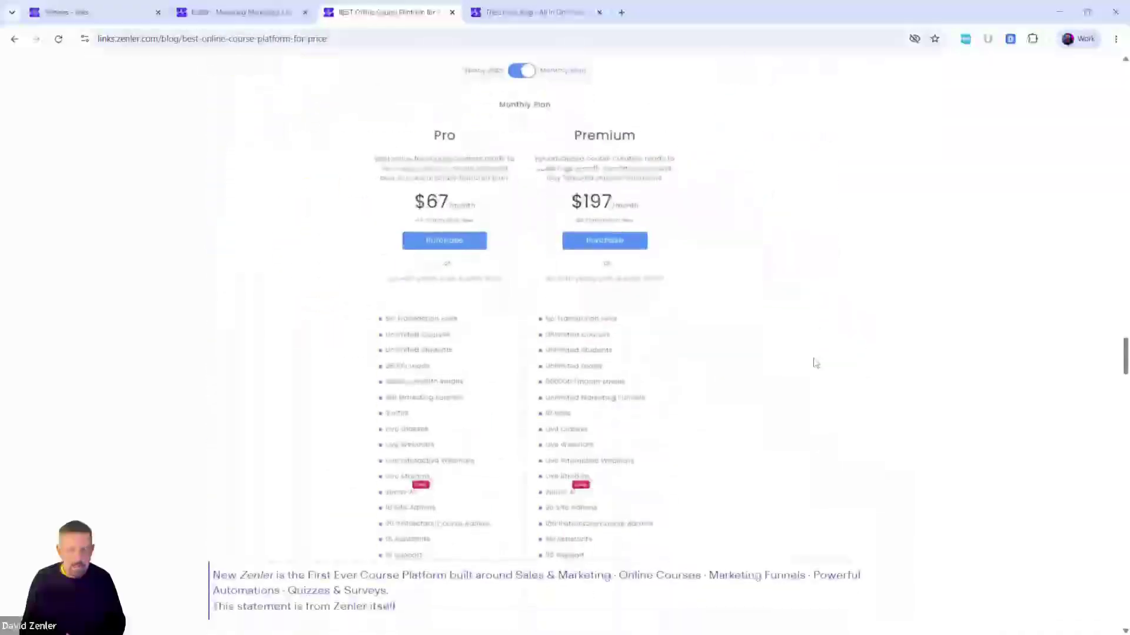
scroll(823, 367, "down", 15)
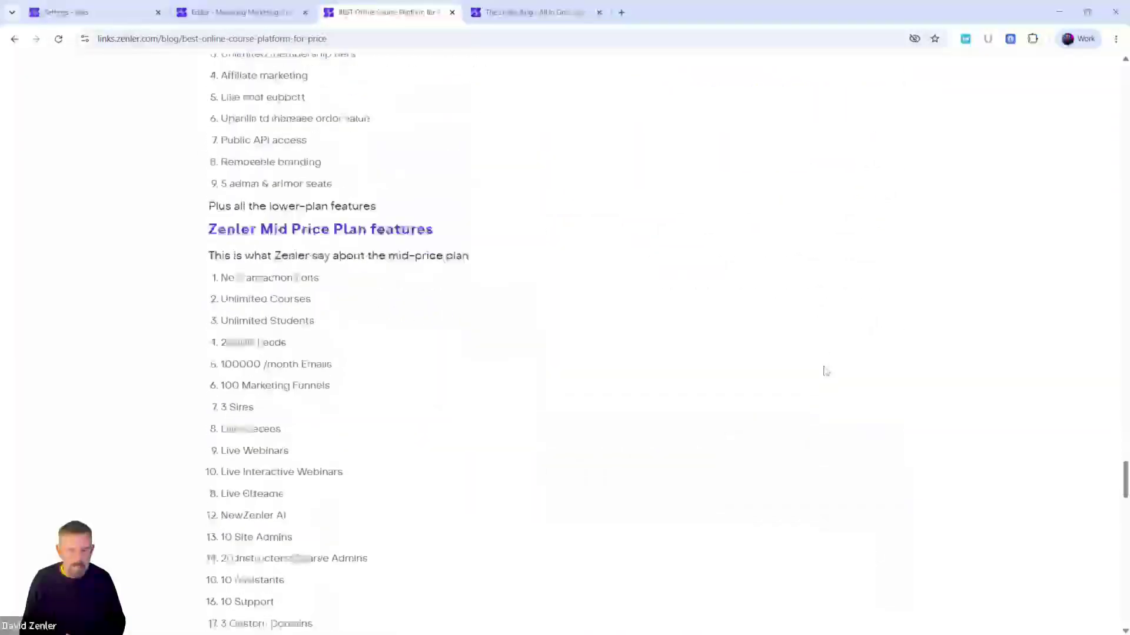
scroll(817, 362, "down", 6)
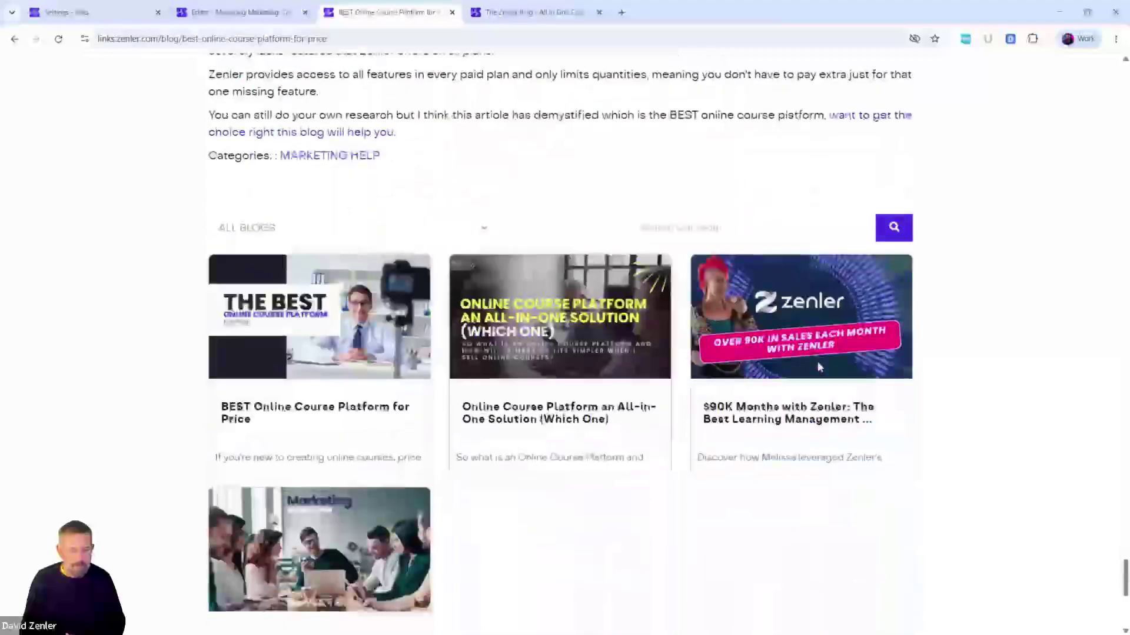
left_click(475, 172)
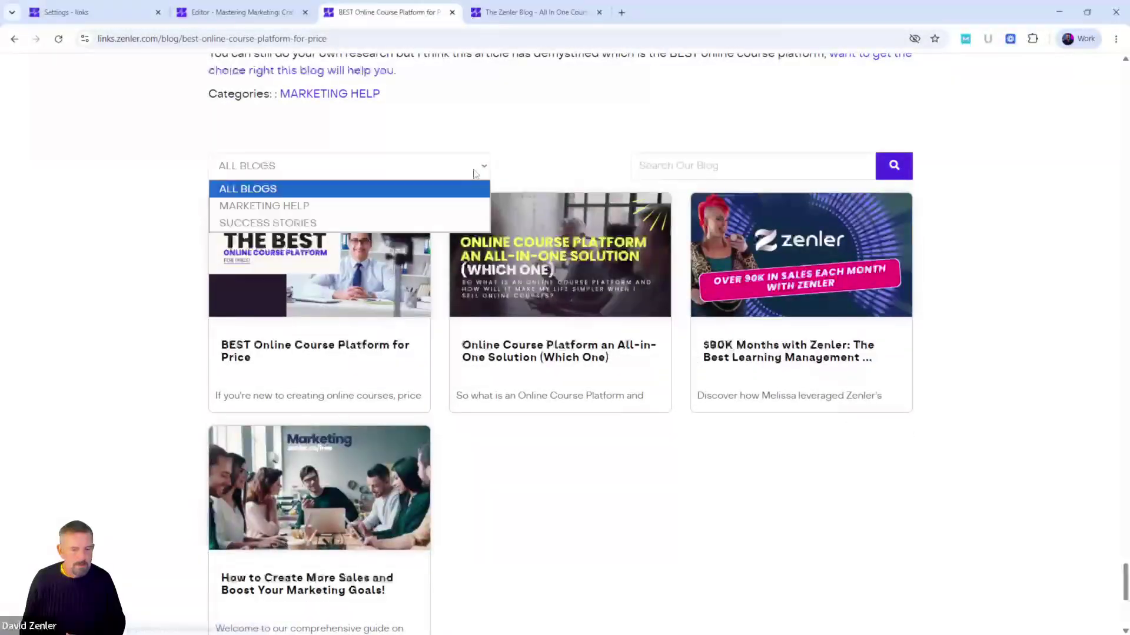
left_click(345, 207)
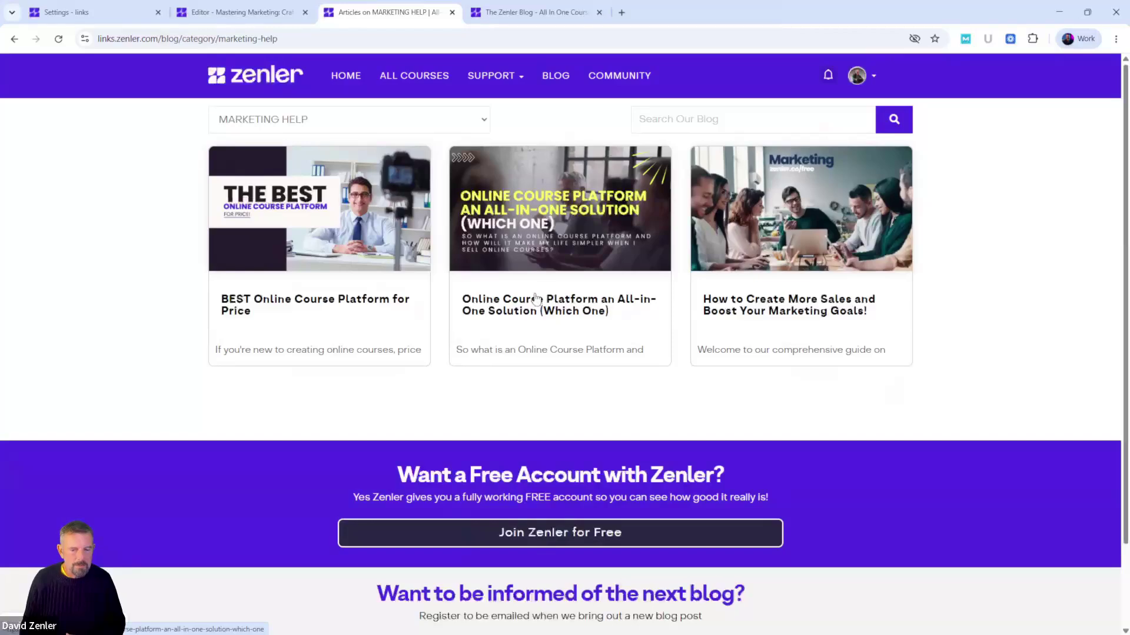
Delete the all-blogs block beneath the post content in the blog post page editor.
left_click(244, 12)
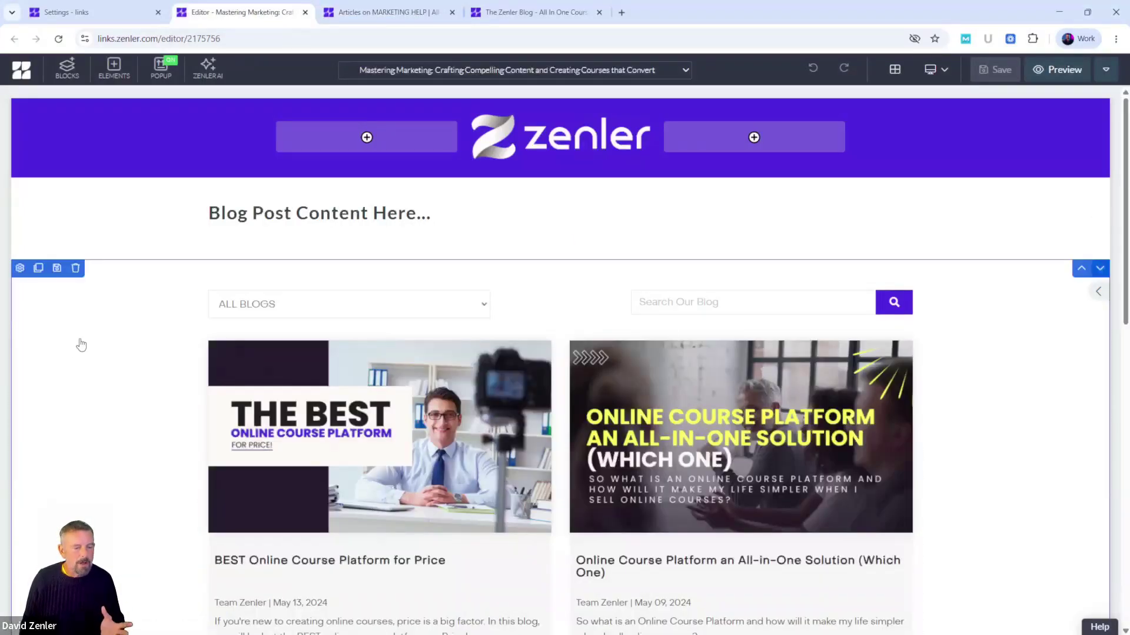
left_click(75, 268)
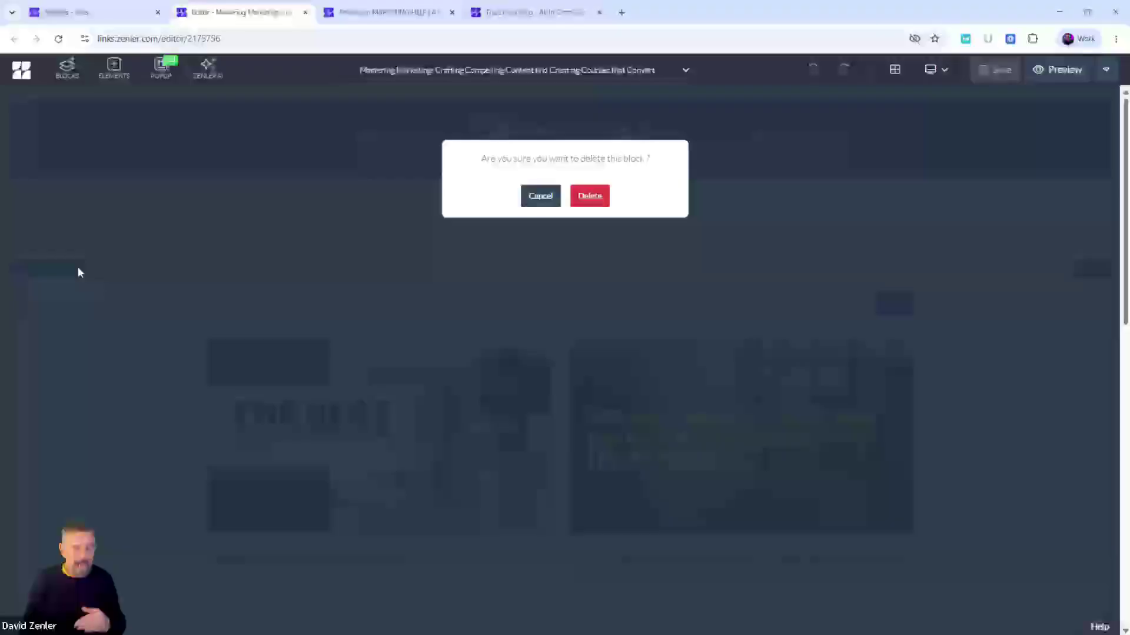
left_click(593, 203)
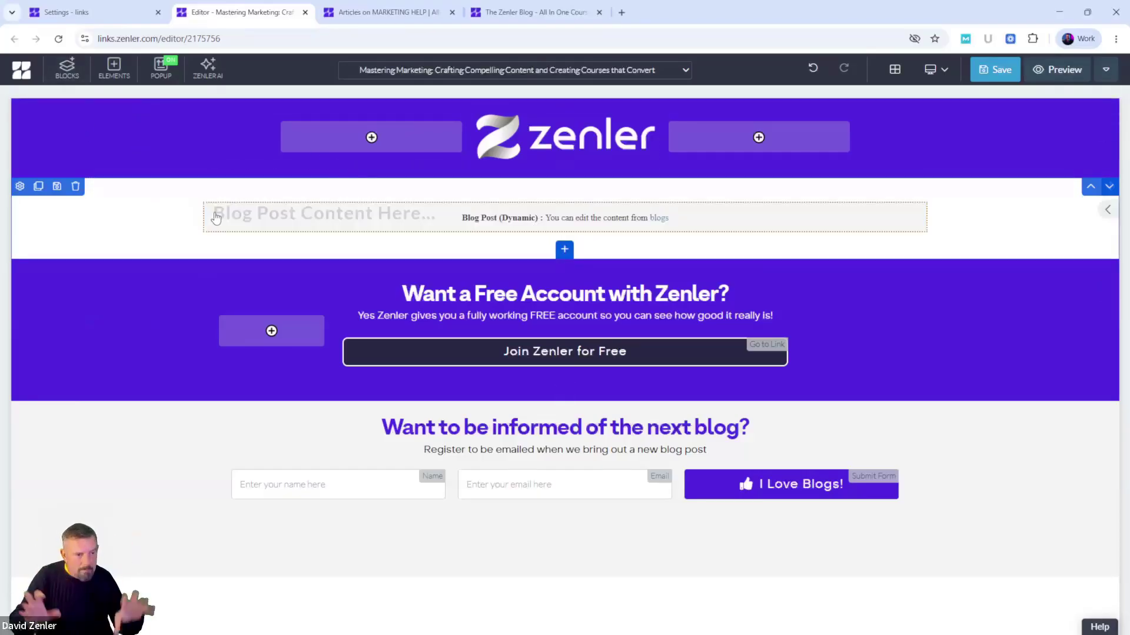
Add the Blog category's "All Blogs with Filter and Search" block between the post content and the free account section.
left_click(66, 69)
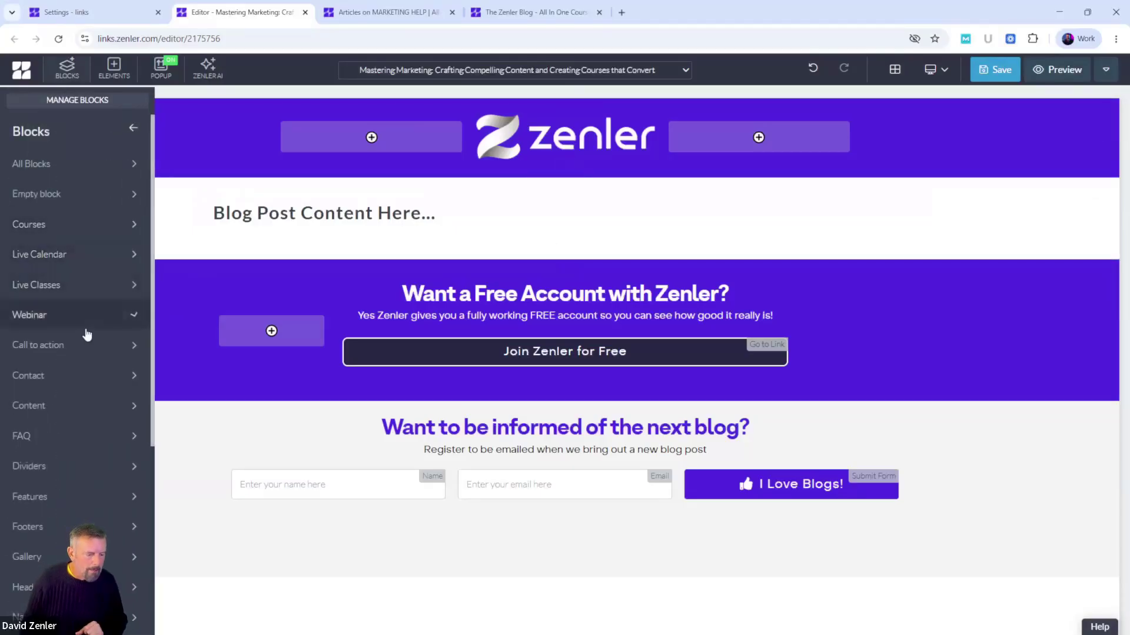
scroll(89, 347, "down", 5)
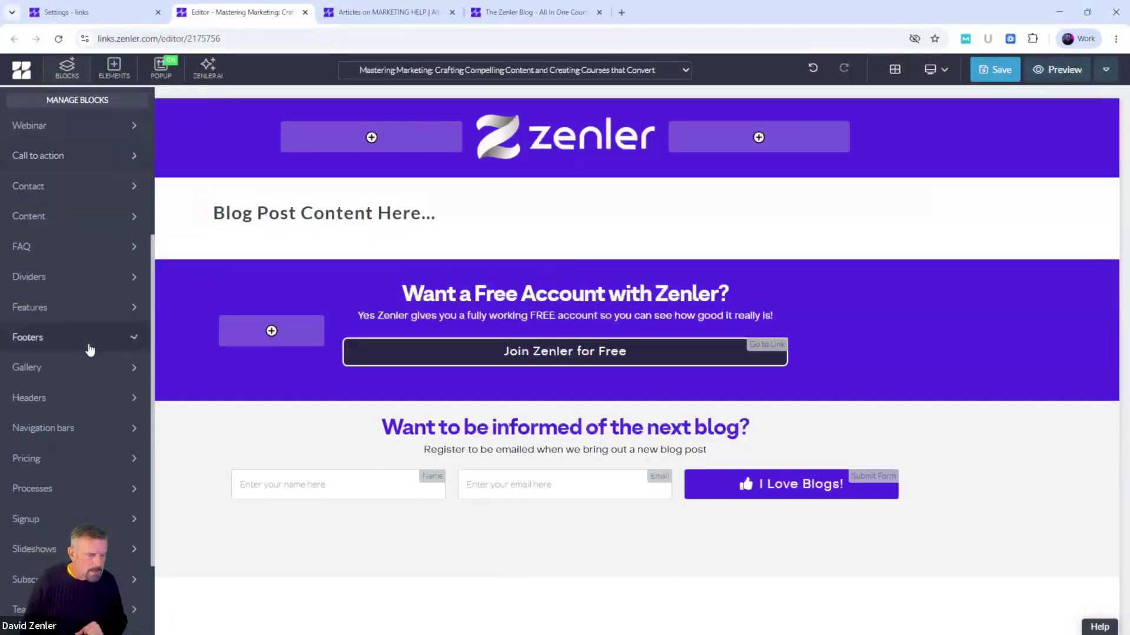
left_click(23, 591)
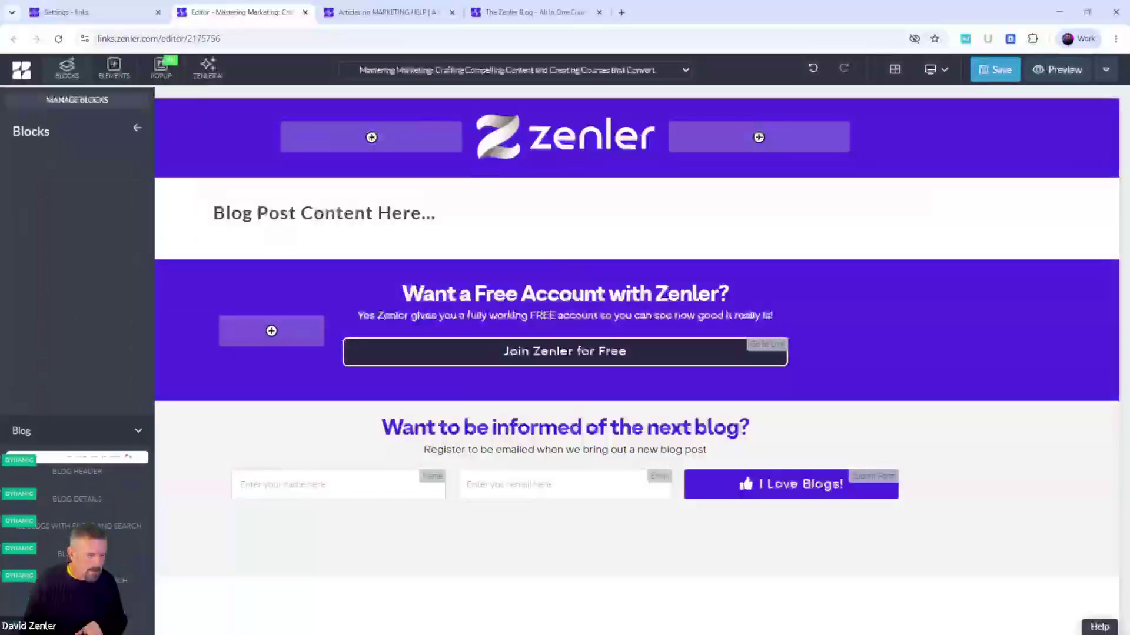
mouse_move(67, 415)
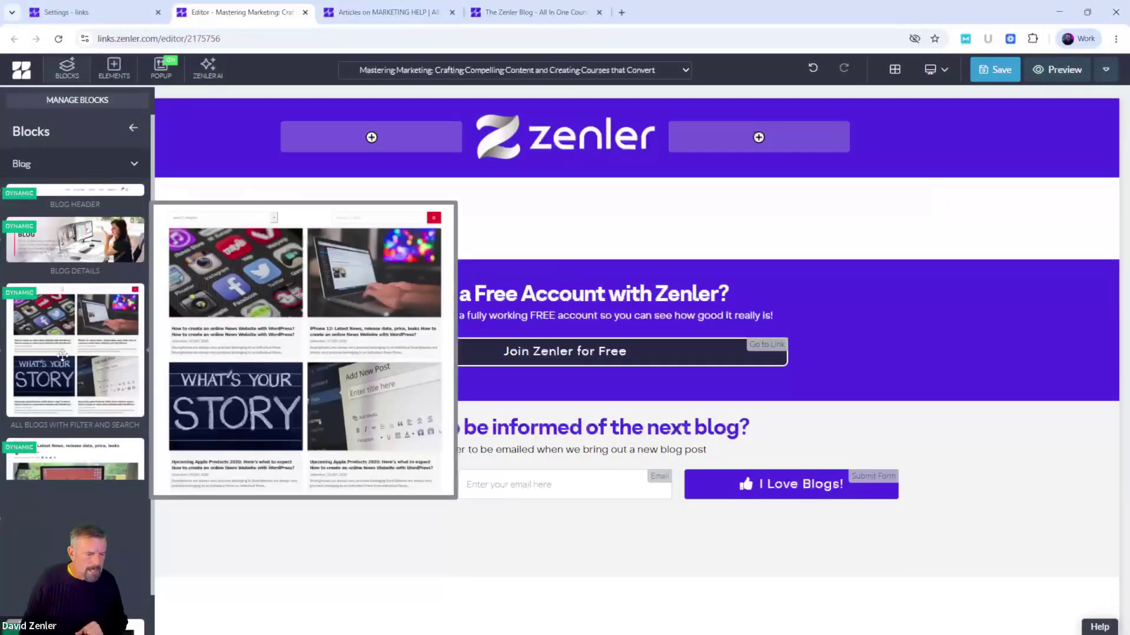
left_click_drag(36, 345, 626, 343)
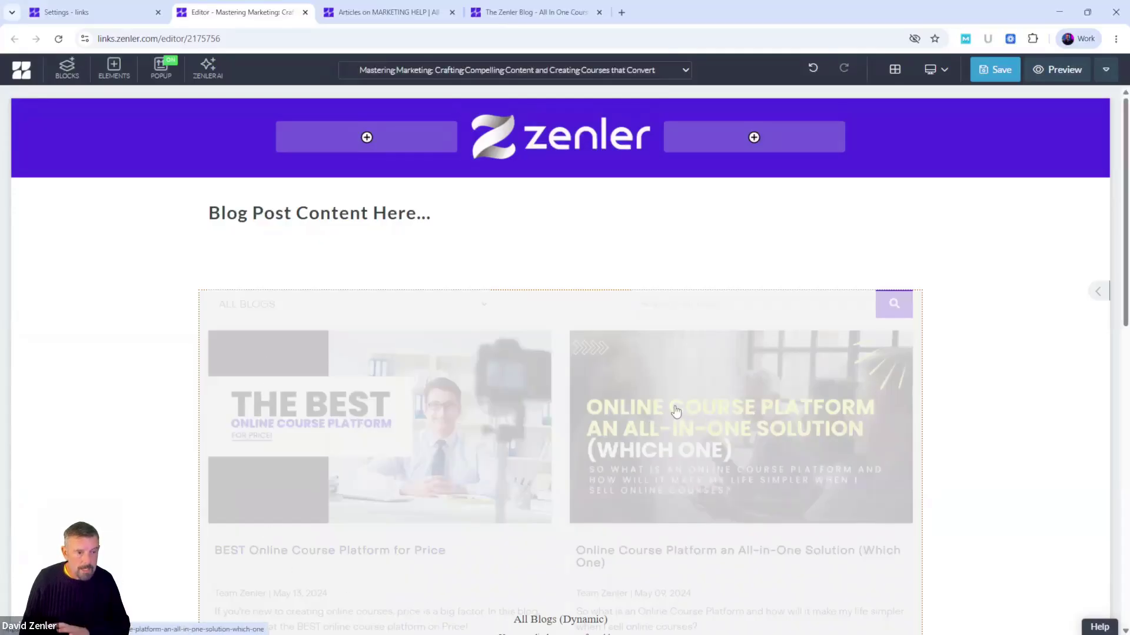
Remove the all-blogs block with filter and search from the blog post page and save the page.
mouse_move(114, 333)
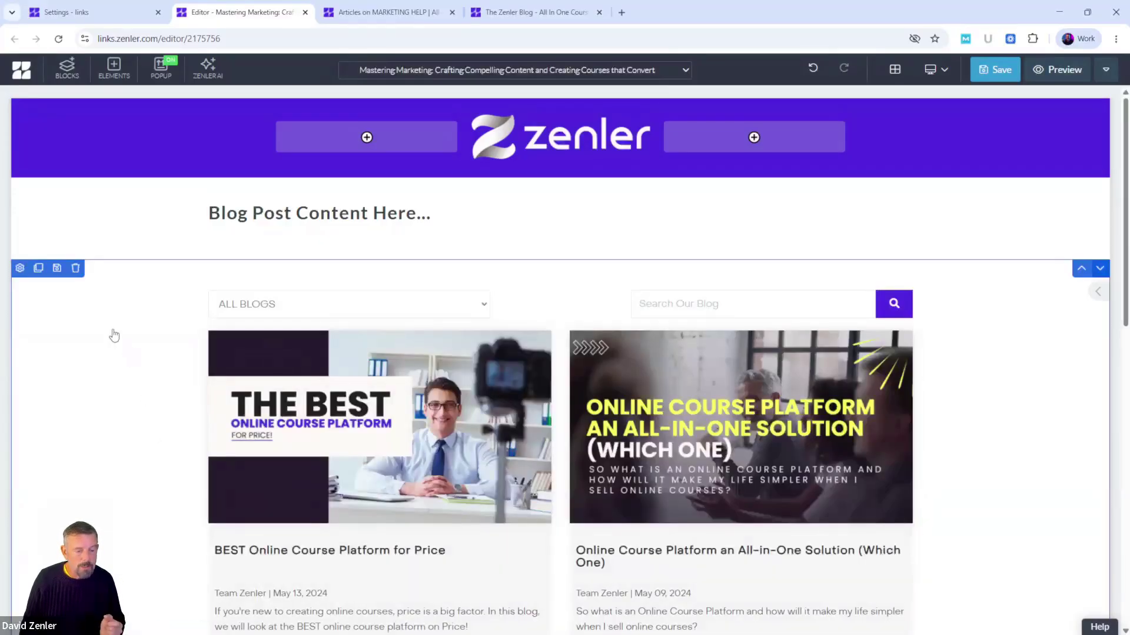
left_click(75, 269)
left_click(589, 196)
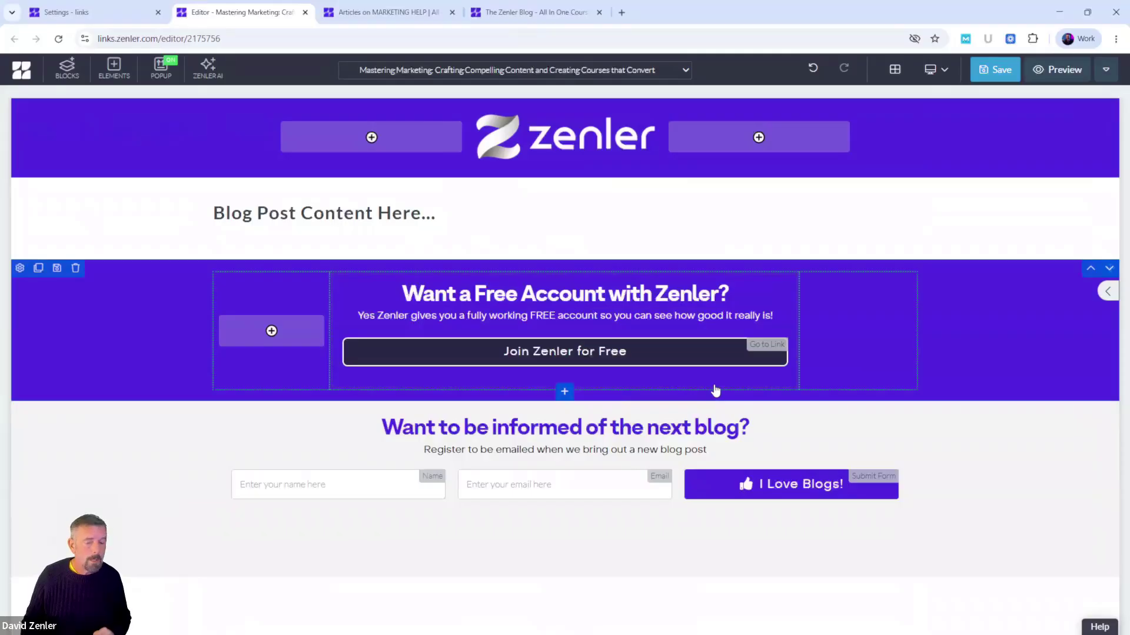
left_click(998, 70)
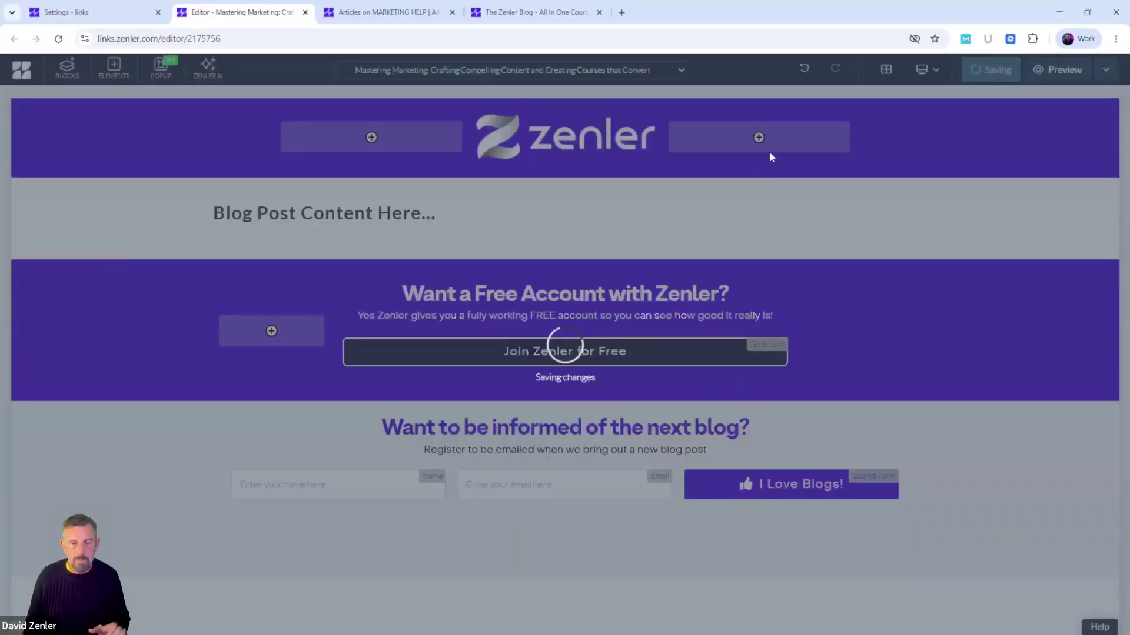
Look over the main Zenler blog and examine the title layout of its "Can AI Write Better Marketing Emails?" post.
left_click(514, 13)
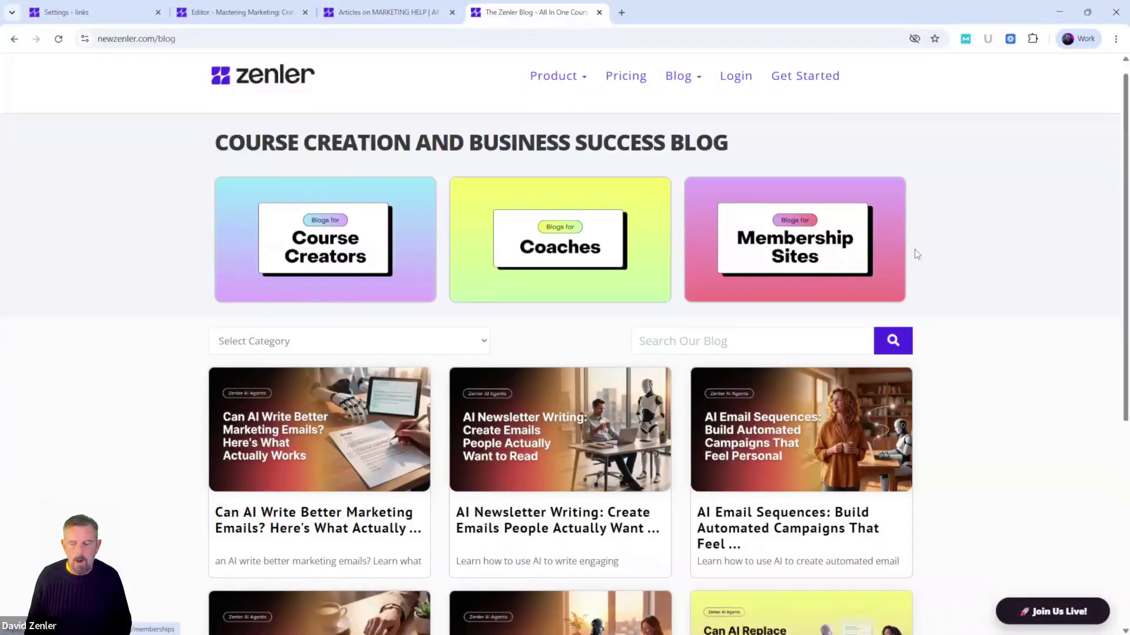
scroll(917, 253, "down", 5)
scroll(920, 250, "up", 5)
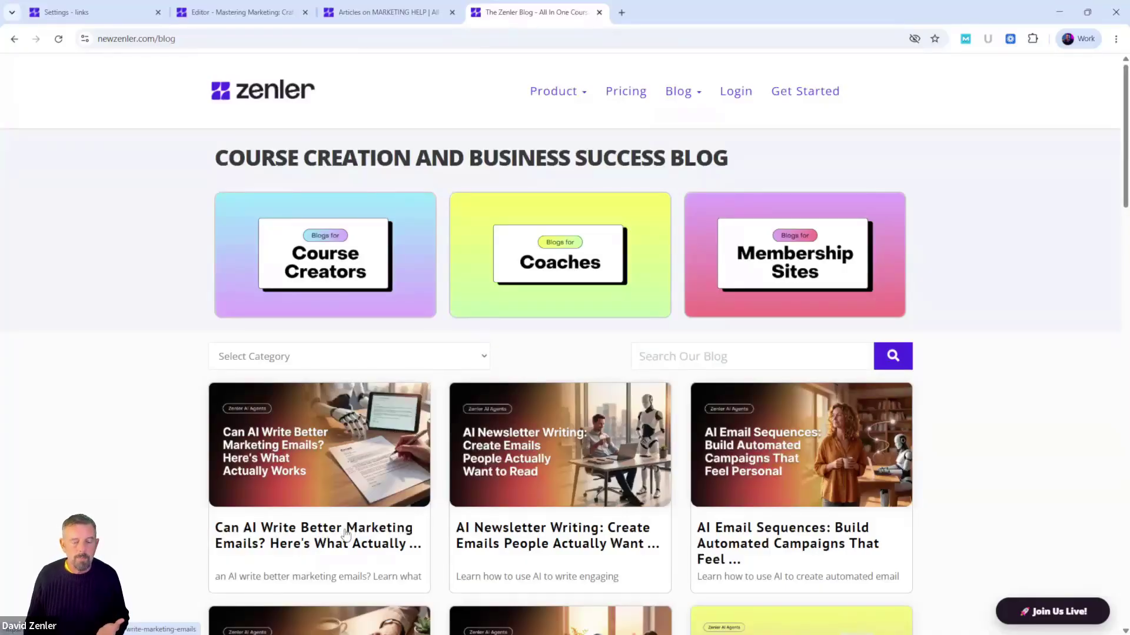
left_click(346, 534)
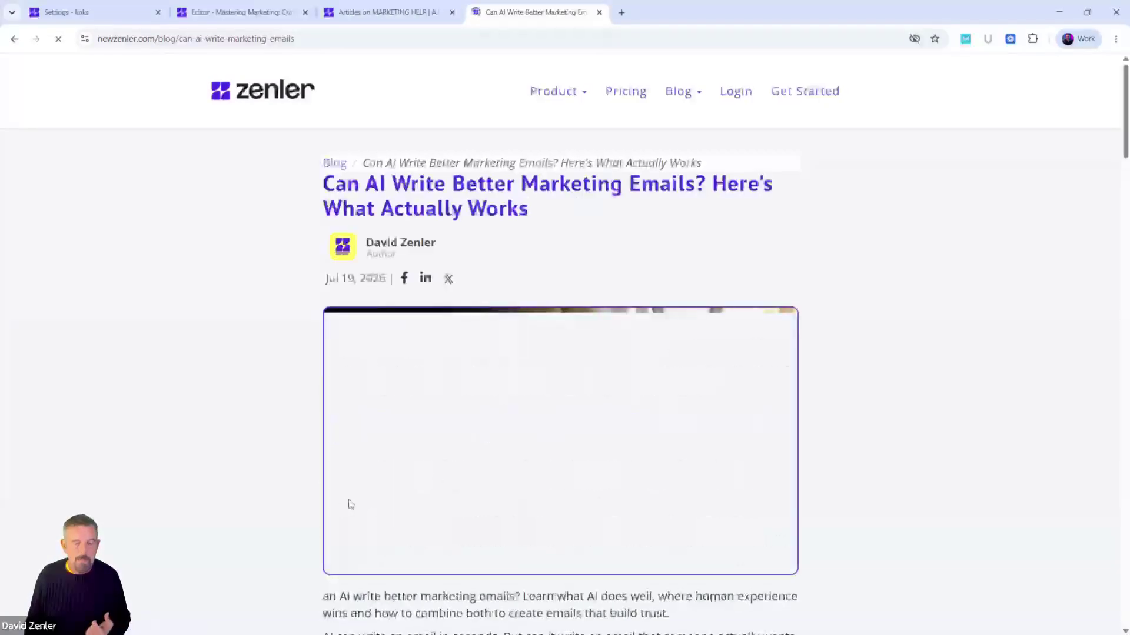
left_click_drag(320, 181, 630, 240)
left_click(902, 254)
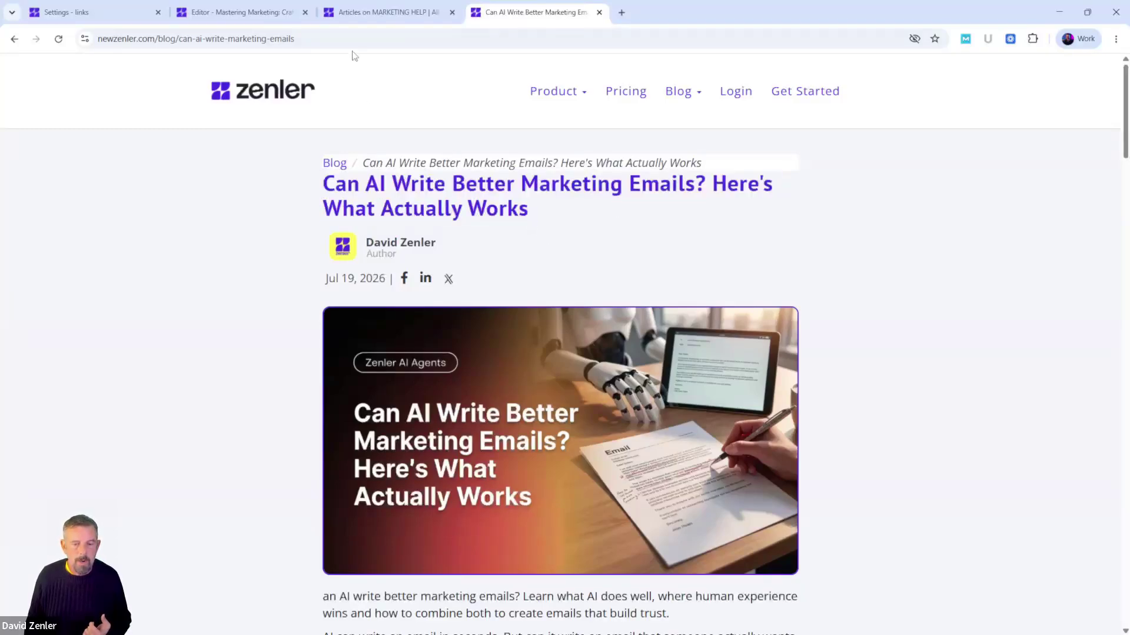
Close the MARKETING HELP articles page and return to the blog post page editor.
left_click(385, 13)
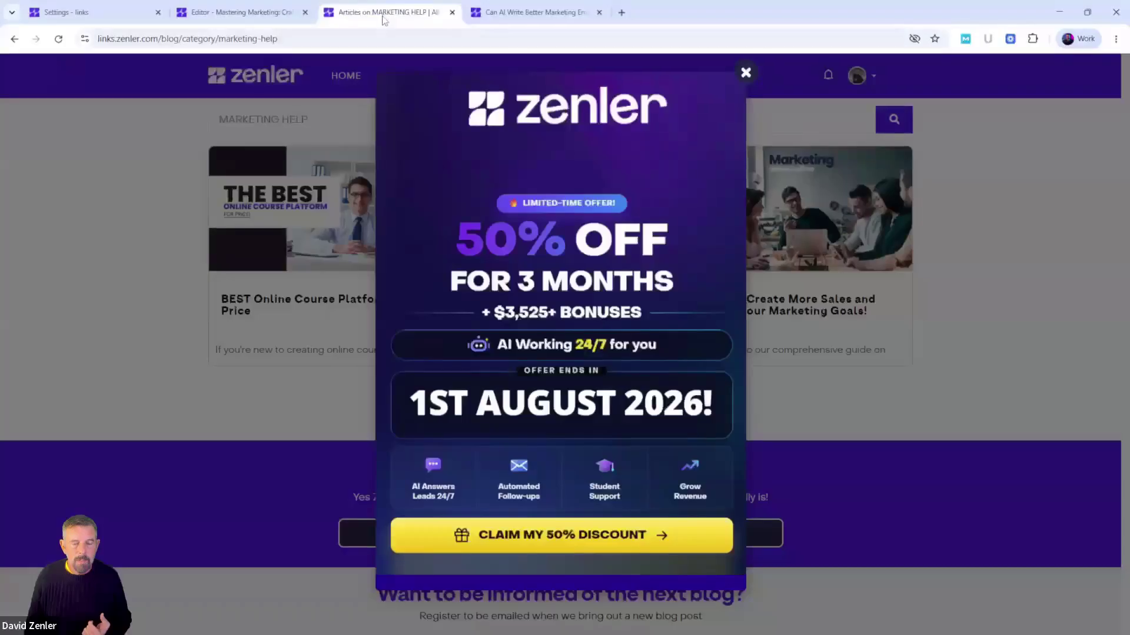
left_click(451, 12)
left_click(250, 13)
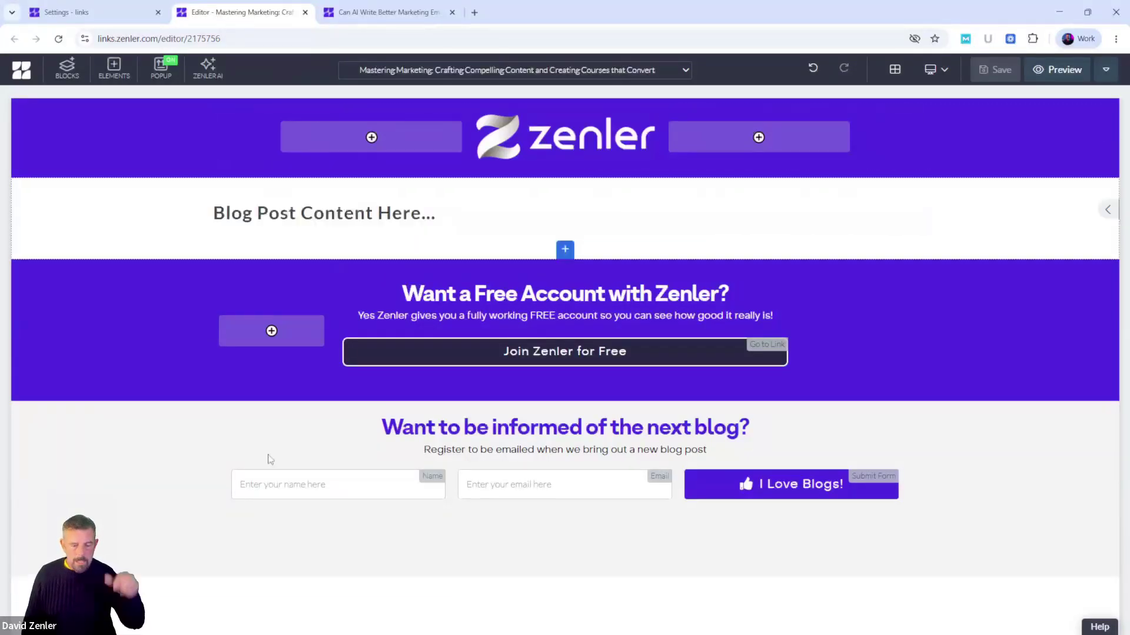
Open the blog post page's settings, enlarge the Page CSS box and examine its video-container and video rules.
left_click(1105, 70)
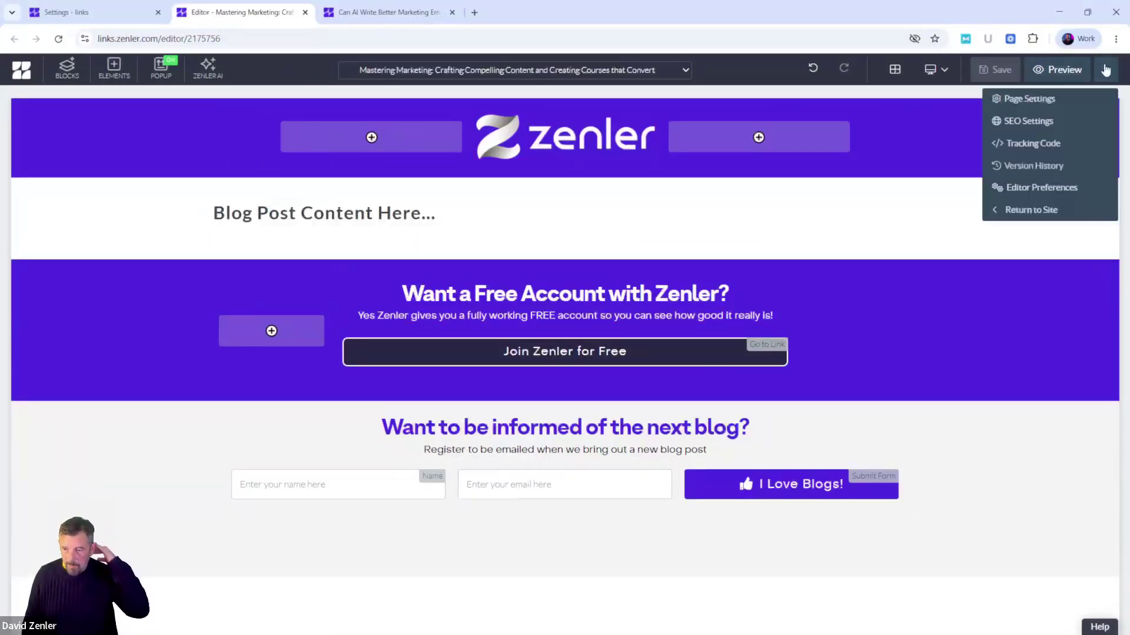
left_click(1029, 100)
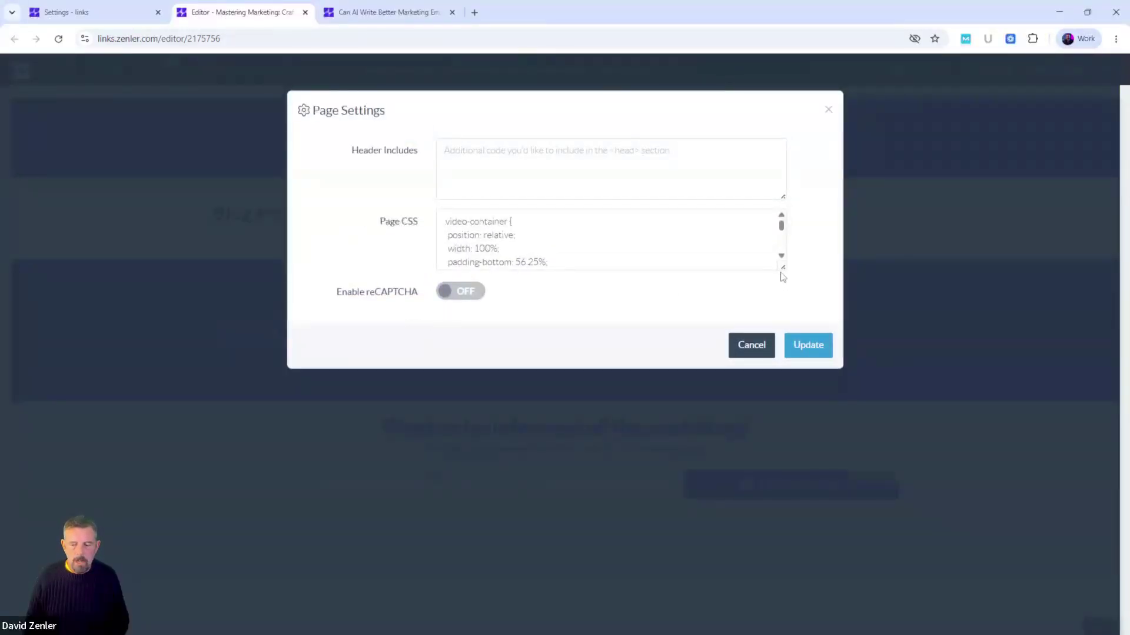
left_click_drag(782, 268, 765, 498)
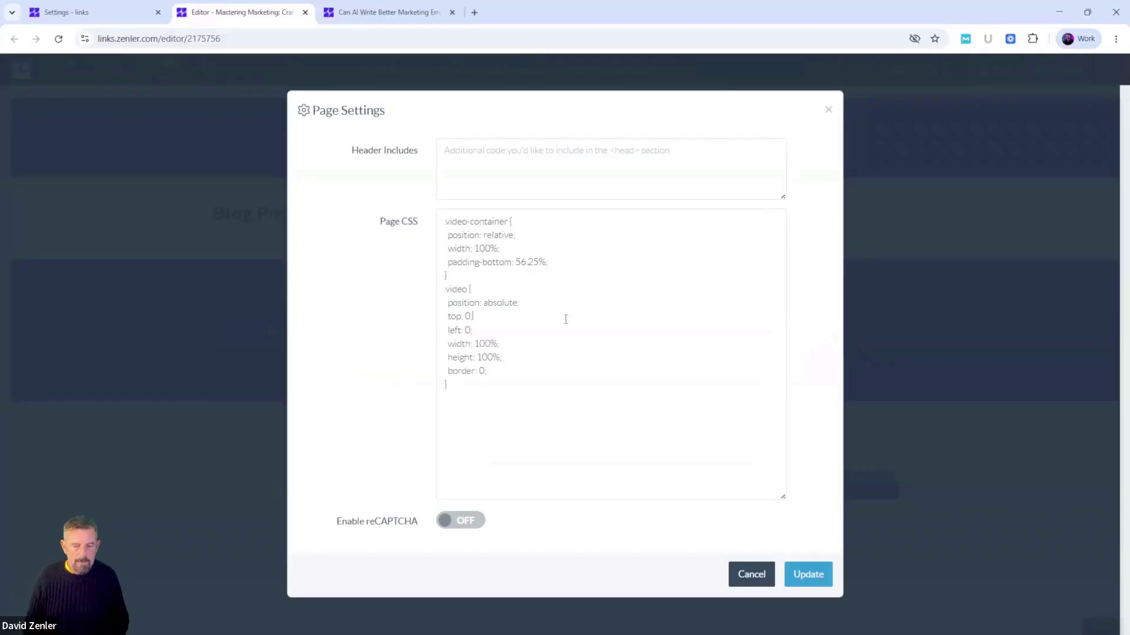
left_click_drag(482, 391, 432, 223)
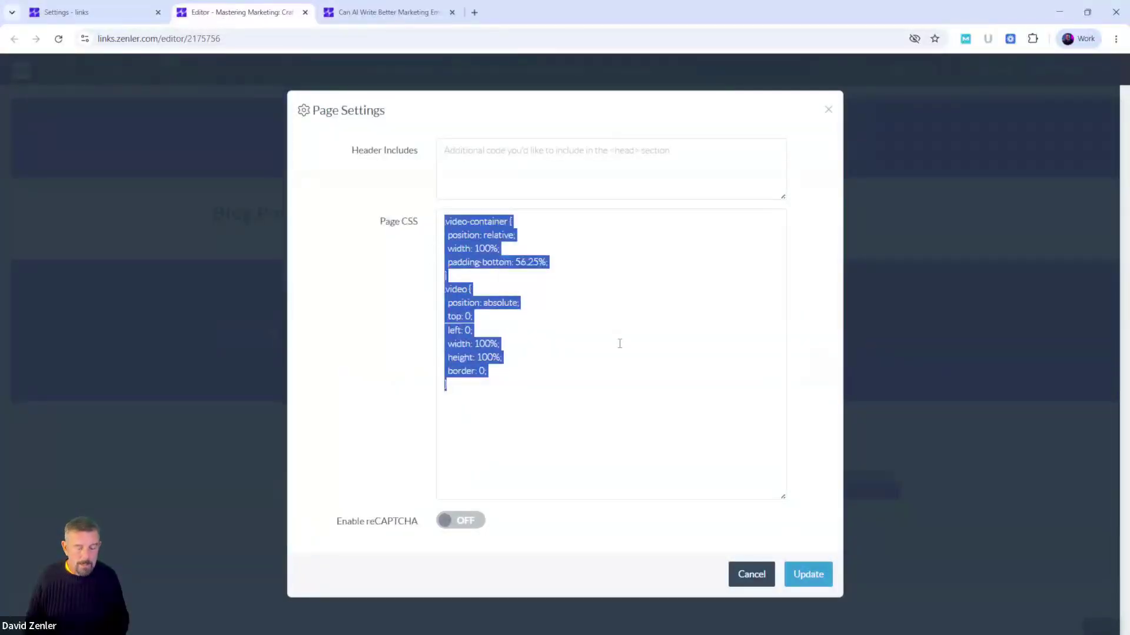
left_click(620, 344)
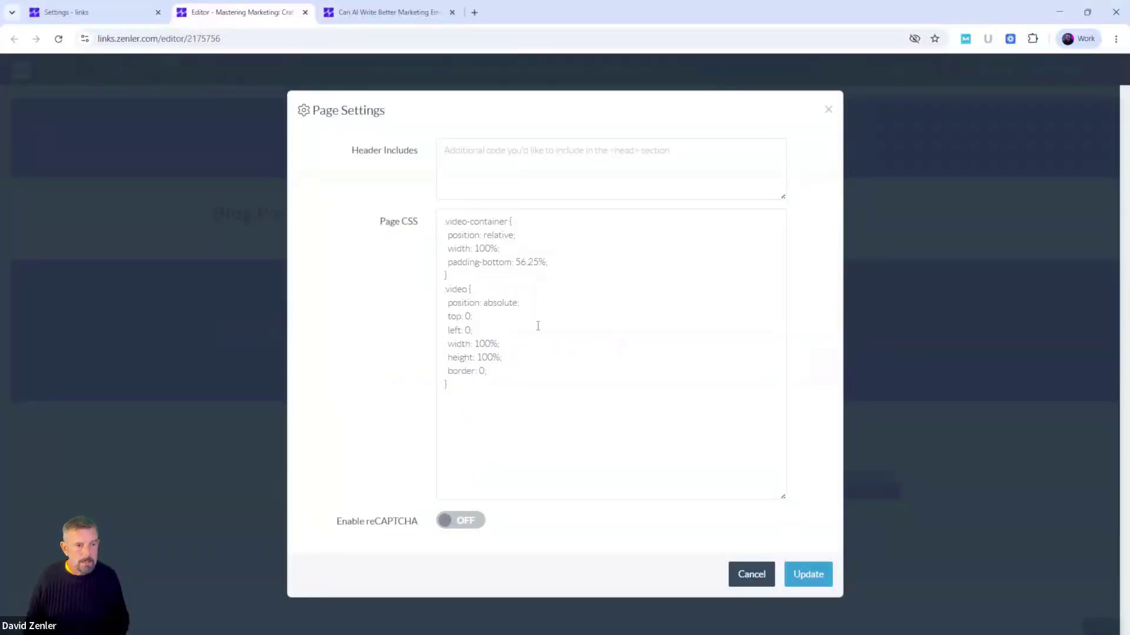
left_click_drag(473, 400, 430, 219)
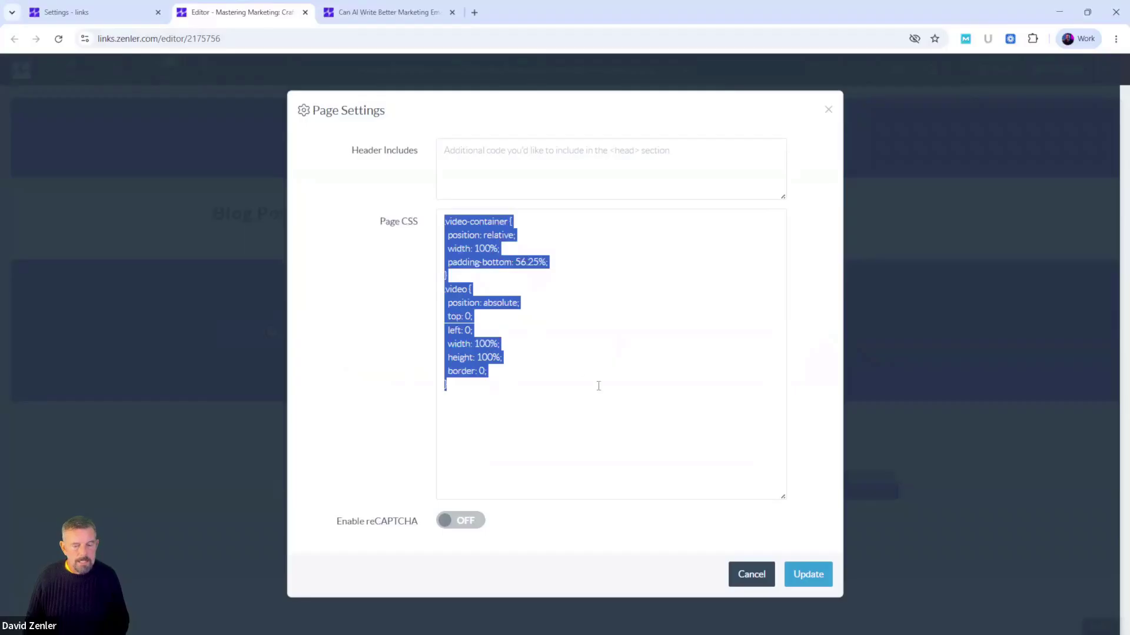
left_click(599, 387)
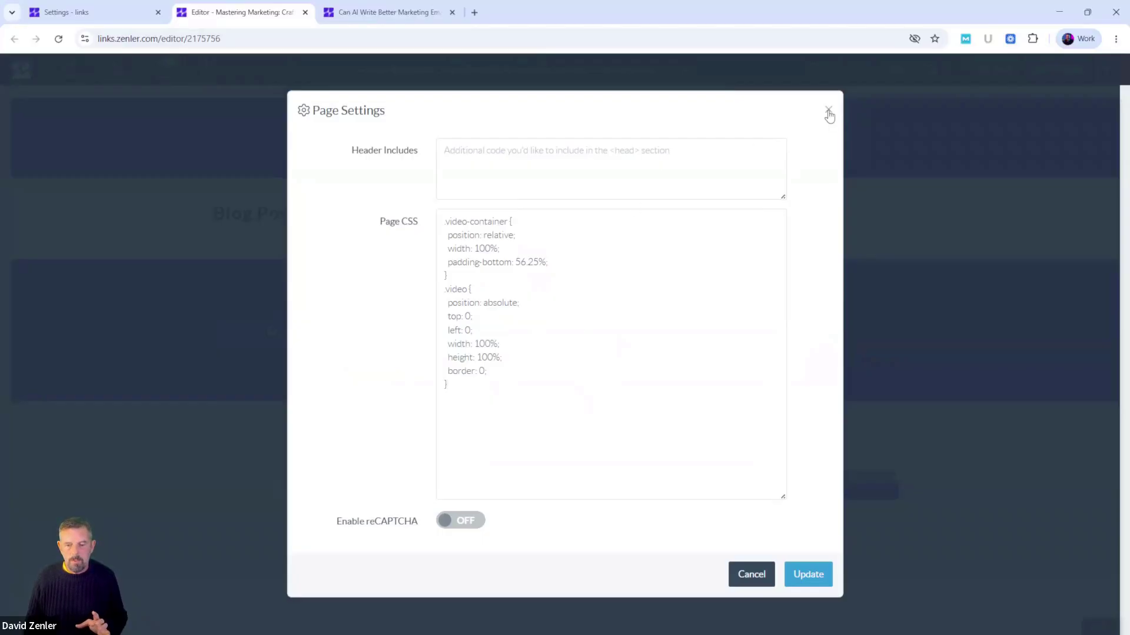
Review the top of the published "Can AI Write Better Marketing Emails?" post, then close it and the blog post page's settings.
left_click(381, 12)
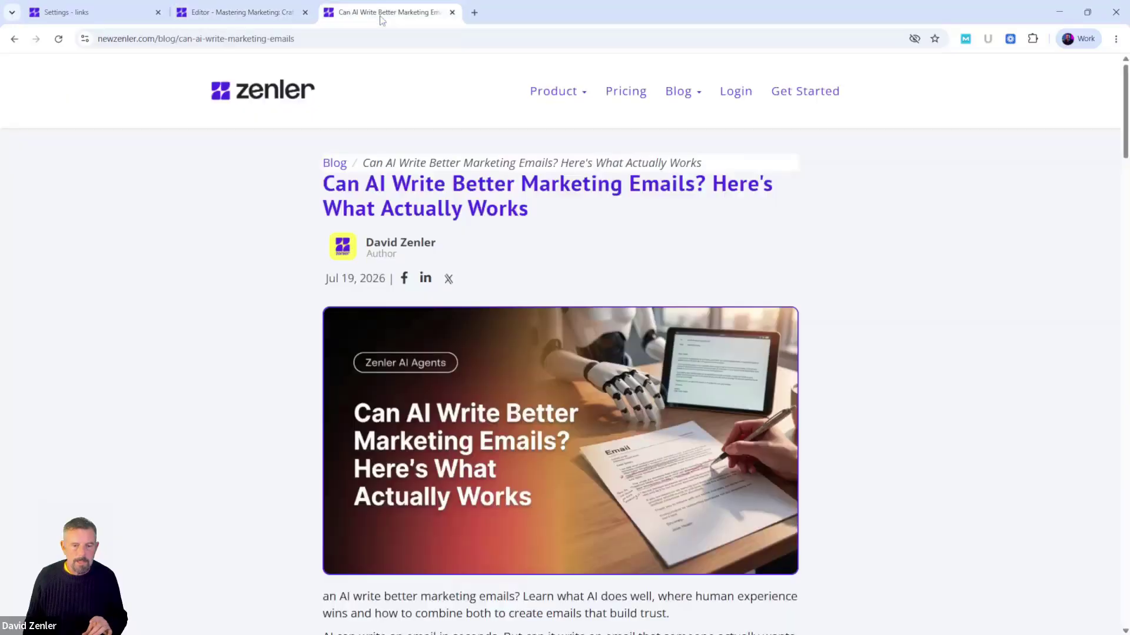
scroll(775, 439, "down", 1)
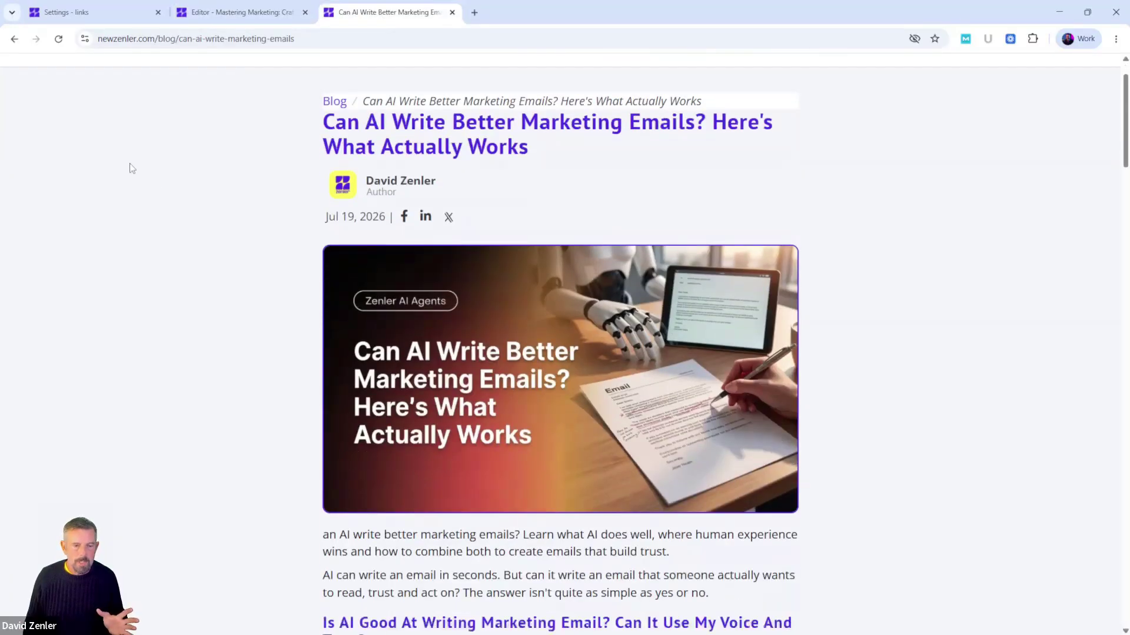
left_click(452, 12)
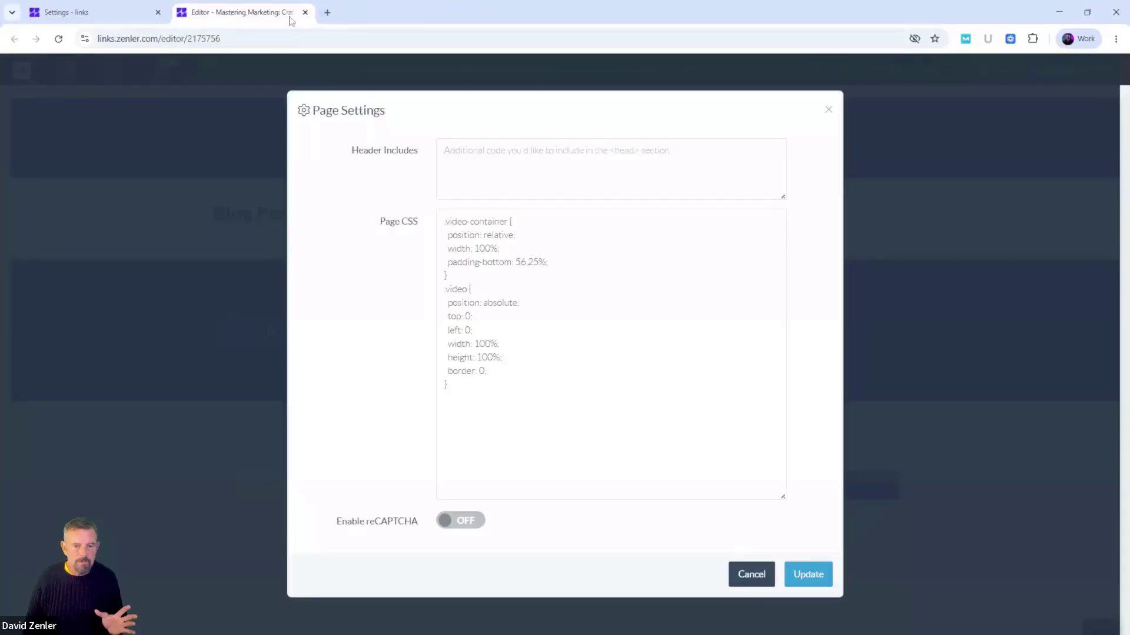
left_click(828, 110)
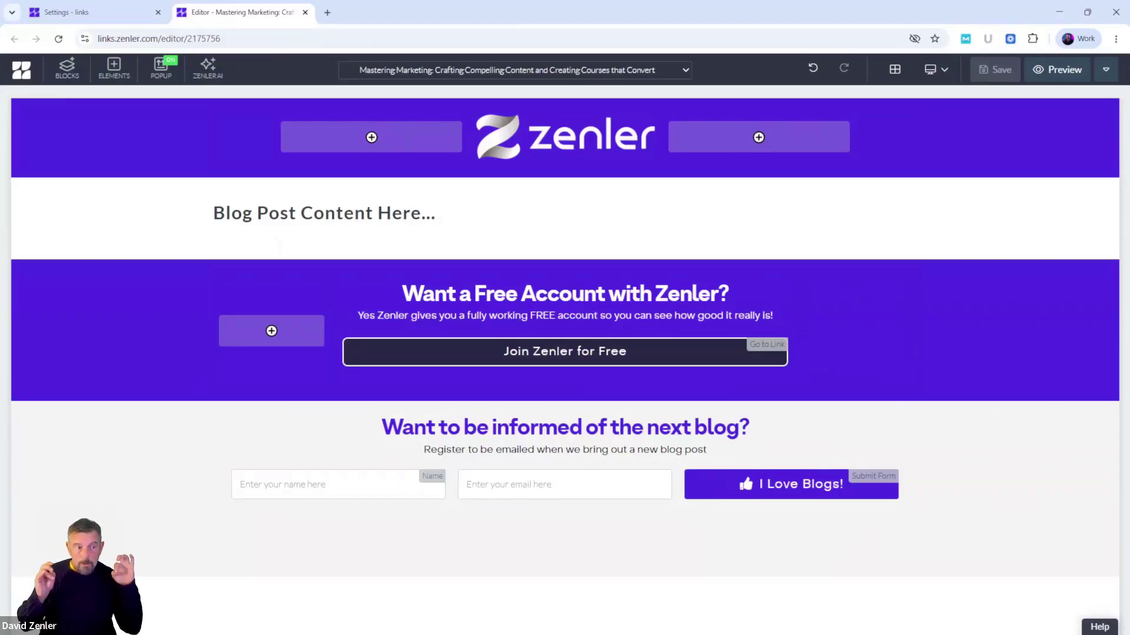
Return to the site's blog posts list and look at its category filter.
left_click(118, 12)
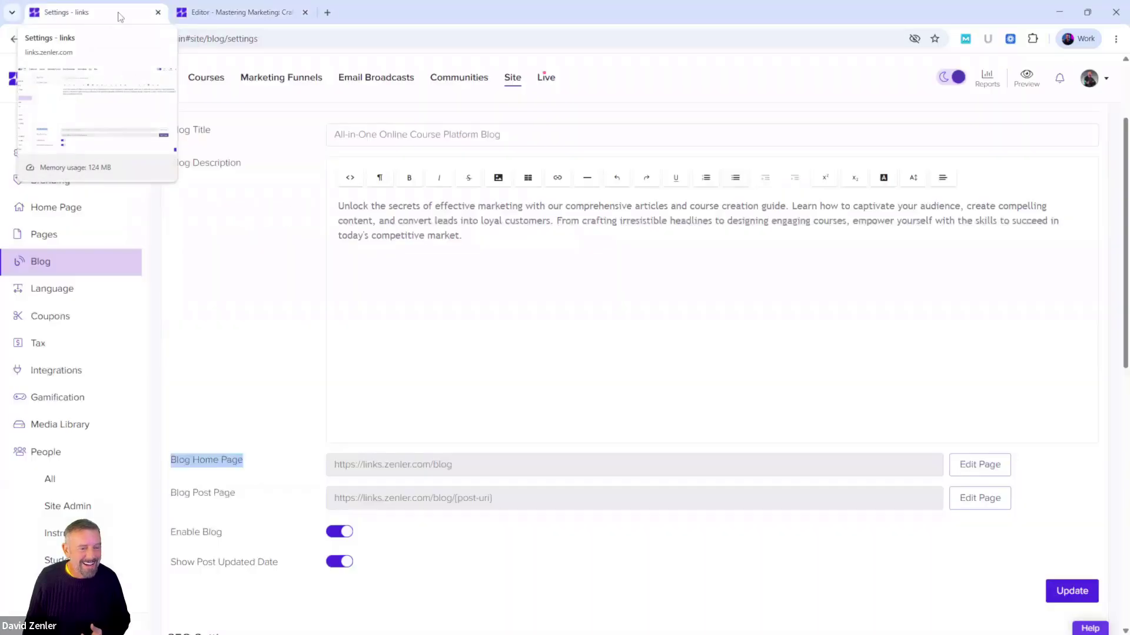
scroll(345, 298, "up", 2)
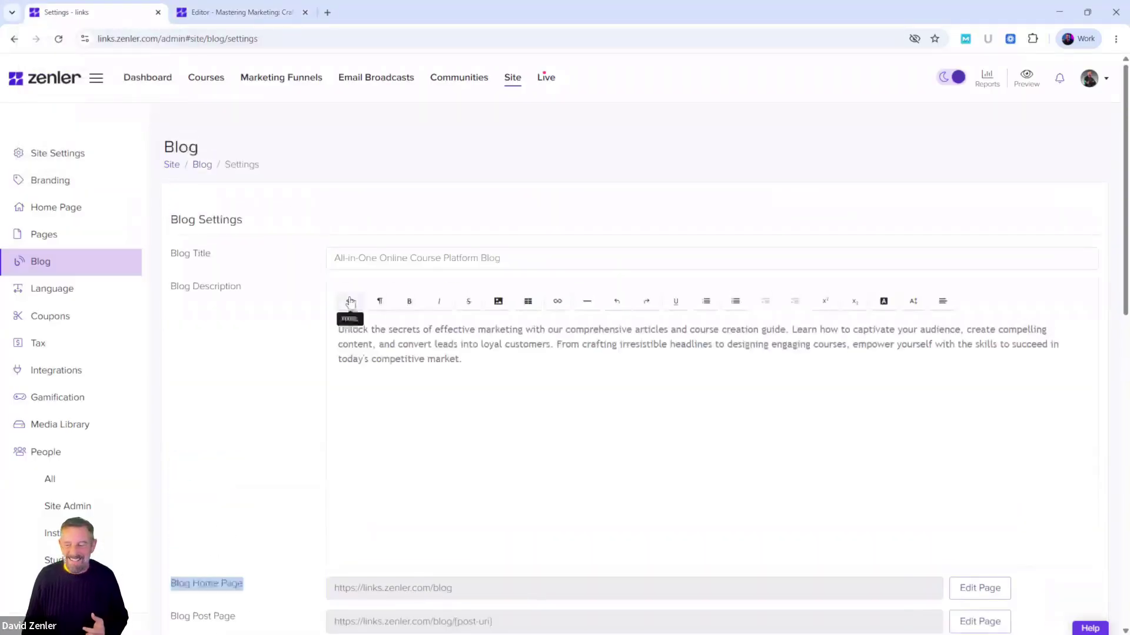
left_click(71, 263)
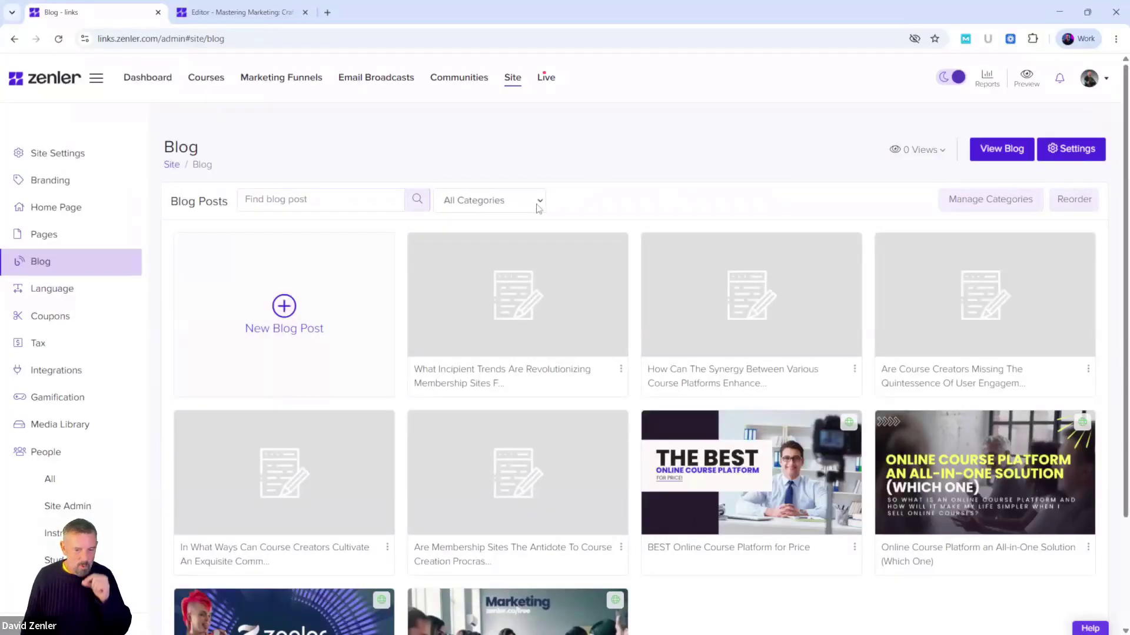
left_click(537, 208)
left_click(722, 196)
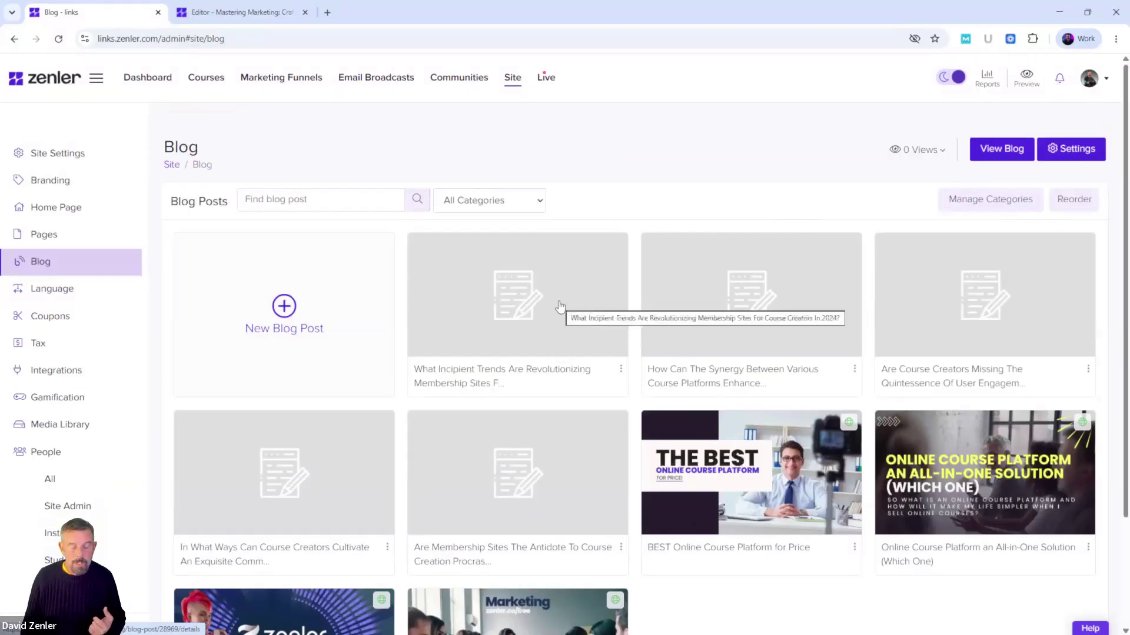
Open the "What Incipient Trends Are Revolutionizing Membership Sites" post and examine its title and the categories available for it.
left_click(562, 284)
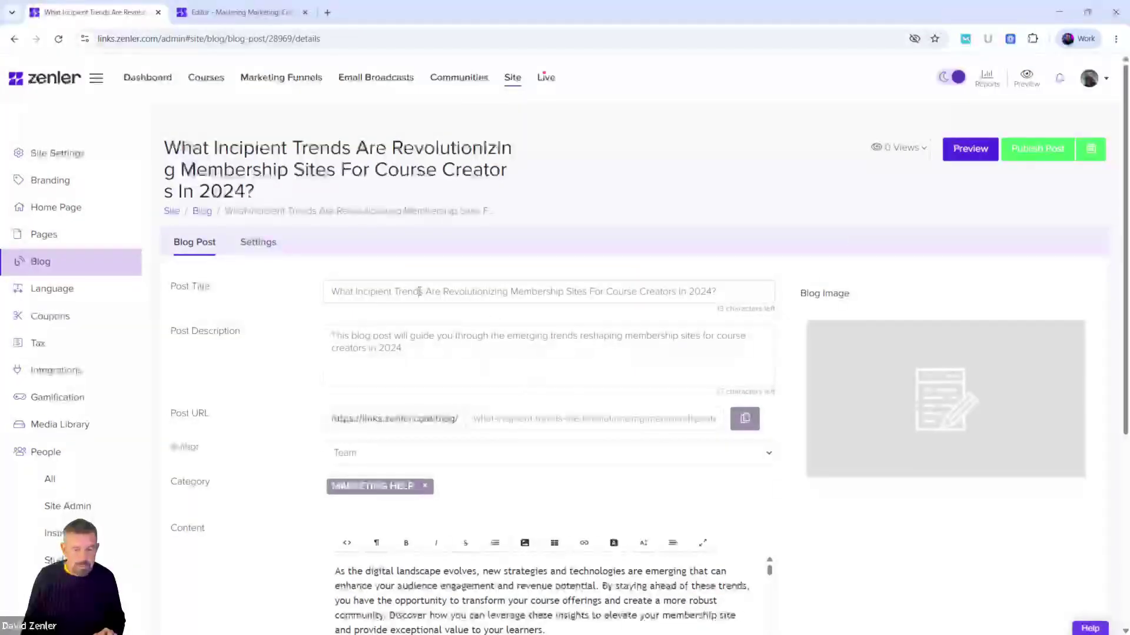
left_click_drag(419, 291, 600, 288)
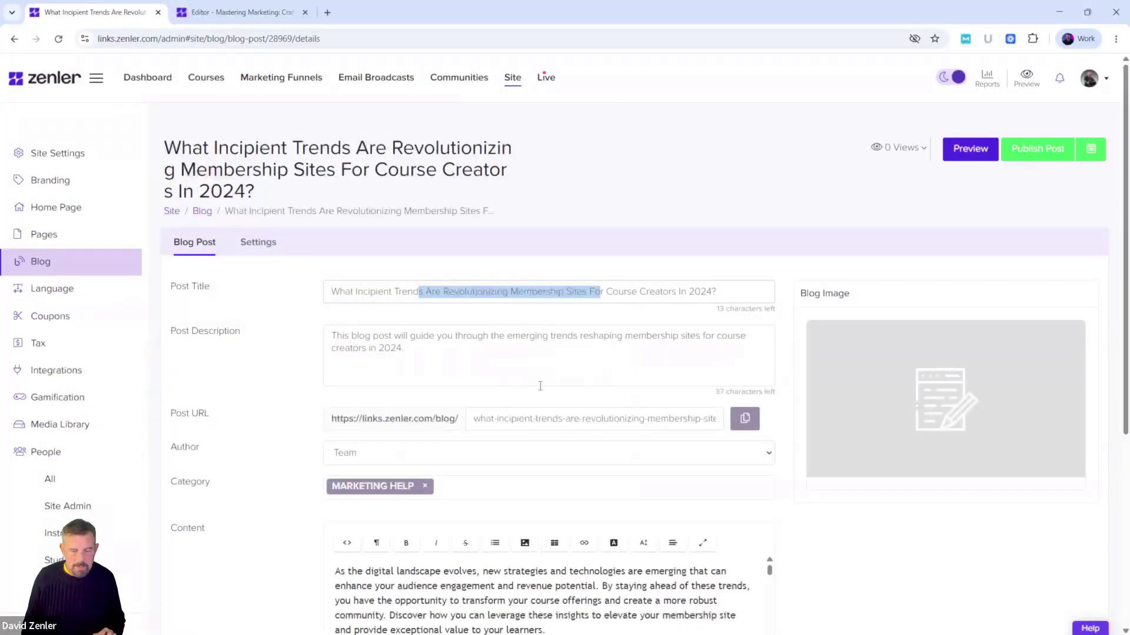
left_click(460, 484)
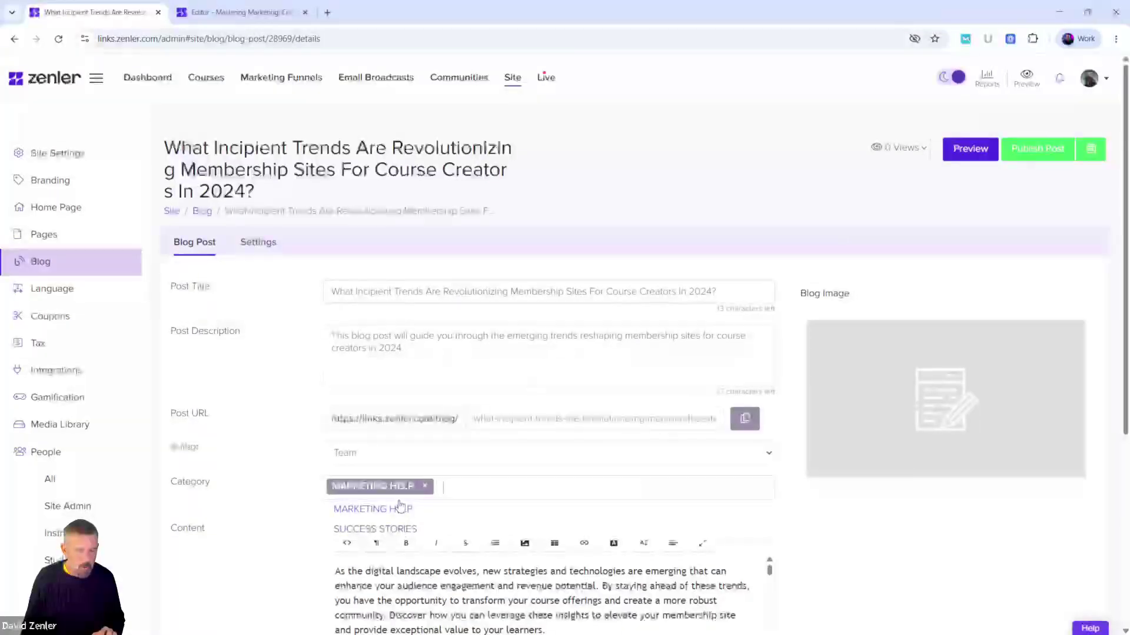
left_click(304, 538)
double_click(179, 489)
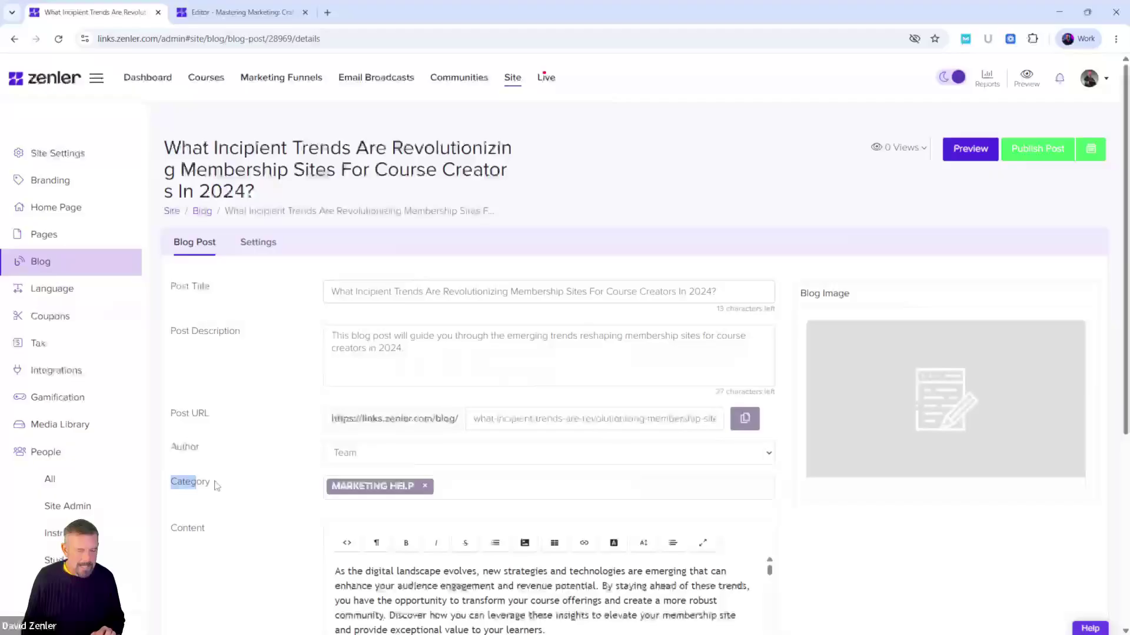
left_click(435, 486)
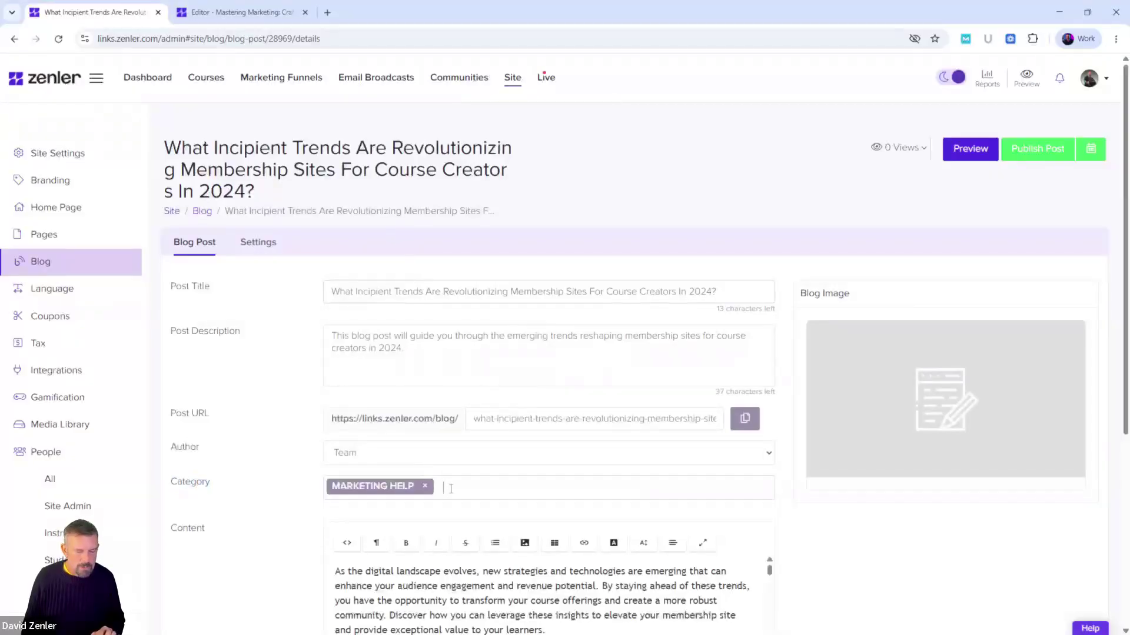
left_click(290, 586)
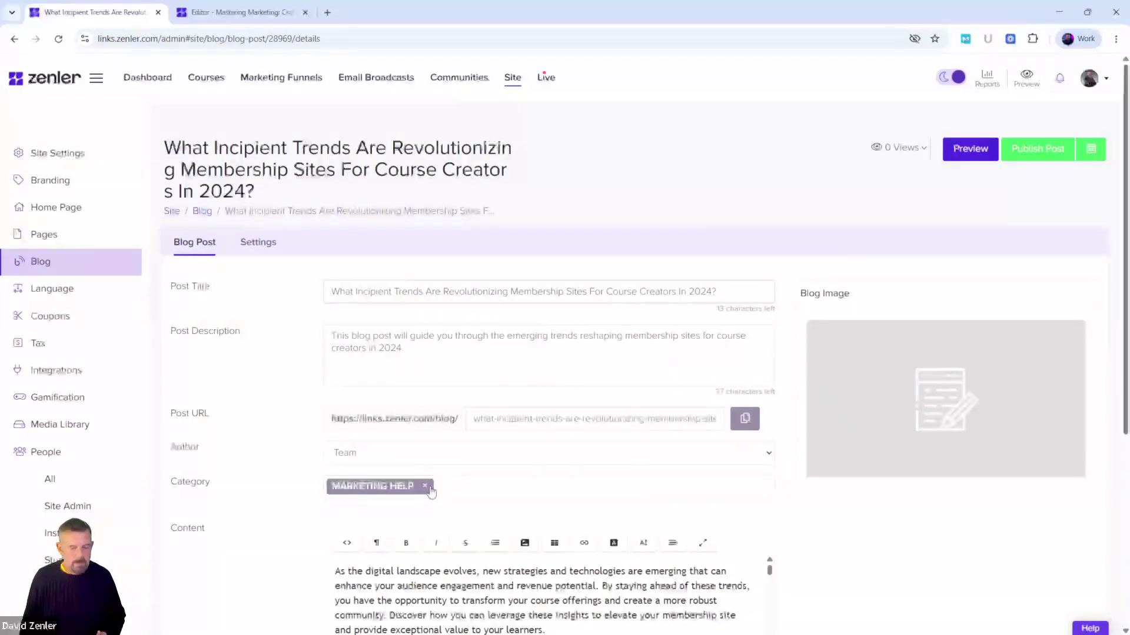
Try reassigning the post's MARKETING HELP category and adding SUCCESS STORIES as a second category.
left_click(426, 486)
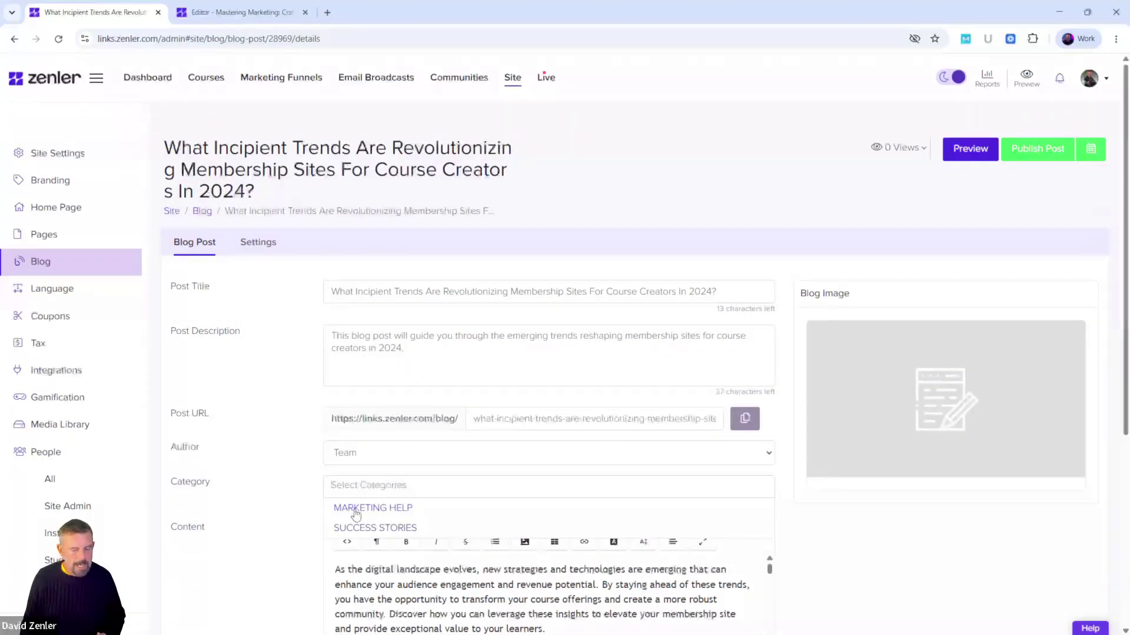
left_click(354, 509)
left_click(453, 488)
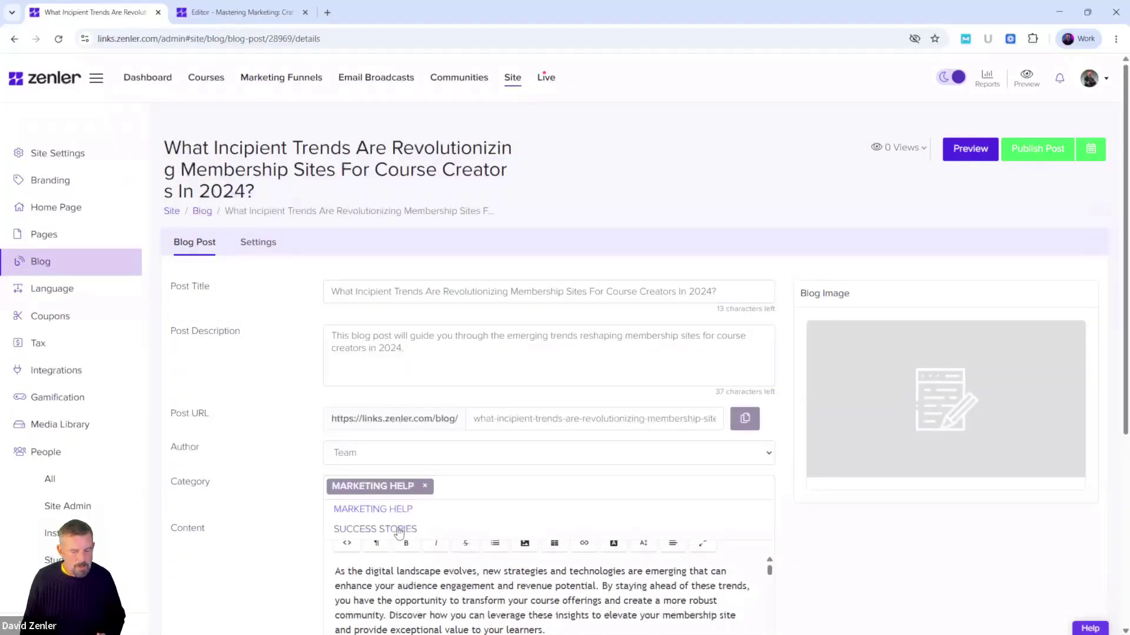
left_click(399, 531)
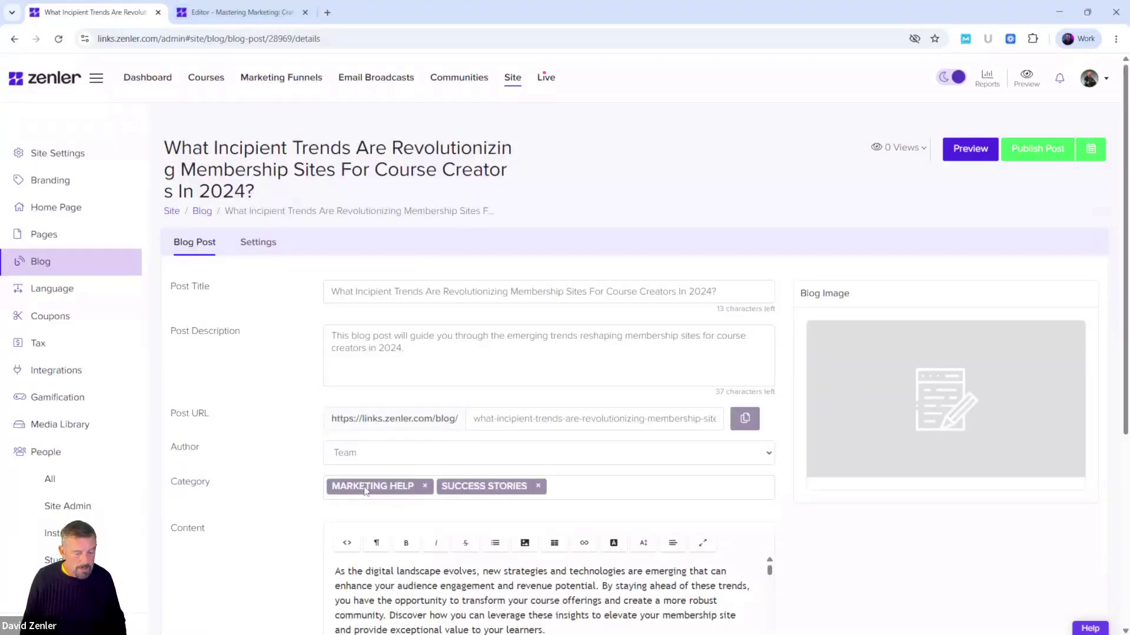
left_click(537, 487)
Replace the post's MARKETING HELP category with a new category named MARKETING and update the post.
left_click(425, 486)
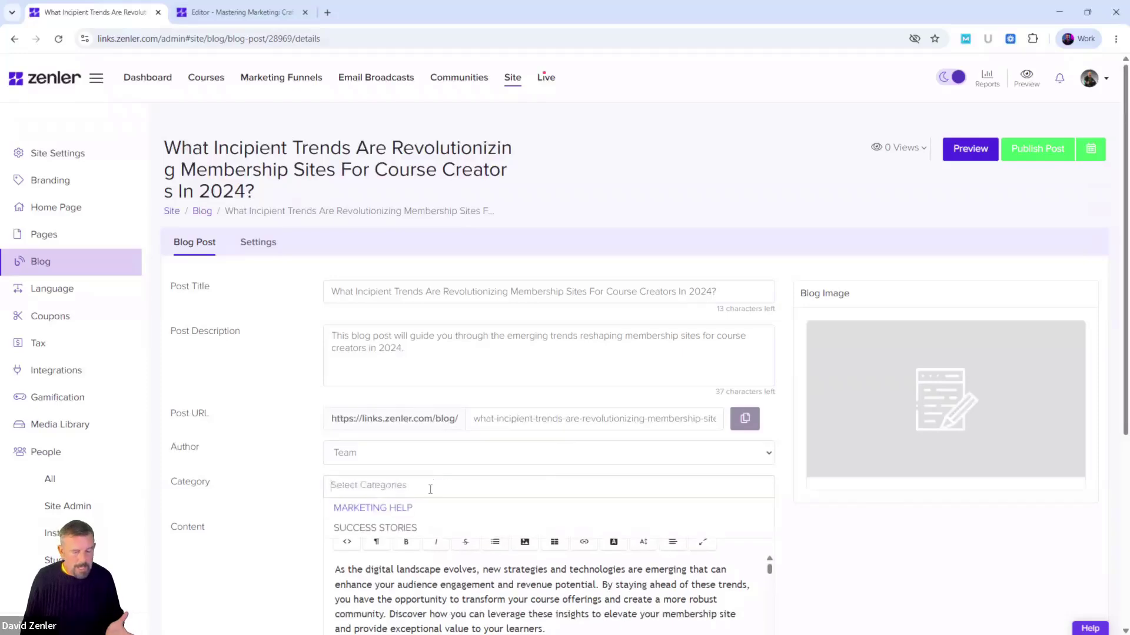
left_click(198, 599)
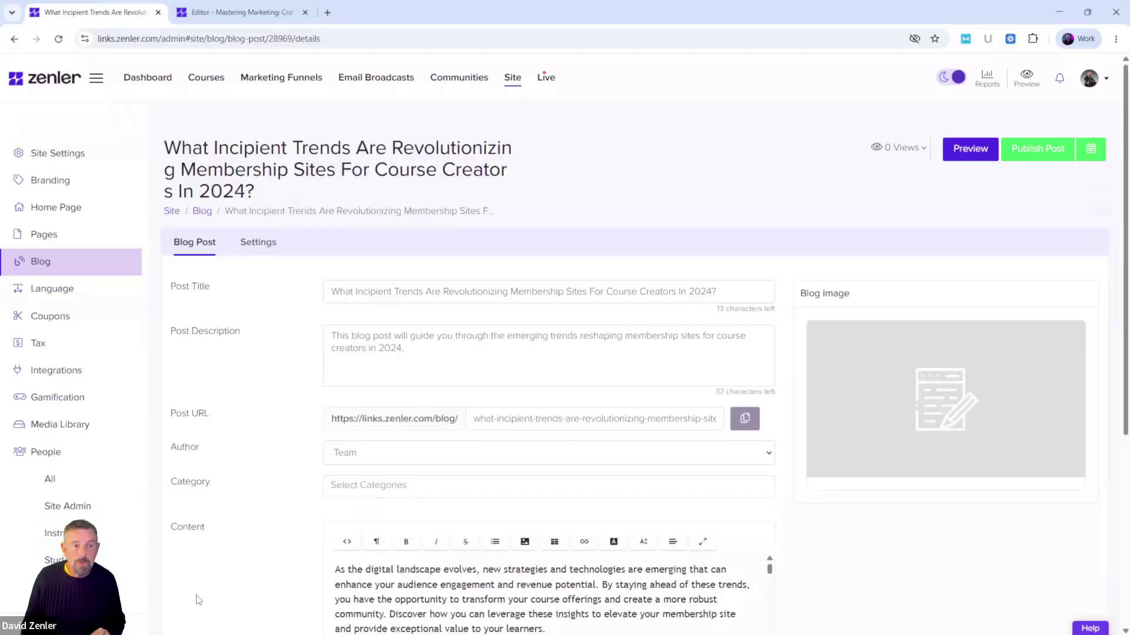
left_click(358, 485)
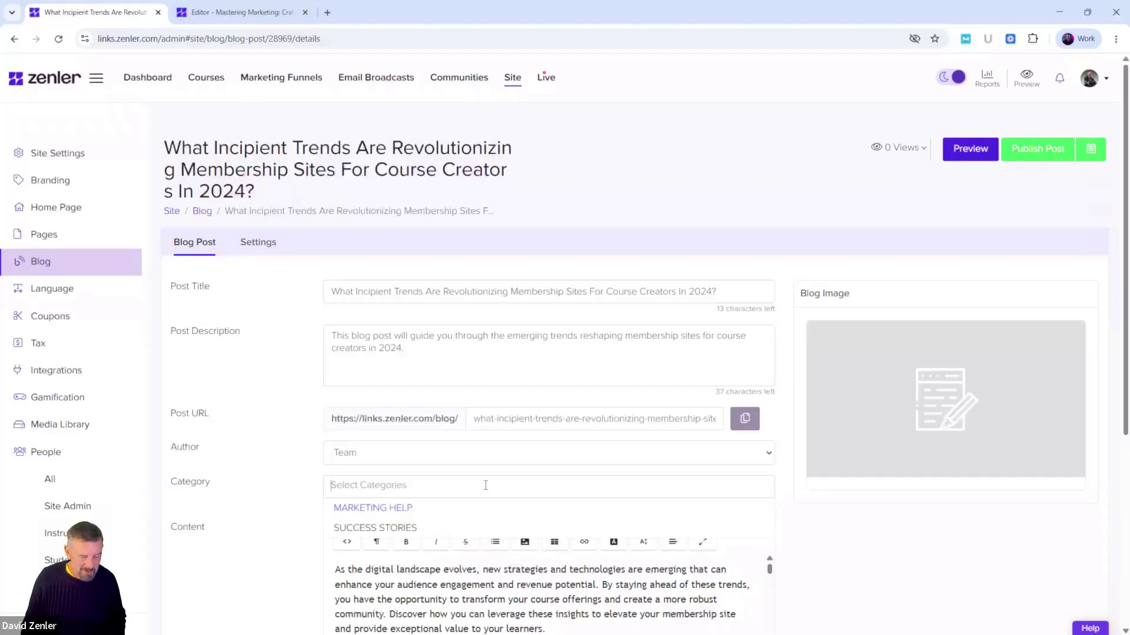
type("MARK")
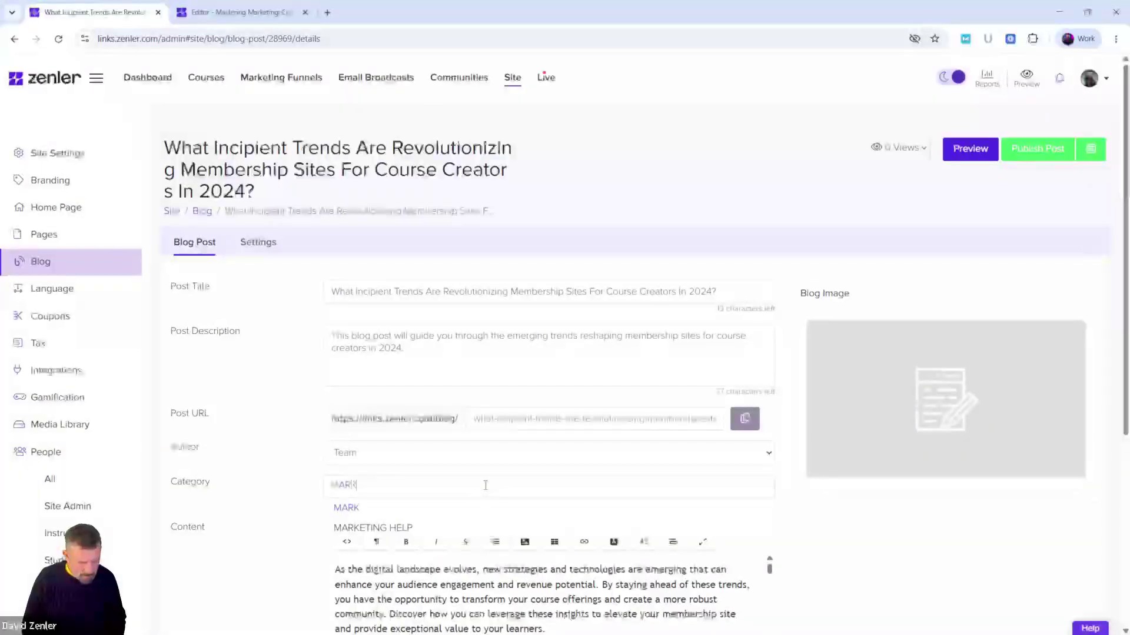
type("ETING")
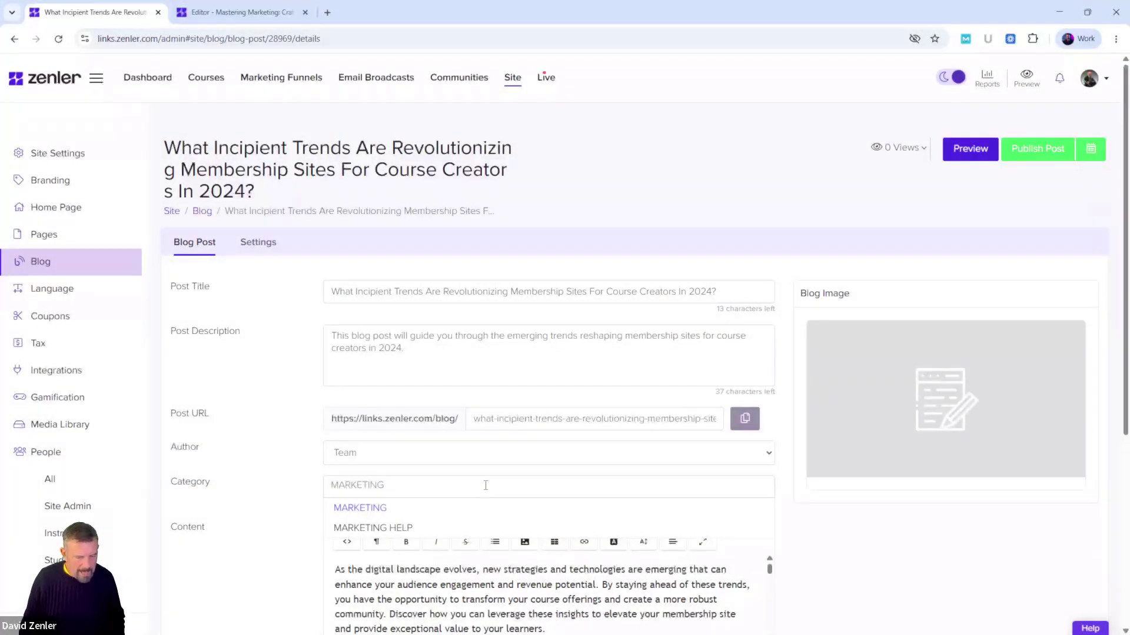
left_click(356, 509)
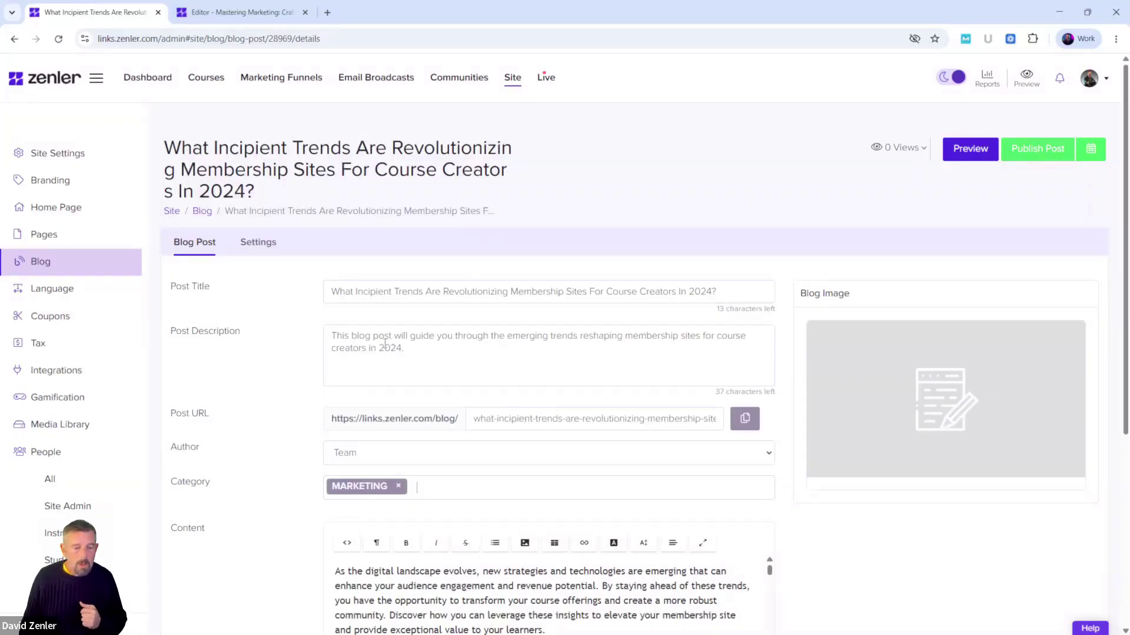
scroll(860, 487, "down", 5)
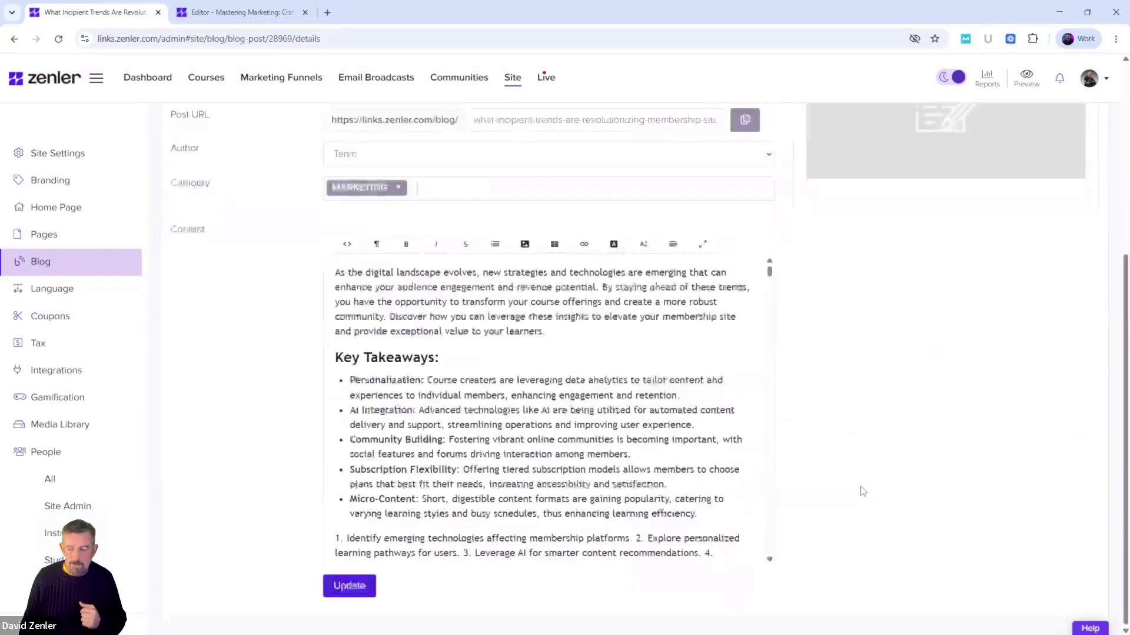
left_click(362, 586)
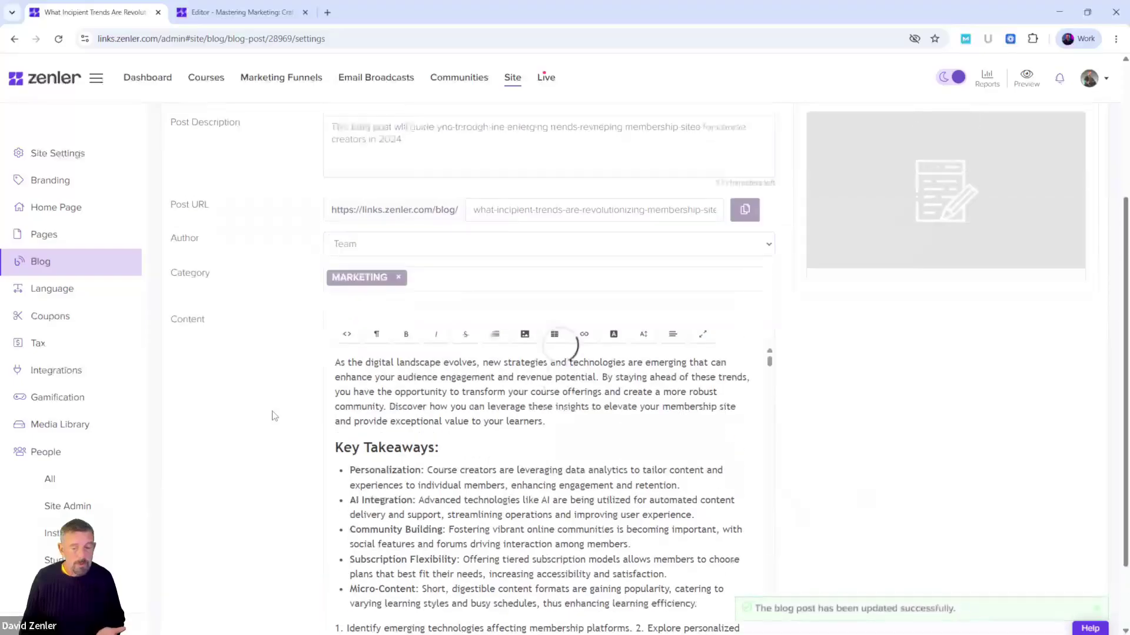
Open the "How to Create More Sales and Boost Your Marketing Goals!" post and try adding the MARKETING category alongside MARKETING HELP.
left_click(88, 266)
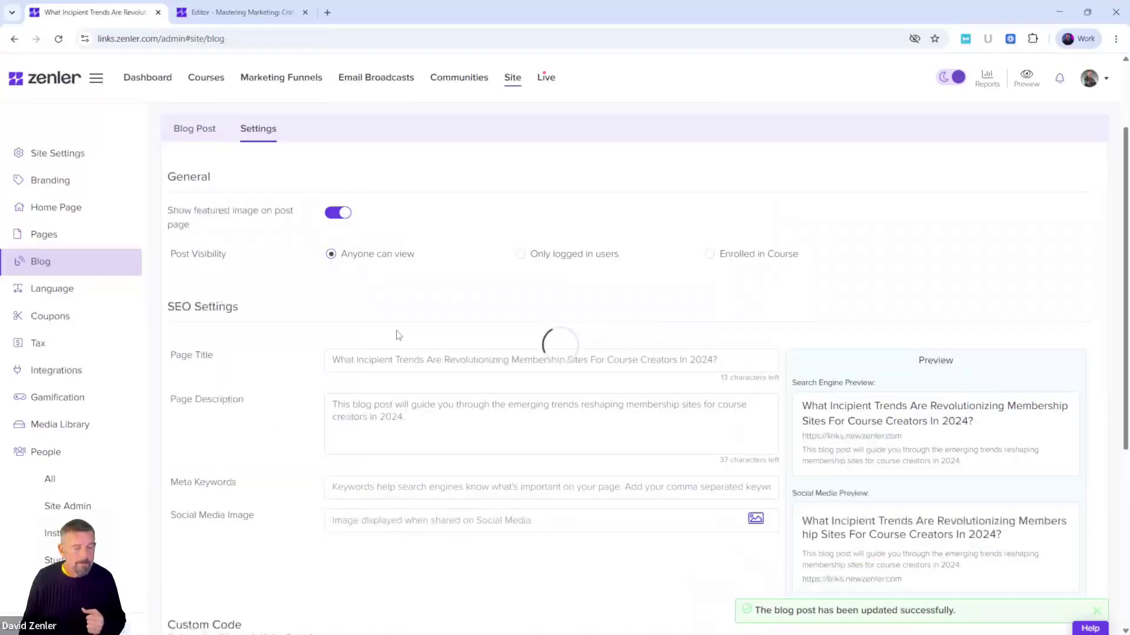
scroll(396, 333, "down", 3)
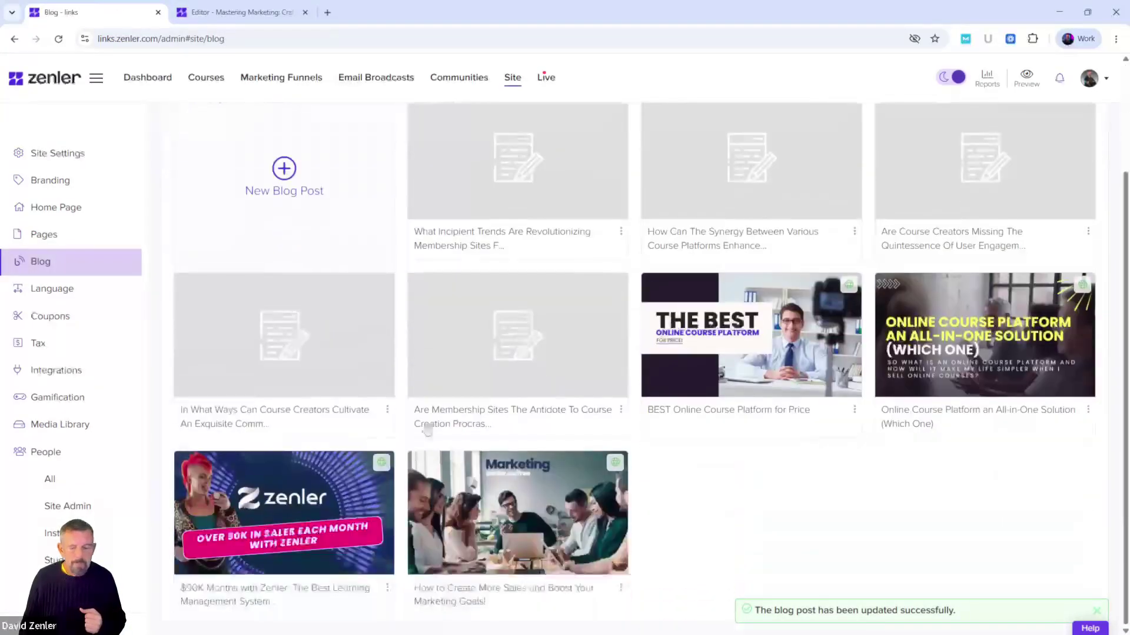
left_click(512, 514)
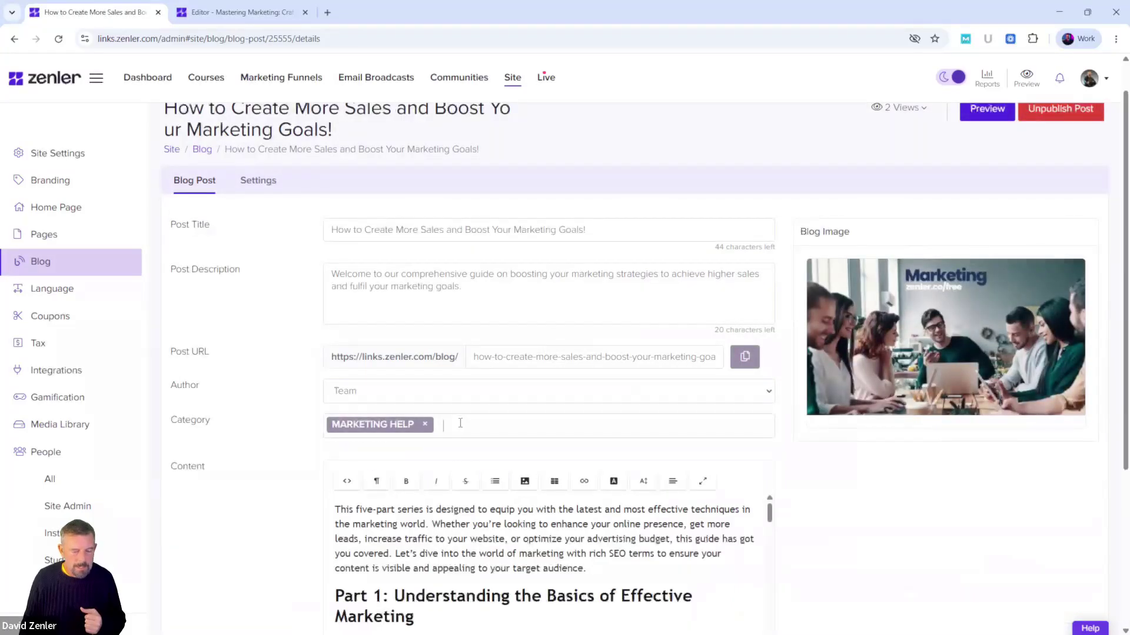
left_click(460, 423)
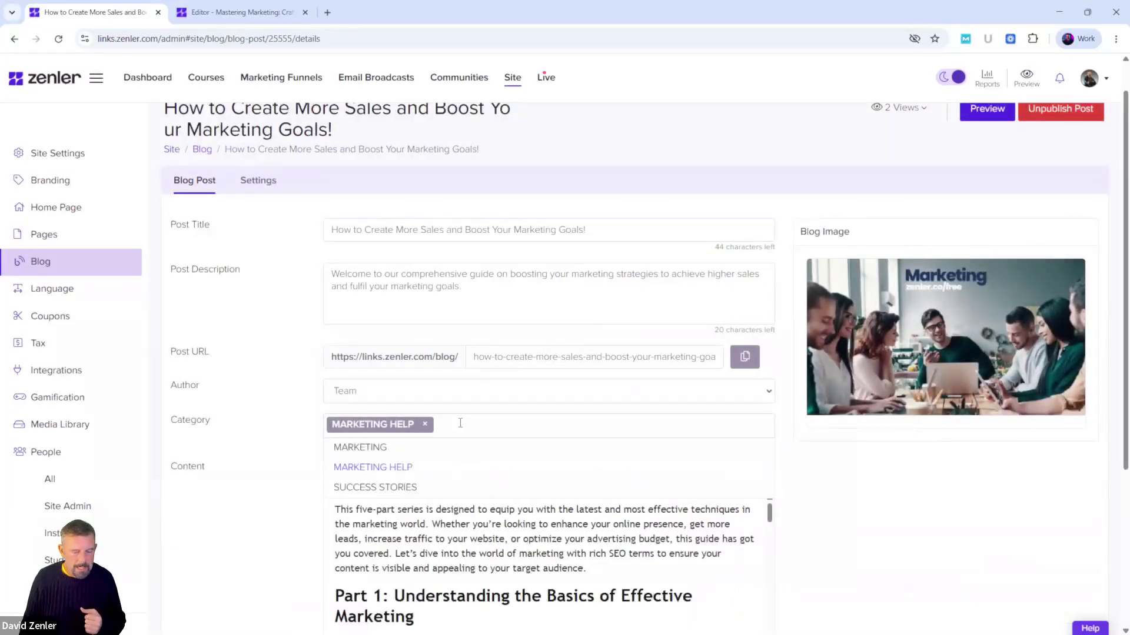
left_click(360, 448)
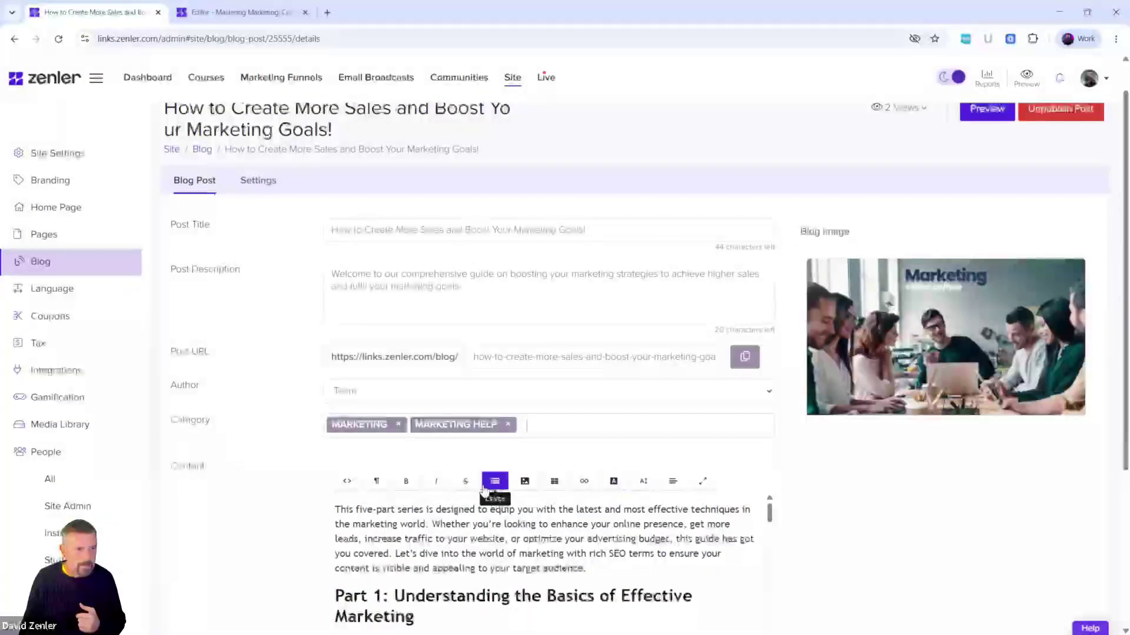
left_click(399, 425)
left_click(262, 548)
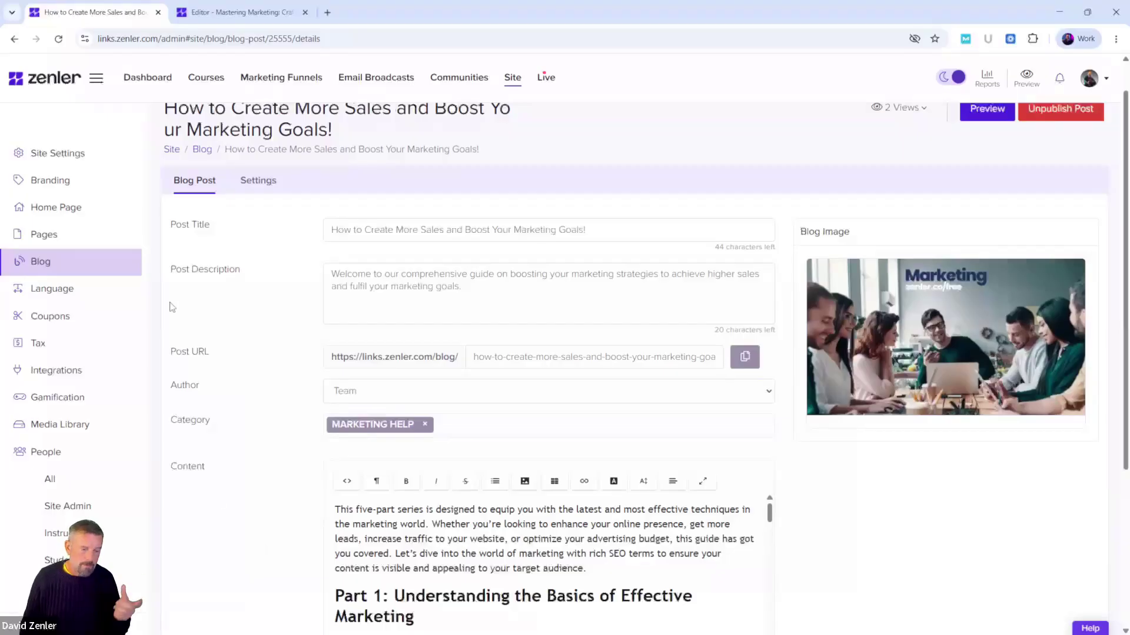
Reopen the "What Incipient Trends Are Revolutionizing Membership Sites" post and change its category from MARKETING to MARKETING HELP.
left_click(82, 266)
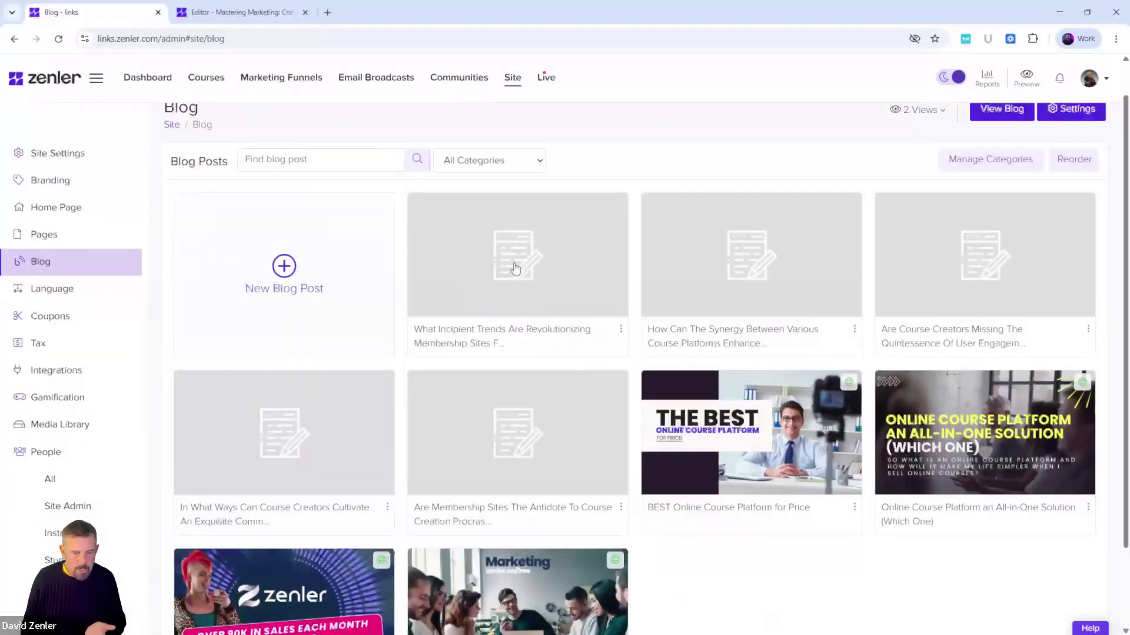
left_click(515, 269)
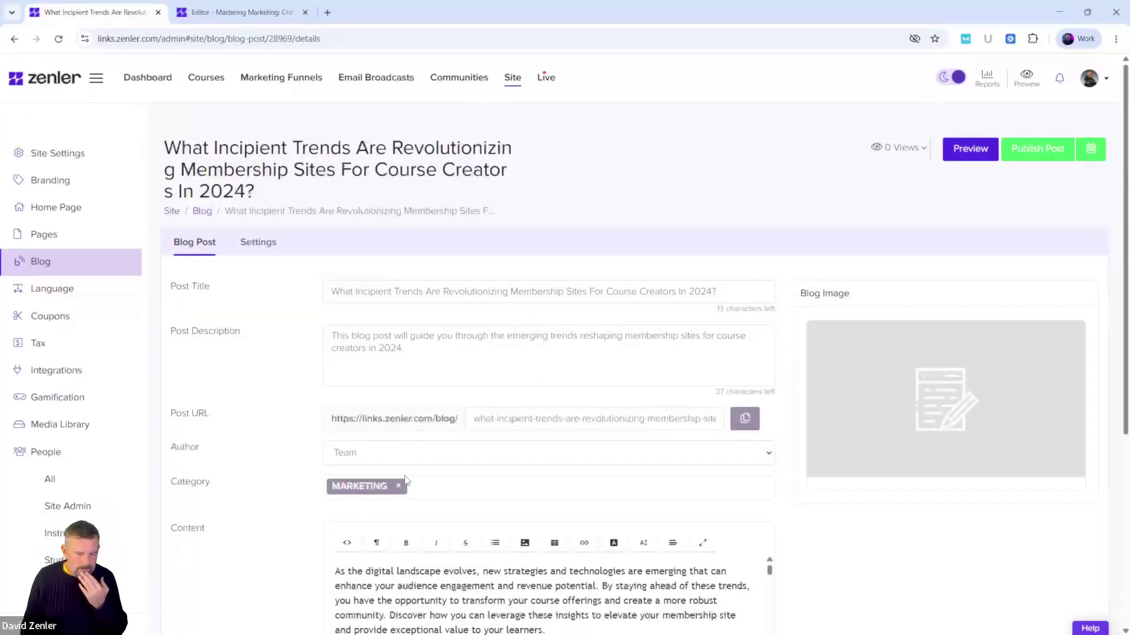
left_click(402, 489)
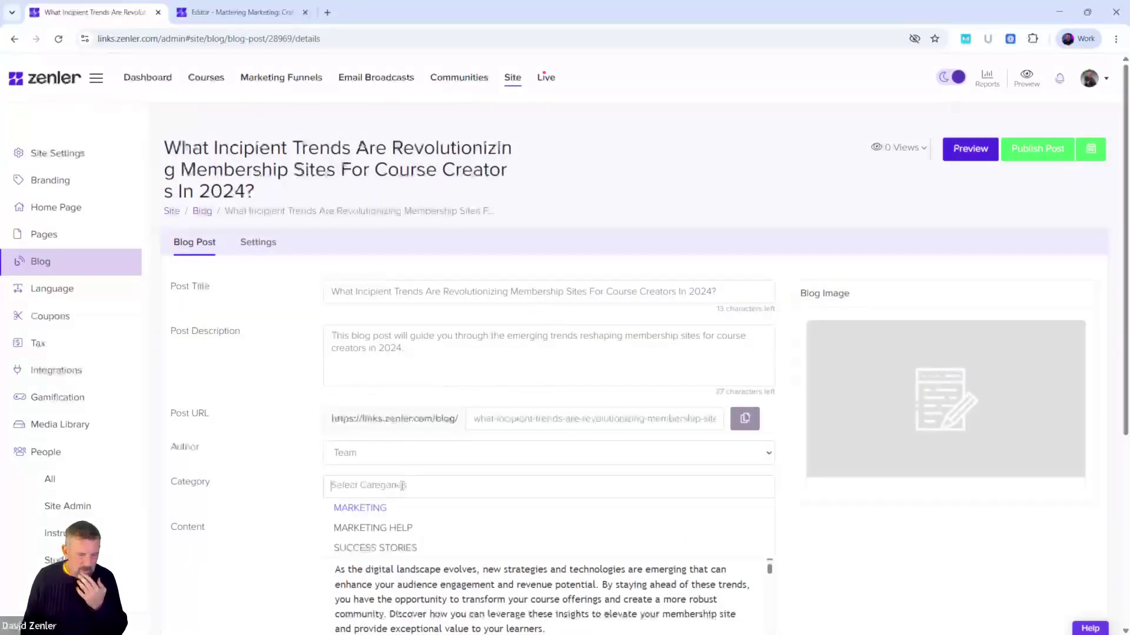
left_click(395, 529)
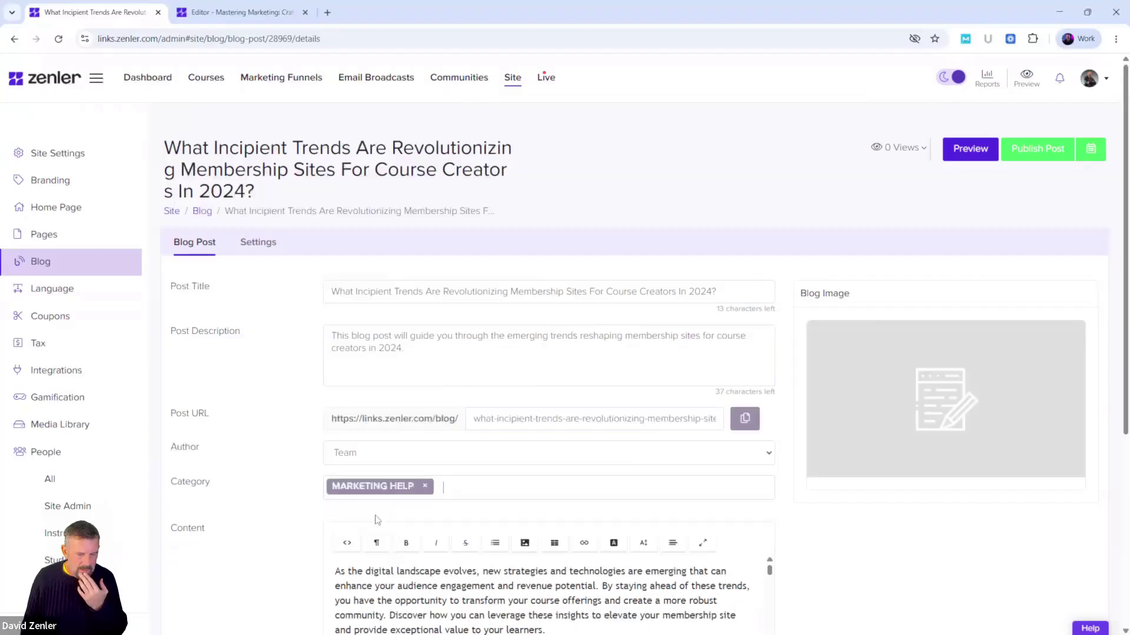
Update the post to save its MARKETING HELP category.
scroll(290, 547, "down", 5)
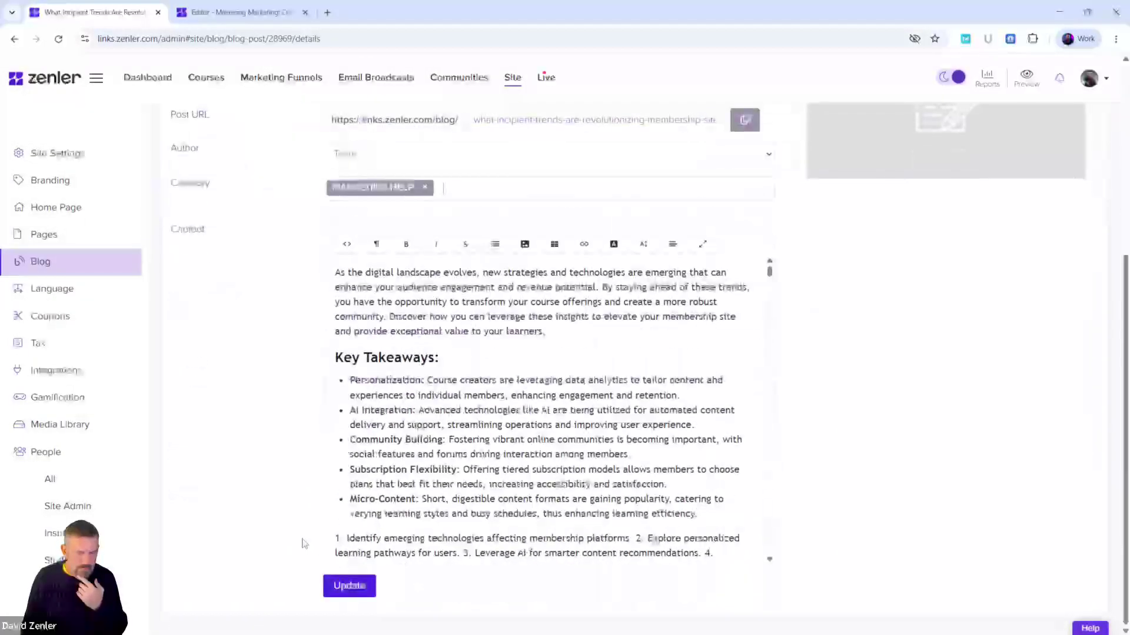
left_click(348, 591)
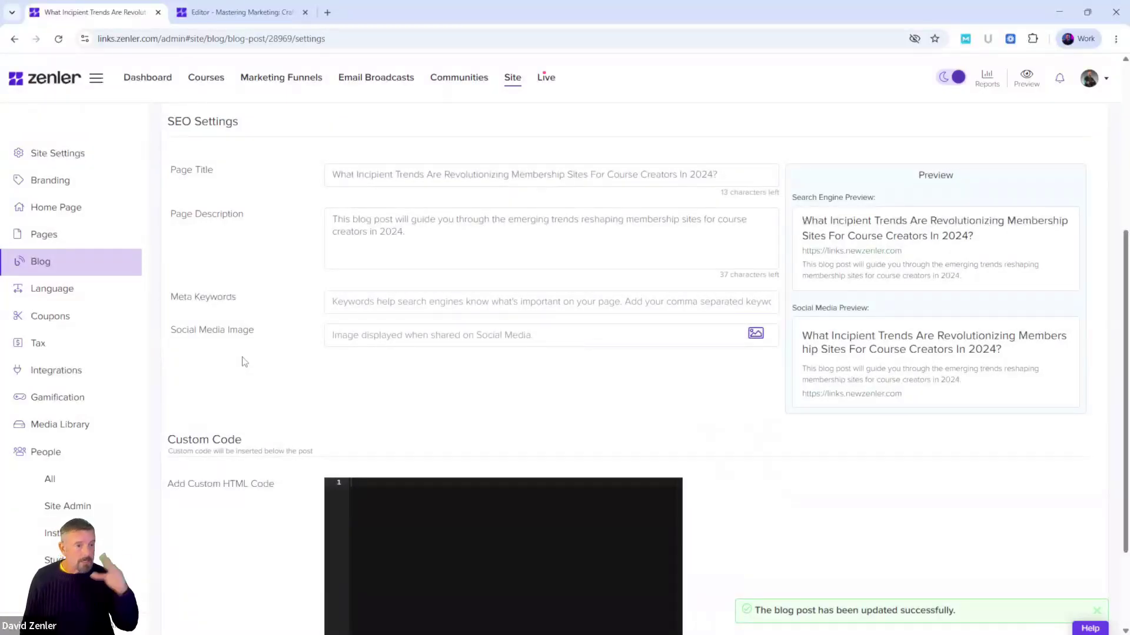
Open the "How to Create More Sales and Boost Your Marketing Goals!" post, add the MARKETING category and remove it again.
left_click(65, 263)
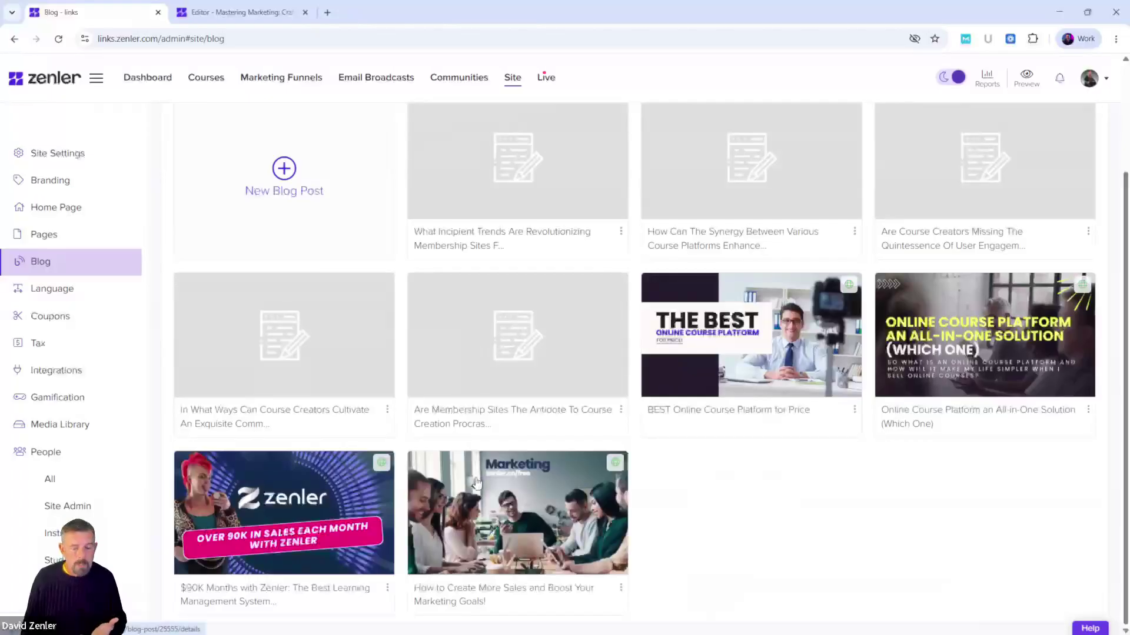
left_click(497, 503)
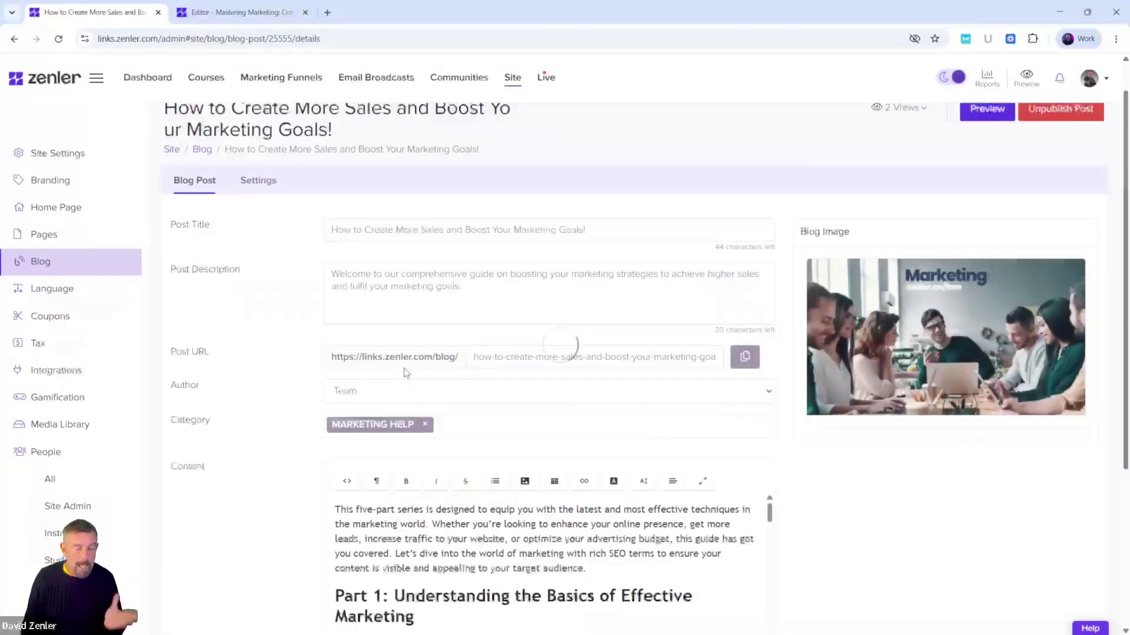
left_click(452, 429)
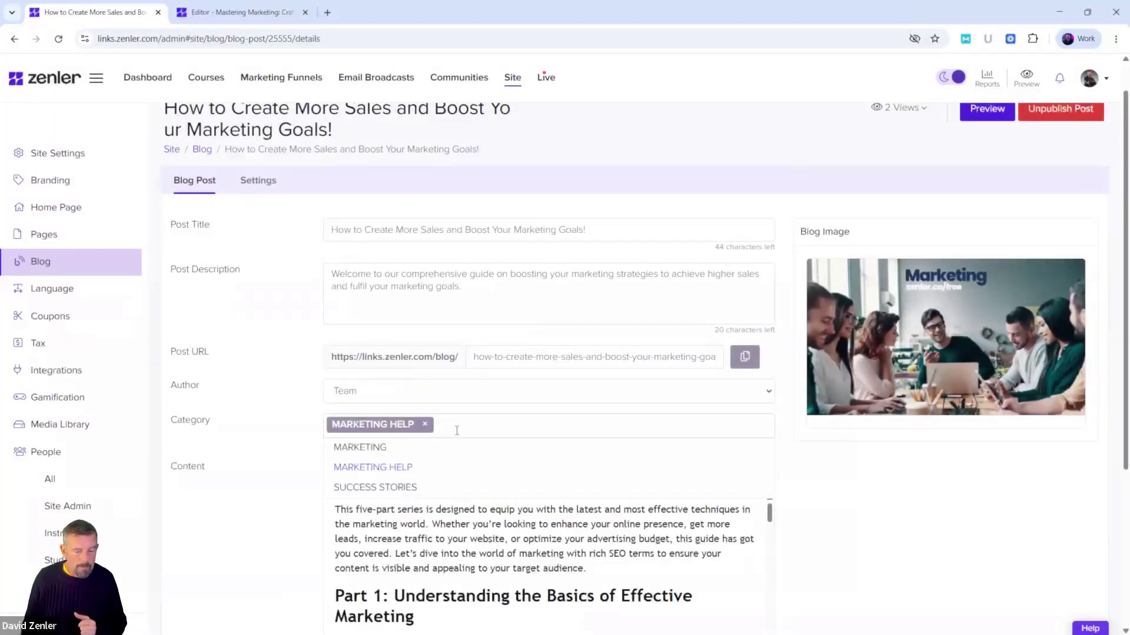
left_click(360, 449)
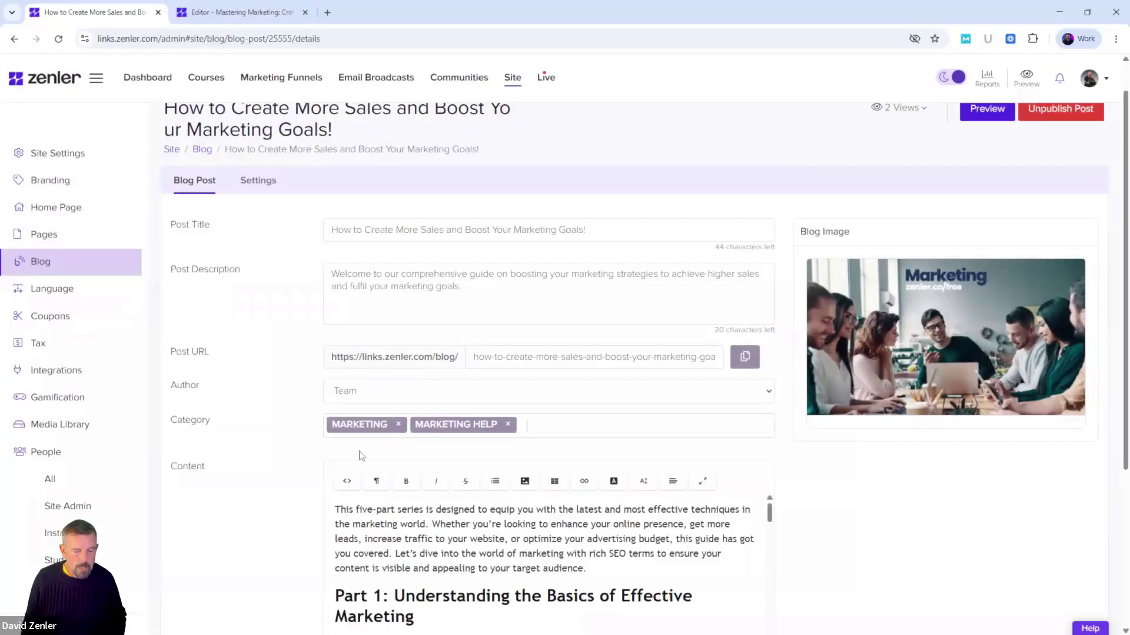
left_click(398, 424)
left_click(288, 499)
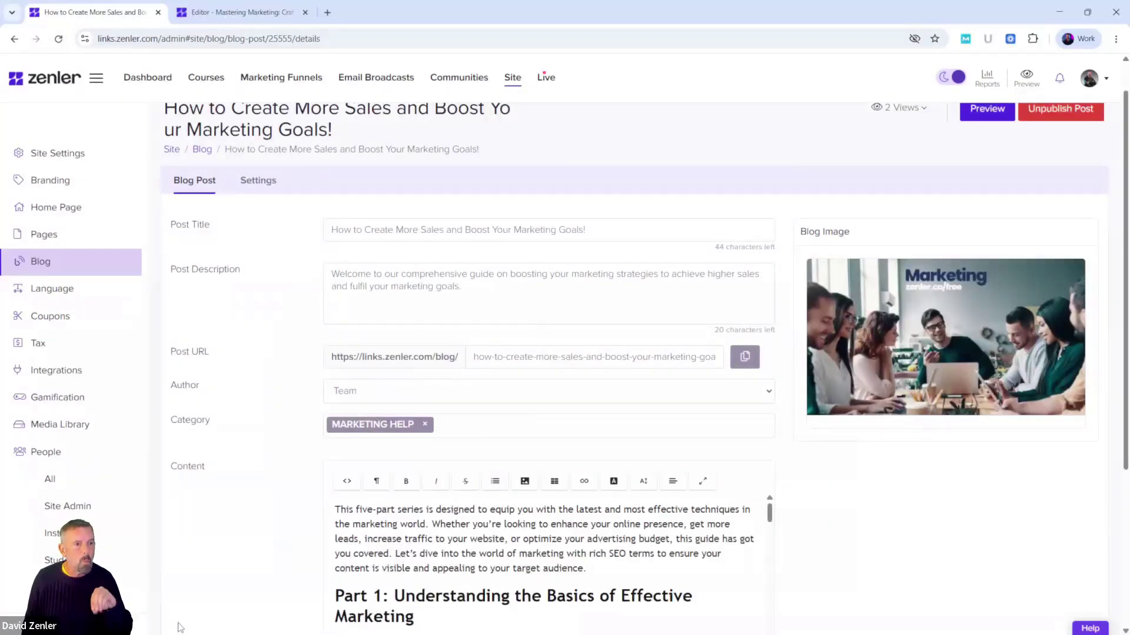
Check the blog category list for the unused MARKETING category and delete it.
left_click(43, 258)
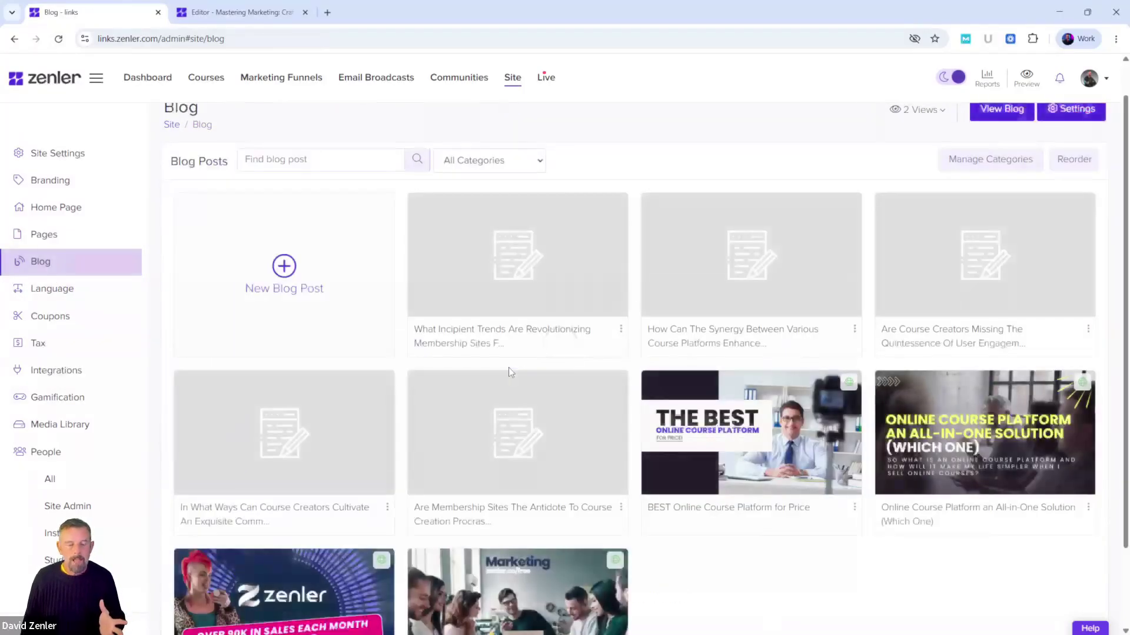
scroll(898, 284, "up", 1)
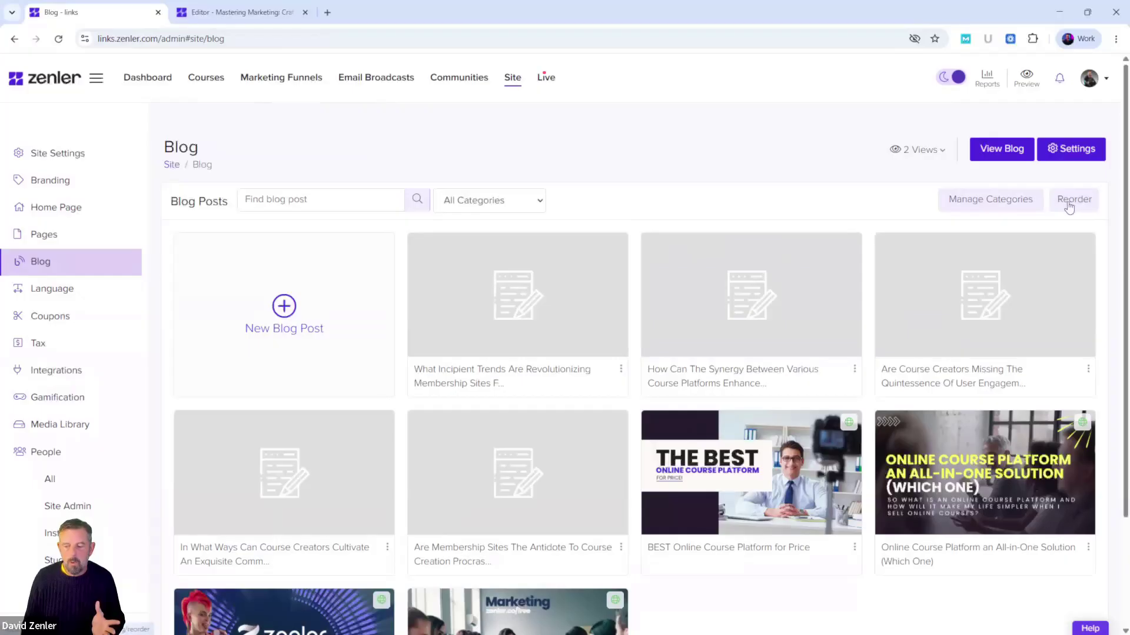
left_click(970, 205)
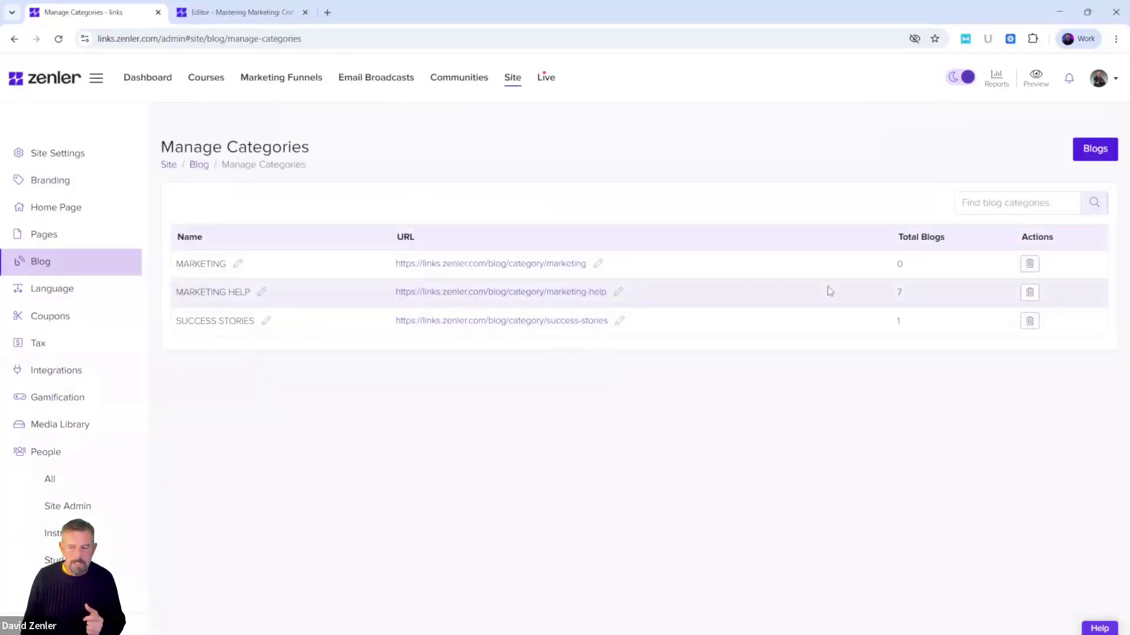
double_click(899, 263)
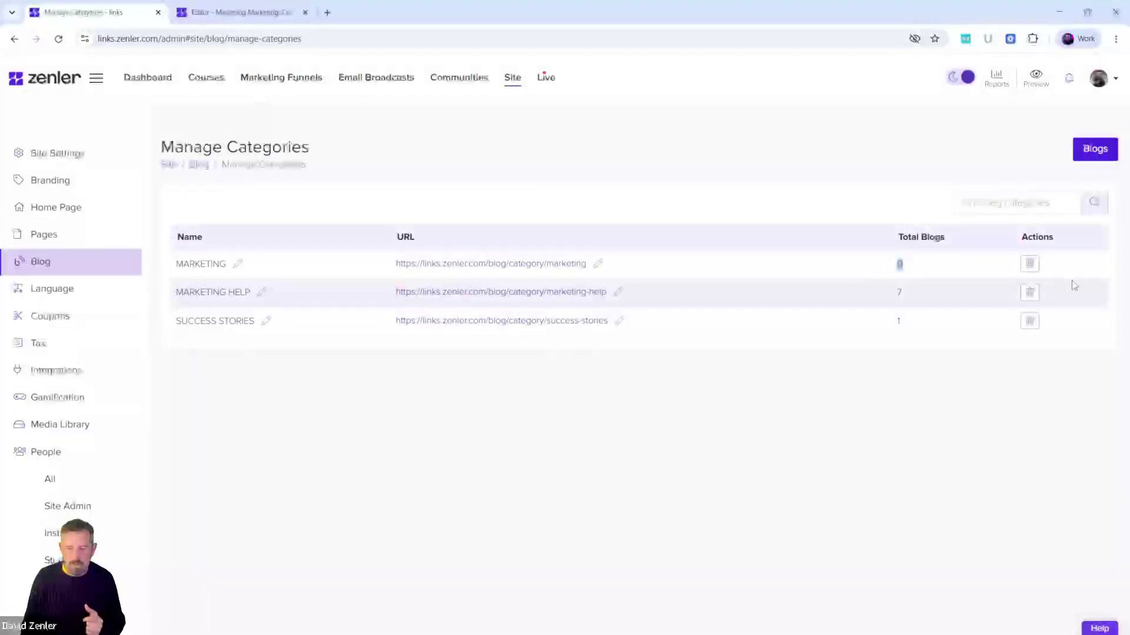
left_click(899, 265)
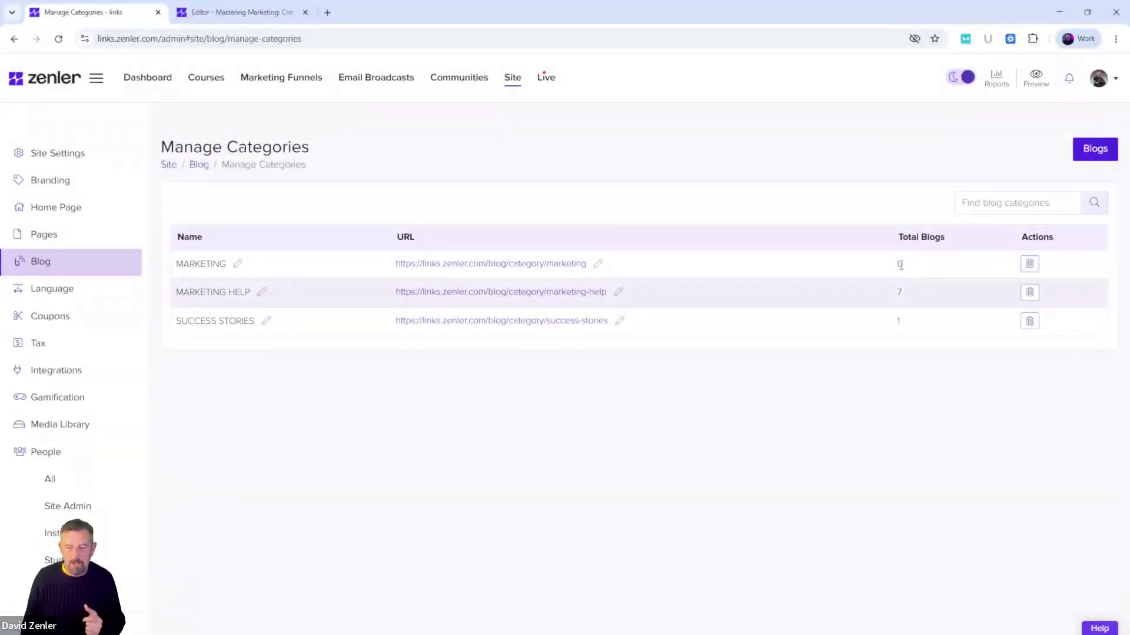
double_click(916, 262)
left_click(933, 261)
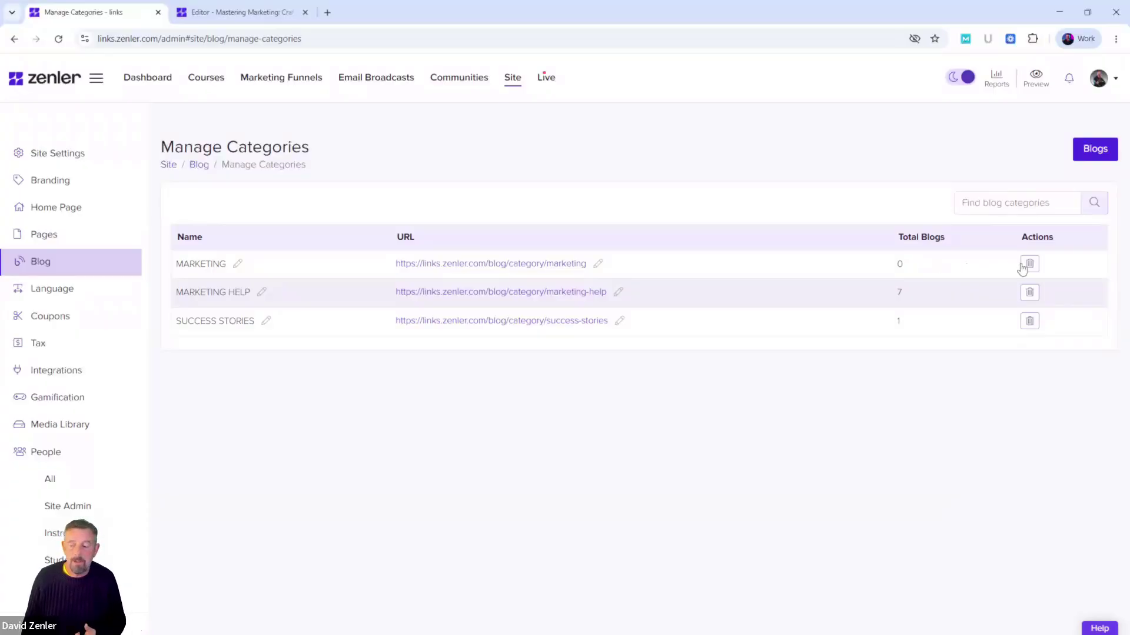
double_click(915, 270)
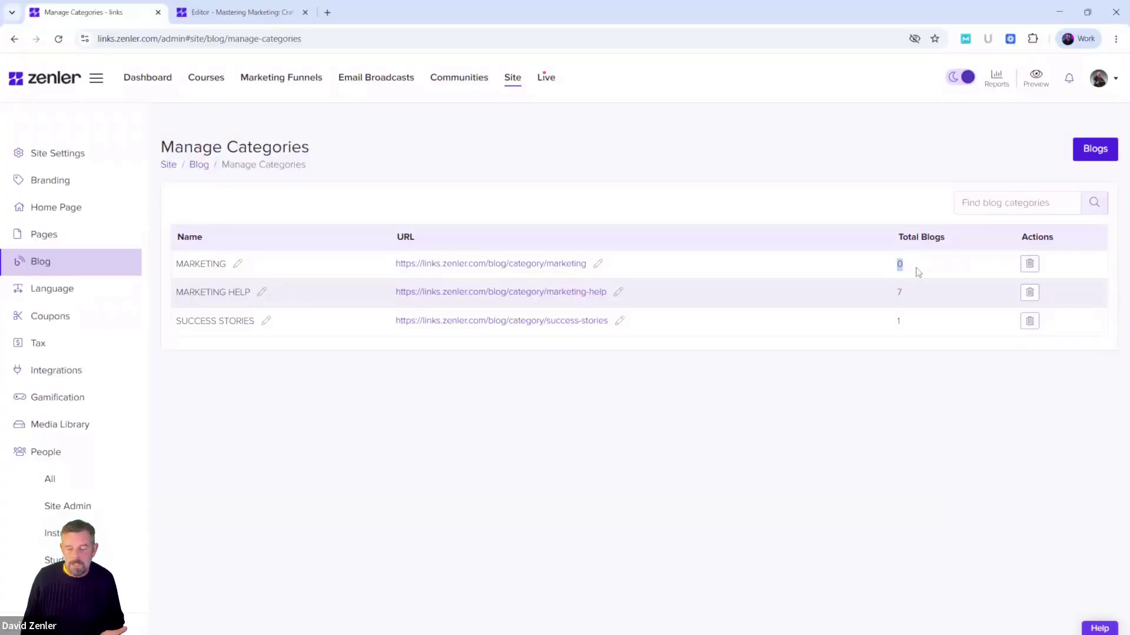
left_click(1029, 264)
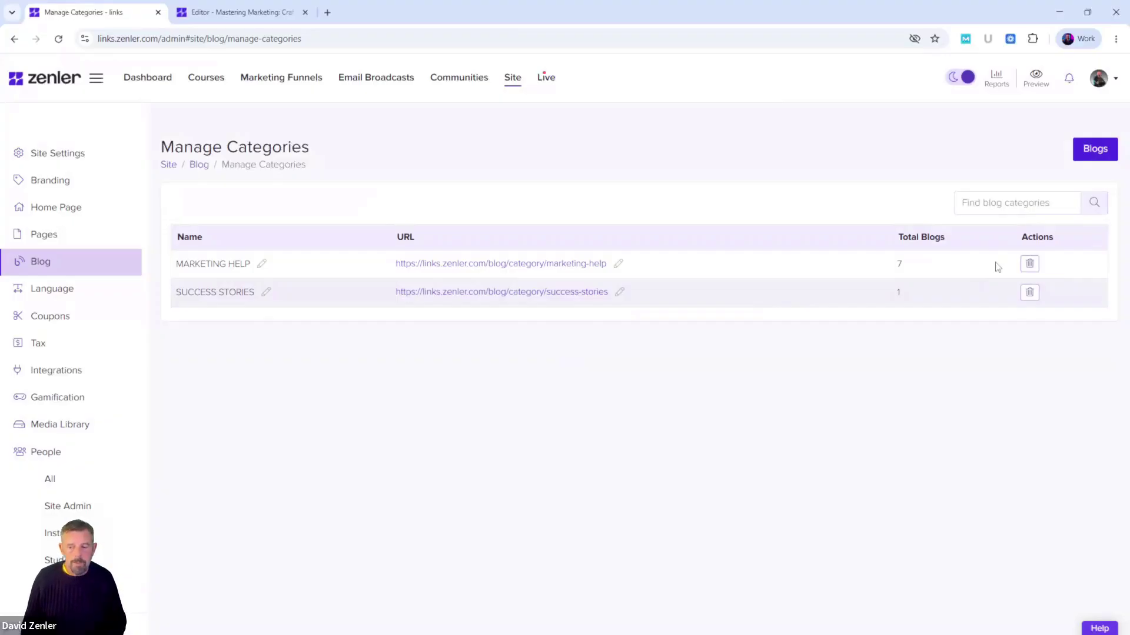
Open the SUCCESS STORIES category's name for editing in the blog category list.
left_click(1091, 152)
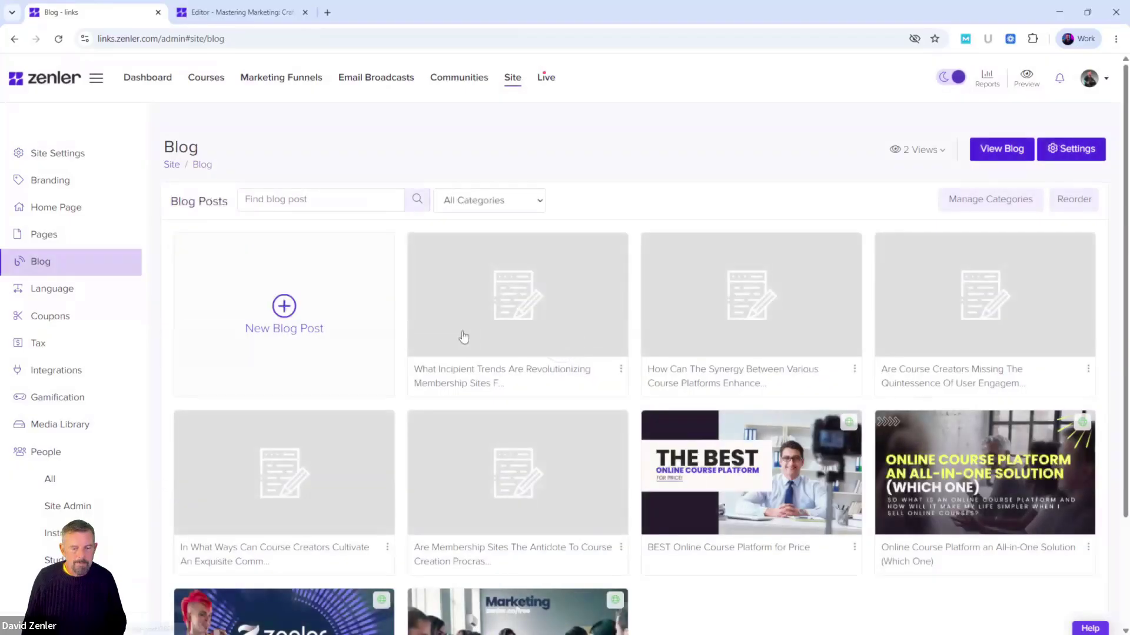
left_click(991, 201)
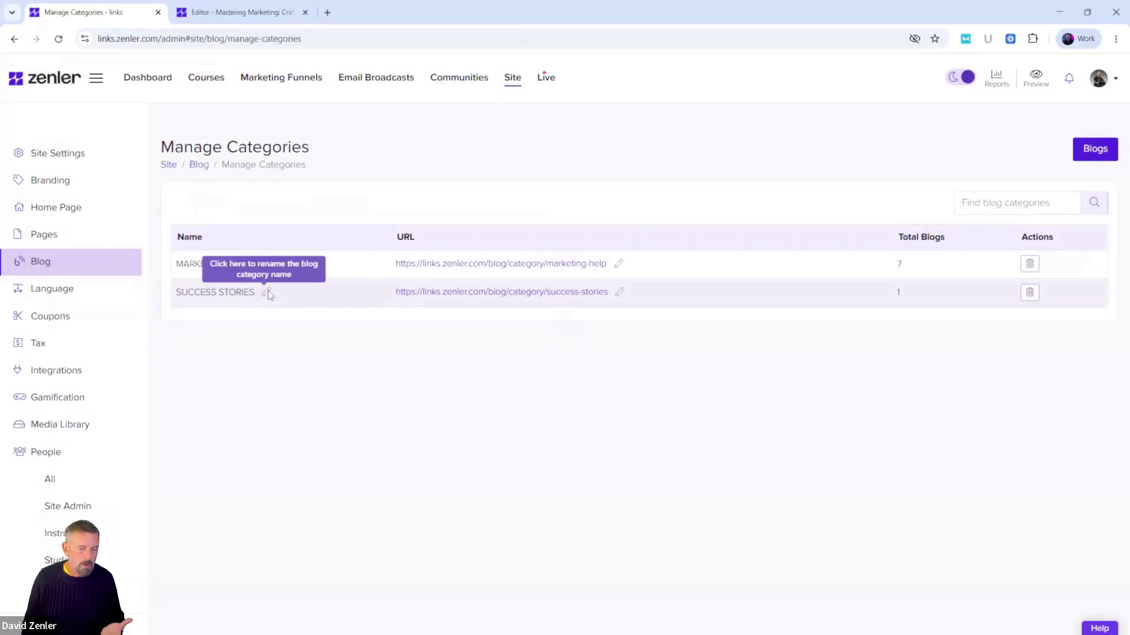
left_click(266, 293)
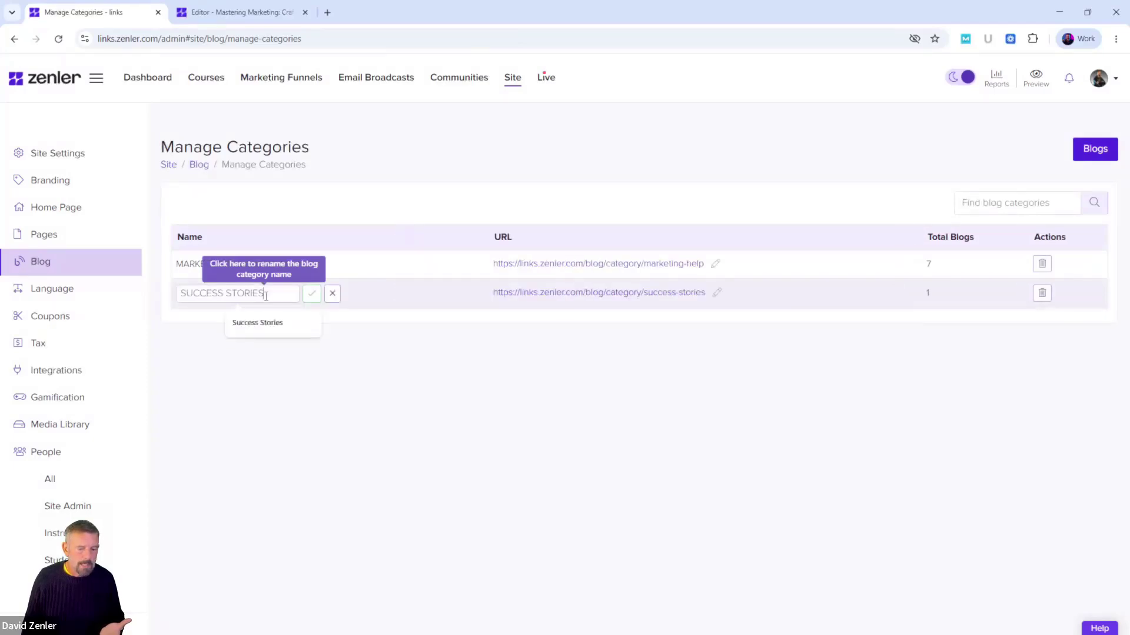
left_click_drag(278, 289, 171, 294)
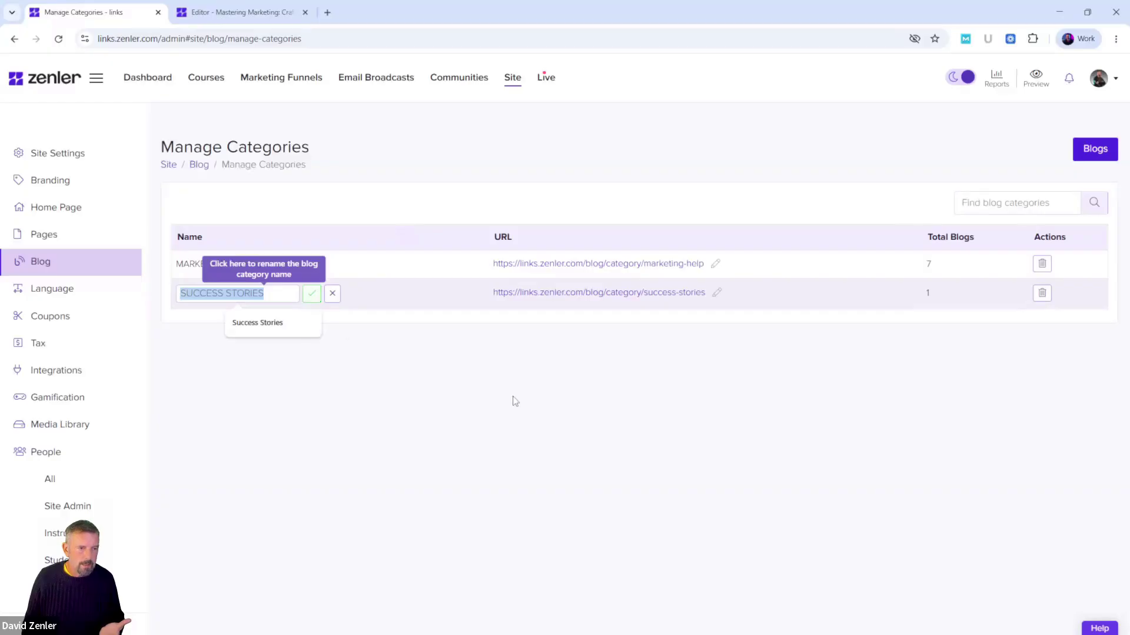
left_click(540, 413)
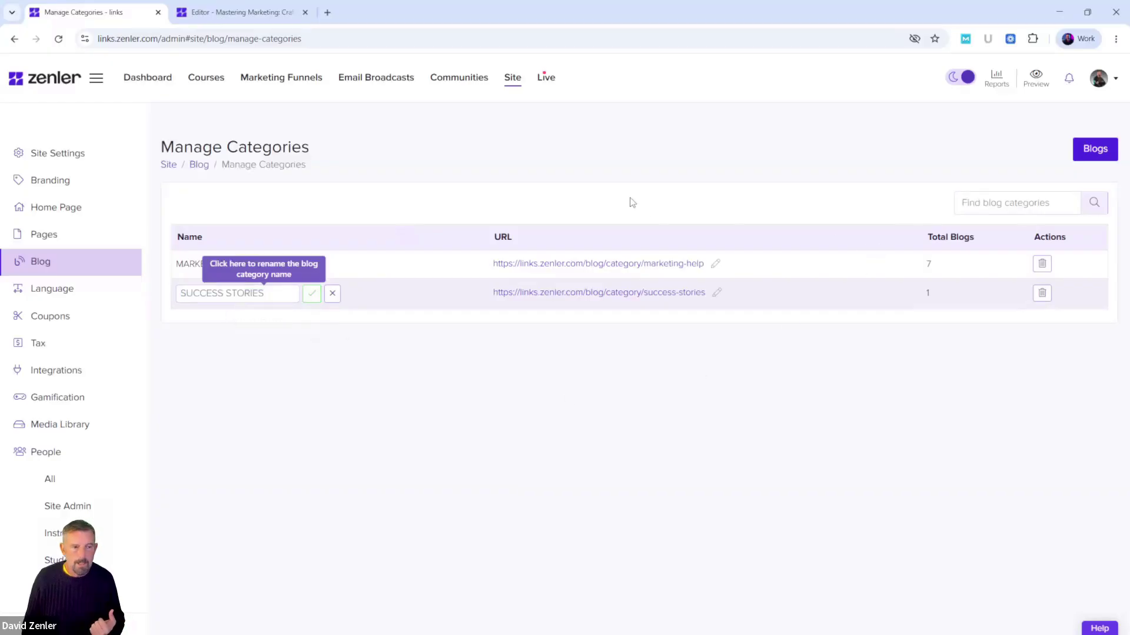
Reorder the blog posts so "$90K Months with Zenler" comes first and "BEST Online Course Platform for Price" is fourth.
left_click(1089, 154)
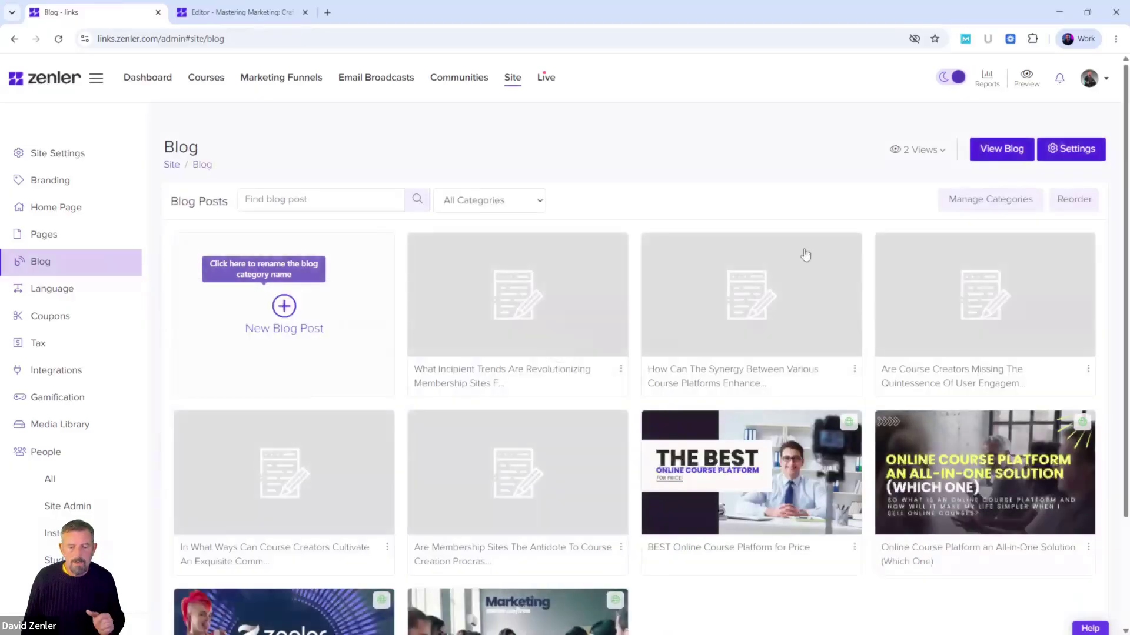
left_click(1069, 202)
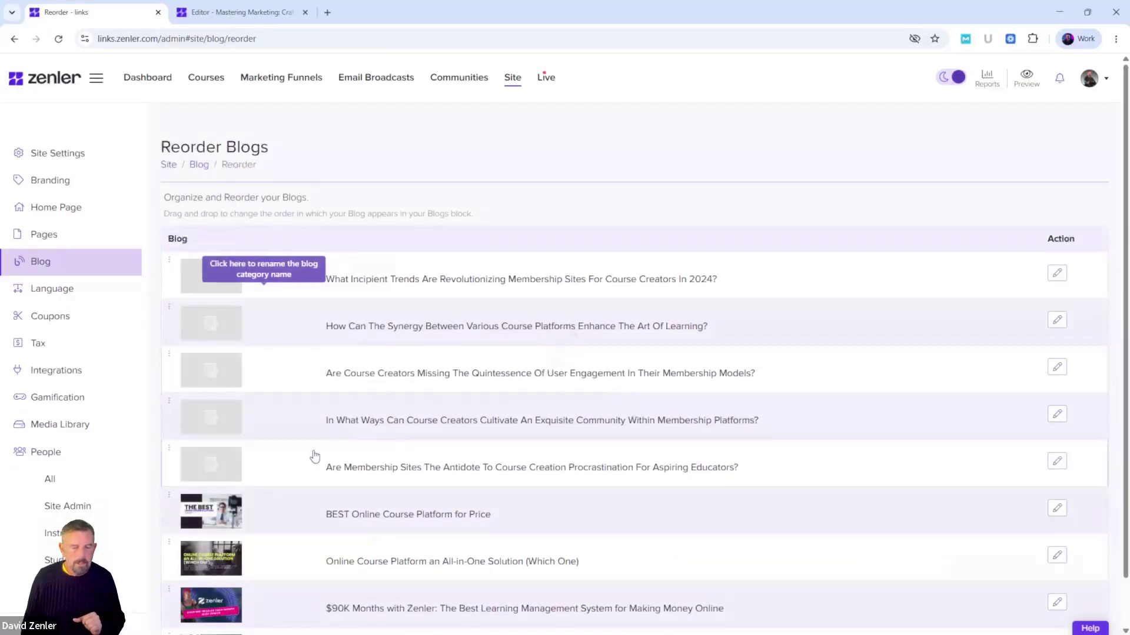
left_click_drag(171, 502, 178, 361)
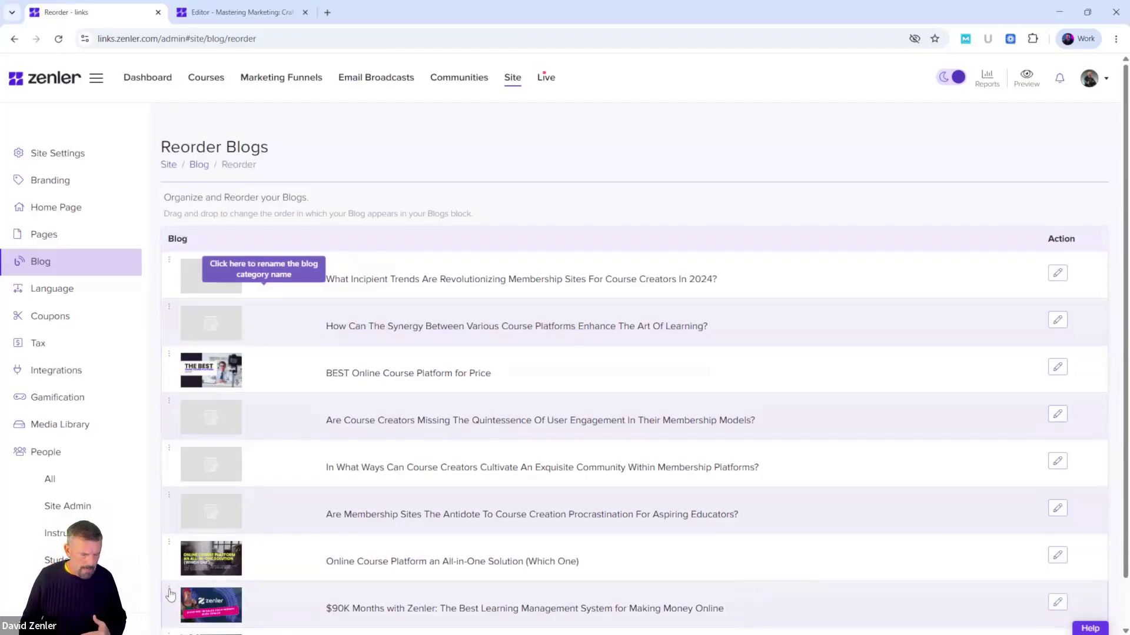
left_click_drag(171, 595, 293, 385)
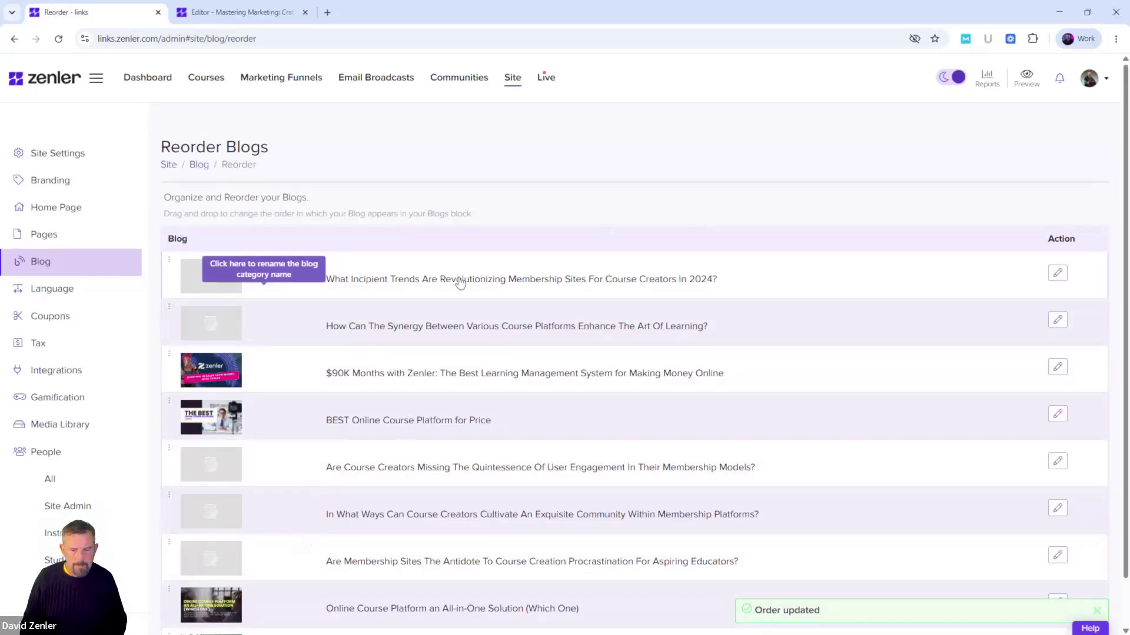
left_click_drag(169, 361, 167, 279)
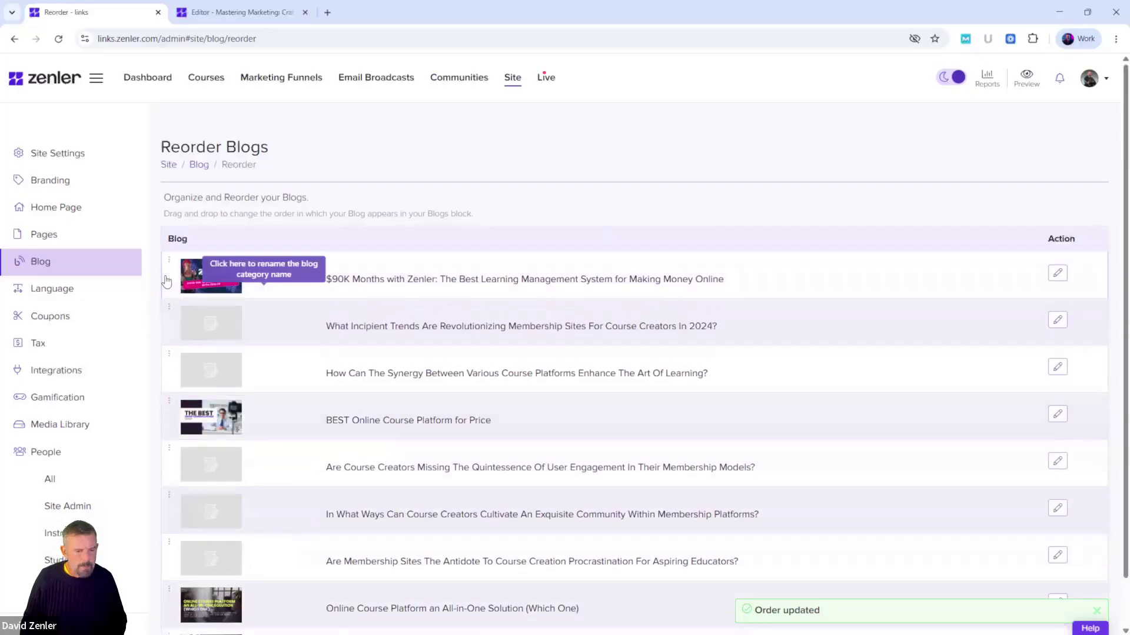
scroll(627, 220, "down", 1)
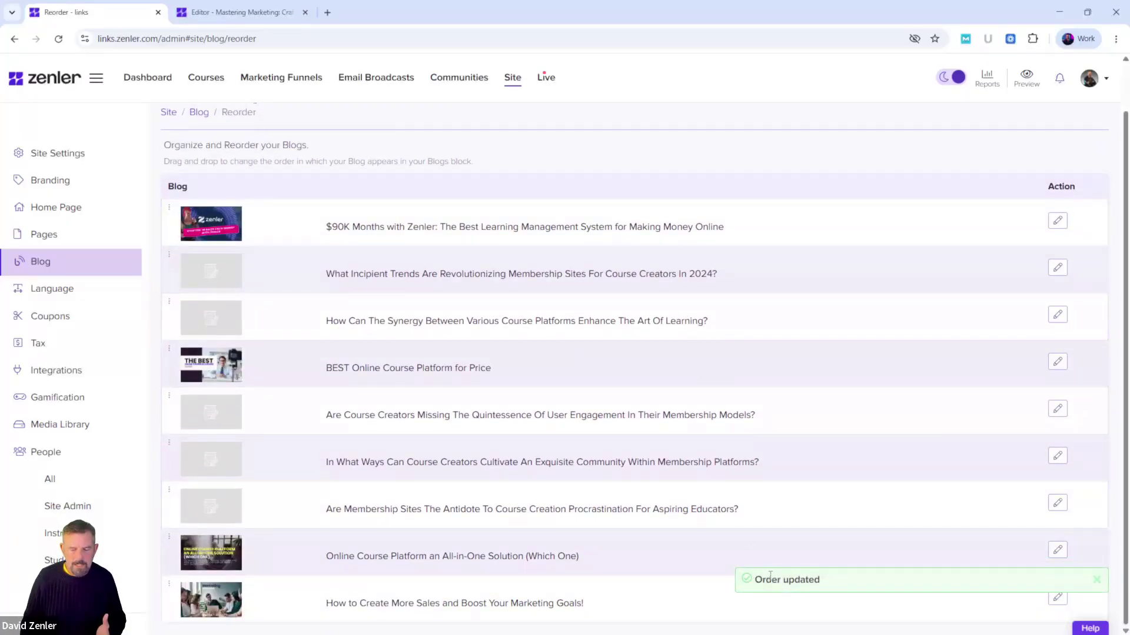
Preview the blog post page from the page editor and follow its Blog link to view the post order.
left_click(238, 15)
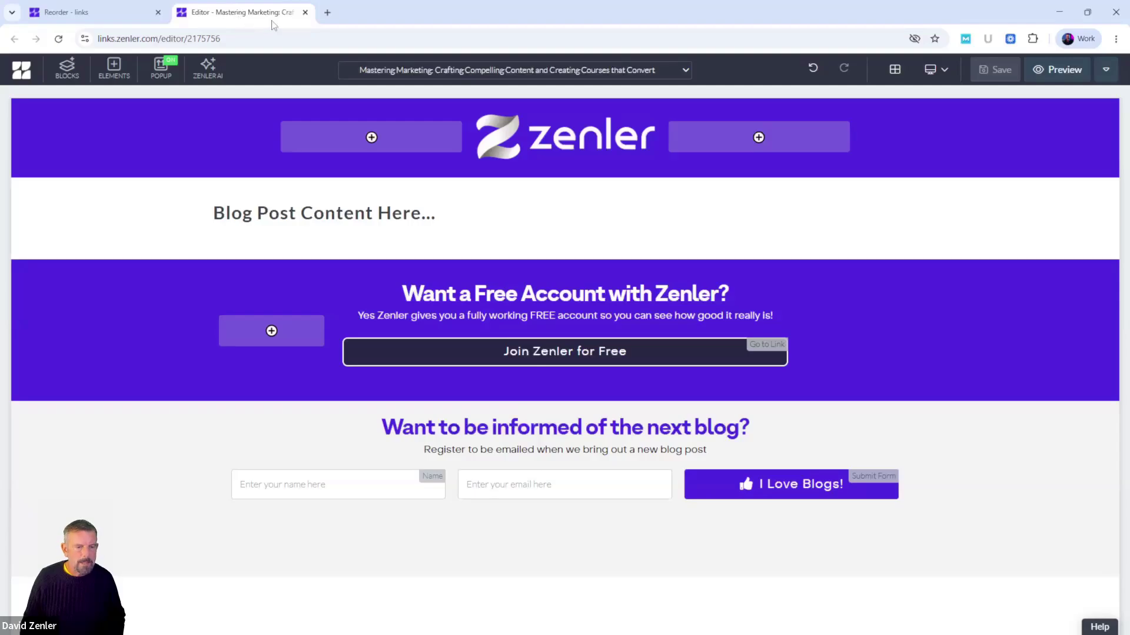
left_click(1055, 73)
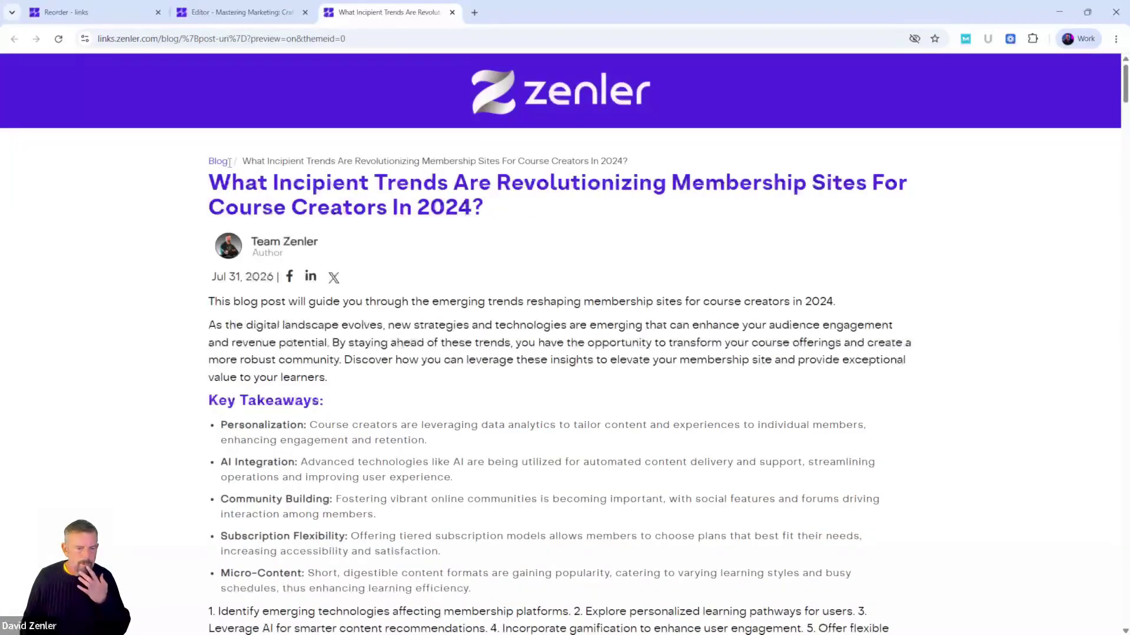
left_click(218, 161)
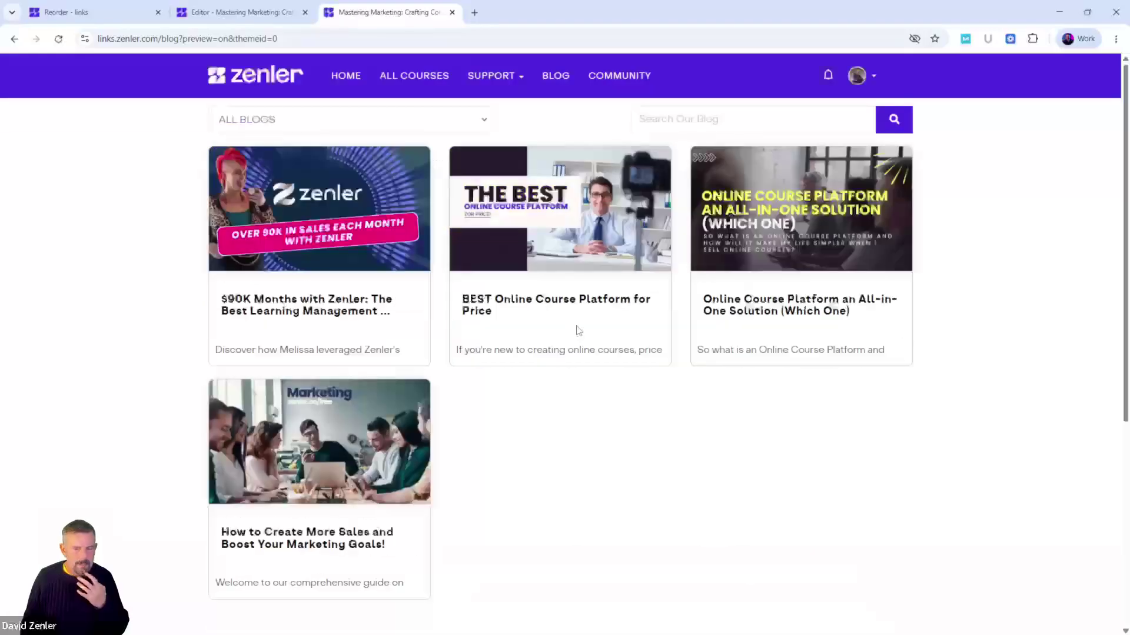
Return to the blog reorder page and move "BEST Online Course Platform for Price" to first place.
left_click(210, 14)
left_click(126, 12)
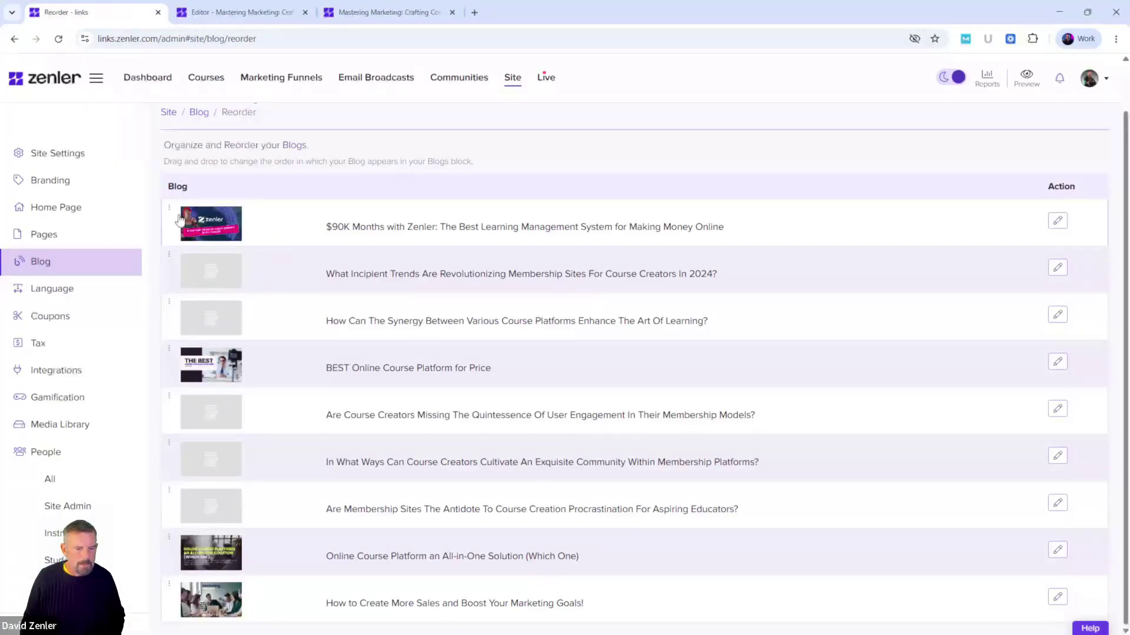
left_click_drag(169, 351, 163, 236)
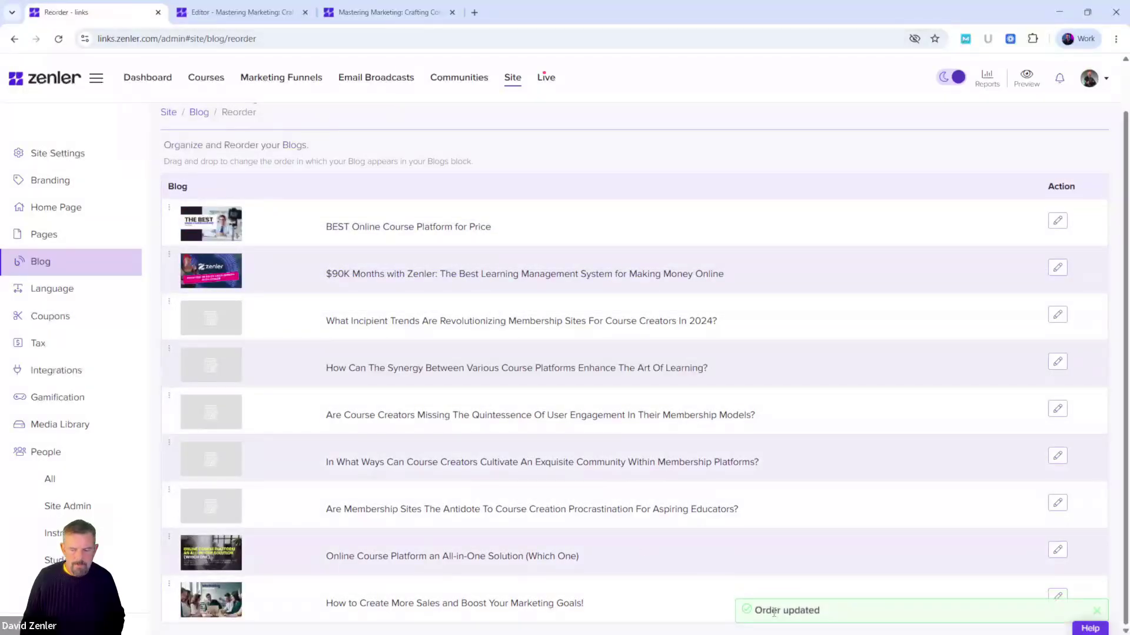
Reload the blog preview to check the new post order and dismiss the discount pop-up.
left_click(359, 9)
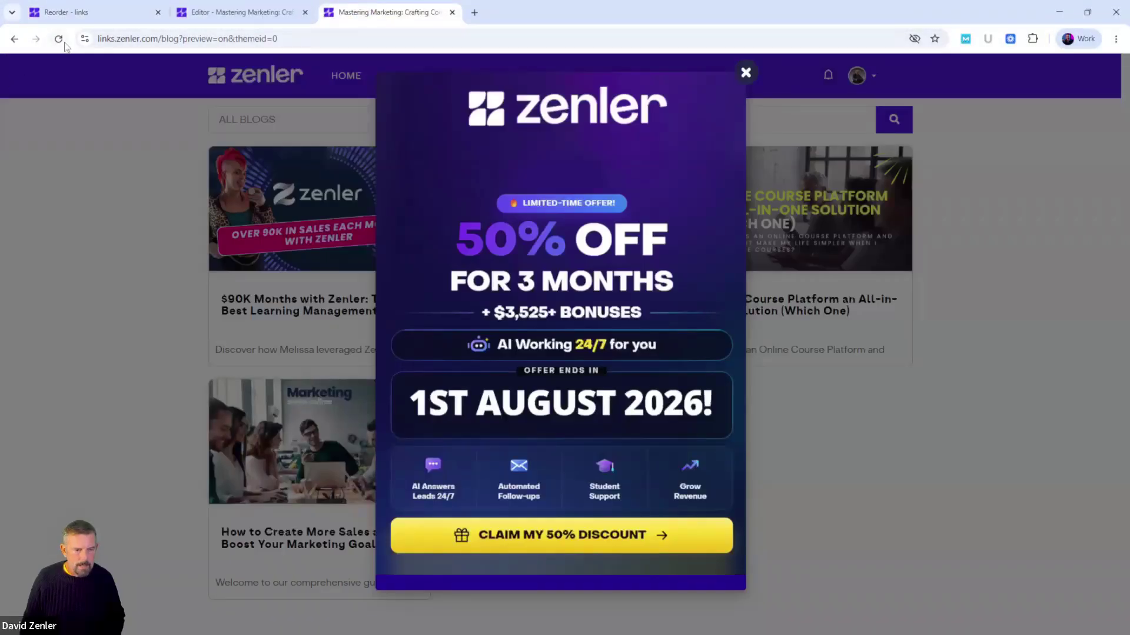
left_click(238, 13)
left_click(353, 11)
left_click(59, 39)
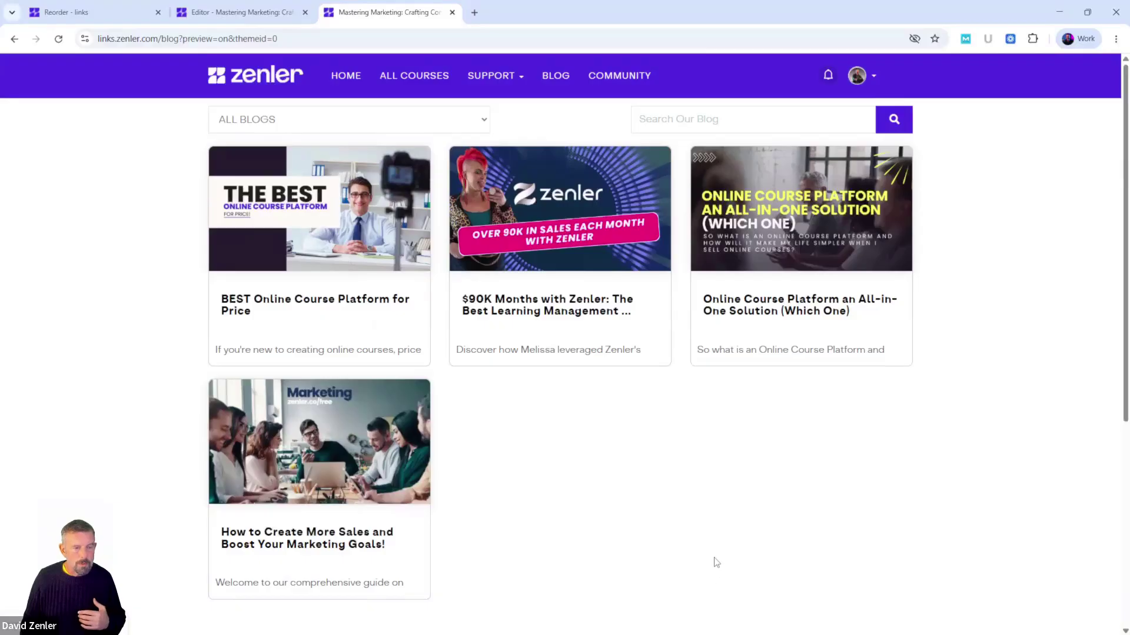
left_click(330, 119)
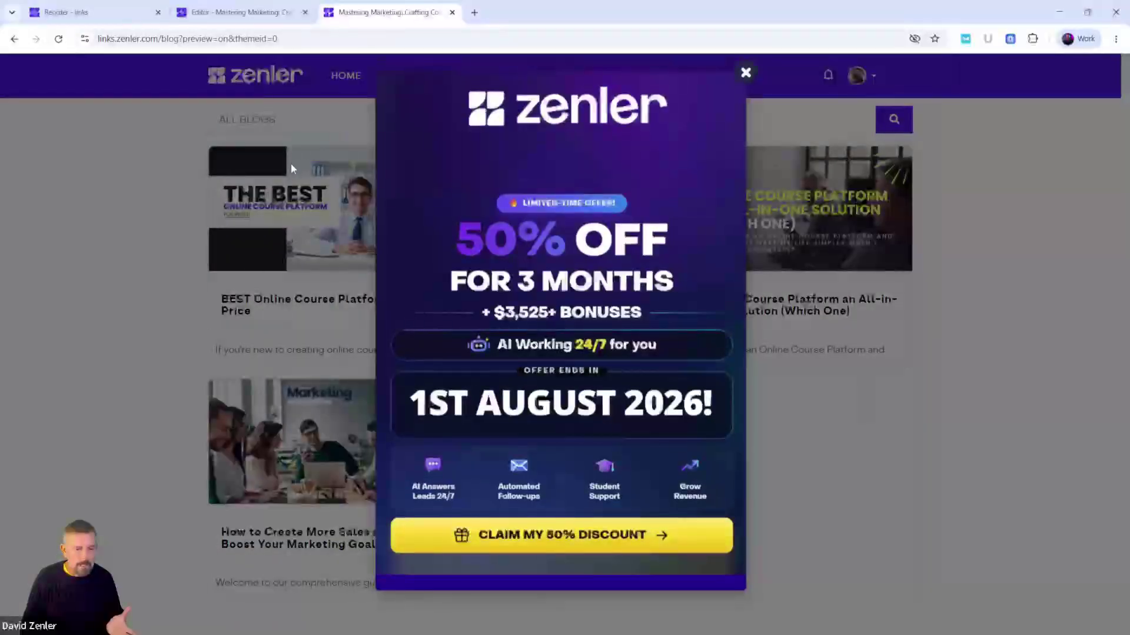
left_click(746, 72)
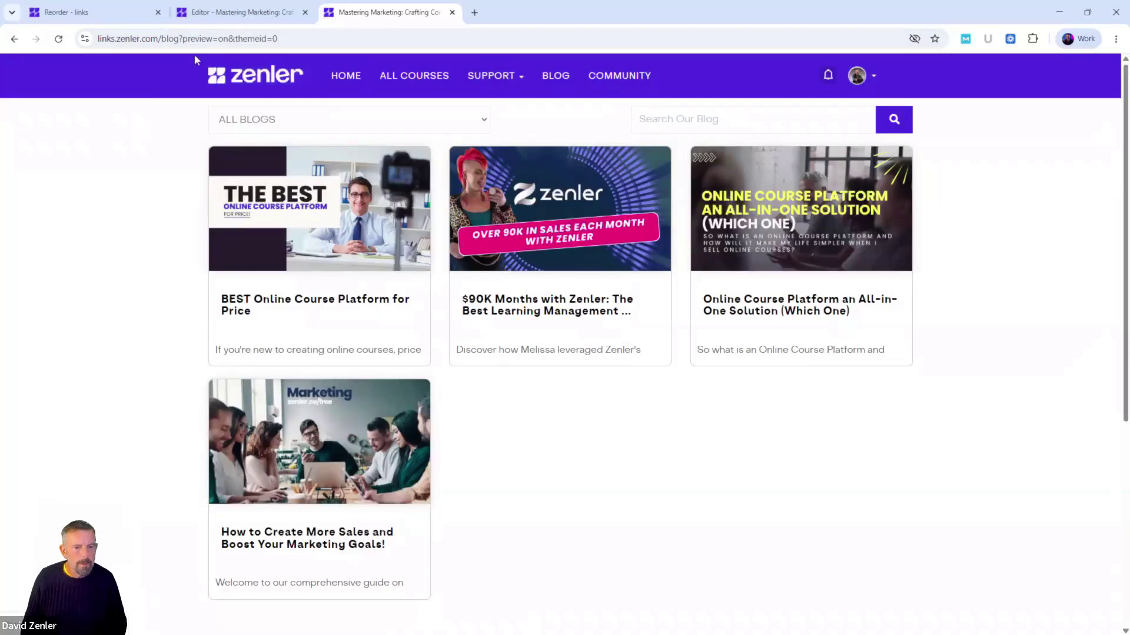
Open the "BEST Online Course Platform for Price" post from the blog preview and look through its content.
left_click(207, 12)
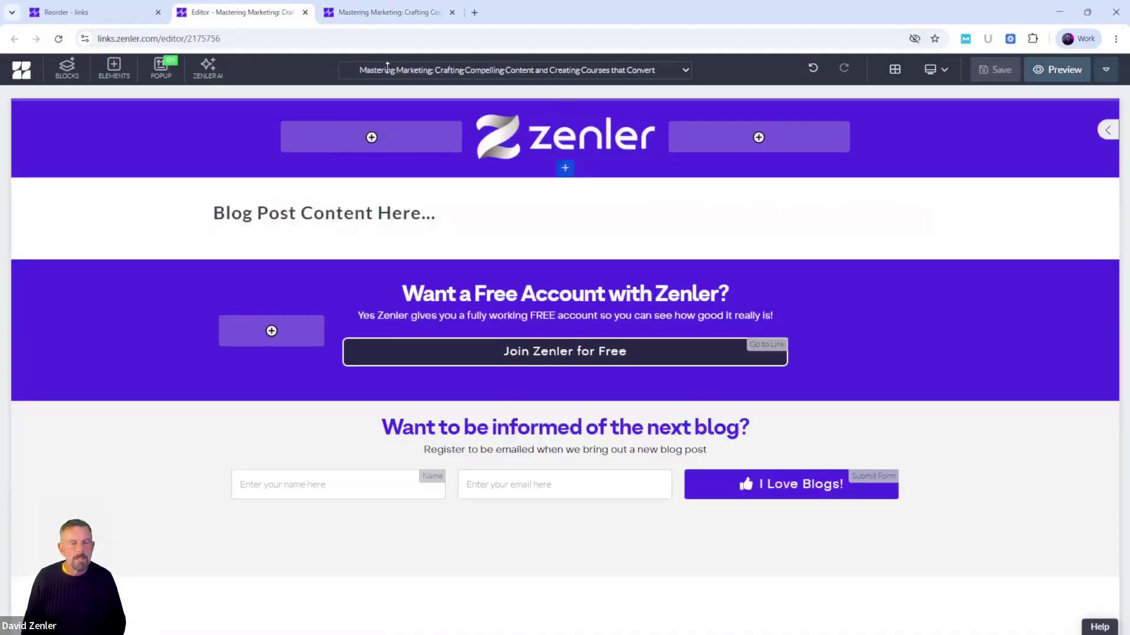
left_click(389, 13)
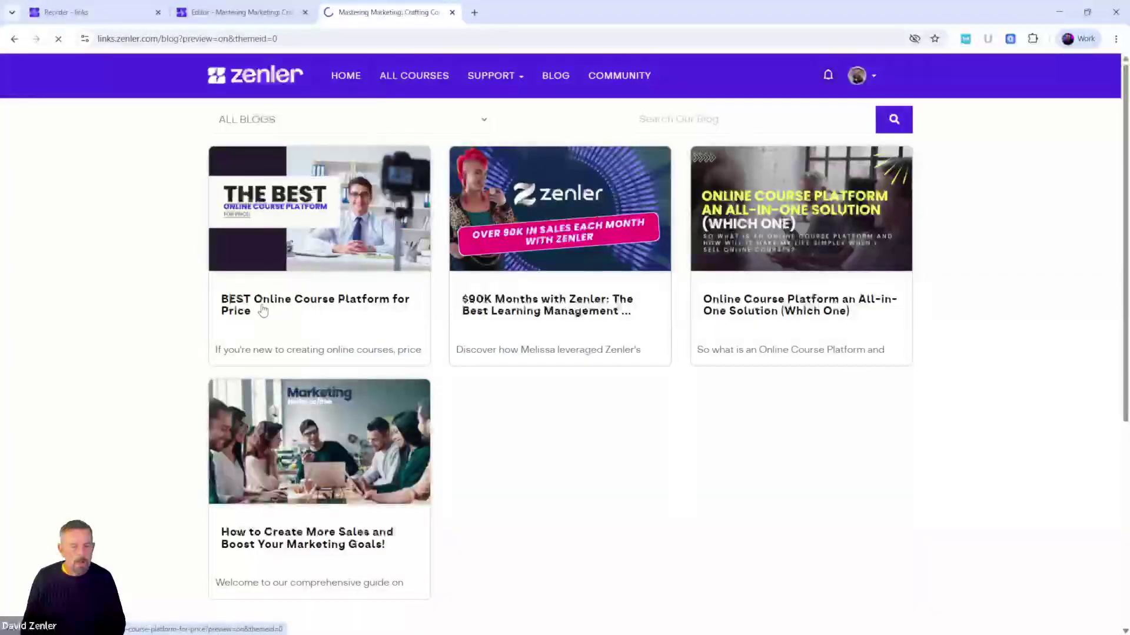
left_click(300, 293)
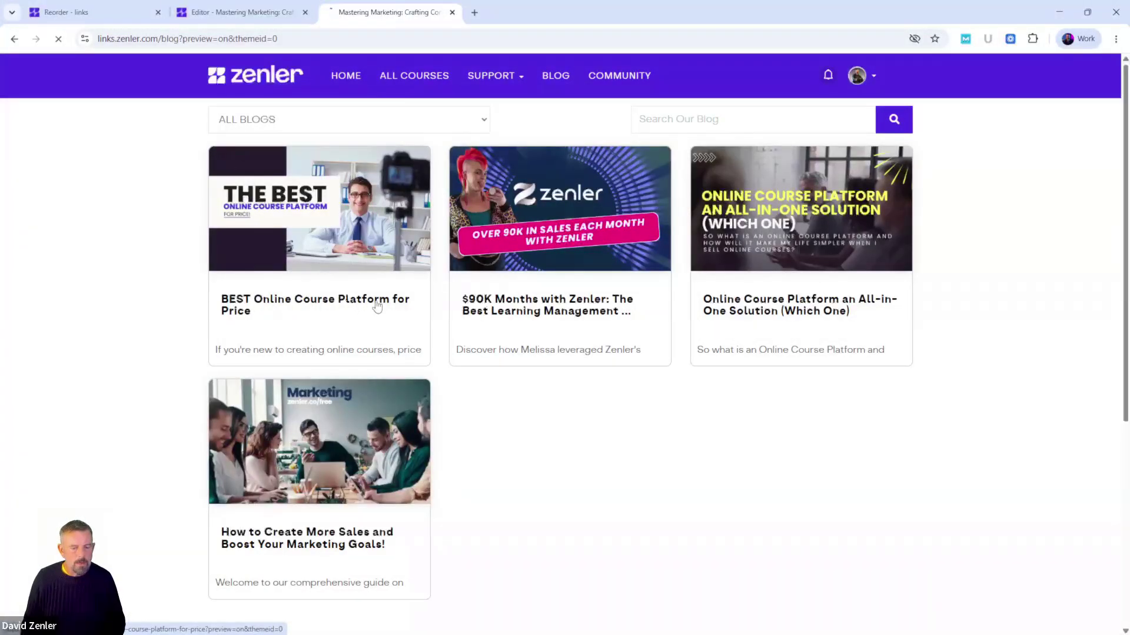
scroll(741, 382, "down", 8)
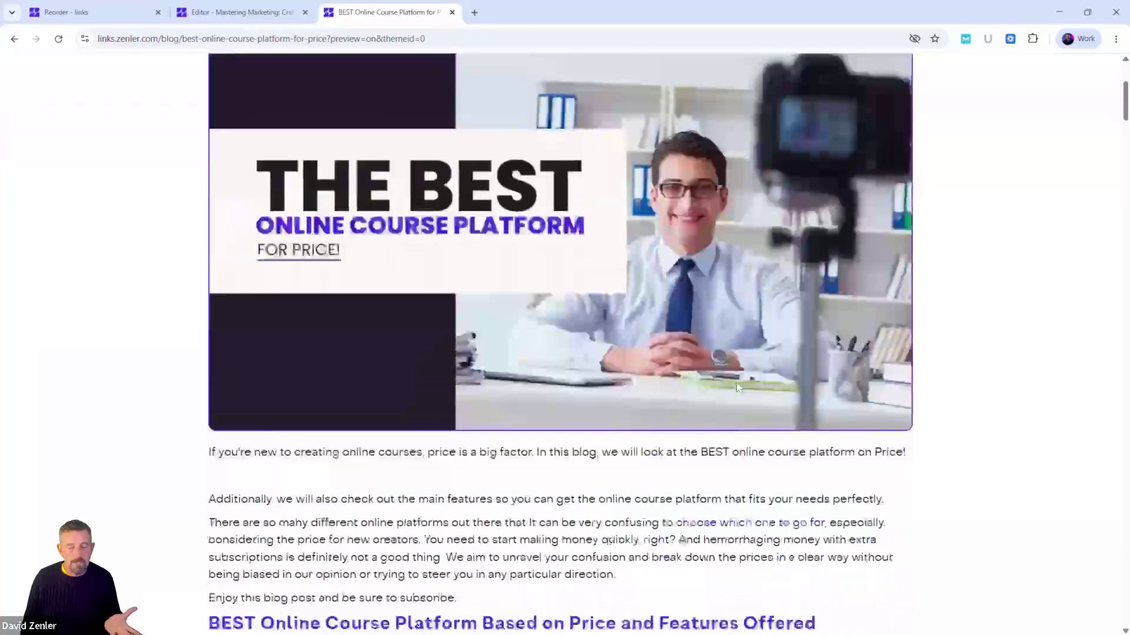
scroll(736, 388, "up", 2)
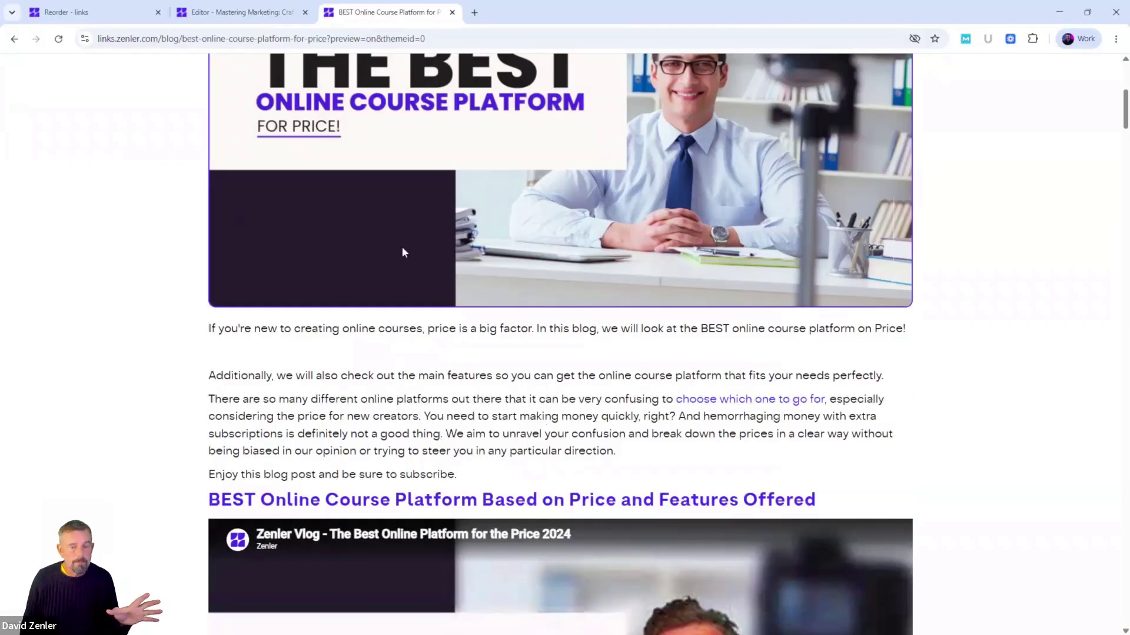
Close the page editor tab and return to the Blog posts list in the site admin.
left_click(228, 13)
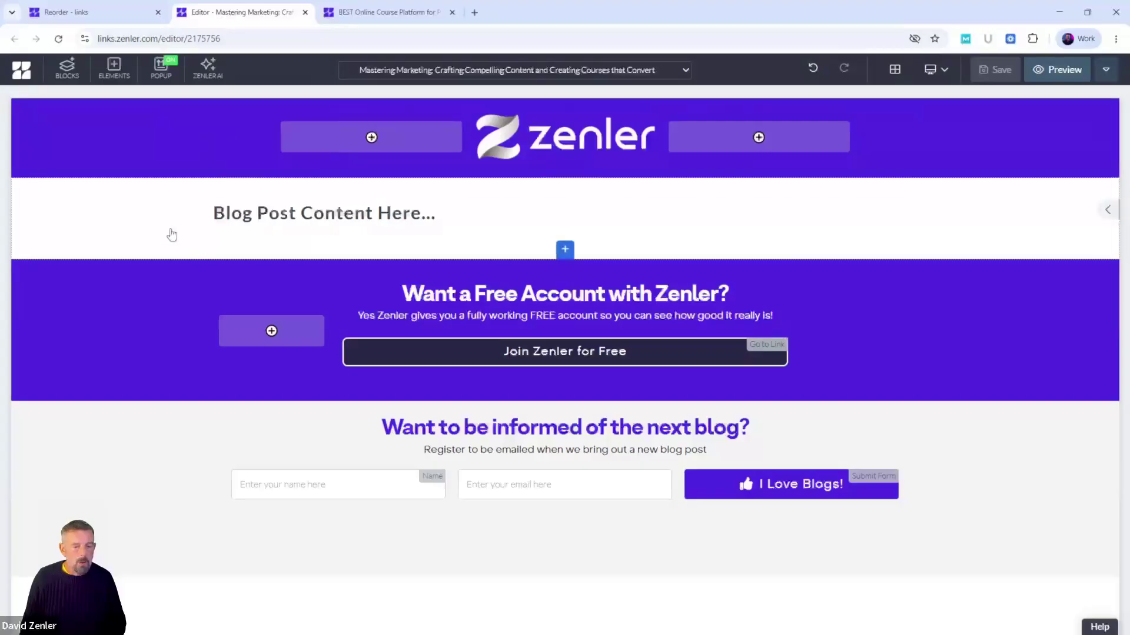
left_click(304, 13)
left_click(116, 18)
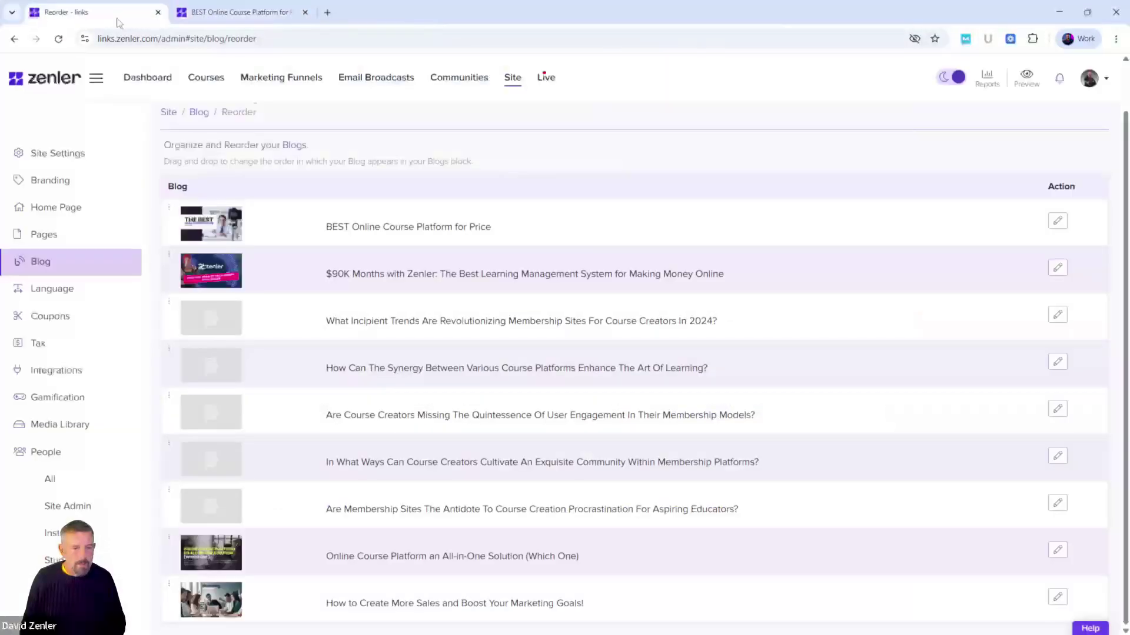
left_click(73, 263)
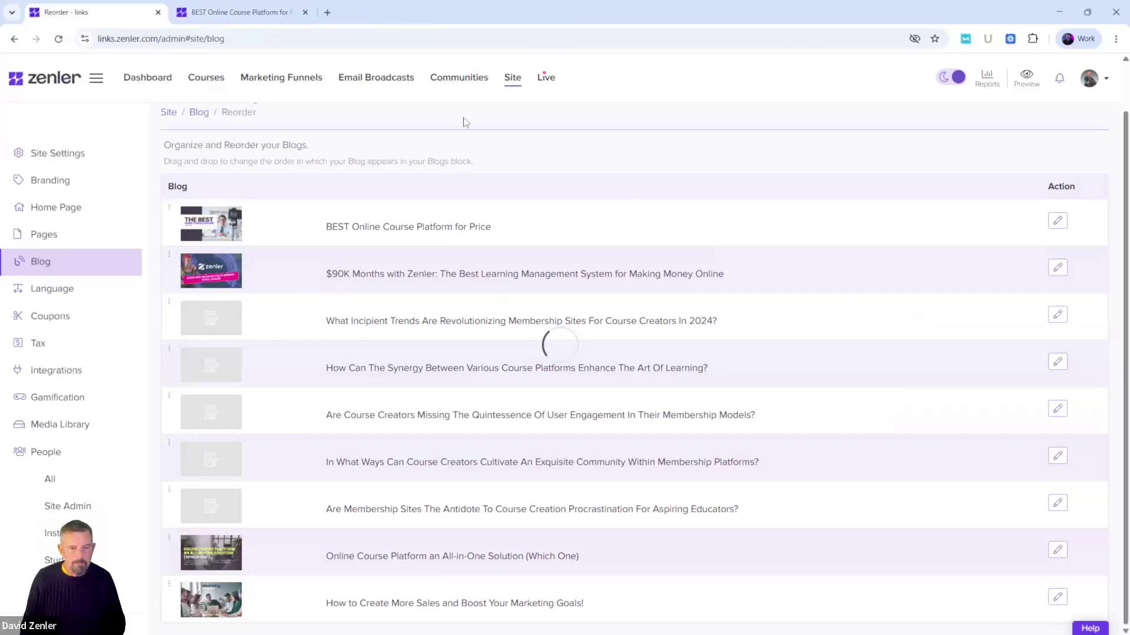
key("ctrl+Tab")
scroll(610, 372, "down", 4)
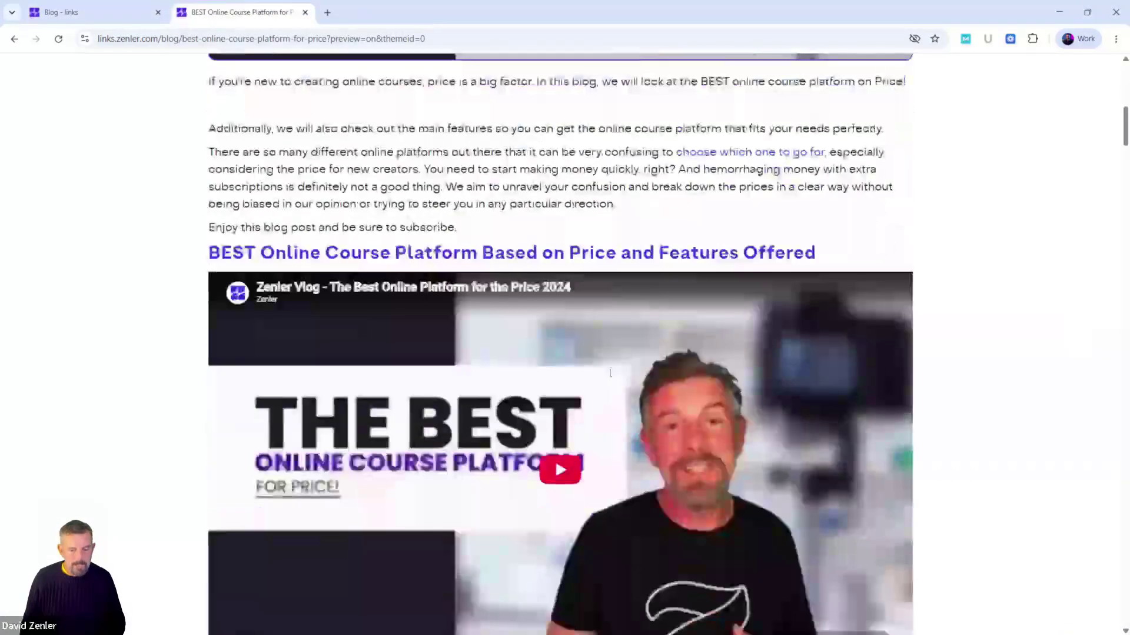
scroll(610, 373, "up", 5)
key("ctrl+Tab")
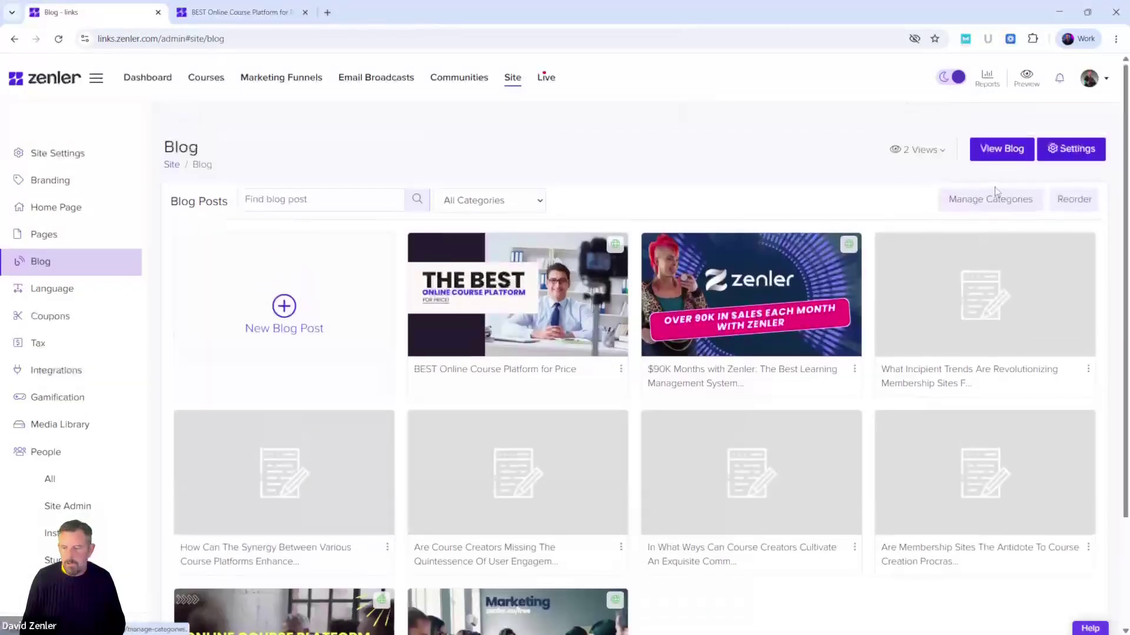
Open the blog settings, locate the Blog Home Page and Blog Post Page entries, and open the Blog Post Page for editing.
scroll(988, 156, "up", 1)
left_click(1053, 150)
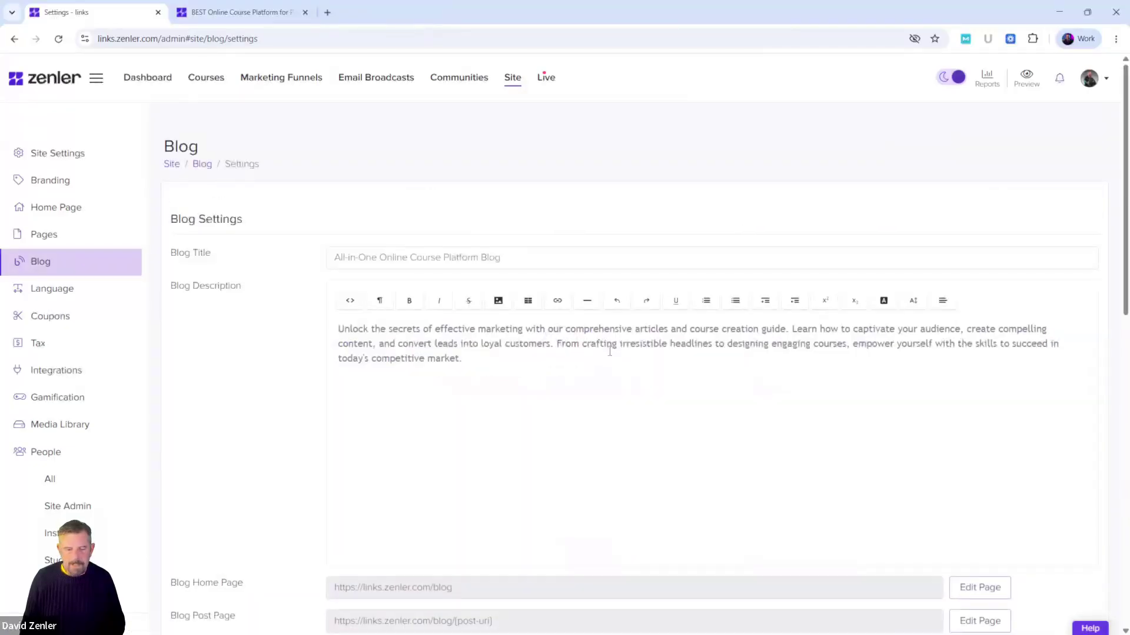
scroll(609, 351, "down", 6)
left_click_drag(169, 246, 252, 249)
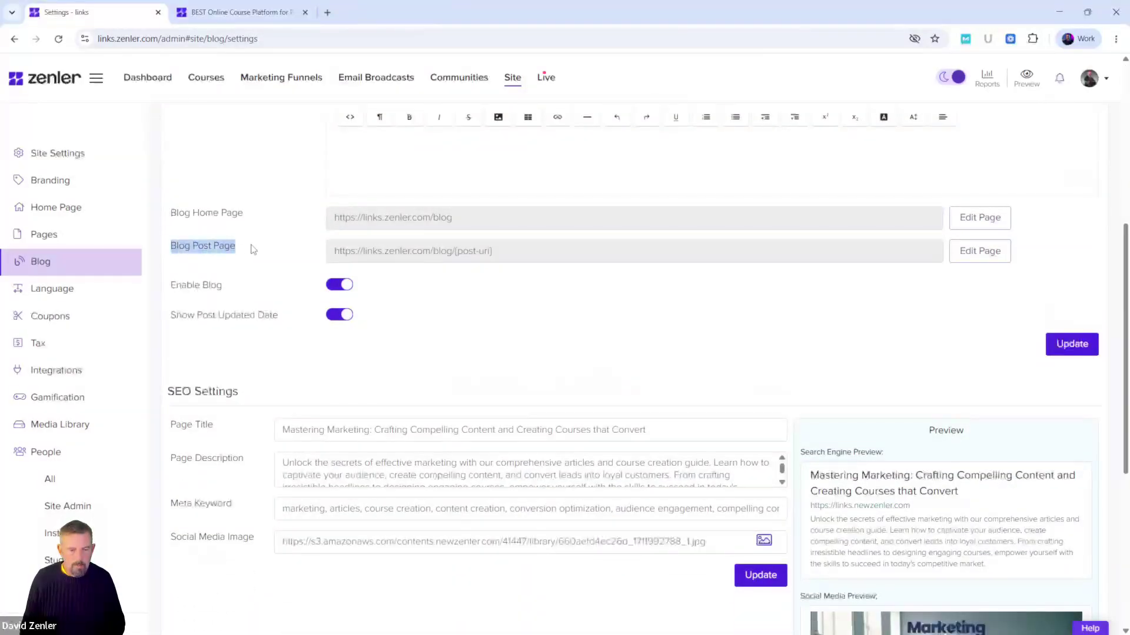
left_click_drag(174, 217, 273, 219)
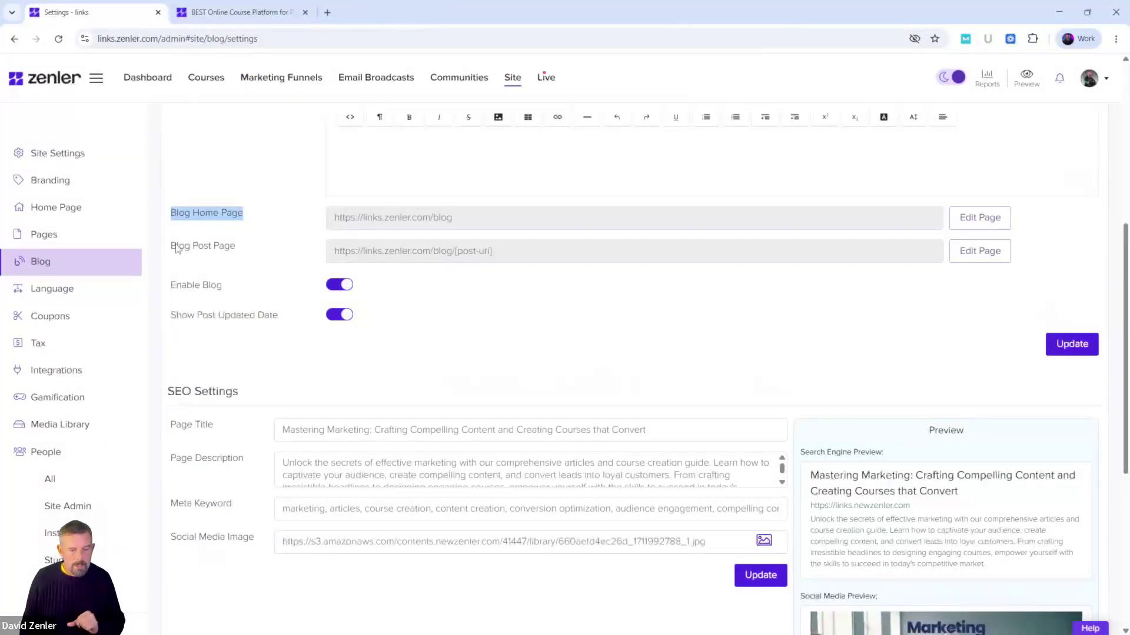
mouse_move(177, 245)
left_mouse_down()
mouse_move(235, 247)
mouse_move(287, 271)
mouse_move(165, 250)
left_mouse_up()
left_click(490, 324)
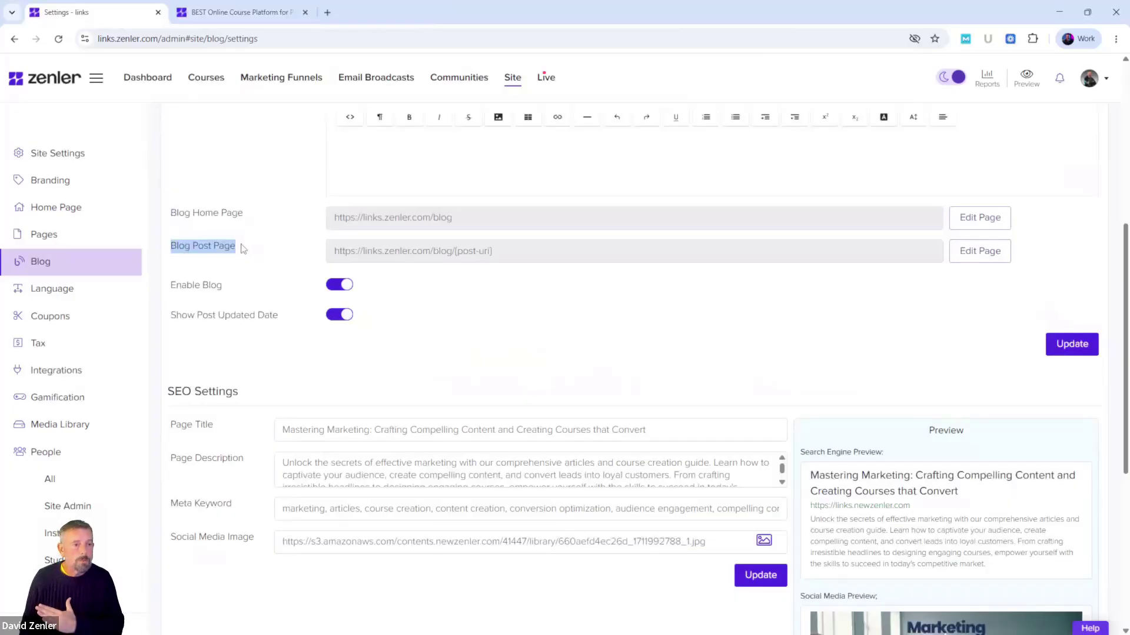
left_click(978, 257)
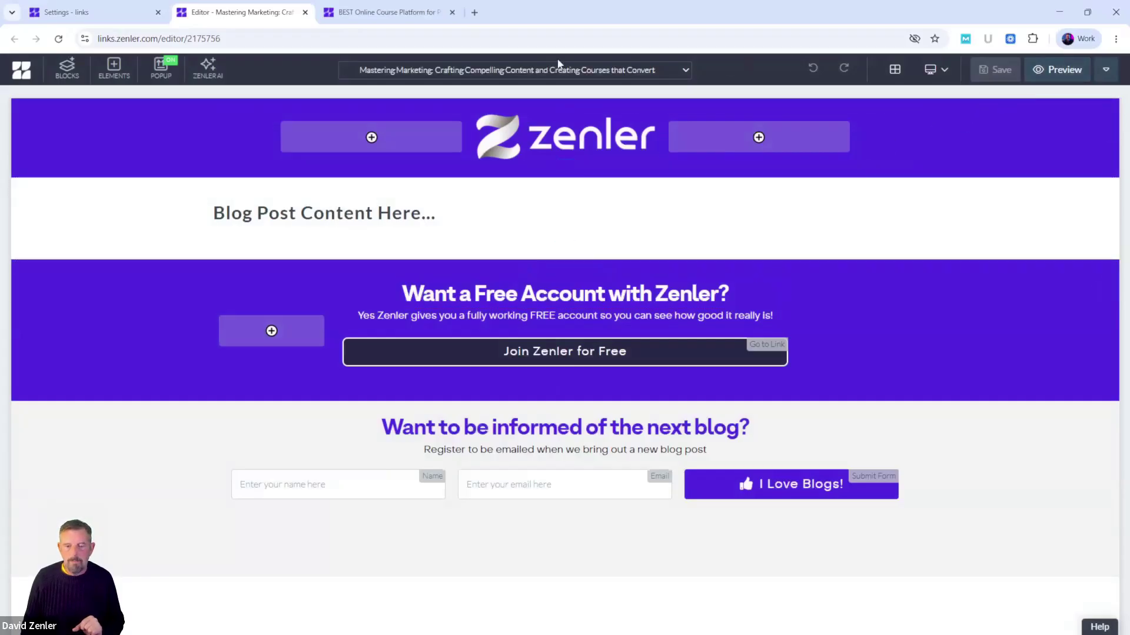
Delete all the Page CSS code in the blog post page's settings and update them.
left_click(1105, 71)
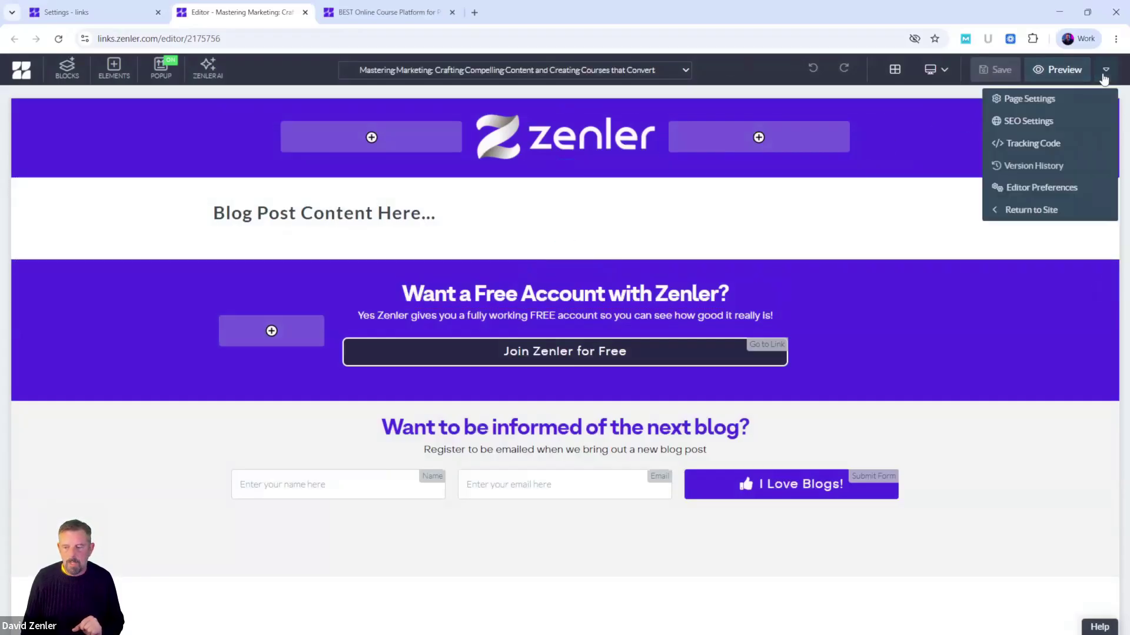
left_click(1022, 100)
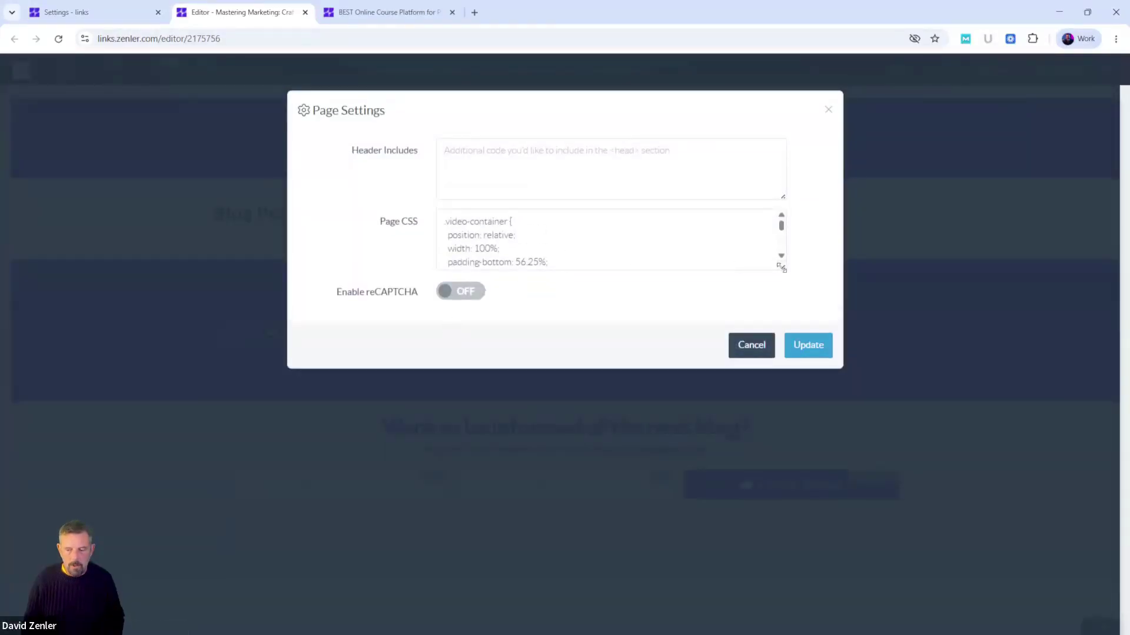
left_click_drag(781, 267, 781, 477)
left_click_drag(467, 388, 399, 219)
key("BackSpace")
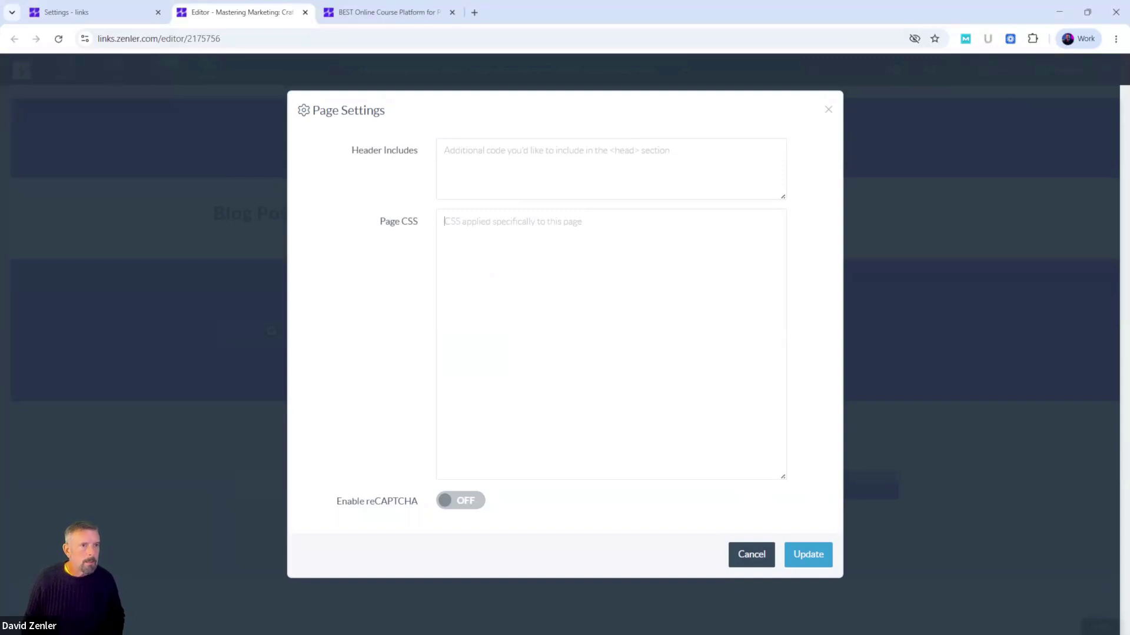
left_click(818, 564)
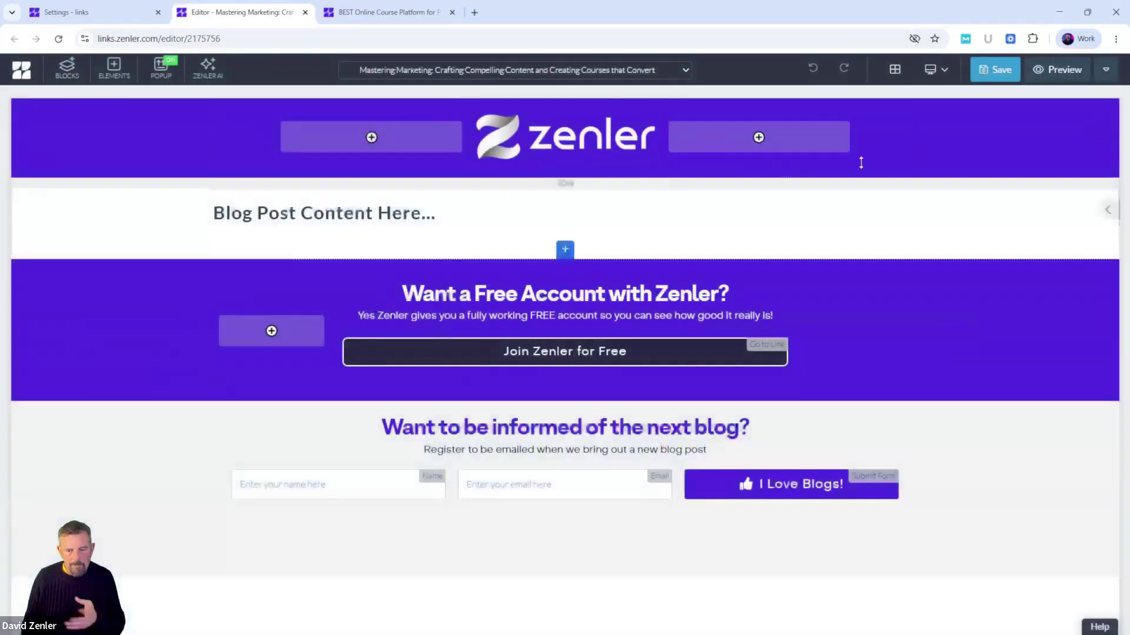
Reopen the page settings and examine the "BEST Online Course Platform Based on Price and Features Offered" heading in the post preview.
left_click(1105, 70)
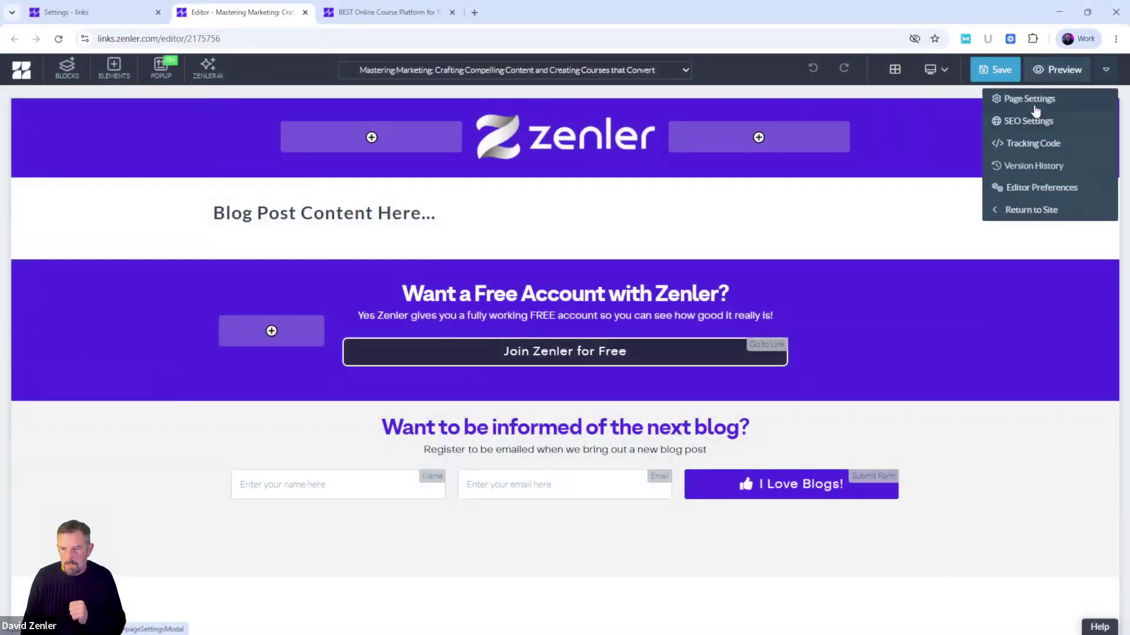
left_click(1029, 99)
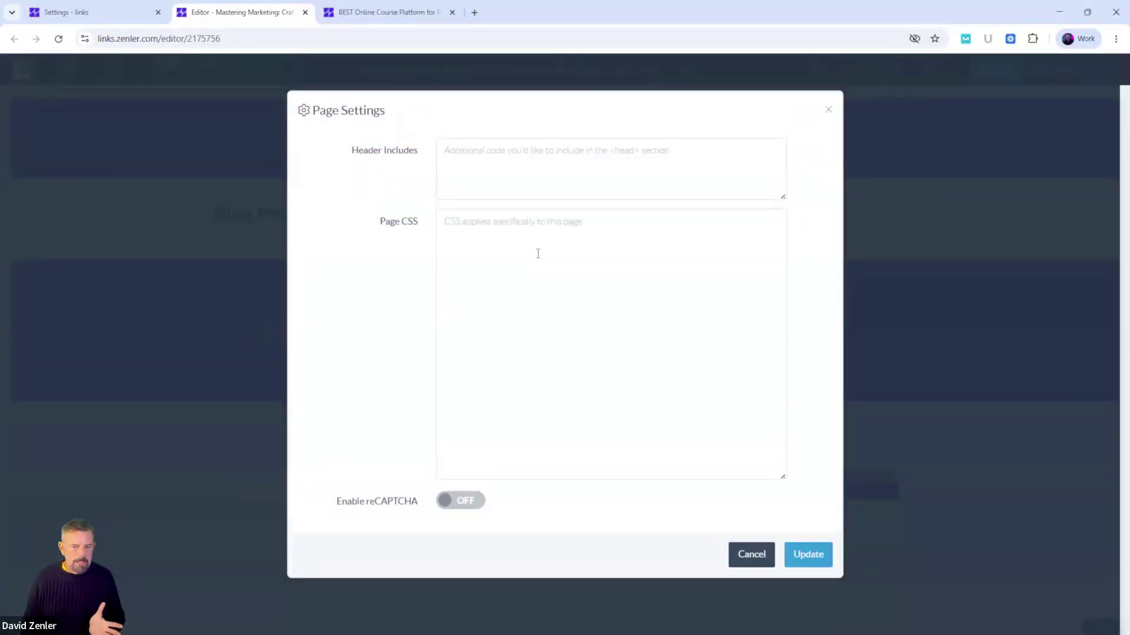
left_click(390, 12)
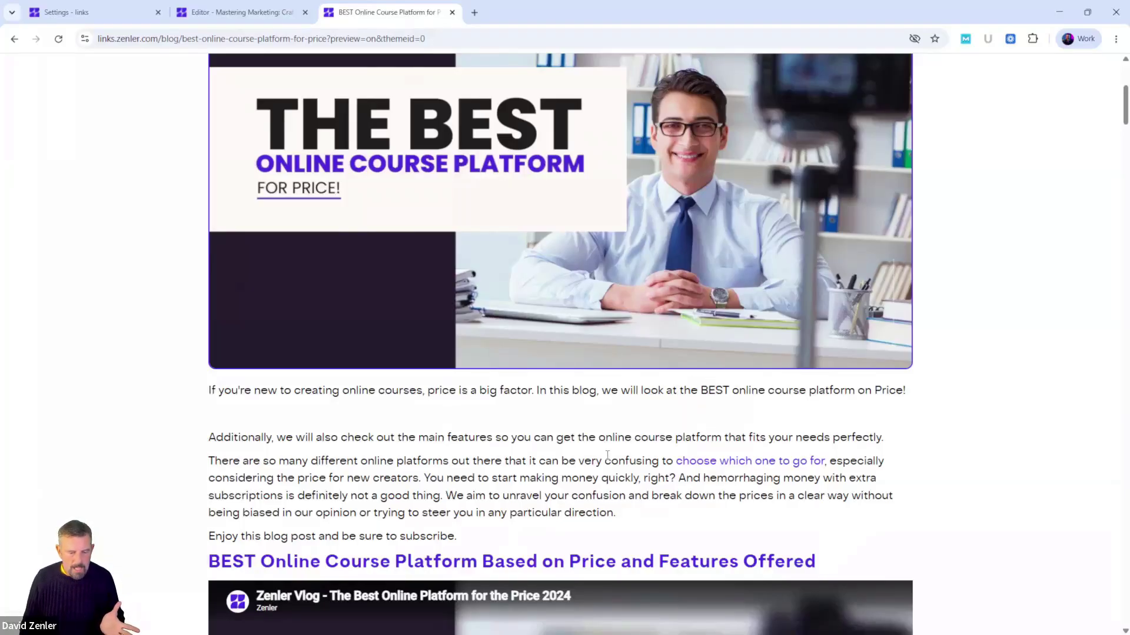
scroll(607, 455, "down", 2)
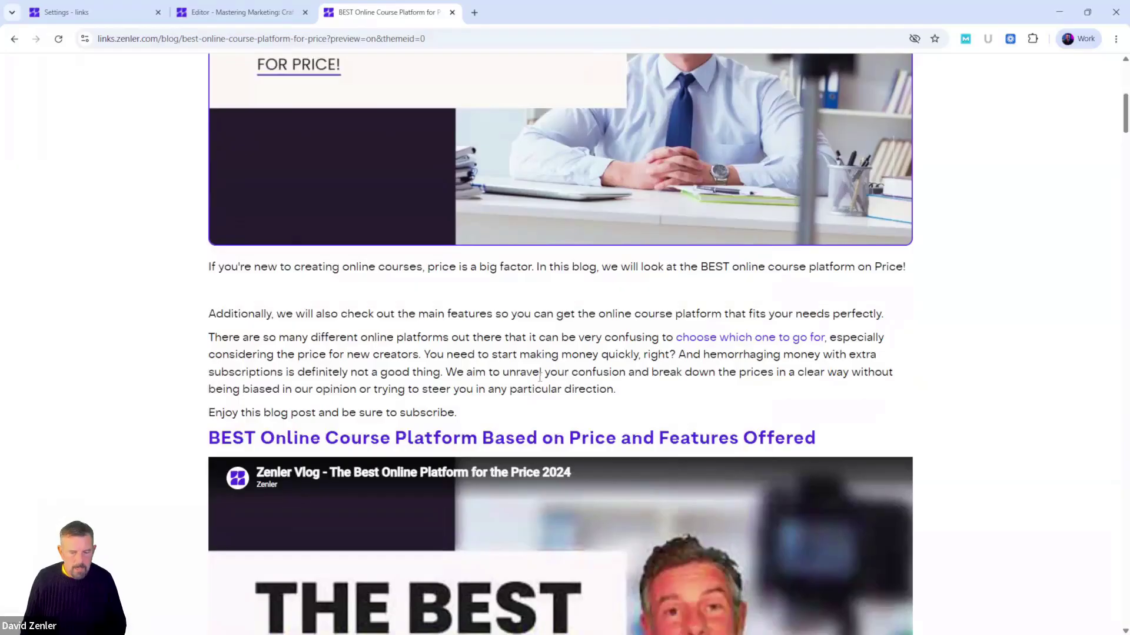
left_click_drag(300, 438, 809, 434)
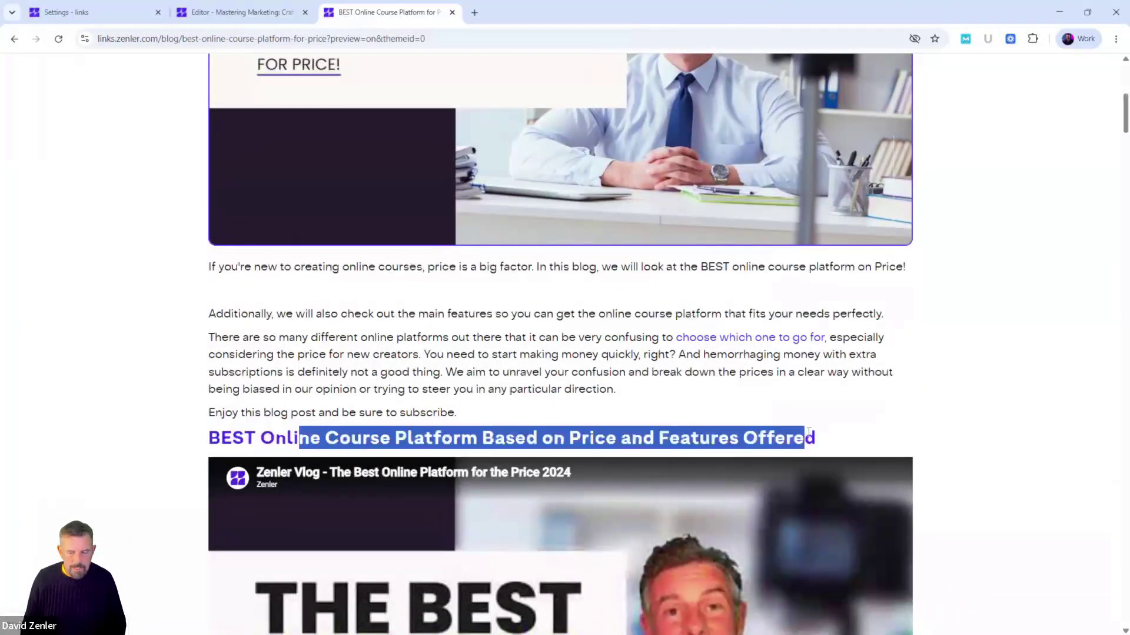
left_click(557, 410)
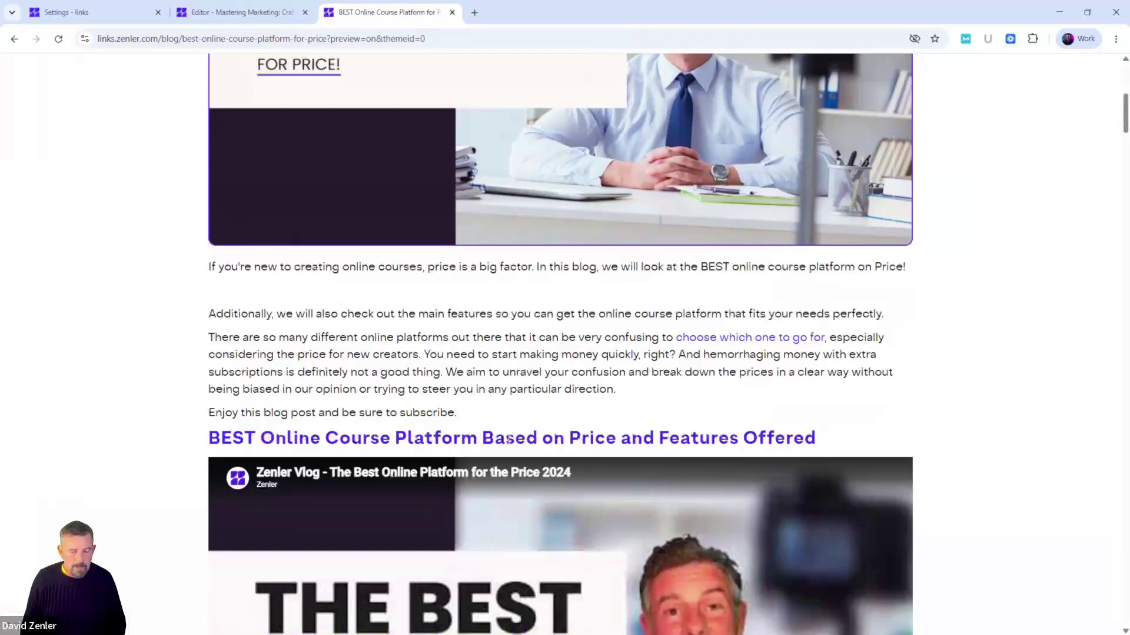
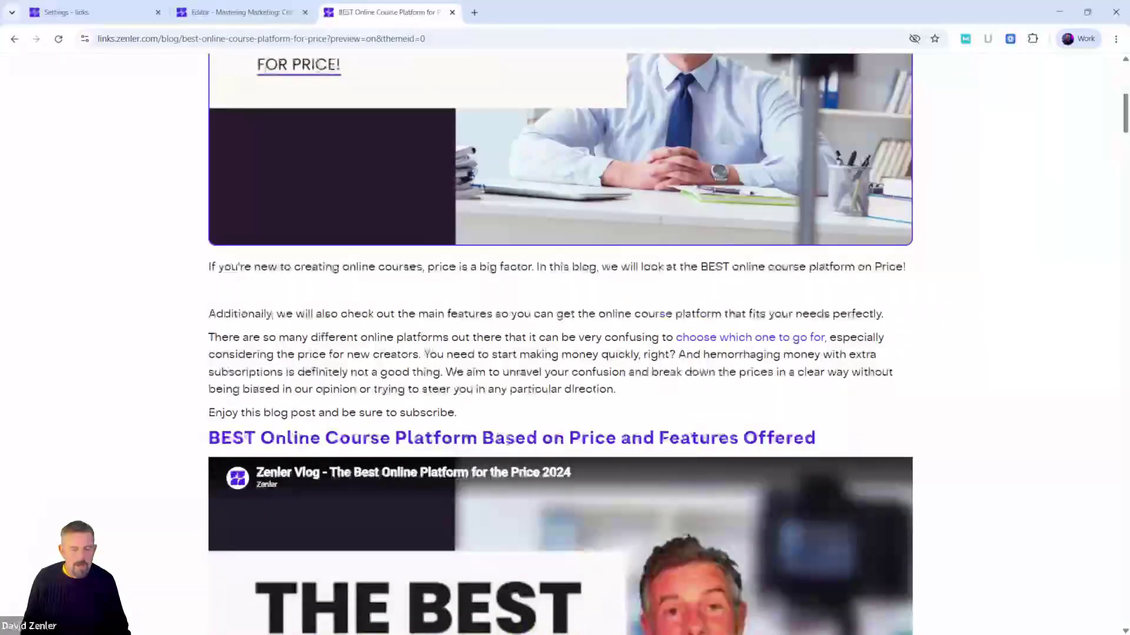
Inspect the "Based on Price and Features Offered" heading in the developer tools and resize the panes to view its code and styles.
right_click(509, 443)
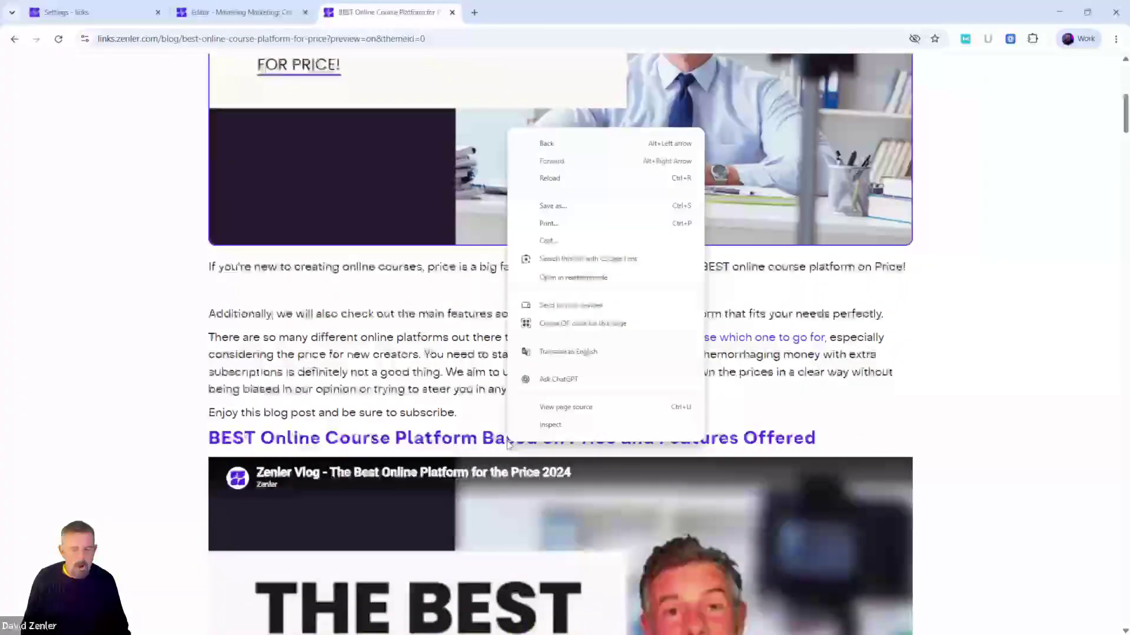
left_click(547, 426)
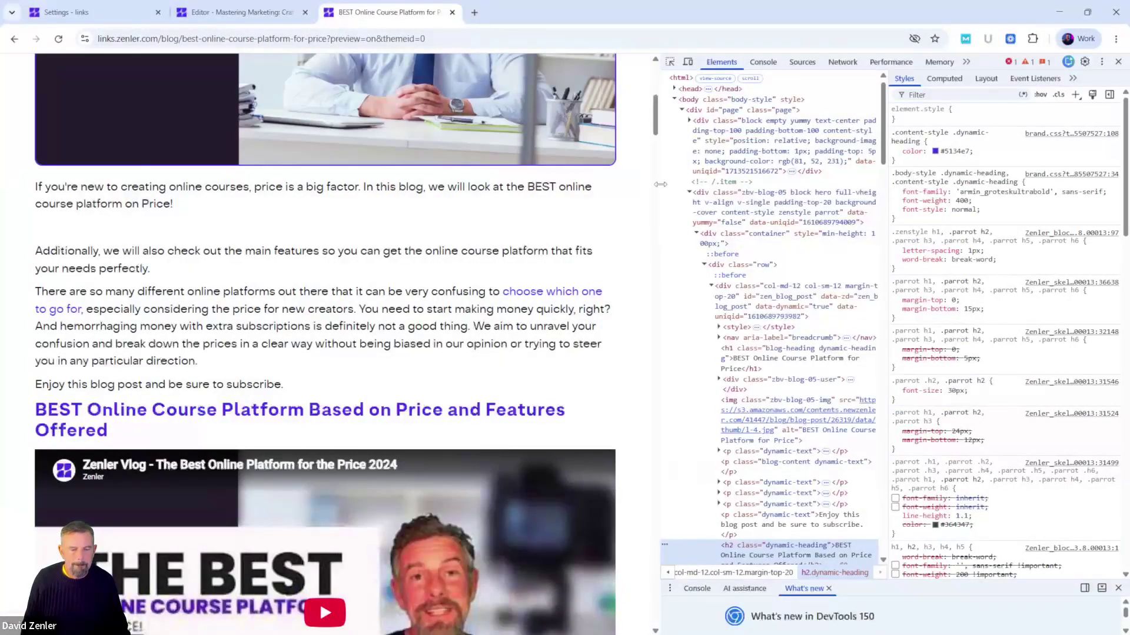
left_click_drag(660, 184, 708, 181)
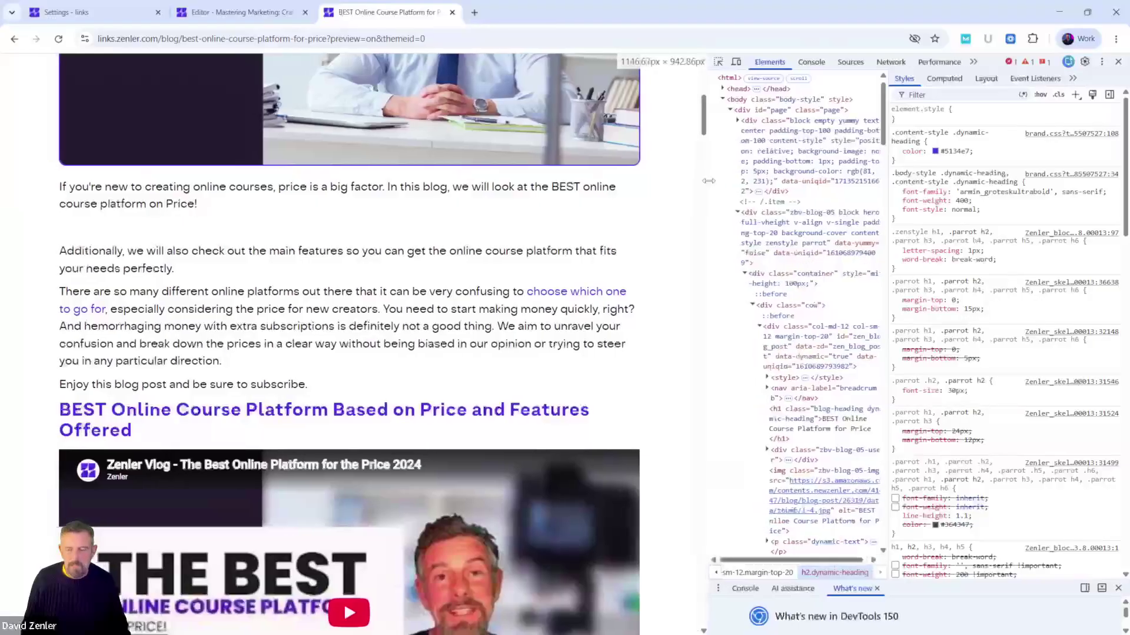
left_click(247, 14)
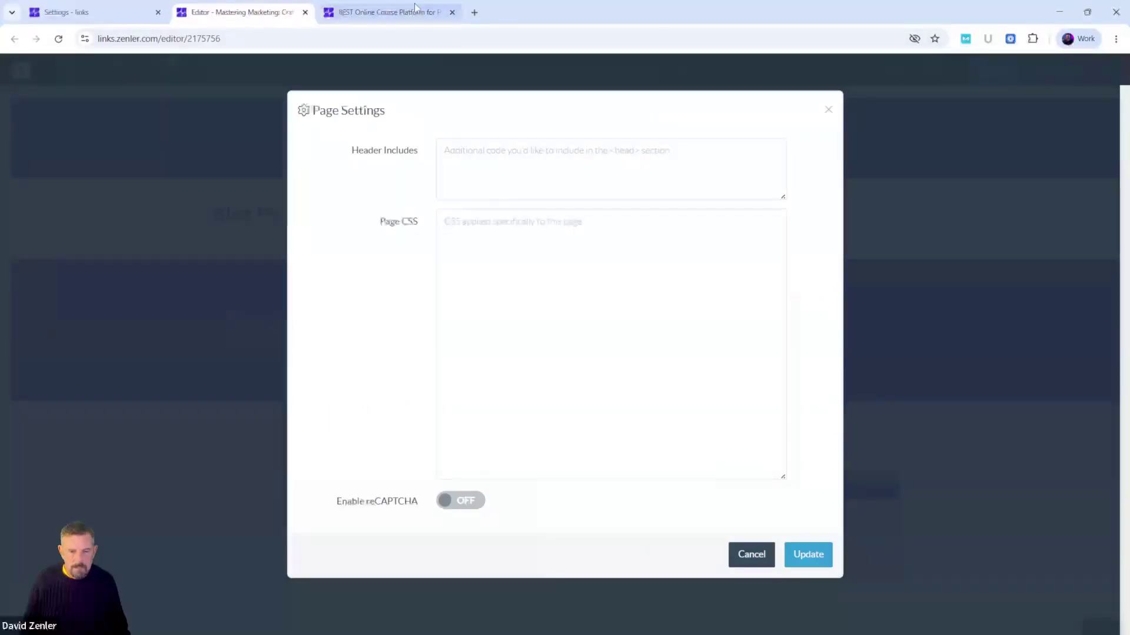
left_click(386, 11)
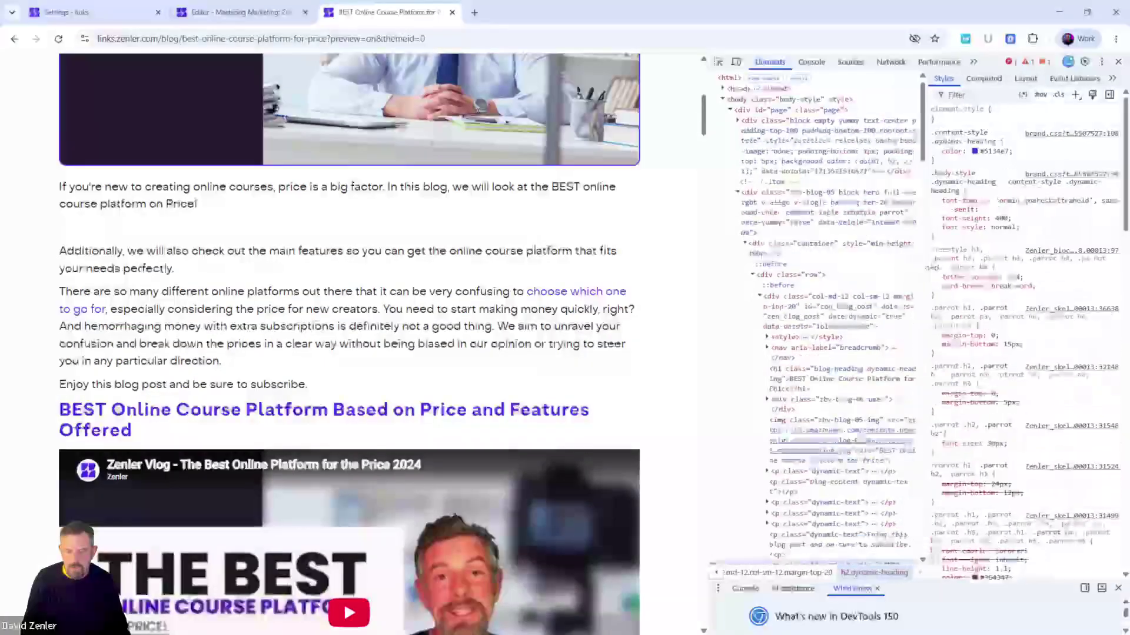
left_click_drag(926, 268, 881, 267)
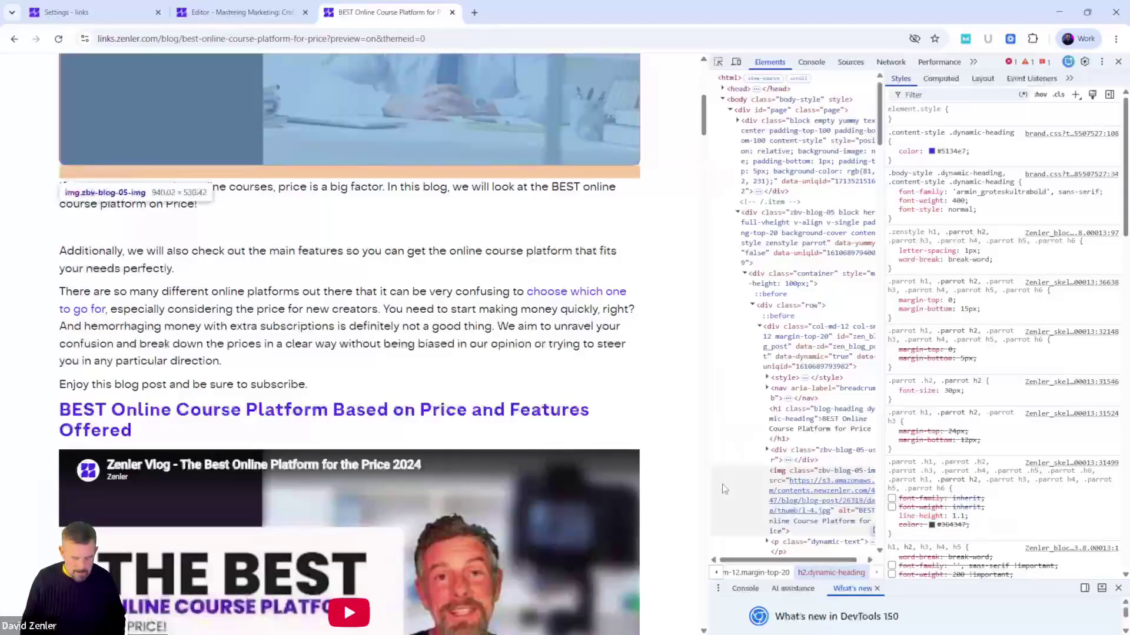
Enlarge the developer tools display and try the element picker on the blog post's text.
key("ctrl+plus")
key("ctrl+plus")
key("ctrl+plus")
key("ctrl+plus")
key("ctrl+plus")
key("ctrl+plus")
key("ctrl+plus")
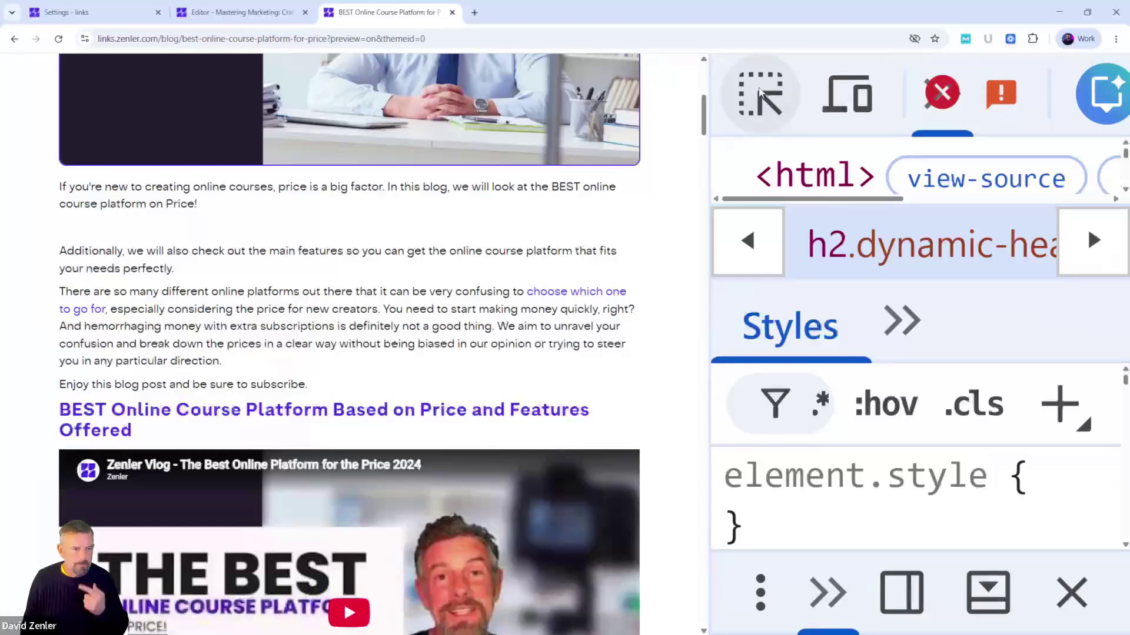
left_click(750, 84)
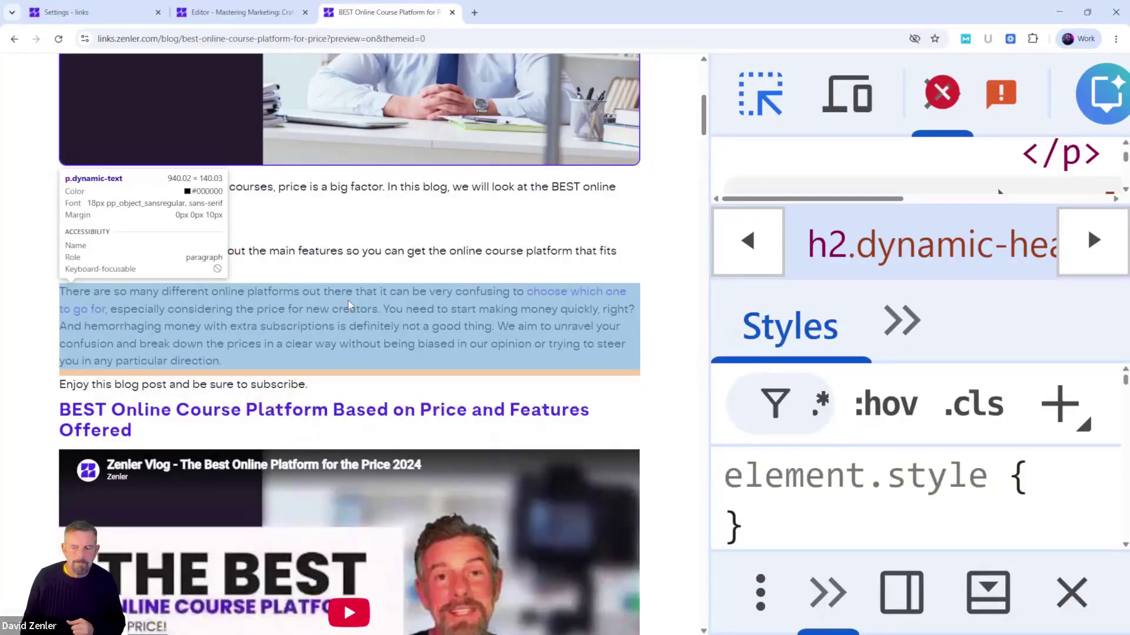
left_click(758, 104)
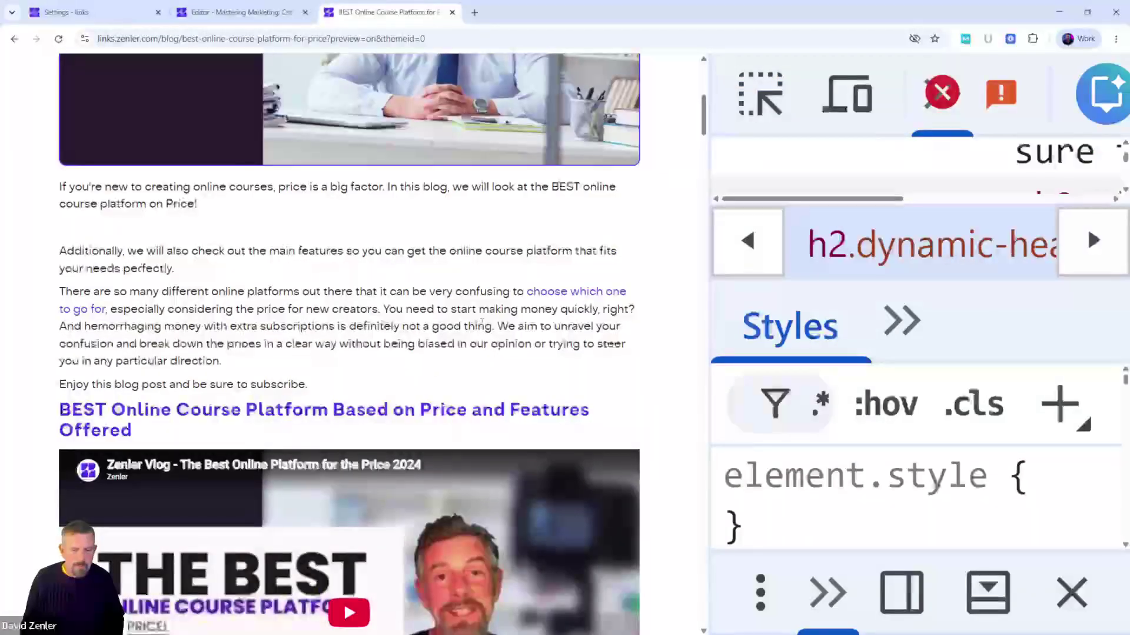
Reduce the developer tools' display size and pick the "BEST Online Course Platform Based on Price and Features Offered" heading to view its styles.
key("ctrl+minus")
key("ctrl+minus")
key("ctrl+minus")
key("ctrl+minus")
key("ctrl+minus")
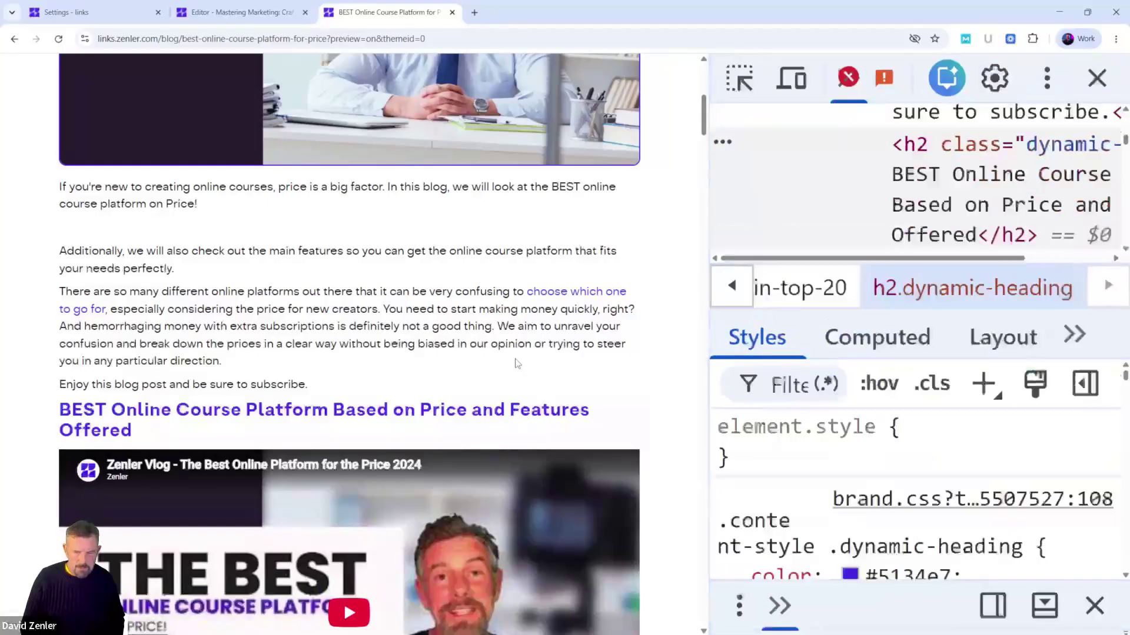
key("ctrl+minus")
key("ctrl+minus")
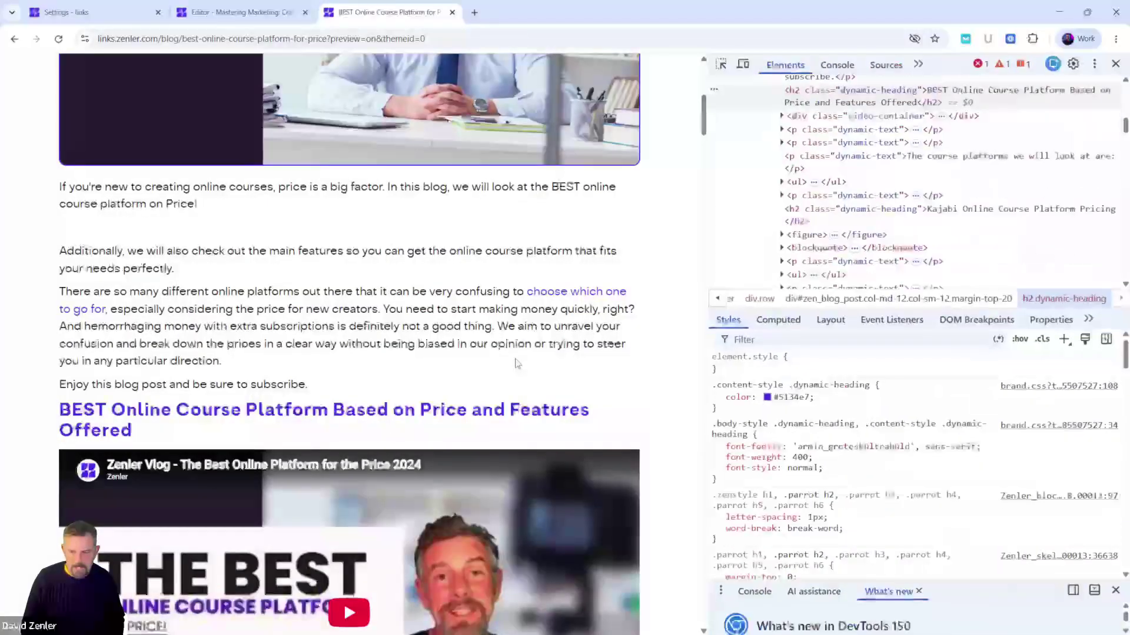
left_click(721, 63)
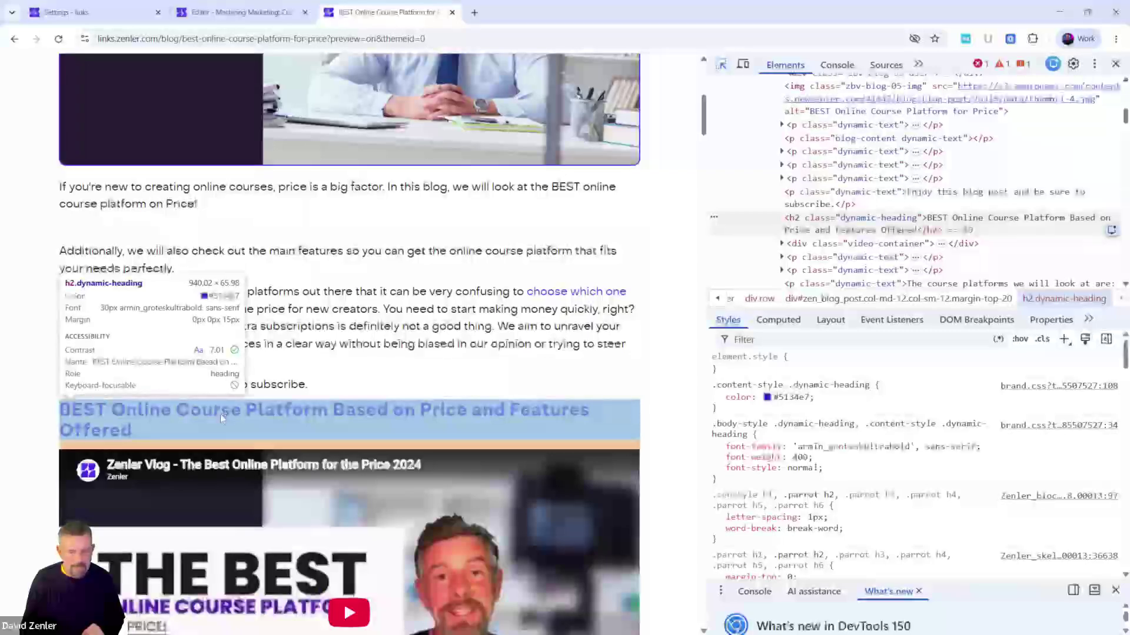
left_click(221, 413)
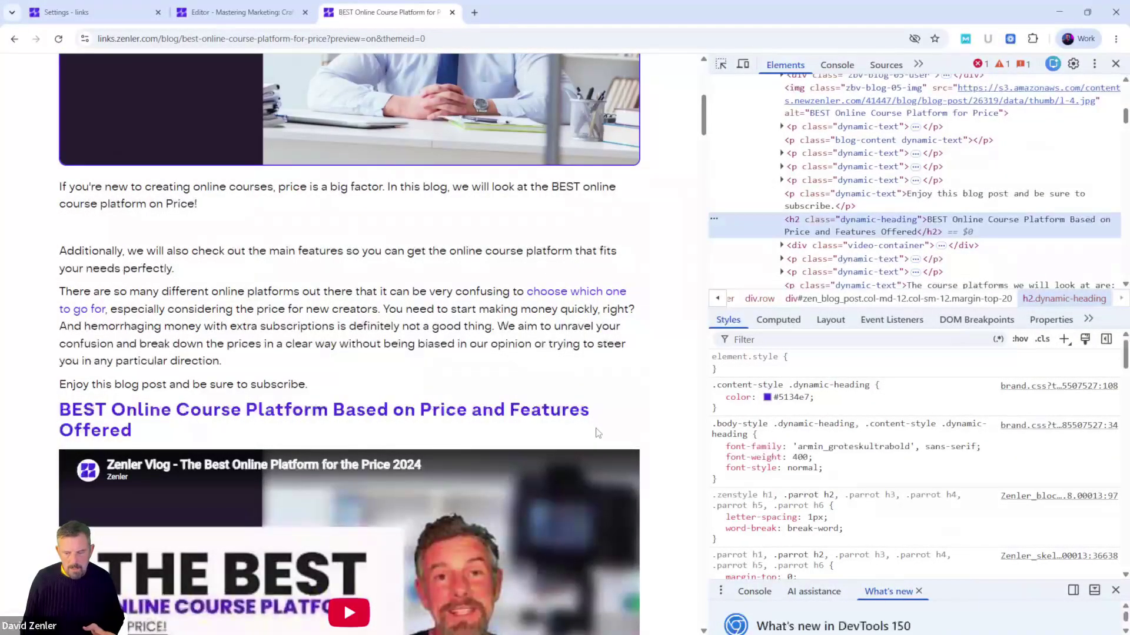
Try the colour #dc0875 on the .content-style .dynamic-heading rule, select the rule's code, and check the Kajabi heading.
left_click(767, 398)
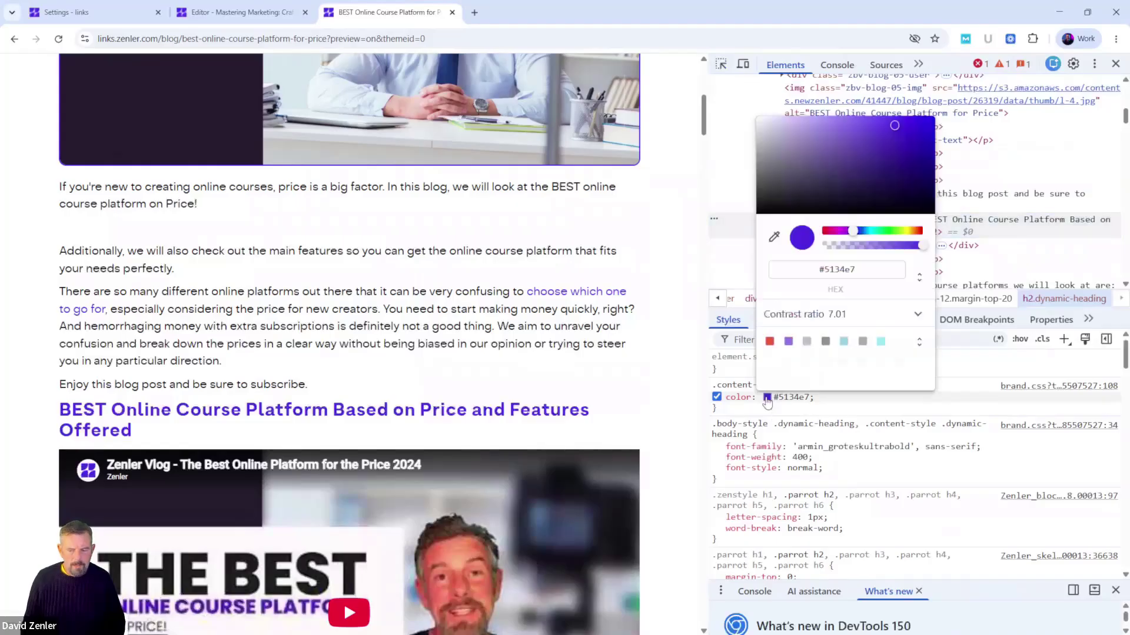
left_click_drag(834, 231, 830, 231)
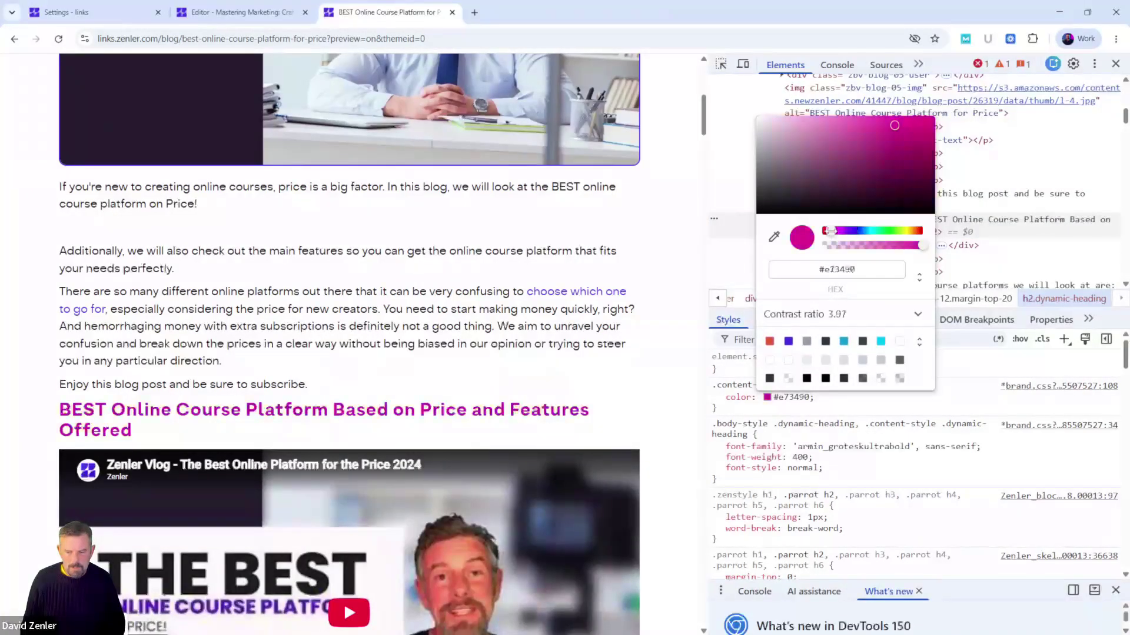
left_click_drag(869, 151, 928, 129)
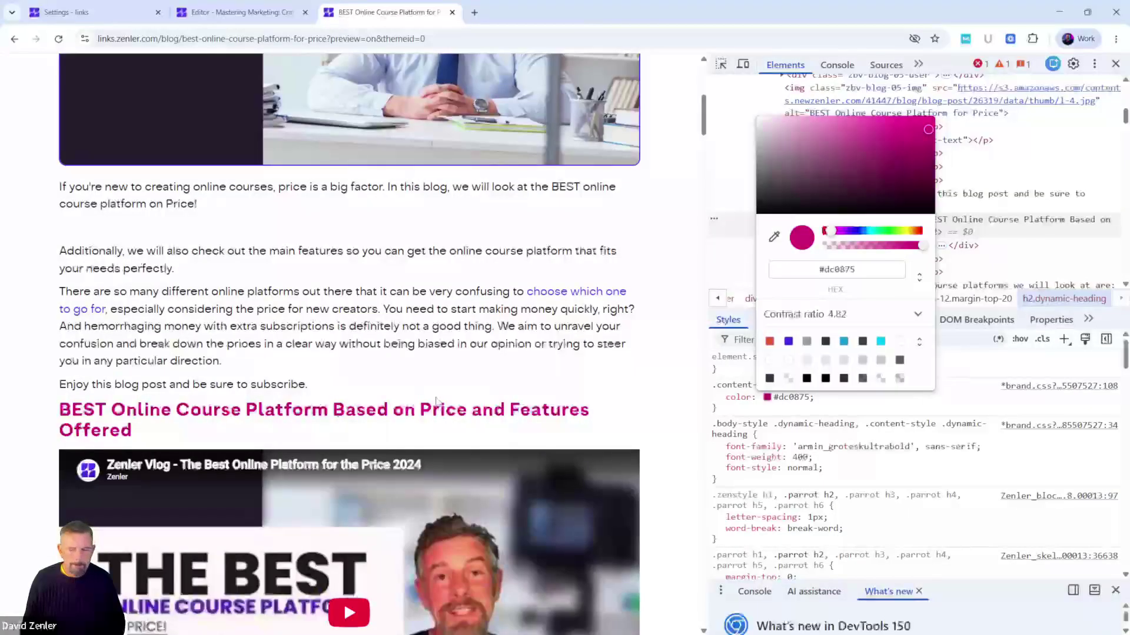
left_click(712, 407)
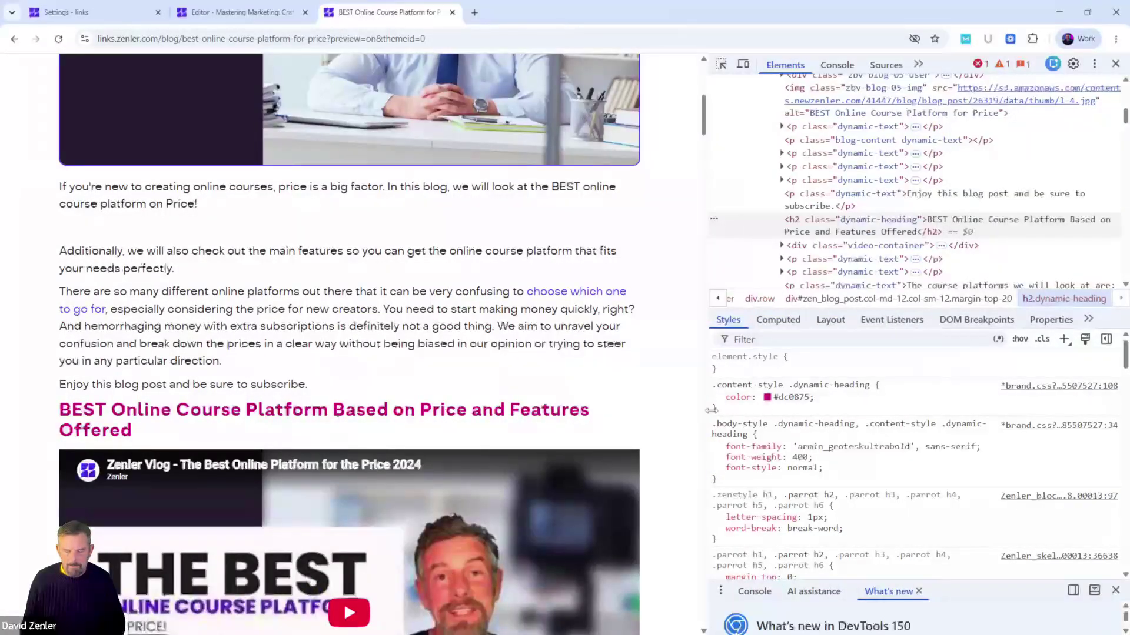
left_click_drag(718, 408, 708, 387)
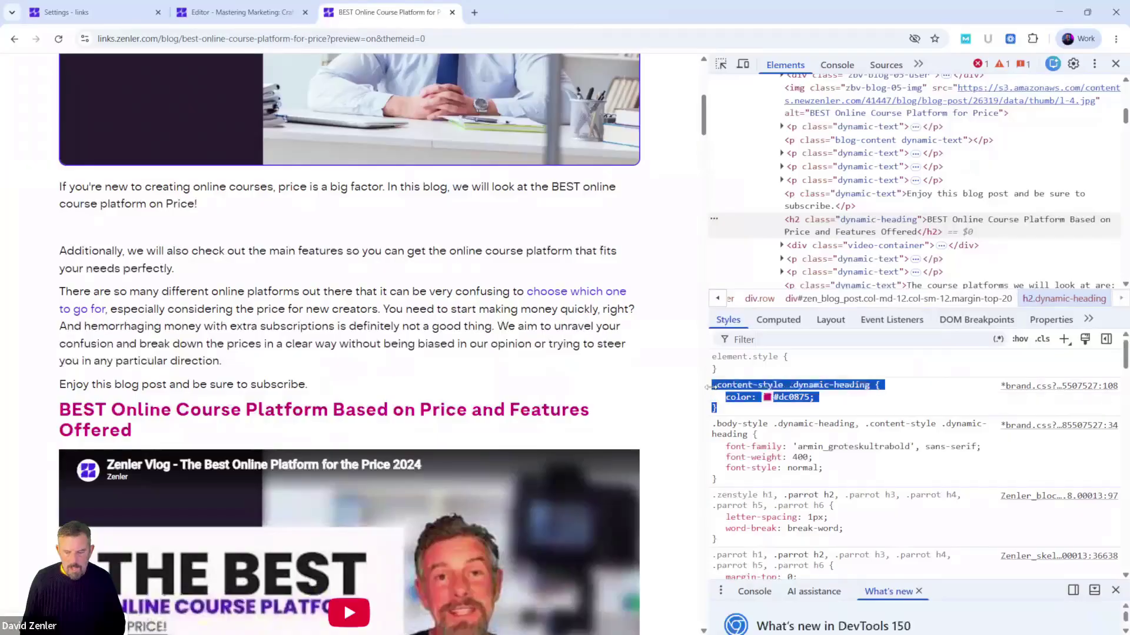
scroll(549, 396, "down", 10)
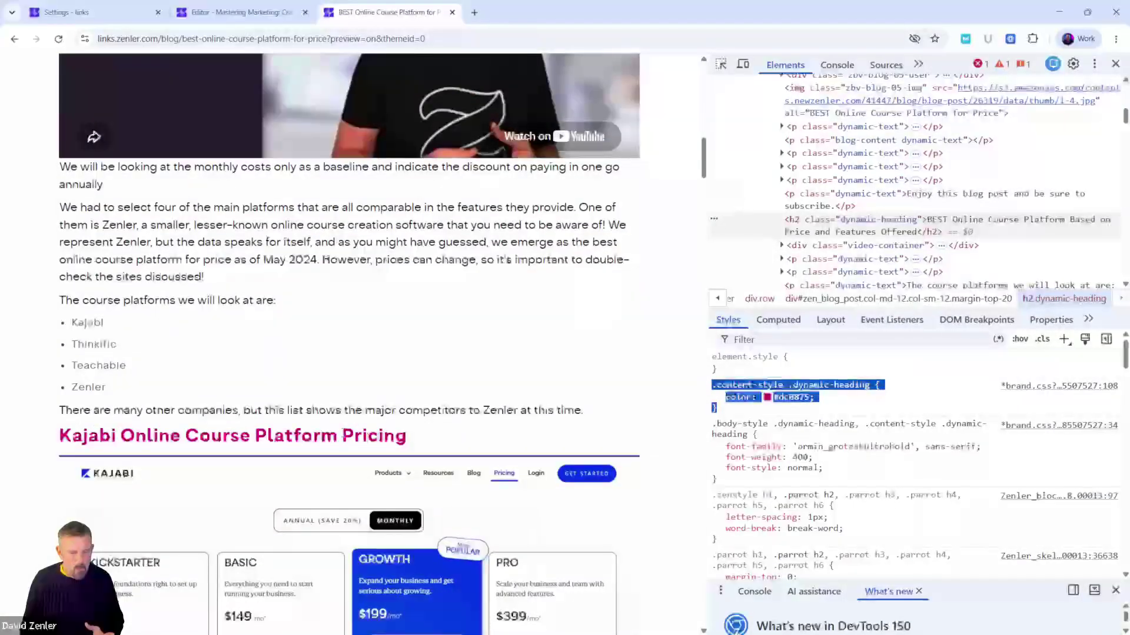
double_click(374, 436)
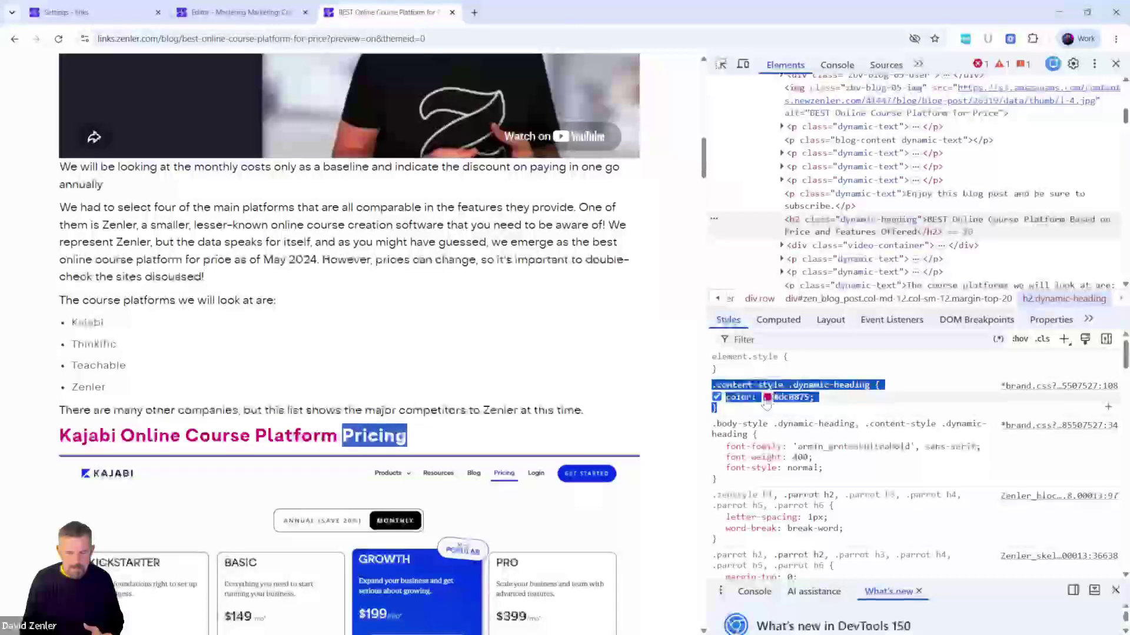
Try the colour #08dc20 on the .content-style .dynamic-heading rule and check the headings throughout the blog post.
left_click(767, 397)
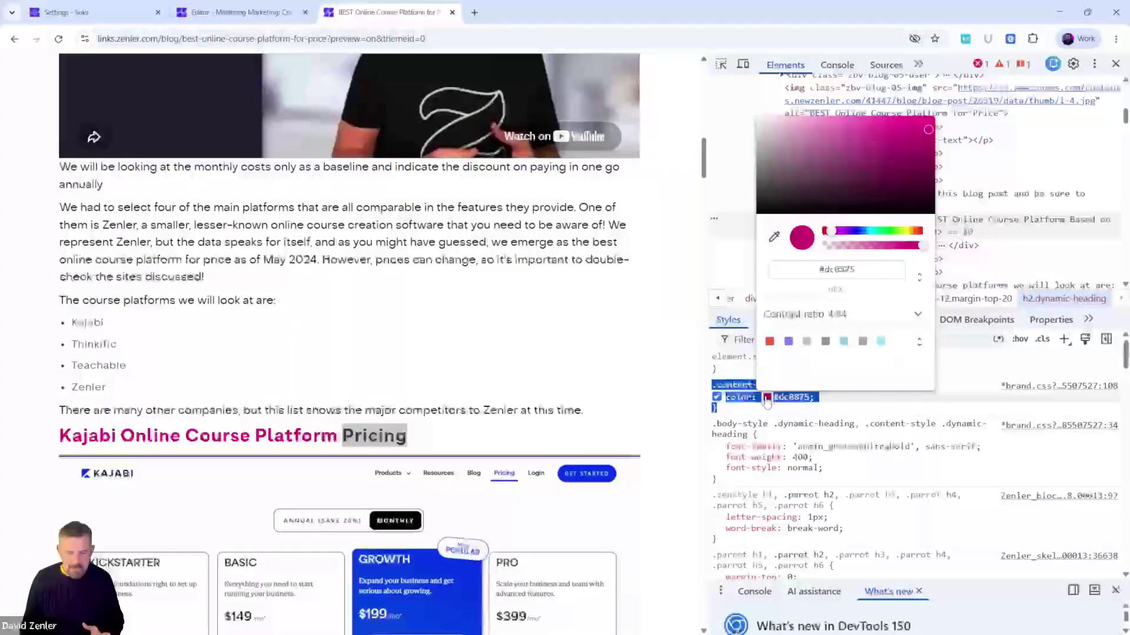
left_click(886, 231)
scroll(235, 387, "up", 10)
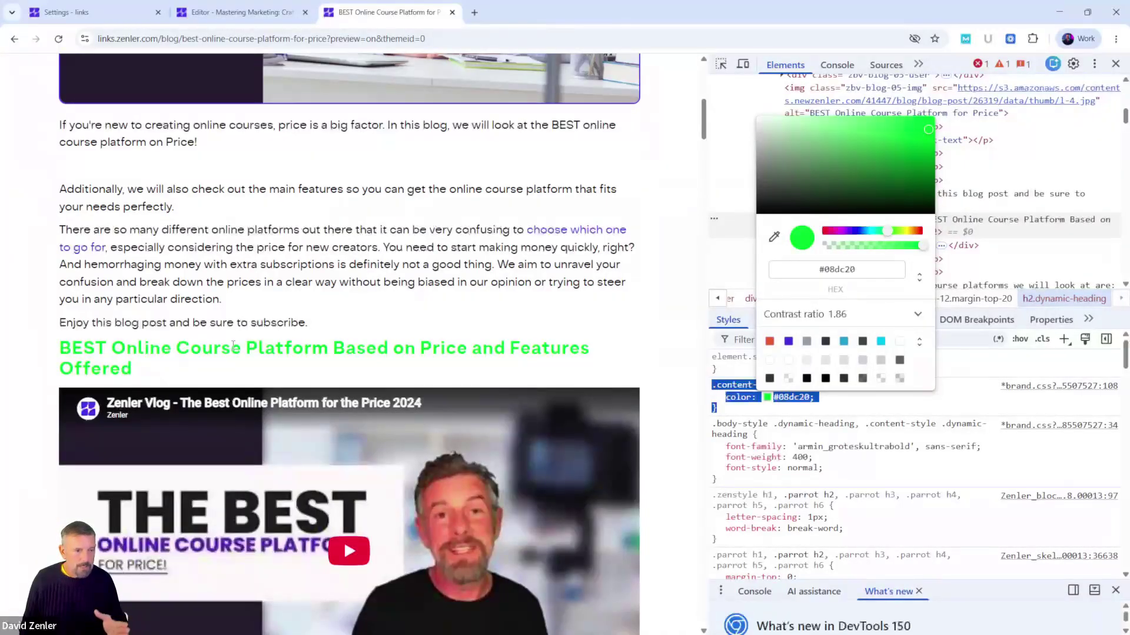
scroll(233, 345, "down", 20)
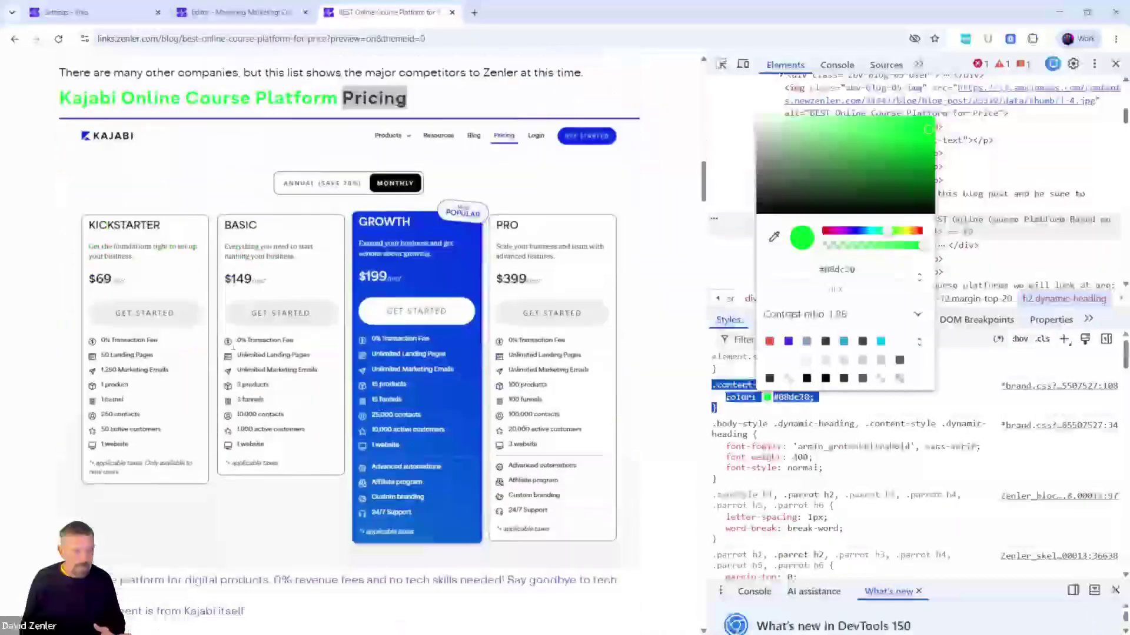
scroll(233, 345, "down", 5)
scroll(229, 345, "up", 4)
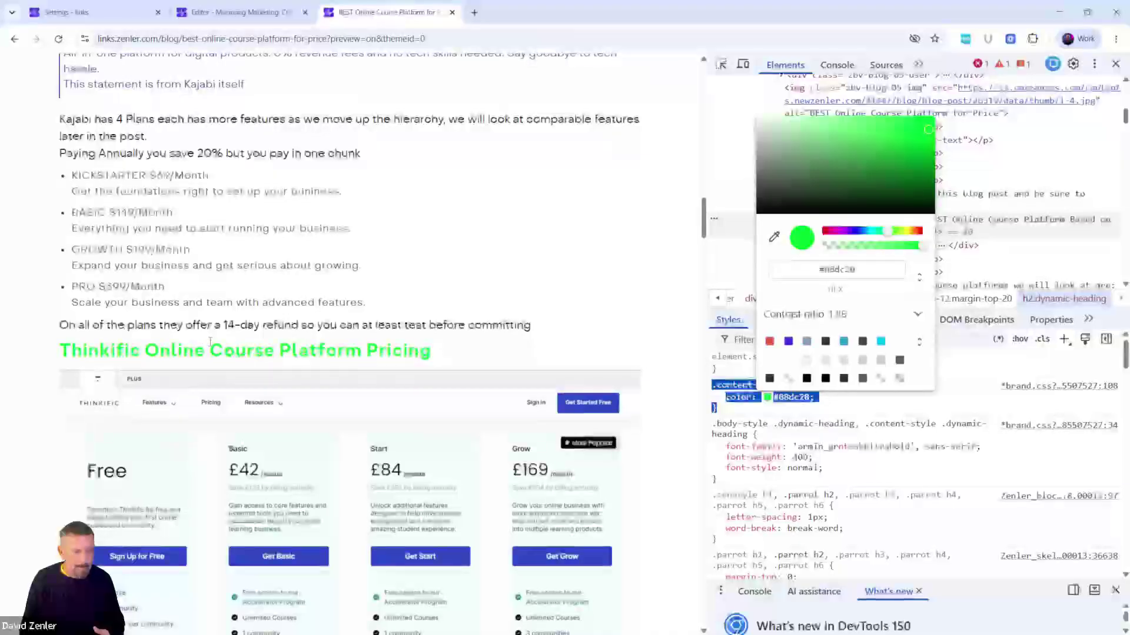
scroll(216, 345, "down", 4)
scroll(215, 345, "down", 10)
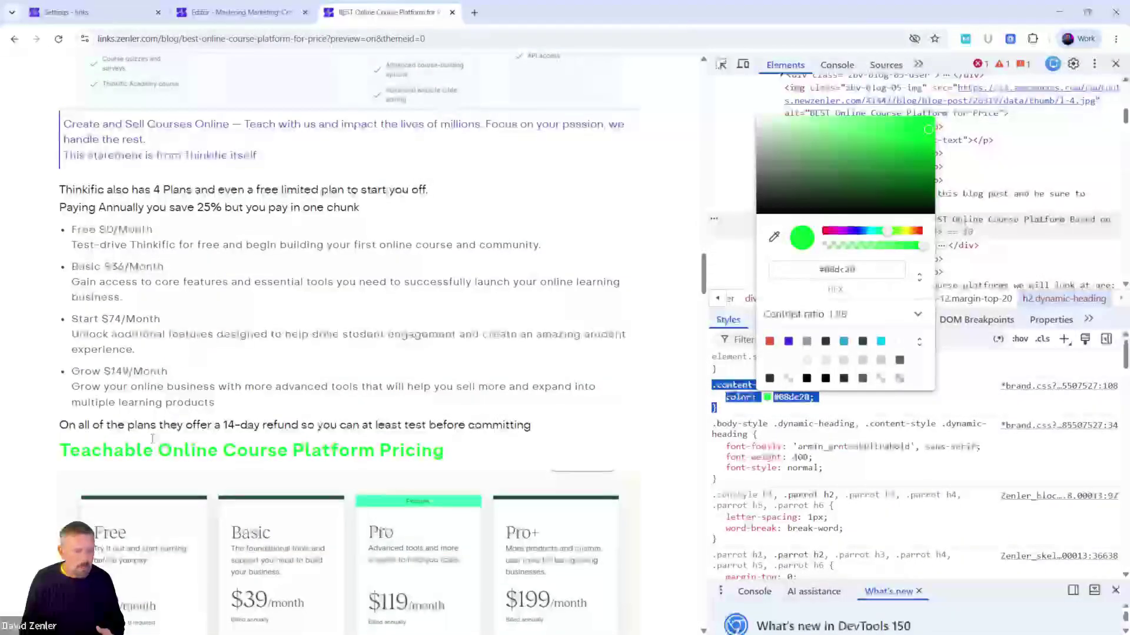
scroll(240, 406, "up", 12)
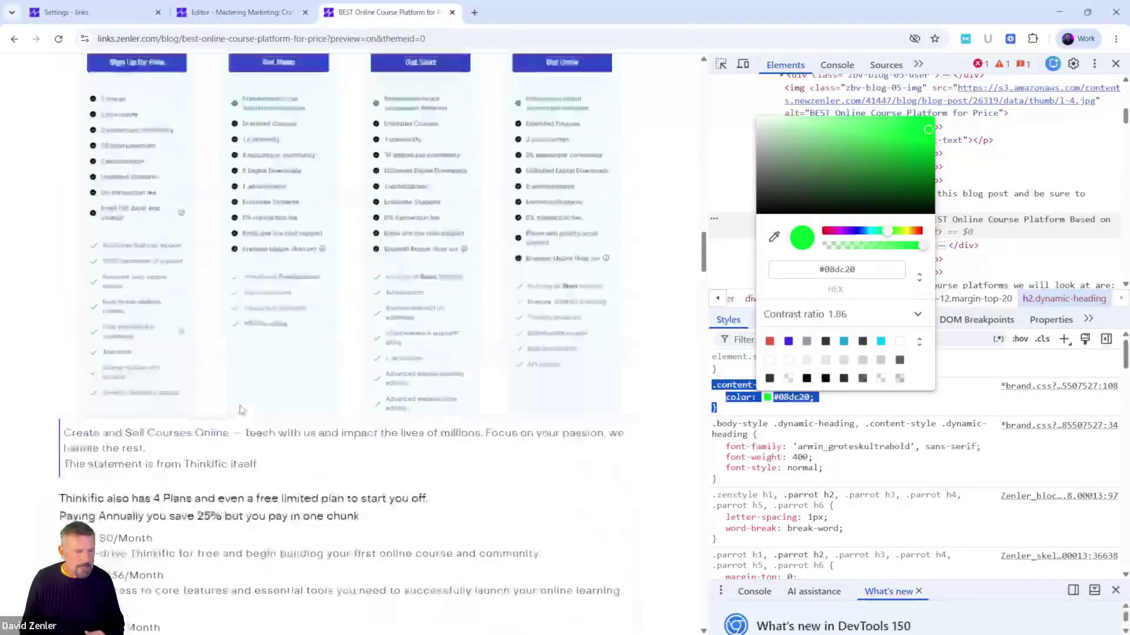
scroll(241, 411, "up", 10)
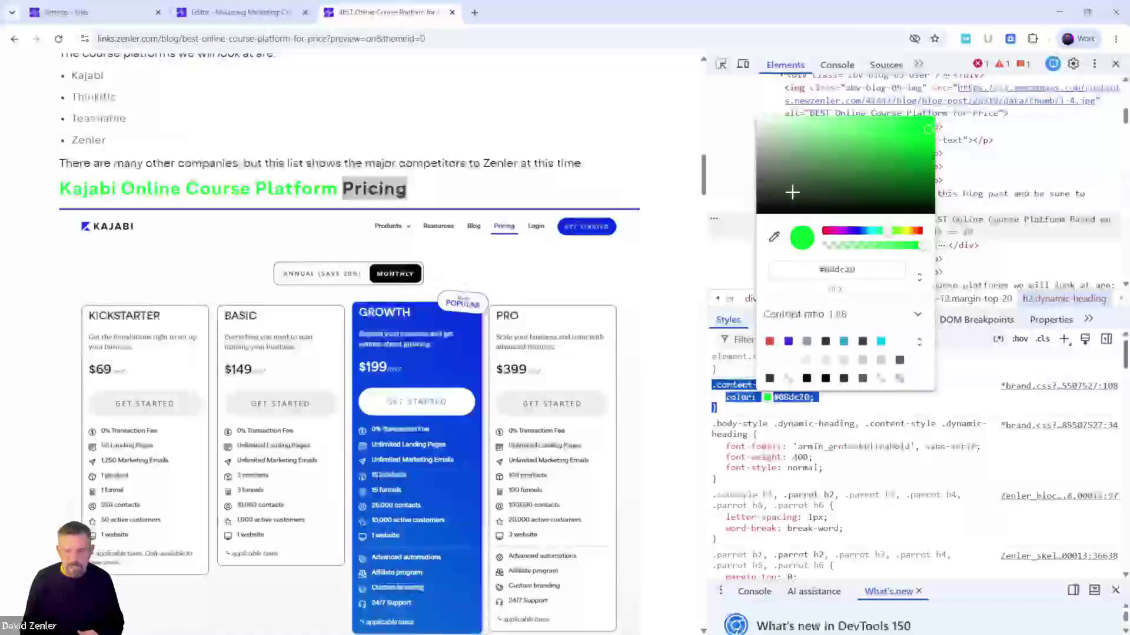
Reload the blog post preview to discard the trial heading colours and close the developer tools.
left_click(1000, 180)
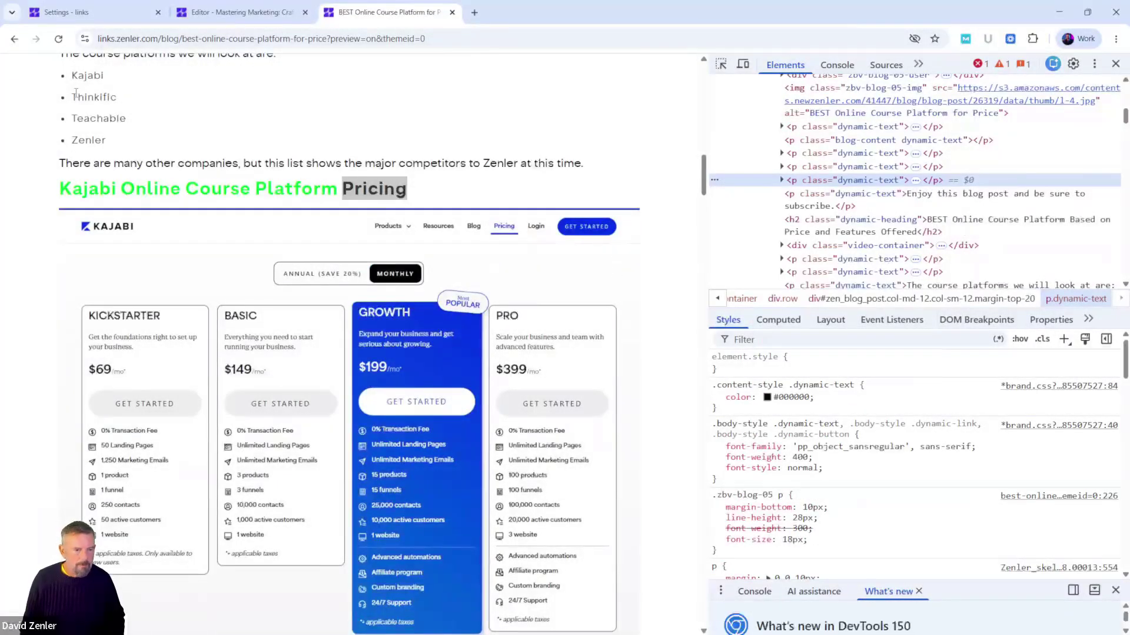
left_click(58, 38)
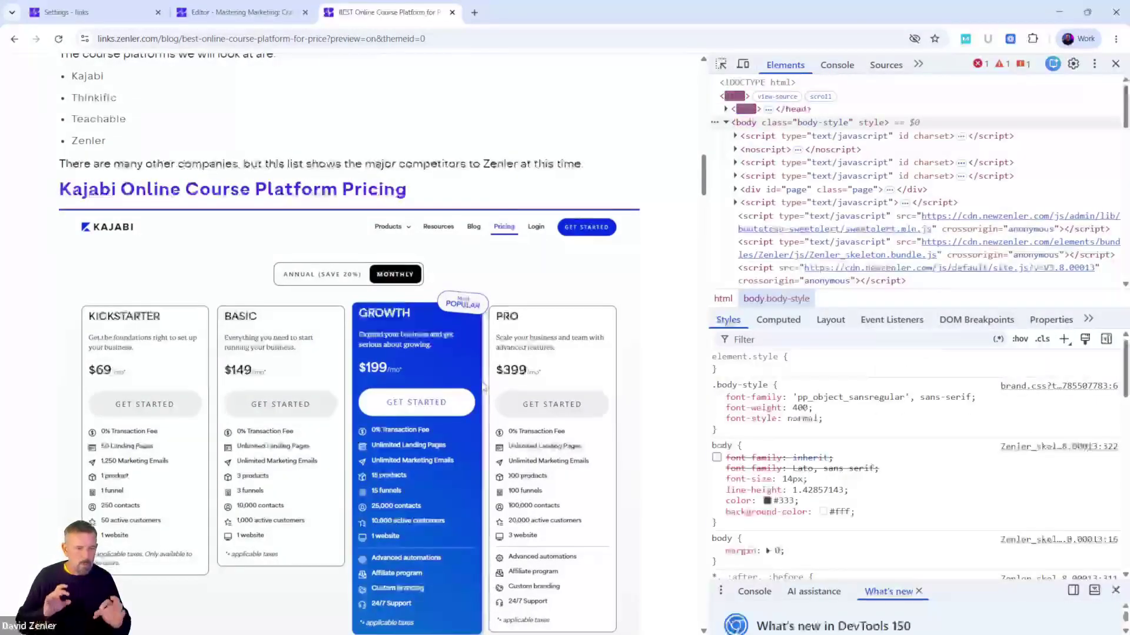
right_click(674, 327)
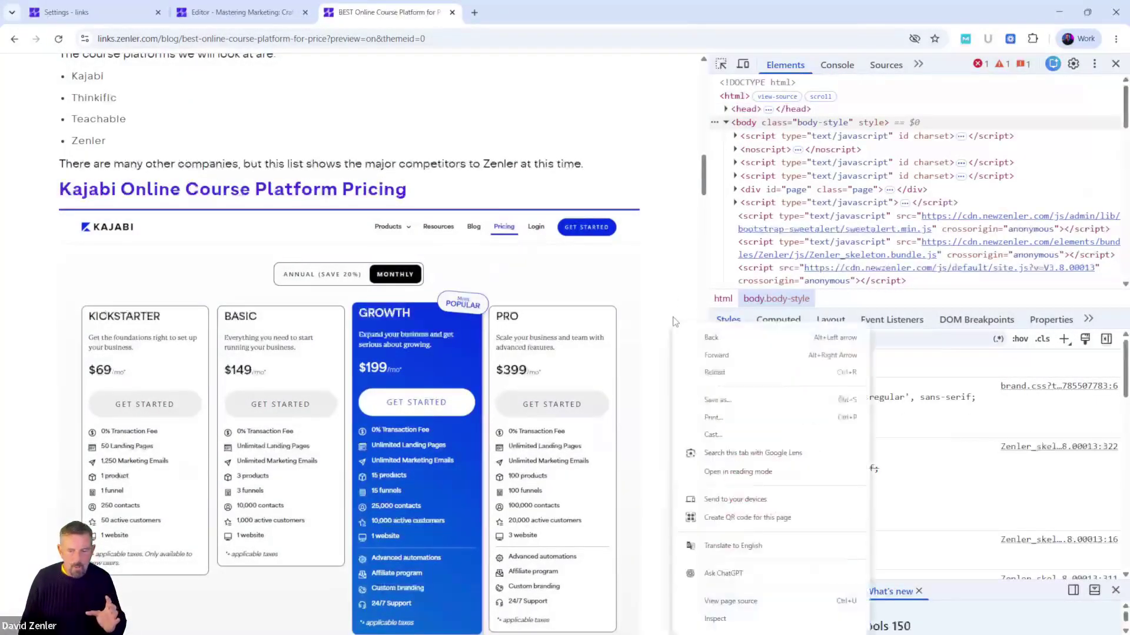
left_click(715, 619)
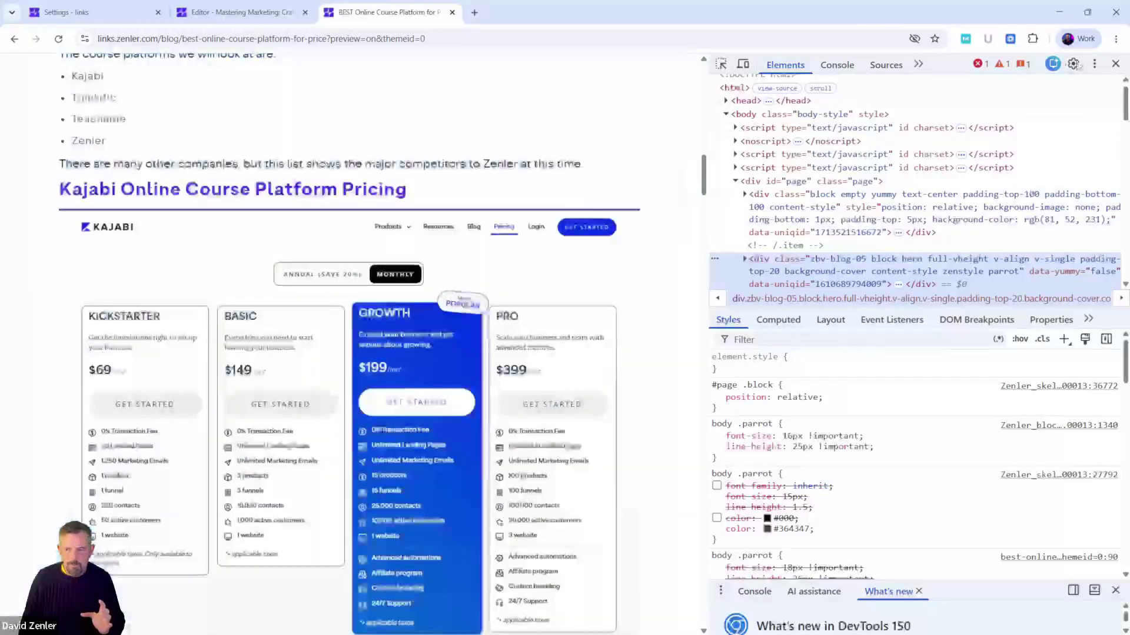
key("F12")
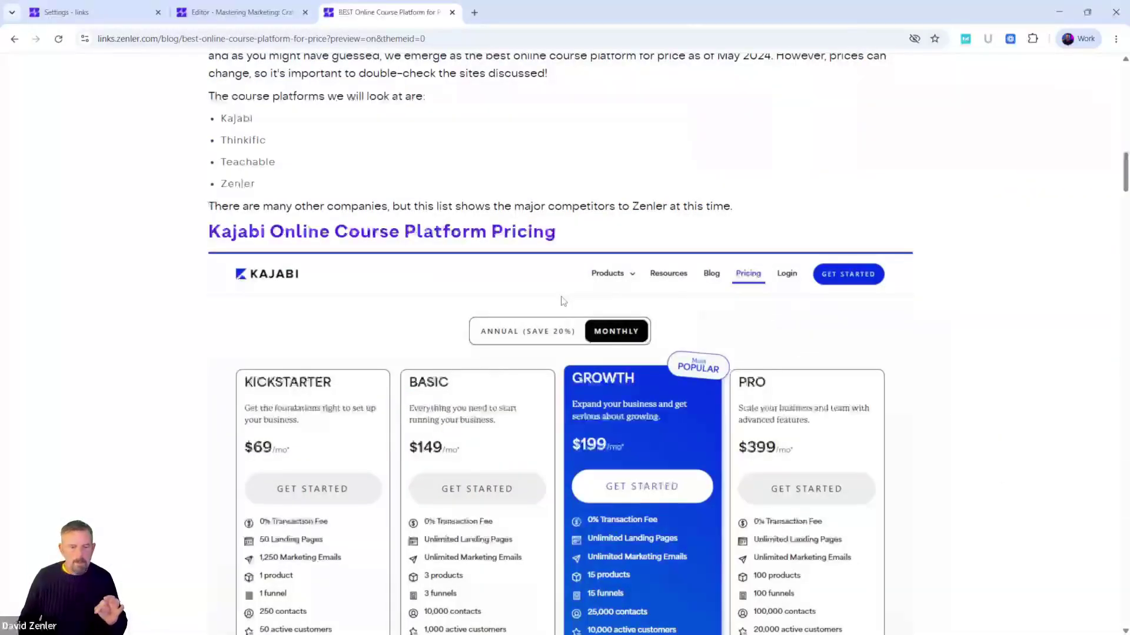
scroll(563, 301, "up", 1)
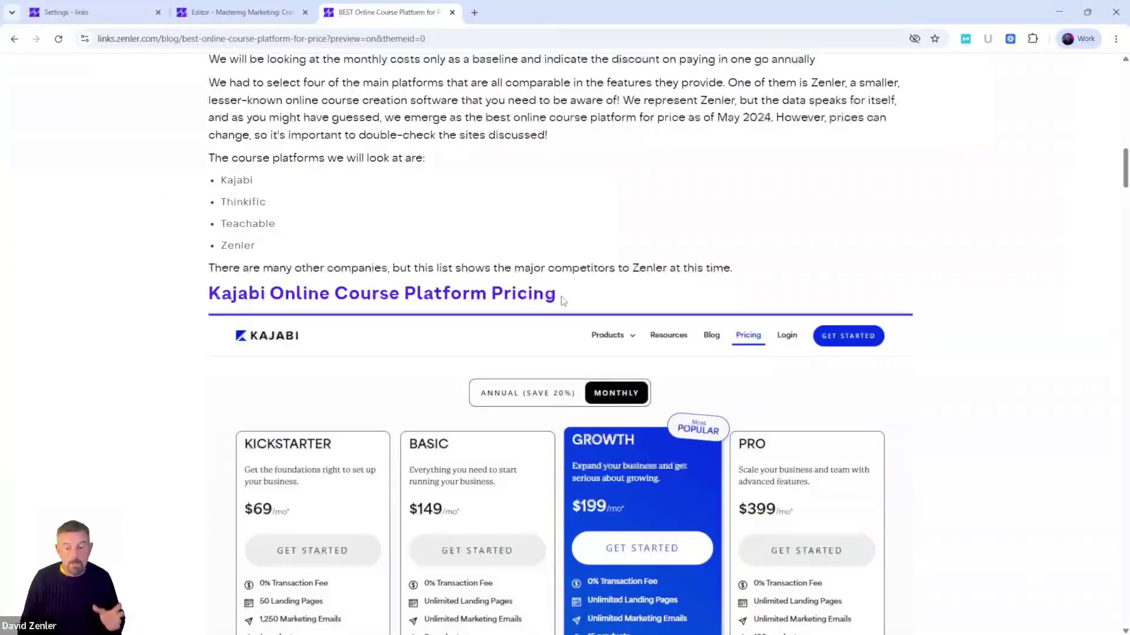
Inspect the "Kajabi Online Course Platform Pricing" heading and set its .content-style .dynamic-heading colour to #ff0dab.
right_click(458, 296)
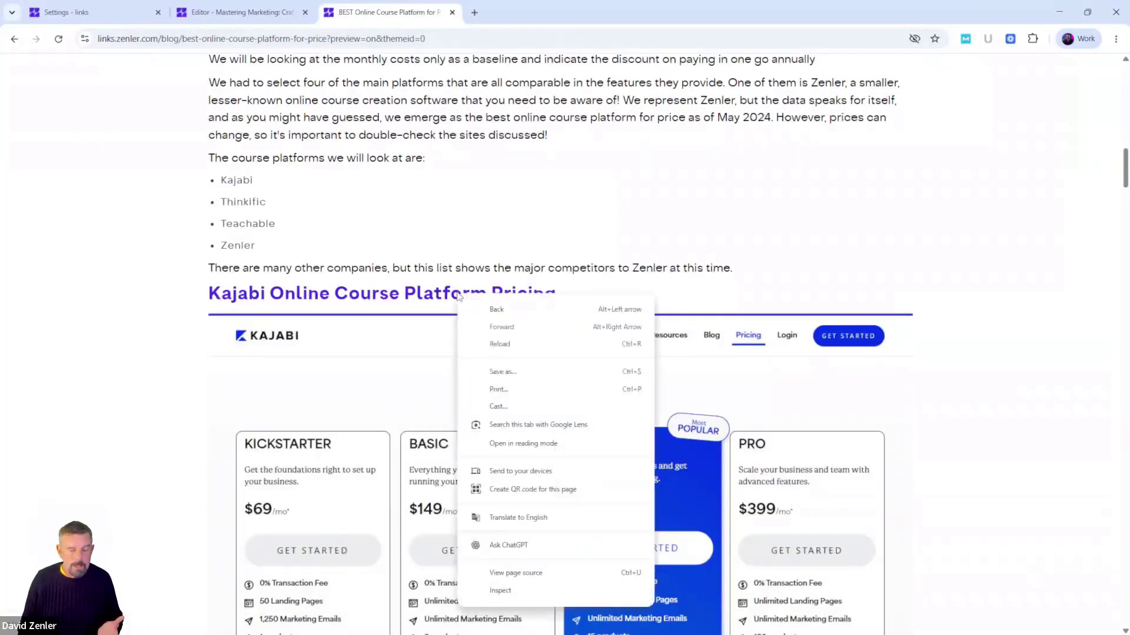
left_click(494, 594)
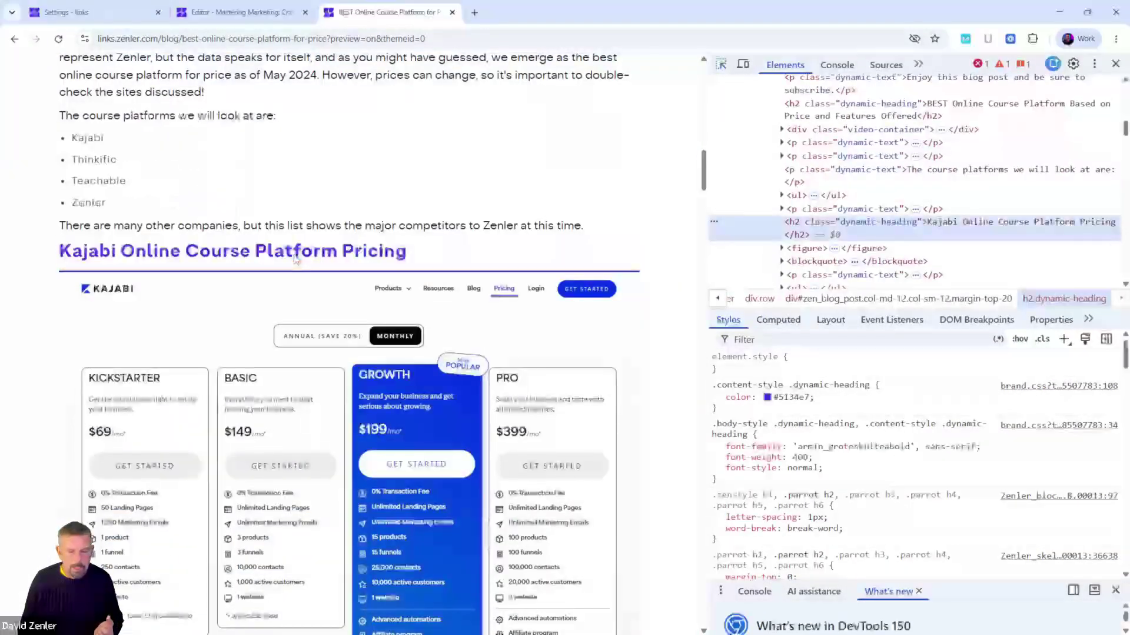
left_click(767, 397)
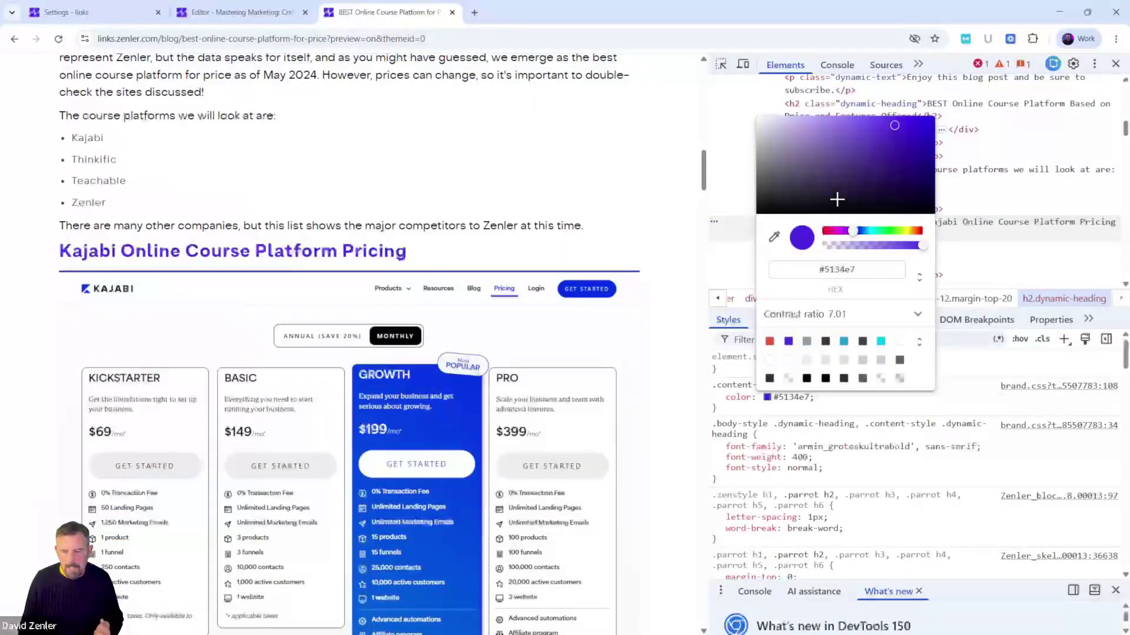
left_click(833, 230)
left_click(872, 175)
left_click_drag(872, 174, 927, 116)
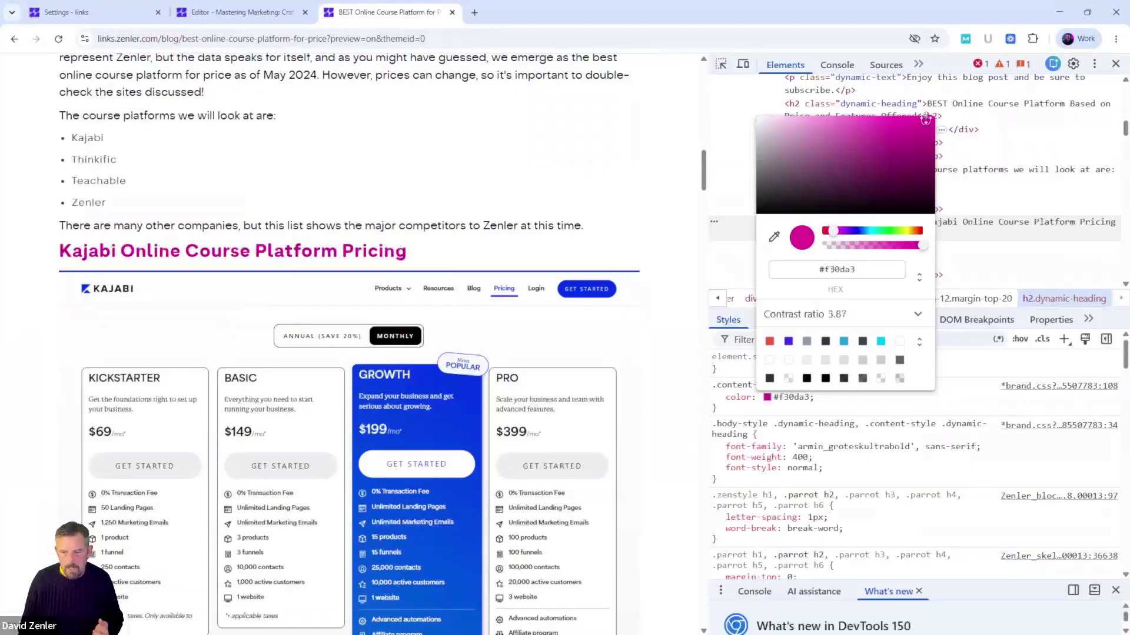
left_click(753, 410)
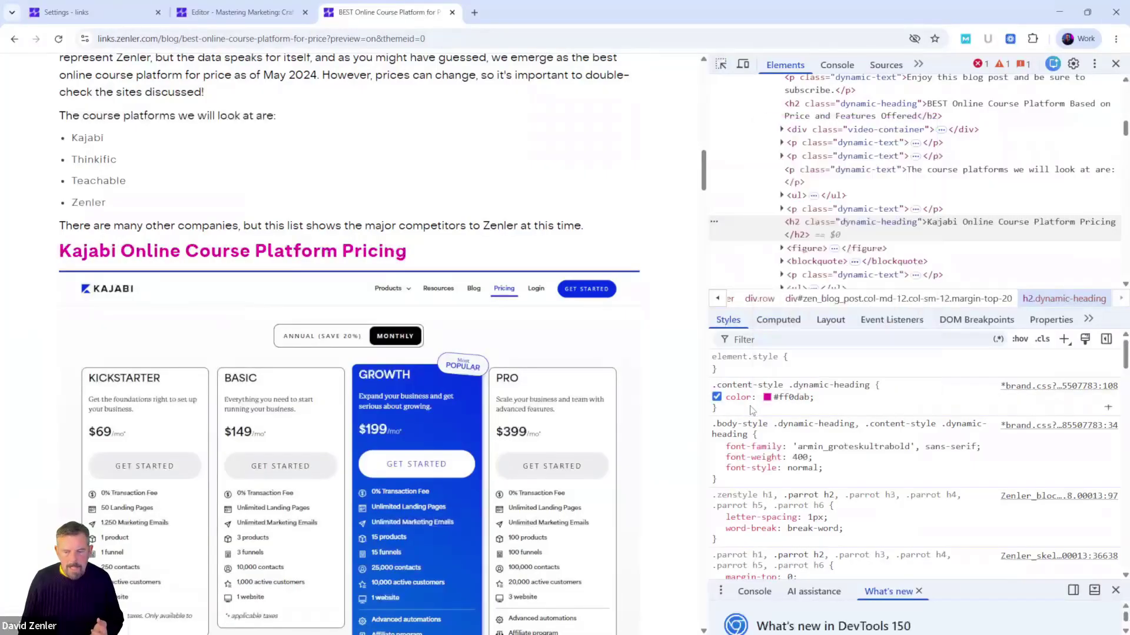
Copy the #ff0dab dynamic-heading rule into the blog post page's Page CSS, update and save the page, and return to the preview.
left_click_drag(723, 412, 710, 384)
key("ctrl+c")
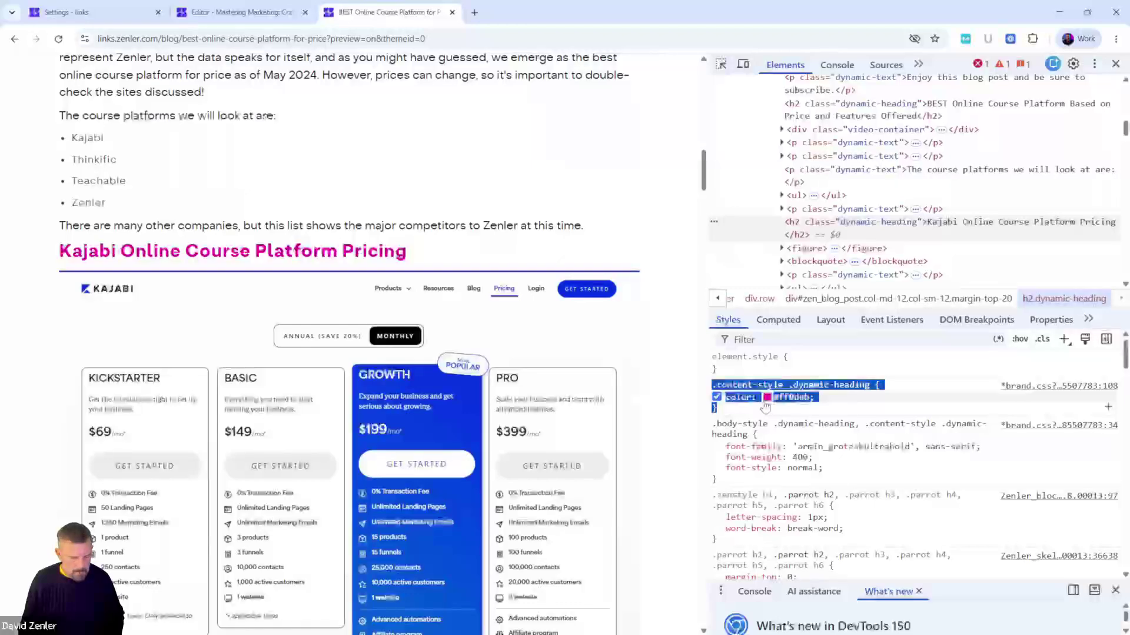
left_click(250, 13)
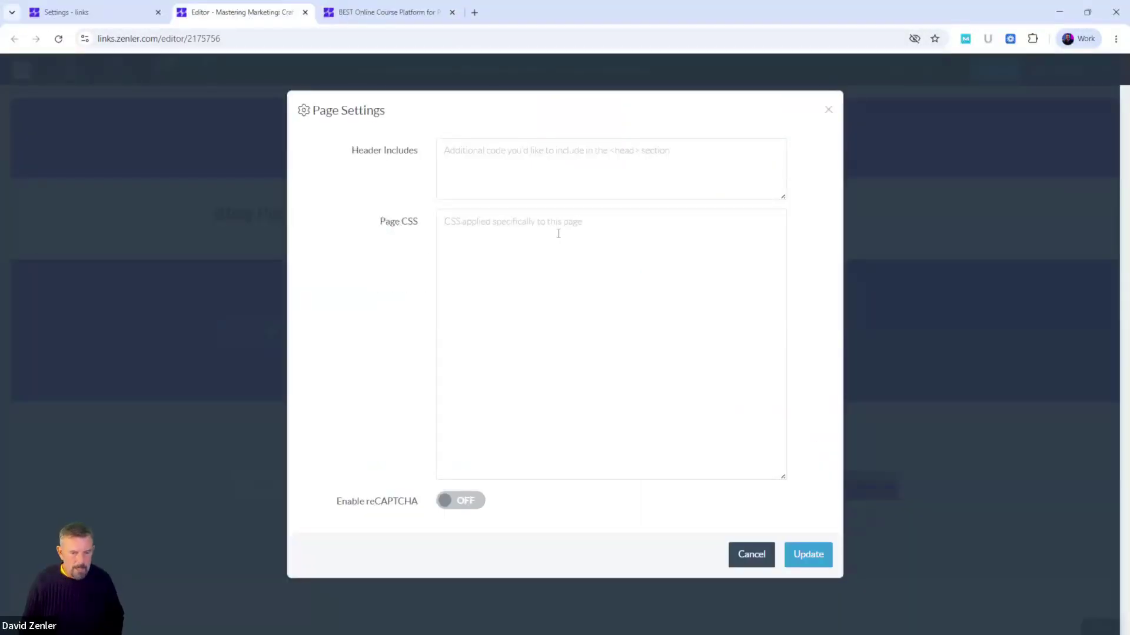
key("ctrl+v")
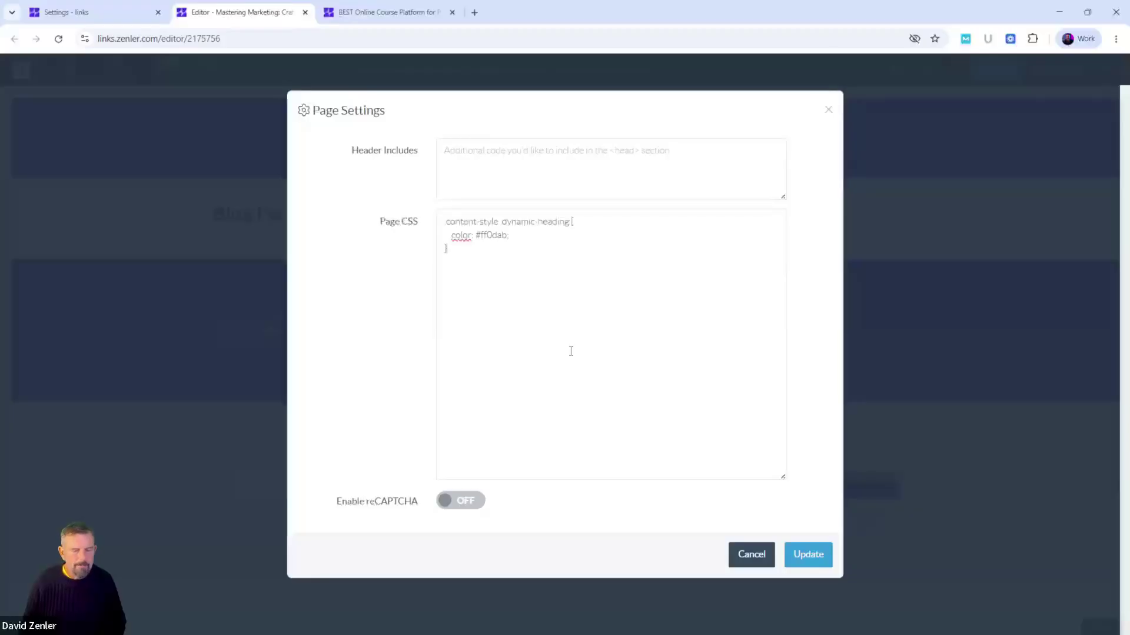
left_click(808, 554)
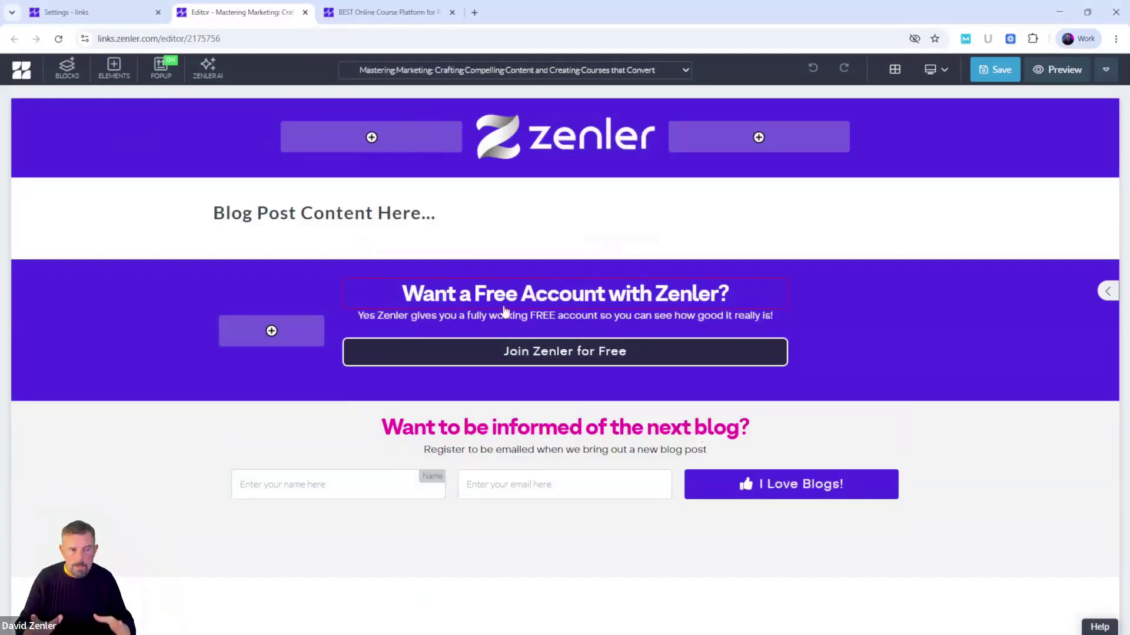
left_click(995, 69)
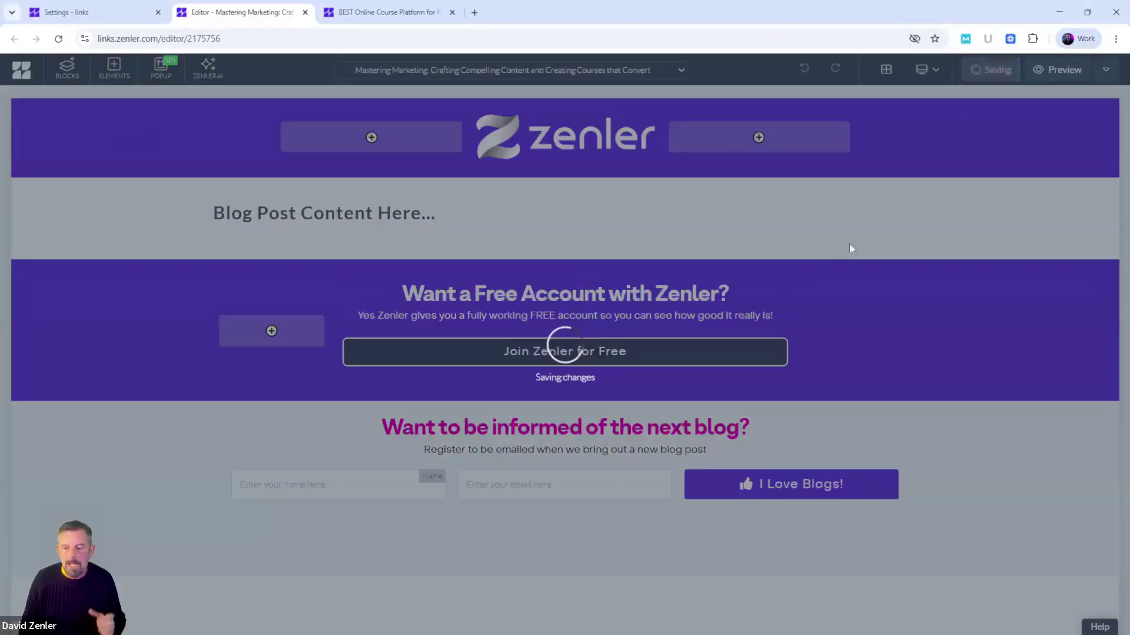
left_click(389, 11)
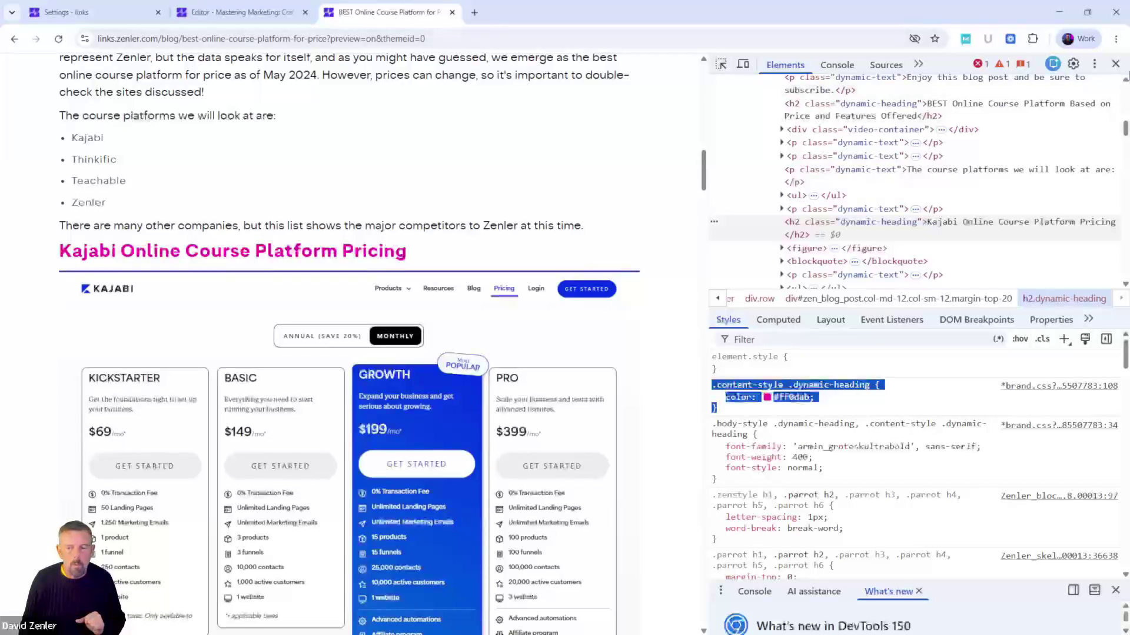
Close the developer tools, reload the blog post preview and check the colour of the post title.
left_click(1115, 65)
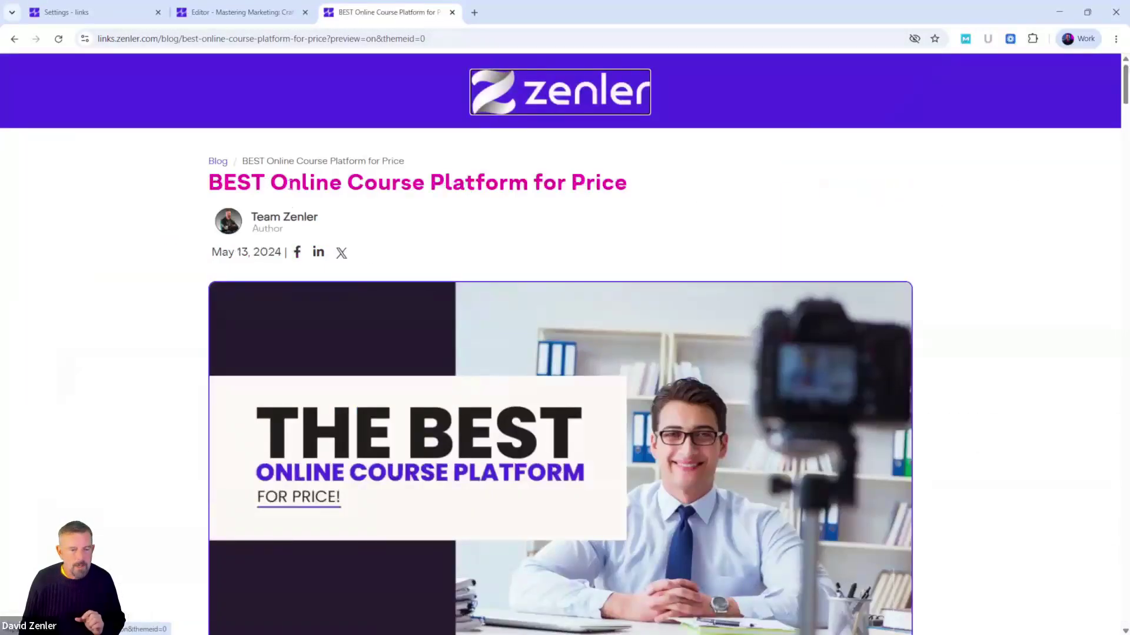
left_click_drag(289, 185, 629, 185)
left_click(58, 38)
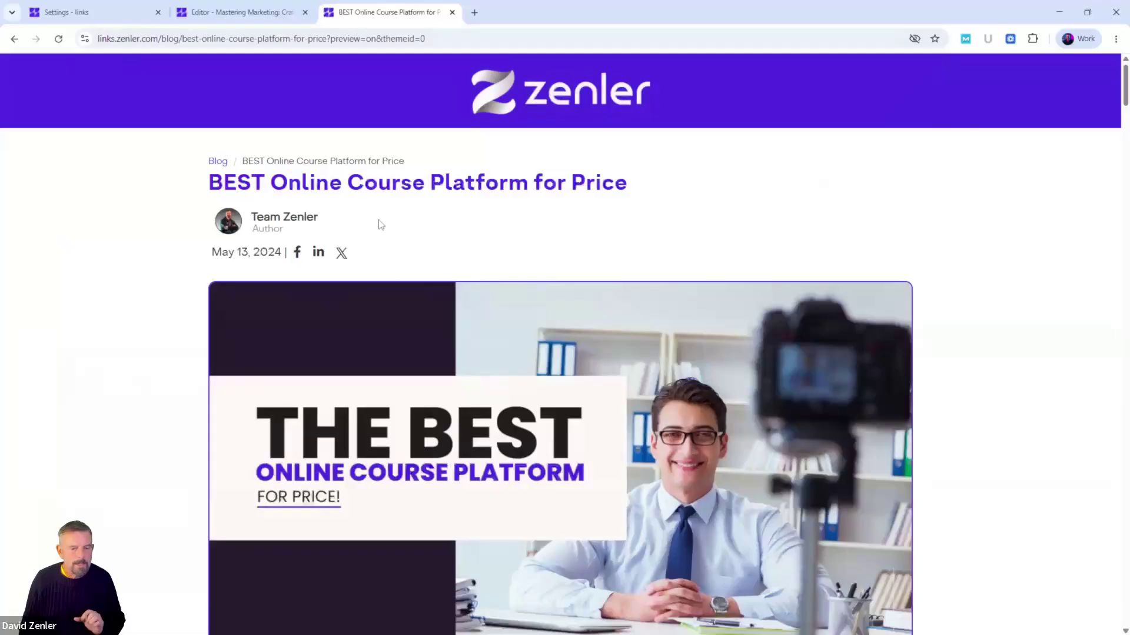
left_click_drag(324, 185, 635, 191)
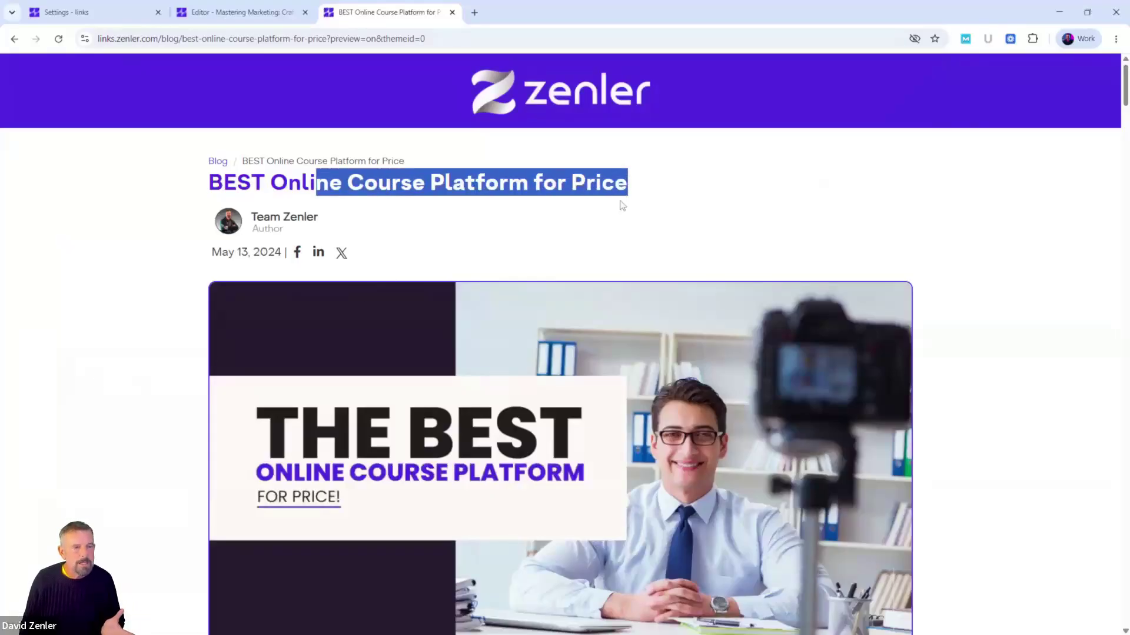
left_click(121, 393)
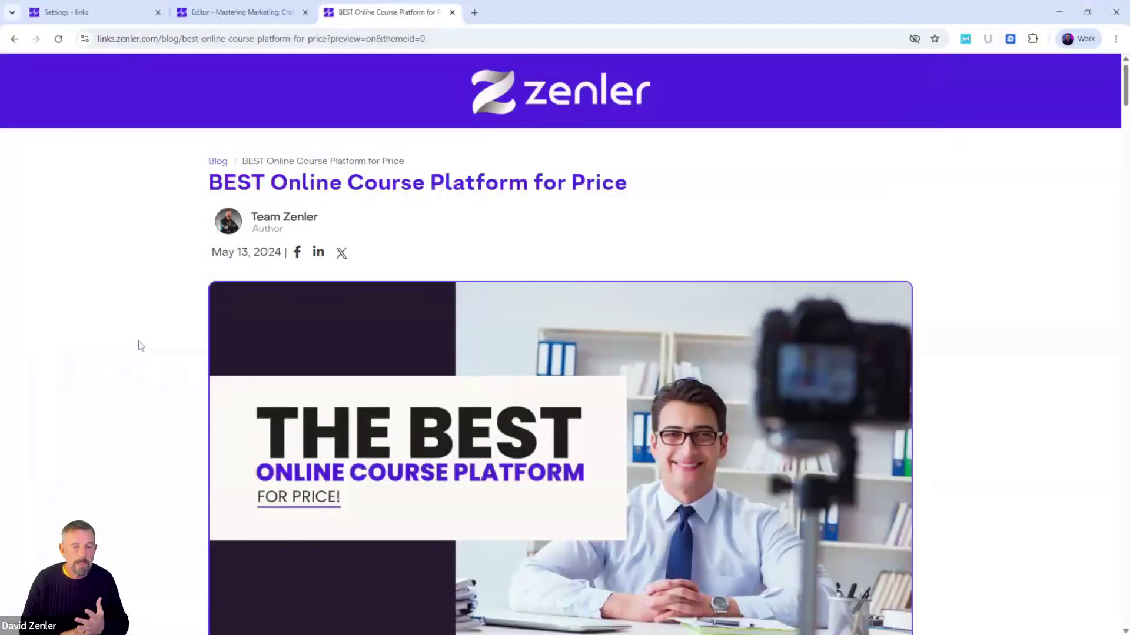
Add !important to the #ff0dab colour of the .content-style .dynamic-heading rule in the Page CSS, then update and save the blog post page.
left_click(241, 13)
left_click(1117, 72)
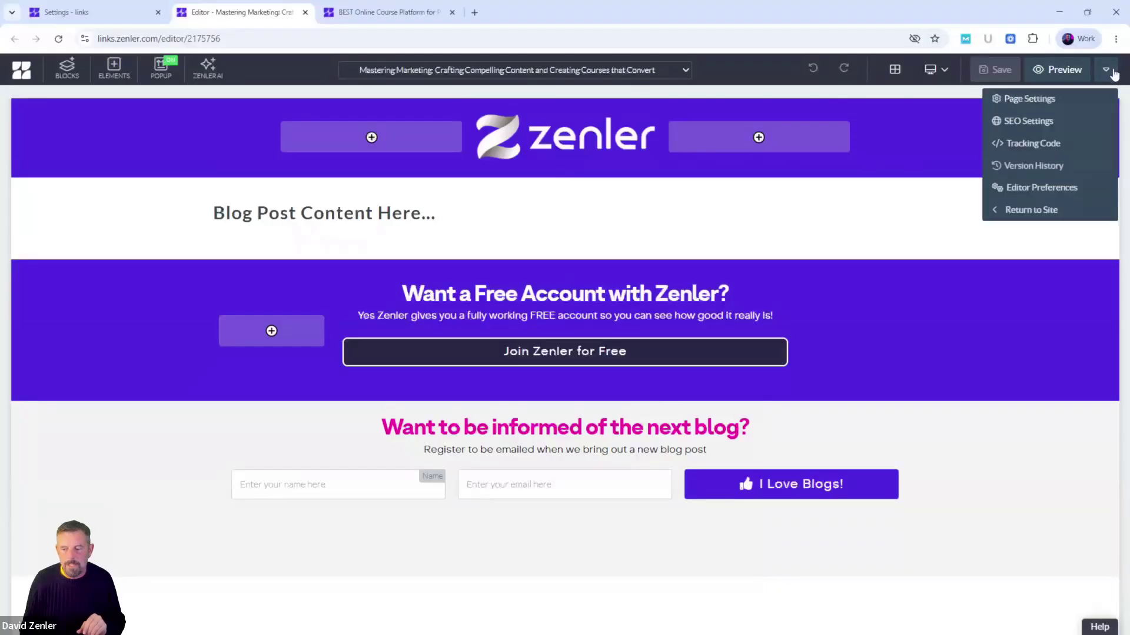
left_click(1029, 100)
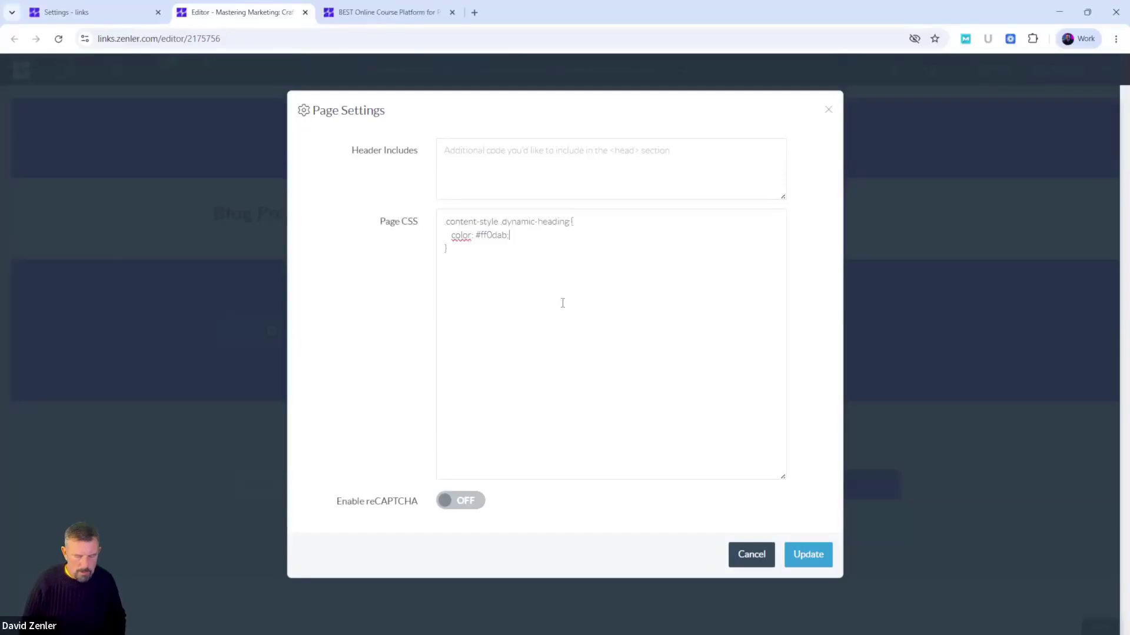
scroll(562, 303, "up", 5)
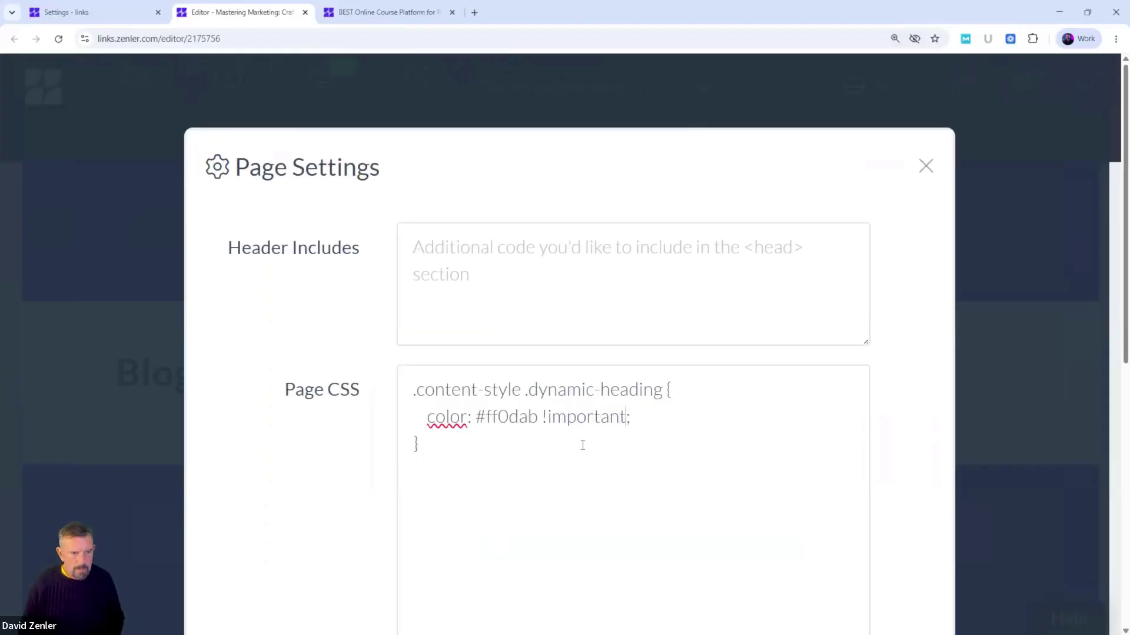
mouse_move(542, 417)
left_mouse_down()
mouse_move(641, 419)
mouse_move(541, 417)
left_mouse_up()
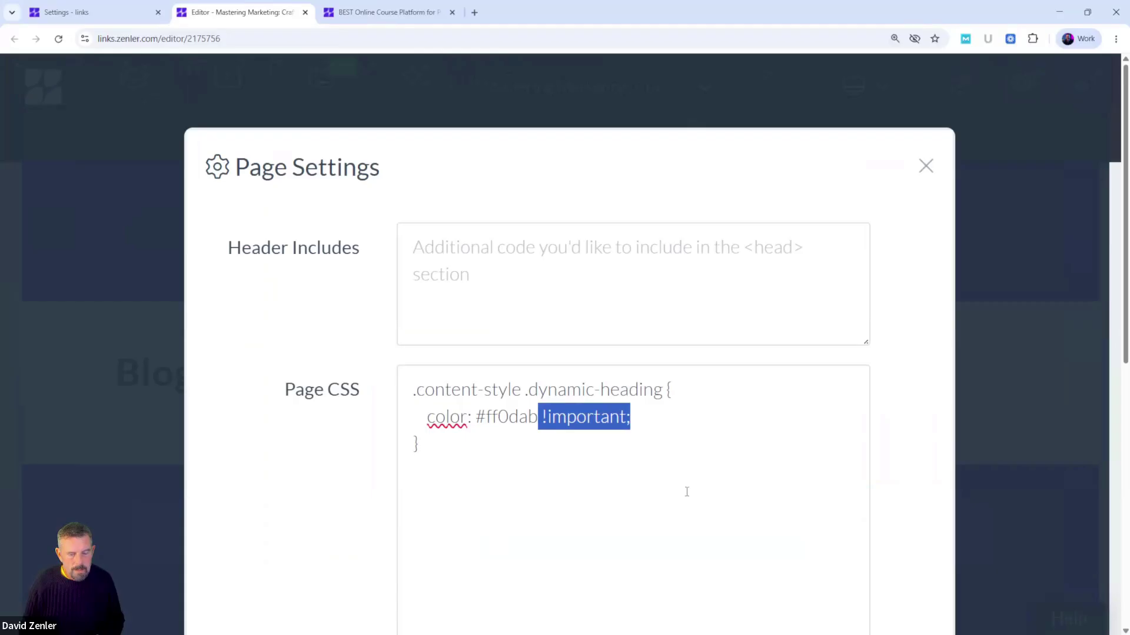
scroll(686, 492, "down", 8)
left_click(877, 574)
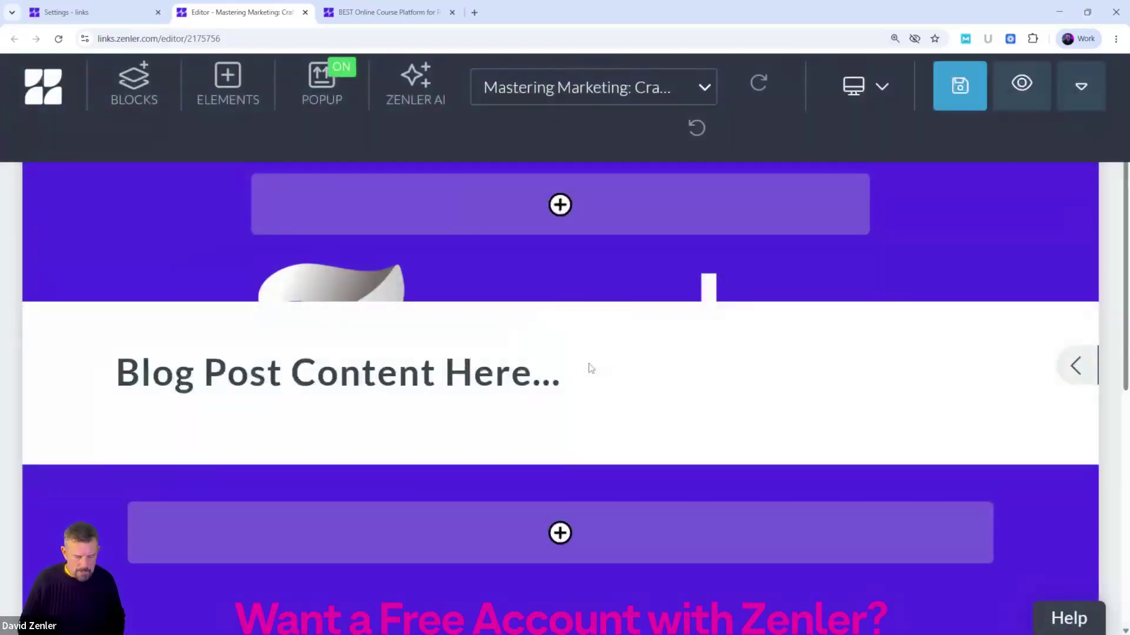
key("ctrl+0")
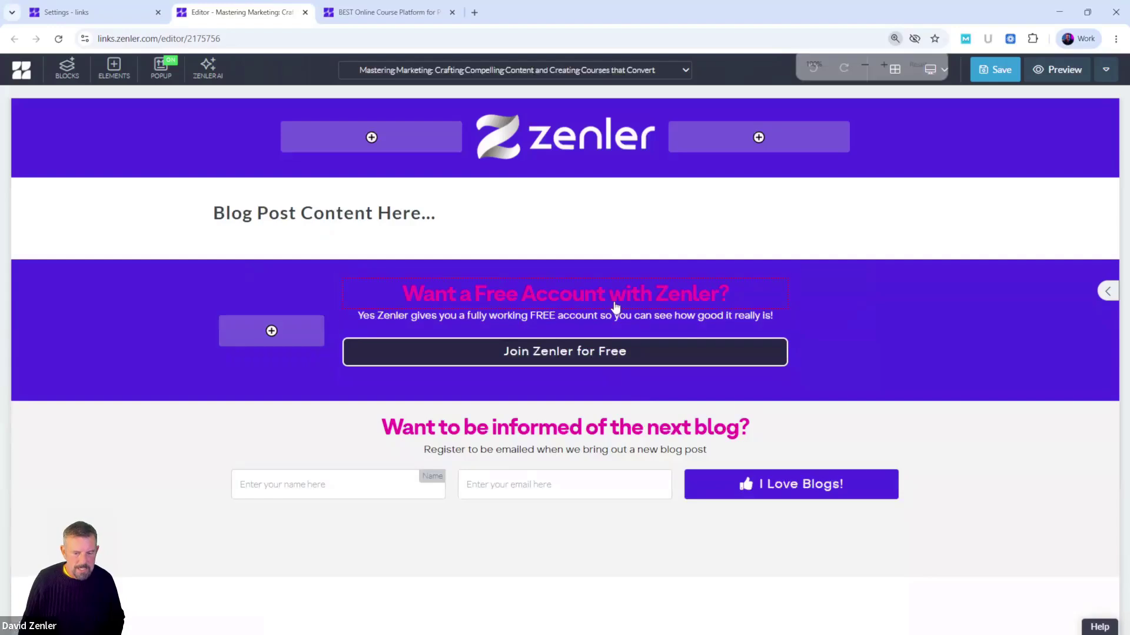
left_click(999, 70)
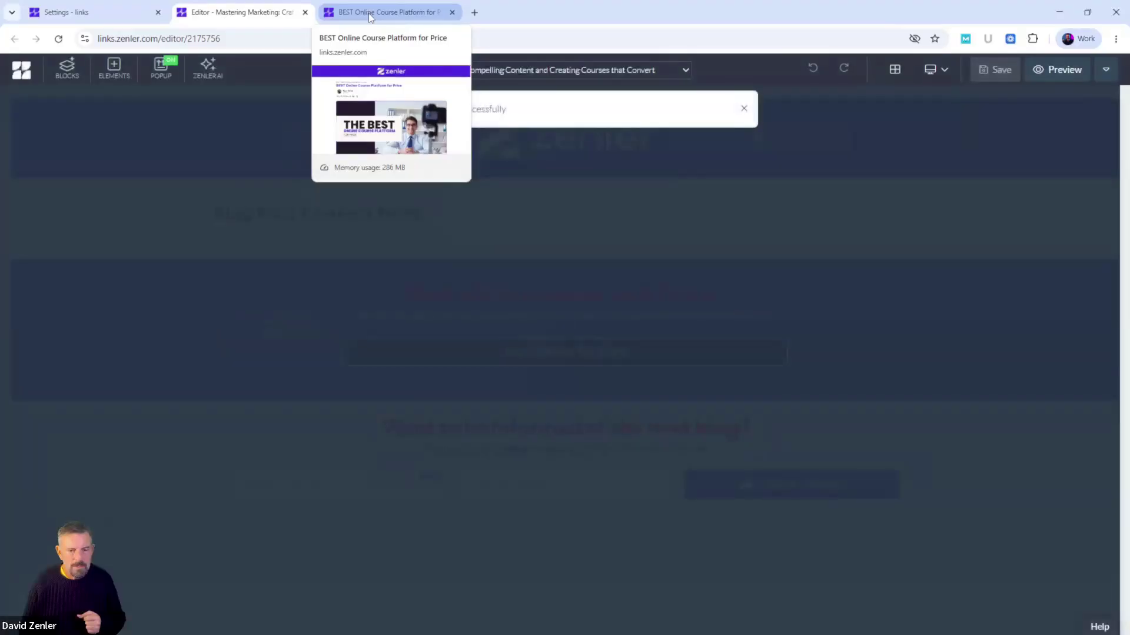
Return to the blog post preview and check the colour of the title and the section headings throughout the post.
left_click(369, 13)
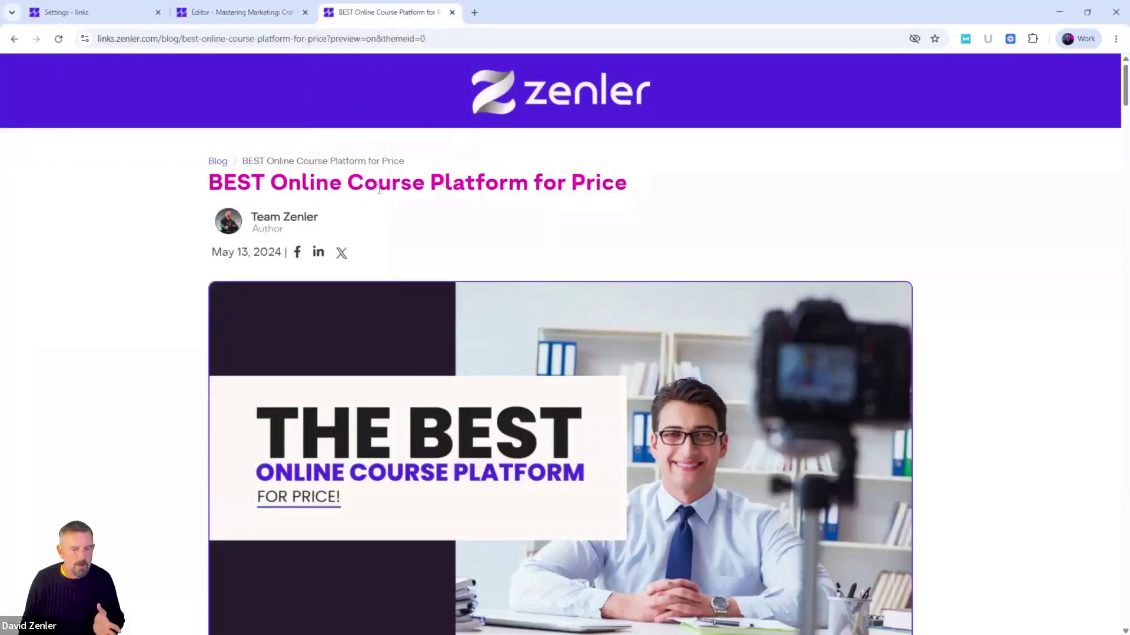
left_click_drag(393, 184, 542, 185)
left_click(881, 203)
scroll(629, 275, "down", 7)
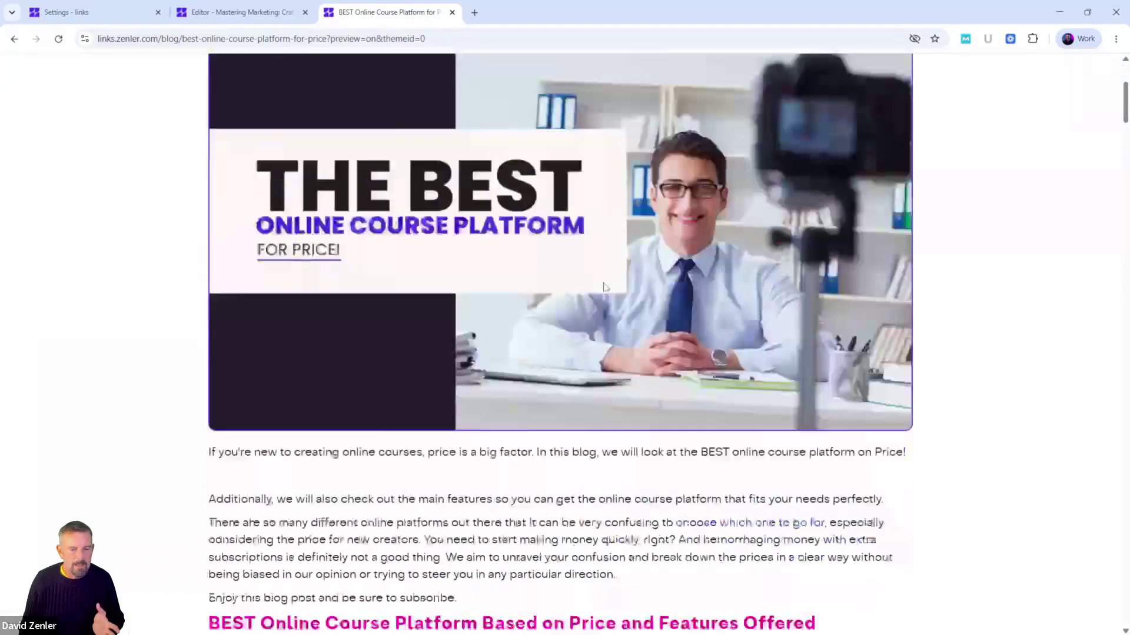
left_click_drag(442, 437, 631, 437)
scroll(663, 403, "down", 4)
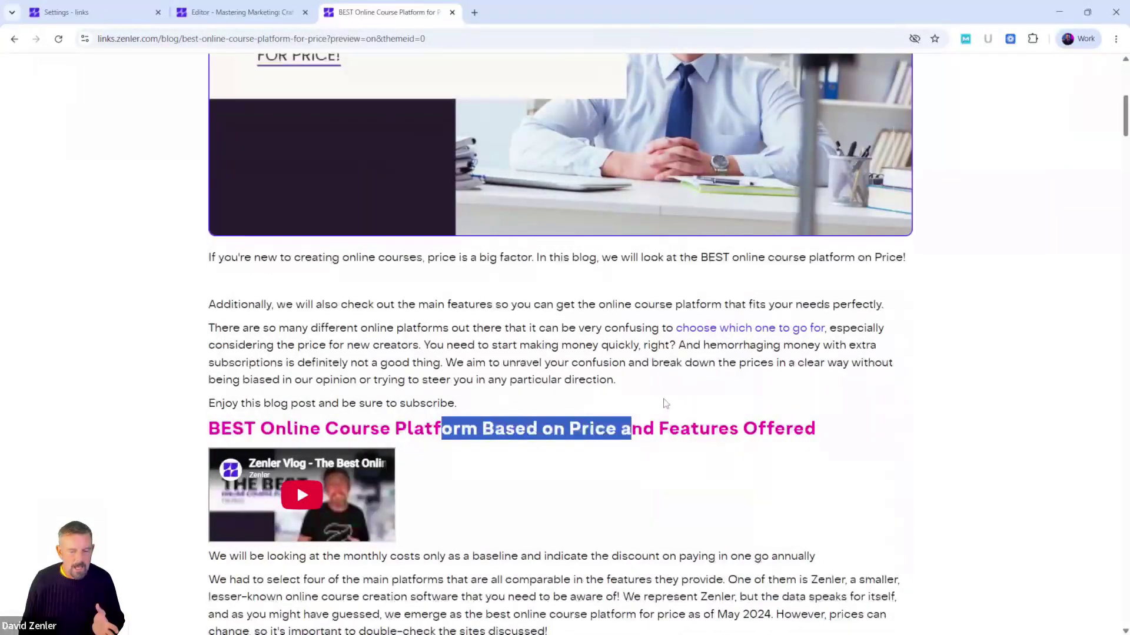
scroll(664, 392, "down", 4)
left_click_drag(434, 306, 556, 306)
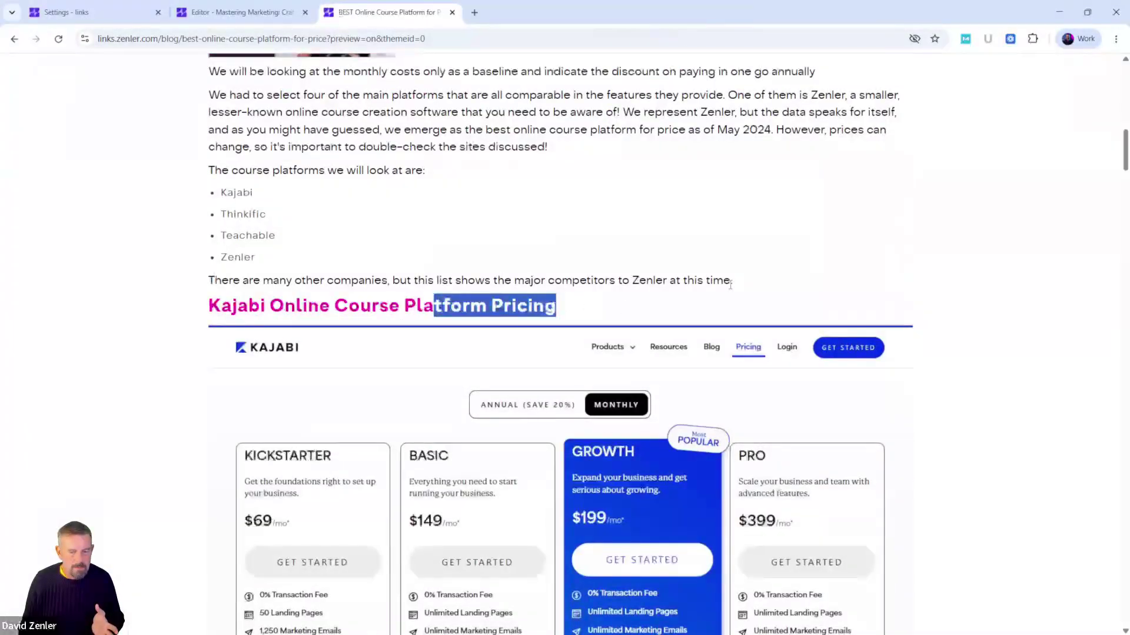
scroll(716, 300, "down", 2)
scroll(717, 300, "down", 13)
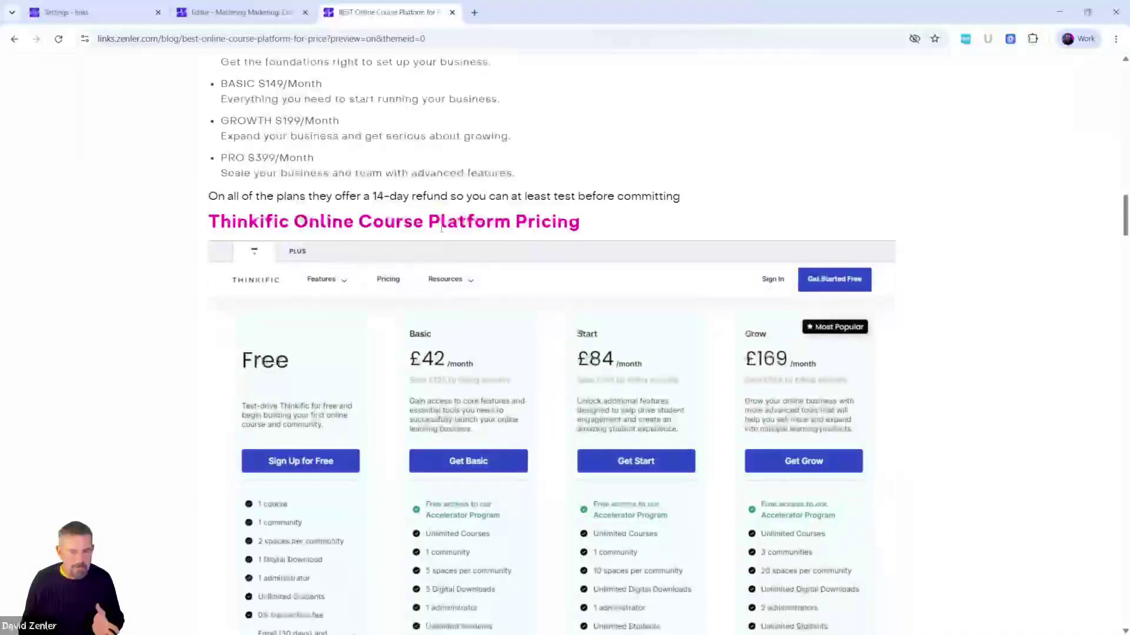
left_click_drag(441, 221, 540, 221)
scroll(698, 246, "down", 11)
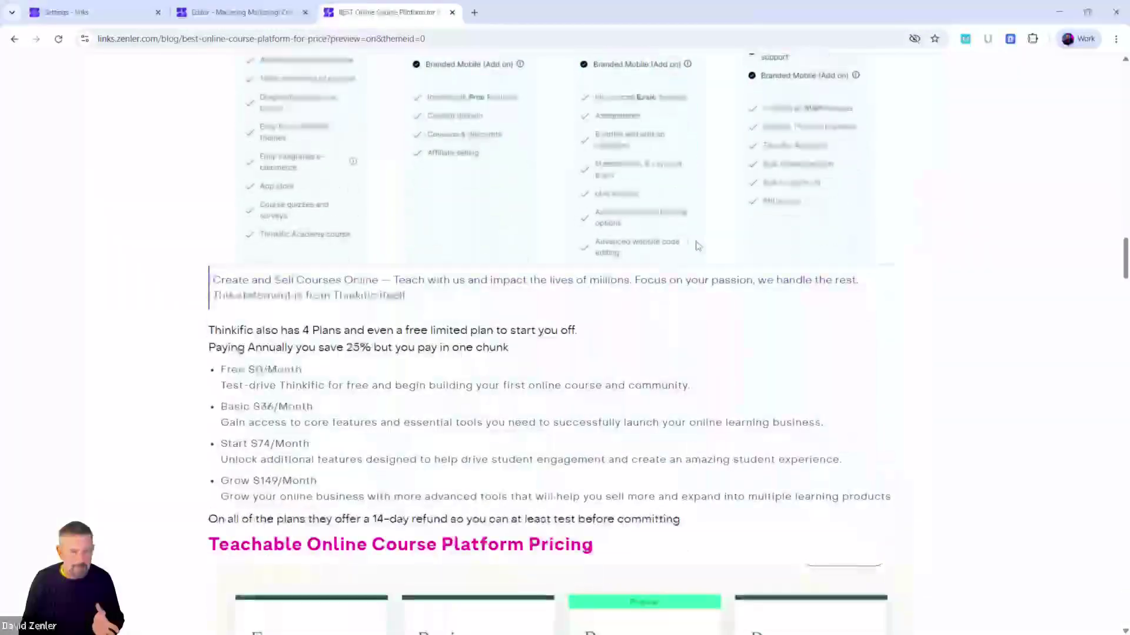
scroll(698, 246, "up", 20)
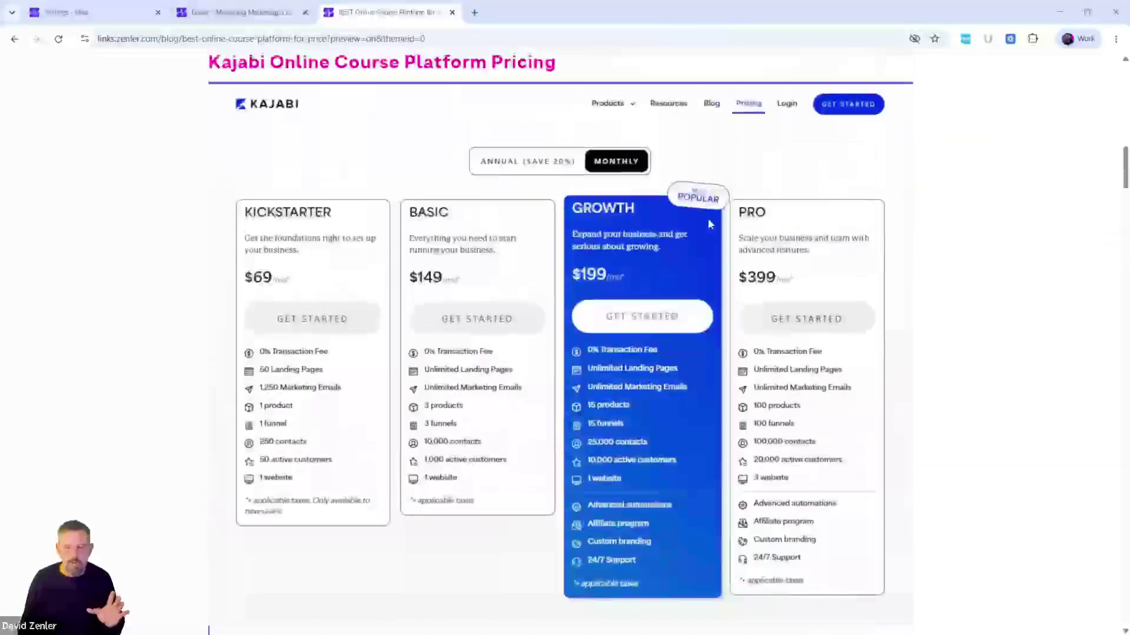
scroll(710, 216, "up", 10)
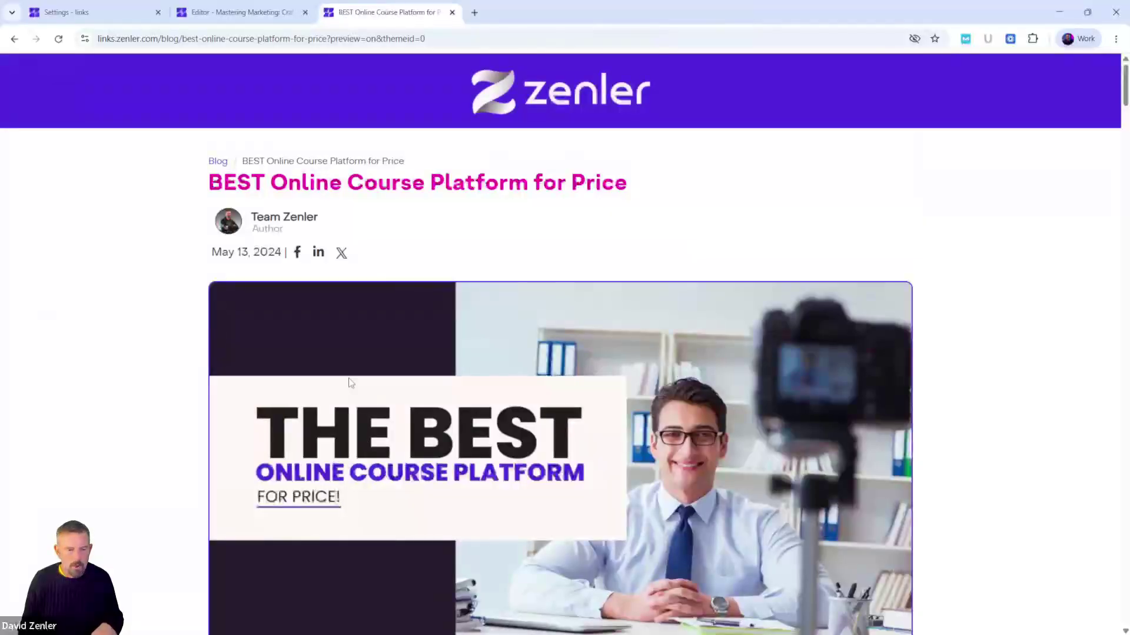
Open the "Online Course Platform an All-in-One Solution (Which One)" post from the blog list and check its heading colour.
left_click(220, 163)
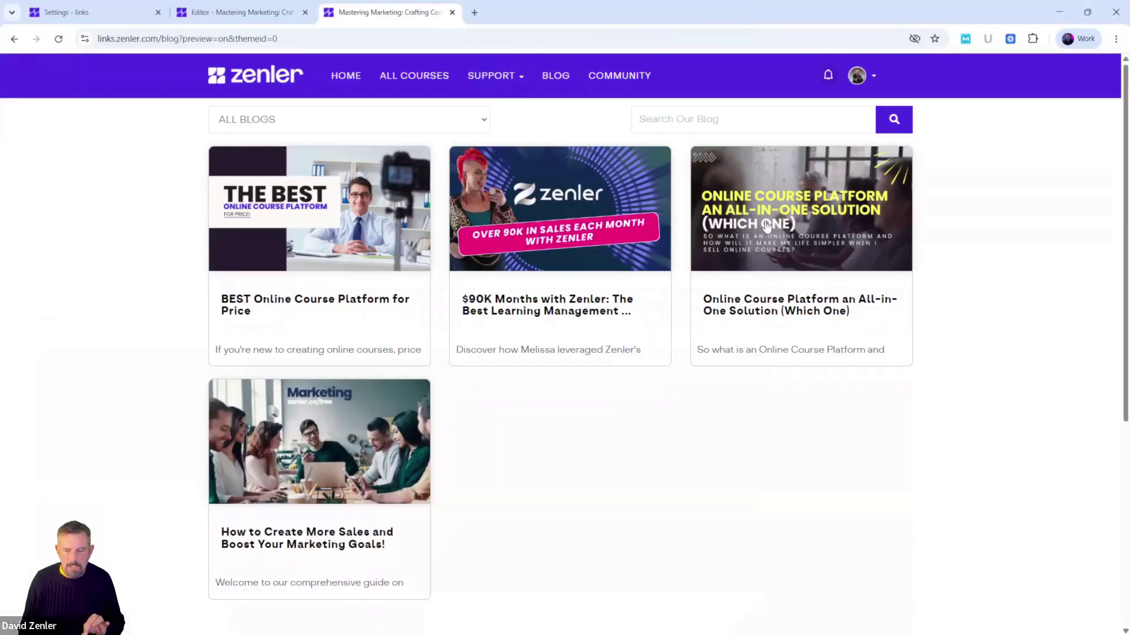
left_click(767, 226)
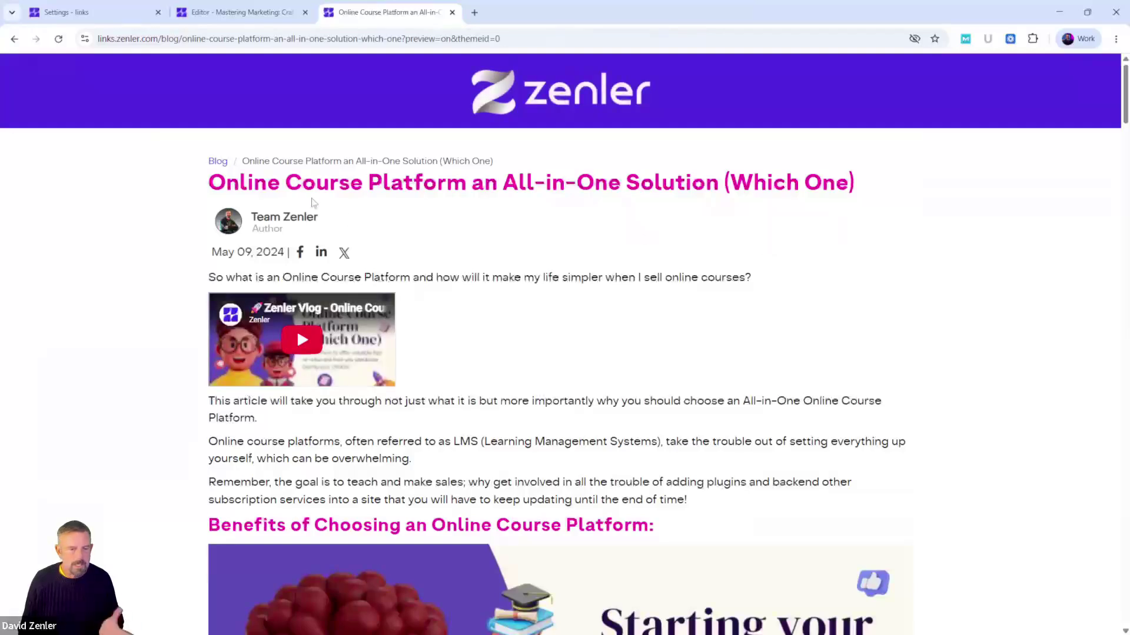
left_click_drag(320, 194, 499, 187)
left_click(844, 256)
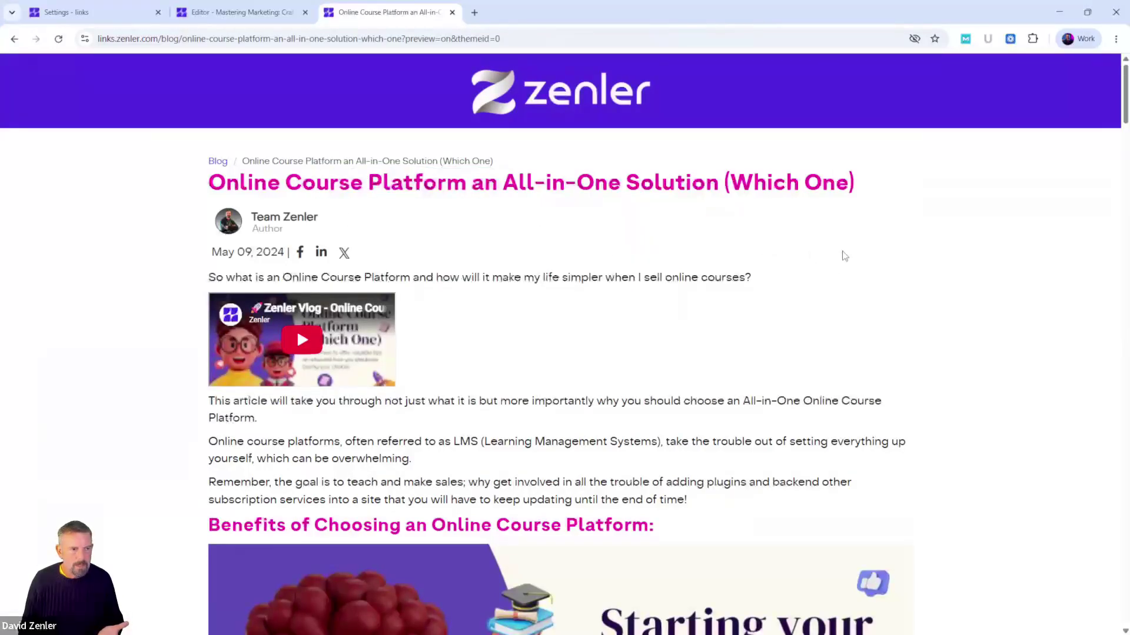
Inspect the post title, set the !important .content-style .dynamic-heading colour to #ff960d and copy that colour value.
right_click(474, 189)
left_click(515, 478)
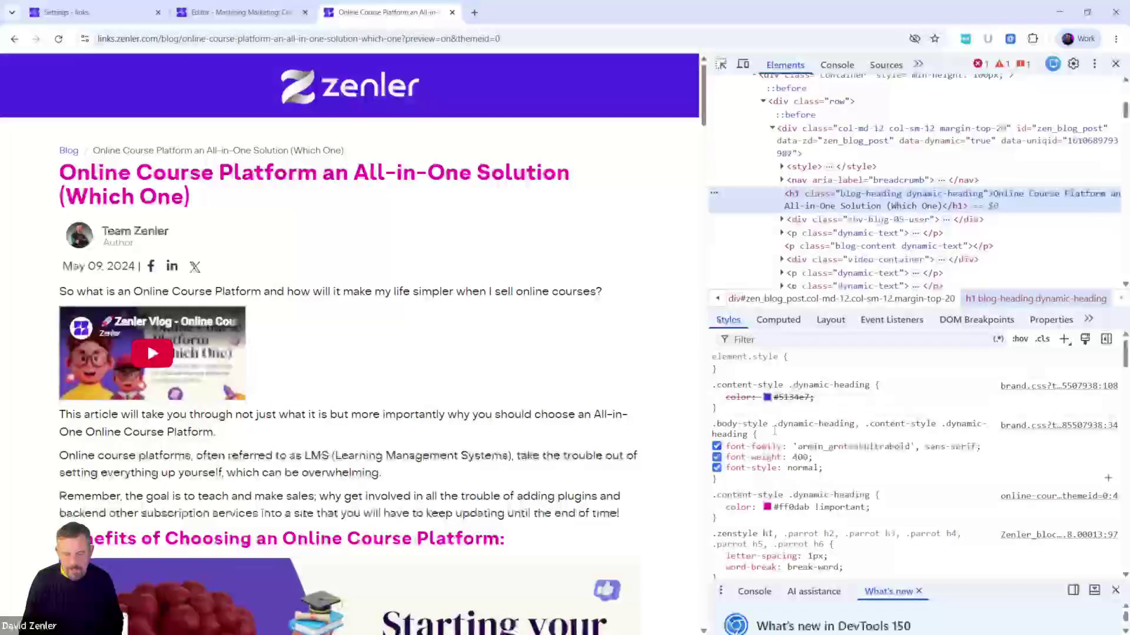
left_click(766, 507)
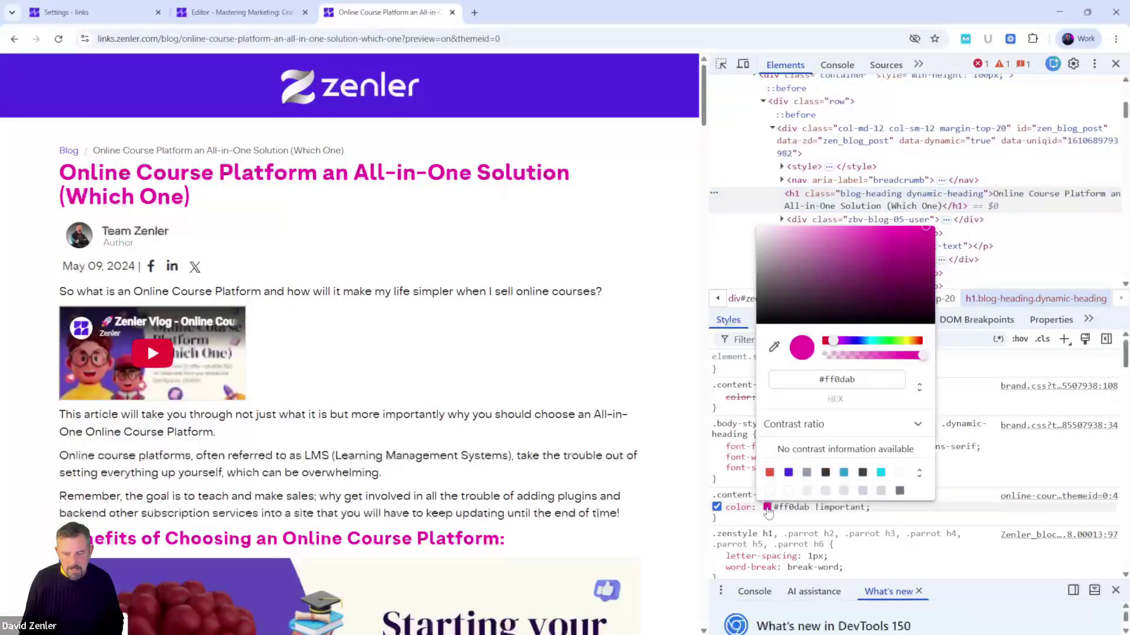
left_click(912, 342)
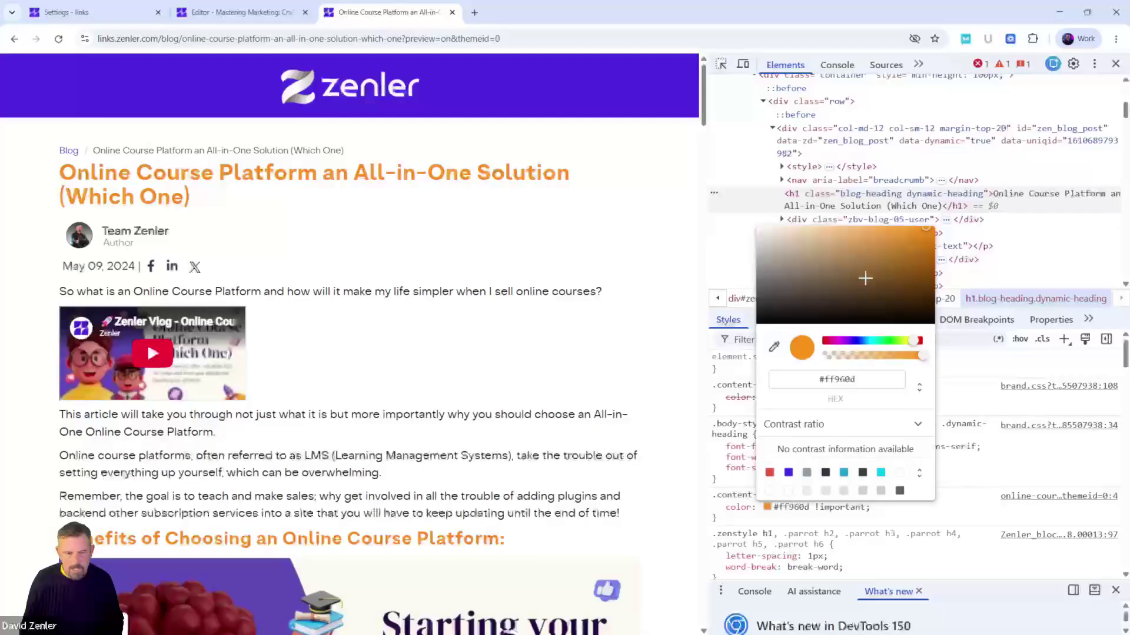
left_click(843, 521)
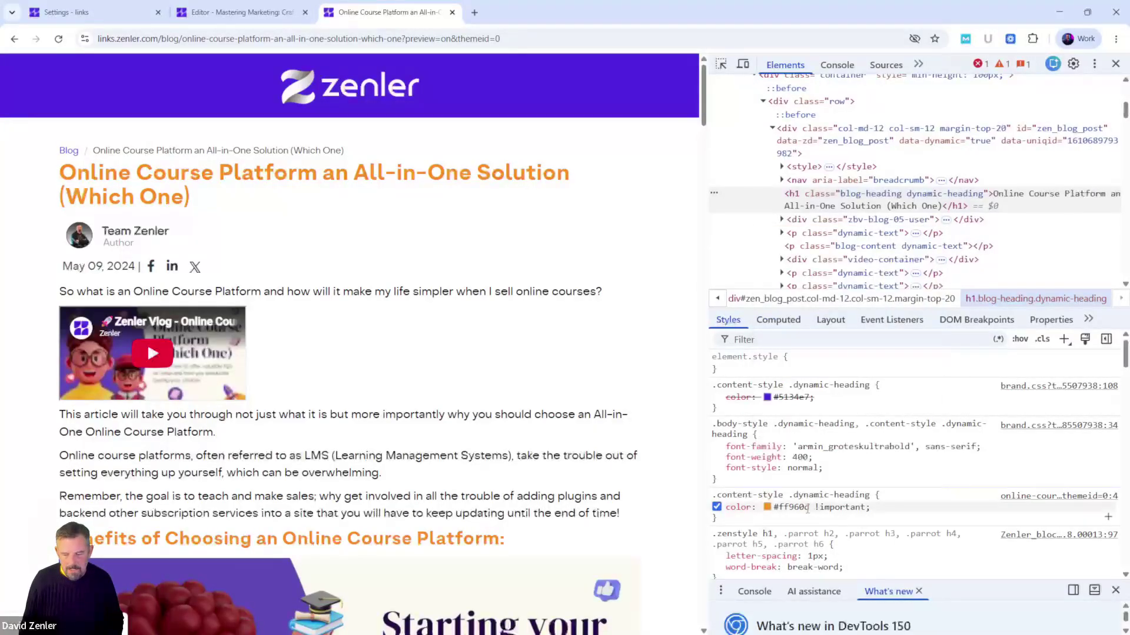
left_click_drag(807, 508, 776, 513)
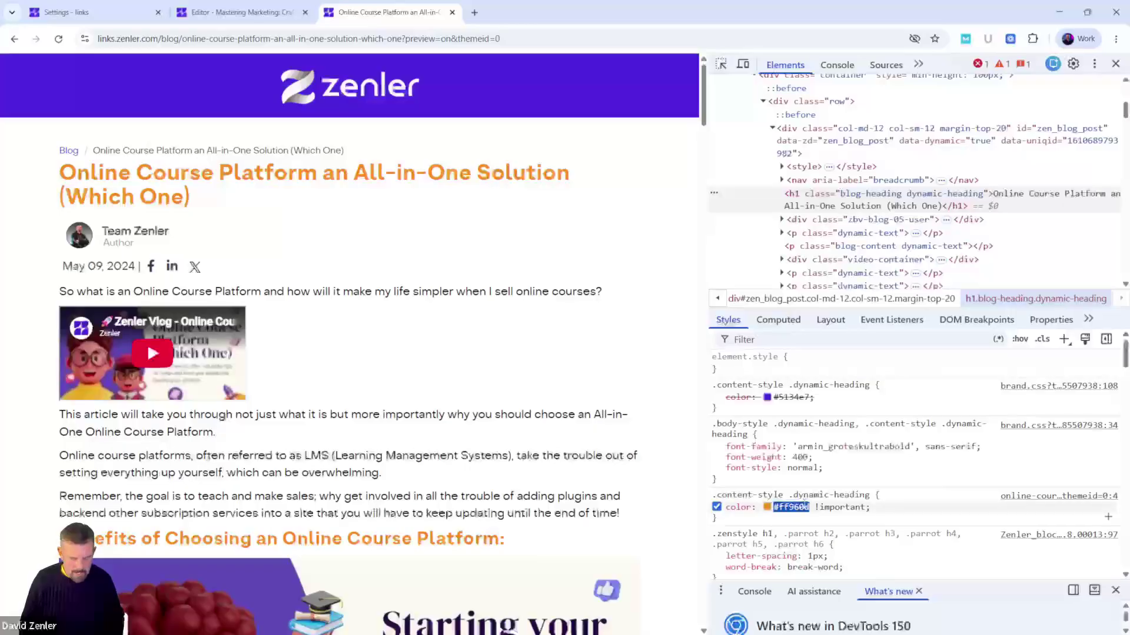
key("ctrl+plus")
key("ctrl+plus")
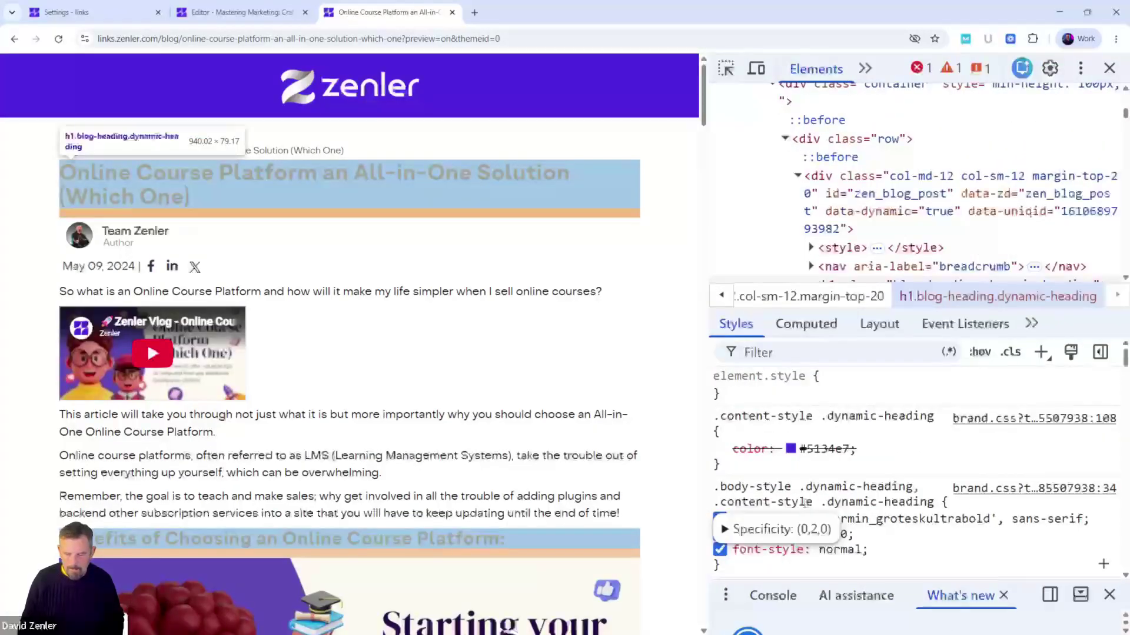
scroll(853, 417, "down", 3)
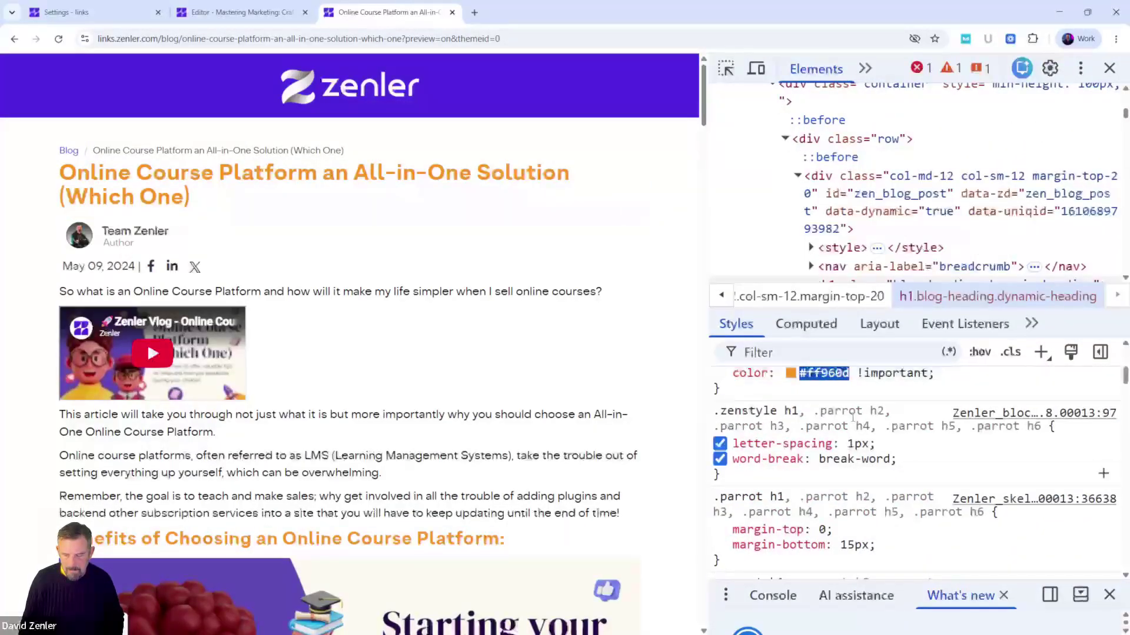
In the blog post page's Page CSS, replace the .content-style .dynamic-heading colour with #ff960d and keep !important.
left_click(241, 12)
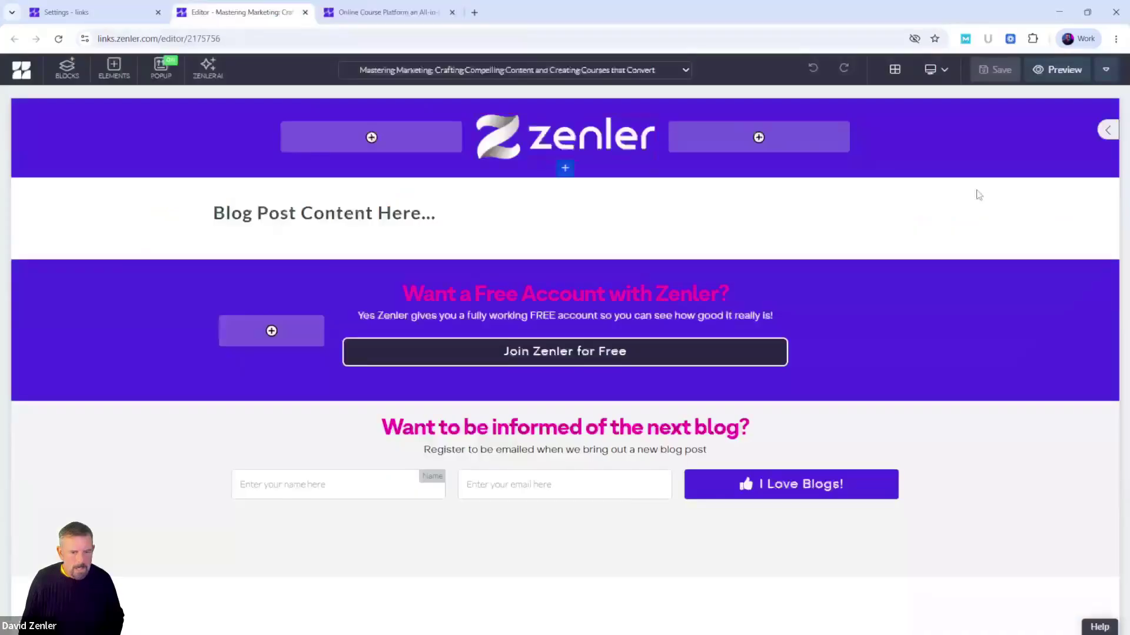
left_click(1106, 72)
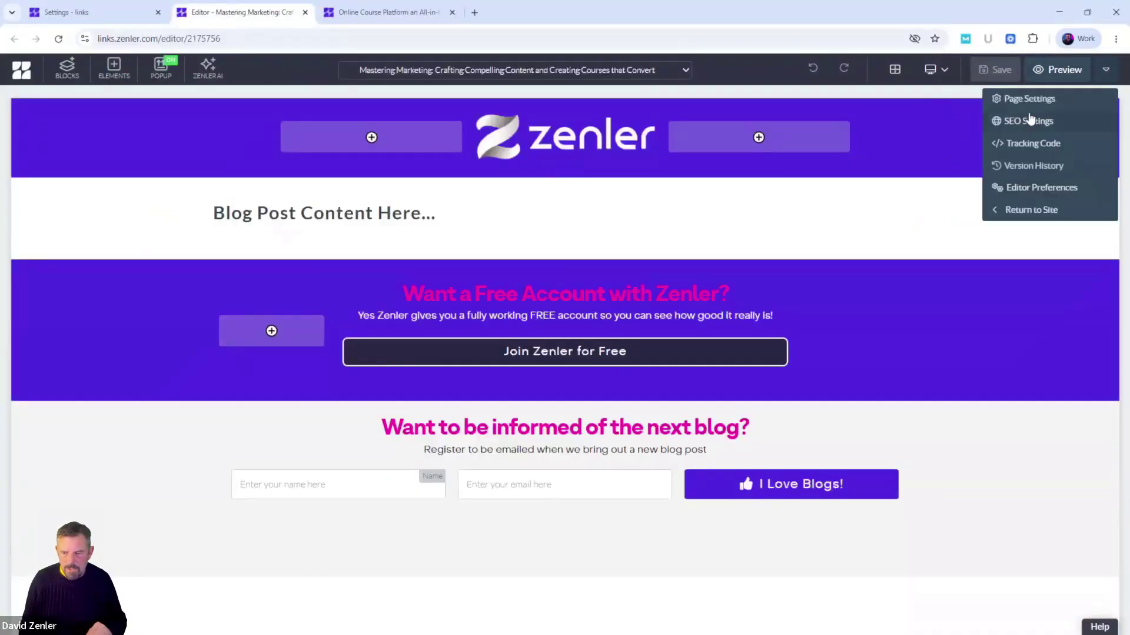
left_click(1025, 98)
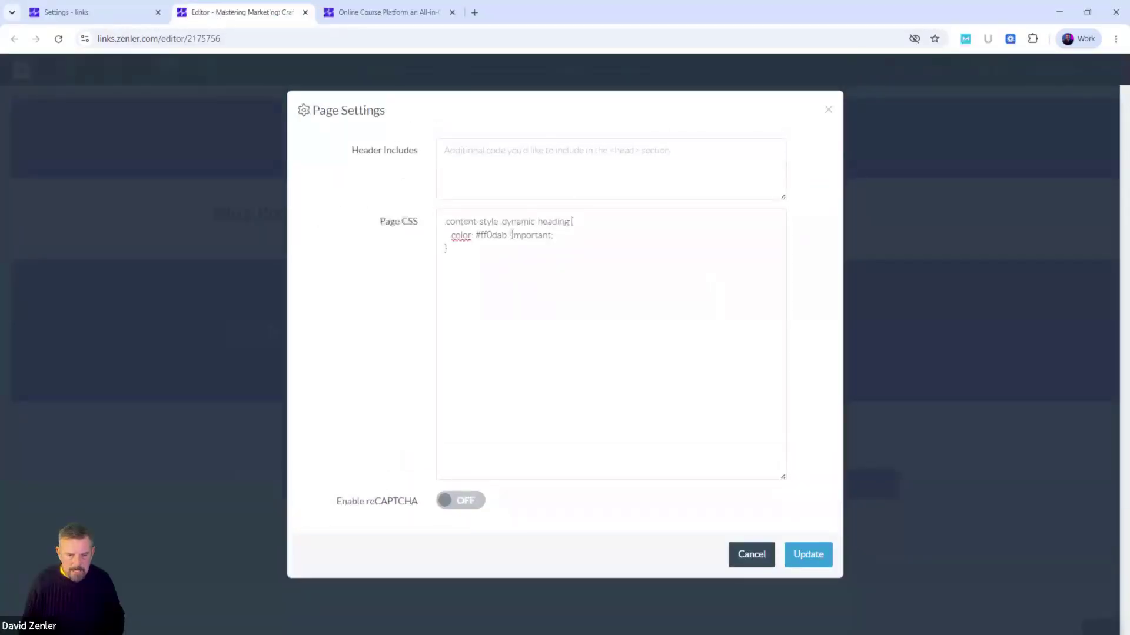
key("ctrl+plus")
key("ctrl+plus")
key("ctrl+plus")
key("ctrl+plus")
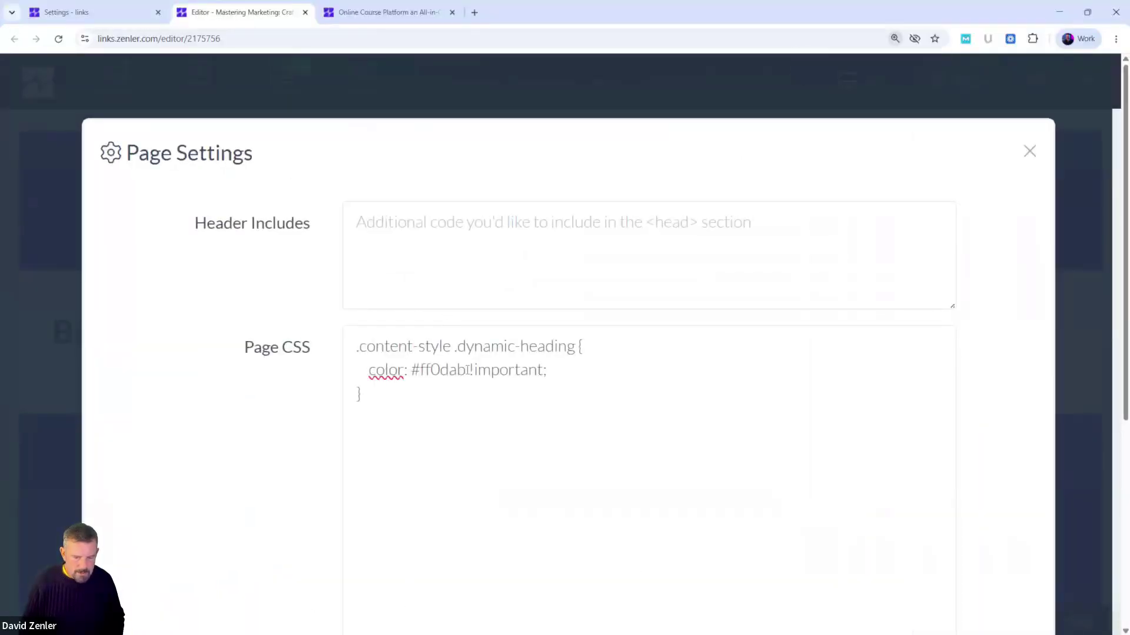
left_click_drag(465, 370, 412, 370)
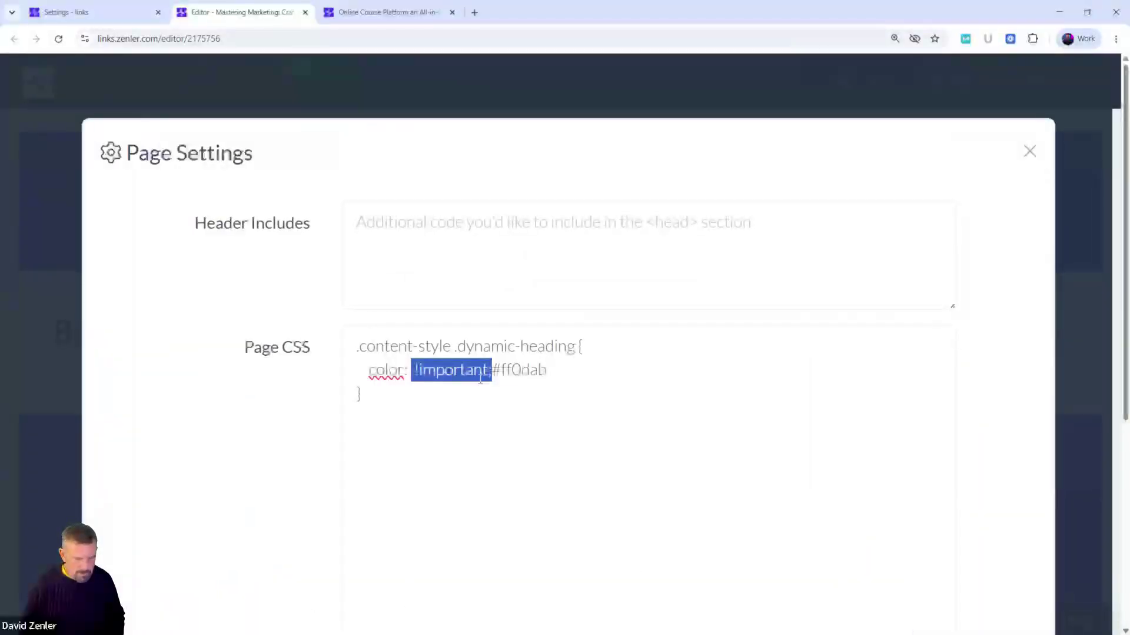
left_click(554, 372)
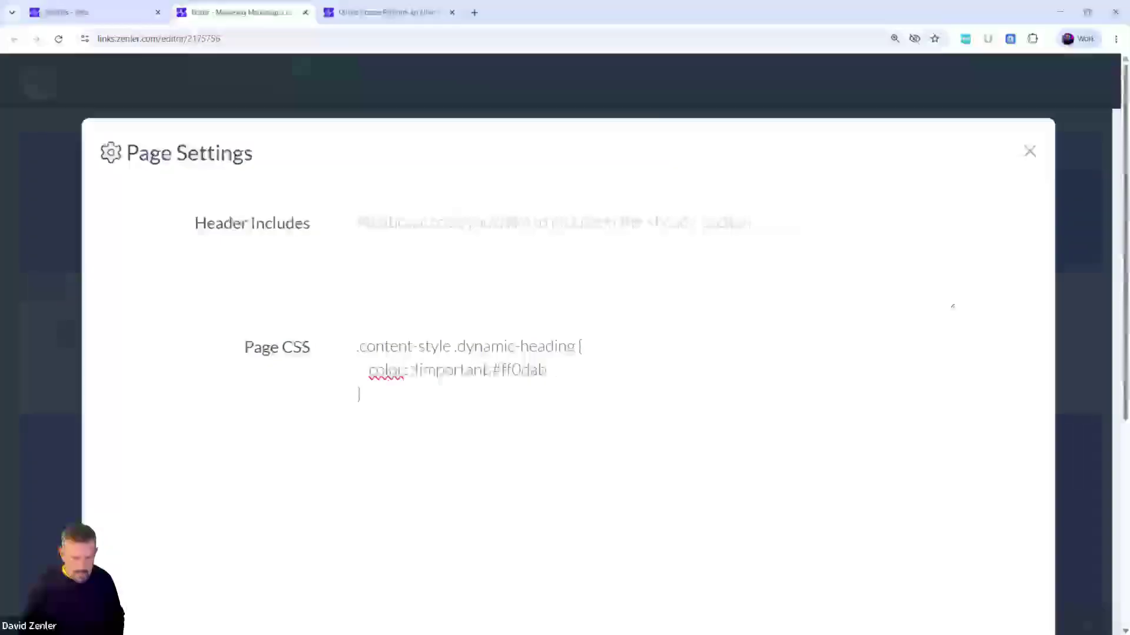
left_click(411, 374)
type("#ff960d")
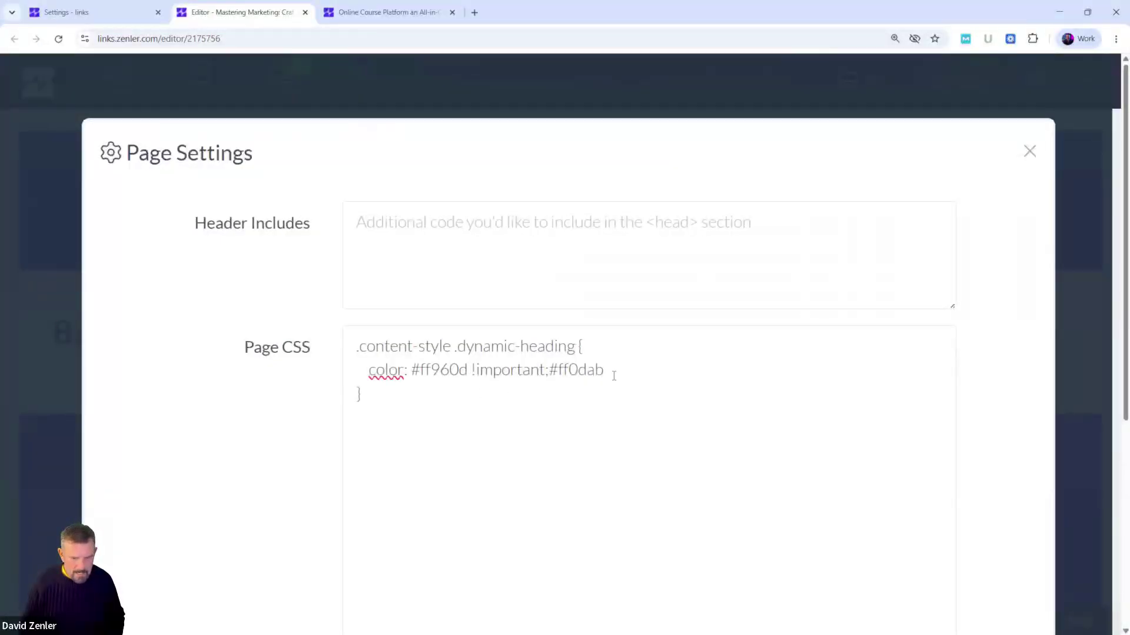
left_click_drag(603, 370, 559, 372)
key("BackSpace")
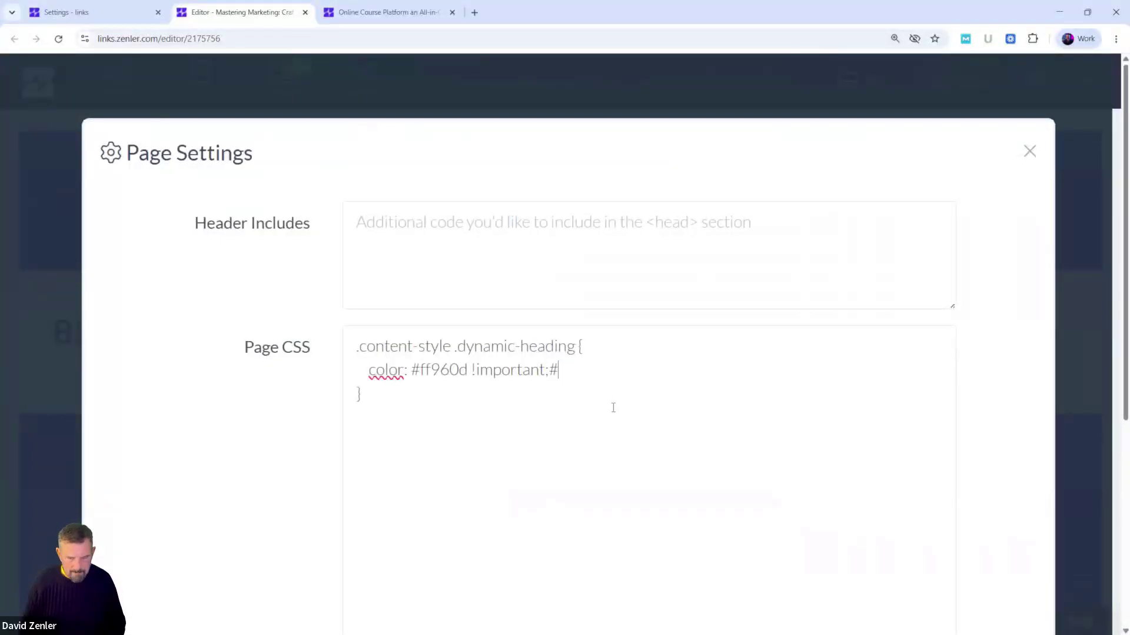
Update the page settings and save the blog post page.
scroll(636, 410, "down", 5)
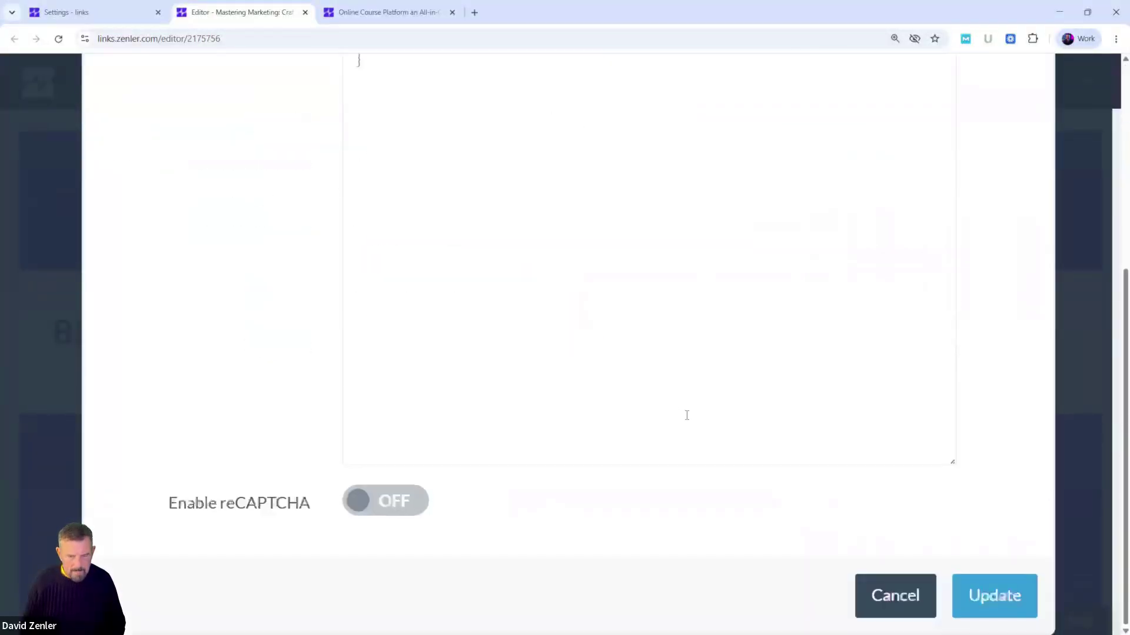
left_click(979, 606)
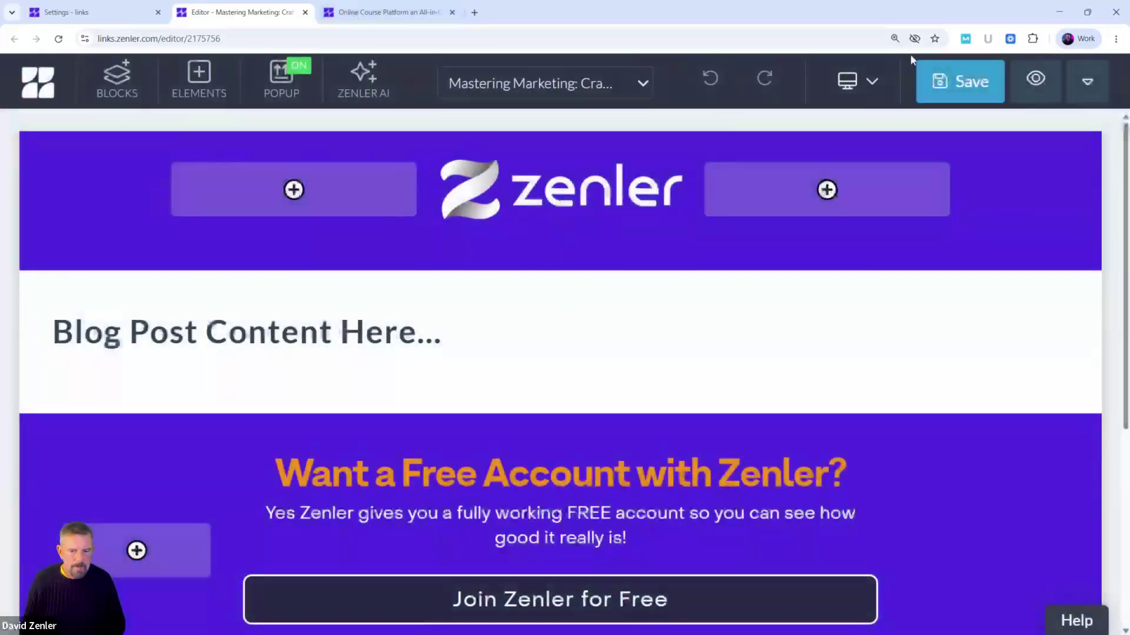
left_click(944, 97)
key("ctrl+0")
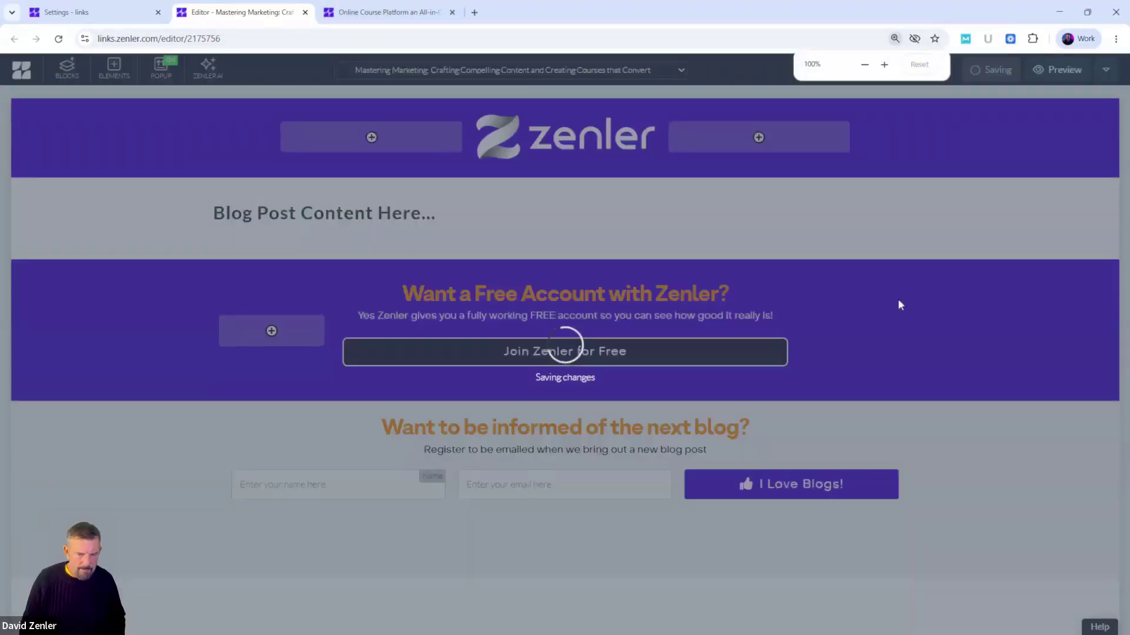
Return to the post preview, close the inspector, reload the post and check the title colour.
left_click(358, 14)
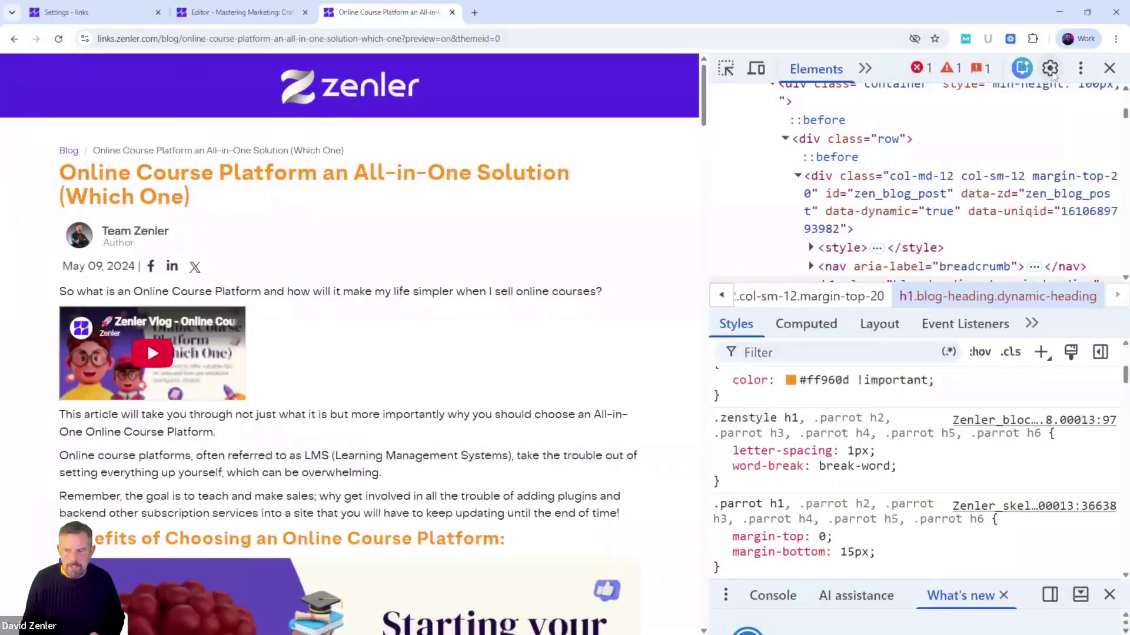
left_click(1109, 68)
left_click(58, 38)
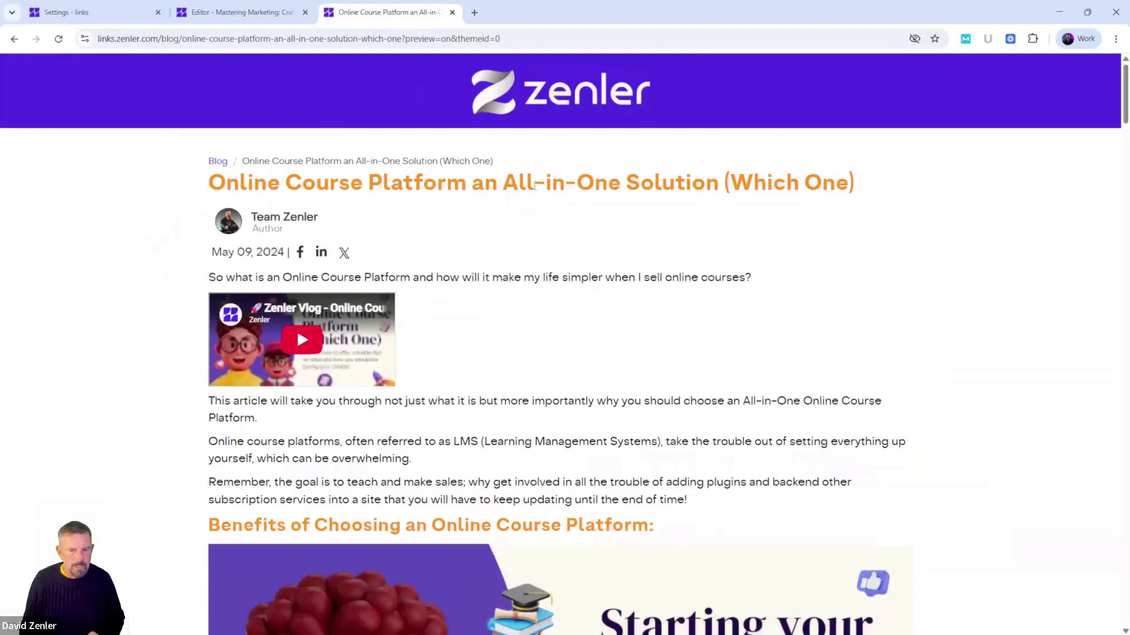
left_click_drag(534, 186, 866, 183)
left_click(994, 295)
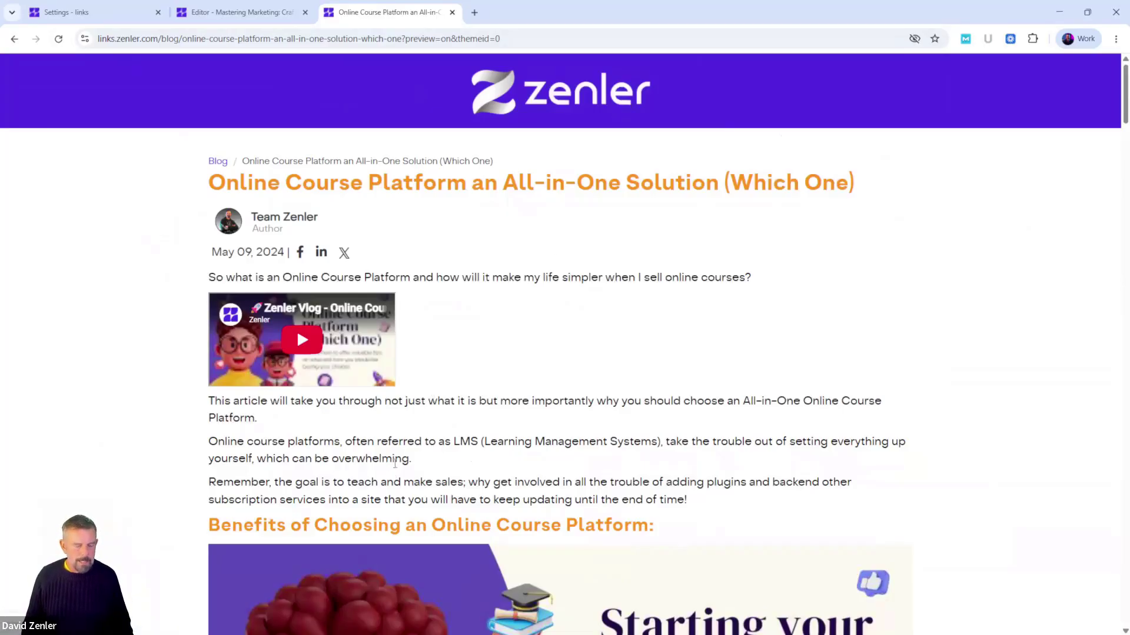
Inspect the "Online course platforms, often referred to as LMS" paragraph and locate its .zbv-blog-05 p style rule.
right_click(502, 451)
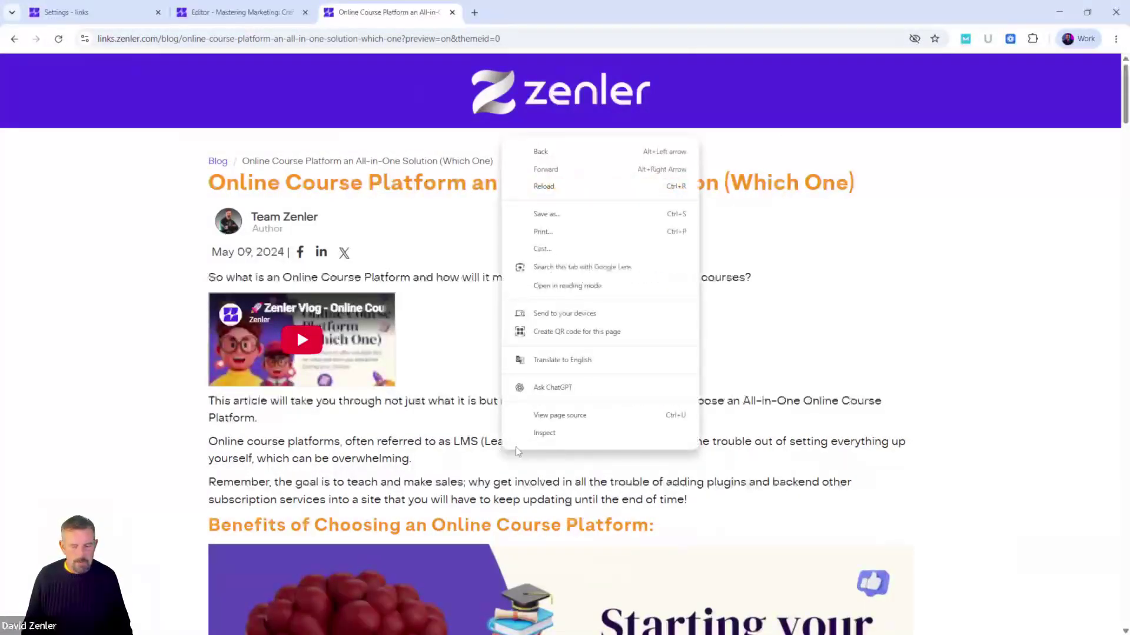
left_click(550, 434)
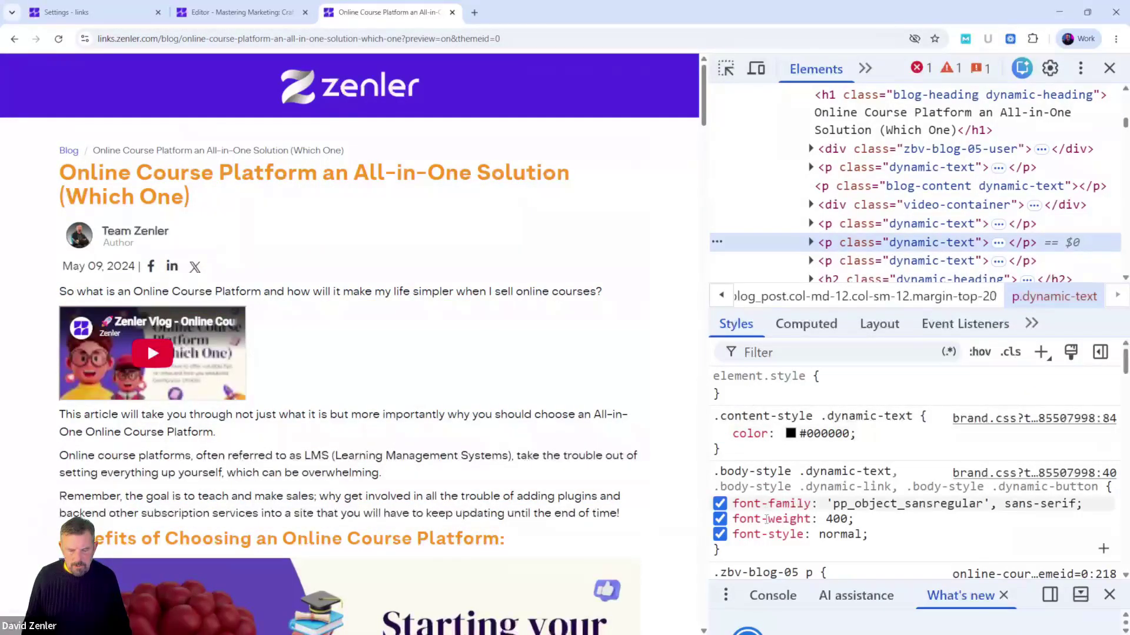
scroll(767, 519, "down", 2)
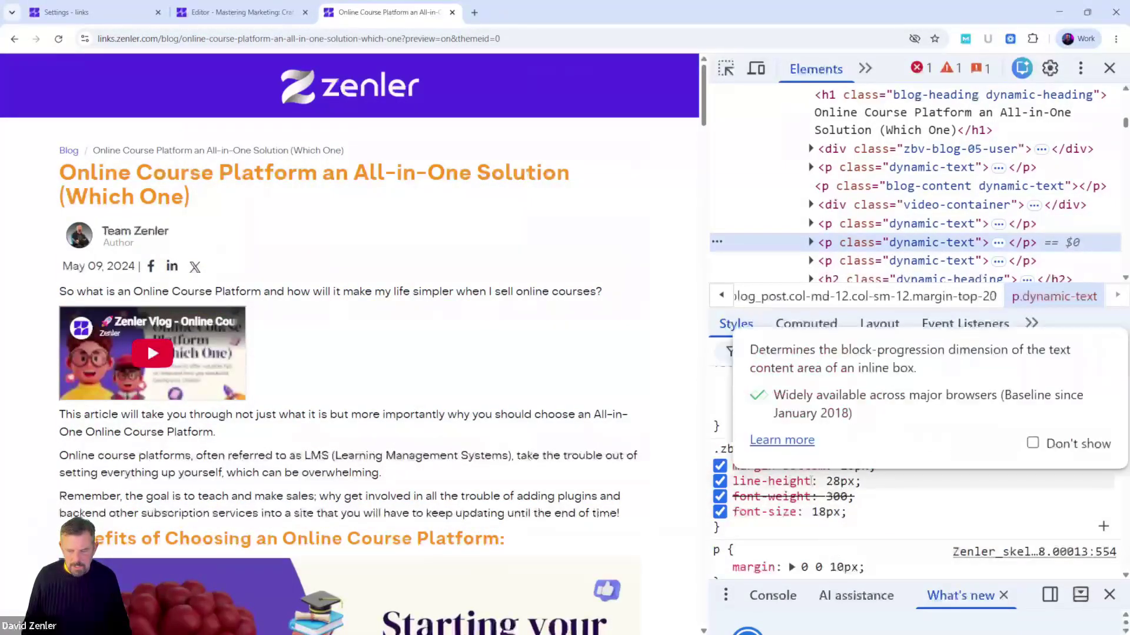
Try several line-heights for the .zbv-blog-05 p rule, including 30px and 16px, to compare the paragraph spacing.
left_click(837, 481)
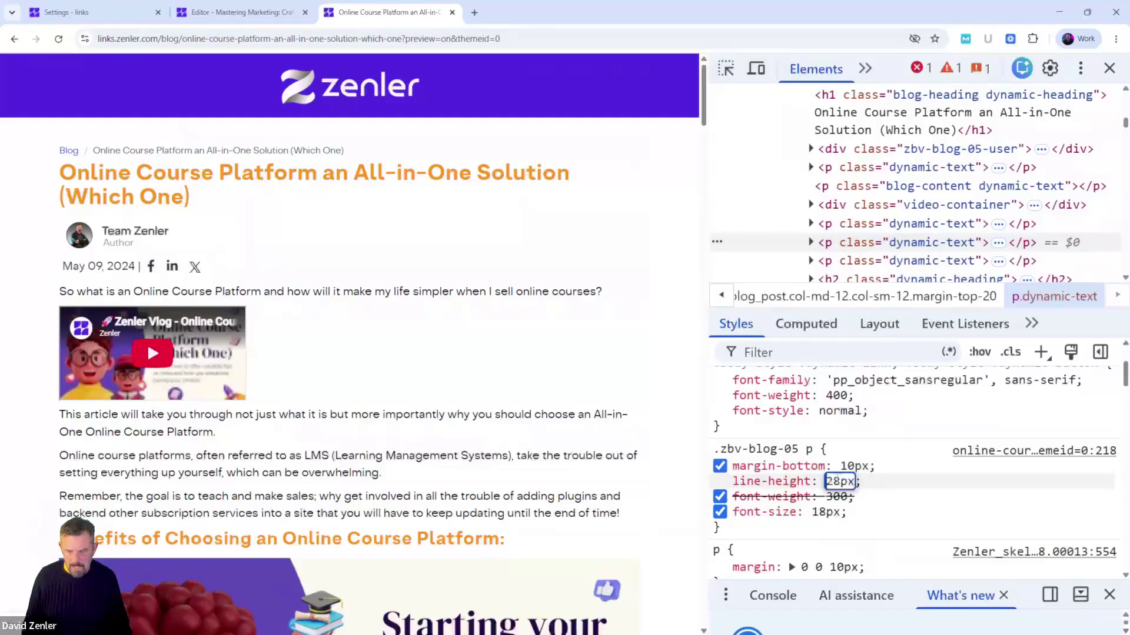
left_click_drag(839, 482, 827, 481)
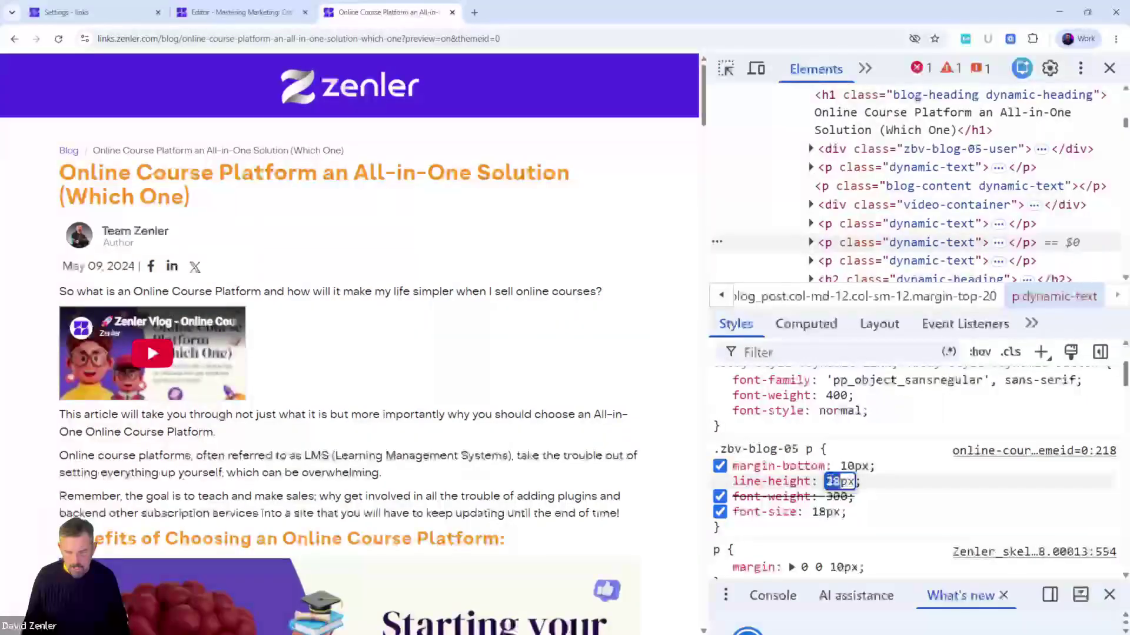
type("30")
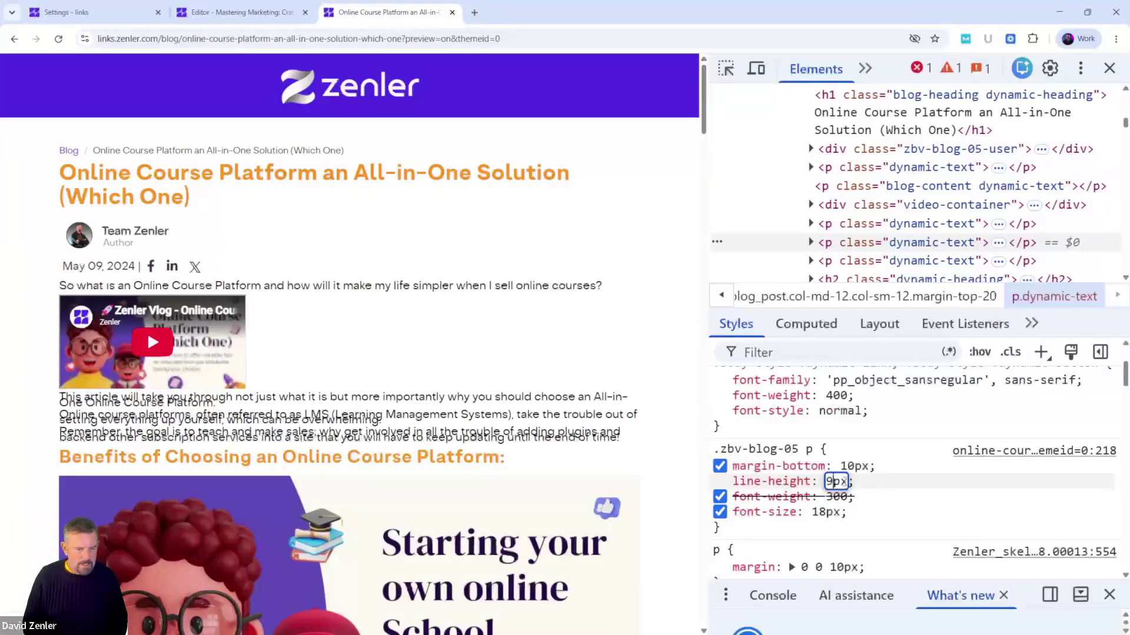
key("BackSpace")
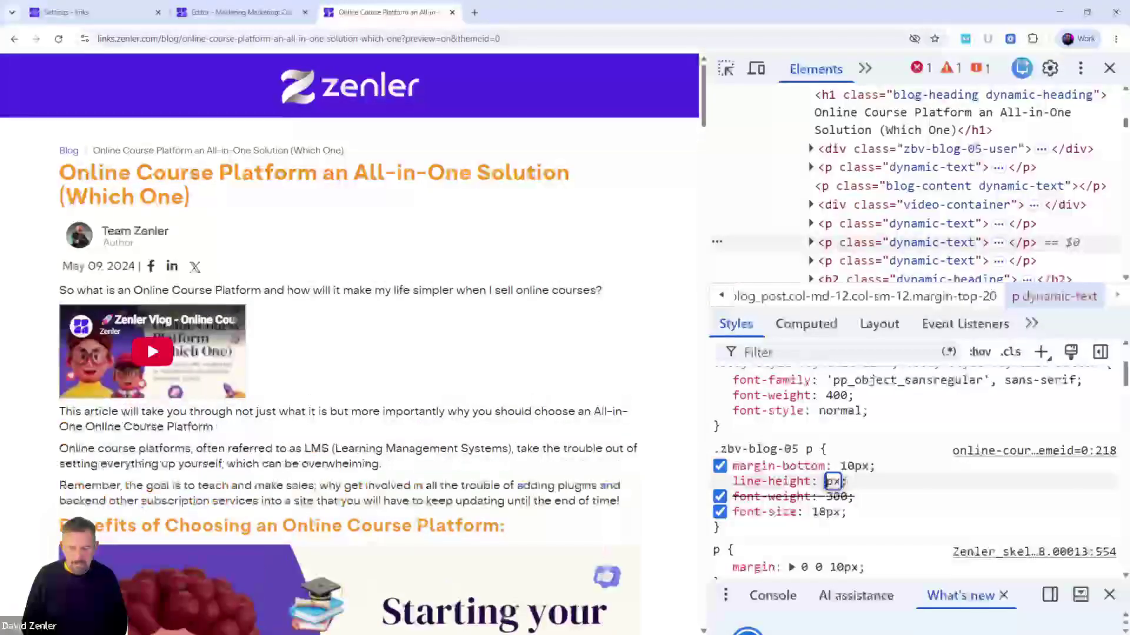
type("12")
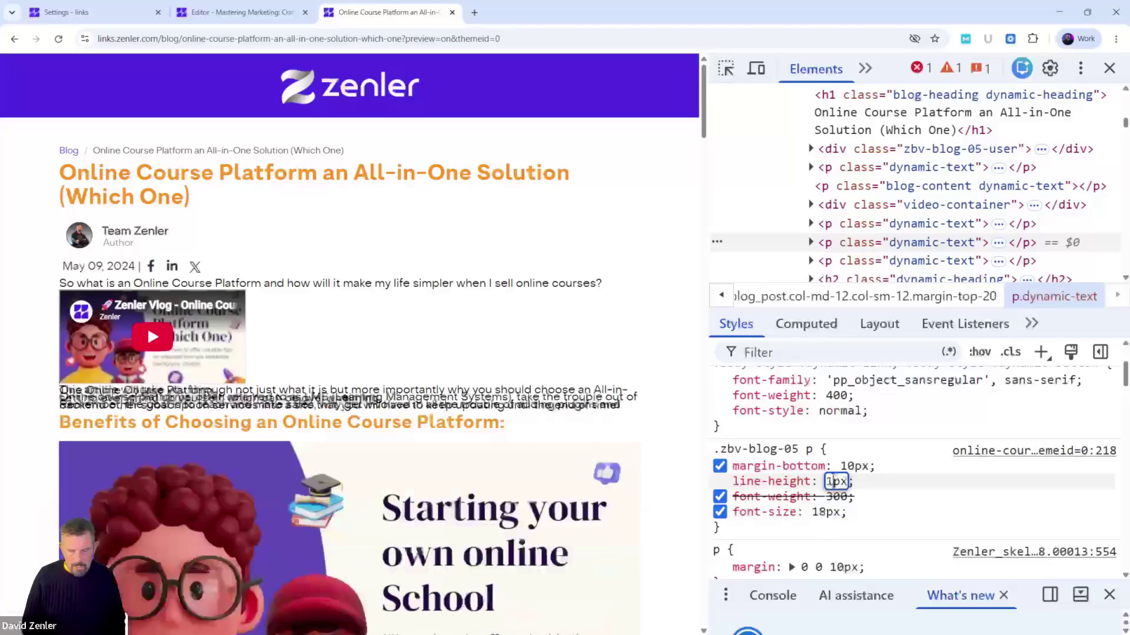
key("BackSpace")
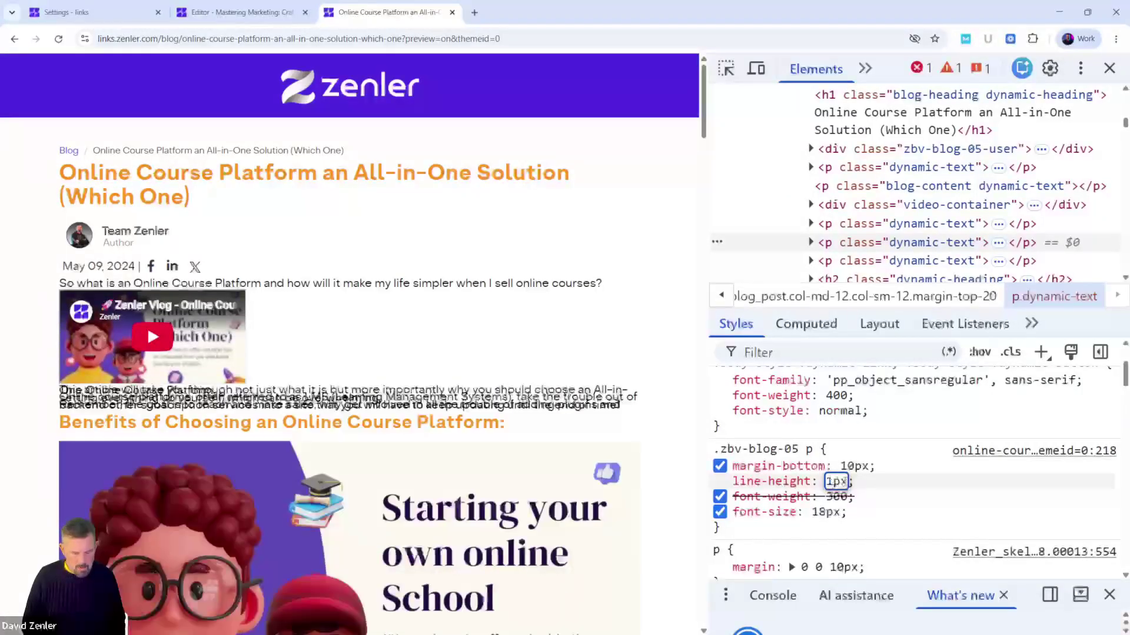
key("BackSpace")
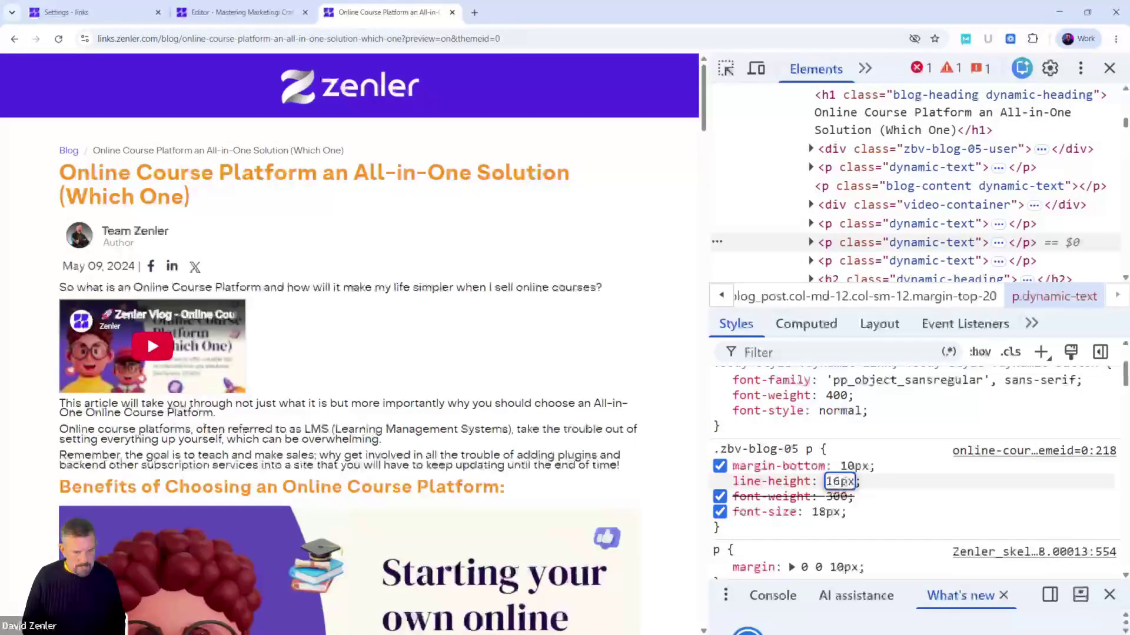
type("1")
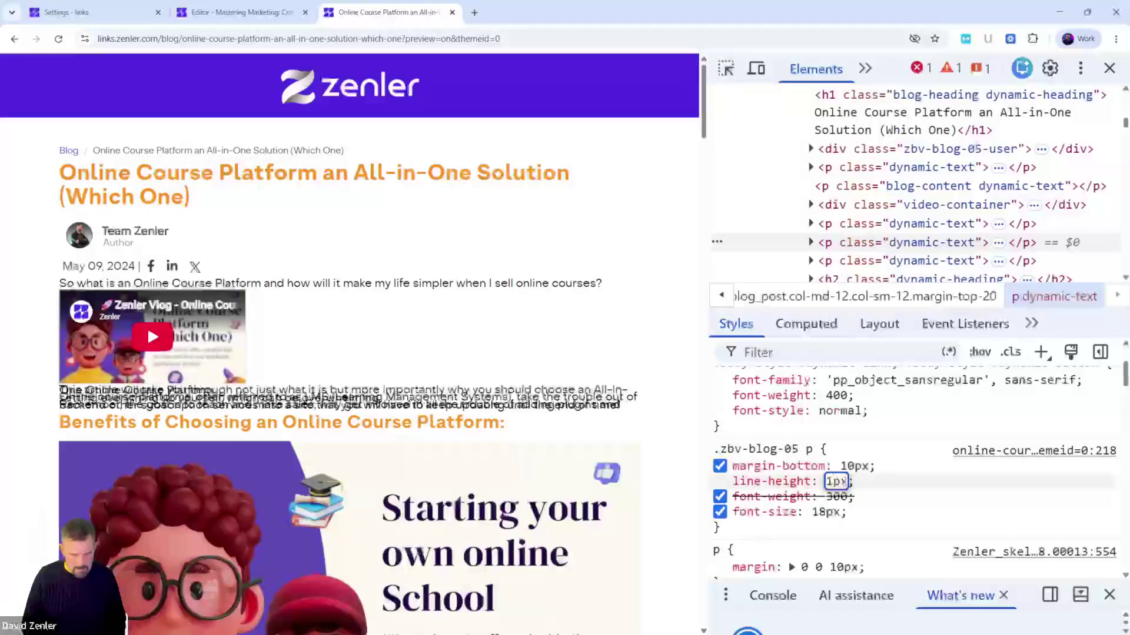
type("9")
key("BackSpace")
key("BackSpace")
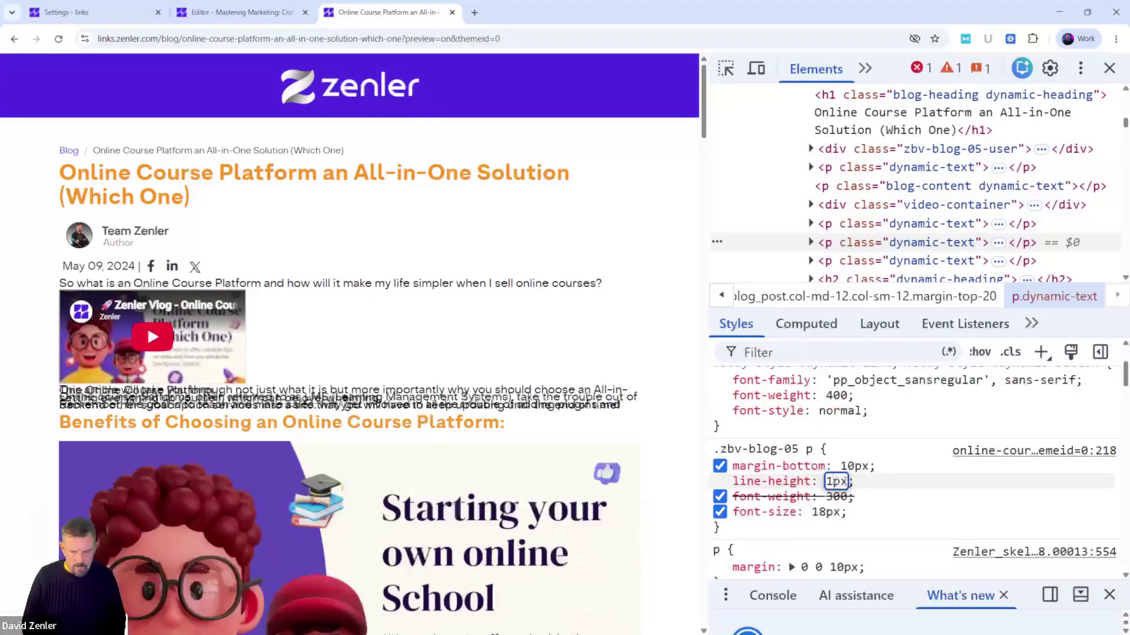
Set the .zbv-blog-05 p rule's line-height to 25px and its font-size to 16px in the inspector.
type("22")
key("BackSpace")
key("BackSpace")
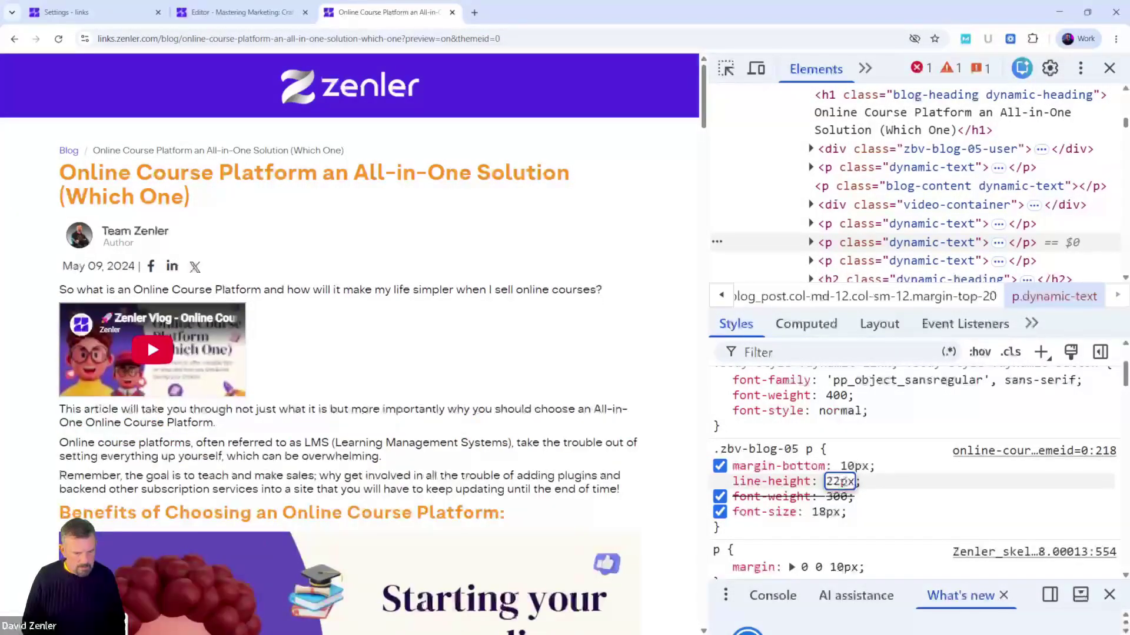
type("25")
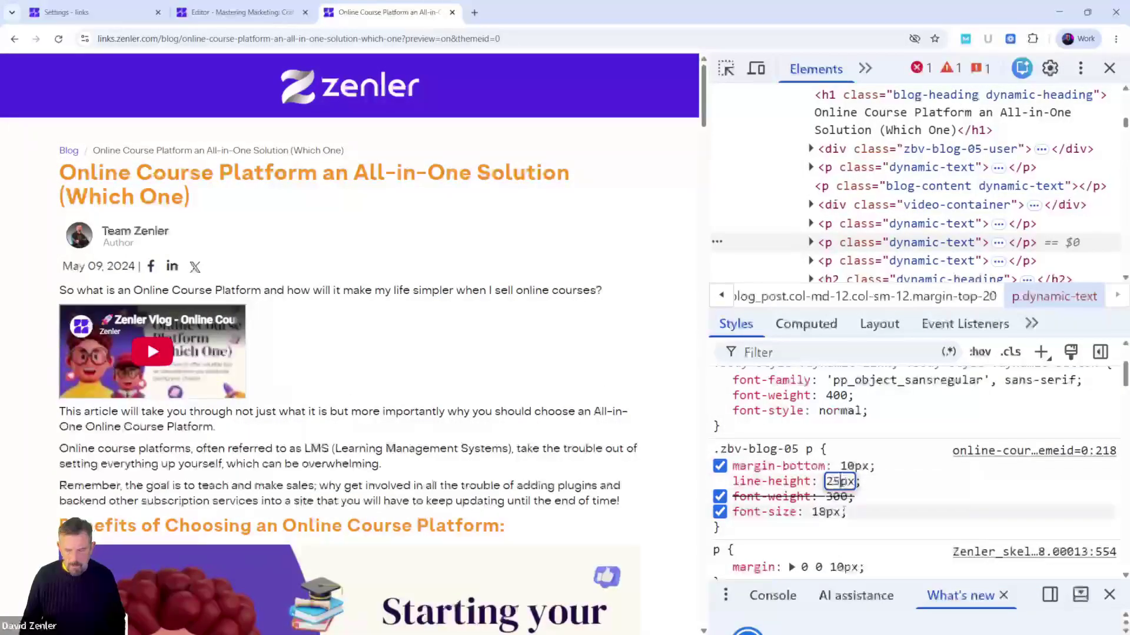
left_click(817, 512)
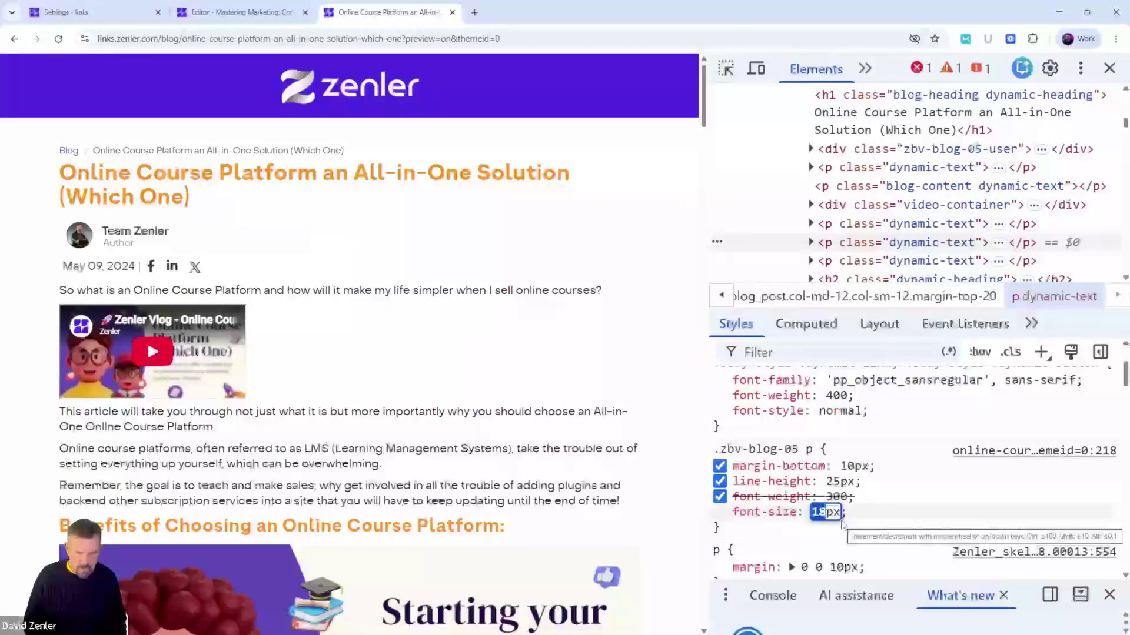
type("16")
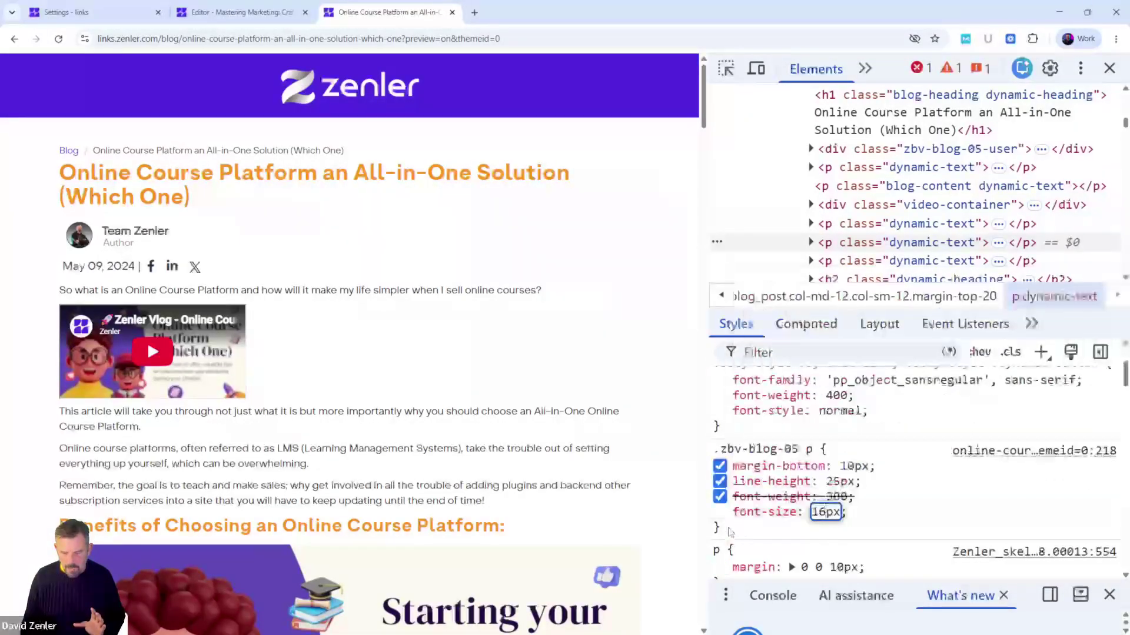
Copy the whole .zbv-blog-05 p rule from the inspector's styles.
left_click_drag(730, 531, 732, 510)
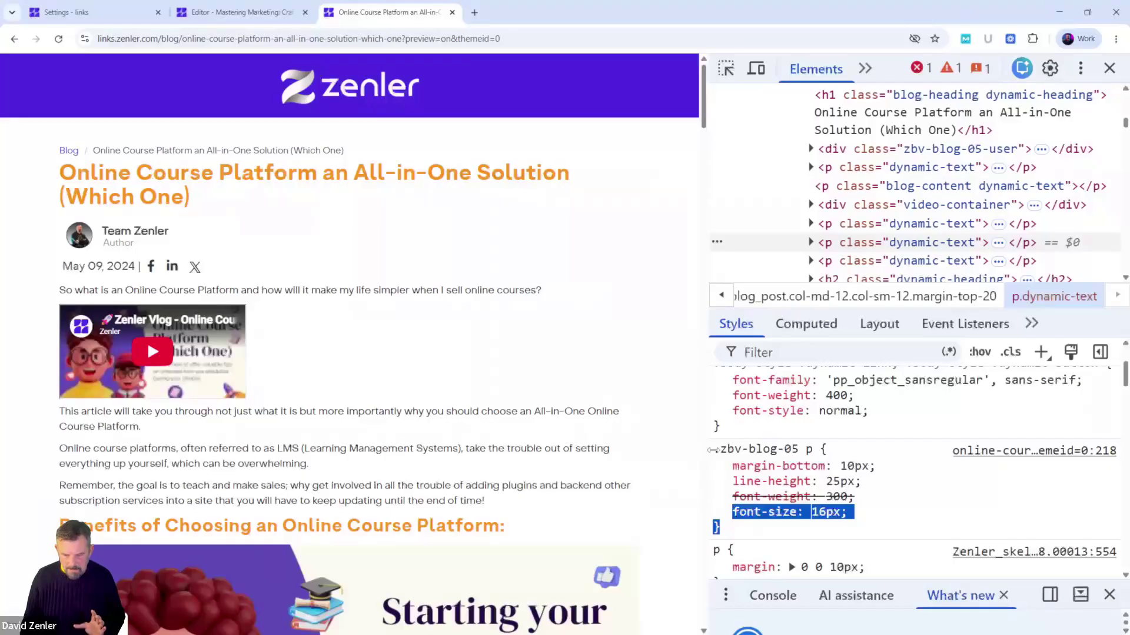
left_click(712, 450, "shift")
key("ctrl+c")
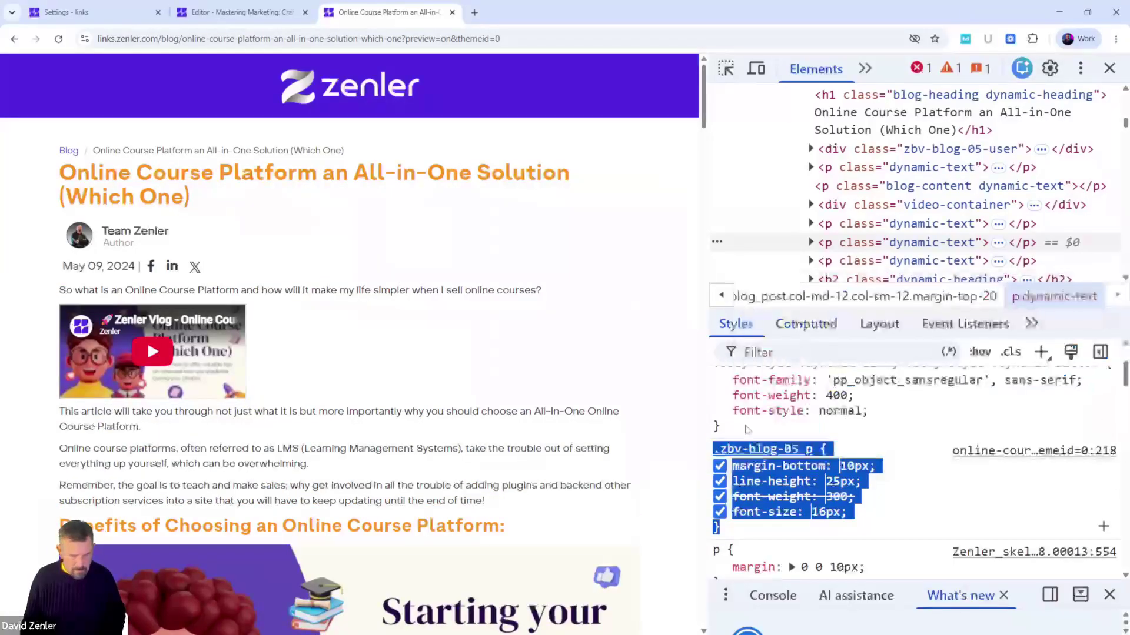
Switch back to the blog post template editor and paste the copied .zbv-blog-05 p rule below the heading rule in the page CSS.
left_click(259, 13)
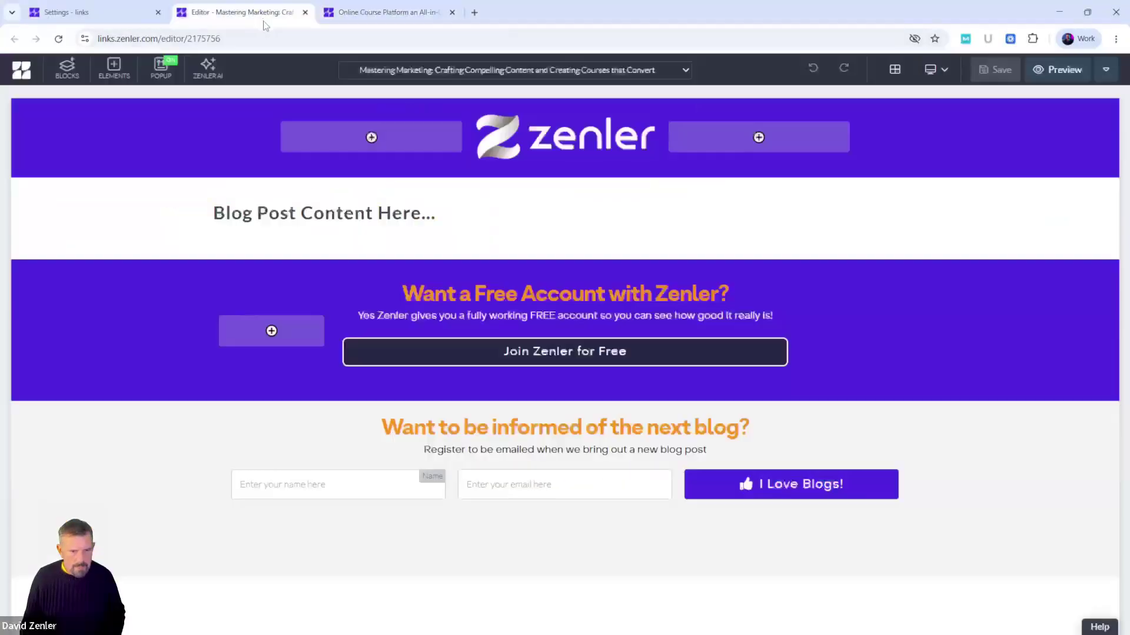
left_click(1108, 73)
left_click(1013, 98)
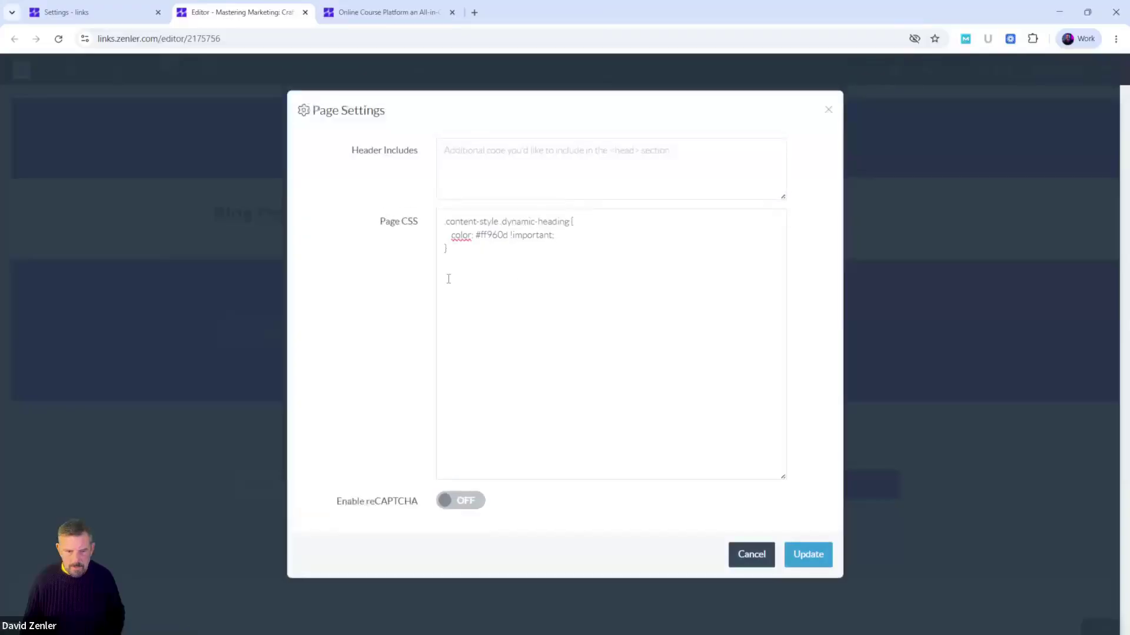
left_click(574, 258)
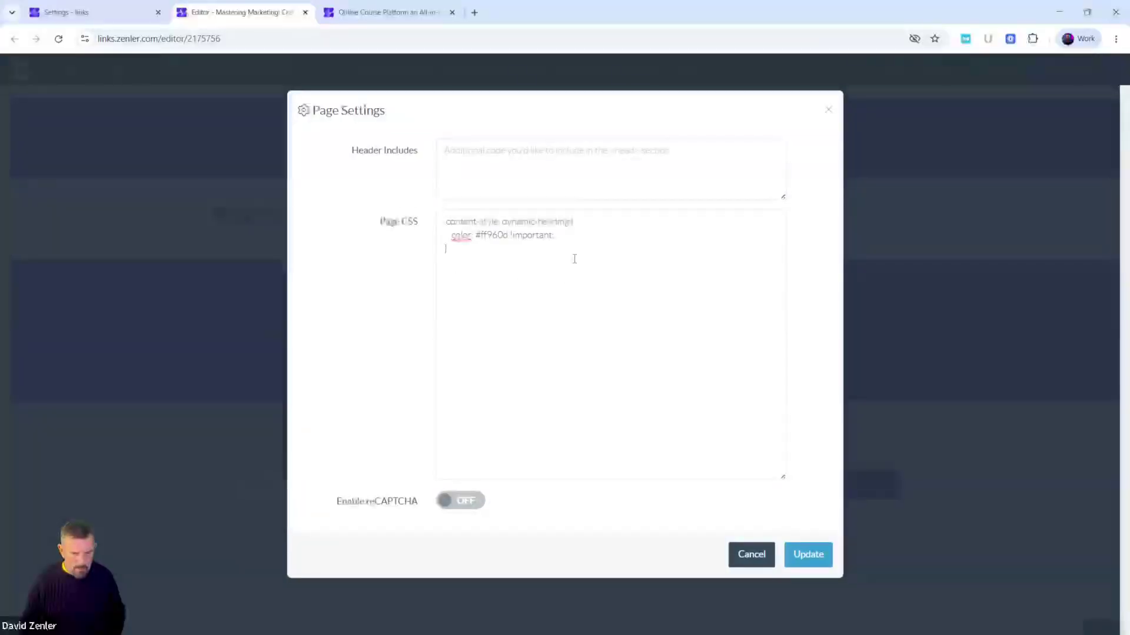
key("ctrl+v")
Delete the margin-bottom and font-weight declarations from the .zbv-blog-05 p rule in the page CSS.
left_click_drag(516, 275, 442, 276)
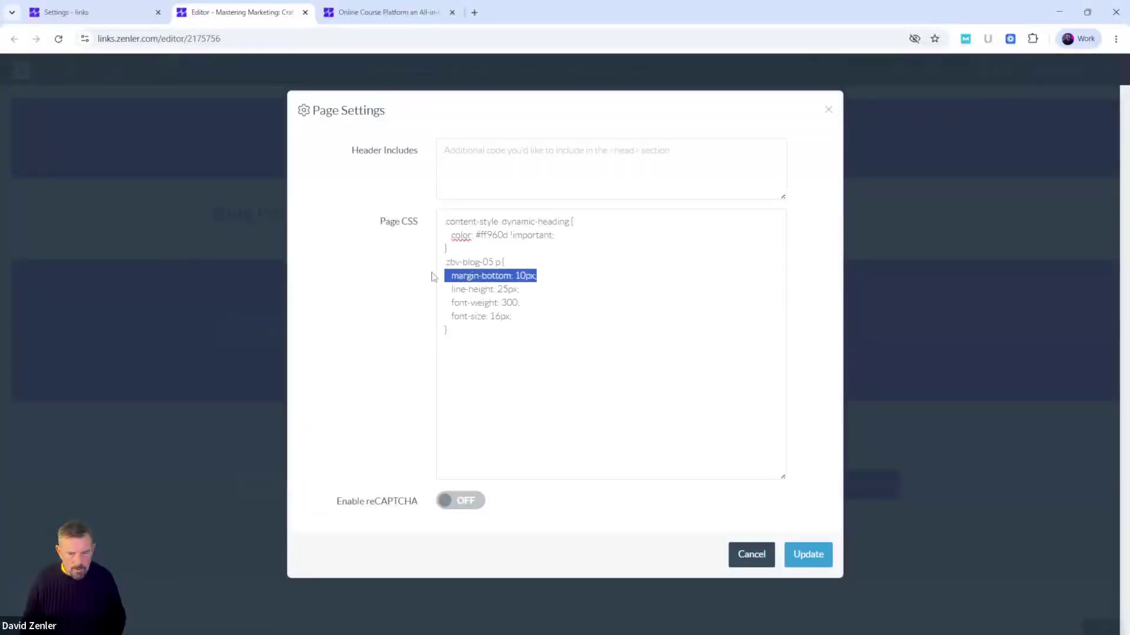
key("BackSpace")
key("BackSpace")
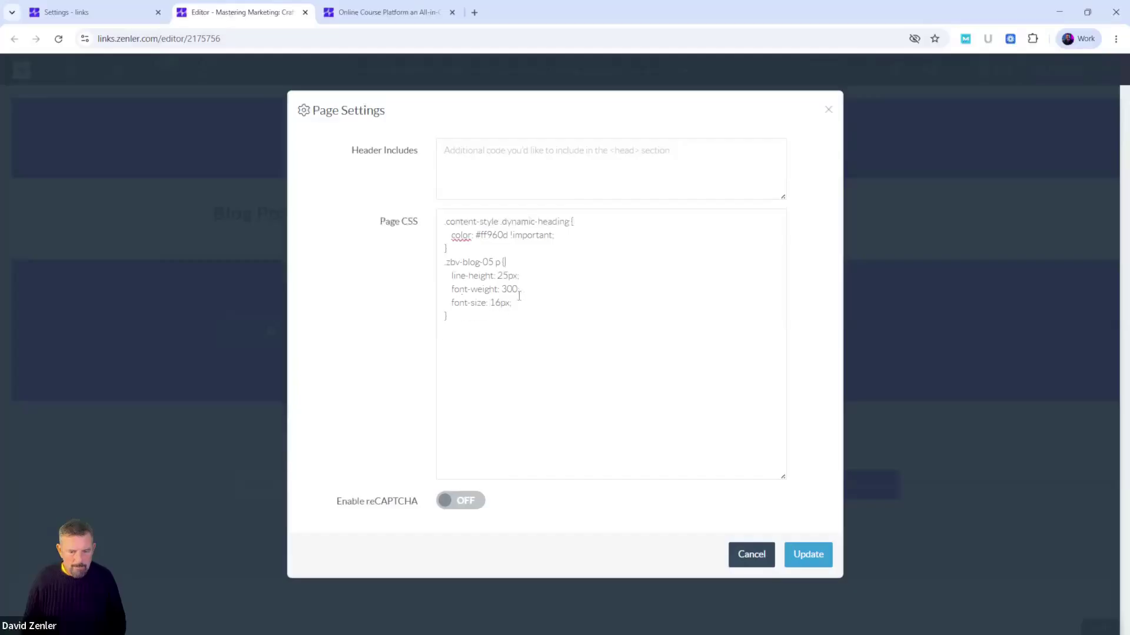
left_click_drag(520, 289, 413, 294)
key("BackSpace")
key("BackSpace")
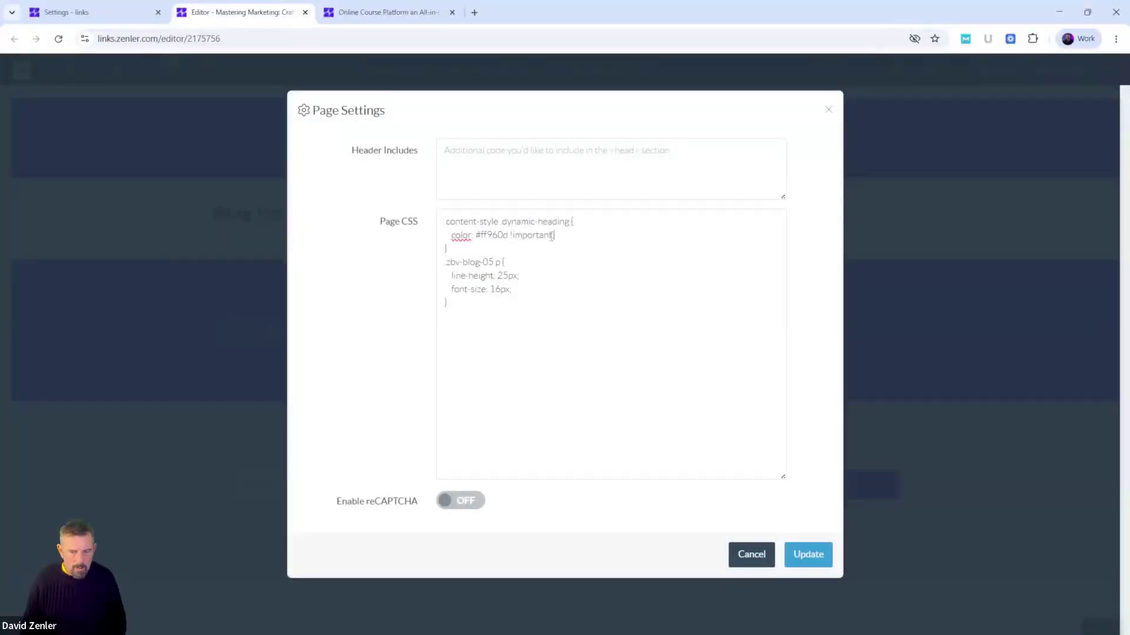
Add !important to the rule's 25px line-height and 16px font-size, update the page settings and save the template.
left_click_drag(553, 235, 510, 236)
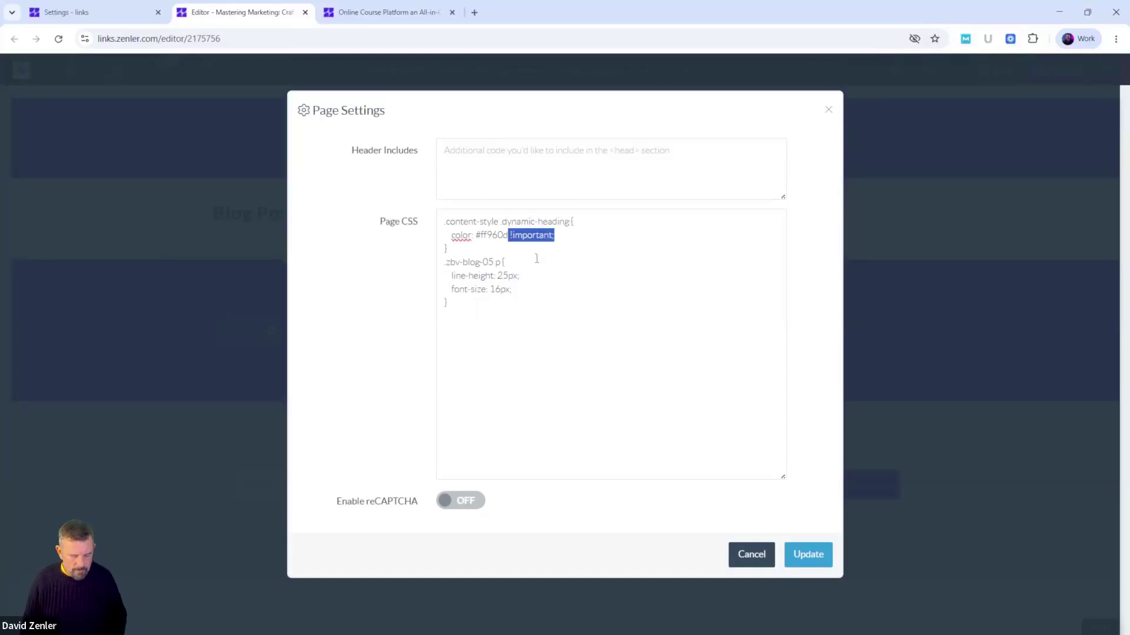
left_click(526, 276)
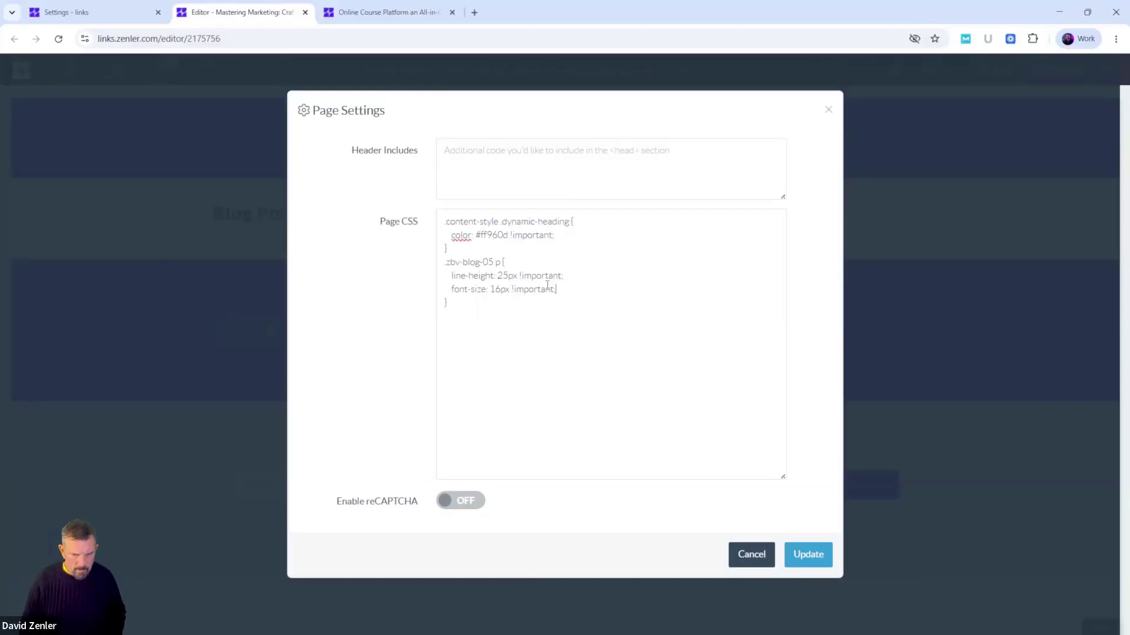
left_click(803, 554)
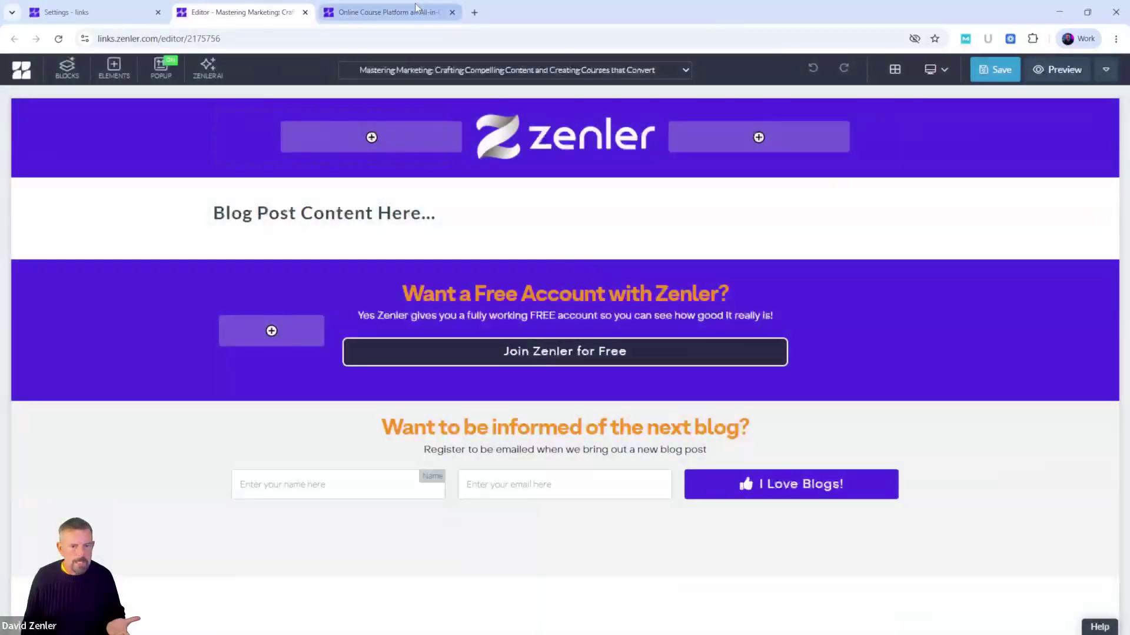
left_click(998, 71)
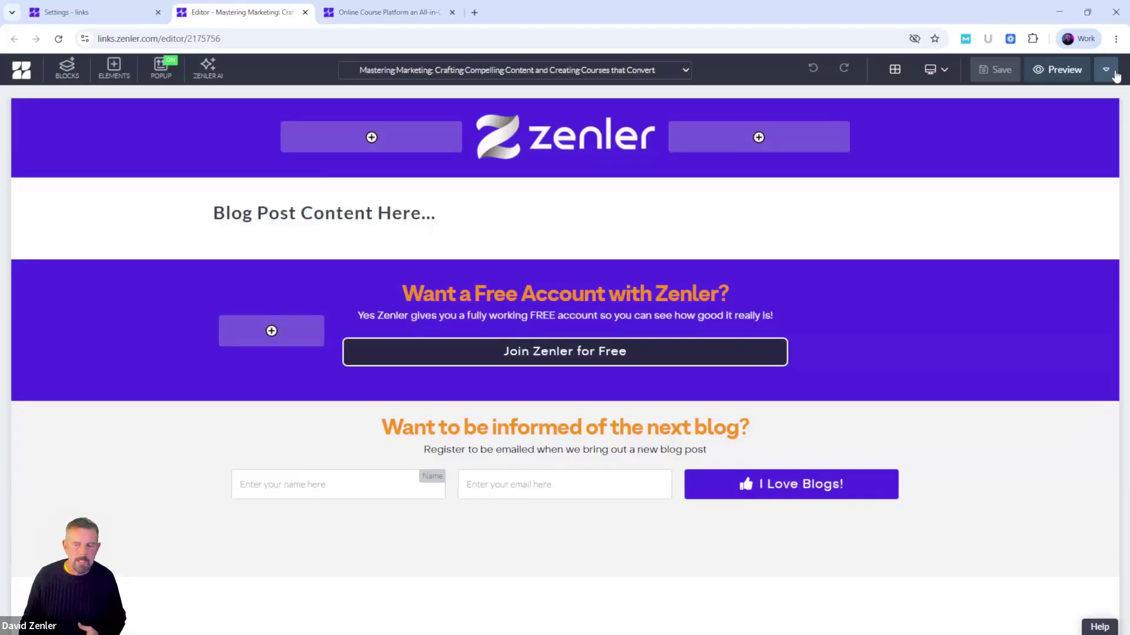
Review the paragraph line-height in the saved page CSS and close the page settings without changes.
left_click(1106, 71)
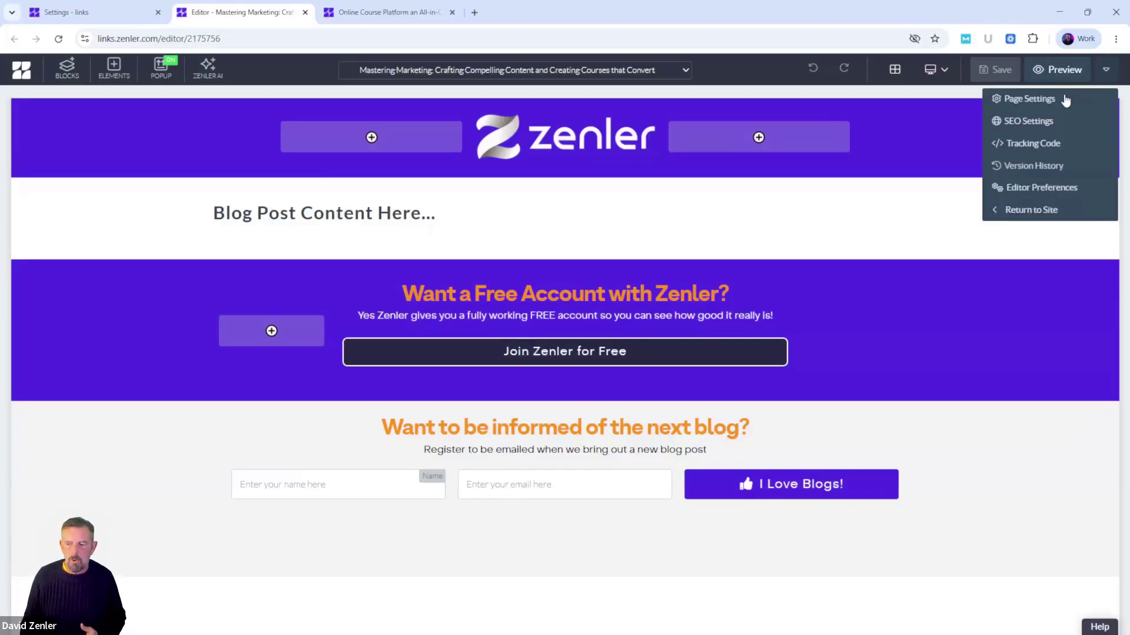
left_click(1034, 100)
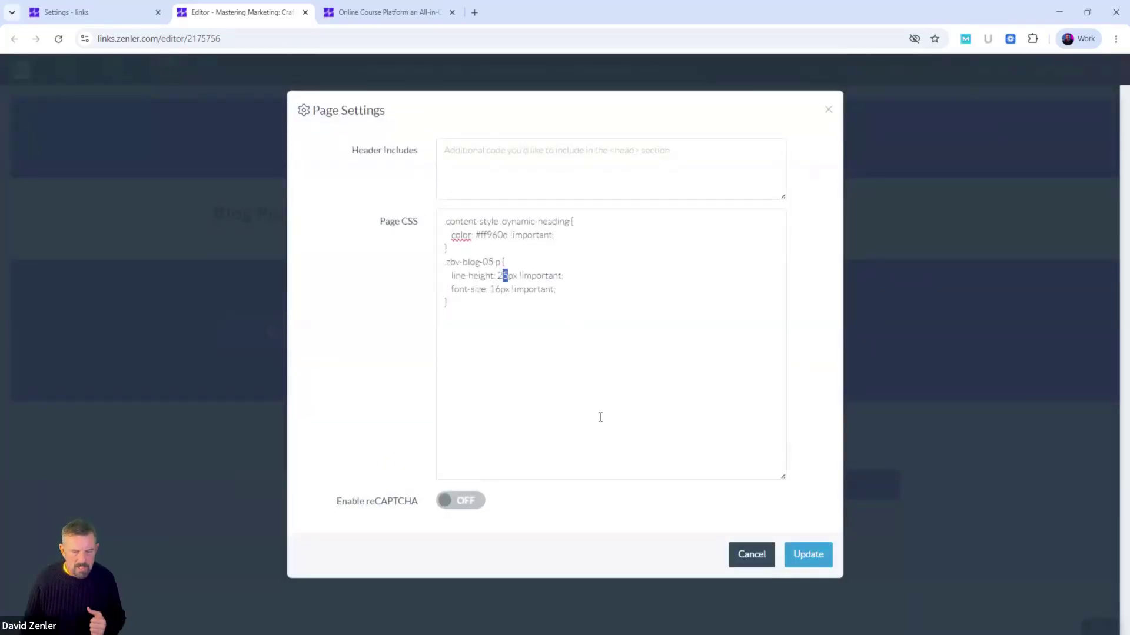
left_click(827, 115)
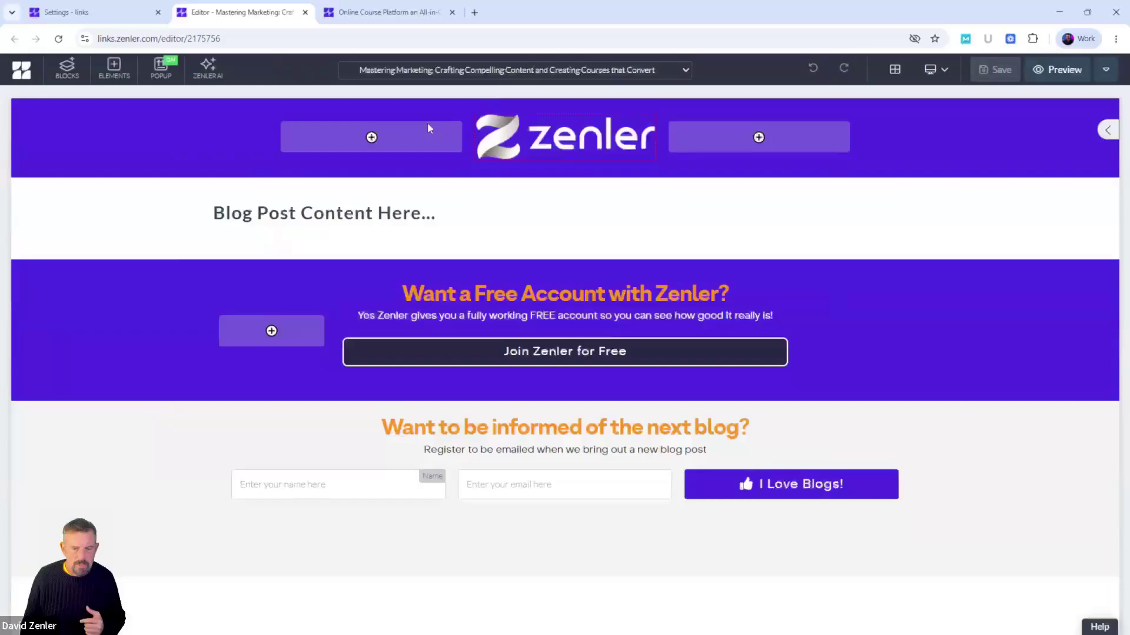
Reload the blog post preview with the inspector closed and open the "$90K Months with Zenler" post from the blog.
left_click(386, 13)
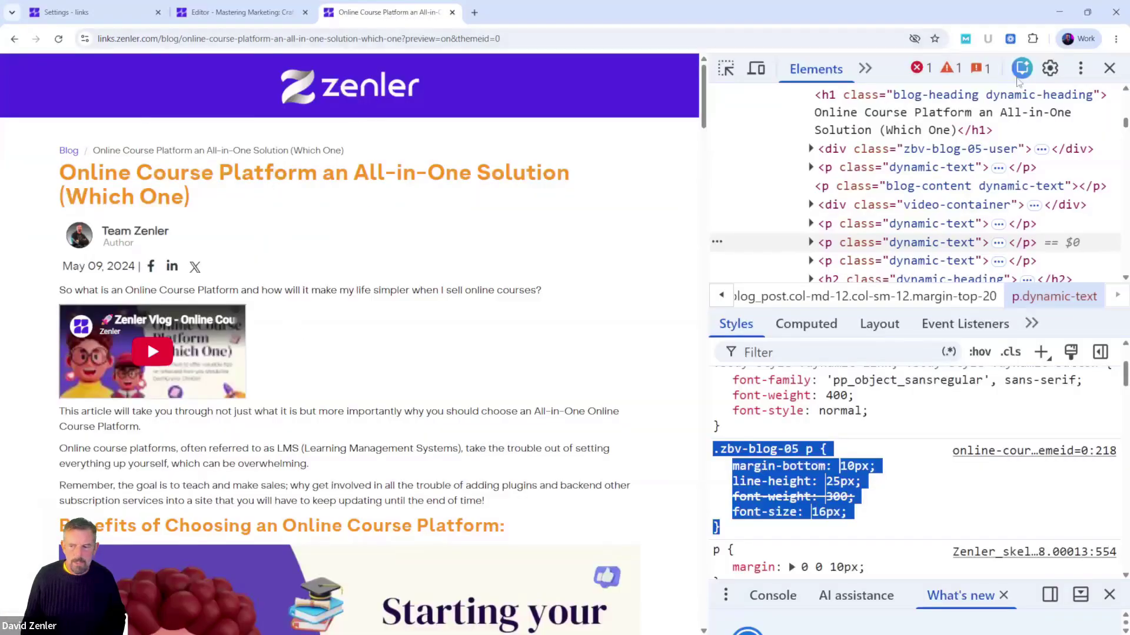
left_click(1109, 68)
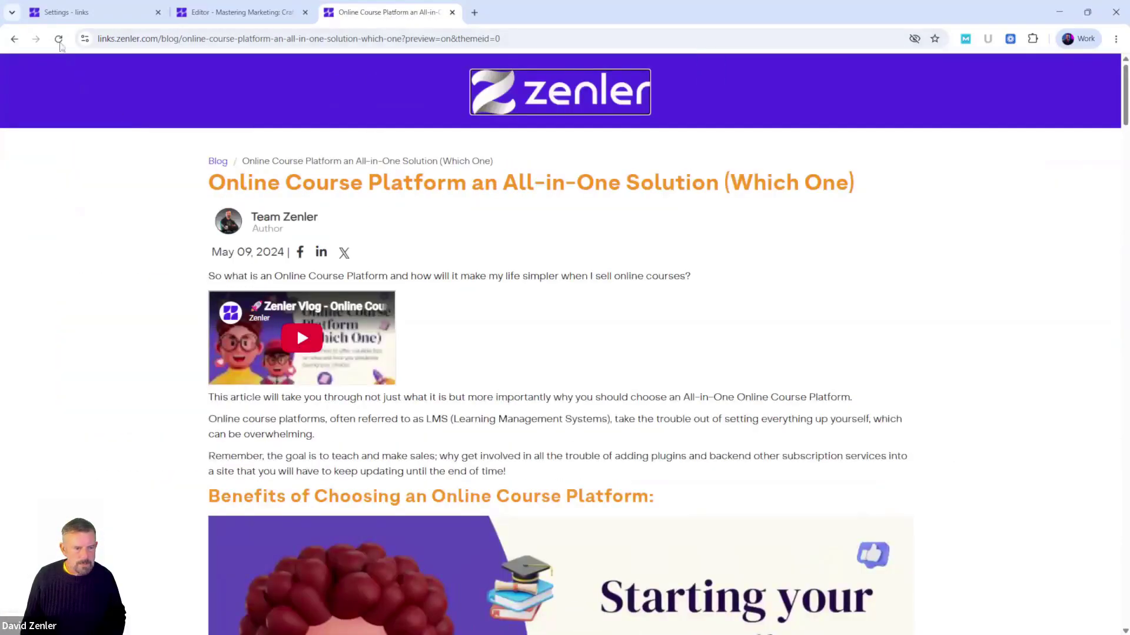
left_click(59, 40)
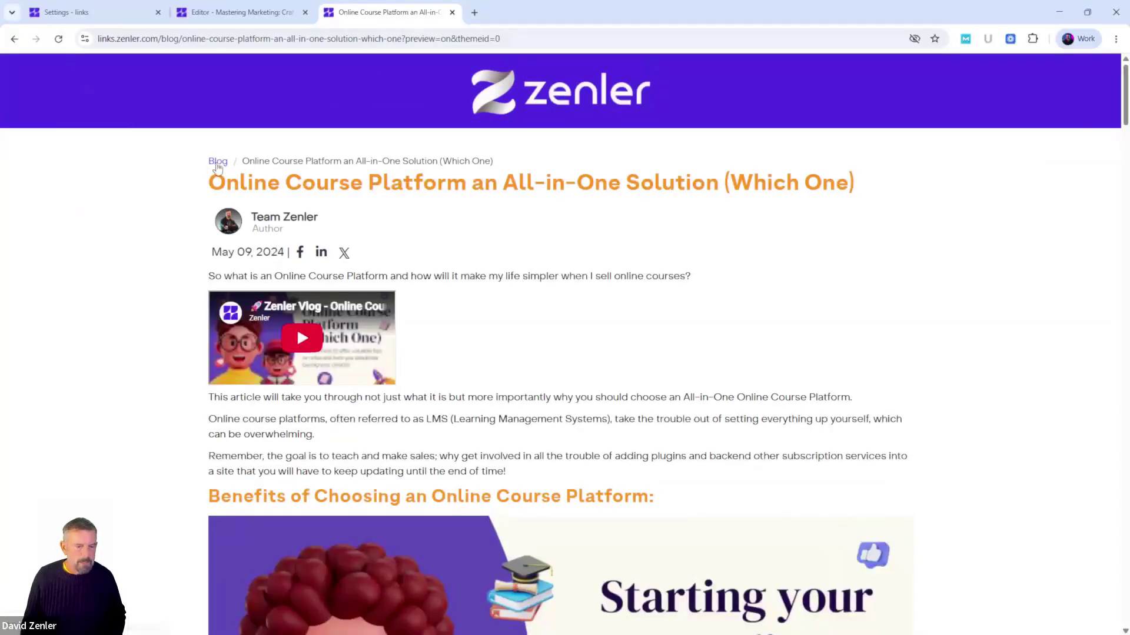
left_click(218, 164)
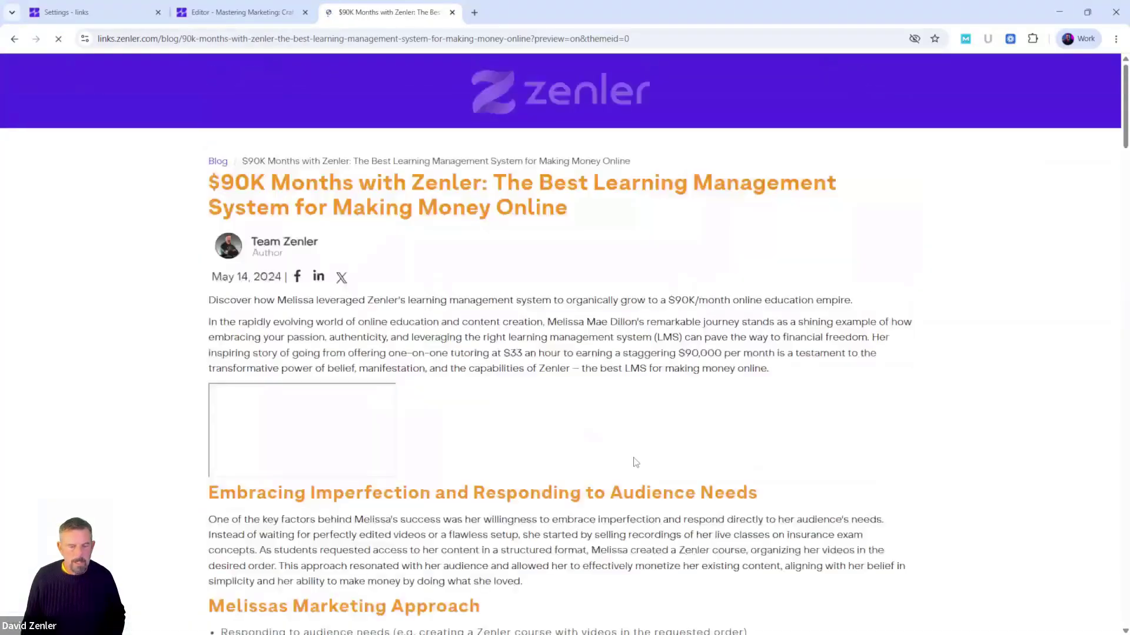
Examine the heading, paragraph, list, quote and link styling throughout the "$90K Months with Zenler" post.
left_click_drag(388, 320, 820, 405)
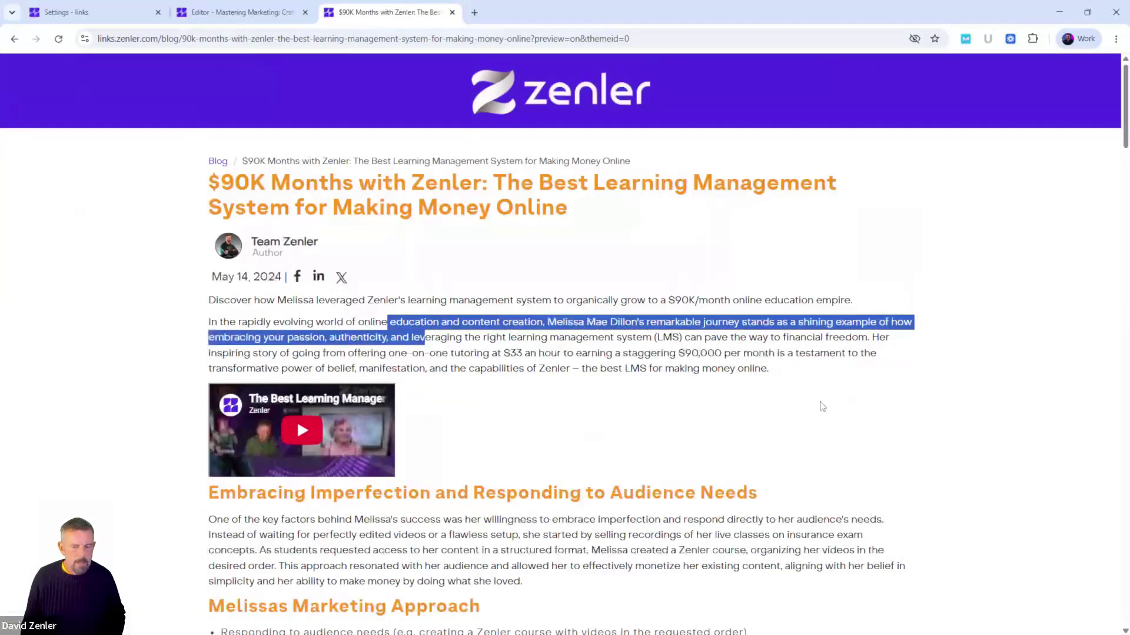
left_click(884, 388)
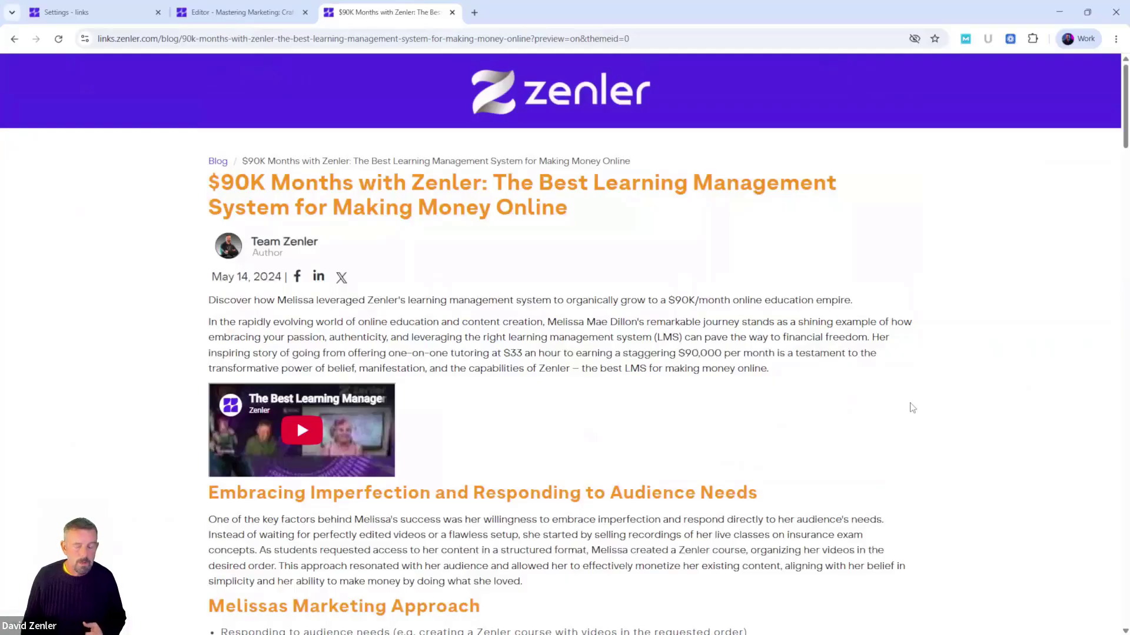
scroll(894, 418, "down", 20)
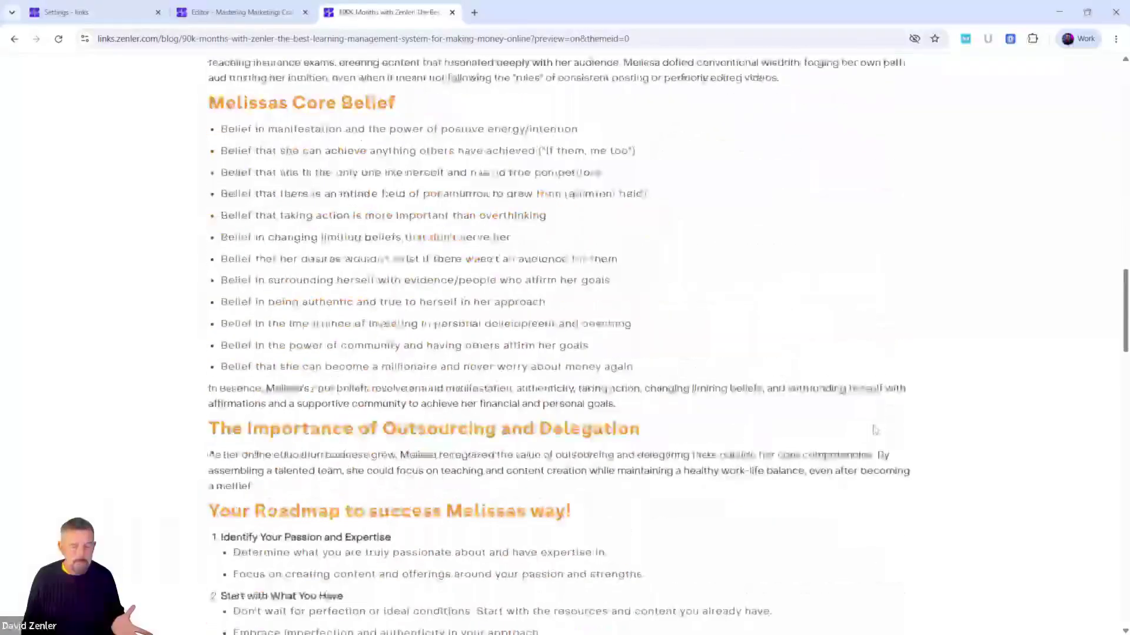
scroll(874, 430, "down", 20)
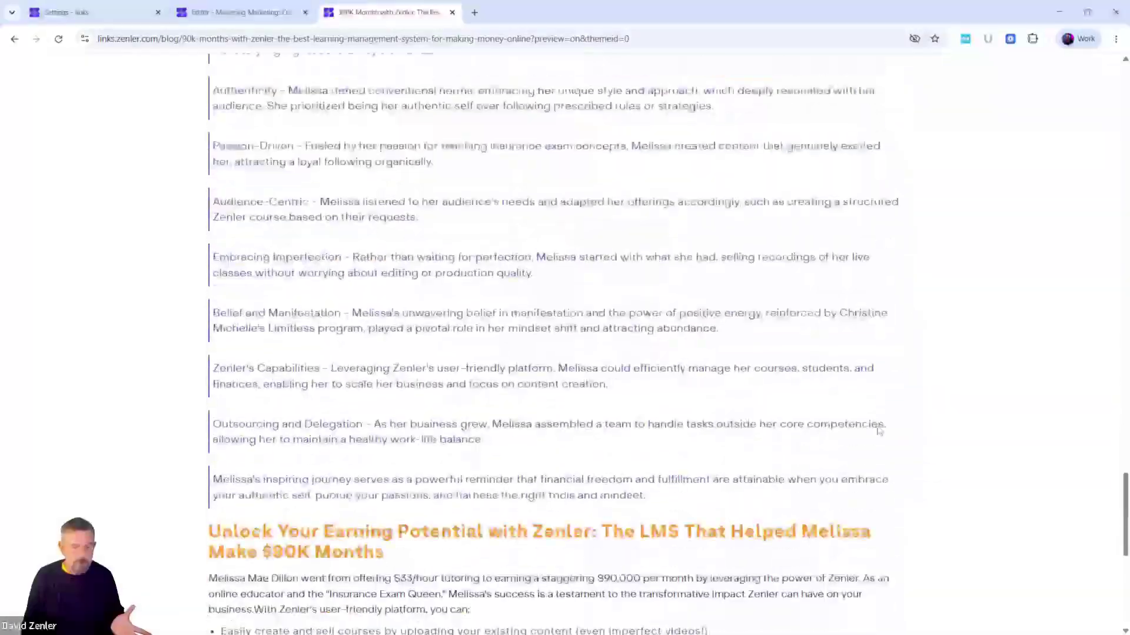
scroll(879, 431, "down", 4)
scroll(504, 328, "up", 3)
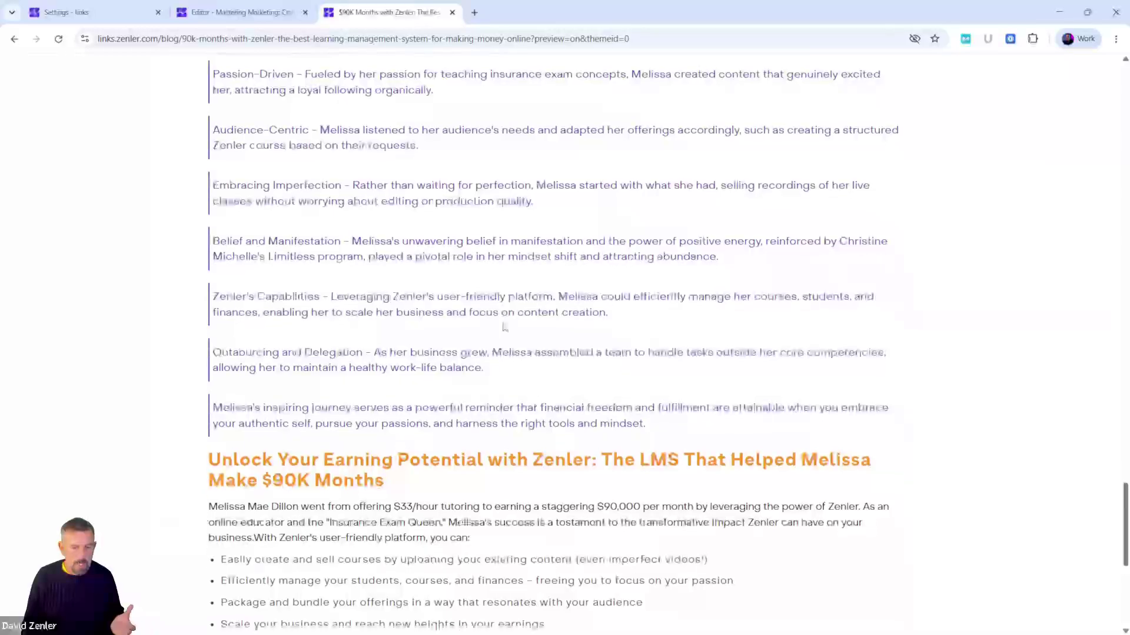
scroll(504, 327, "down", 5)
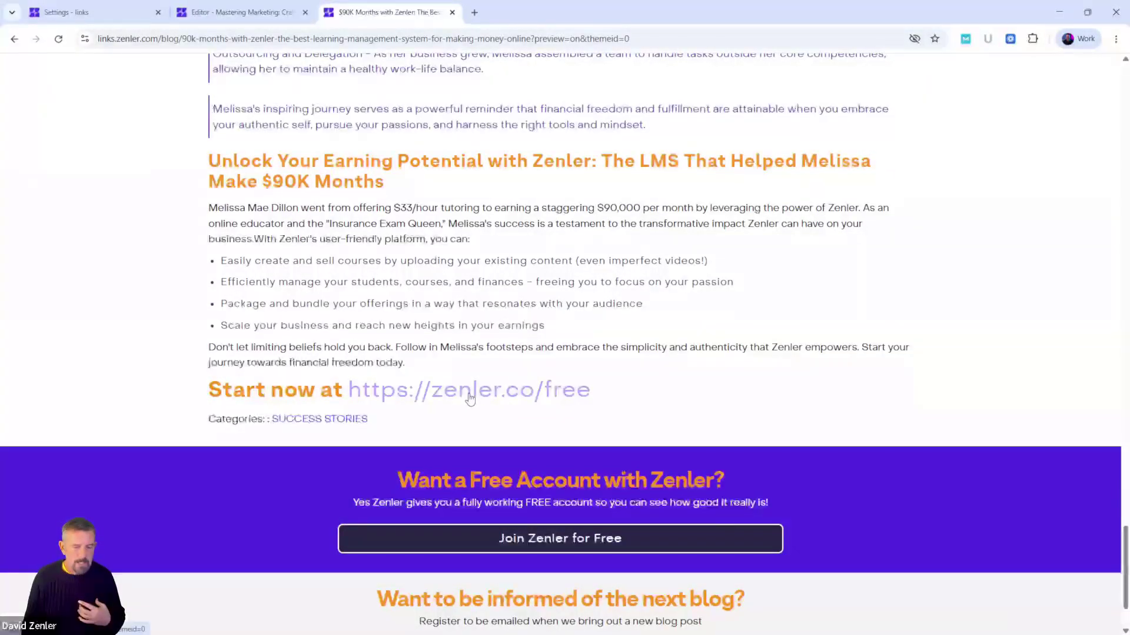
right_click(663, 389)
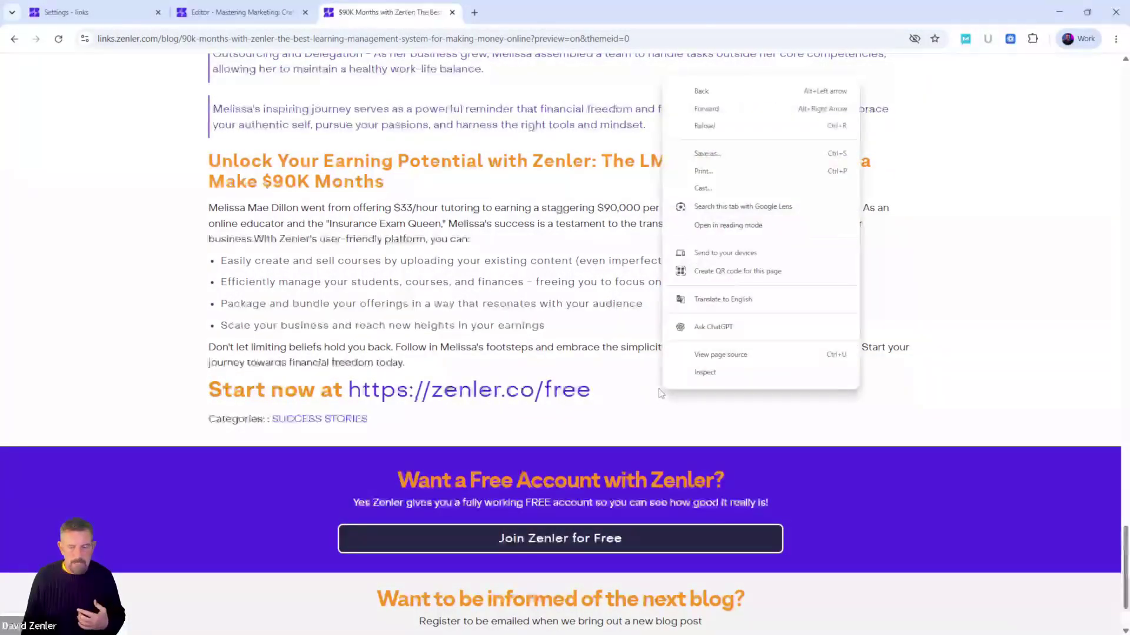
left_click(700, 371)
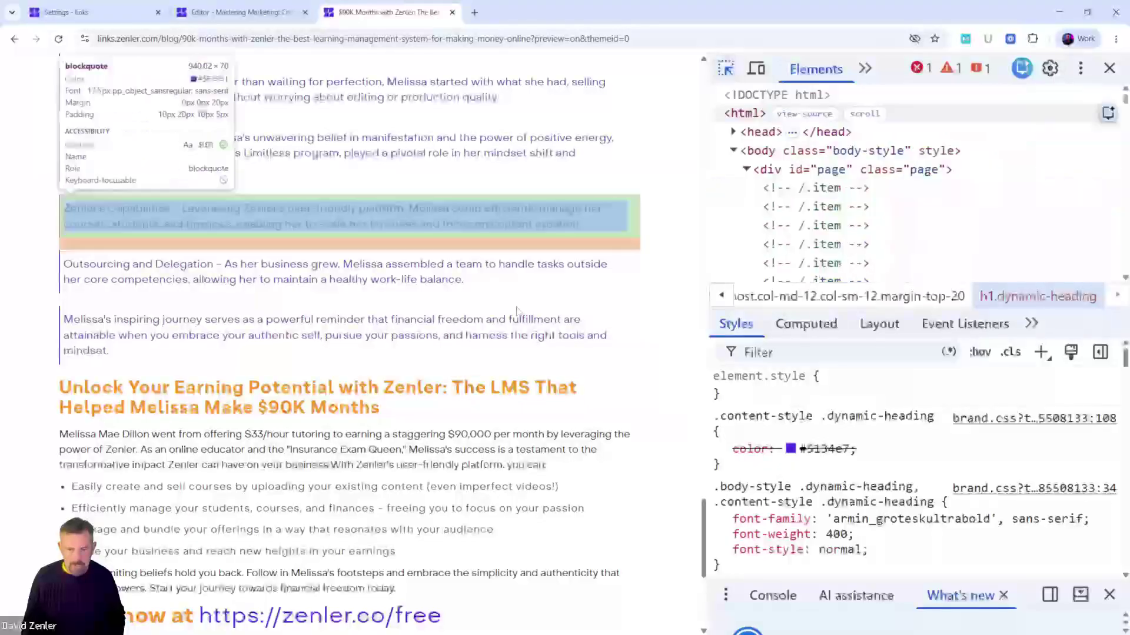
left_click(344, 621)
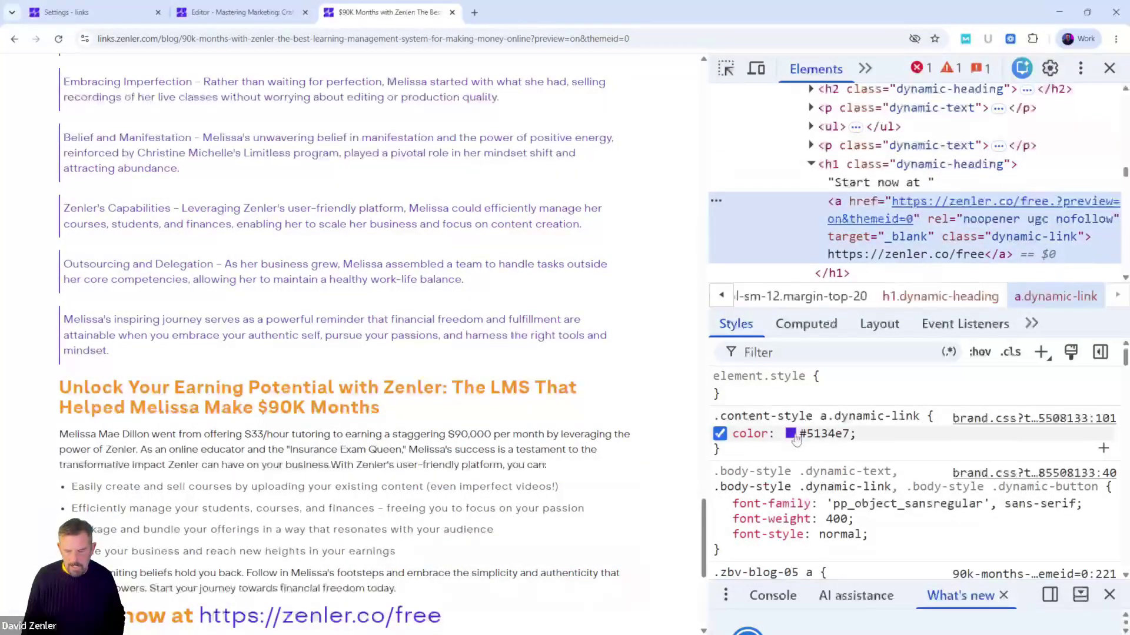
Set the .content-style a.dynamic-link colour to #ff00fd in the inspector and copy the whole rule.
left_click(790, 433)
left_click(912, 217)
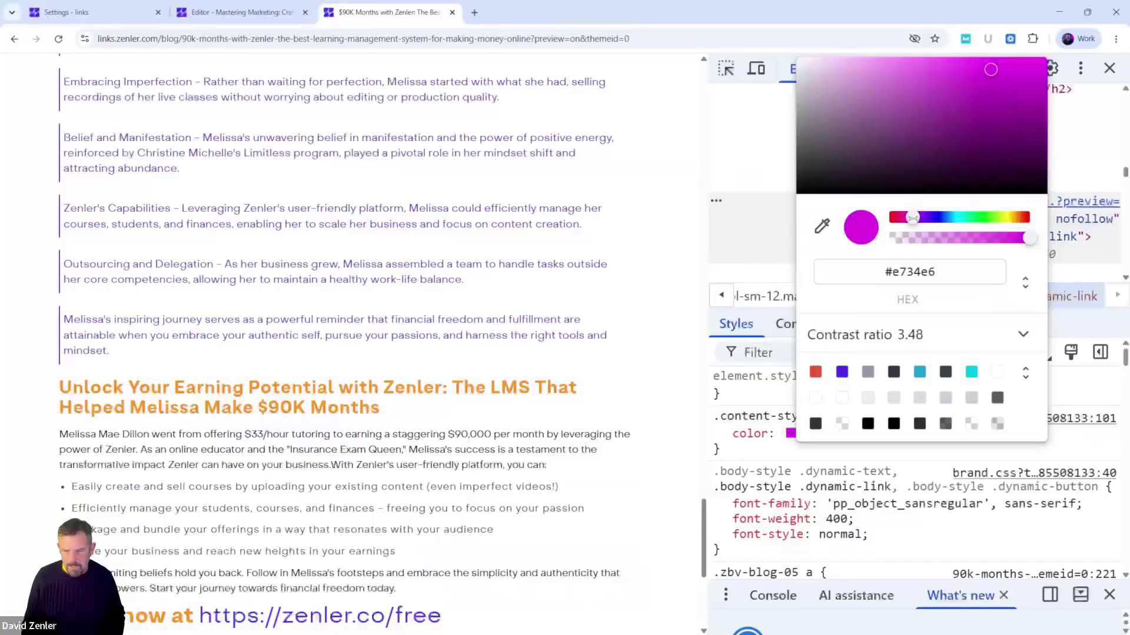
left_click_drag(990, 107, 1048, 56)
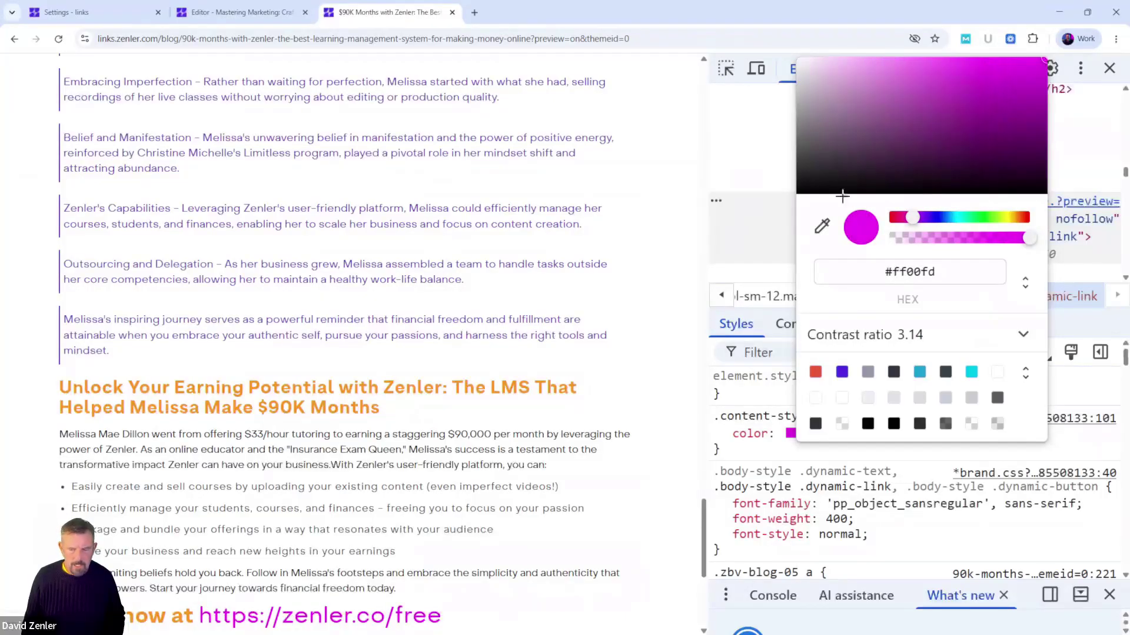
key("Escape")
left_click_drag(764, 449, 714, 416)
key("ctrl+c")
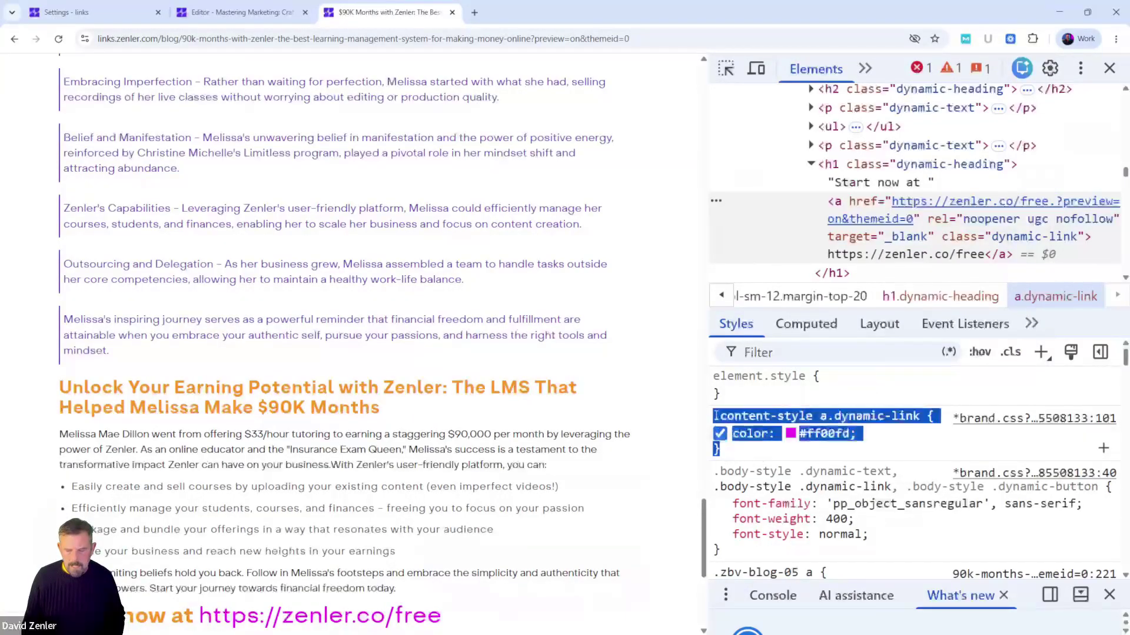
Paste the .content-style a.dynamic-link rule with color #ff00fd at the end of the template's page CSS and update the page settings.
left_click(272, 13)
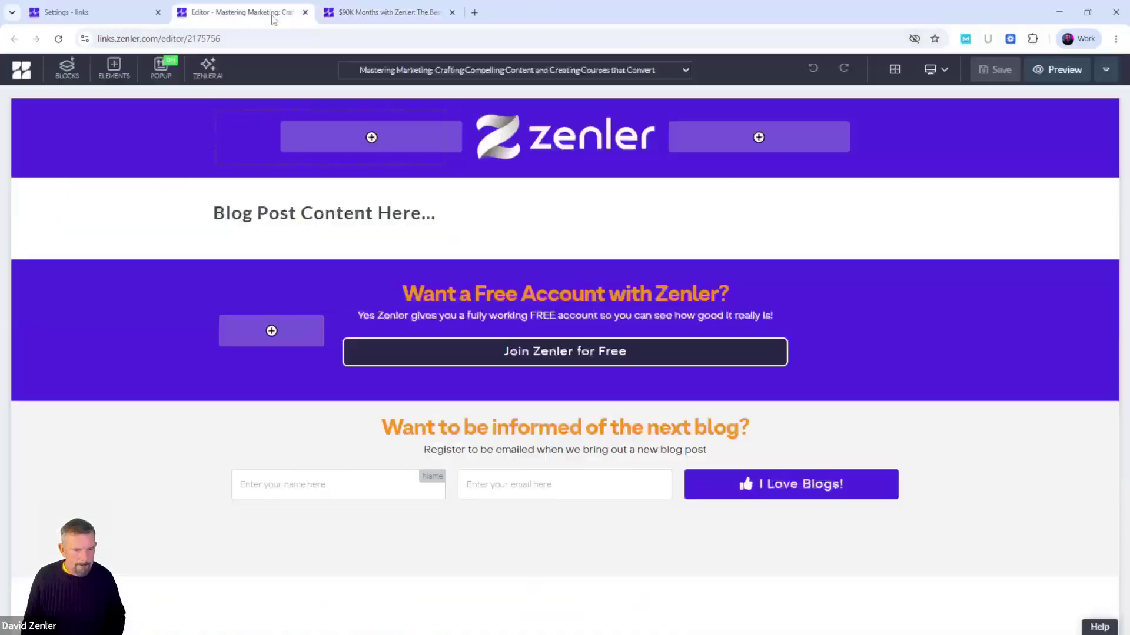
left_click(1105, 69)
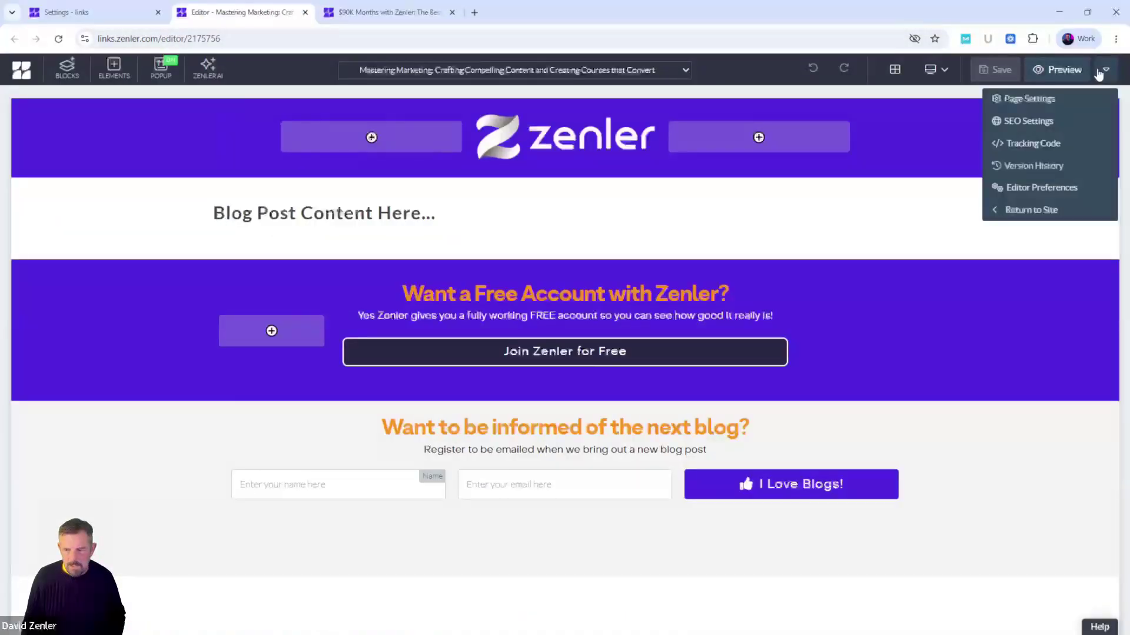
left_click(1031, 100)
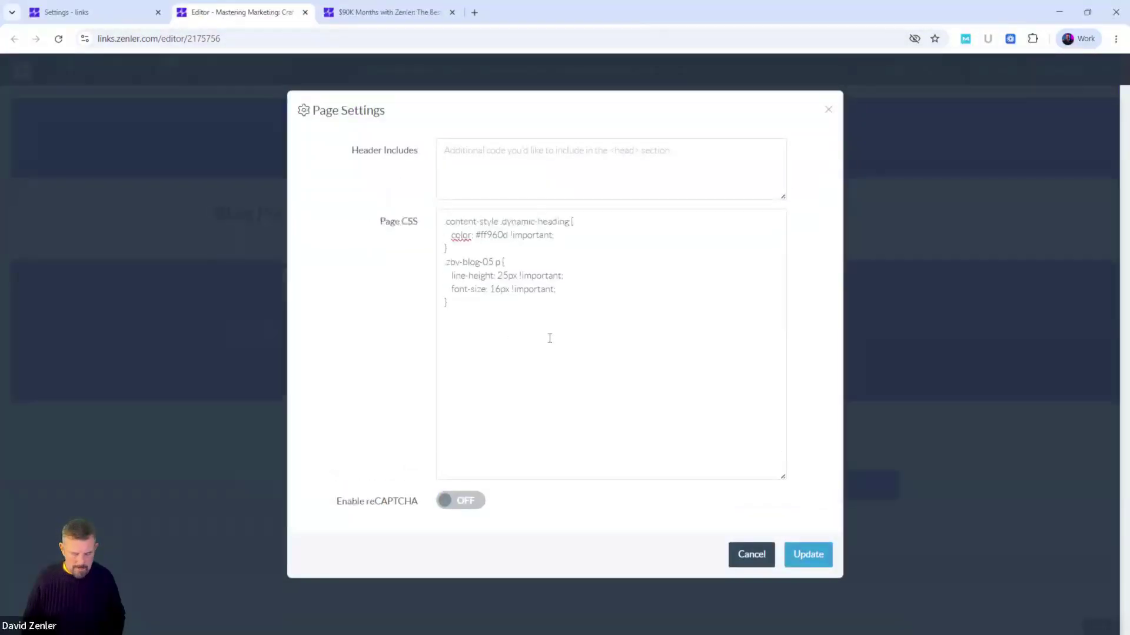
left_click(549, 339)
key("ctrl+v")
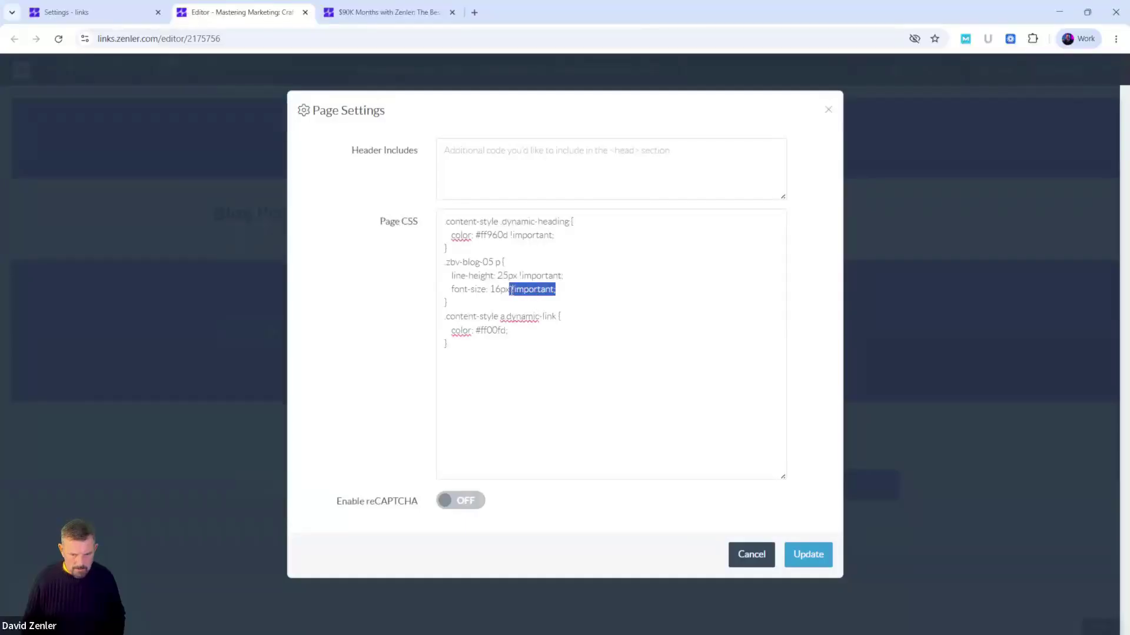
left_click(523, 331)
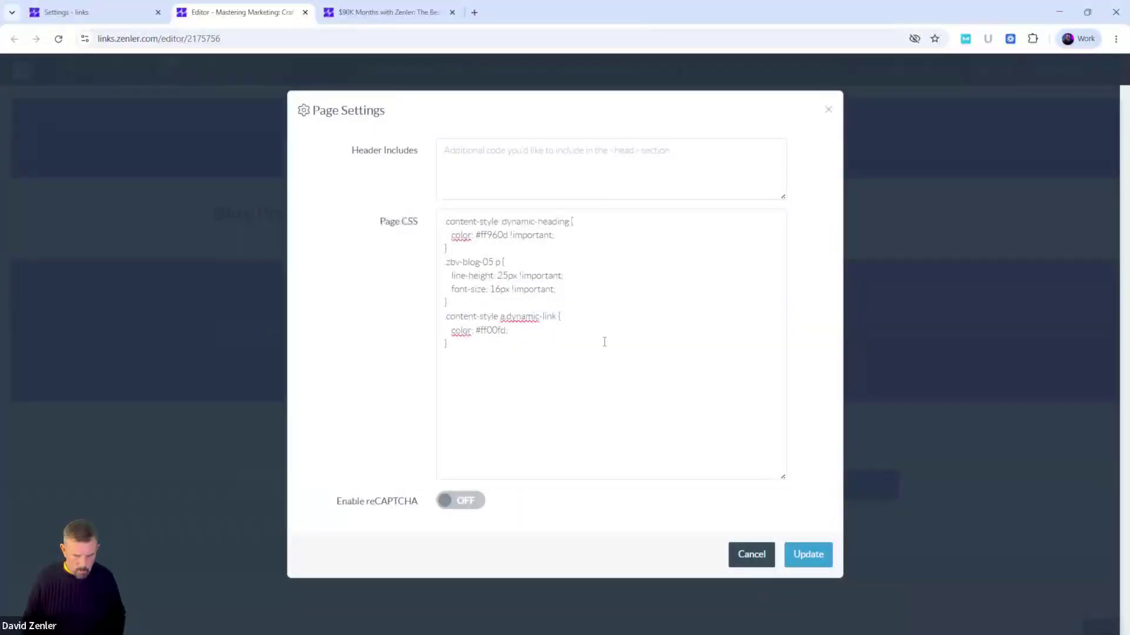
left_click(797, 553)
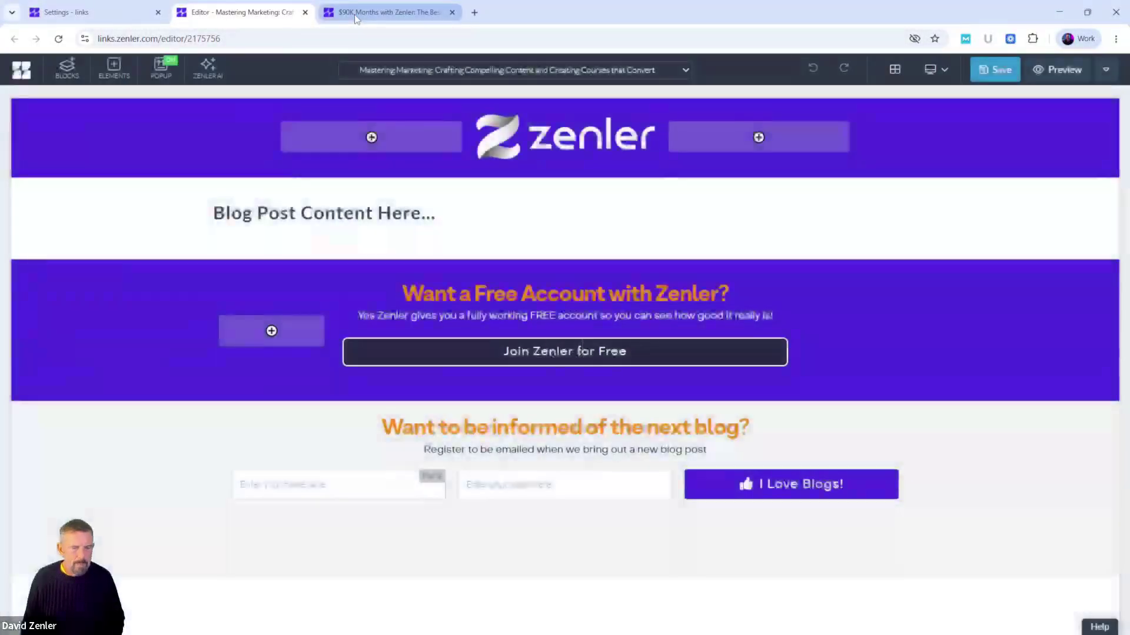
Save the blog post template and reload the "$90K Months with Zenler" preview with the developer tools closed.
left_click(986, 76)
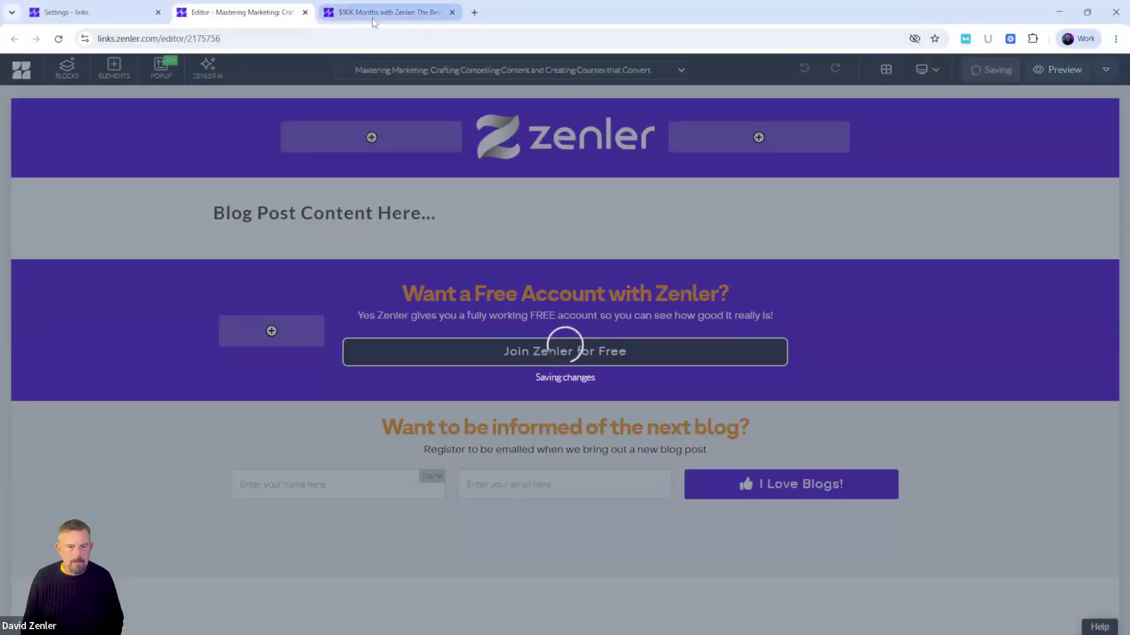
left_click(388, 12)
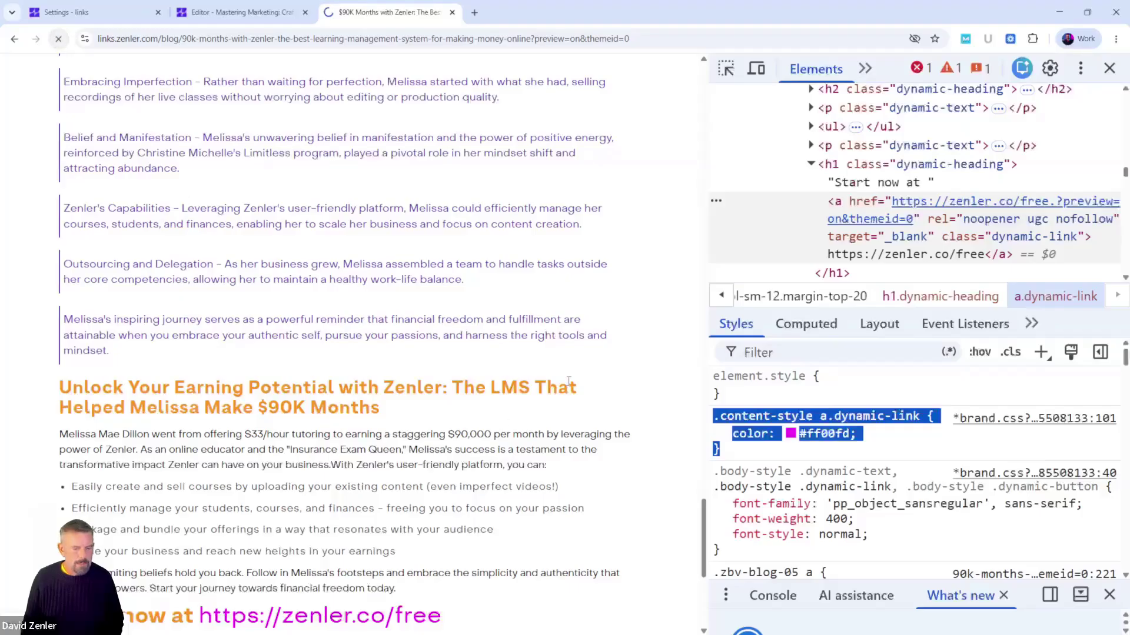
key("F12")
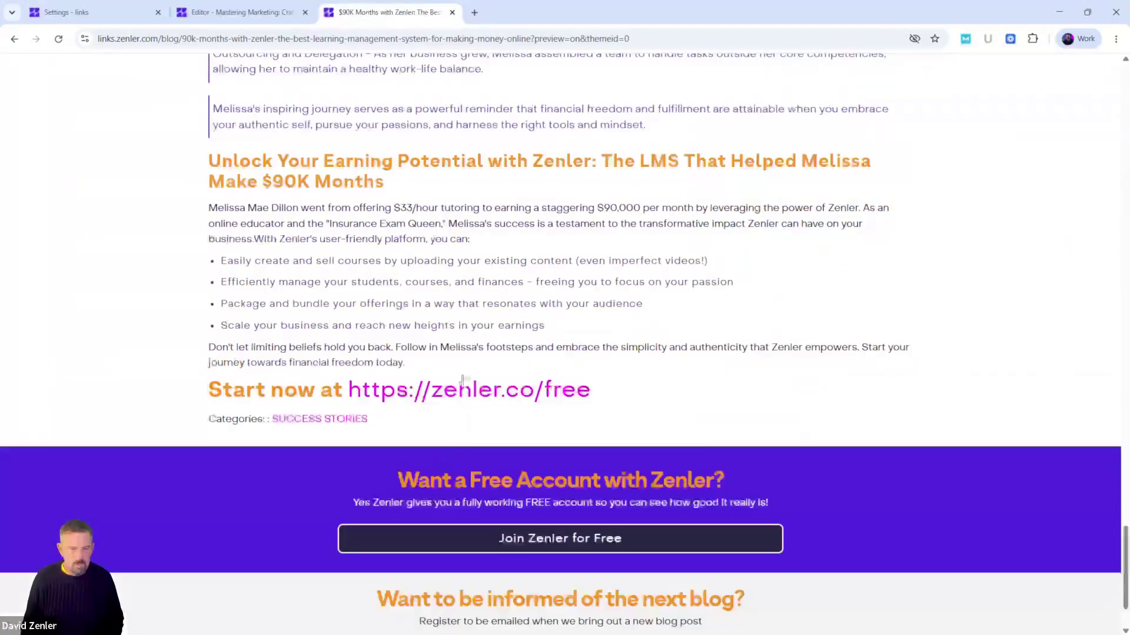
Check the heading and link styling throughout the "$90K Months with Zenler" post and open the "BEST Online Course Platform for Price" post.
scroll(462, 382, "up", 15)
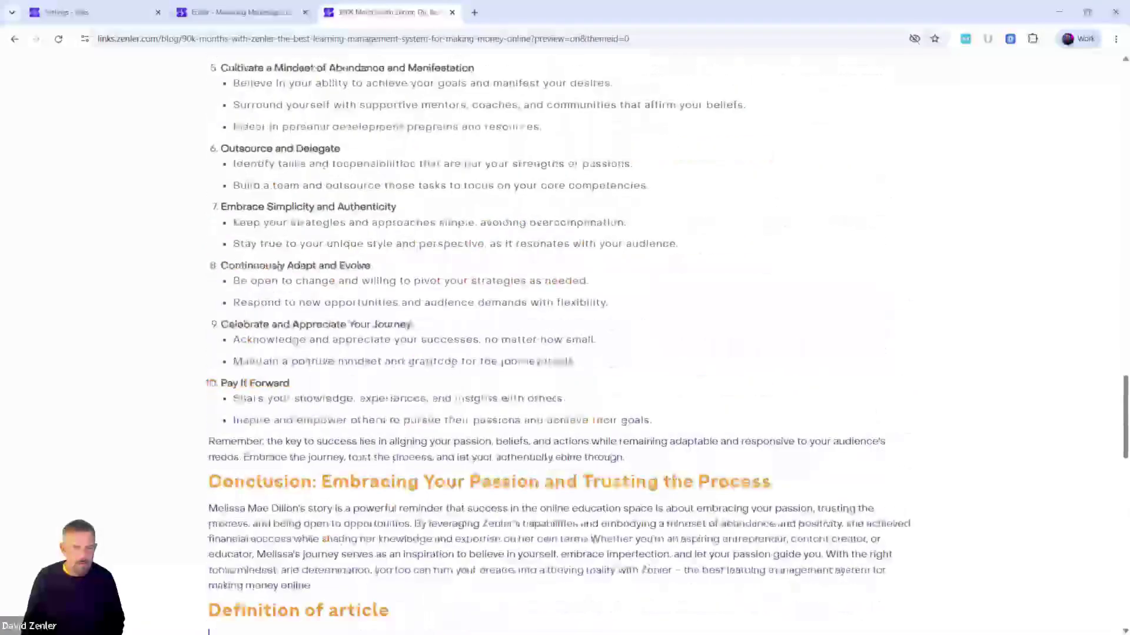
scroll(453, 353, "up", 20)
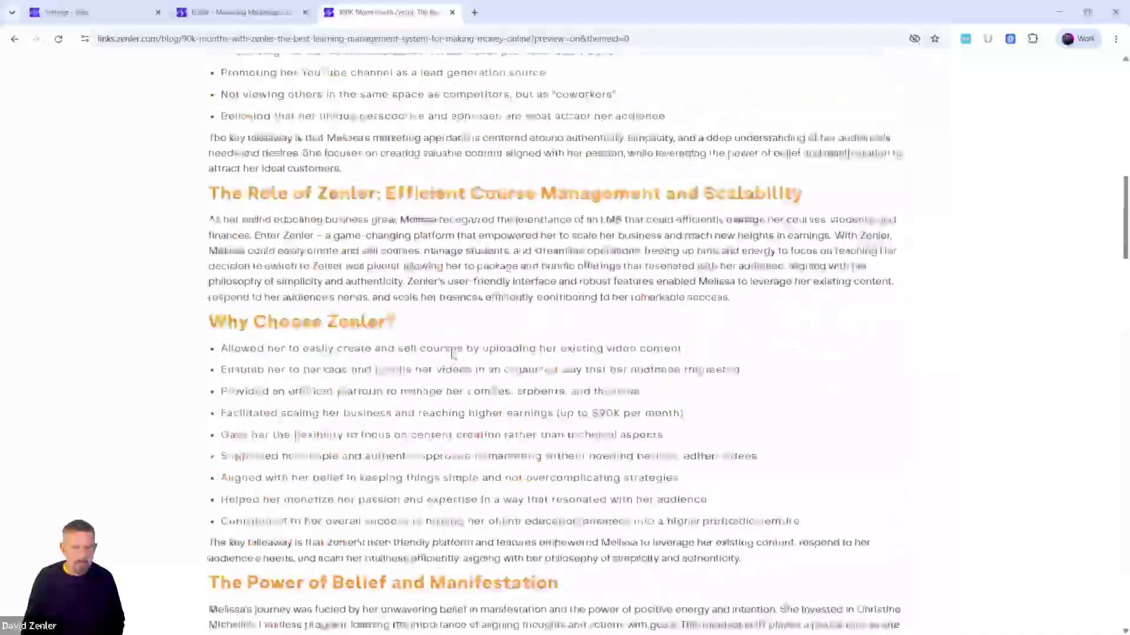
scroll(453, 353, "up", 5)
left_click(14, 39)
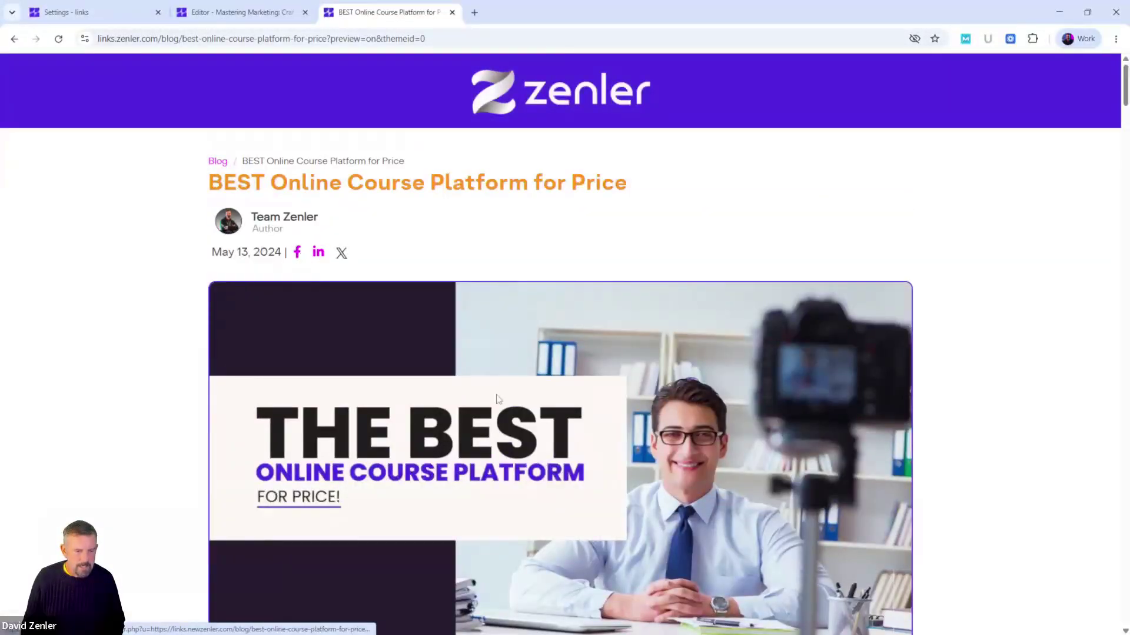
Inspect the Thinkific statement blockquote in the blog post preview with the browser's developer tools to display its CSS rule.
scroll(497, 400, "down", 7)
scroll(488, 416, "up", 5)
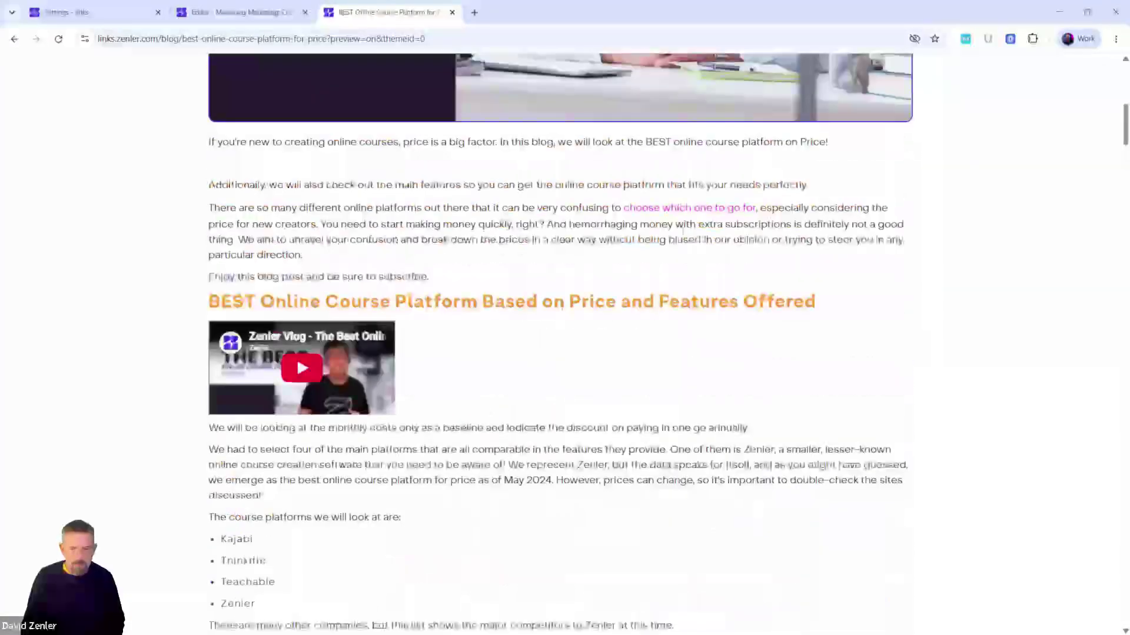
scroll(706, 211, "down", 15)
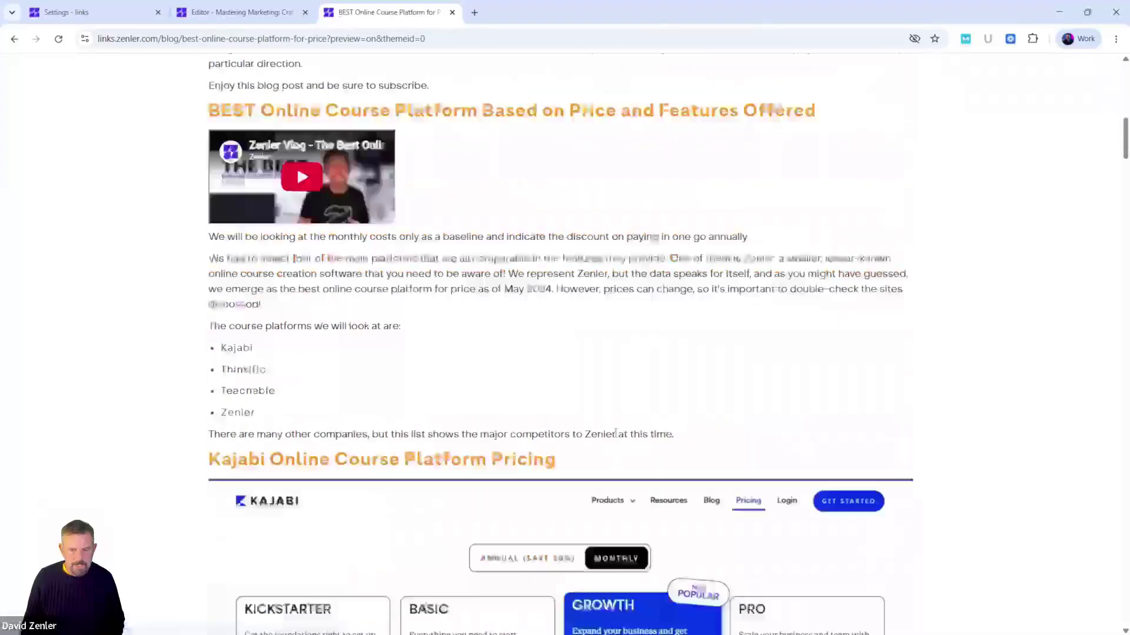
scroll(616, 438, "down", 12)
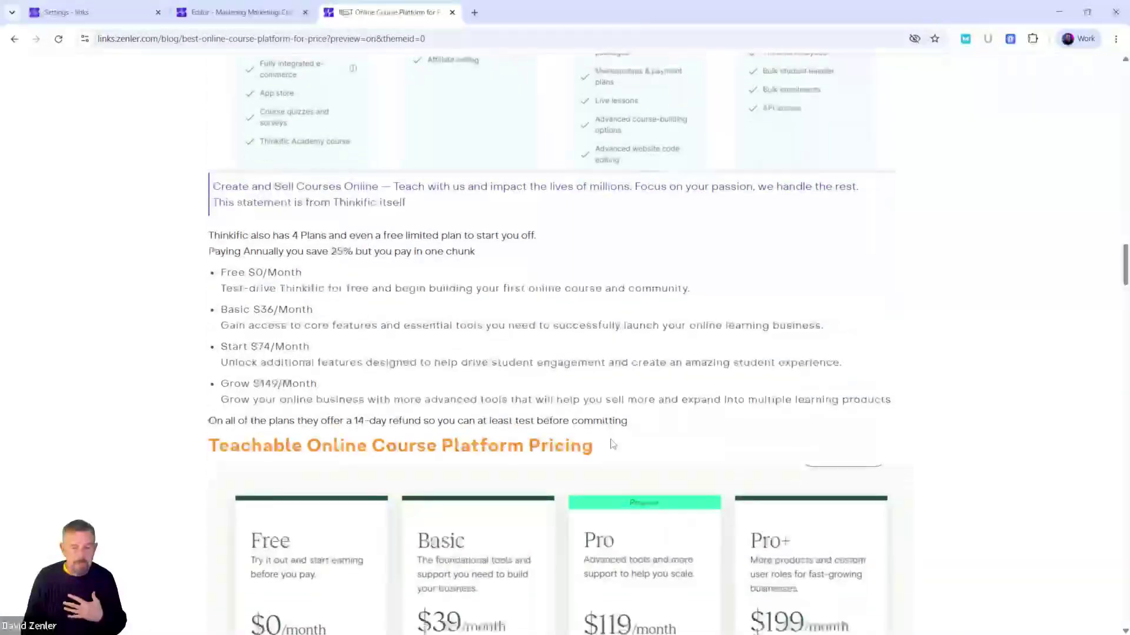
scroll(612, 447, "up", 3)
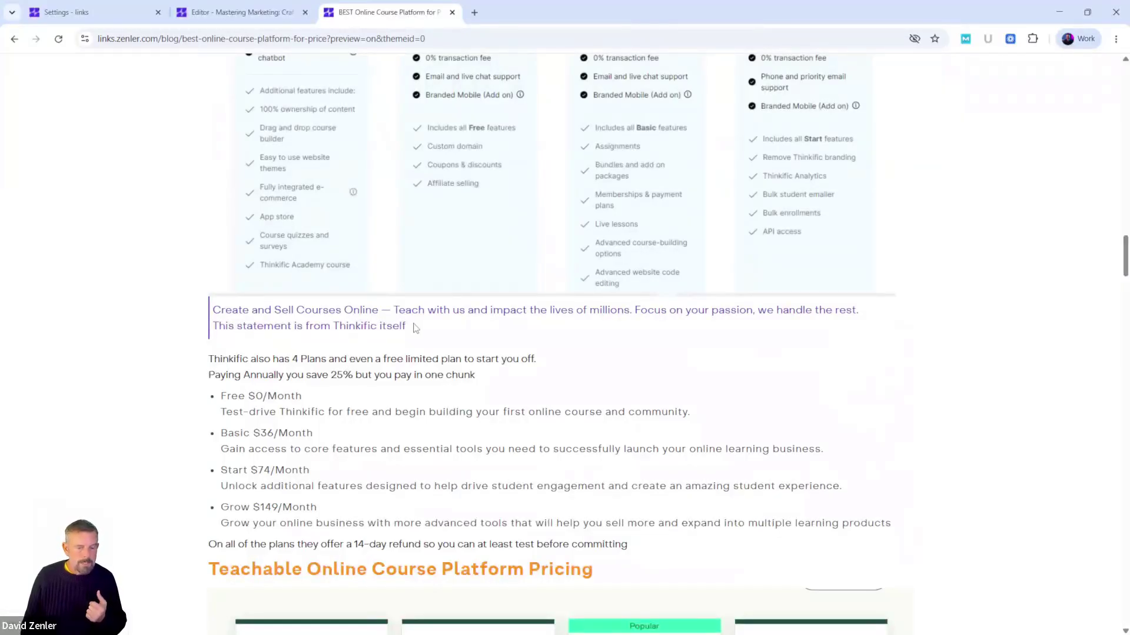
left_click_drag(415, 327, 213, 310)
left_click(359, 330)
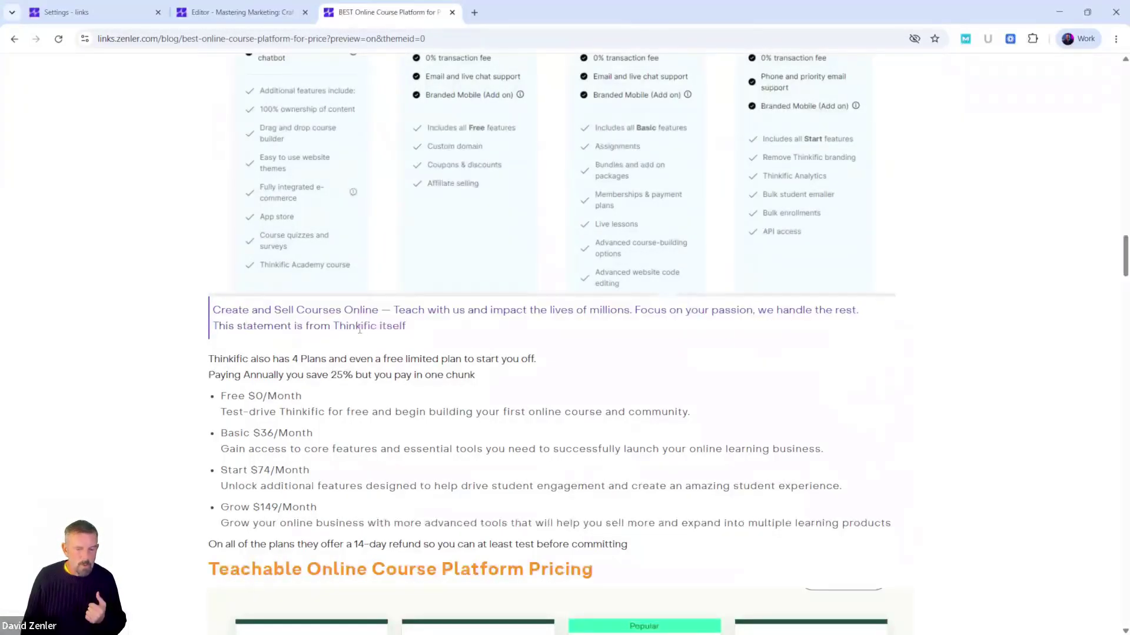
right_click(360, 330)
left_click(383, 310)
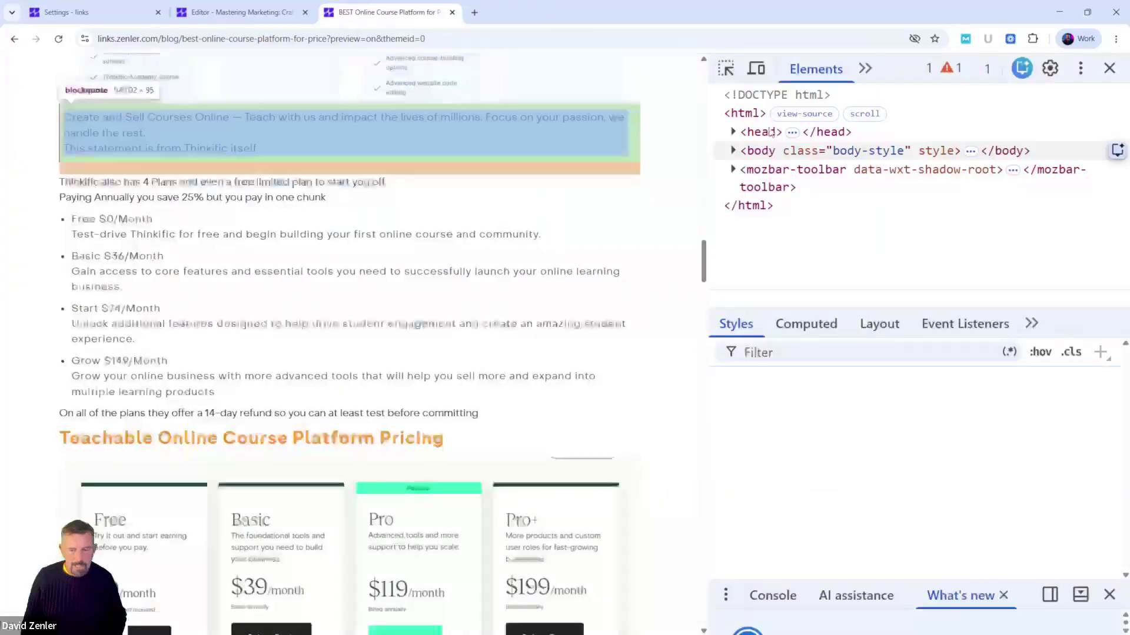
left_click(726, 68)
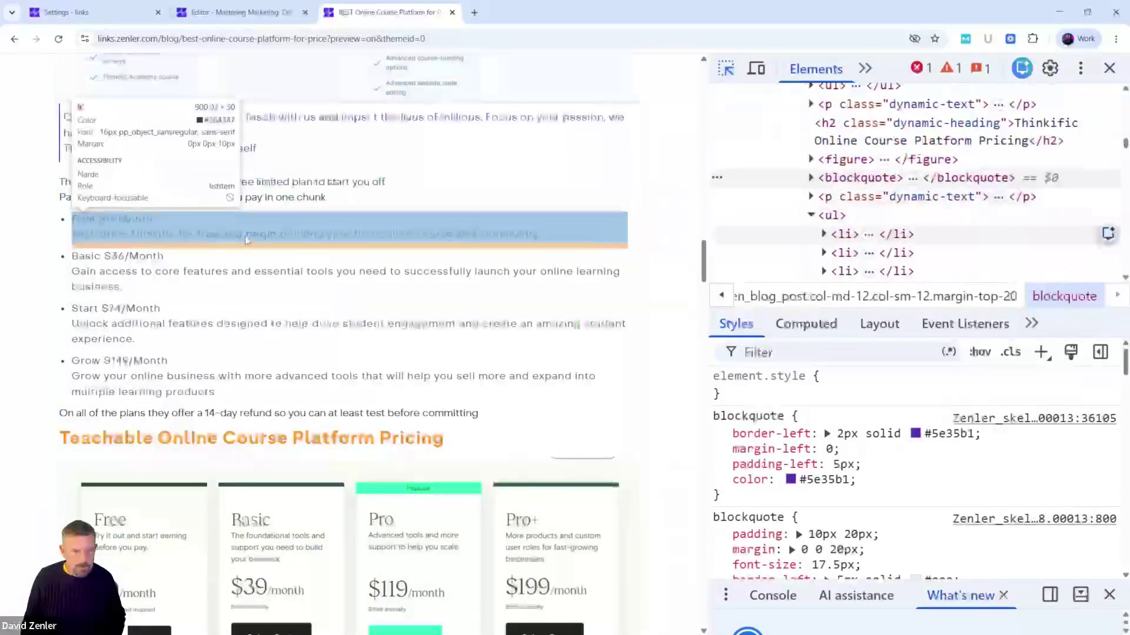
left_click(250, 148)
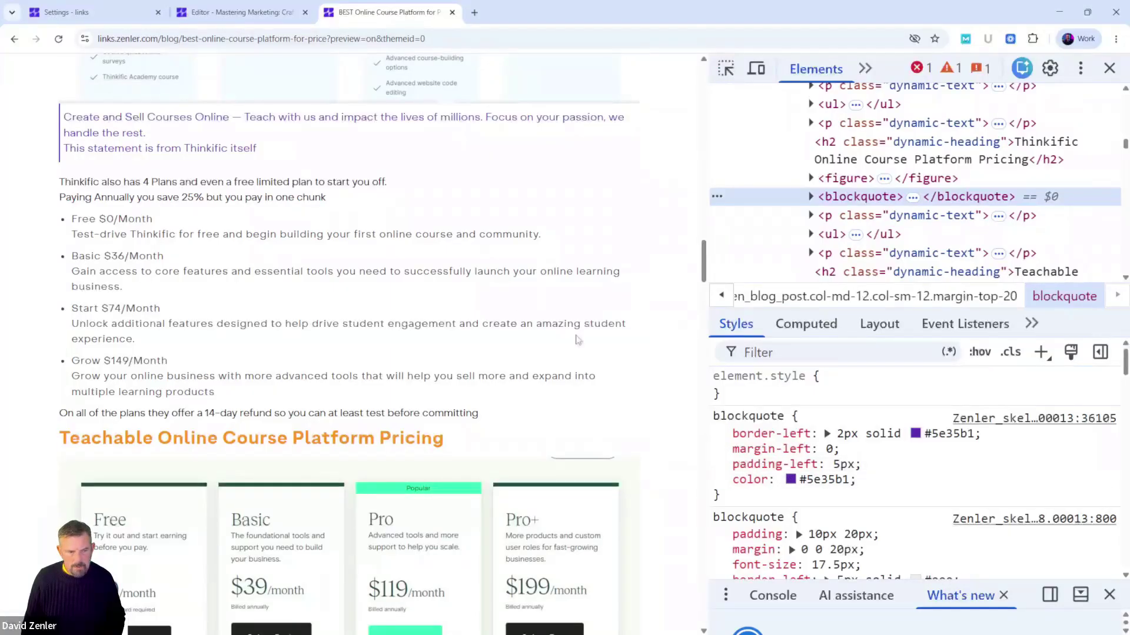
Change the blockquote rule's border-left colour to #ff0055 in the inspected styles.
left_click(915, 433)
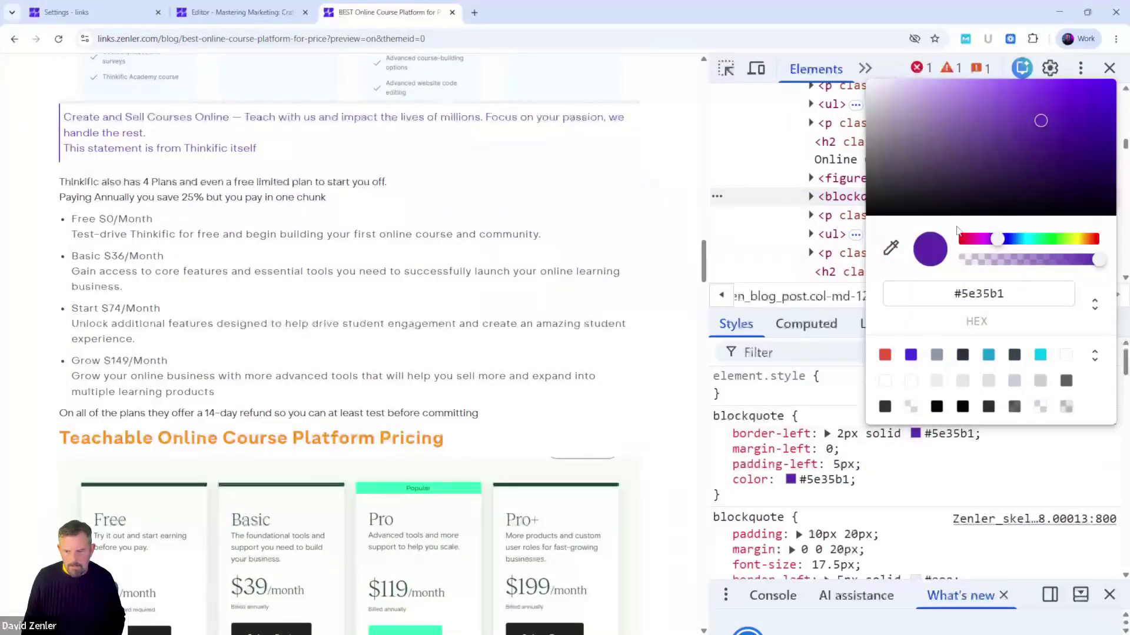
left_click(967, 239)
left_click_drag(1026, 159, 1111, 78)
scroll(190, 160, "up", 3)
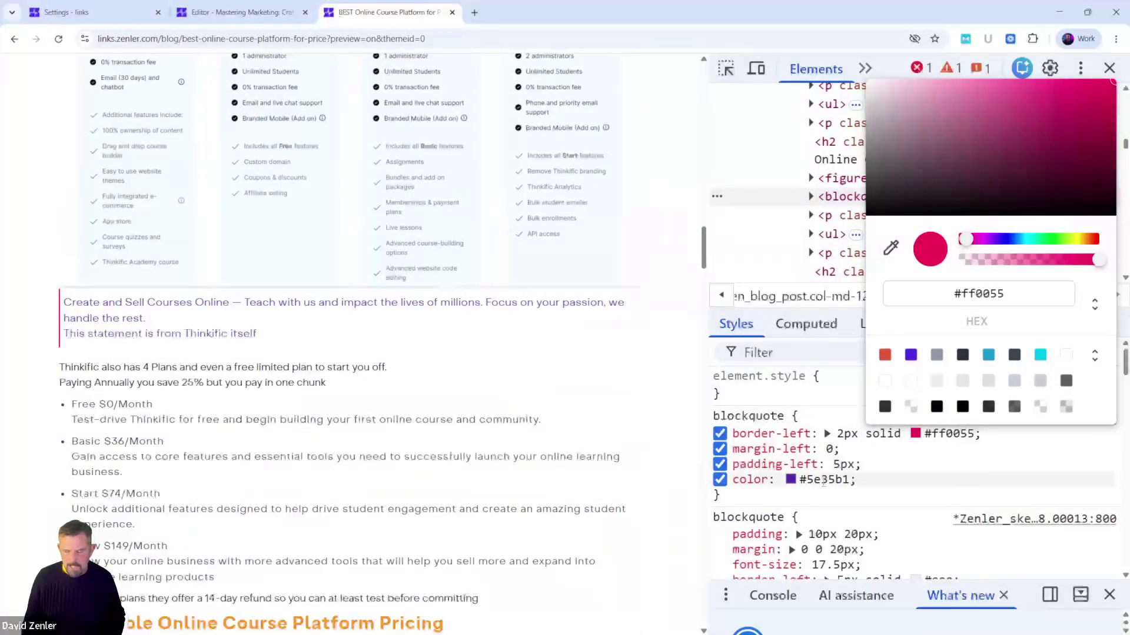
Set the blockquote rule's text colour to grey #8f8f8f.
left_click(794, 483)
left_click(794, 482)
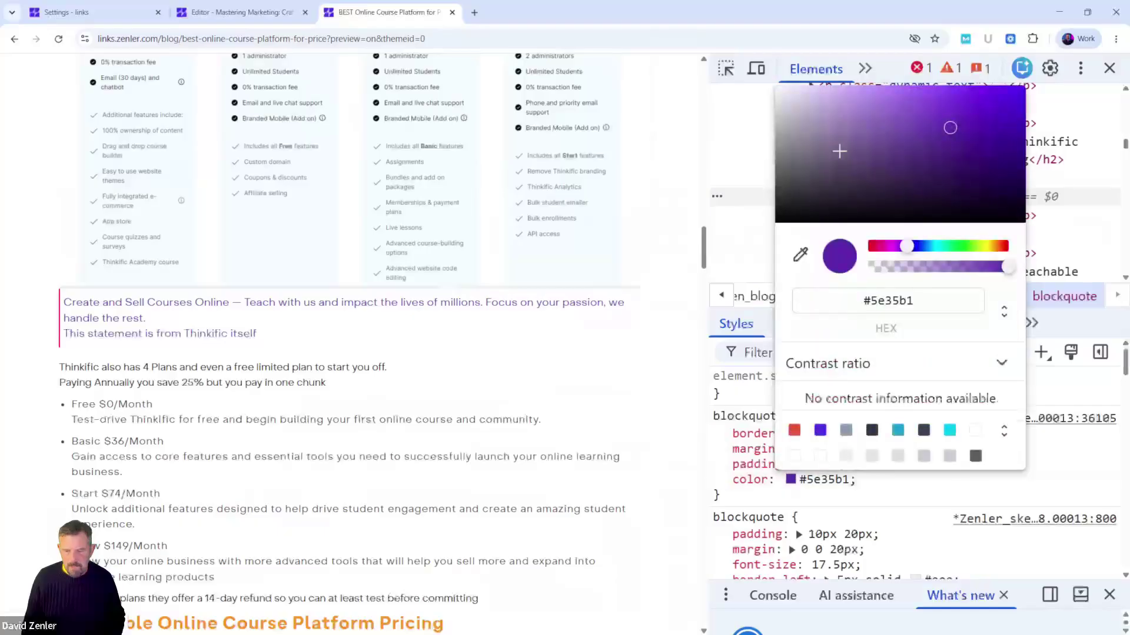
left_click_drag(824, 118, 775, 146)
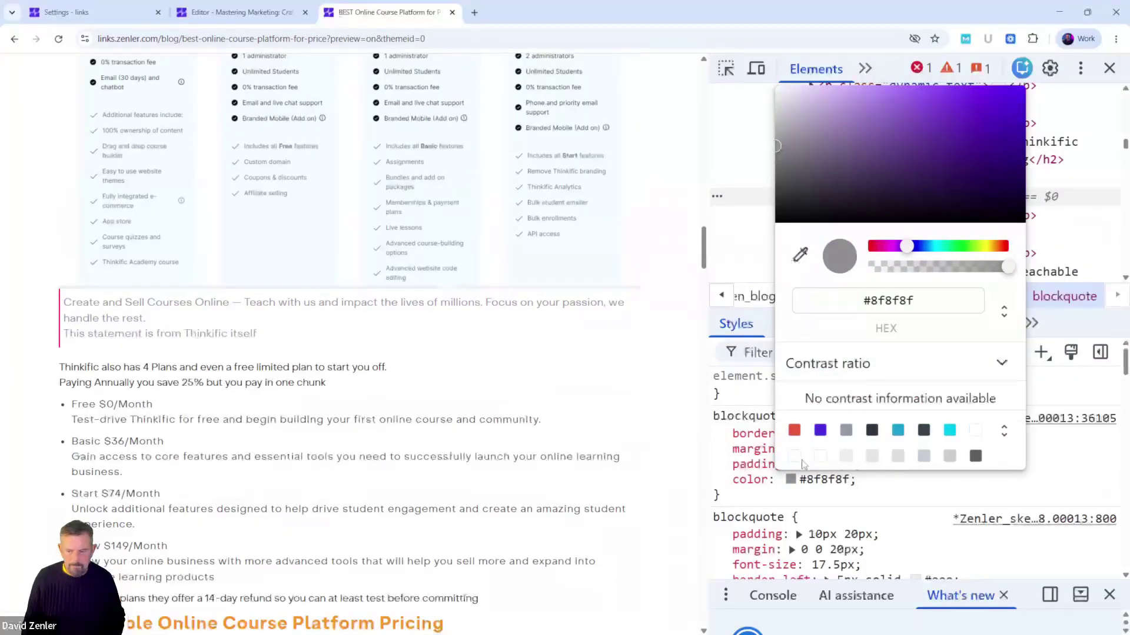
left_click(749, 498)
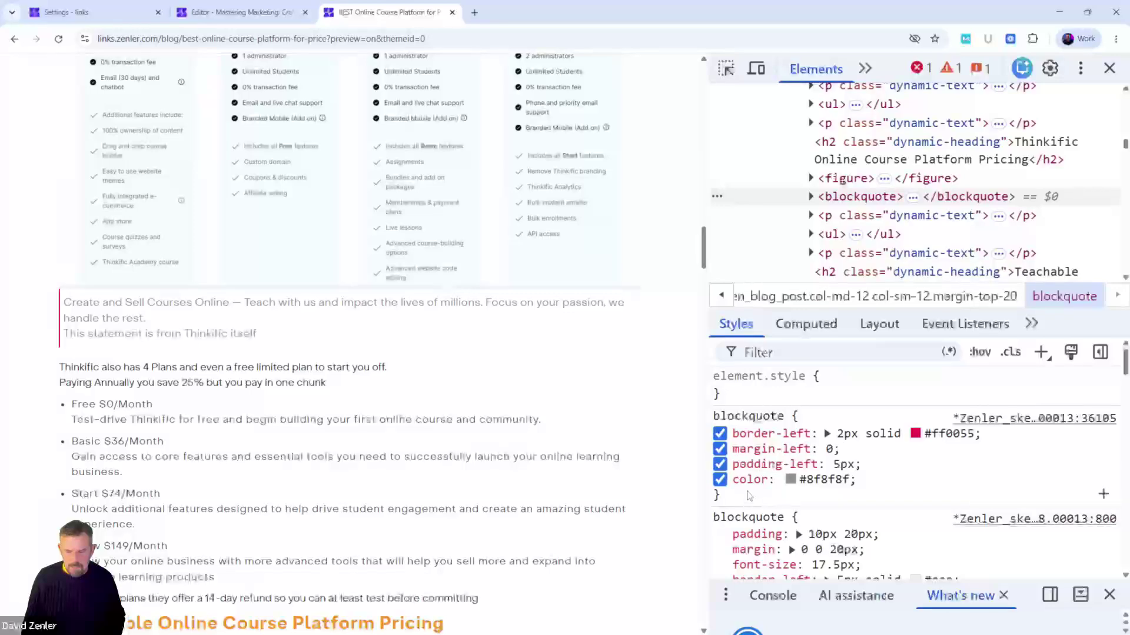
Add a font-style declaration with the value italic to the blockquote rule.
left_click(752, 493)
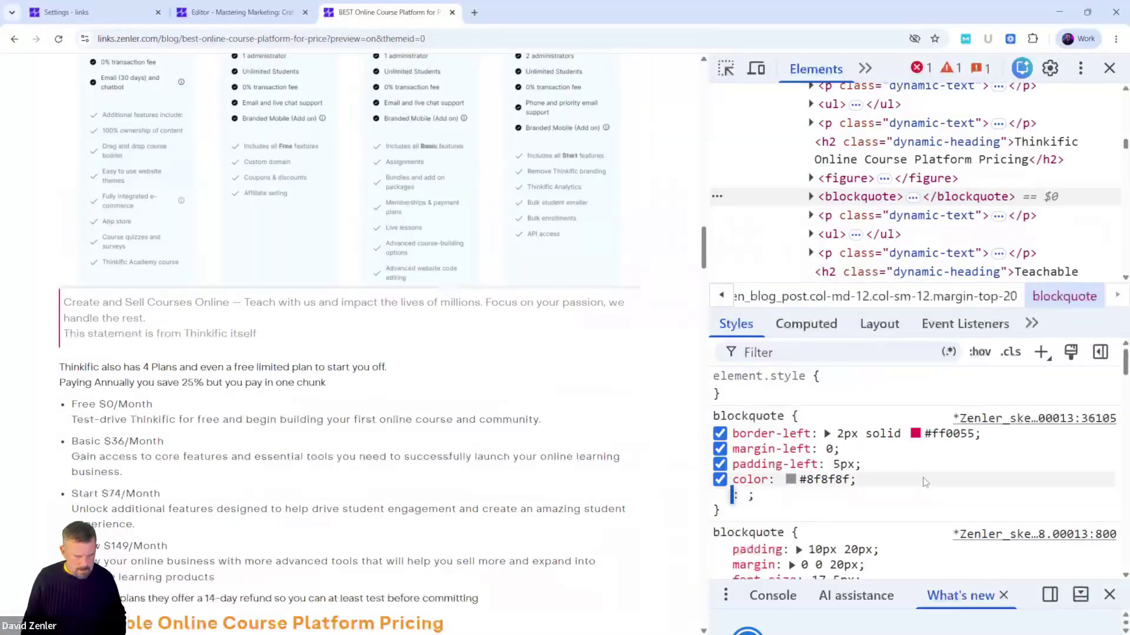
type("style")
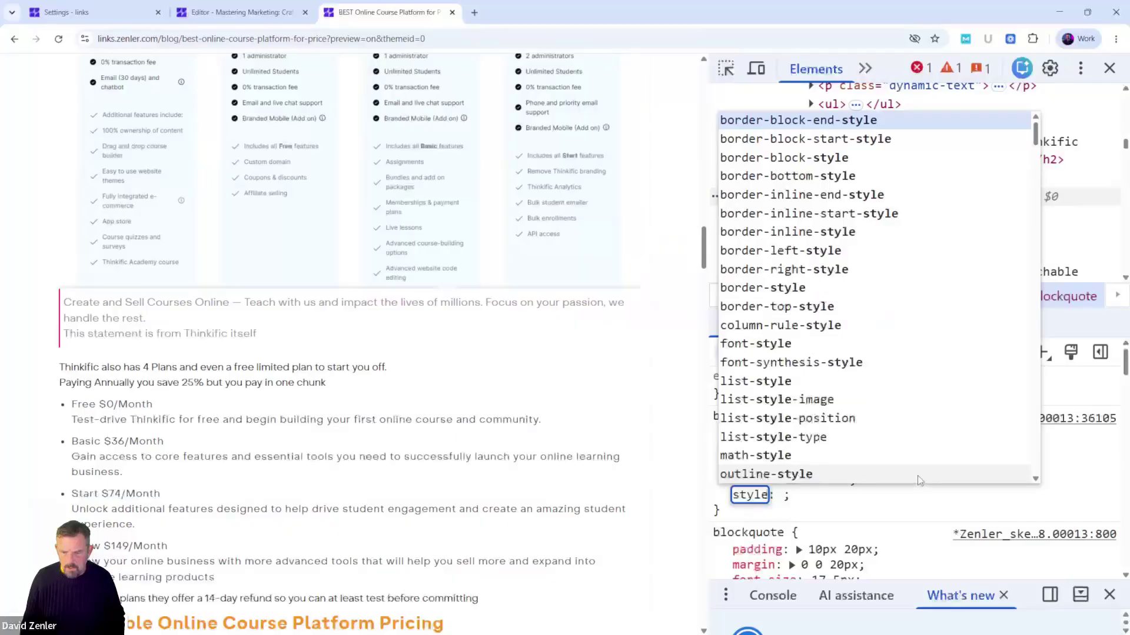
left_click(765, 345)
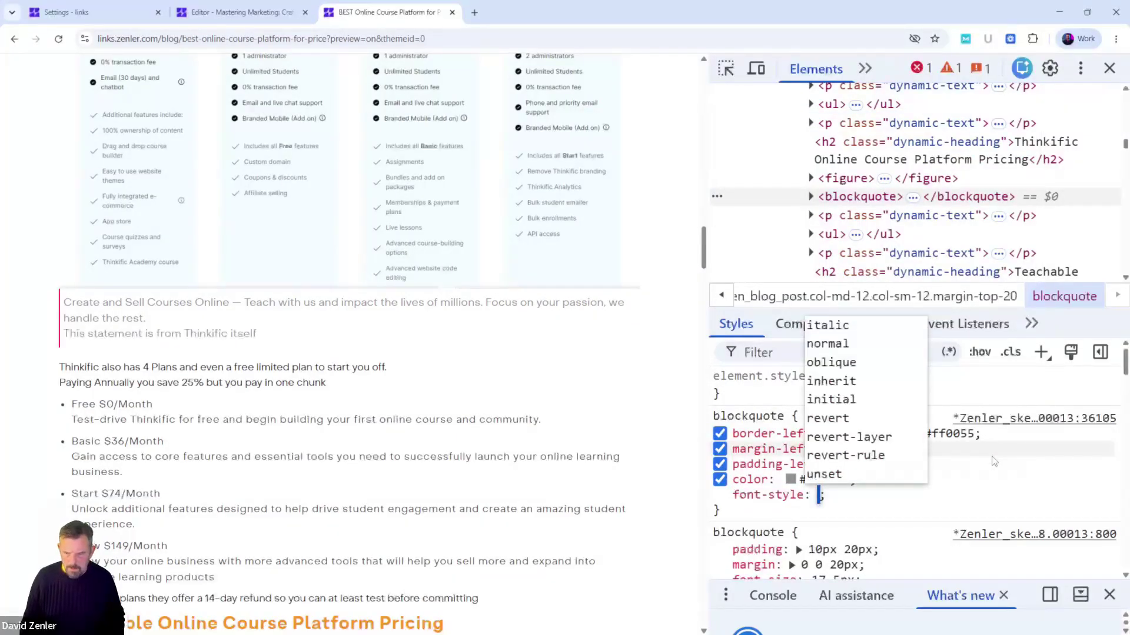
left_click(826, 329)
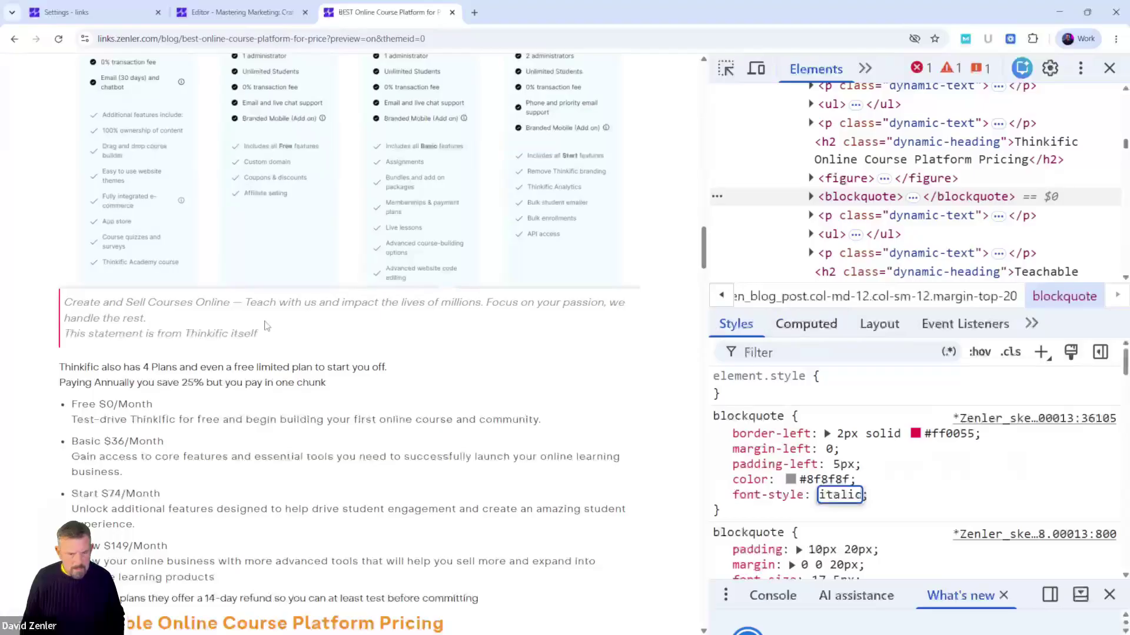
left_click(755, 517)
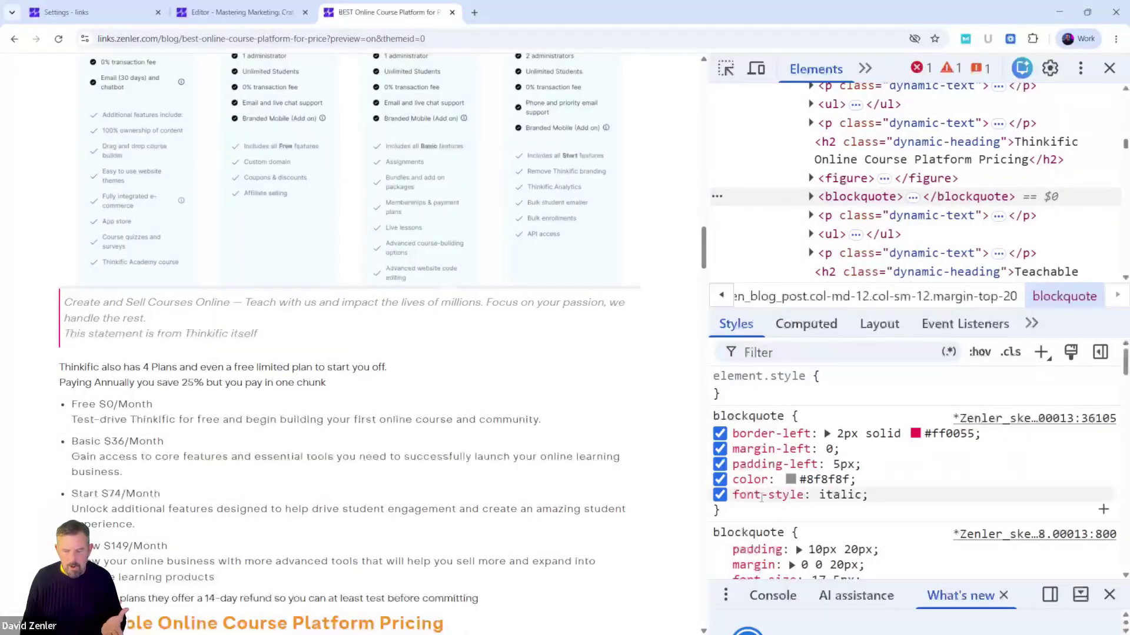
mouse_move(759, 500)
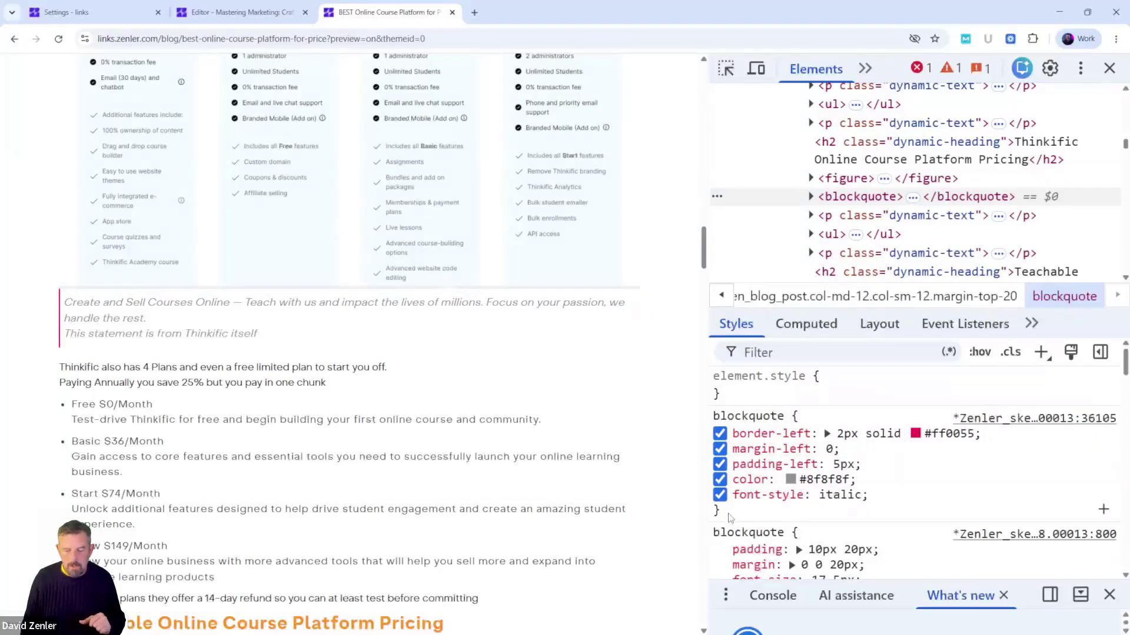
Copy the edited blockquote rule and paste it below the existing rules in the blog template's Page CSS settings.
left_click_drag(728, 516, 761, 523)
key("ctrl+c")
left_click(248, 21)
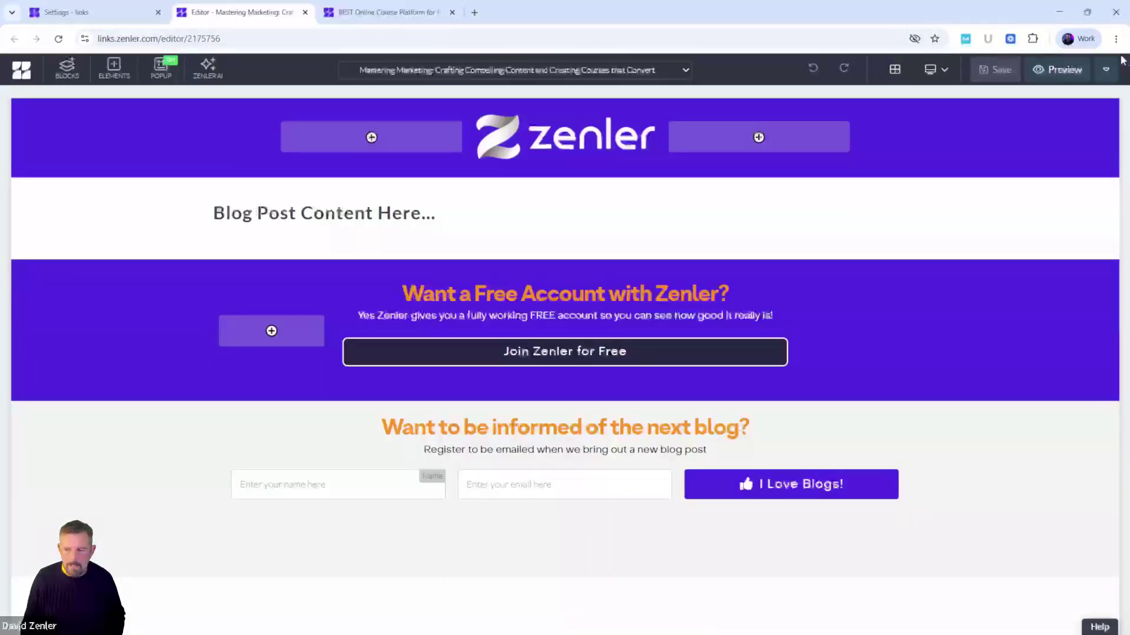
left_click(1105, 69)
left_click(1029, 99)
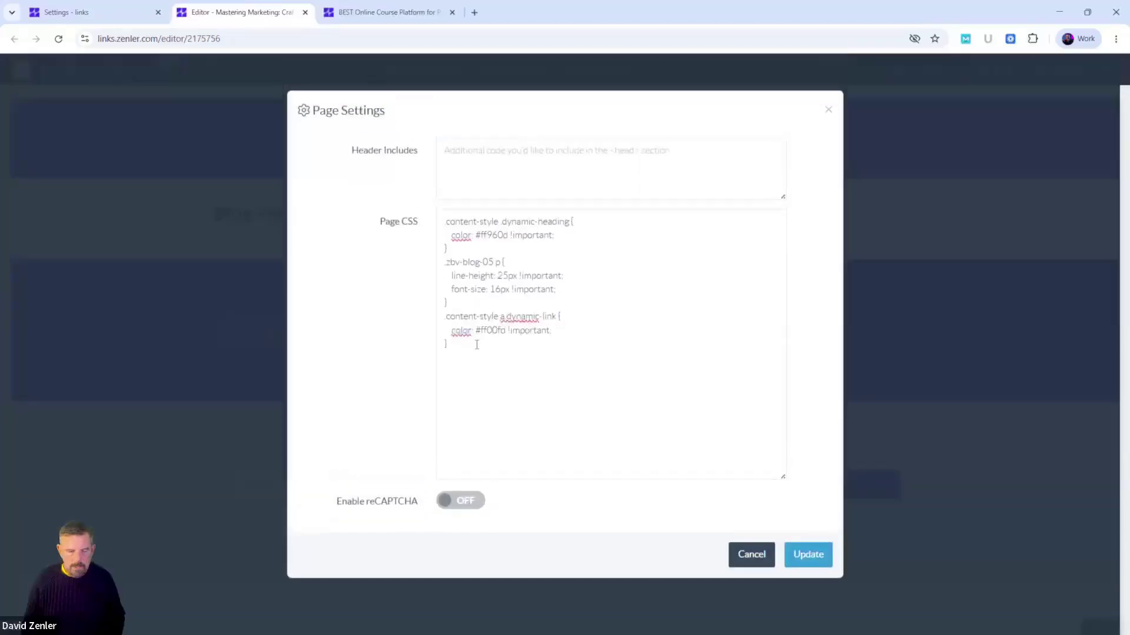
left_click(560, 353)
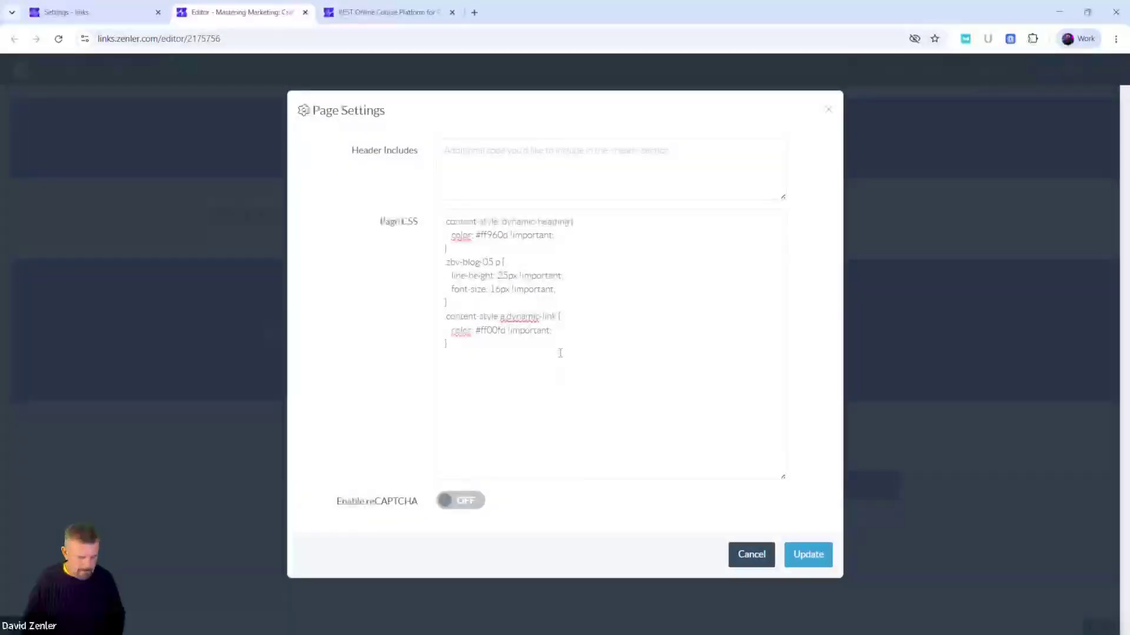
key("ctrl+v")
Remove the margin-left and padding-left declarations from the pasted blockquote rule.
left_click_drag(568, 372, 459, 377)
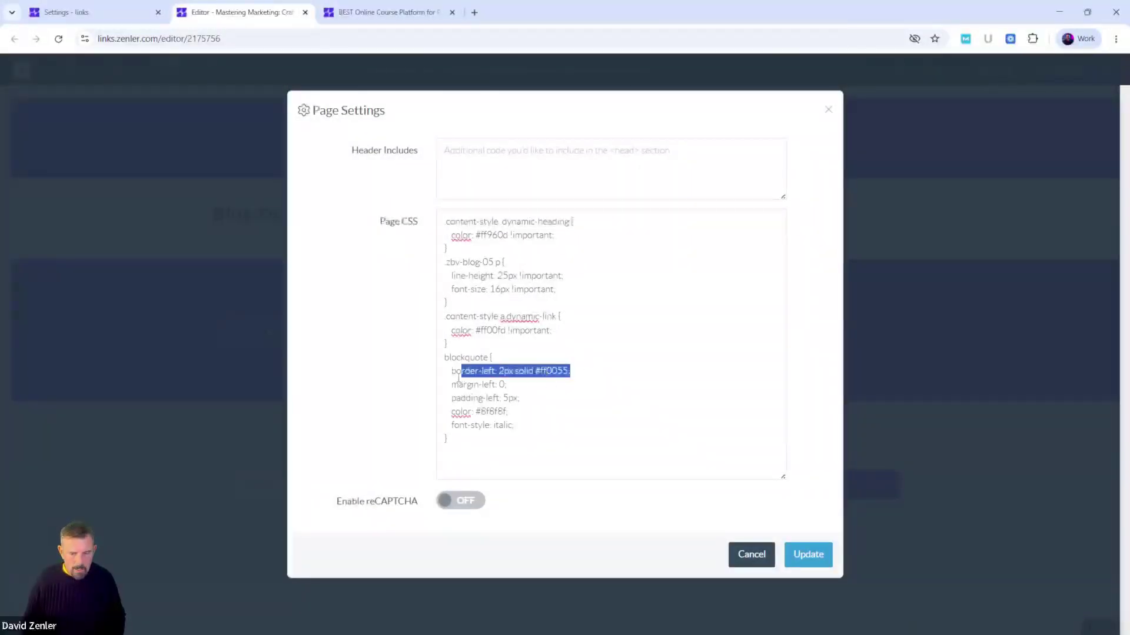
left_click_drag(566, 387, 417, 394)
key("BackSpace")
key("BackSpace")
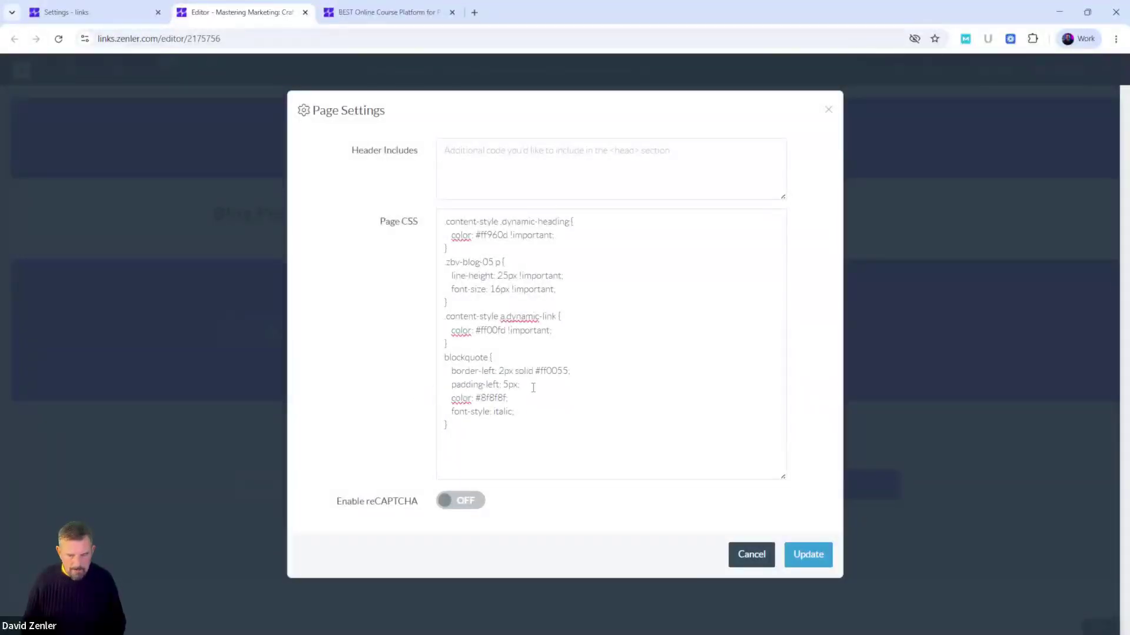
left_click_drag(532, 385, 400, 390)
key("BackSpace")
key("BackSpace")
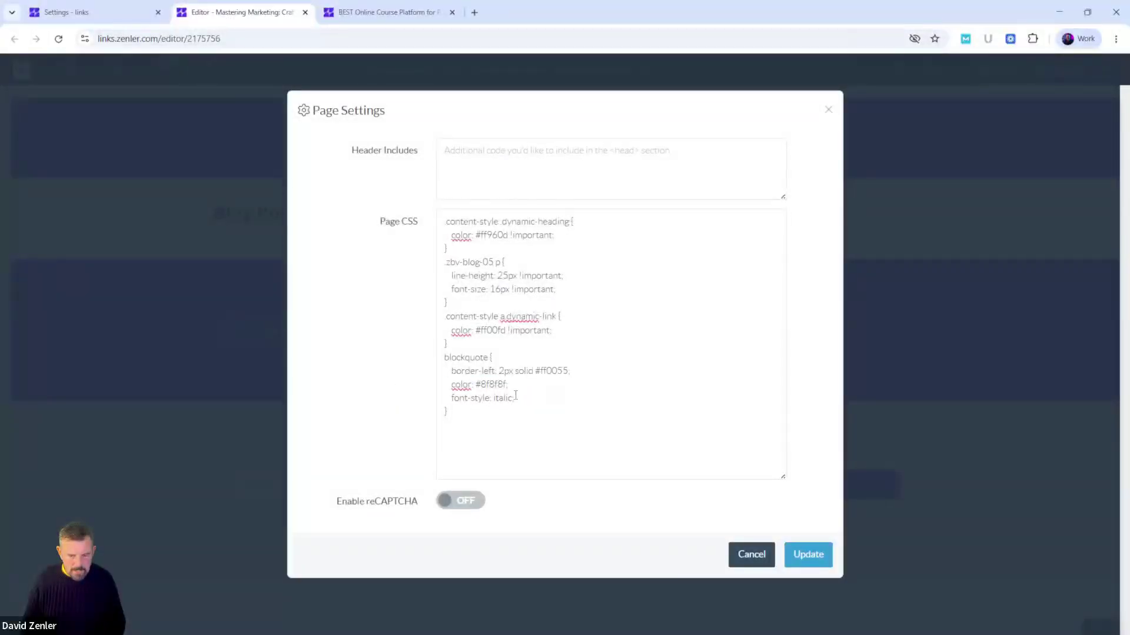
Add !important to the blockquote's border-left, color and font-style declarations, then update the page settings and save the page.
left_click_drag(555, 338, 506, 330)
key("ctrl+c")
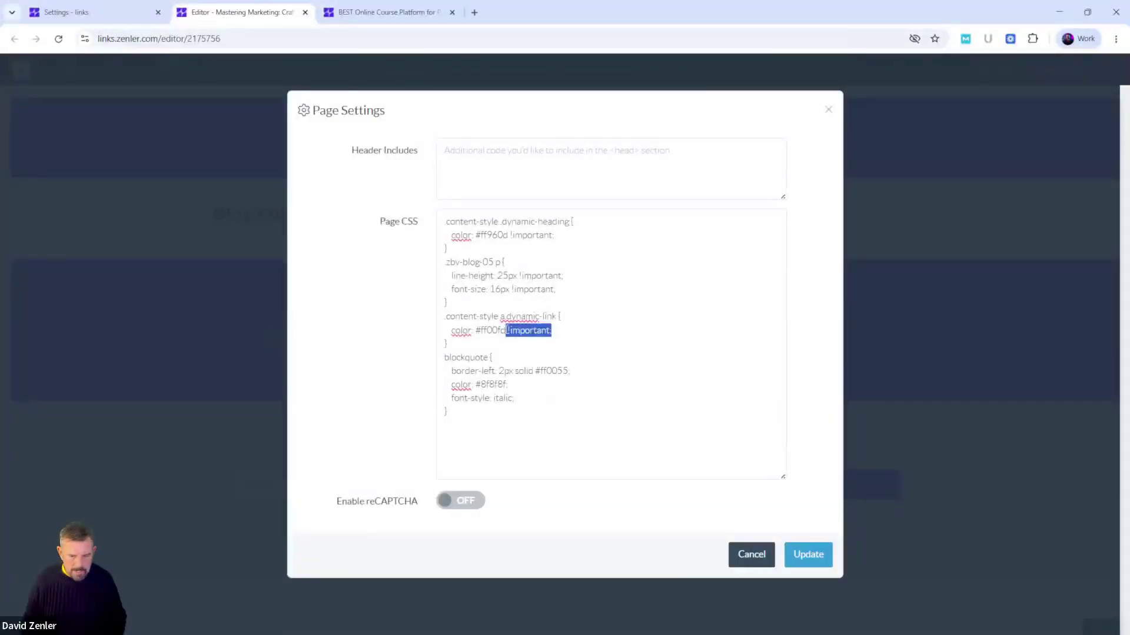
left_click(573, 369)
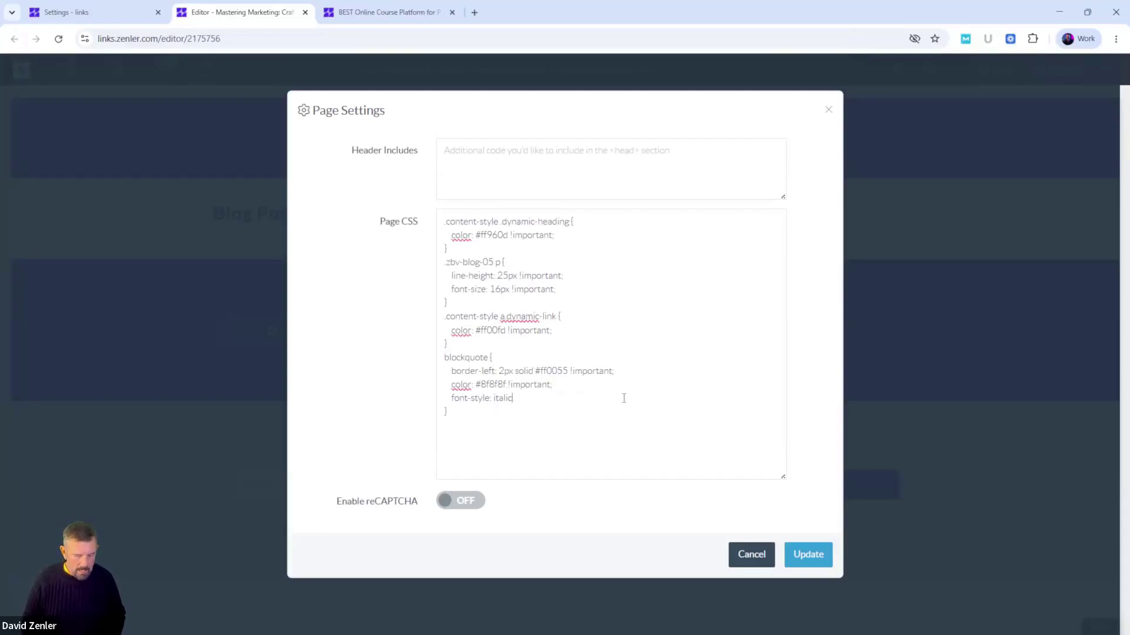
key("ctrl+v")
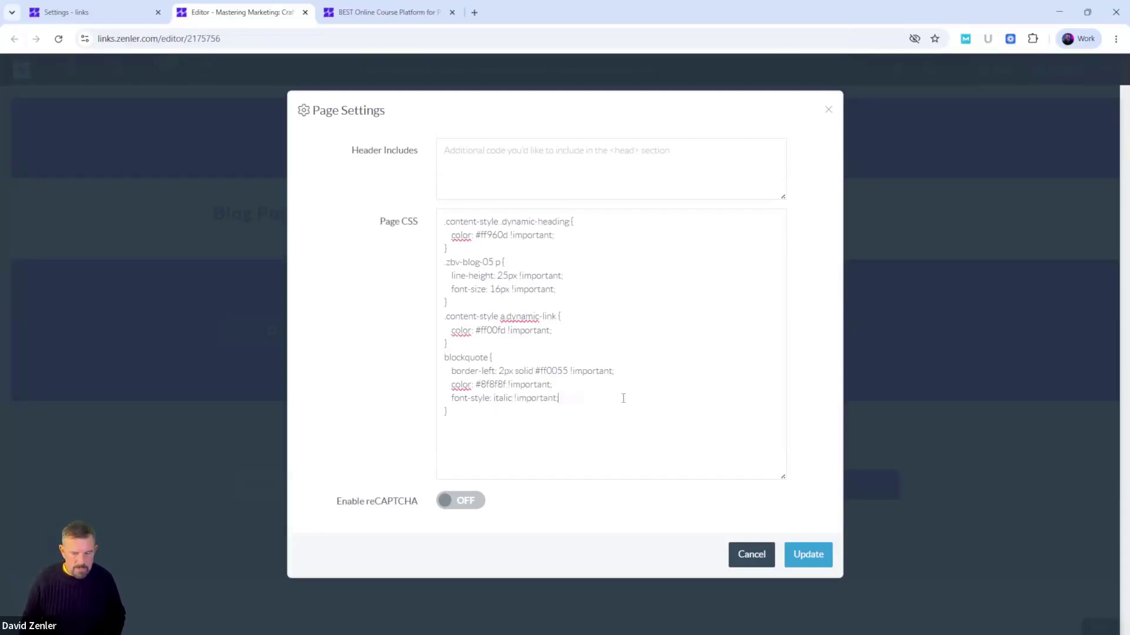
left_click(800, 556)
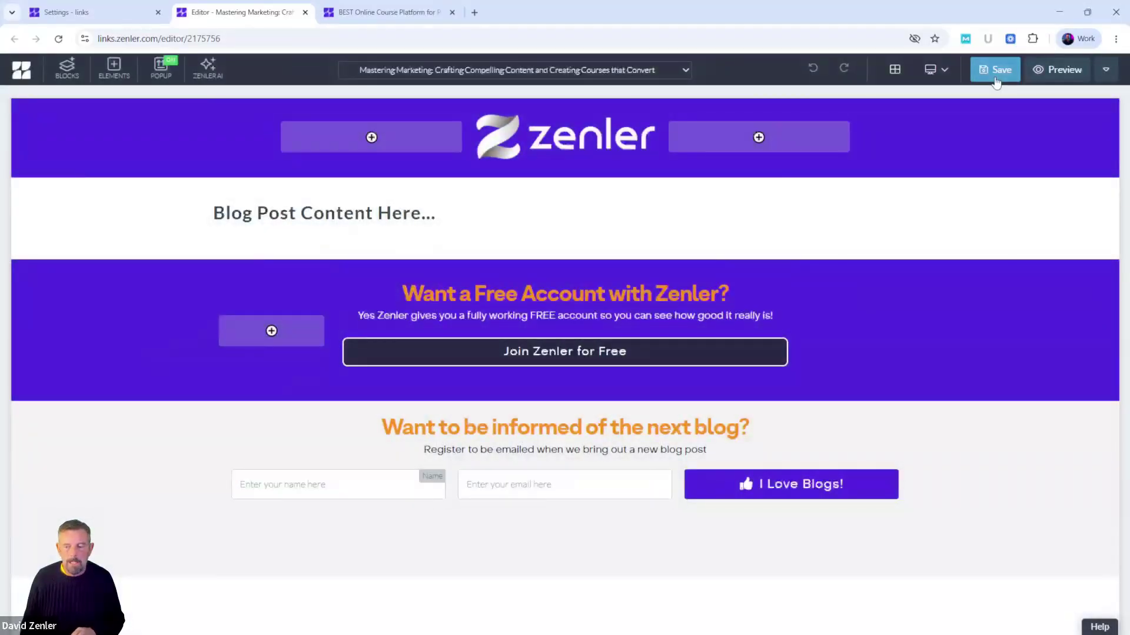
left_click(996, 81)
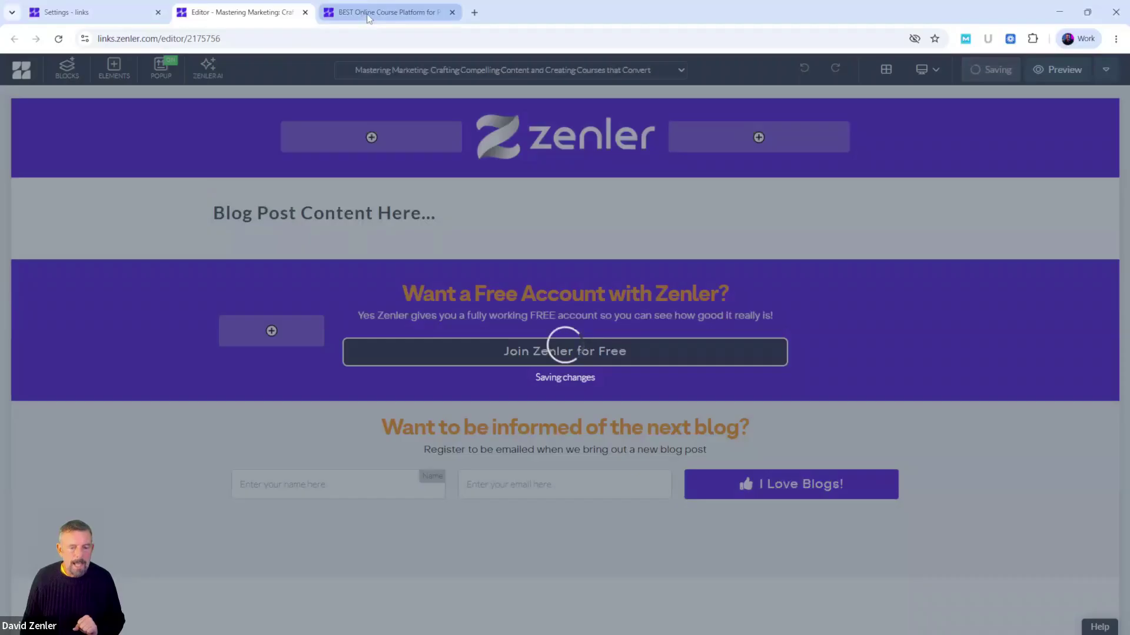
Close the developer tools in the preview and look through the post "Online Course Platform an All-in-One Solution (Which One)" for the custom styling.
mouse_move(367, 16)
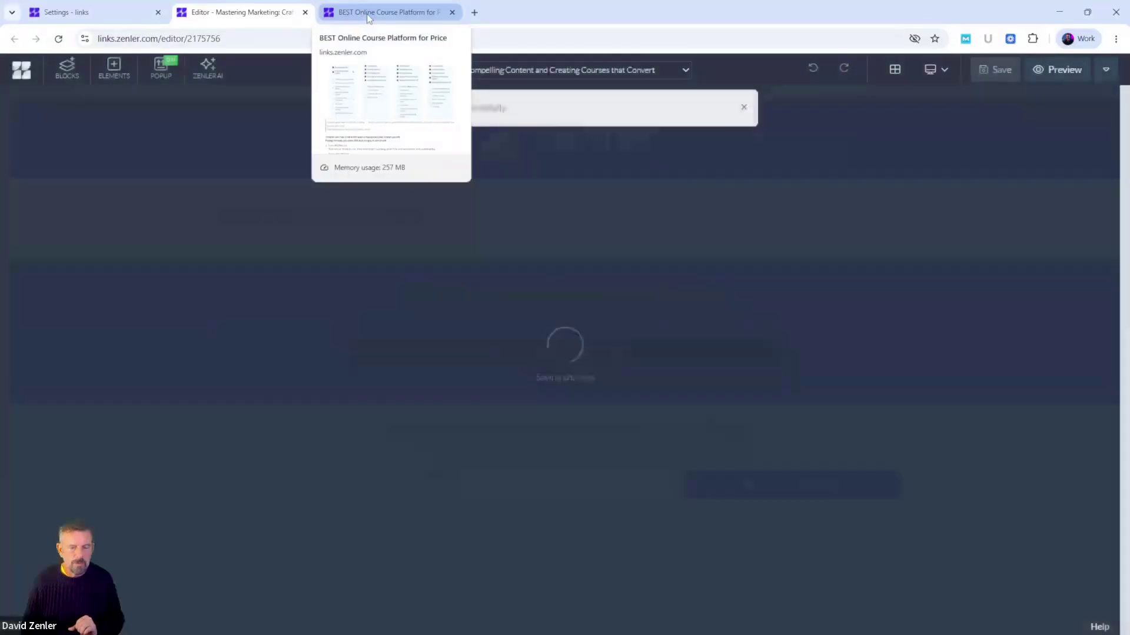
left_click(367, 17)
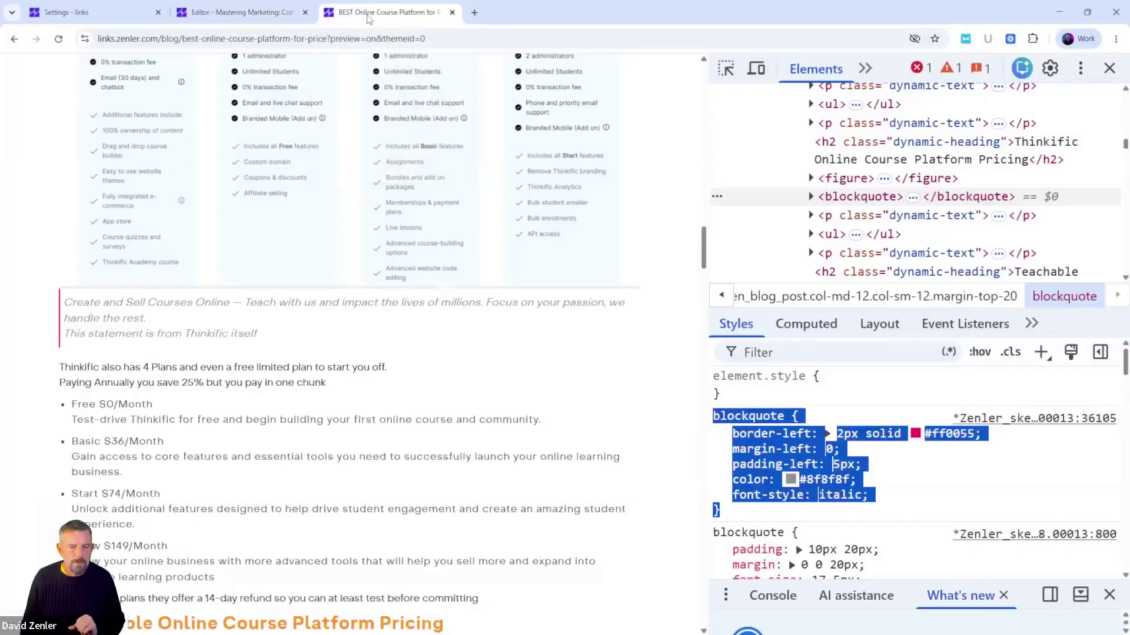
left_click(1109, 68)
left_click(14, 39)
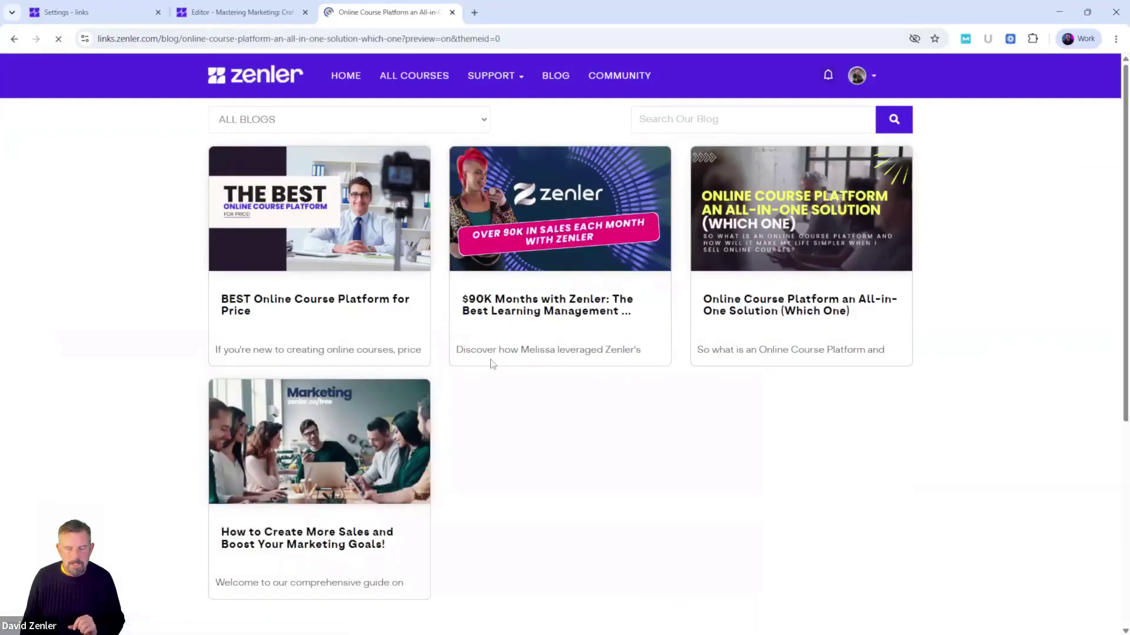
scroll(500, 371, "down", 8)
scroll(515, 386, "down", 20)
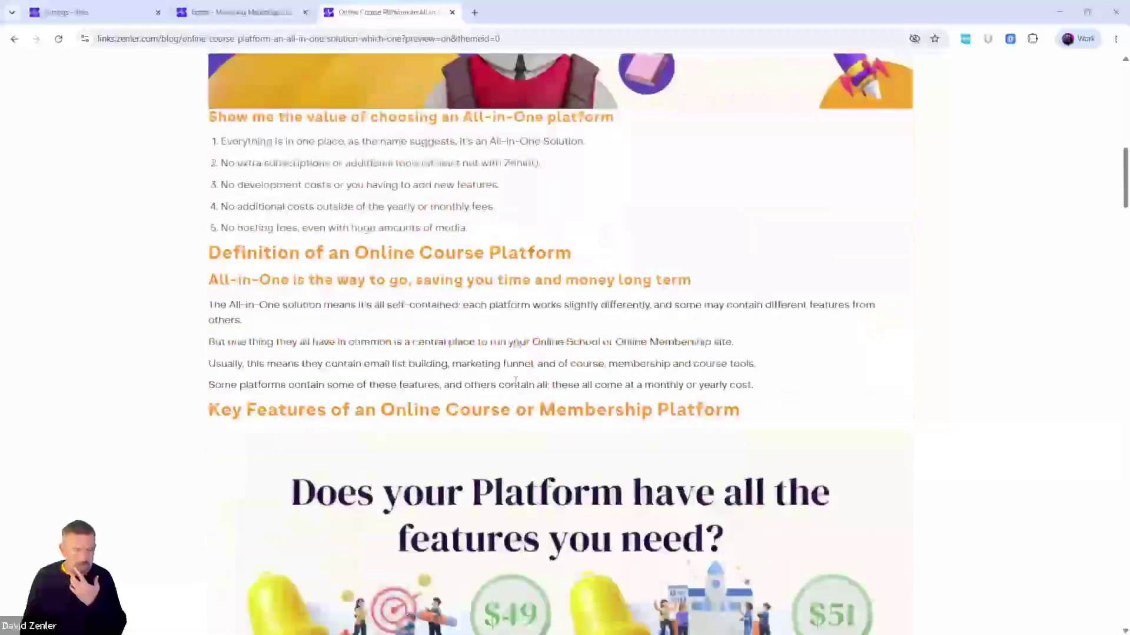
scroll(516, 383, "down", 20)
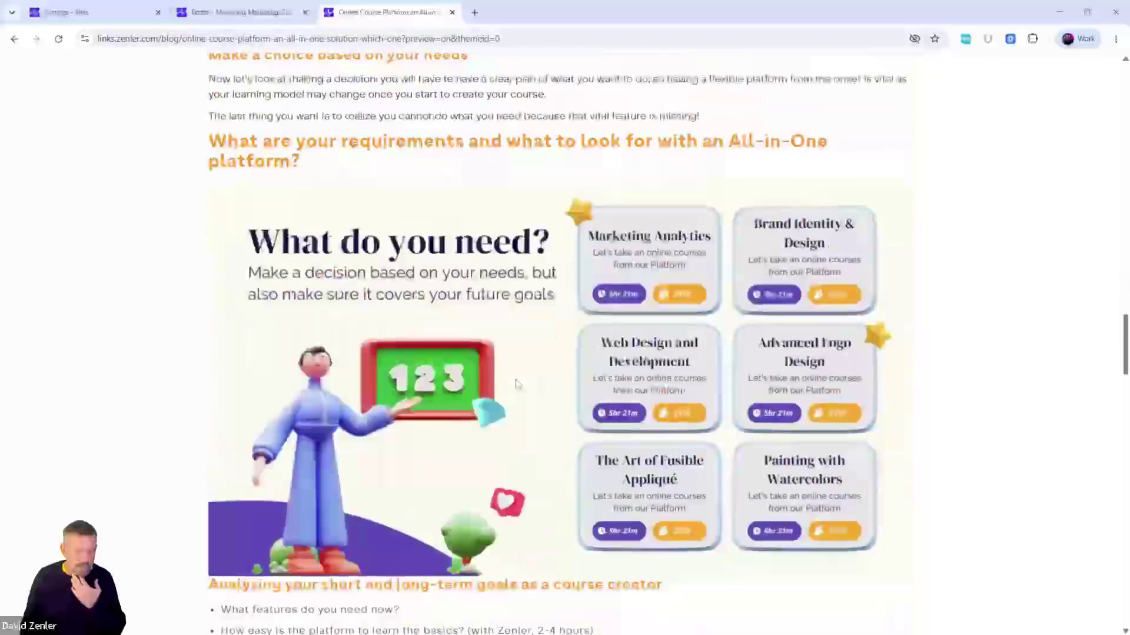
scroll(506, 384, "down", 18)
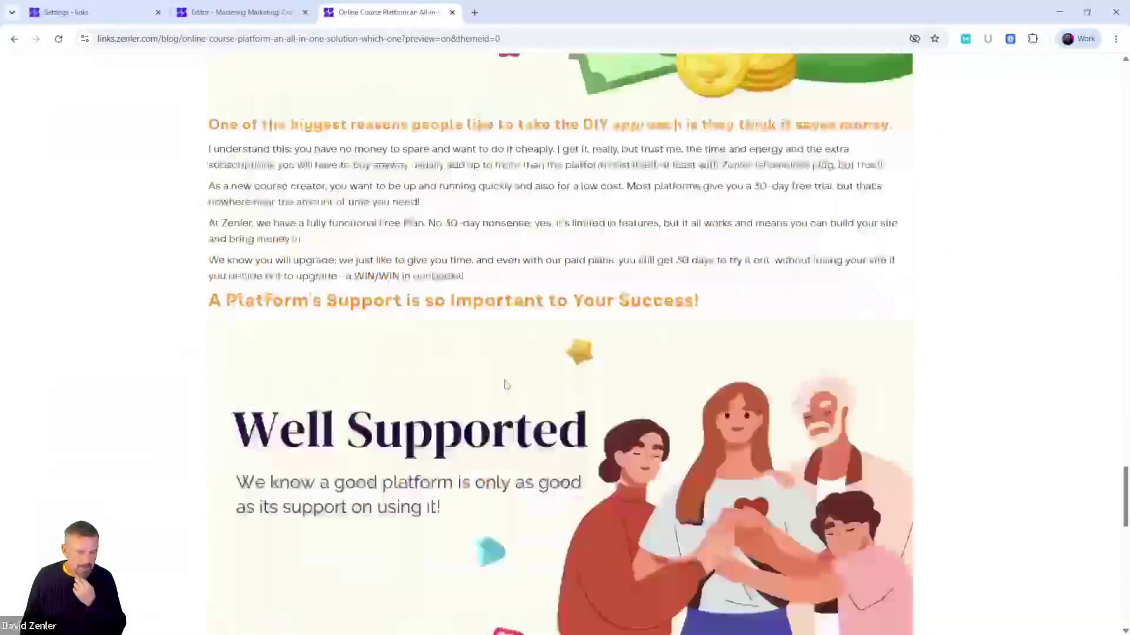
scroll(447, 342, "down", 3)
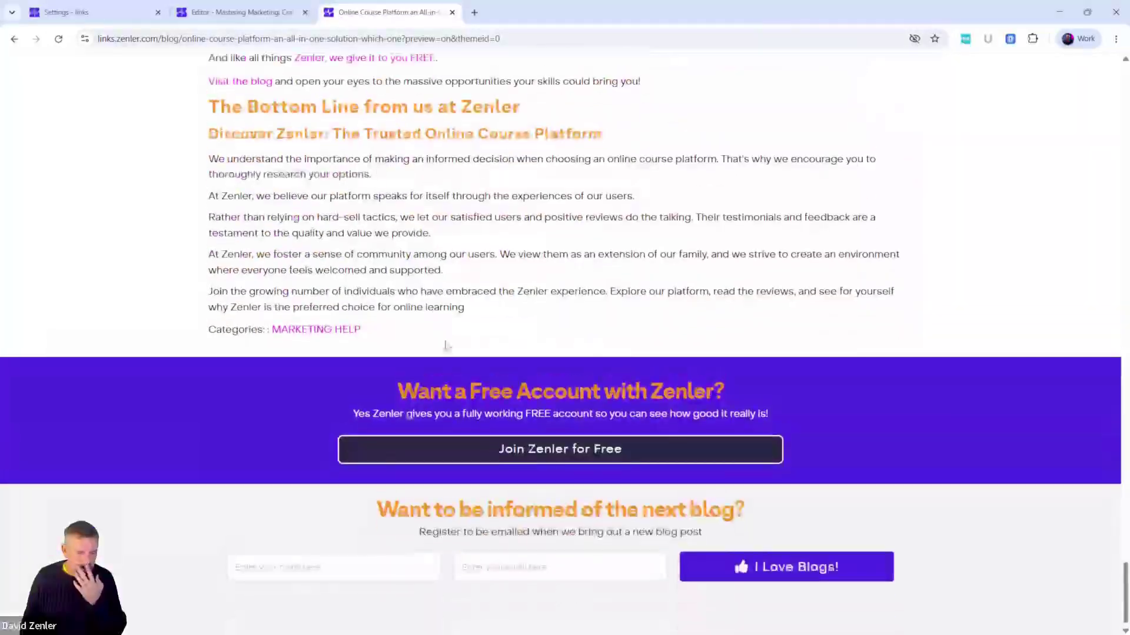
scroll(447, 348, "up", 5)
Open the post "BEST Online Course Platform for Price" from the blog list and examine the styling of its blockquotes.
left_click(15, 40)
left_click(402, 300)
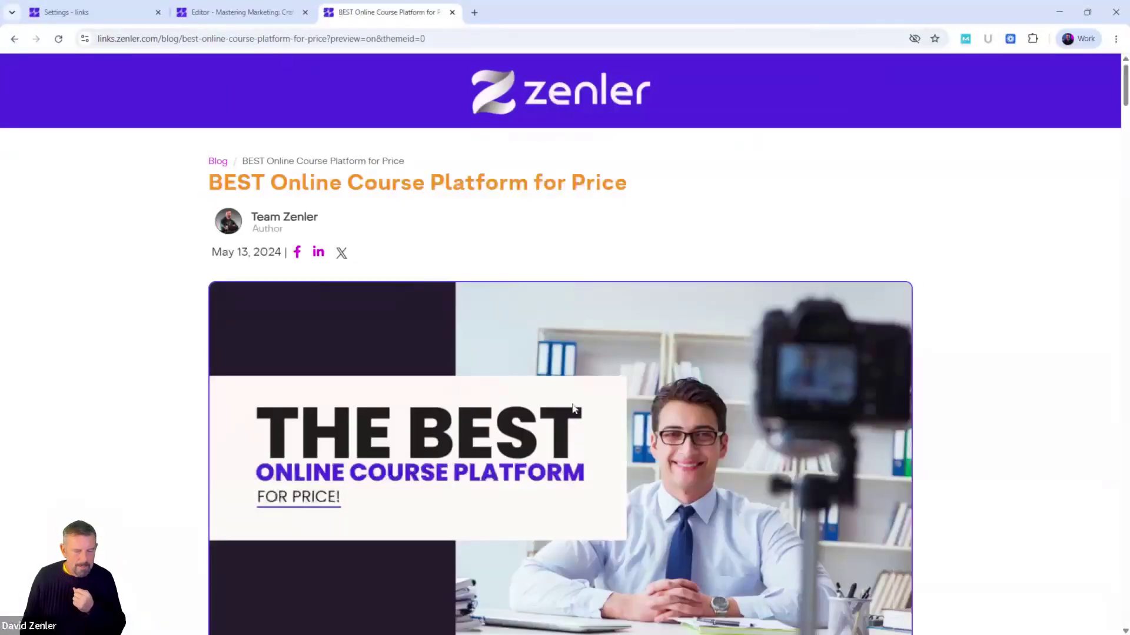
scroll(492, 393, "down", 13)
scroll(506, 435, "down", 13)
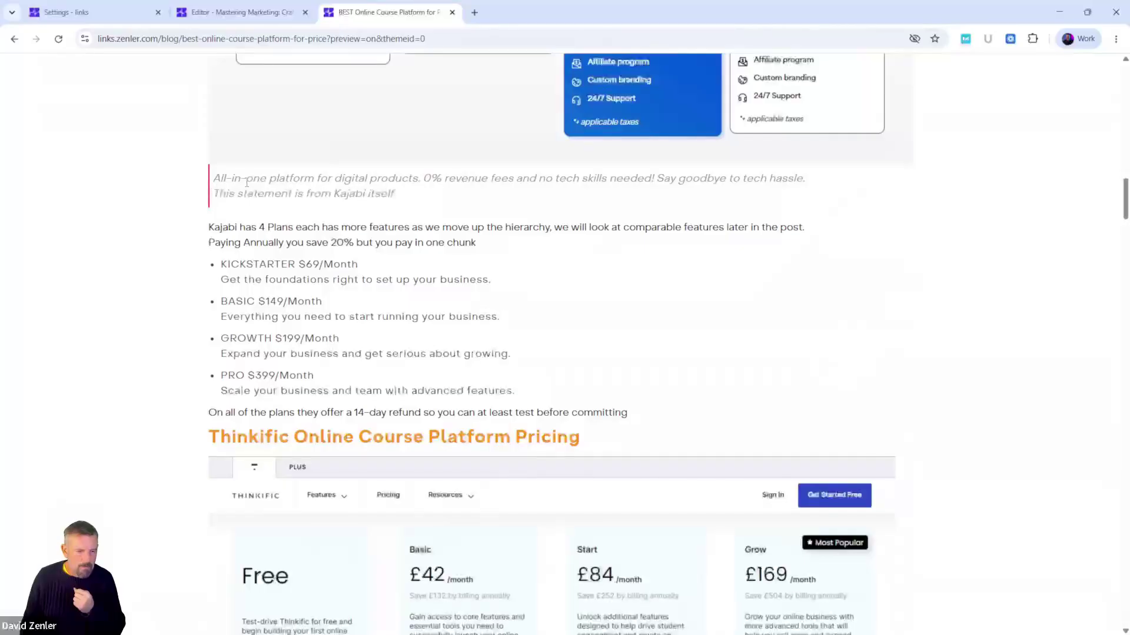
left_click_drag(229, 178, 407, 196)
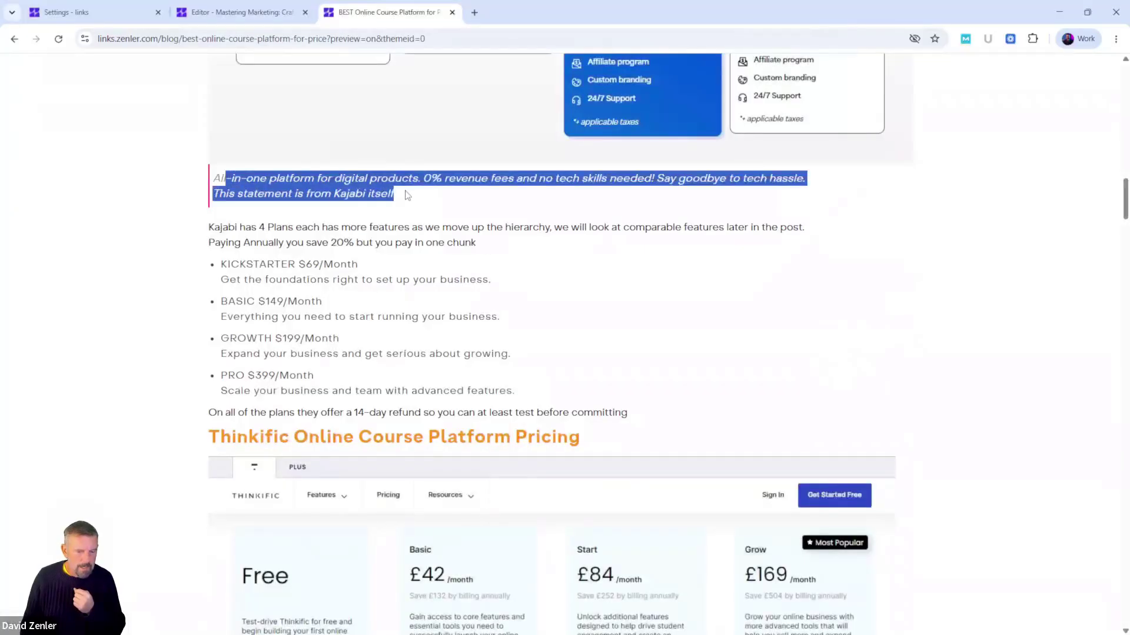
left_click(699, 328)
scroll(560, 312, "down", 13)
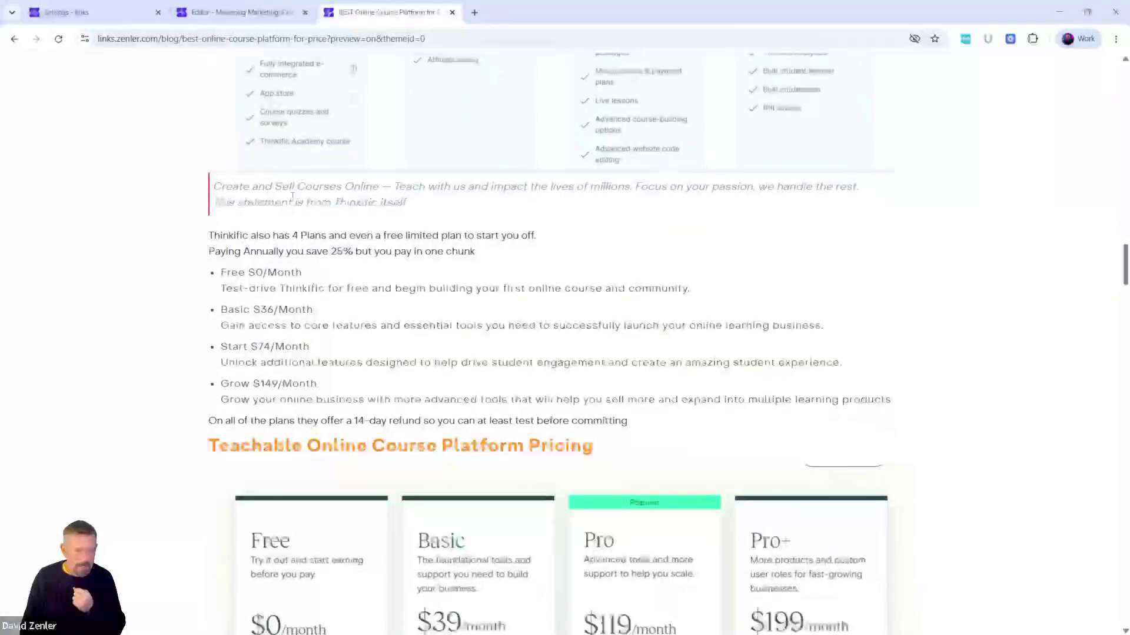
scroll(404, 277, "down", 8)
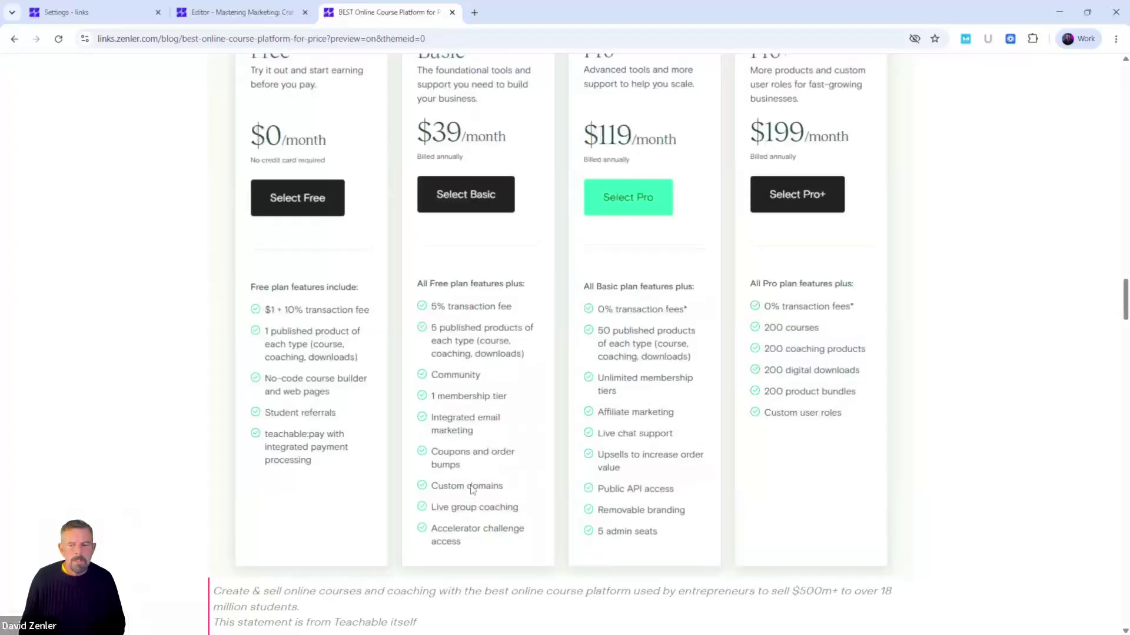
scroll(465, 471, "up", 10)
scroll(454, 448, "up", 15)
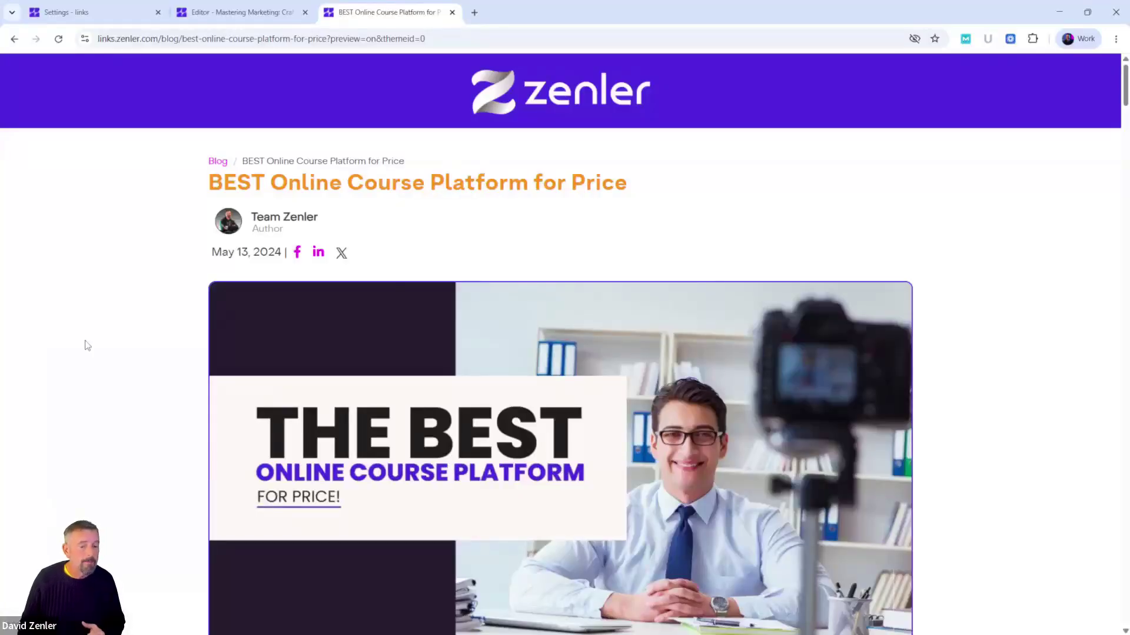
Delete all the custom rules from the blog template's Page CSS and update the page settings.
left_click(238, 13)
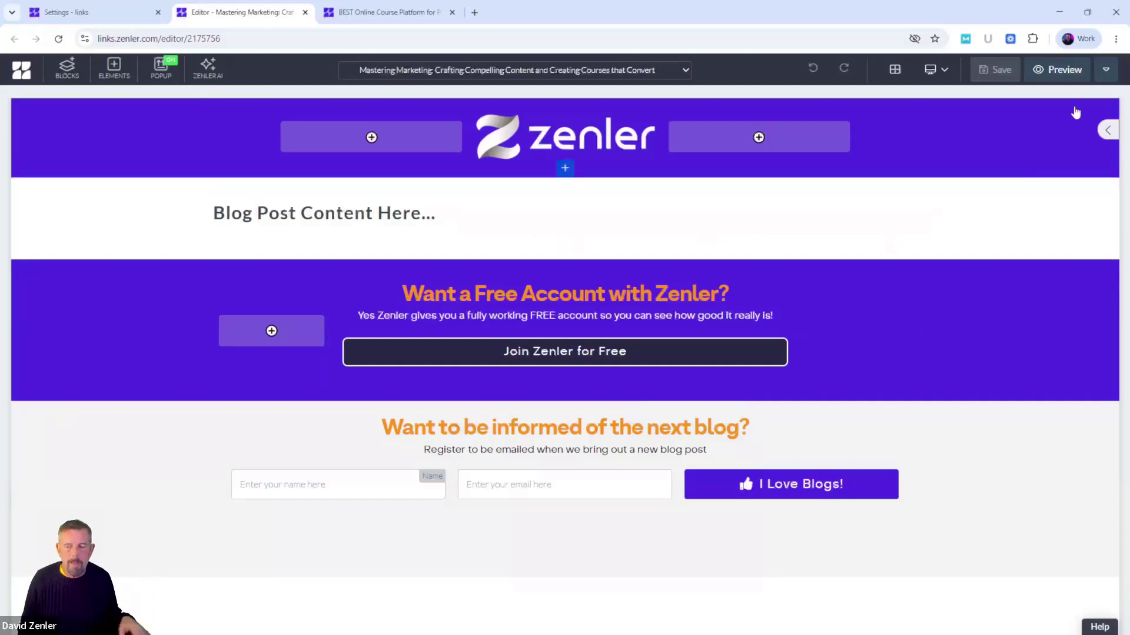
left_click(1104, 70)
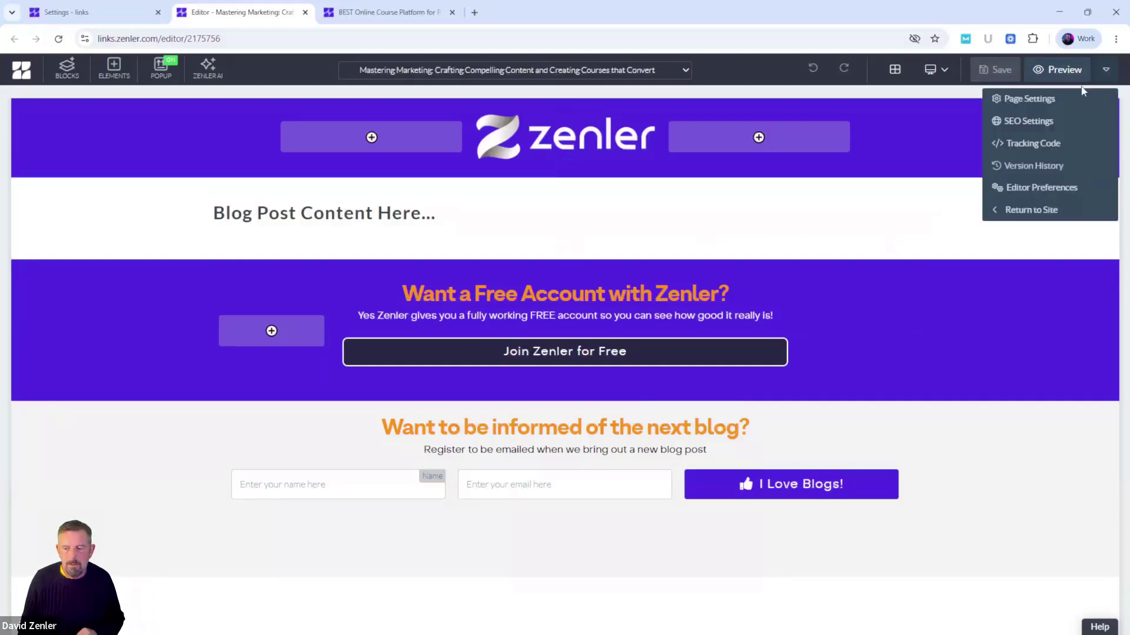
left_click(1016, 100)
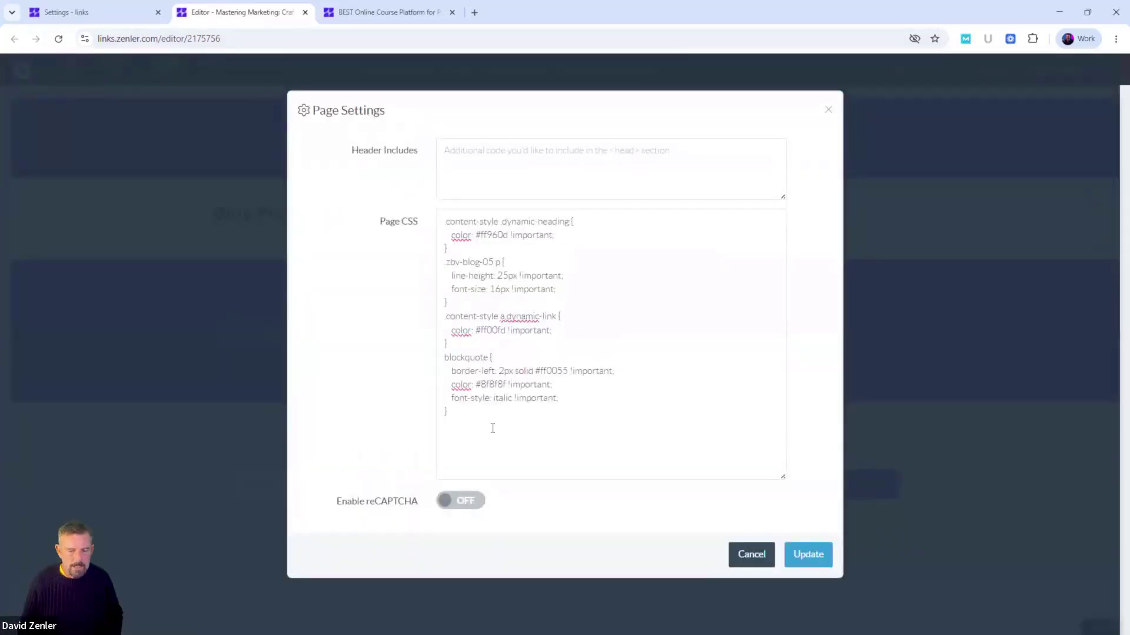
left_click_drag(492, 428, 416, 221)
key("BackSpace")
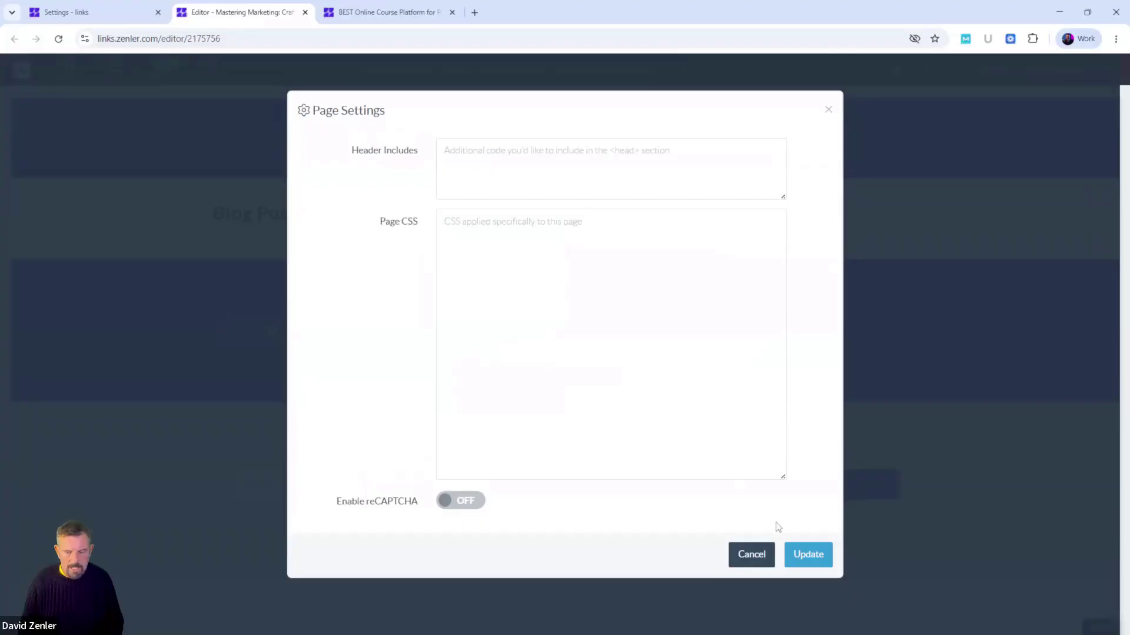
left_click(807, 556)
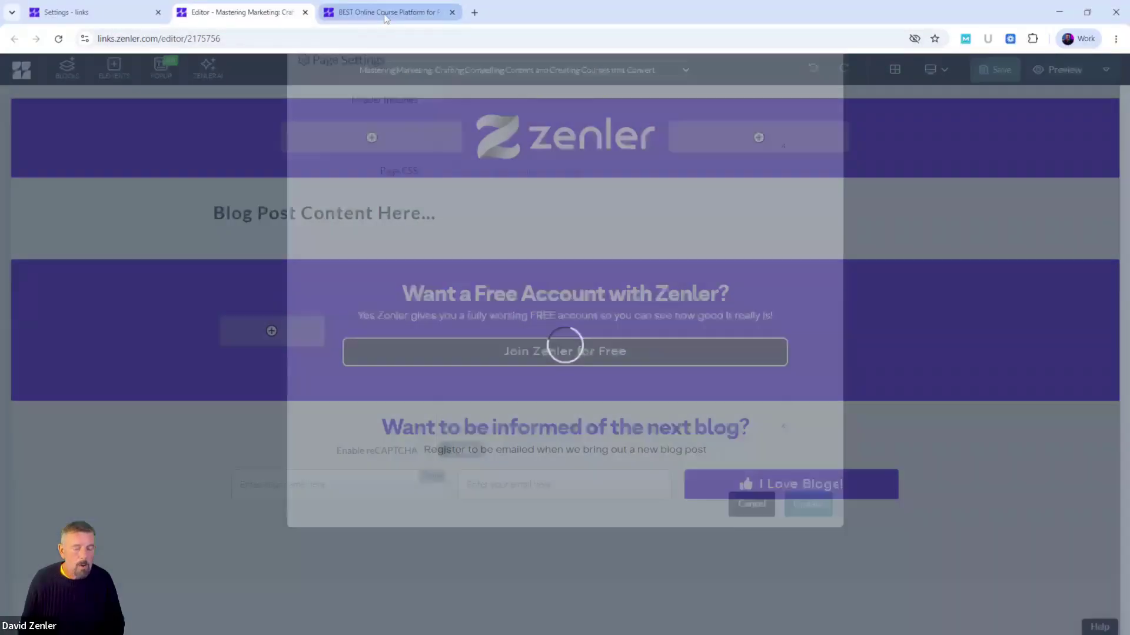
Reload the blog post preview, and save the page in the template editor.
left_click(385, 13)
left_click(58, 38)
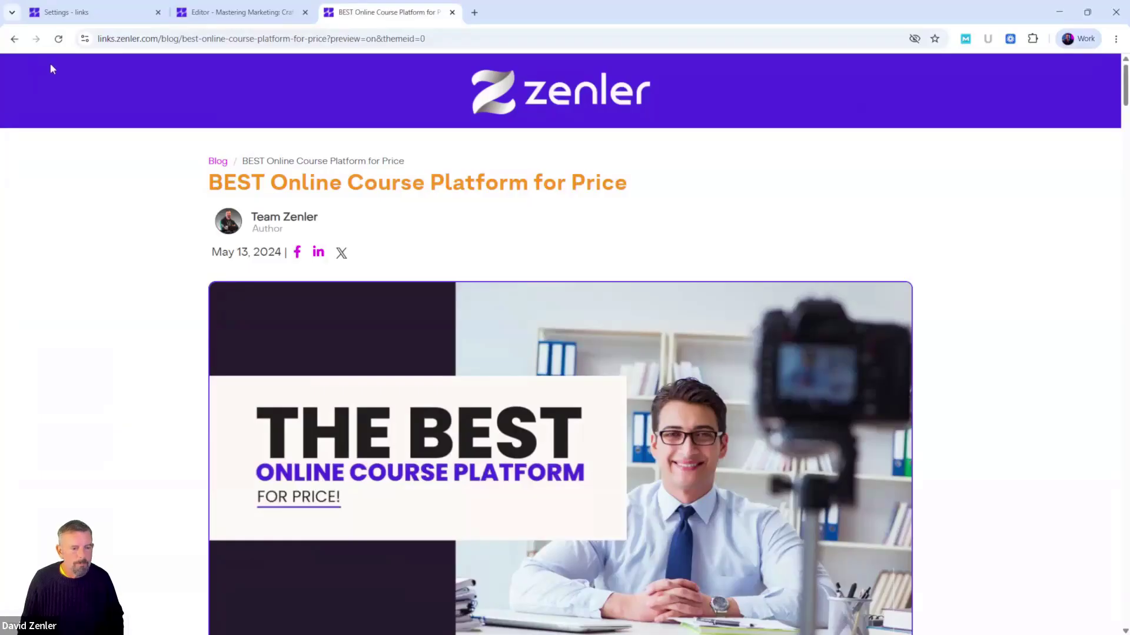
left_click(58, 39)
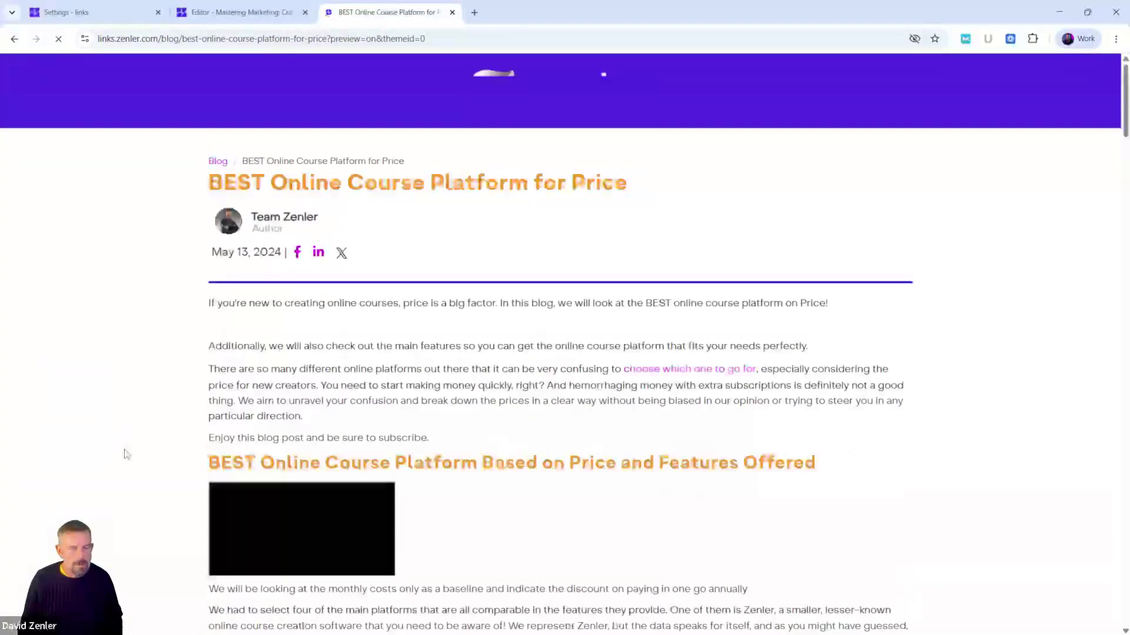
left_click(250, 10)
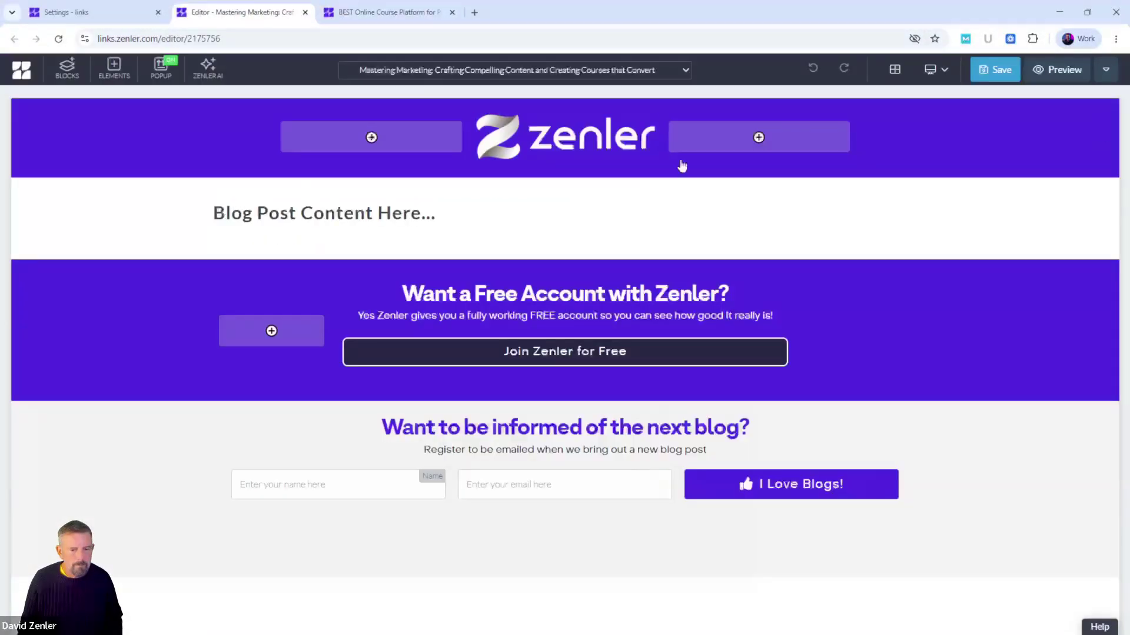
left_click(998, 74)
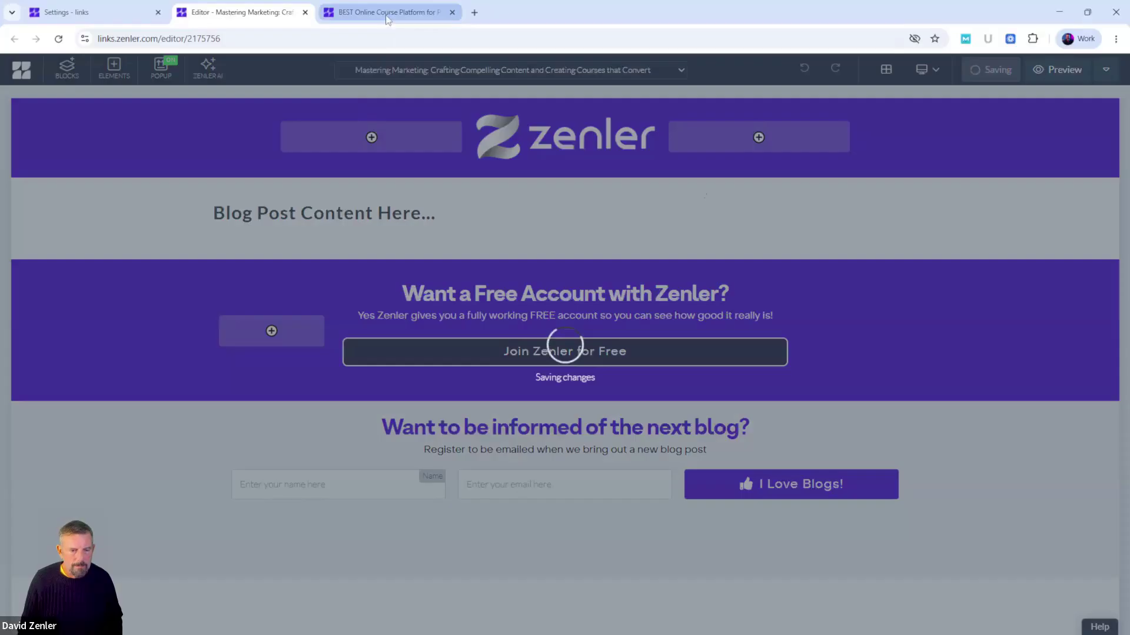
Reload the post preview and examine its headings, links and paragraph text with the custom CSS removed.
mouse_move(386, 14)
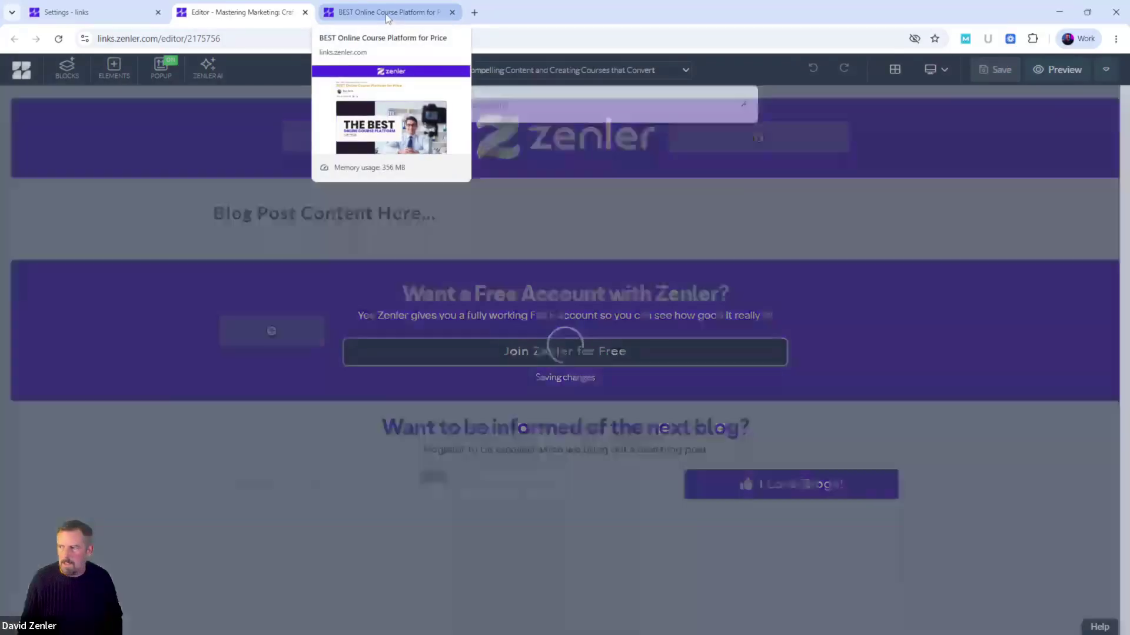
left_click(386, 13)
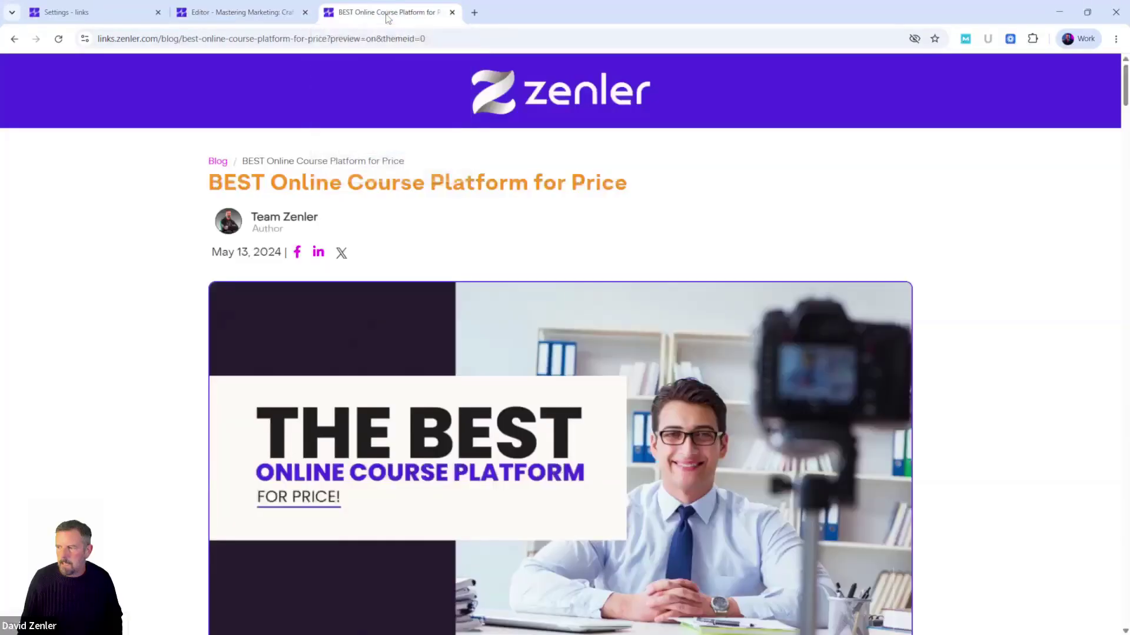
left_click(58, 39)
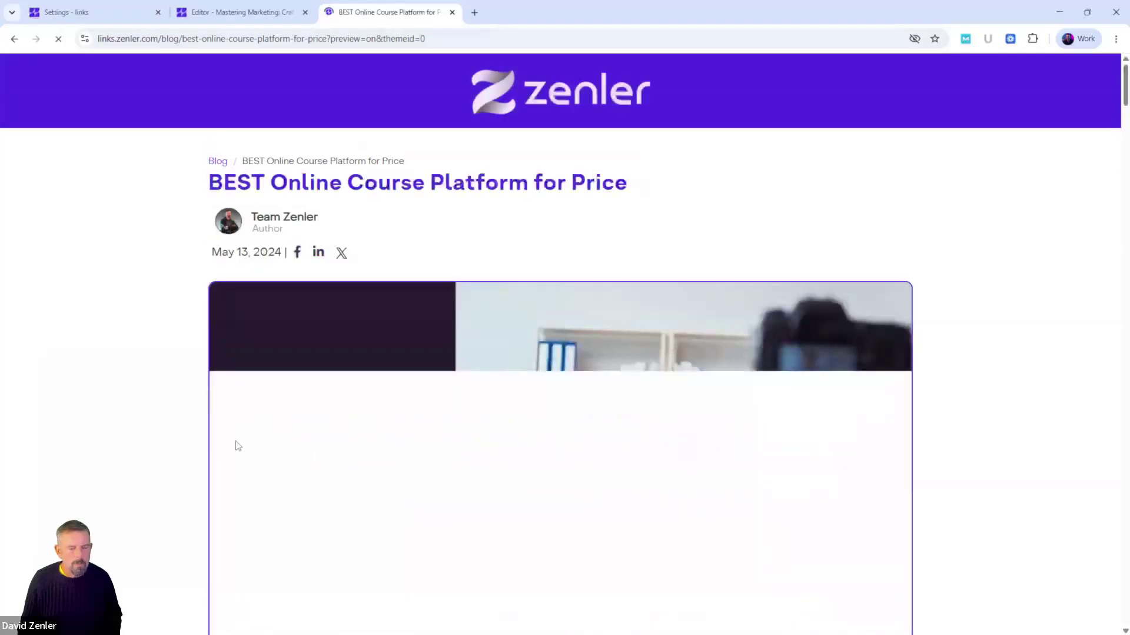
scroll(861, 389, "down", 10)
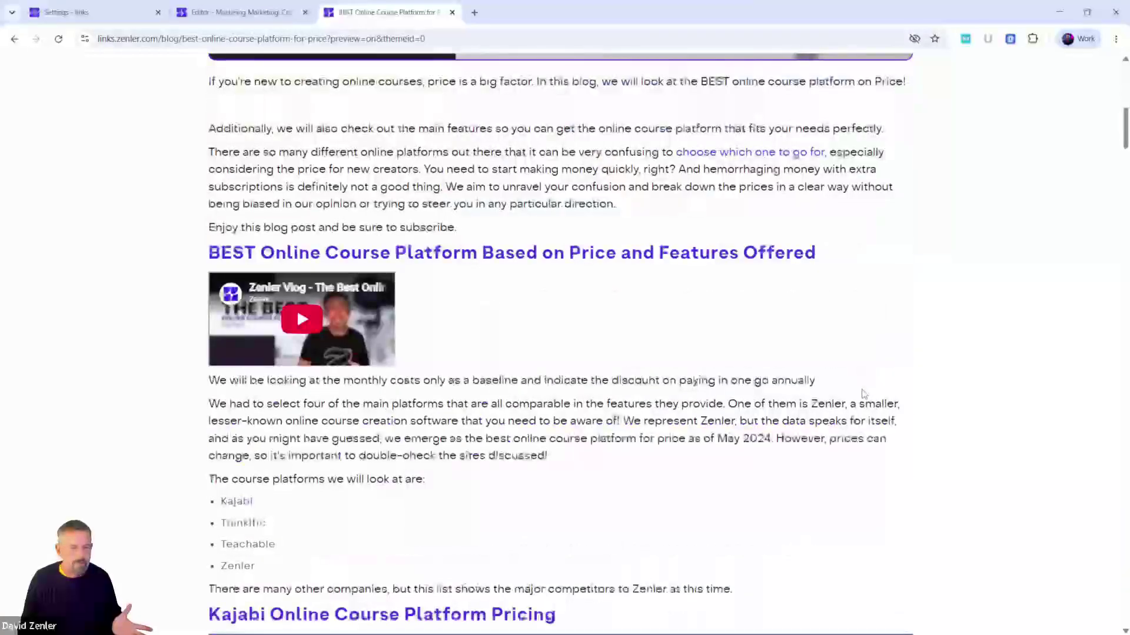
left_click_drag(471, 230, 391, 169)
left_click(352, 170)
left_click(712, 301)
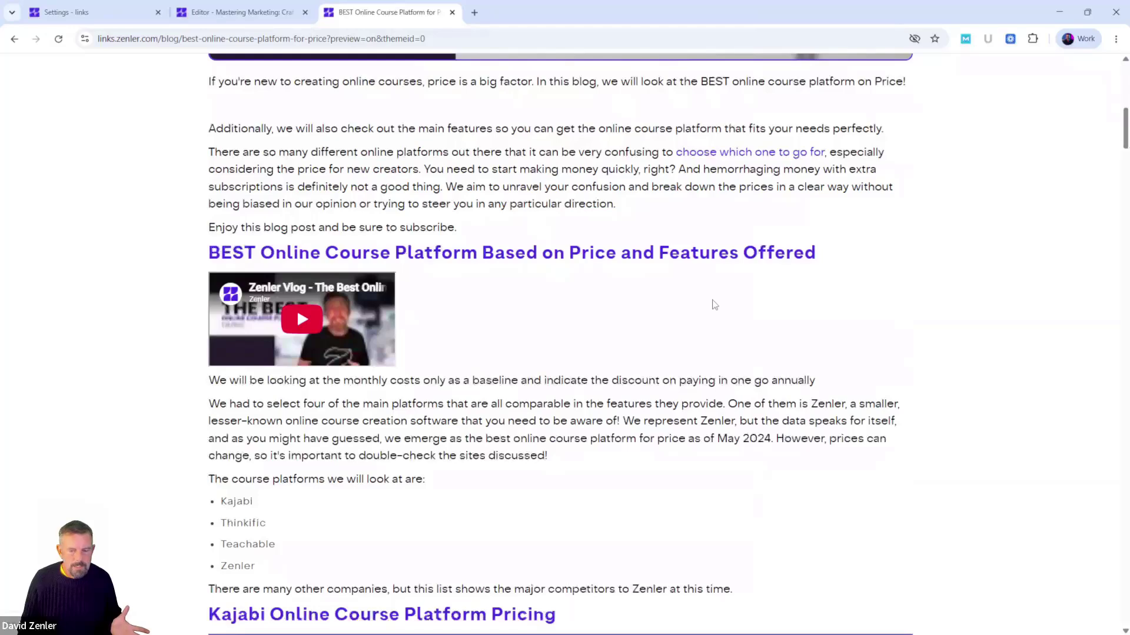
scroll(606, 235, "up", 5)
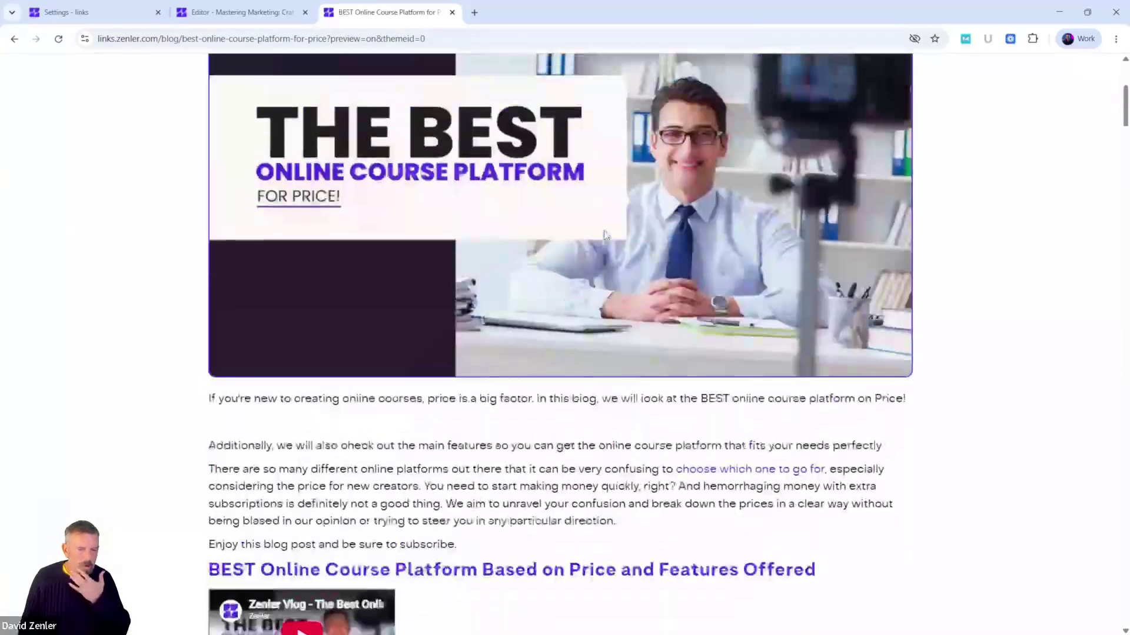
scroll(606, 236, "up", 5)
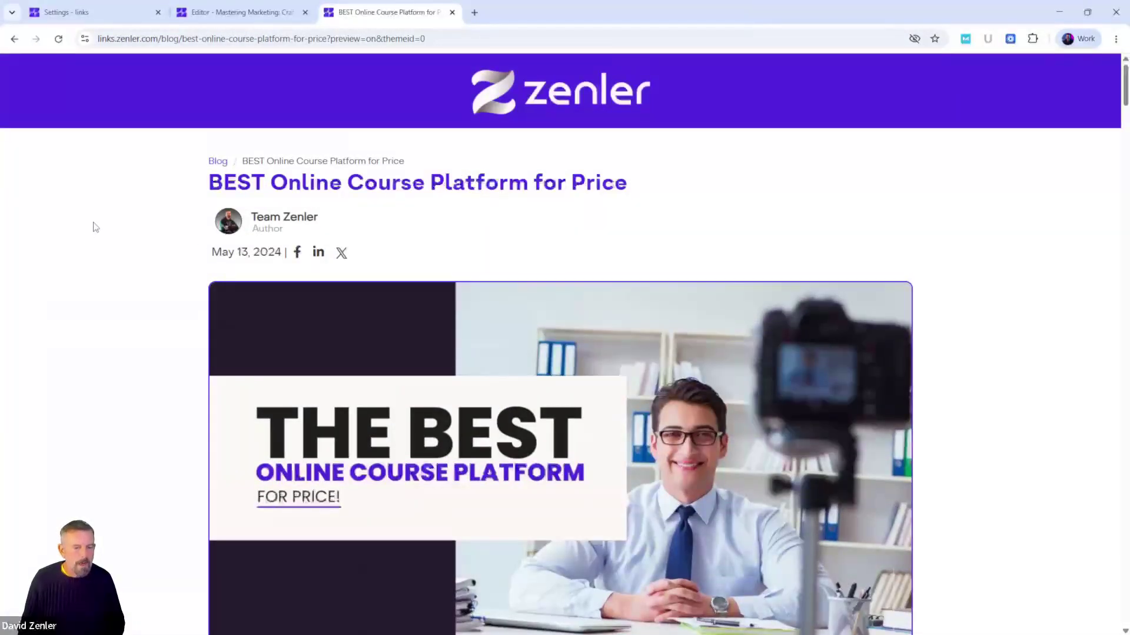
Return to the blog list, dismiss the discount popup, and view the Zenler blog at newzenler.com/blog in a new tab.
left_click(218, 162)
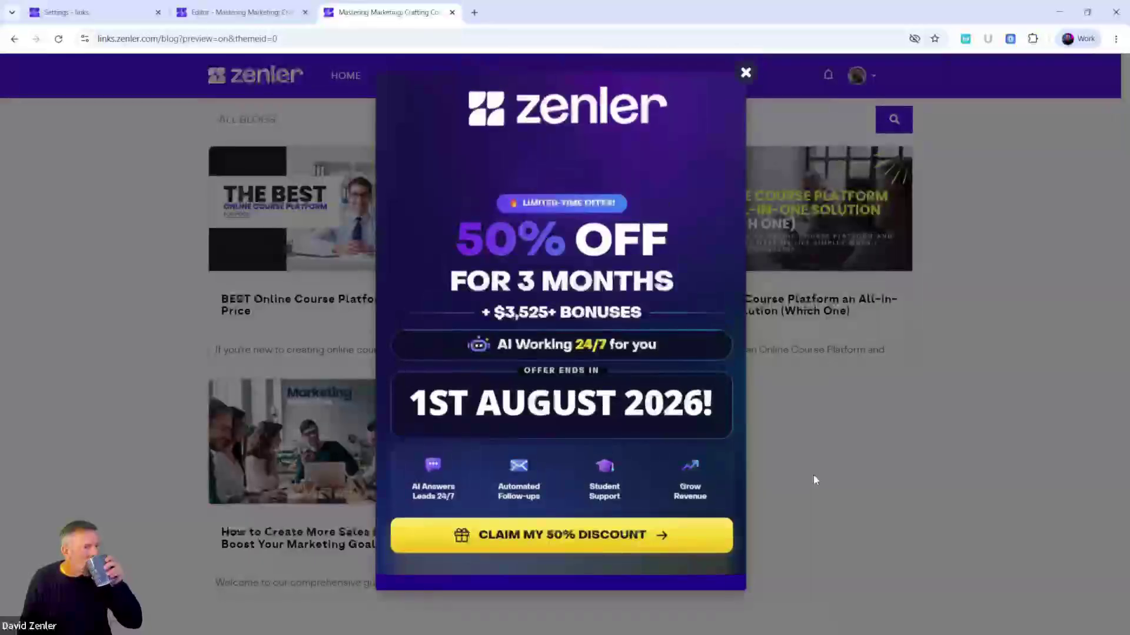
left_click(744, 74)
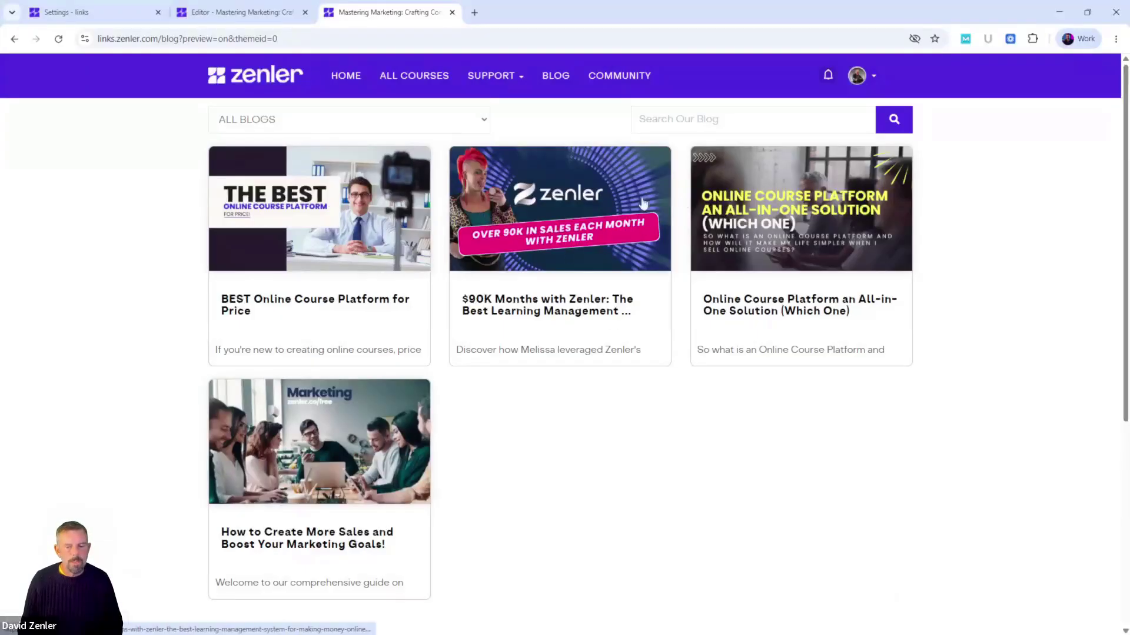
left_click(475, 16)
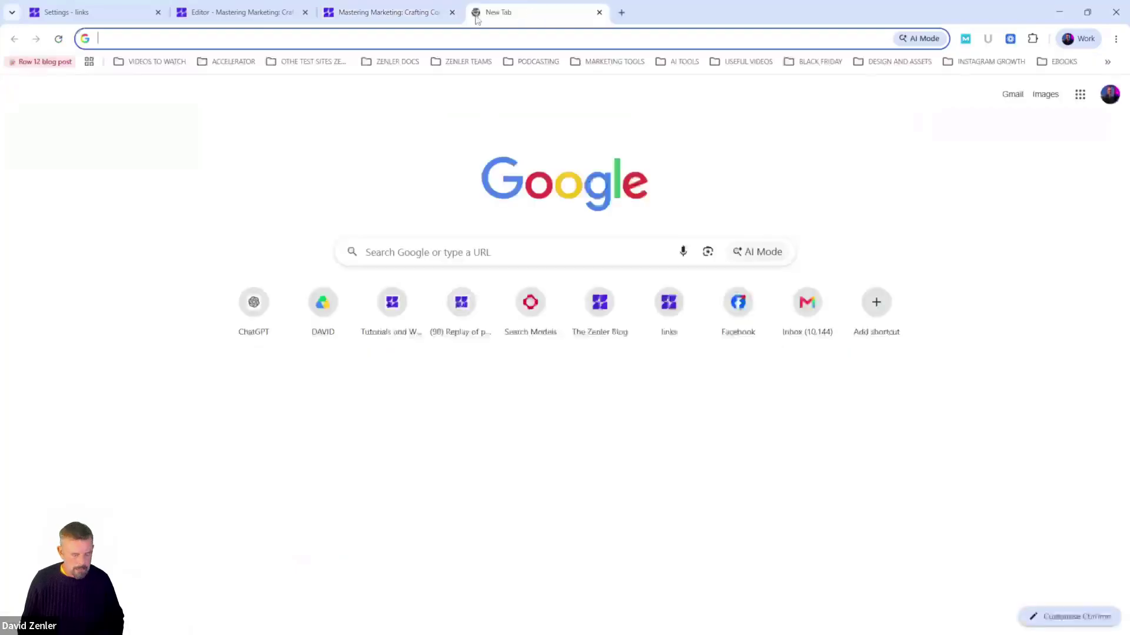
type("new")
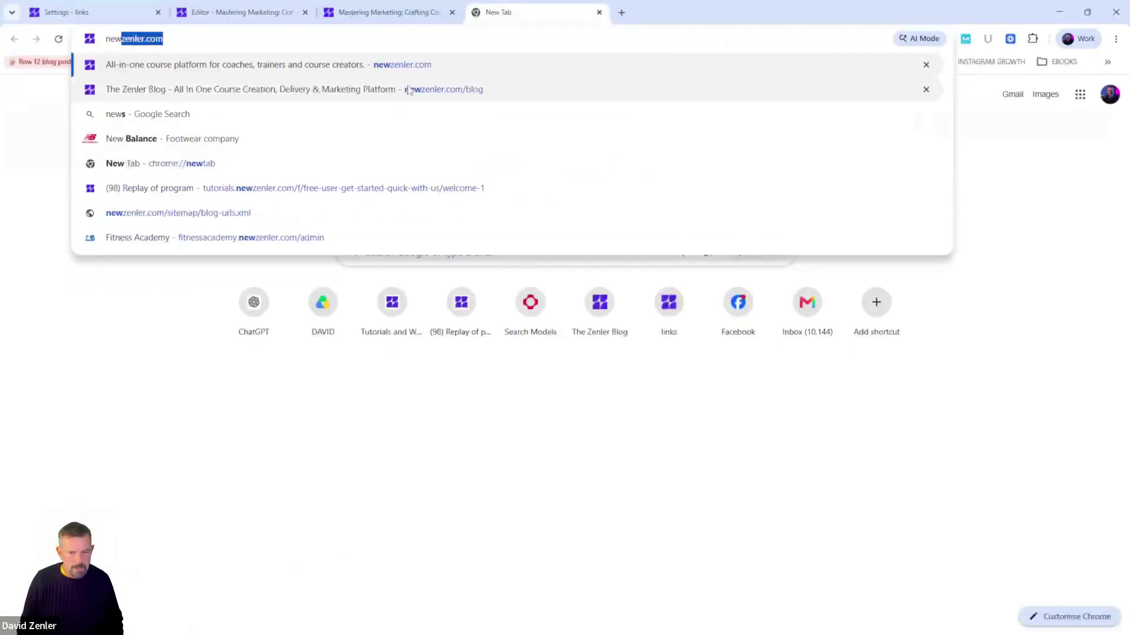
left_click(413, 90)
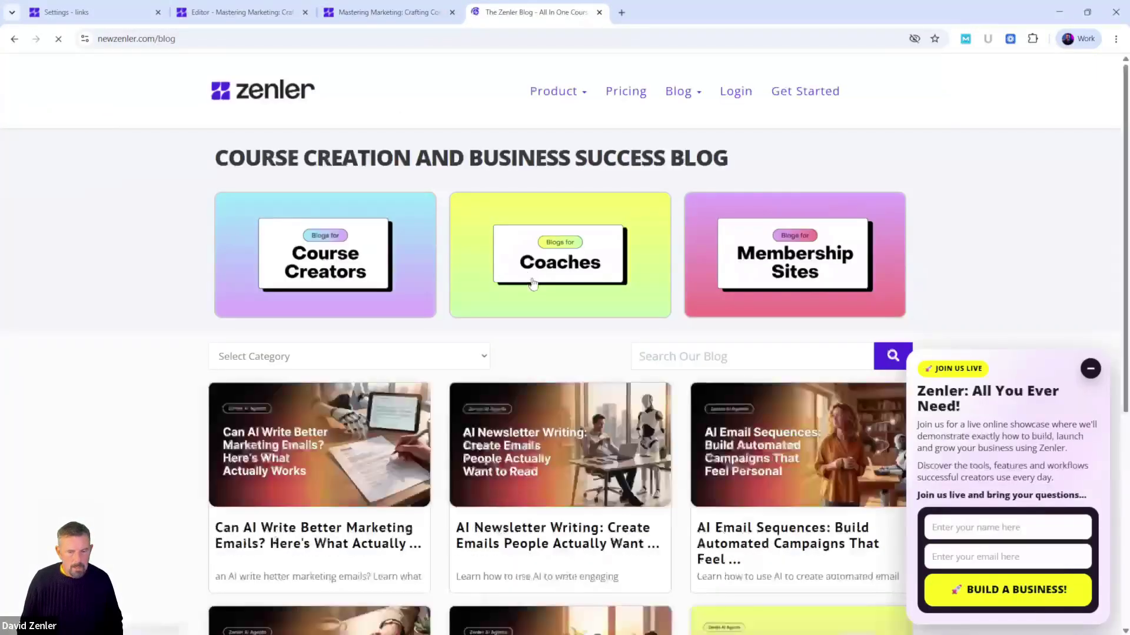
scroll(542, 295, "down", 3)
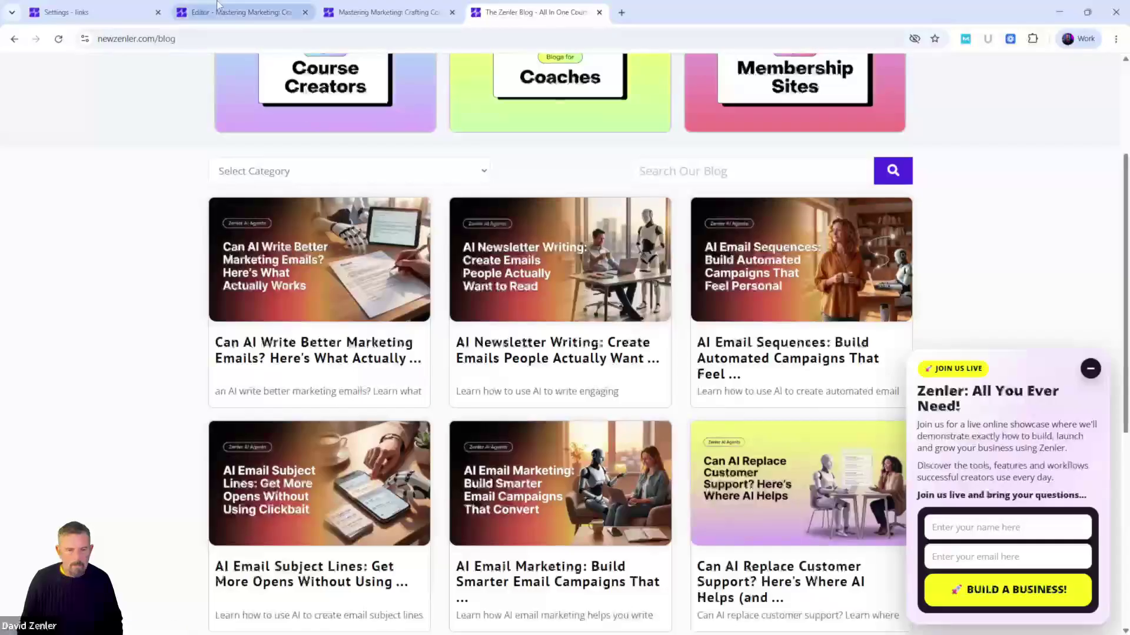
Compare the links site's blog list with the Zenler blog listing page.
left_click(427, 15)
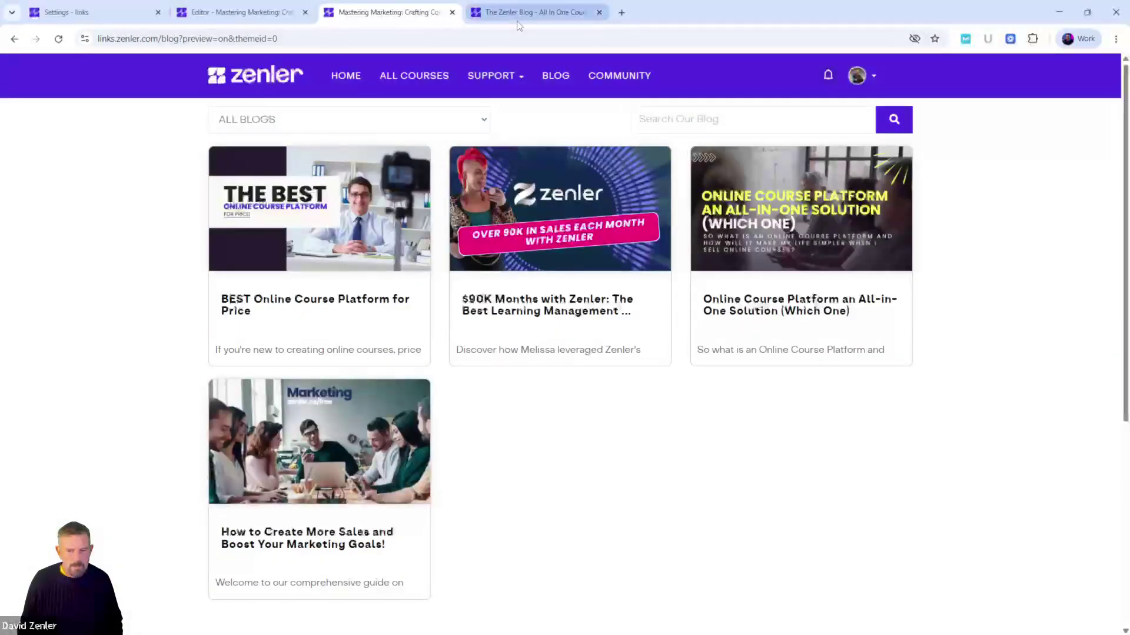
left_click(532, 13)
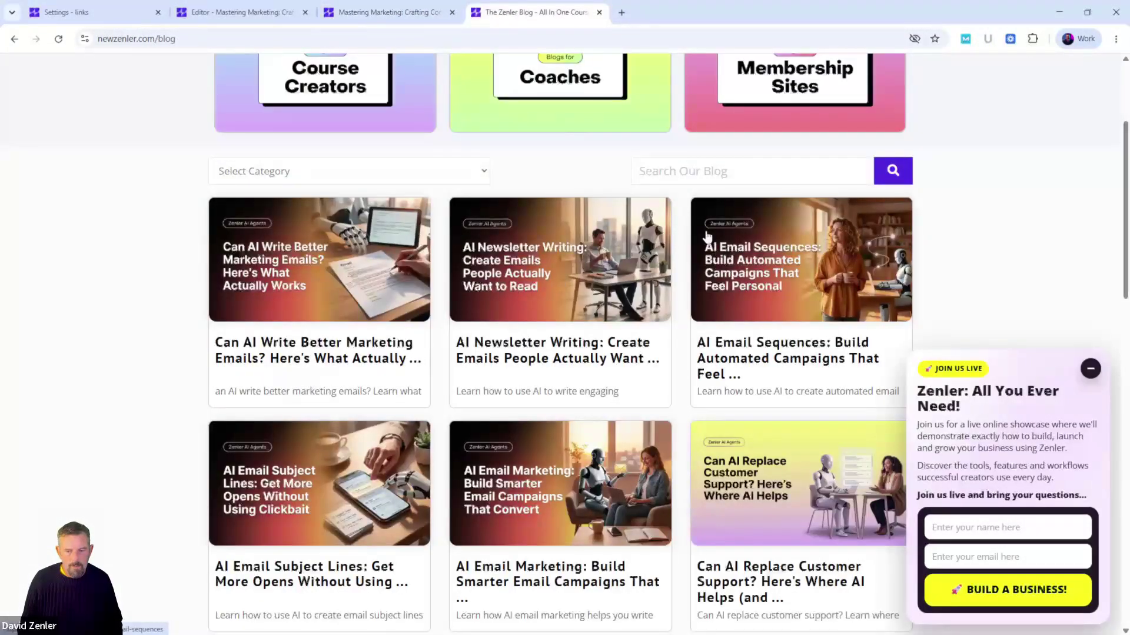
left_click(414, 14)
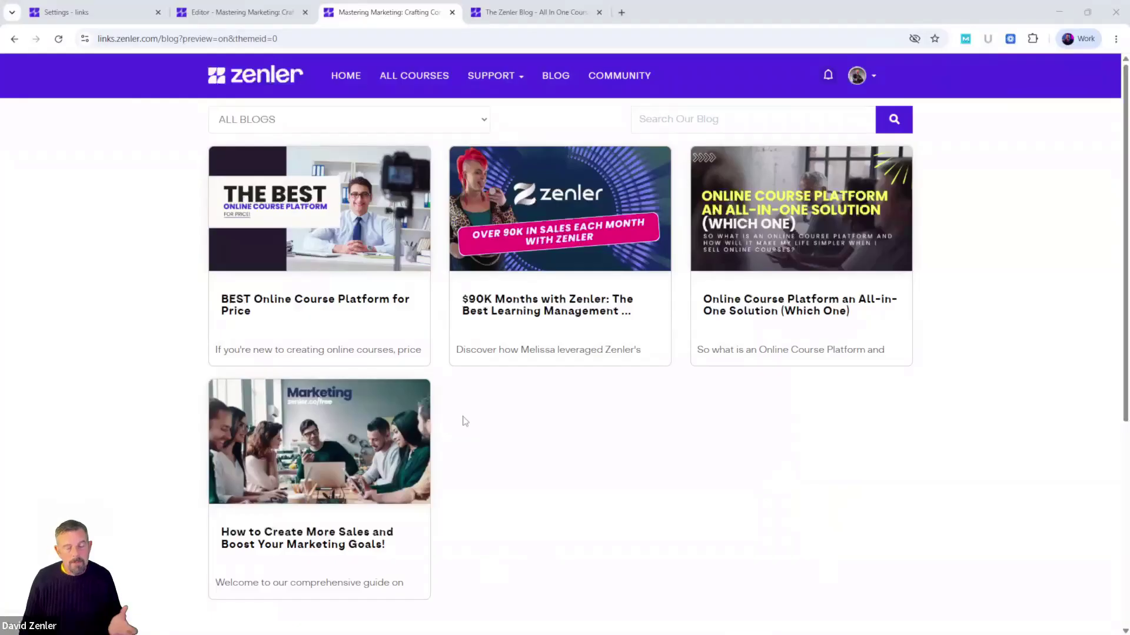
Inspect a blog card's column element in the developer tools, and narrow the tools pane beside the blog list.
right_click(443, 277)
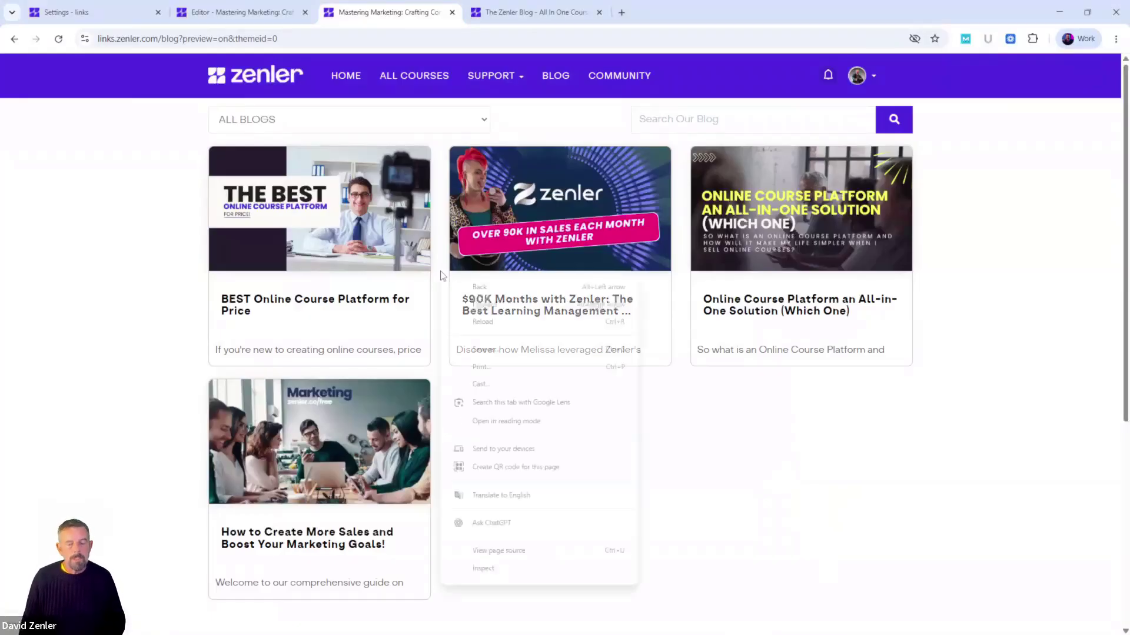
left_click(483, 568)
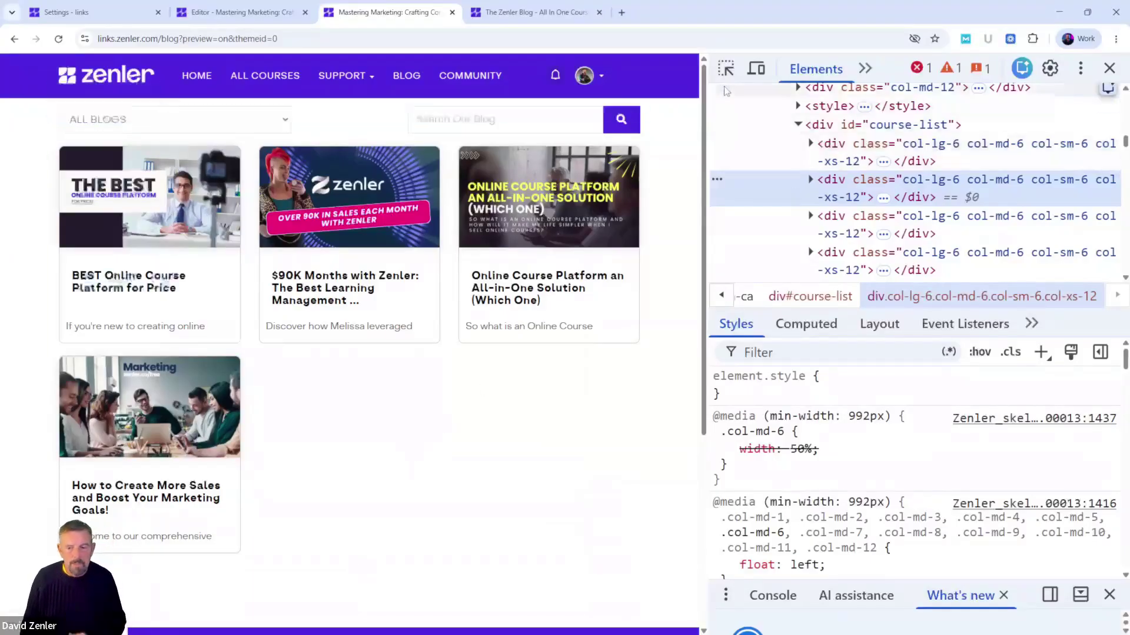
left_click(726, 68)
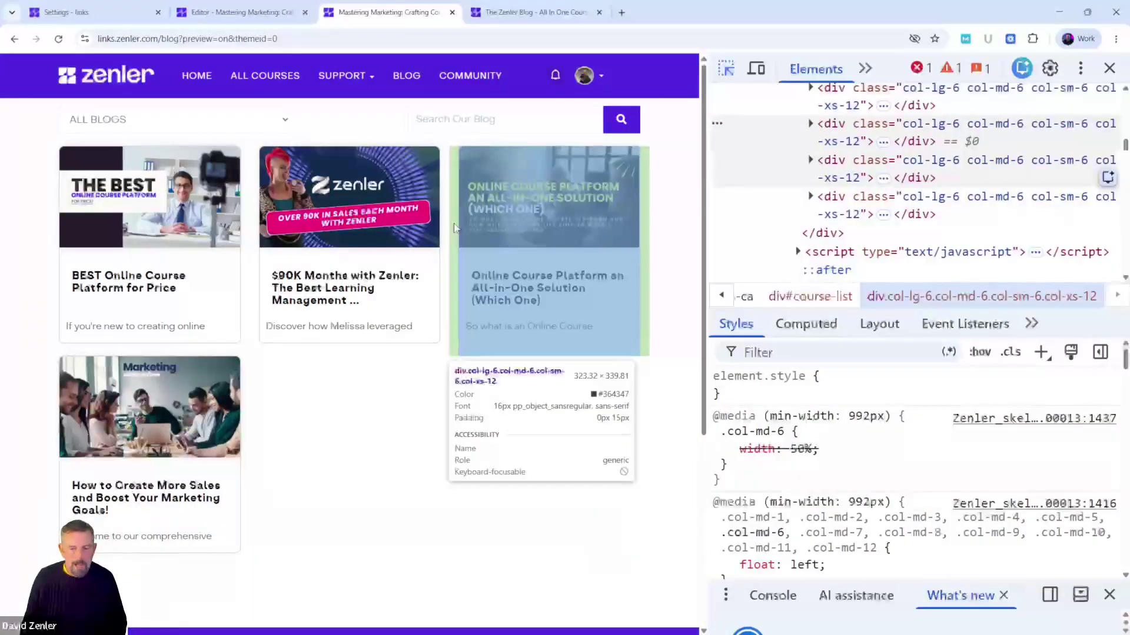
left_click(454, 223)
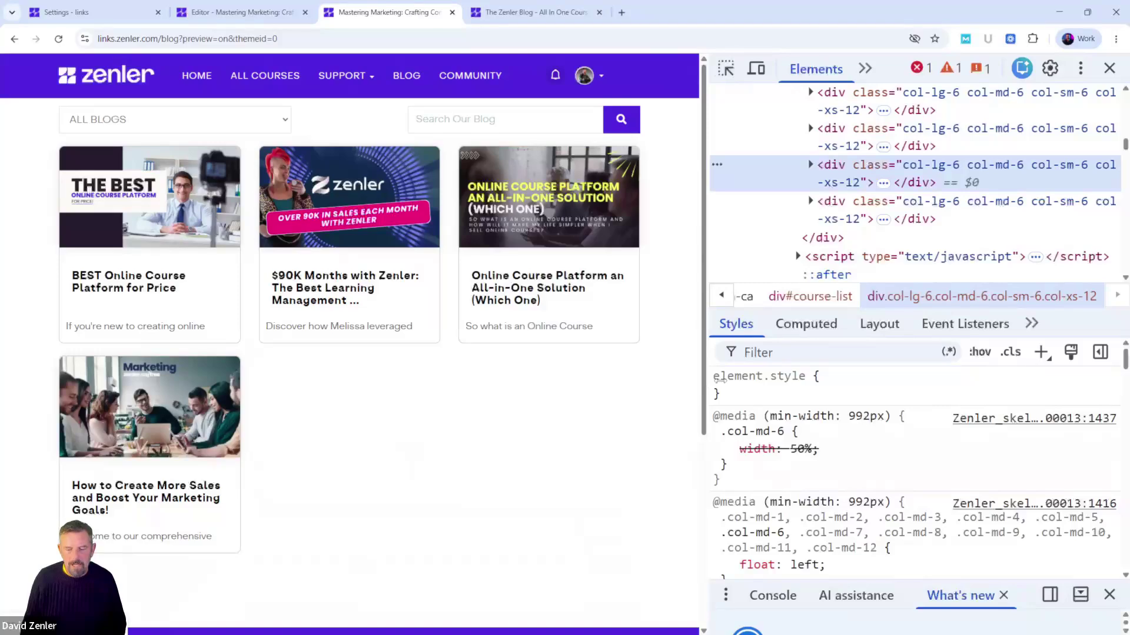
left_click_drag(718, 380, 832, 374)
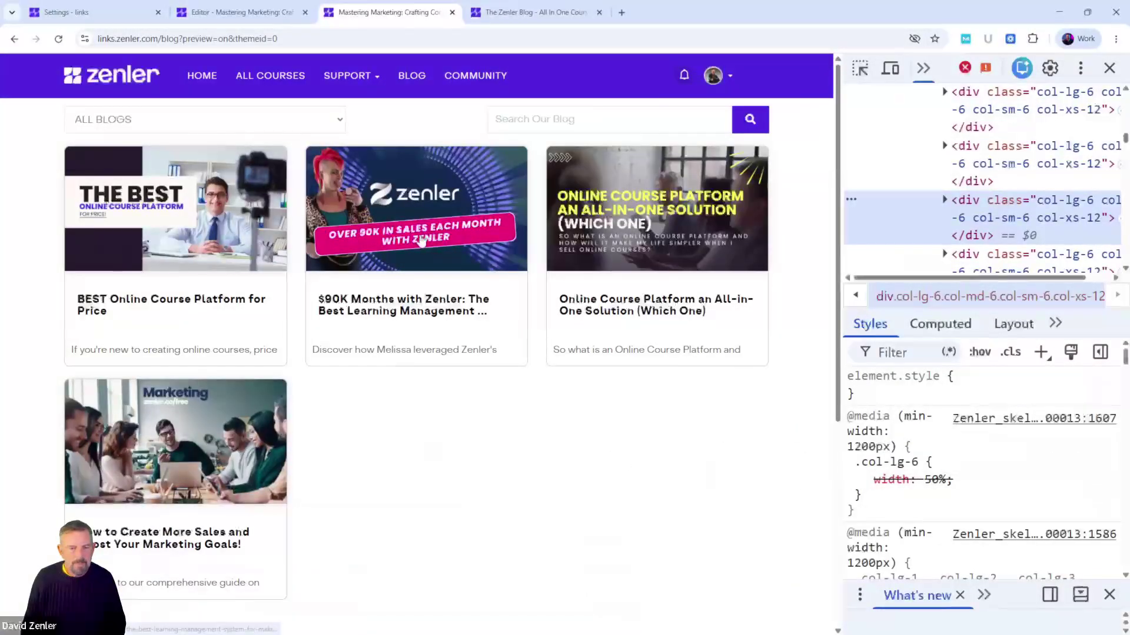
Show the Global Includes in the links site settings, and enlarge the All Pages code box.
left_click(229, 18)
left_click(103, 18)
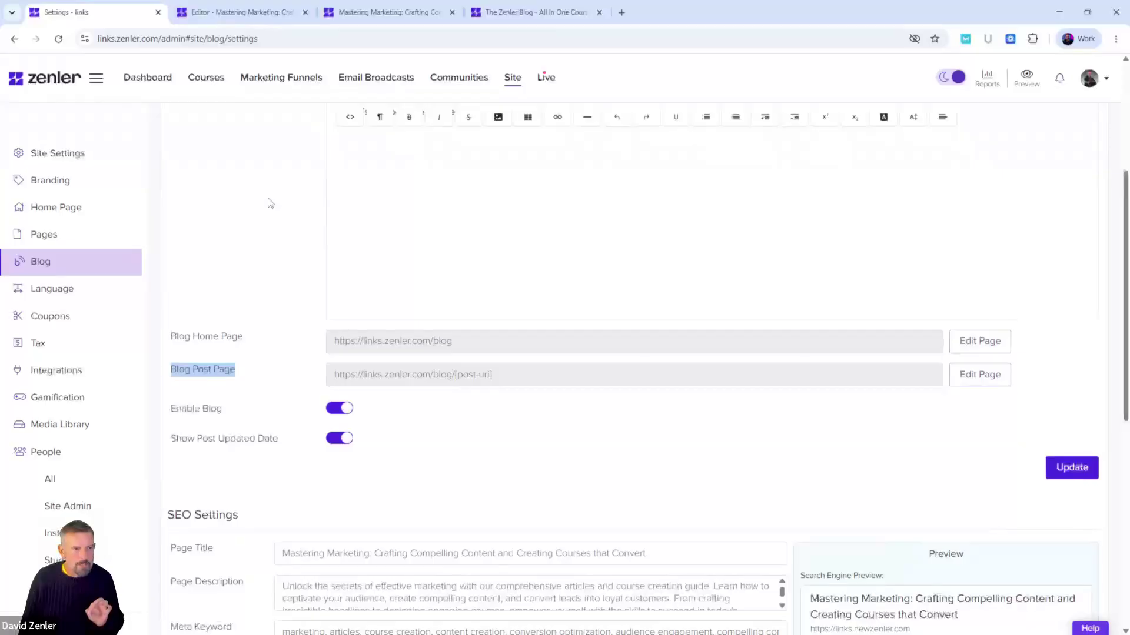
scroll(270, 203, "up", 4)
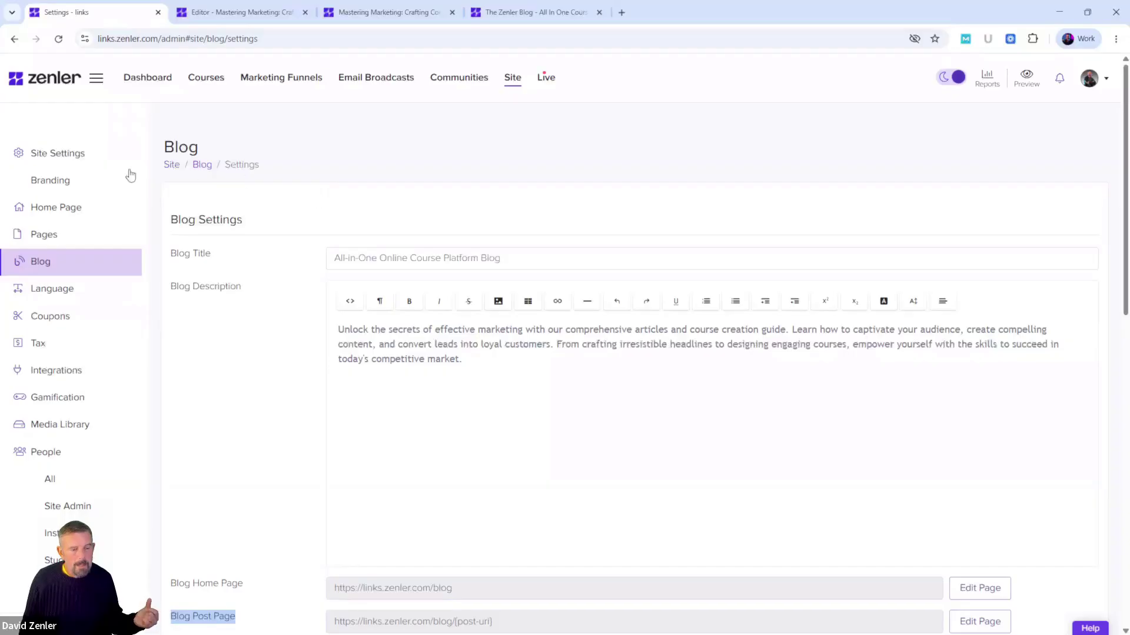
left_click(71, 155)
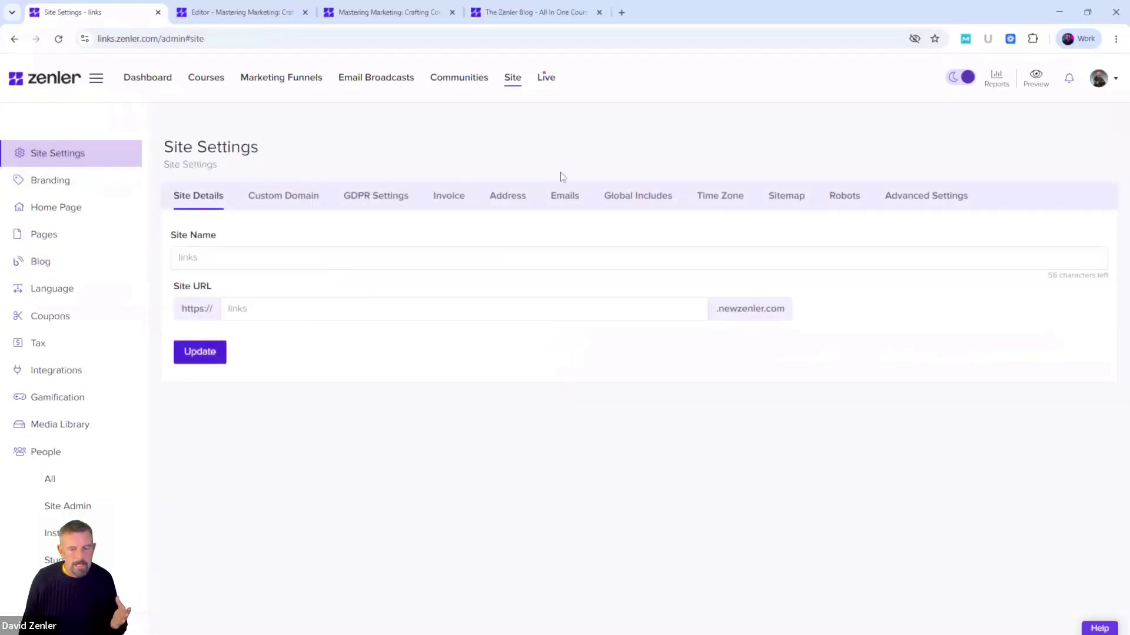
left_click(625, 198)
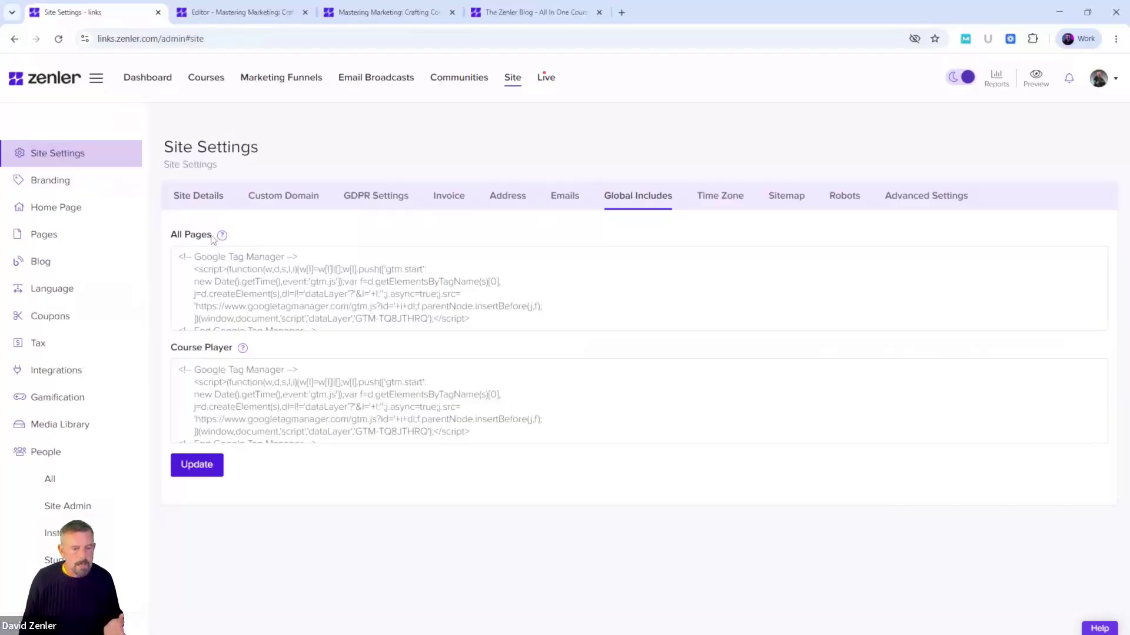
mouse_move(222, 235)
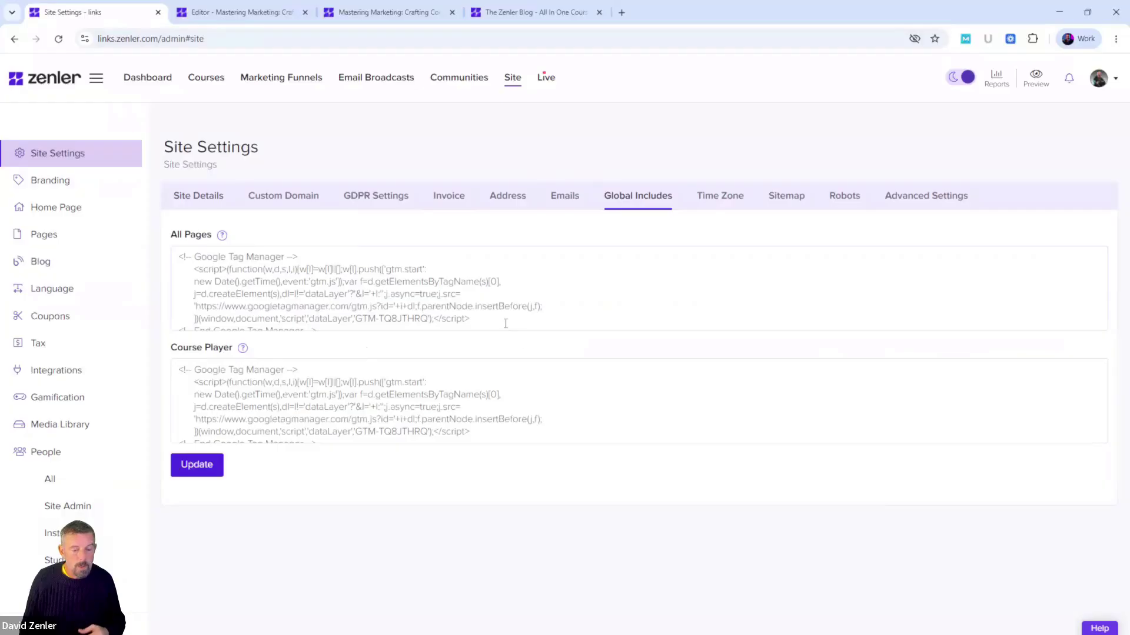
left_click(439, 334)
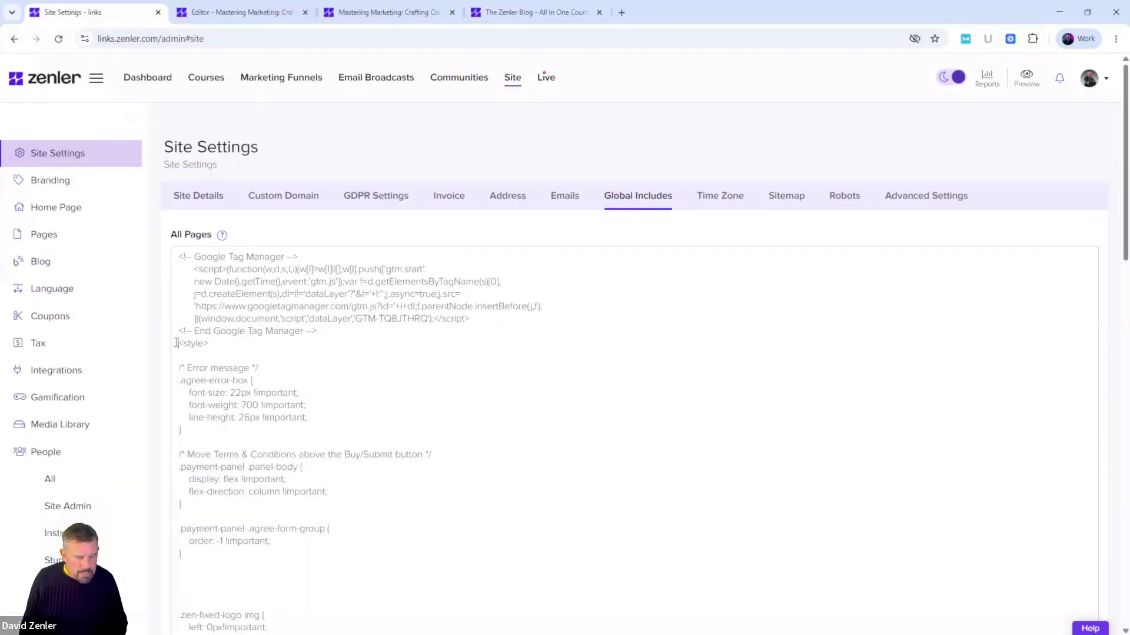
Examine the All Pages style block, from the error message and Terms & Conditions rules down to the blog rules.
left_click_drag(176, 343, 295, 567)
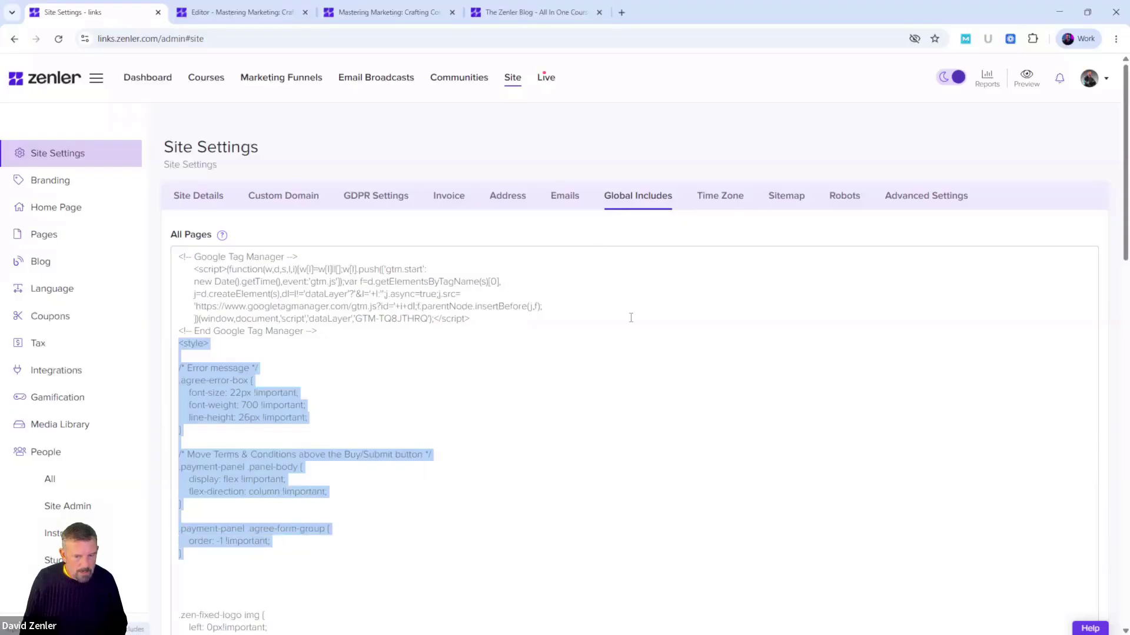
left_click(587, 419)
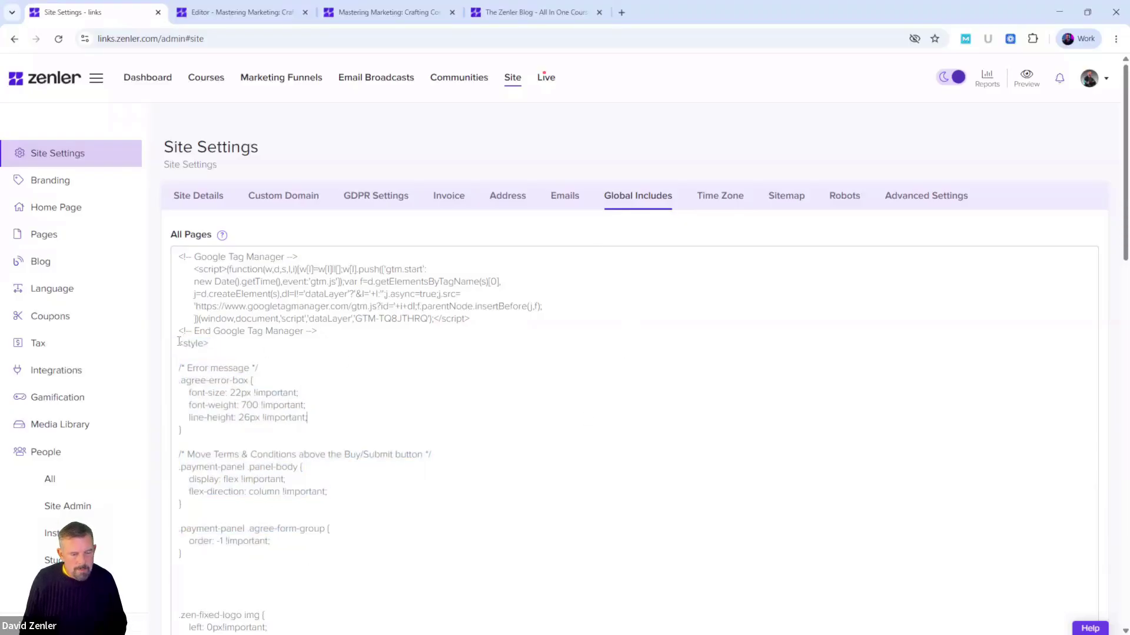
left_click_drag(179, 343, 273, 610)
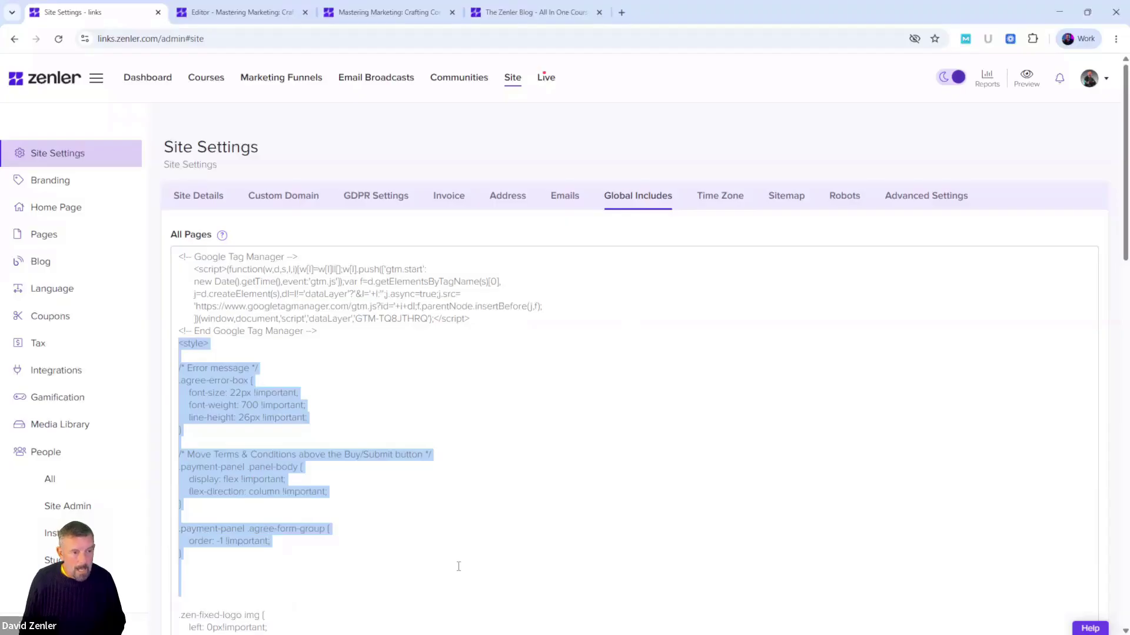
scroll(476, 467, "down", 6)
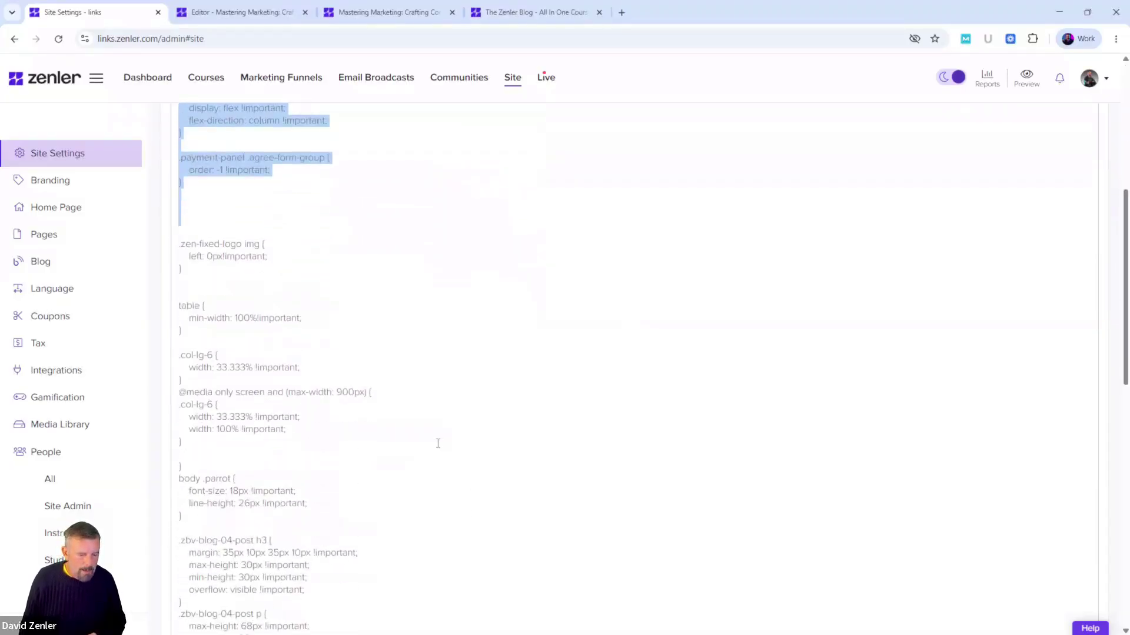
scroll(437, 444, "down", 3)
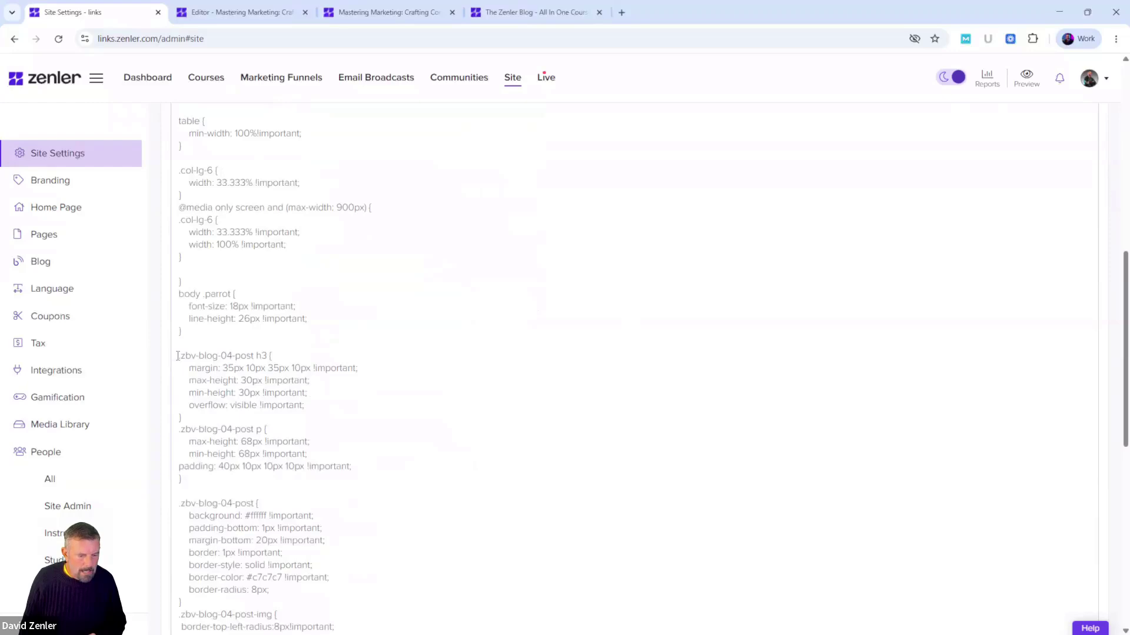
Highlight and examine the .zbv-blog-04-post h3 and p rules and the styles around them.
left_click_drag(178, 356, 248, 493)
scroll(340, 452, "down", 3)
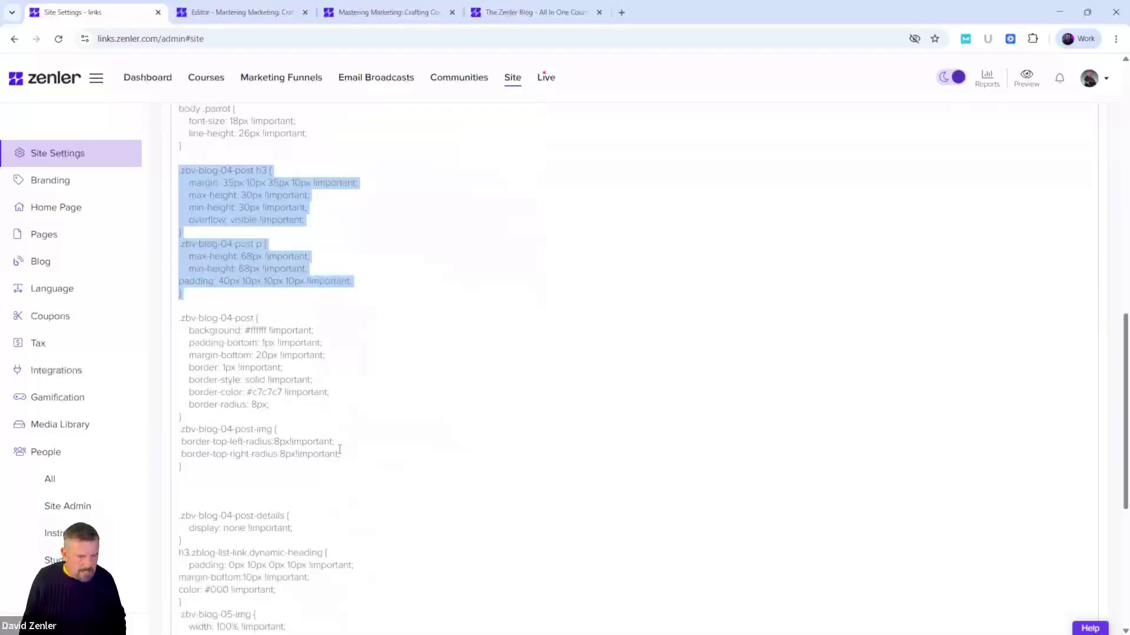
scroll(339, 449, "down", 1)
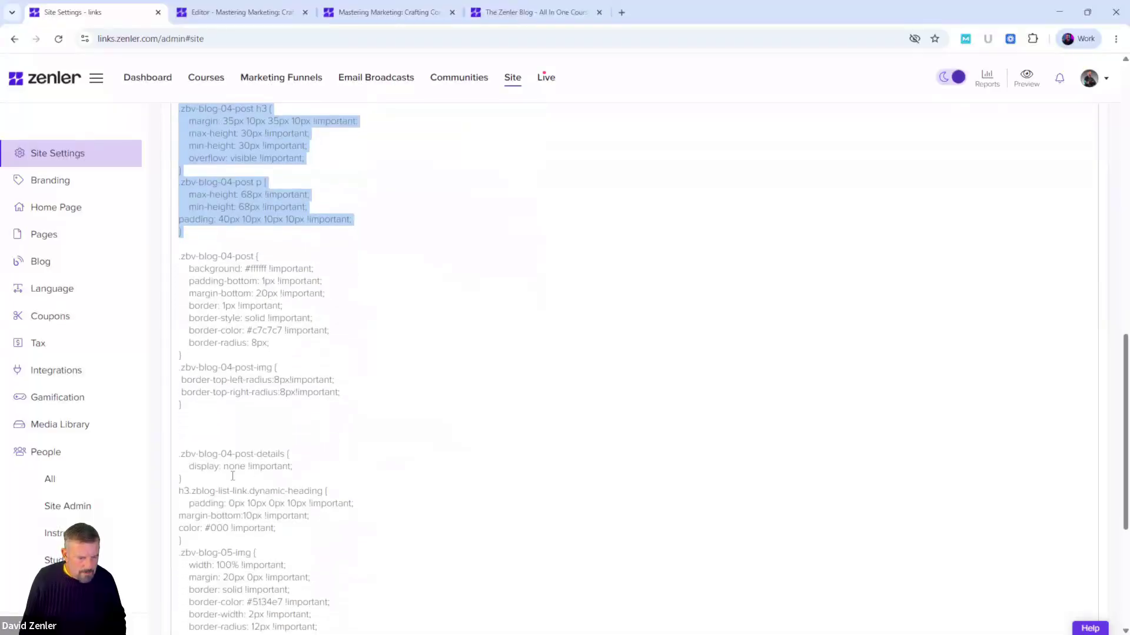
key("ctrl+c")
scroll(294, 444, "down", 6)
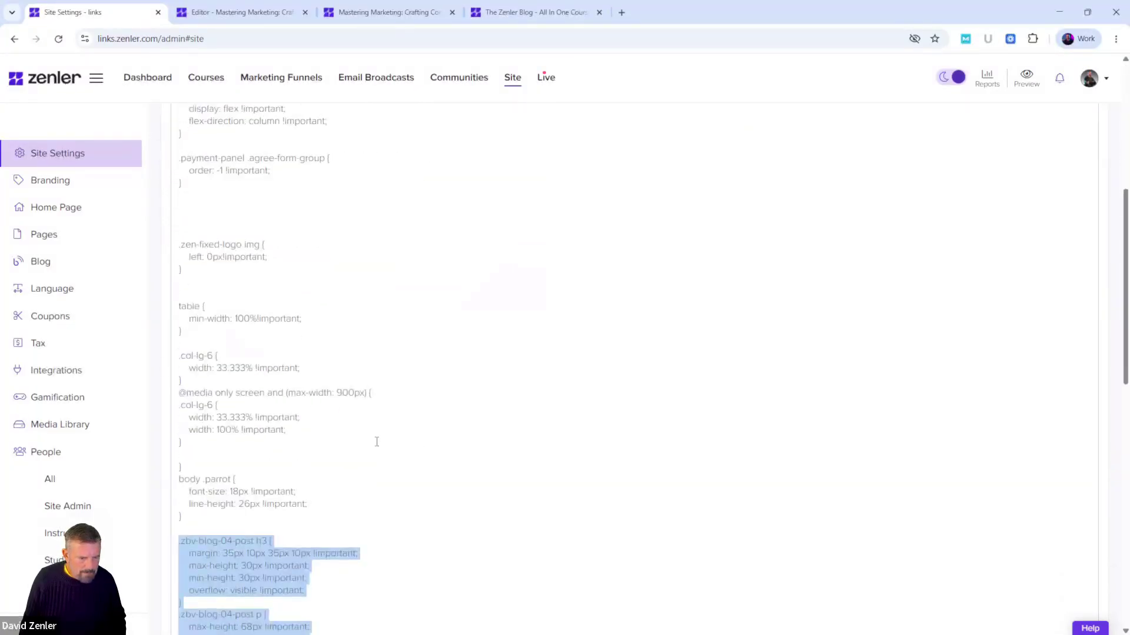
scroll(430, 437, "down", 5)
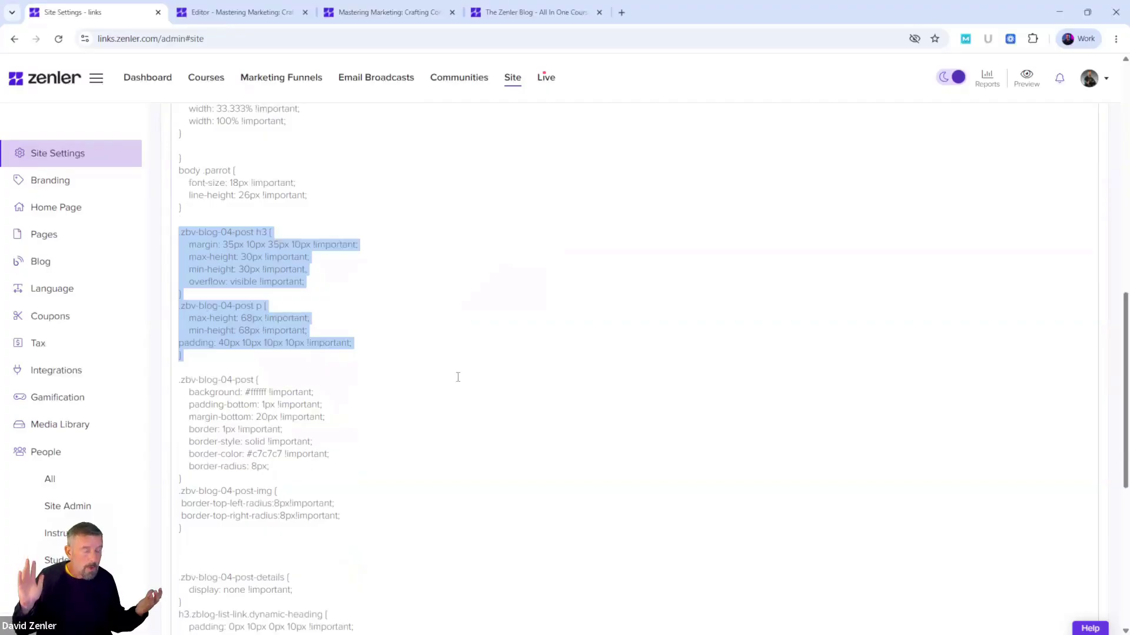
left_click(412, 342)
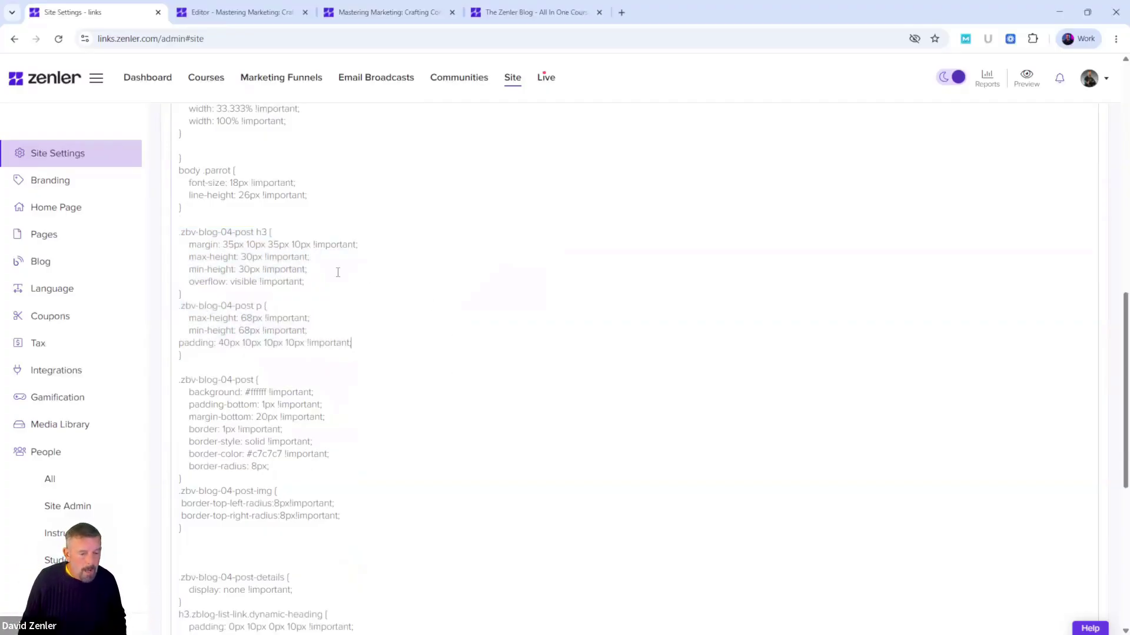
Review the remaining blog card rules, including .zbv-blog-04-post, its image rule and .zbv-blog-05-img, to the end of the style block.
left_click_drag(174, 233, 239, 529)
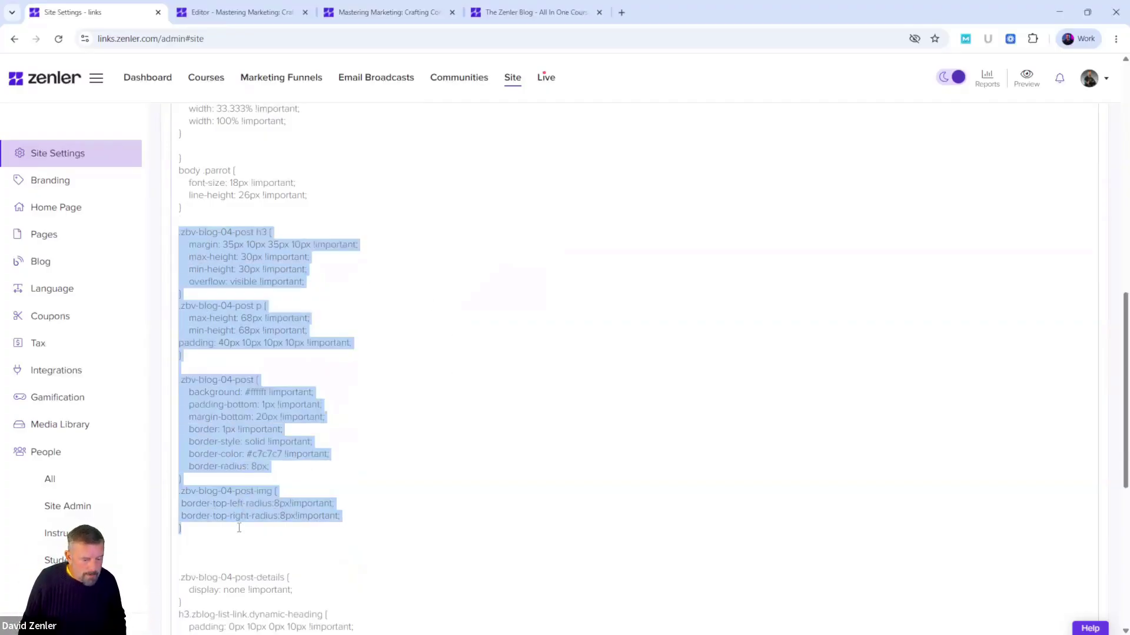
scroll(238, 531, "down", 3)
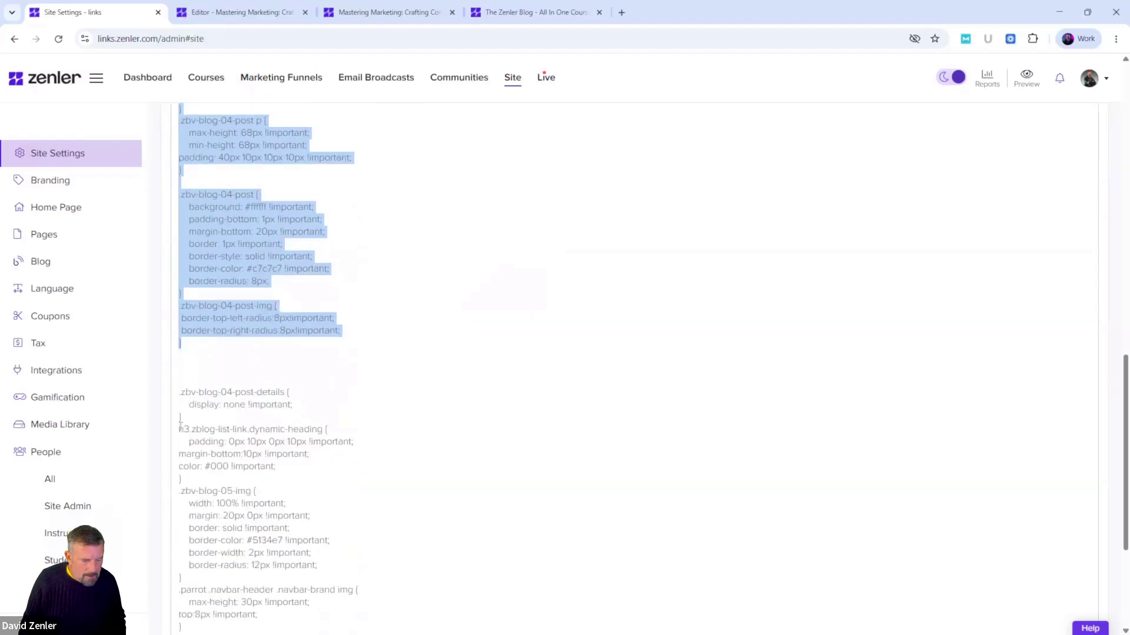
scroll(386, 405, "down", 2)
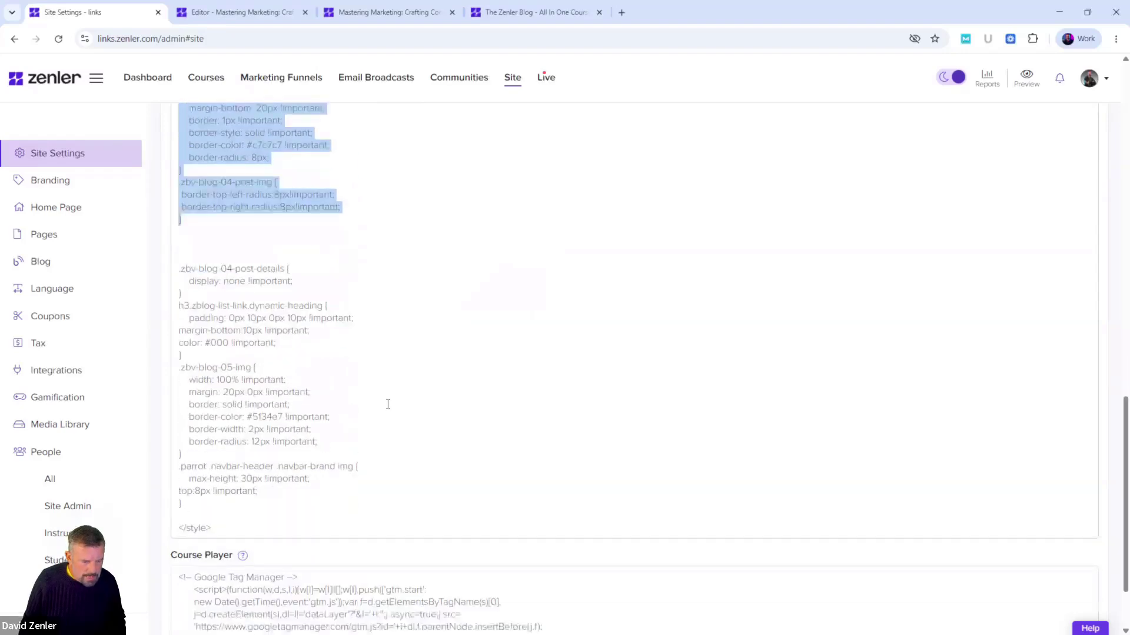
scroll(314, 420, "up", 15)
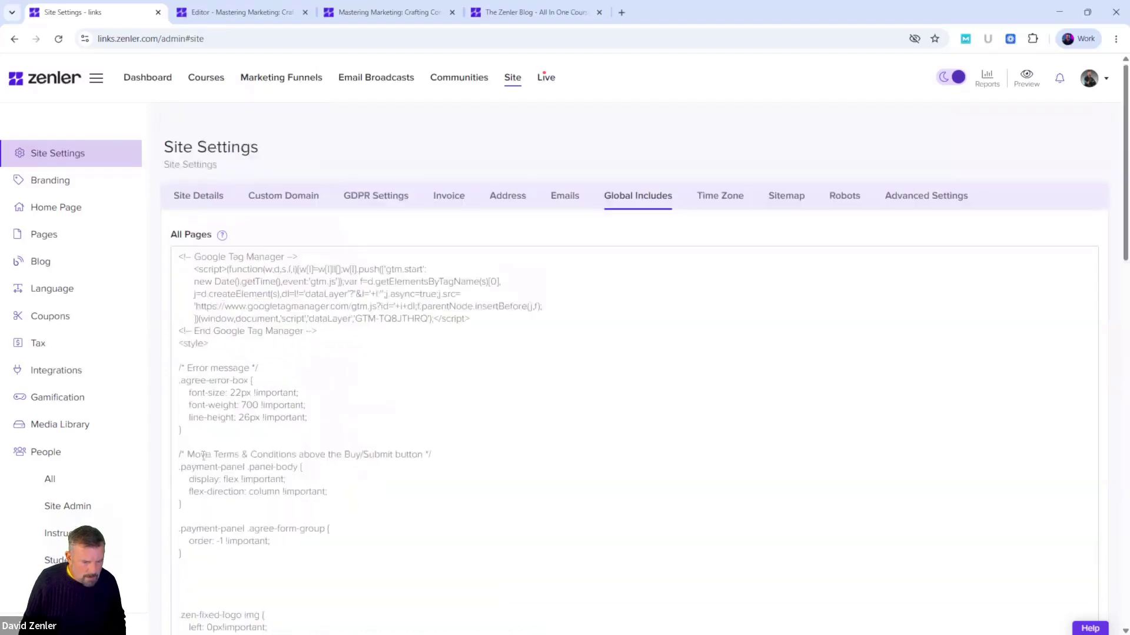
scroll(326, 433, "down", 14)
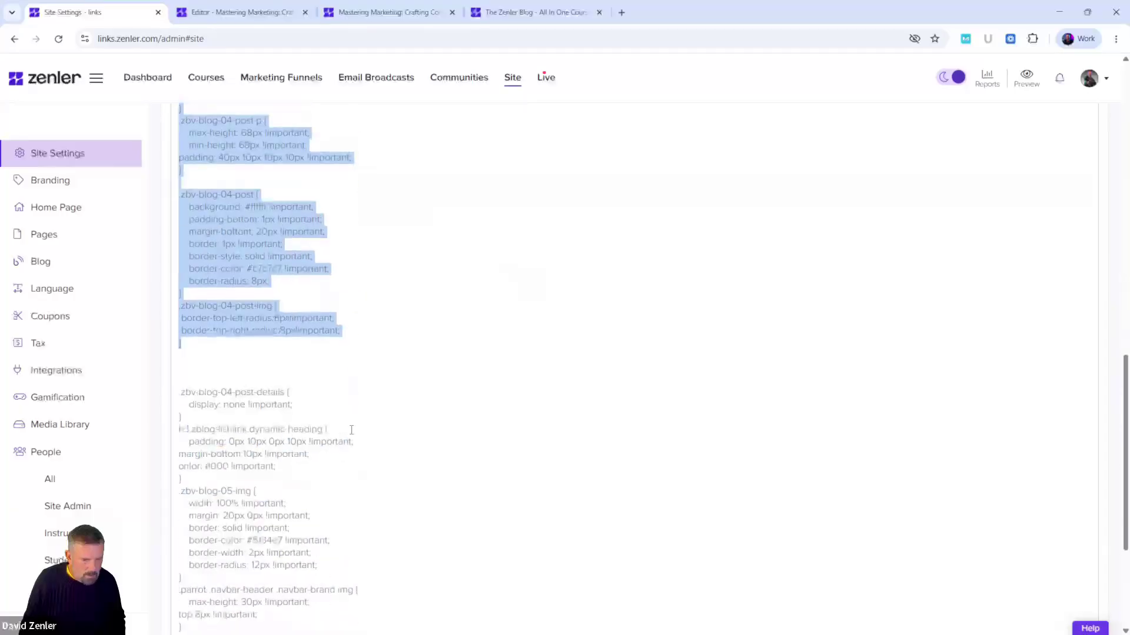
scroll(356, 232, "up", 2)
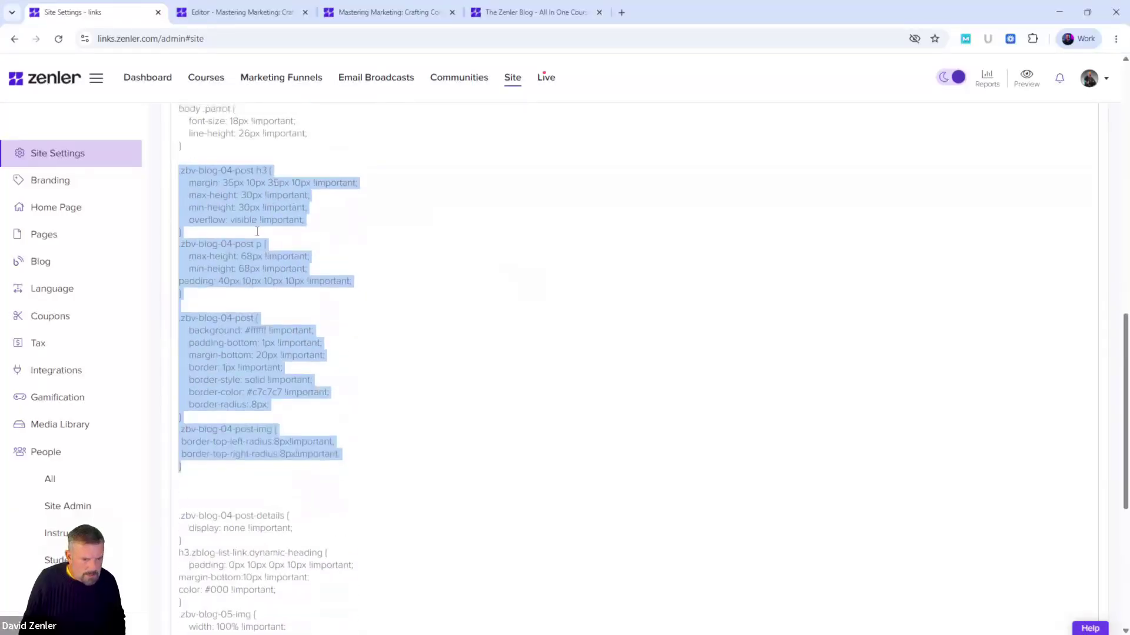
Cut the rules from .zbv-blog-04-post h3 through .zbv-blog-05-img out of the All Pages code, and update the global includes.
left_click(255, 231)
left_click_drag(179, 167, 247, 358)
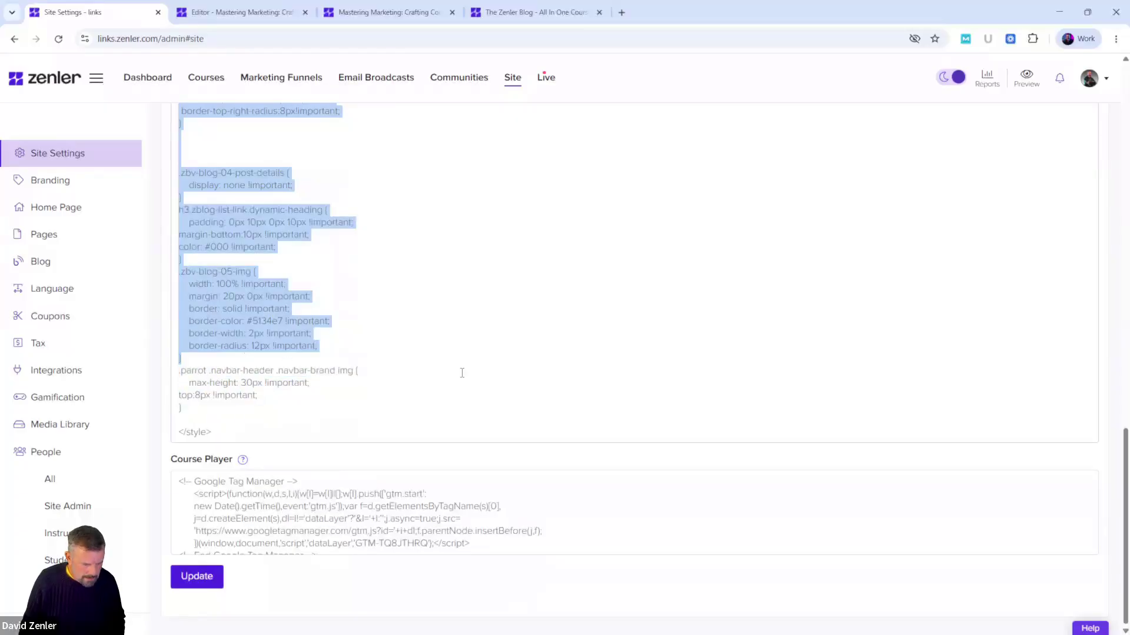
key("ctrl+c")
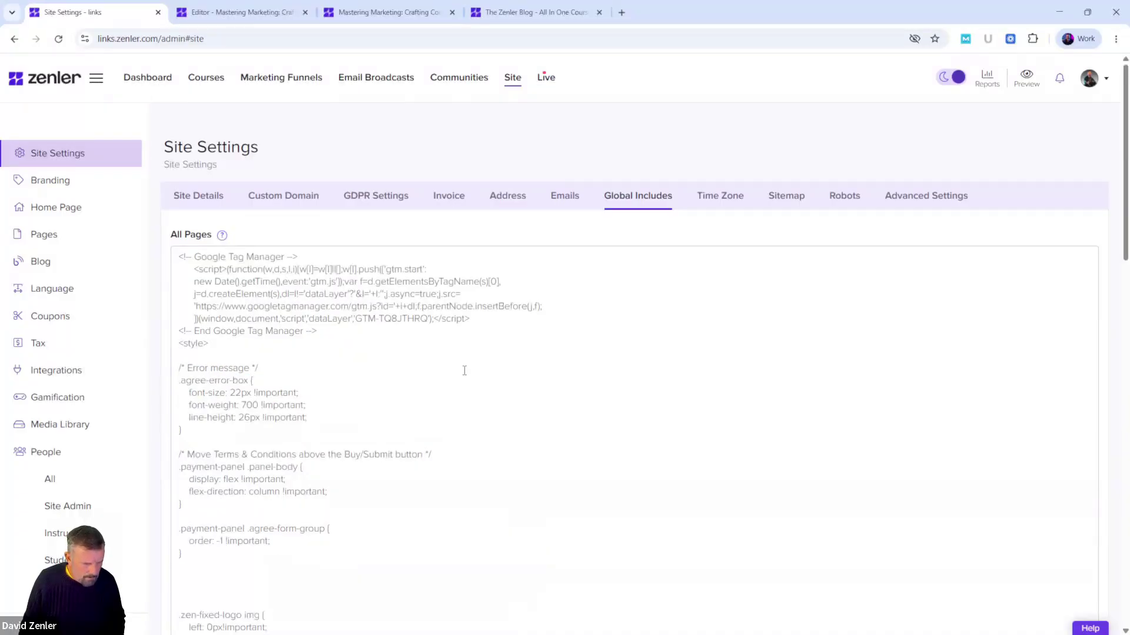
scroll(584, 393, "down", 15)
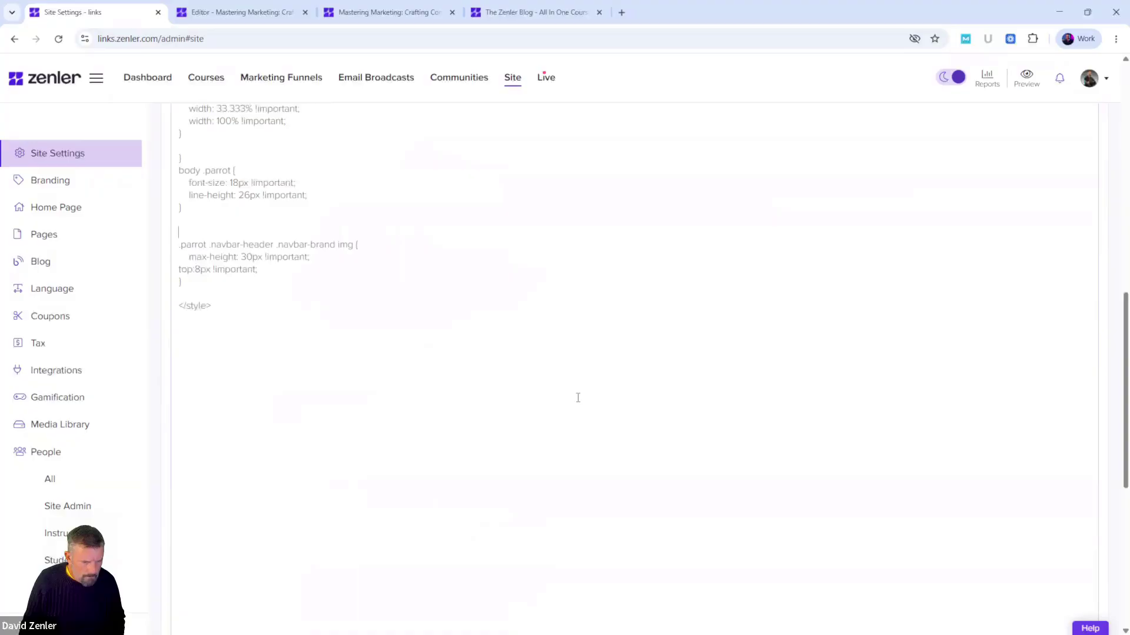
scroll(578, 397, "down", 5)
left_click(205, 579)
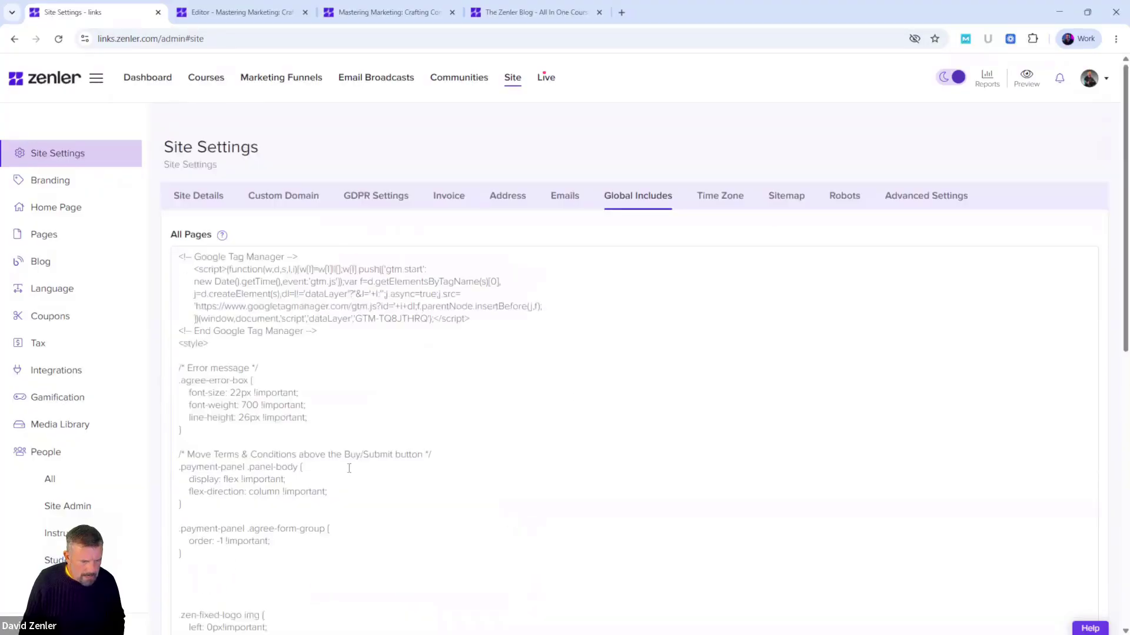
scroll(349, 468, "down", 20)
left_click(206, 578)
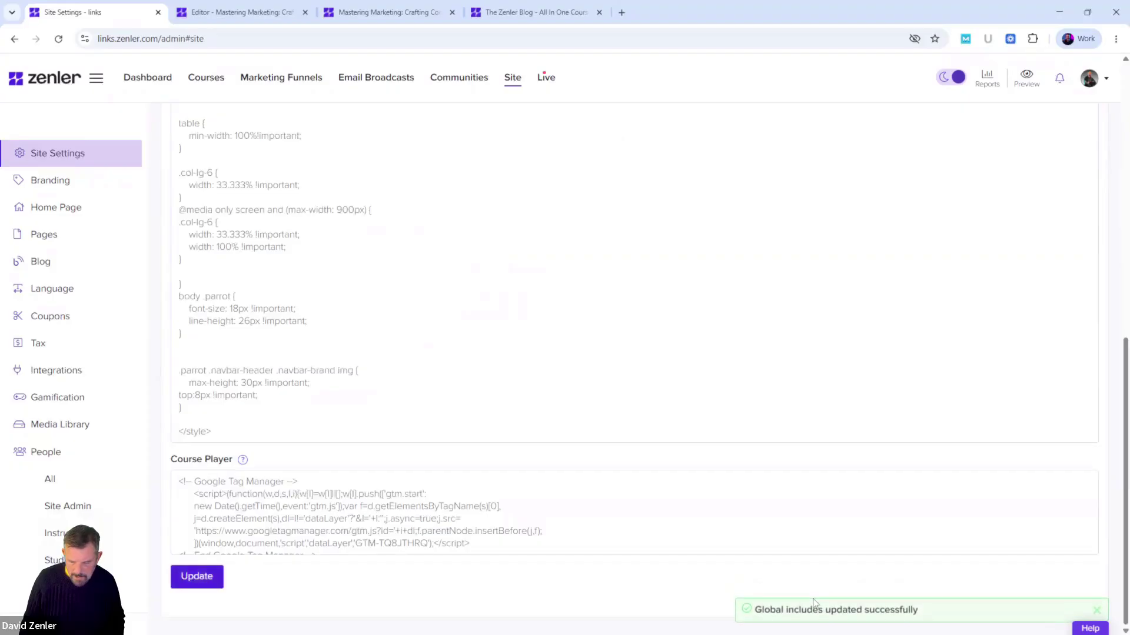
Reload the blog listing preview, dismiss its popup, and examine the post cards without the custom card rules.
left_click(389, 16)
left_click(1110, 68)
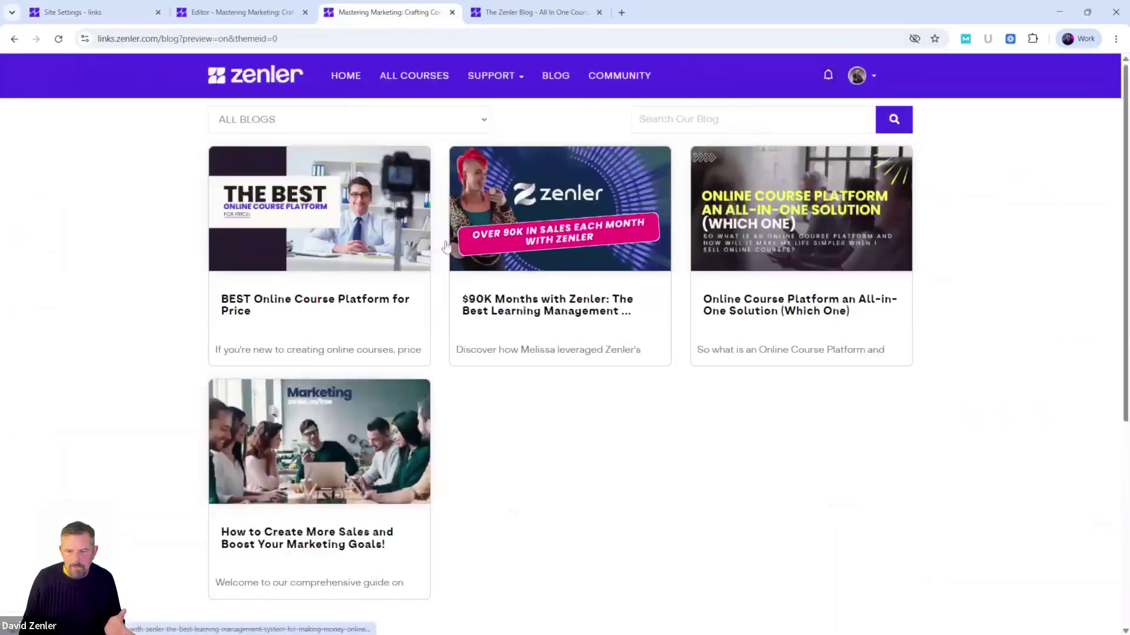
left_click(59, 39)
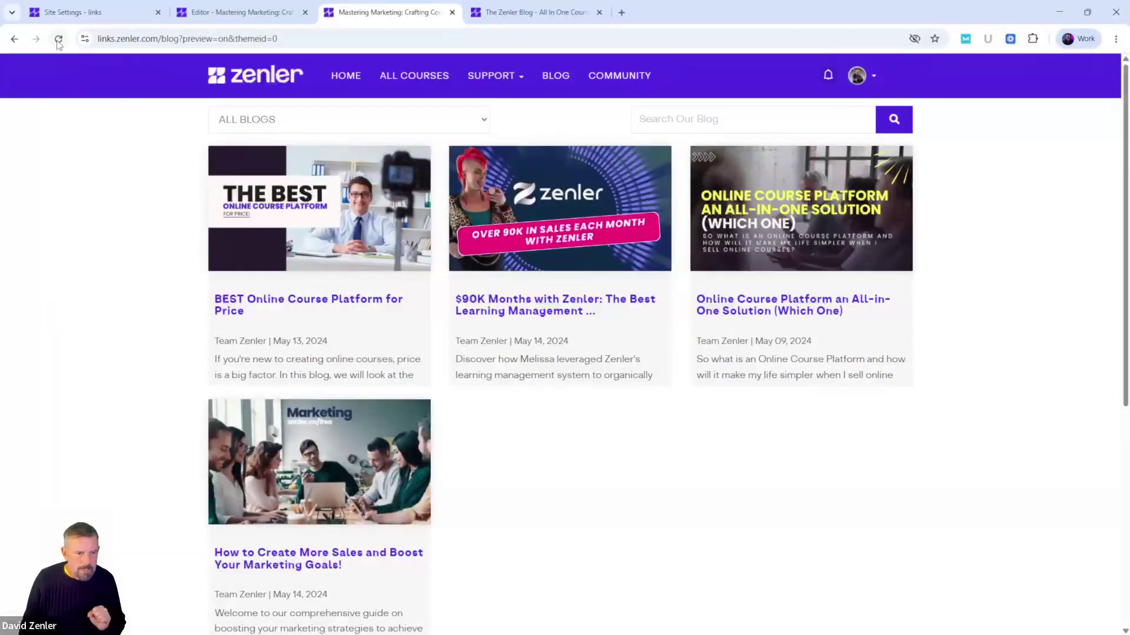
left_click(59, 41)
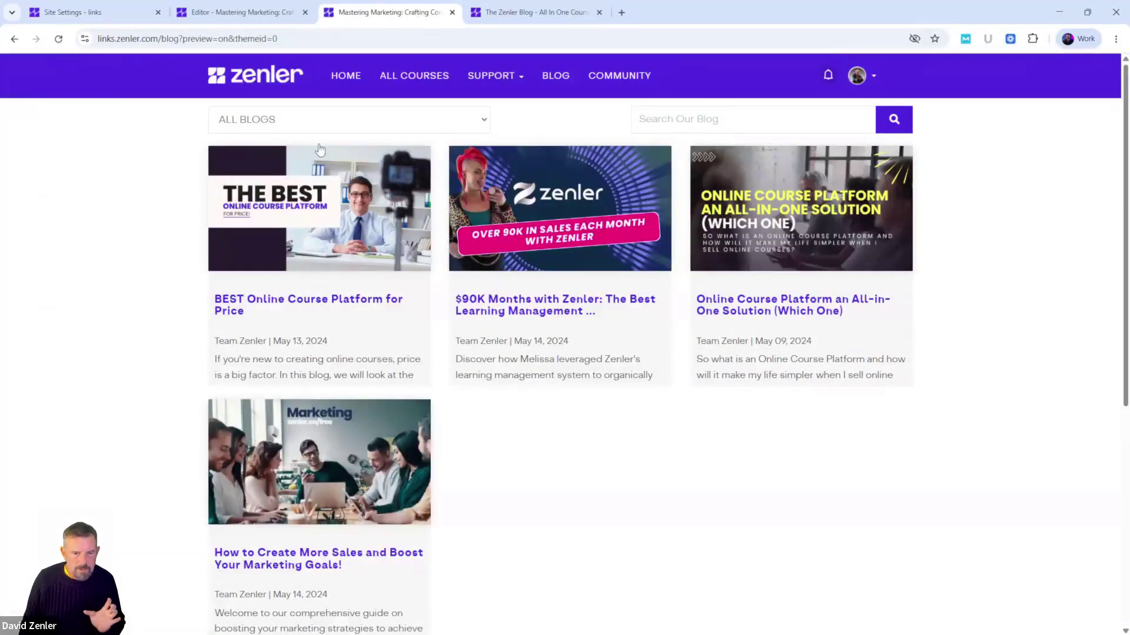
Restore the cut blog rules, from .zbv-blog-04-post h3 through .zbv-blog-05-img, below the body .parrot rule in the All Pages code.
left_click(238, 11)
left_click(113, 10)
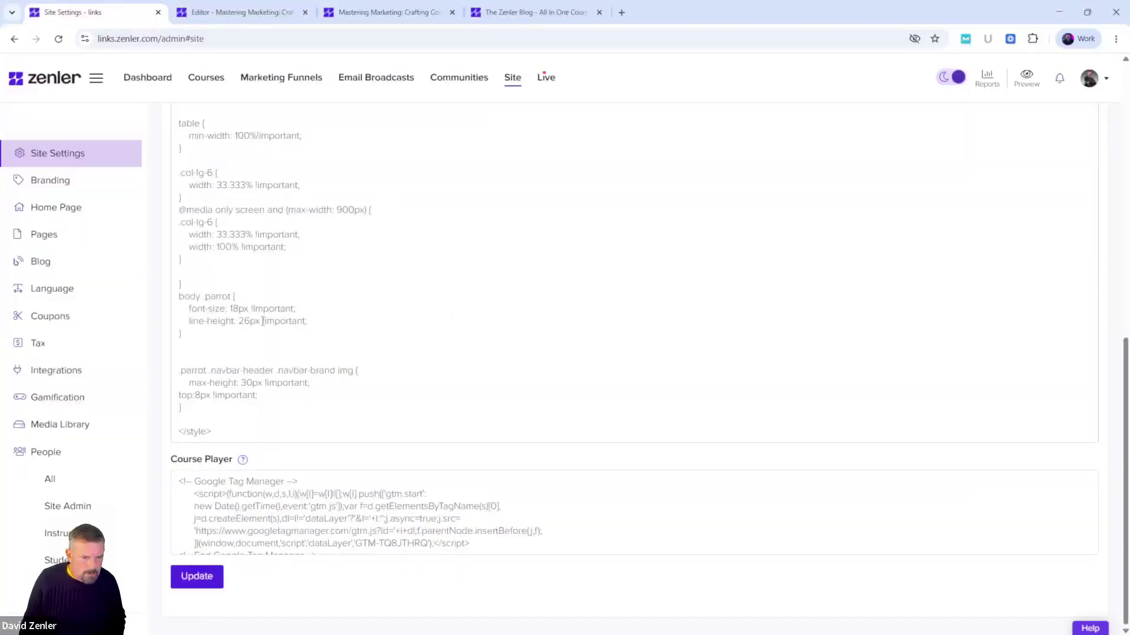
left_click(297, 334)
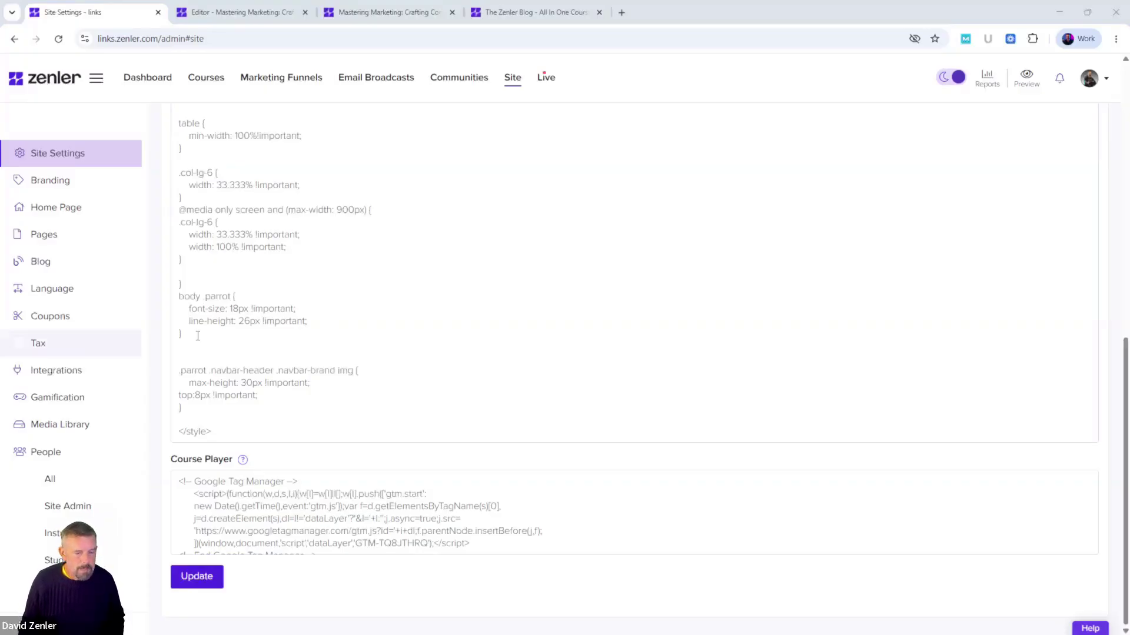
scroll(344, 338, "up", 15)
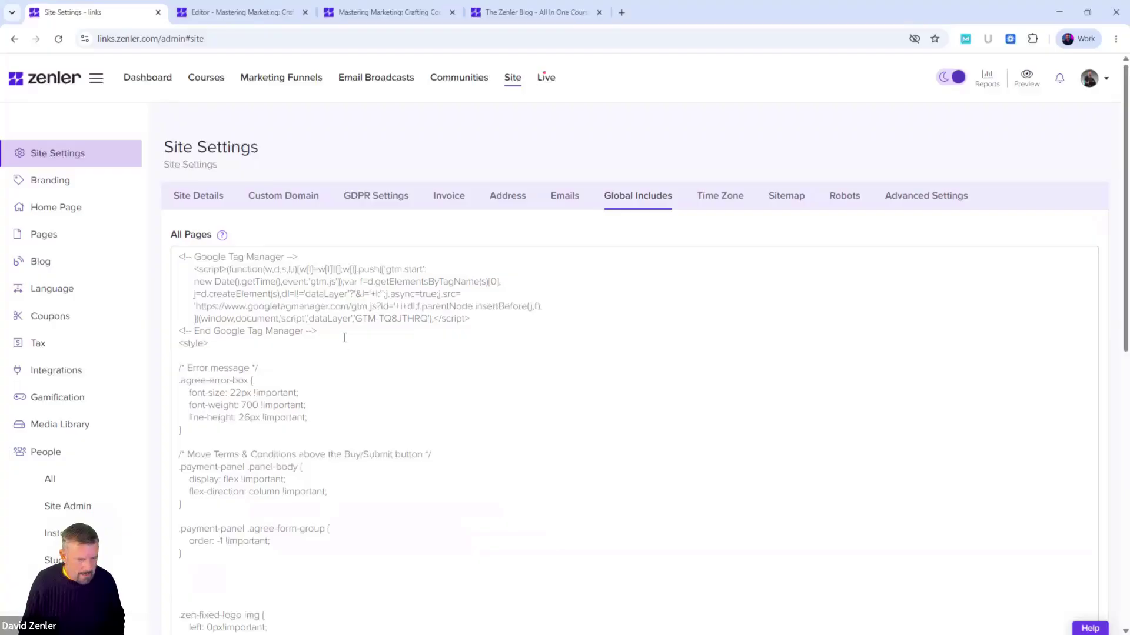
scroll(344, 338, "down", 8)
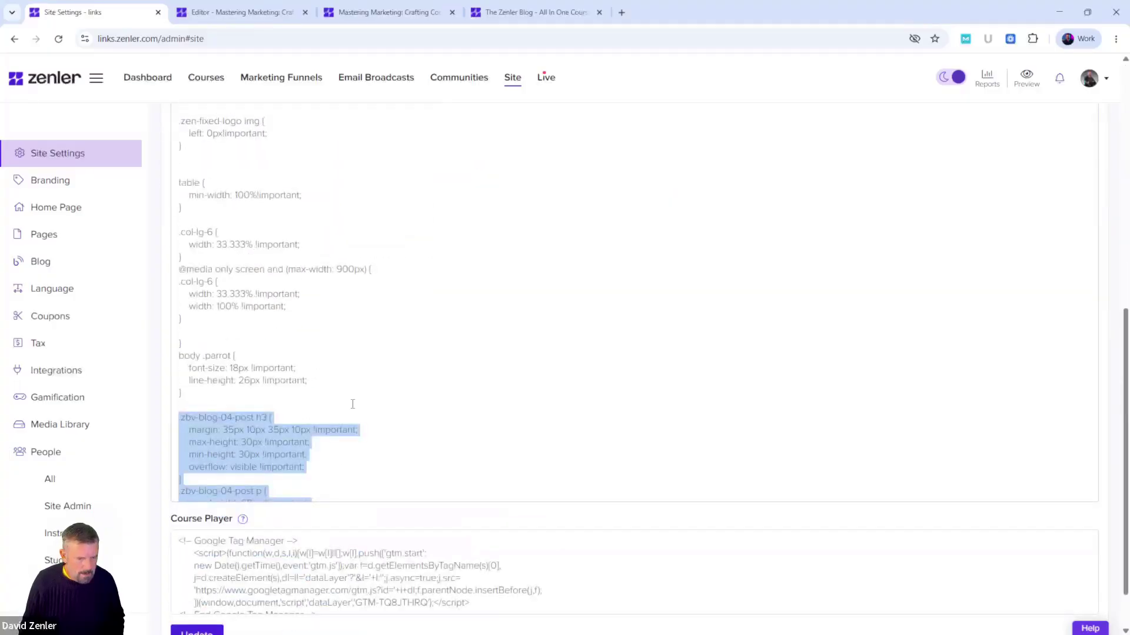
scroll(352, 404, "down", 1)
left_click(396, 383)
Delete the entire style block from the All Pages code, keeping the Google Tag Manager script, and update the global includes.
scroll(395, 385, "up", 15)
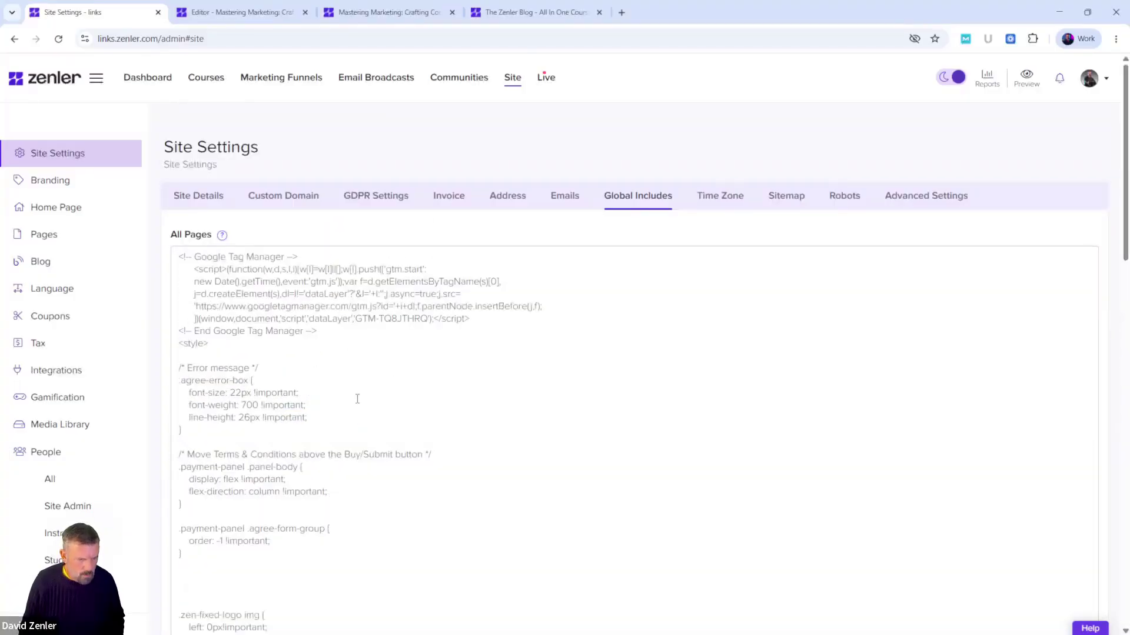
left_click_drag(178, 343, 306, 471)
scroll(330, 423, "up", 15)
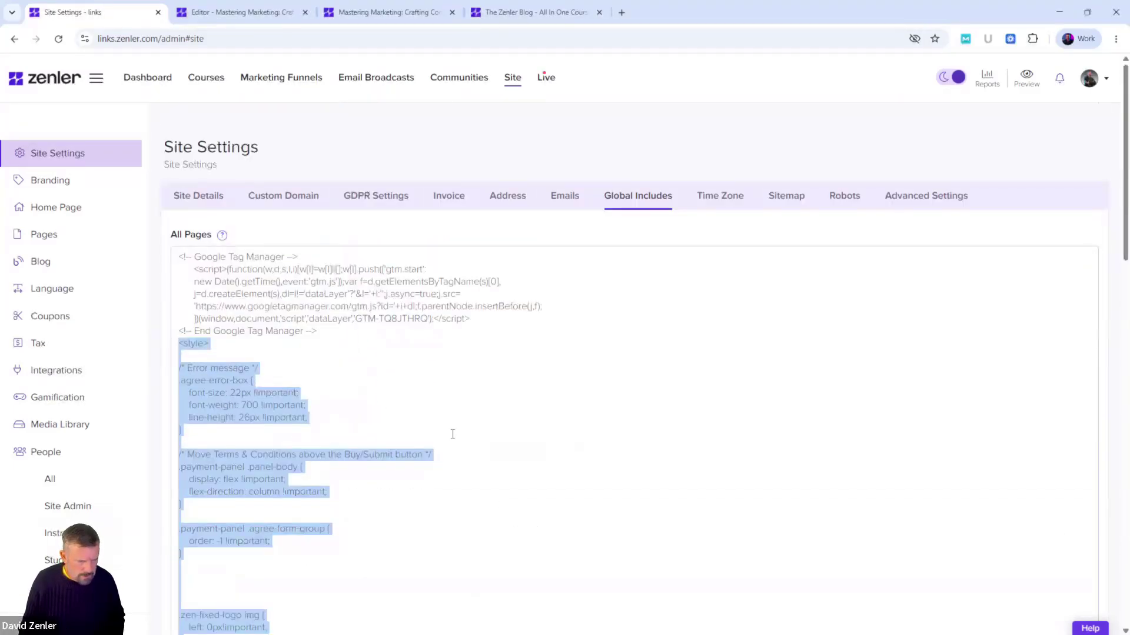
key("BackSpace")
scroll(468, 407, "down", 15)
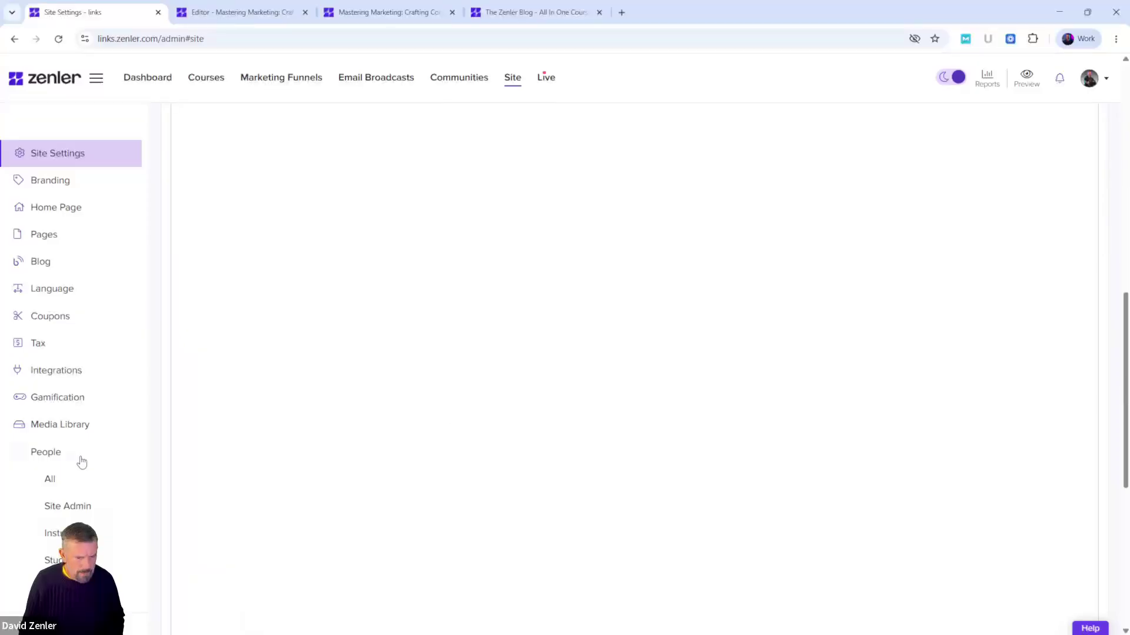
scroll(154, 474, "down", 2)
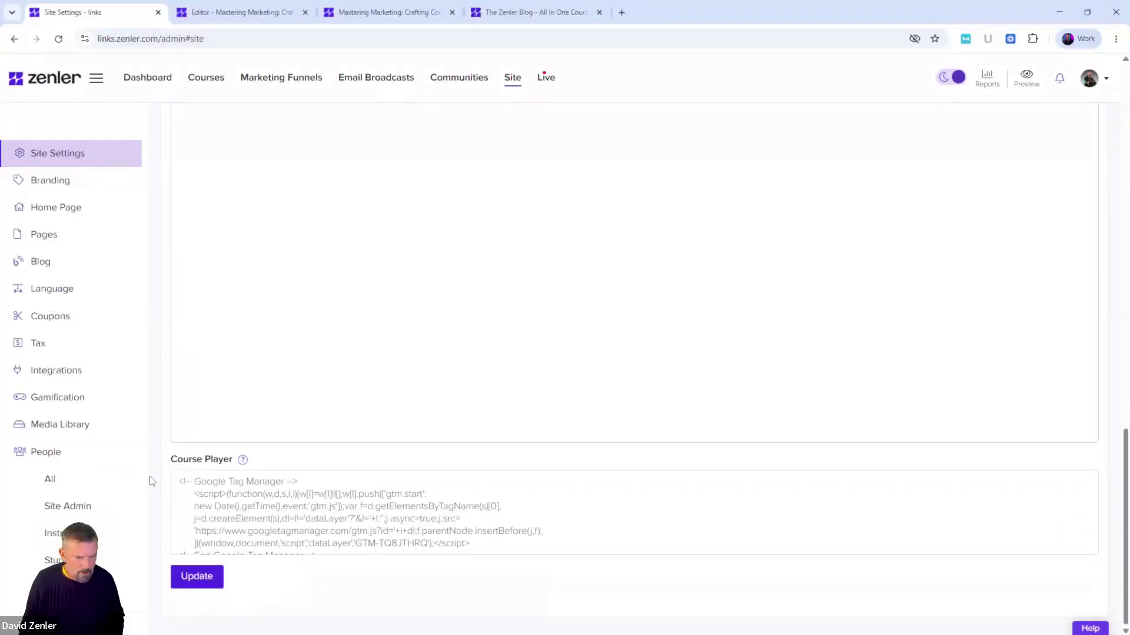
left_click(199, 577)
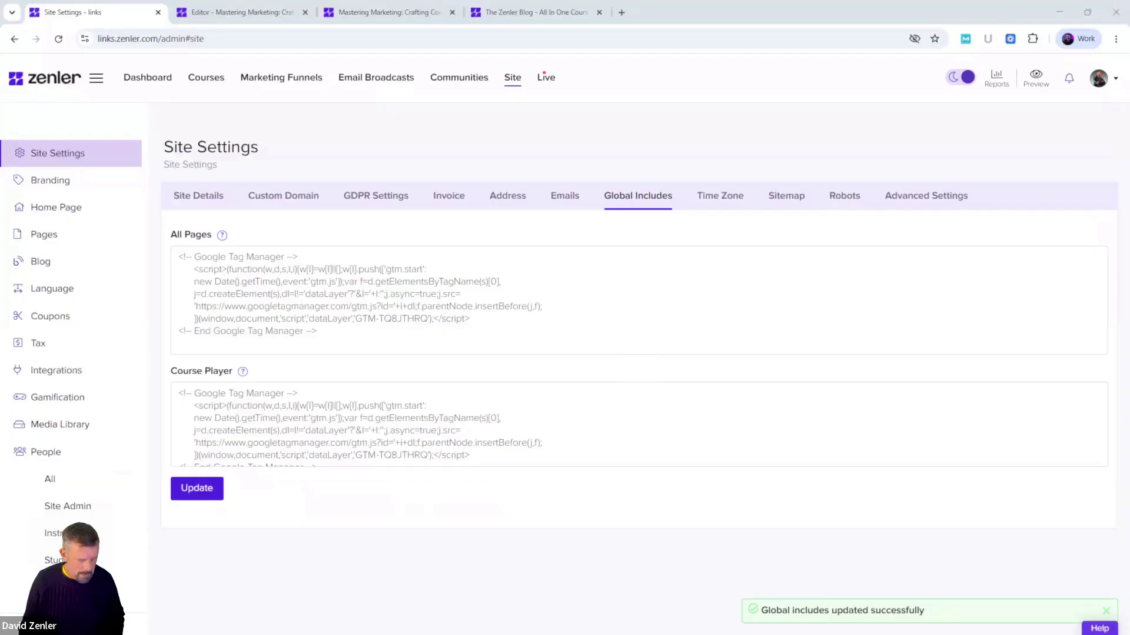
Bring the WordPad copy of the style block into view to check it, and move its window away again.
left_click_drag(0, 82, 309, 49)
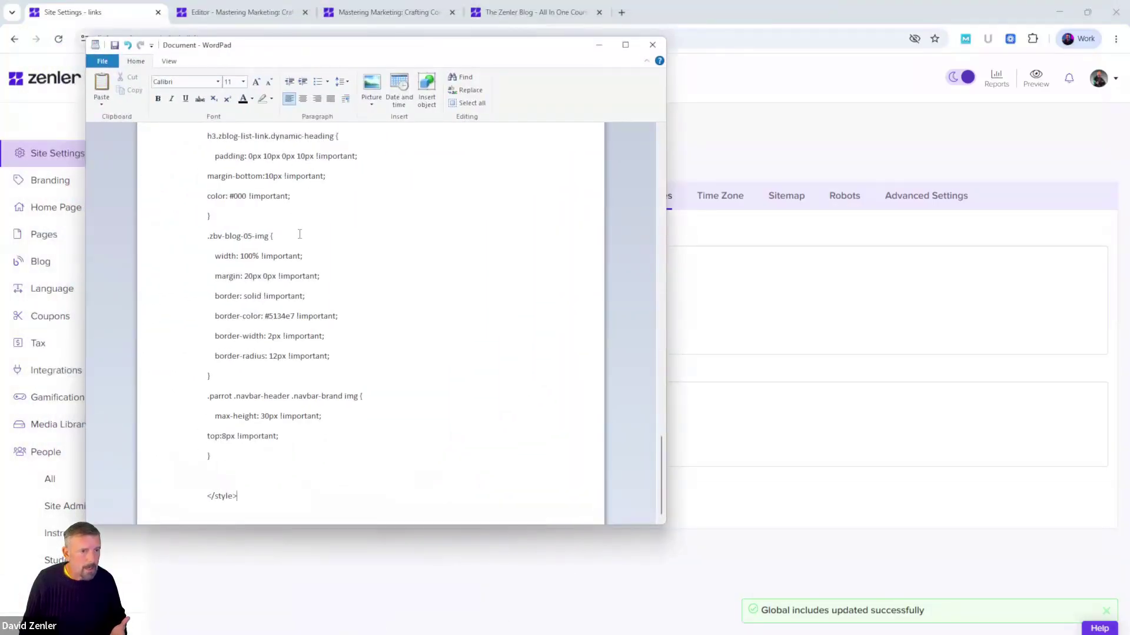
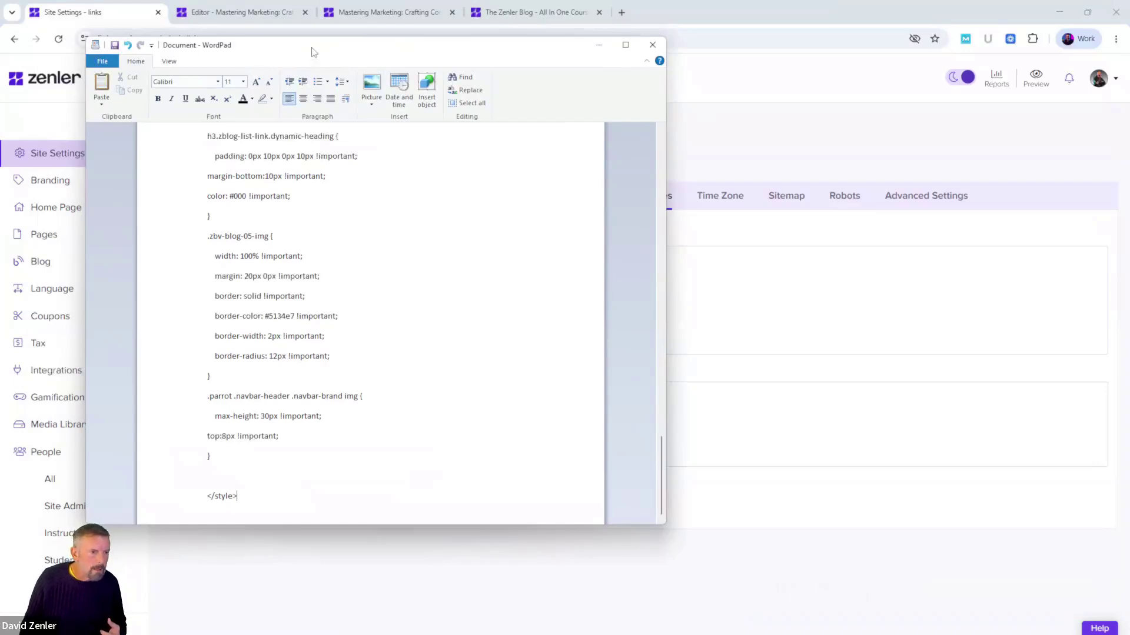
left_click_drag(312, 53, 0, 94)
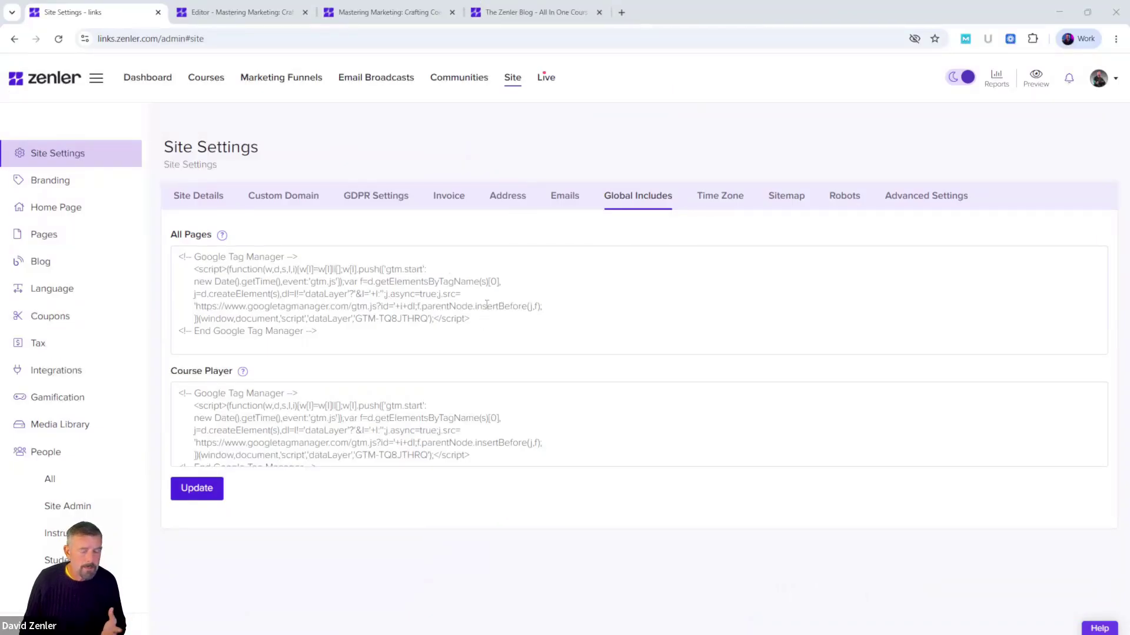
Reload The Zenler Blog page and the blog listing preview, dismissing the promotional popup to view the listing's default layout.
left_click(373, 12)
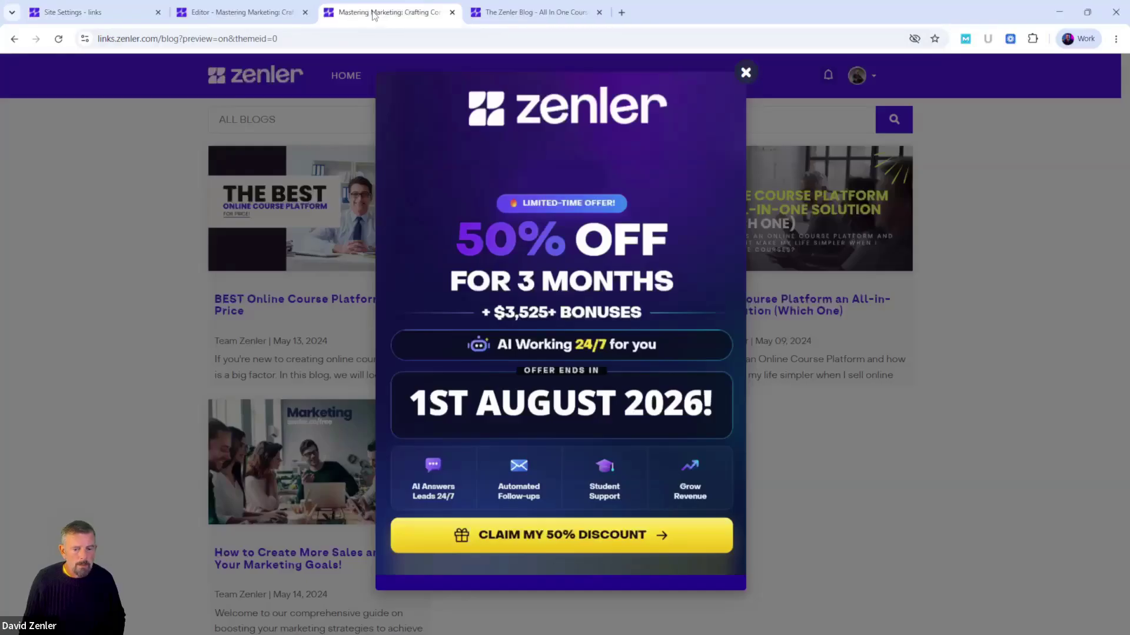
left_click(244, 15)
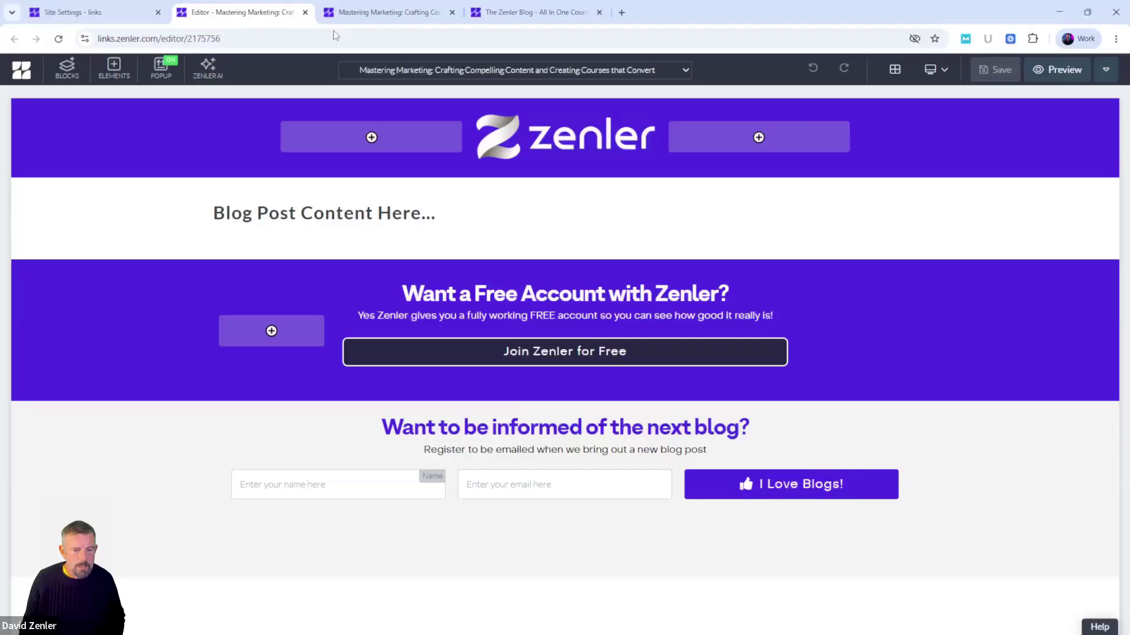
left_click(547, 18)
left_click(59, 38)
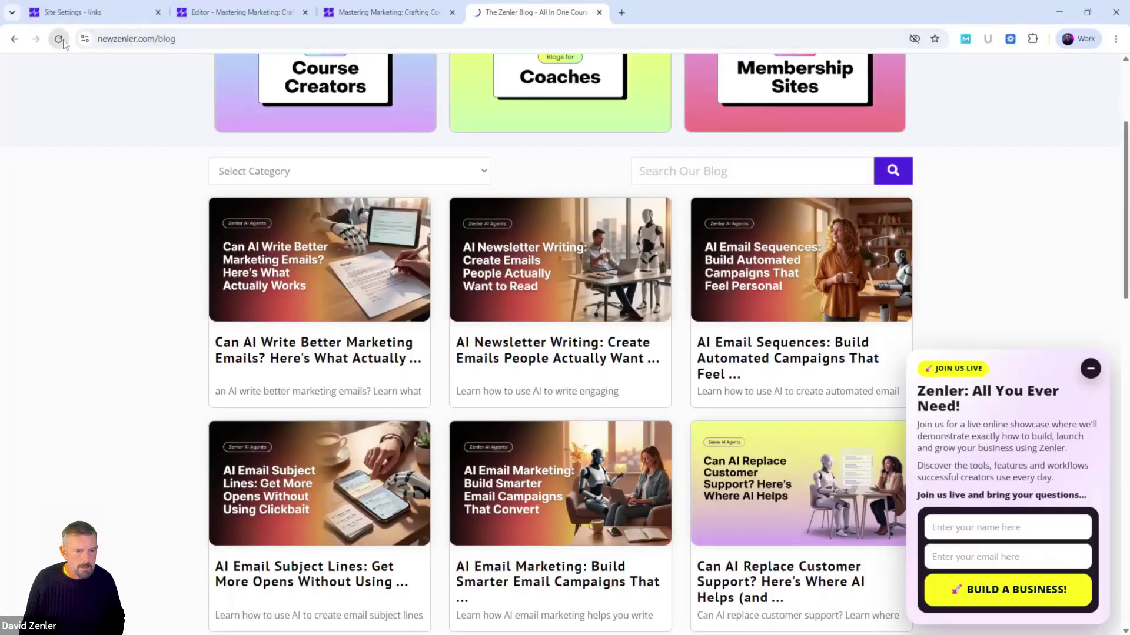
left_click(385, 13)
left_click(745, 72)
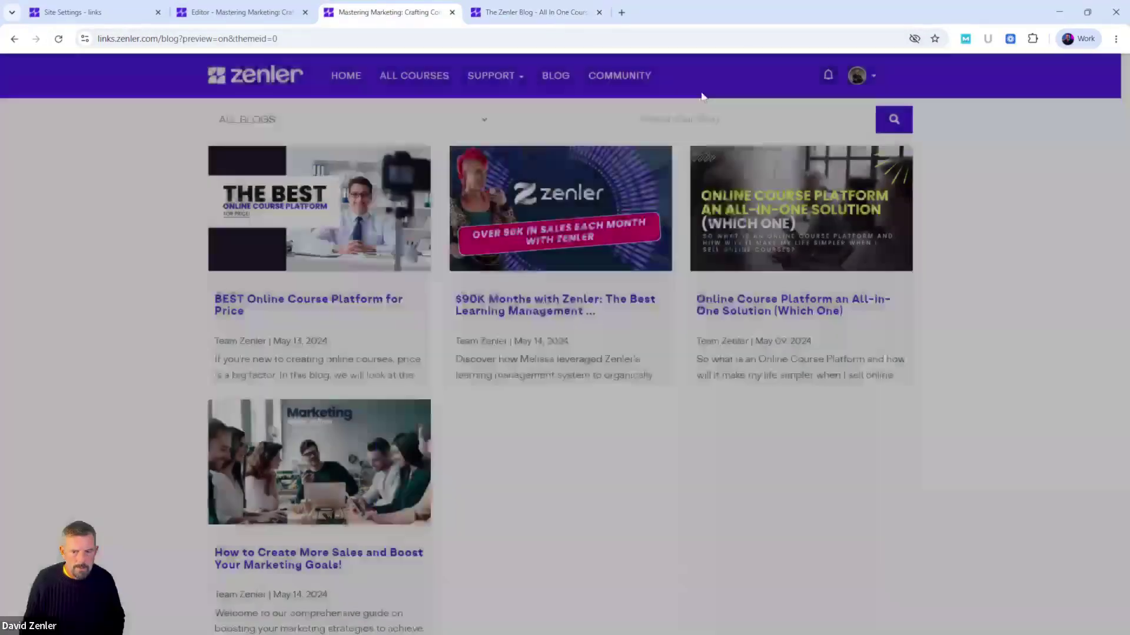
left_click(58, 38)
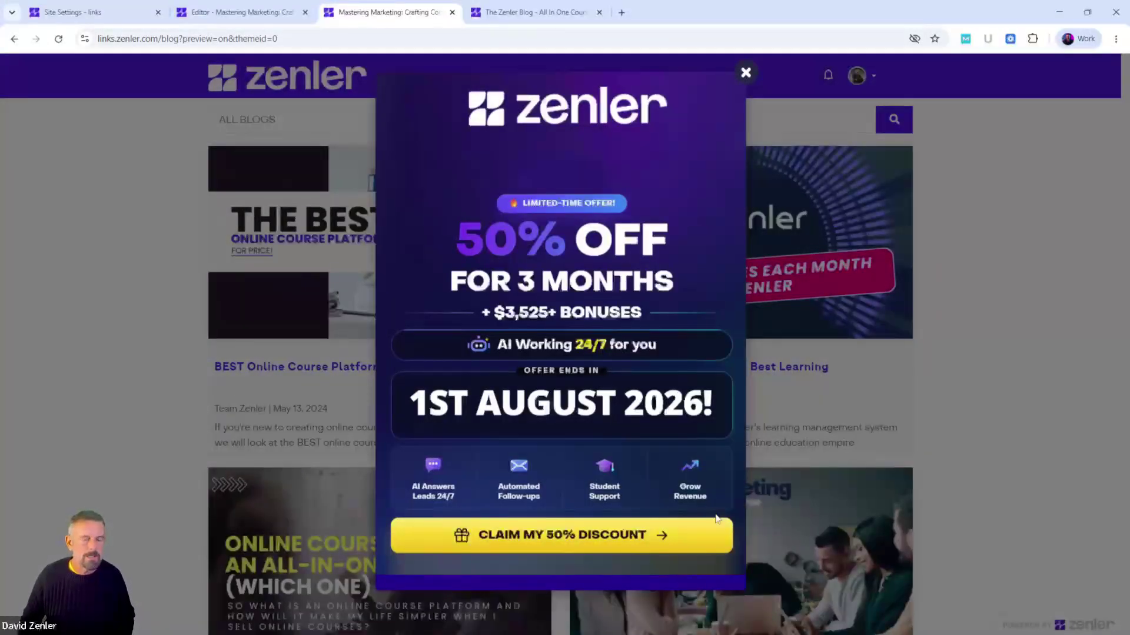
left_click(746, 73)
Deactivate the newsletter sign-up popup on the Mastering Marketing page in the editor and save the page.
left_click(242, 12)
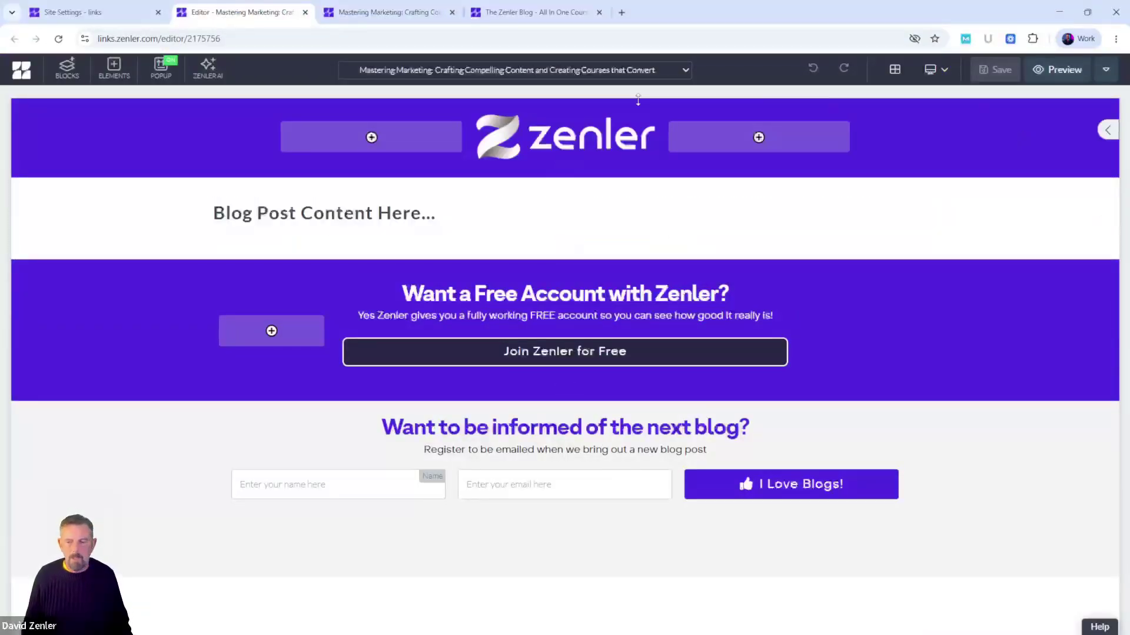
left_click(162, 69)
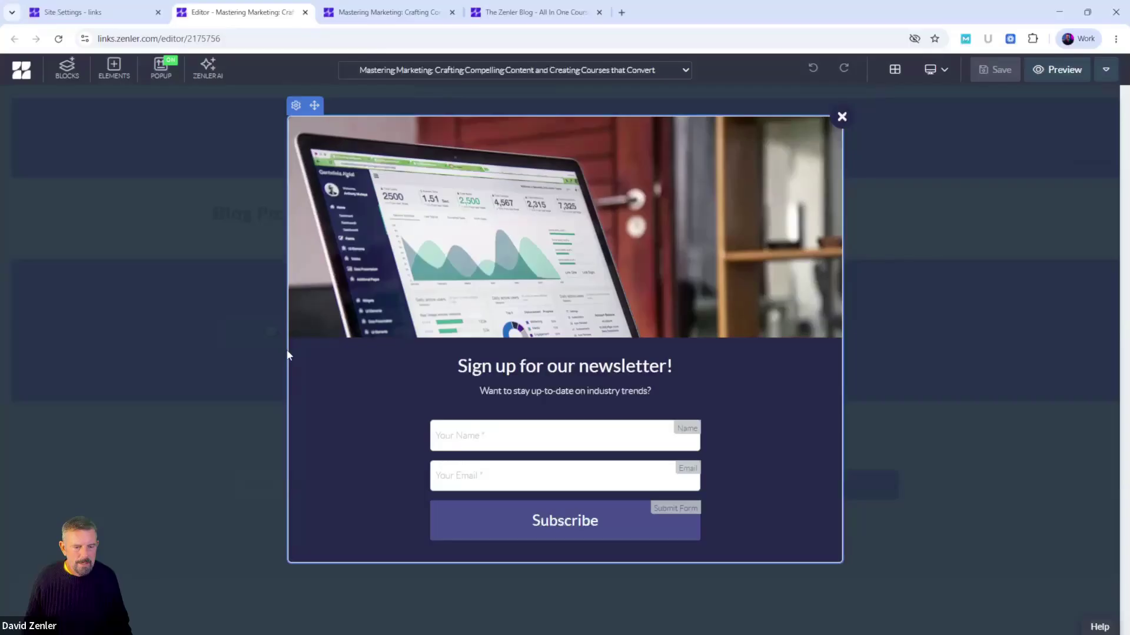
left_click(296, 105)
left_click(1057, 167)
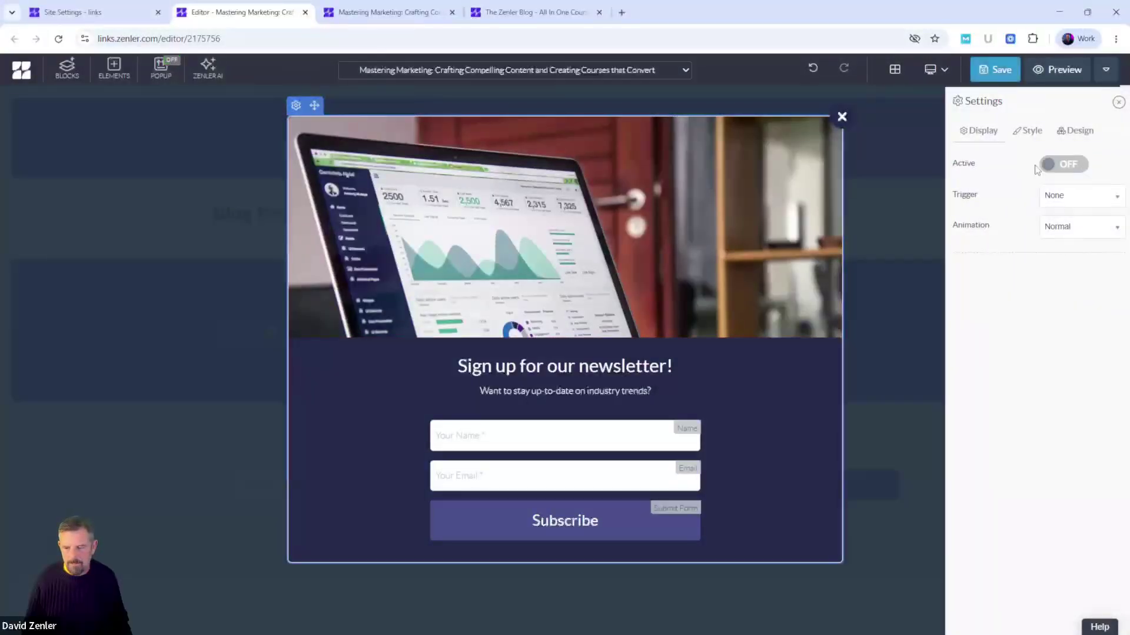
left_click(994, 69)
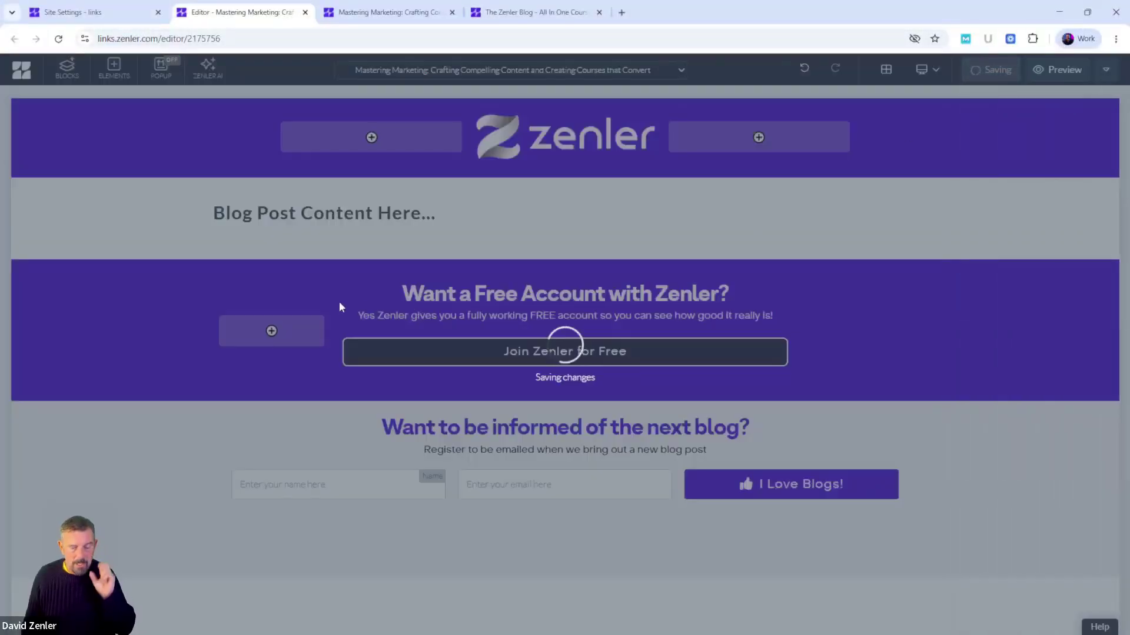
Inspect the column element around the $90K Months with Zenler card in the blog listing preview.
left_click(386, 16)
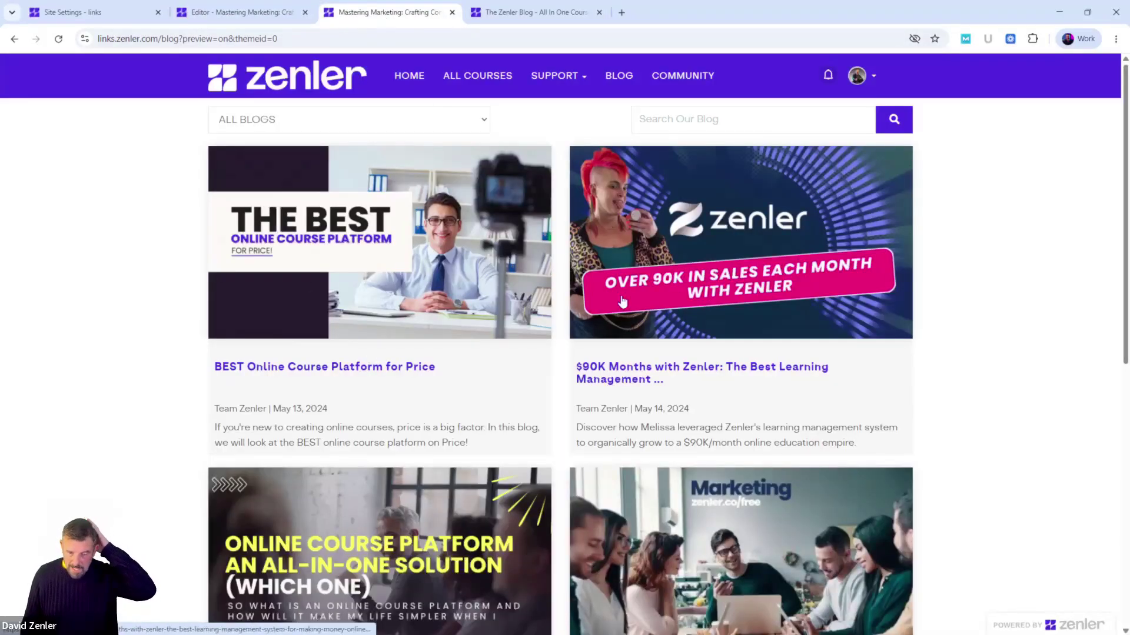
right_click(555, 255)
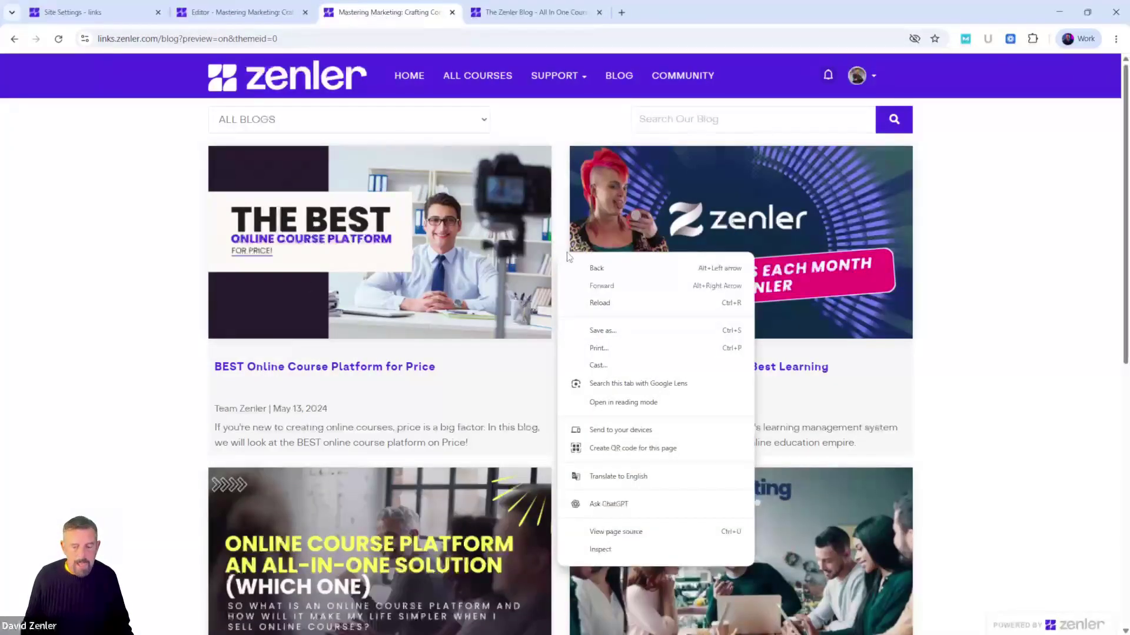
left_click(600, 550)
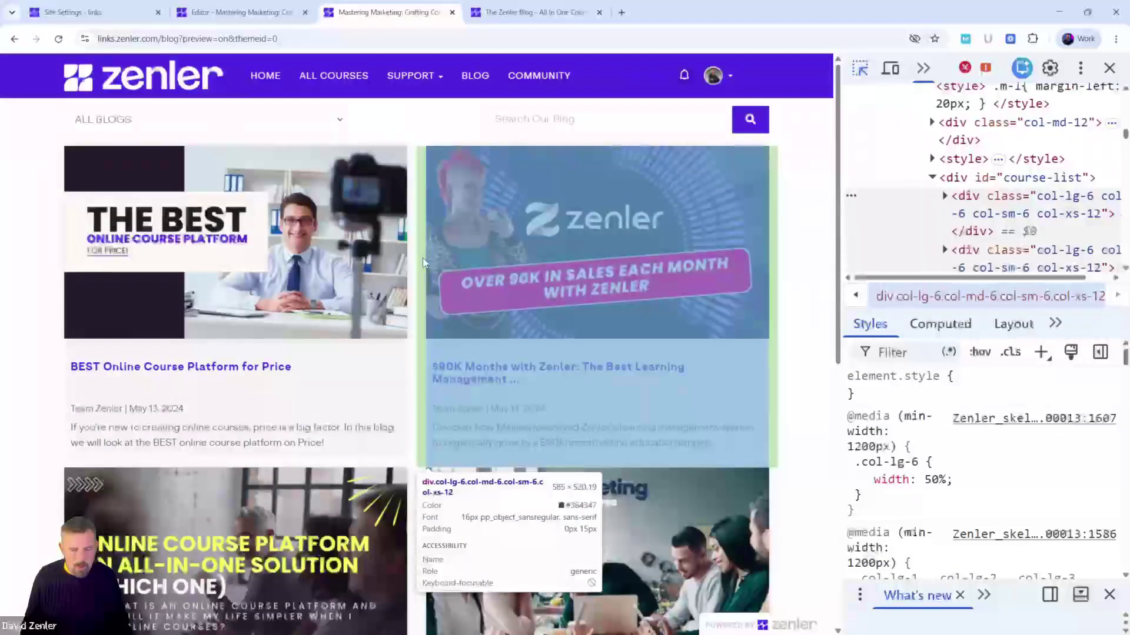
left_click(421, 260)
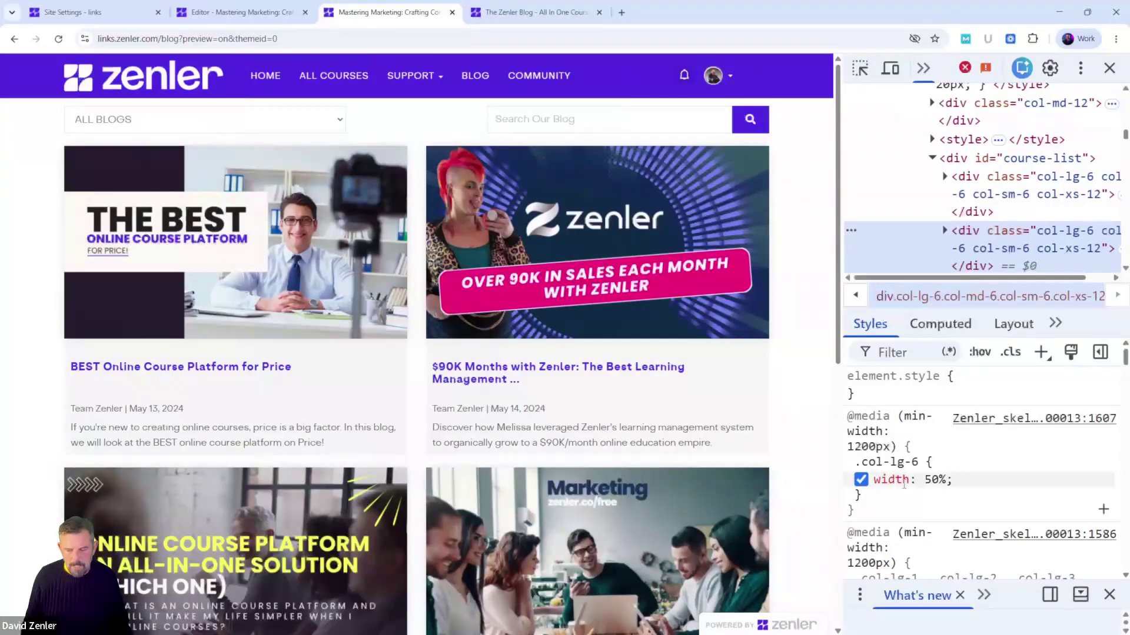
Set the inspected .col-lg-6 width to 33.333% and highlight its min-width 1200px media rule.
left_click(928, 480)
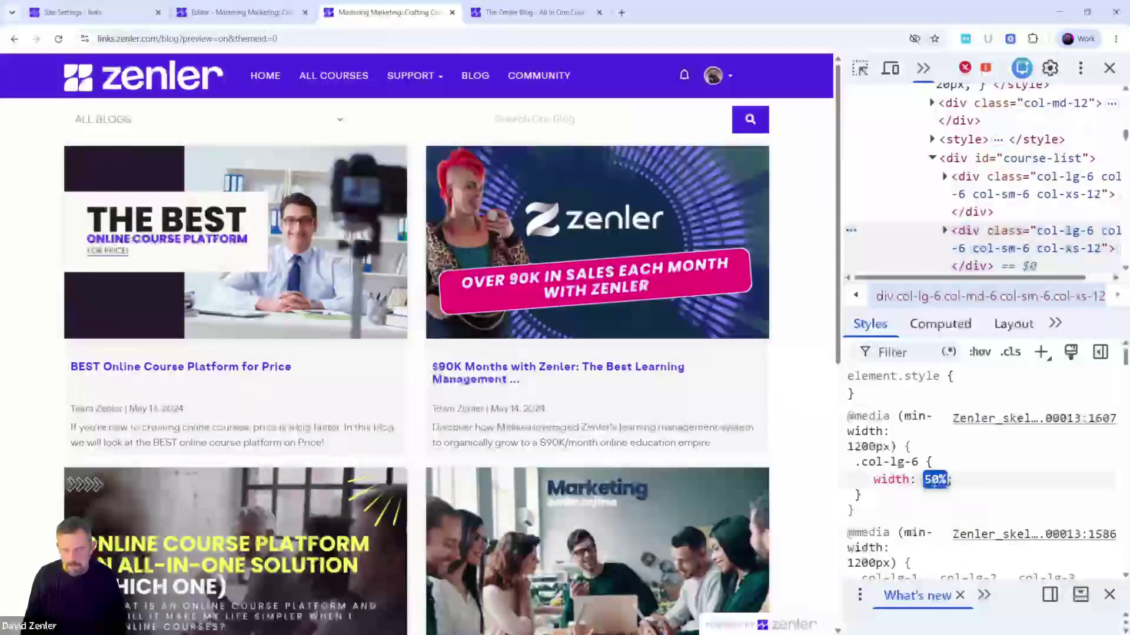
double_click(932, 480)
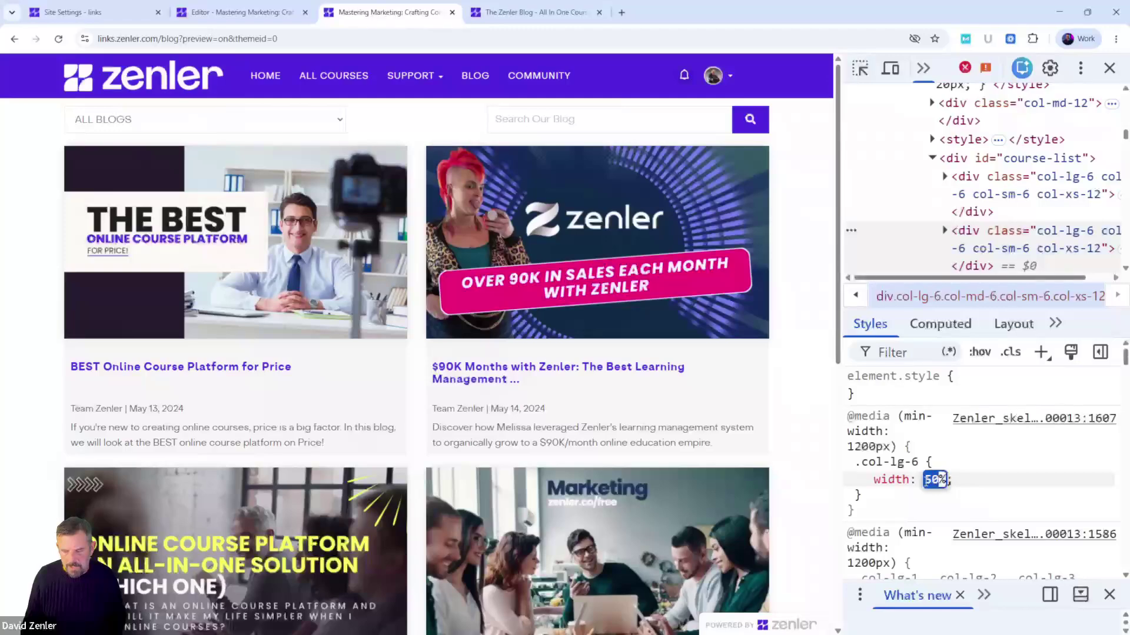
type("33")
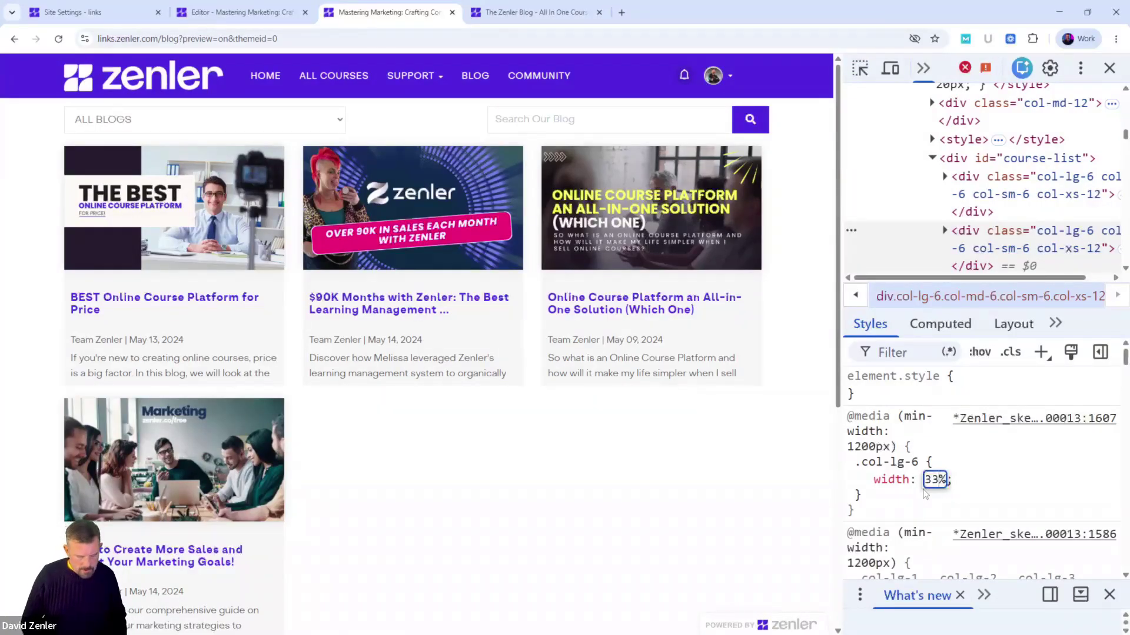
type(".333")
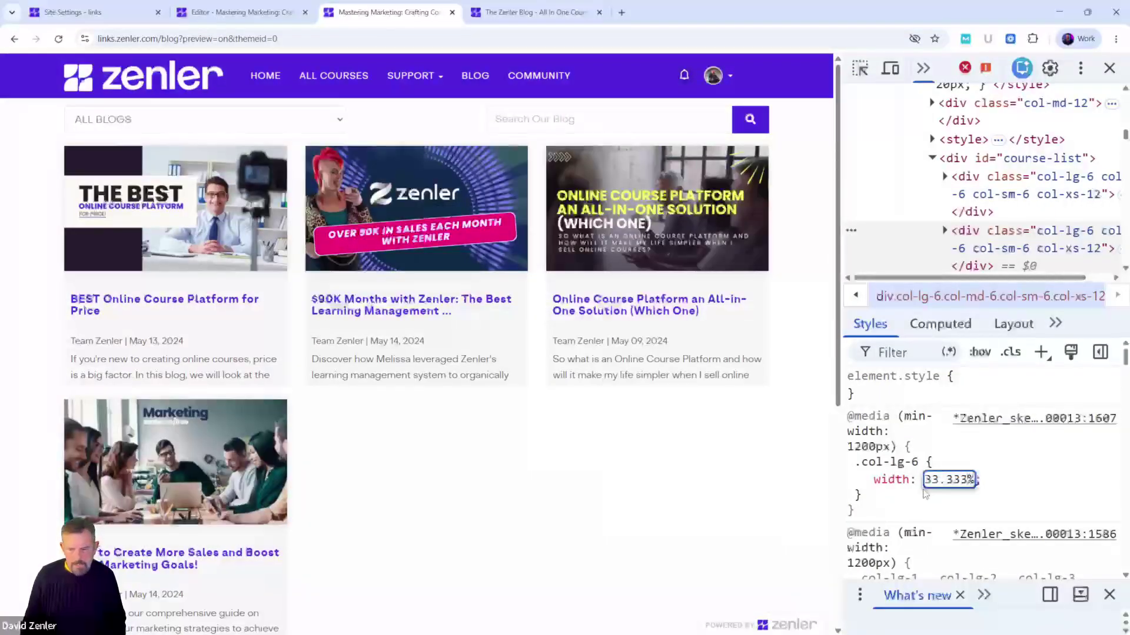
left_click(865, 506)
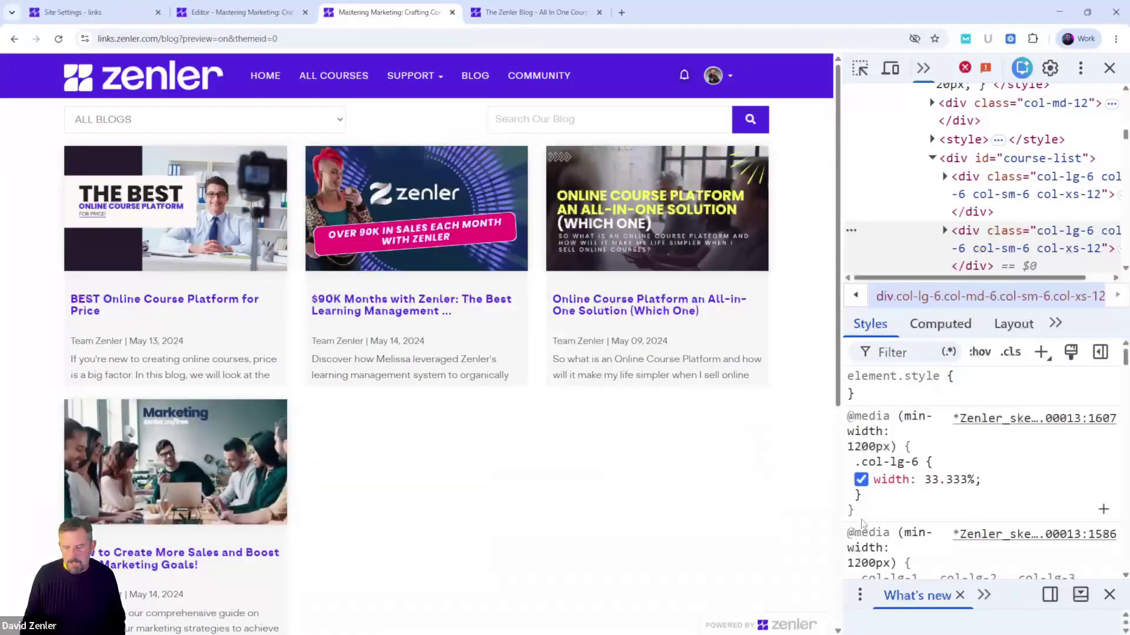
left_click_drag(863, 518, 844, 423)
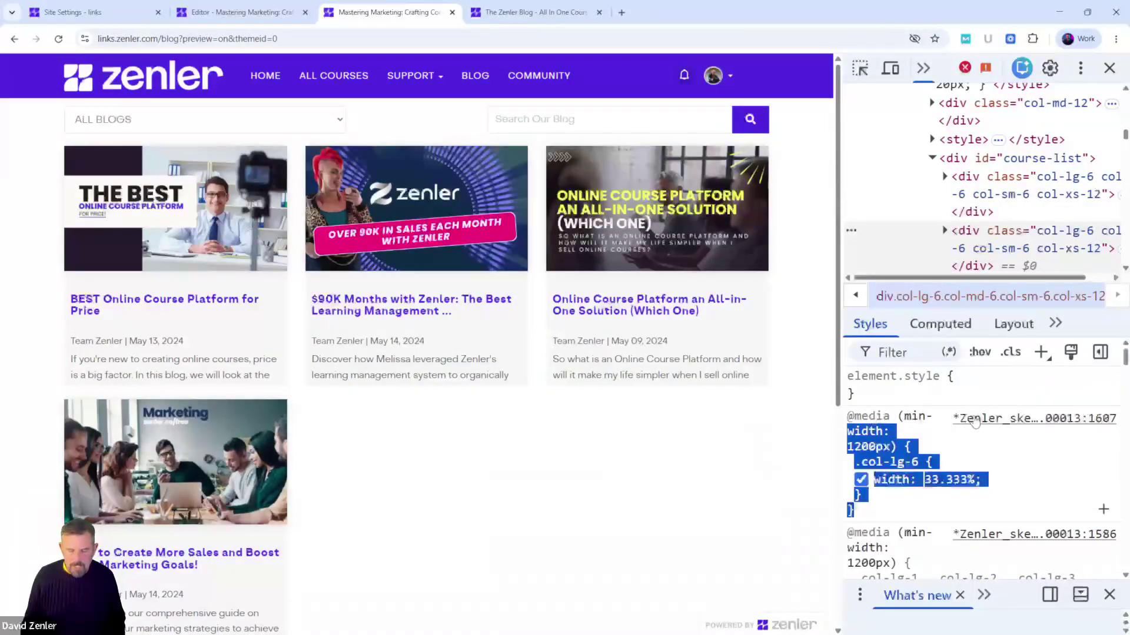
left_click(900, 514)
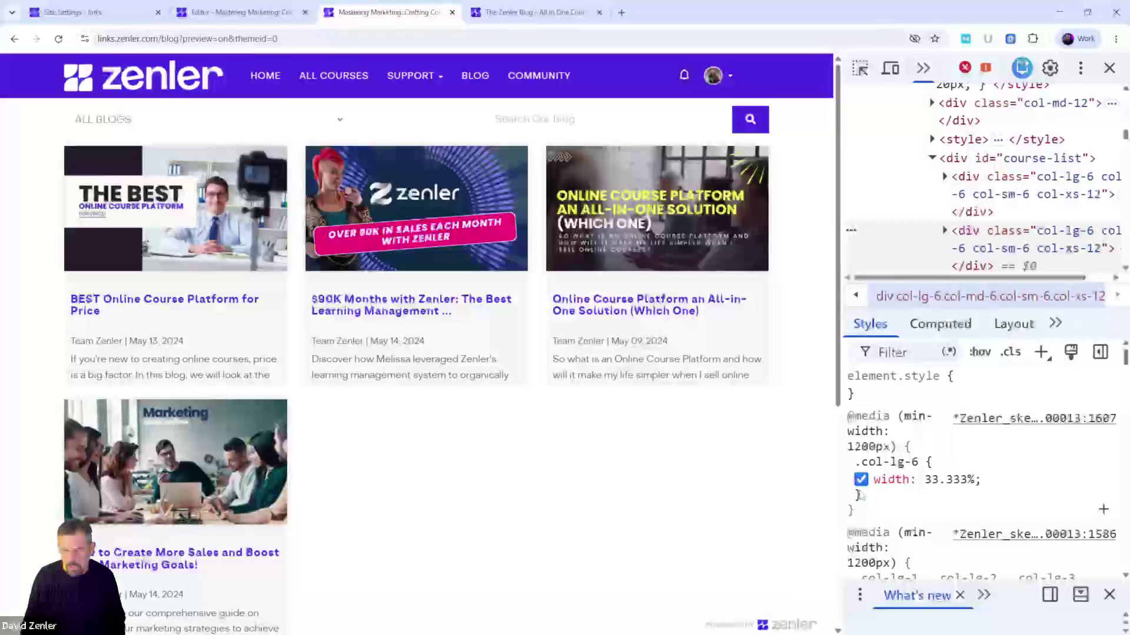
Copy the inspected .col-lg-6 rule into the Mastering Marketing page's CSS, set its width to 33.333% !important and update the page settings.
left_click_drag(874, 498, 851, 466)
key("ctrl+c")
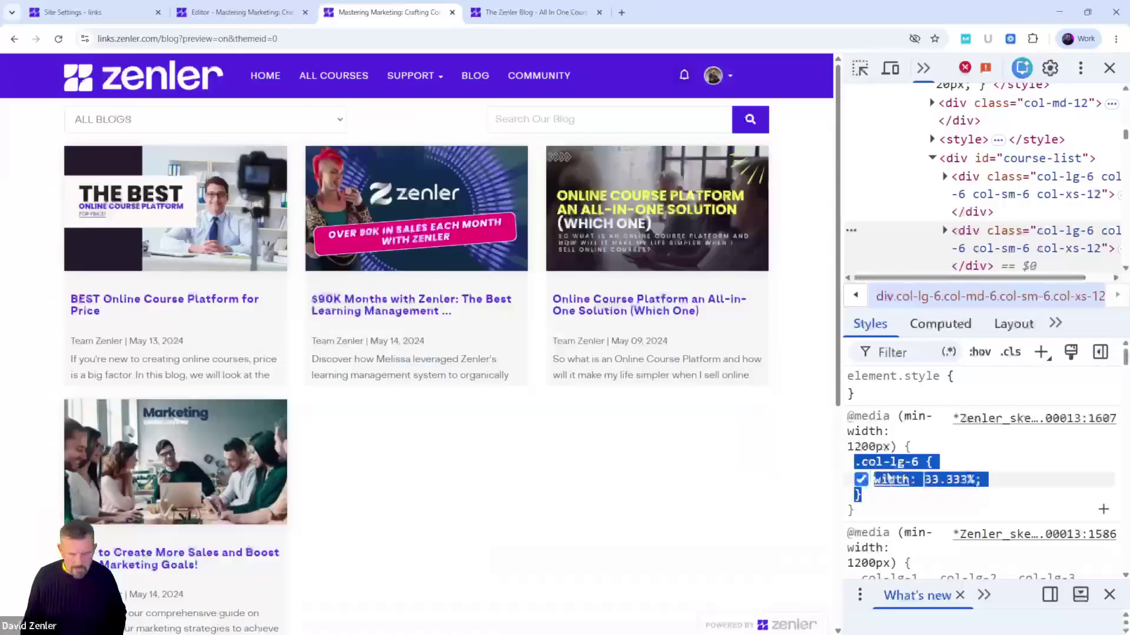
left_click(246, 13)
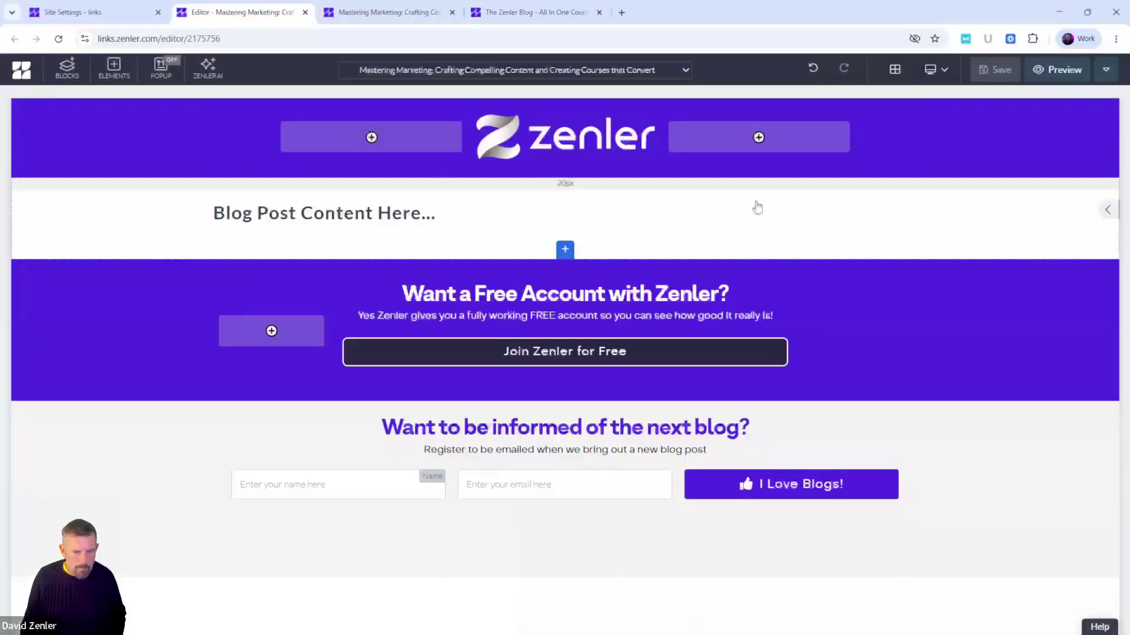
left_click(1105, 70)
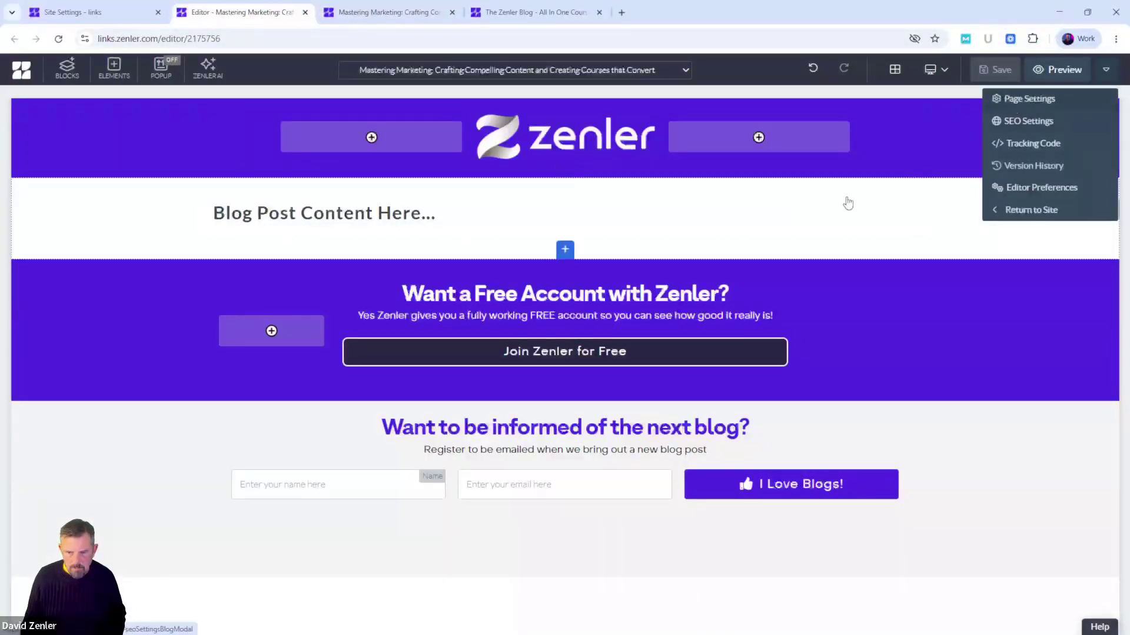
left_click(1020, 104)
left_click(527, 264)
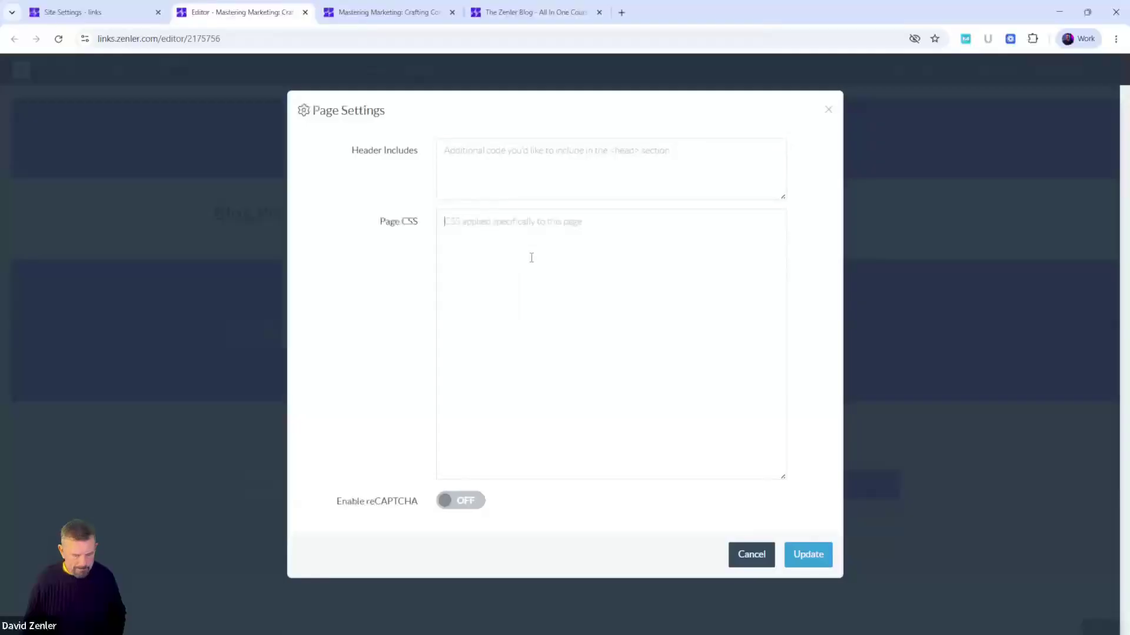
key("ctrl+v")
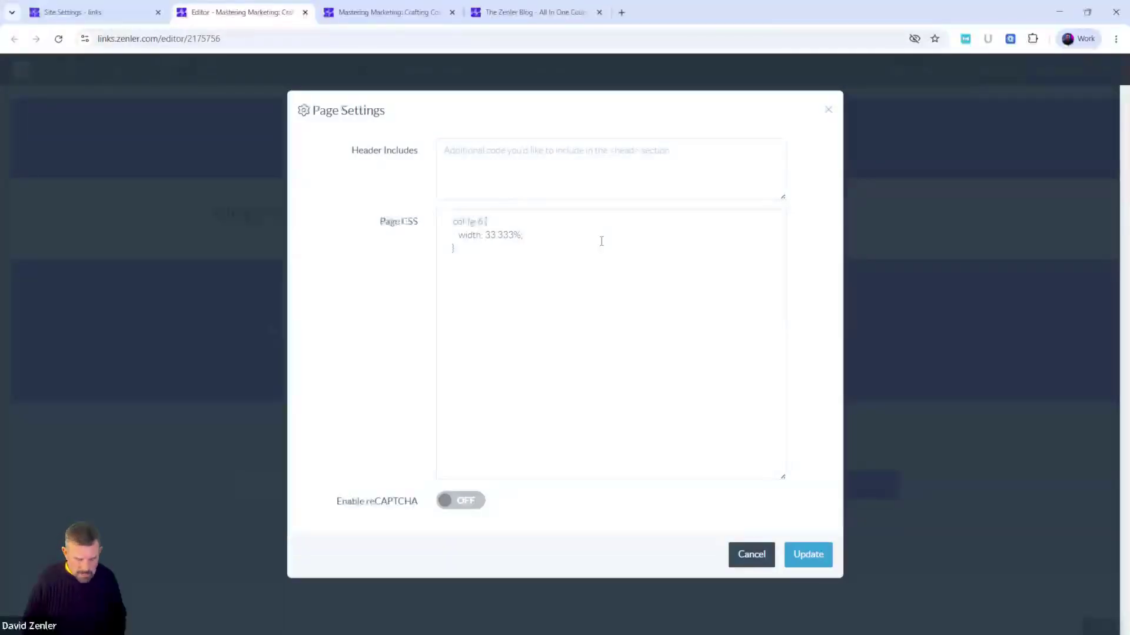
type("!impor")
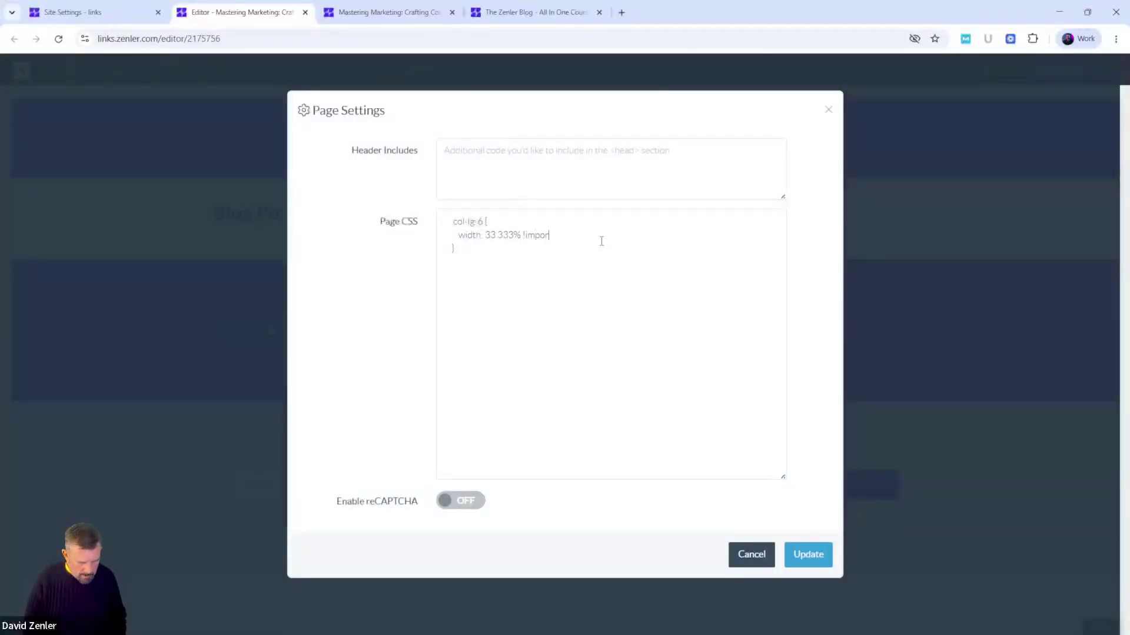
type("tant;")
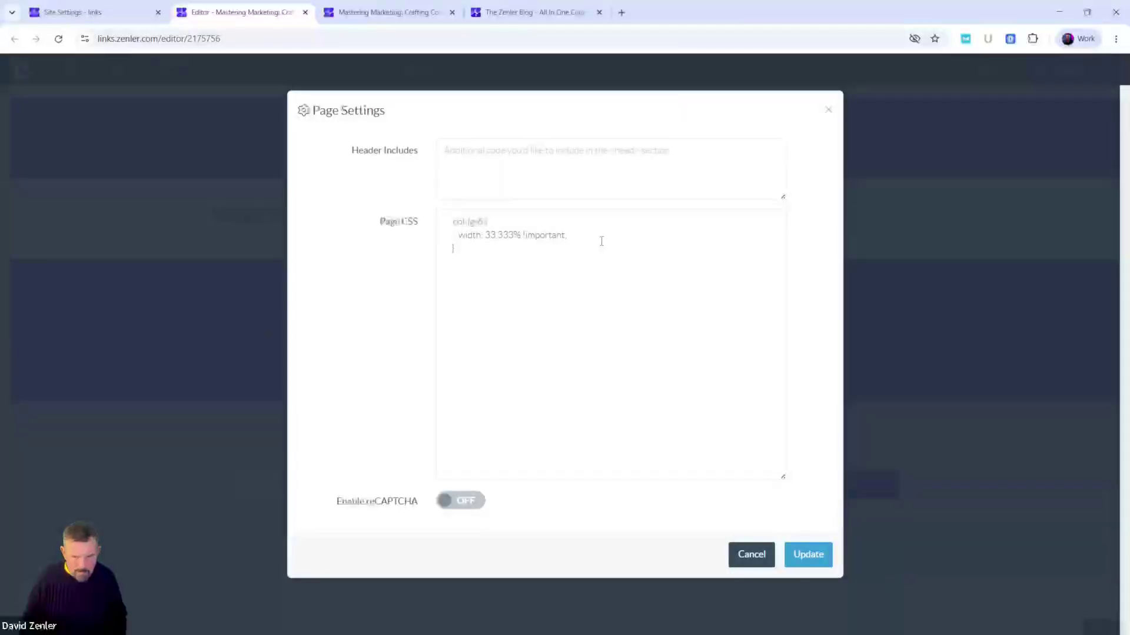
left_click(794, 554)
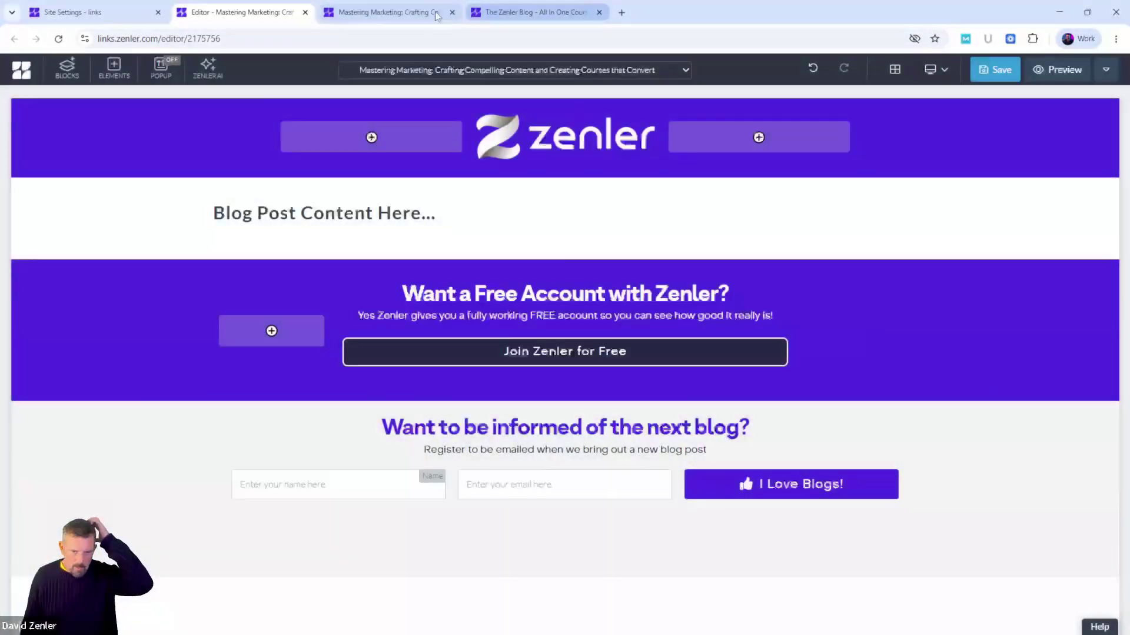
Reload the blog listing preview and copy its full min-width 1200px media rule for .col-lg-6 into the Mastering Marketing page's CSS.
left_click(402, 19)
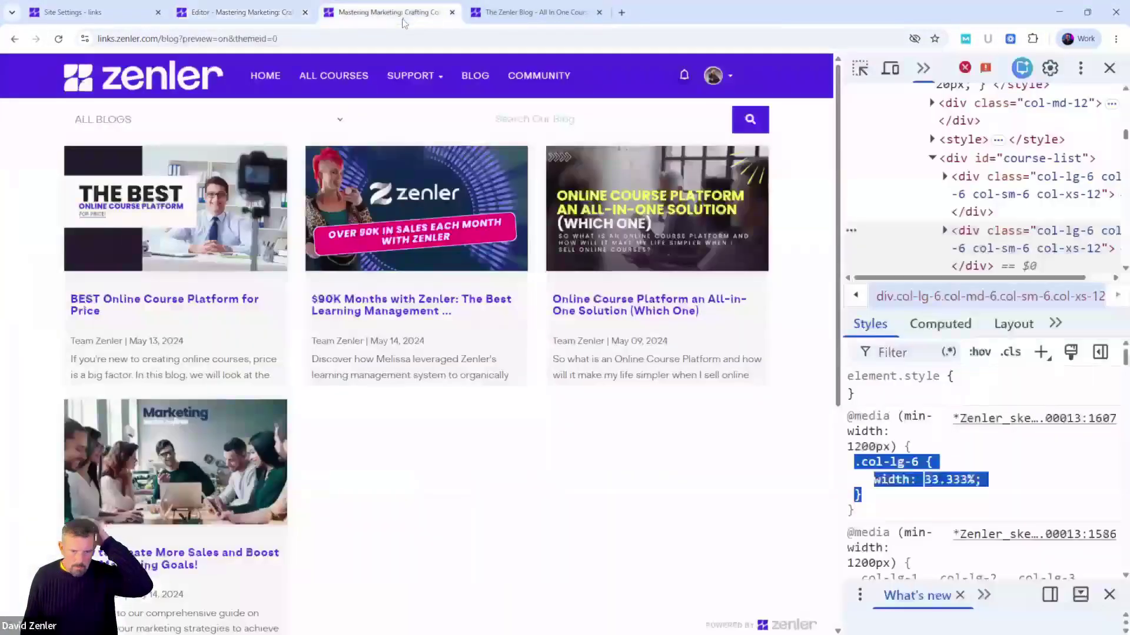
key("F5")
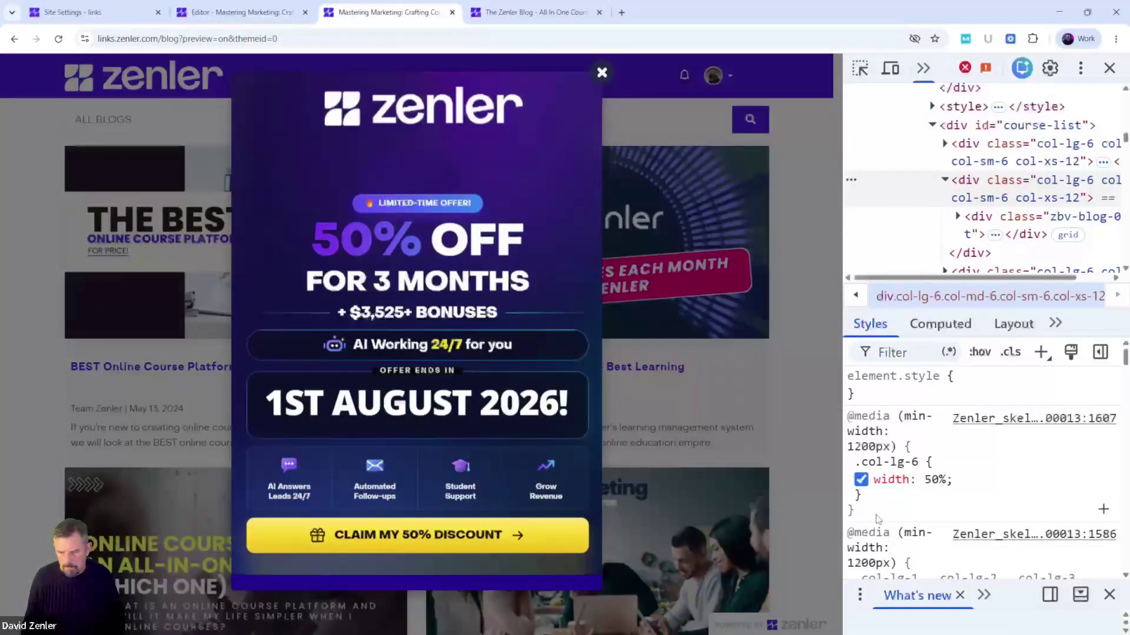
left_click_drag(854, 513, 850, 422)
key("ctrl+c")
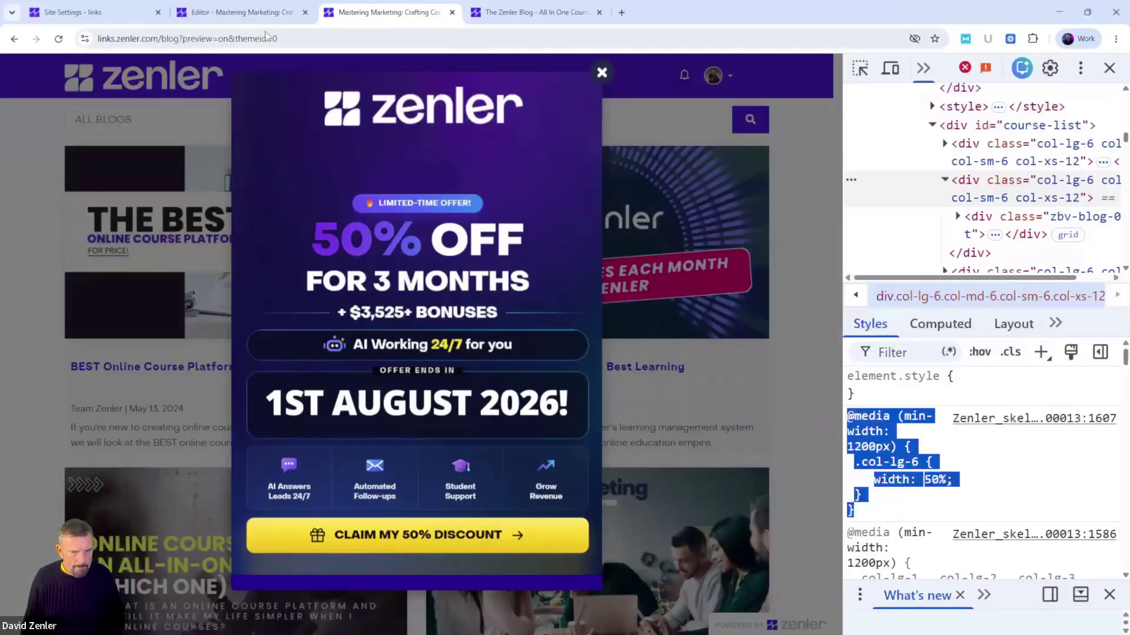
left_click(259, 13)
left_click(1108, 71)
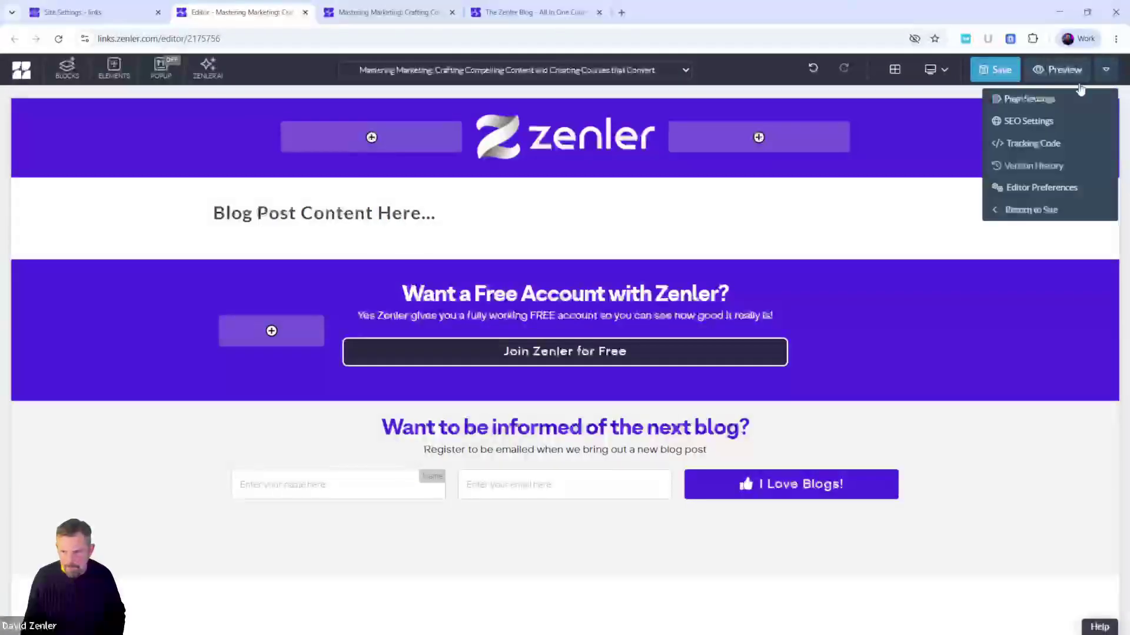
left_click(1047, 100)
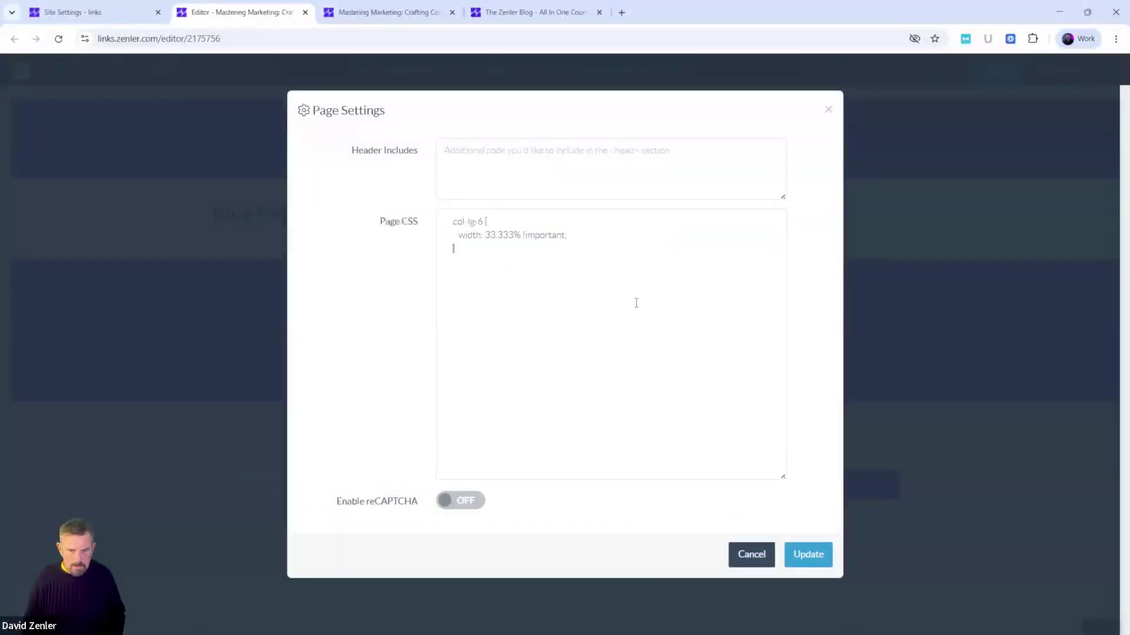
key("ctrl+v")
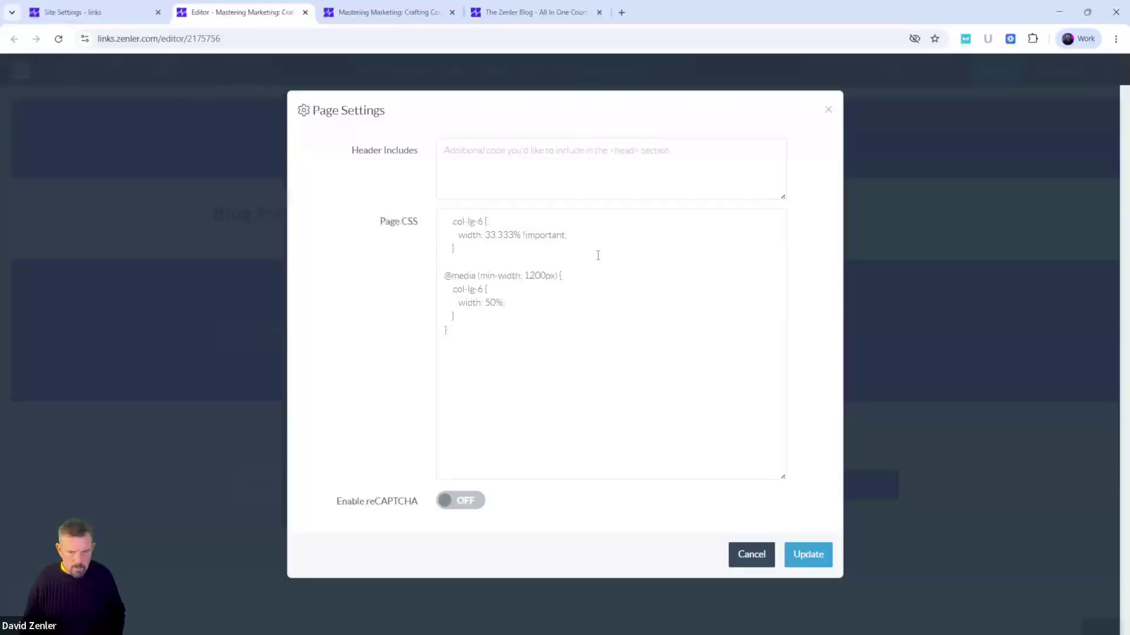
Delete the standalone .col-lg-6 rule and the blank lines above the media rule in the page CSS.
left_click_drag(567, 235, 539, 237)
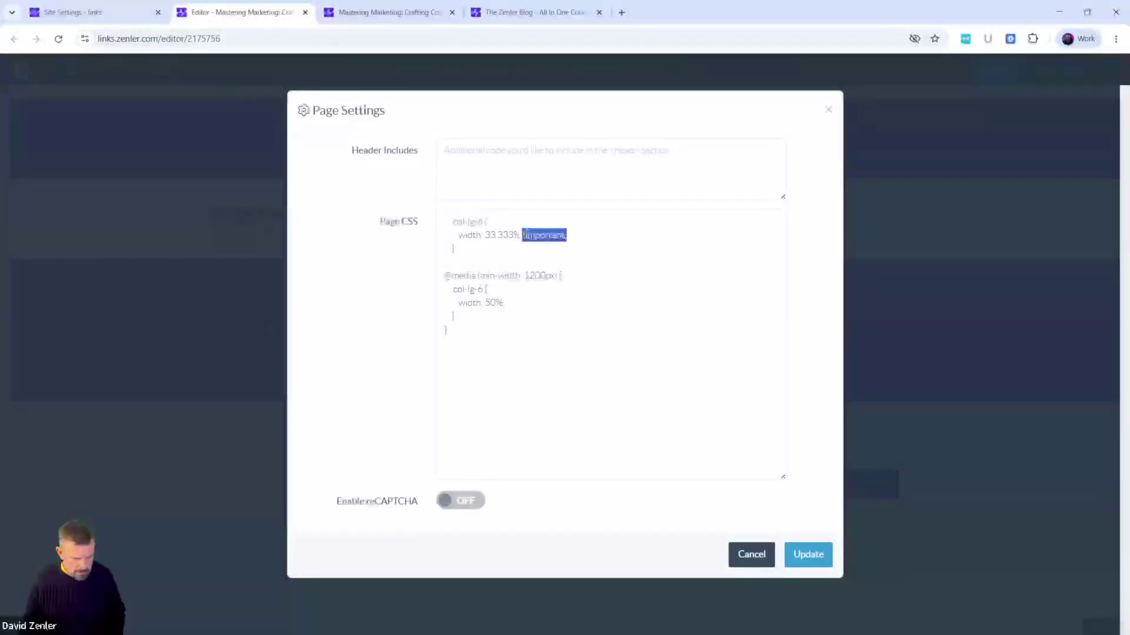
left_click_drag(474, 251, 441, 220)
key("BackSpace")
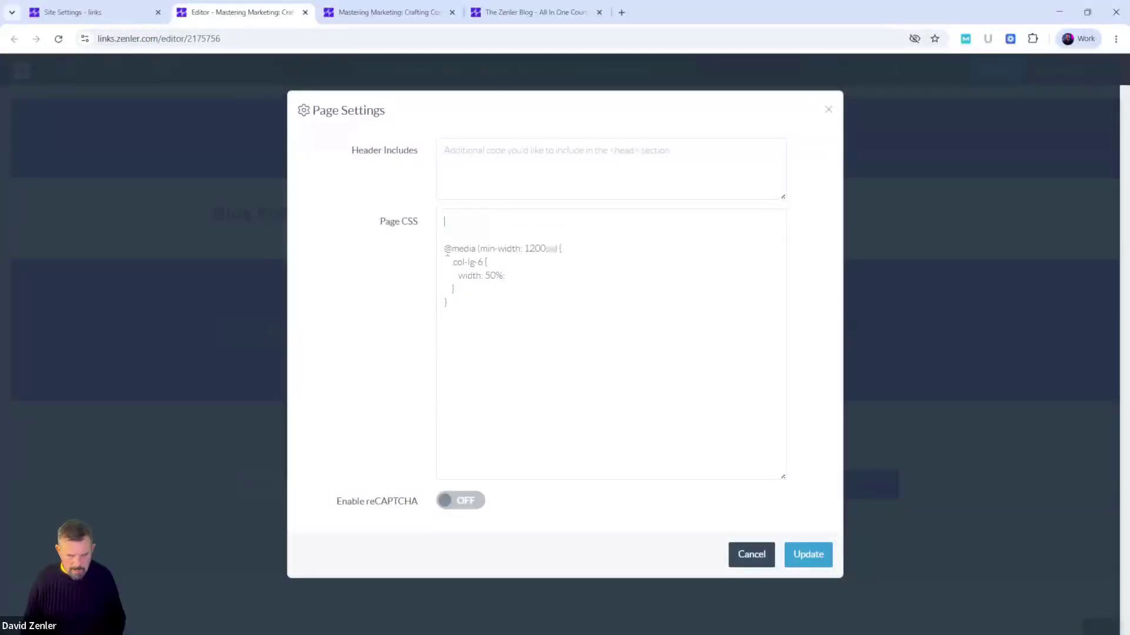
key("Delete")
key("Delete")
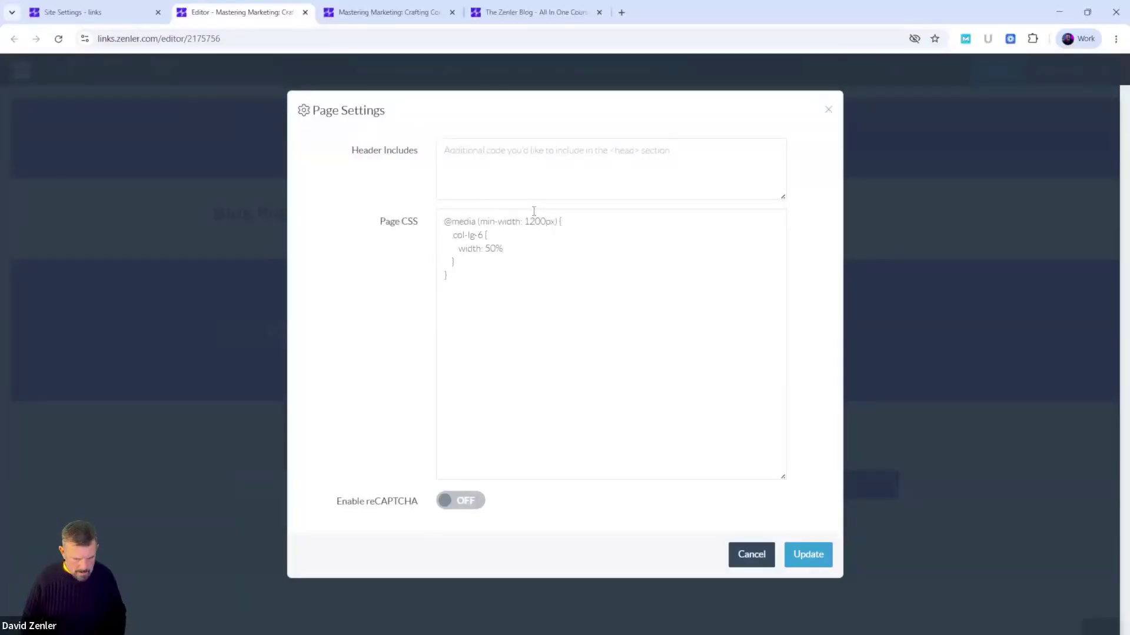
Set the .col-lg-6 width in the media rule to 33.3333% !important, update the page settings and save the page.
type("!important;")
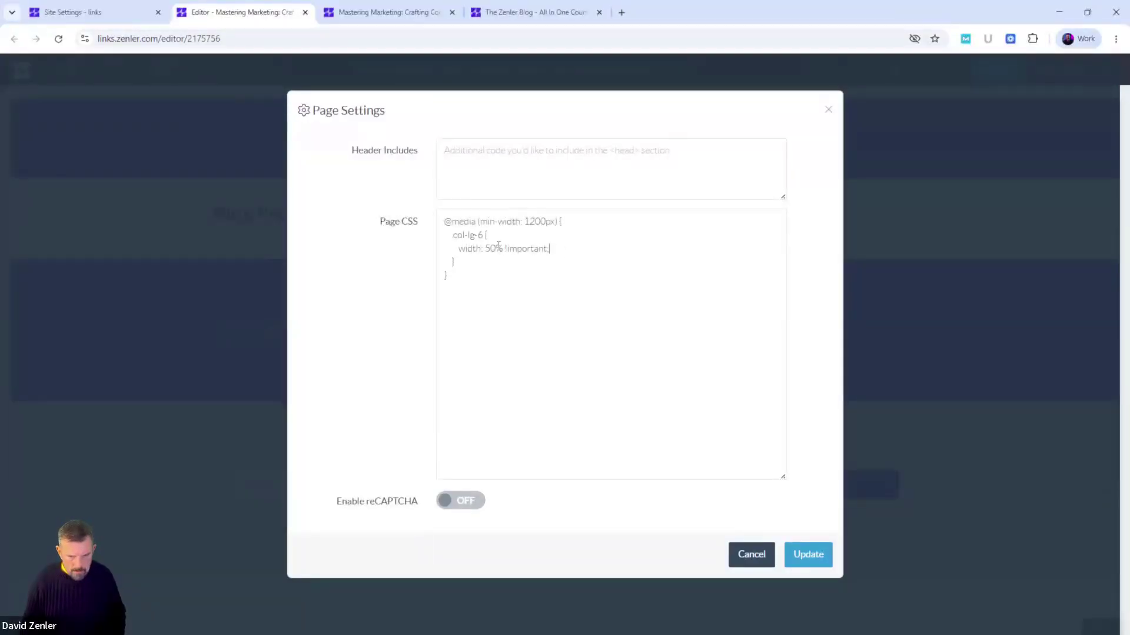
left_click_drag(496, 249, 492, 249)
type("3")
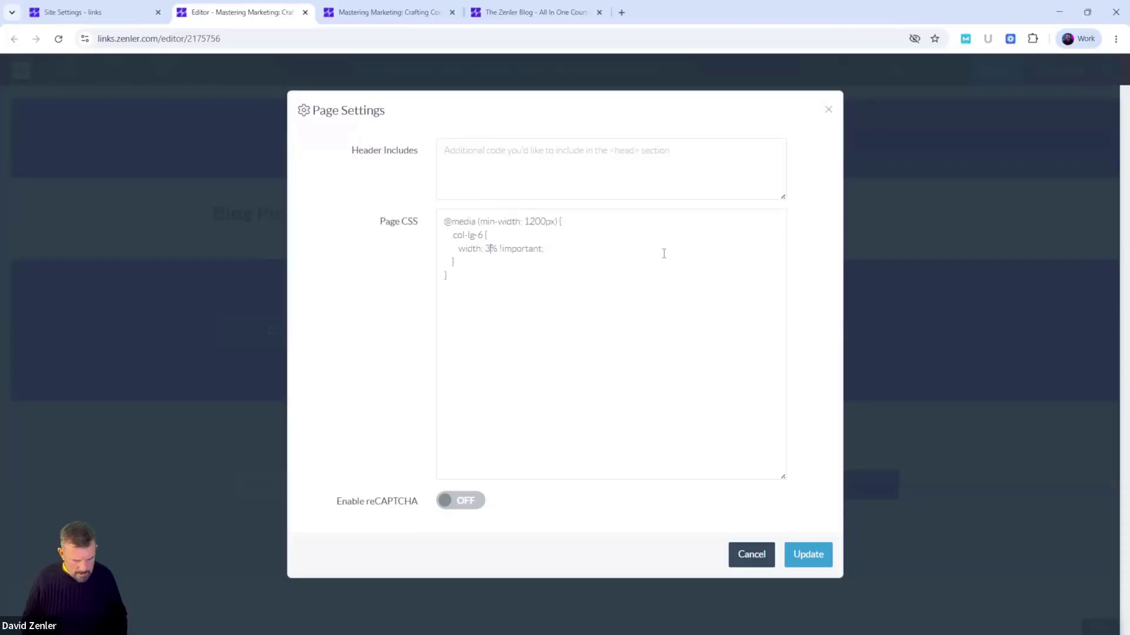
type("3.333")
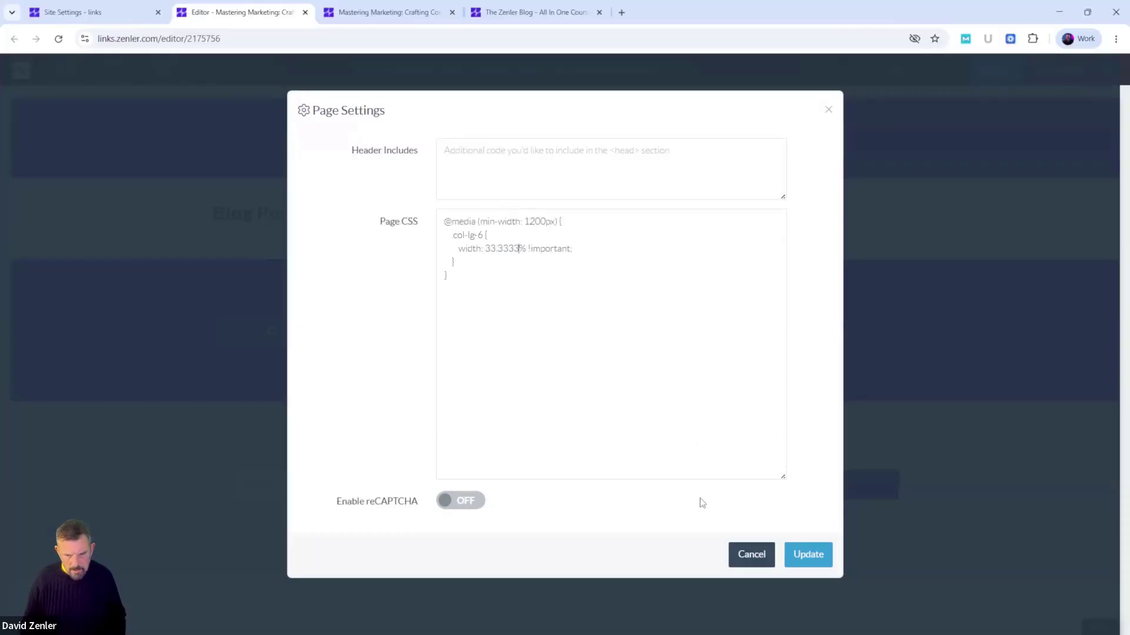
left_click(800, 556)
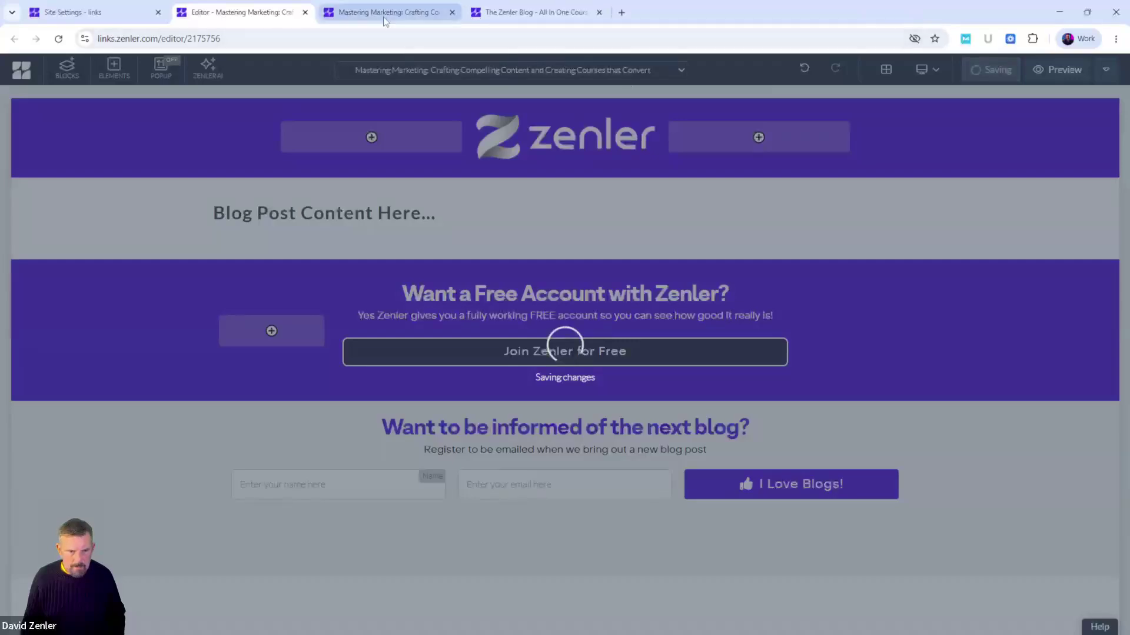
Reload the blog listing preview with the developer tools closed and dismiss the promotional popup to check the column layout.
left_click(487, 13)
left_click(441, 20)
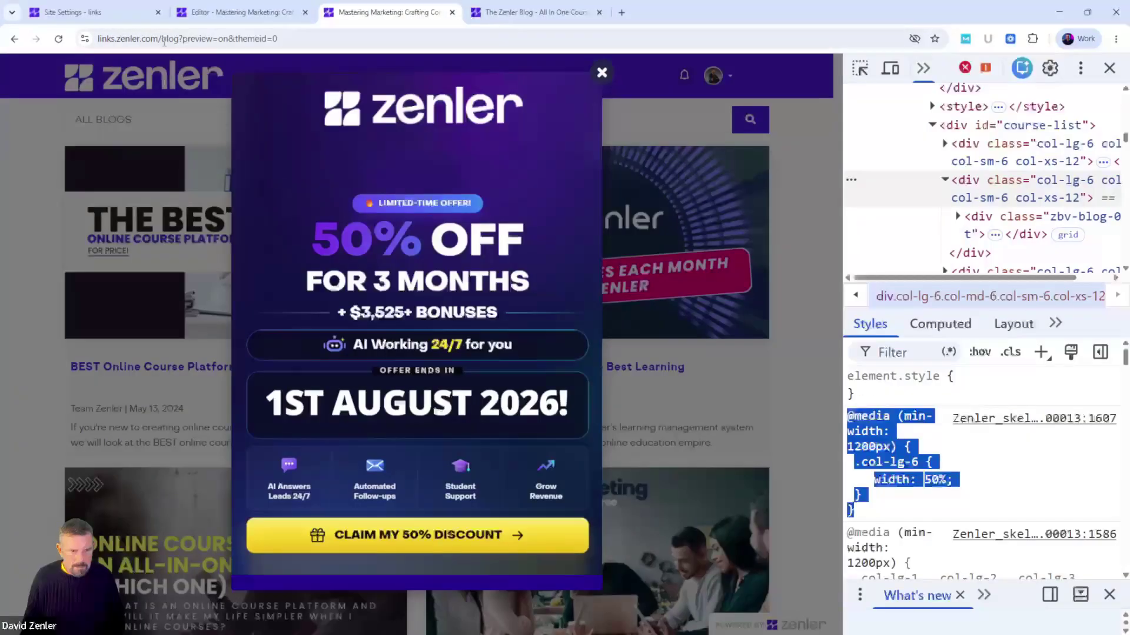
left_click(59, 40)
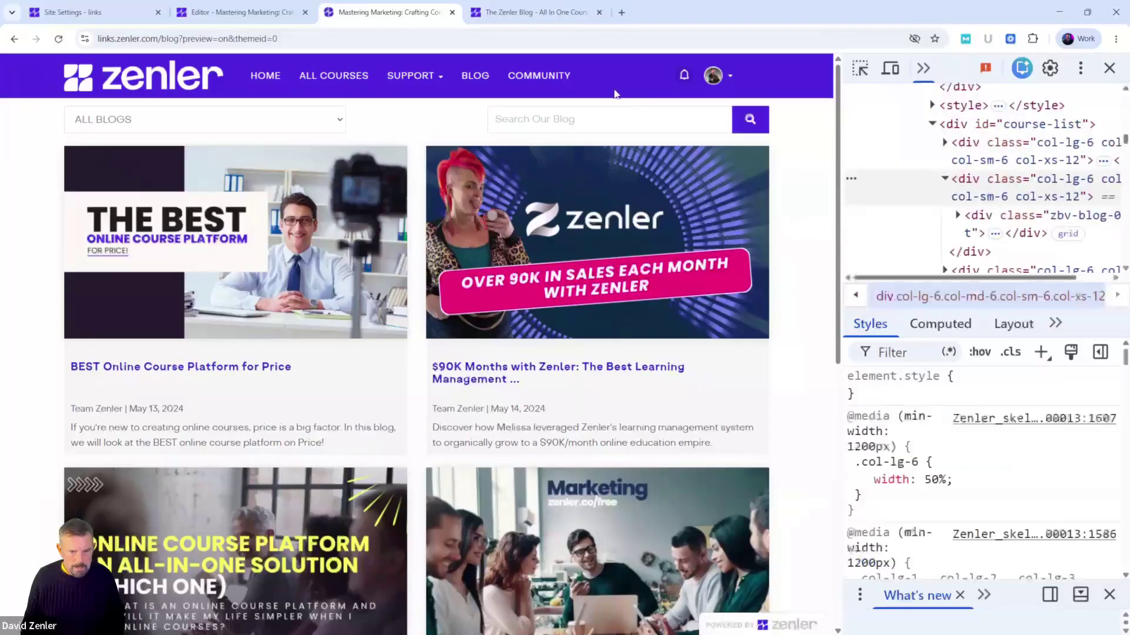
left_click(1109, 68)
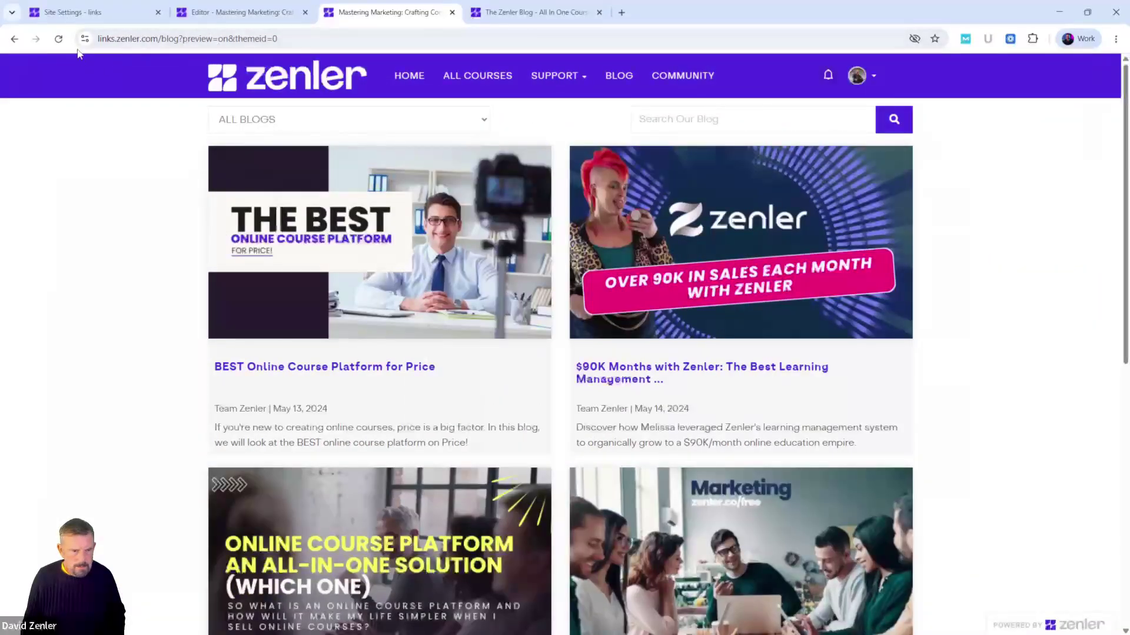
left_click(59, 38)
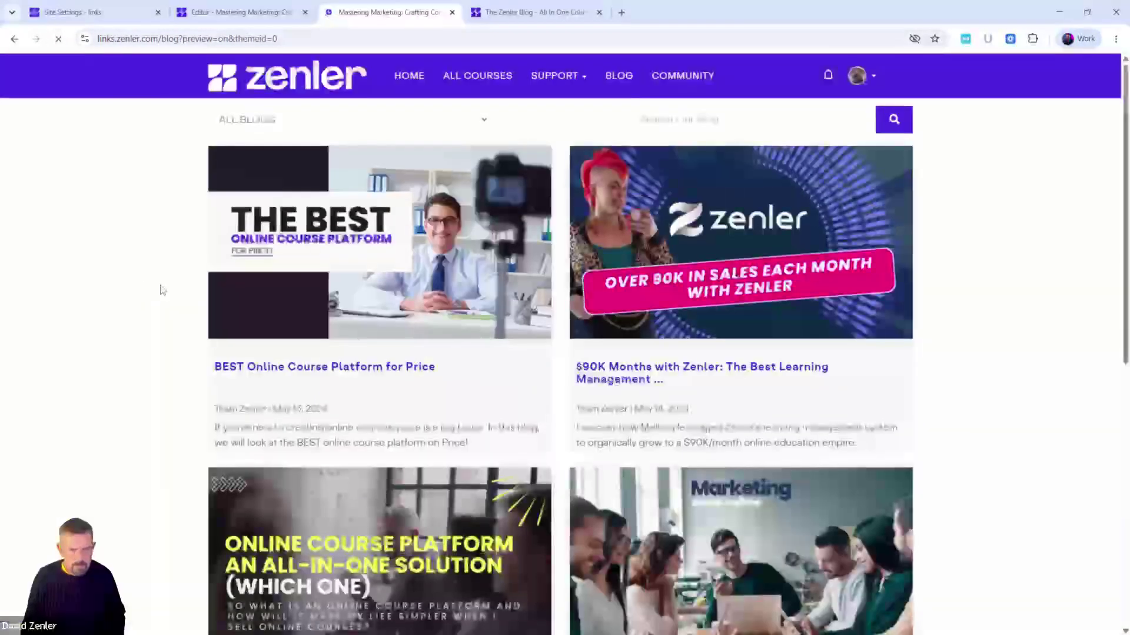
left_click(244, 13)
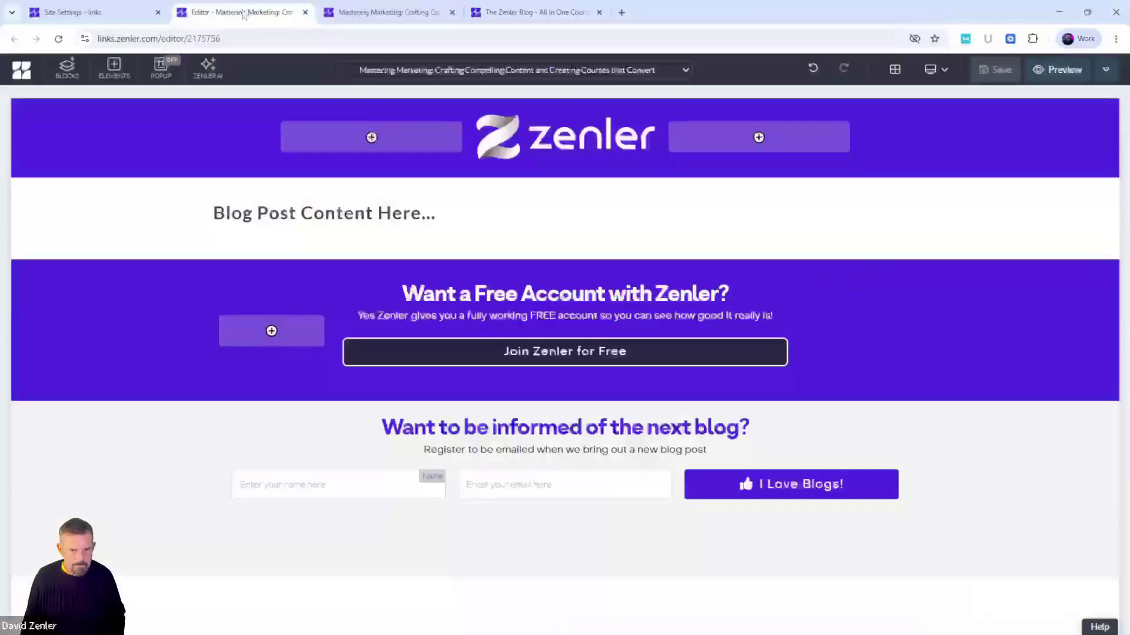
left_click(556, 13)
left_click(283, 15)
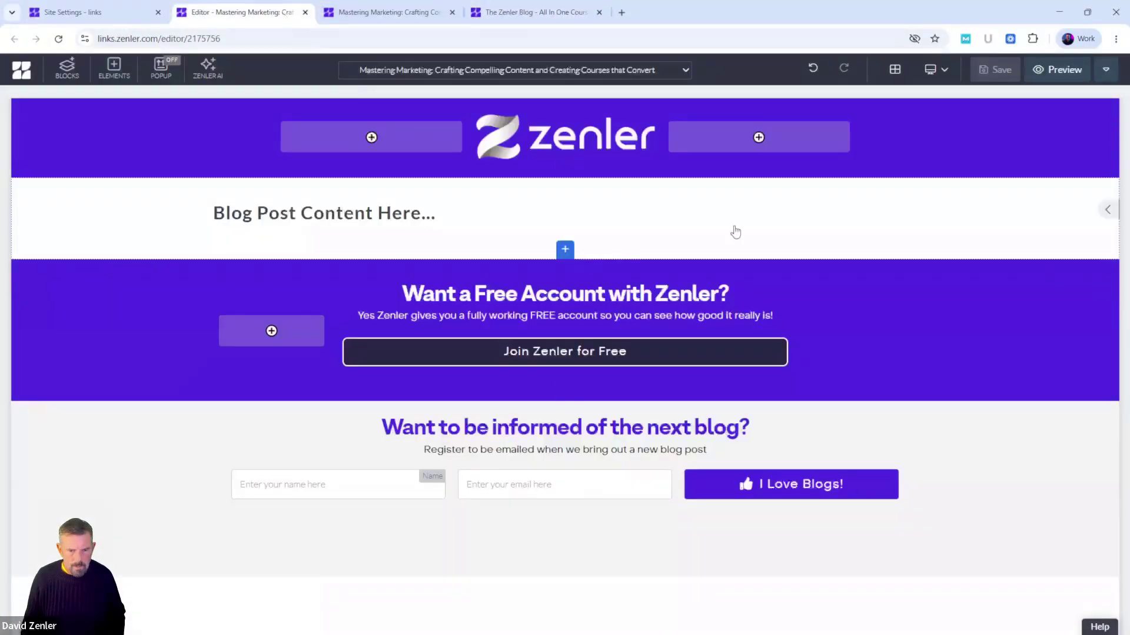
left_click(383, 13)
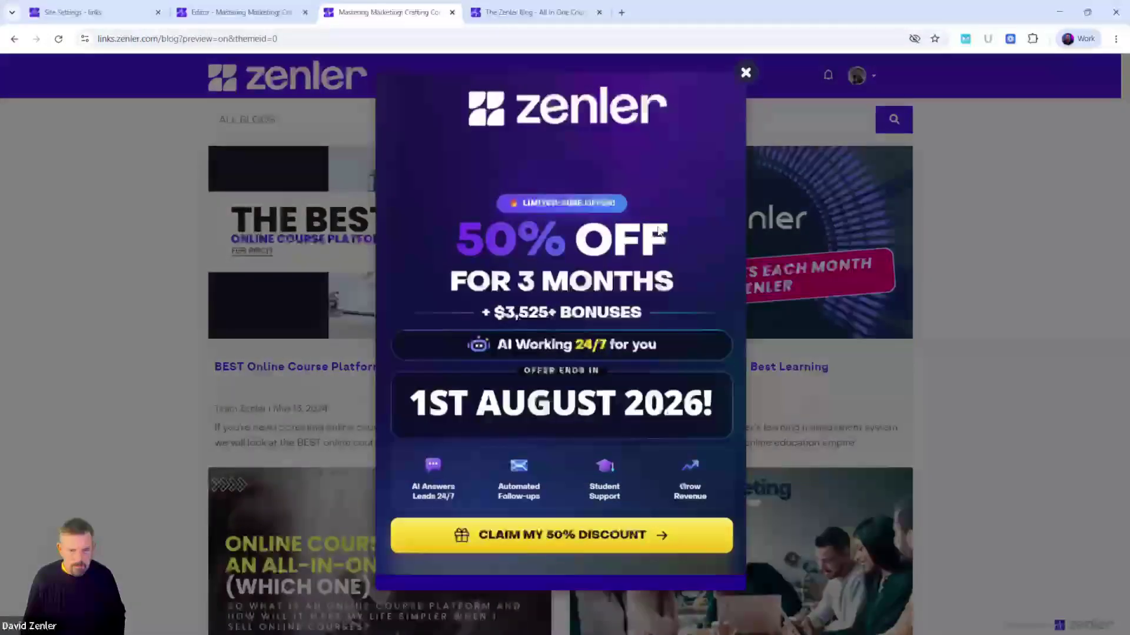
left_click(745, 73)
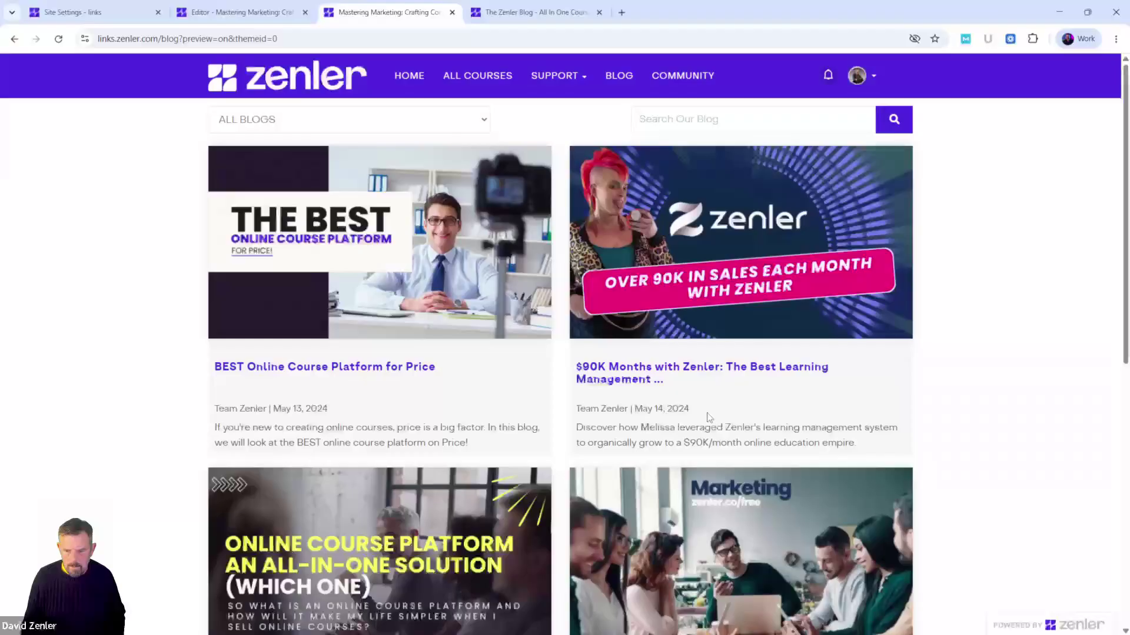
Inspect the column element around the BEST Online Course Platform card and review the CSS rules applied to it.
right_click(727, 381)
left_click(755, 573)
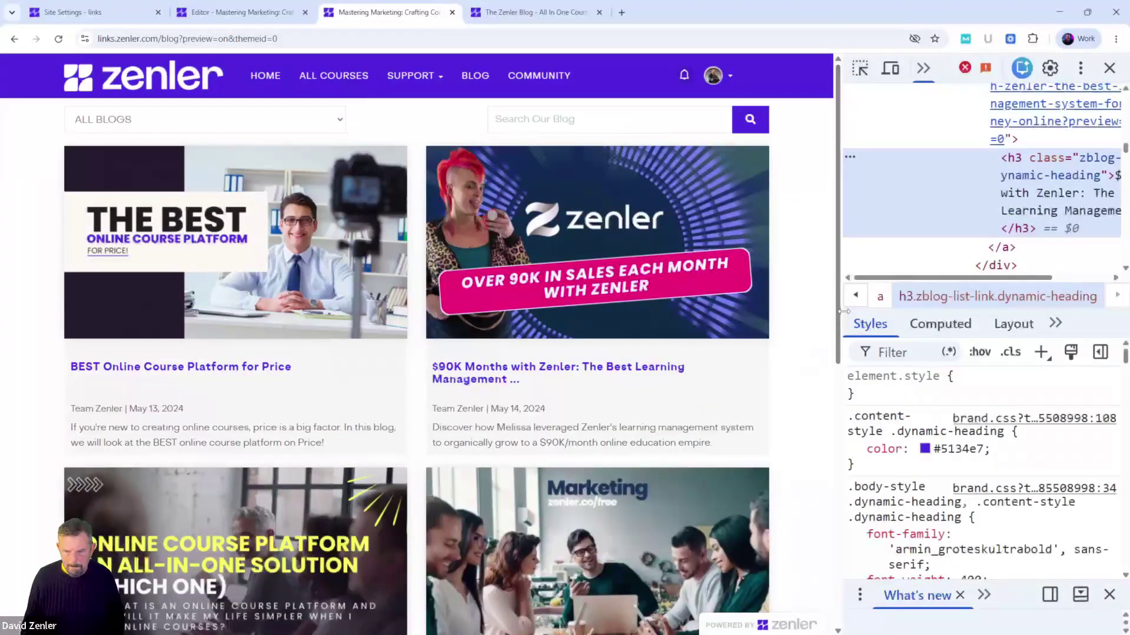
left_click_drag(843, 311, 823, 248)
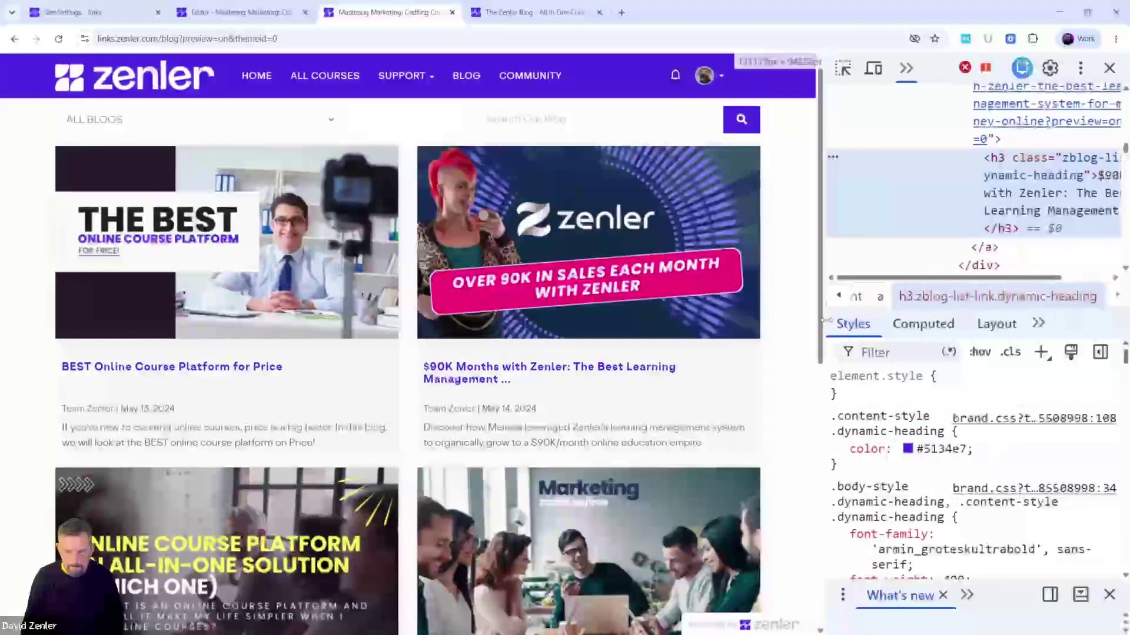
right_click(772, 257)
left_click(843, 68)
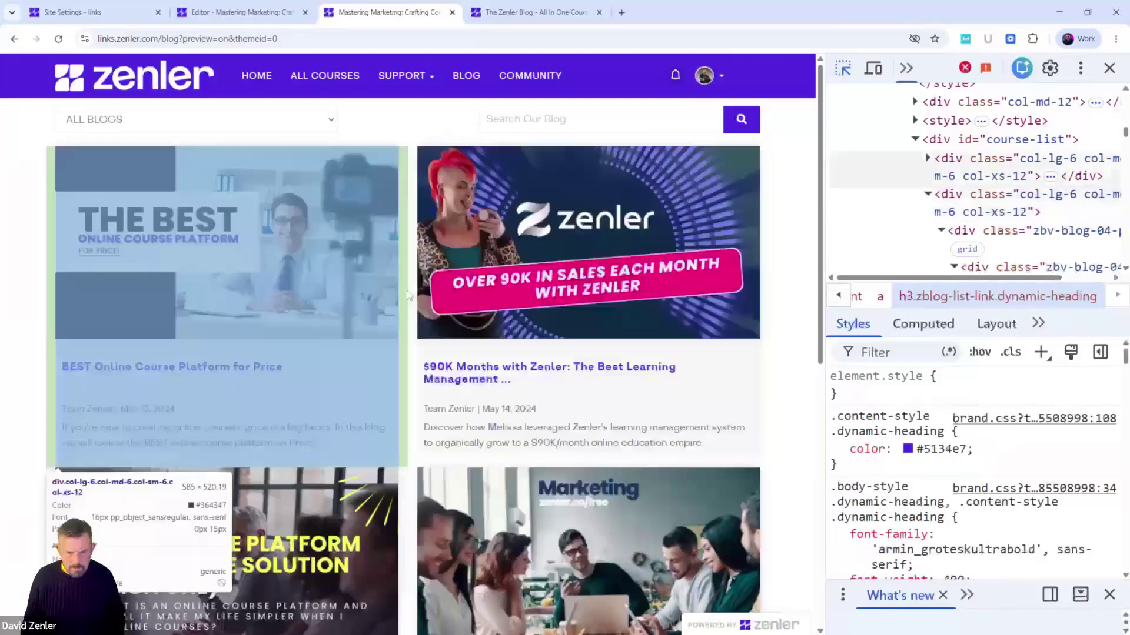
left_click(406, 296)
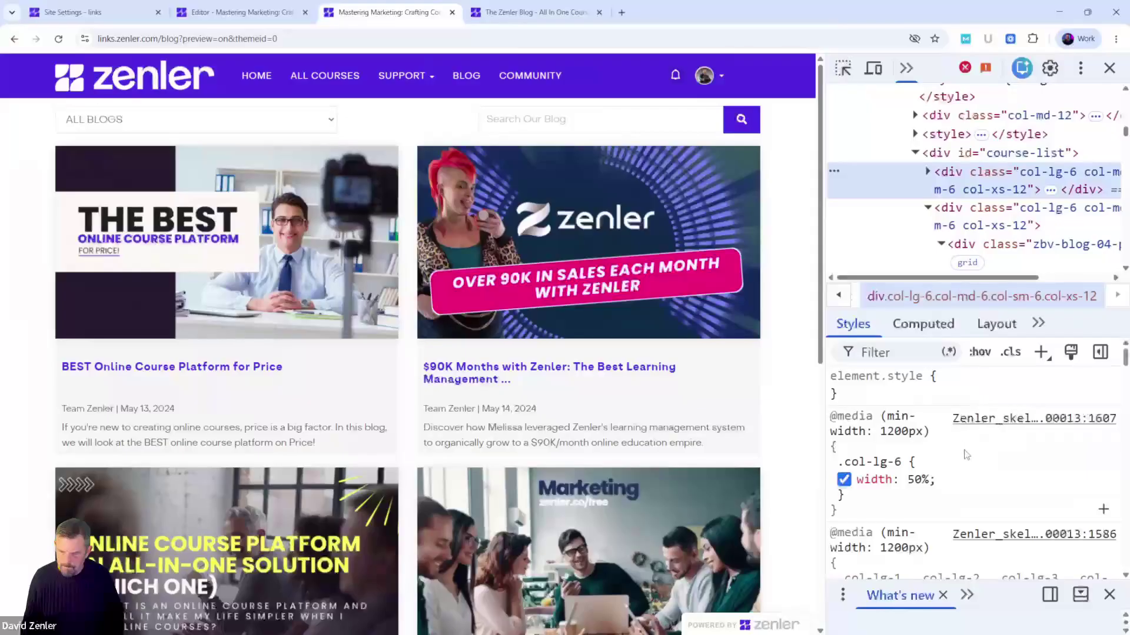
scroll(966, 455, "down", 2)
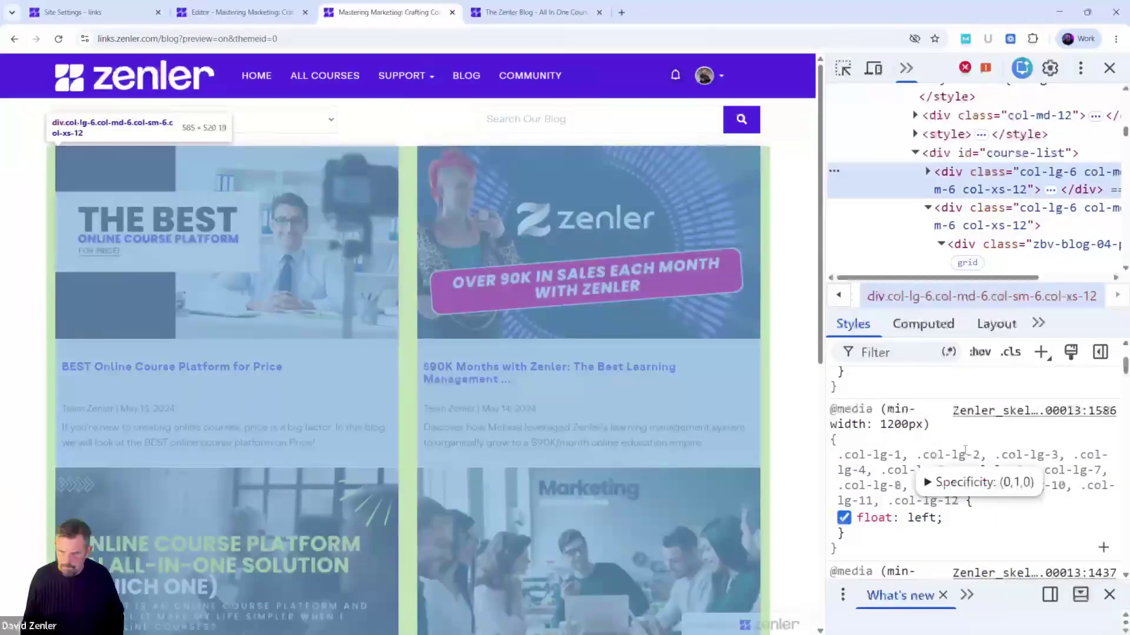
scroll(962, 456, "up", 3)
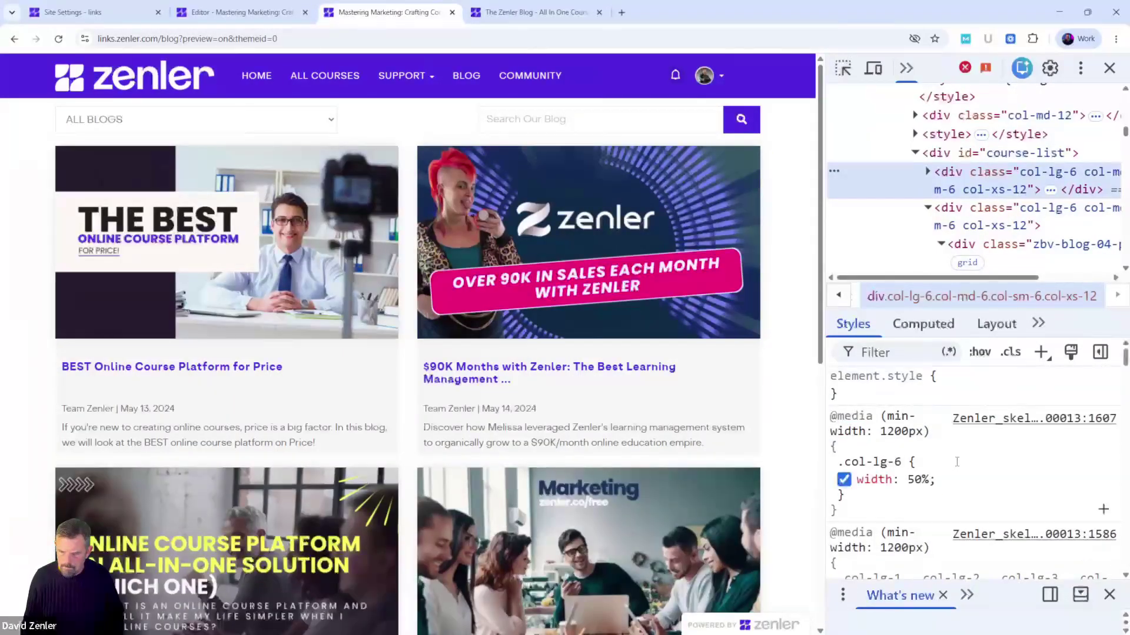
Try a width of 33.333% in the inspected .col-lg-6 rule to test a three-column blog listing.
left_click(916, 479)
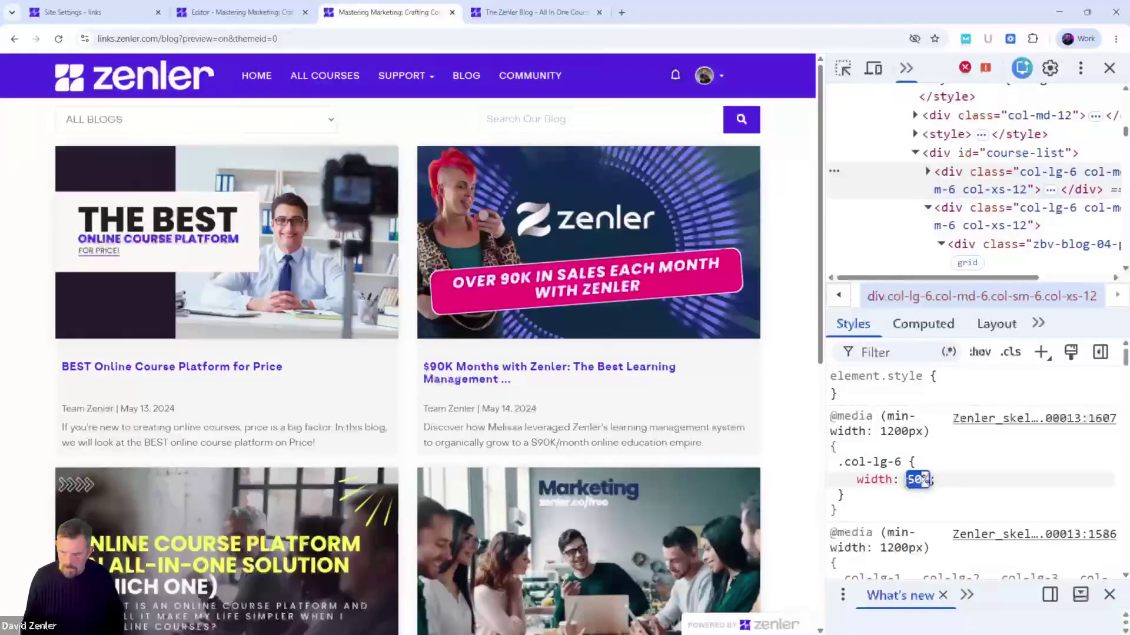
type("33.")
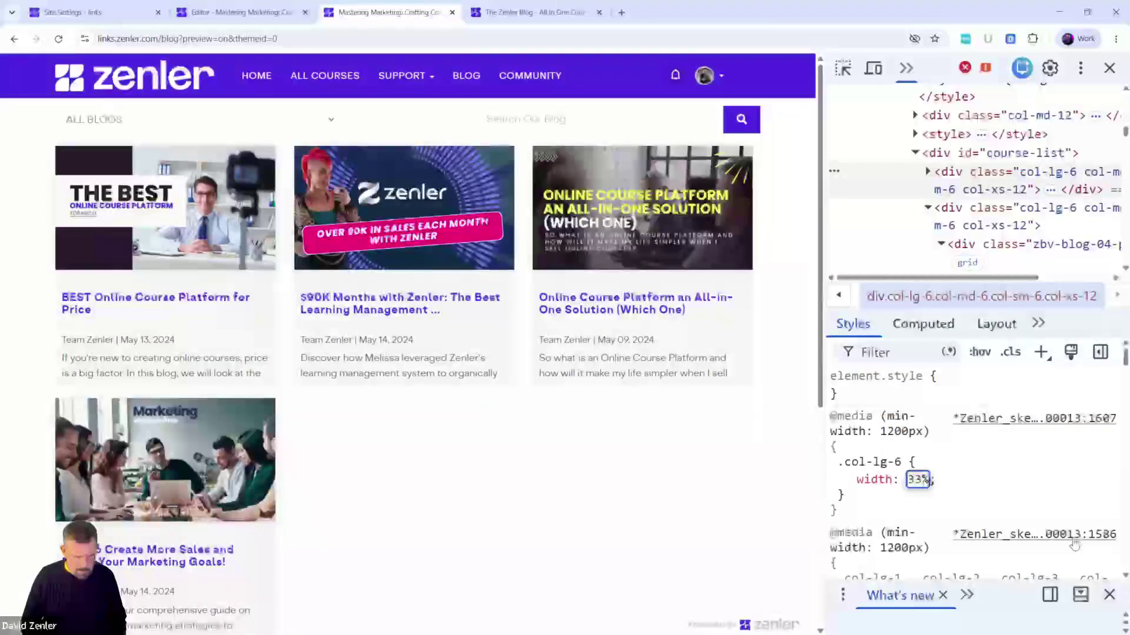
type("333")
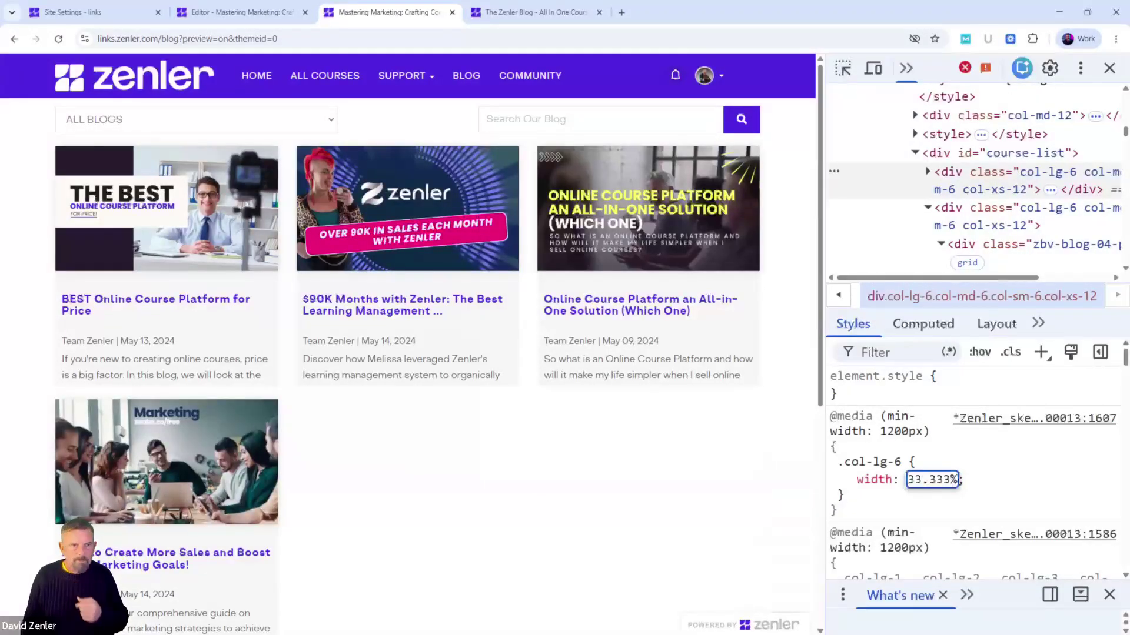
key("alt+Tab")
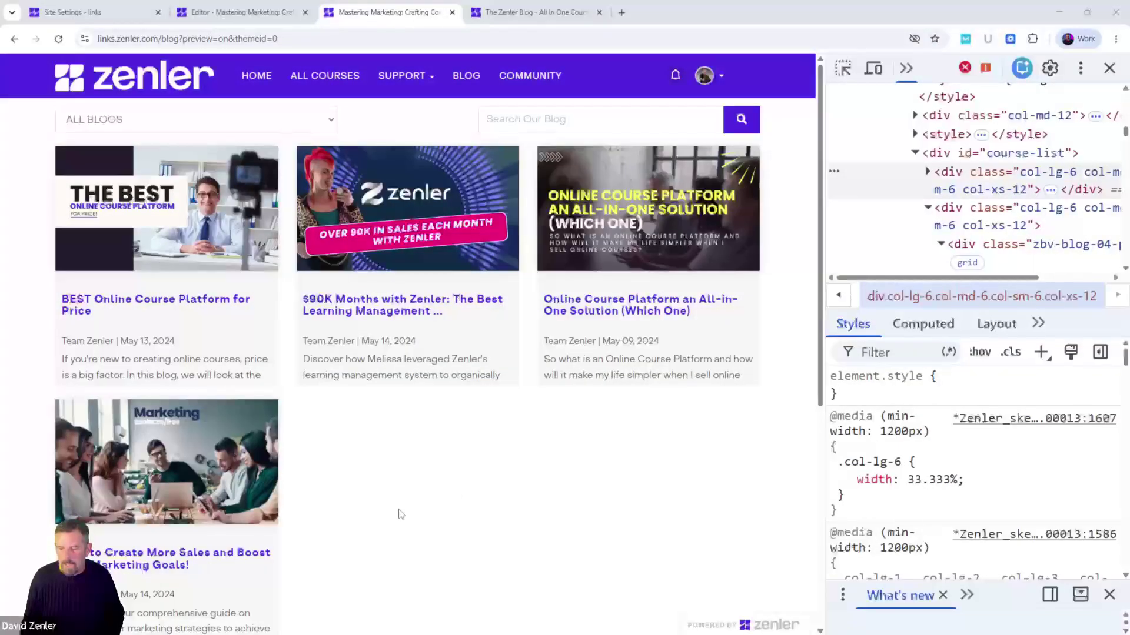
Try a min-width of 900px in the media condition around the inspected .col-lg-6 rule.
left_click(905, 434)
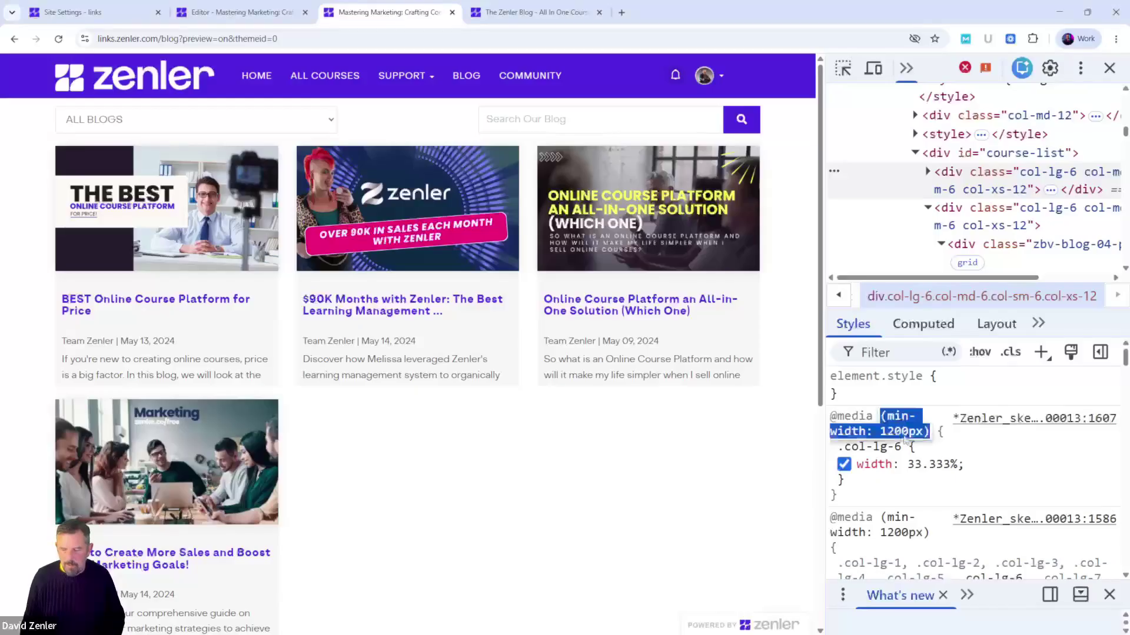
left_click_drag(909, 432, 881, 437)
type("900")
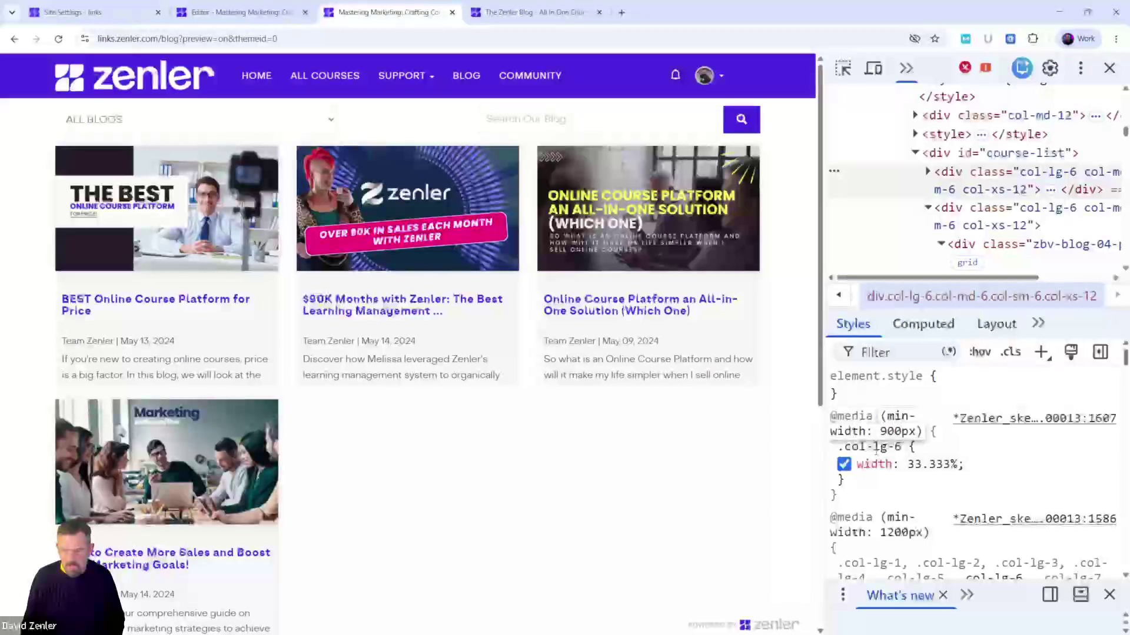
key("Return")
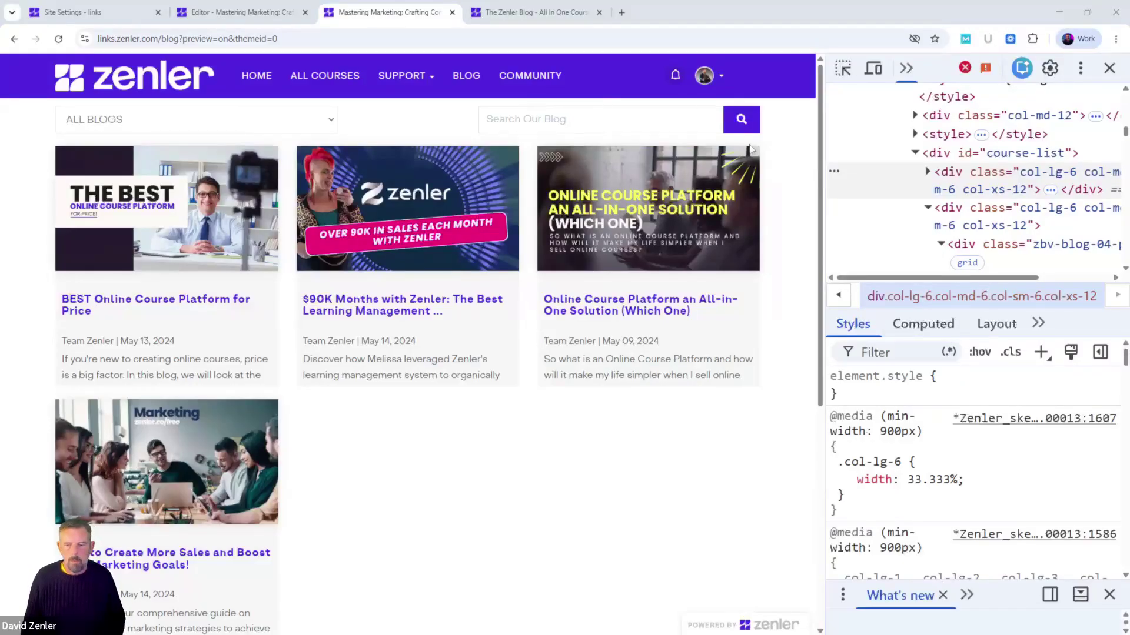
Replace the blog post page's CSS with .col-lg-6 at 33.333% !important, plus 100% !important under max-width 900px, update and save.
left_click(248, 17)
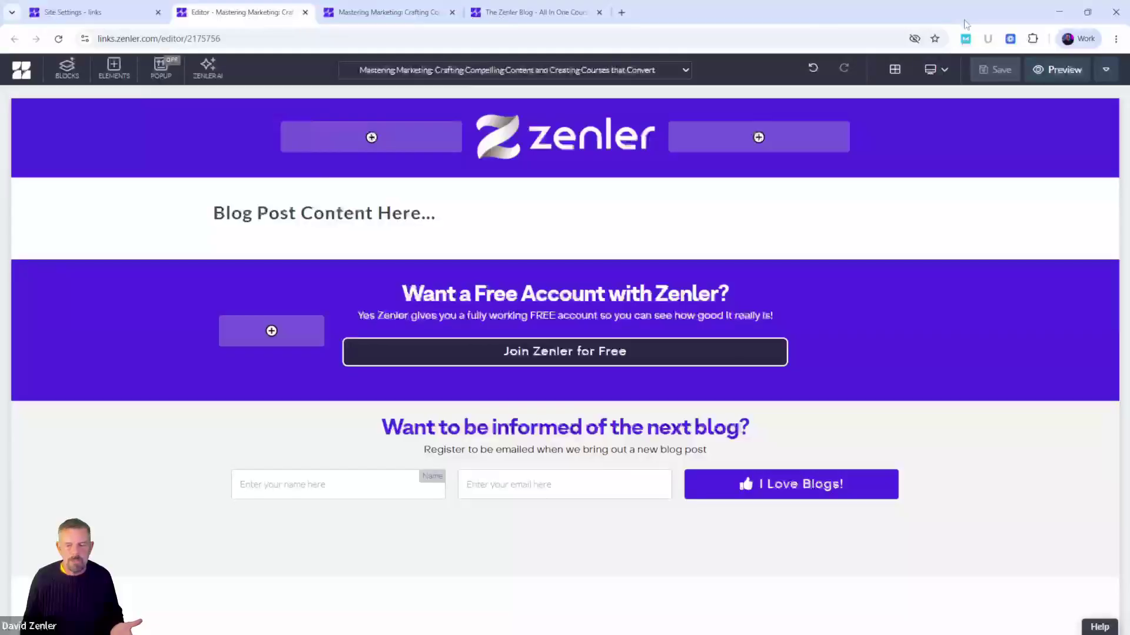
left_click(1107, 71)
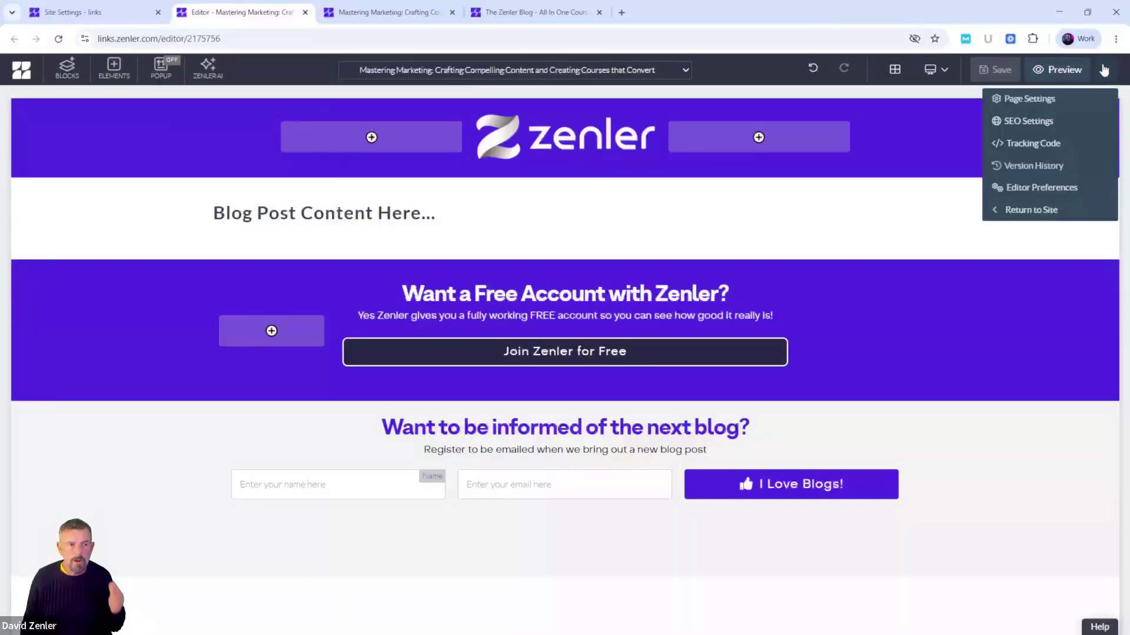
left_click(1029, 103)
left_click_drag(492, 291, 433, 219)
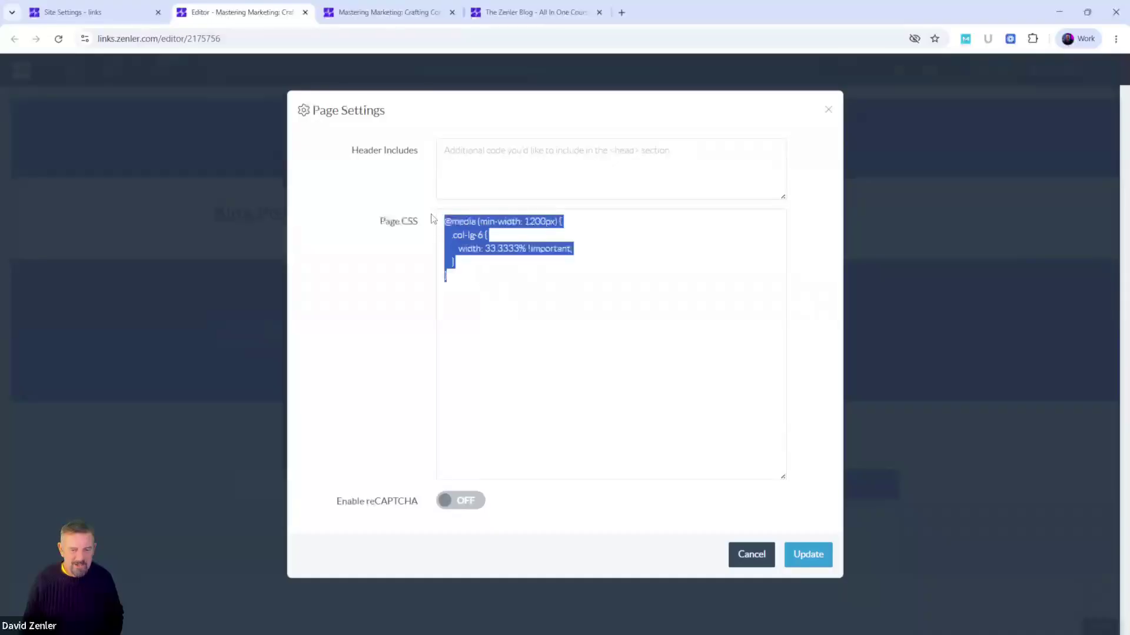
type(".col-lg-6 {   width: 33.333% !important; } @media only screen and (max-width: 900px) { .col-lg-6 {   width: 33.333% !important;   width: 100% !important; }")
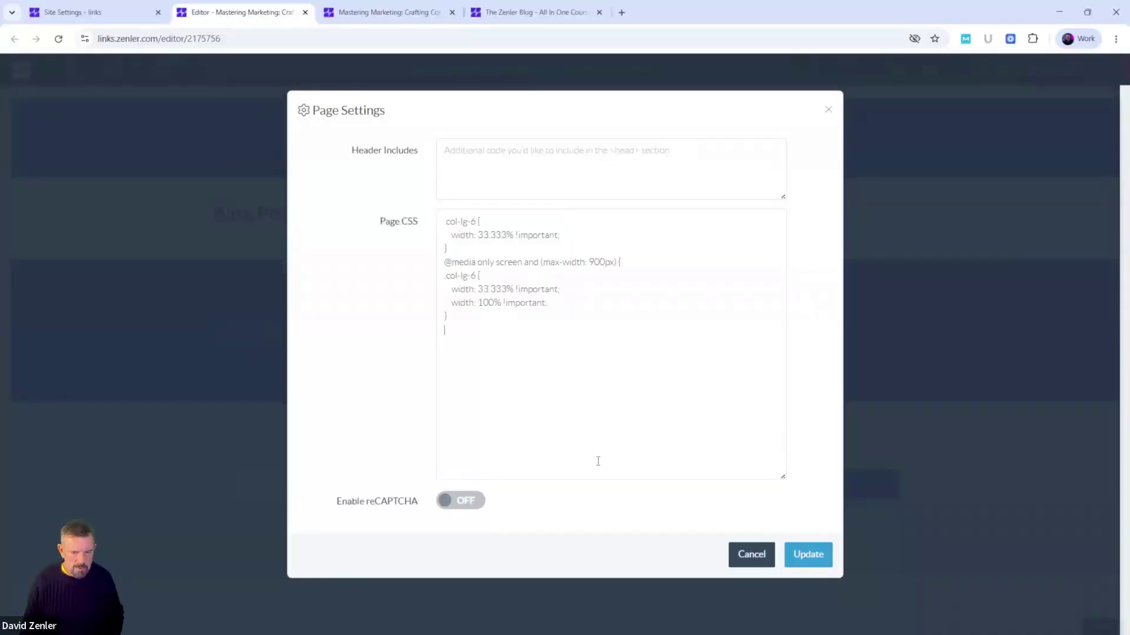
left_click(798, 556)
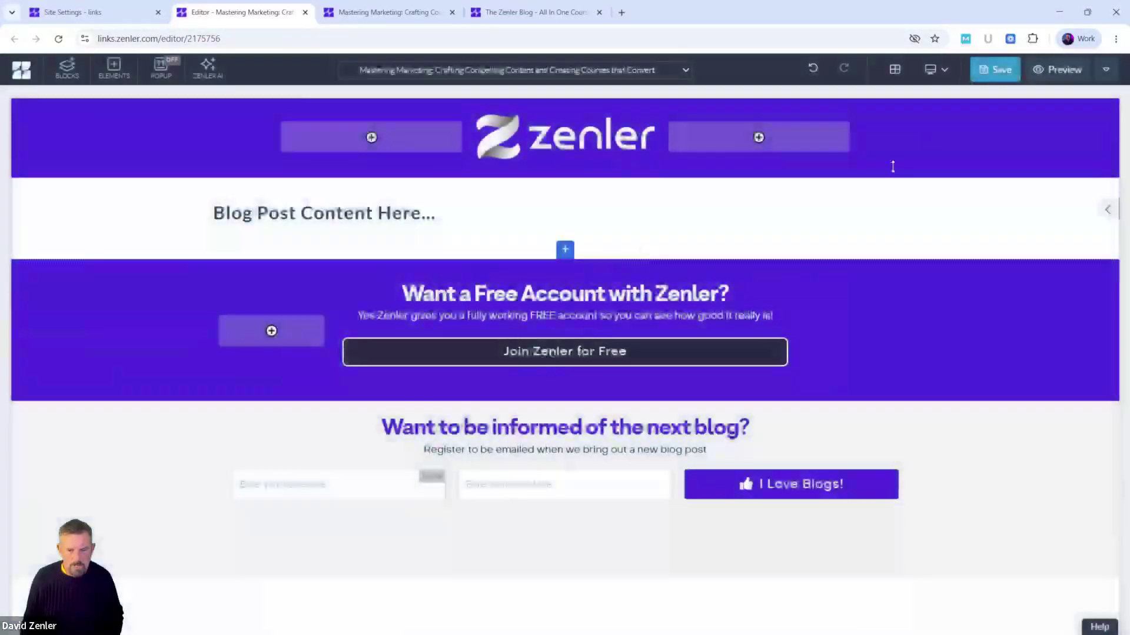
left_click(998, 71)
Reload the blog listing preview and dismiss the promotional popup to check the card columns.
left_click(362, 12)
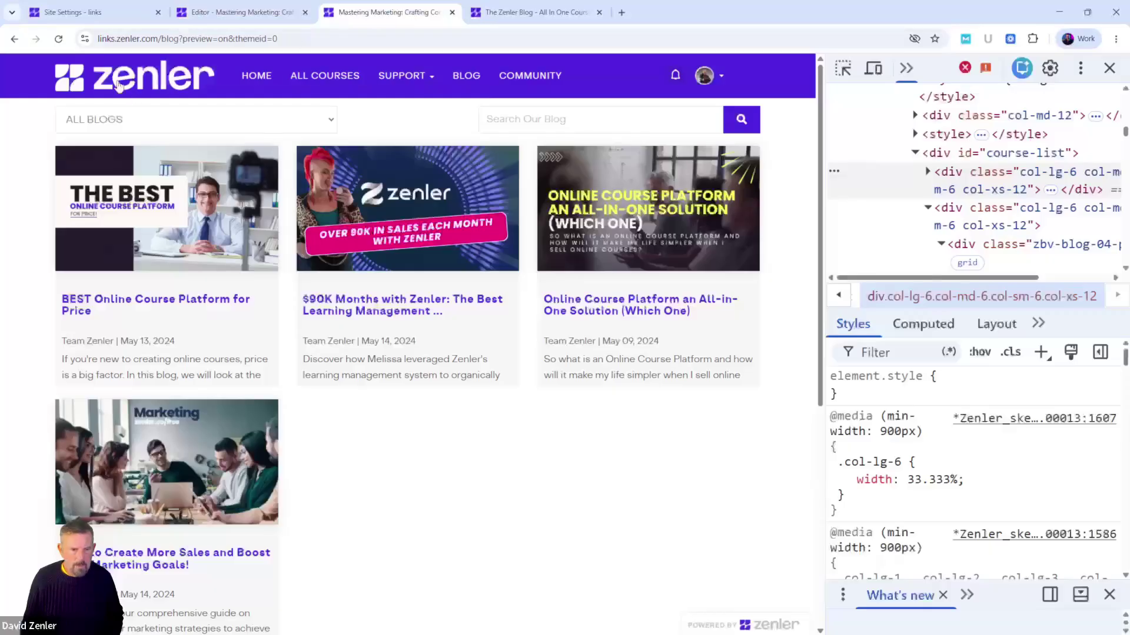
left_click(60, 41)
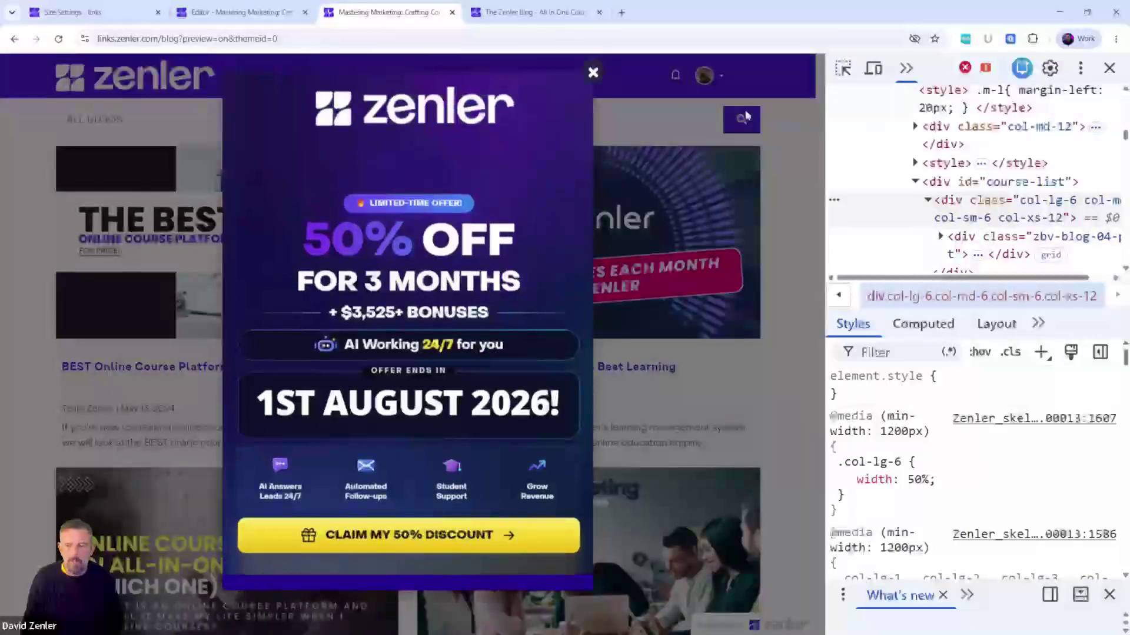
left_click(596, 78)
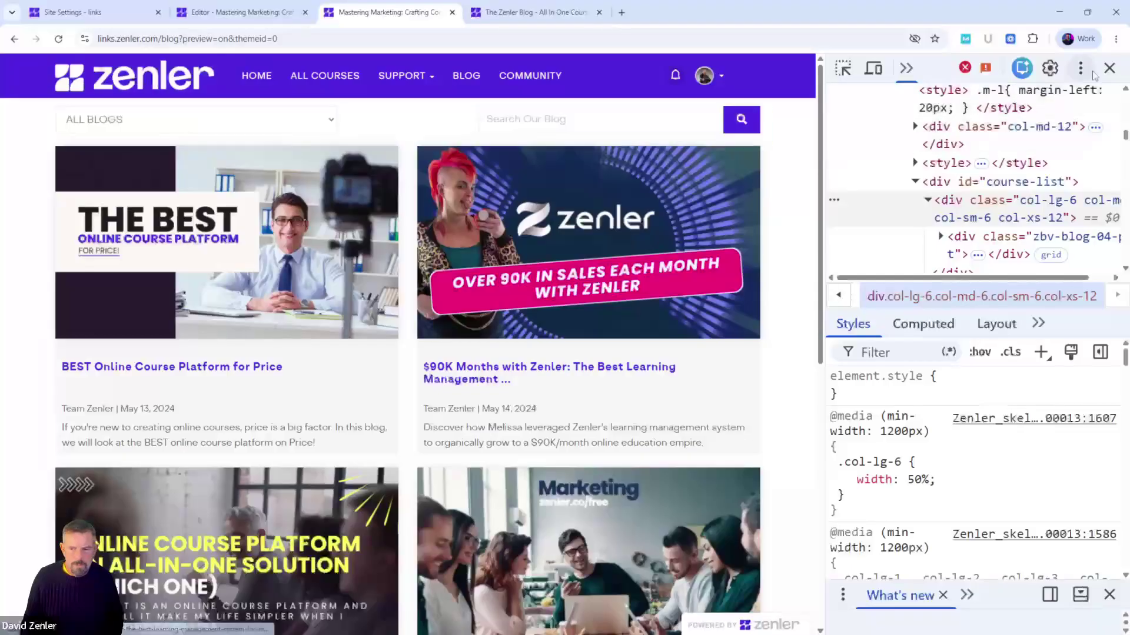
Open the site's Blog administration section and close the blog post page editor.
left_click(243, 14)
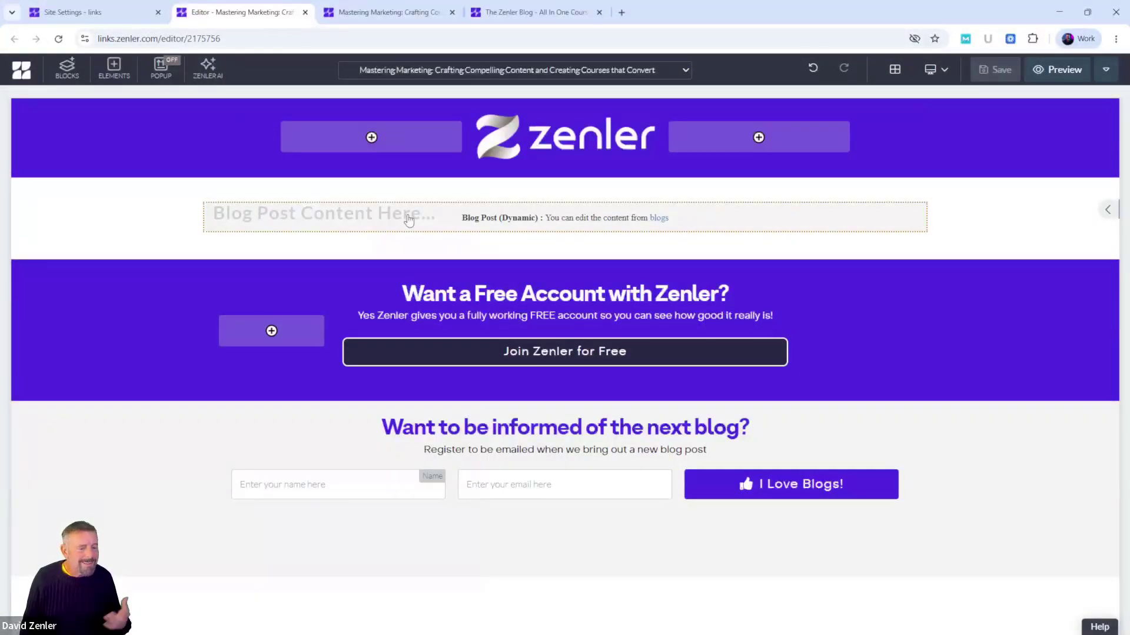
left_click(130, 18)
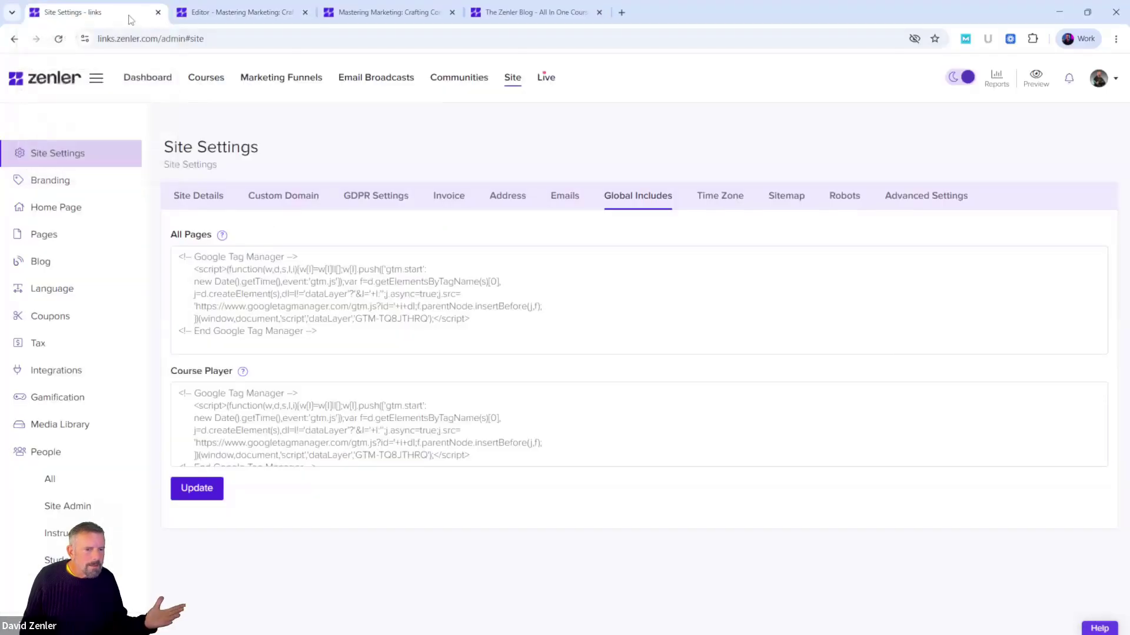
left_click(69, 264)
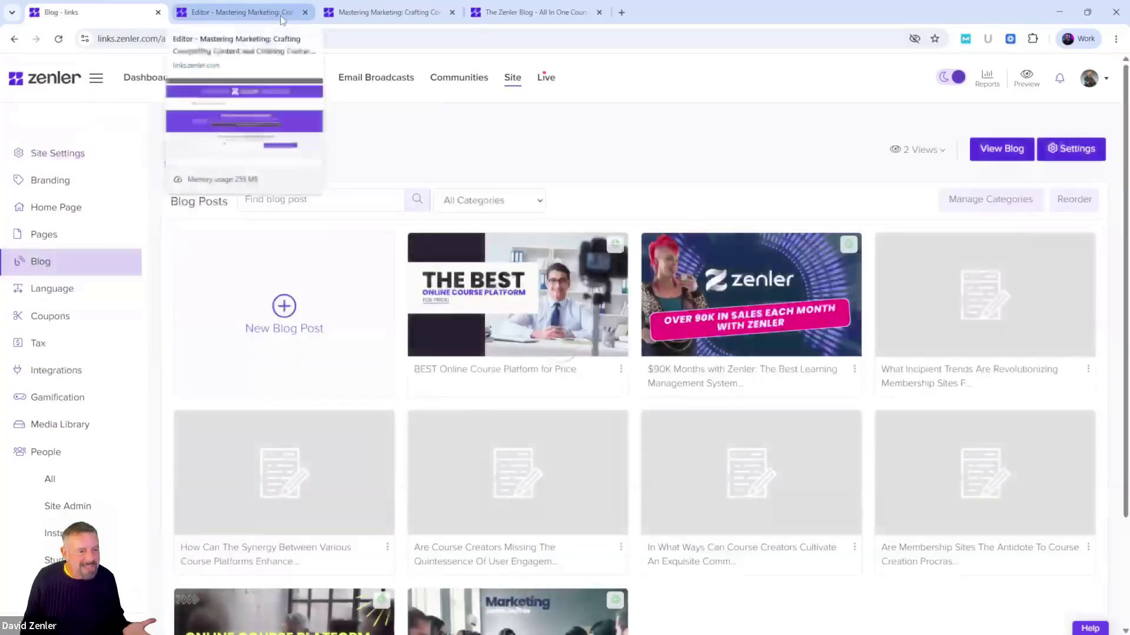
left_click(273, 17)
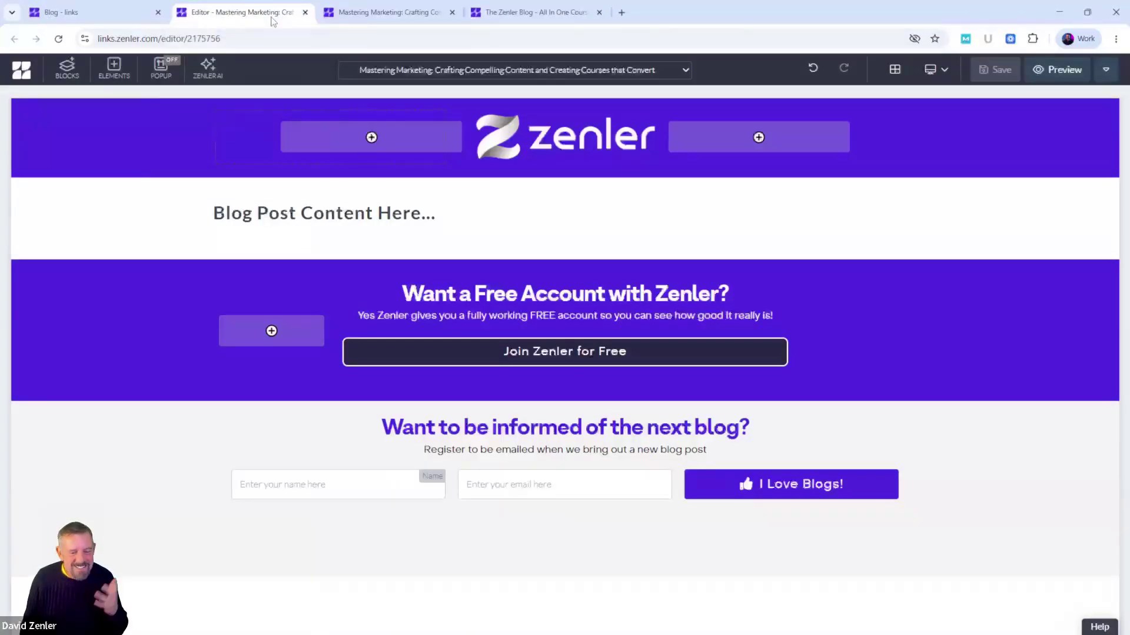
left_click(304, 12)
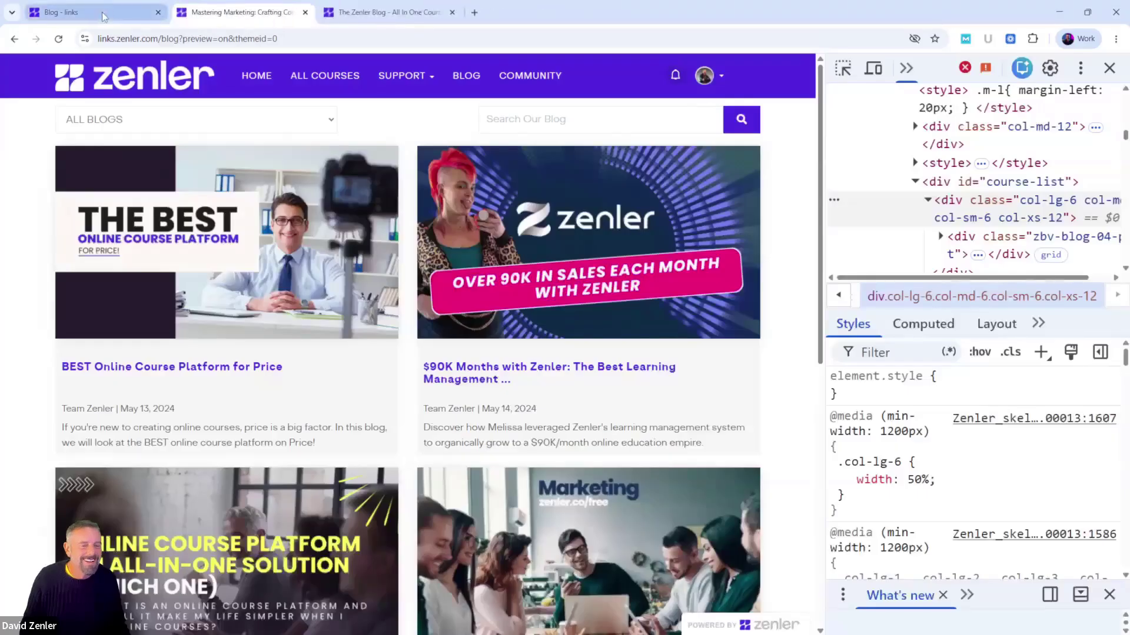
Open the Blog Home Page for editing from the blog settings.
left_click(109, 14)
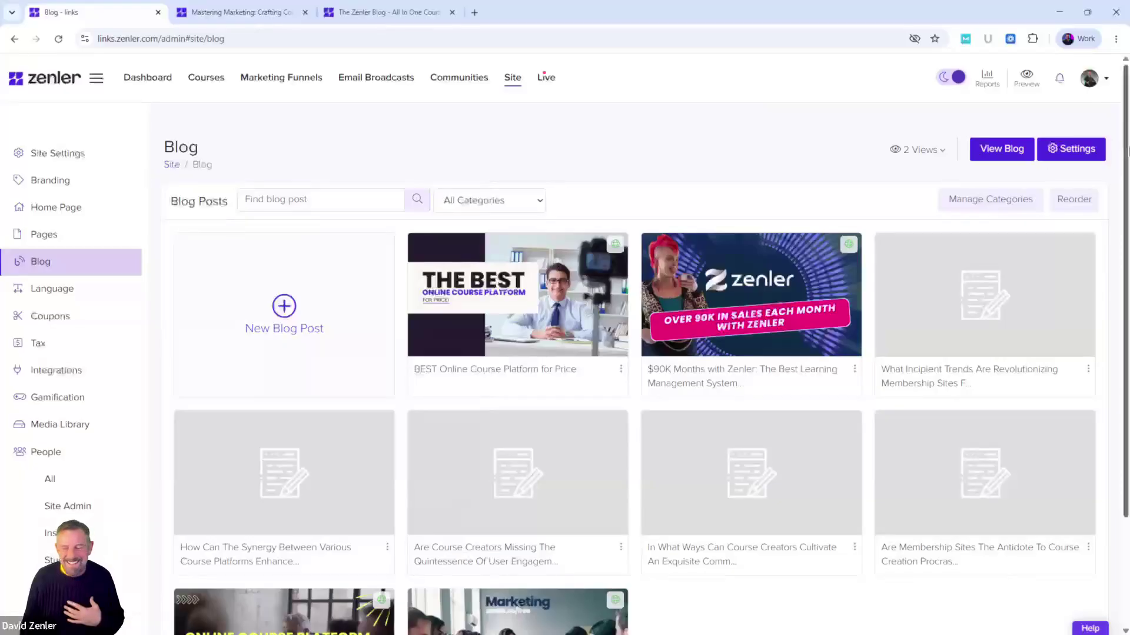
left_click(1076, 151)
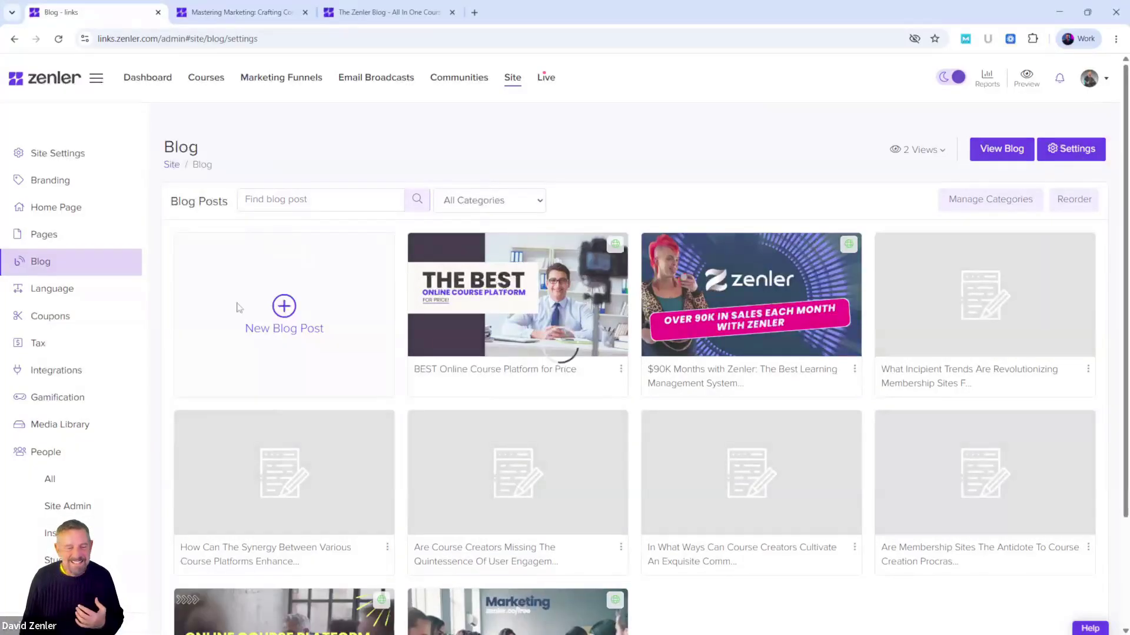
scroll(514, 393, "down", 3)
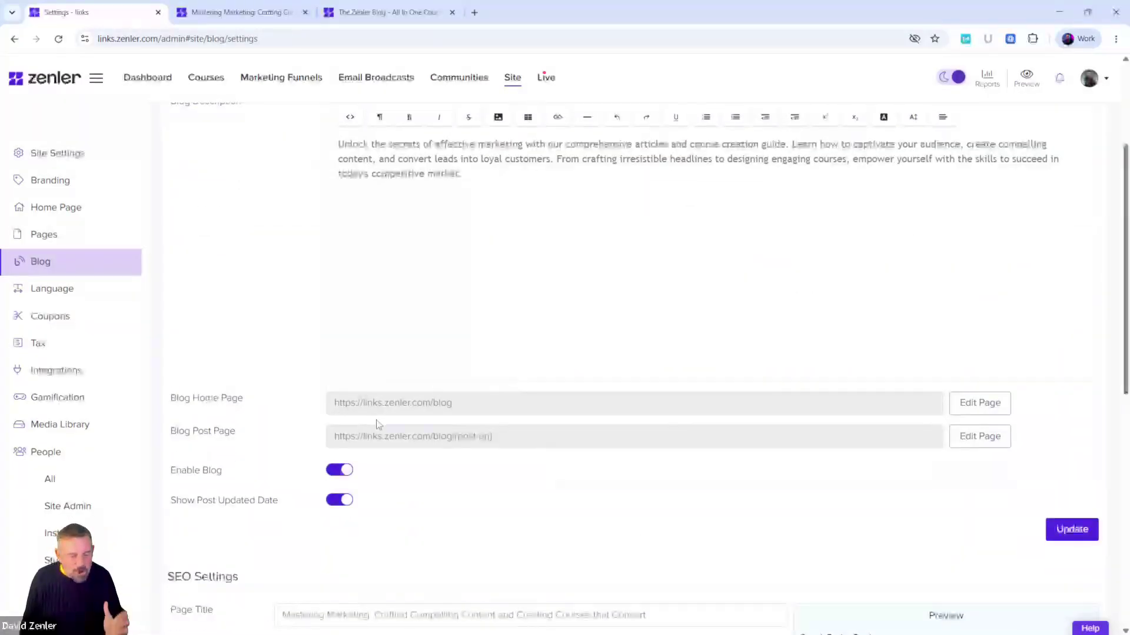
left_click_drag(368, 436, 616, 435)
left_click(991, 404)
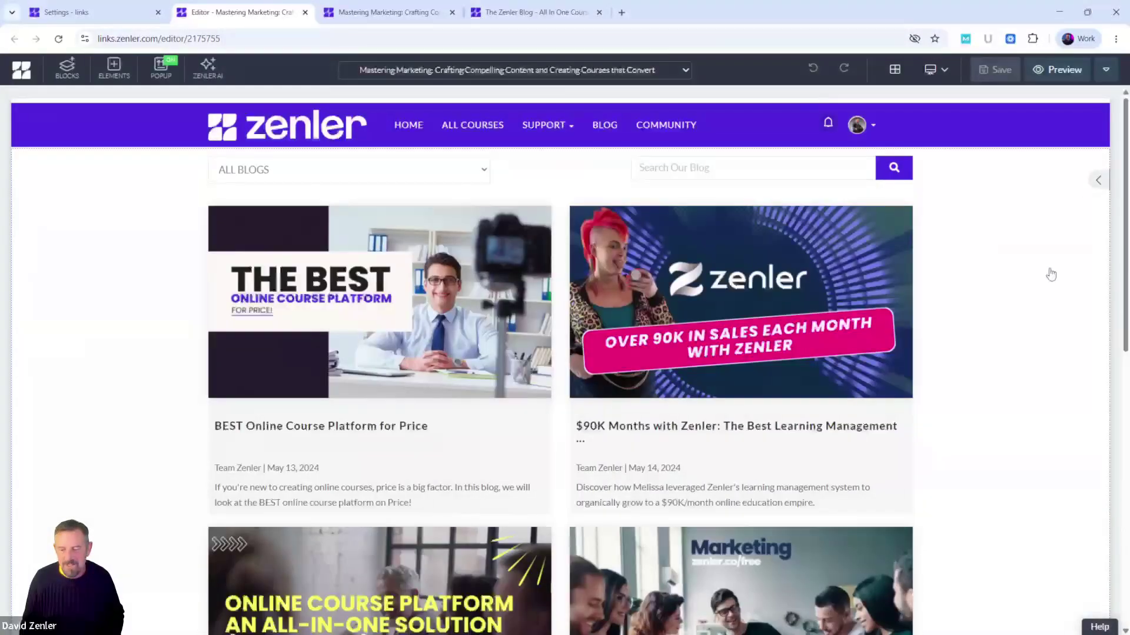
Paste the copied .col-lg-6 column rules into the Blog Home Page's page CSS, update the settings and save the page.
left_click(1106, 69)
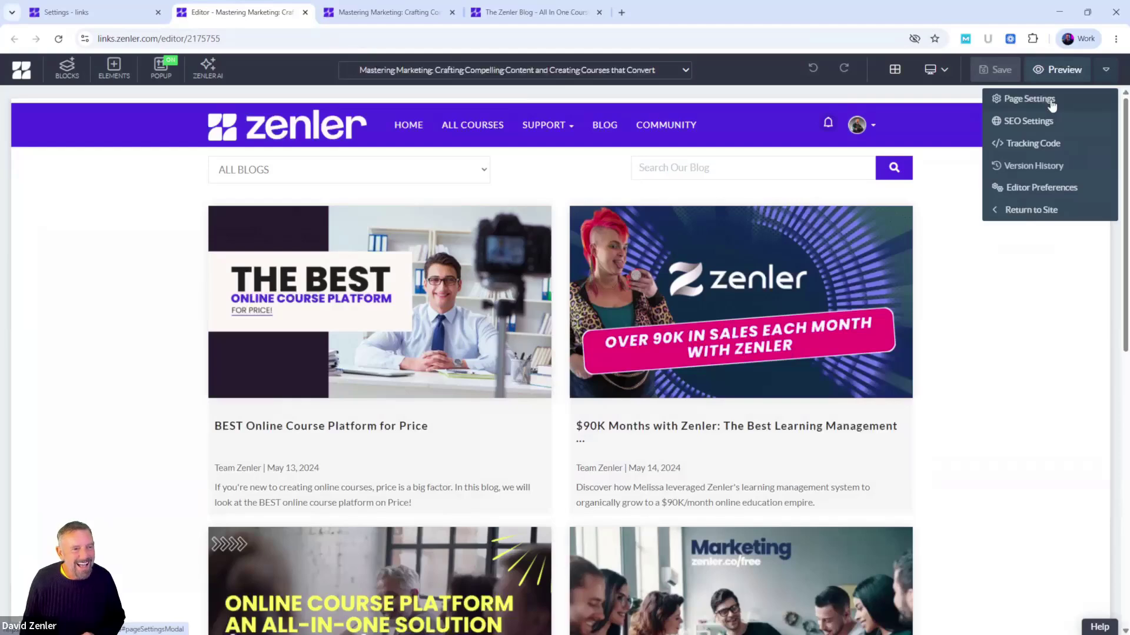
left_click(1051, 101)
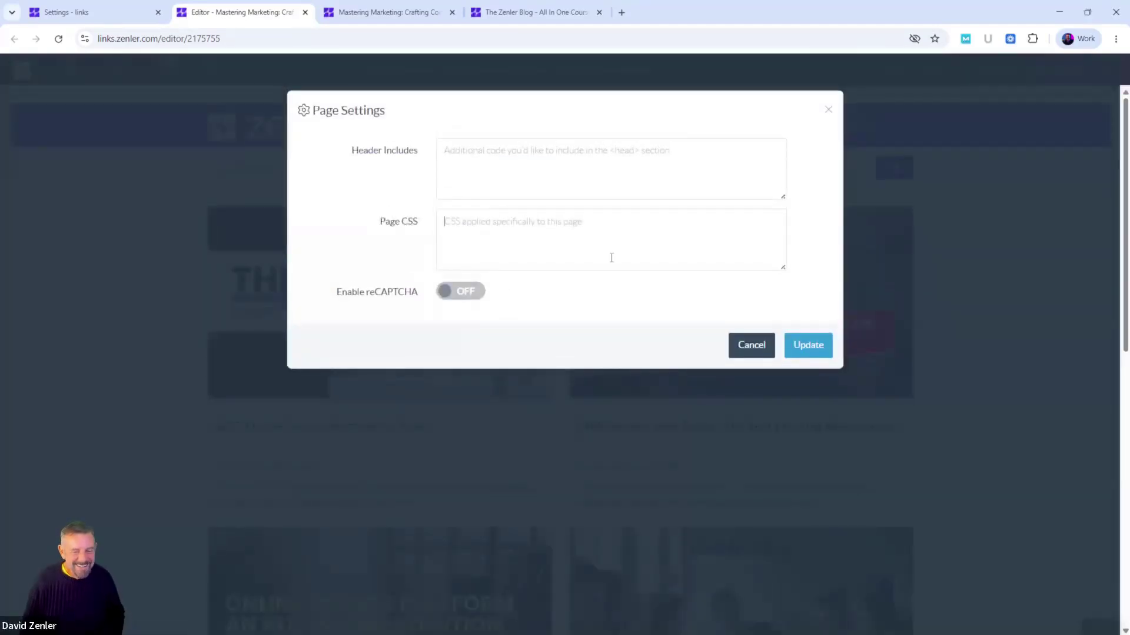
key("ctrl+v")
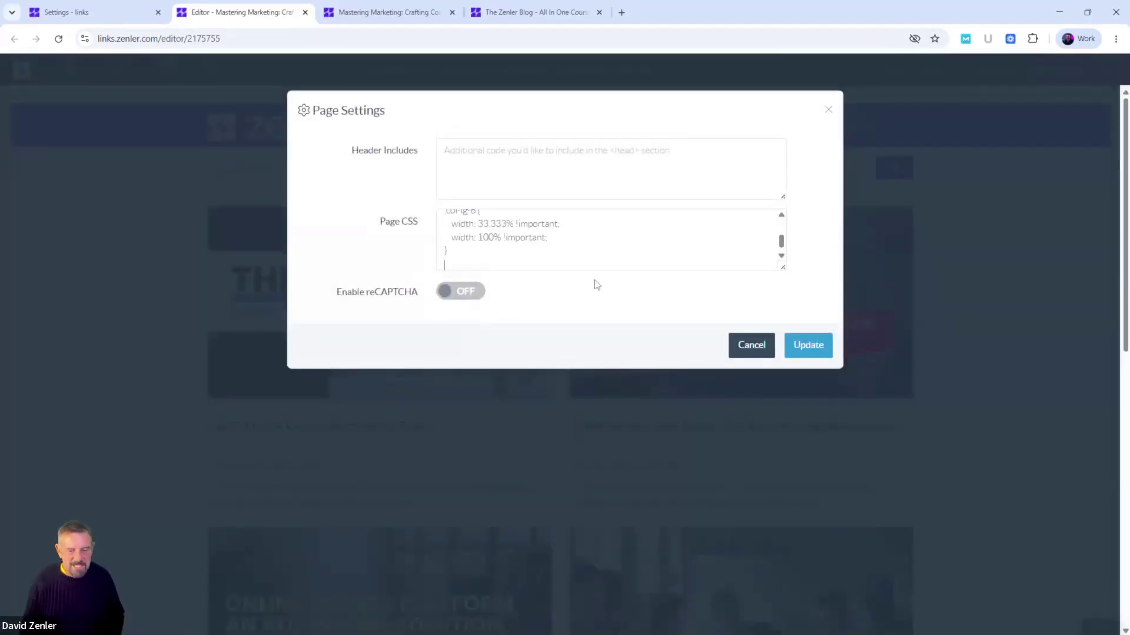
left_click(800, 346)
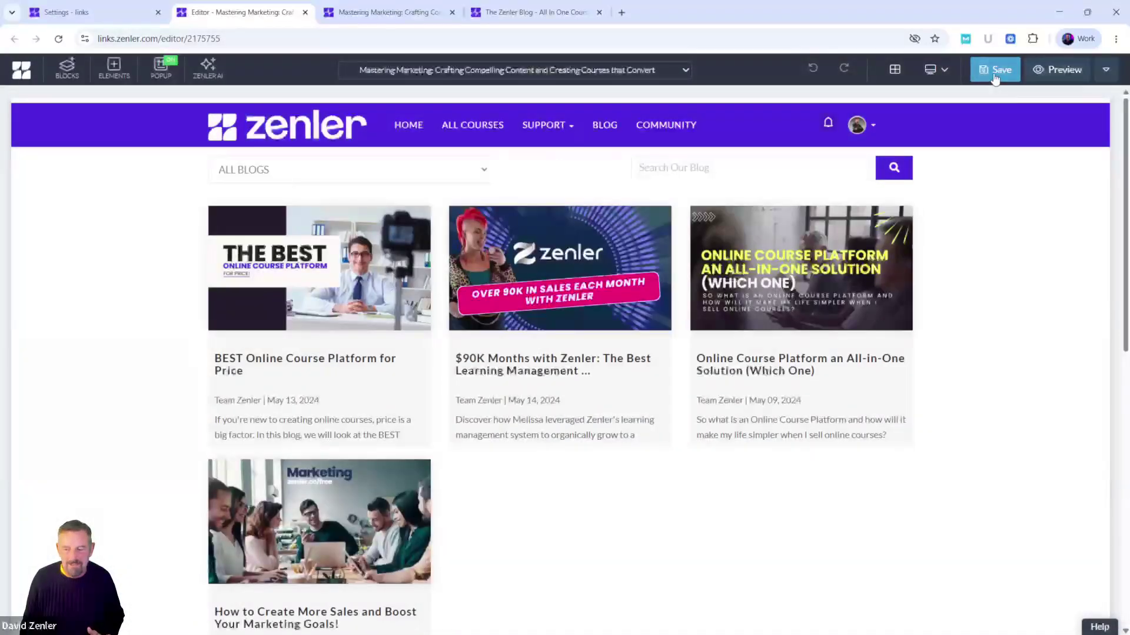
left_click(994, 71)
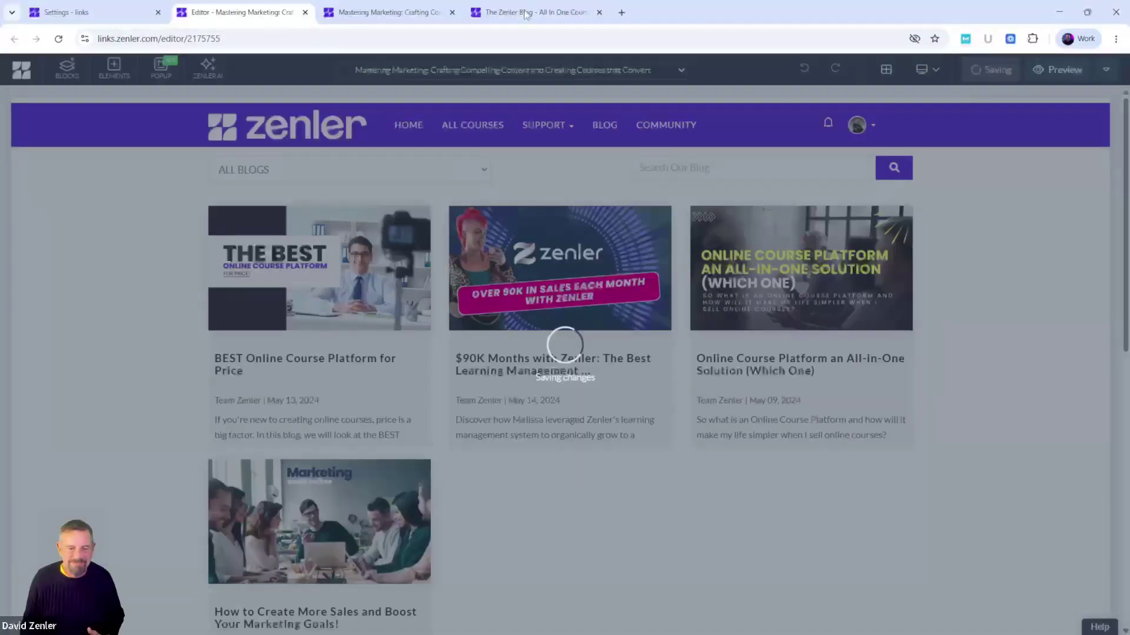
Reload the blog listing preview, close the developer tools and dismiss the promotional popup to view the full-width layout.
left_click(376, 14)
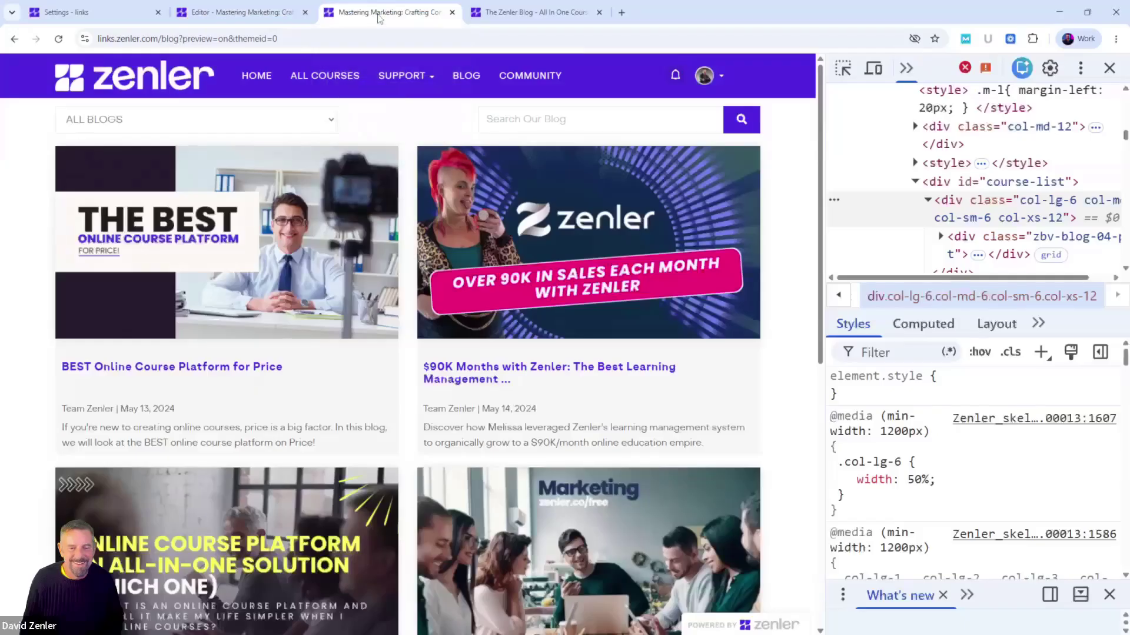
left_click(58, 39)
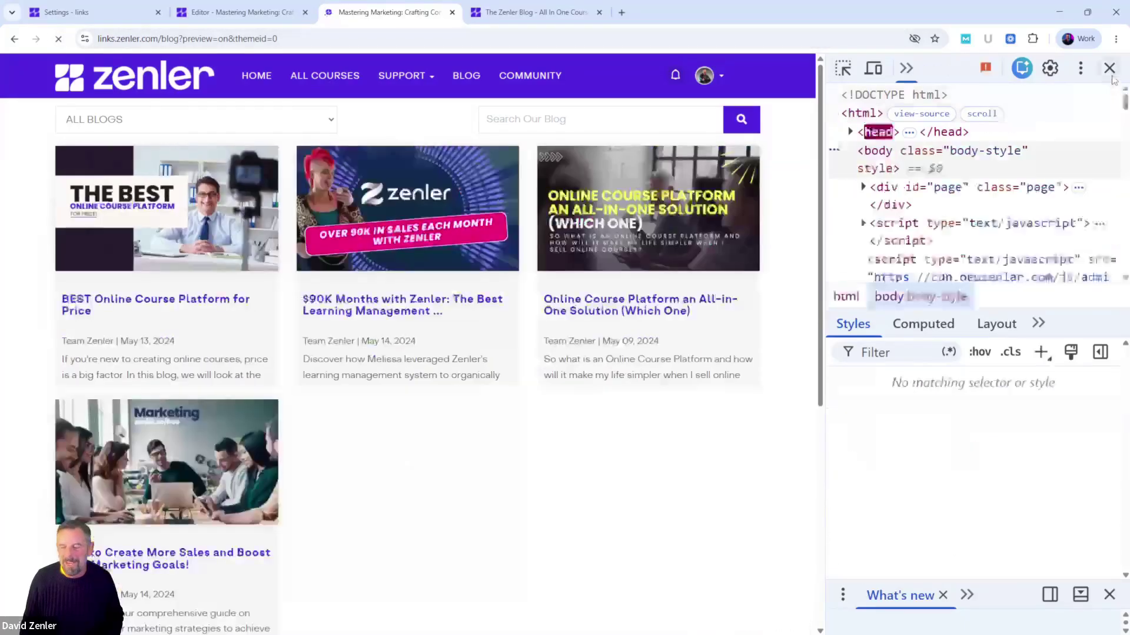
left_click(1109, 68)
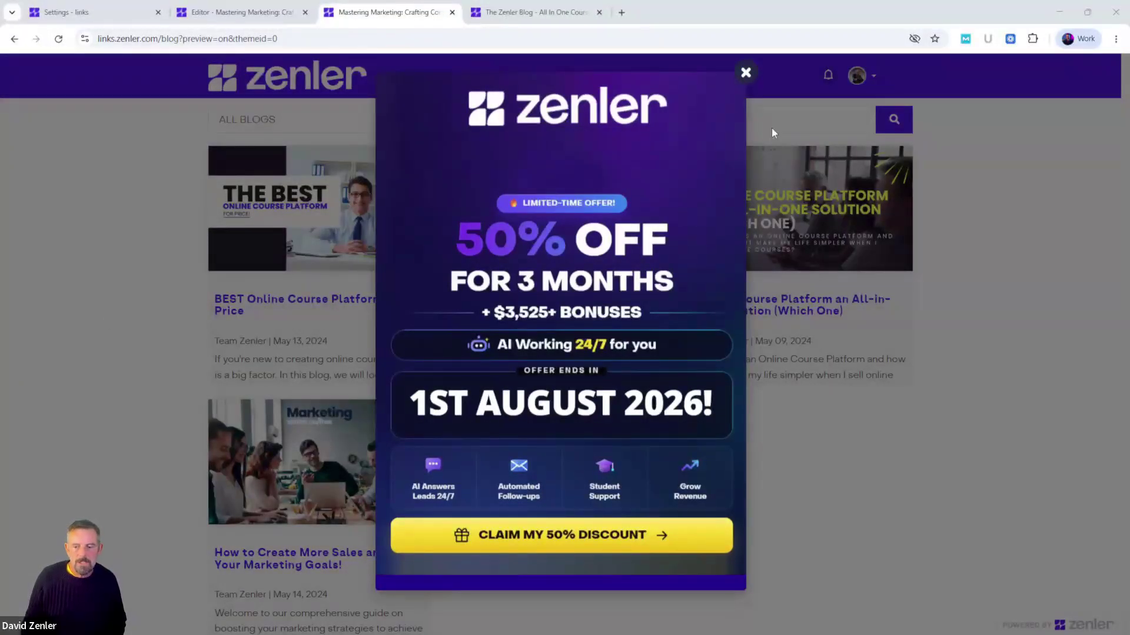
left_click(745, 72)
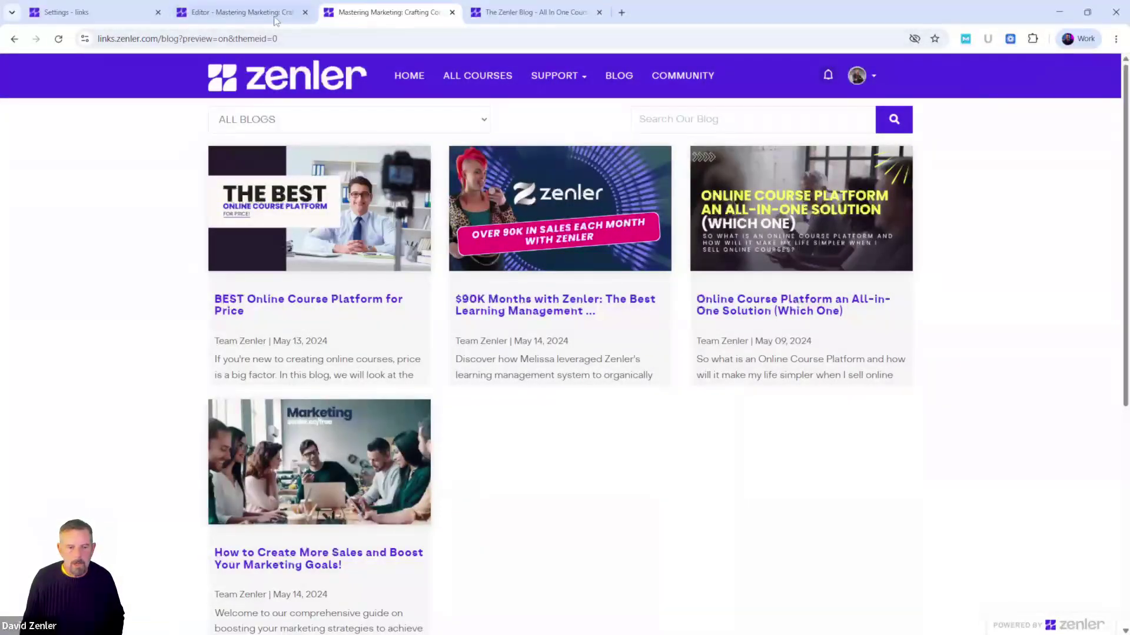
Open the Blog Home Page's page settings, then enlarge the Page CSS field and the page view to read the code.
left_click(275, 21)
left_click(1106, 70)
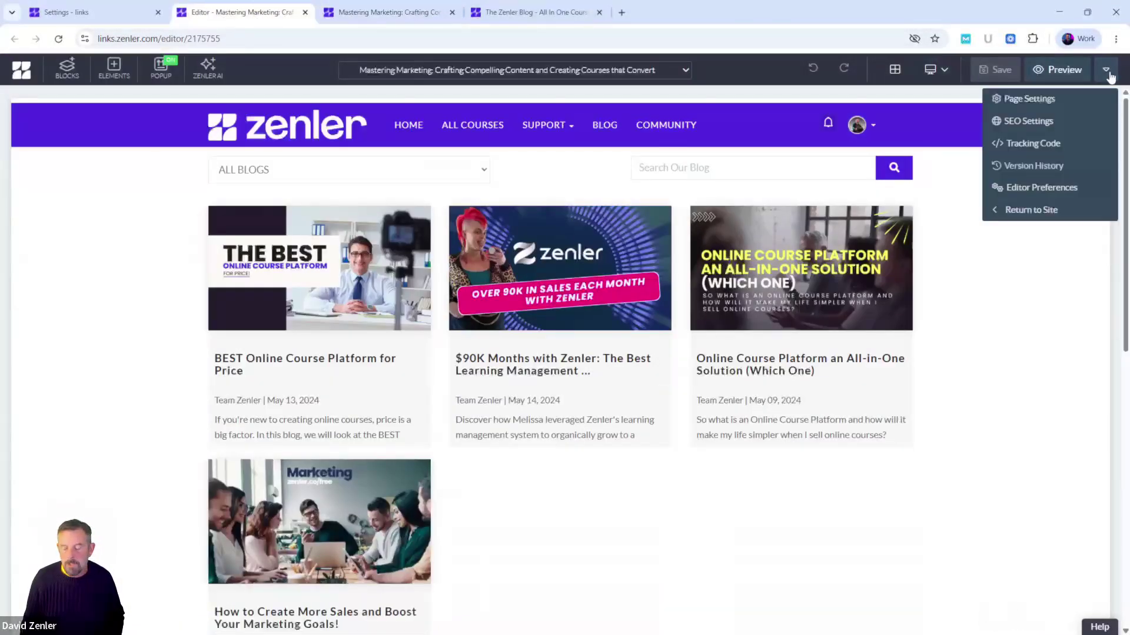
left_click(1038, 100)
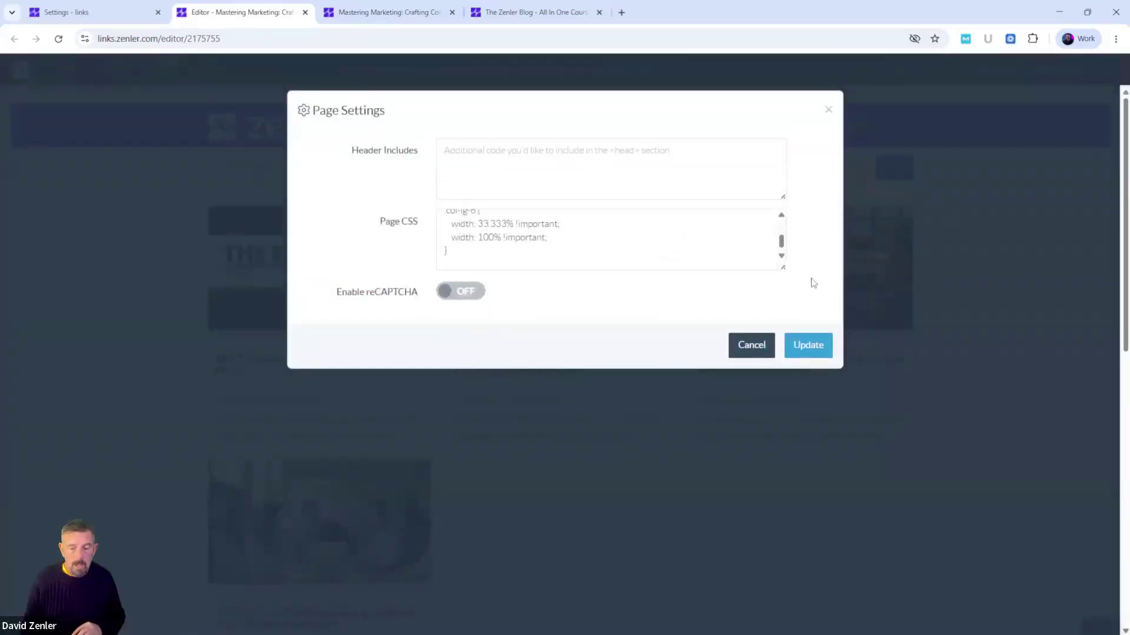
left_click_drag(781, 267, 790, 471)
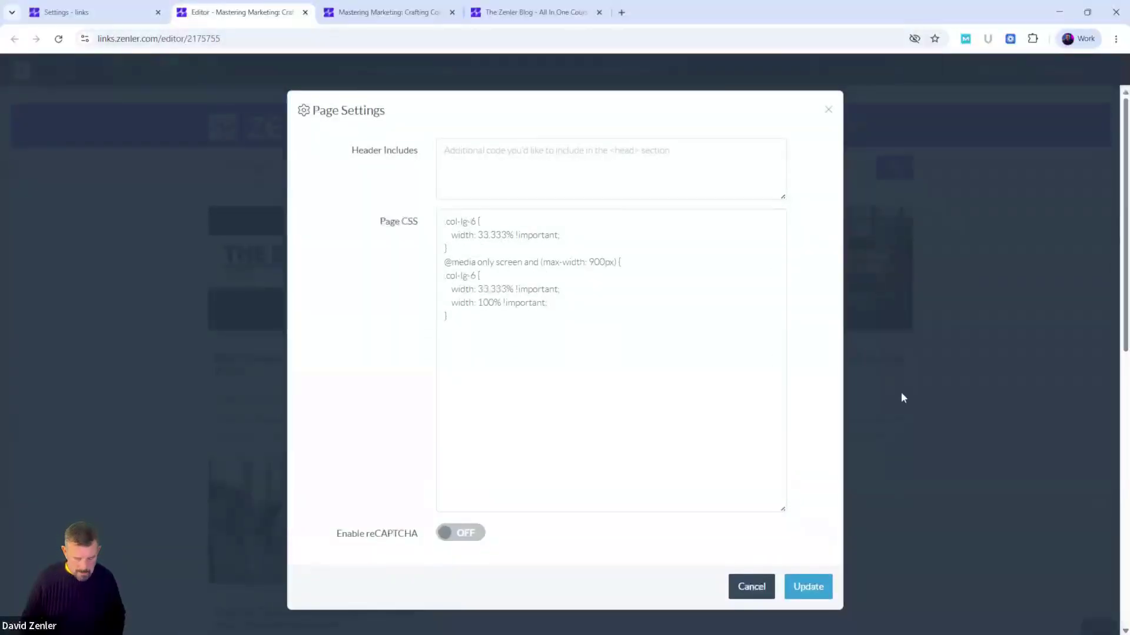
key("ctrl+plus")
key("ctrl+plus")
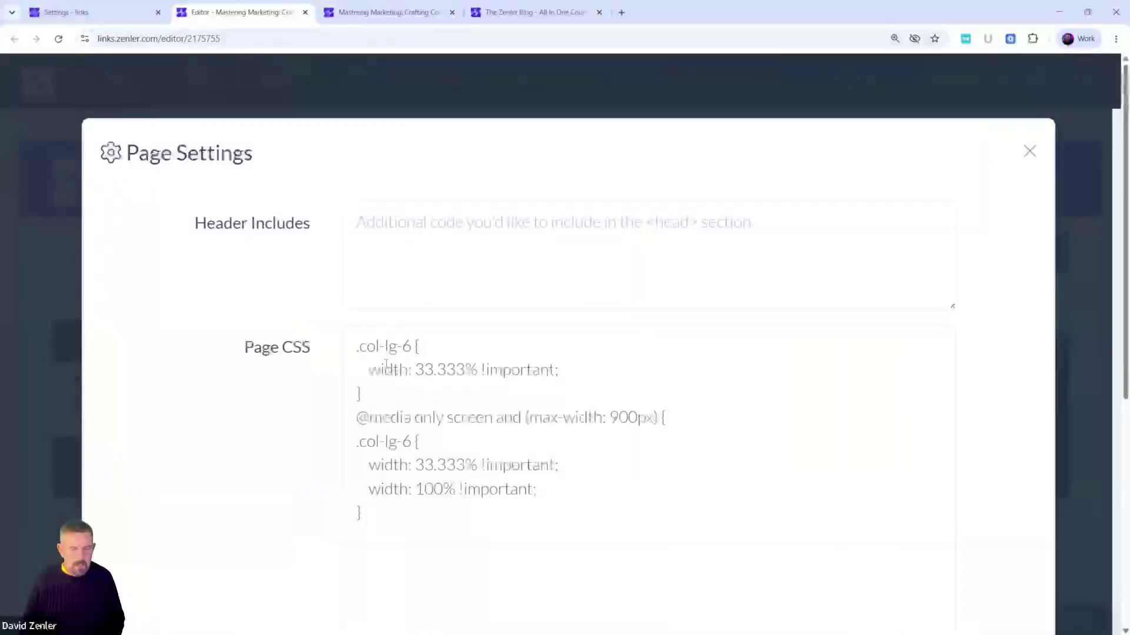
Examine the first .col-lg-6 width rule in the Page CSS and compare it with the card columns in the blog listing preview.
left_click_drag(366, 346, 411, 347)
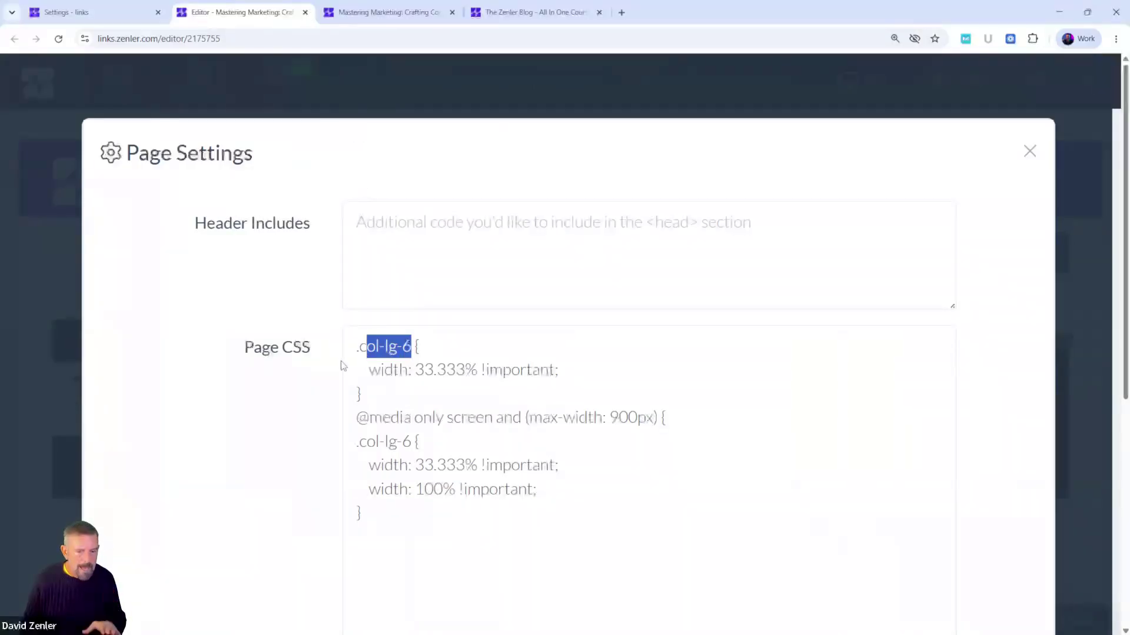
left_click(373, 7)
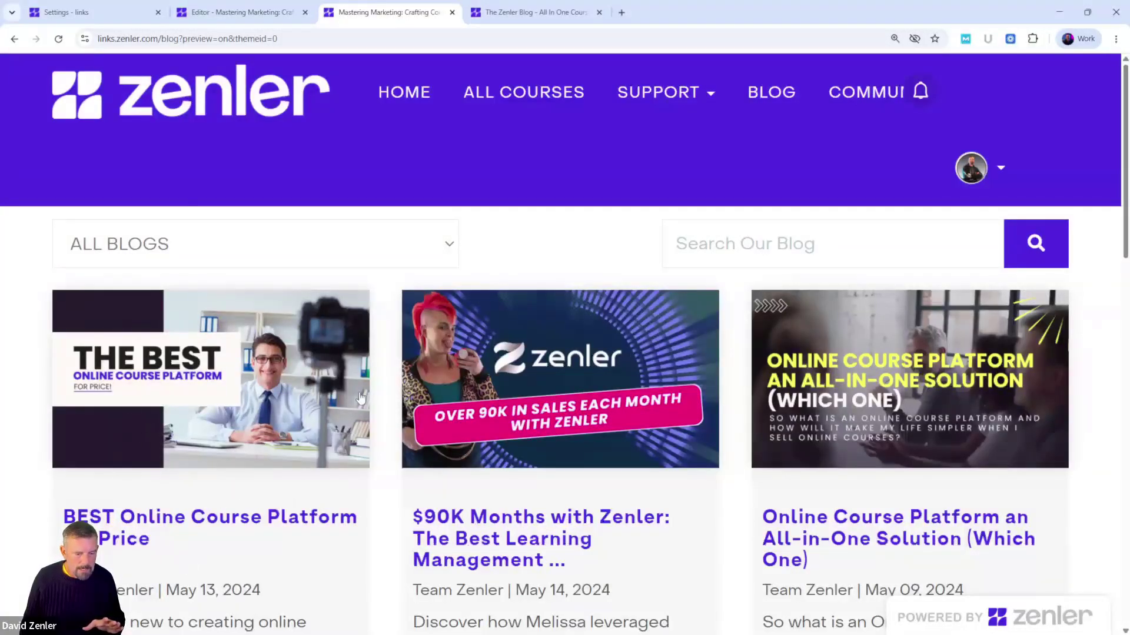
left_click(253, 16)
left_click(387, 371)
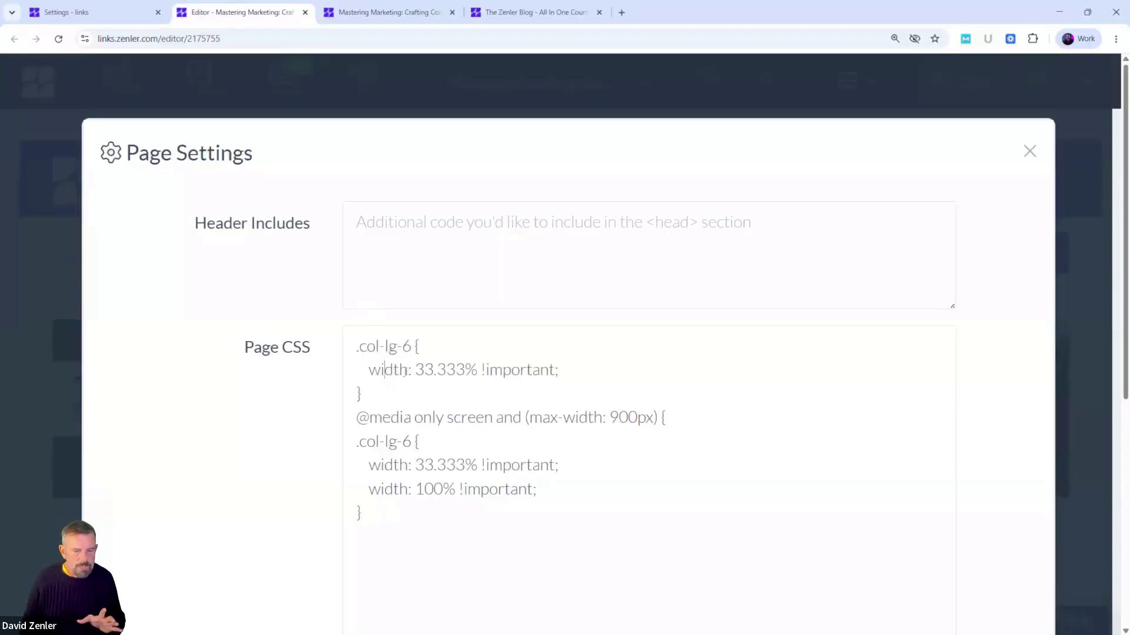
left_click_drag(416, 369, 477, 369)
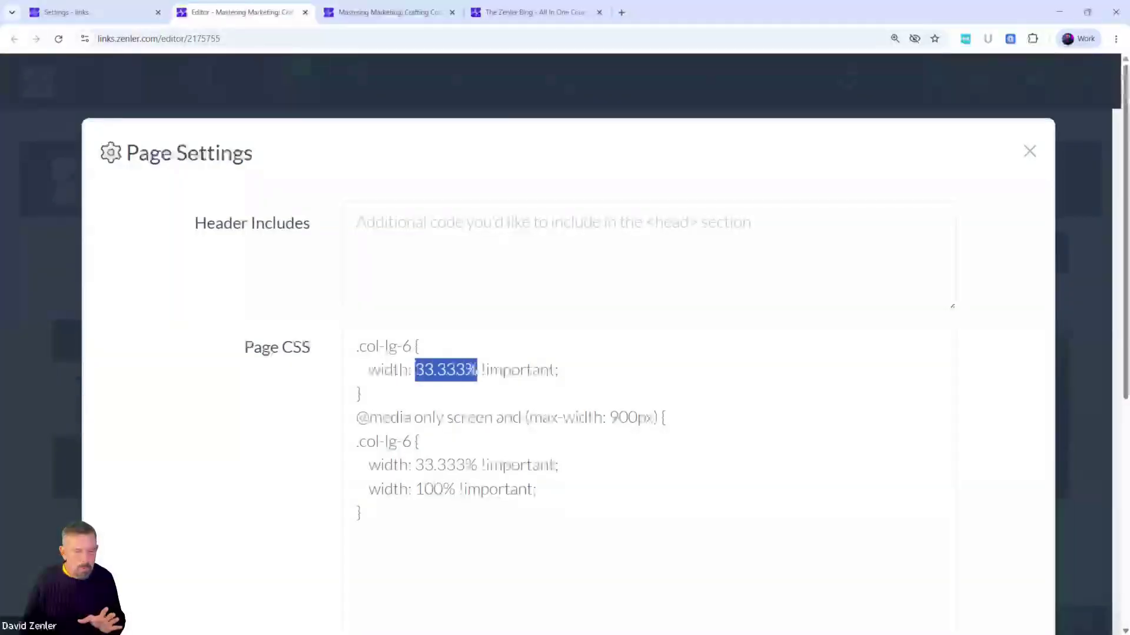
left_click(387, 12)
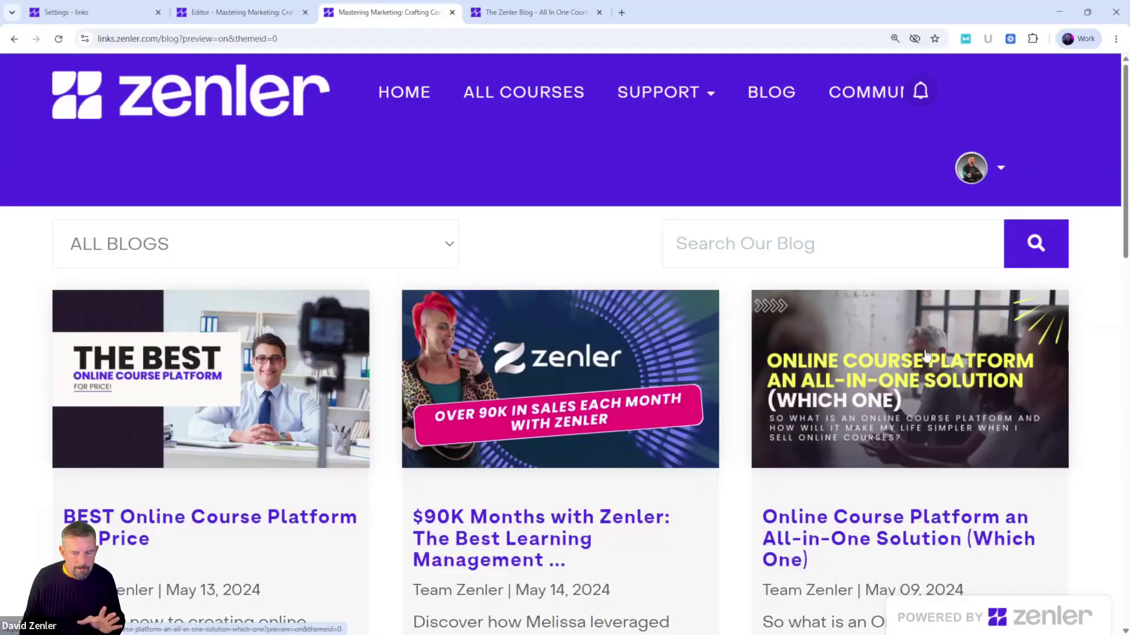
left_click(247, 13)
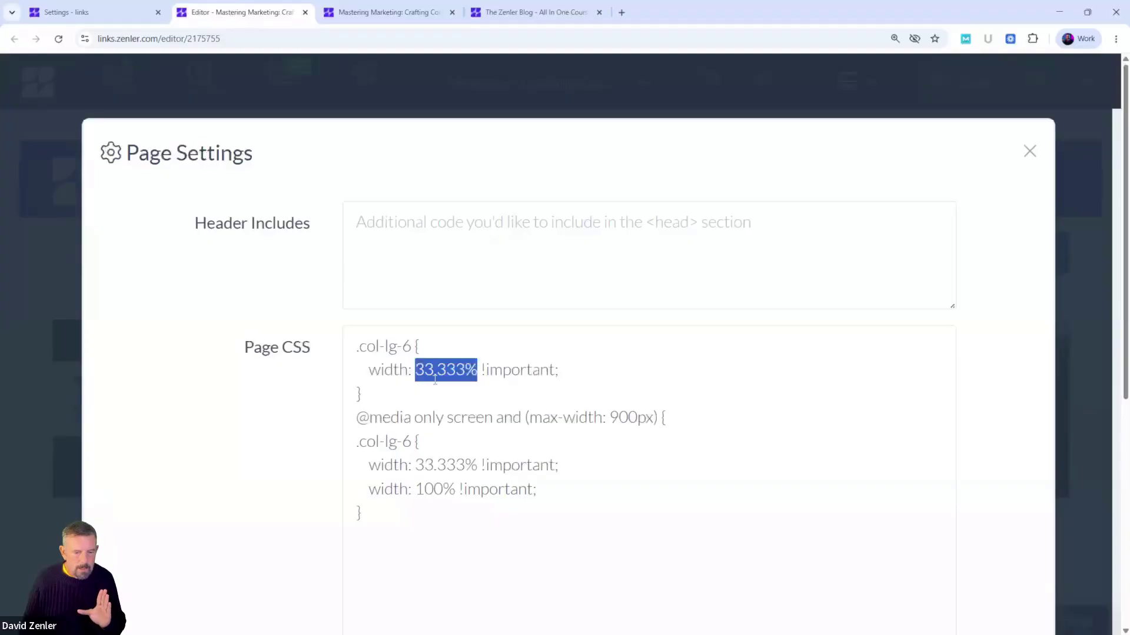
left_click(416, 369)
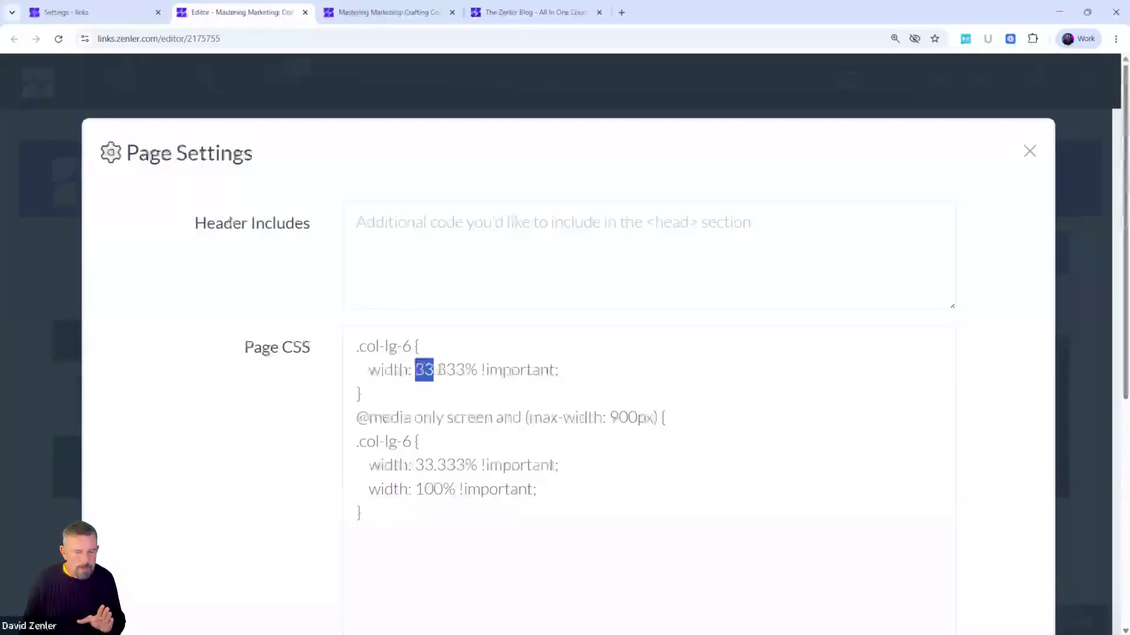
left_click_drag(433, 369, 476, 369)
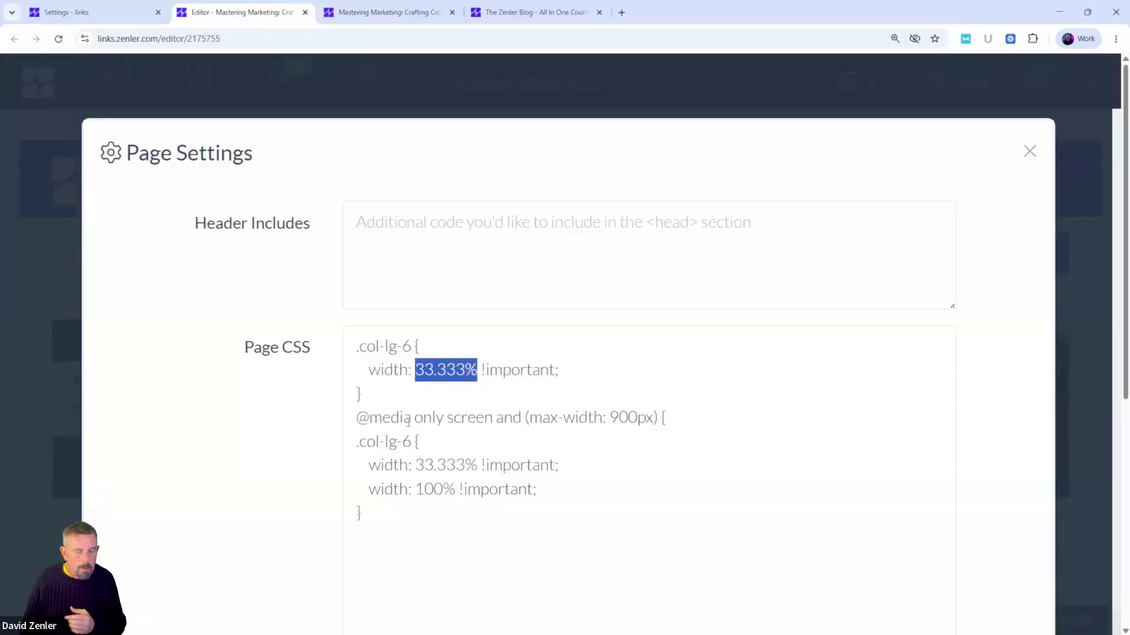
left_click(408, 422)
left_click_drag(356, 418, 658, 418)
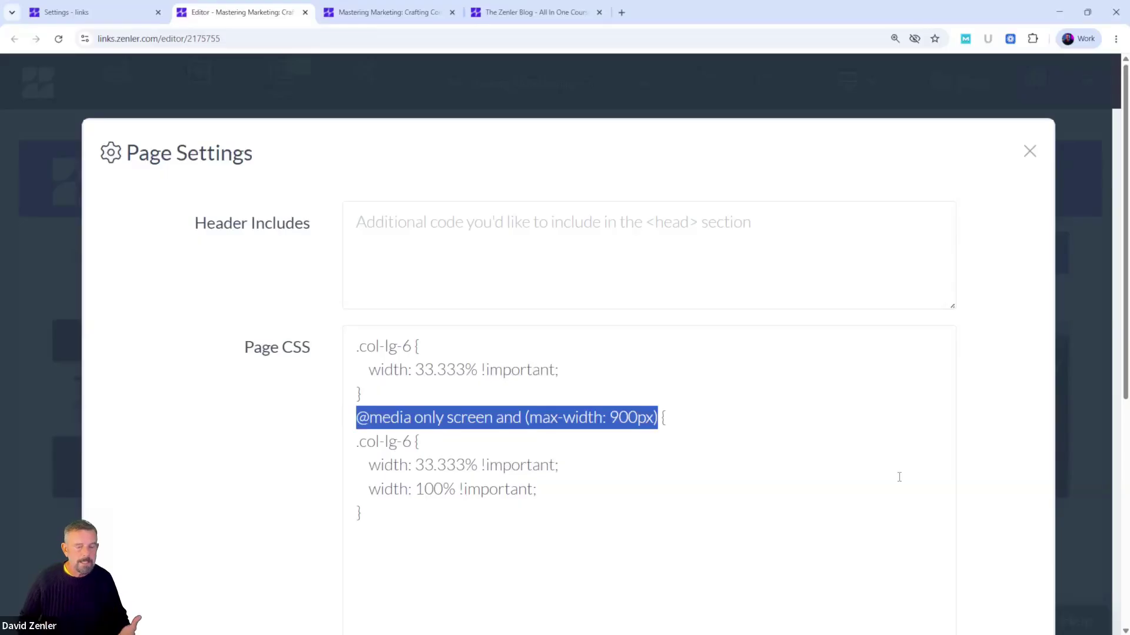
left_click_drag(362, 393, 344, 333)
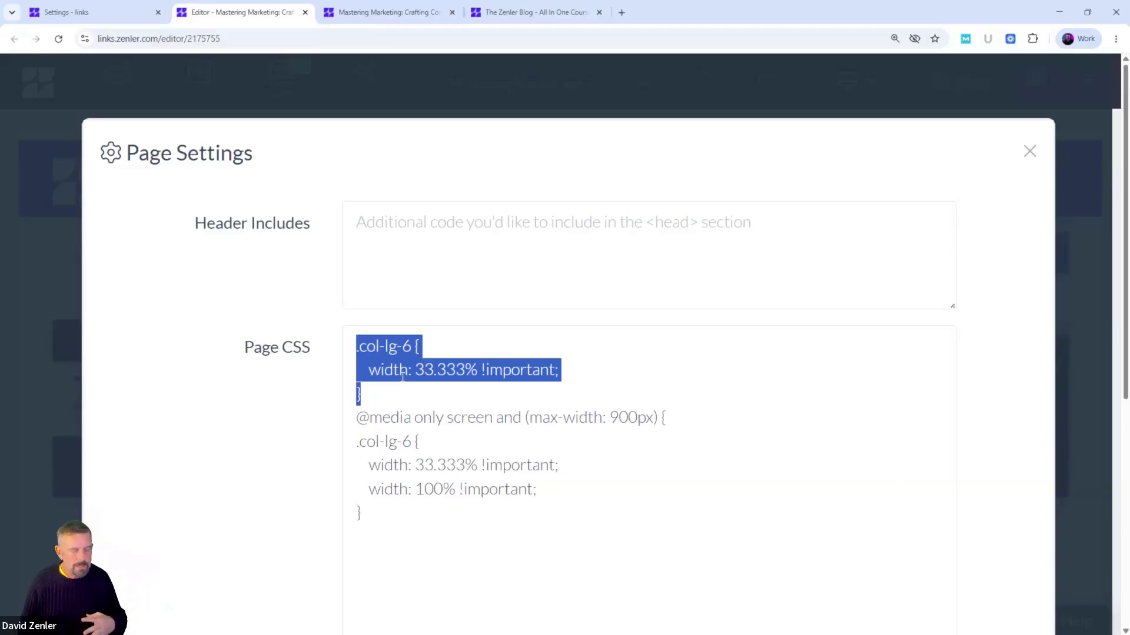
left_click(396, 416)
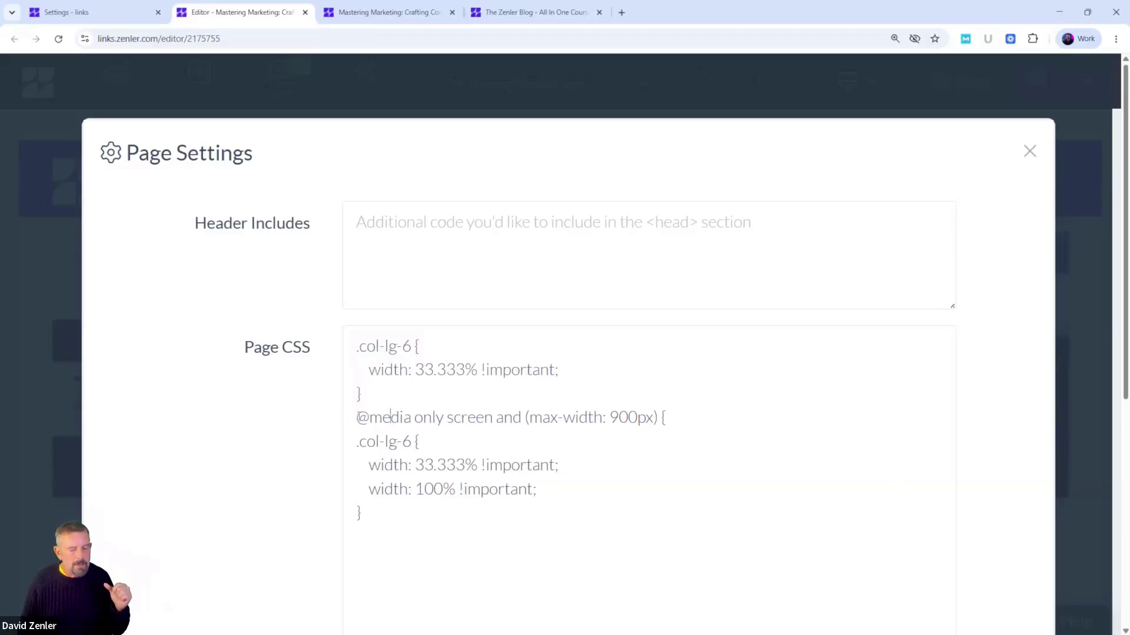
left_click_drag(358, 417, 670, 417)
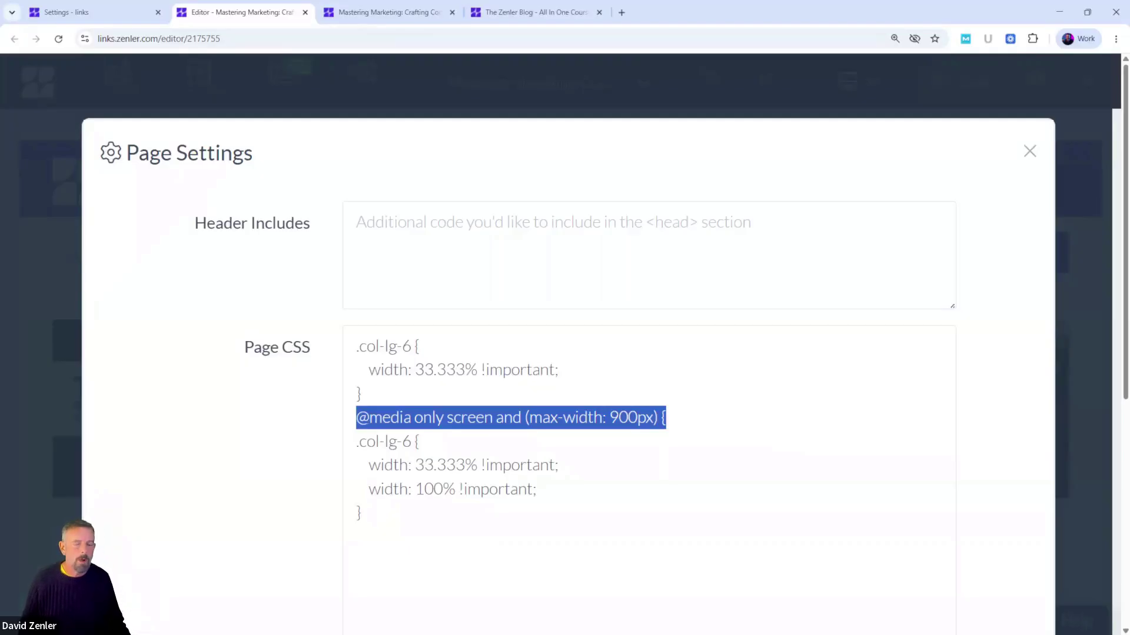
left_click(545, 496)
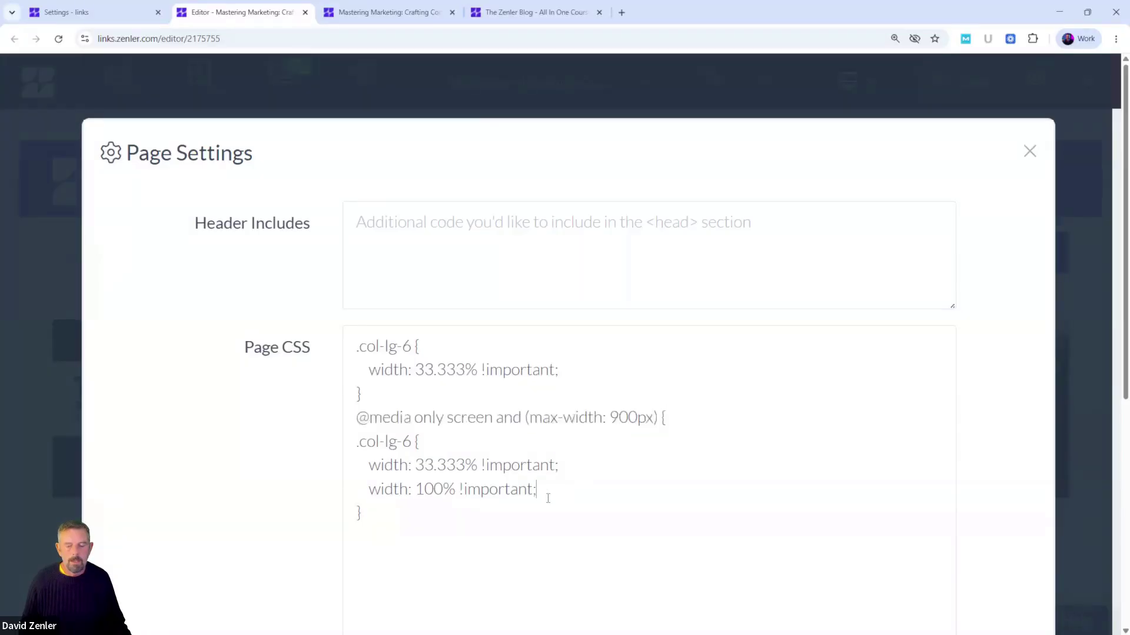
Clear all the rules from the Blog Home Page's Page CSS and close the page settings.
left_click_drag(406, 514, 324, 359)
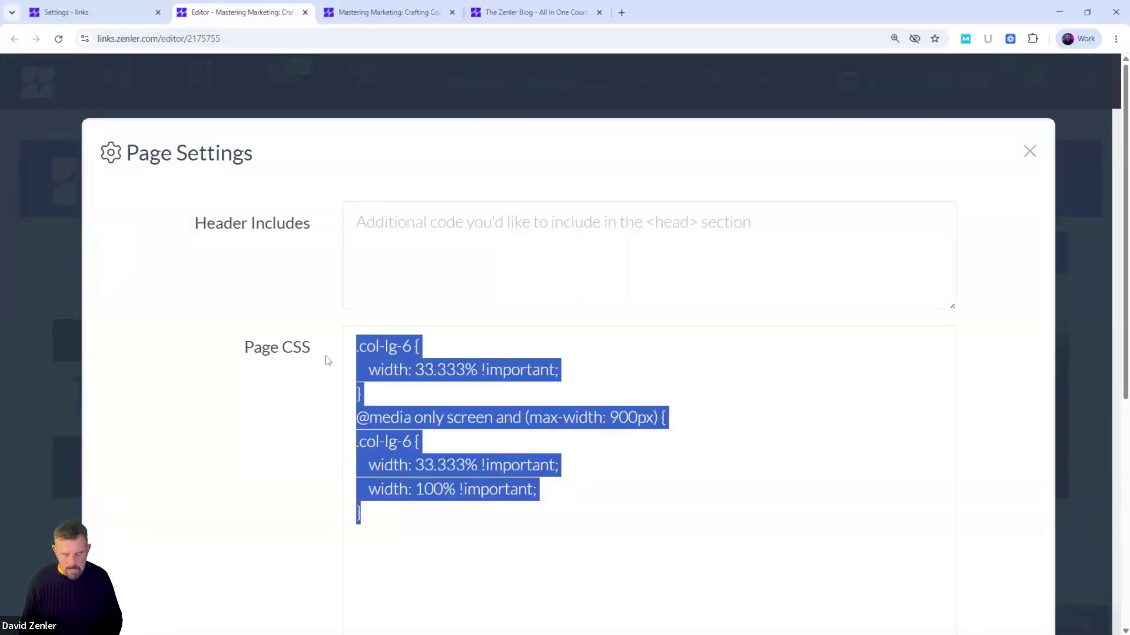
key("BackSpace")
left_click(1028, 152)
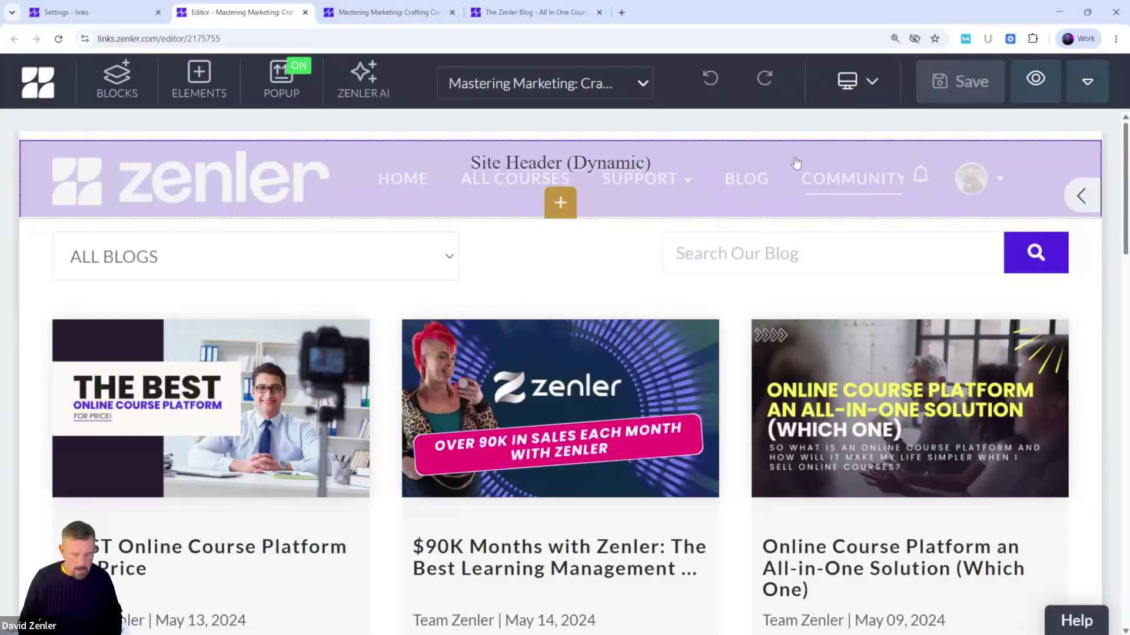
key("ctrl+minus")
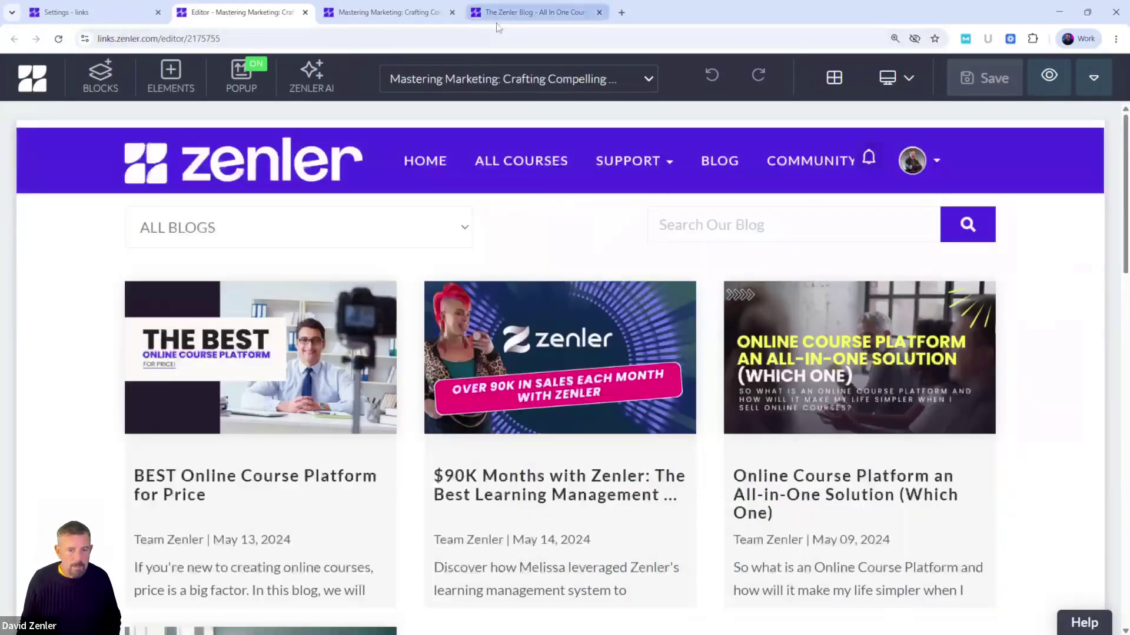
Open ChatGPT in a new browser tab and collapse its sidebar.
left_click(622, 13)
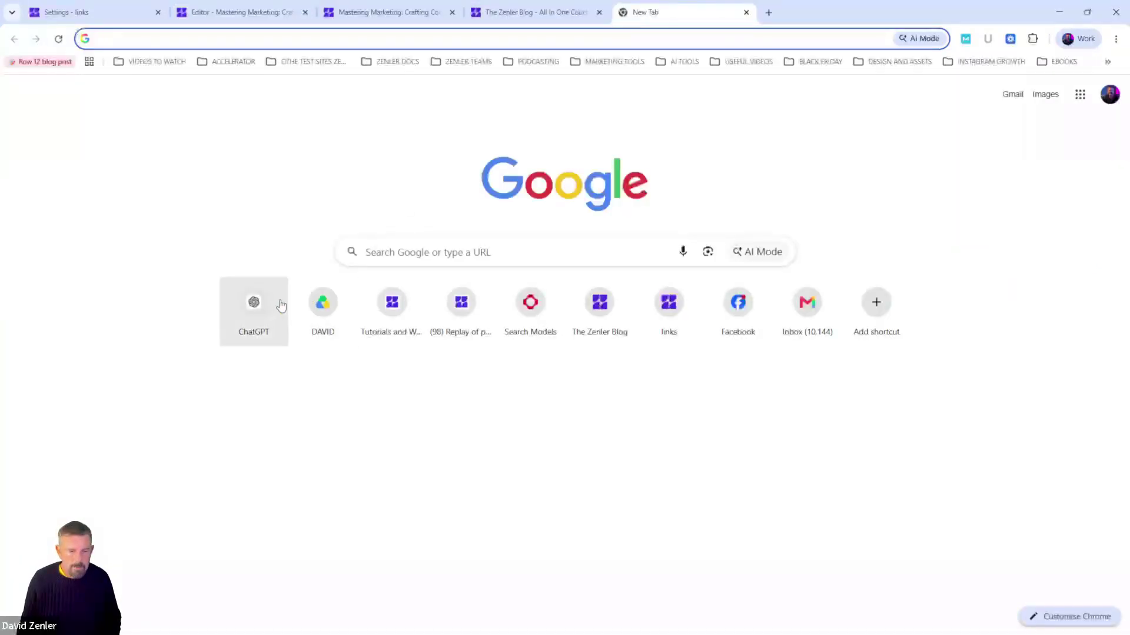
left_click(259, 305)
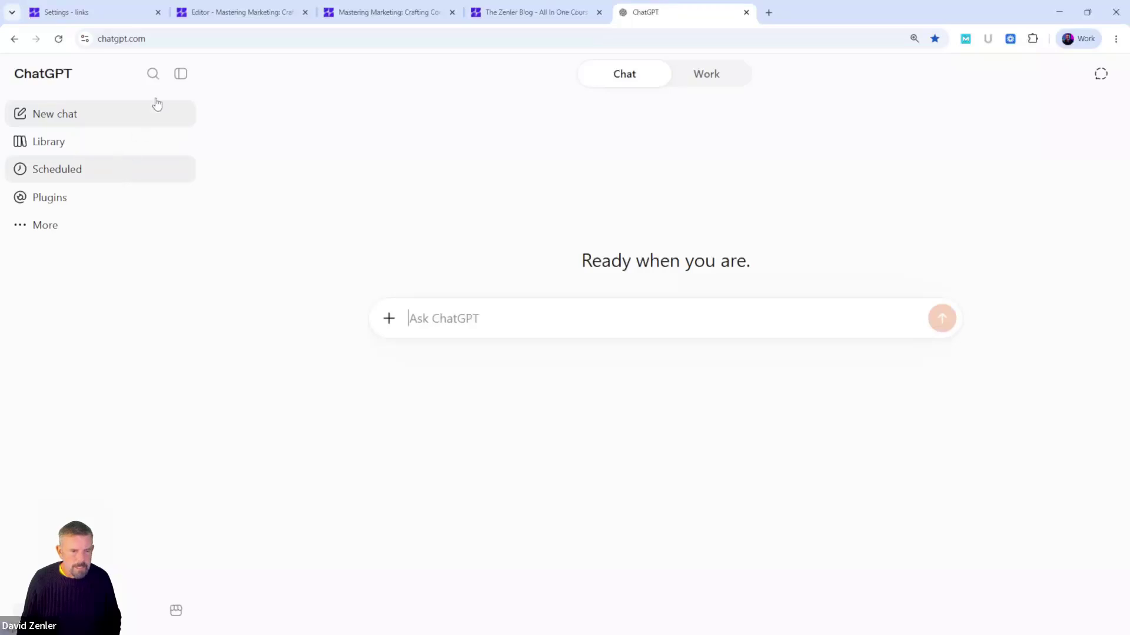
left_click(171, 74)
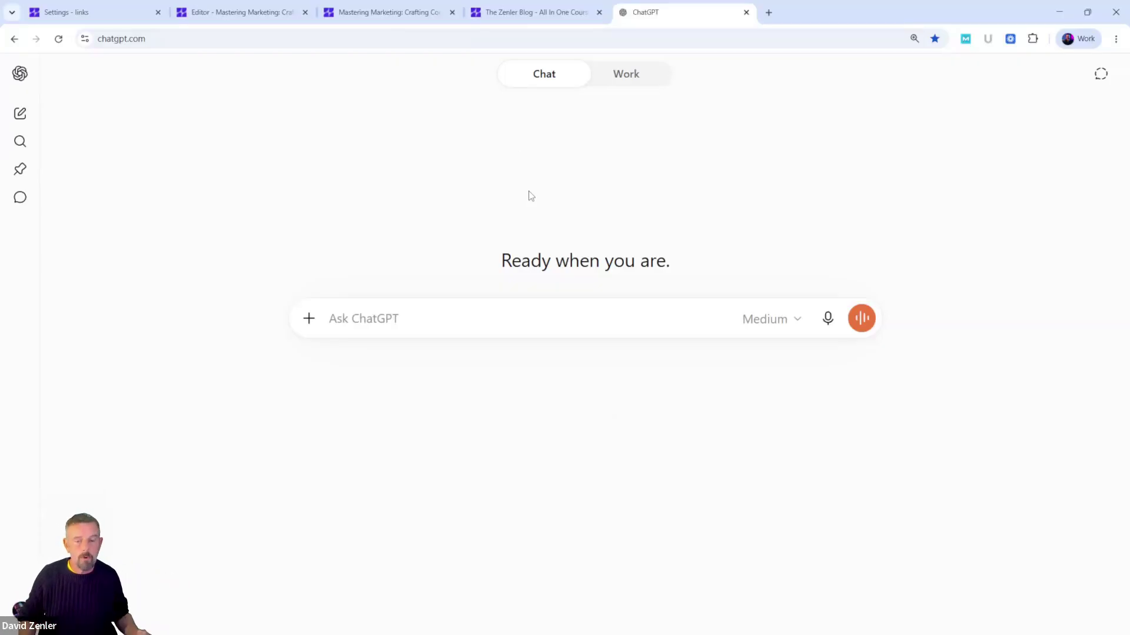
View the public Zenler blog listing, minimise its live showcase popup and close that browser tab.
left_click(507, 17)
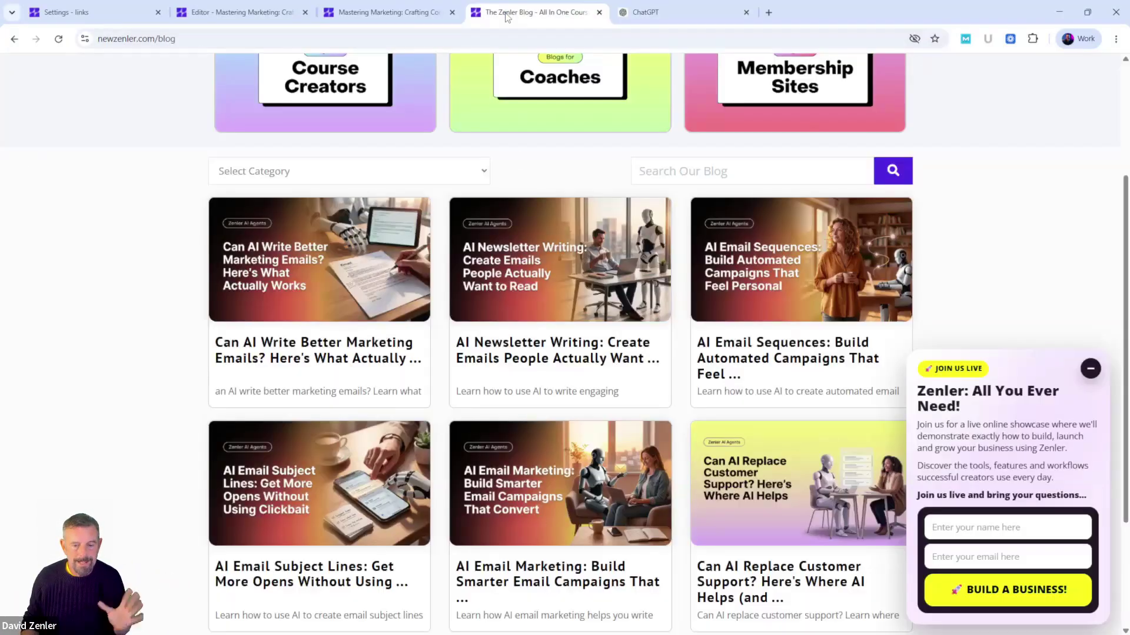
left_click(1089, 368)
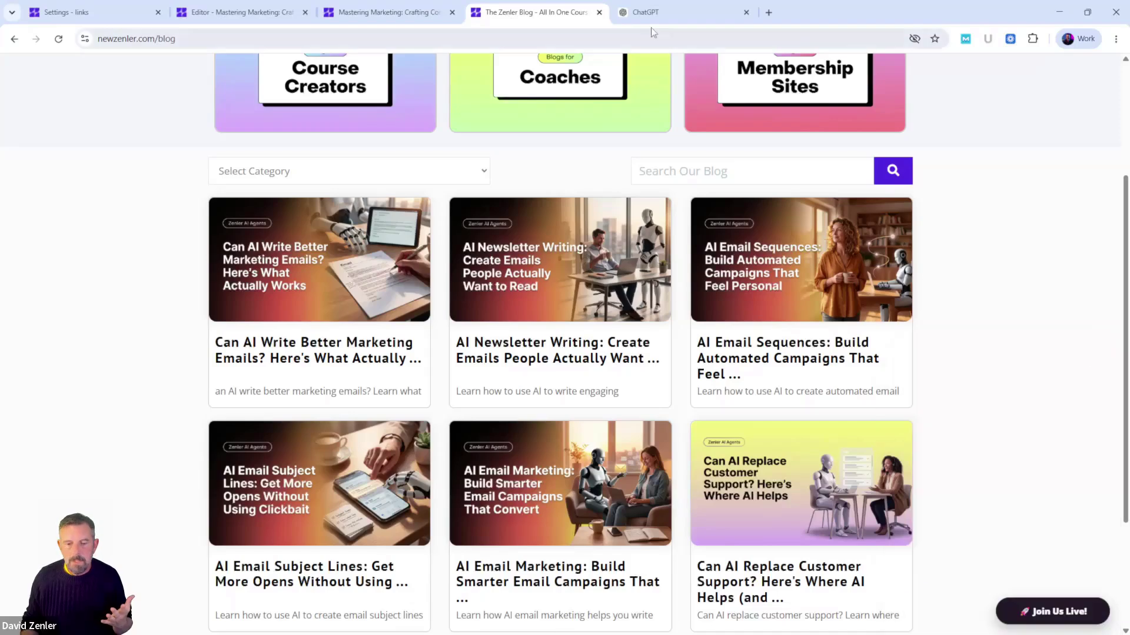
left_click(598, 12)
Reset the blog listing preview's zoom to 100%, look at the page in the editor and reload the preview.
left_click(379, 17)
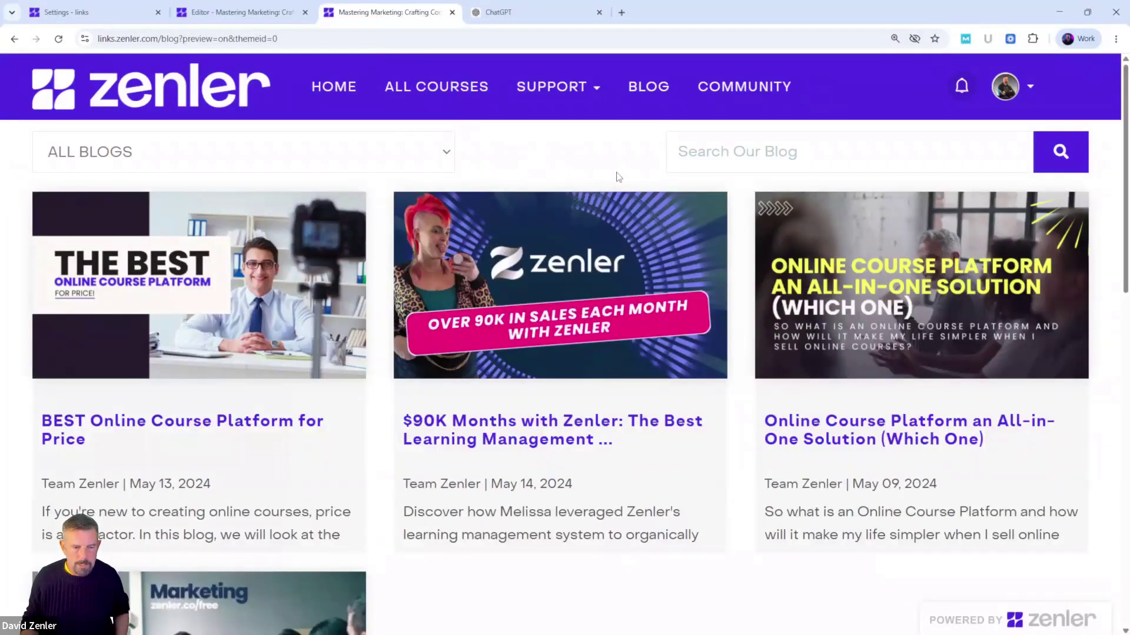
key("ctrl+0")
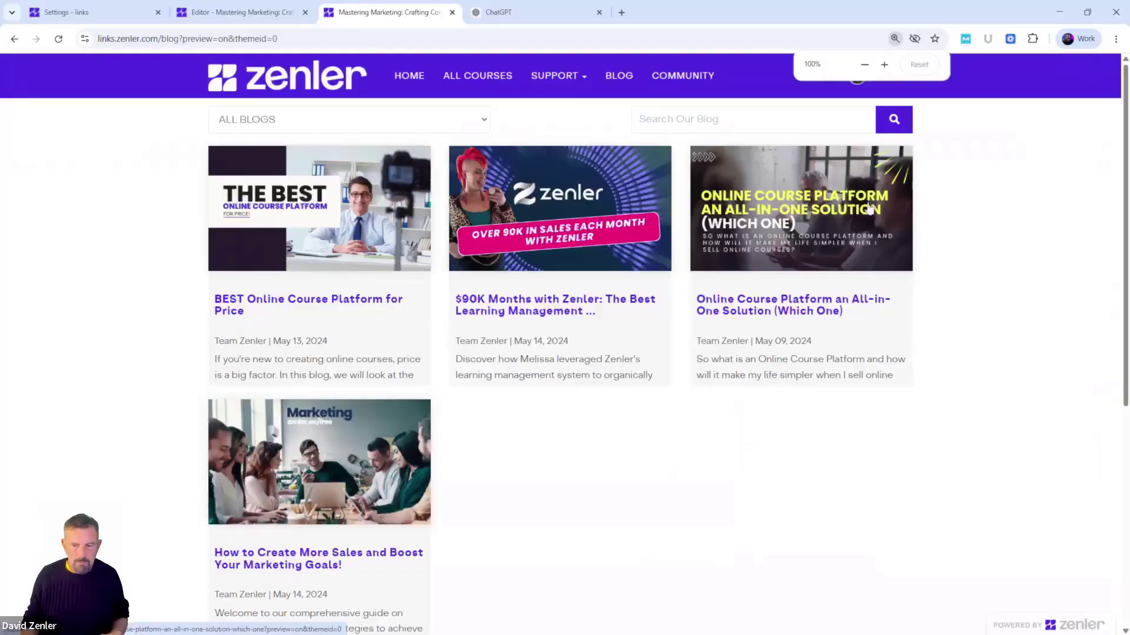
left_click(257, 13)
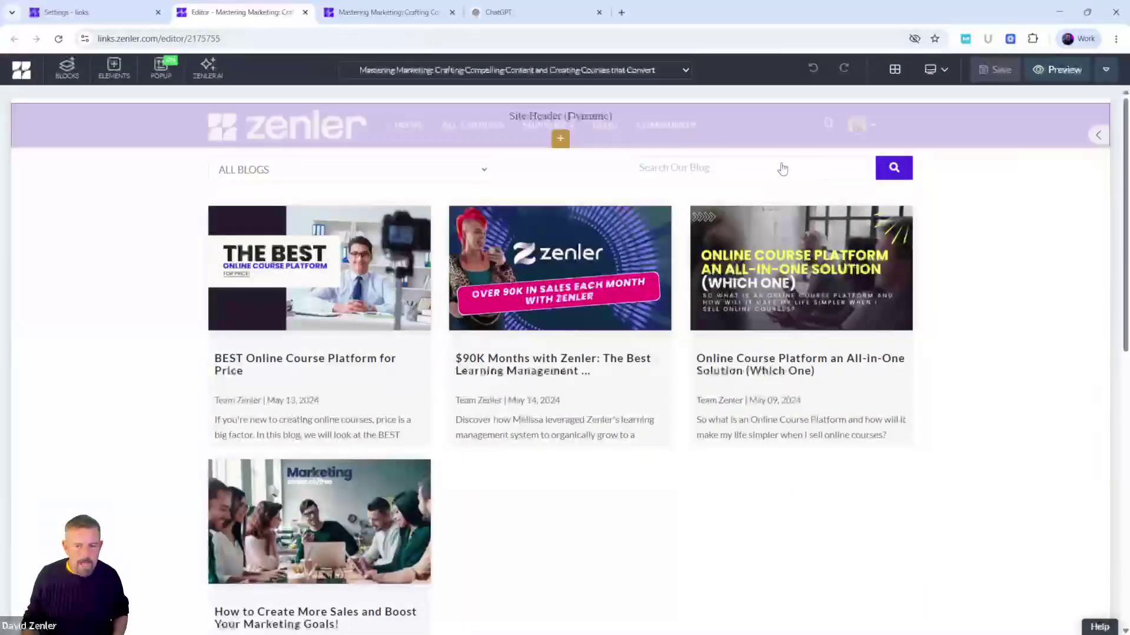
left_click(377, 13)
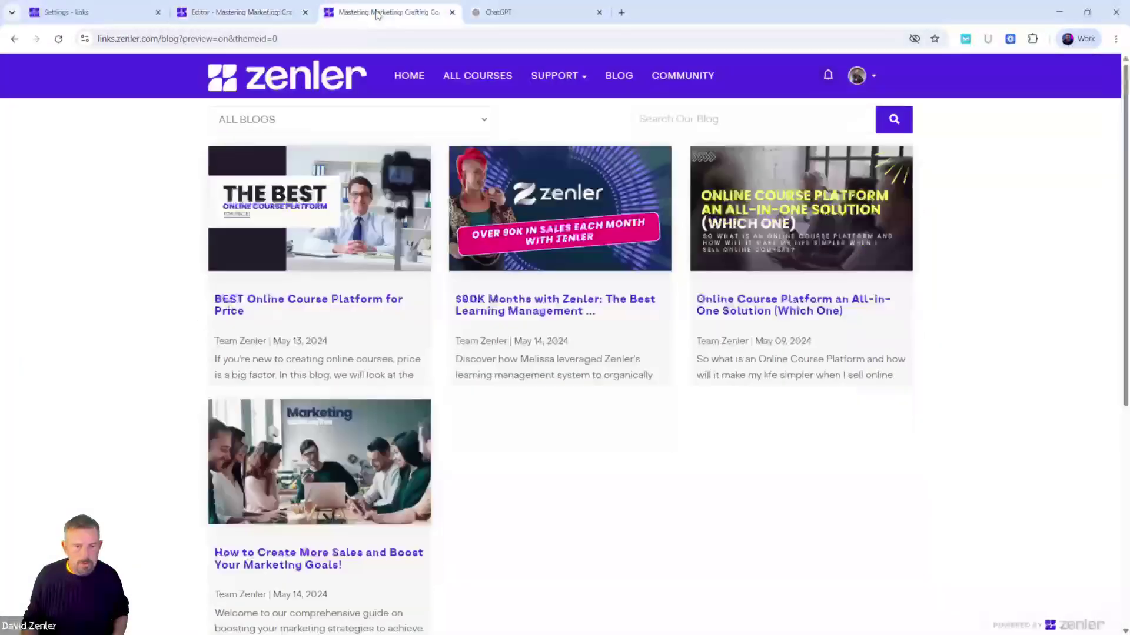
left_click(59, 38)
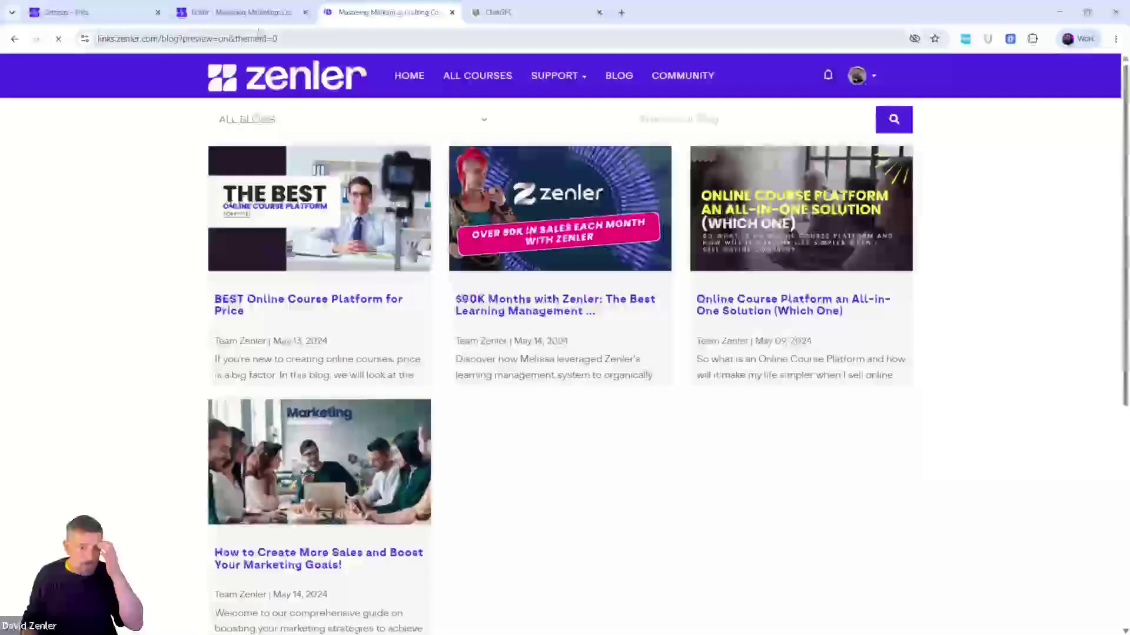
Check the Page CSS field in the Blog Home Page's settings, cancel the dialog and return to the blog listing preview.
left_click(259, 14)
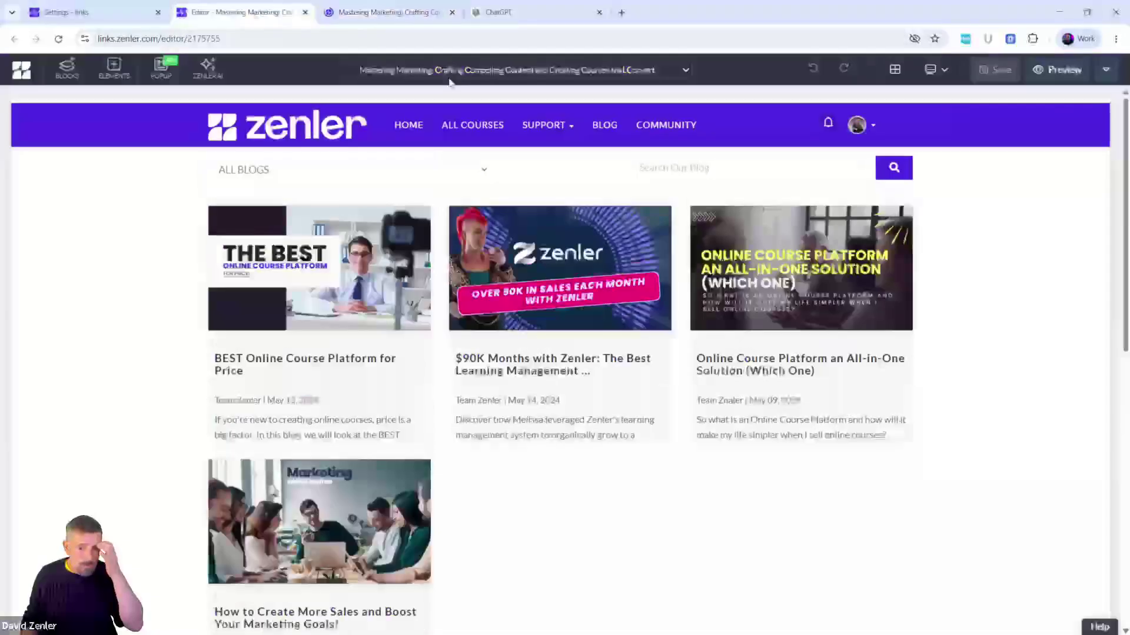
left_click(1105, 70)
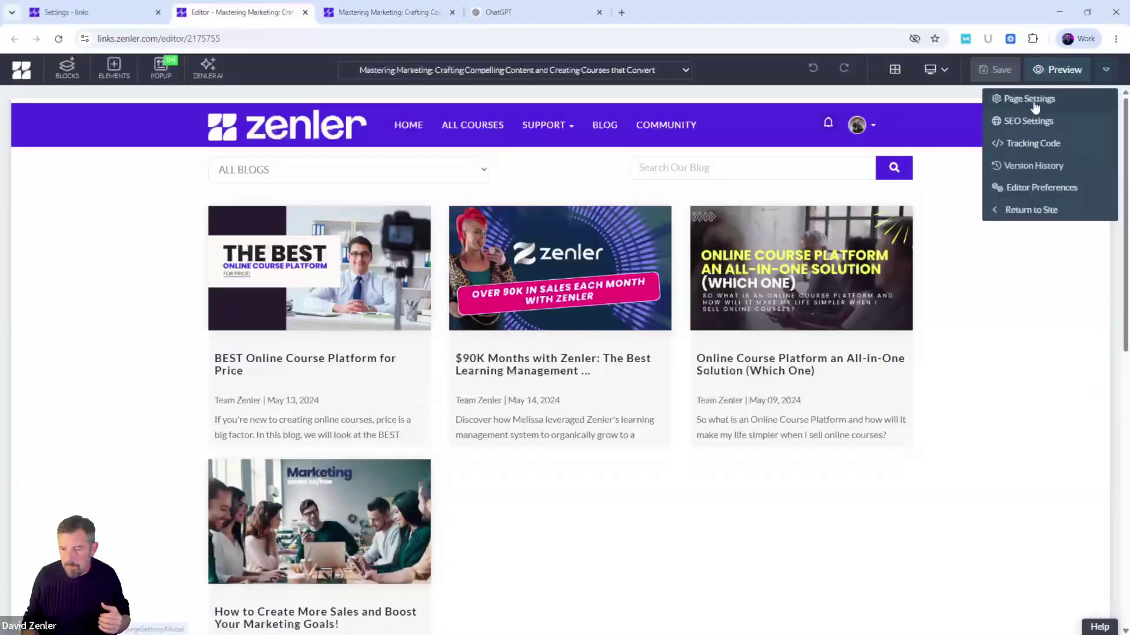
left_click(1007, 97)
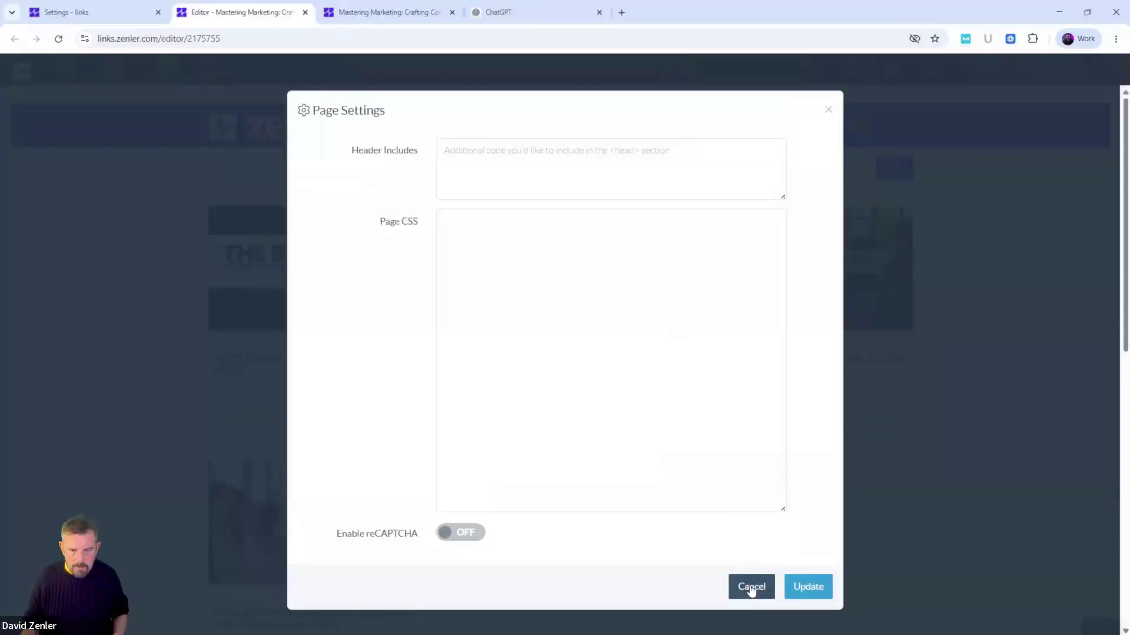
left_click(753, 589)
left_click(1106, 69)
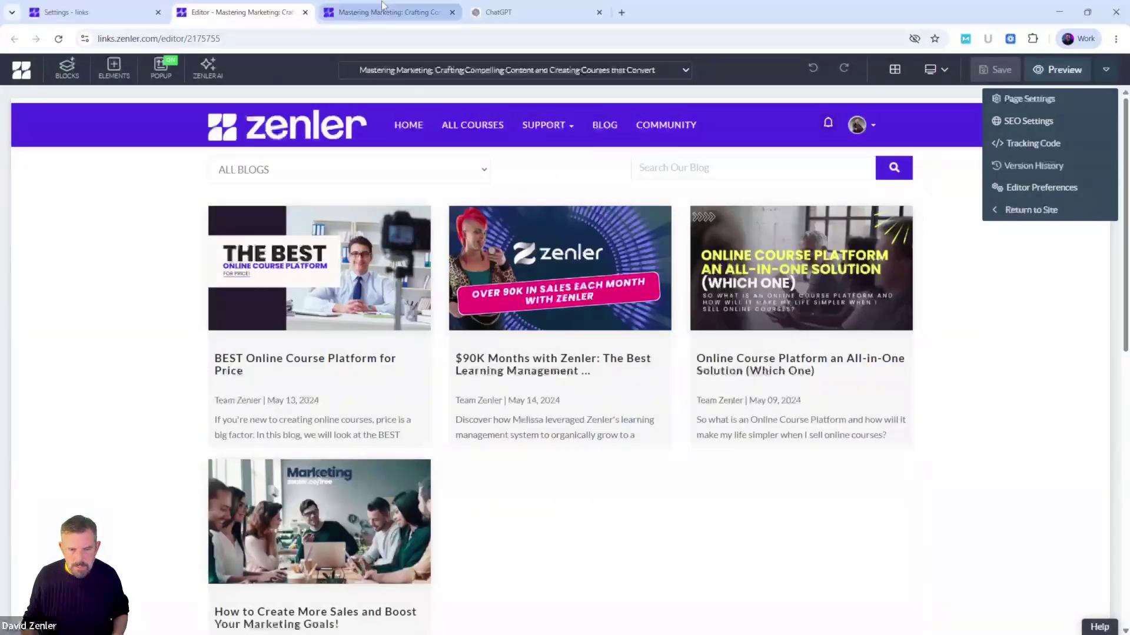
left_click(382, 7)
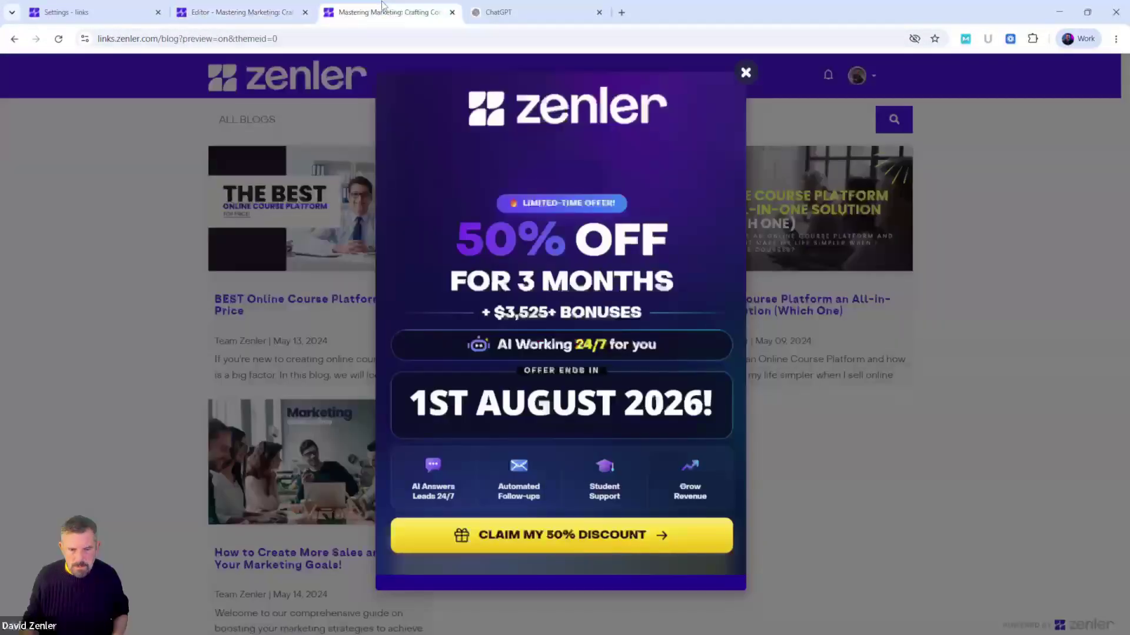
Dismiss the preview's offer popup and check the All Pages code under the site's Global Includes settings.
left_click(743, 72)
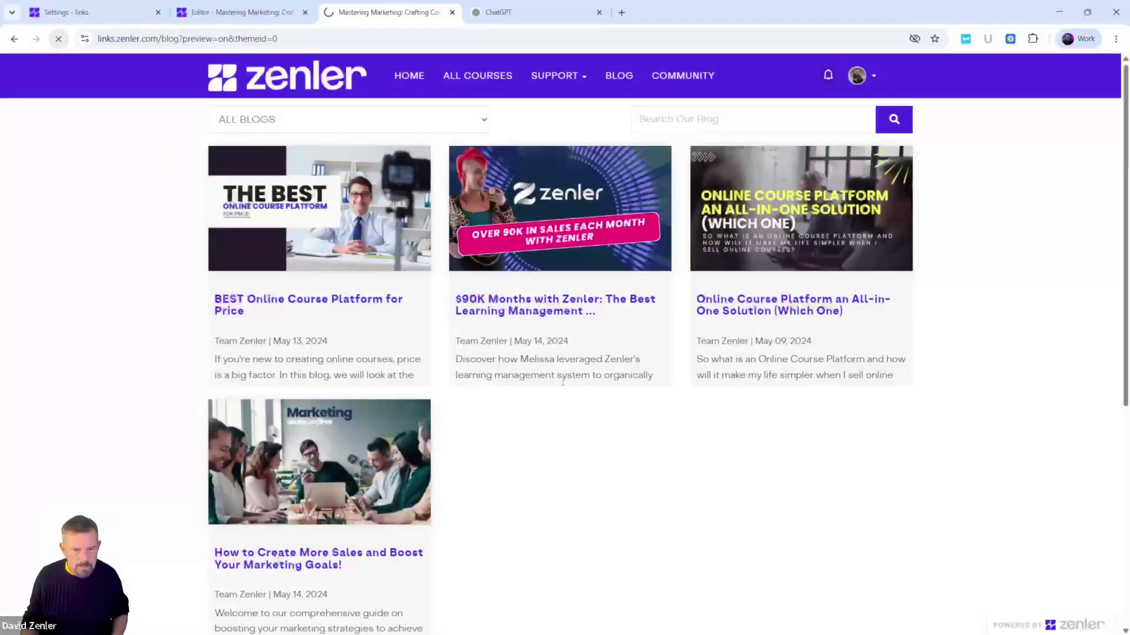
left_click(263, 13)
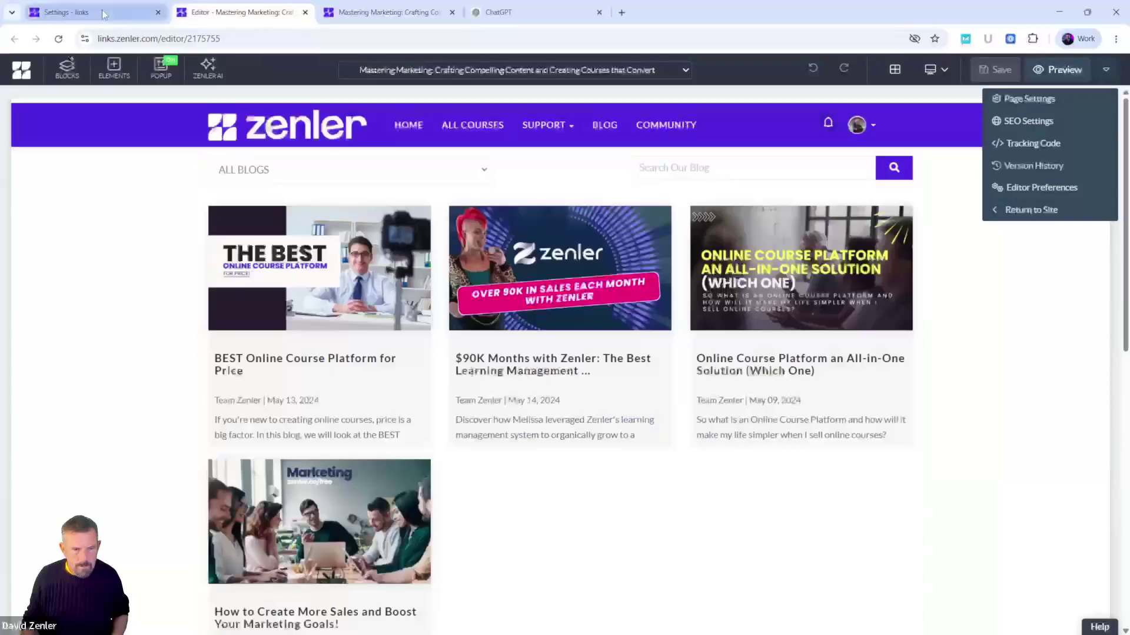
left_click(103, 14)
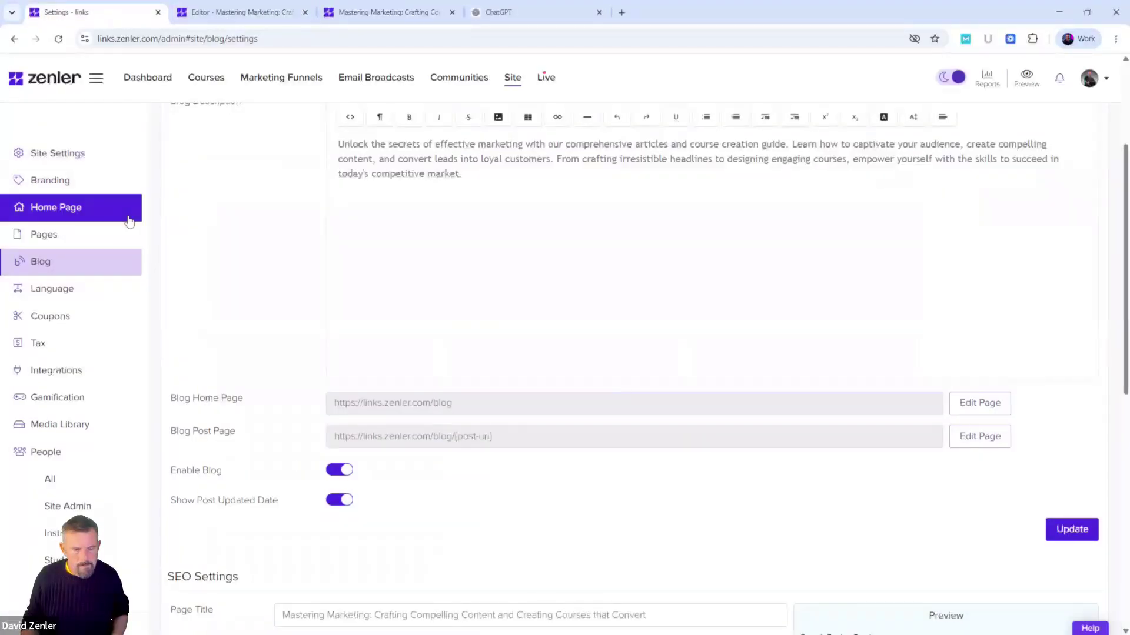
left_click(103, 154)
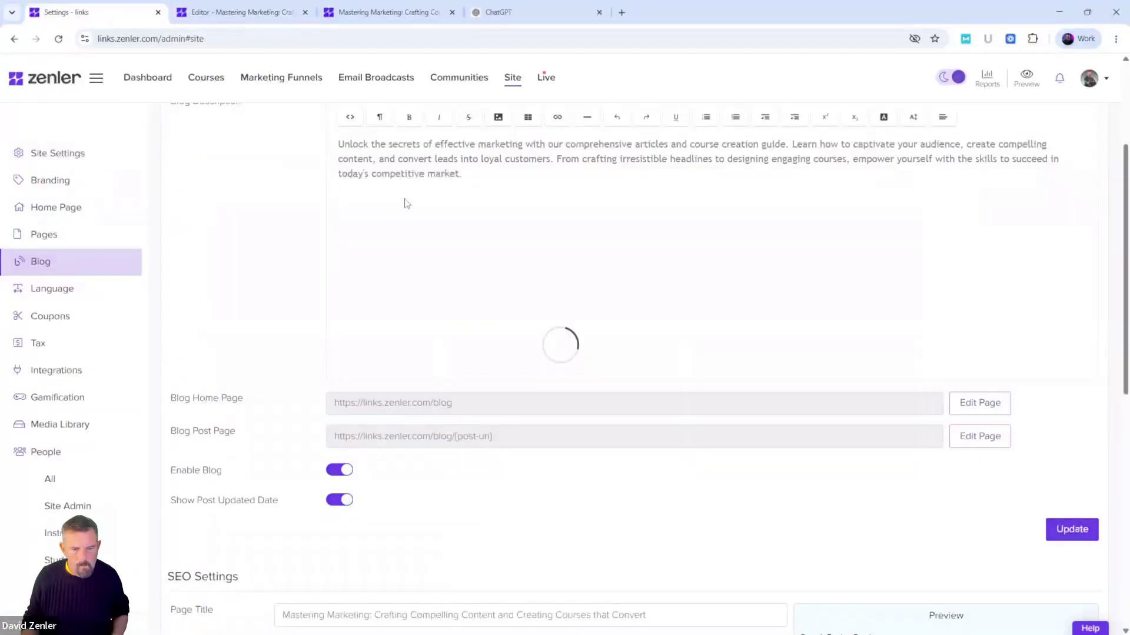
left_click(654, 196)
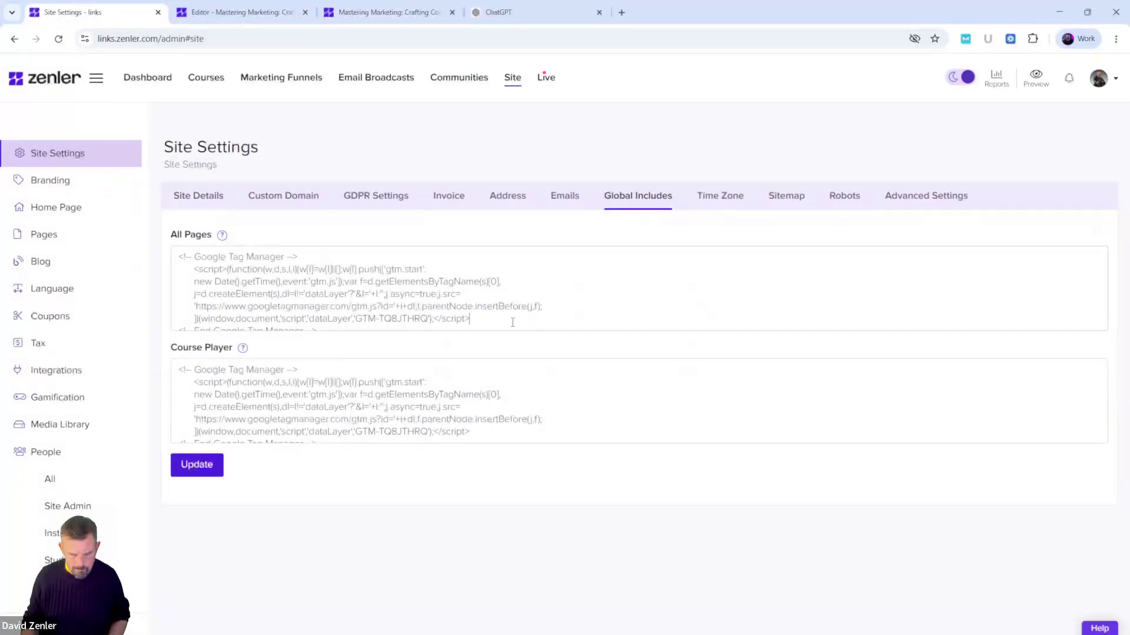
key("Down")
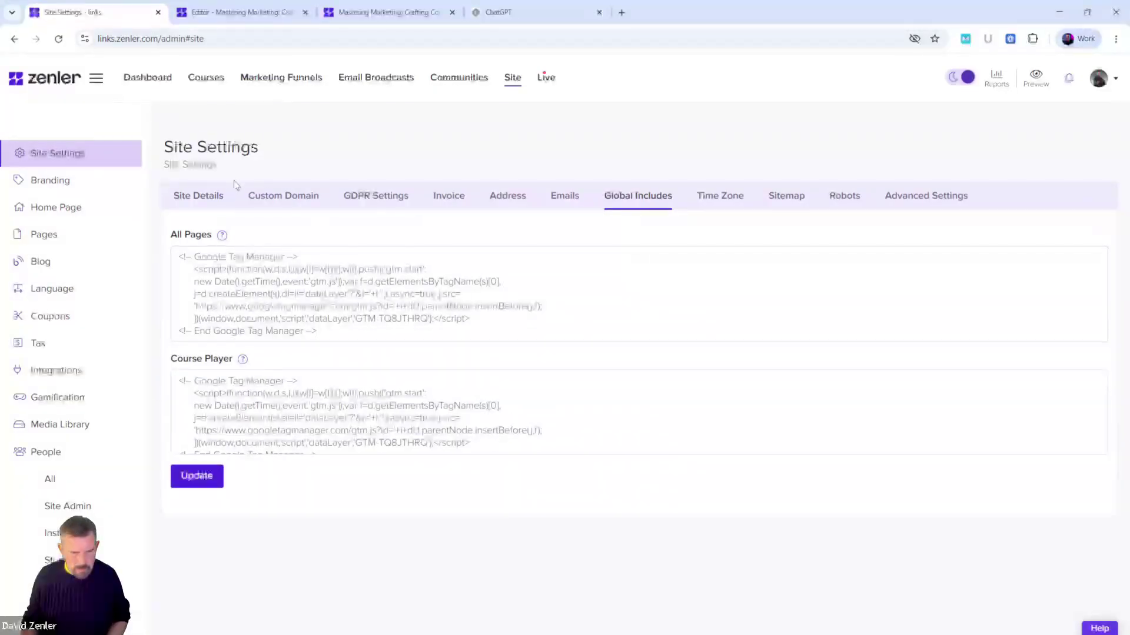
Reload the blog listing preview and dismiss its offer popup to check the three-column layout.
left_click(230, 13)
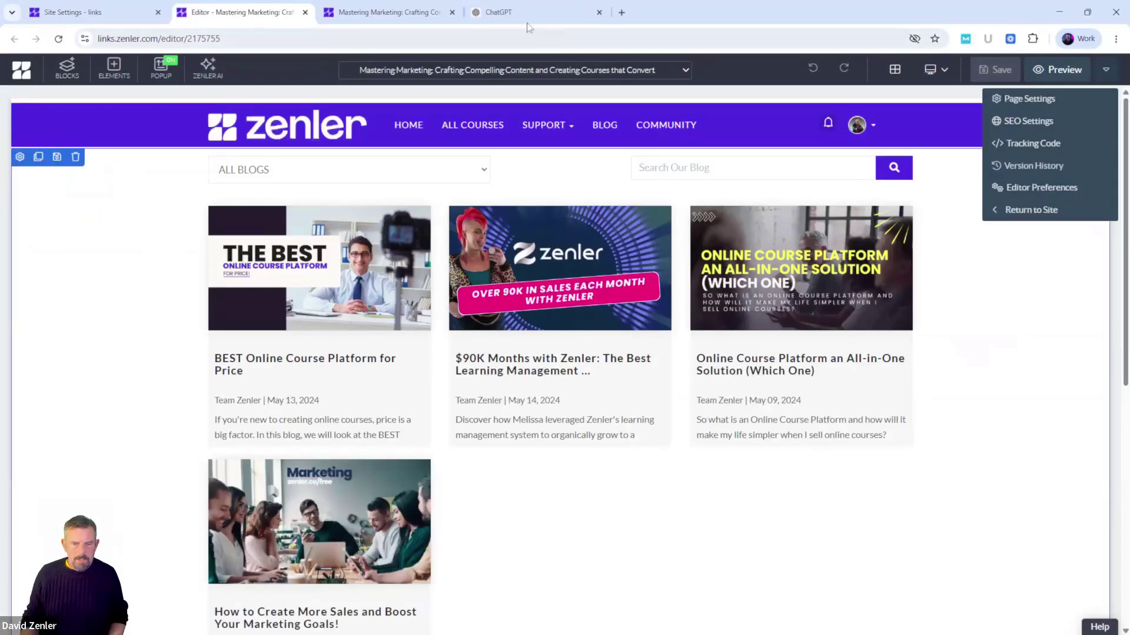
left_click(389, 13)
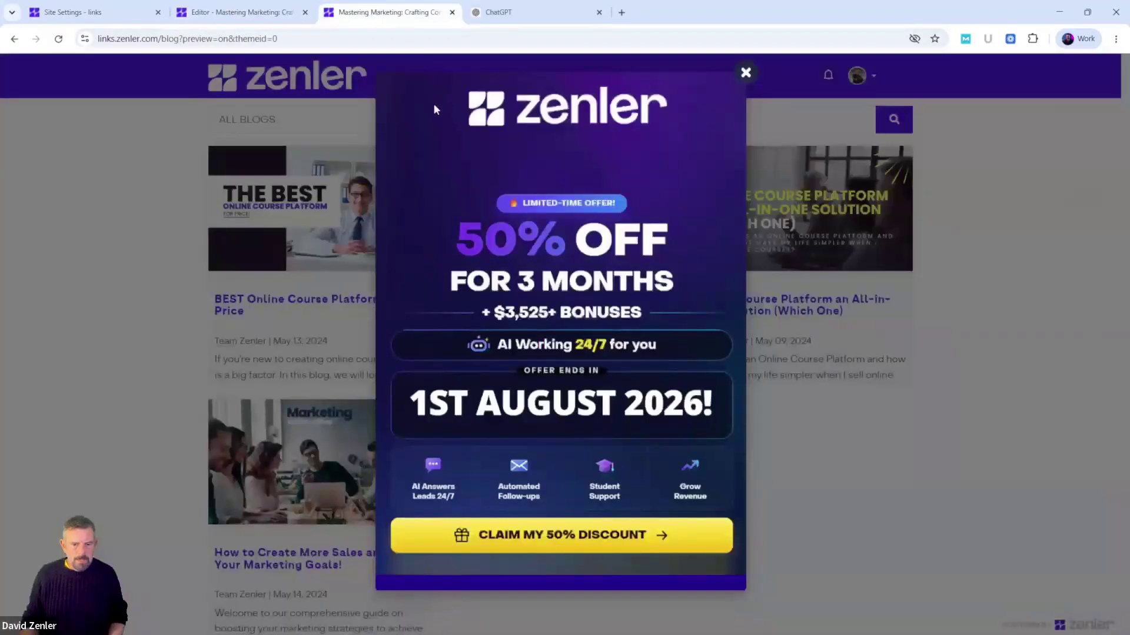
left_click(745, 71)
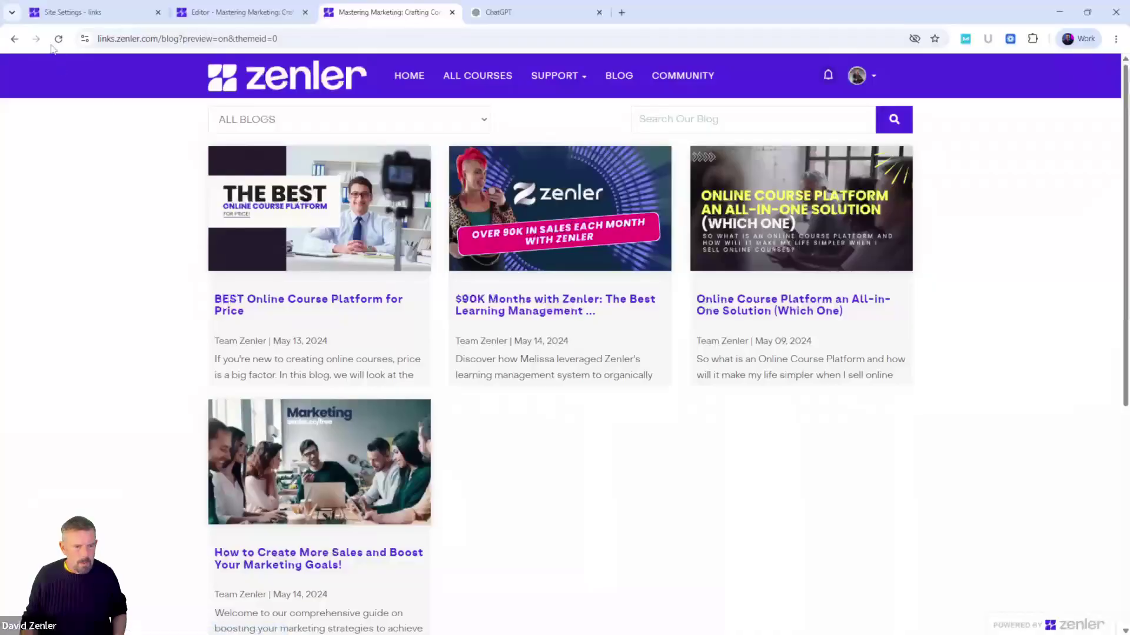
left_click(58, 38)
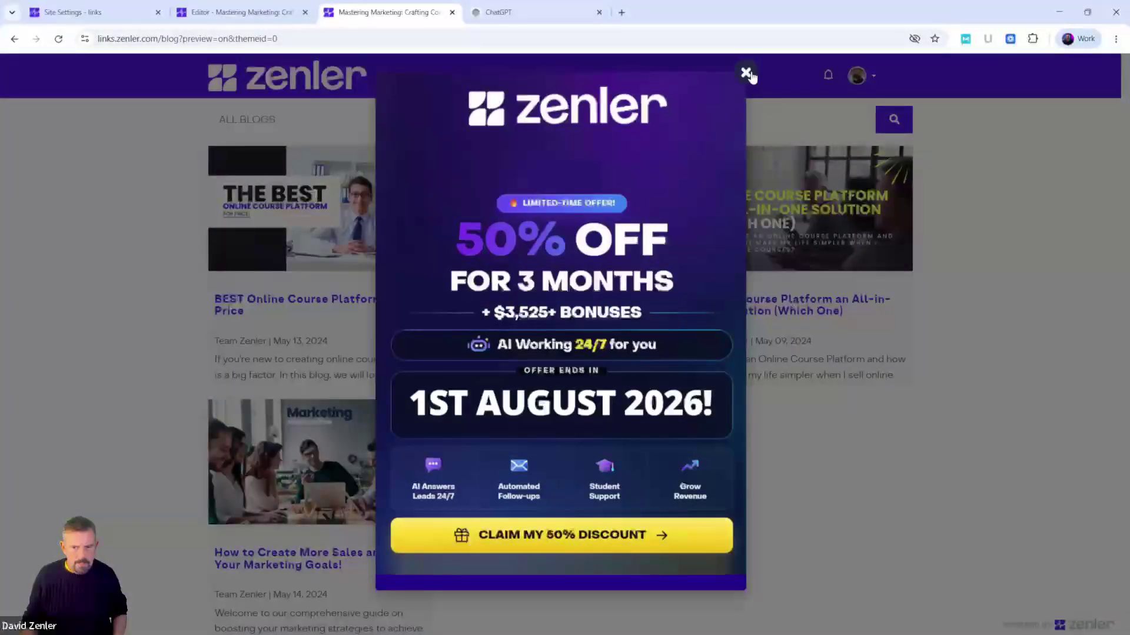
left_click(746, 72)
Check the blog home page's SEO Settings dialog, preview the page again, and close that preview and the editor tab.
left_click(241, 12)
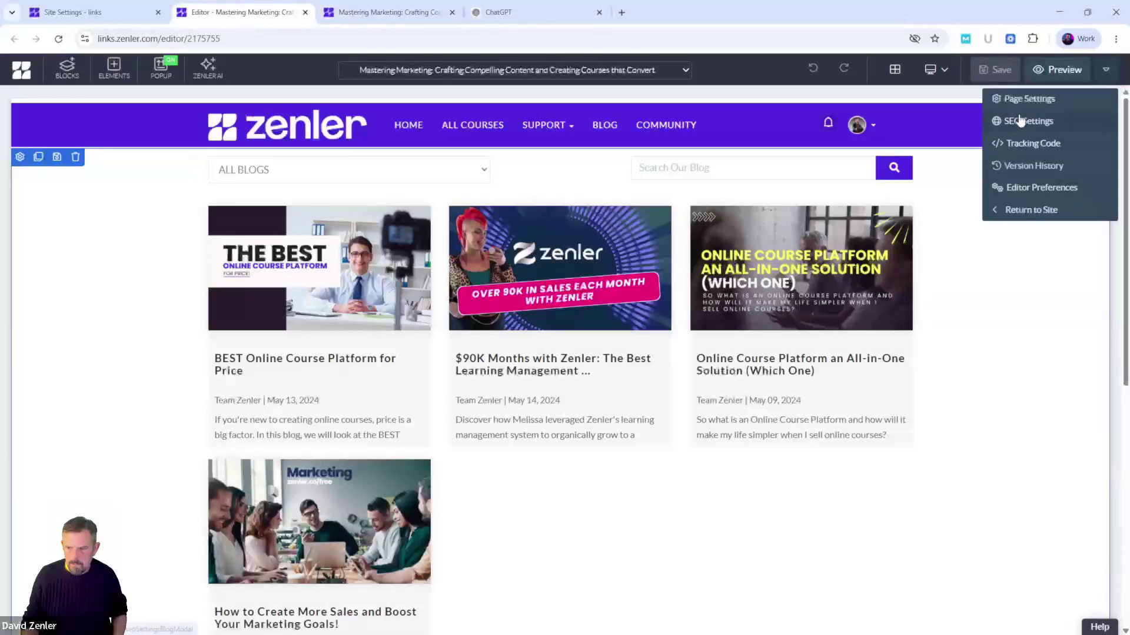
left_click(1019, 120)
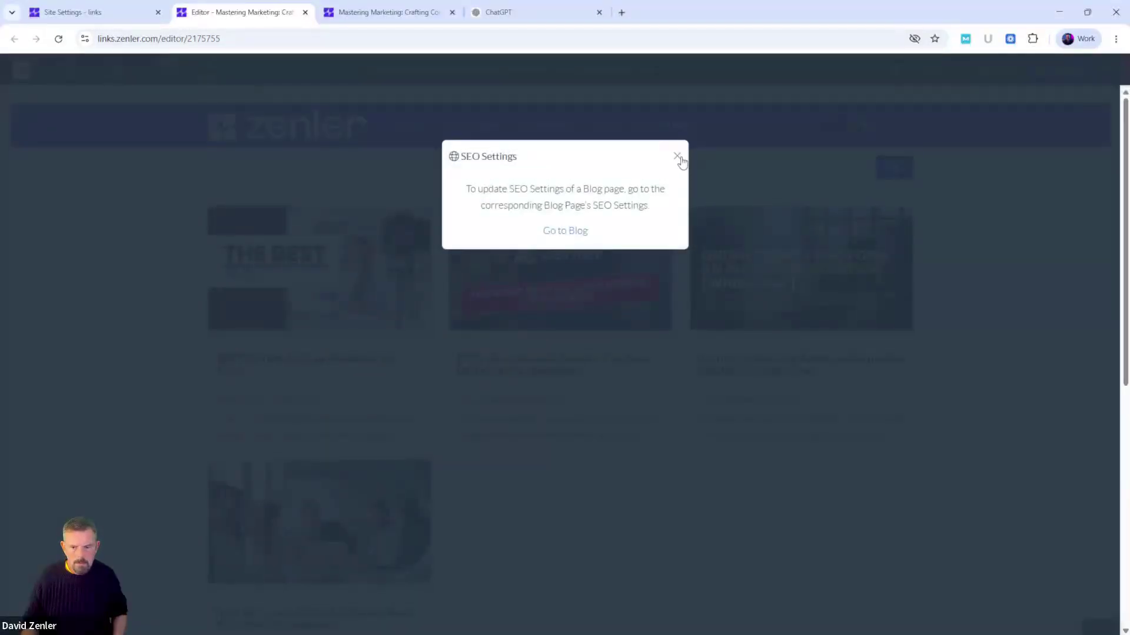
left_click(677, 157)
left_click(1050, 68)
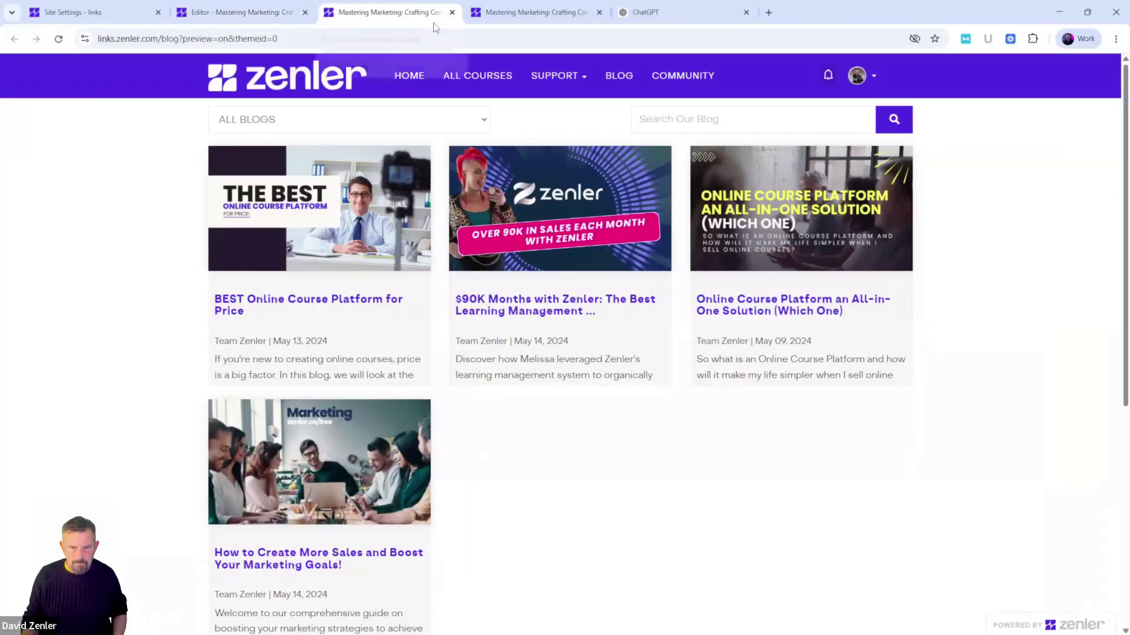
left_click(451, 11)
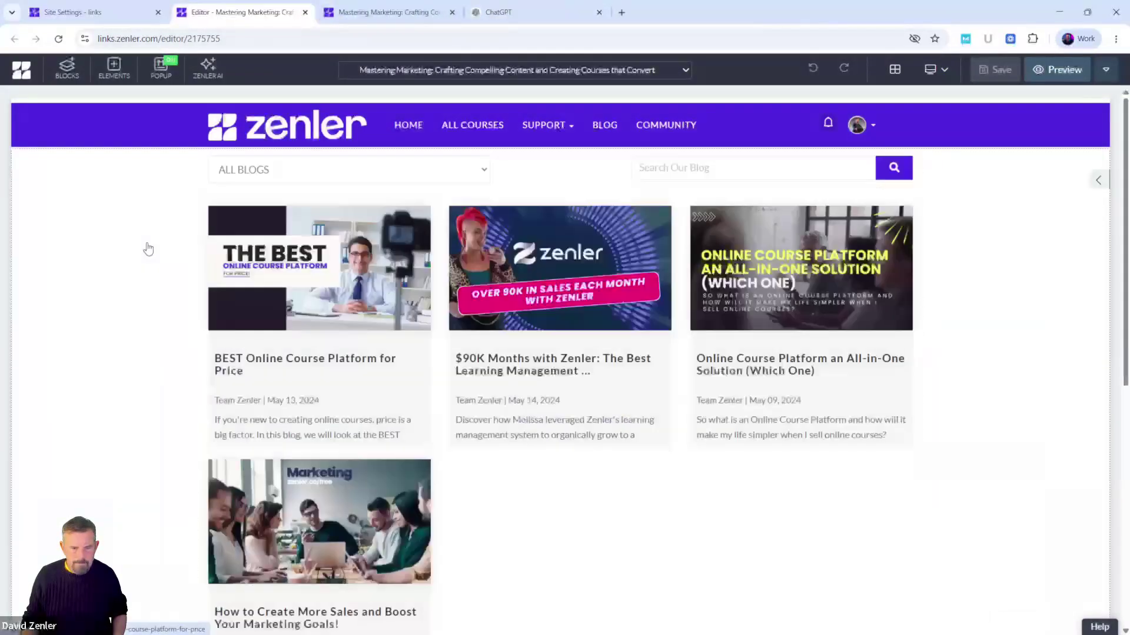
left_click(305, 12)
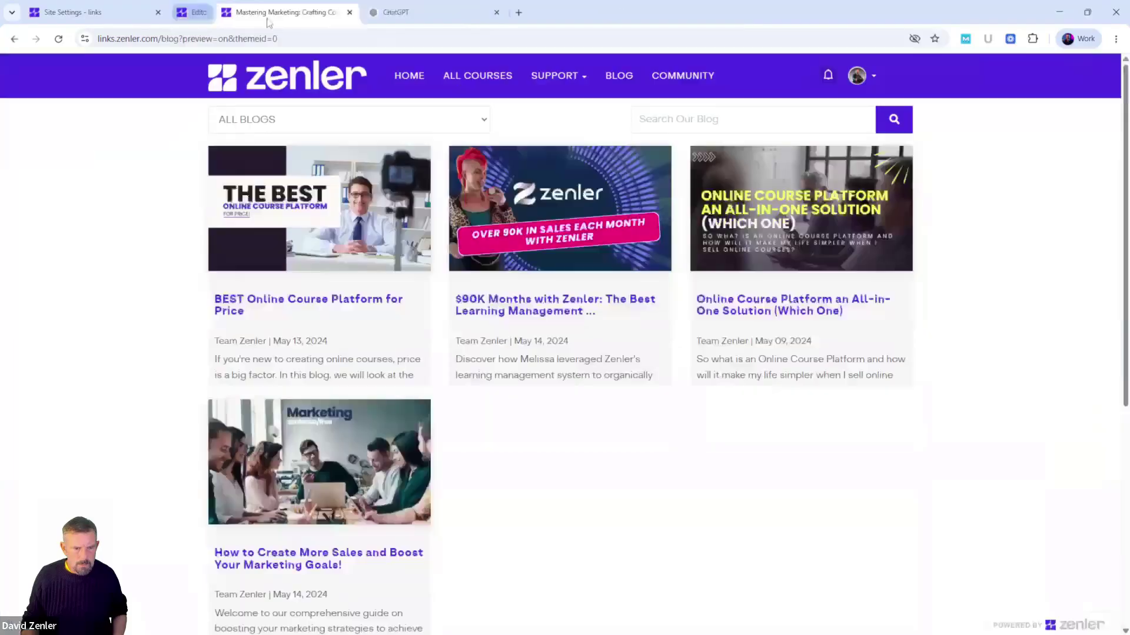
Go to the blog's settings and open the Blog Post Page in the editor.
left_click(137, 14)
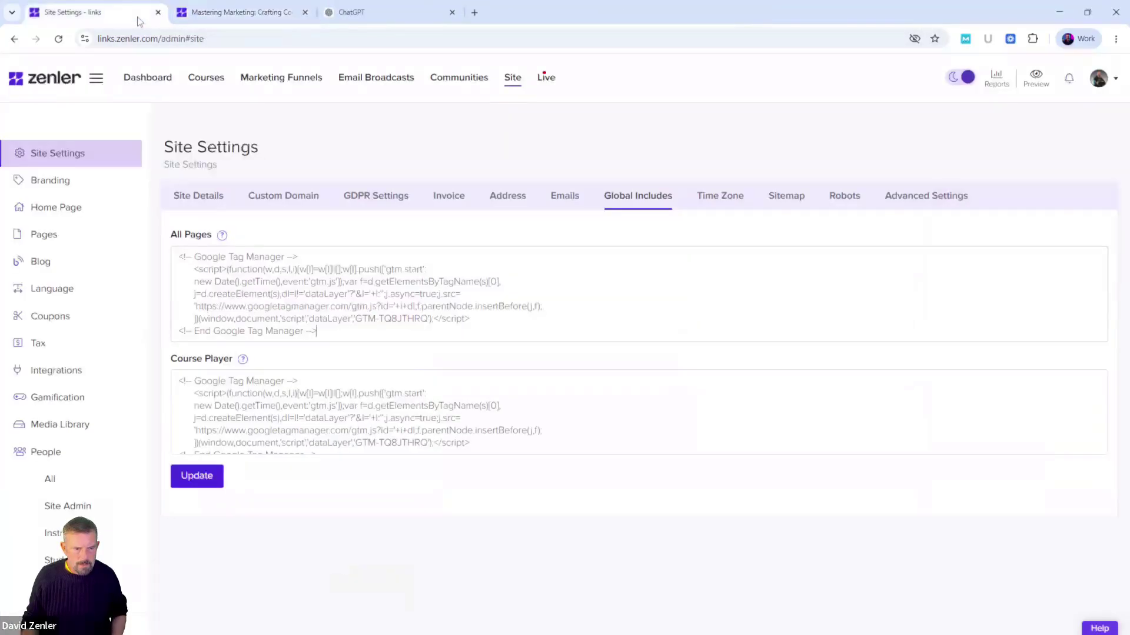
left_click(77, 261)
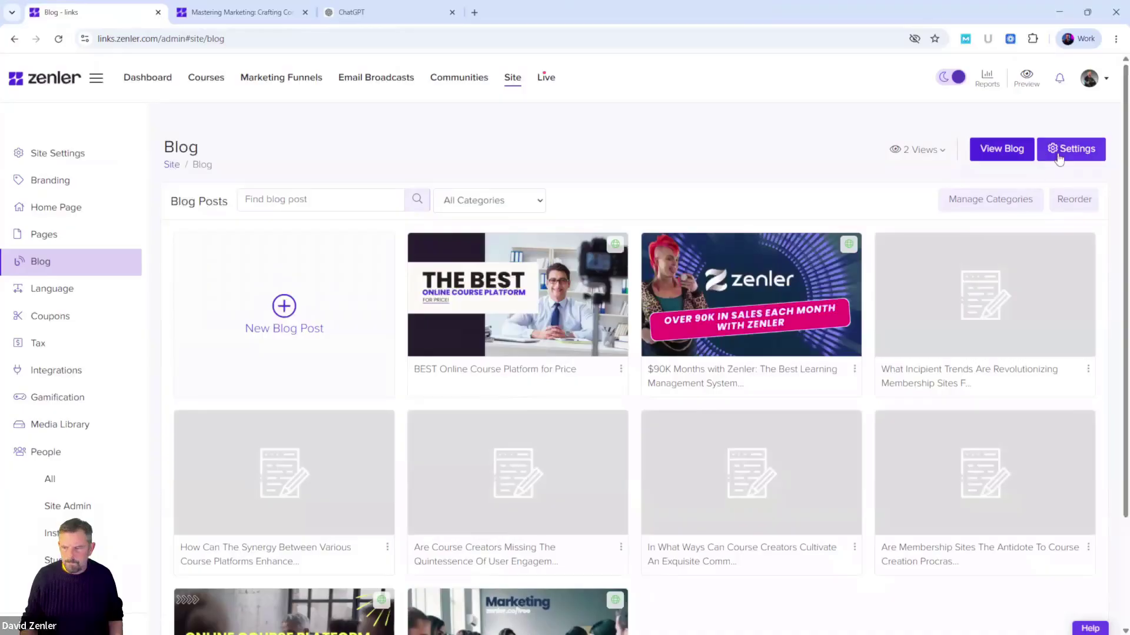
left_click(1059, 154)
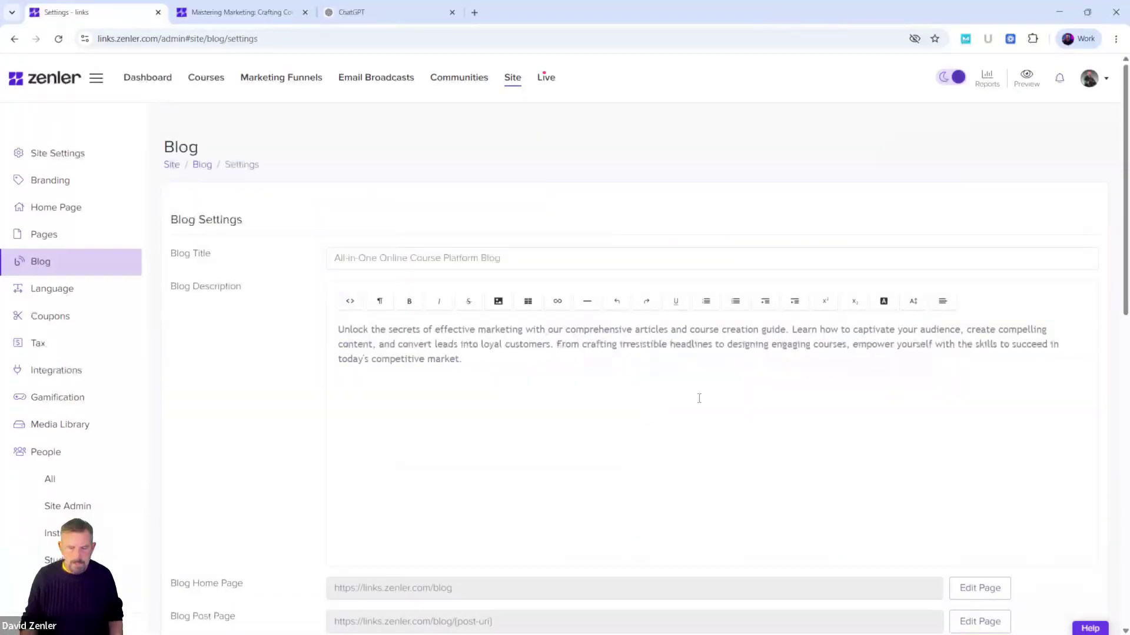
scroll(770, 388, "down", 1)
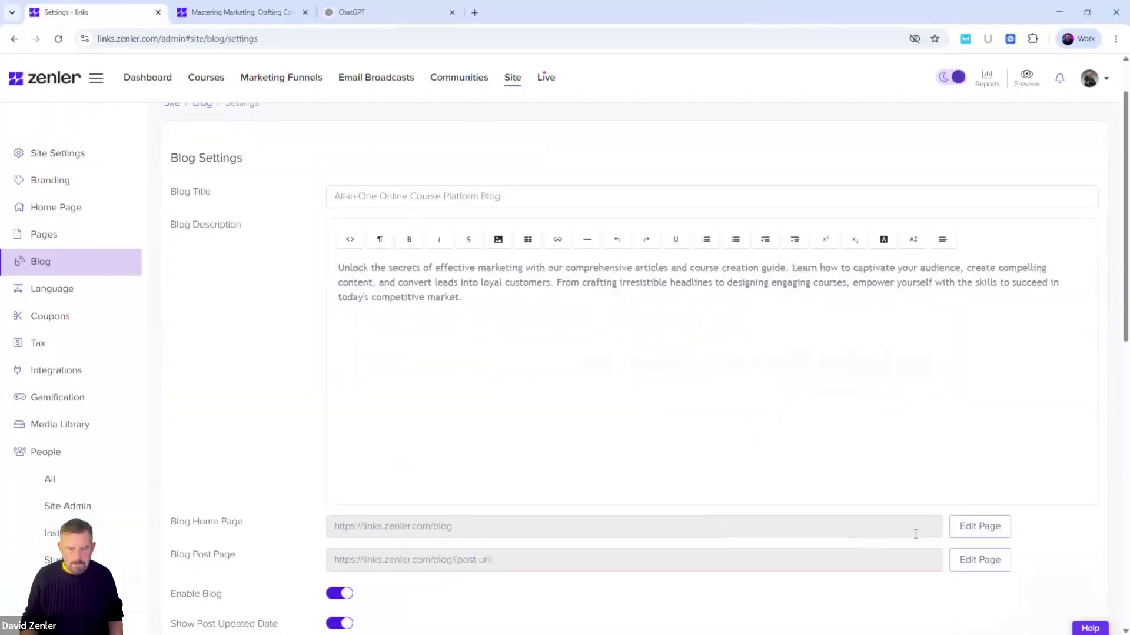
left_click(979, 529)
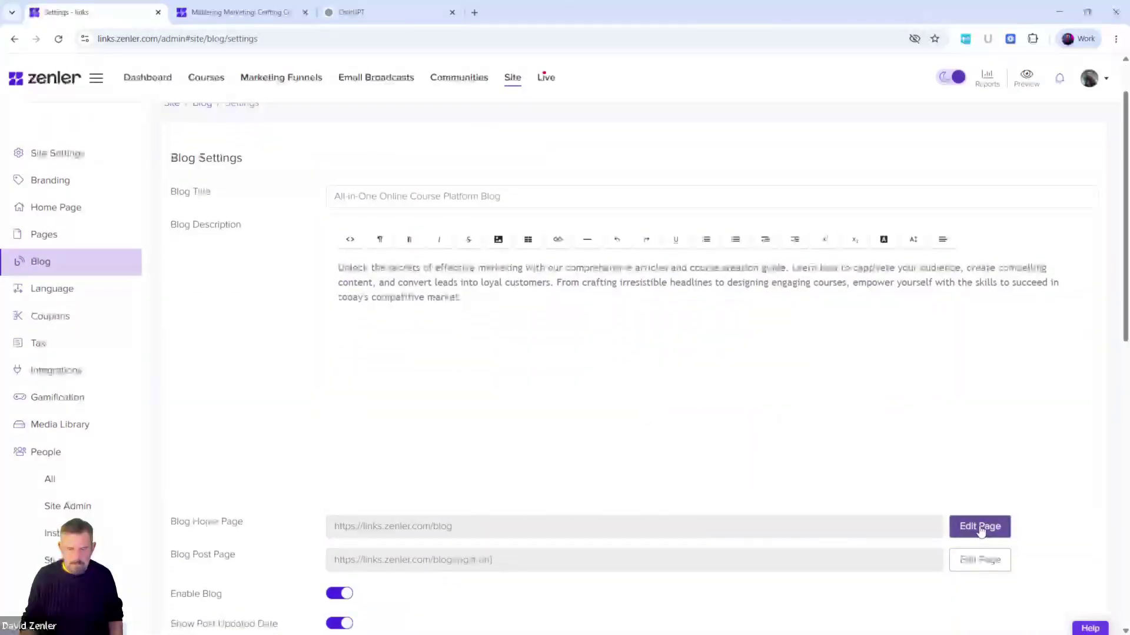
left_click(971, 560)
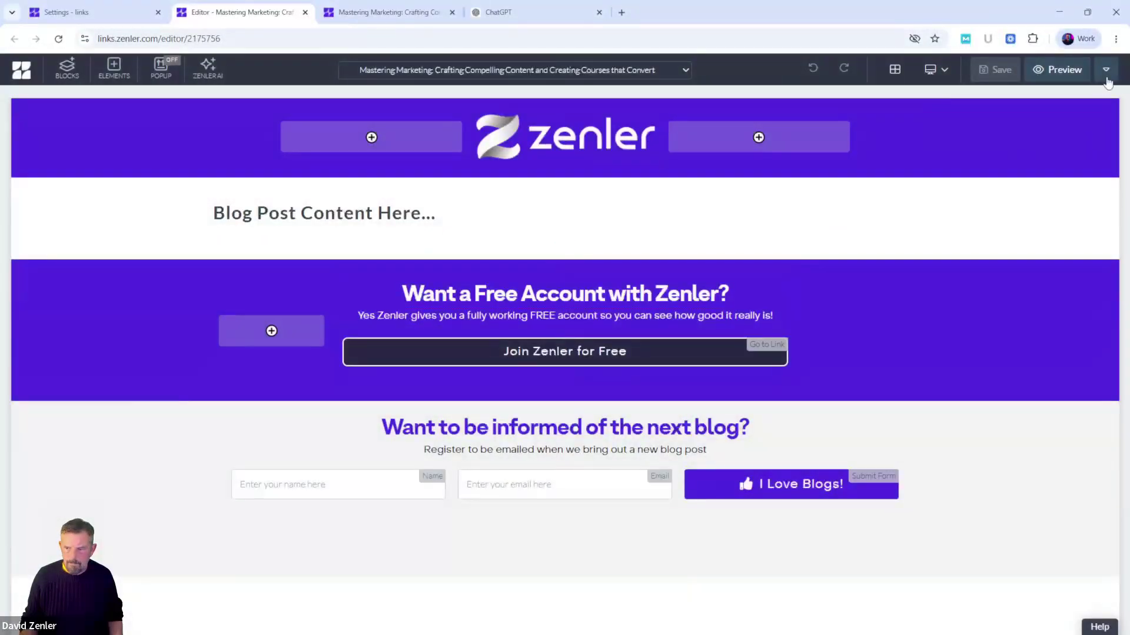
Clear all Page CSS in the Blog Post Page's settings and save the page.
left_click(1106, 70)
left_click(1041, 97)
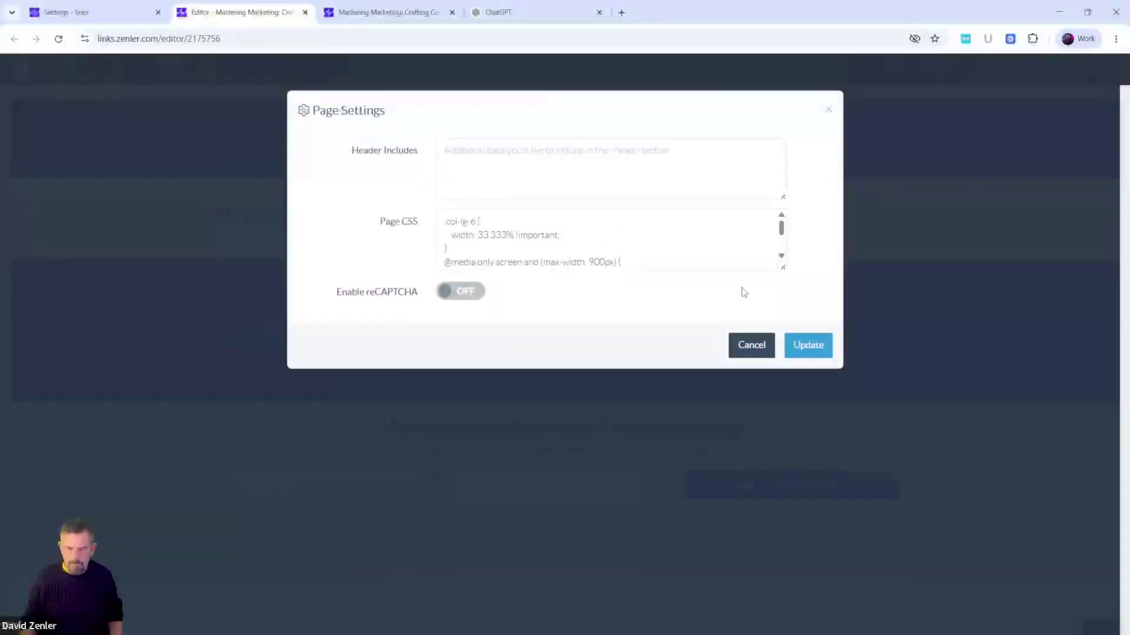
key("ctrl+a")
key("BackSpace")
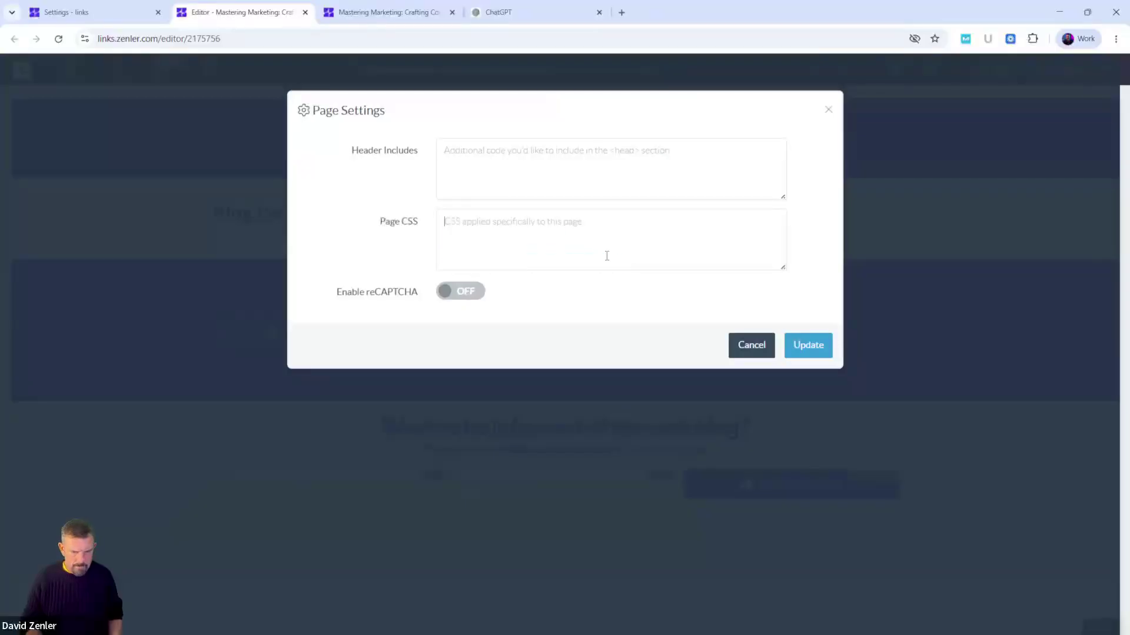
left_click(802, 347)
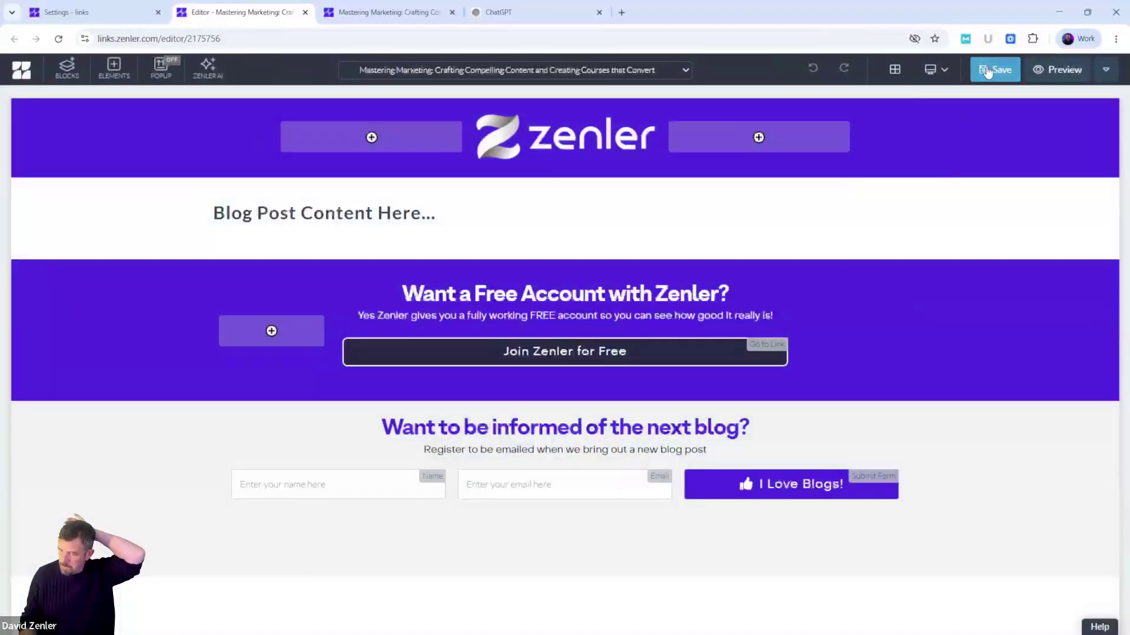
left_click(988, 70)
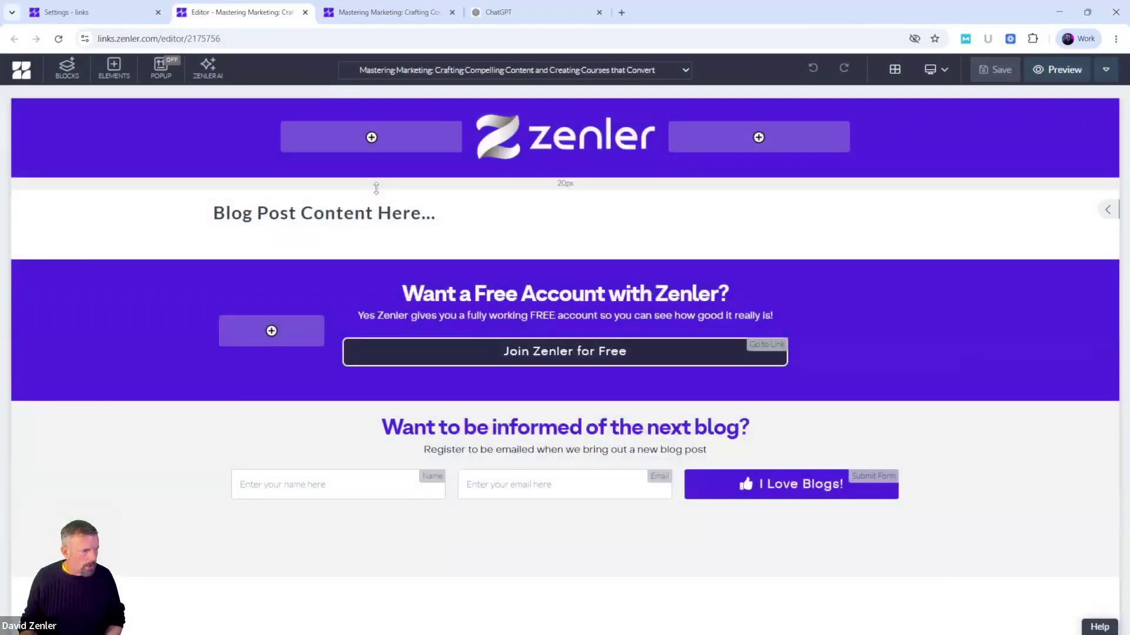
Load the blog listing without the preview parameters in its address and copy the resulting URL.
left_click(406, 21)
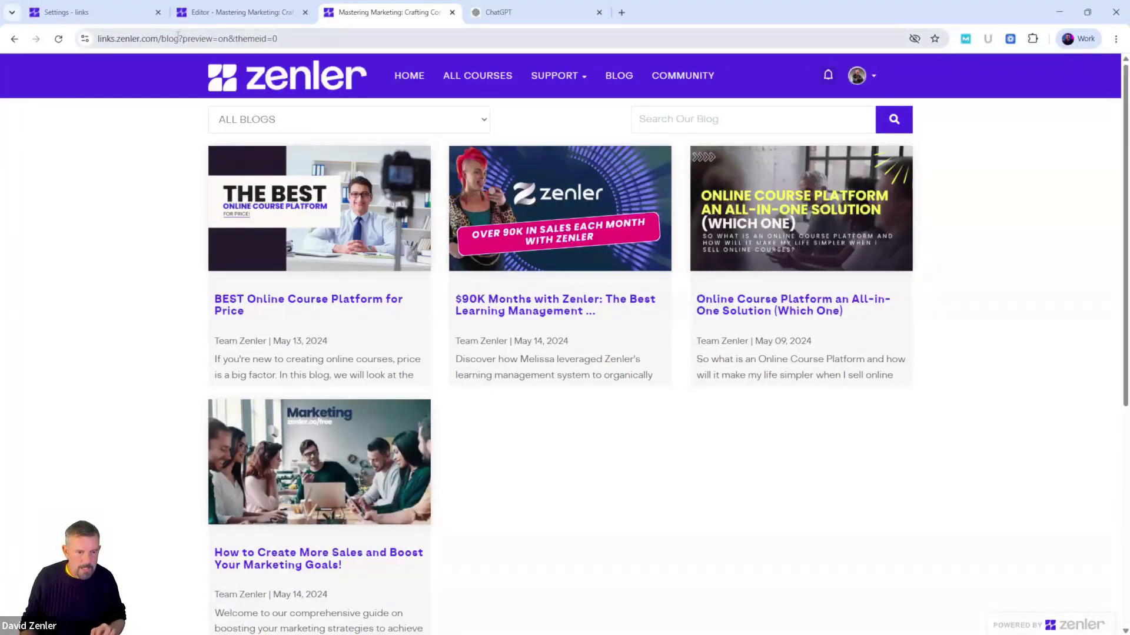
left_click_drag(179, 37, 189, 37)
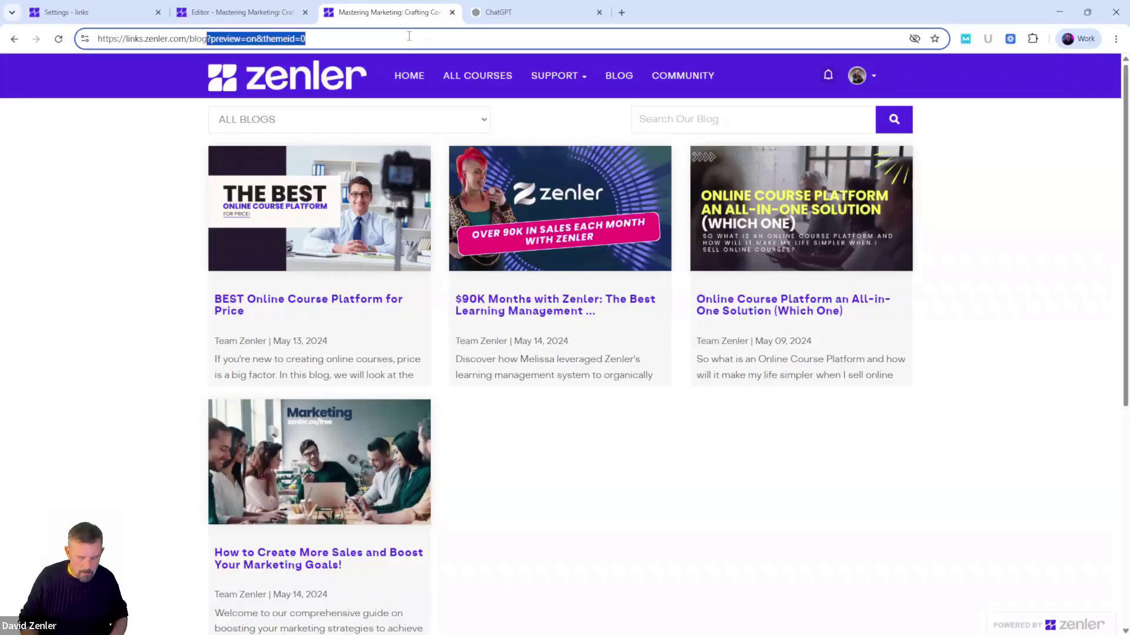
key("BackSpace")
key("Return")
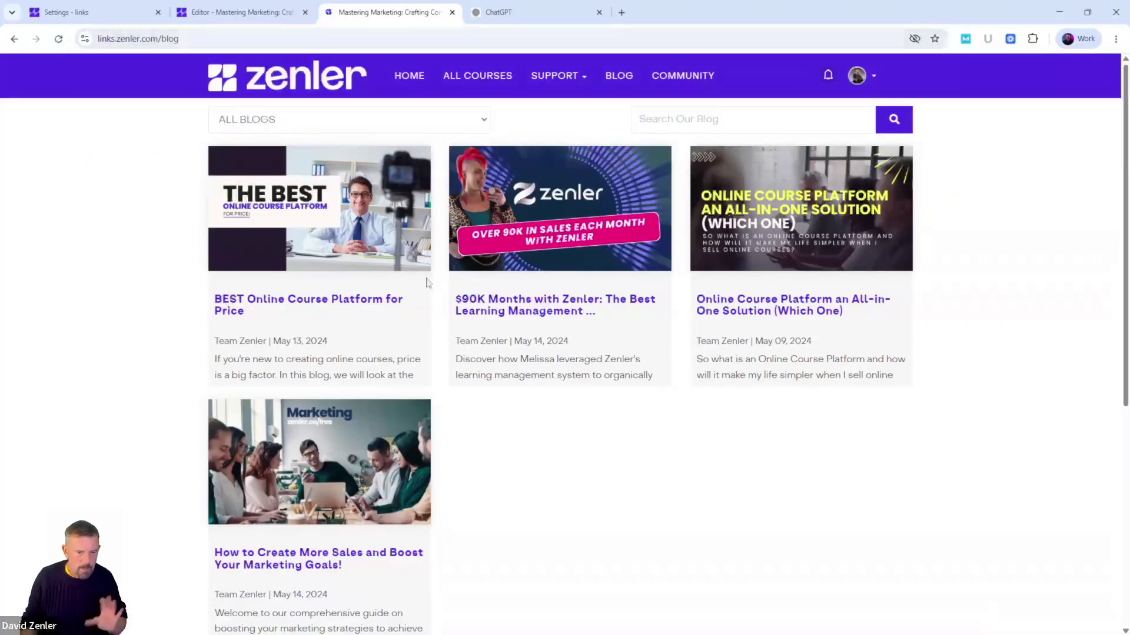
left_click(166, 41)
key("ctrl+c")
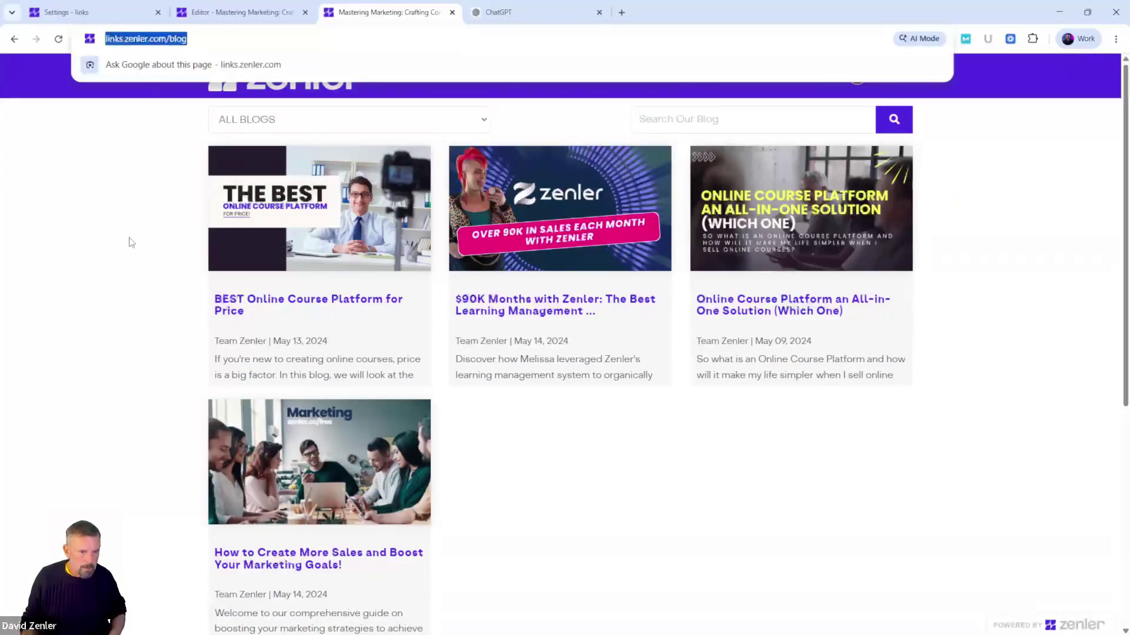
left_click(498, 22)
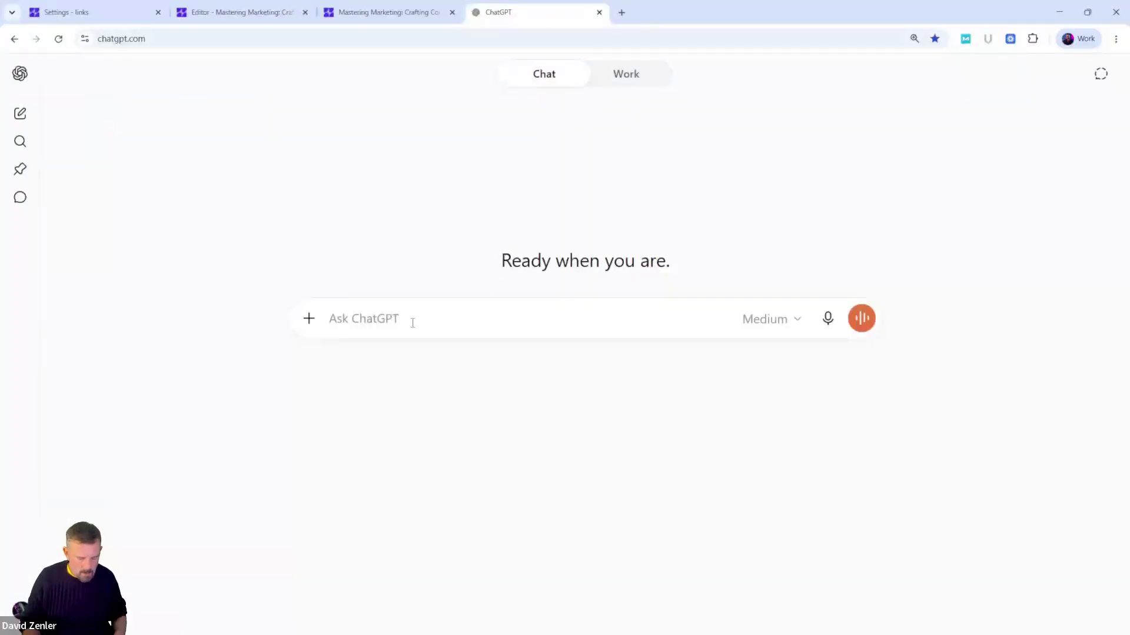
type("on my")
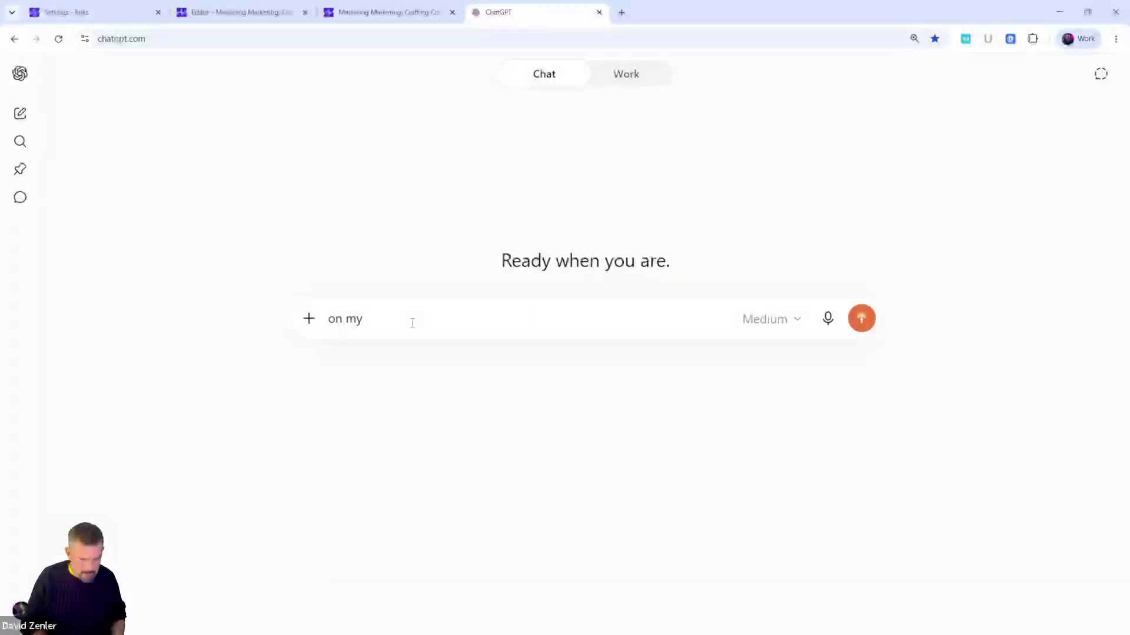
type(" blog pa")
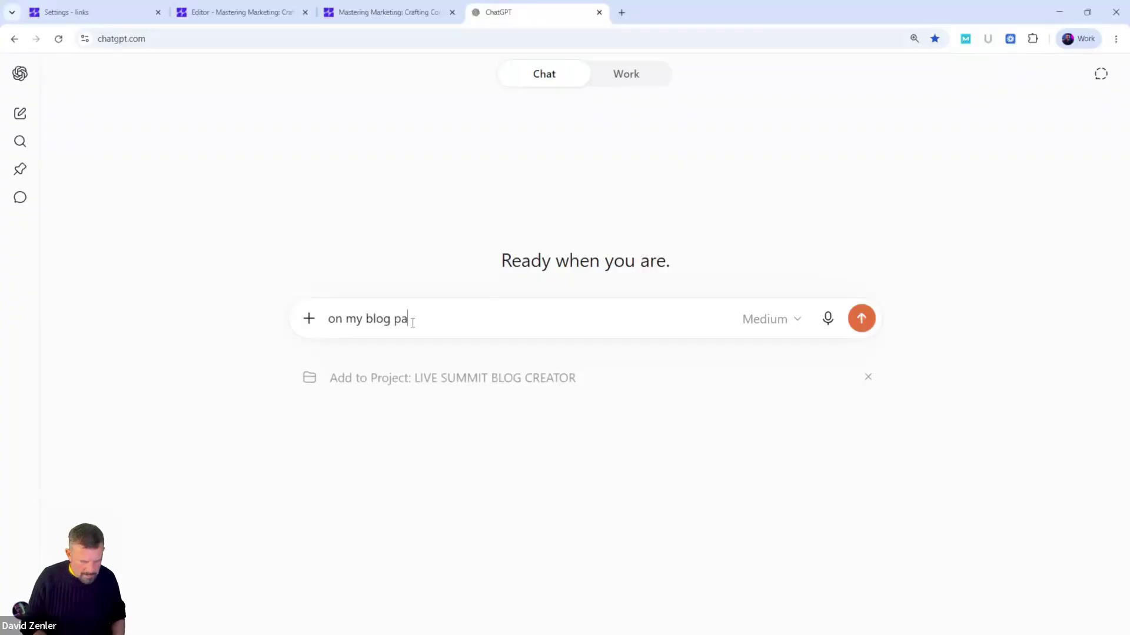
type("ge:")
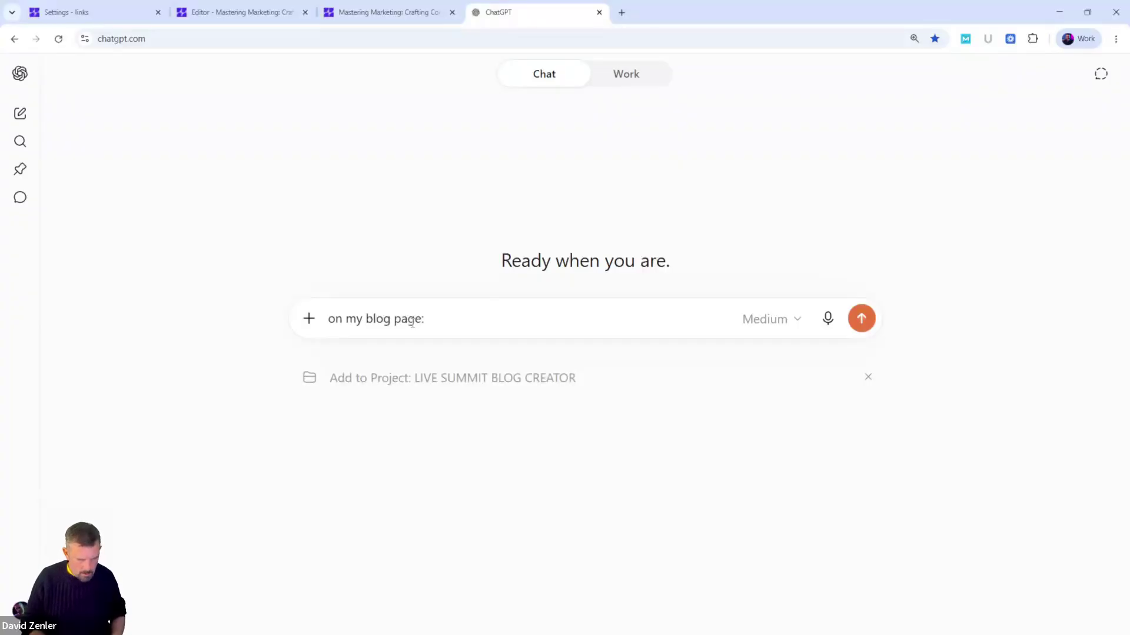
key("ctrl+v")
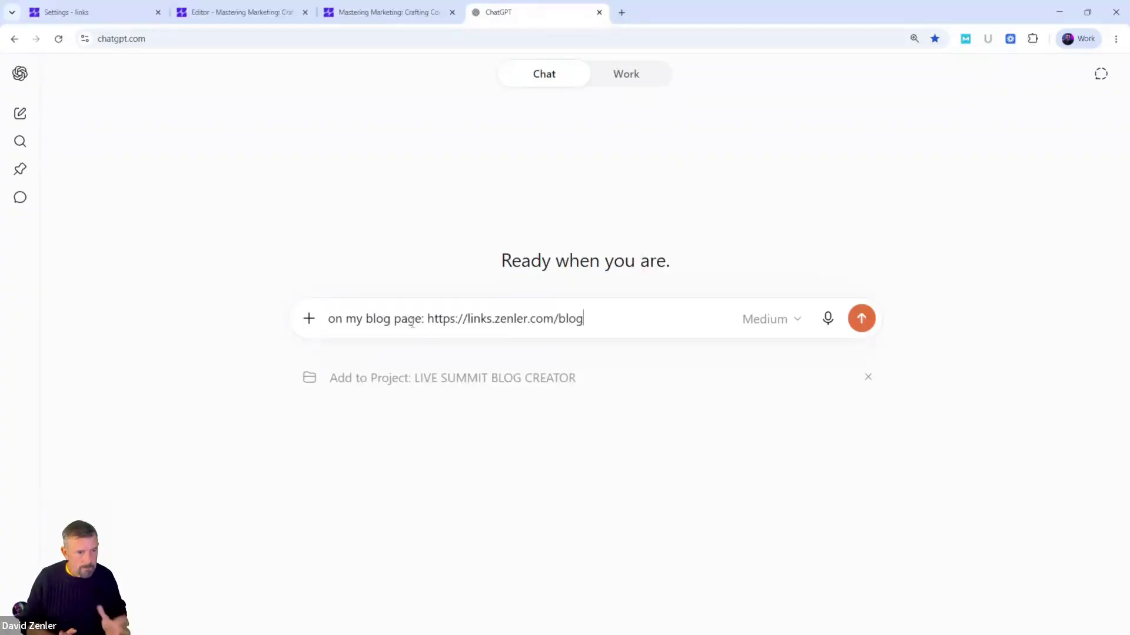
key("shift+Return")
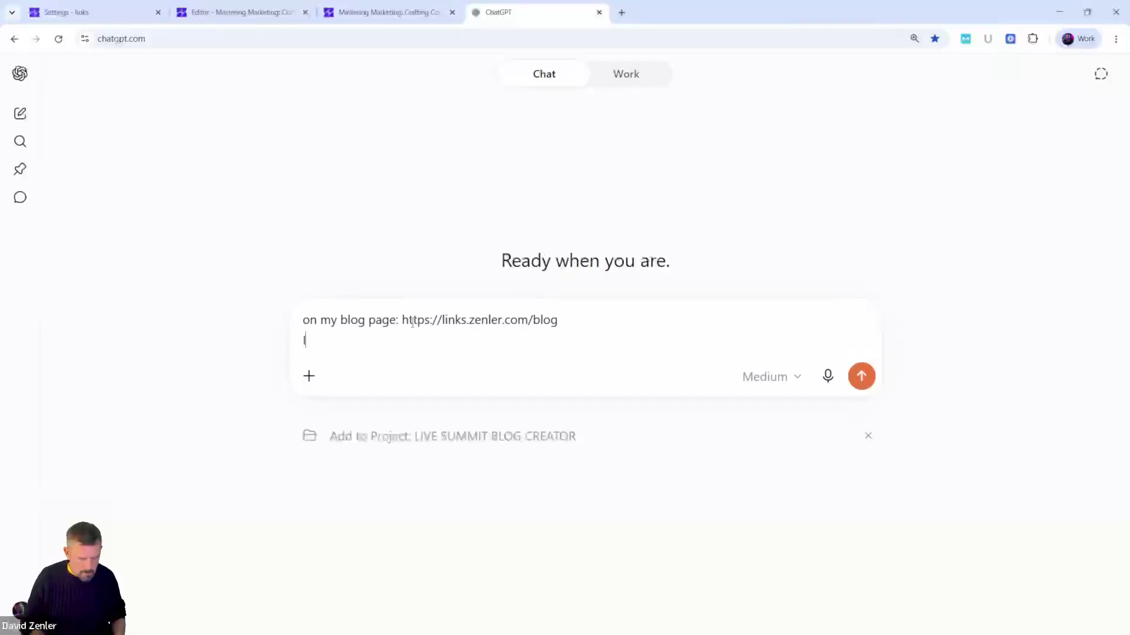
Add "I want the purple titles to be red" as the second line of the prompt.
type("I want the ")
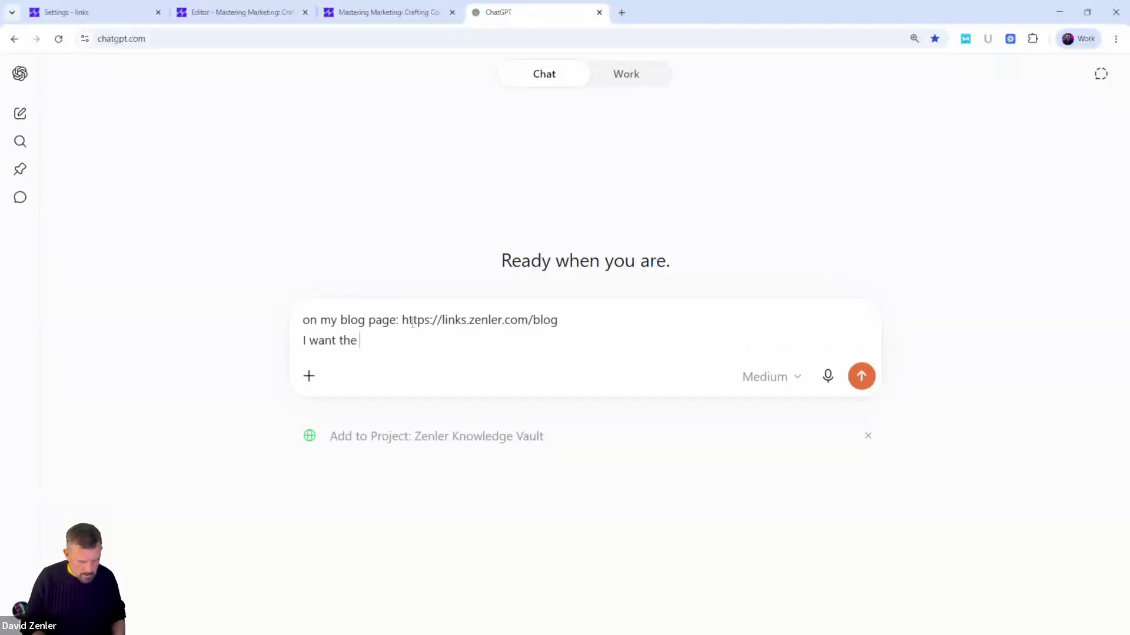
type("purple ti")
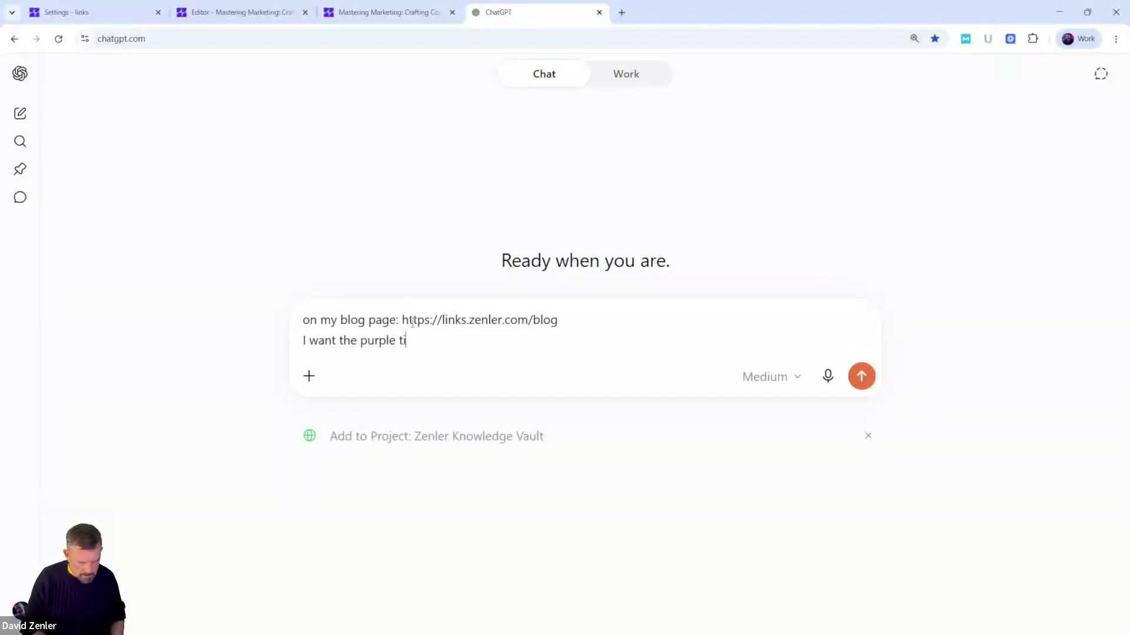
type("tles to be")
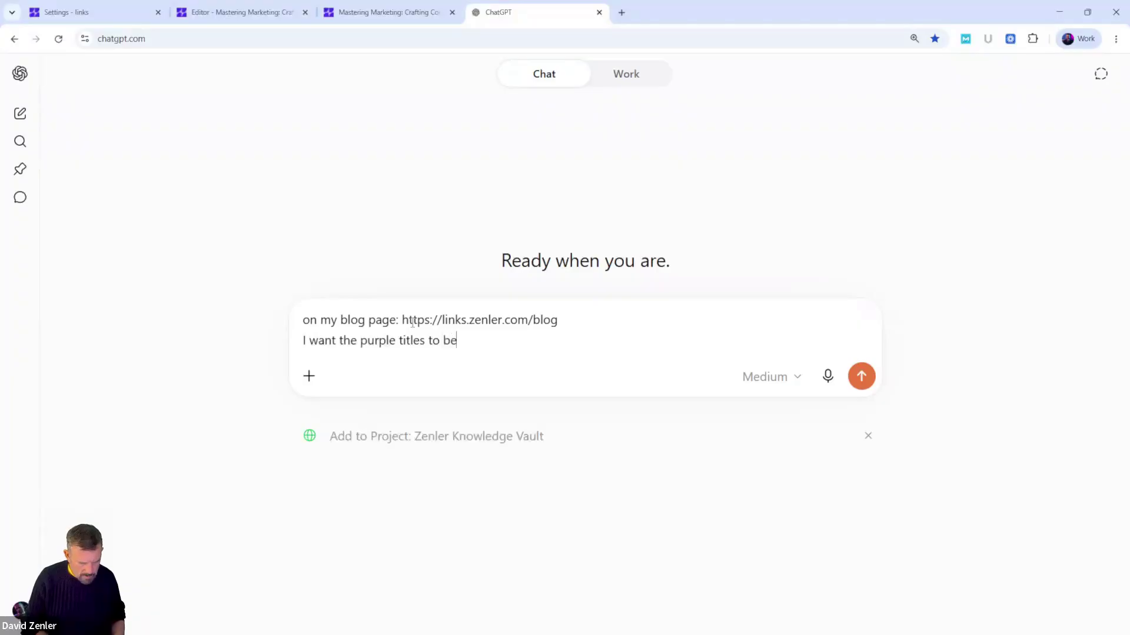
type(" red")
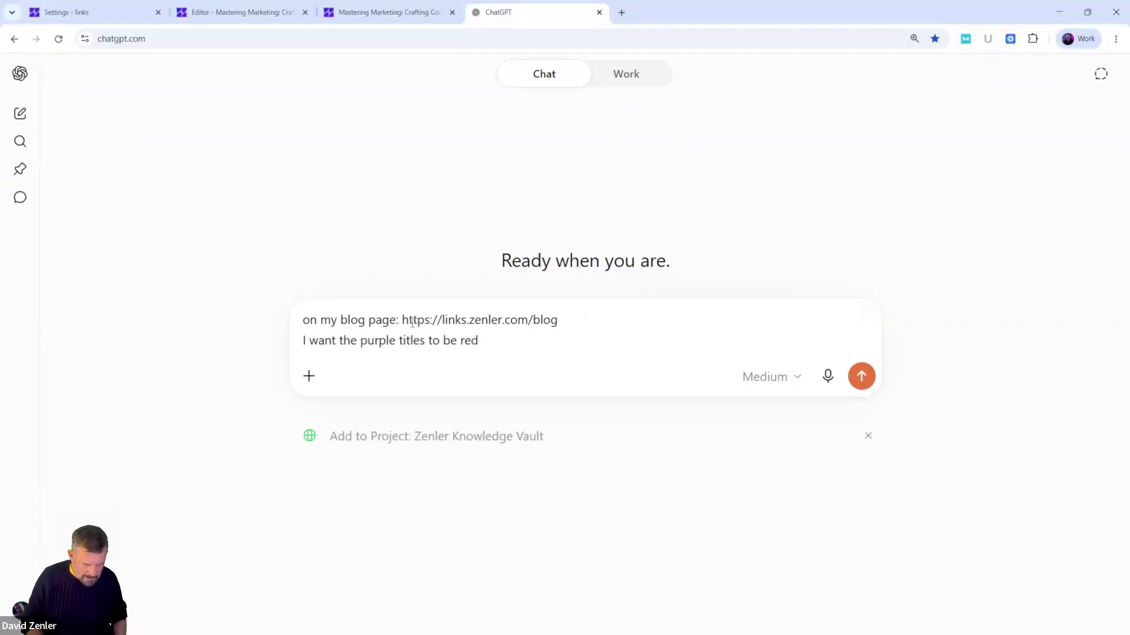
type("#ff0")
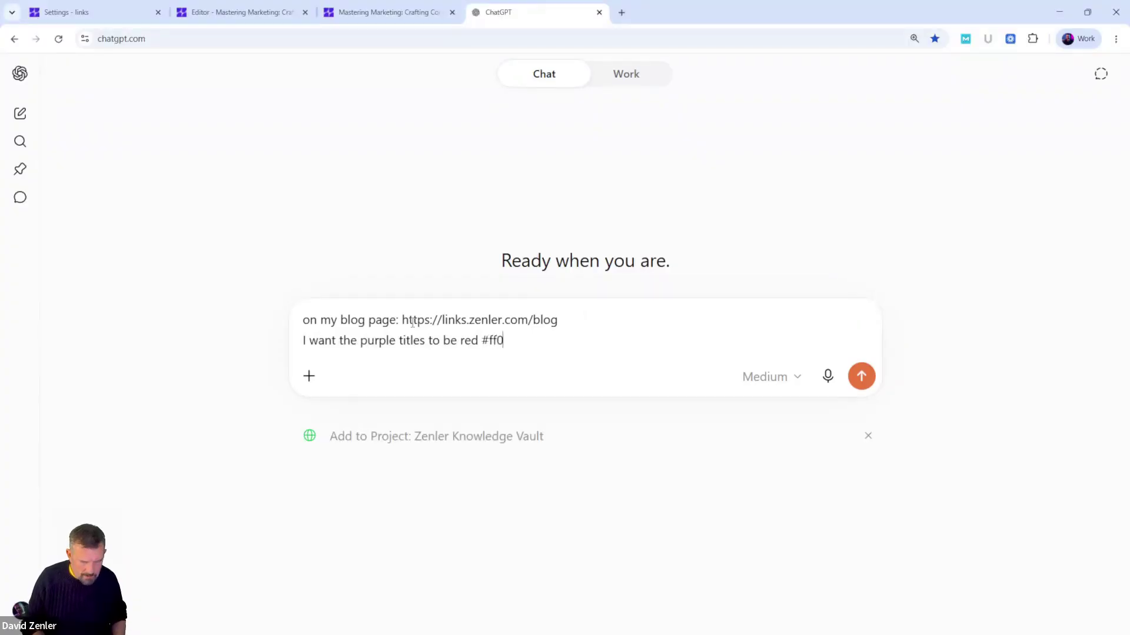
type("000")
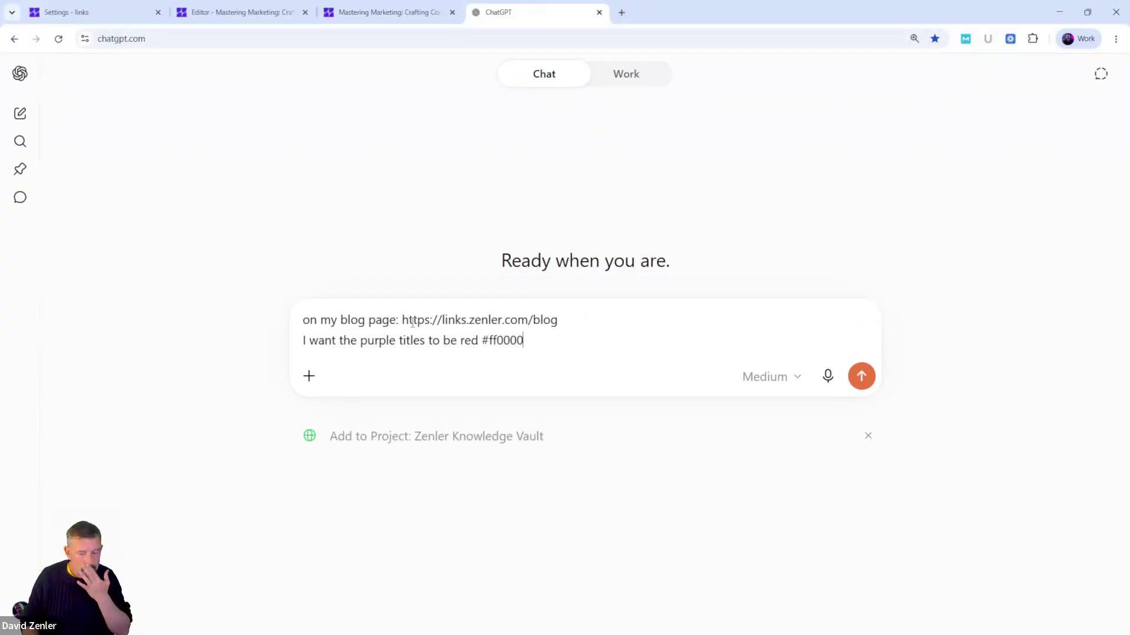
left_click_drag(482, 341, 529, 343)
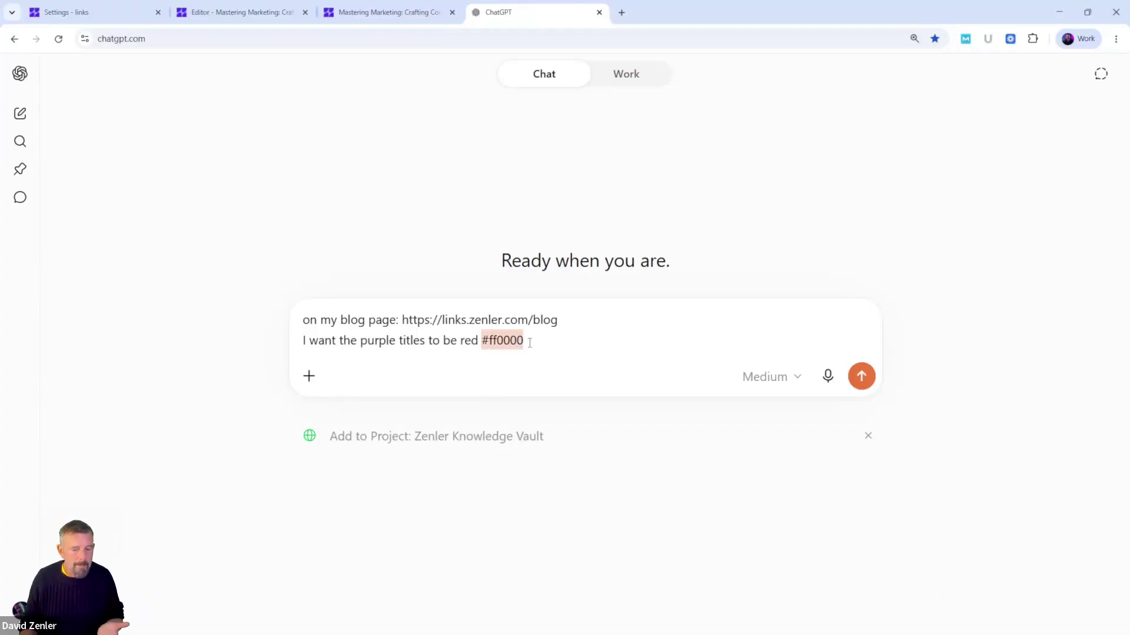
key("BackSpace")
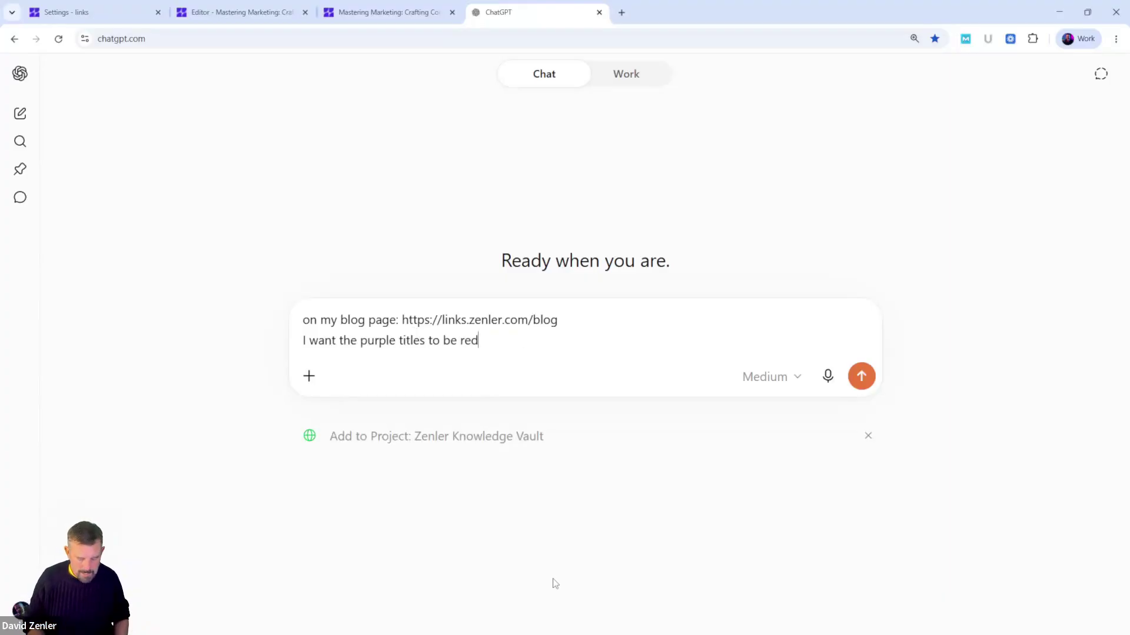
Add a third prompt line reading "give me the CSS code and it must contain the important tag".
key("shift+Return")
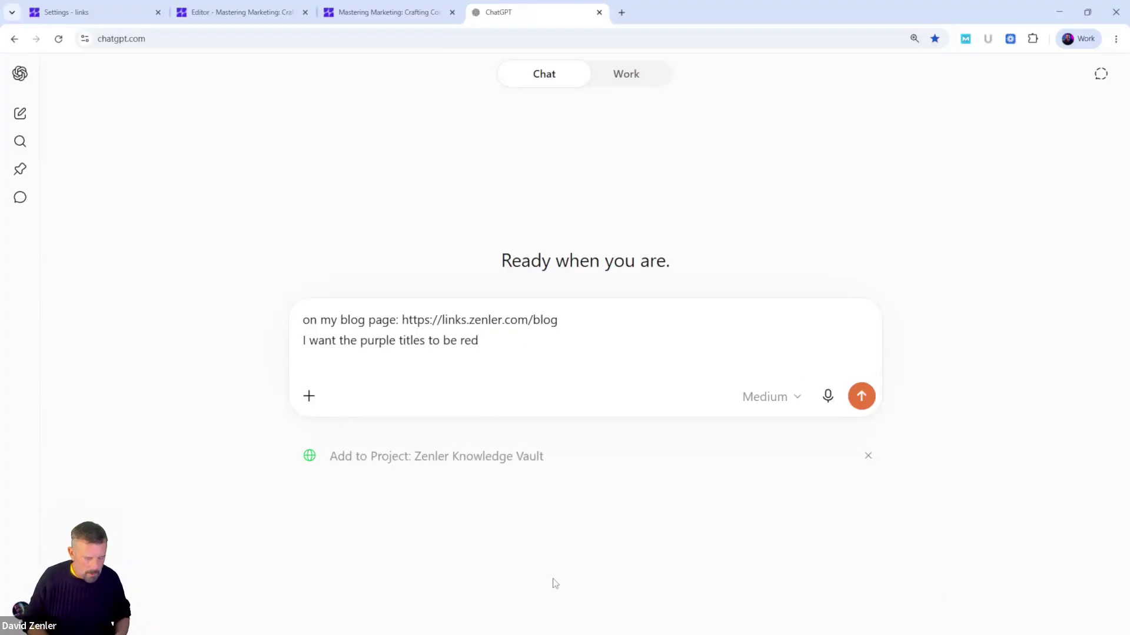
type("give me ")
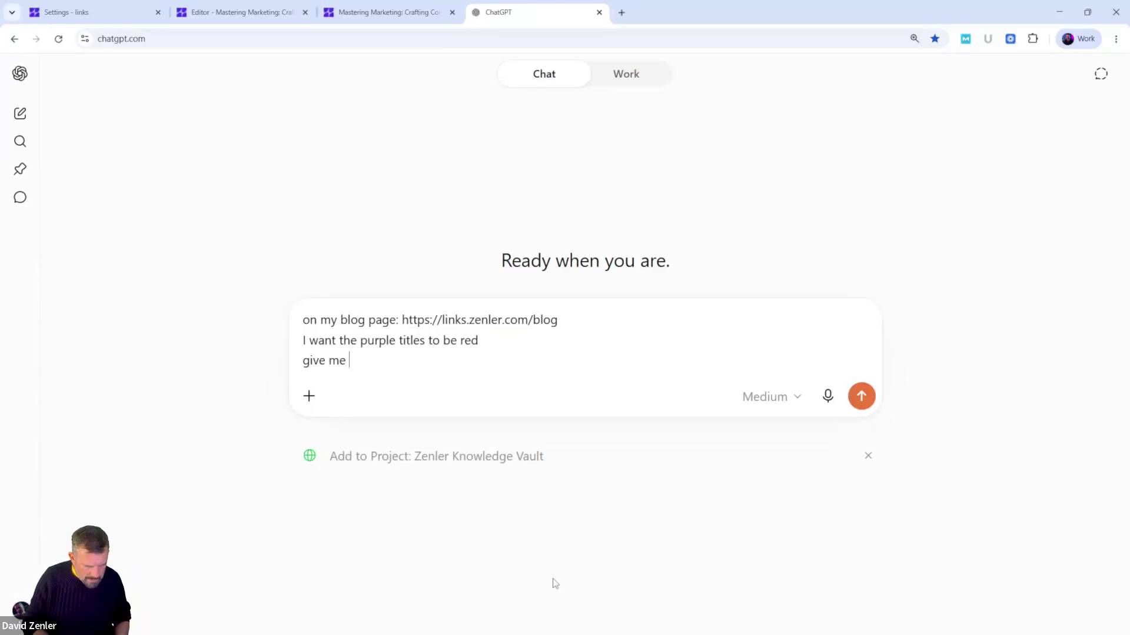
type("the CSS")
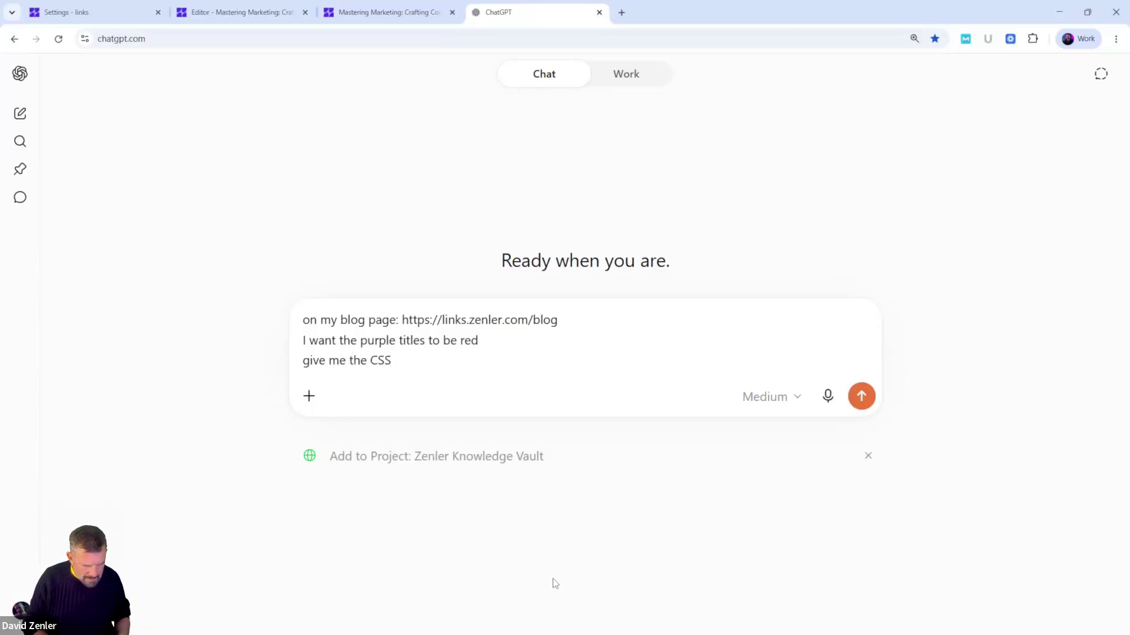
type(" code")
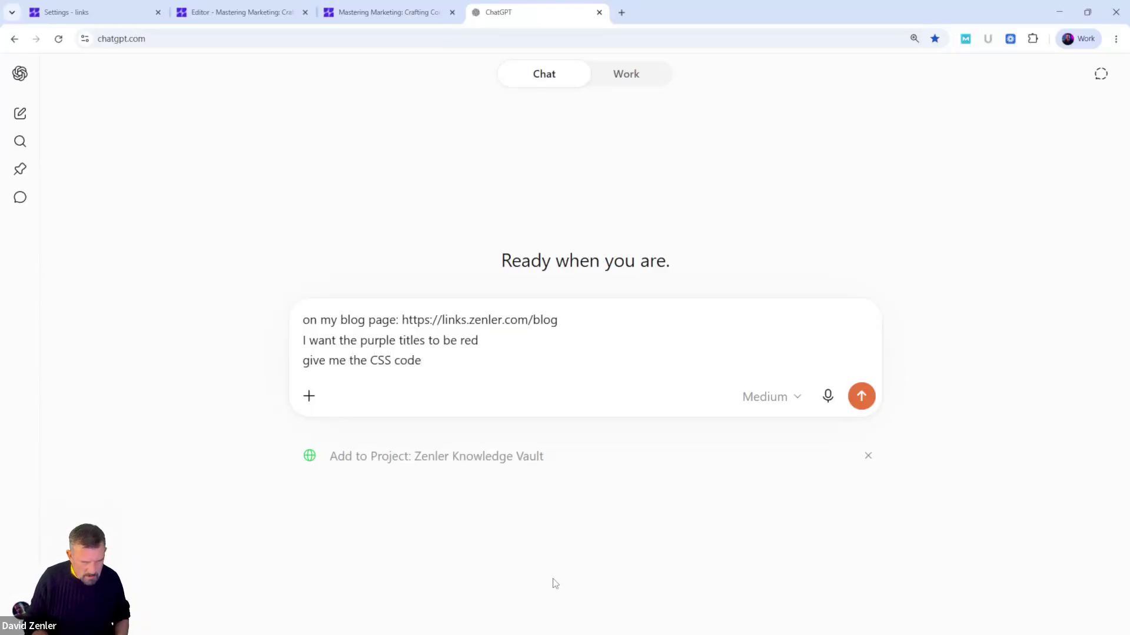
type(" and")
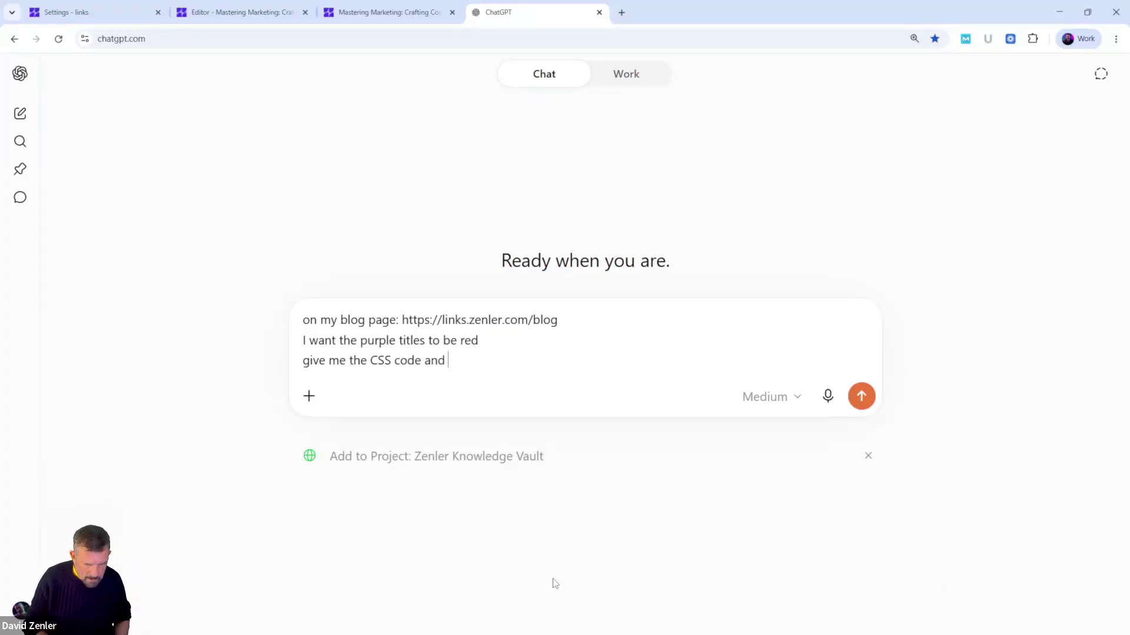
type(" it mus")
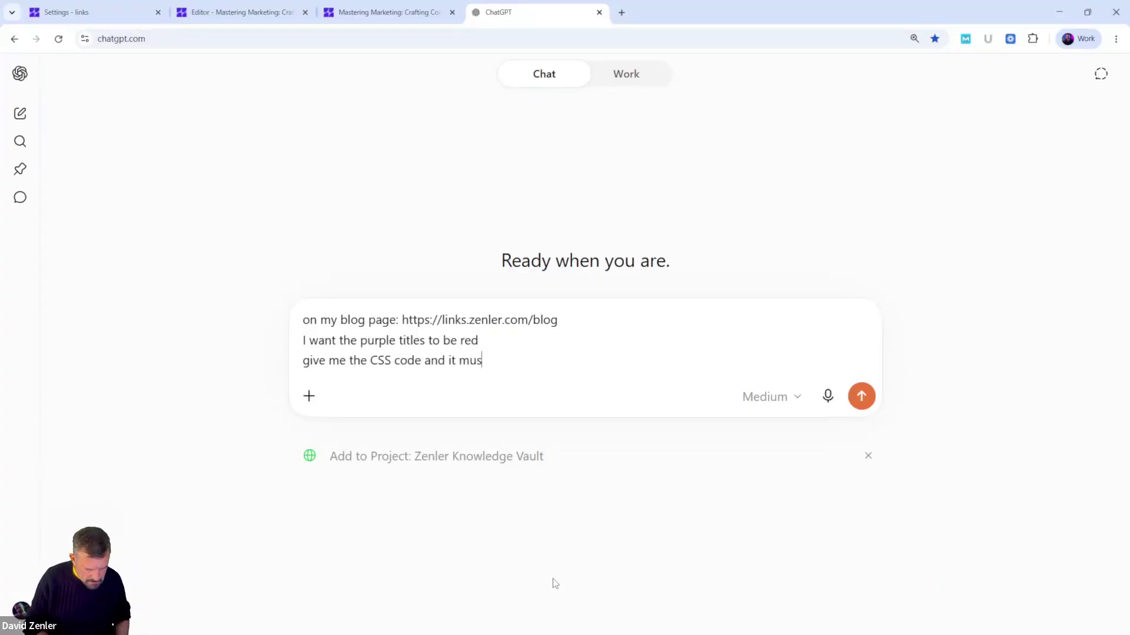
type("t contain ")
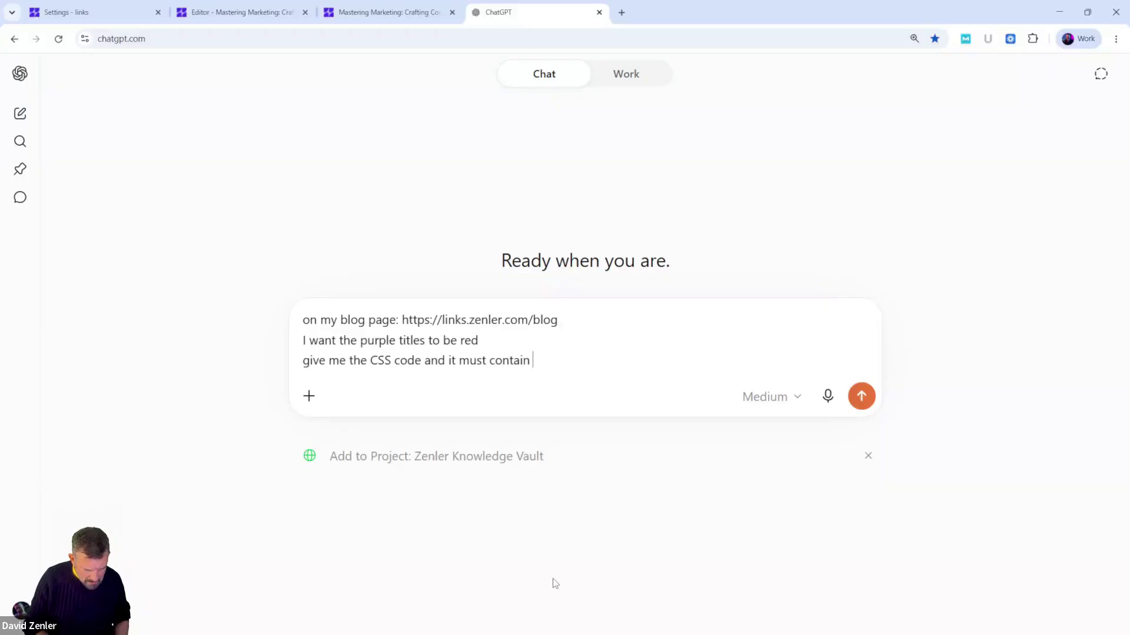
type("the important ")
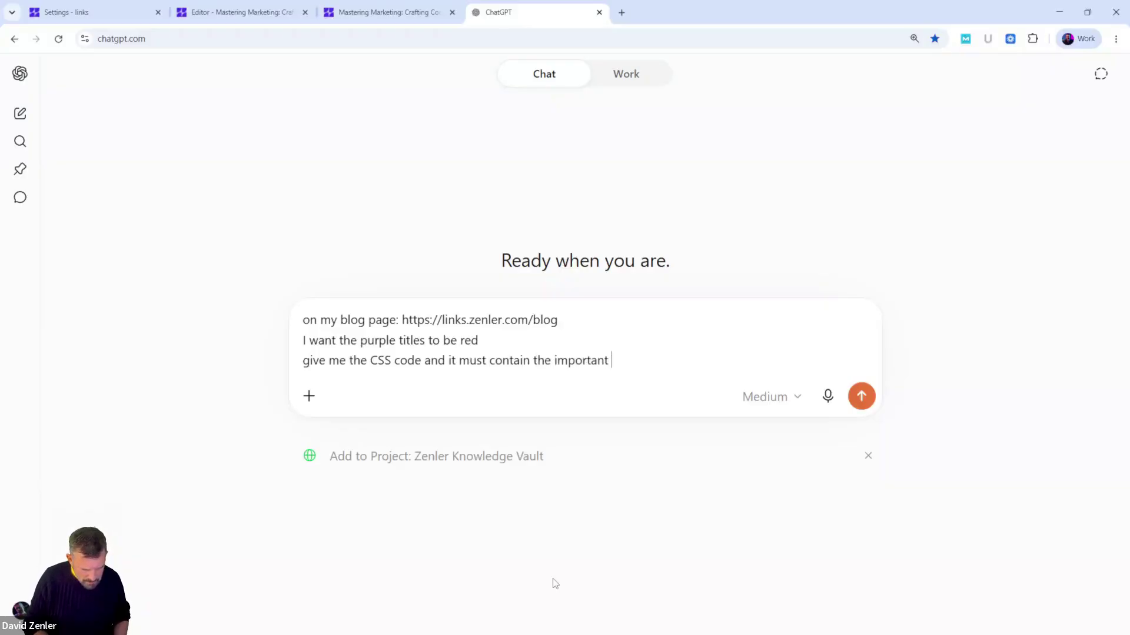
type("tag")
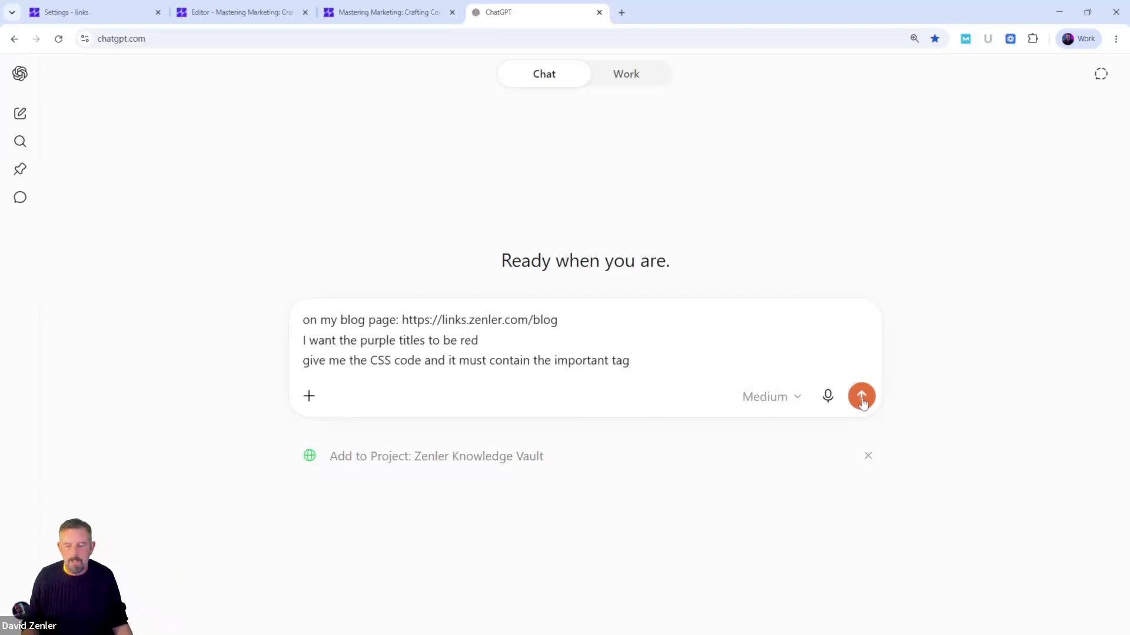
Review the URL, title colour and CSS requirements in the prompt, and send it to ChatGPT.
left_click_drag(502, 320, 577, 320)
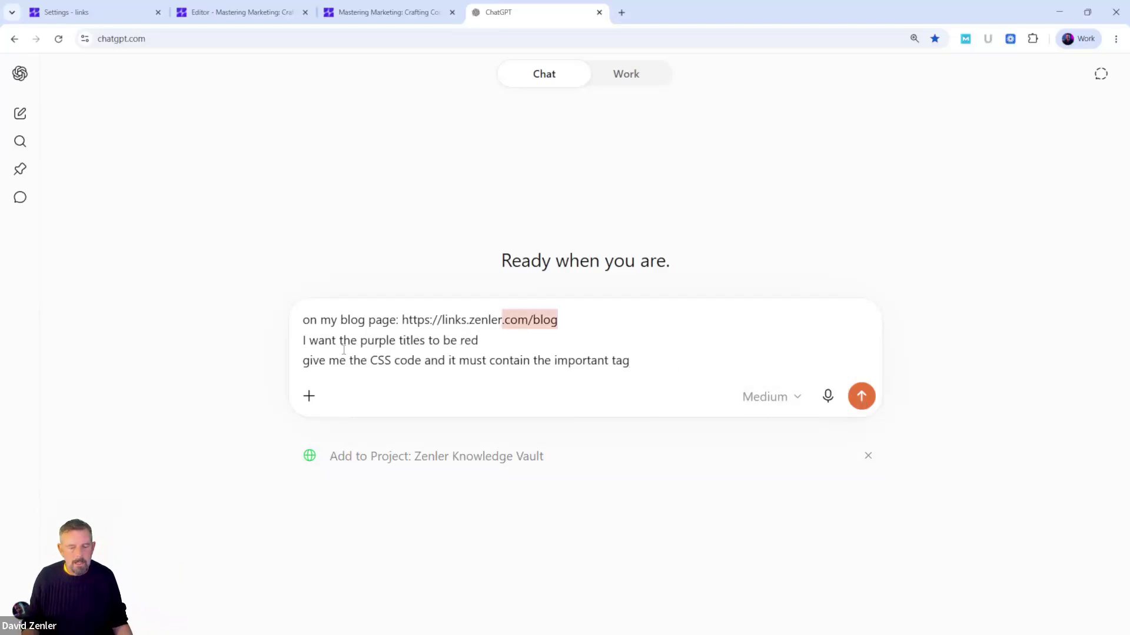
left_click_drag(343, 342, 499, 342)
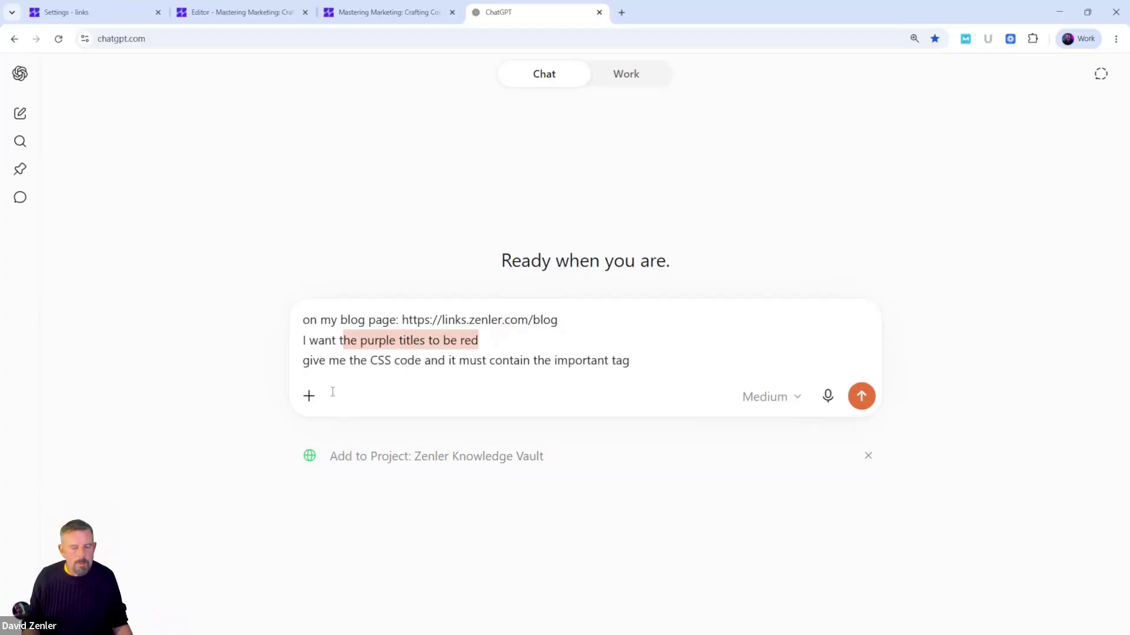
left_click(344, 362)
left_click_drag(367, 360, 622, 364)
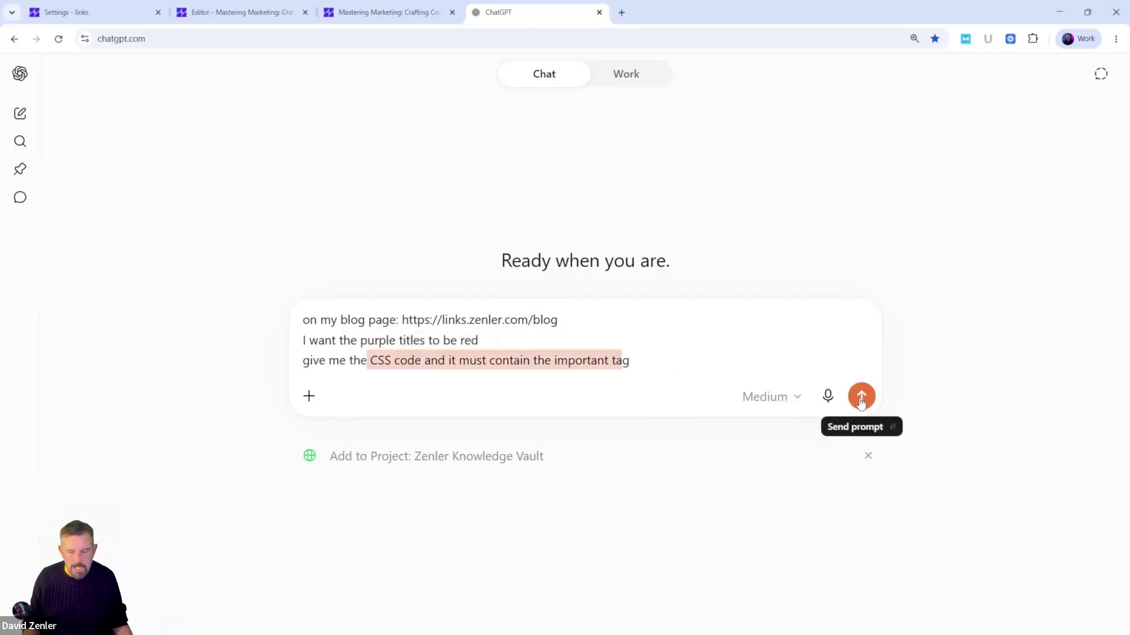
left_click(861, 398)
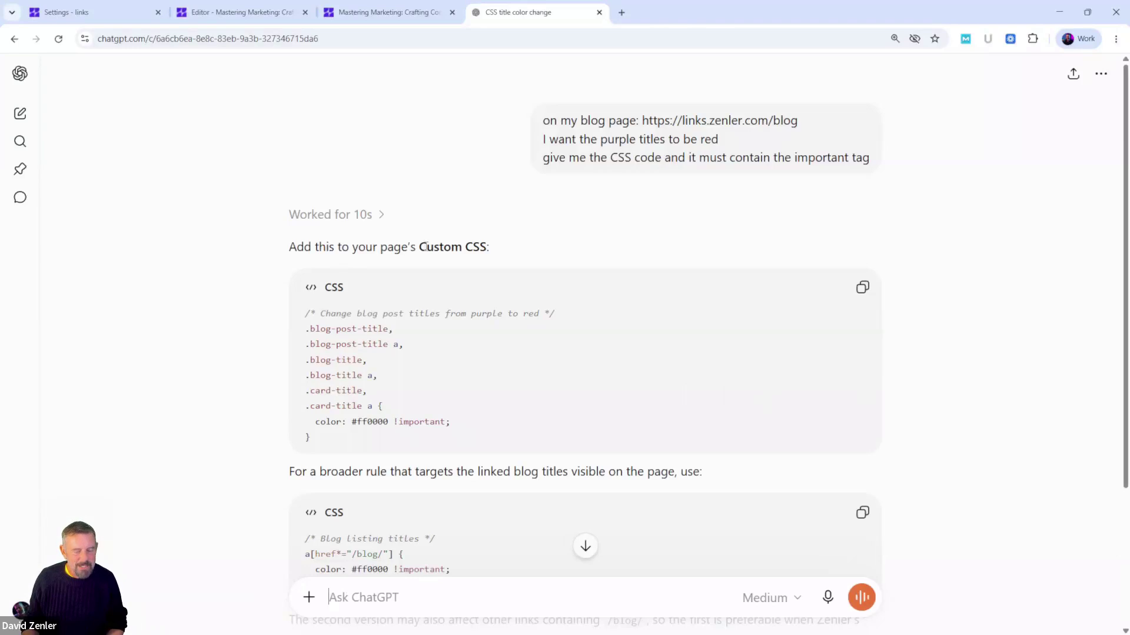
Review both CSS suggestions in the reply and copy the entire first code block for the blog post titles.
scroll(626, 297, "down", 2)
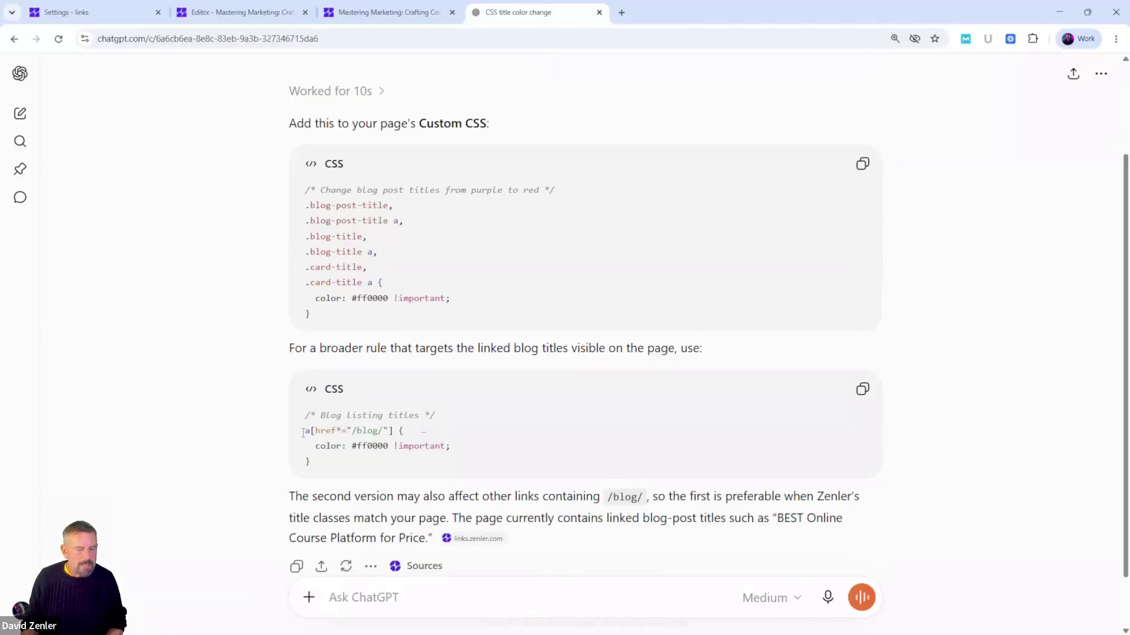
left_click_drag(305, 430, 333, 463)
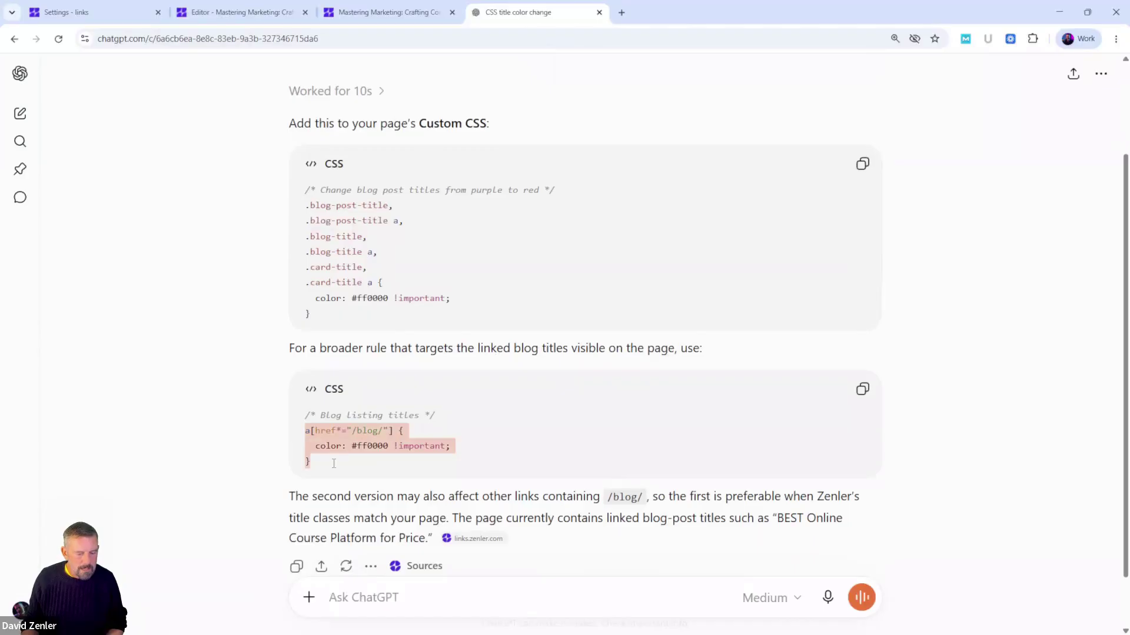
left_click(214, 439)
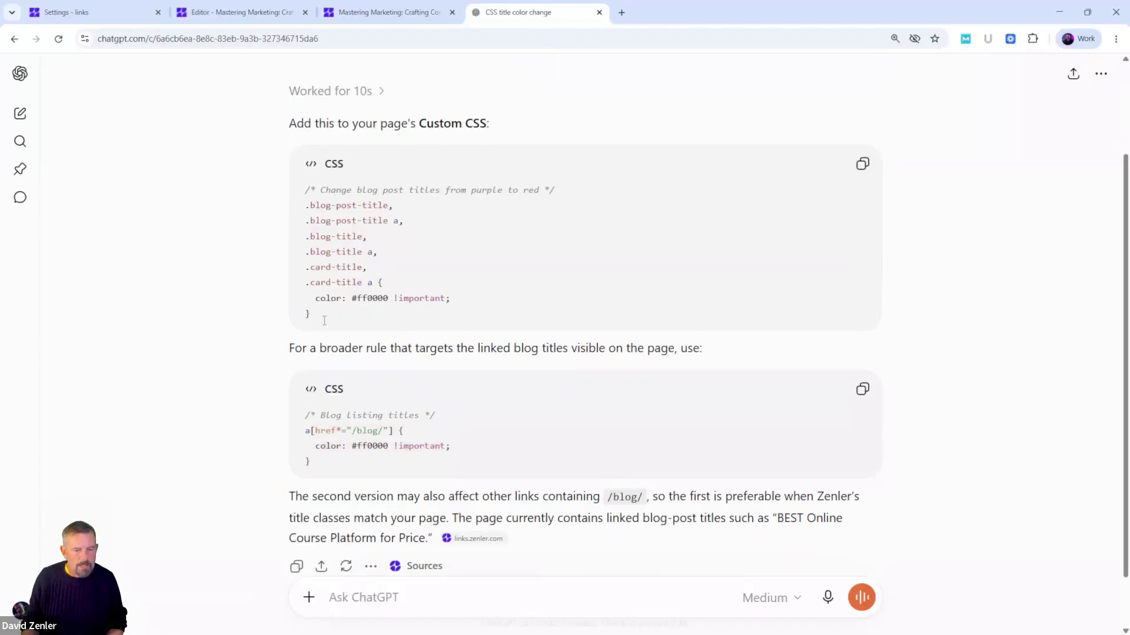
left_click_drag(315, 317, 254, 181)
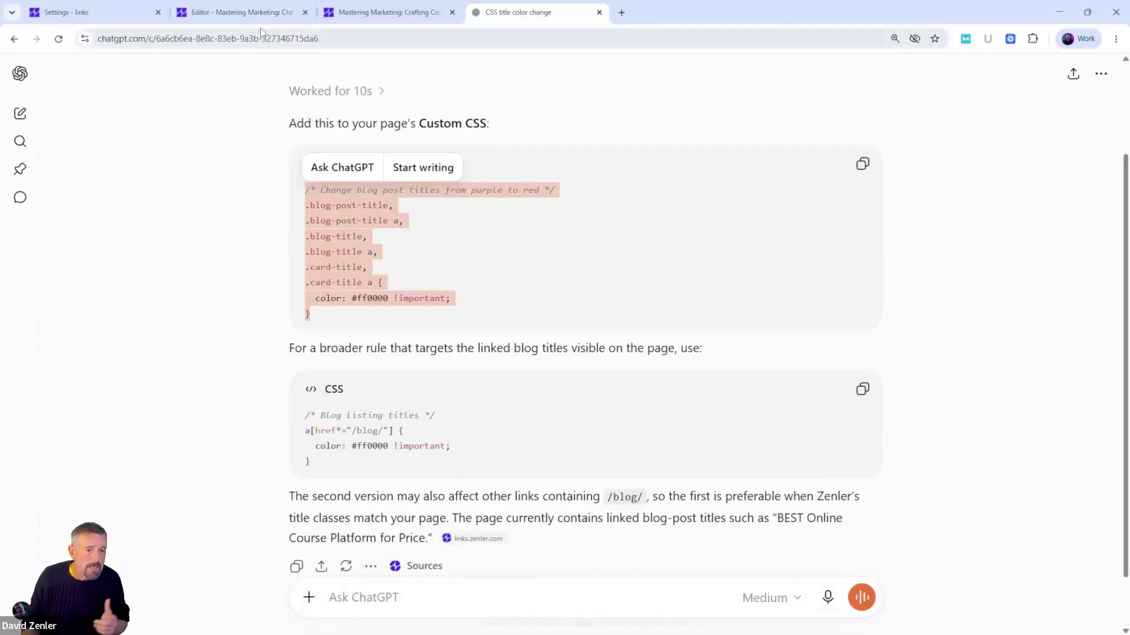
In the Zenler editor, paste the copied red-title CSS into the blog post page's Page CSS, apply it and save the page.
left_click(289, 22)
left_click(1105, 69)
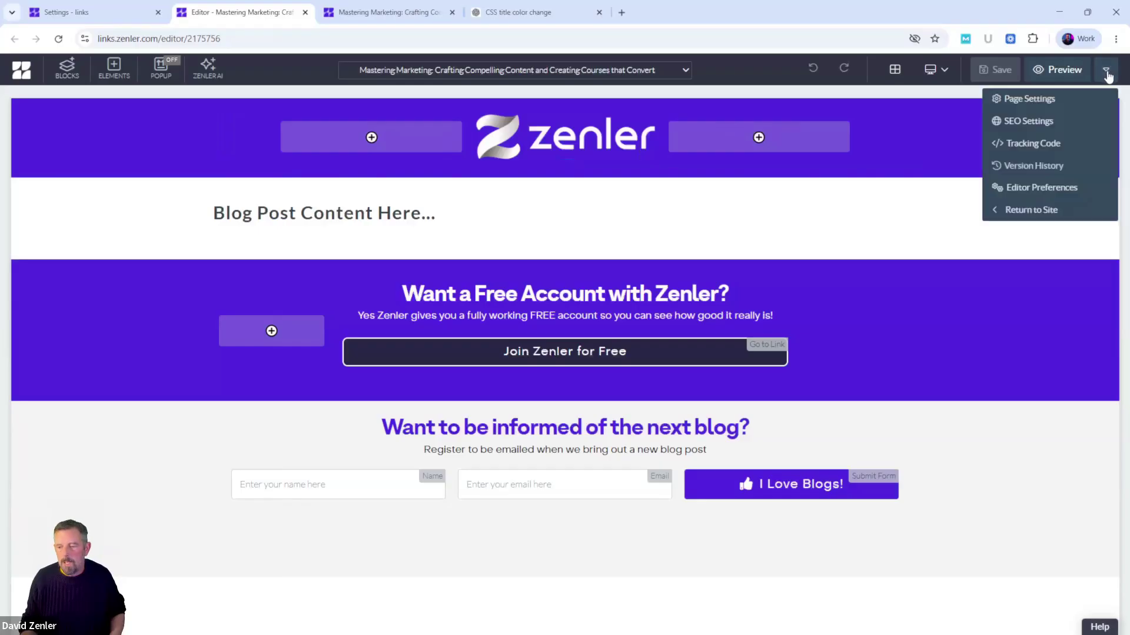
left_click(1040, 105)
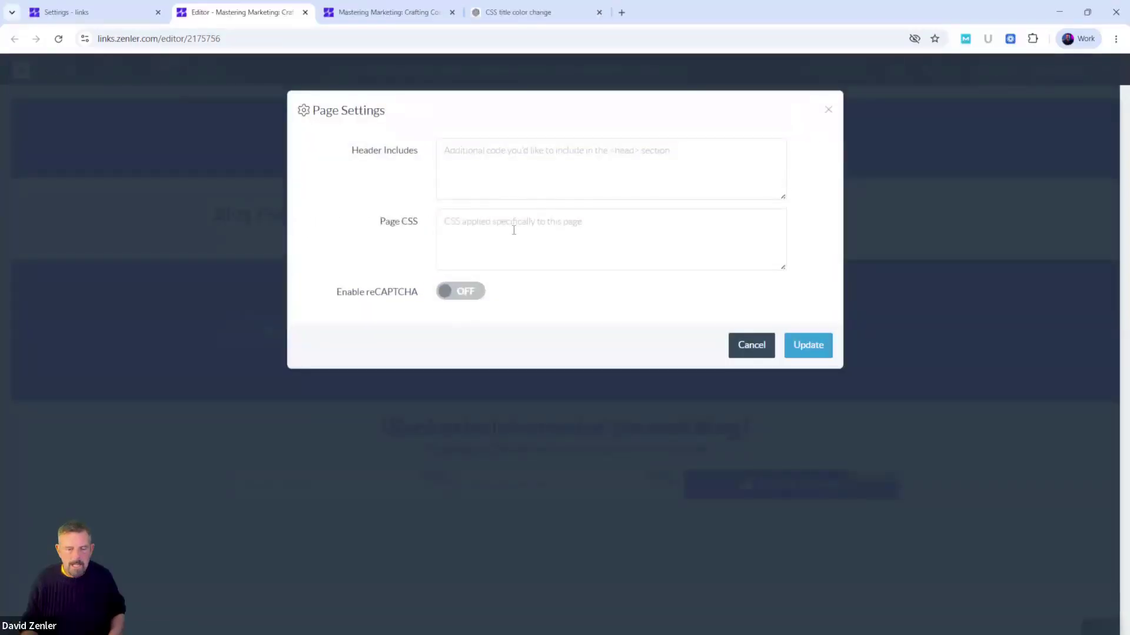
left_click(488, 231)
key("ctrl+v")
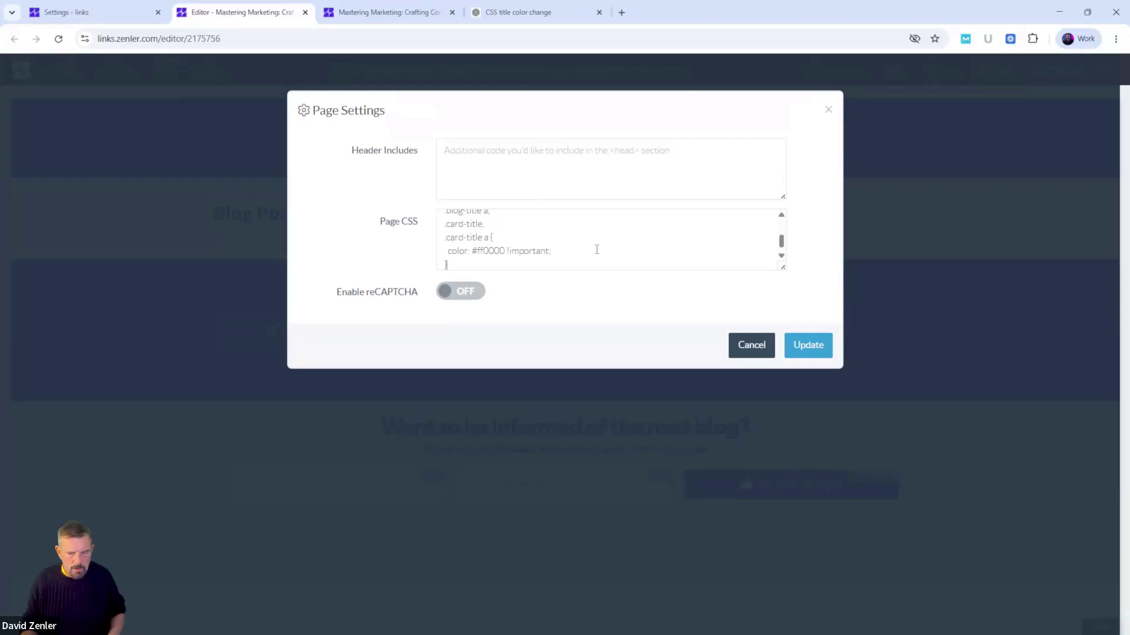
left_click_drag(508, 252, 578, 250)
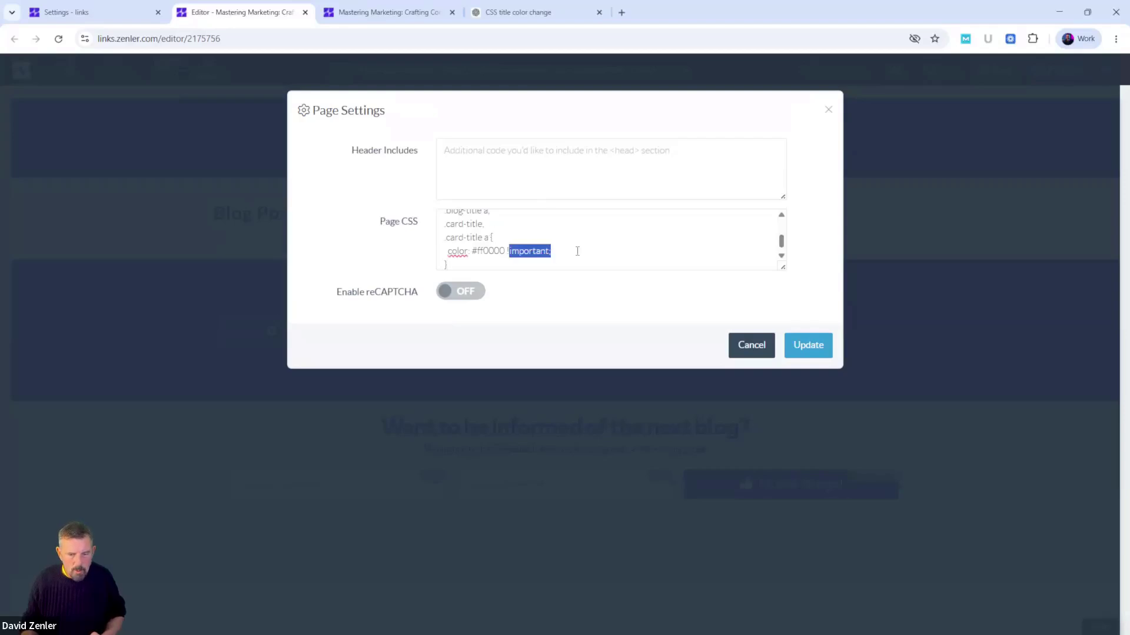
left_click(679, 245)
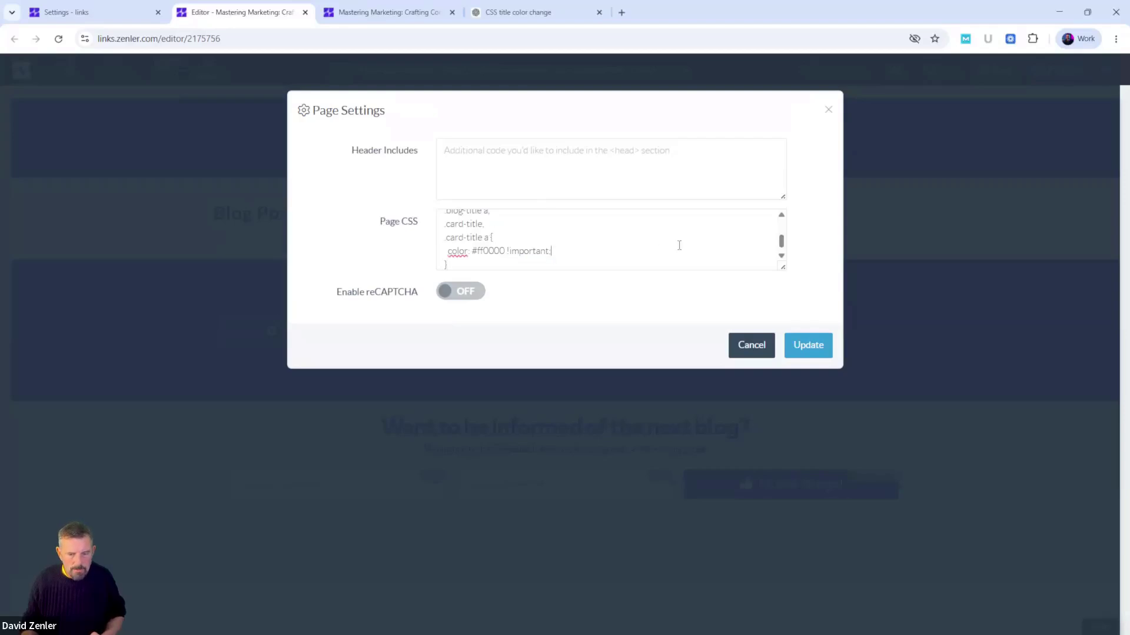
left_click(810, 349)
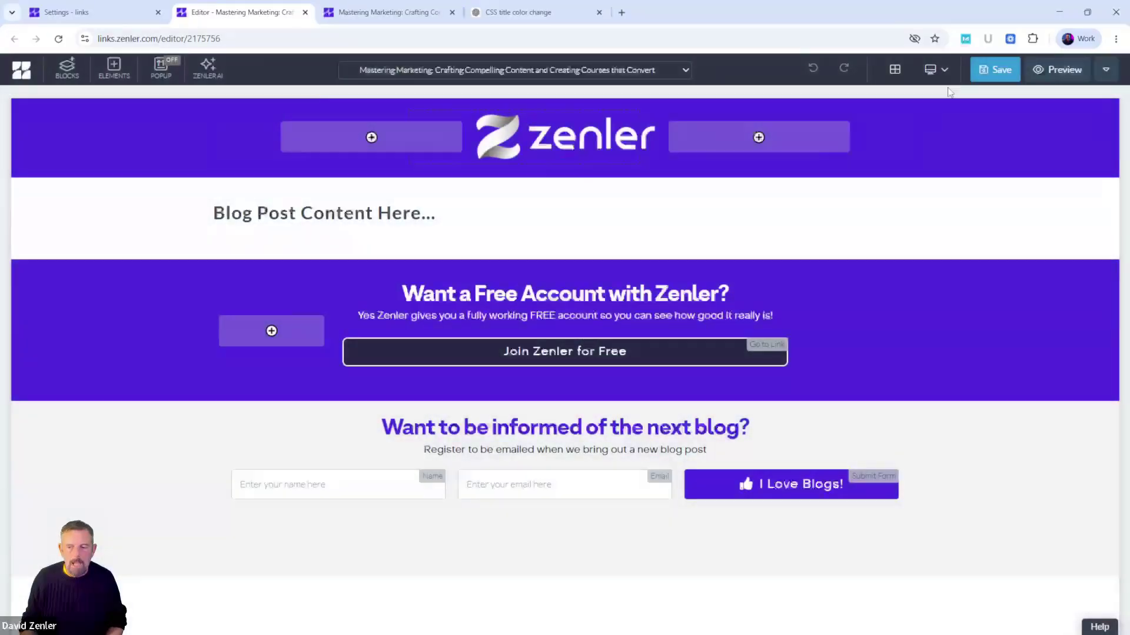
left_click(994, 69)
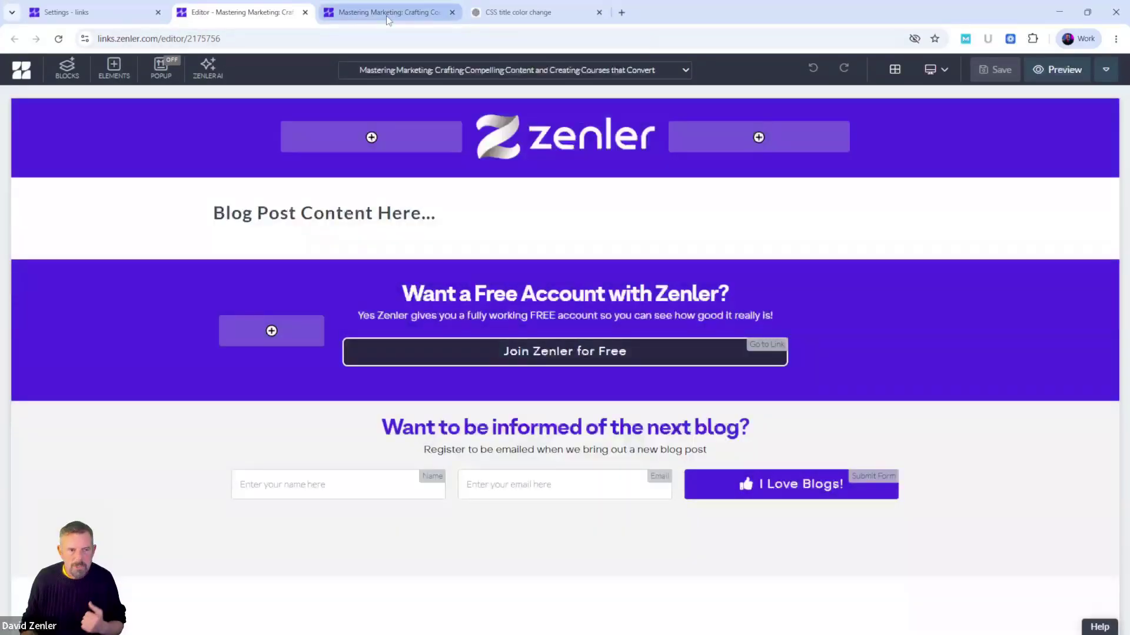
Reload the live blog listing, dismiss its offer pop-up and check the colour of the post titles.
left_click(388, 13)
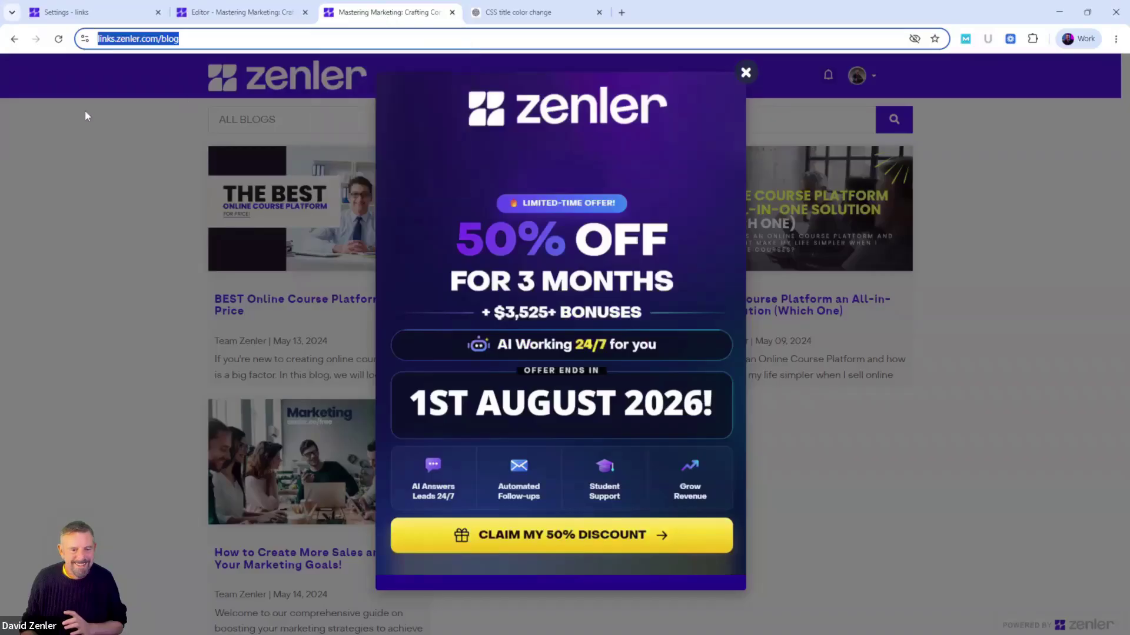
left_click(745, 71)
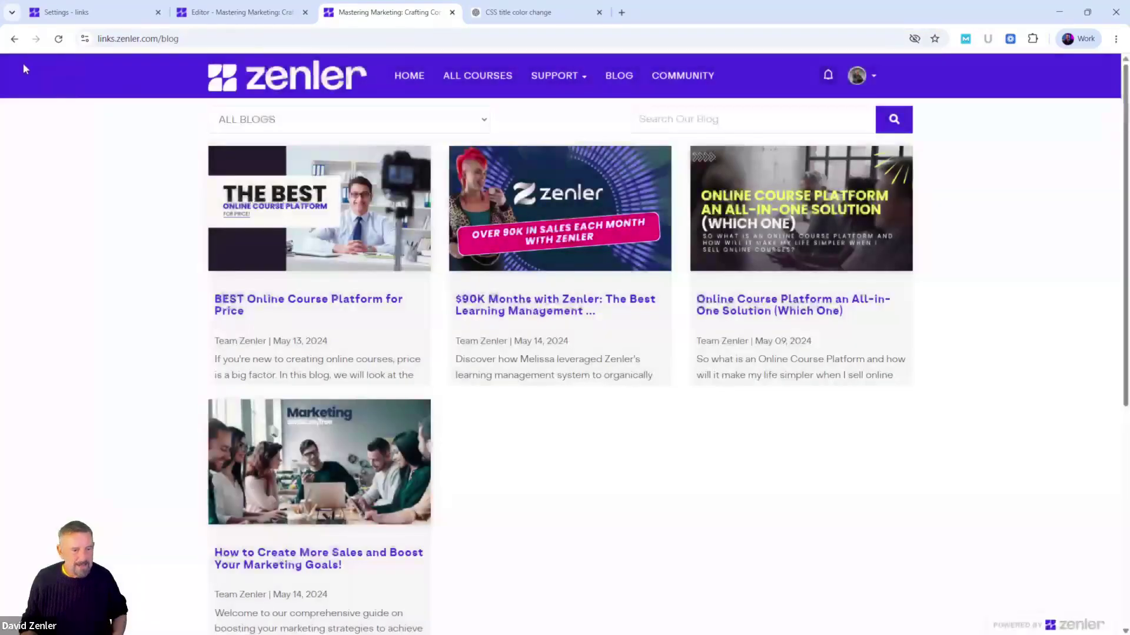
left_click(58, 39)
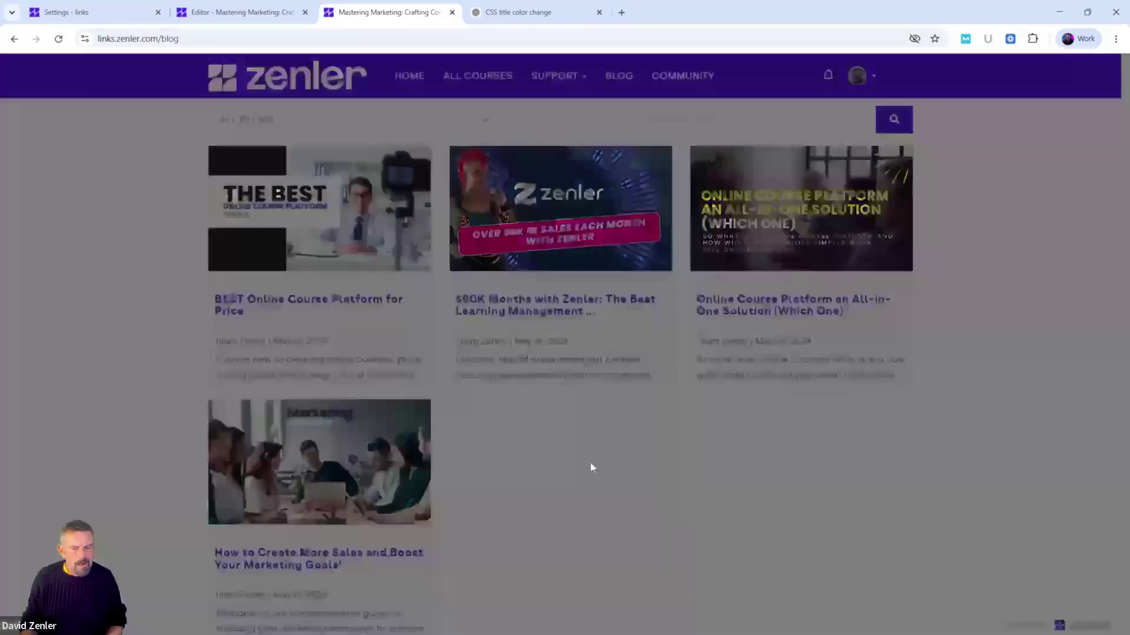
left_click(745, 72)
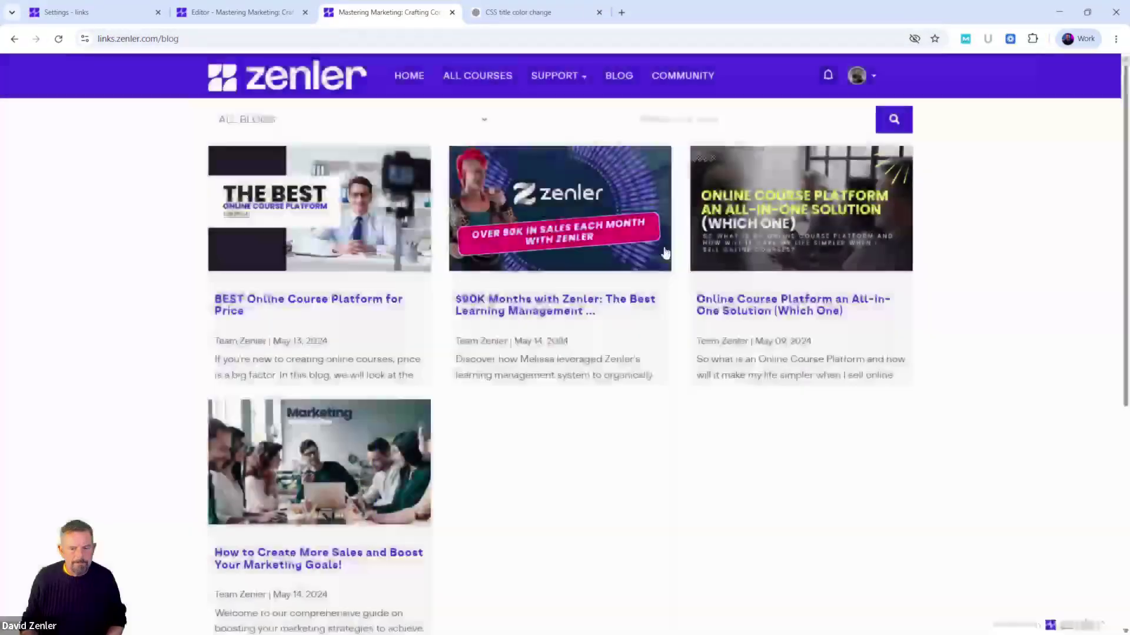
Clear the pasted CSS from the blog post page's Page CSS, save the page and close its editor.
left_click(244, 13)
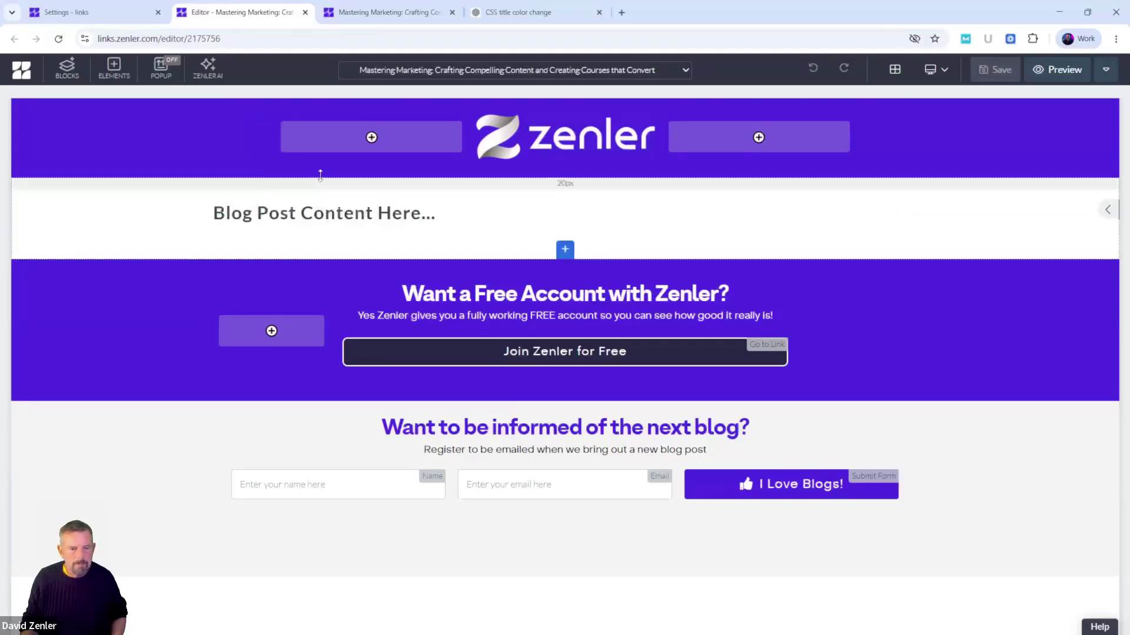
left_click(1104, 69)
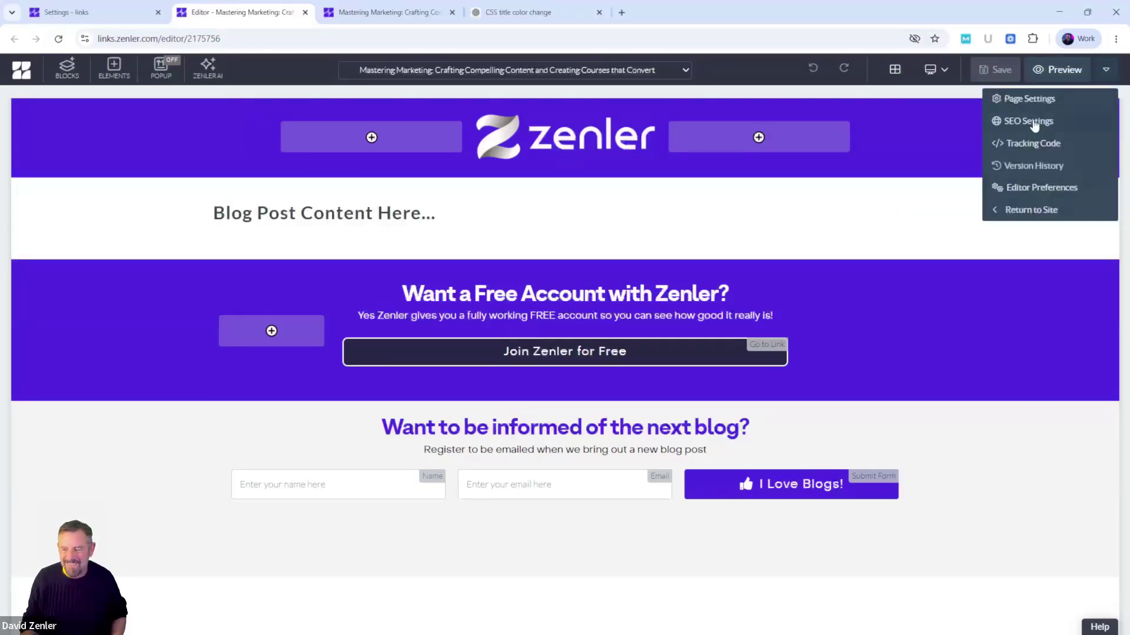
left_click(1024, 101)
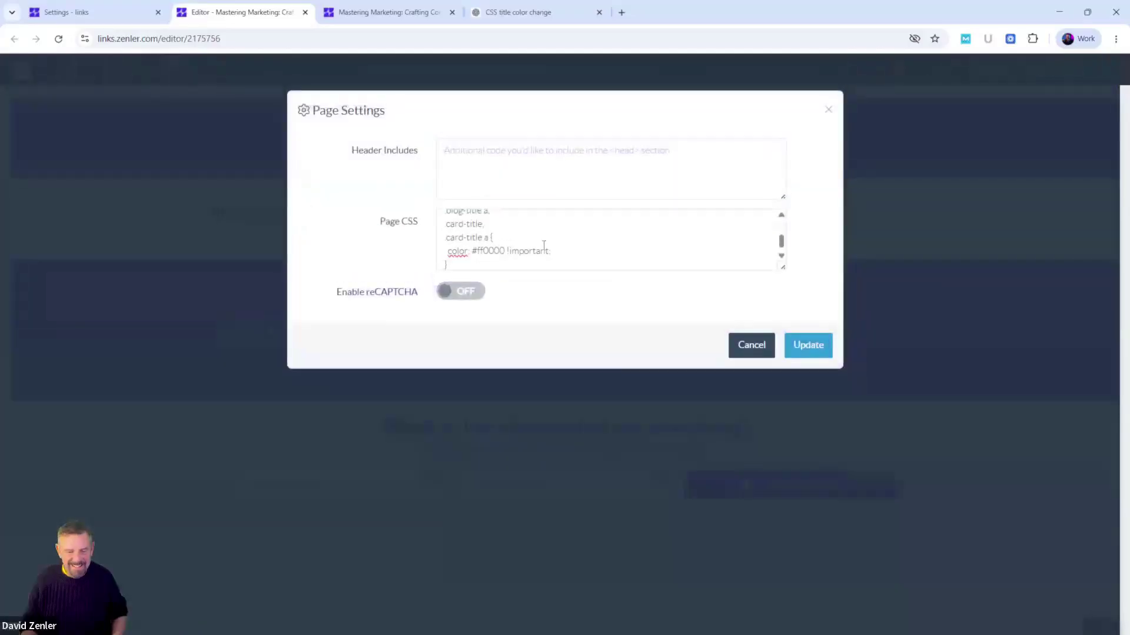
key("ctrl+a")
key("Delete")
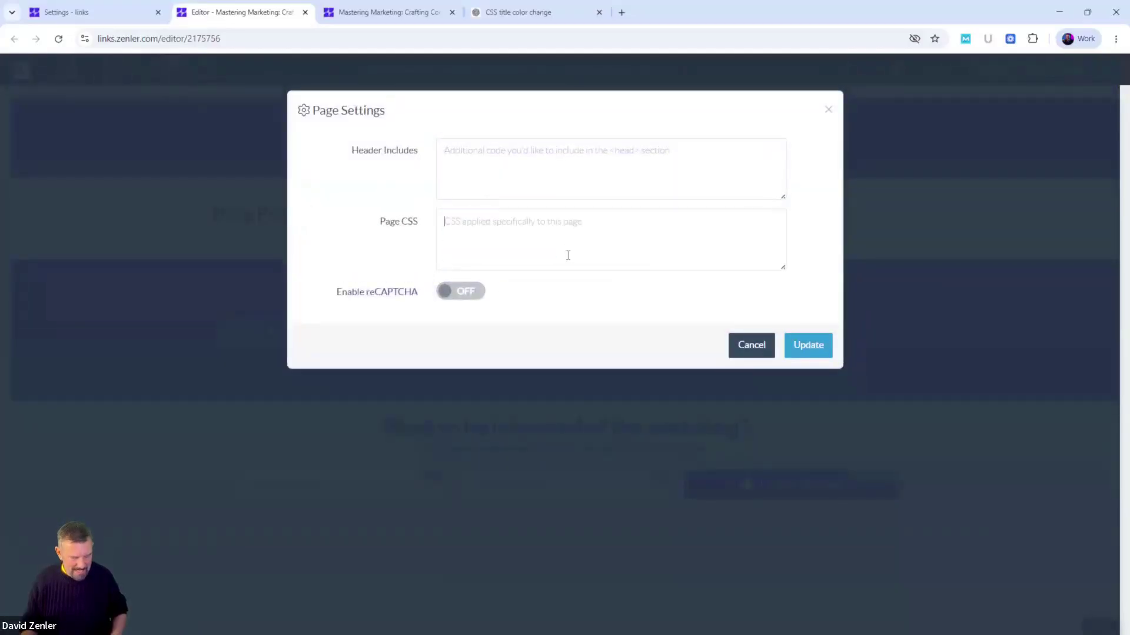
left_click(743, 348)
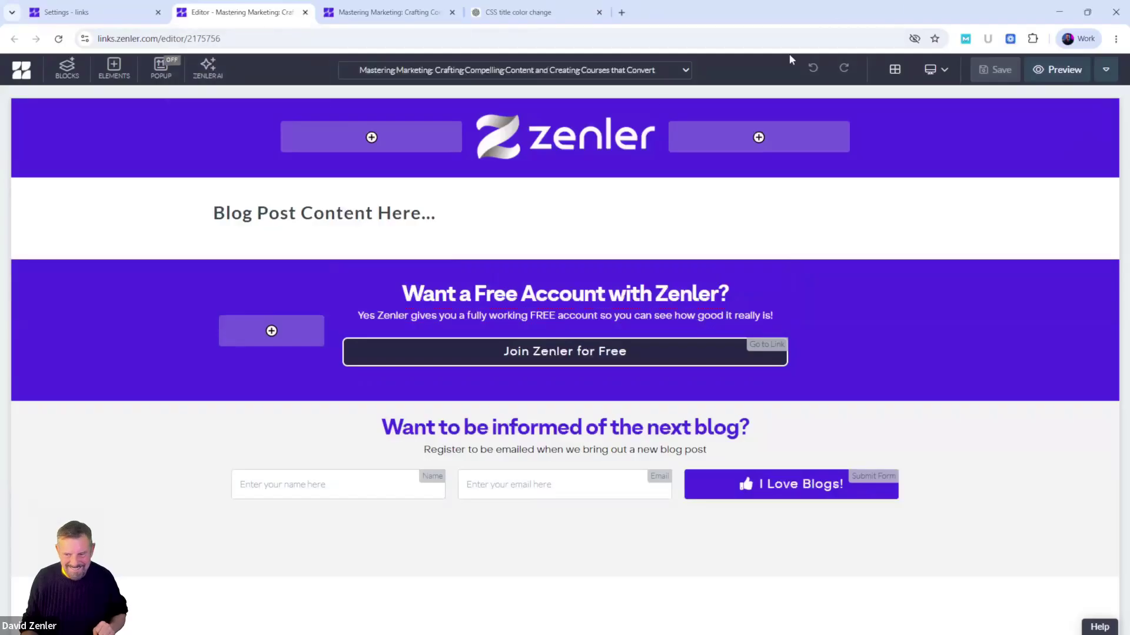
left_click(995, 70)
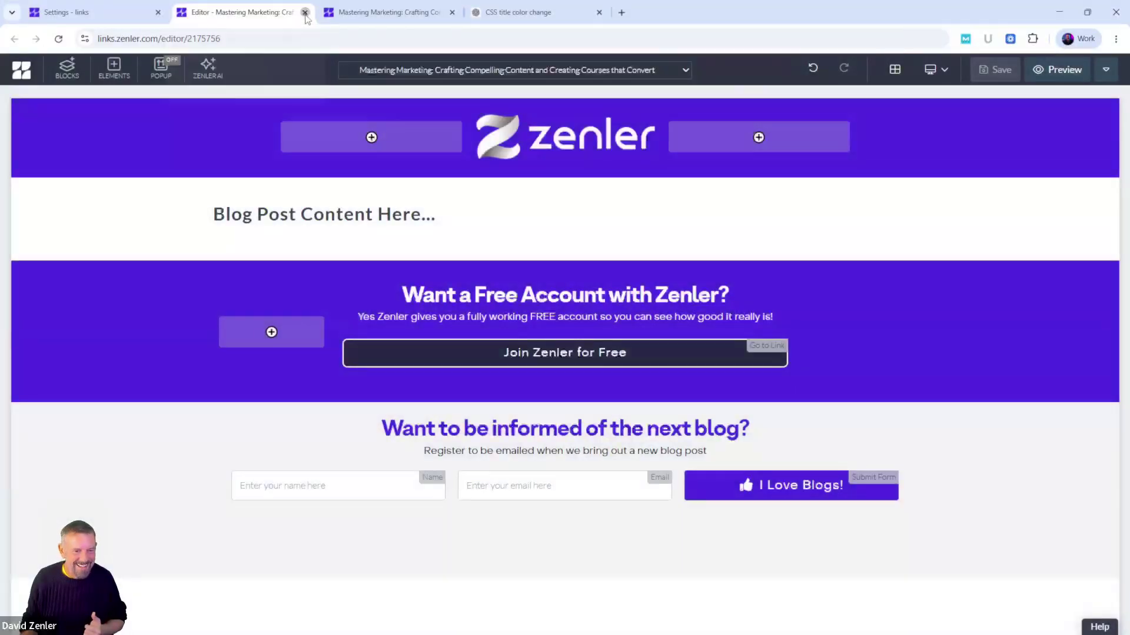
left_click(305, 13)
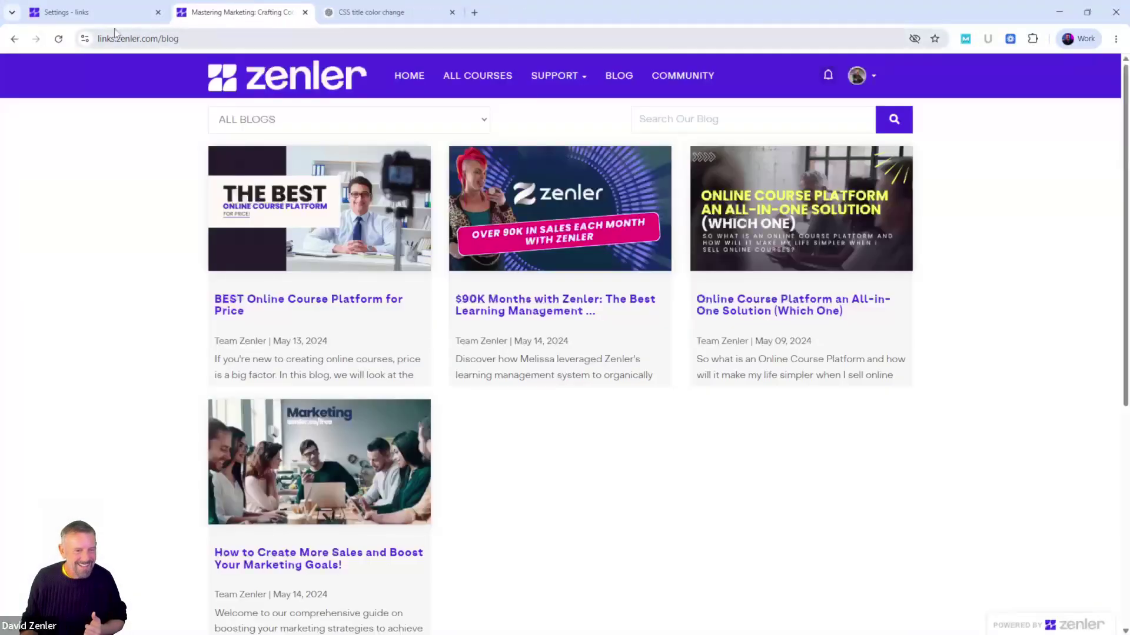
Open the Blog Home Page for editing from the blog settings.
left_click(112, 13)
scroll(1026, 224, "up", 1)
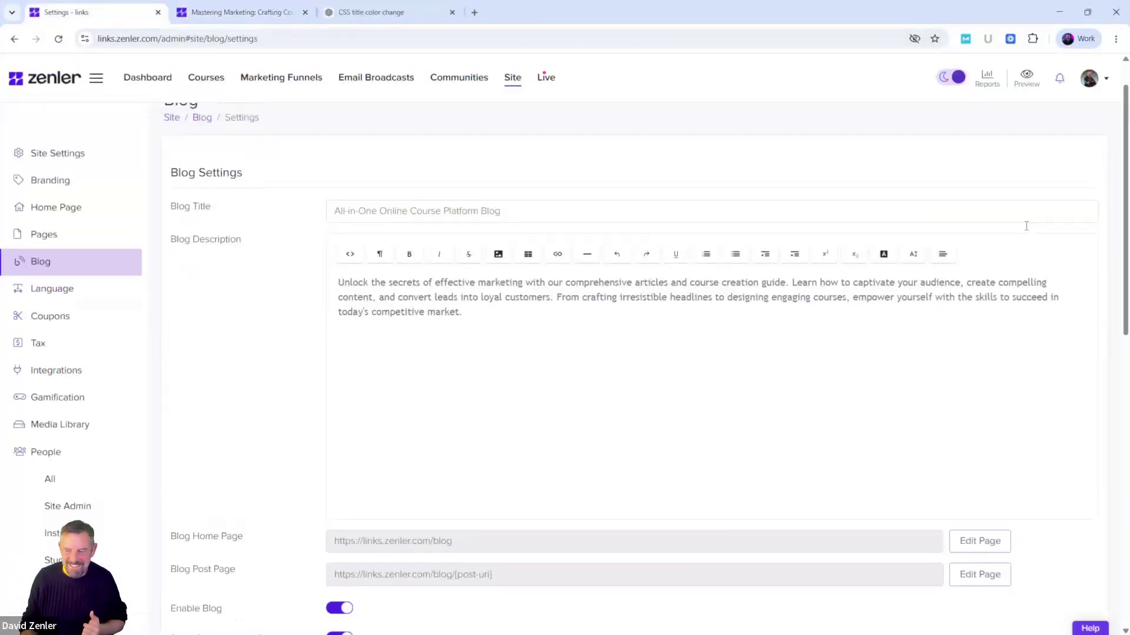
scroll(252, 377, "down", 5)
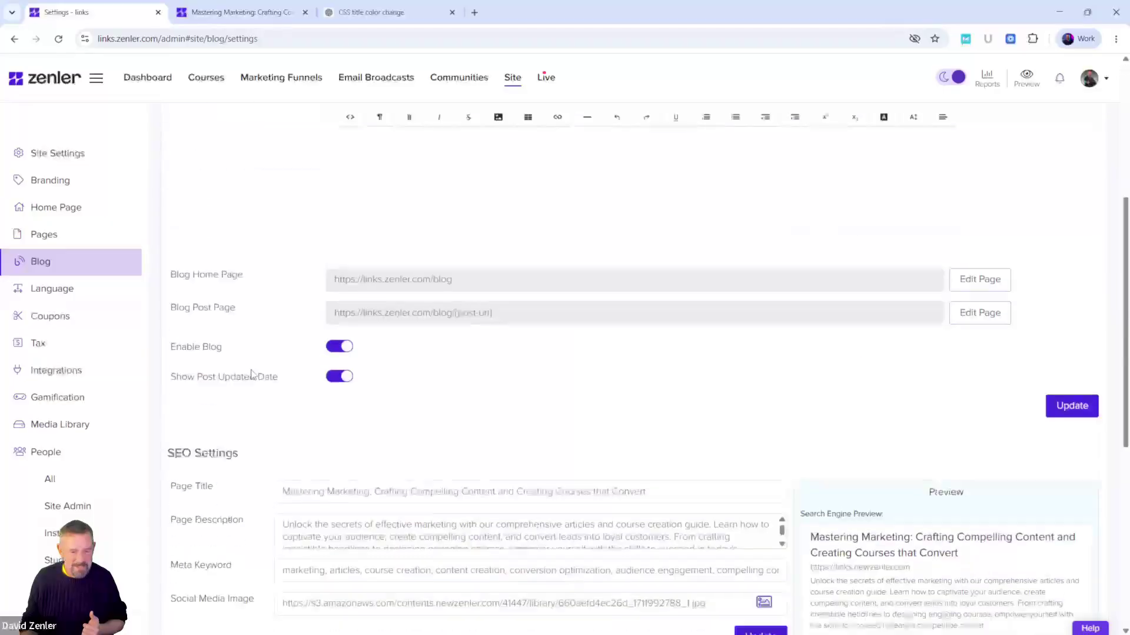
left_click(965, 286)
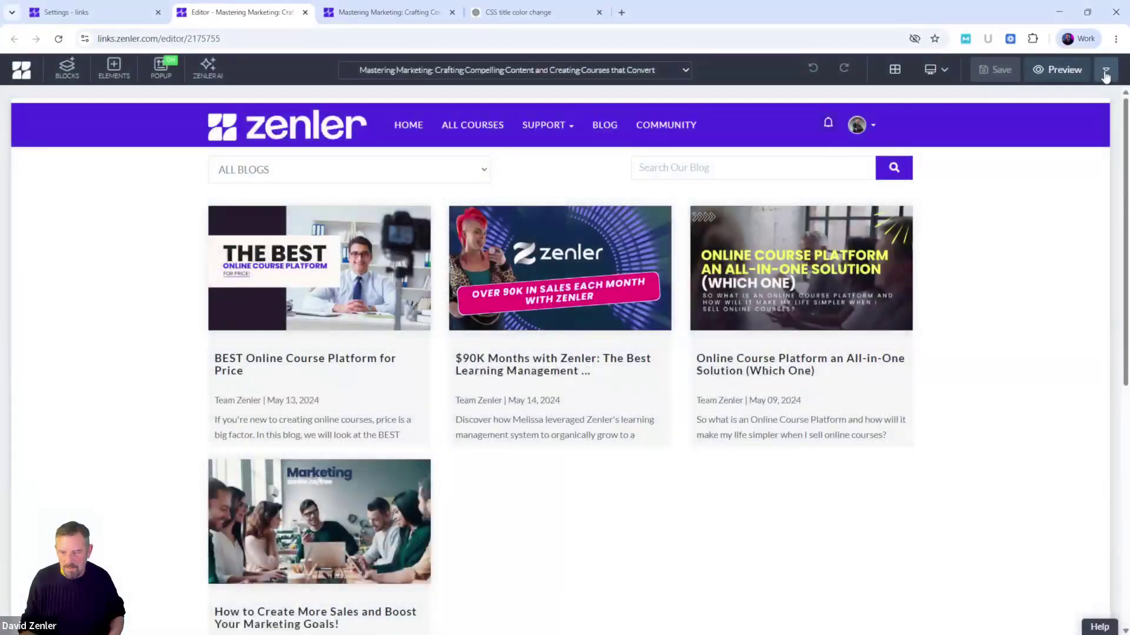
Replace all of the blog home page's Page CSS with the copied red-title code, apply it and save the page.
left_click(1106, 74)
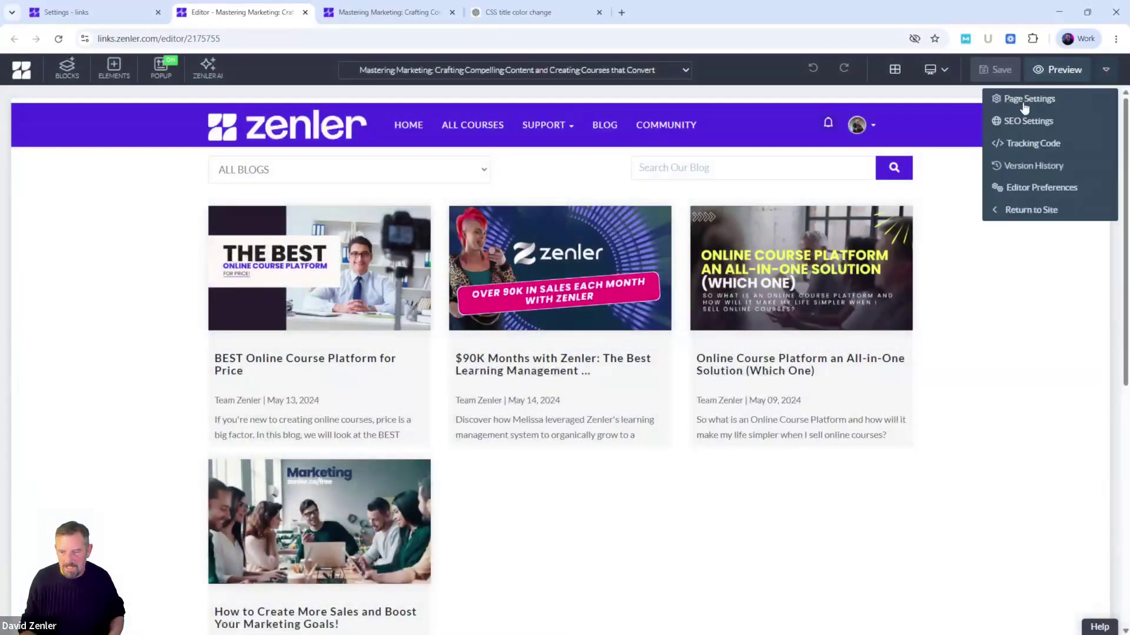
left_click(1018, 105)
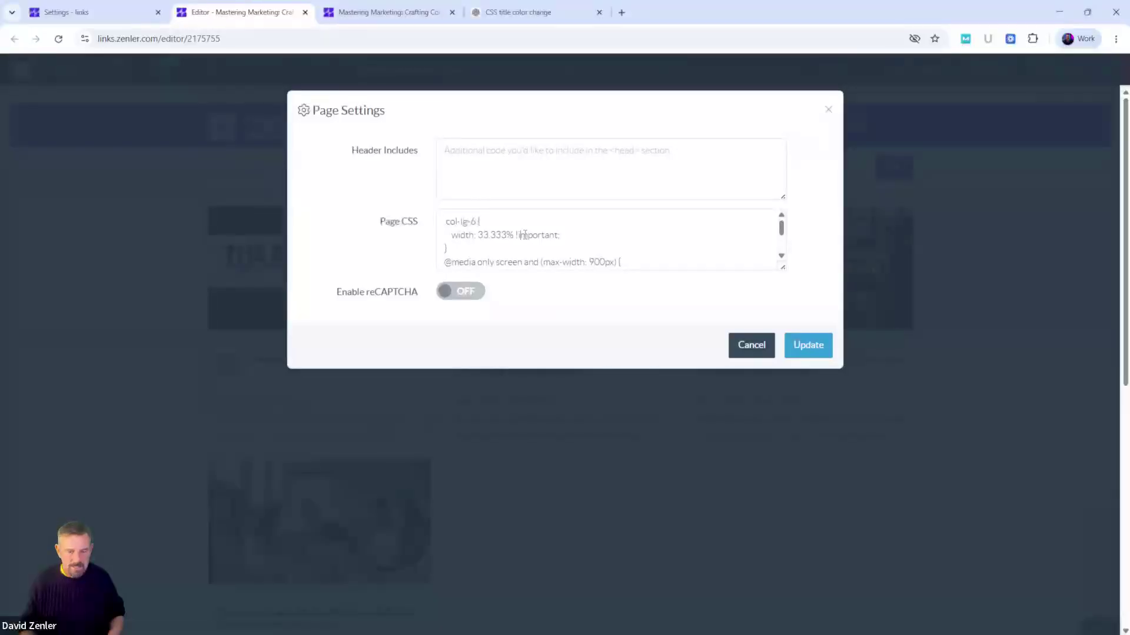
key("ctrl+a")
key("ctrl+v")
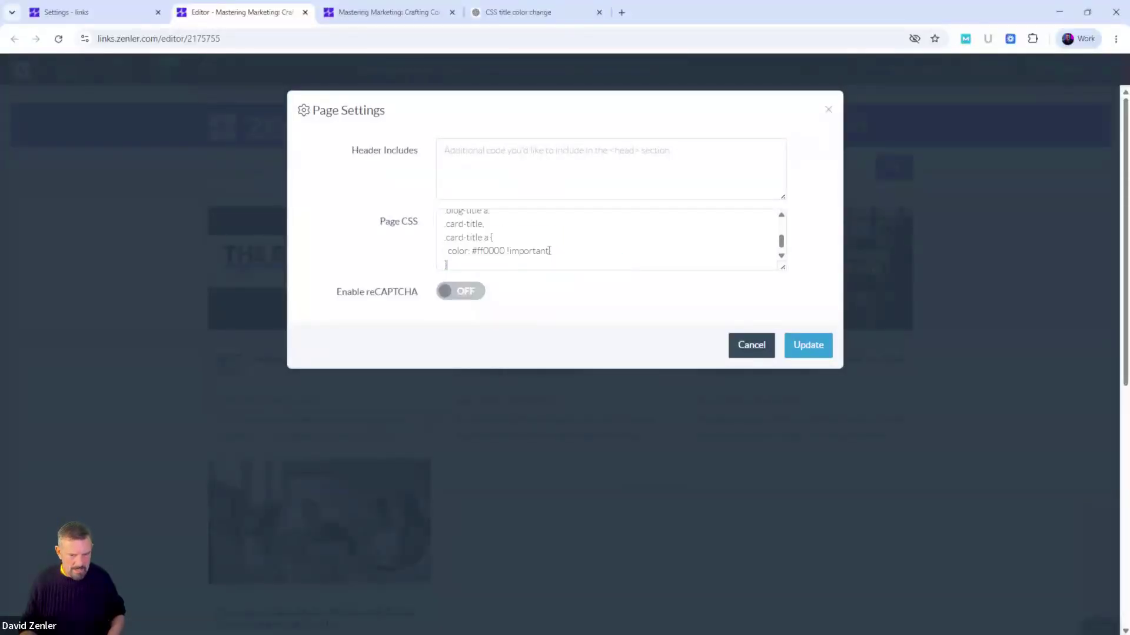
left_click(801, 350)
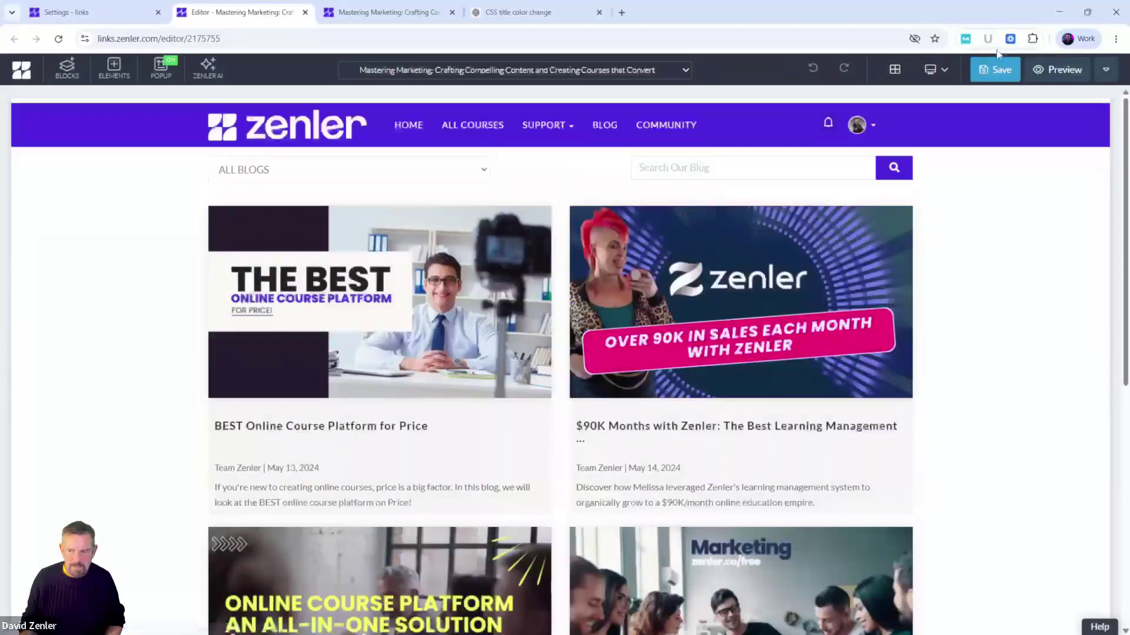
left_click(997, 71)
Check that the blog home page has saved and reload the live blog listing to inspect its layout and title colour.
left_click(393, 17)
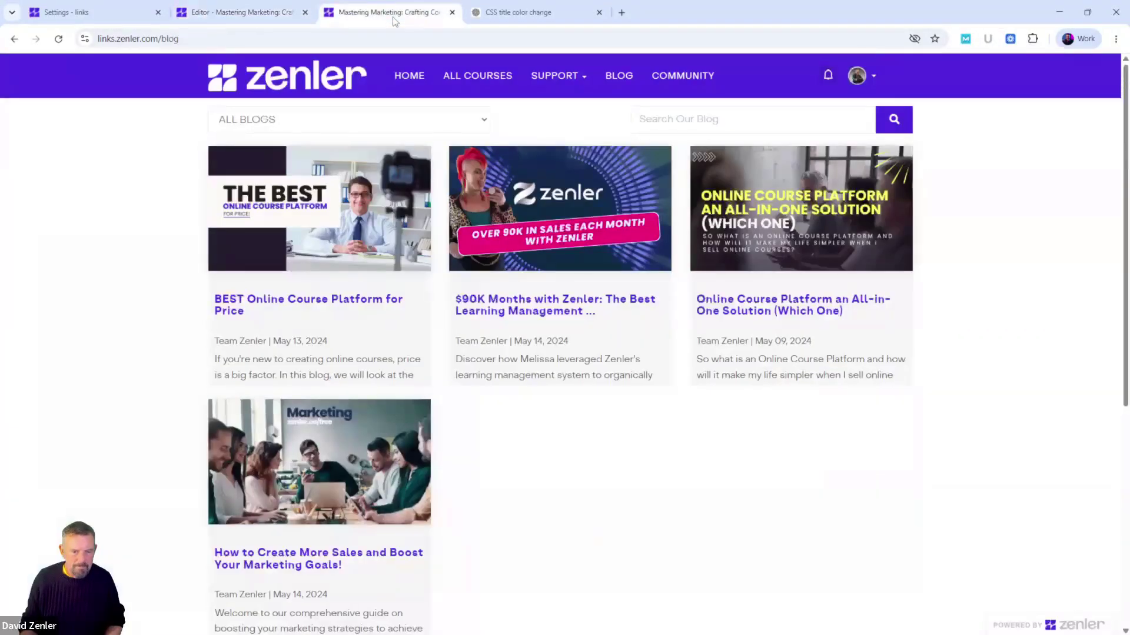
left_click(258, 12)
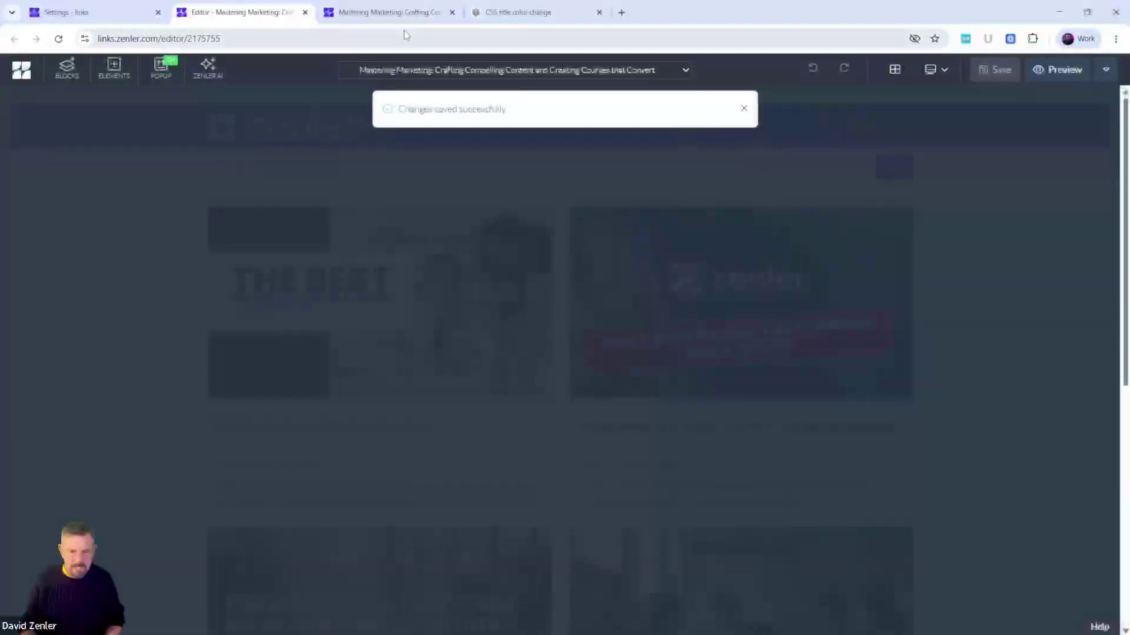
left_click(385, 12)
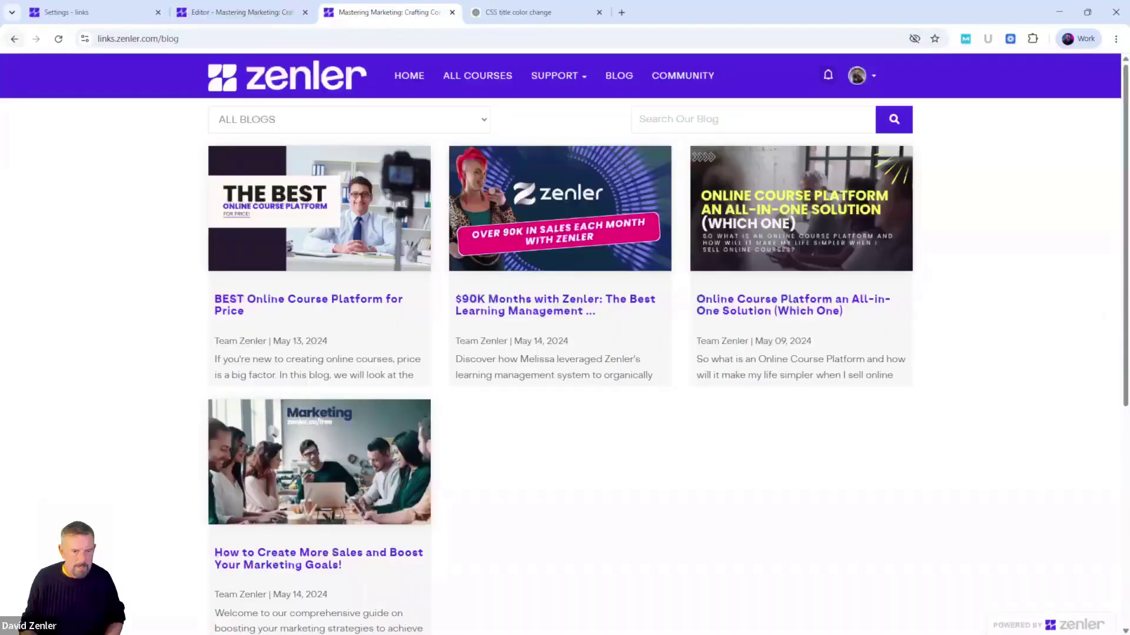
left_click(59, 39)
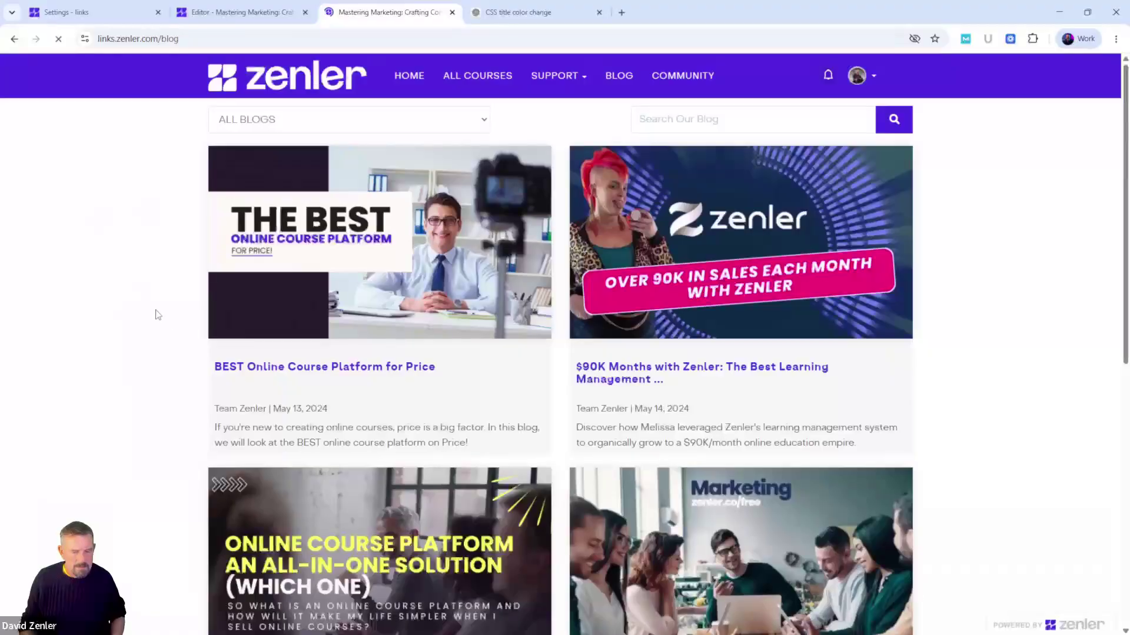
Switch to ChatGPT and review the blog title class selectors in the first suggested CSS block.
left_click(507, 8)
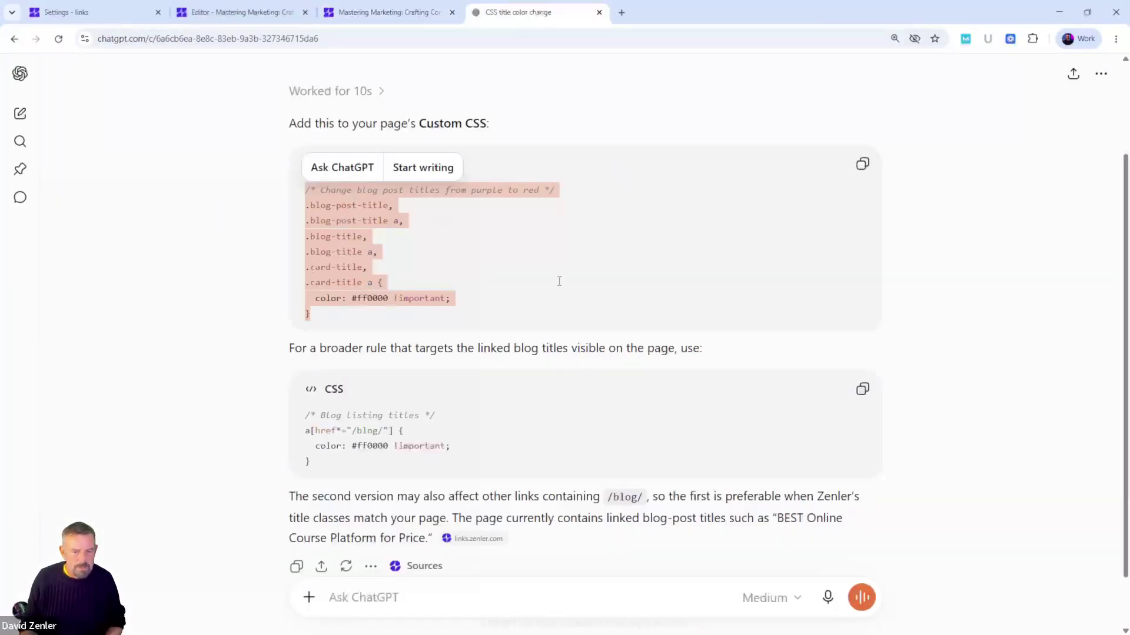
left_click(422, 252)
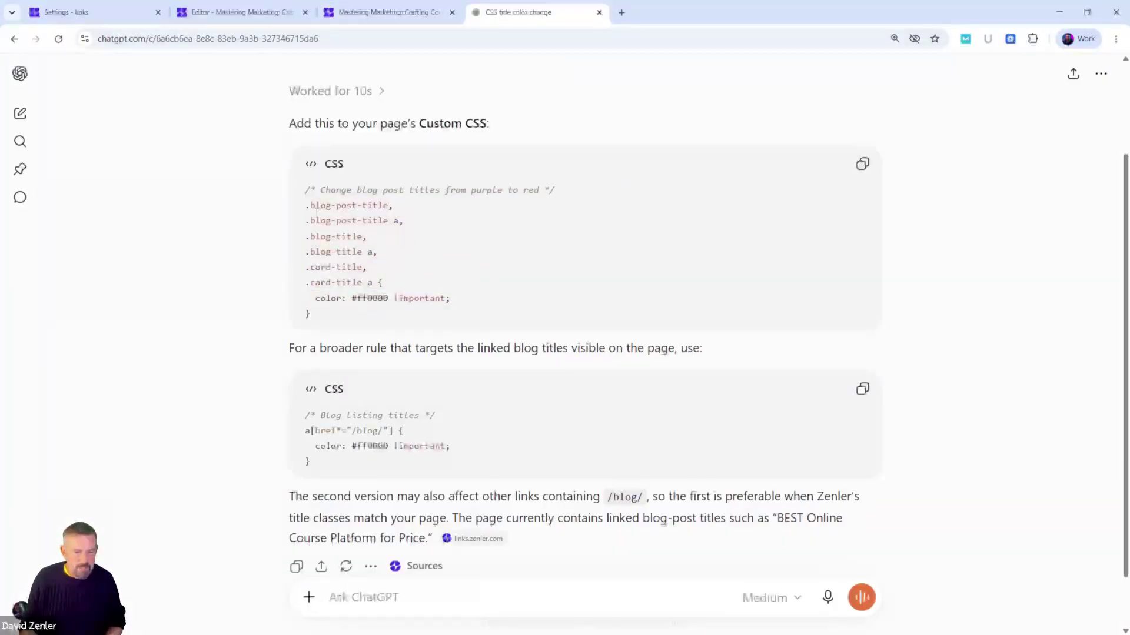
left_click_drag(306, 205, 359, 251)
left_click(537, 261)
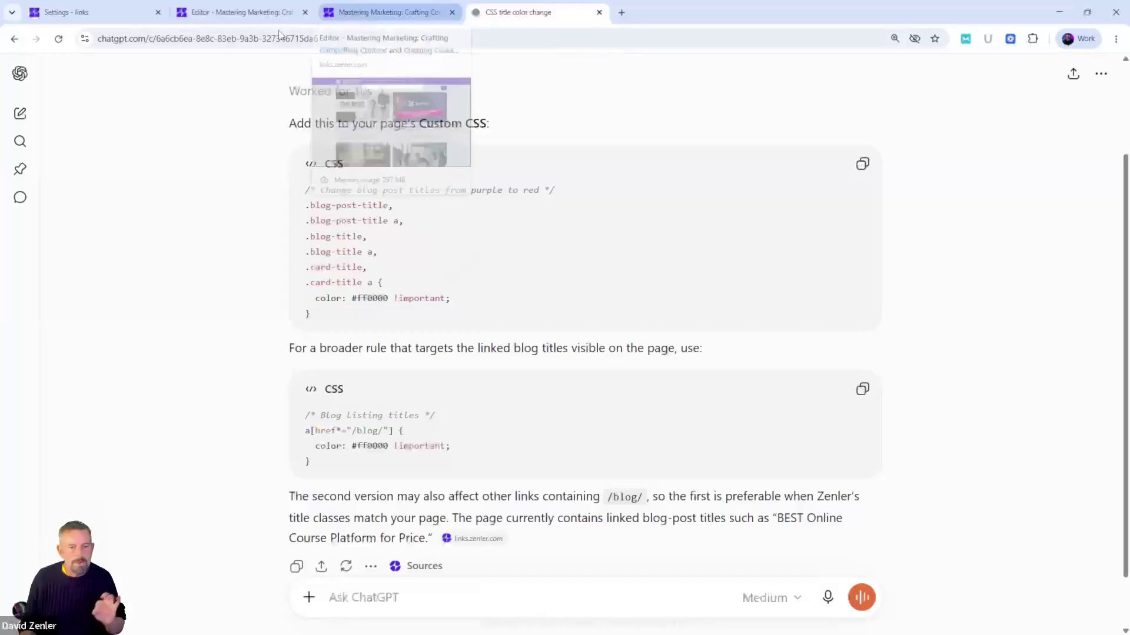
Dismiss the offer popup on the live blog listing, deactivate that popup in the blog home page editor and save the page.
left_click(357, 17)
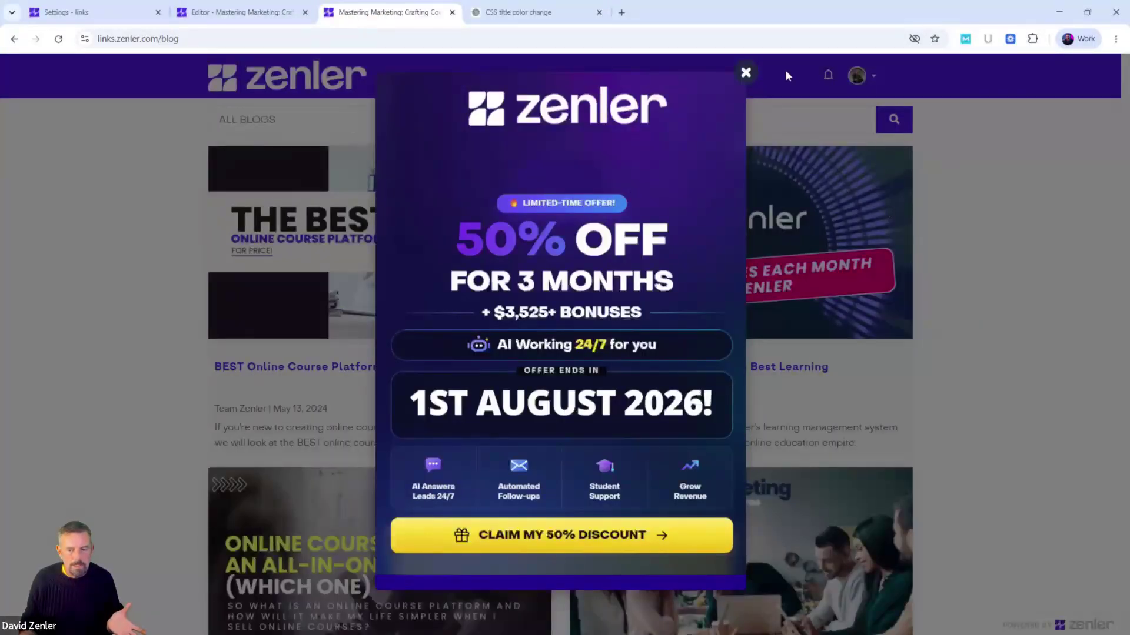
left_click(746, 73)
left_click(253, 13)
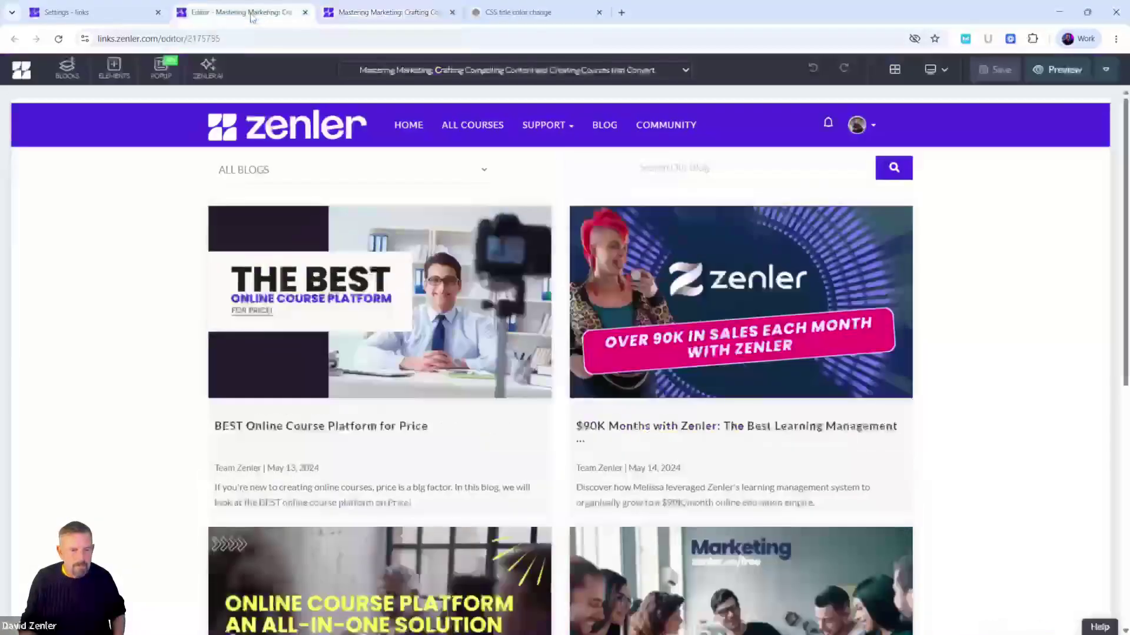
left_click(160, 67)
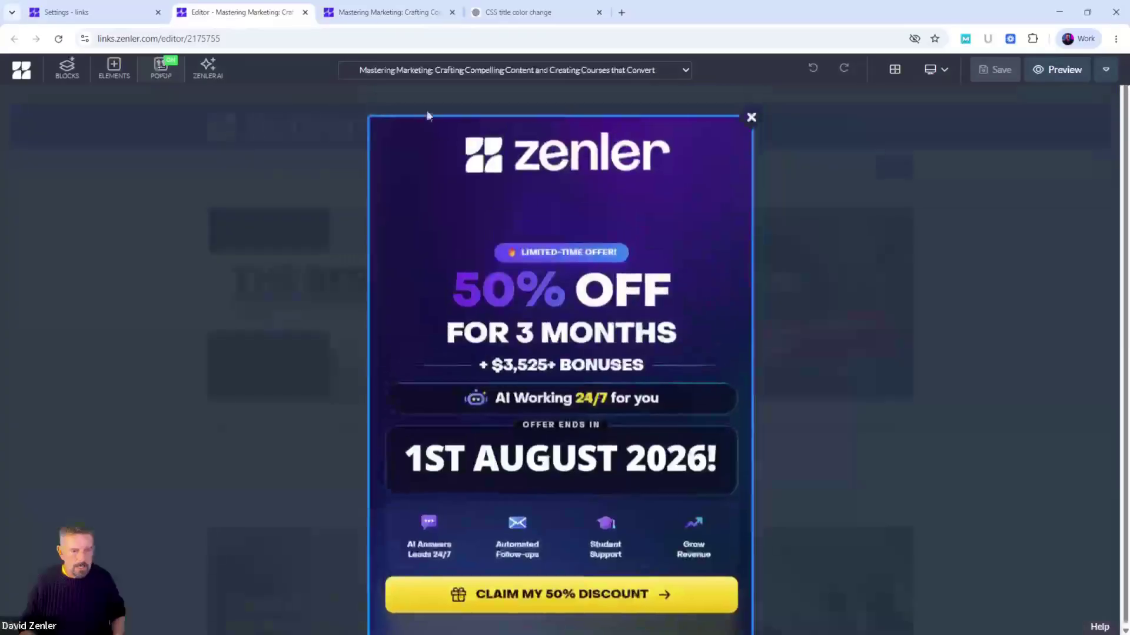
left_click(750, 118)
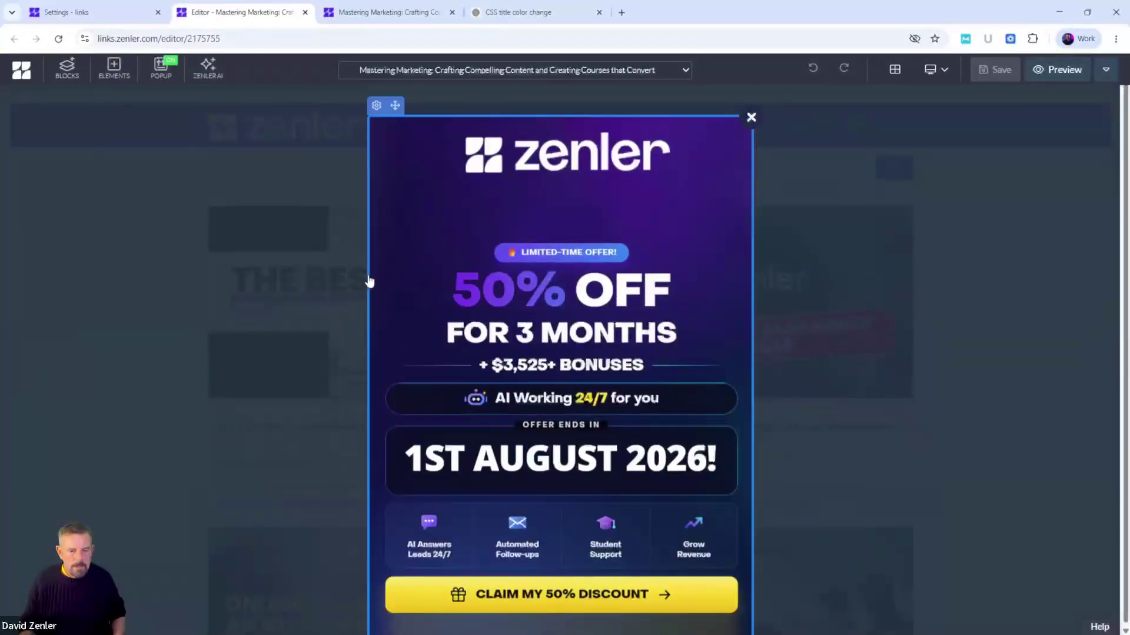
left_click(376, 106)
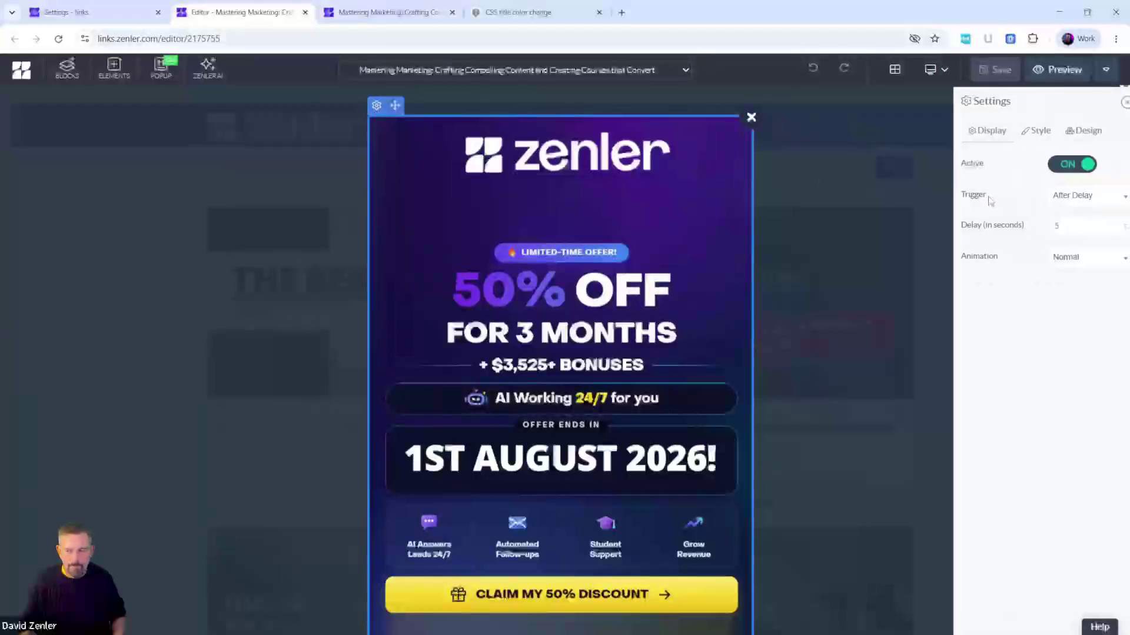
left_click(1059, 164)
left_click(994, 69)
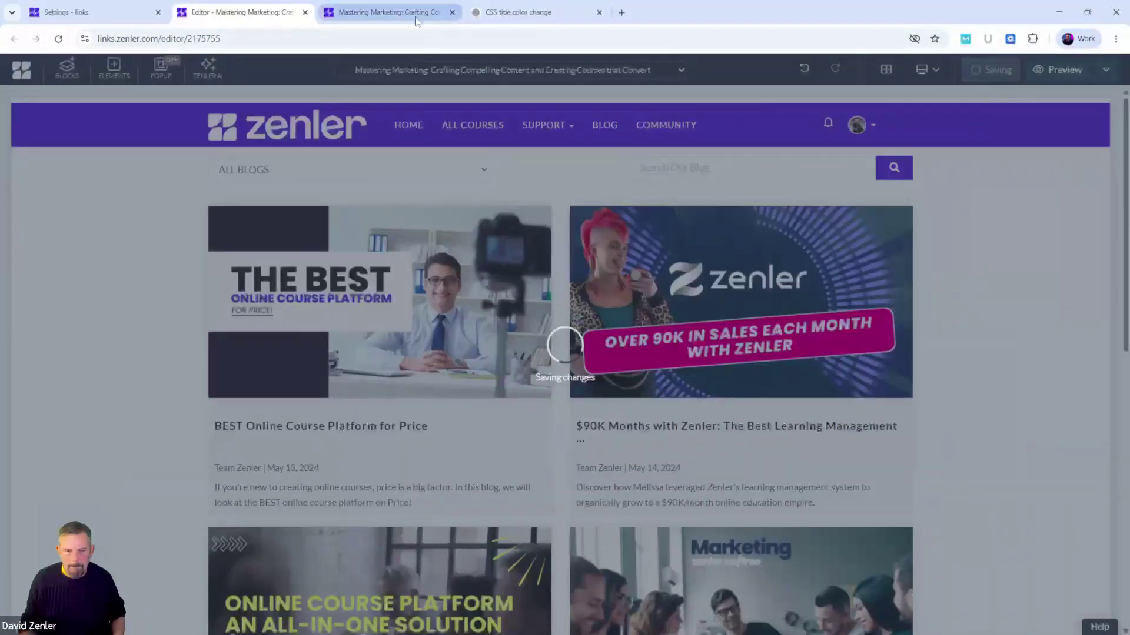
Reload the live blog listing and inspect the heading element of the "$90K Months with Zenler" post title in the browser's developer tools.
left_click(372, 14)
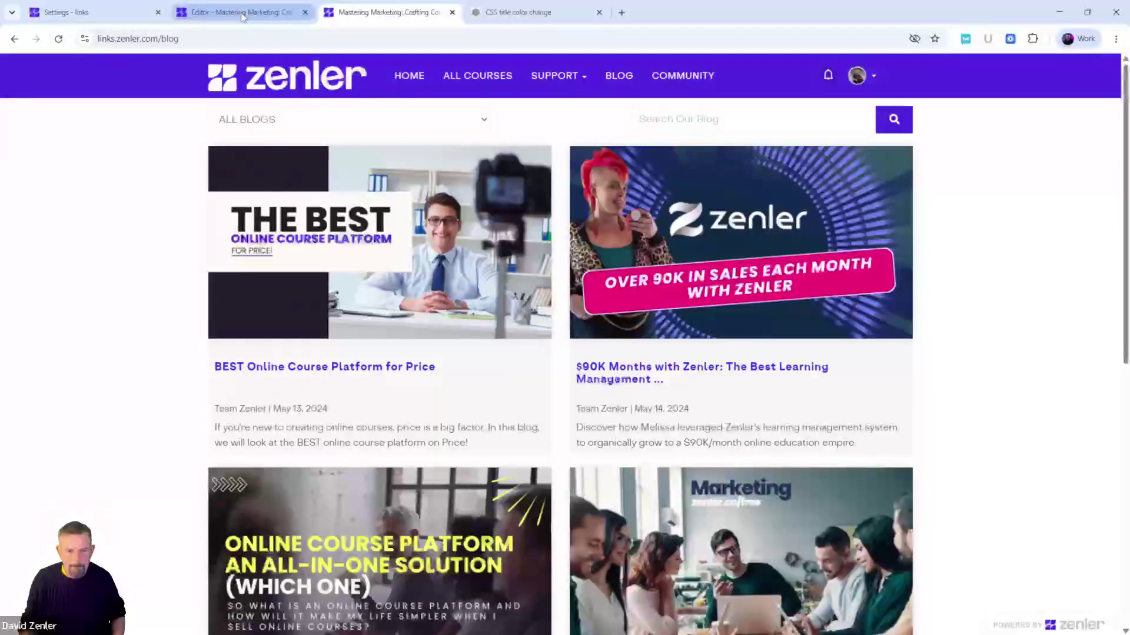
left_click(60, 40)
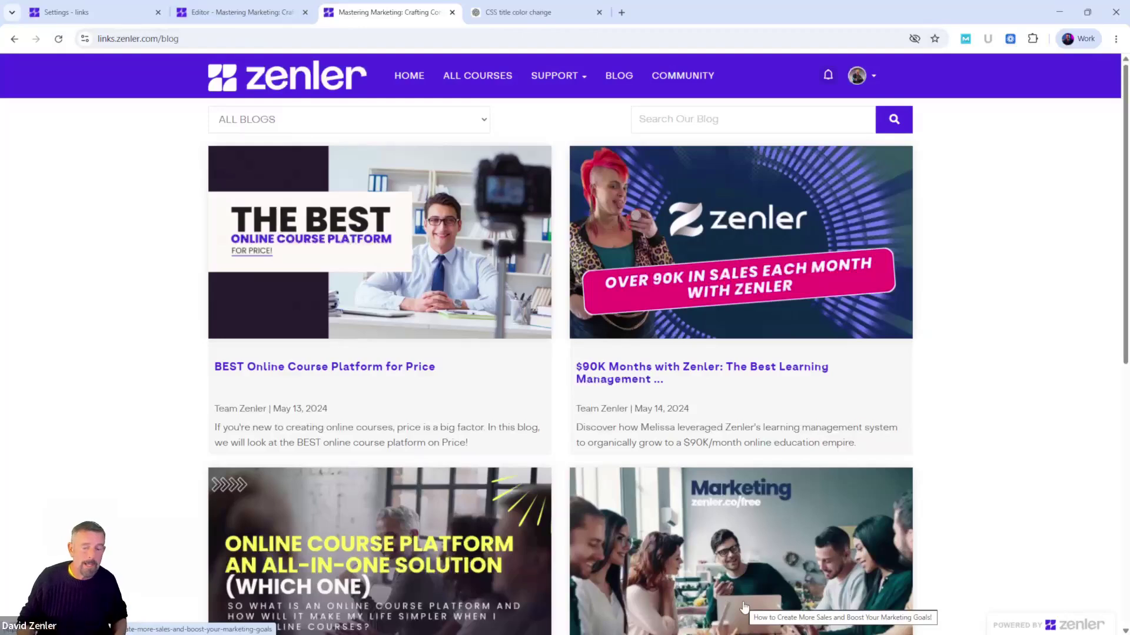
right_click(937, 329)
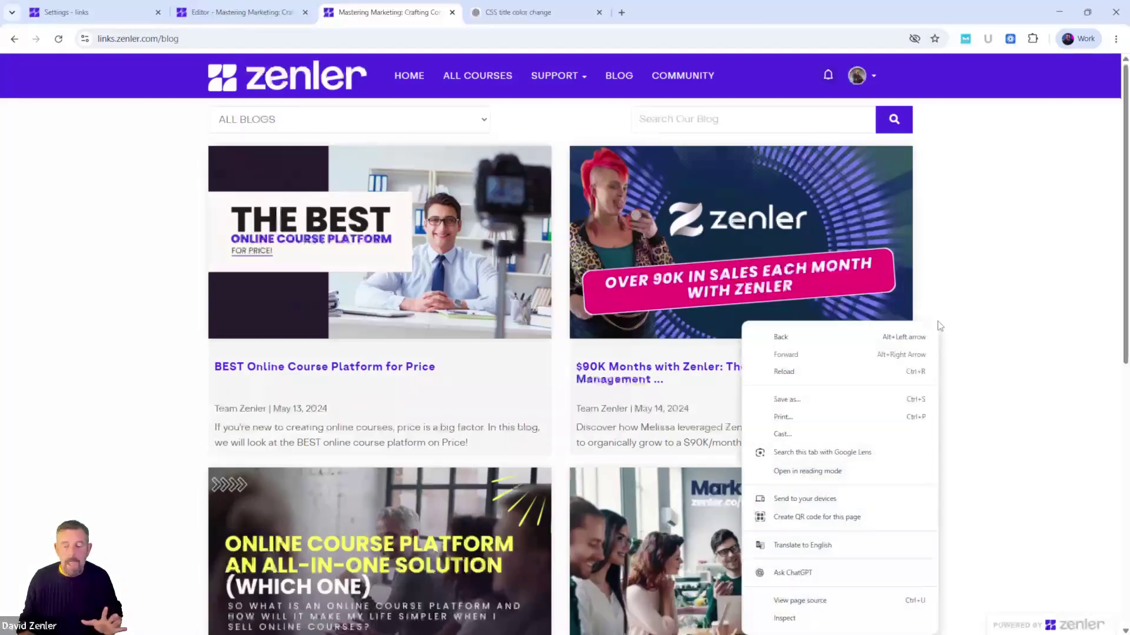
left_click(784, 618)
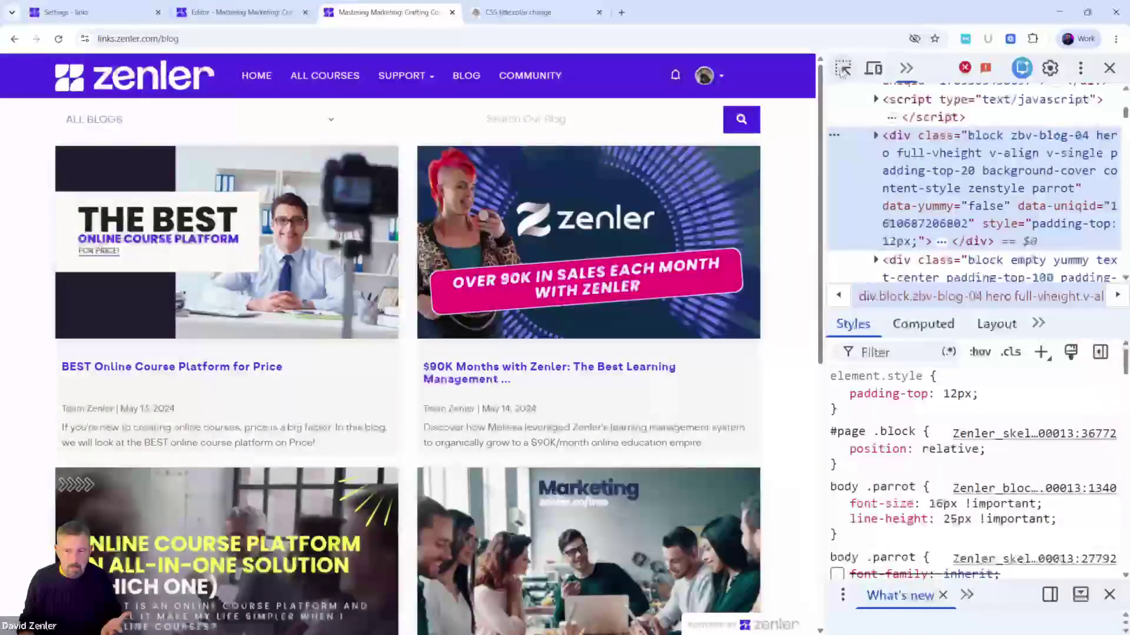
left_click(842, 68)
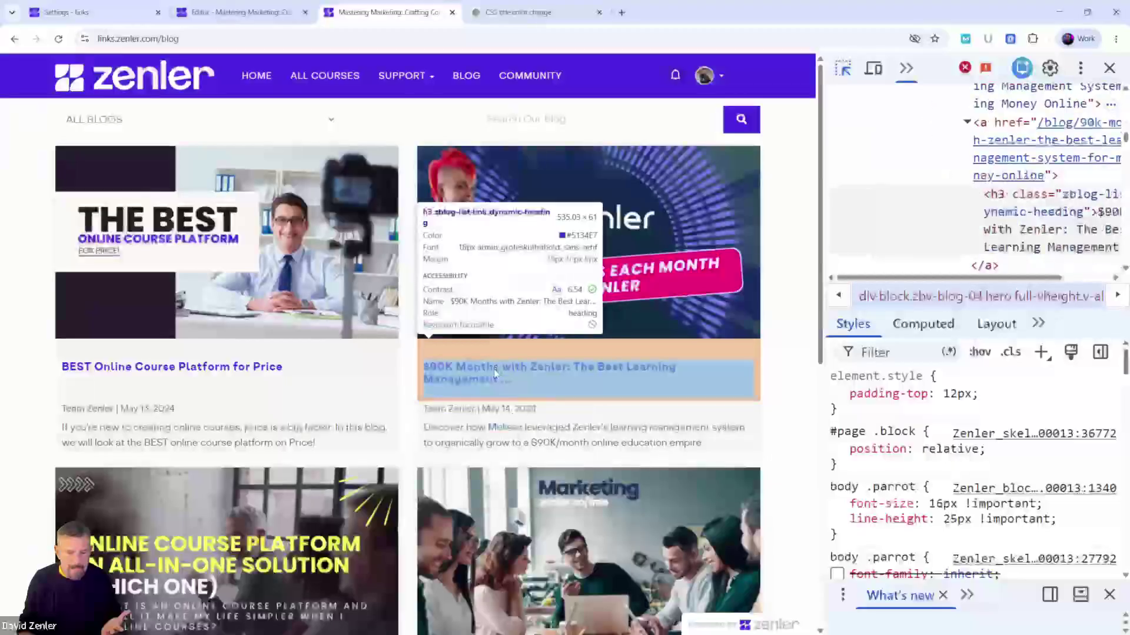
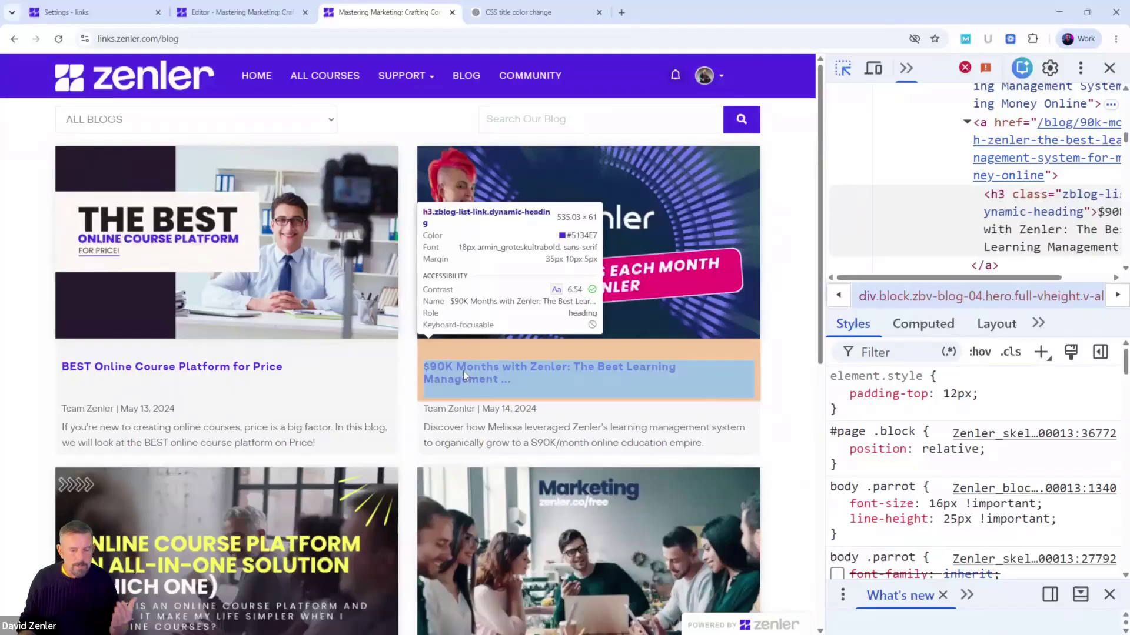
left_click(459, 371)
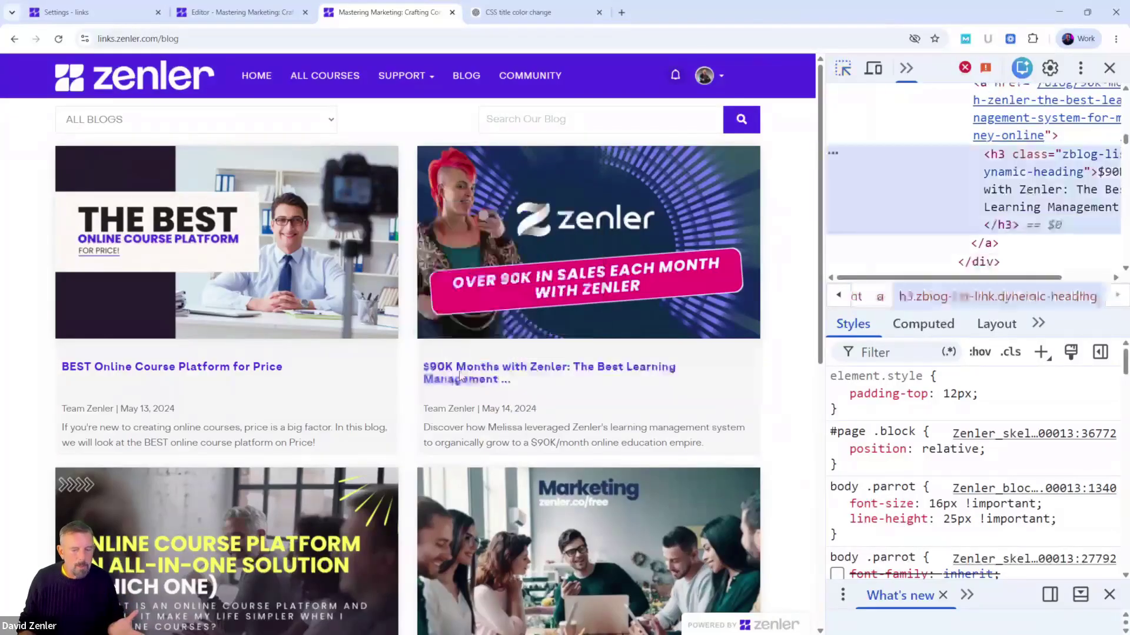
Inspect the "$90K Months with Zenler" post title on the blog page and copy its h3 element code.
left_click(843, 68)
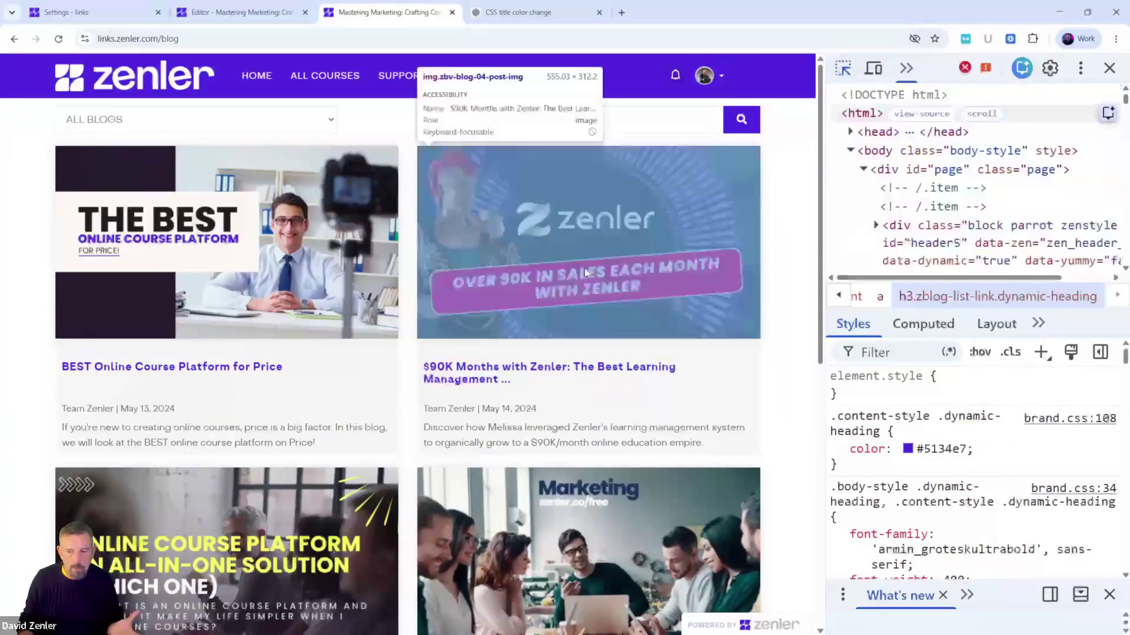
left_click(477, 377)
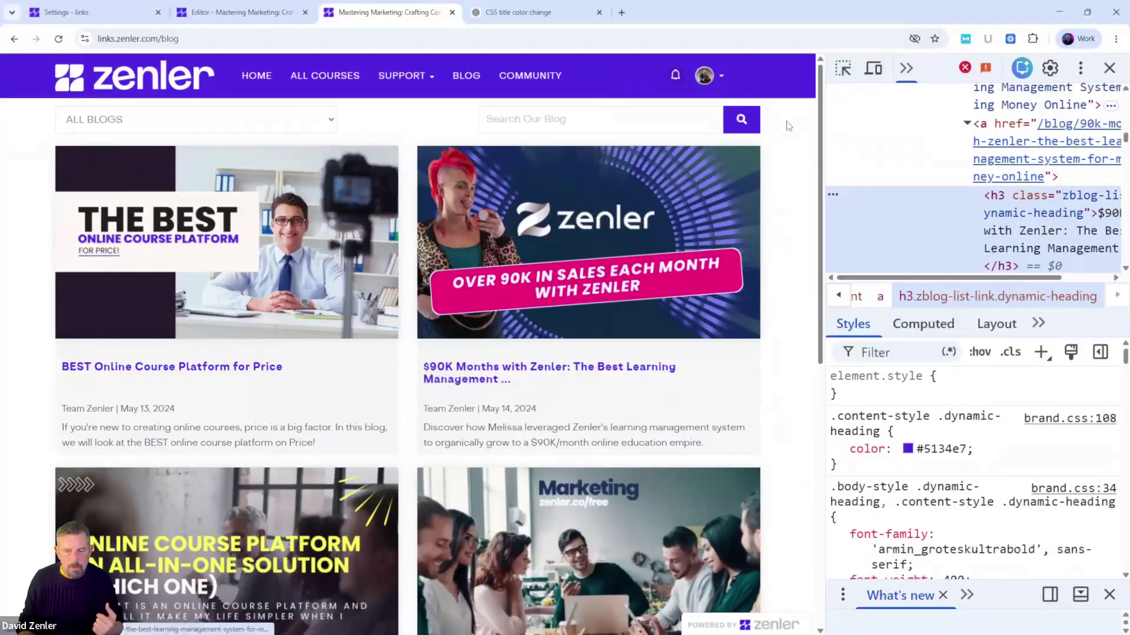
right_click(553, 373)
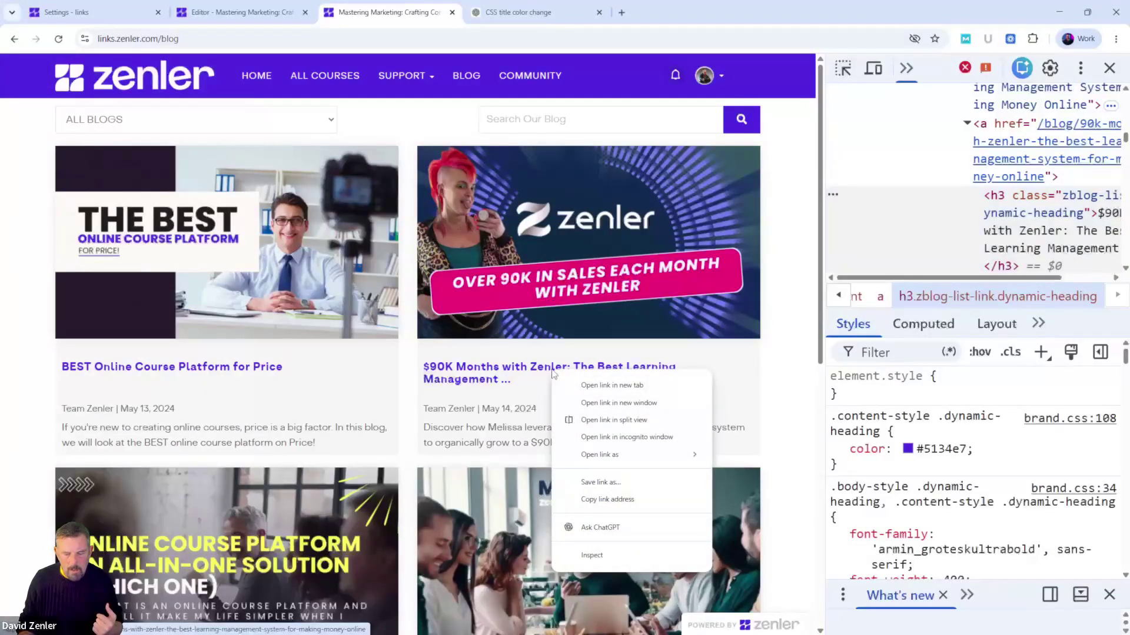
left_click(592, 554)
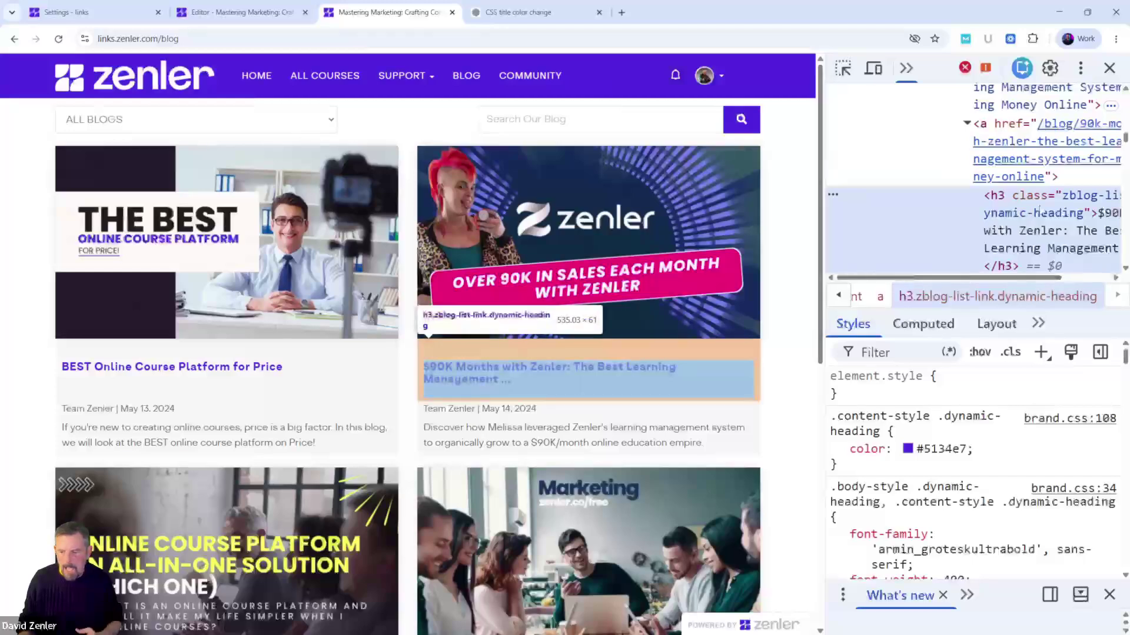
right_click(1009, 217)
mouse_move(936, 350)
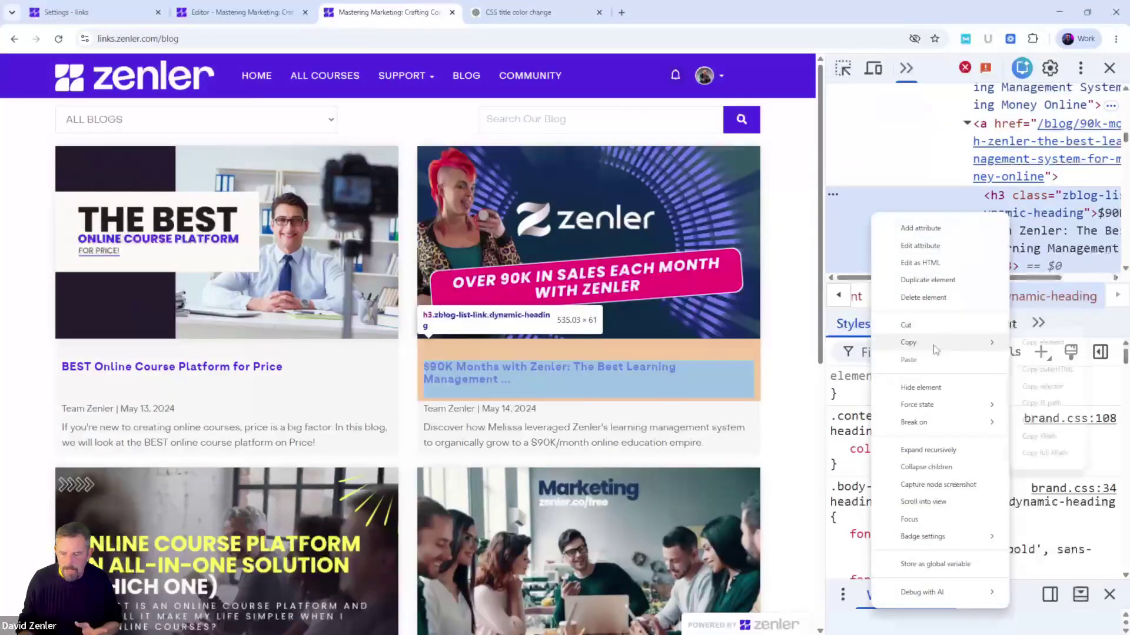
left_click(1039, 348)
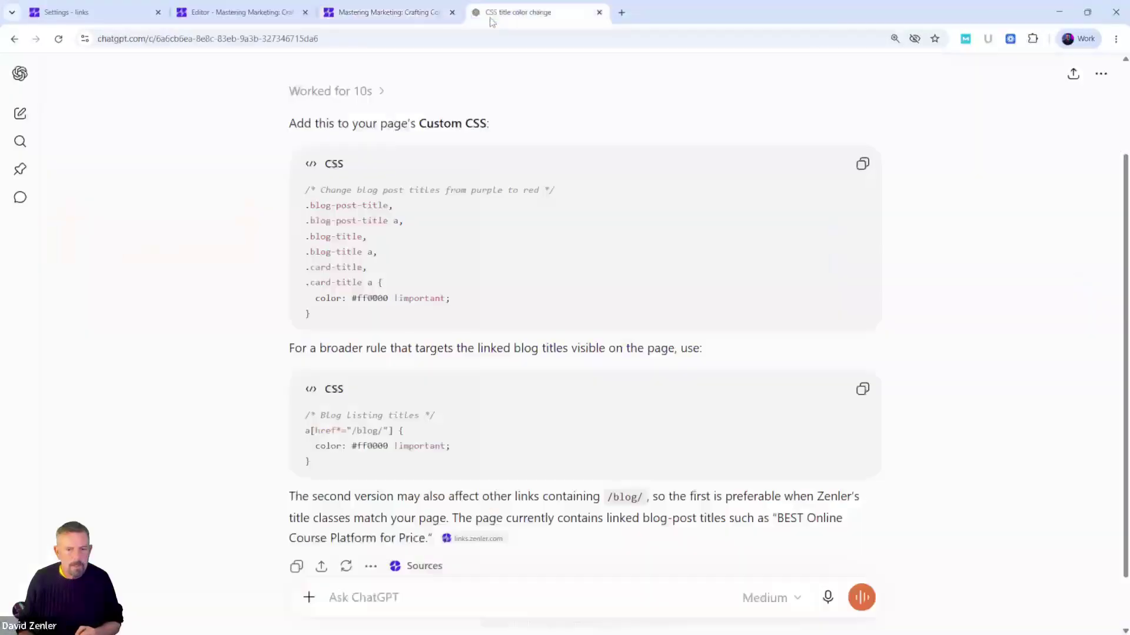
In the ChatGPT conversation, write "that did not work here is the code element:" followed by the copied h3 element.
left_click(491, 13)
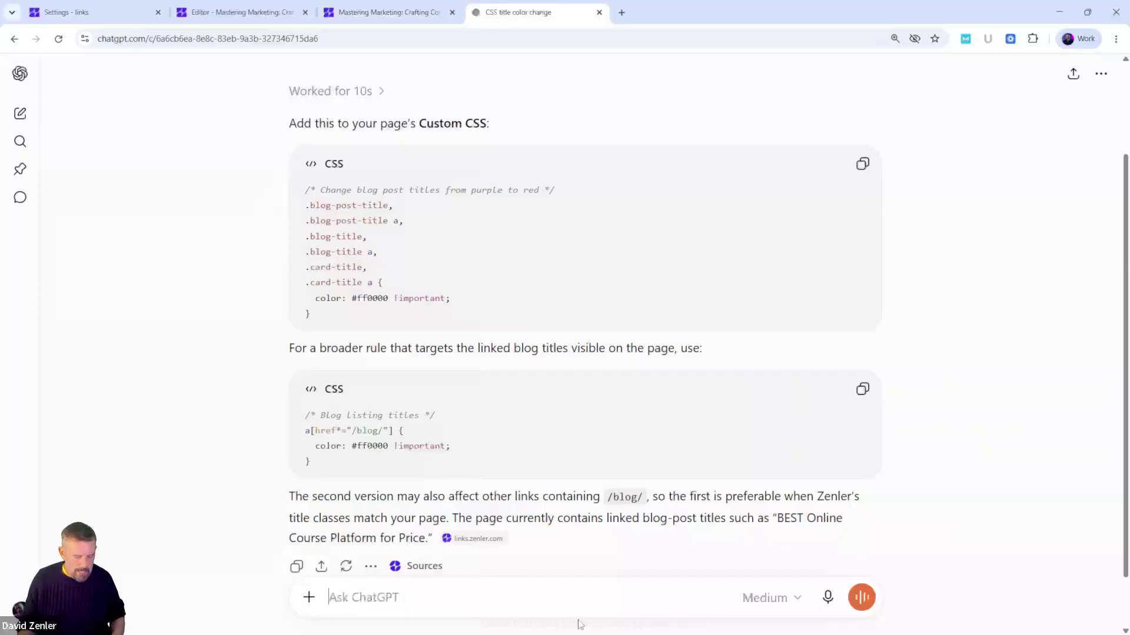
type("that did")
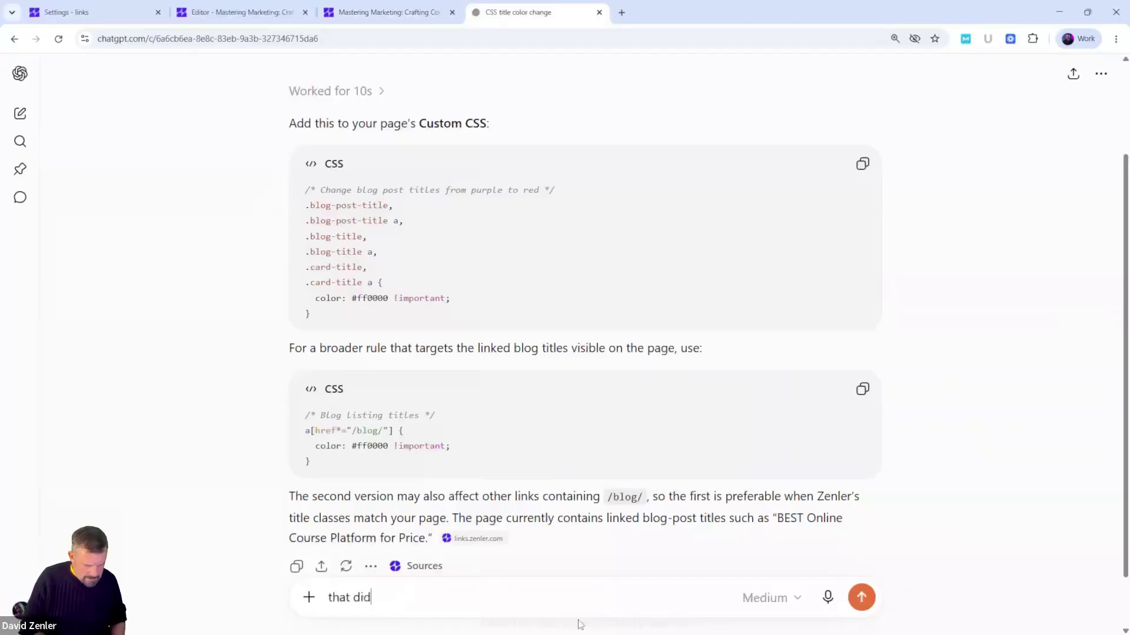
type(" not work")
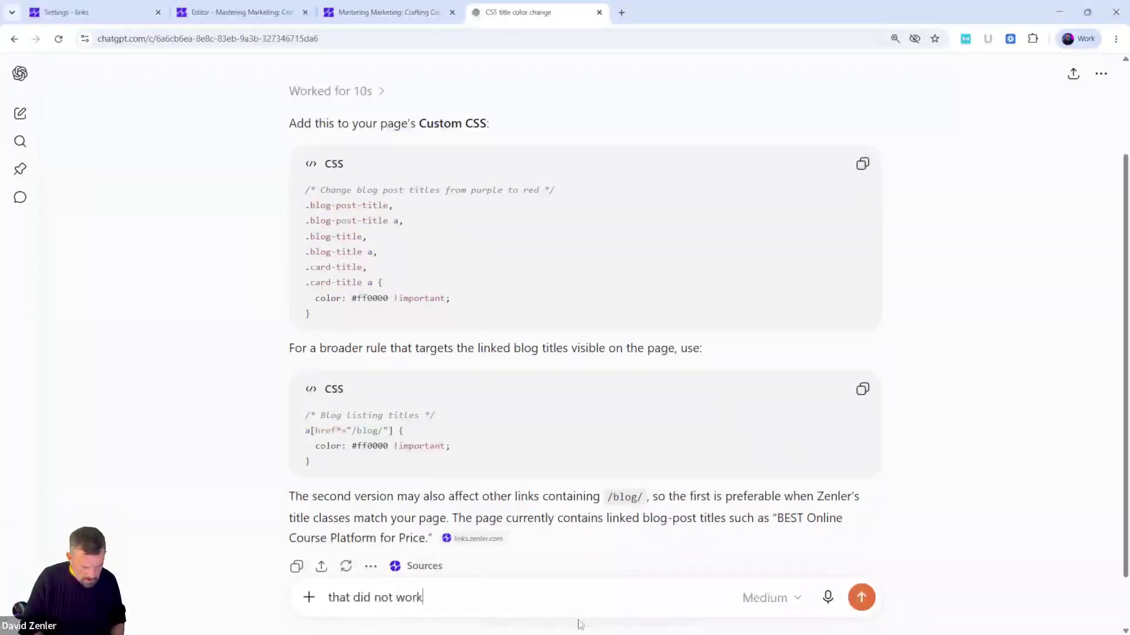
type(" here is")
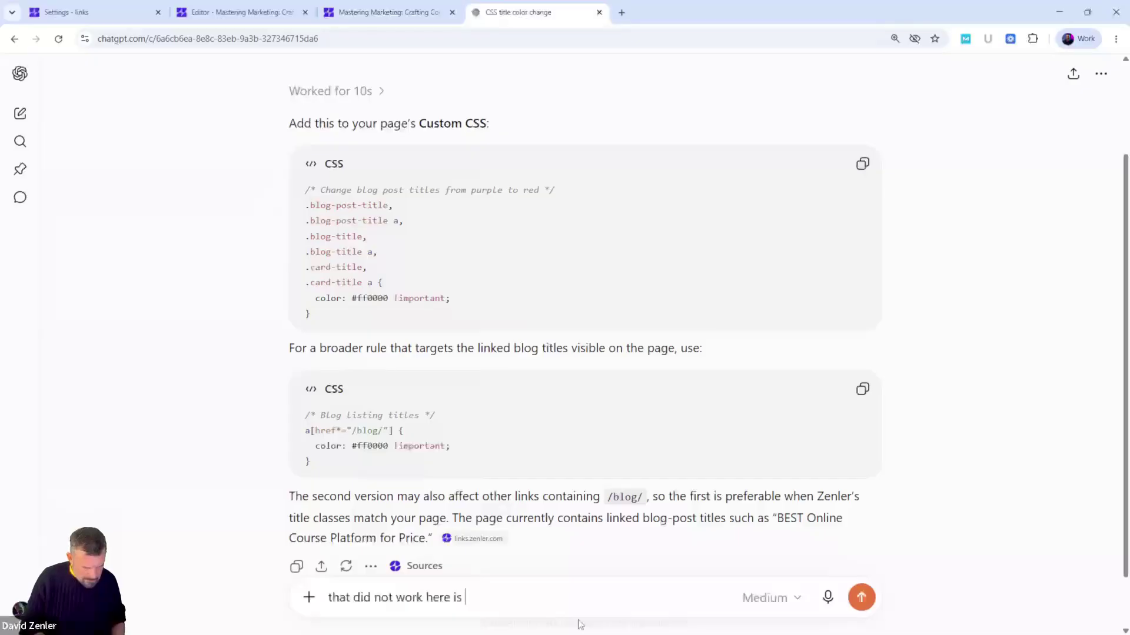
type(" the co")
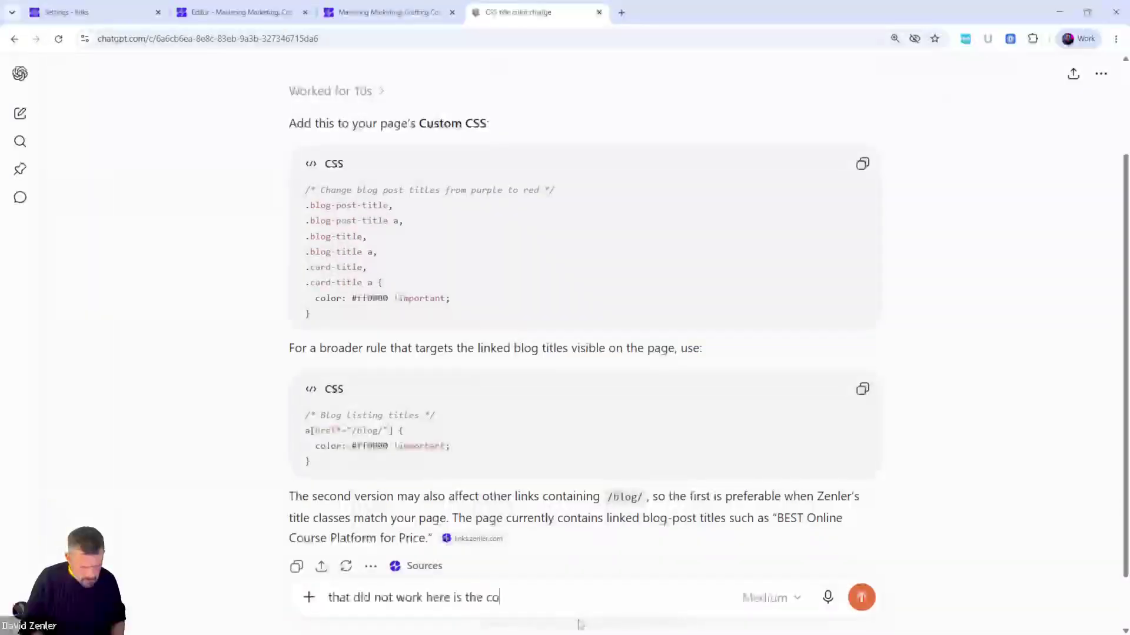
type("de e")
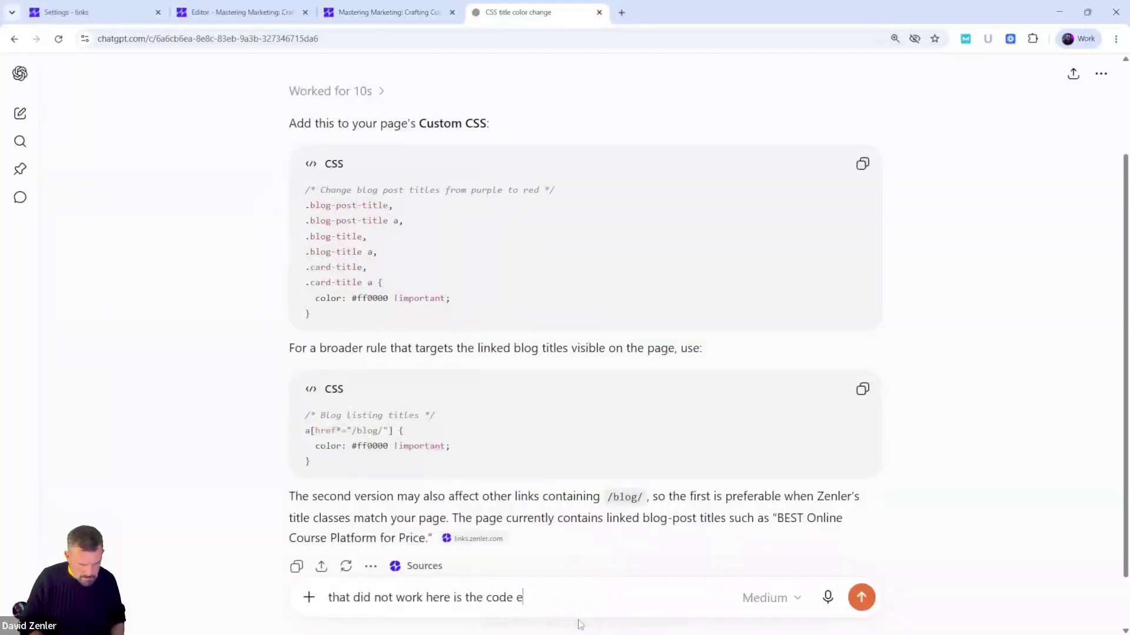
type("lement")
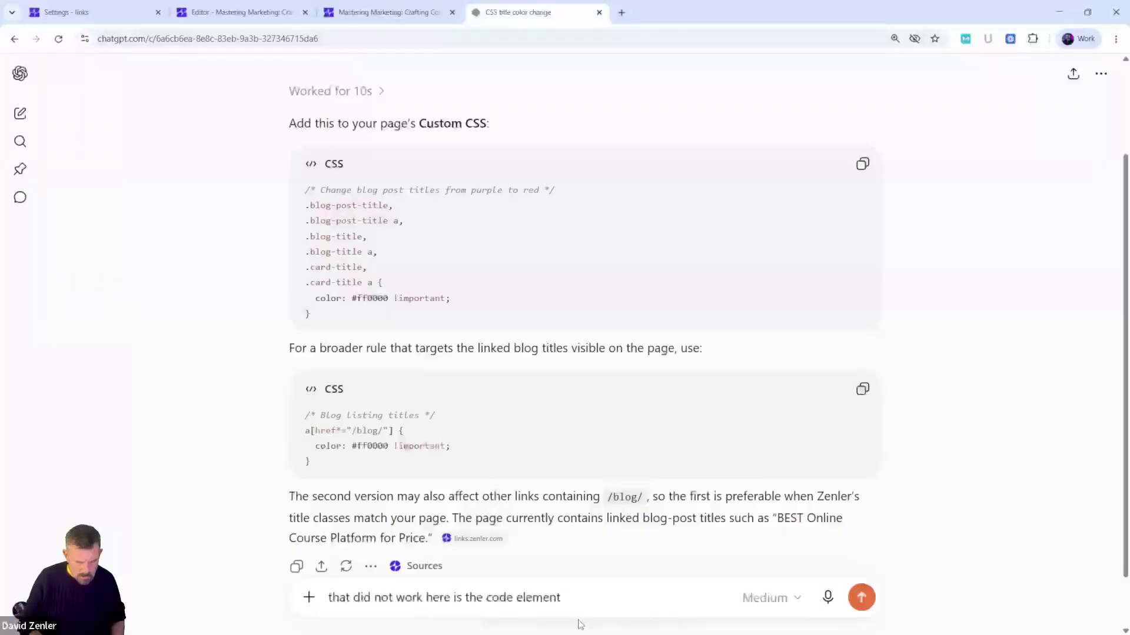
type(":")
type("<h3 class=\"zblog-list-link dynamic-heading\">$90K Months with Zenler: The Best Learning Management ...</h3>")
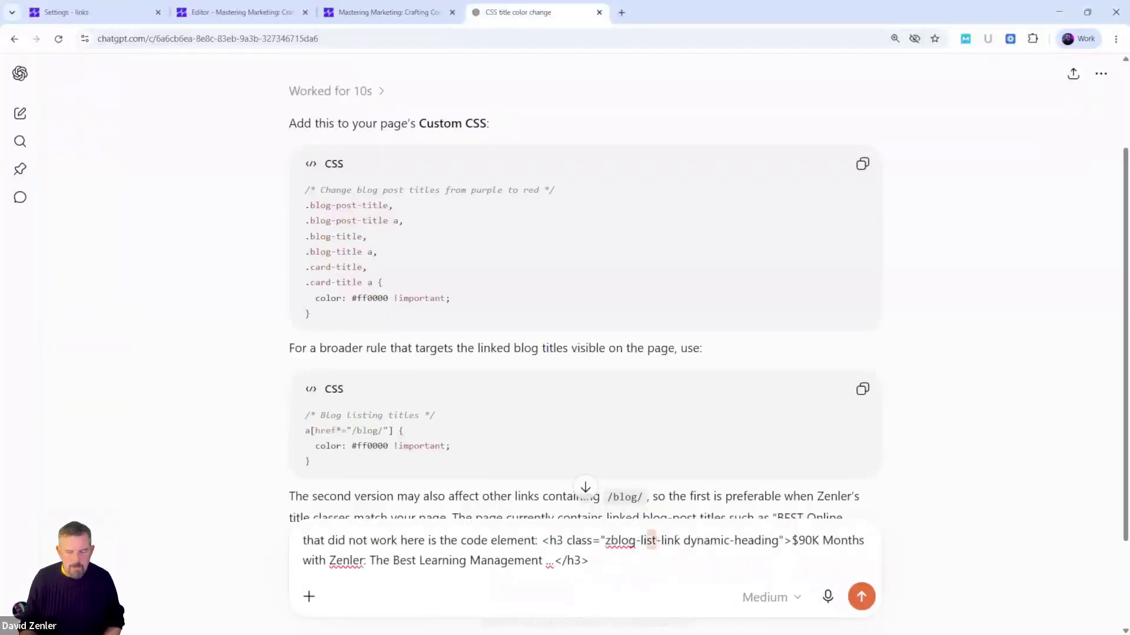
Check the tag and class names in the drafted h3 code and send the message to ChatGPT.
left_click_drag(678, 537, 846, 541)
left_click_drag(592, 562, 559, 567)
double_click(560, 541)
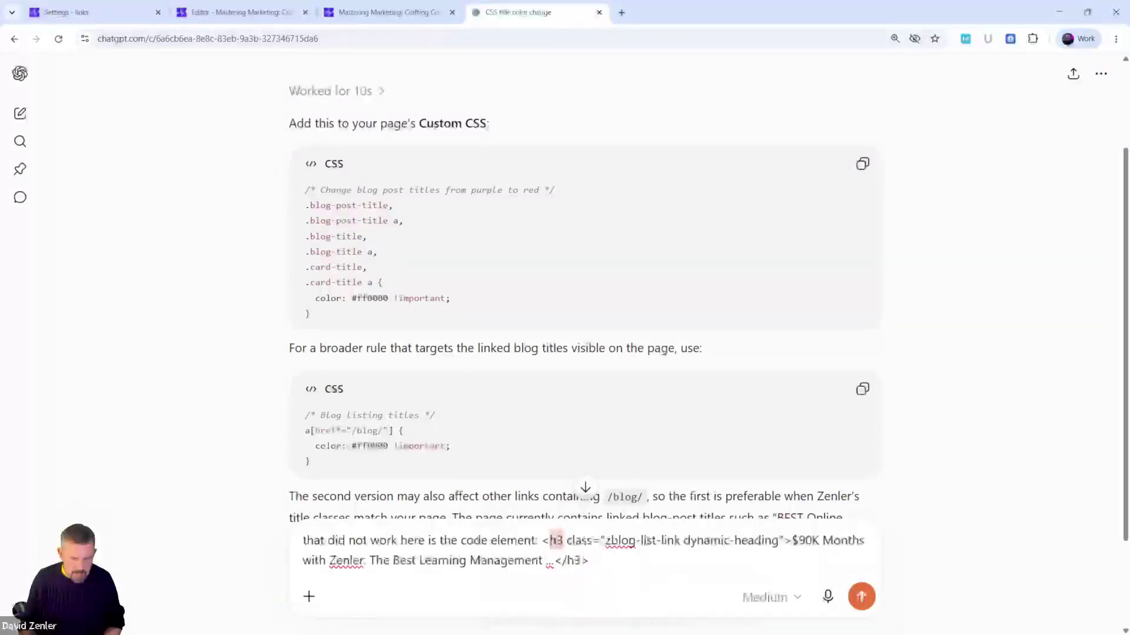
left_click_drag(682, 540, 607, 540)
left_click(680, 574)
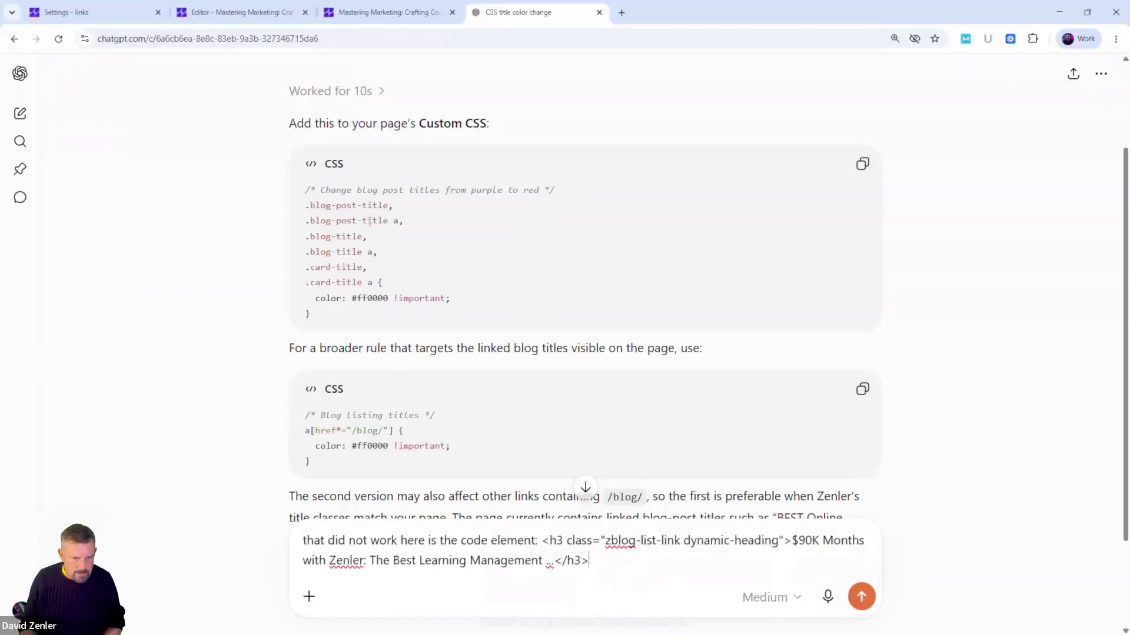
left_click(861, 596)
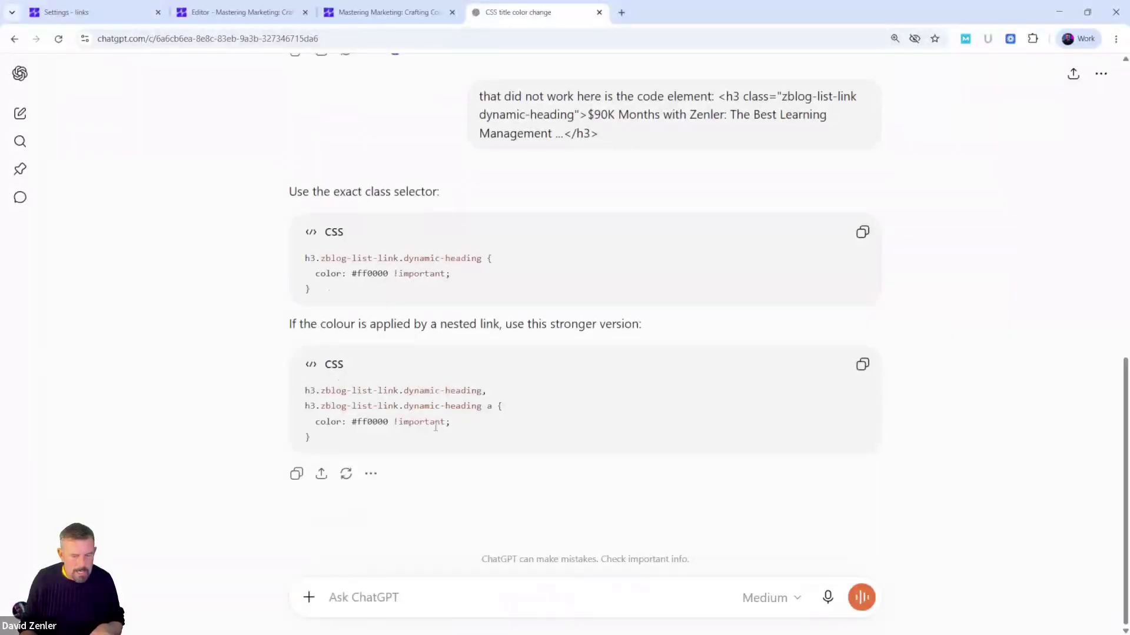
Copy the first suggested CSS rule, h3.zblog-list-link.dynamic-heading with color #ff0000 !important, from the reply.
left_click_drag(506, 406, 273, 422)
left_click(480, 416)
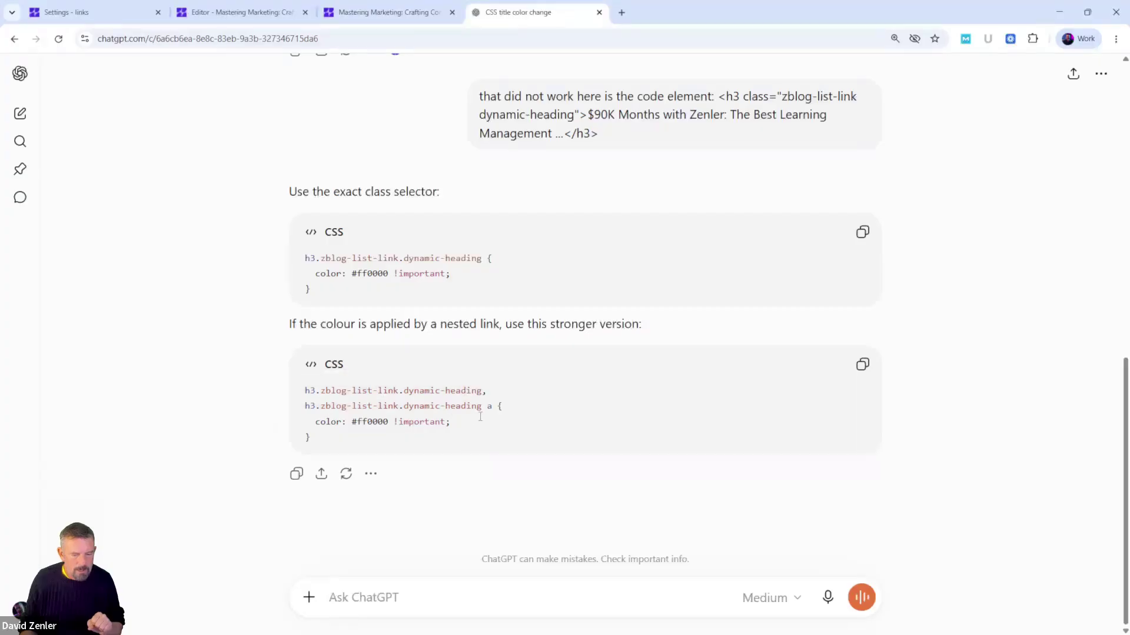
left_click_drag(315, 294, 284, 235)
key("ctrl+c")
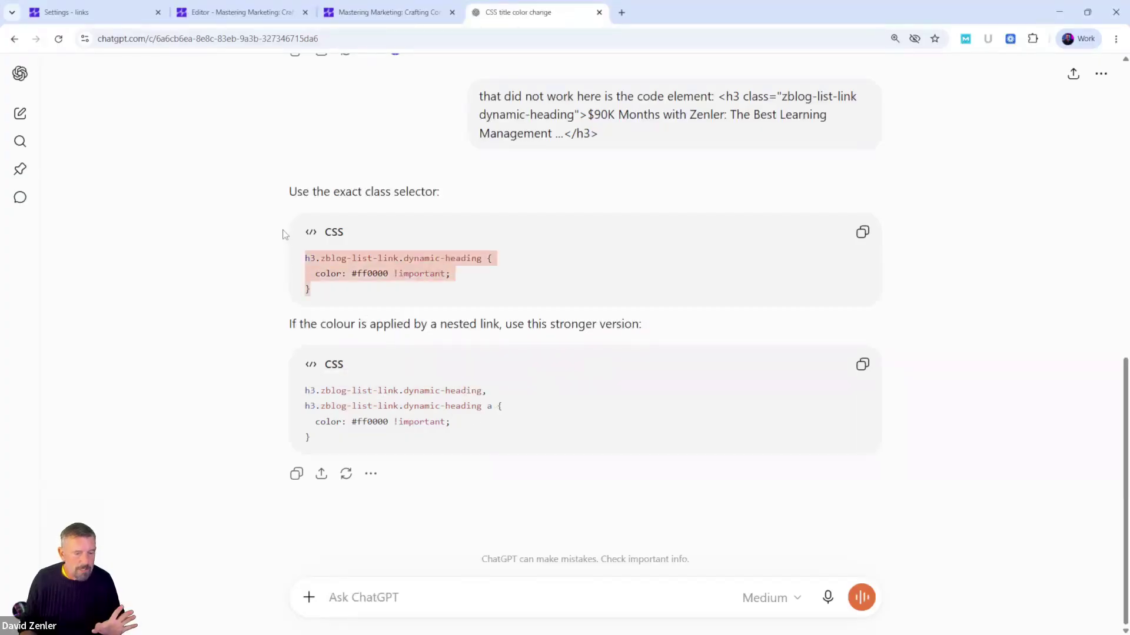
In the Zenler editor's page settings, replace the whole Page CSS with the copied rule and update the settings.
left_click(240, 18)
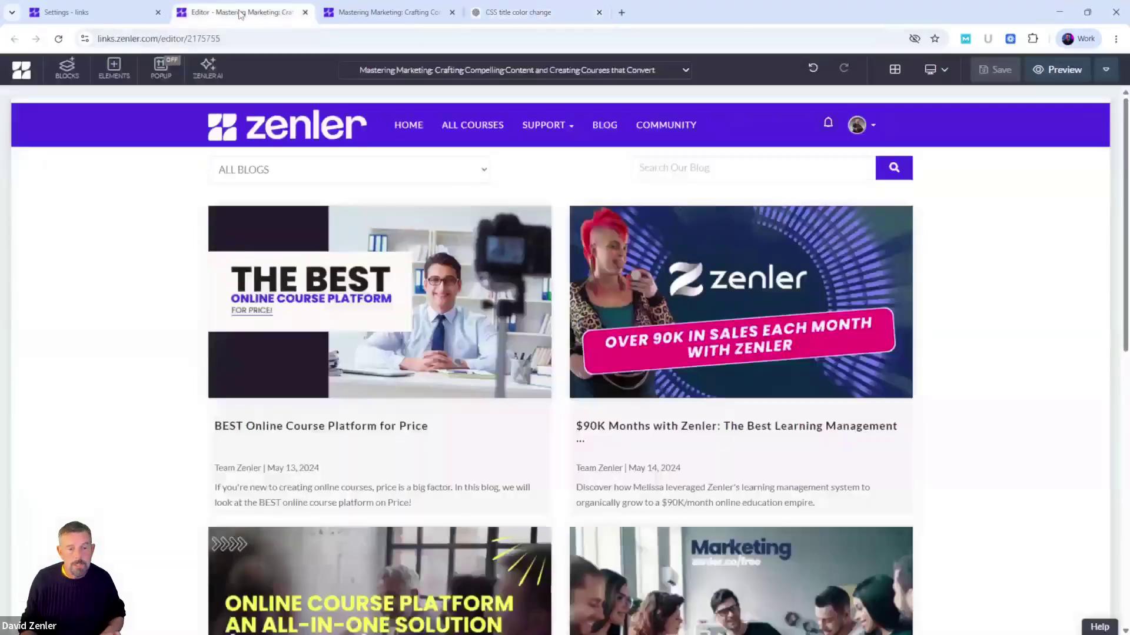
left_click(1106, 72)
left_click(1037, 98)
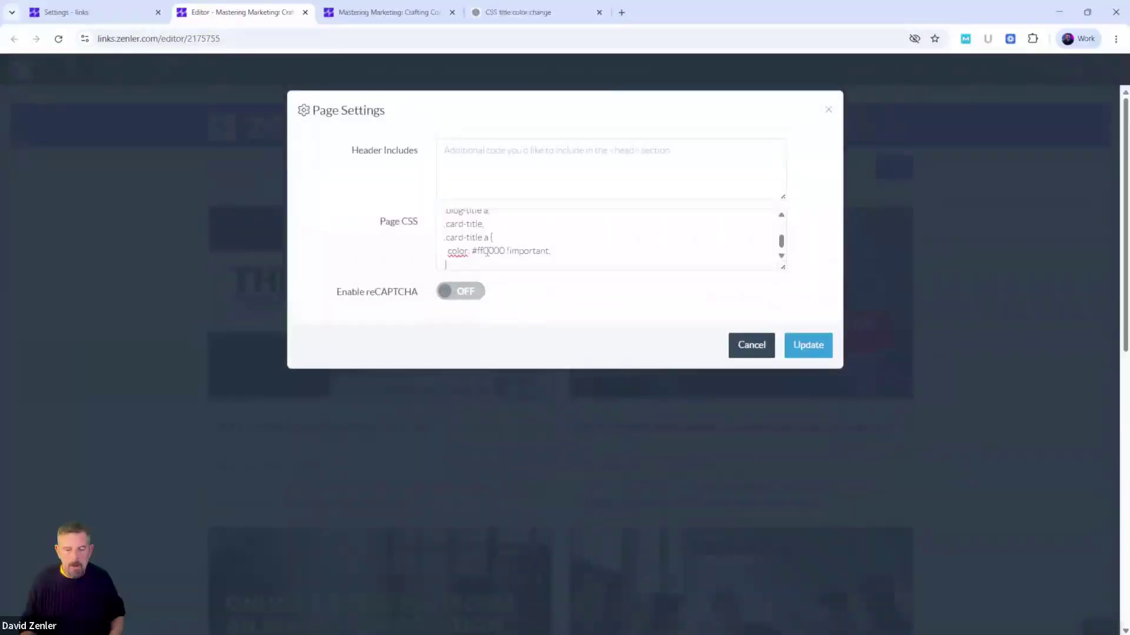
key("ctrl+a")
key("BackSpace")
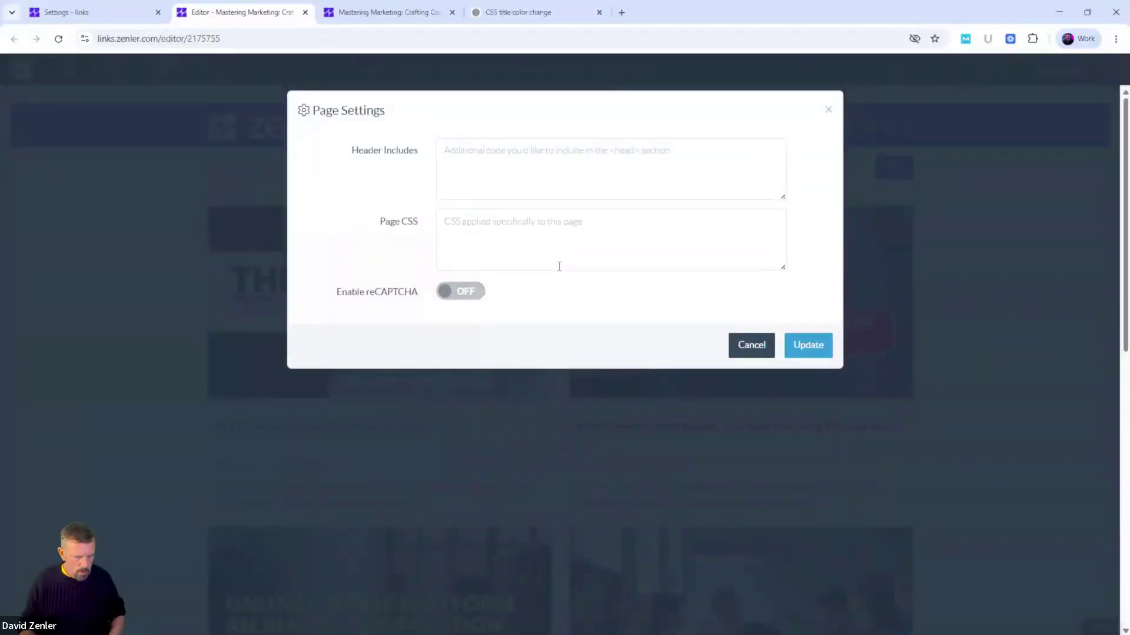
key("ctrl+v")
left_click(803, 347)
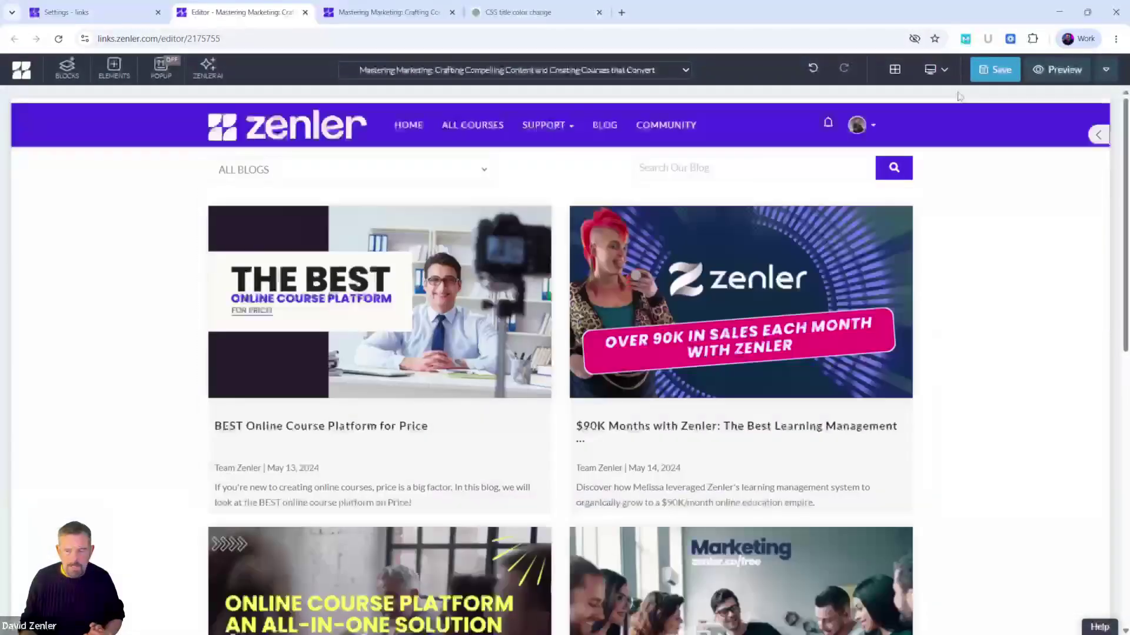
Save the blog page in the editor and reload the live blog page.
left_click(991, 70)
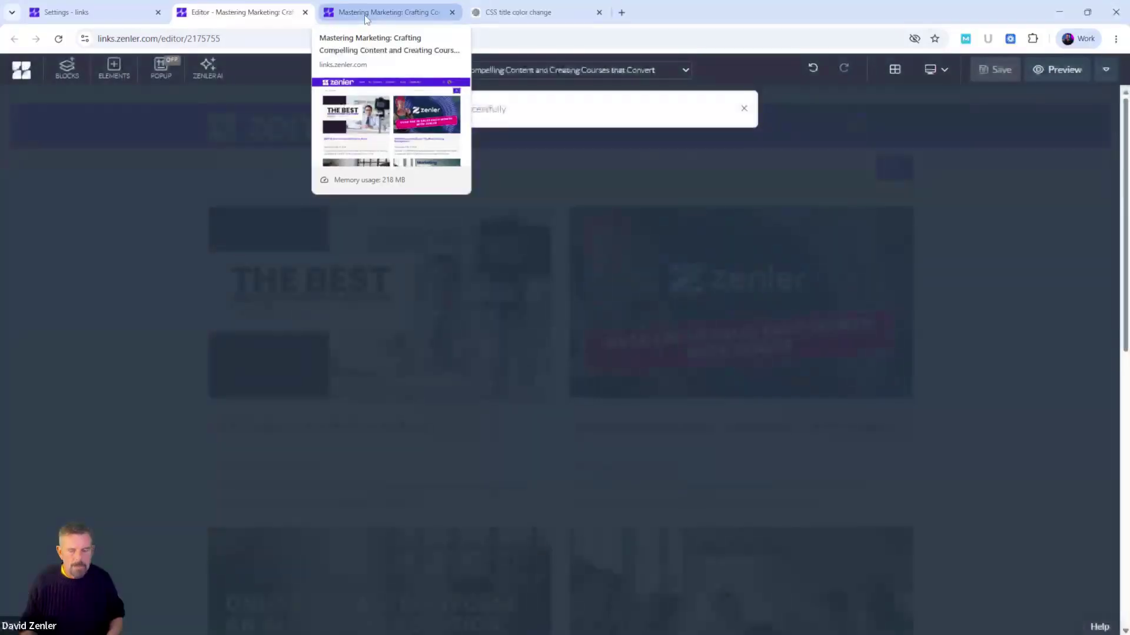
left_click(365, 18)
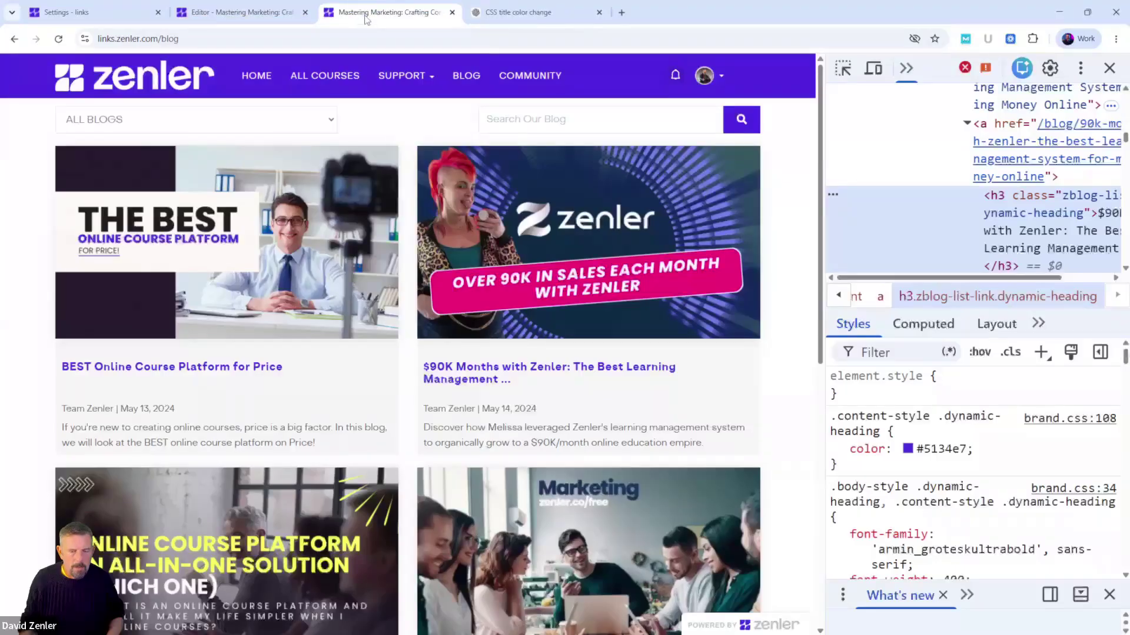
left_click(59, 40)
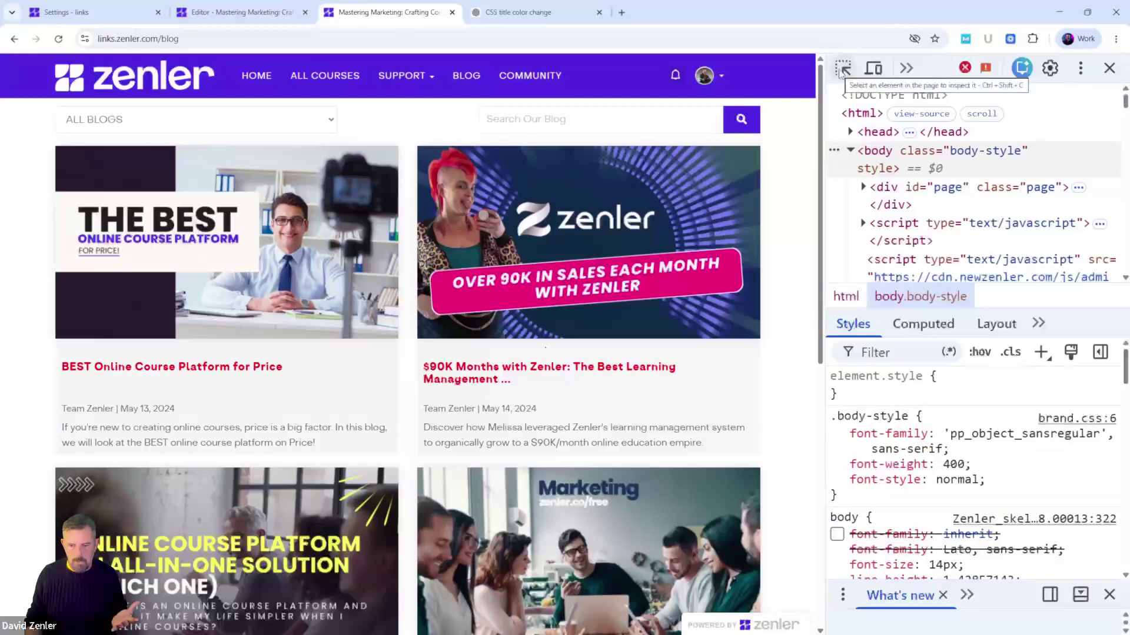
Enlarge the page's element tree in the developer tools and look through the markup inside the body element.
left_click(843, 68)
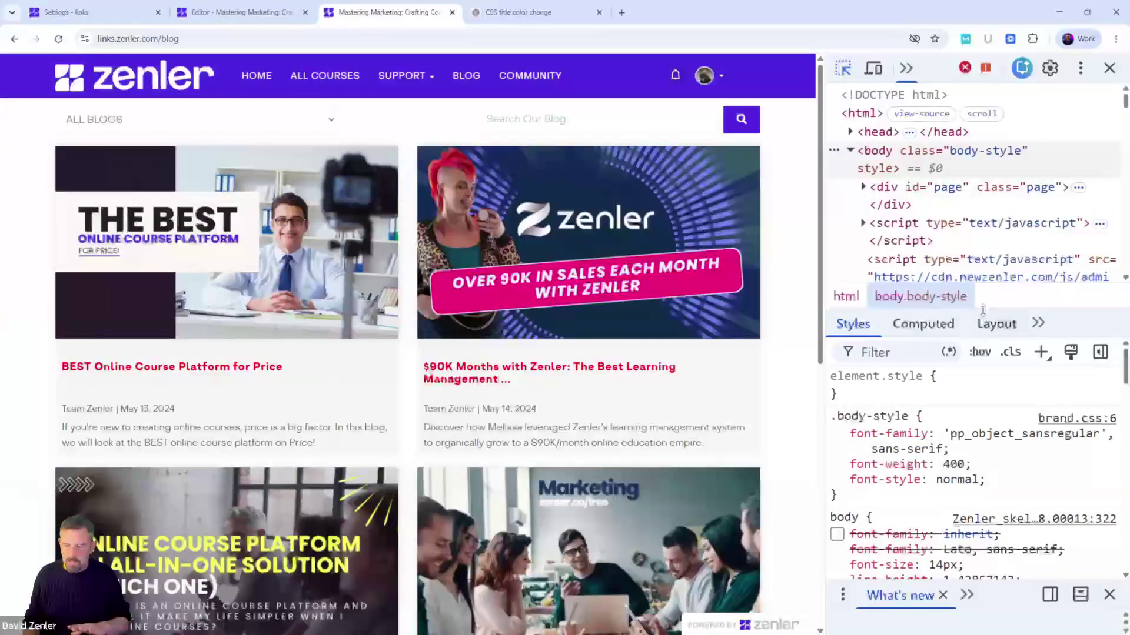
left_click_drag(982, 310, 983, 520)
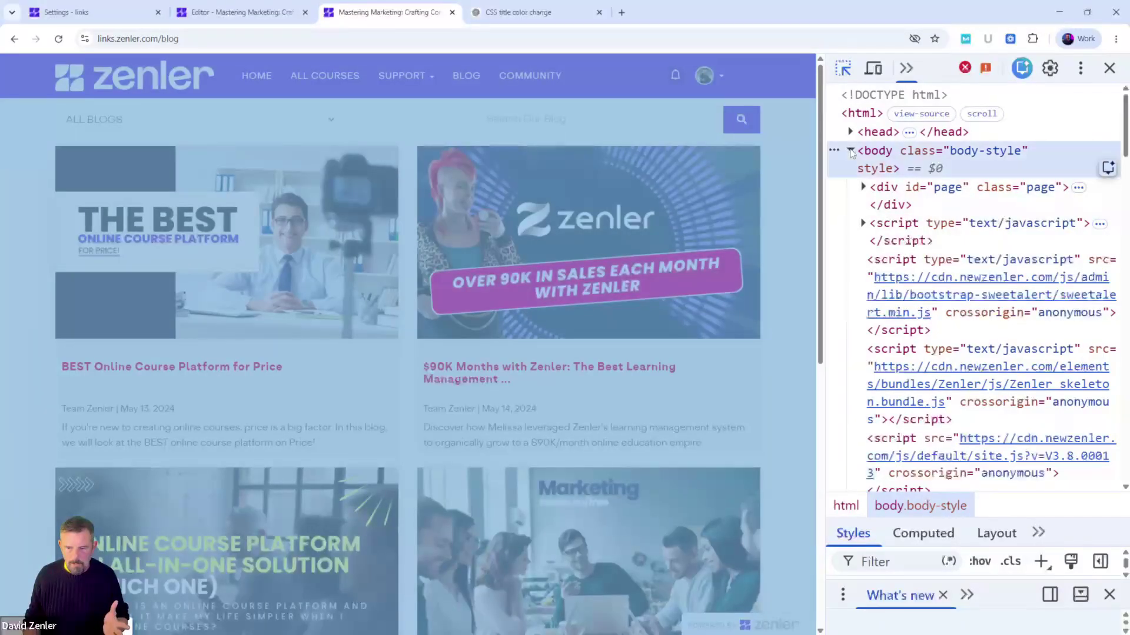
left_click(850, 152)
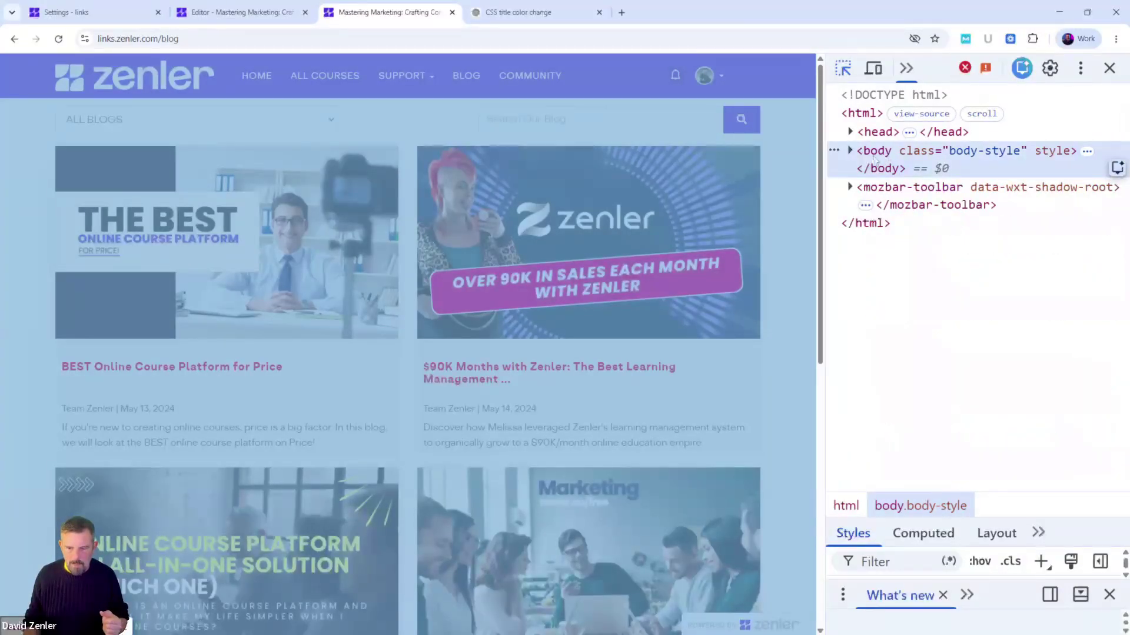
left_click(850, 151)
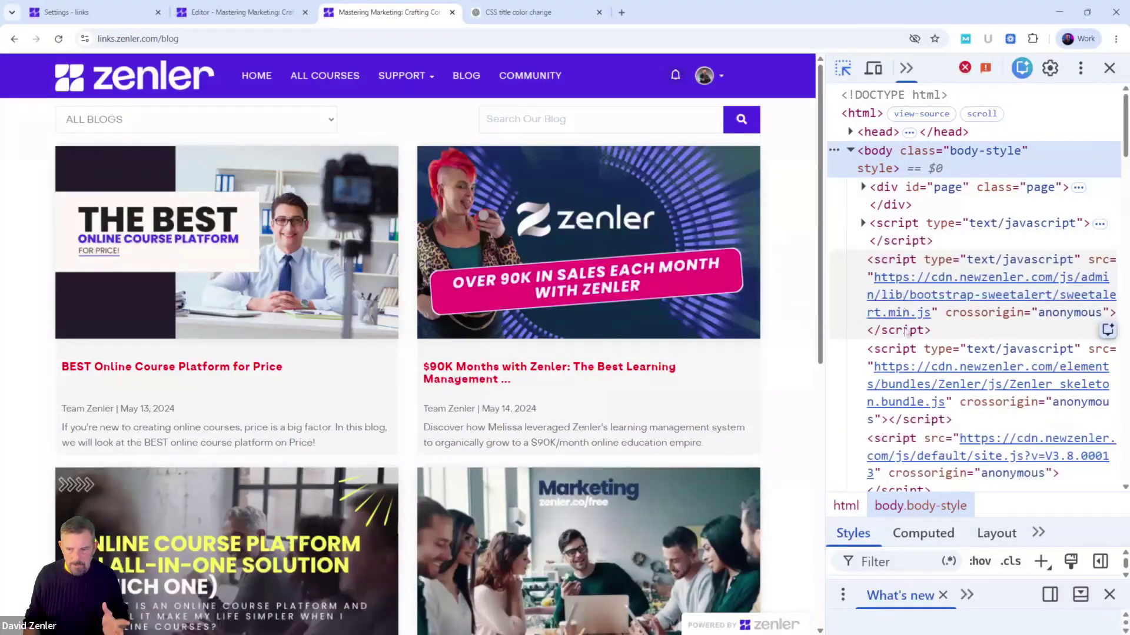
scroll(905, 331, "down", 4)
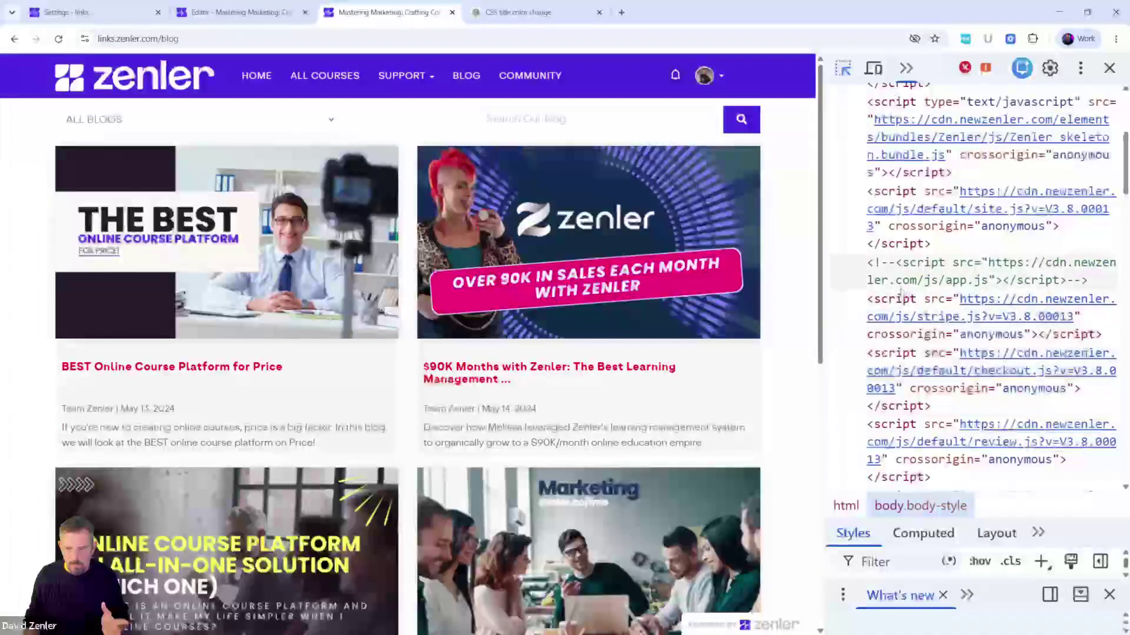
scroll(903, 300, "down", 6)
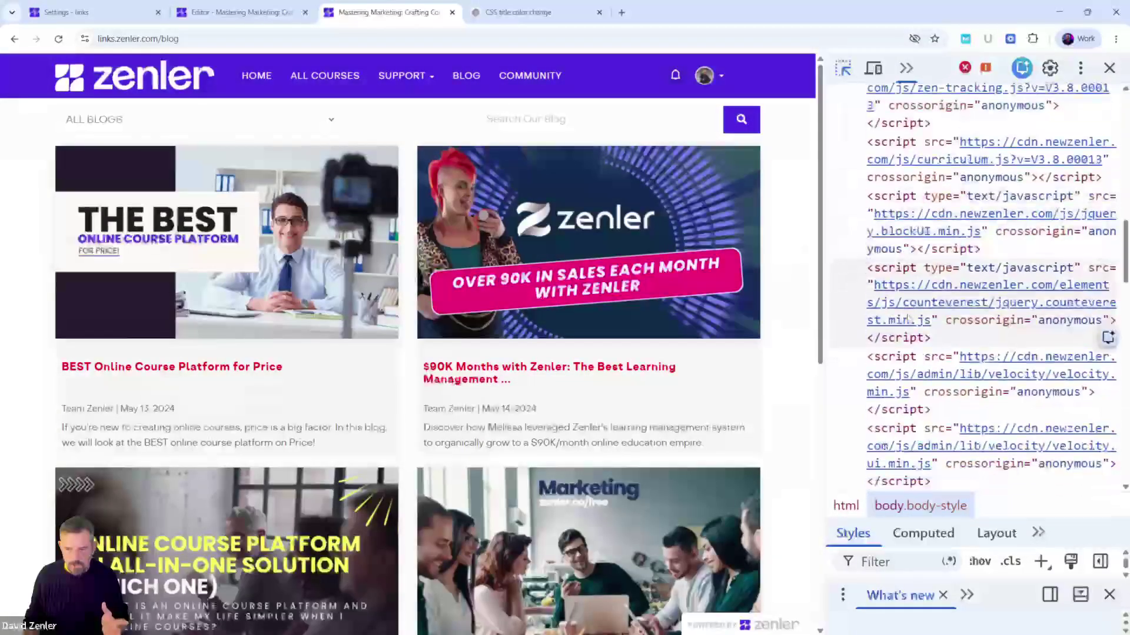
scroll(909, 318, "down", 10)
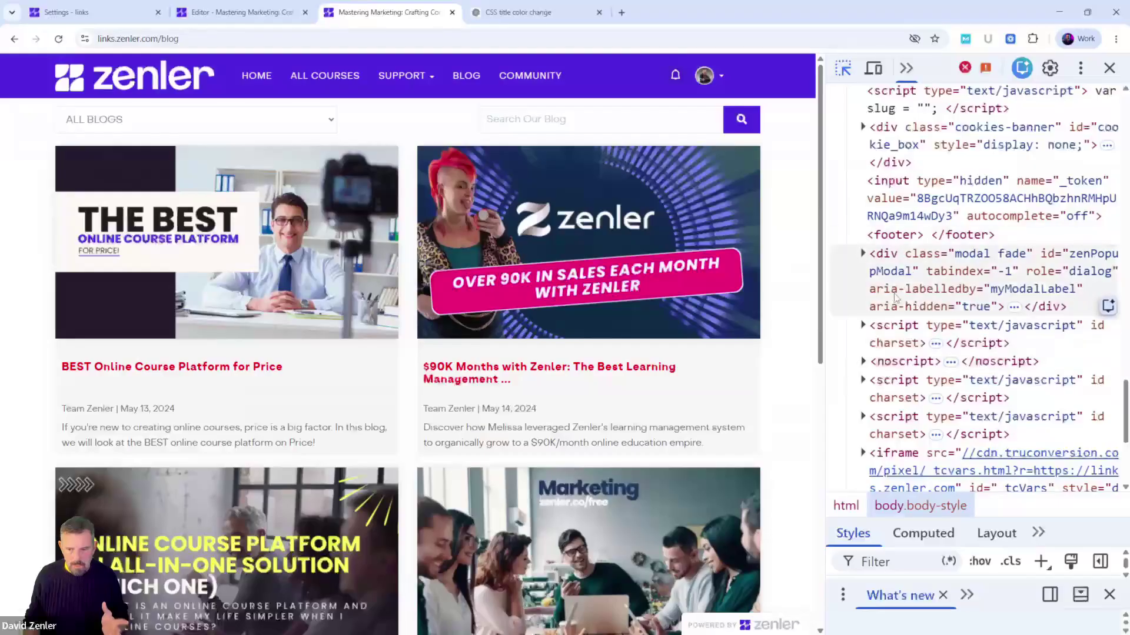
key("F5")
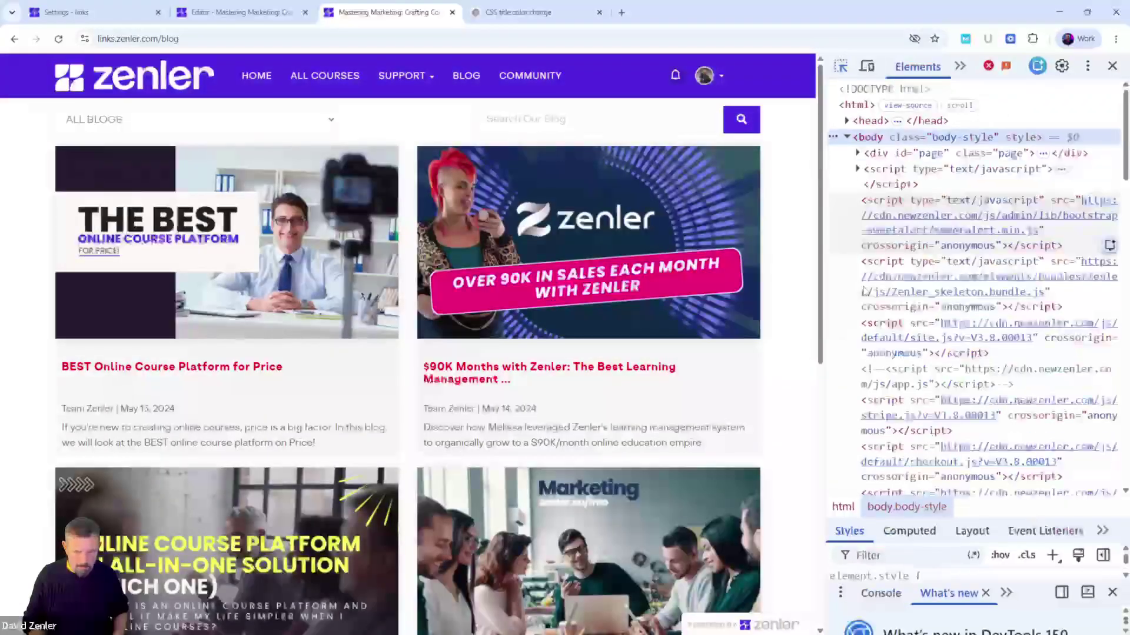
scroll(906, 329, "down", 10)
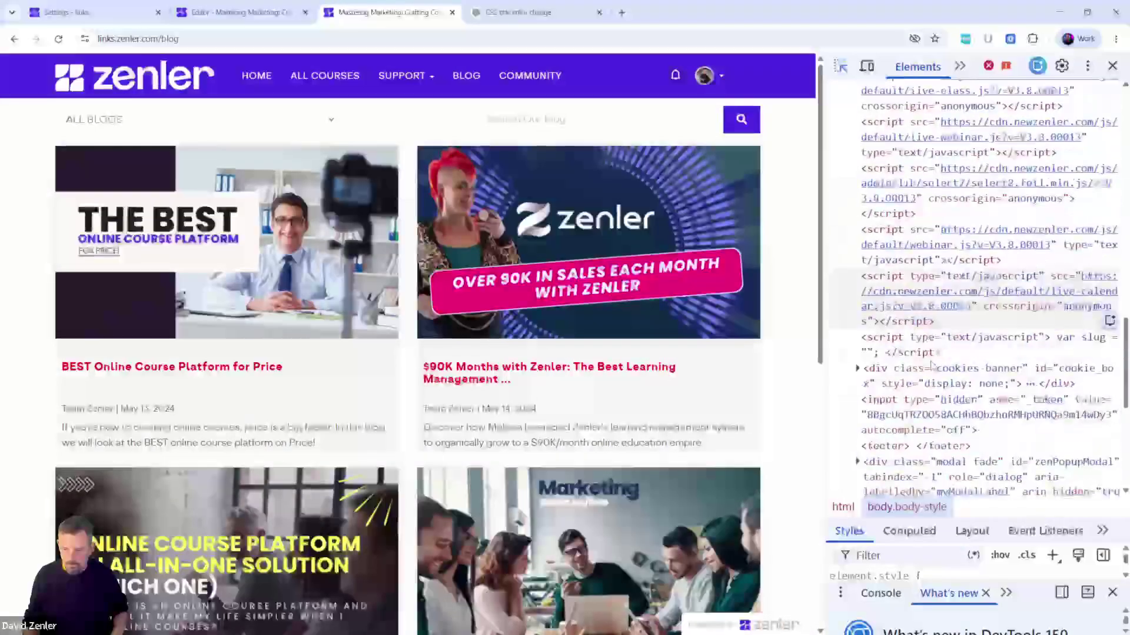
Locate the blog list's container, the div with class "block zbv-blog-04 hero", in the live page's markup and copy the whole element.
scroll(931, 365, "down", 5)
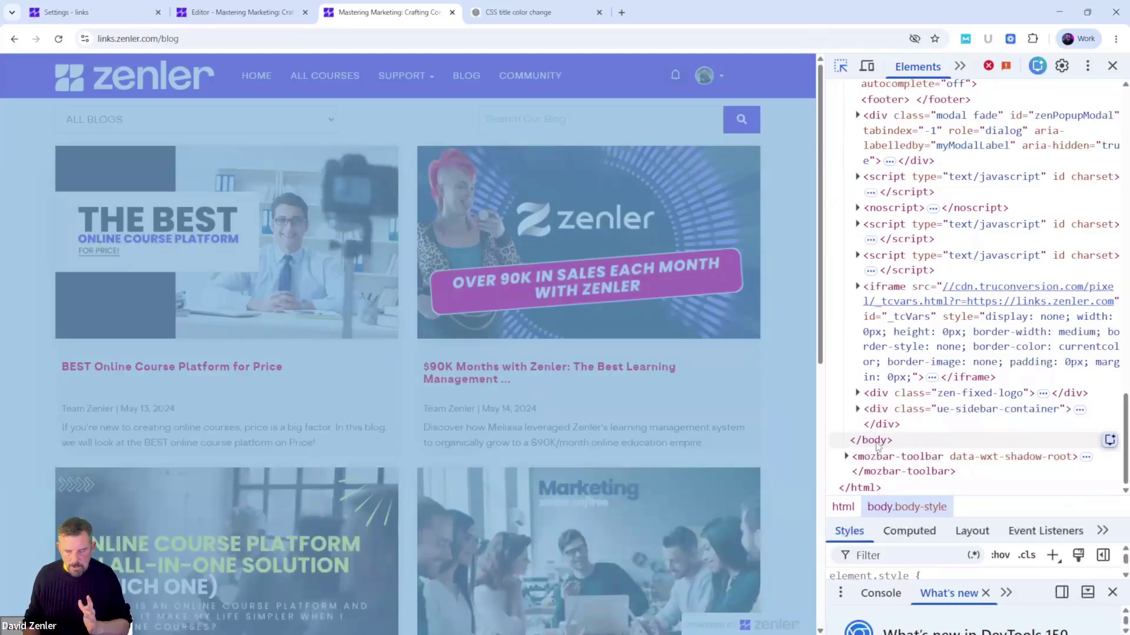
key("F5")
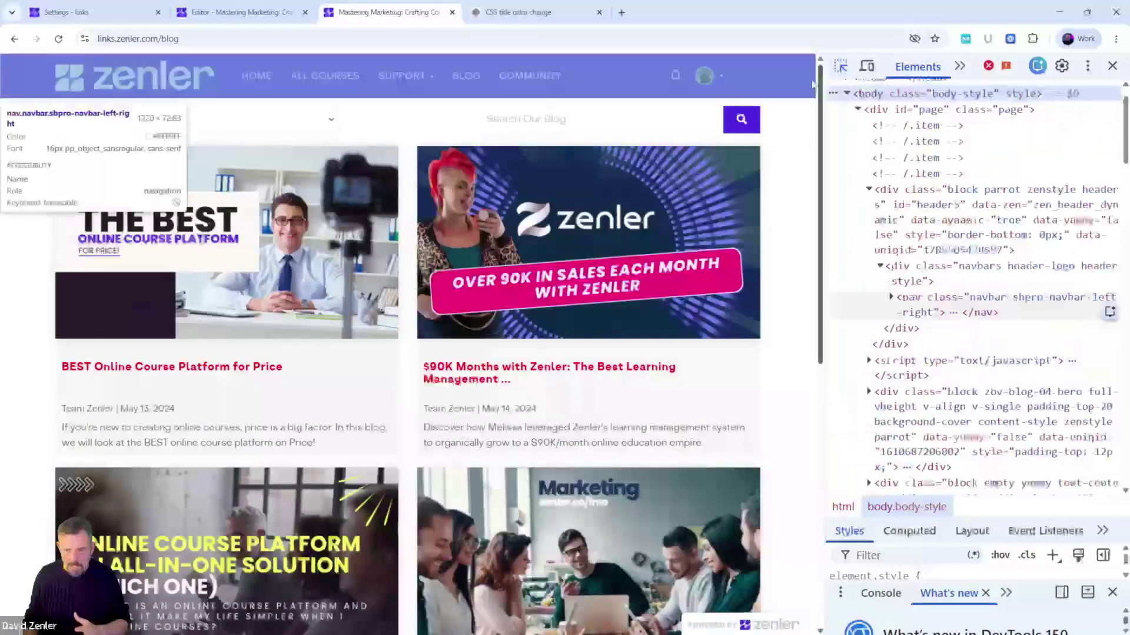
left_click(841, 67)
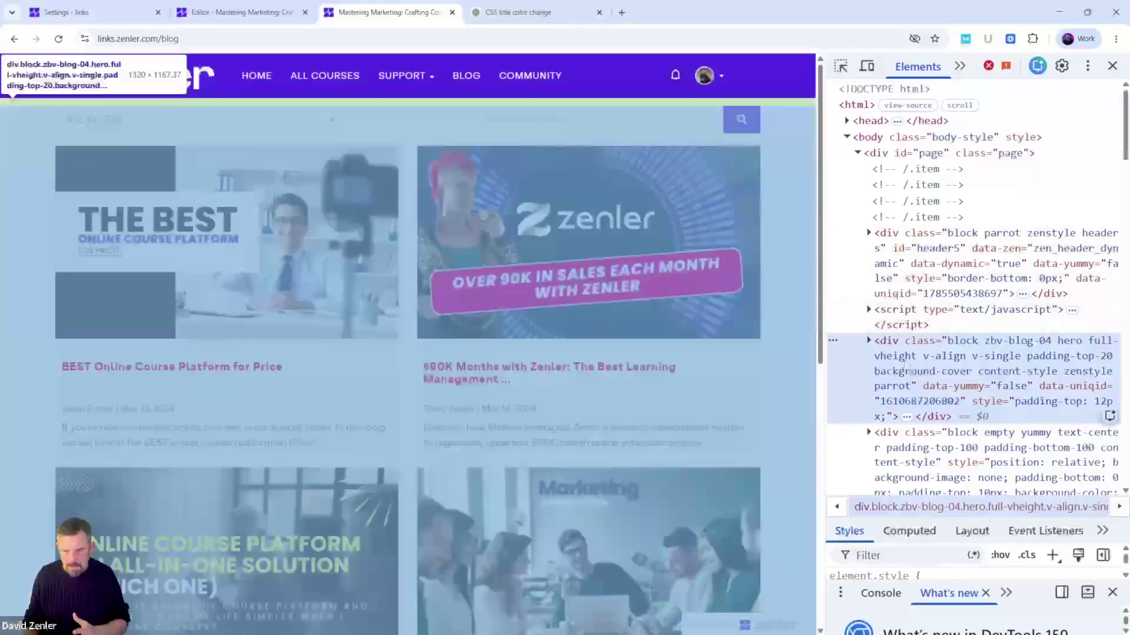
right_click(910, 360)
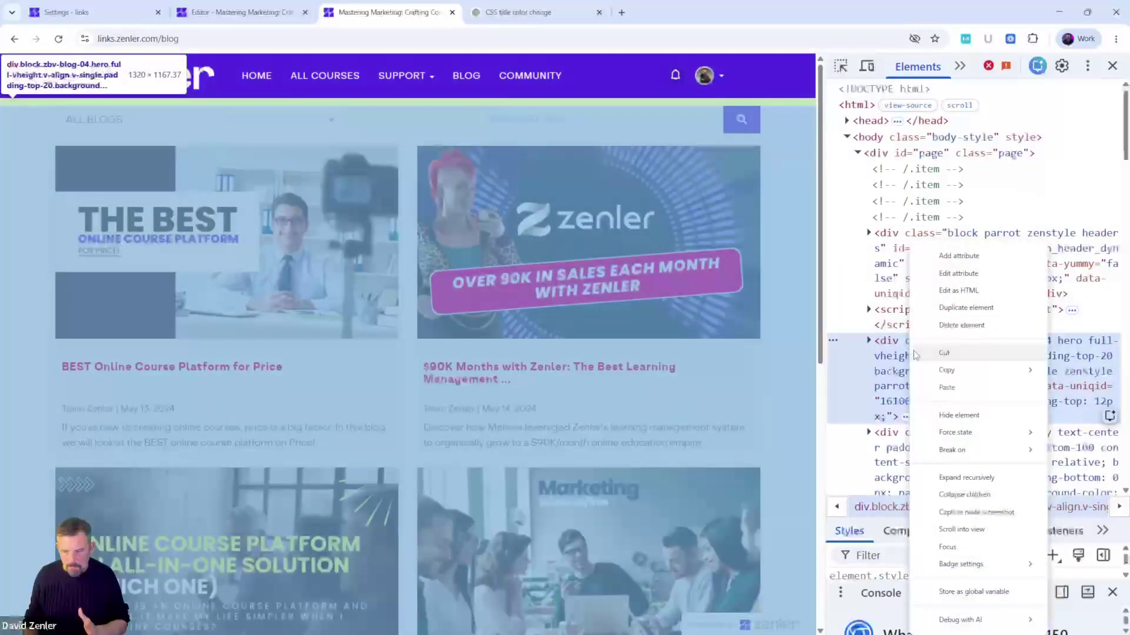
mouse_move(946, 374)
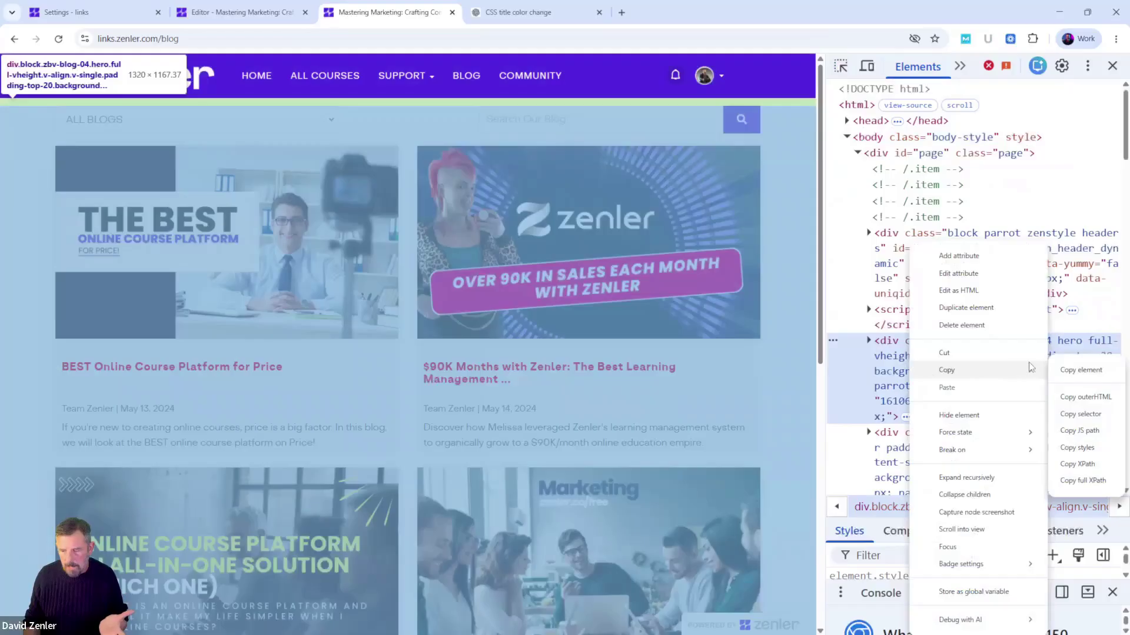
left_click(1064, 371)
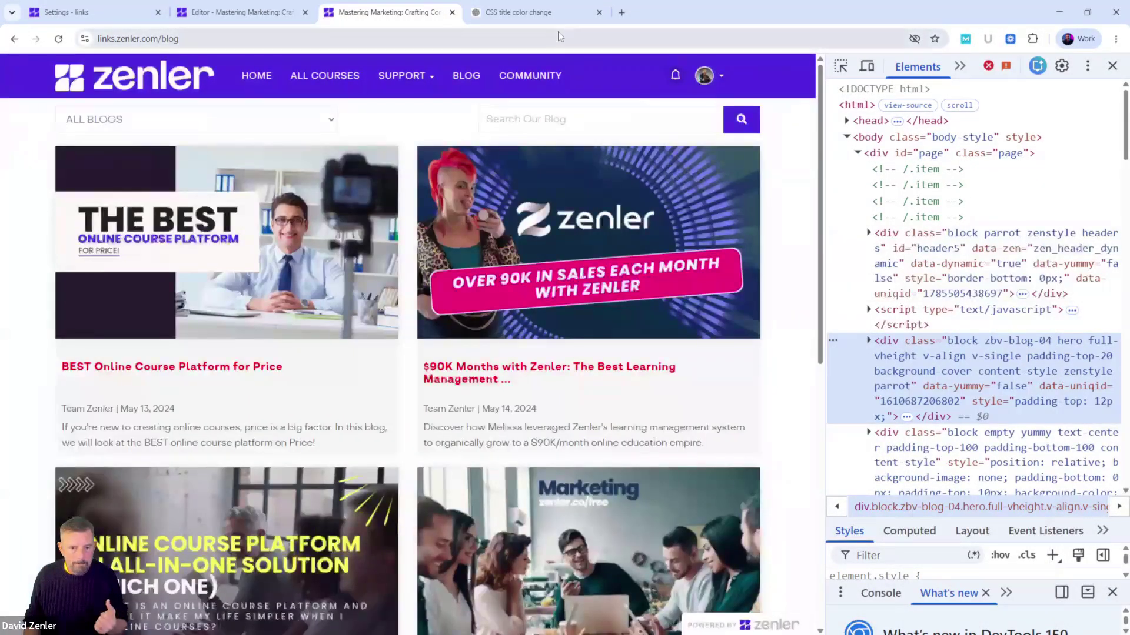
Switch to the ChatGPT conversation and draft the request "Please give me 3 column instead of two, produce csss with the important".
left_click(547, 19)
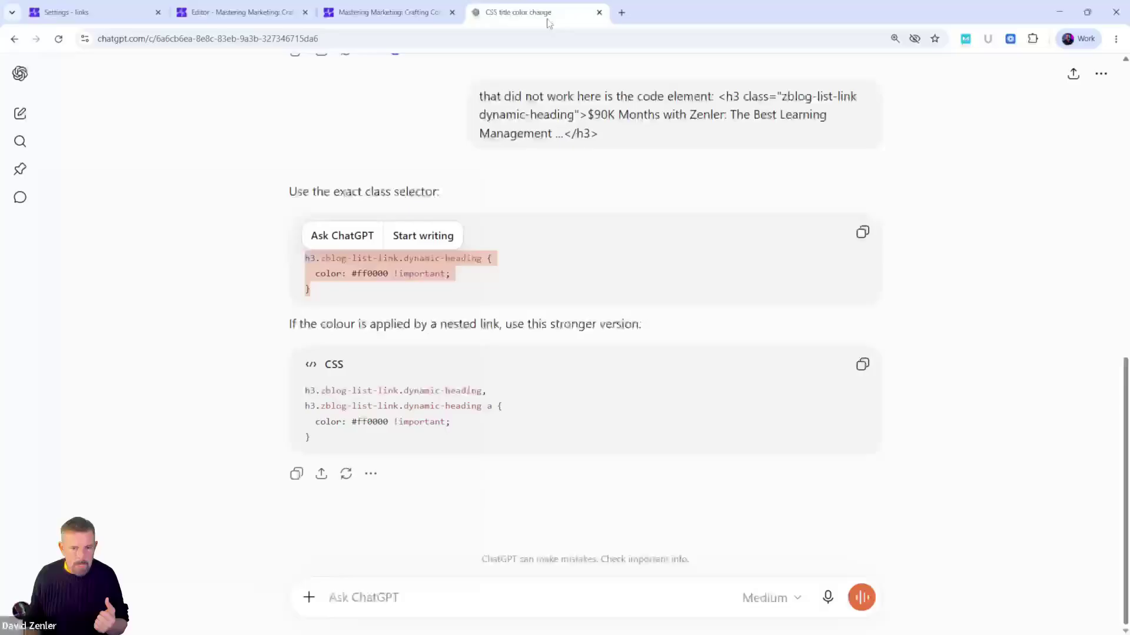
left_click(412, 598)
type("P")
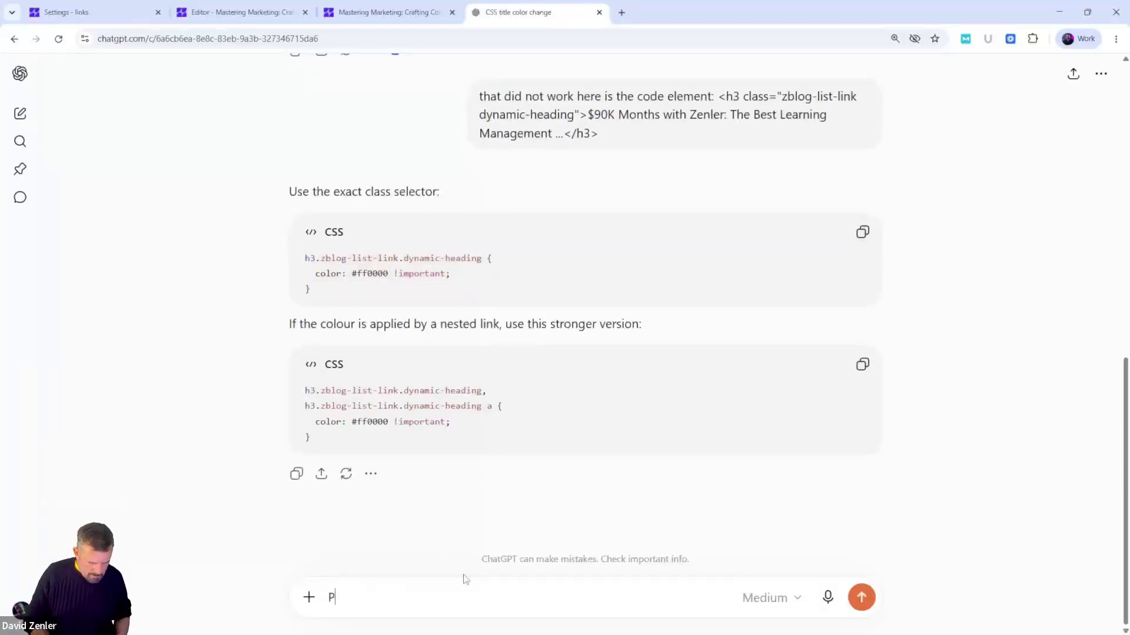
type("lease gi")
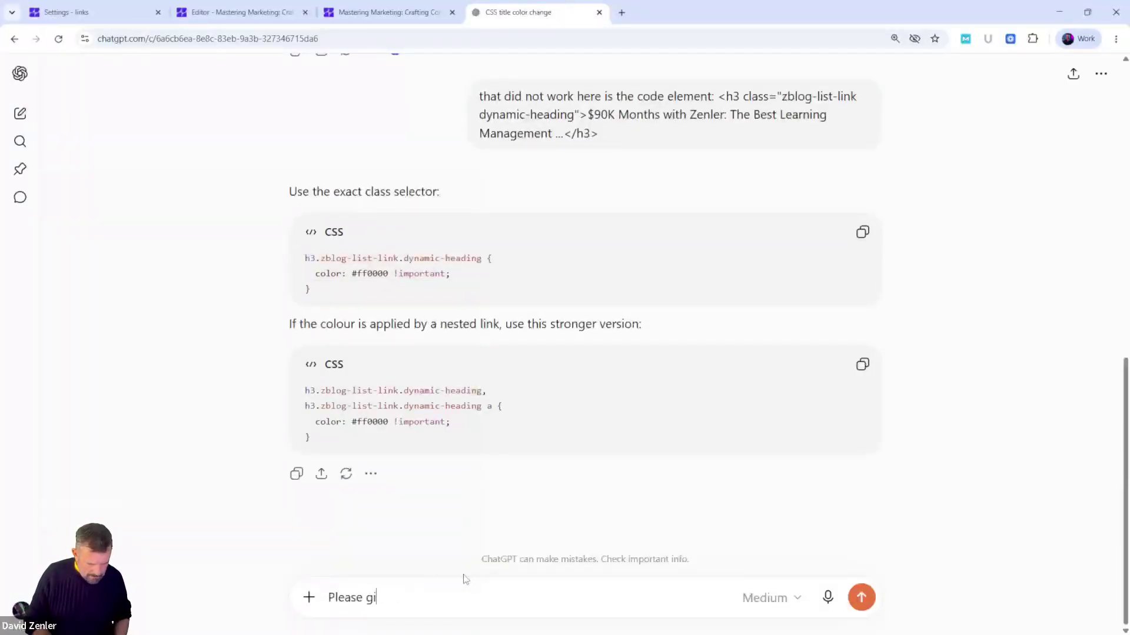
type("ve me 3 ")
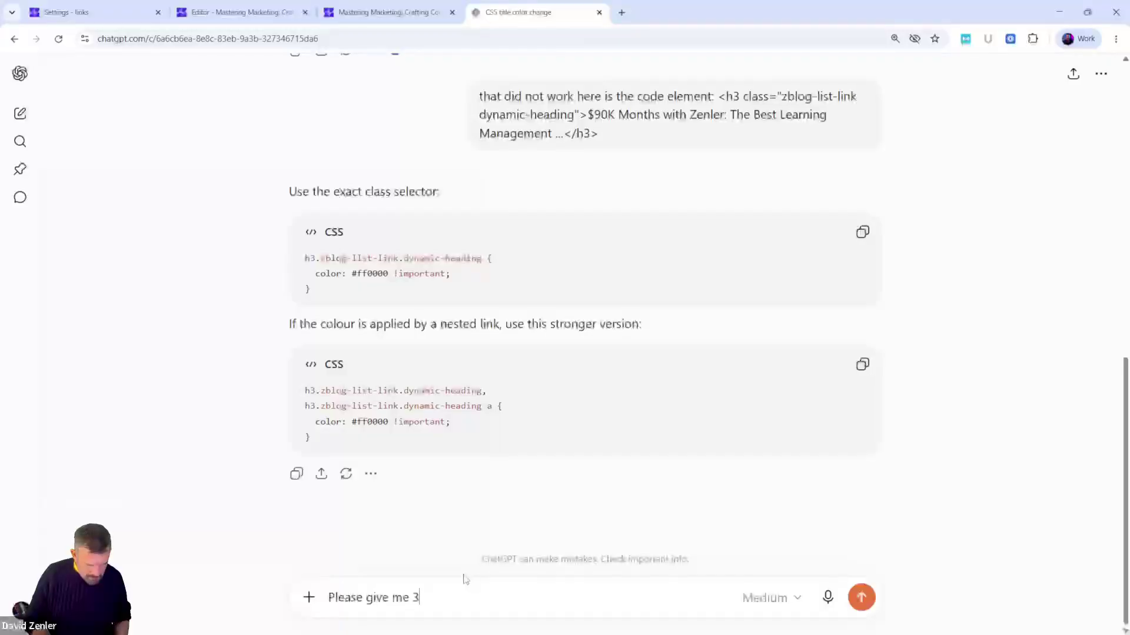
type("colum")
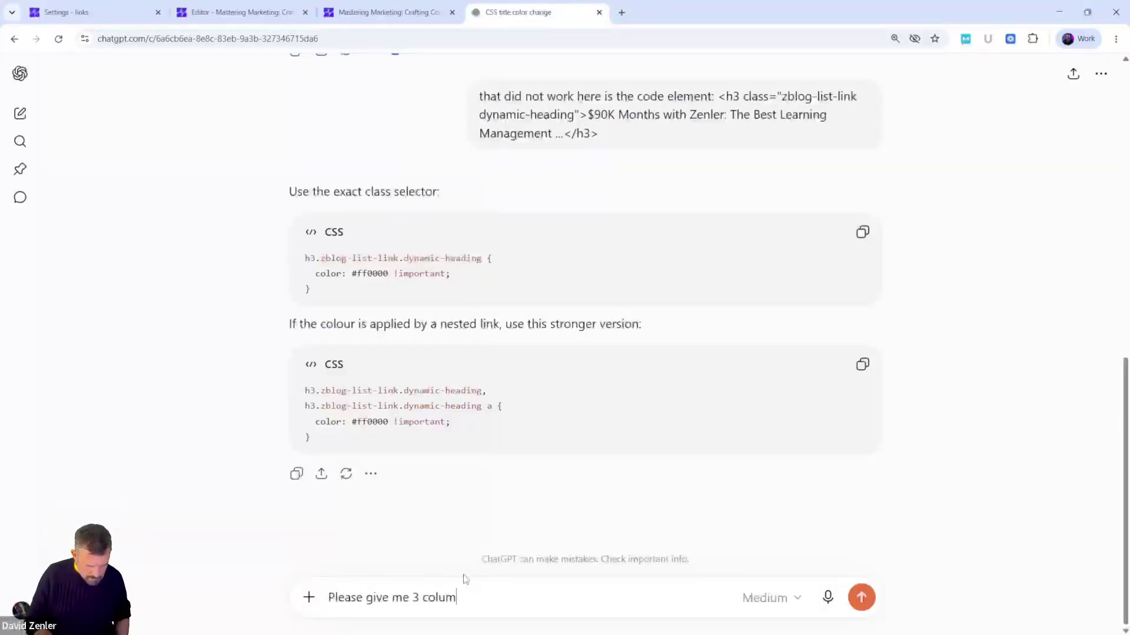
type("n inst")
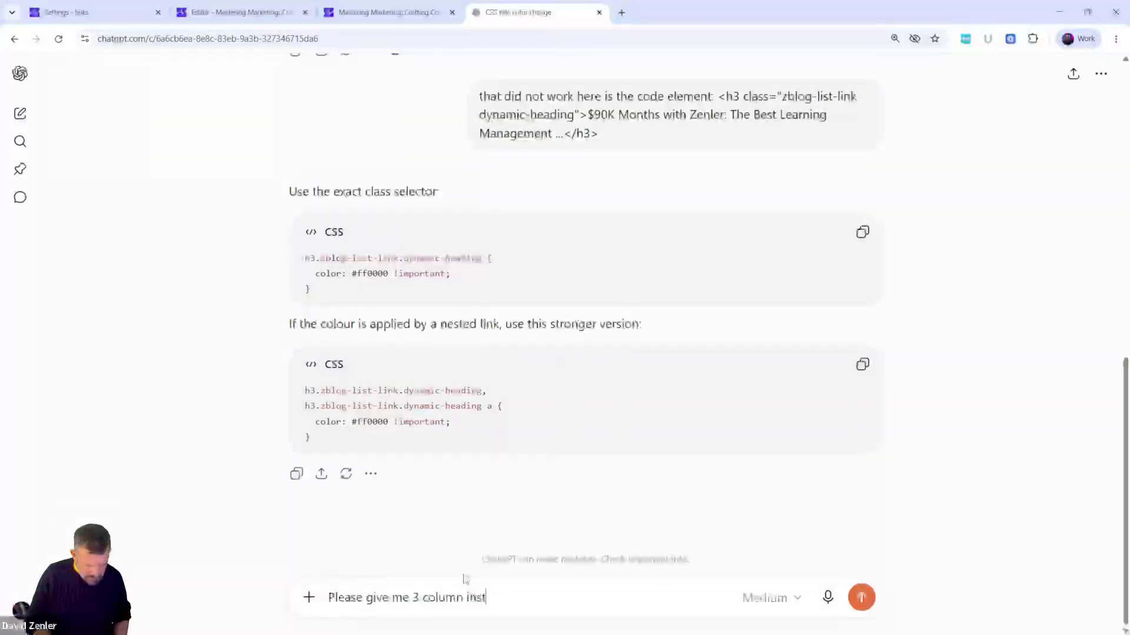
type("ead of tw")
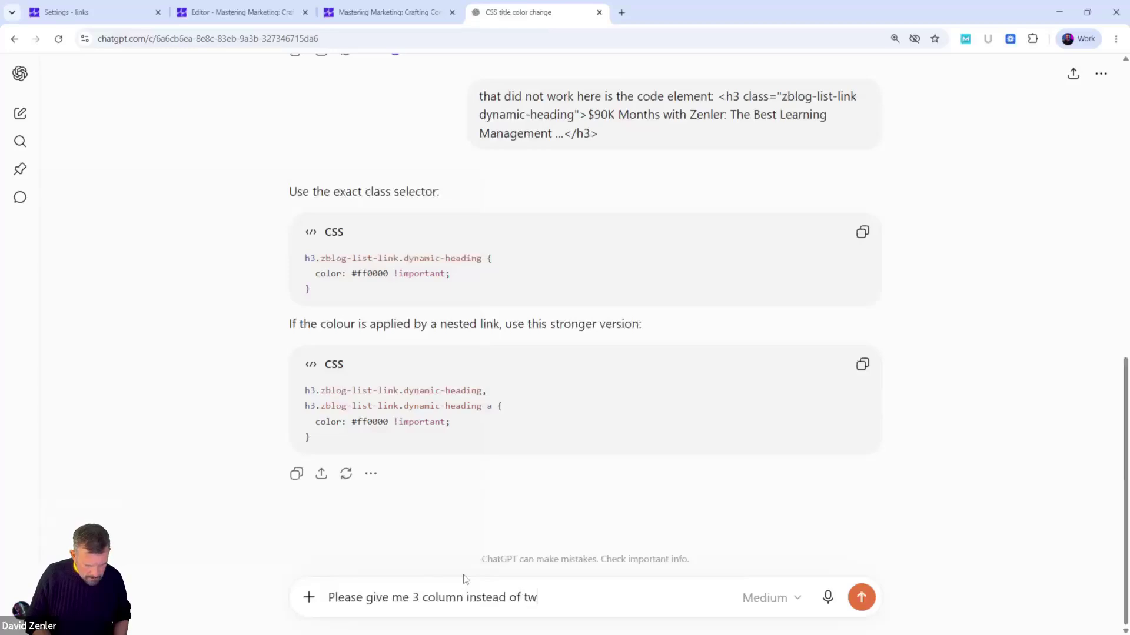
type("o, ")
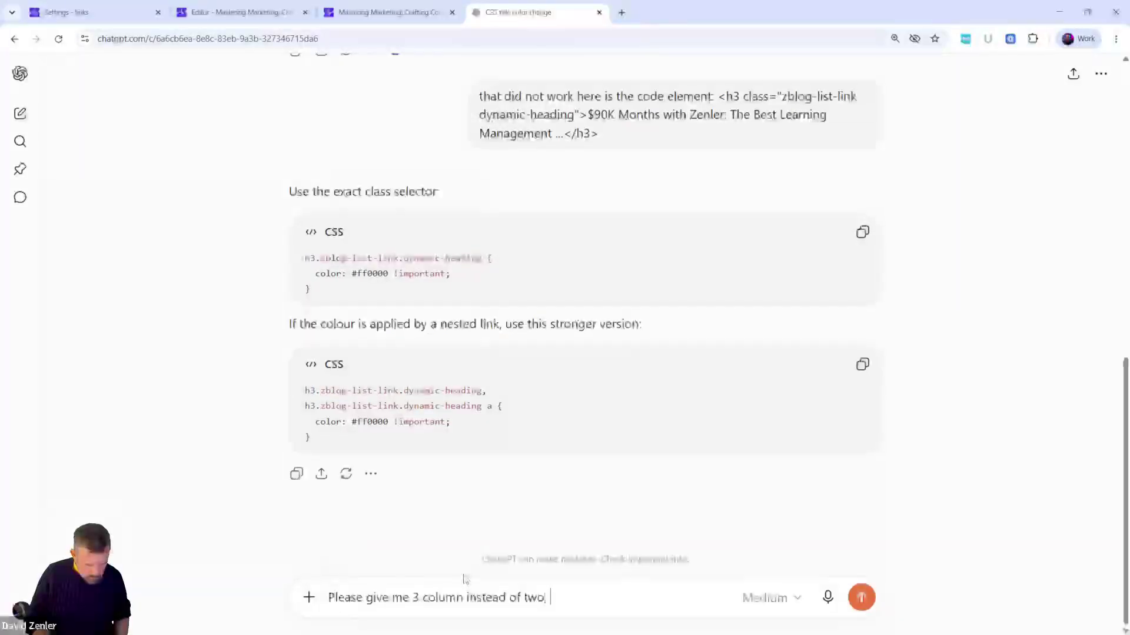
type("produce ")
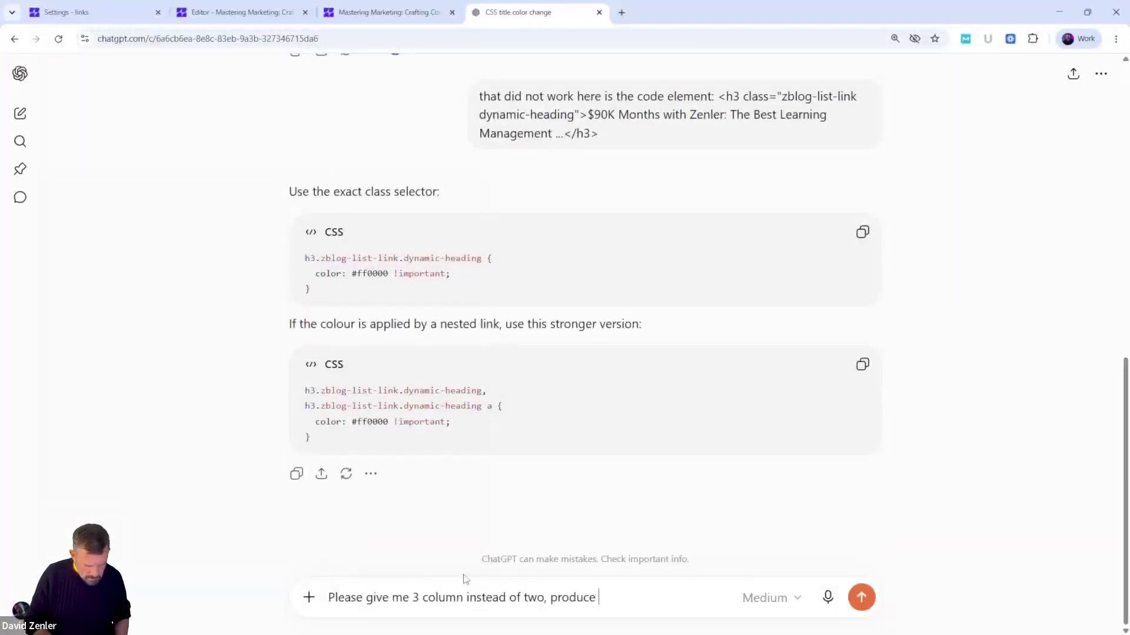
type("csss with the im")
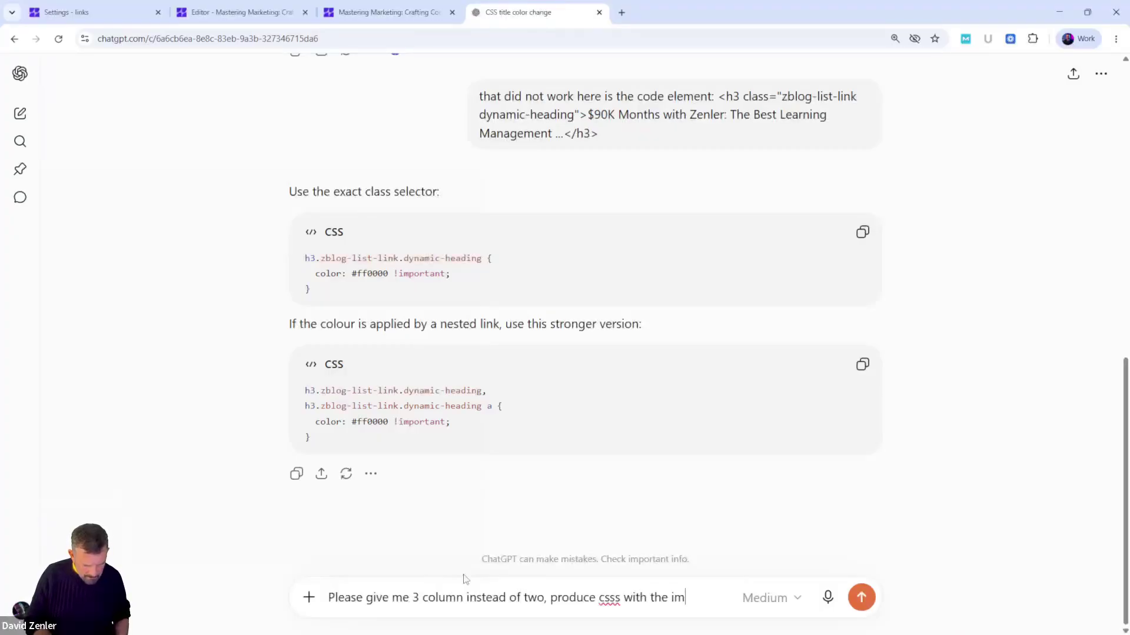
type("portant")
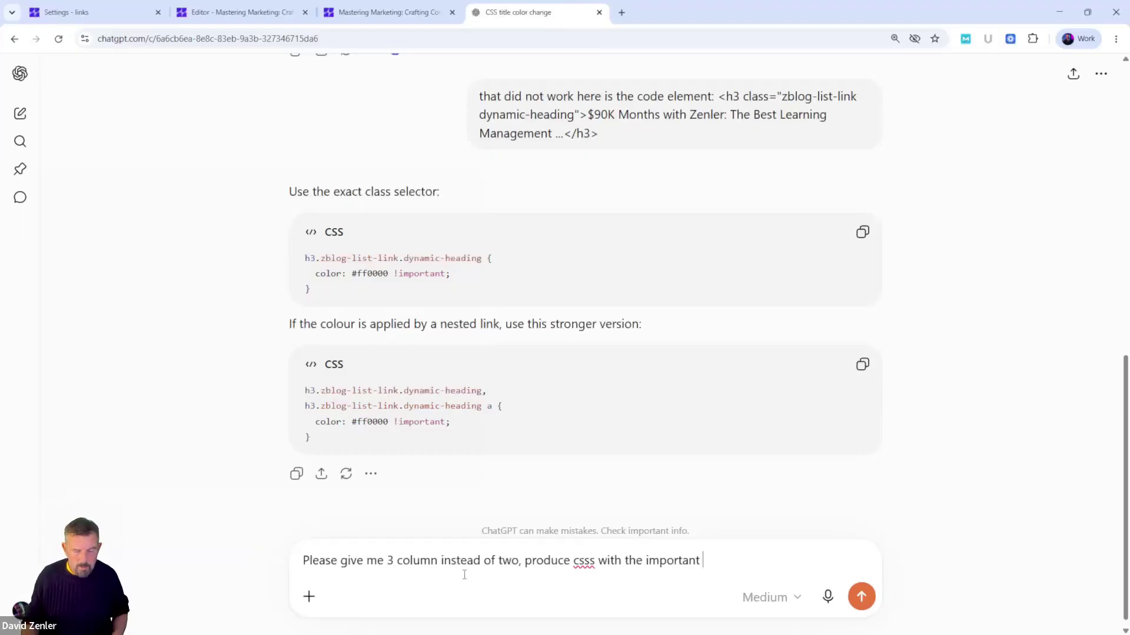
Correct the draft's "csss" to "css", replace "two" with "2", and end the request with "tag:".
left_click(586, 563)
key("BackSpace")
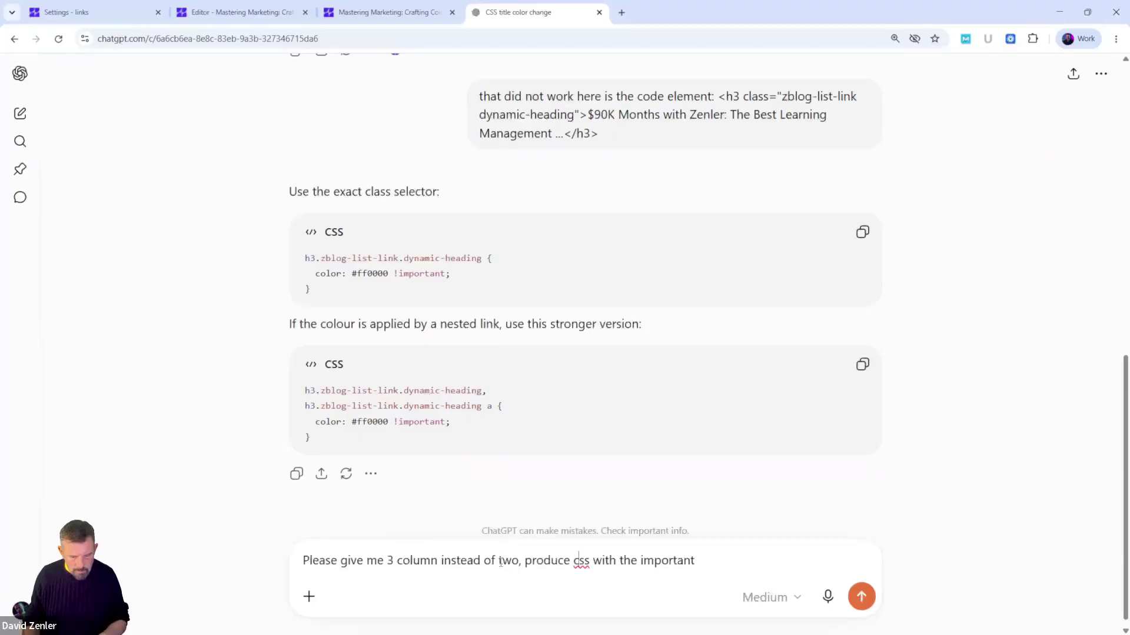
left_click_drag(519, 561, 503, 558)
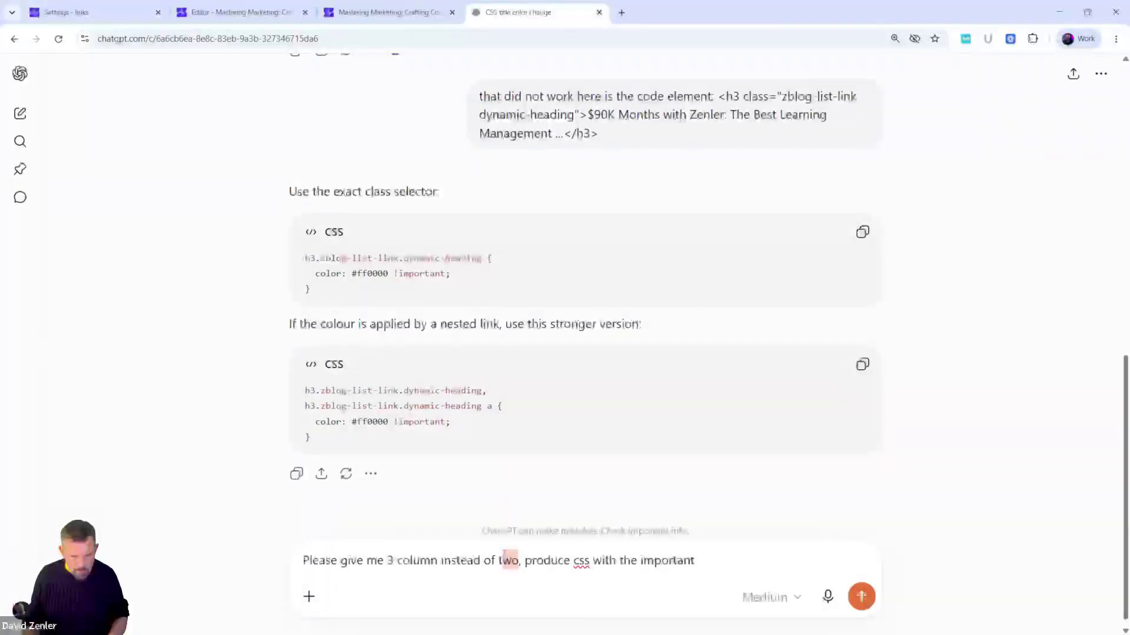
key("BackSpace")
key("BackSpace")
type("2")
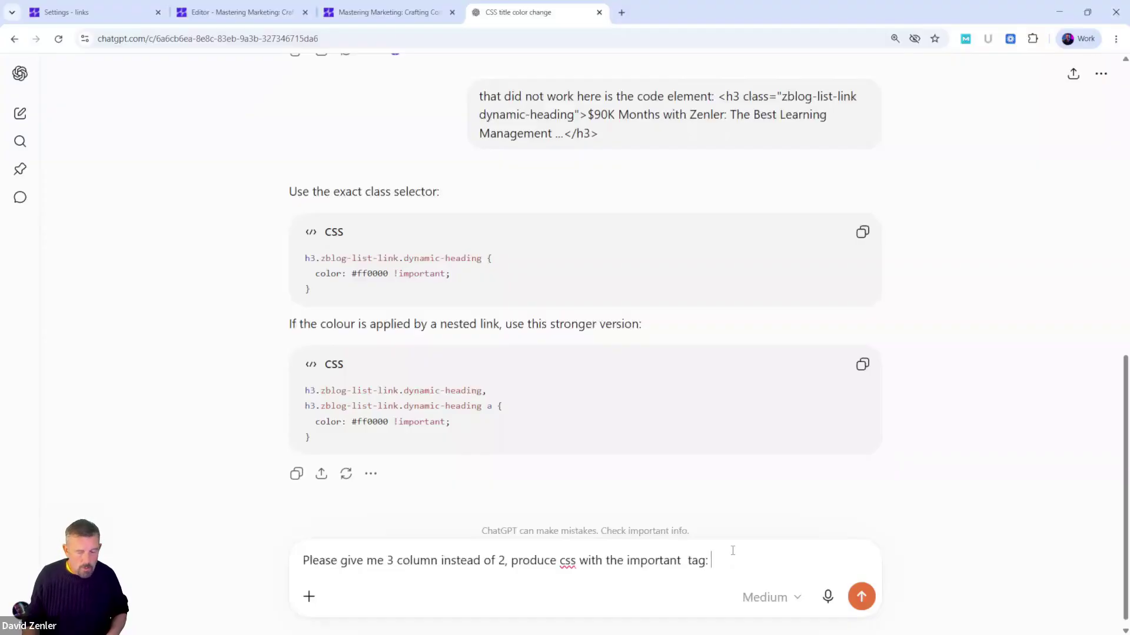
Paste the copied blog container element after the request text and send the prompt.
key("ctrl+v")
scroll(514, 529, "up", 3)
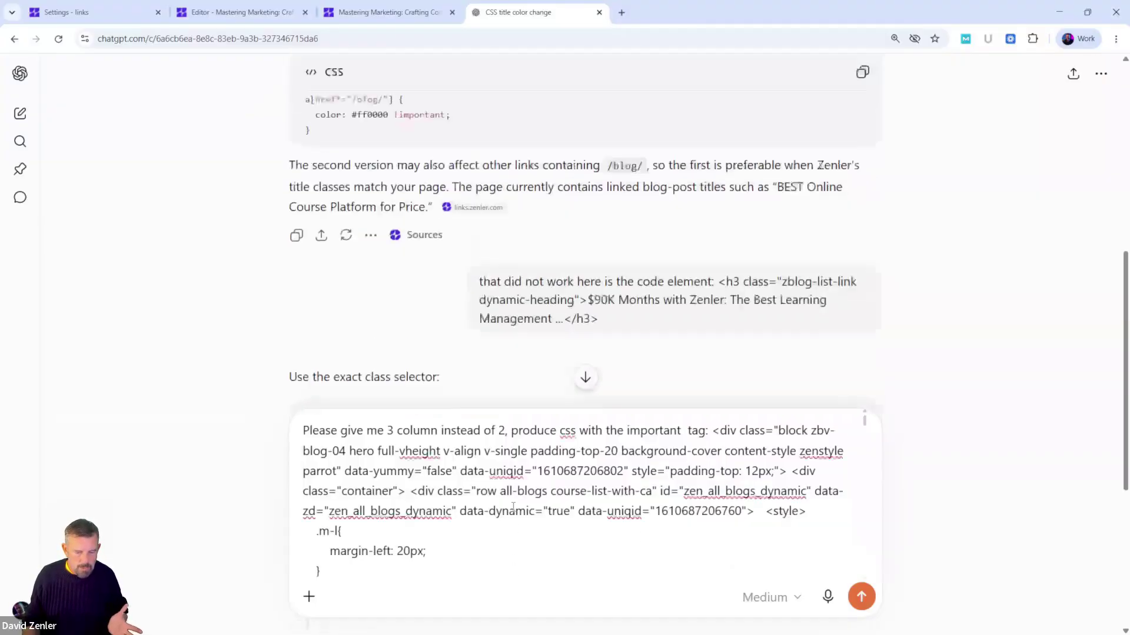
left_click_drag(864, 421, 874, 397)
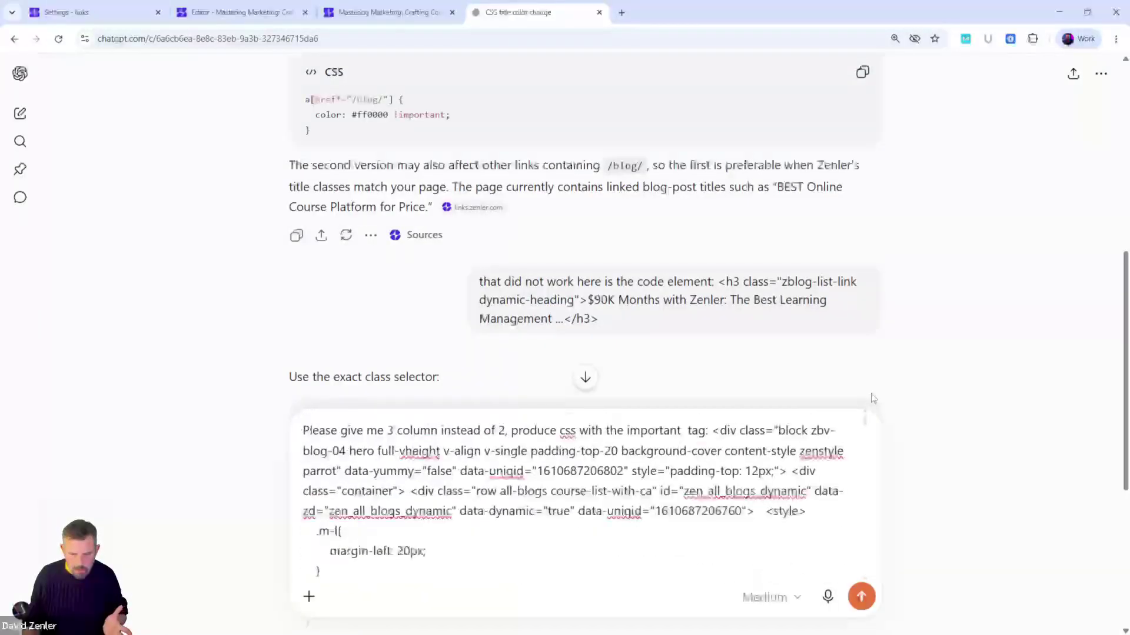
left_click(861, 597)
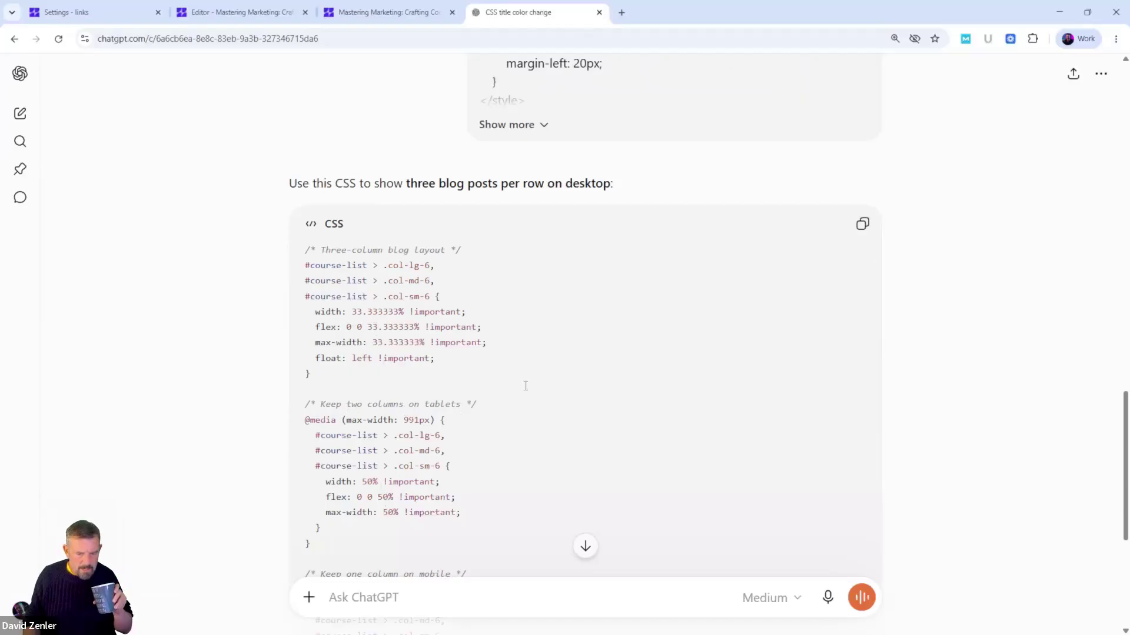
Review the suggested three-column blog layout CSS and copy the full code, including the tablet and mobile rules.
scroll(525, 386, "down", 2)
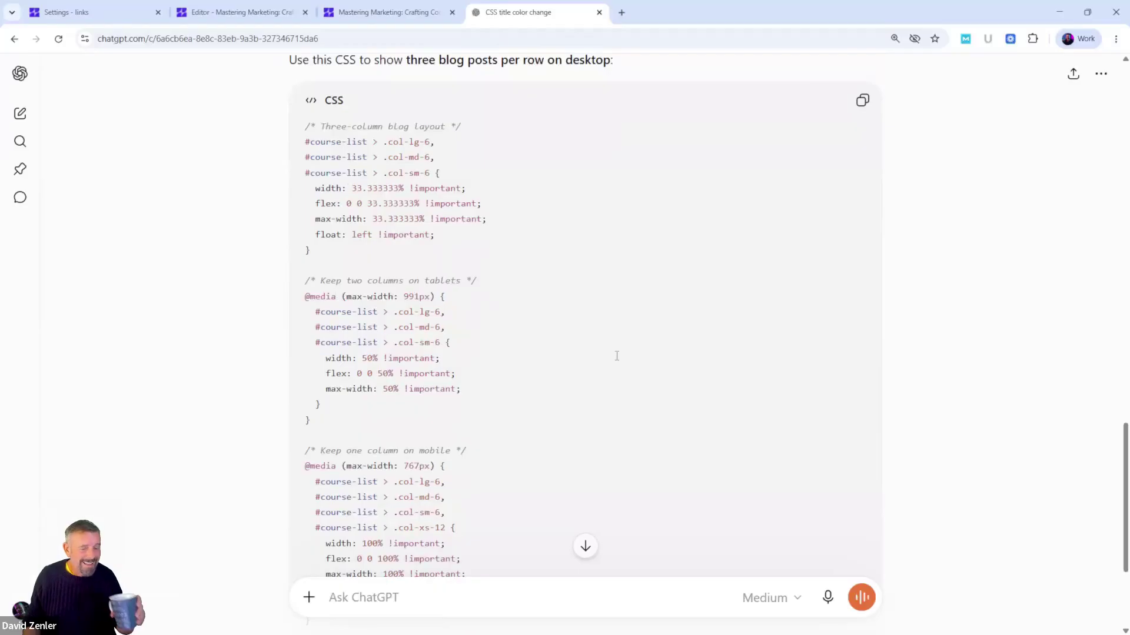
scroll(562, 359, "down", 3)
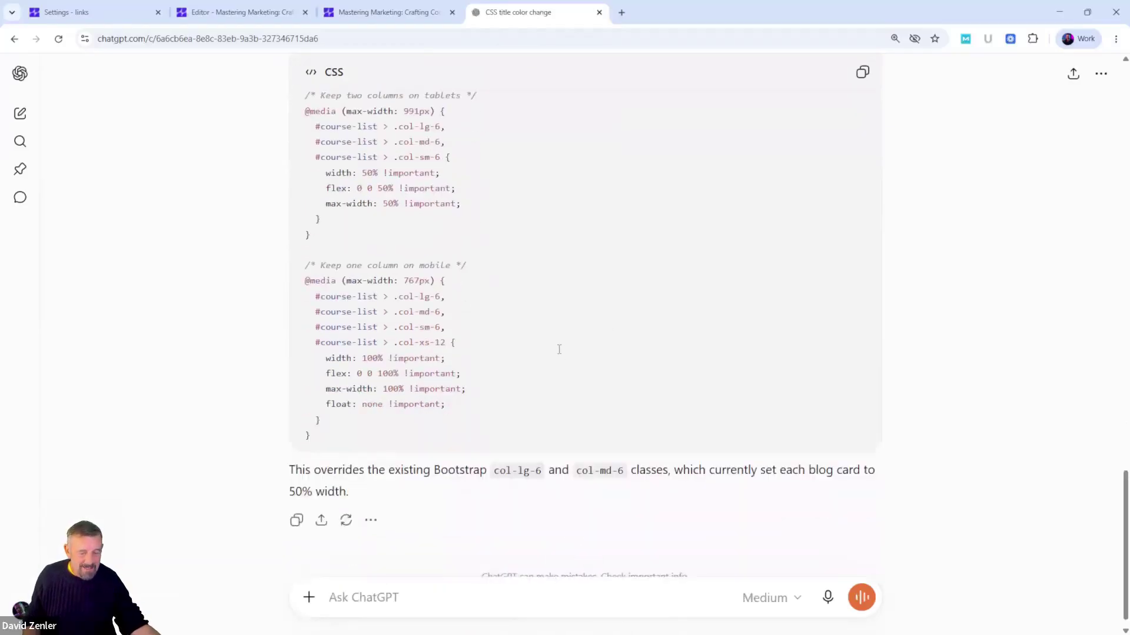
scroll(557, 347, "up", 2)
scroll(529, 353, "down", 2)
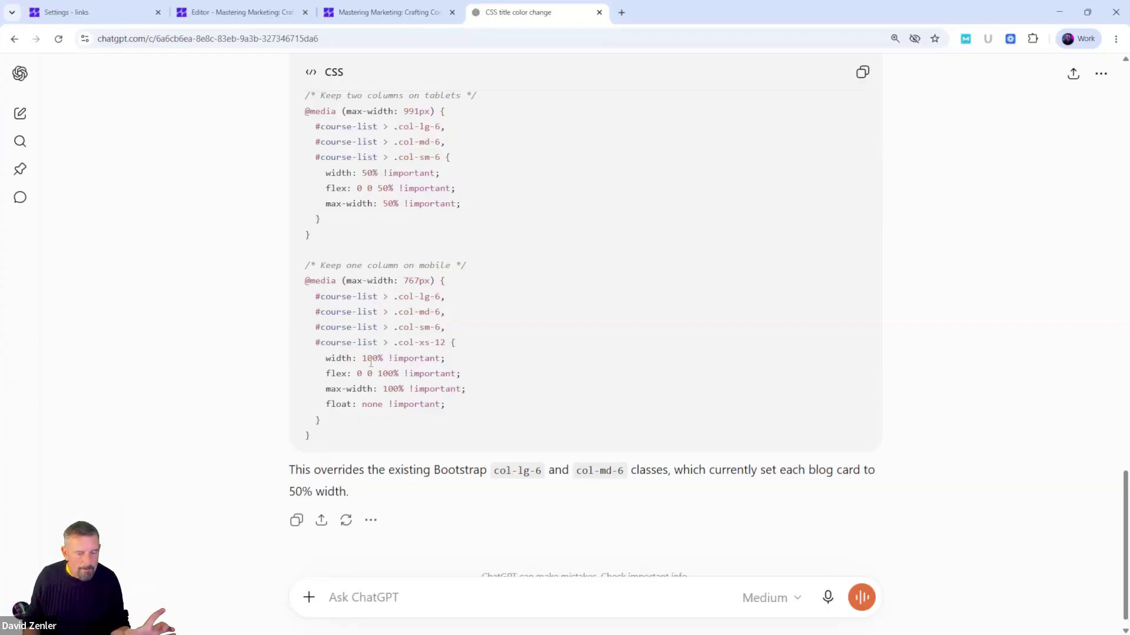
left_click_drag(317, 436, 284, 337)
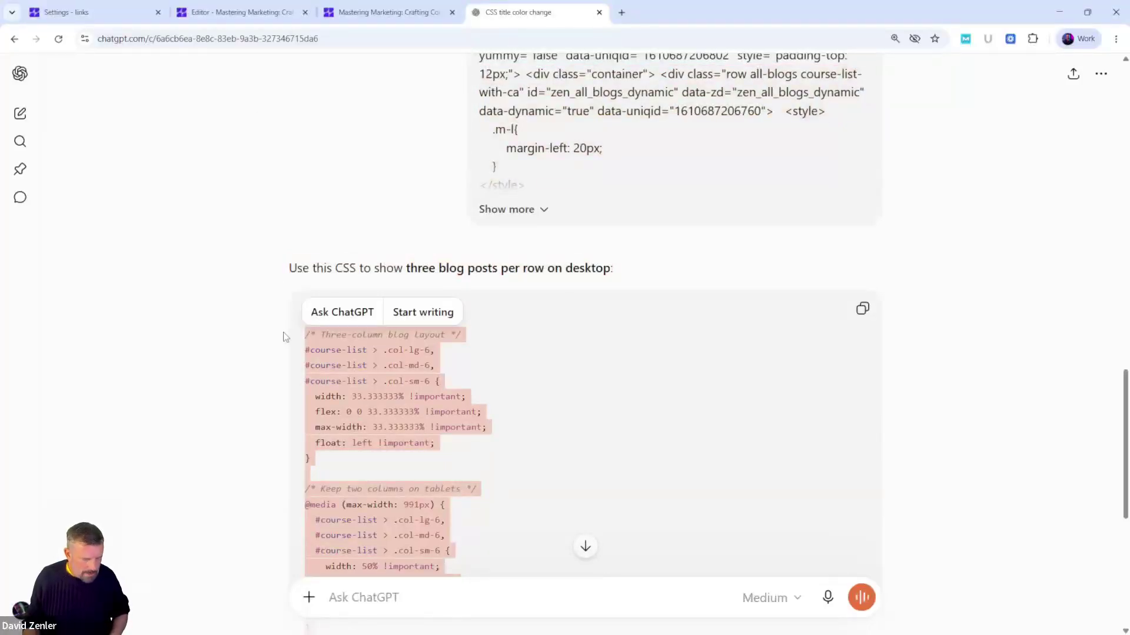
In the Zenler editor's page settings, replace the whole Page CSS with the copied three-column layout code, and update and save the page.
left_click(355, 19)
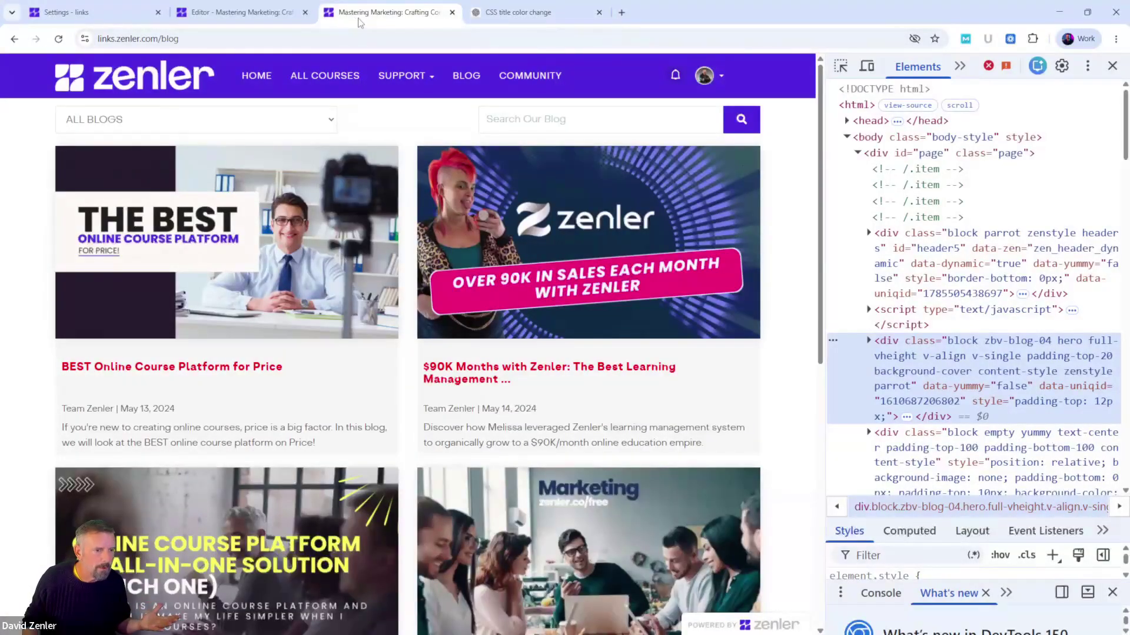
left_click(262, 15)
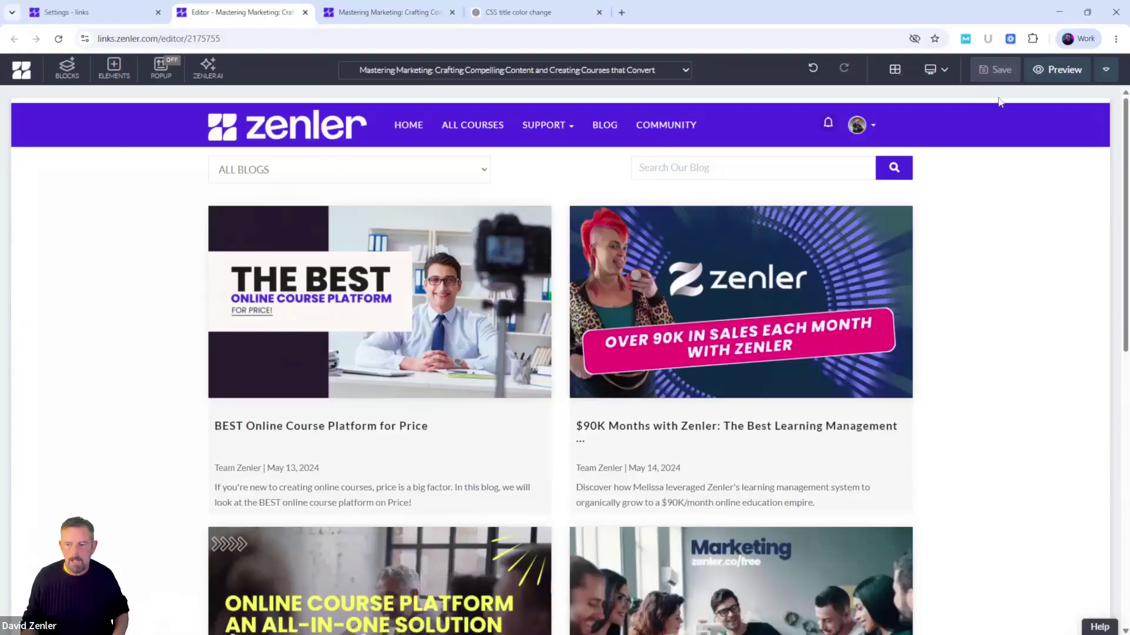
left_click(1103, 68)
left_click(1032, 98)
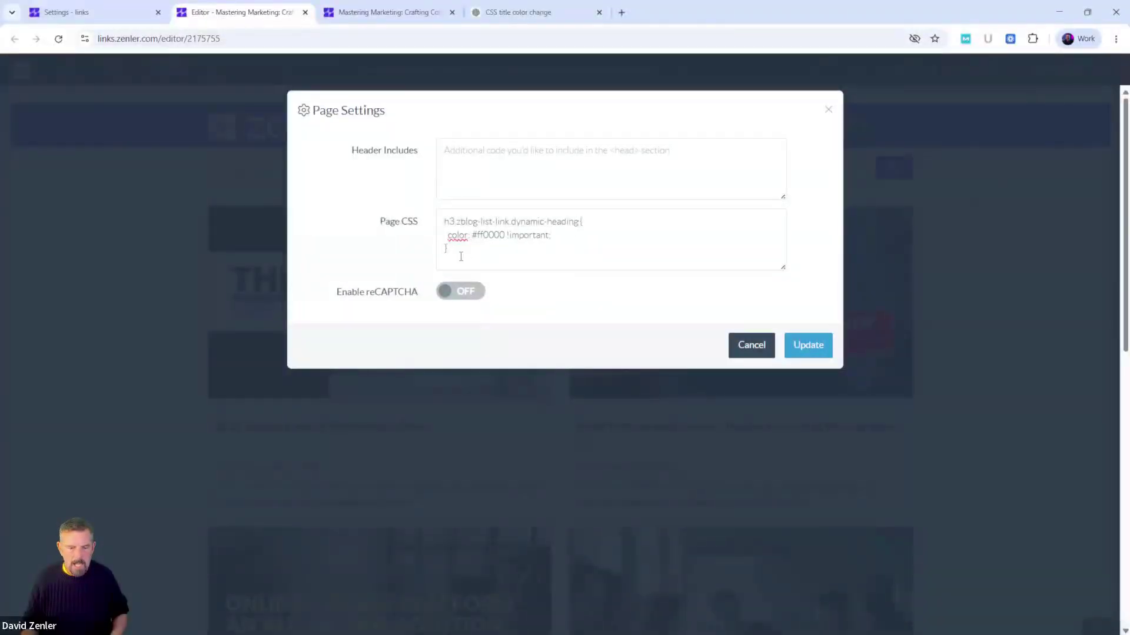
left_click_drag(447, 250, 428, 219)
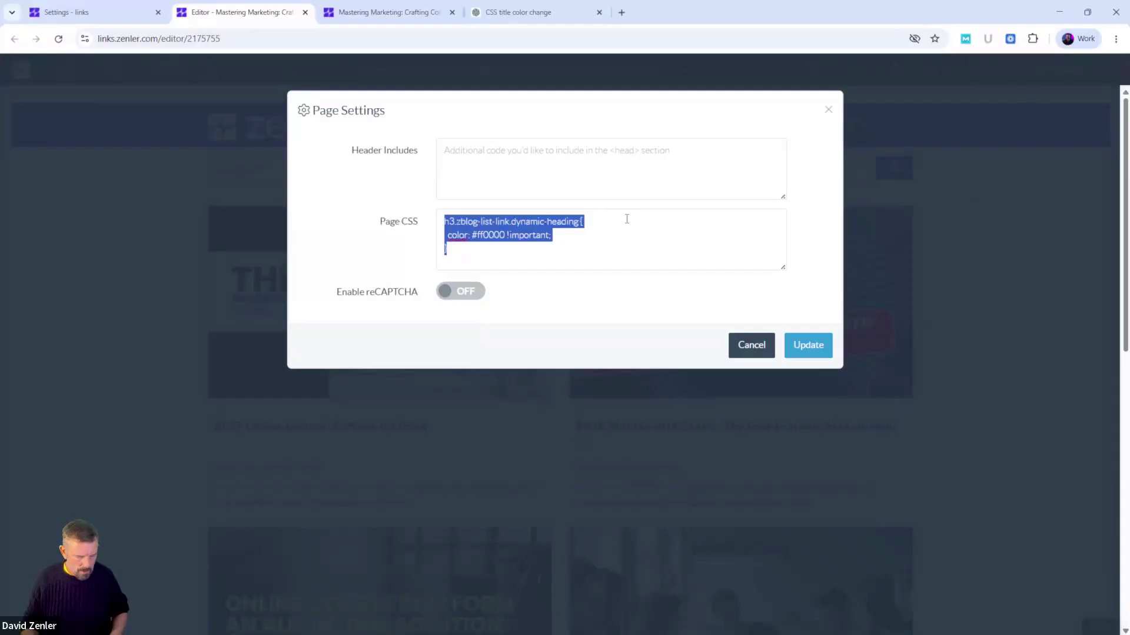
key("ctrl+v")
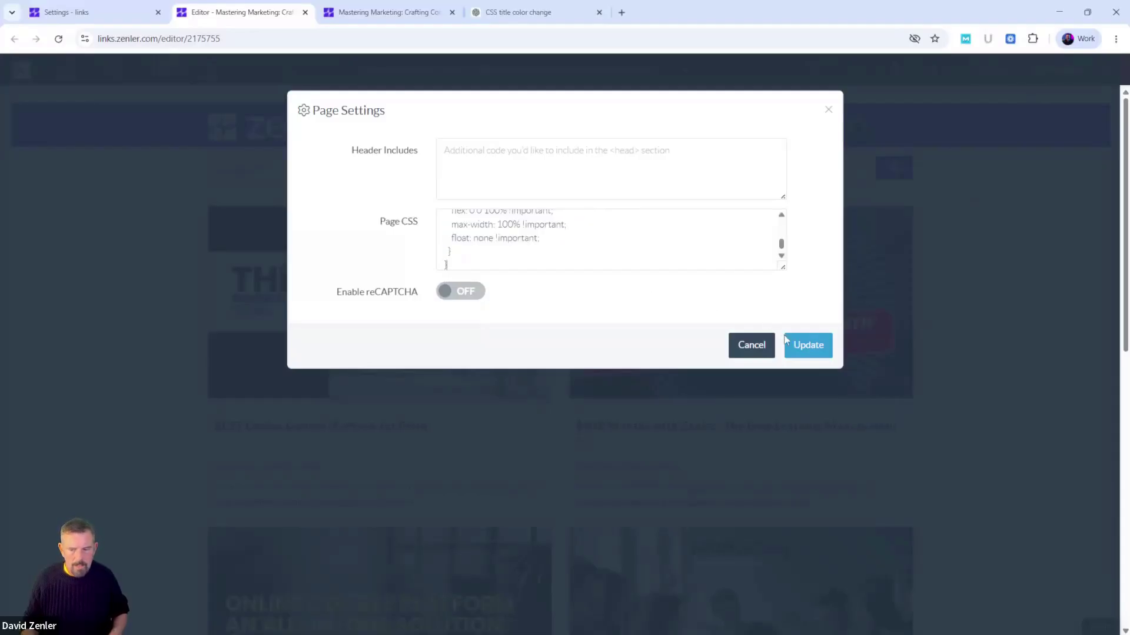
left_click(803, 347)
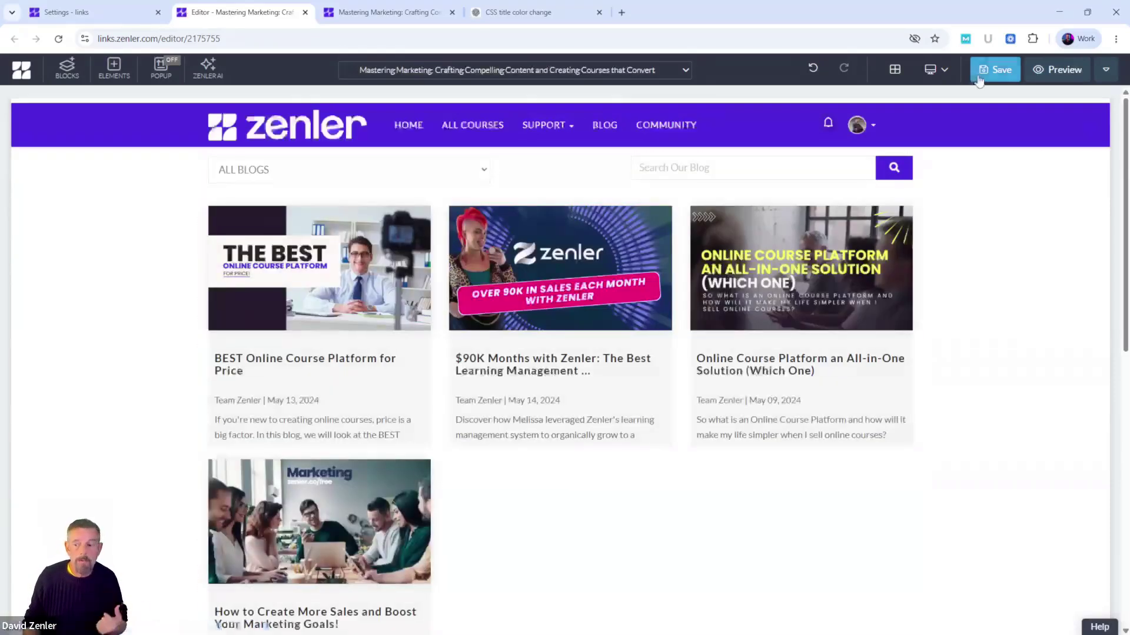
left_click(994, 70)
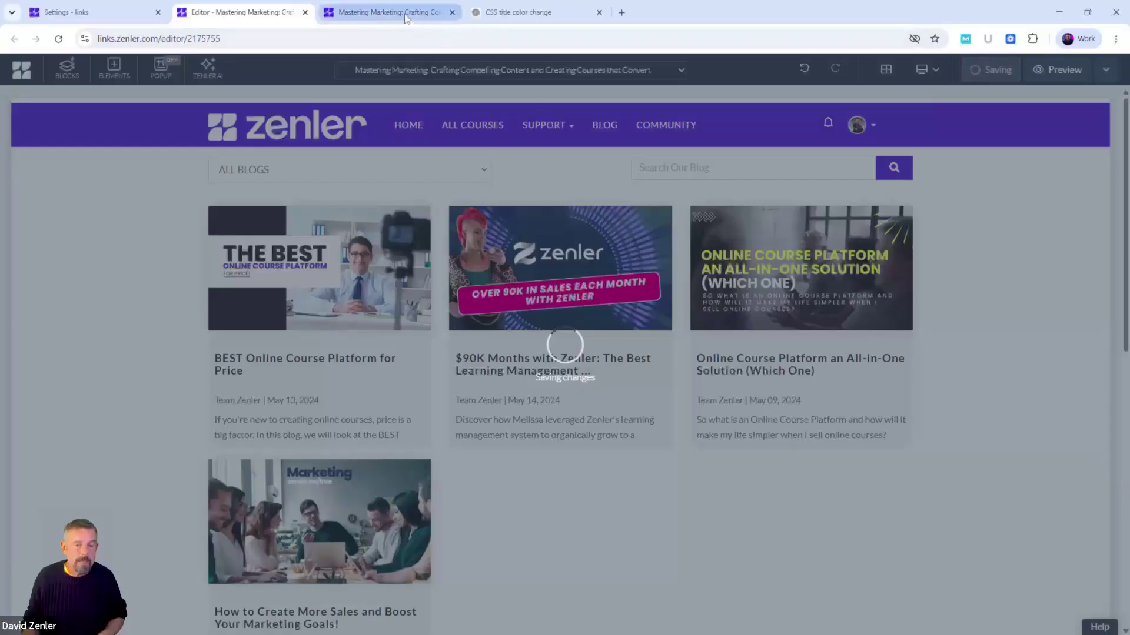
mouse_move(405, 17)
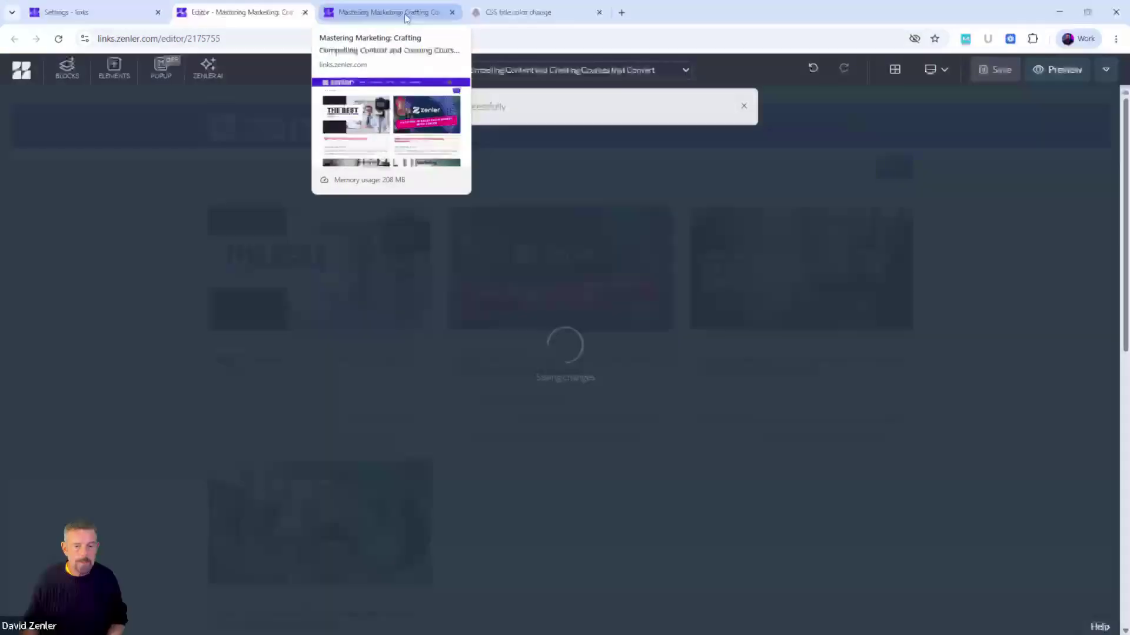
On the live blog page, close the developer tools and reload the page to check the three-column layout.
left_click(404, 13)
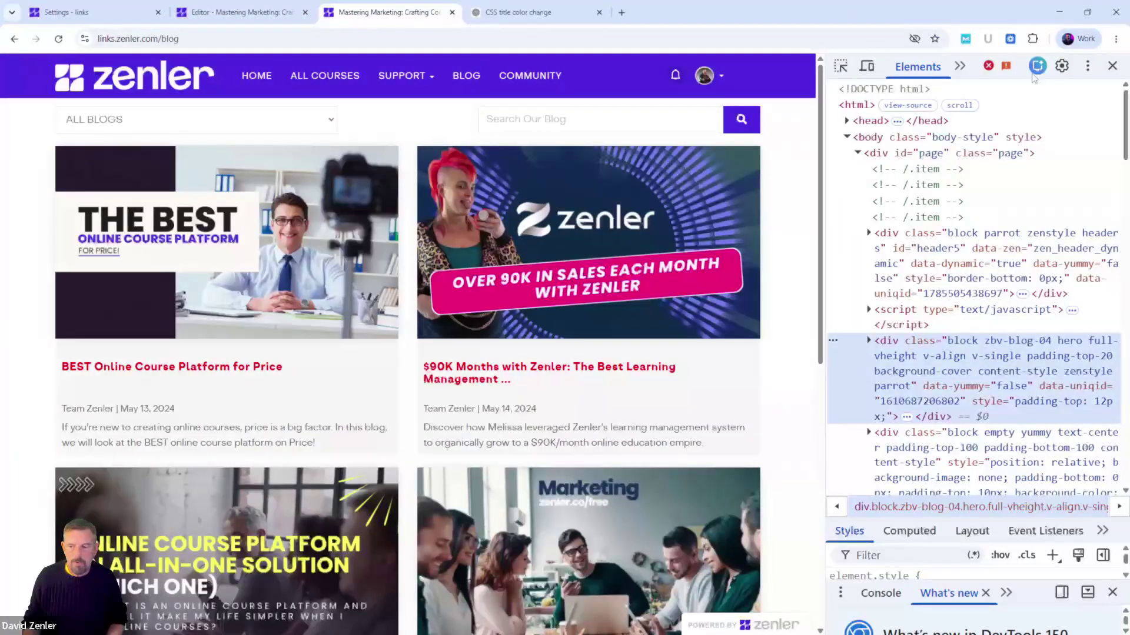
left_click(1112, 65)
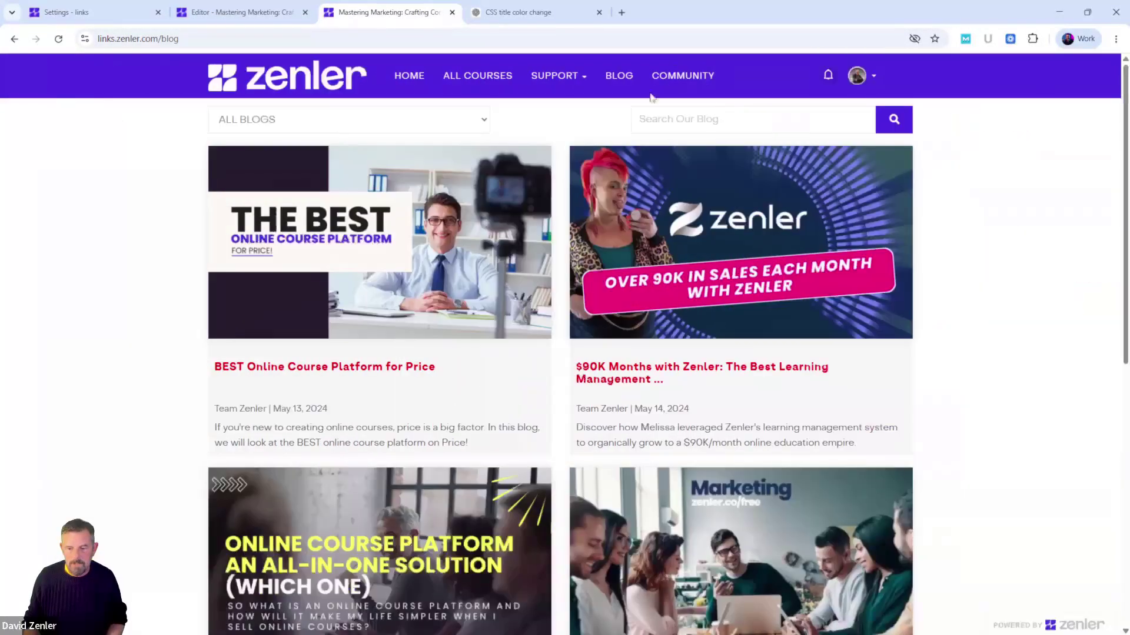
left_click(59, 40)
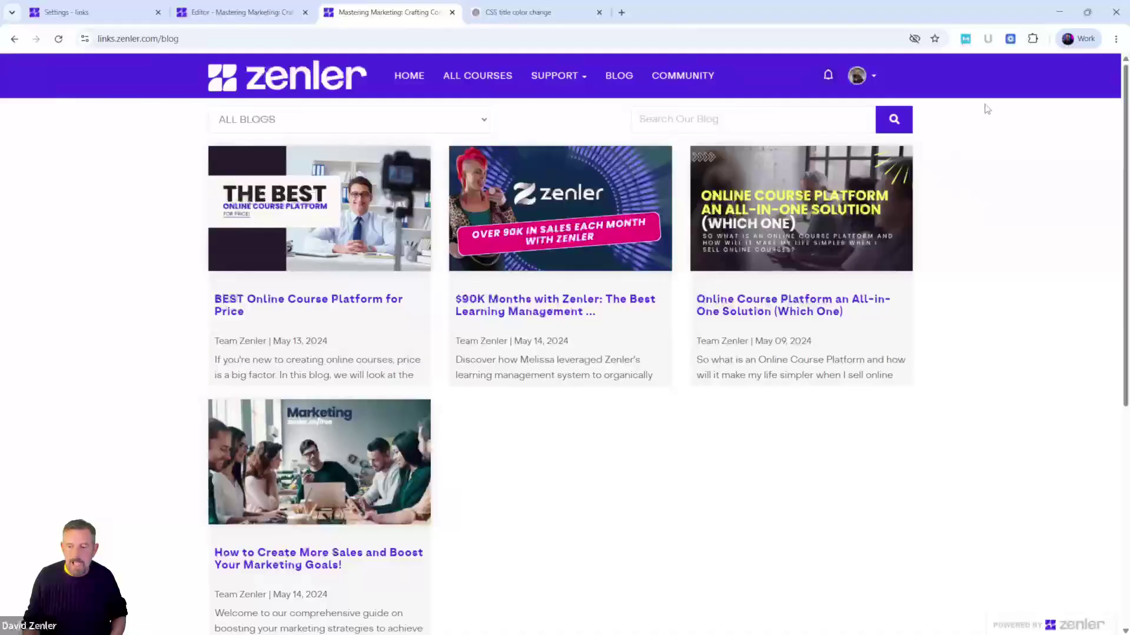
Take the browser out of full size and vary the window width to test the responsive columns, then maximise it again.
left_click(1087, 13)
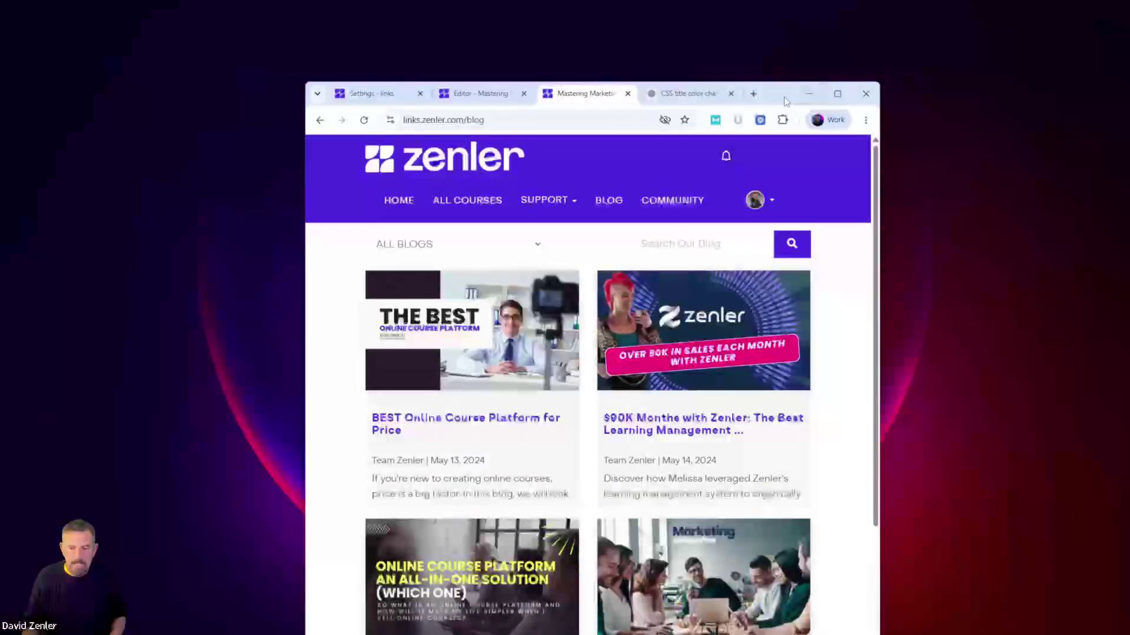
left_click_drag(770, 95, 768, 17)
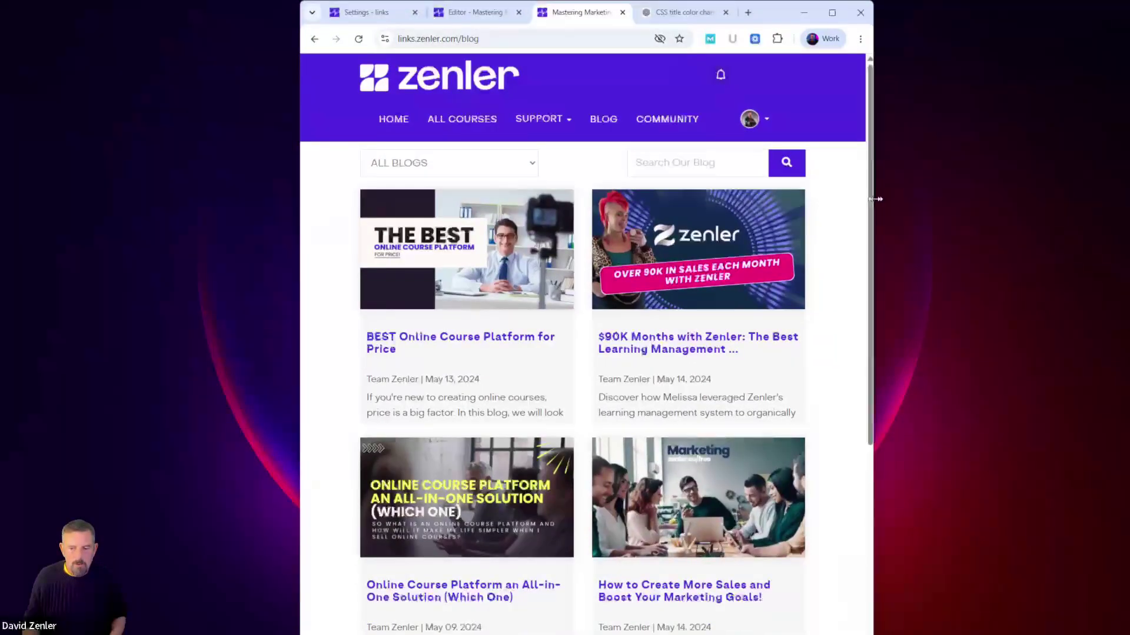
left_click_drag(876, 194, 1051, 221)
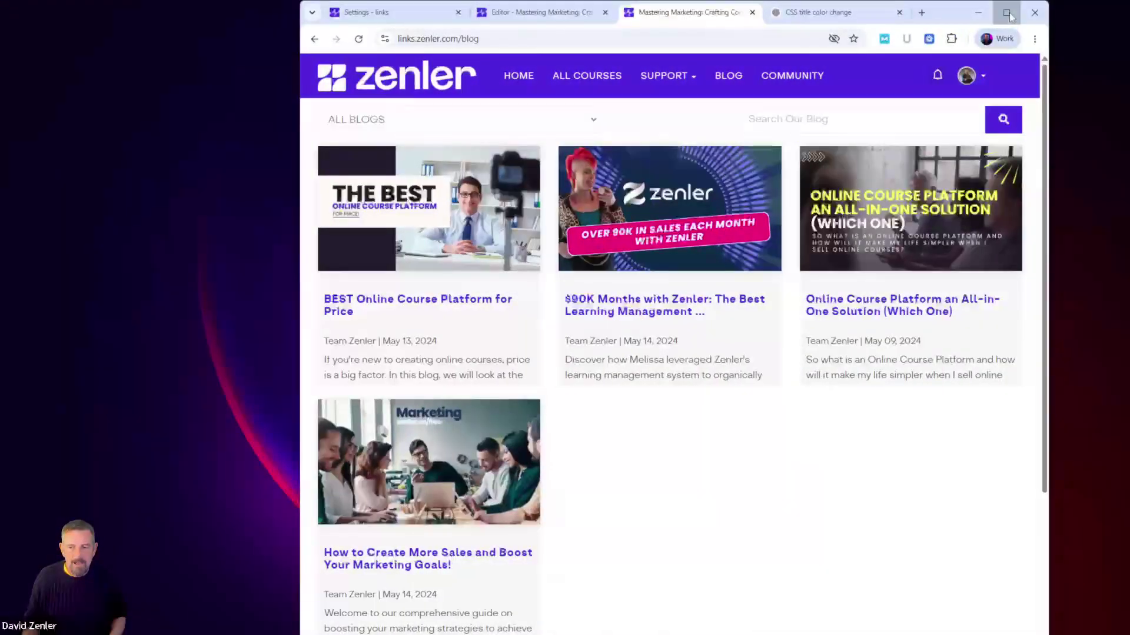
left_click(1006, 12)
In the ChatGPT conversation, send the follow-up "sorry i mean 4 coloumns".
left_click(517, 12)
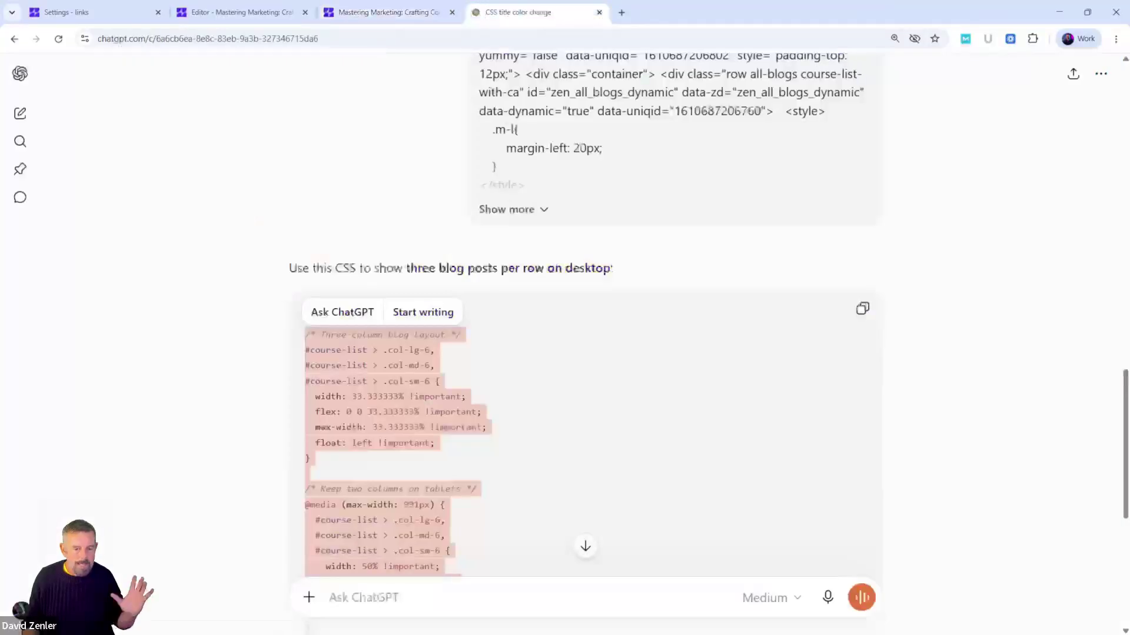
scroll(502, 402, "down", 3)
scroll(506, 402, "down", 4)
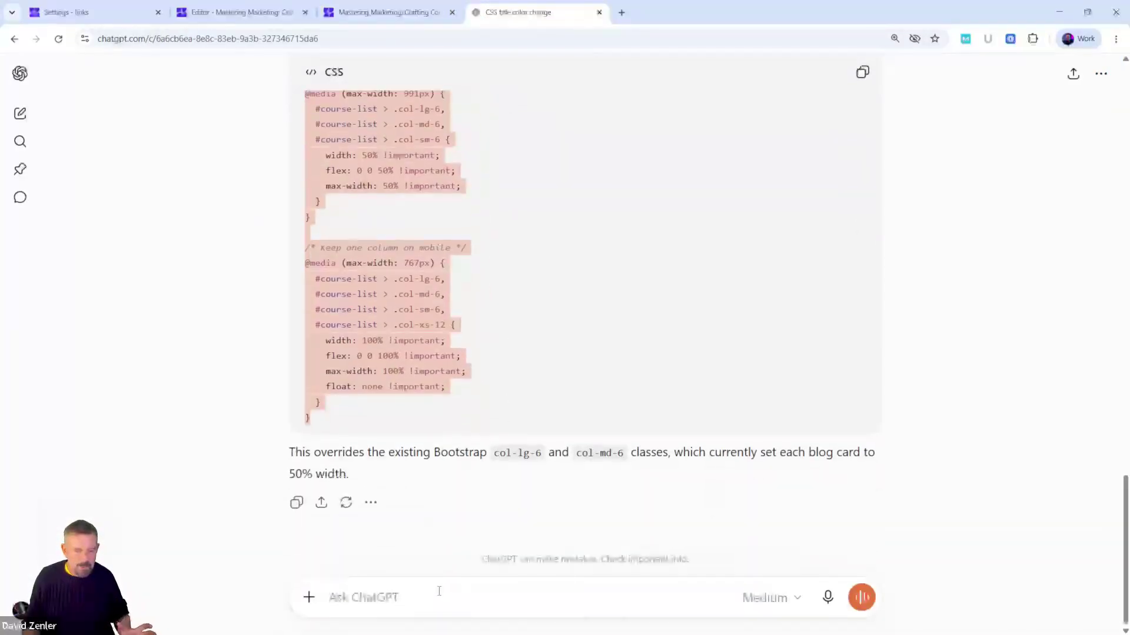
type("sorry")
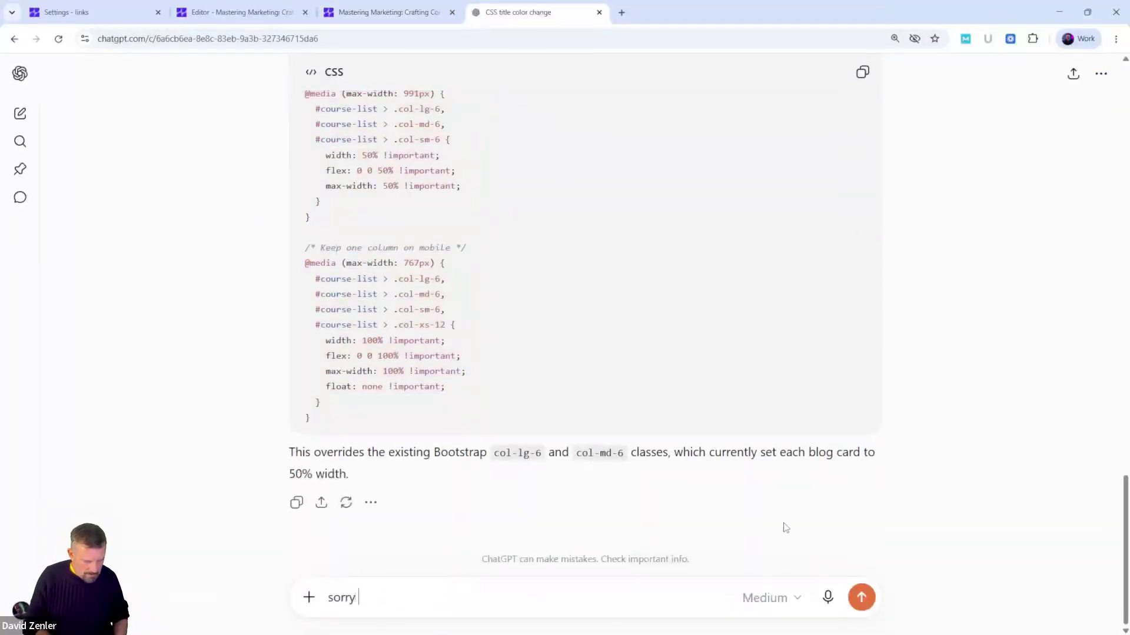
type(" i mean")
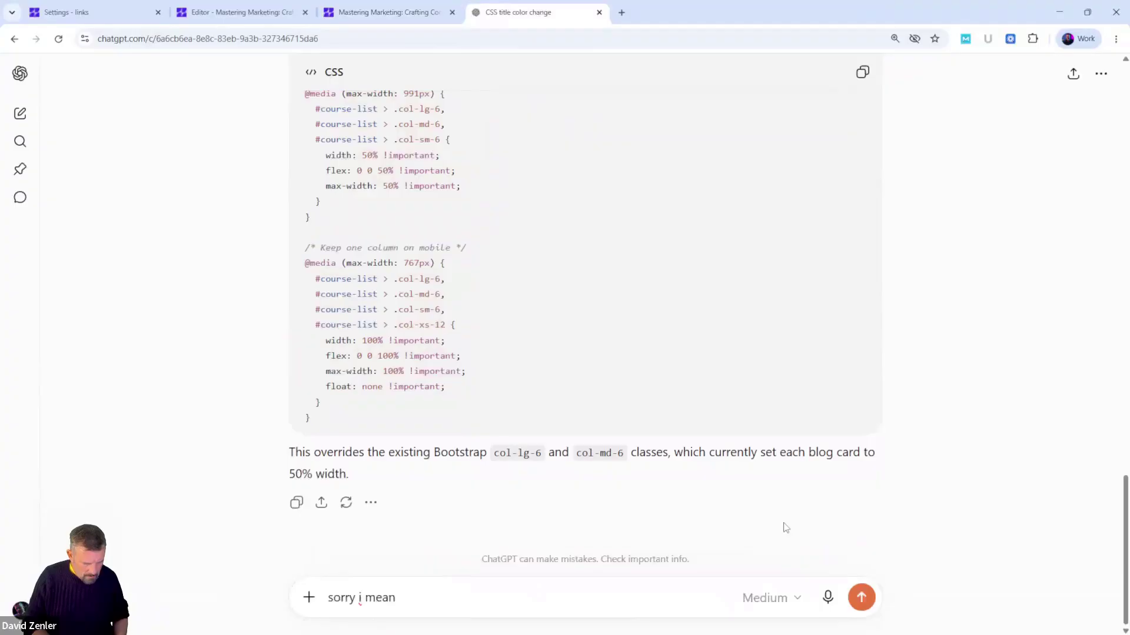
type(" 4")
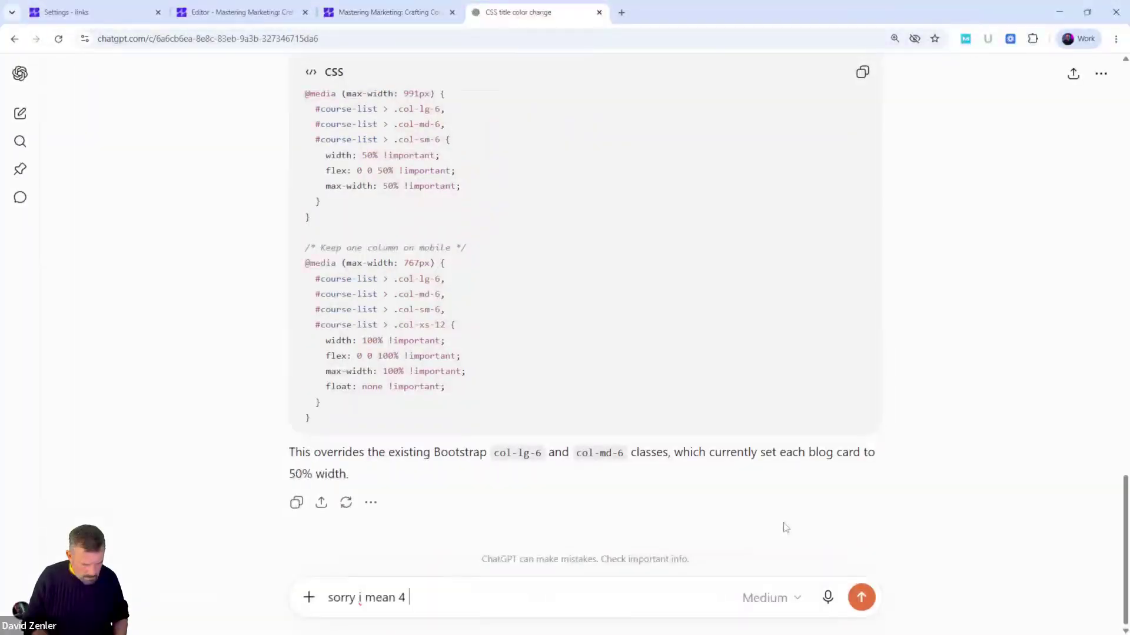
type(" coloumns")
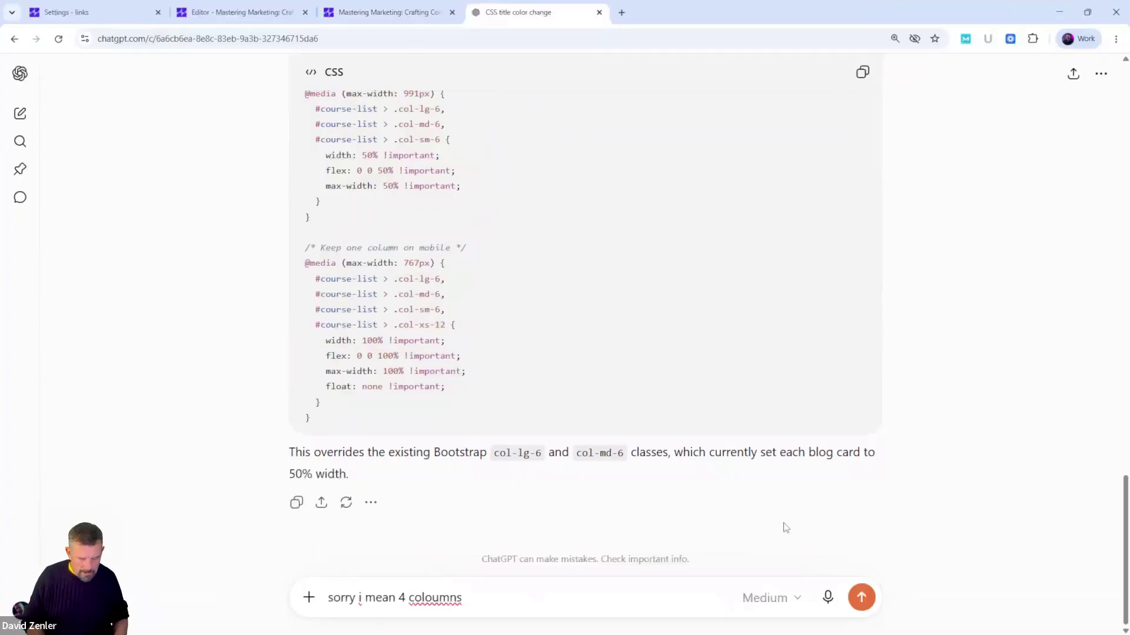
key("Return")
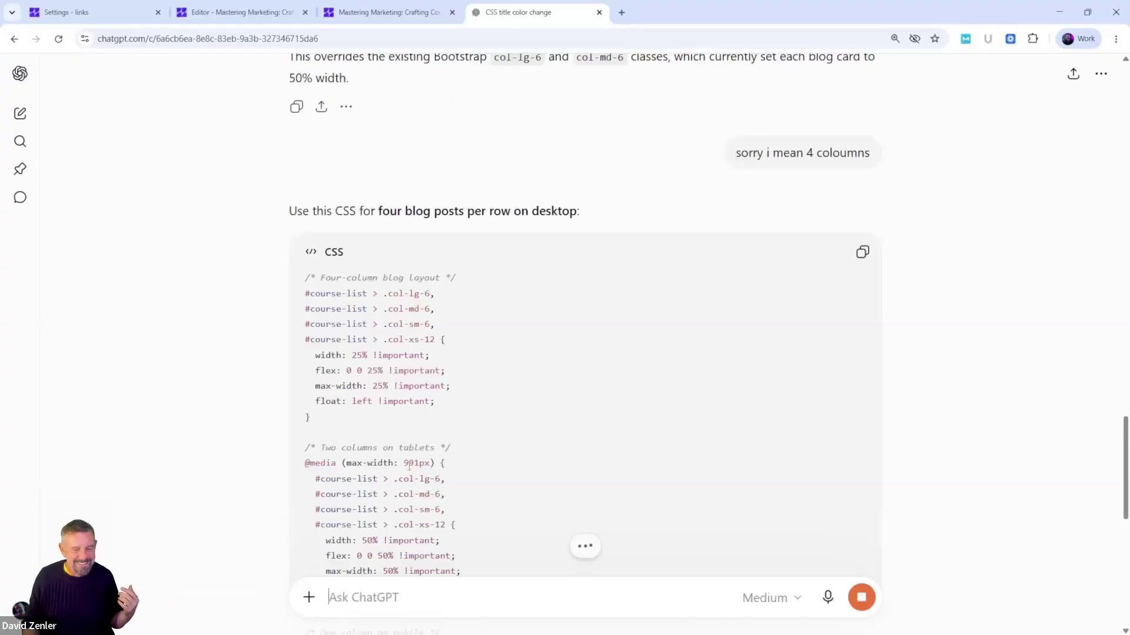
Review the four-column blog layout CSS with its tablet and mobile rules, and copy the code.
scroll(409, 465, "down", 3)
scroll(403, 405, "up", 4)
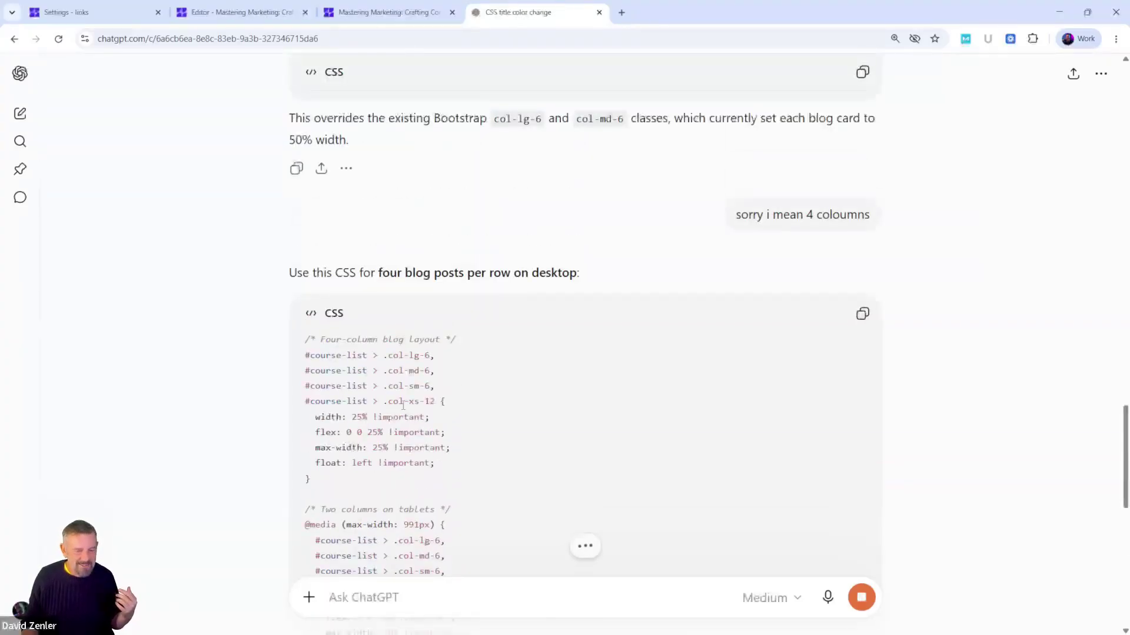
scroll(403, 405, "down", 4)
scroll(376, 388, "up", 5)
scroll(369, 378, "down", 5)
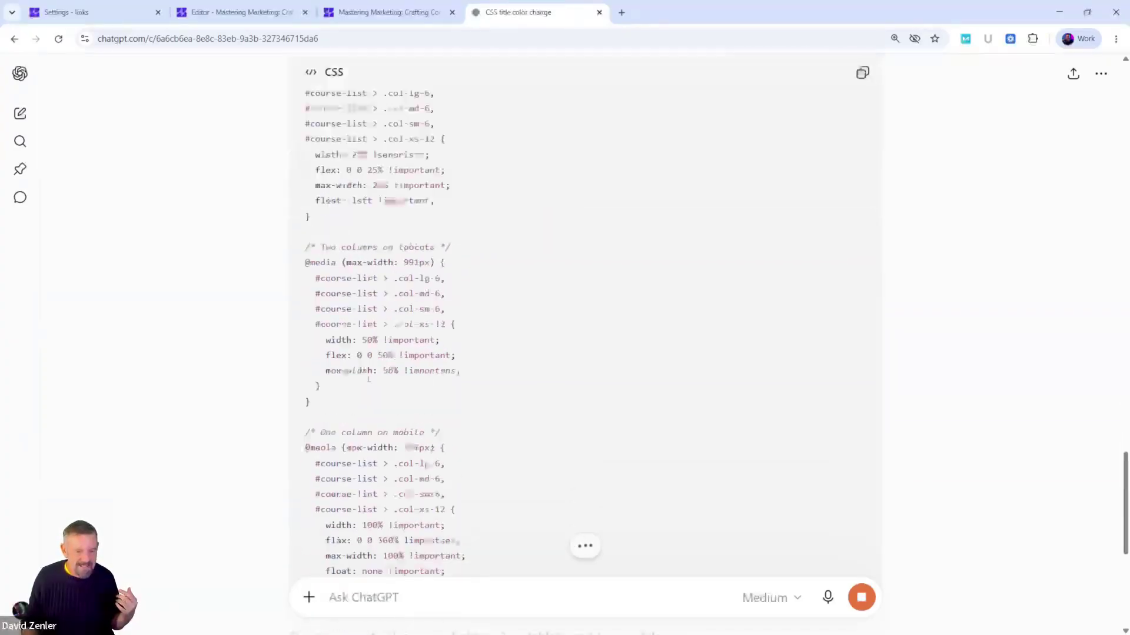
scroll(369, 379, "down", 2)
scroll(807, 76, "up", 5)
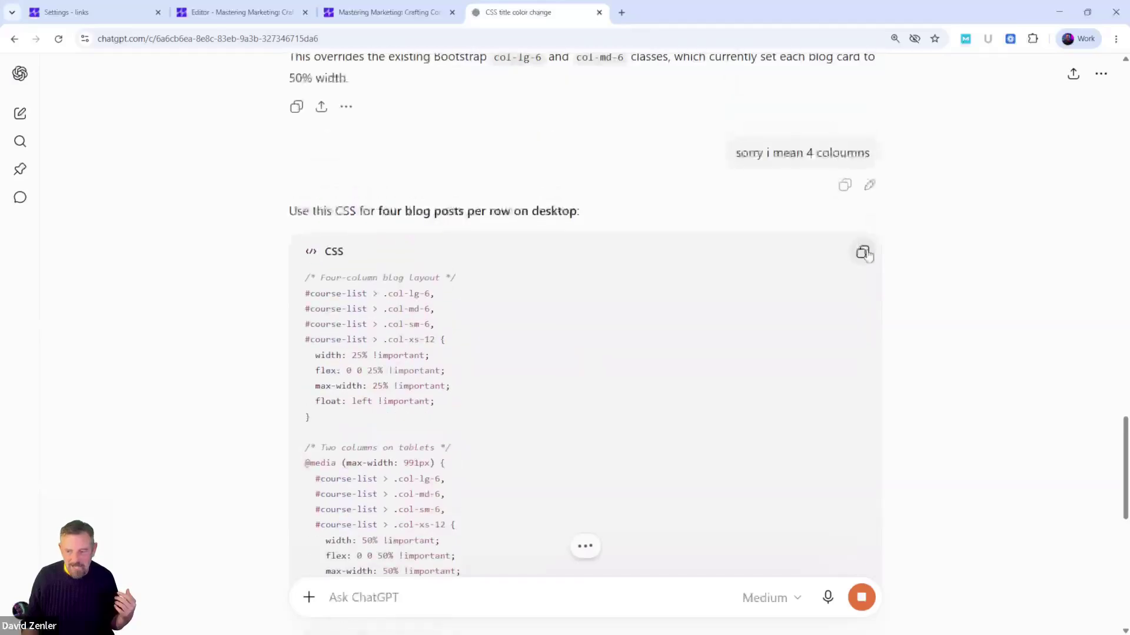
left_click(863, 253)
In the Zenler editor's page settings, replace the whole Page CSS with the copied four-column code, and update and save the page.
left_click(241, 11)
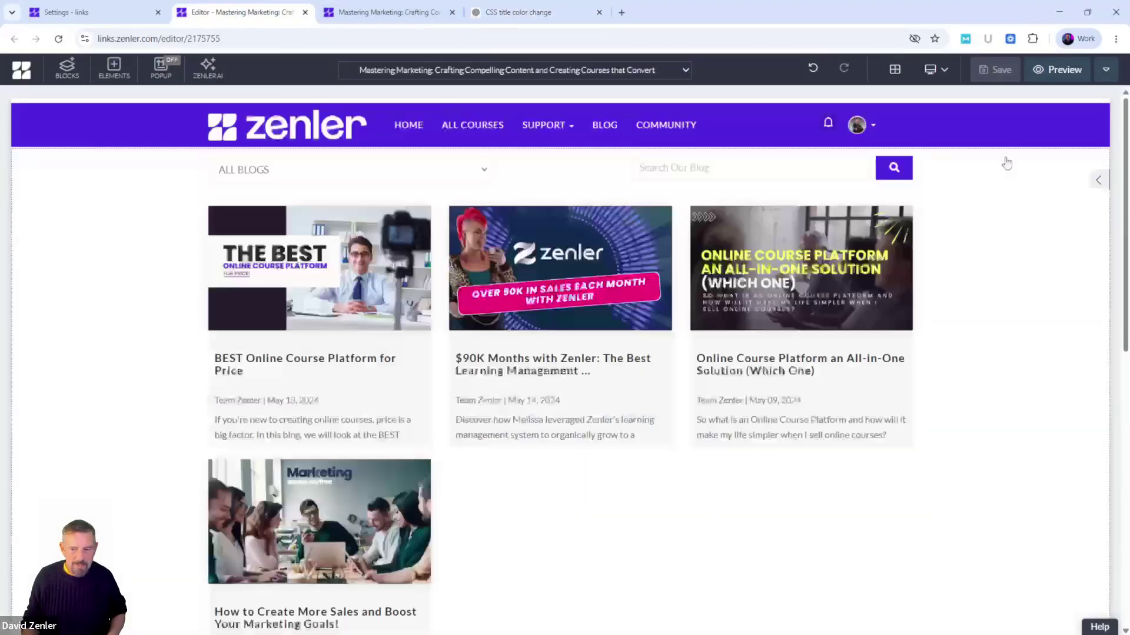
left_click(1106, 70)
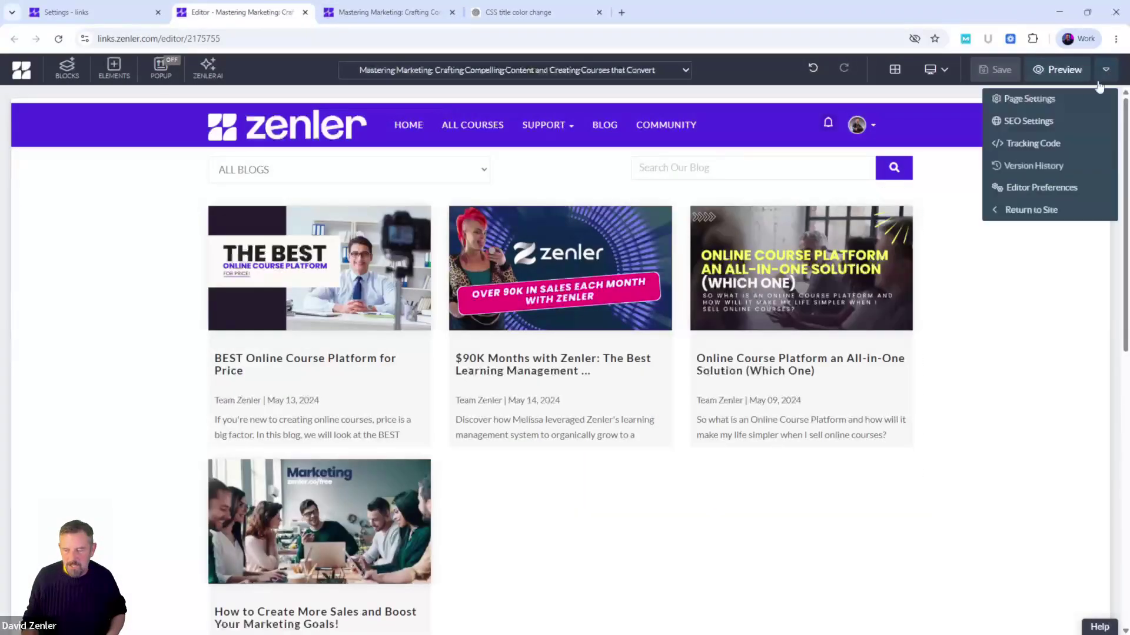
left_click(1030, 99)
key("ctrl+a")
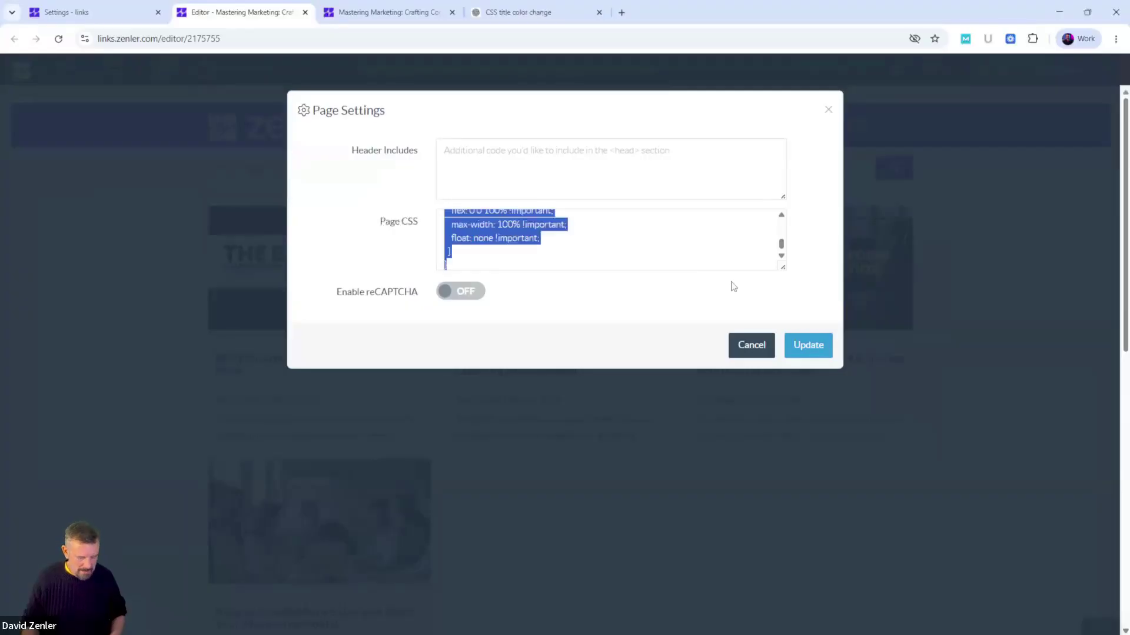
key("BackSpace")
key("ctrl+v")
left_click(811, 347)
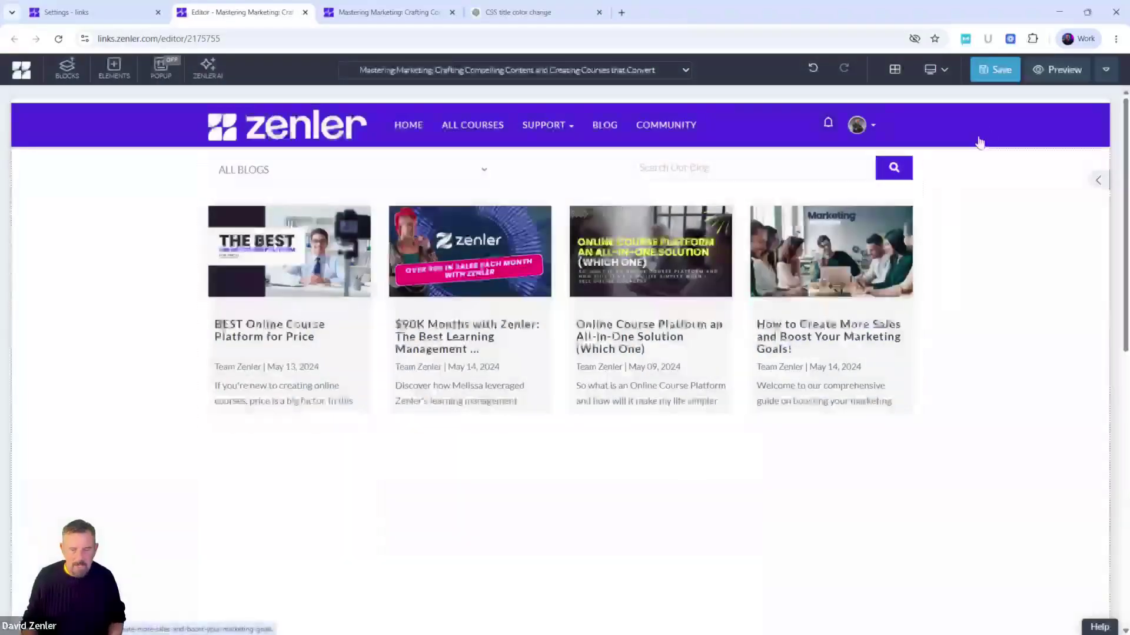
left_click(1001, 70)
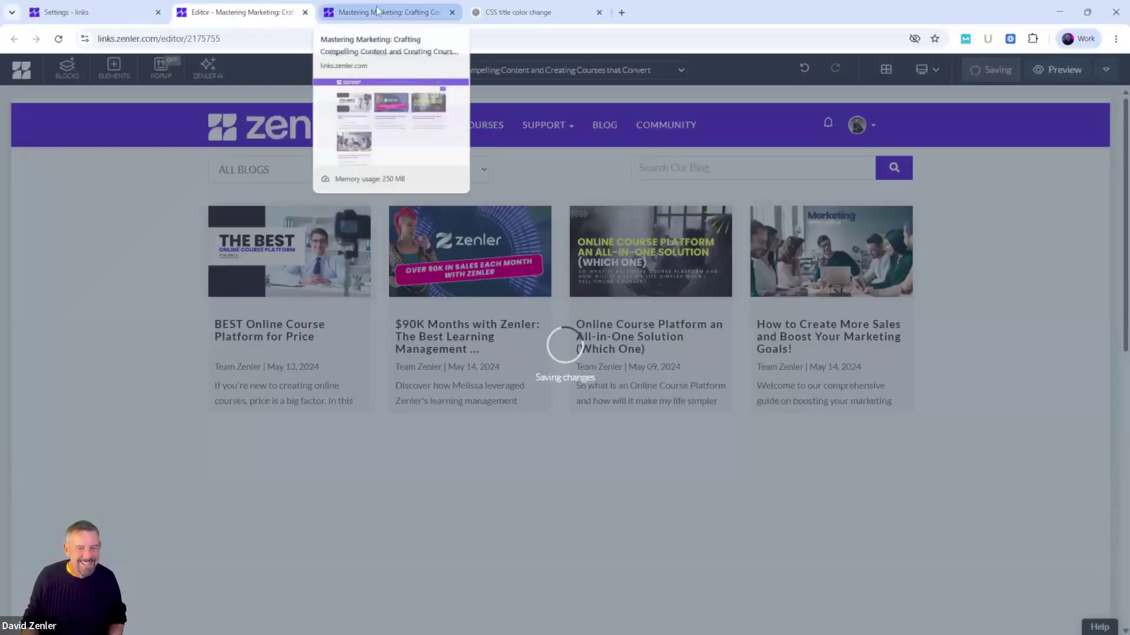
Reload the live blog page, narrow the browser window to check the four-column layout's responsiveness, and maximise it again.
left_click(403, 21)
left_click(58, 38)
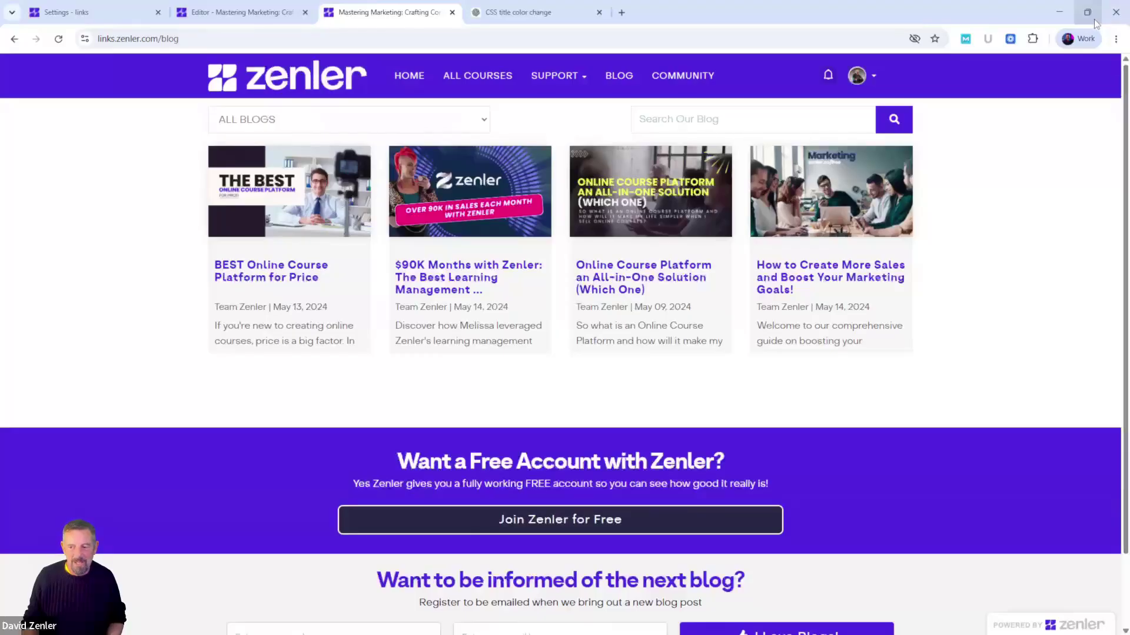
left_click(1088, 20)
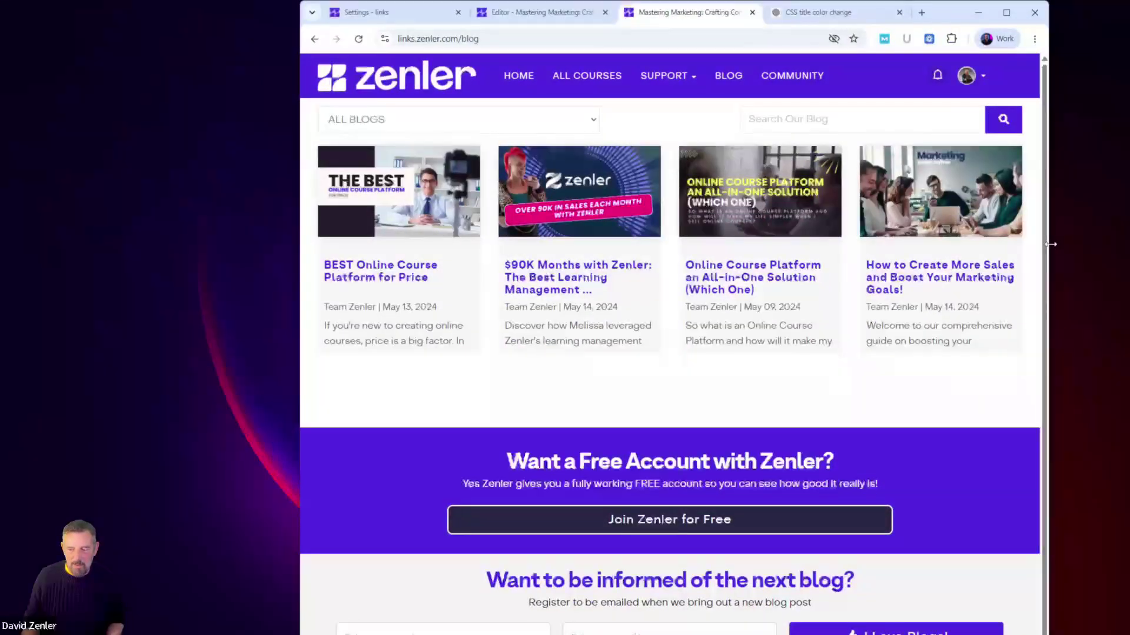
left_click_drag(1048, 244, 857, 257)
left_click(813, 12)
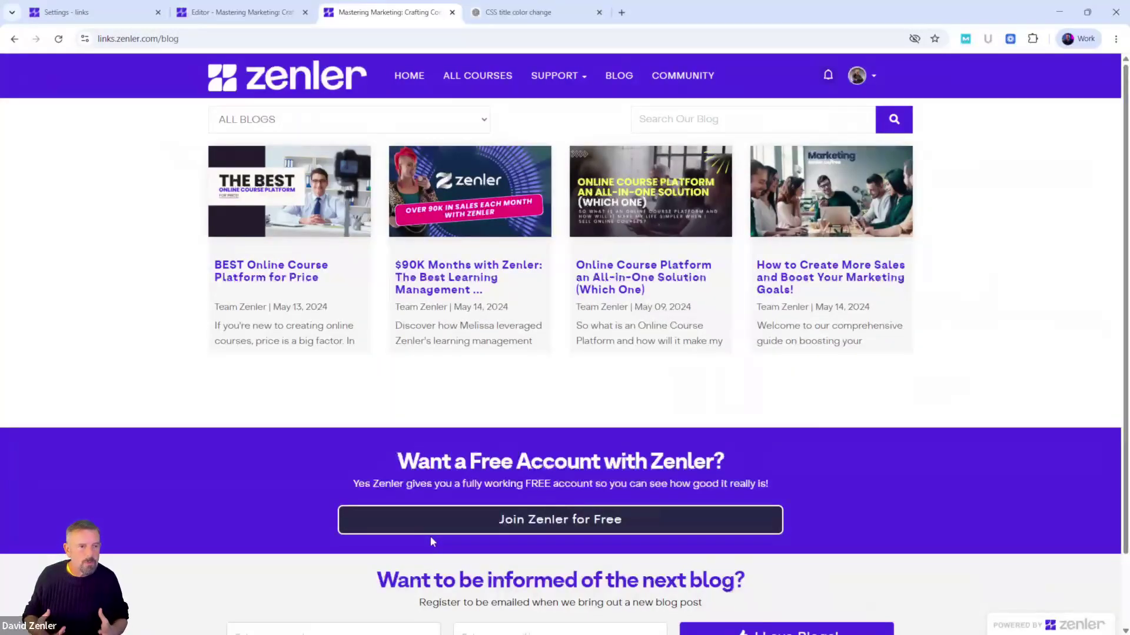
Go back to ChatGPT and review the four-column layout code, highlighting the desktop and tablet rules.
left_click(524, 12)
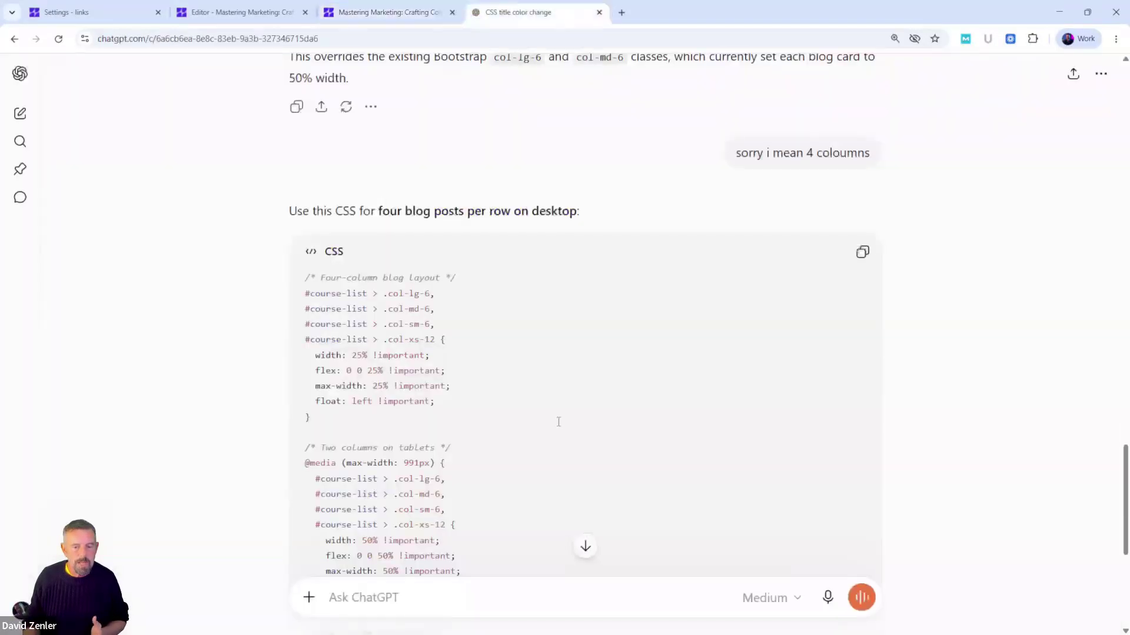
scroll(492, 371, "down", 1)
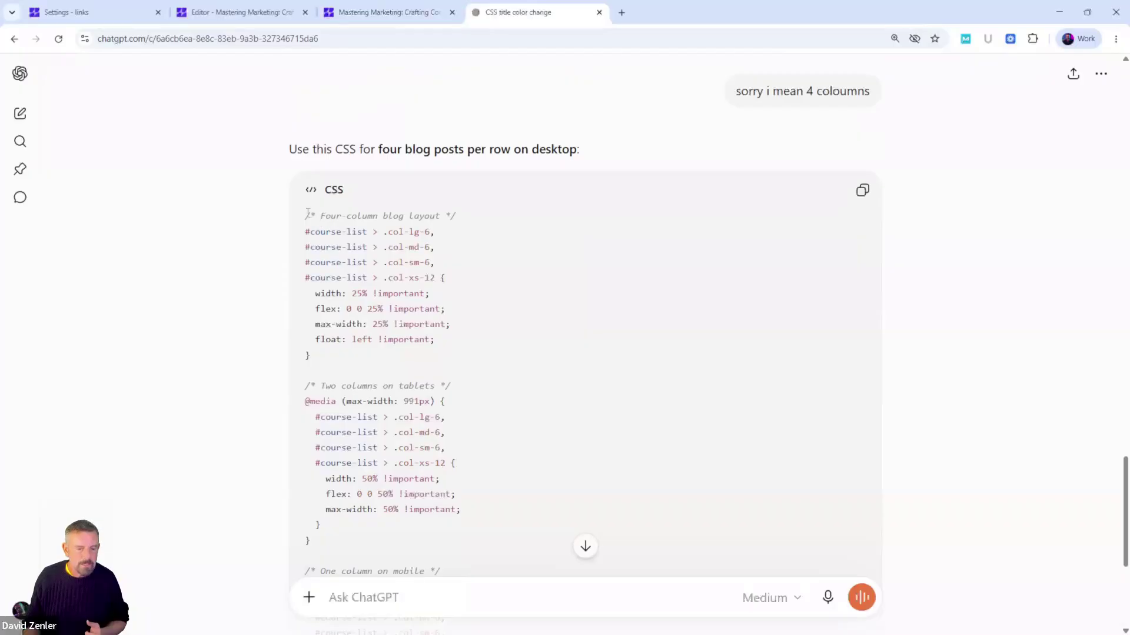
left_click_drag(307, 213, 447, 580)
left_click(954, 346)
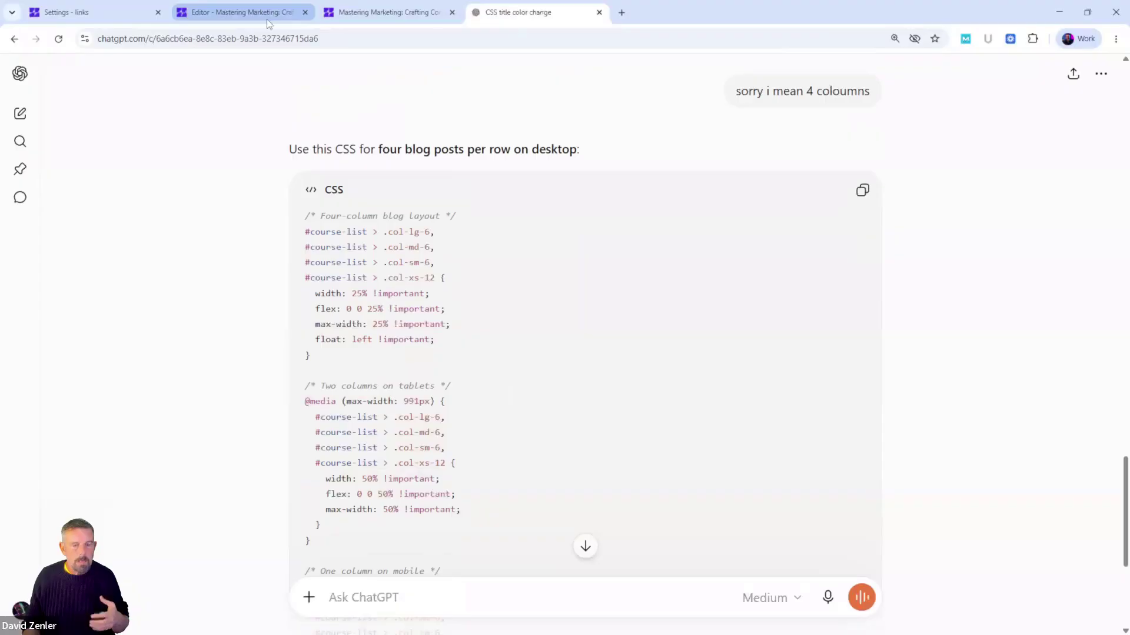
In the Zenler editor's page settings, delete all of the Page CSS, and update and save the page.
mouse_move(267, 19)
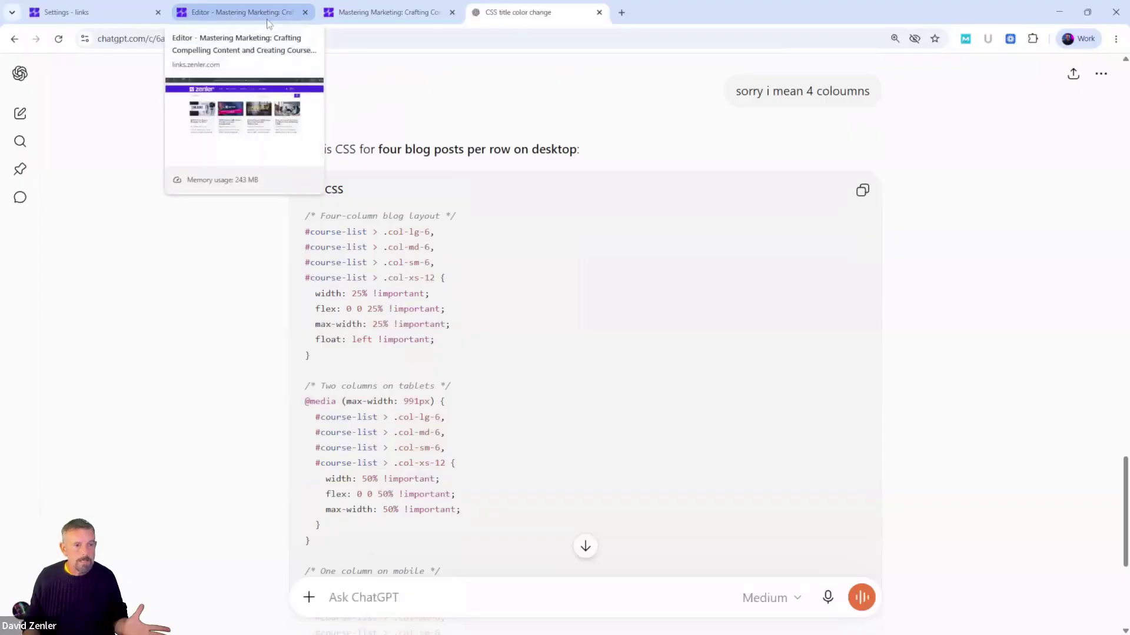
left_click(263, 14)
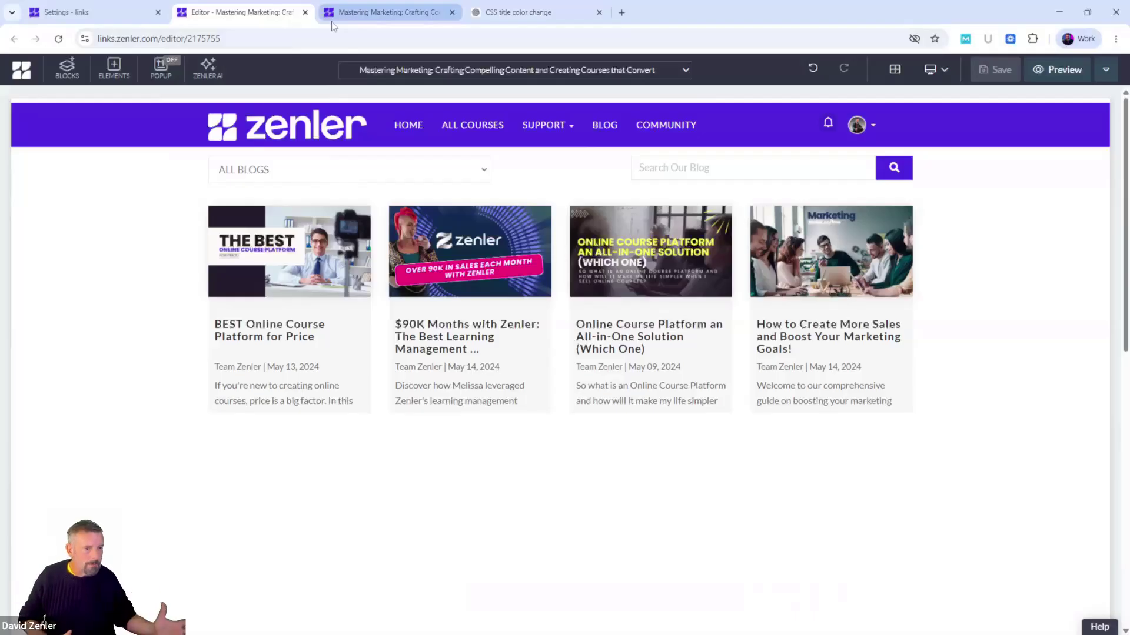
mouse_move(331, 22)
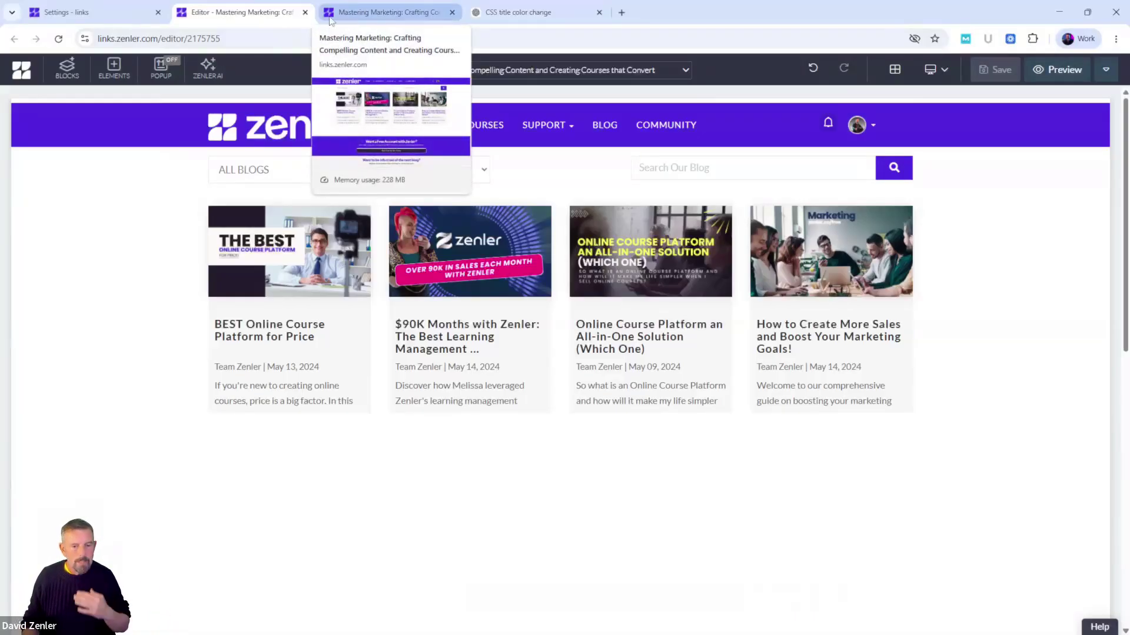
left_click(1107, 72)
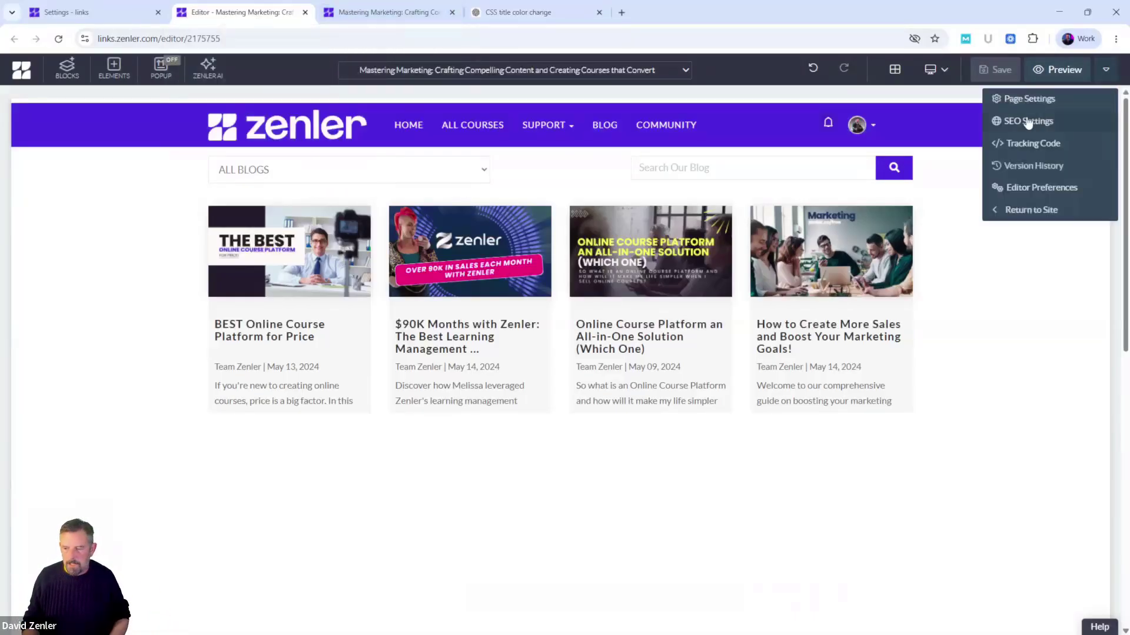
left_click(1032, 98)
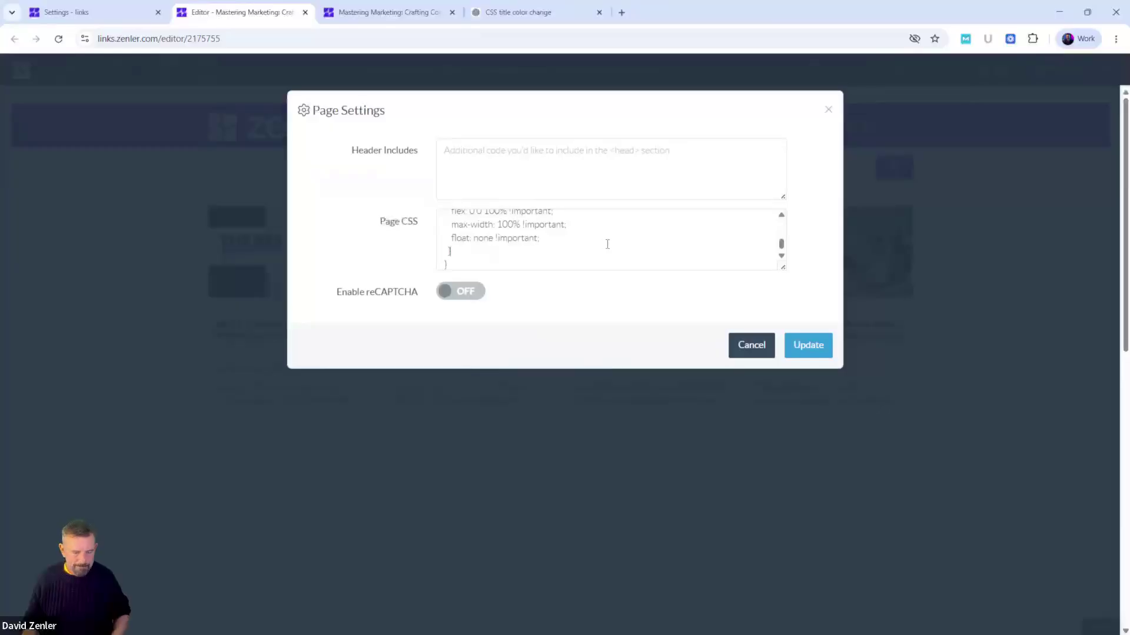
key("ctrl+a")
key("BackSpace")
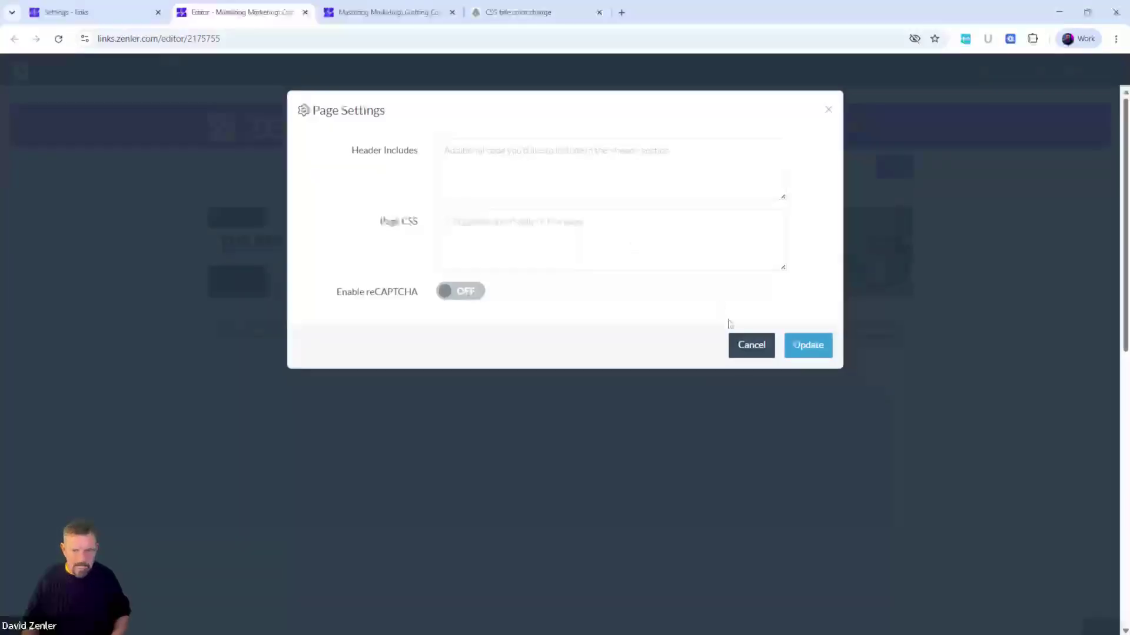
left_click(809, 347)
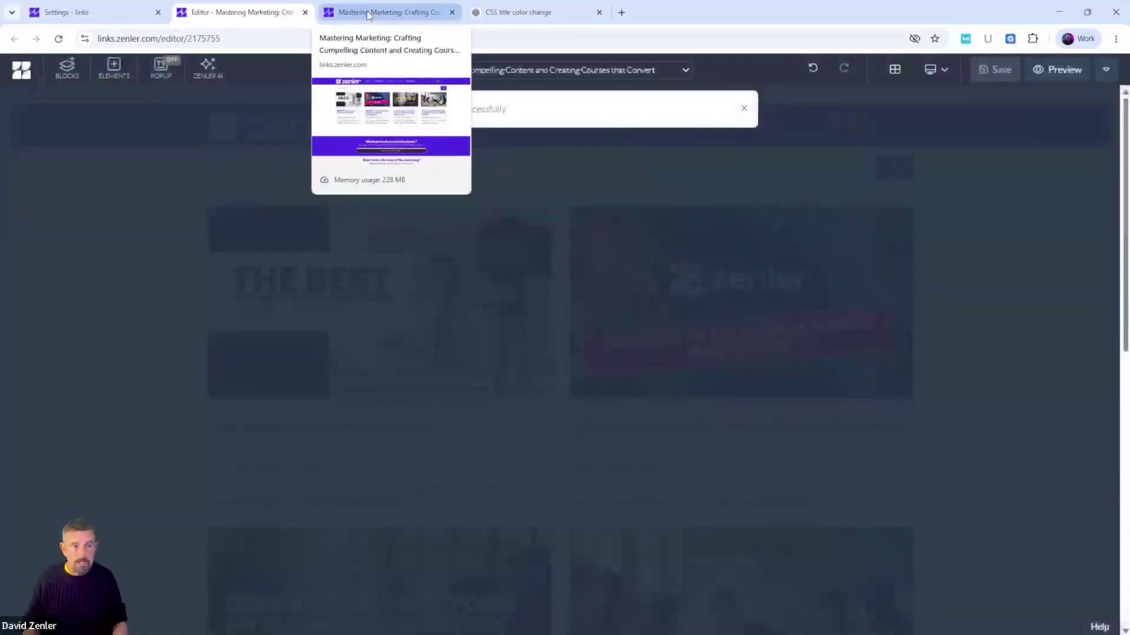
Reload the live blog page, open the browser's element inspector and pick the block containing the blog posts.
left_click(369, 15)
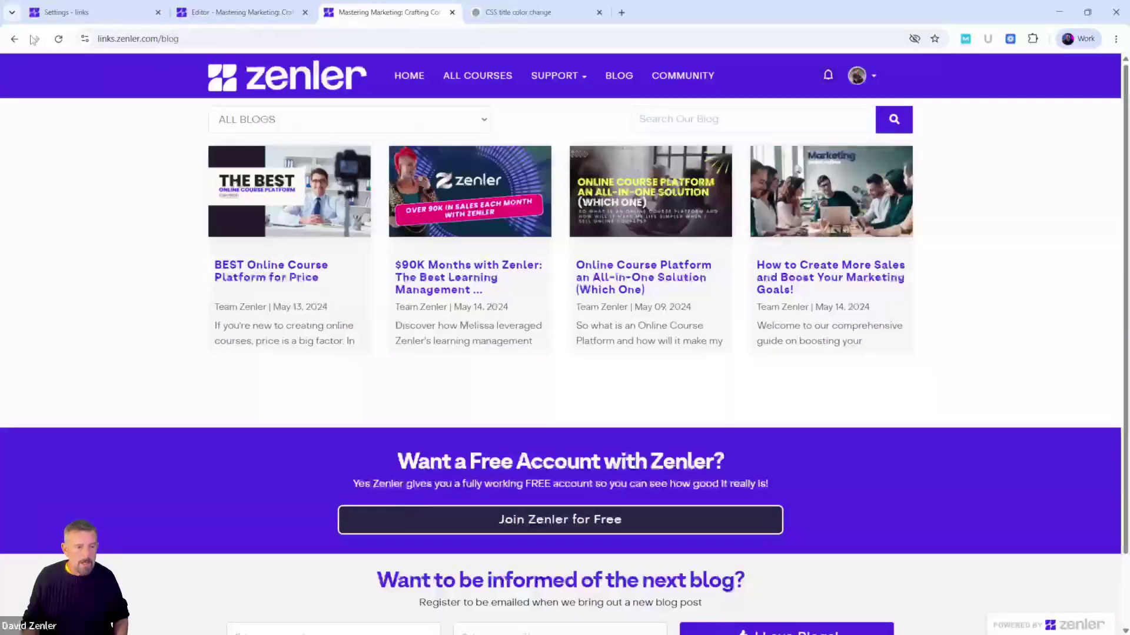
left_click(58, 39)
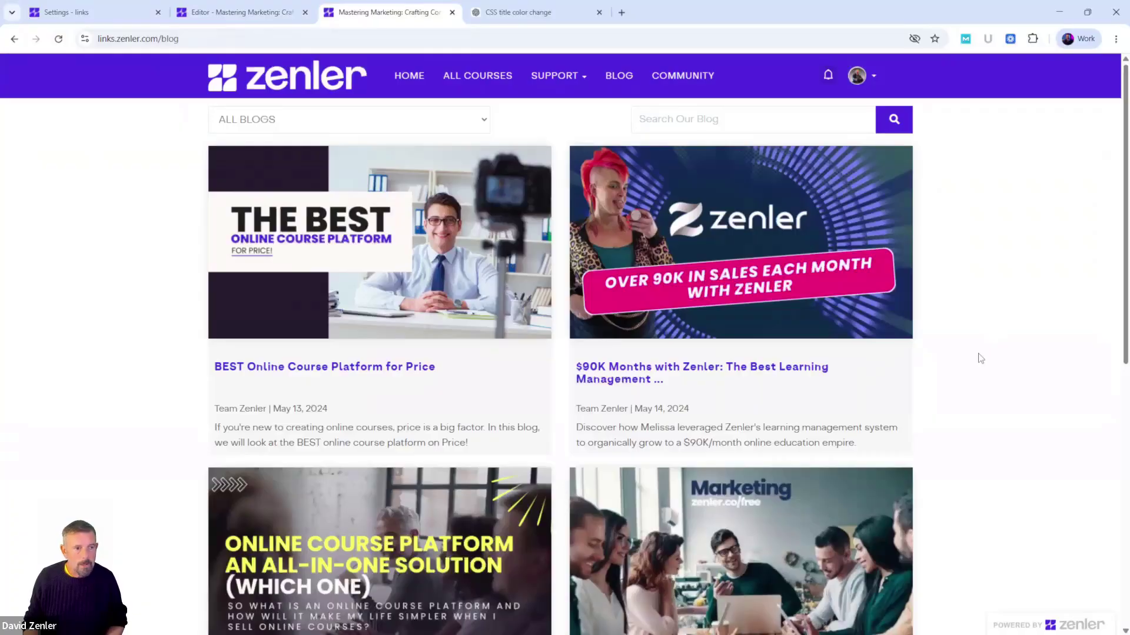
right_click(946, 255)
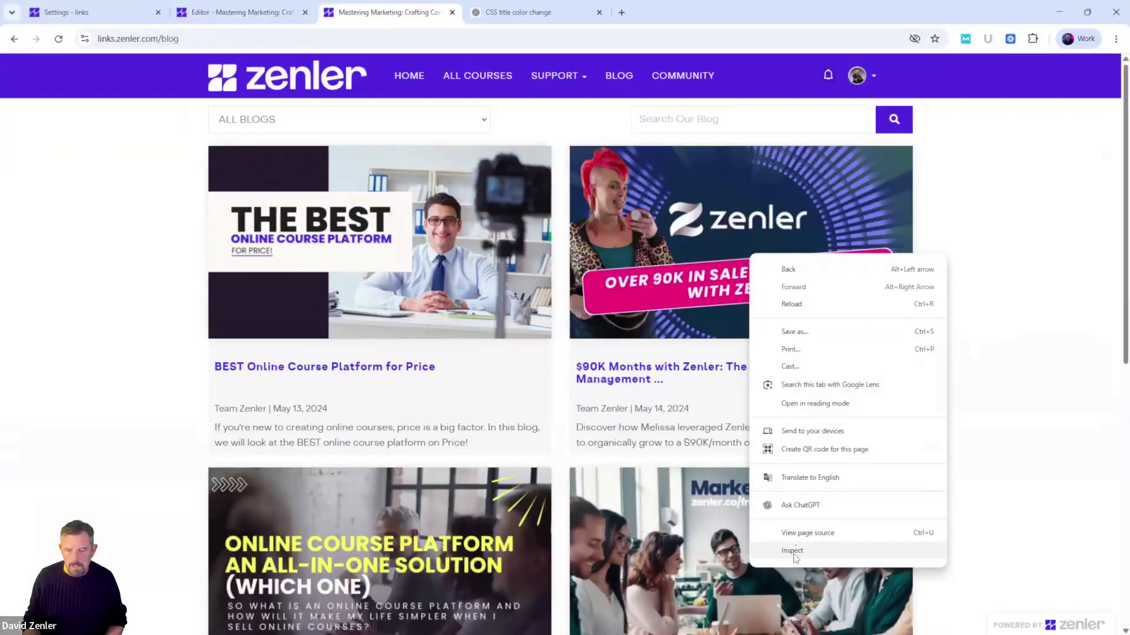
left_click(793, 552)
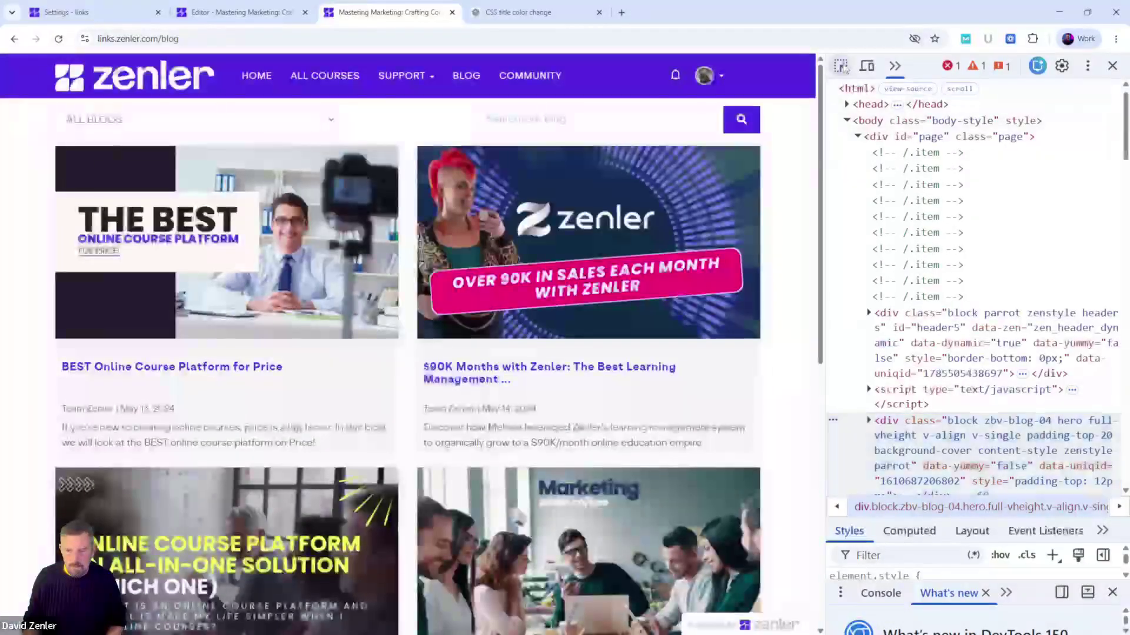
left_click(841, 67)
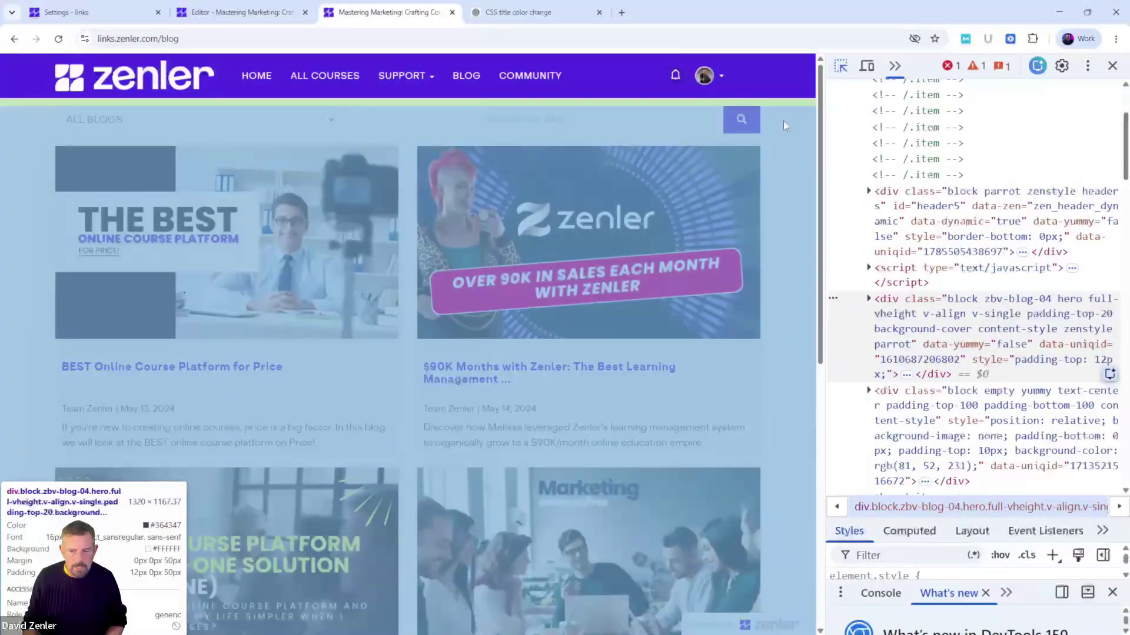
left_click(784, 125)
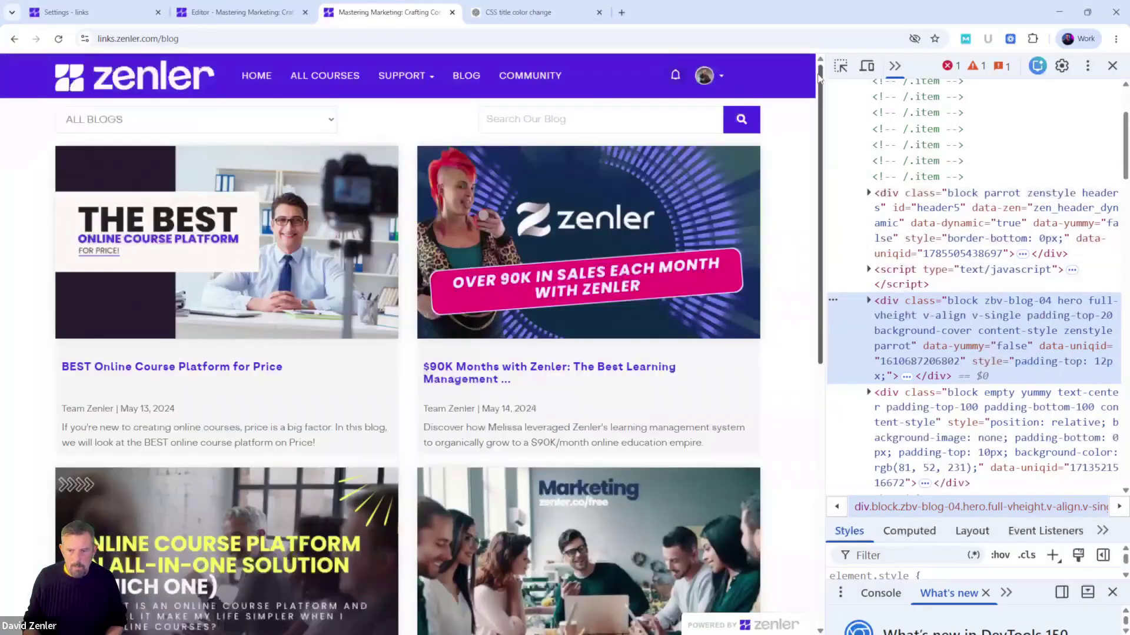
Pick the zbv-blog-04 blog block again in the inspector and copy its whole HTML element.
left_click(840, 66)
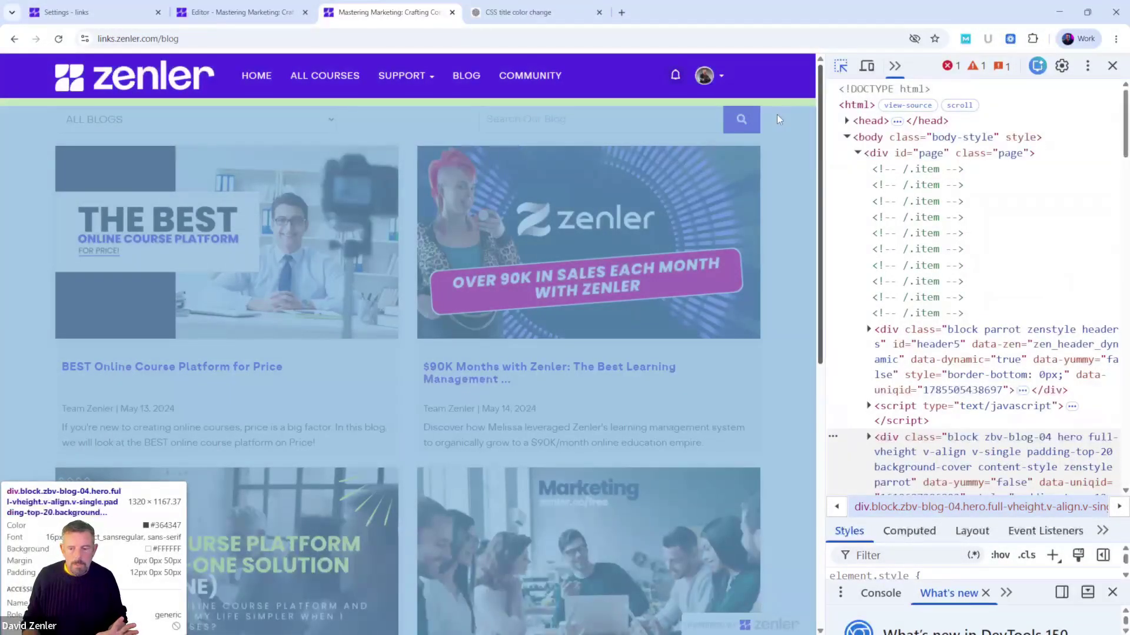
left_click(777, 119)
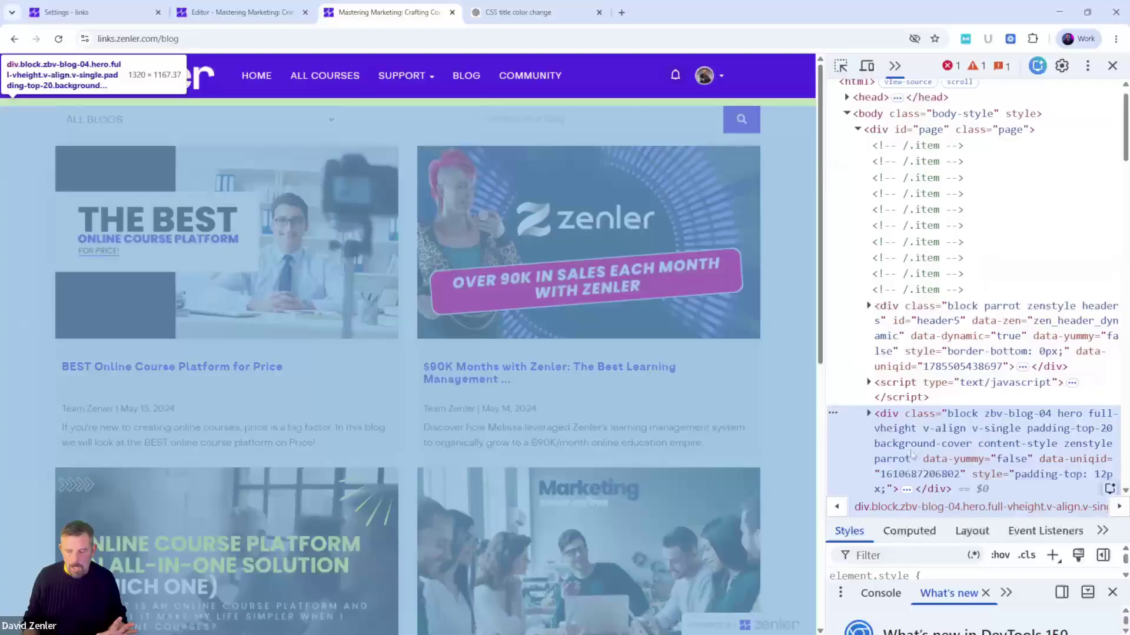
right_click(946, 432)
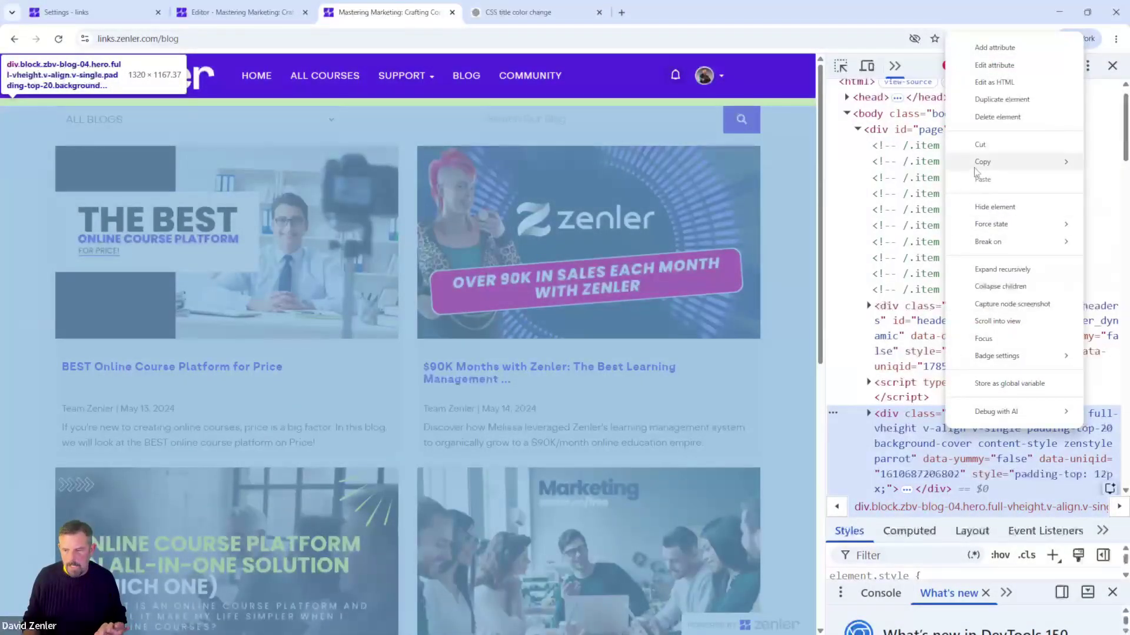
mouse_move(975, 171)
left_click(918, 165)
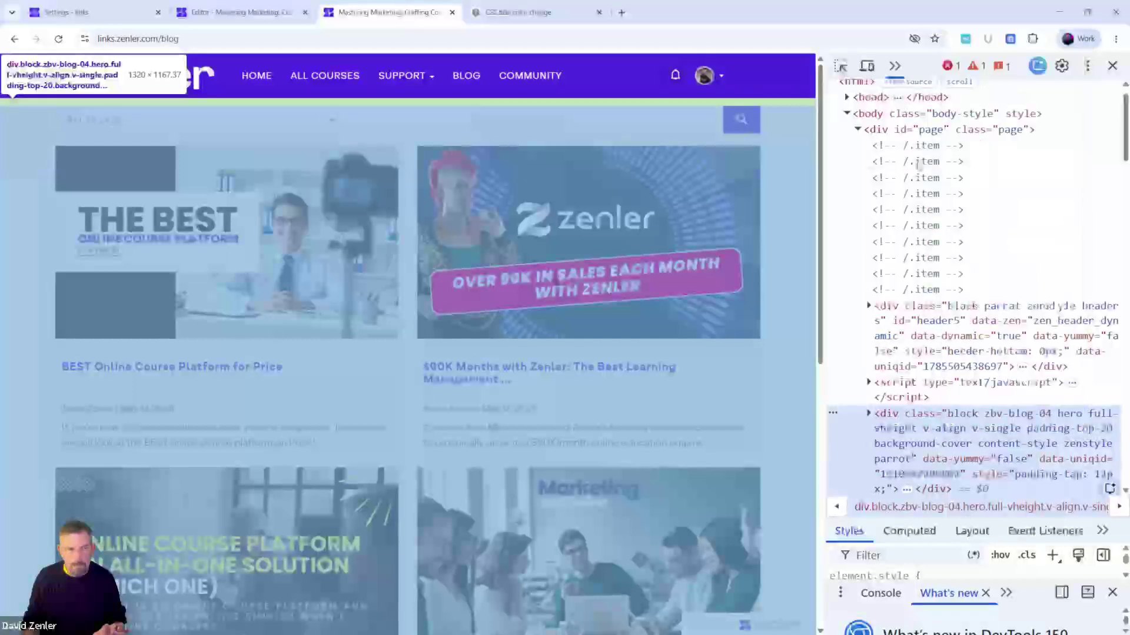
Switch to ChatGPT and write the prompt "Ok give me a crazy design with a gradients and rounded corners and gradient text as CSS only".
left_click(550, 13)
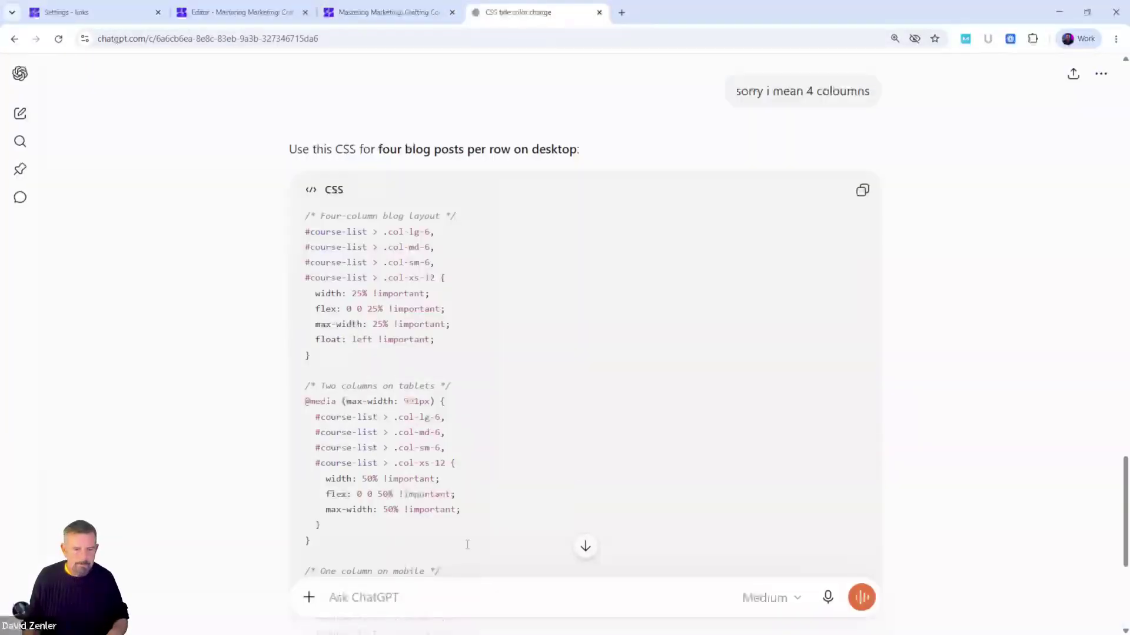
scroll(530, 514, "down", 5)
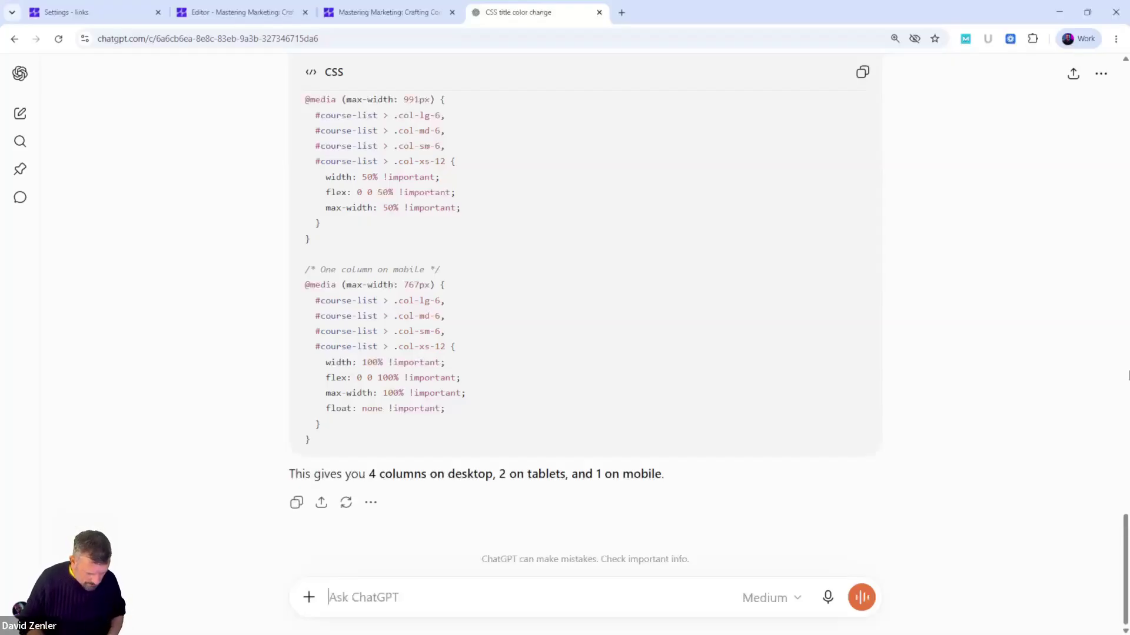
type("Ok give ")
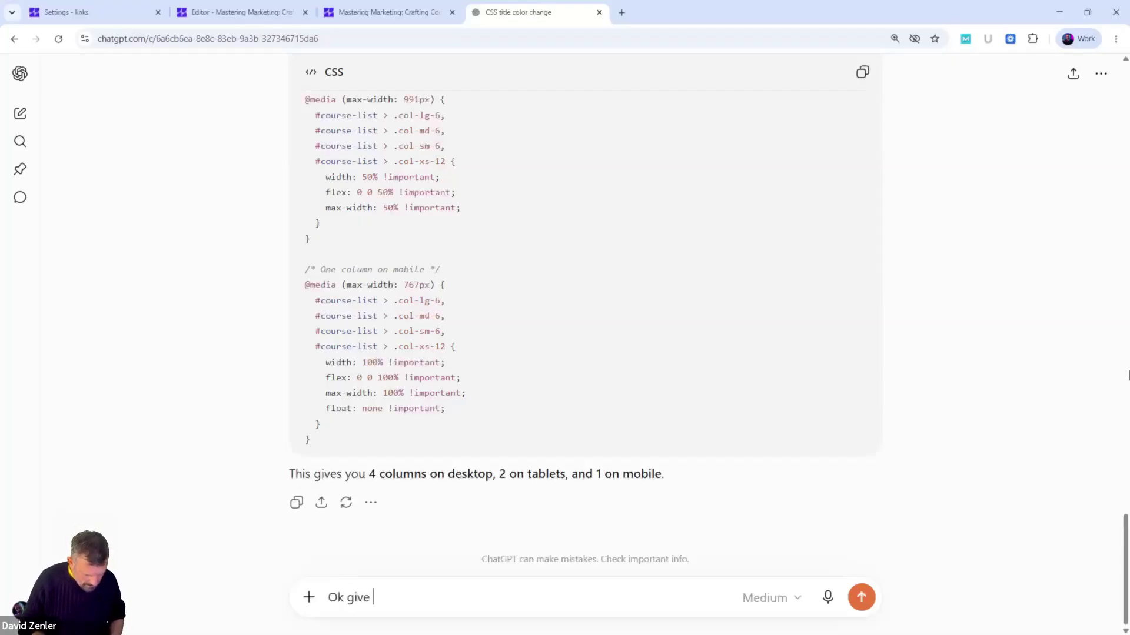
type("me a craz")
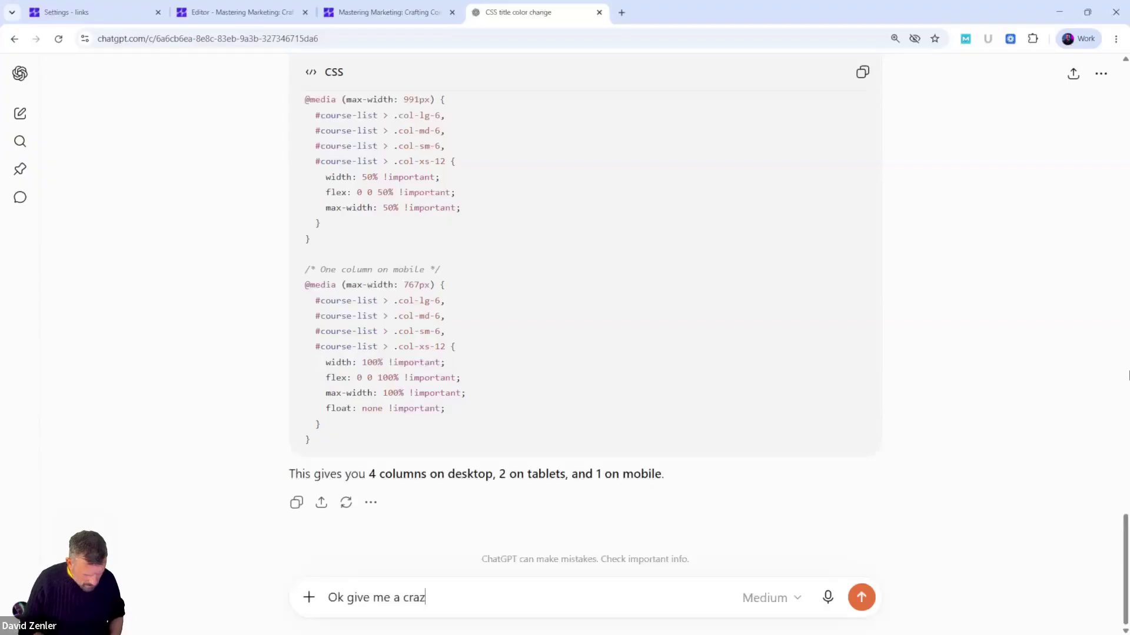
type("y ")
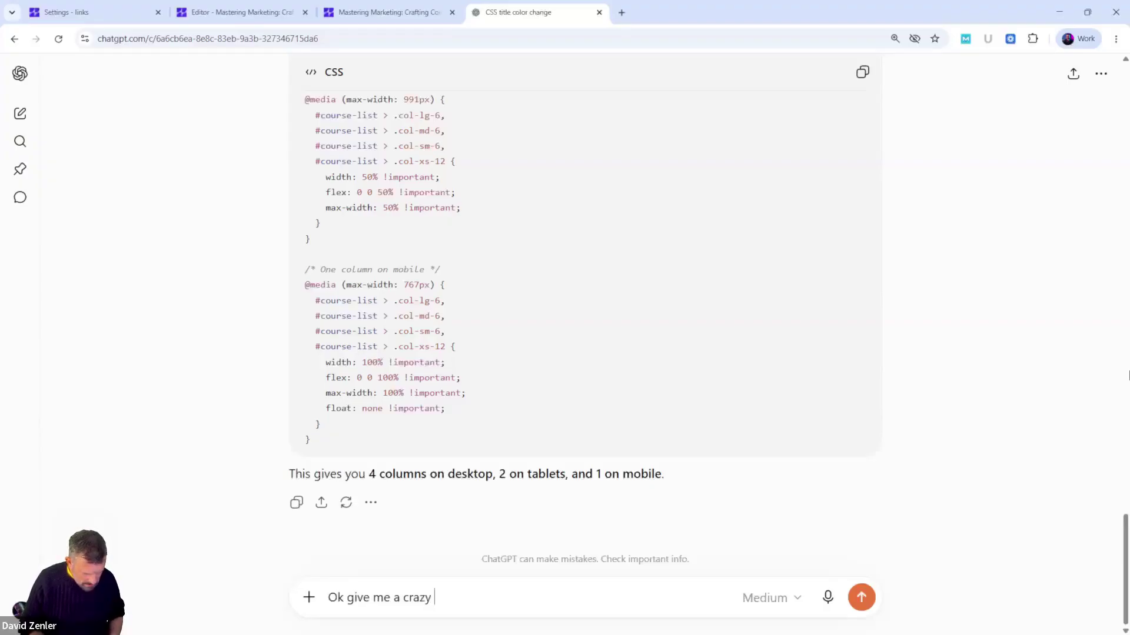
type("design")
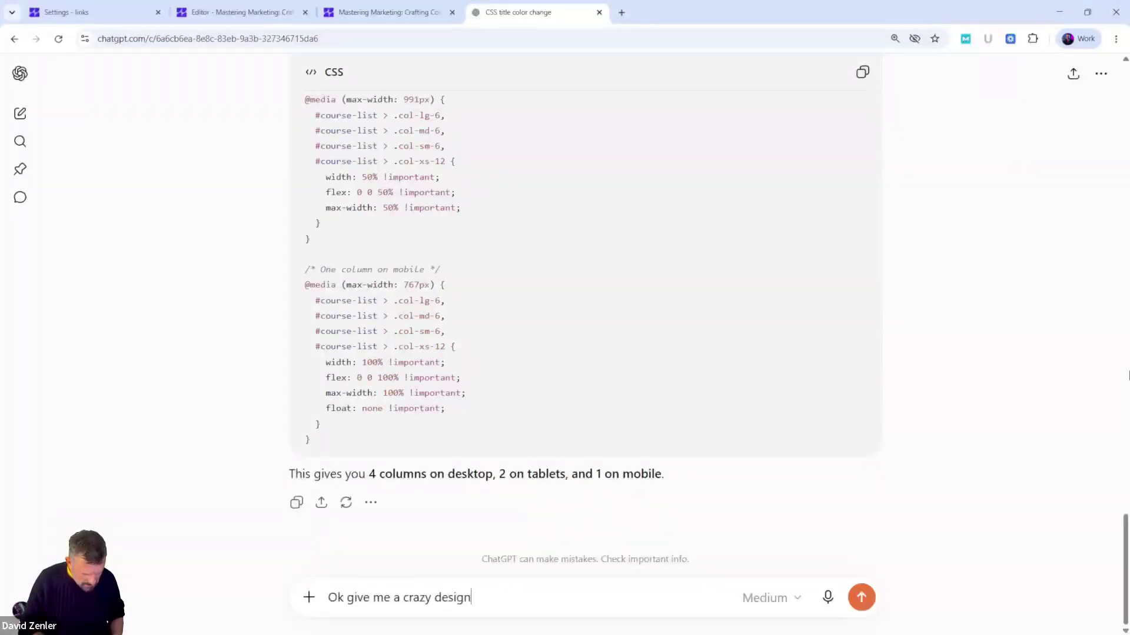
type(" with a grad")
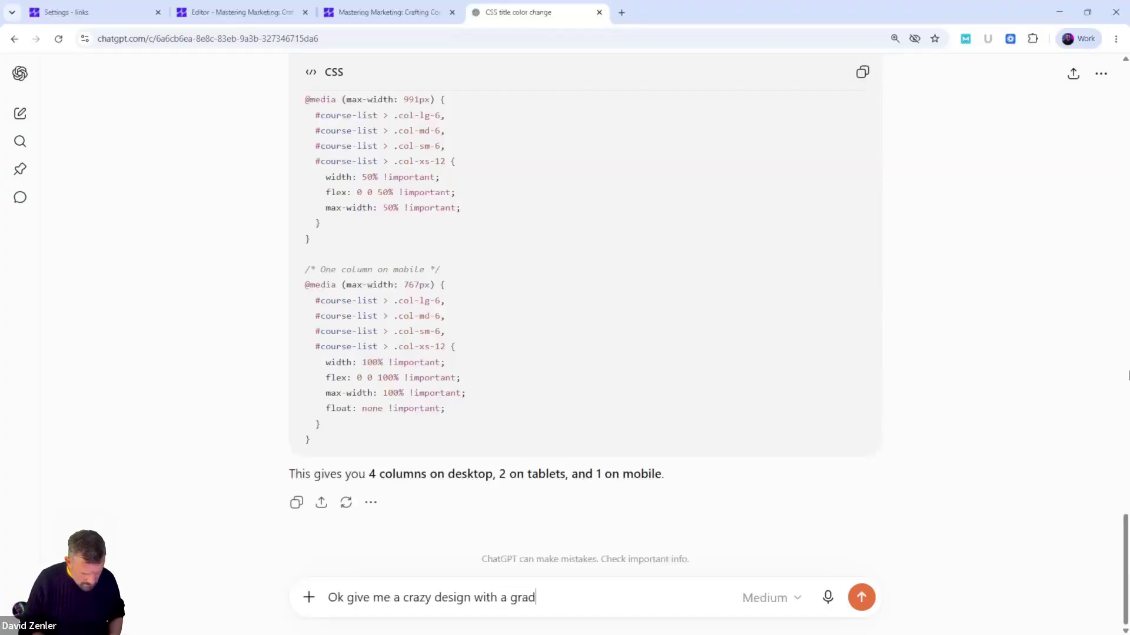
type("ients and")
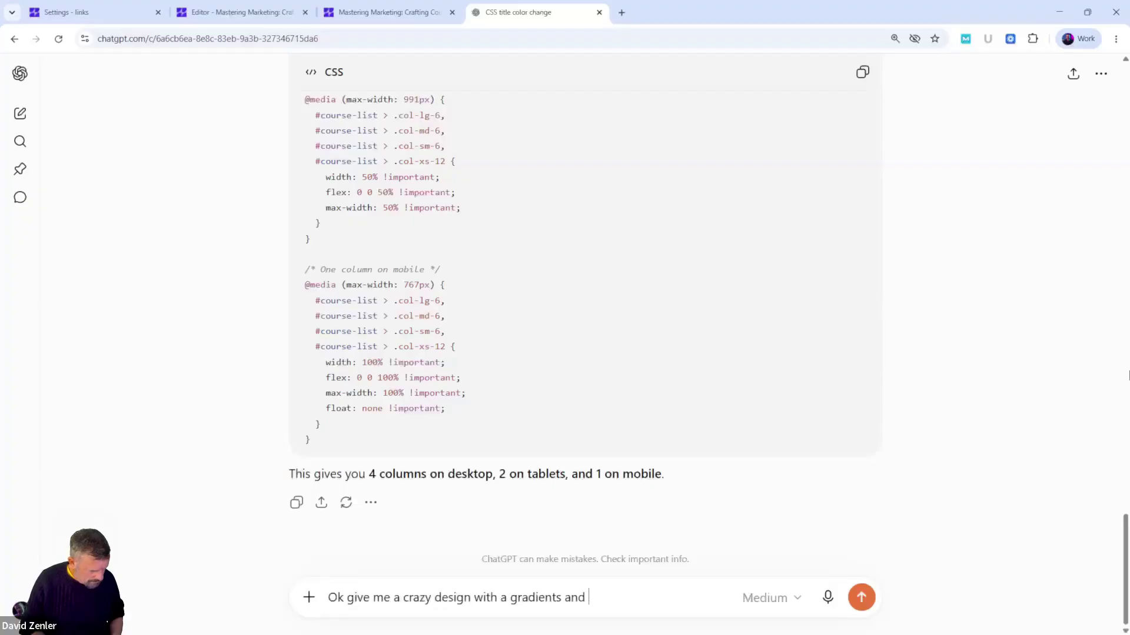
type(" rounded")
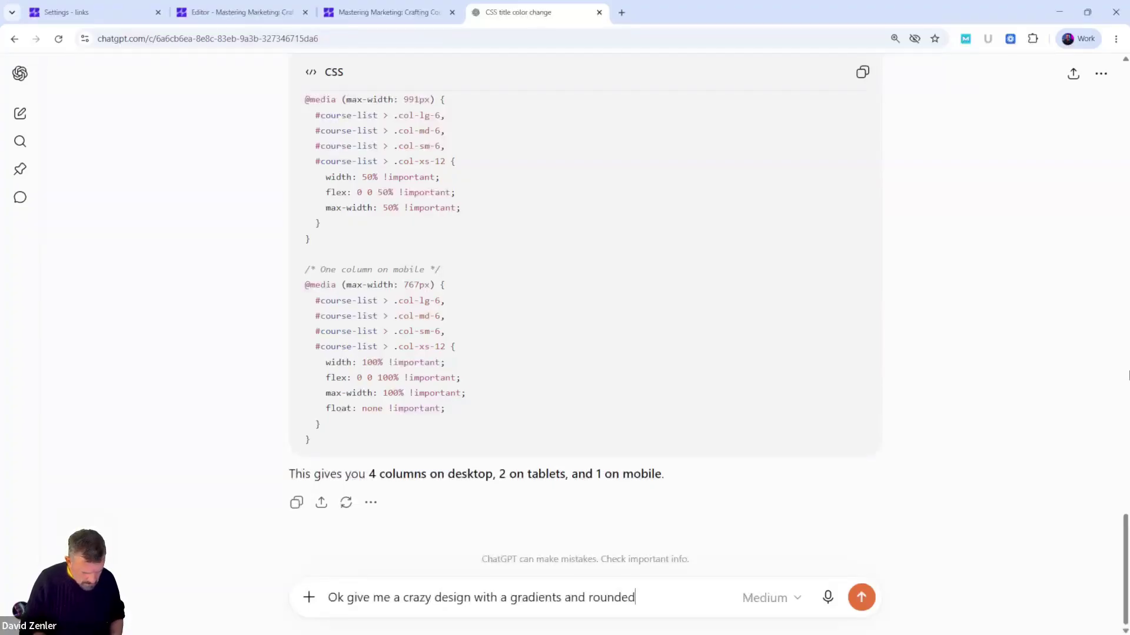
type(" corners and gr")
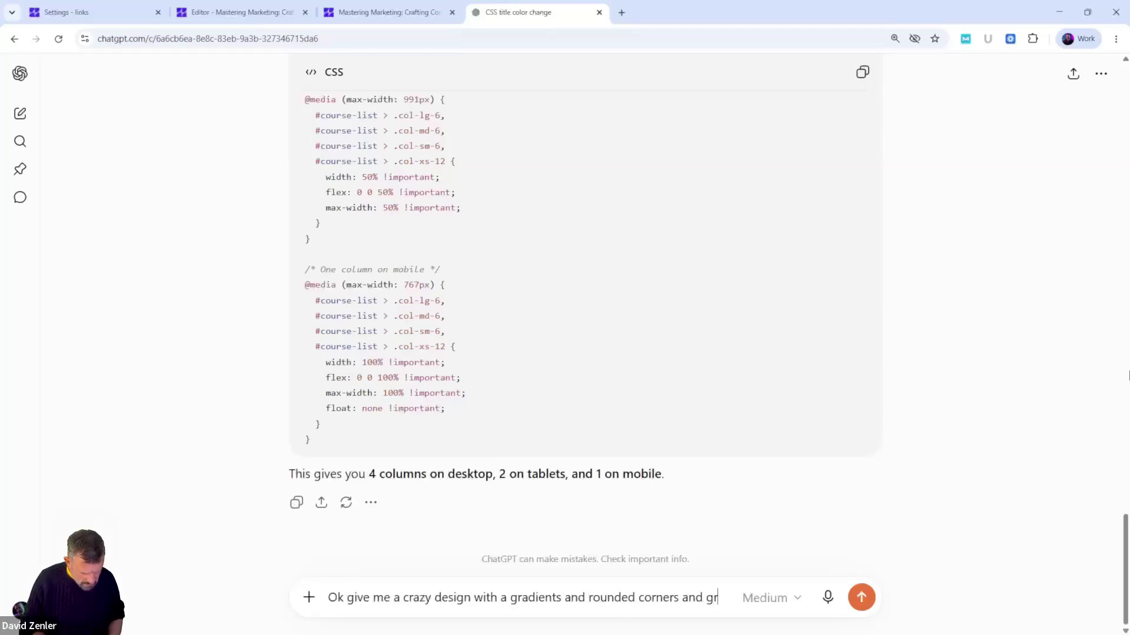
type("adiet ")
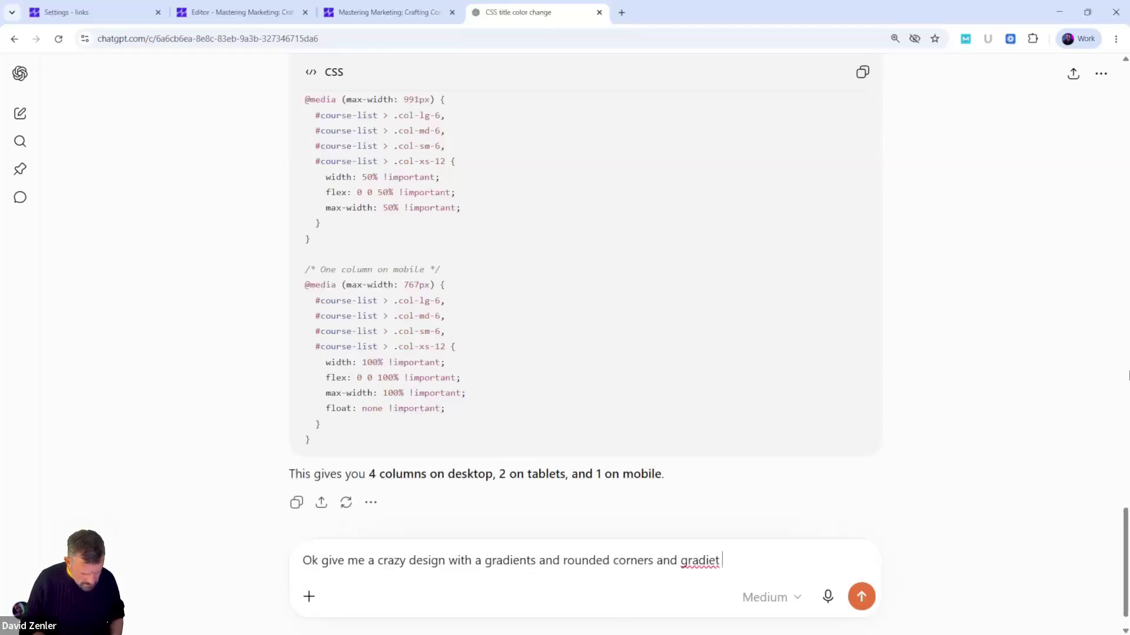
type("text")
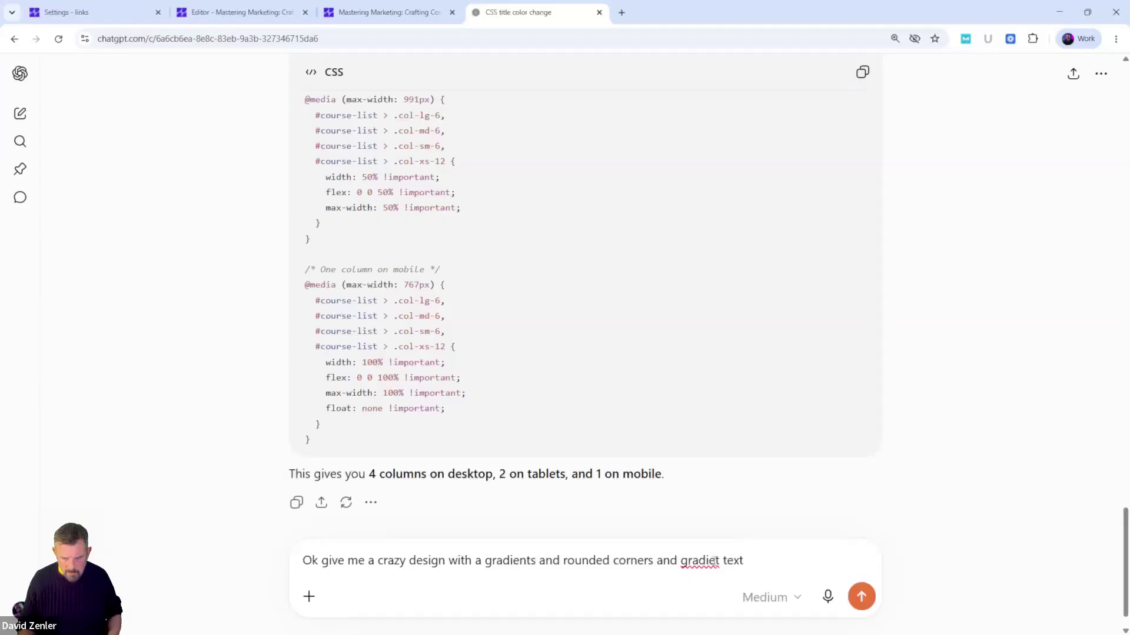
type("n")
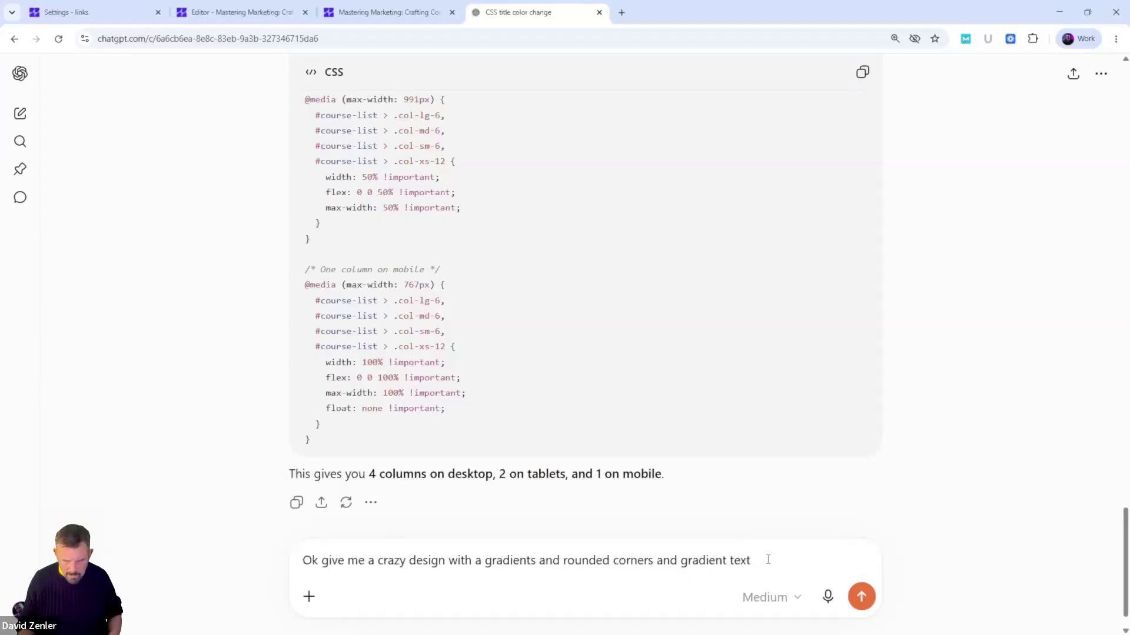
type(" a")
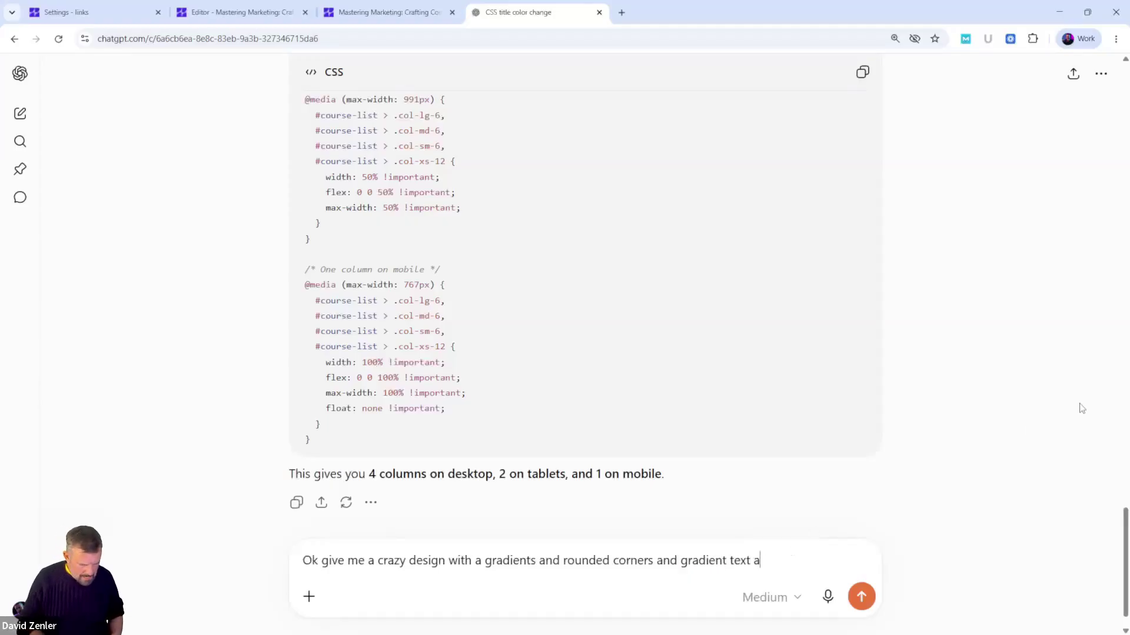
type("s CSS")
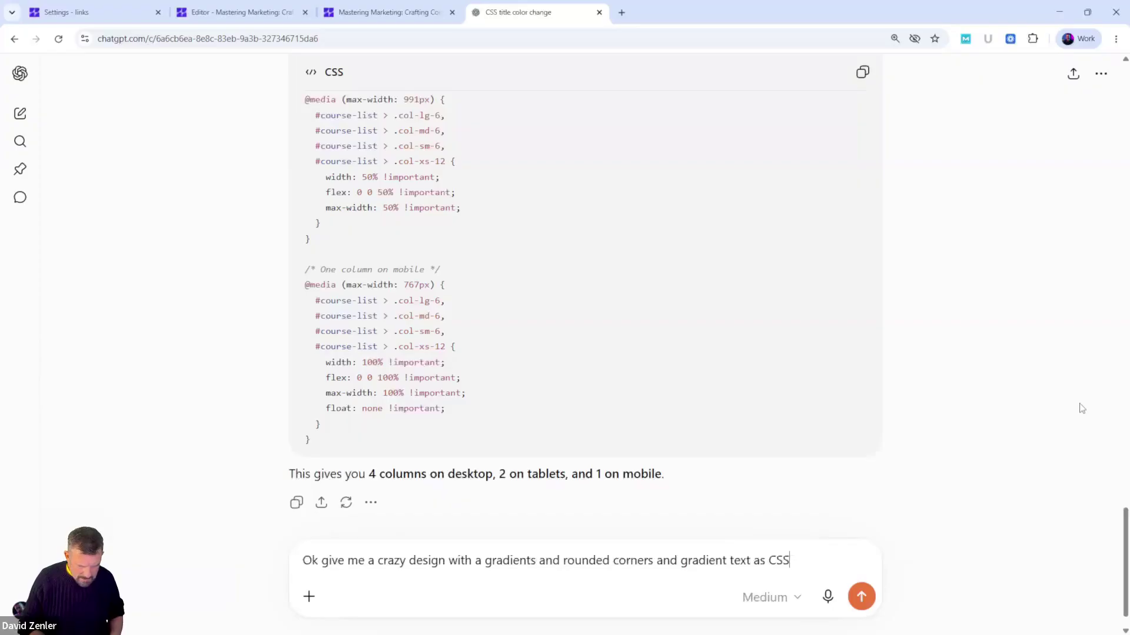
type(" only")
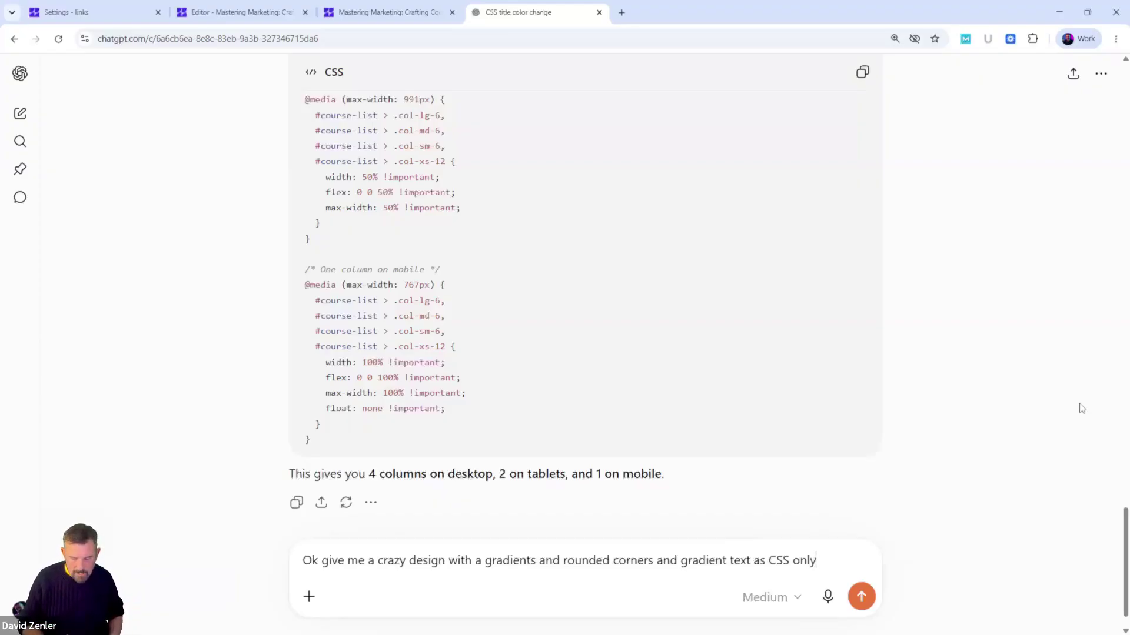
Add the copied blog block HTML on a new line beneath the prompt and send the message.
key("shift+Return")
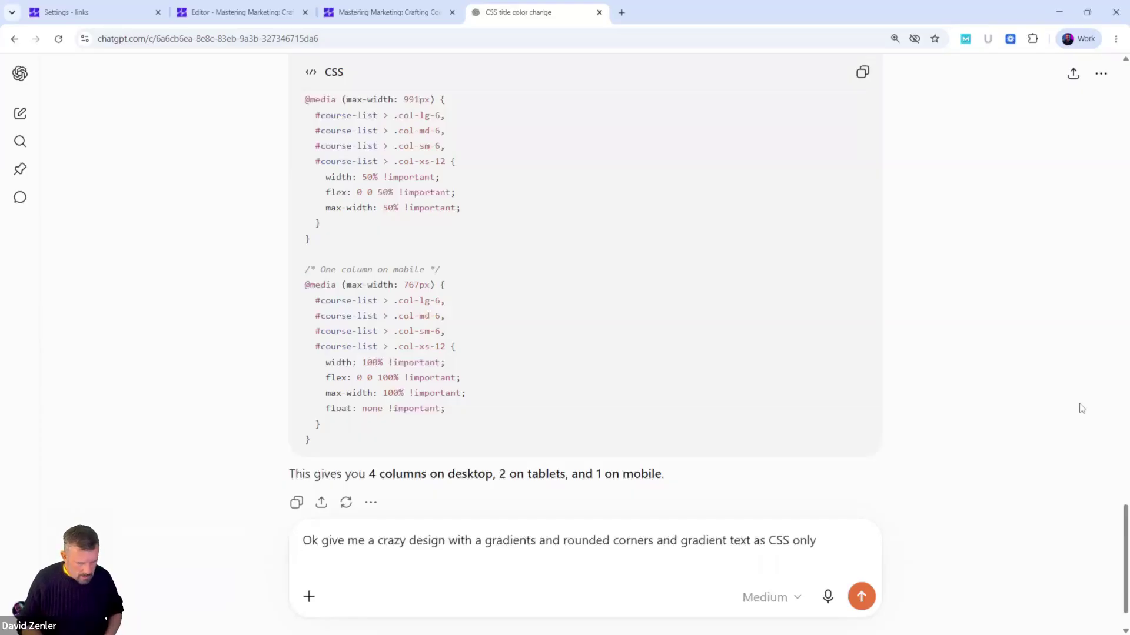
key("ctrl+v")
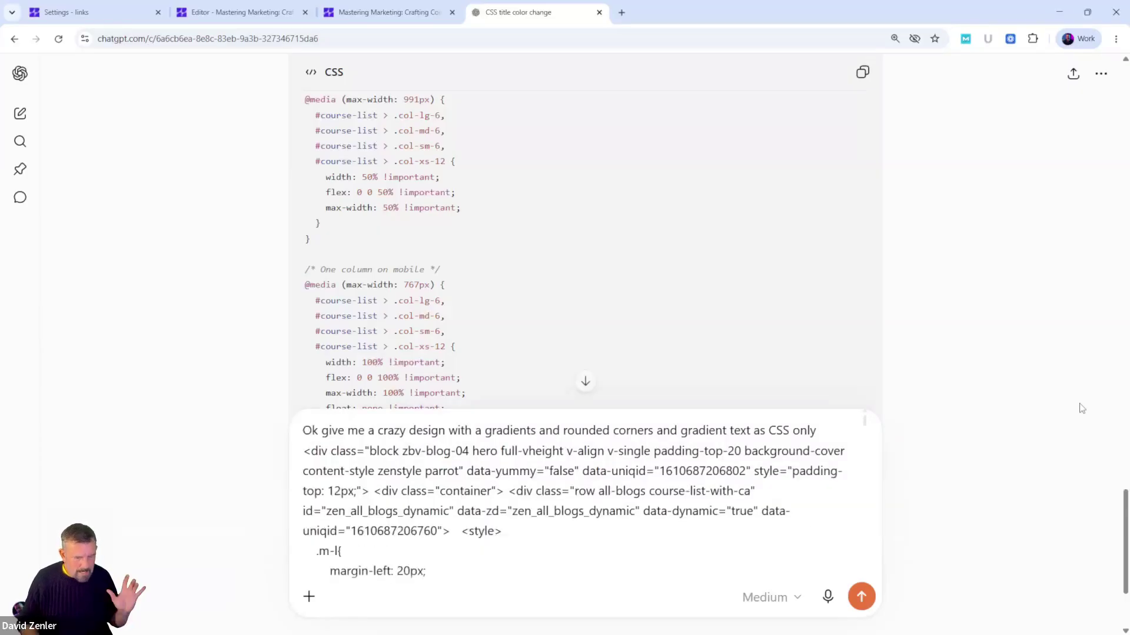
left_click(861, 596)
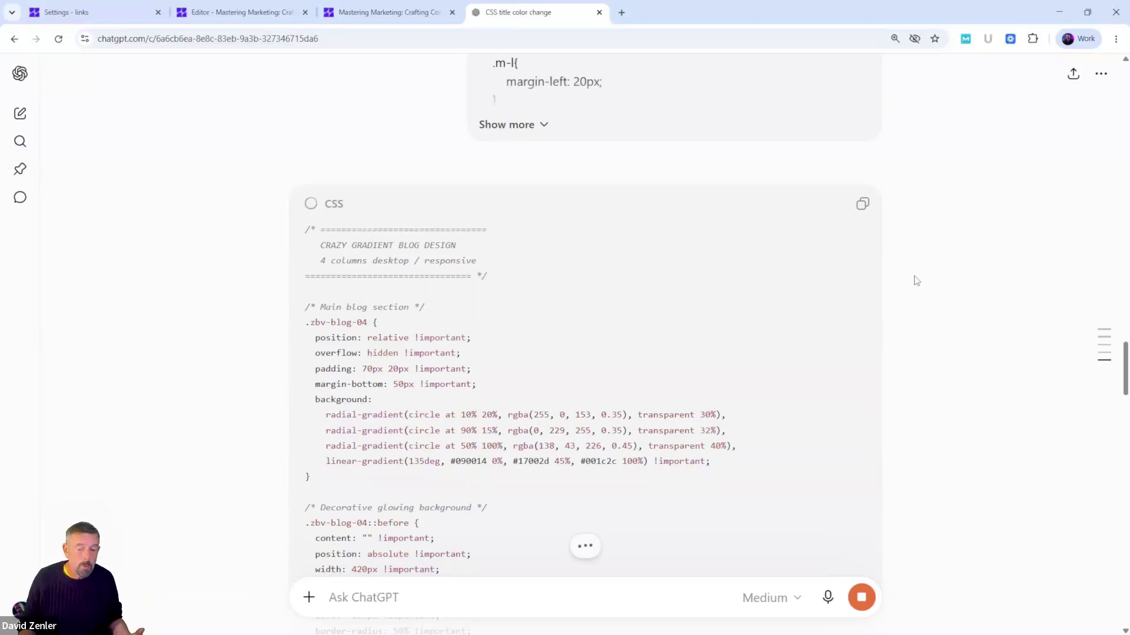
Review the generated gradient blog design CSS, examining the card hover, blog image and colour overlay rules.
scroll(495, 337, "down", 15)
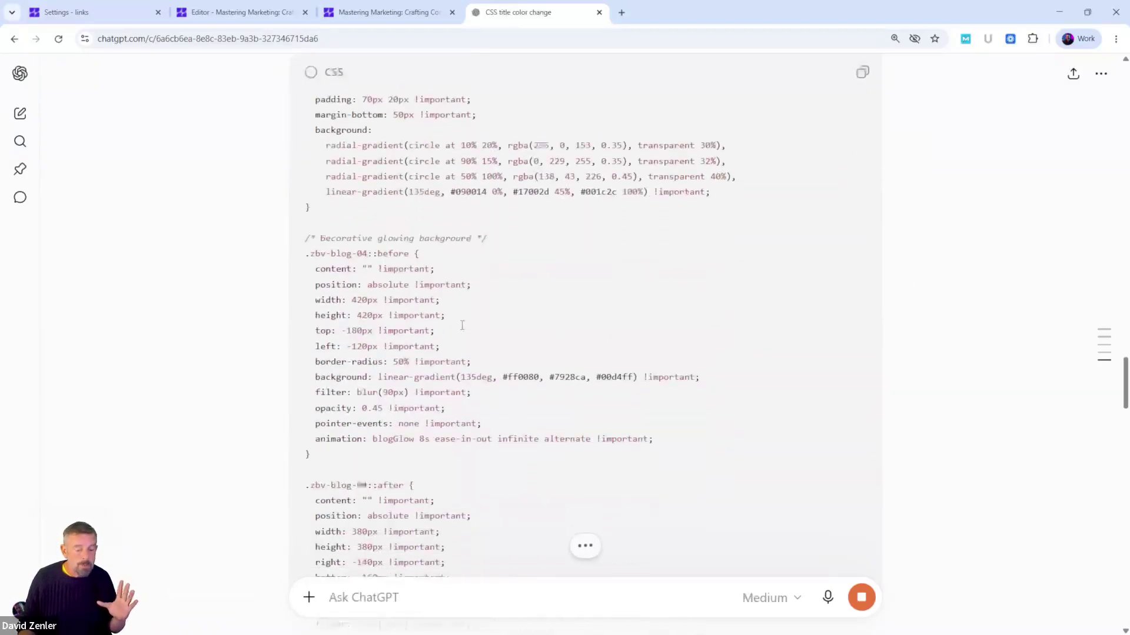
scroll(462, 325, "down", 15)
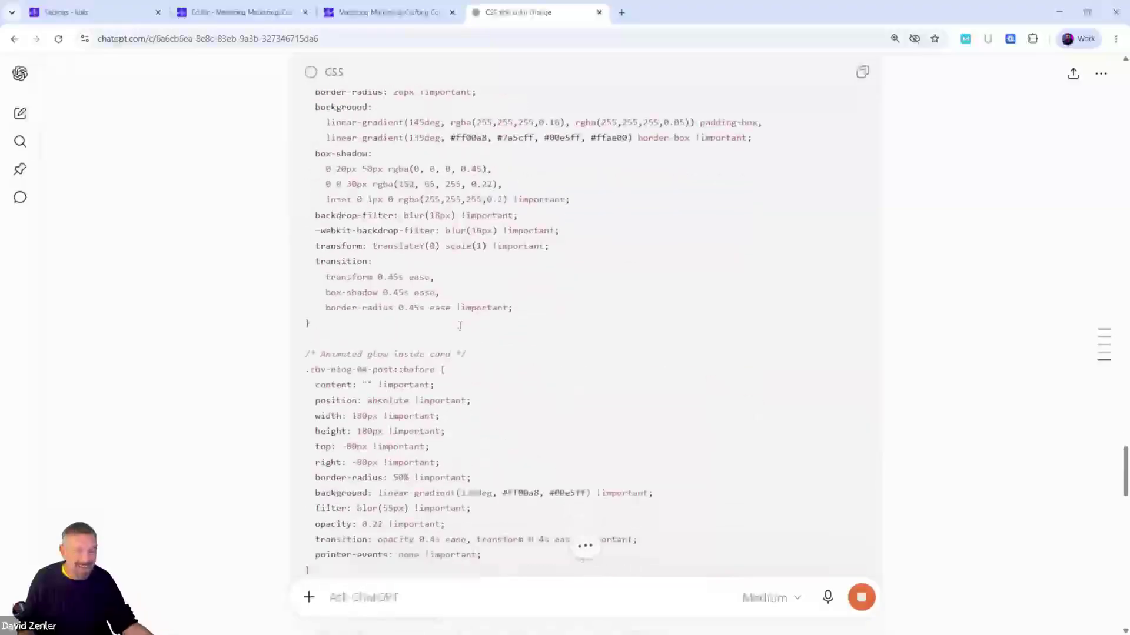
scroll(457, 330, "down", 5)
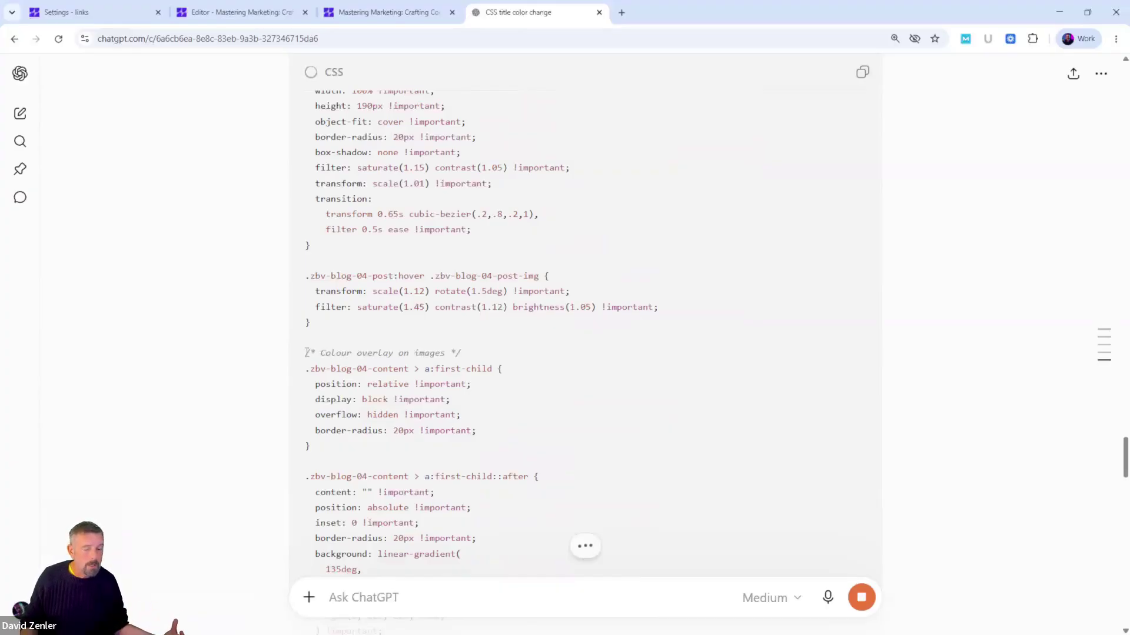
left_click_drag(306, 353, 511, 346)
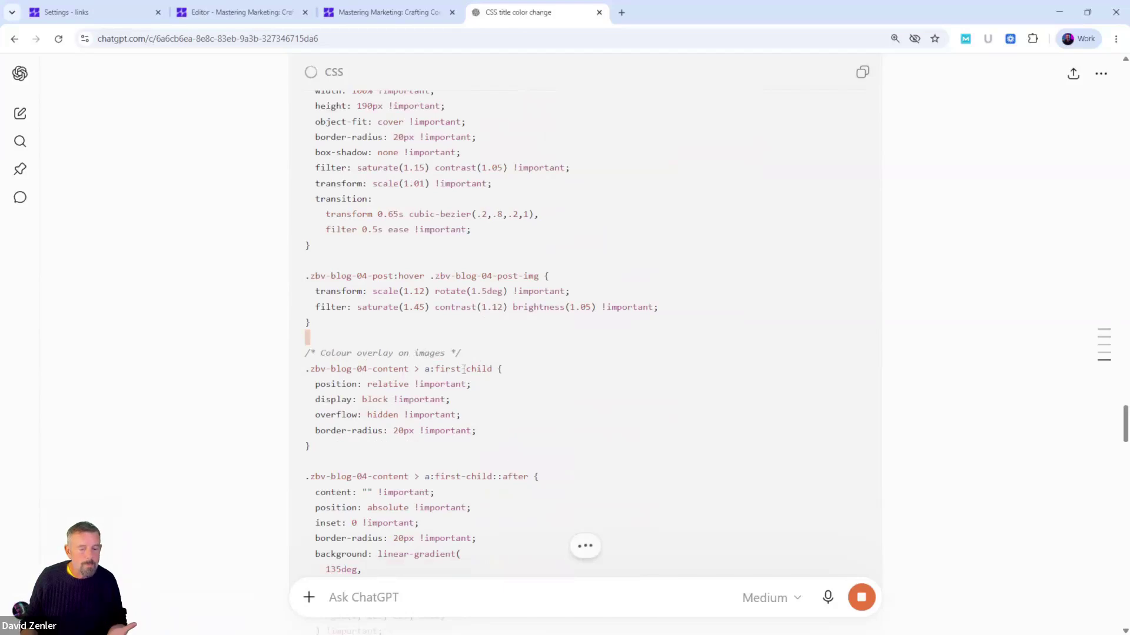
scroll(364, 341, "up", 5)
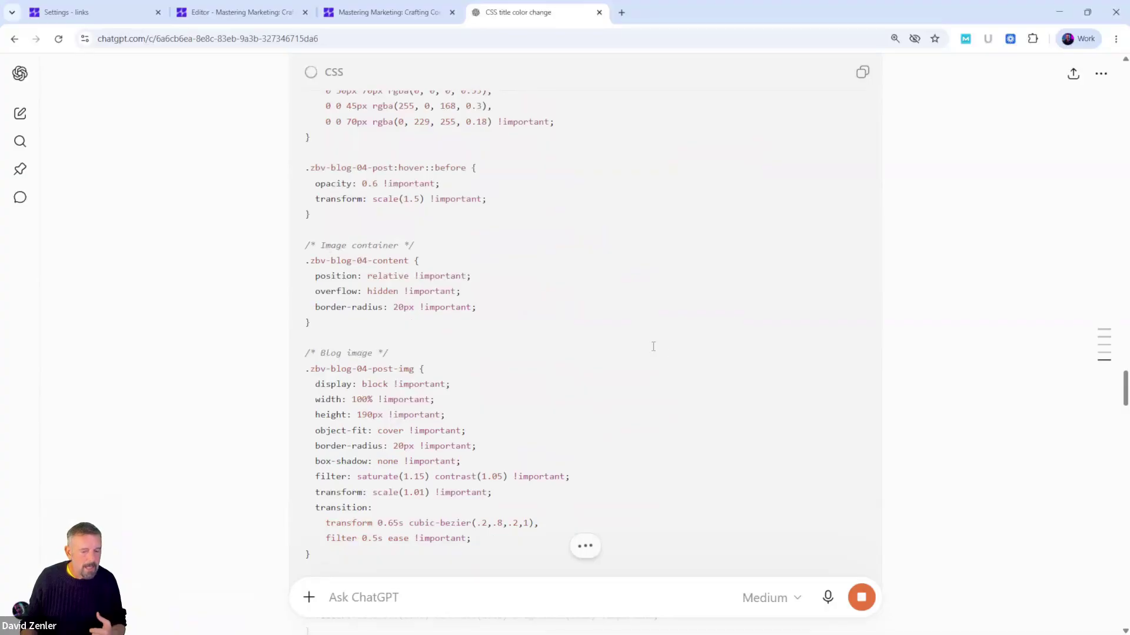
scroll(604, 360, "up", 15)
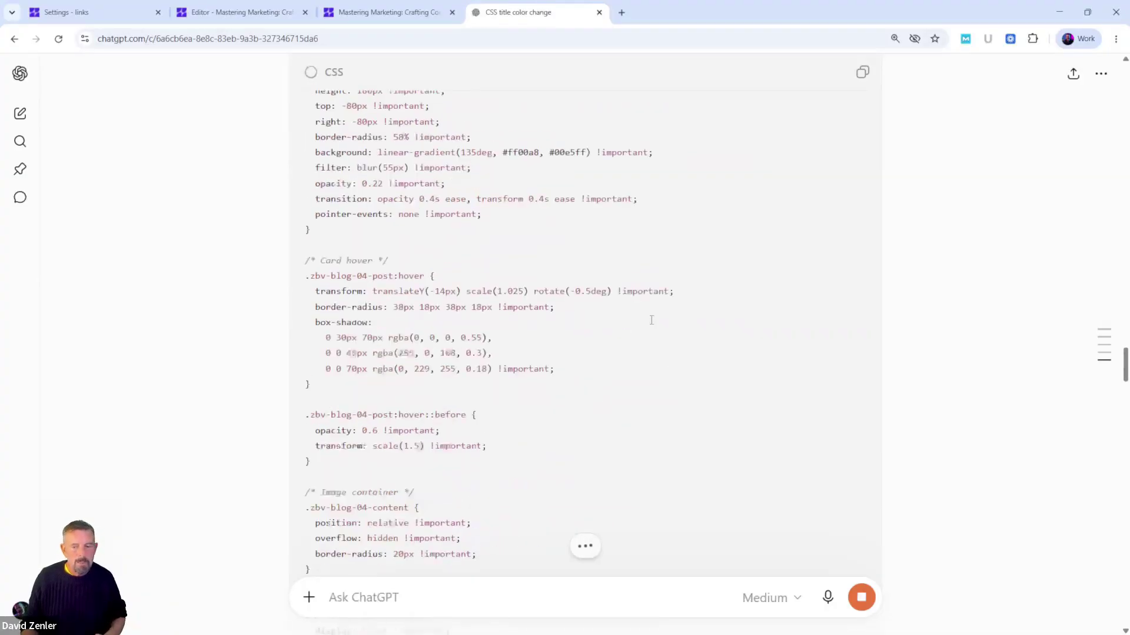
Look through the generated crazy gradient blog design CSS and copy the whole code block.
scroll(671, 288, "up", 15)
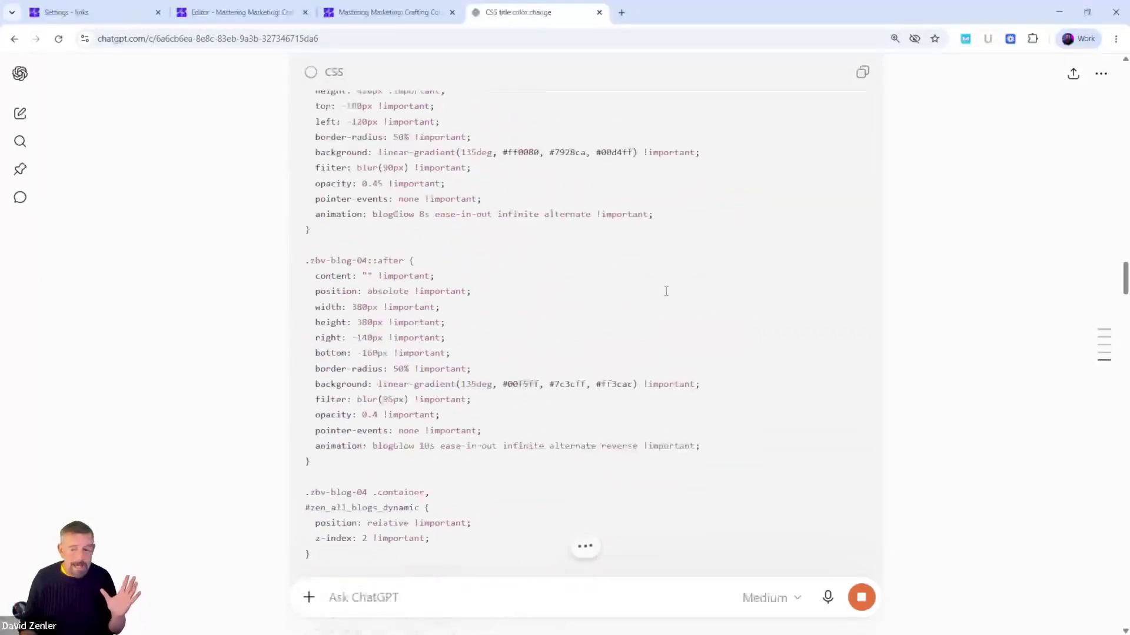
scroll(671, 287, "down", 8)
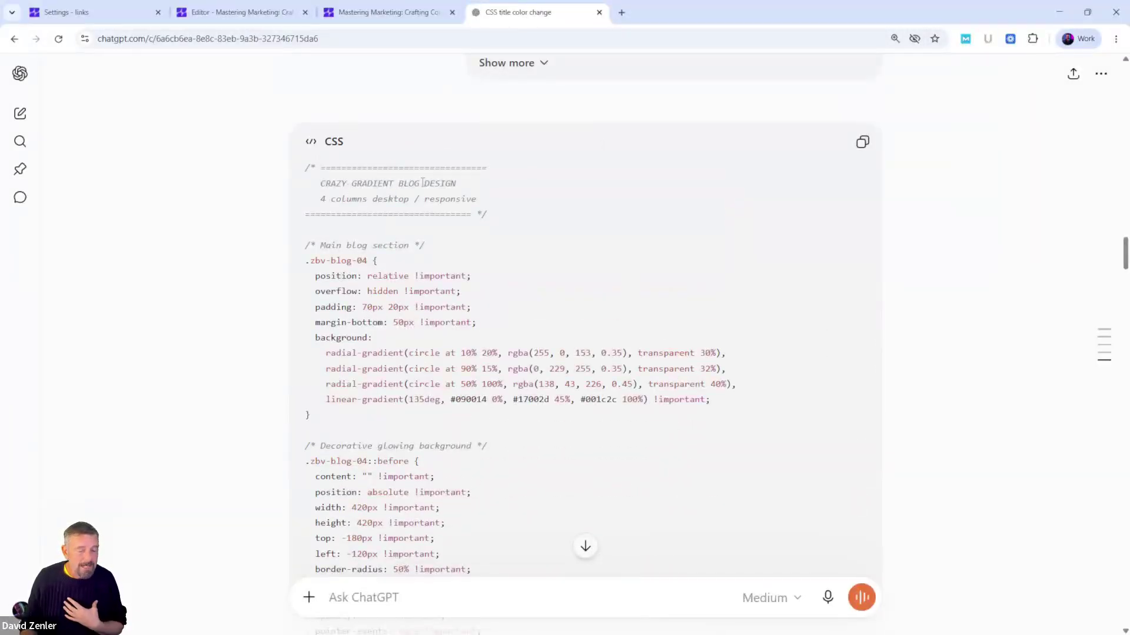
left_click(862, 142)
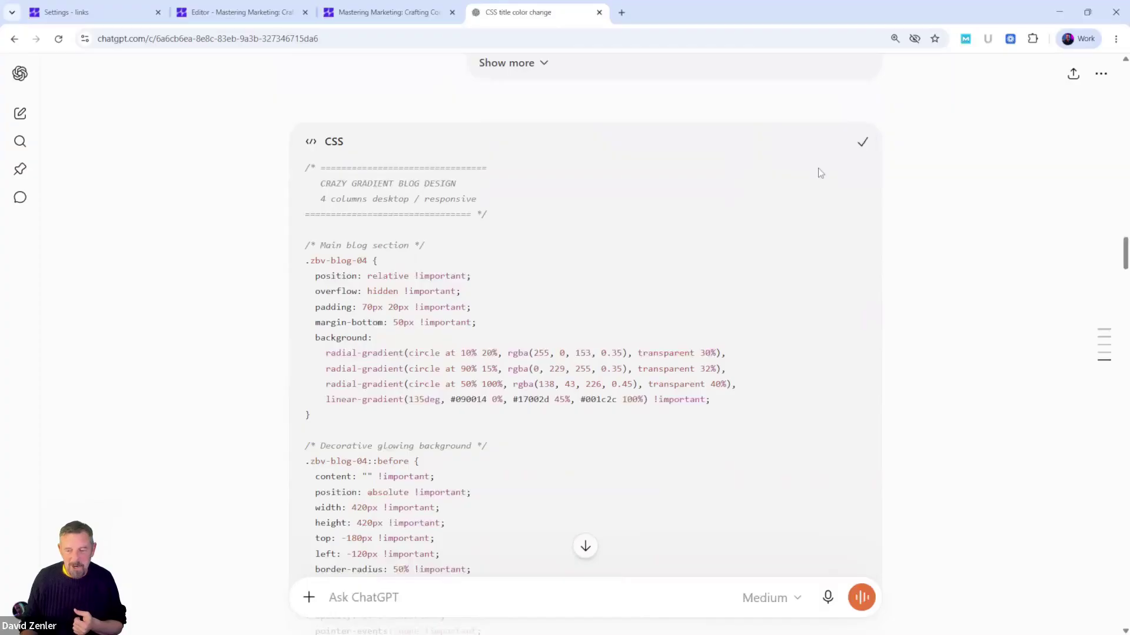
Switch to the Zenler page editor, add the copied gradient CSS to the blog page's Page CSS and update the page settings.
left_click(238, 13)
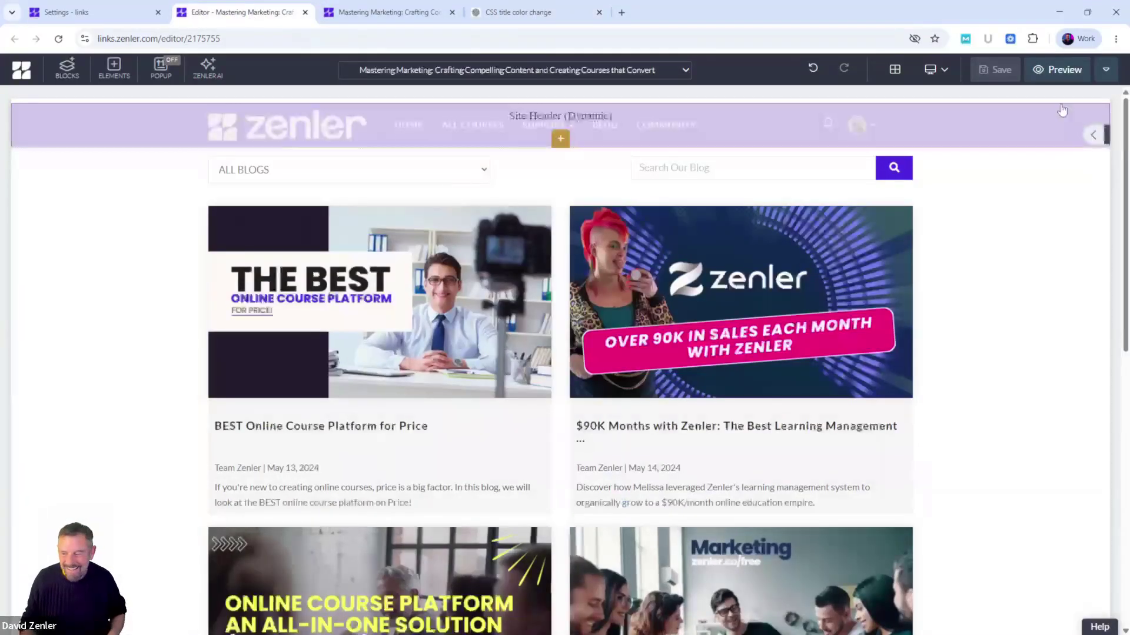
left_click(1107, 72)
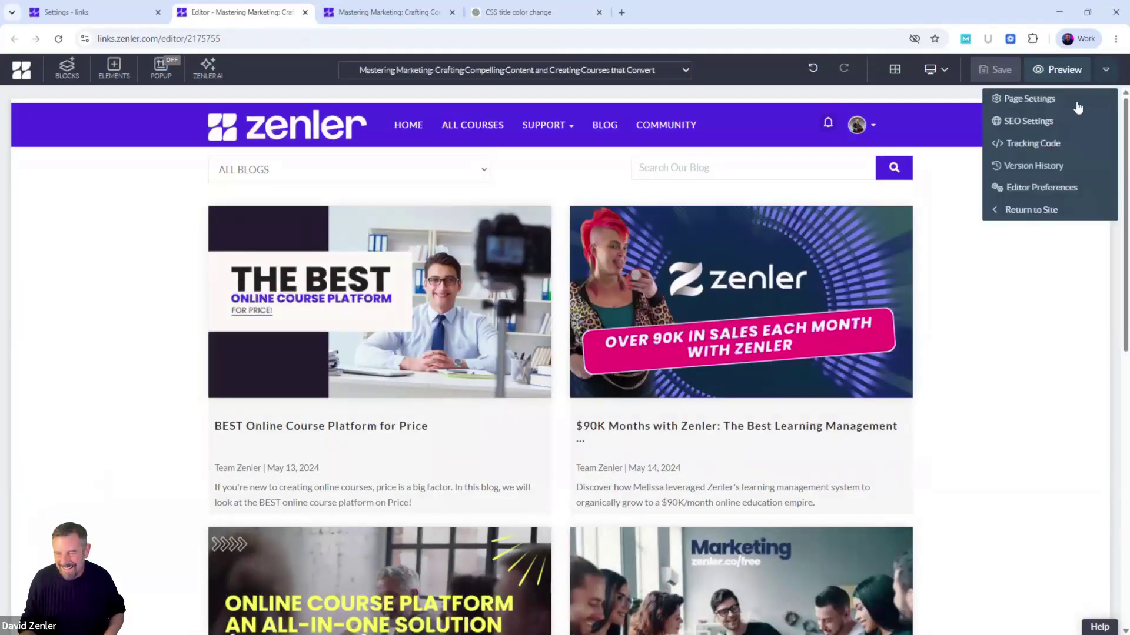
left_click(1031, 104)
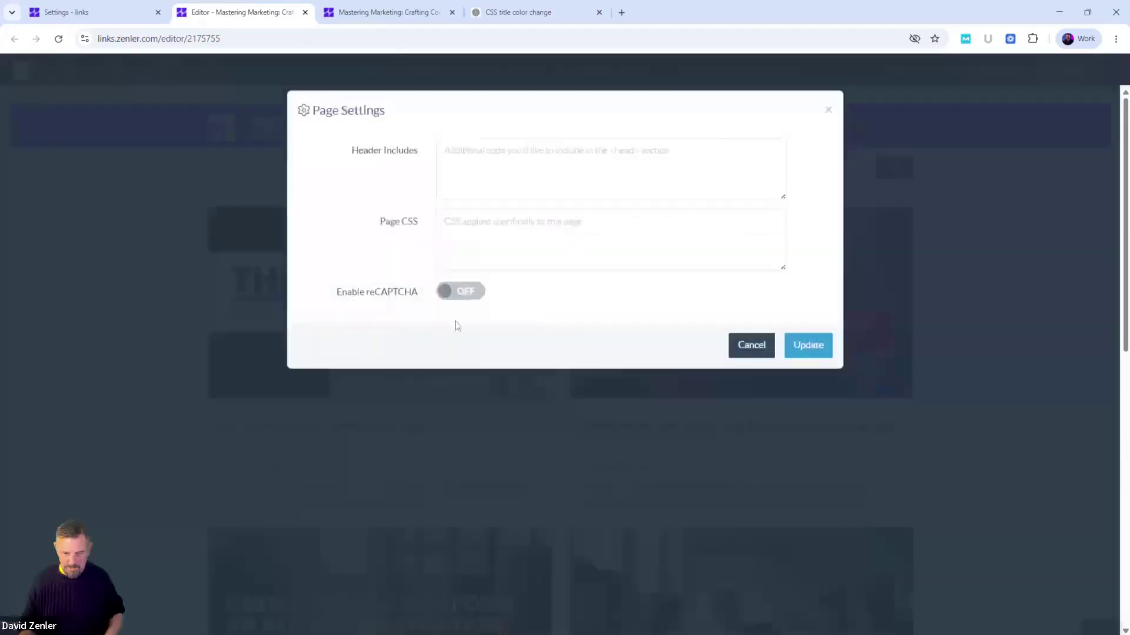
left_click(521, 234)
key("ctrl+v")
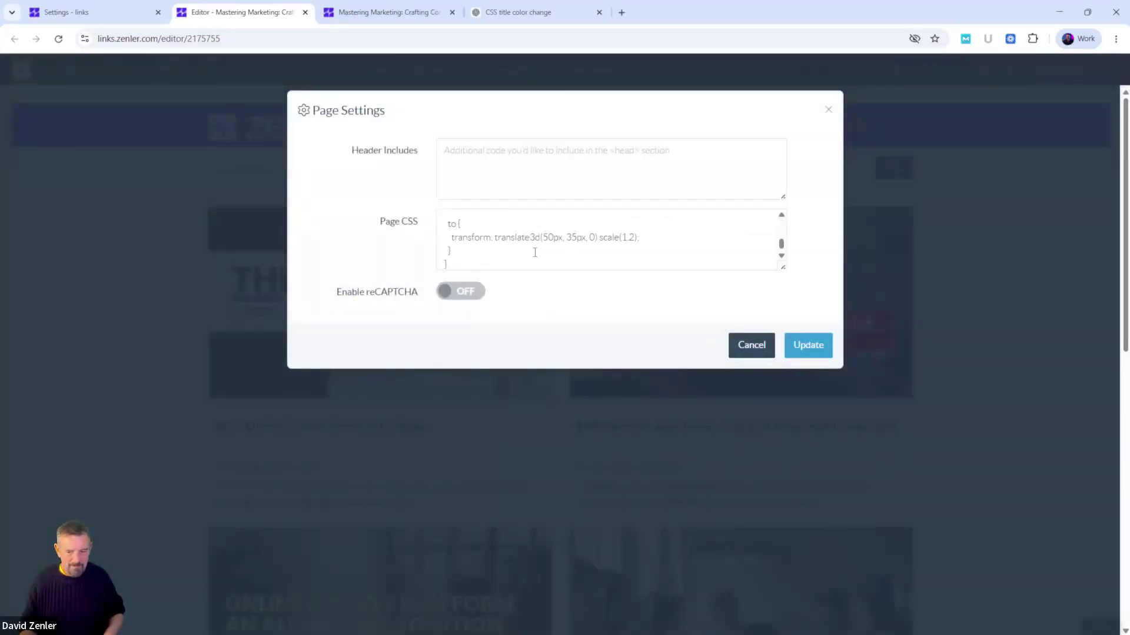
scroll(541, 270, "up", 4)
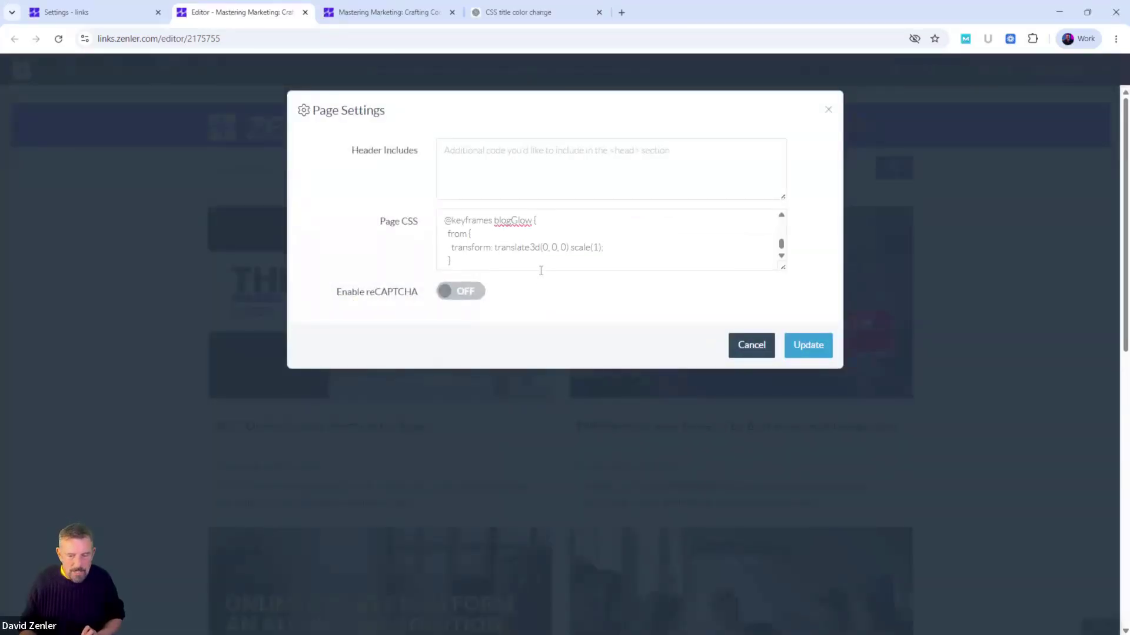
scroll(540, 270, "down", 1)
scroll(540, 270, "up", 1)
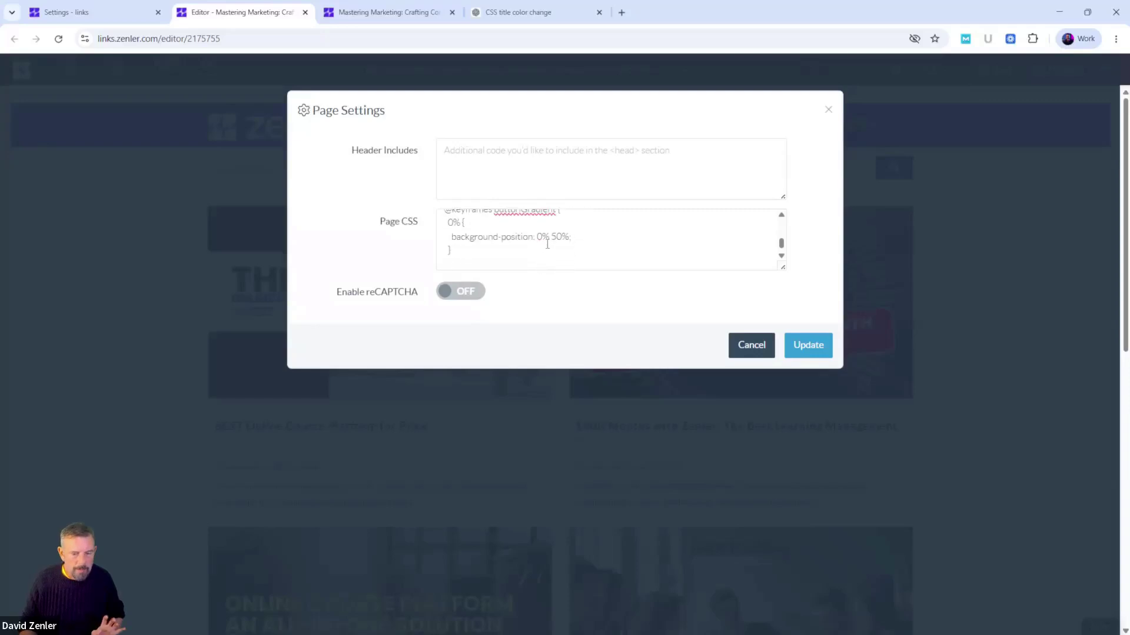
left_click(527, 17)
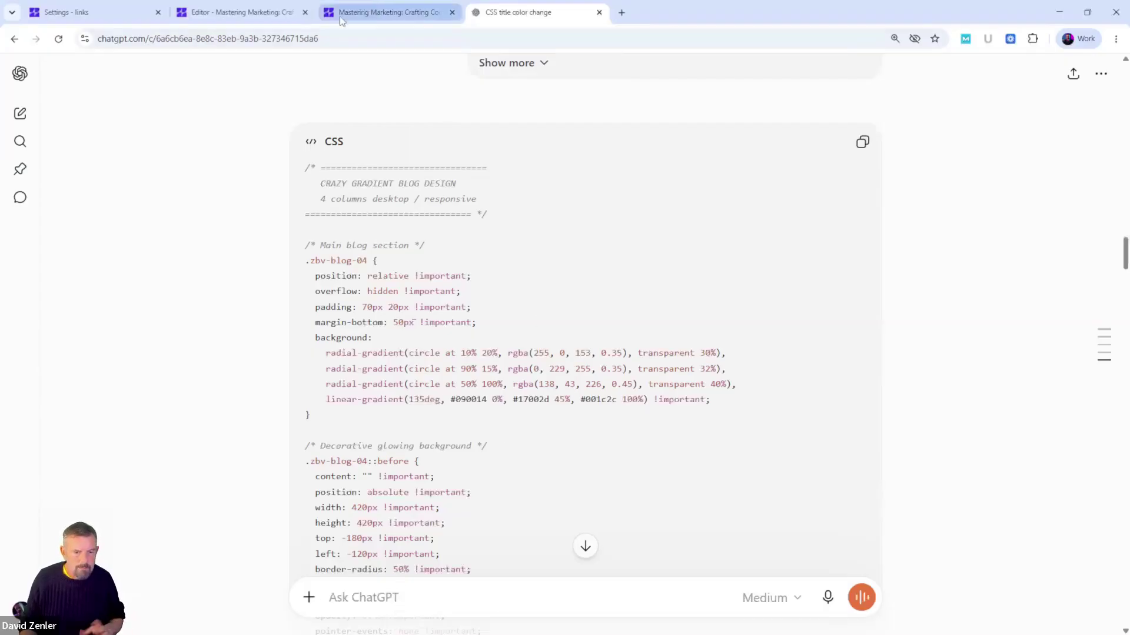
left_click(263, 12)
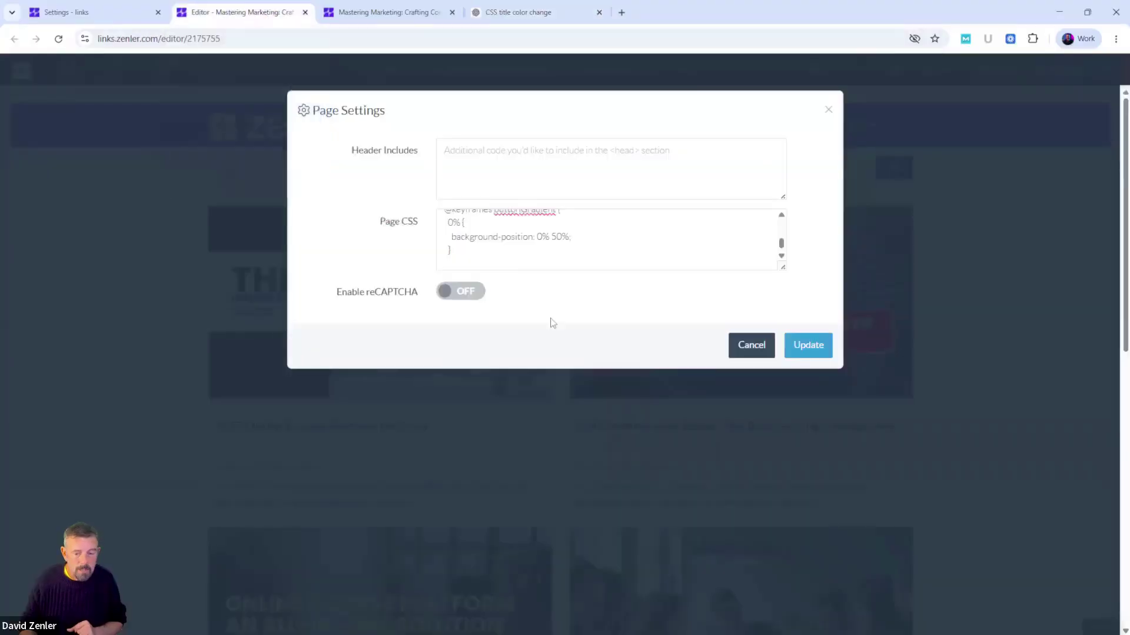
left_click(818, 349)
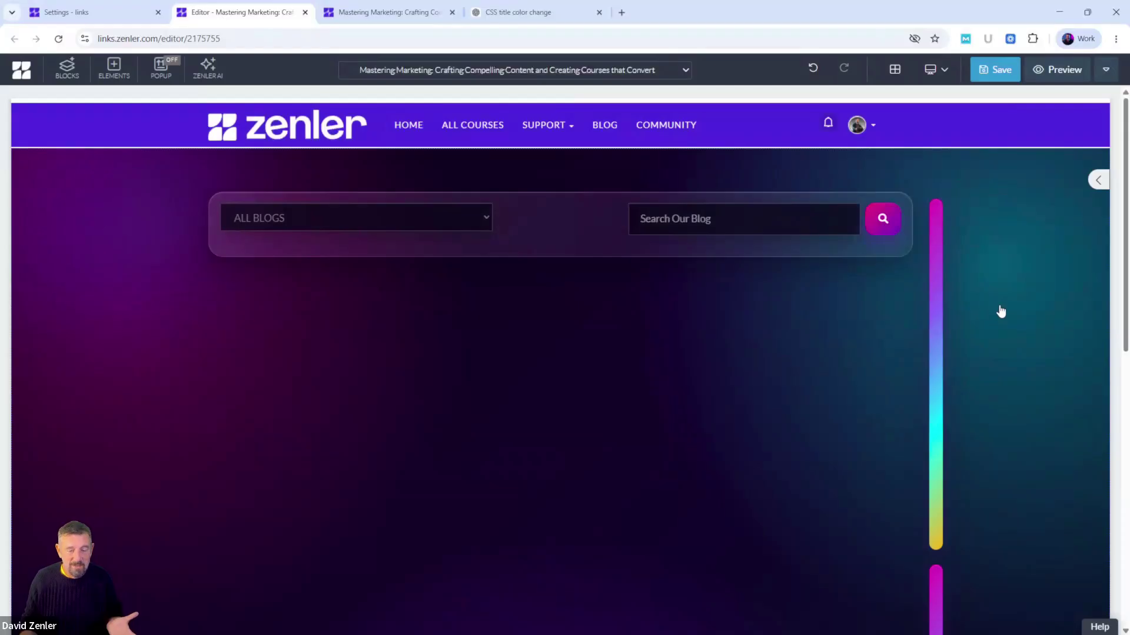
Check the gradient design along the whole blog page in the editor and save the page.
scroll(999, 313, "down", 6)
scroll(999, 313, "down", 4)
scroll(997, 307, "up", 10)
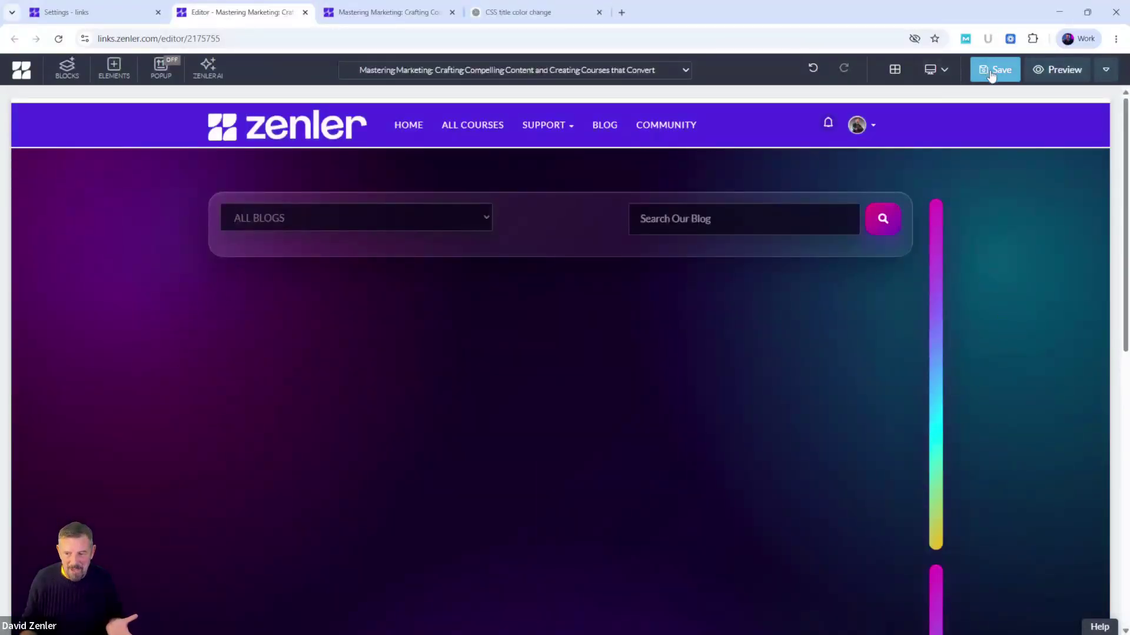
left_click(994, 70)
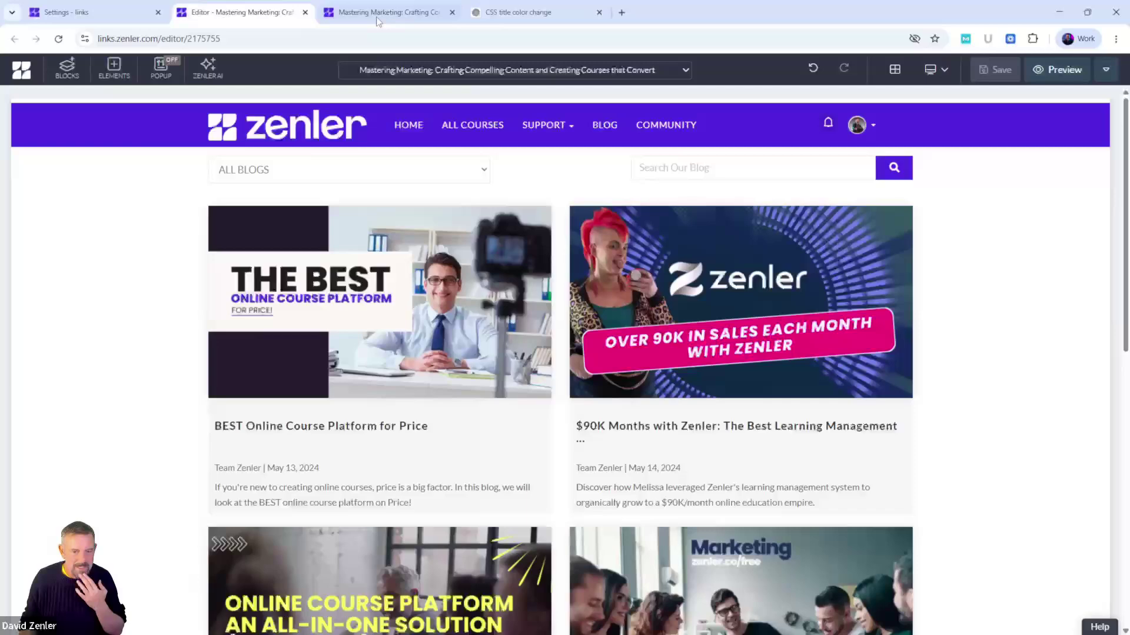
Close the developer tools on the live blog page, then reload it and examine the new design down to the footer.
left_click(388, 12)
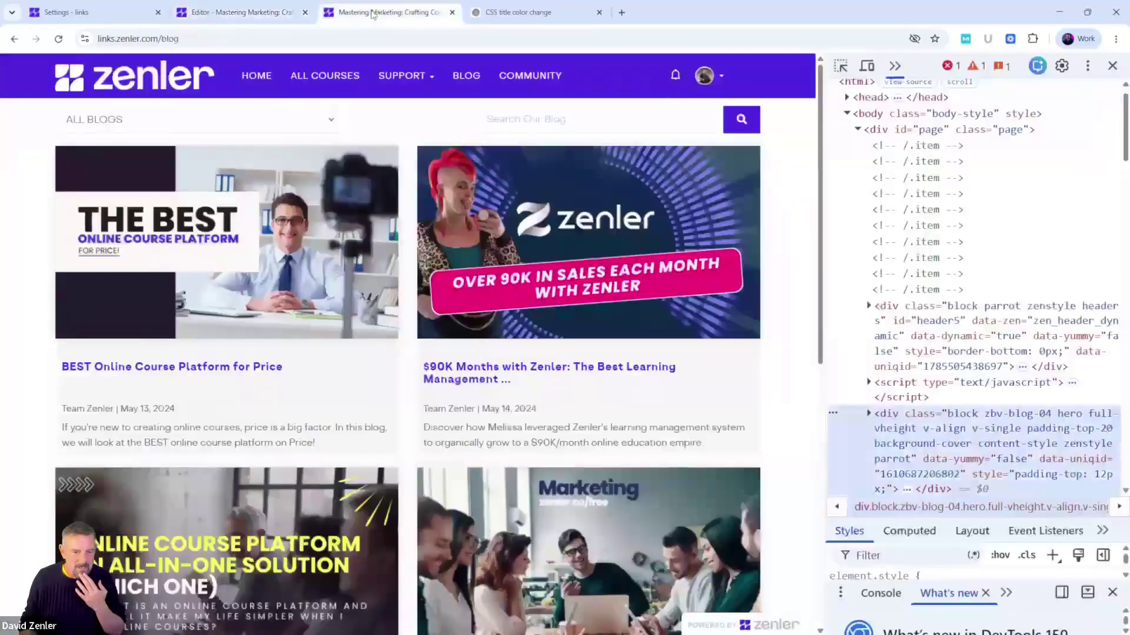
left_click(1112, 65)
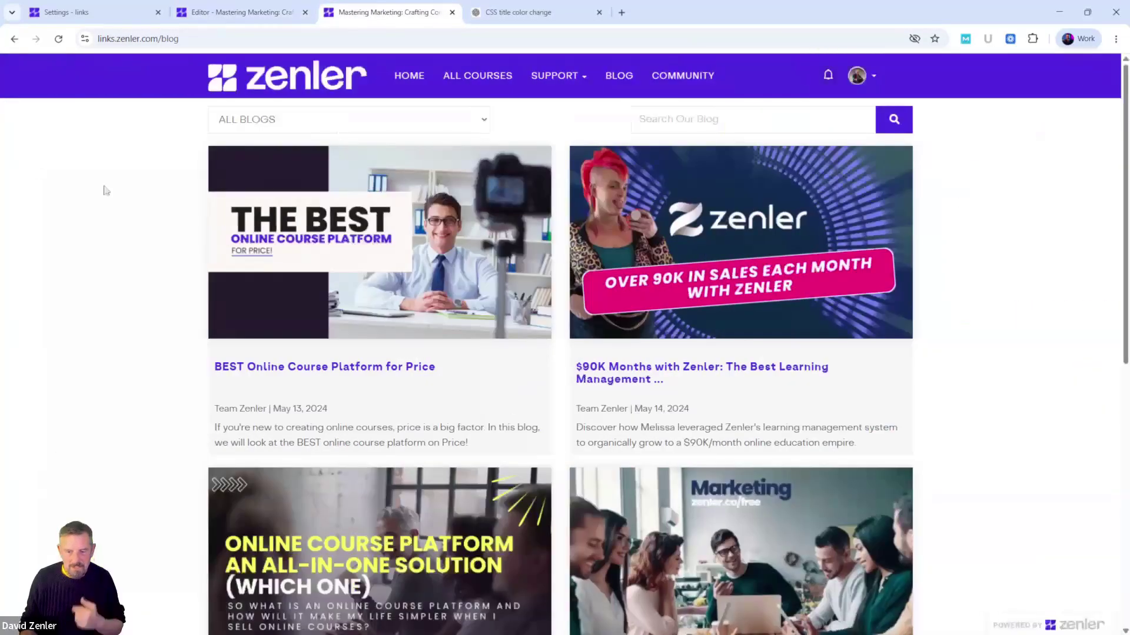
left_click(58, 38)
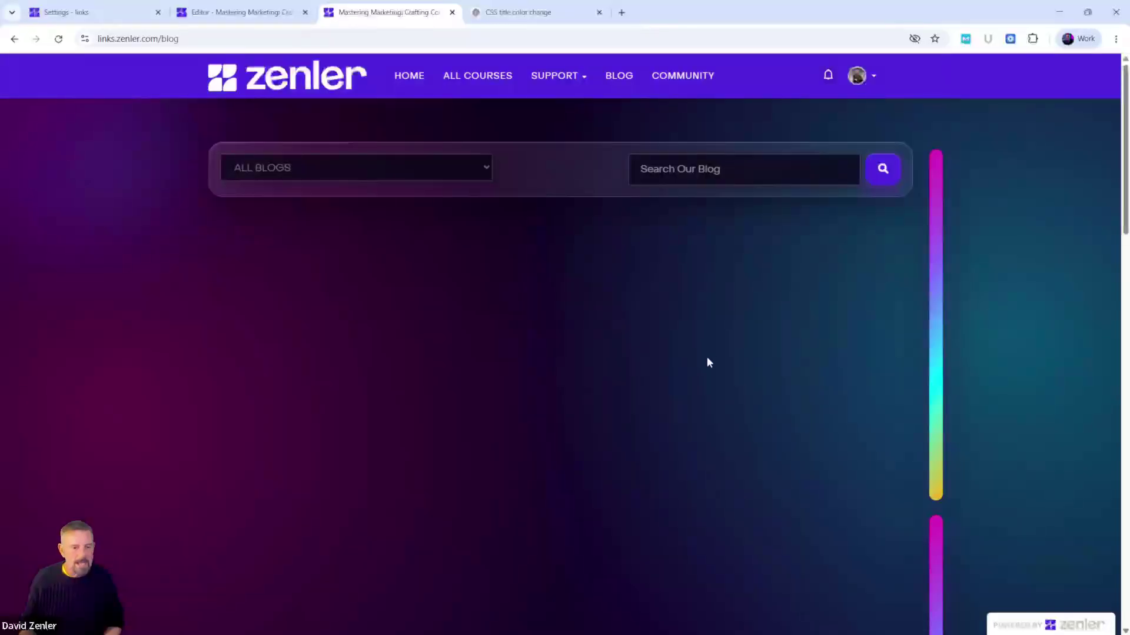
scroll(718, 350, "down", 1)
scroll(718, 349, "down", 10)
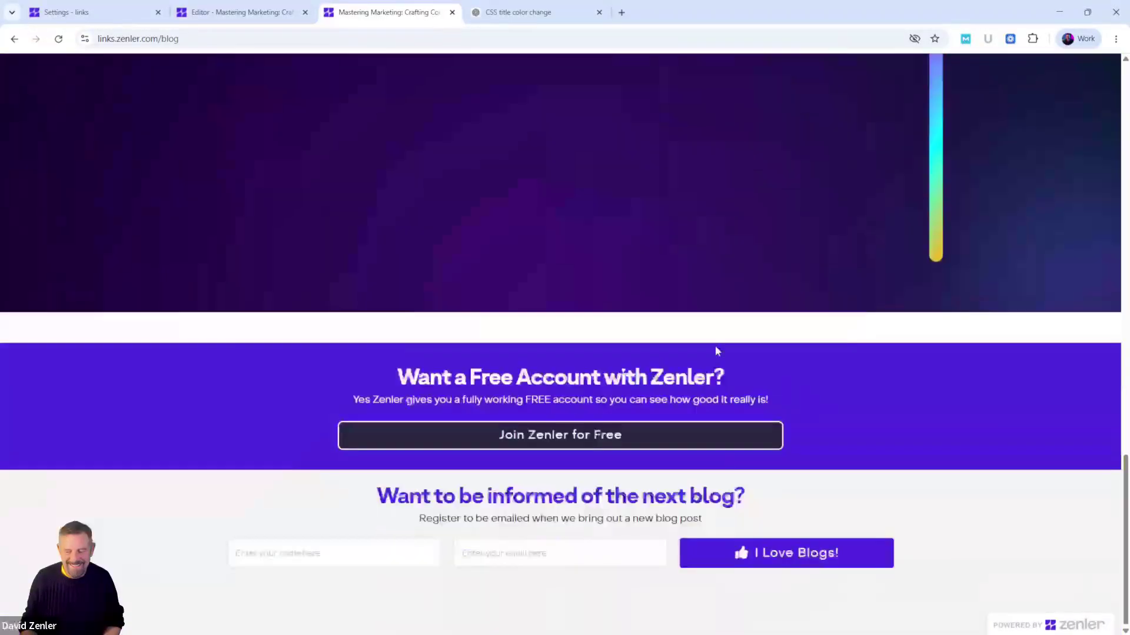
scroll(715, 351, "up", 10)
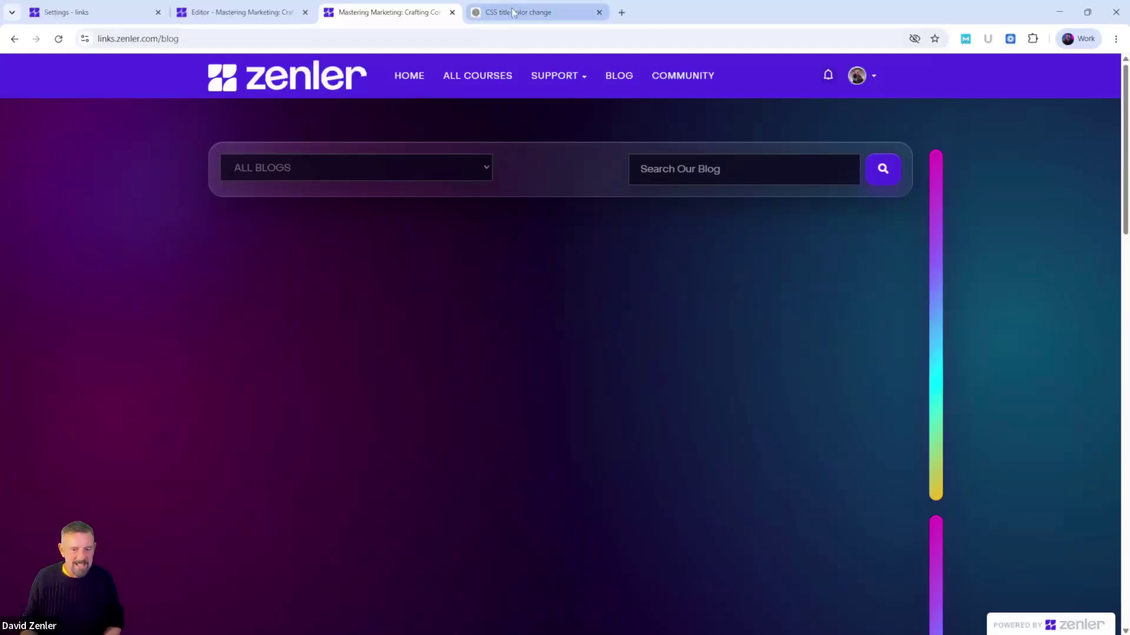
Switch to ChatGPT and send the message "it had not worked".
left_click(512, 12)
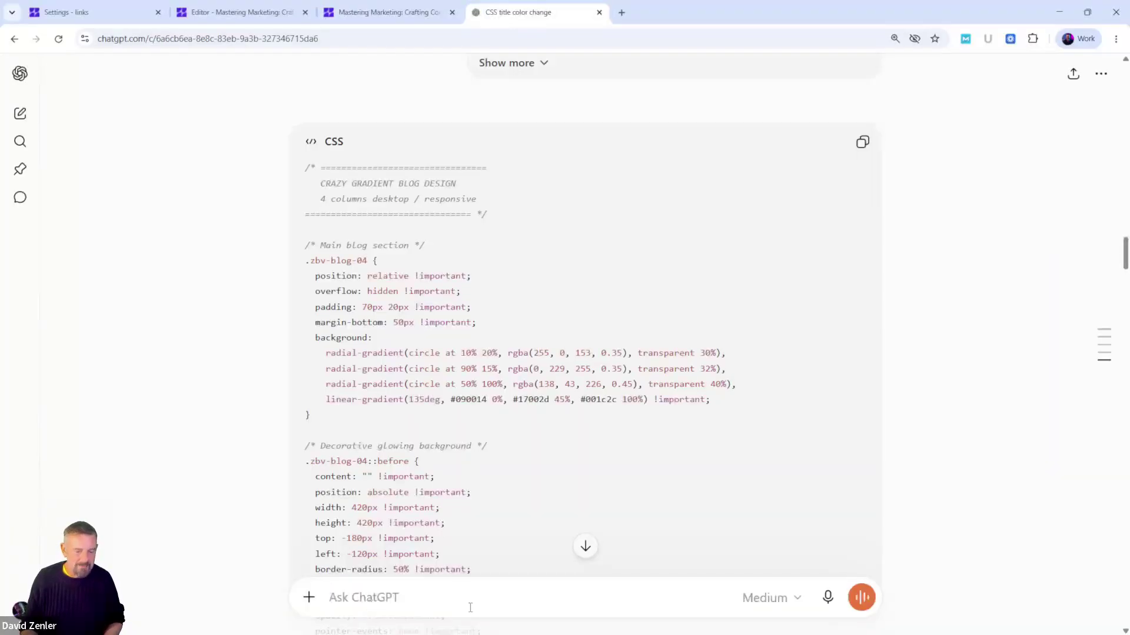
type("it had")
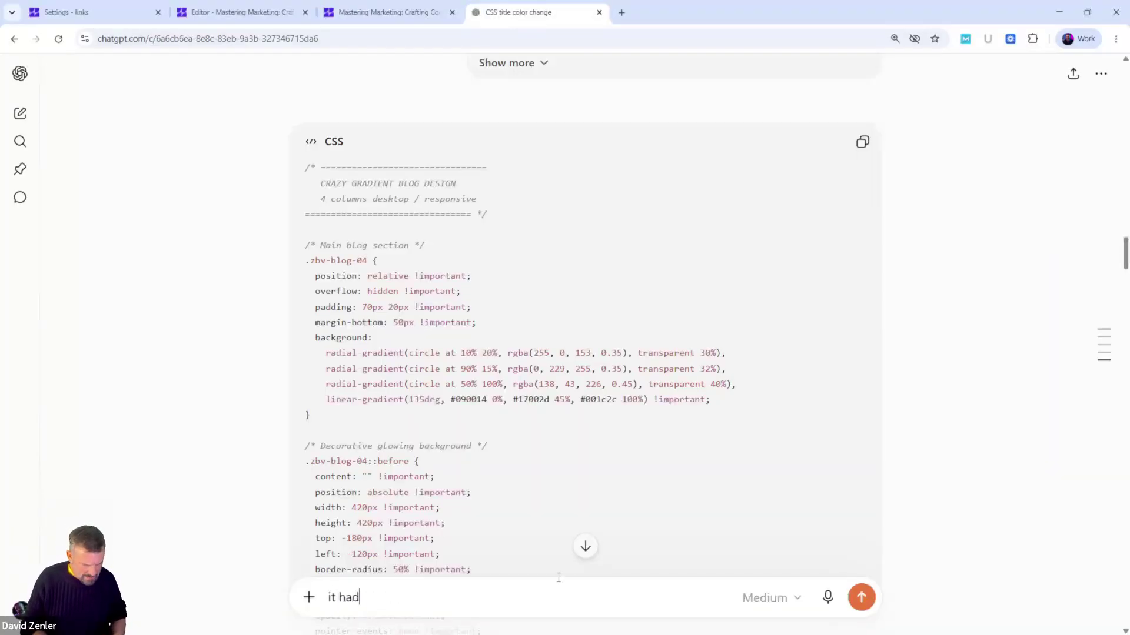
type(" not worked")
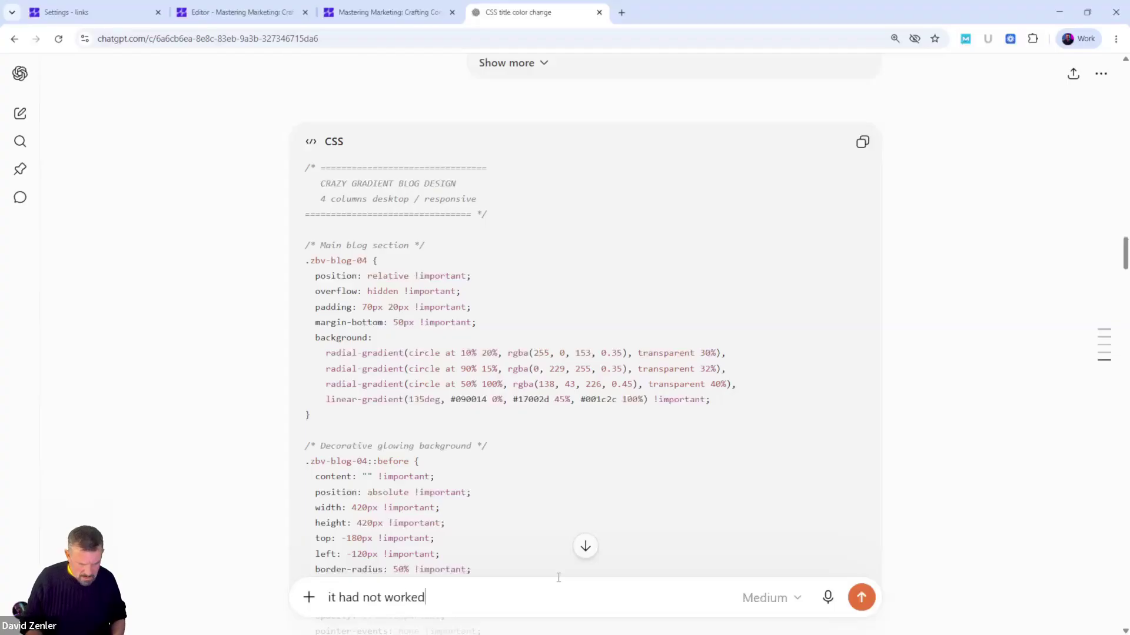
key("Return")
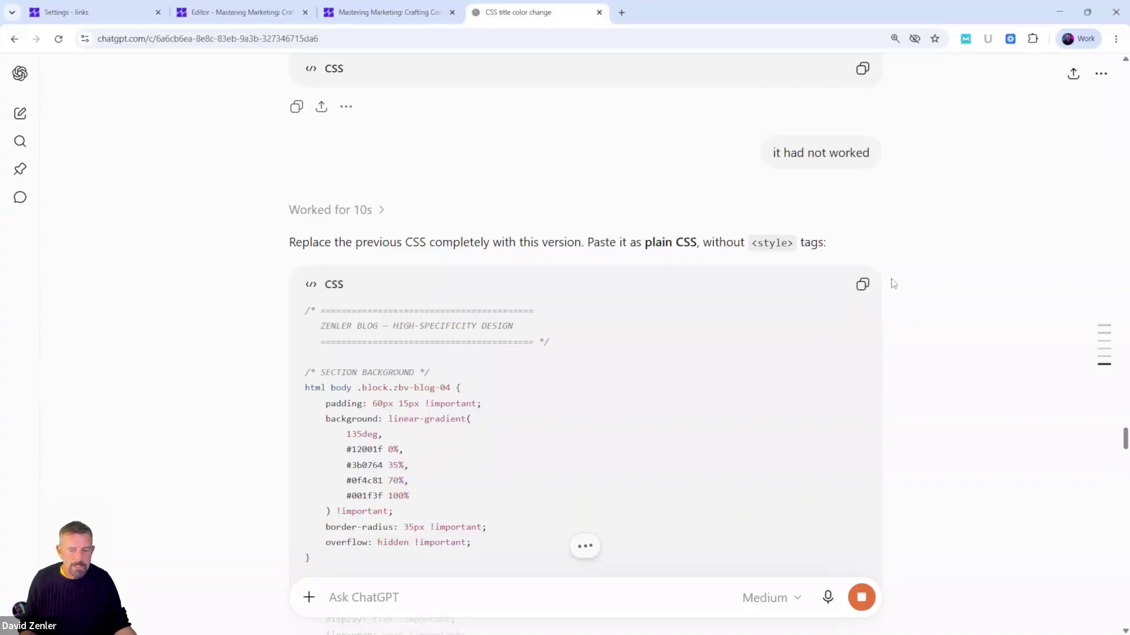
Replace the blog page's whole Page CSS in the Zenler editor with ChatGPT's new high-specificity CSS and save the page.
left_click(862, 284)
left_click(254, 14)
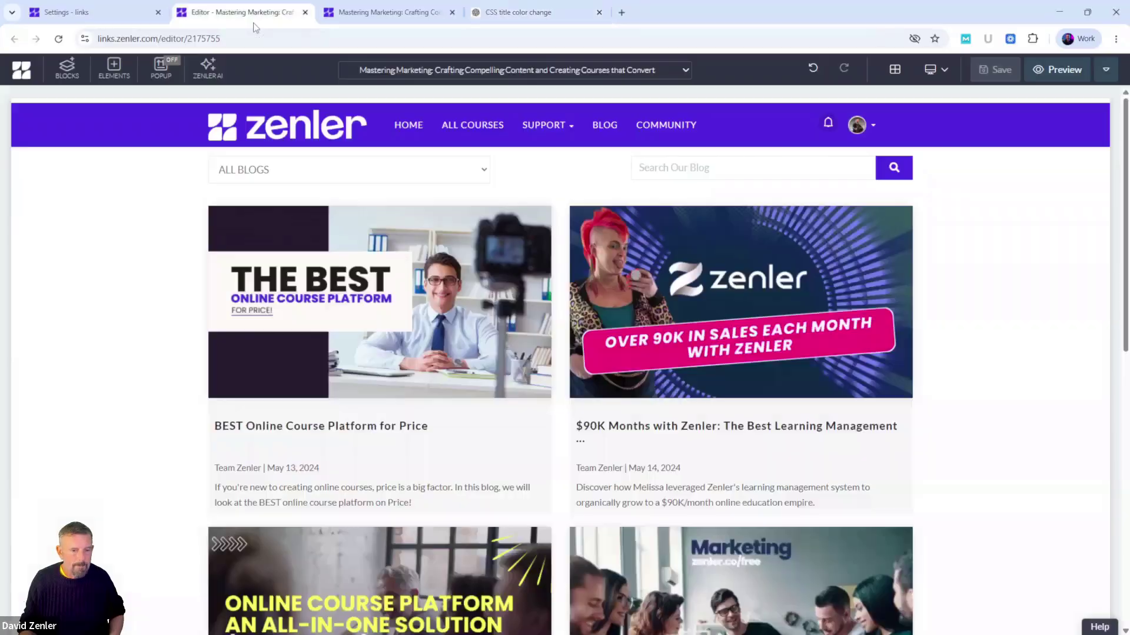
left_click(1106, 69)
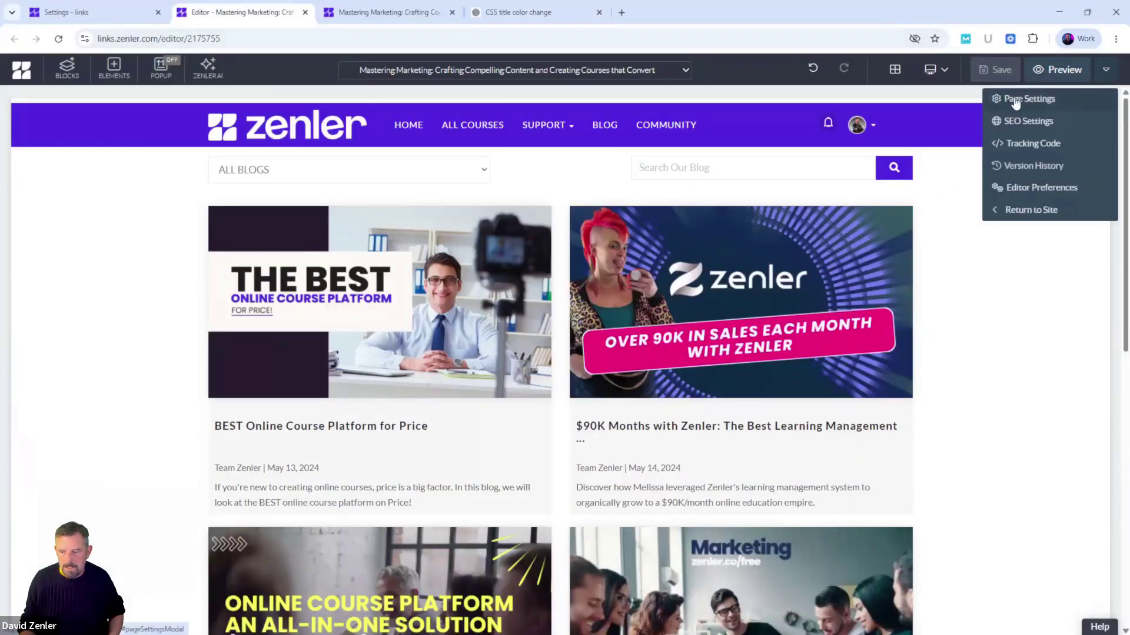
left_click(1025, 103)
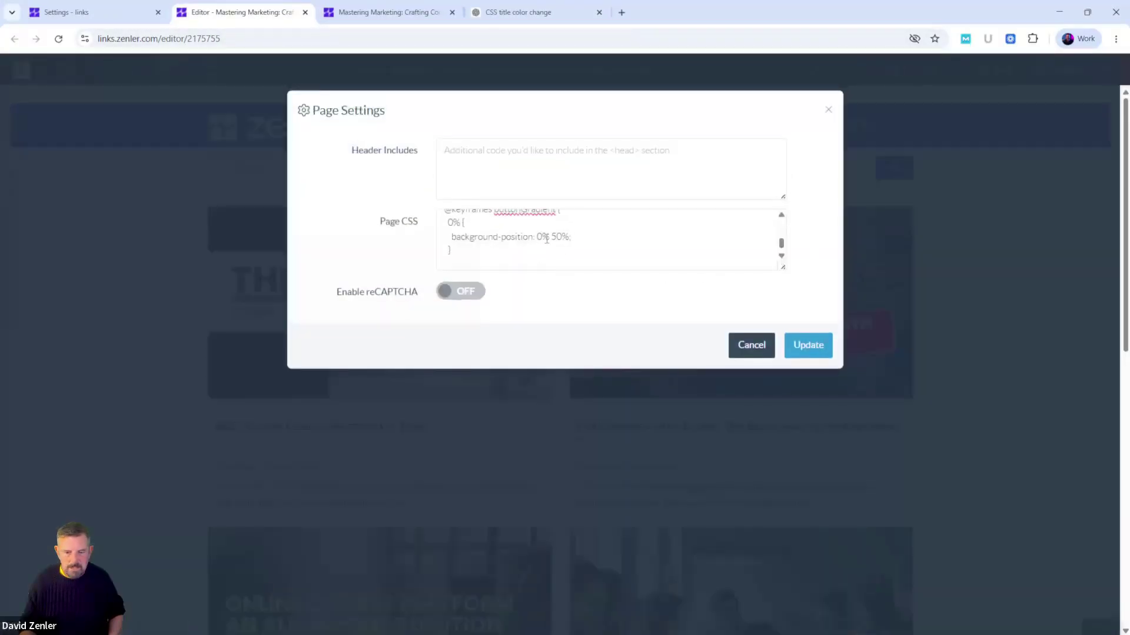
left_click(582, 249)
key("ctrl+a")
key("ctrl+v")
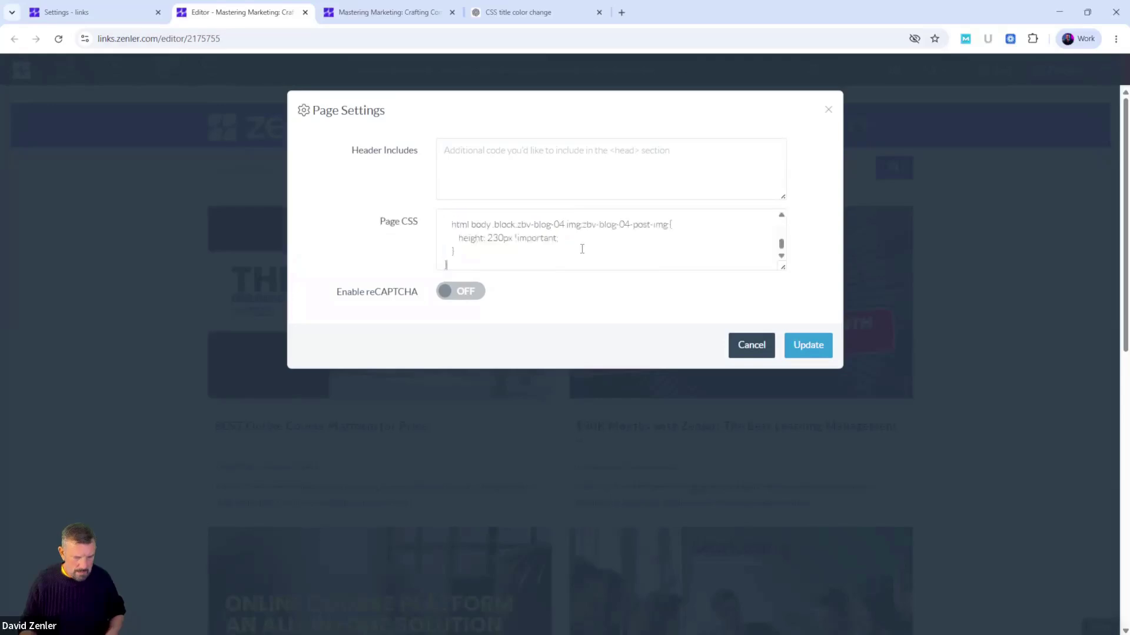
left_click(794, 342)
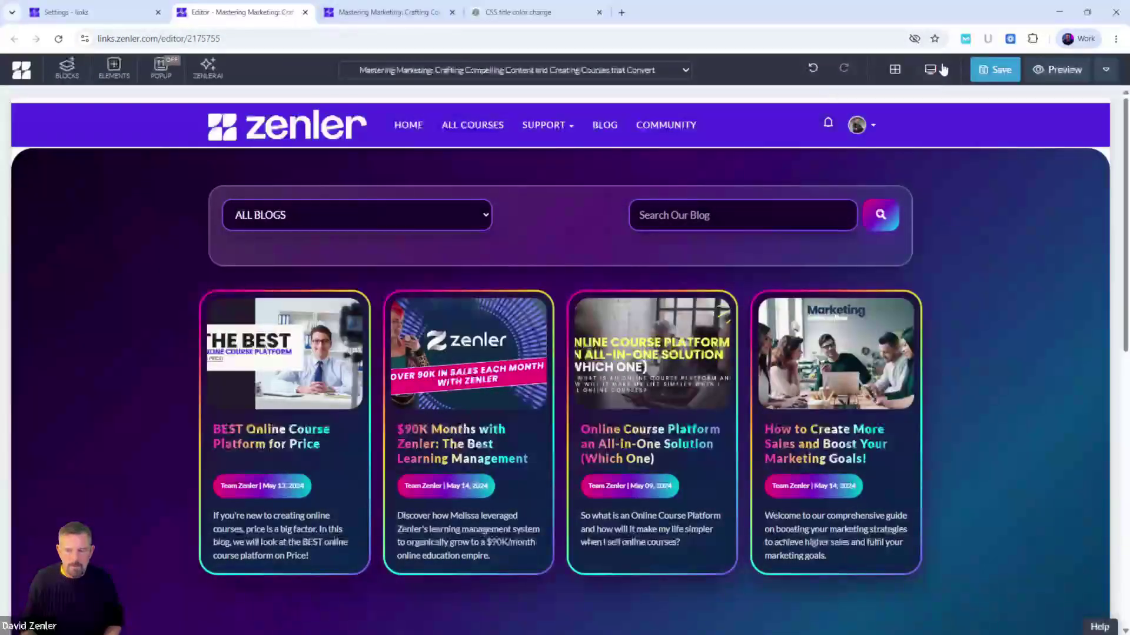
left_click(993, 70)
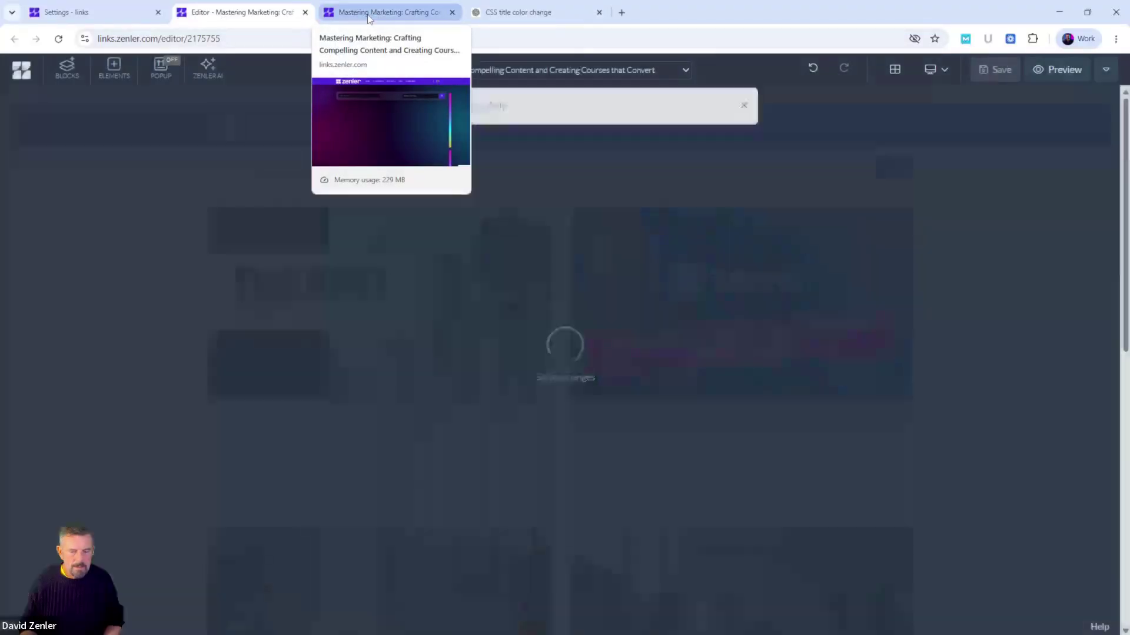
Reload the live blog page and filter its posts by the MARKETING HELP category.
left_click(369, 17)
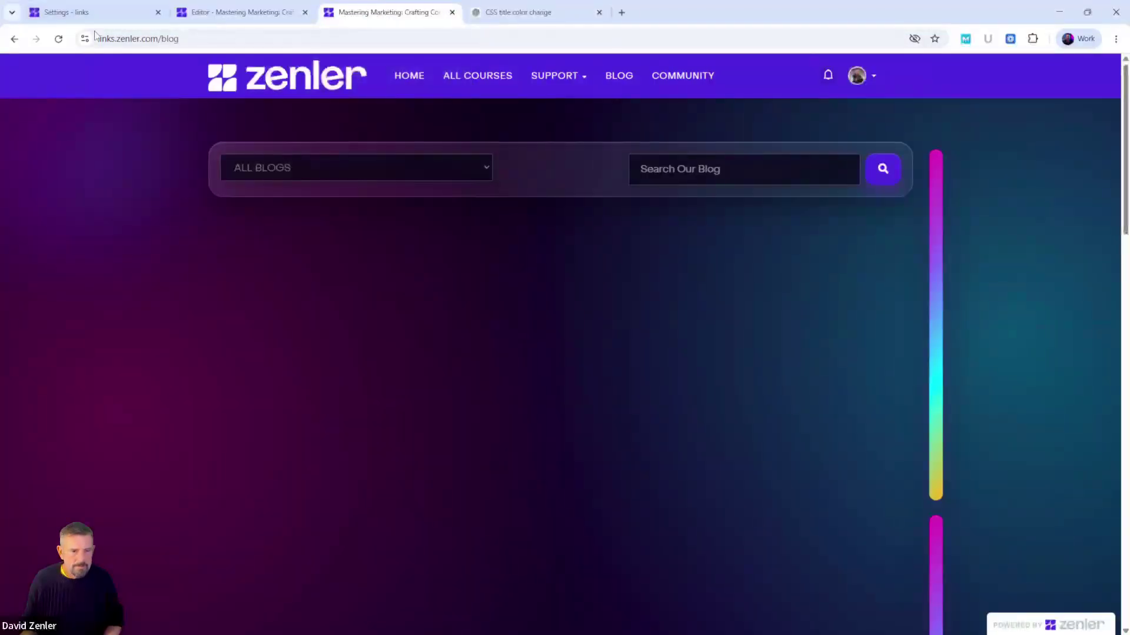
left_click(59, 39)
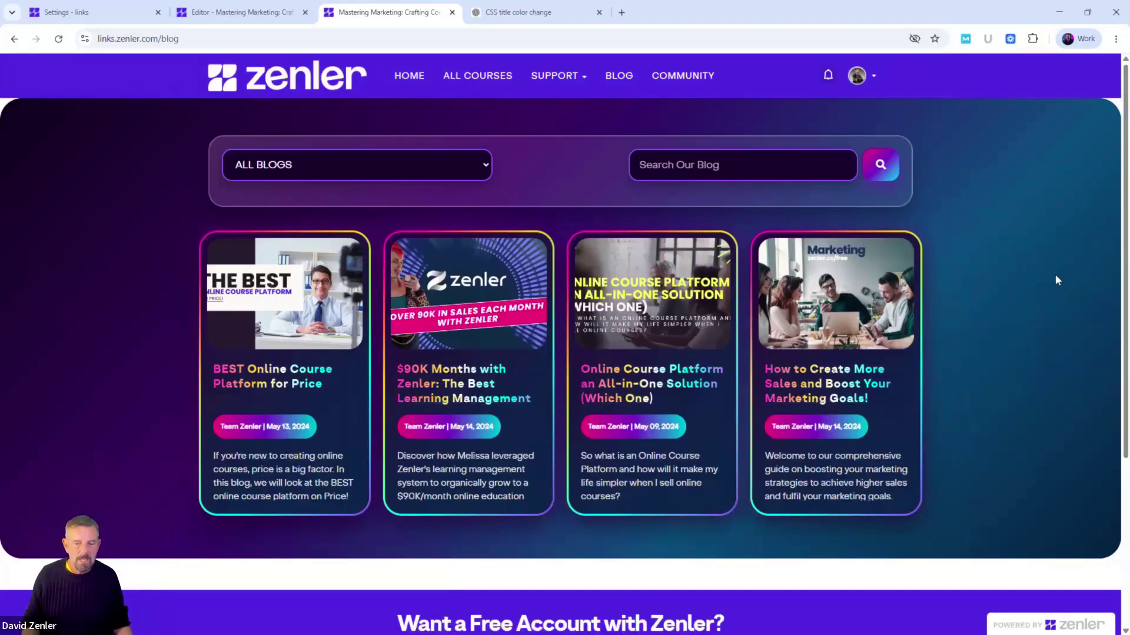
left_click(460, 165)
left_click(471, 199)
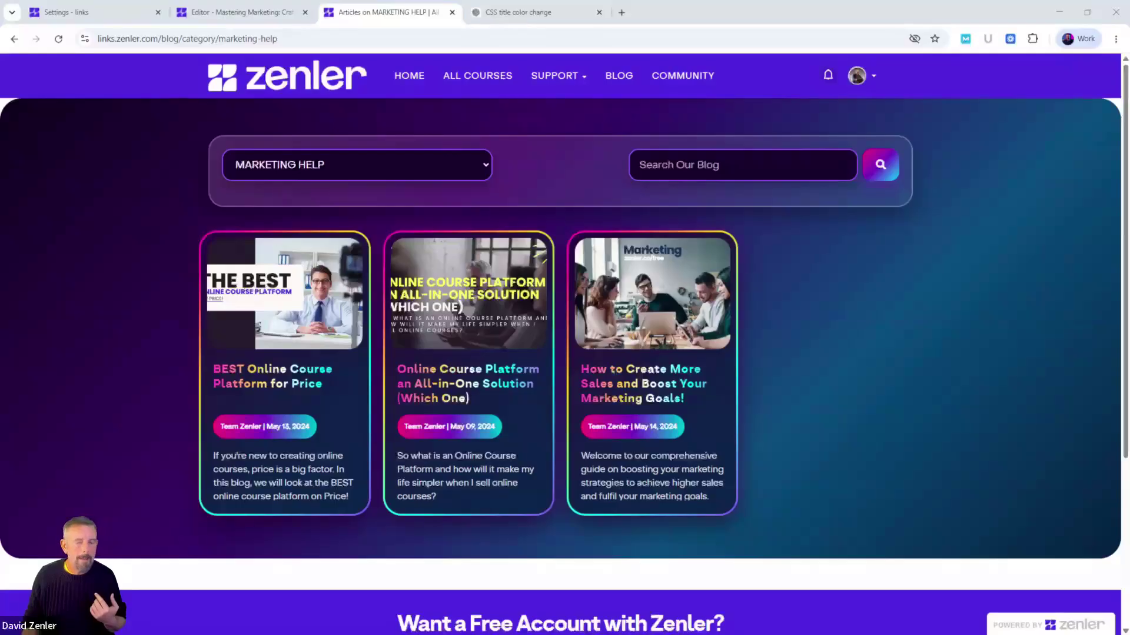
Capture the full-width gradient blog section below the site header with the Snipping Tool.
left_click_drag(320, 286, 806, 218)
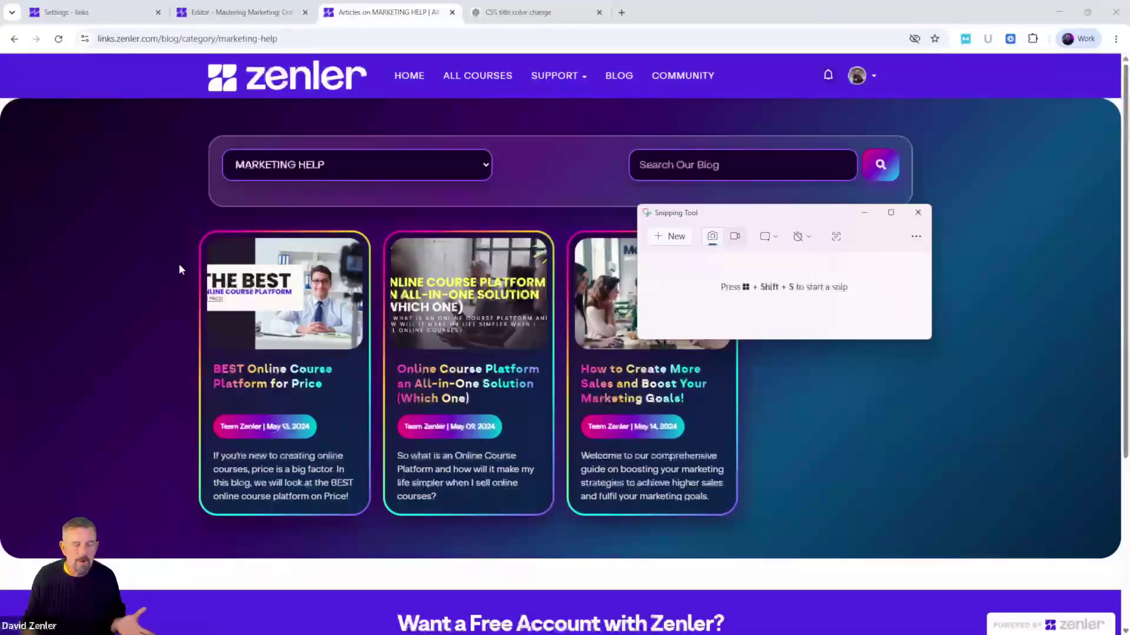
left_click(677, 237)
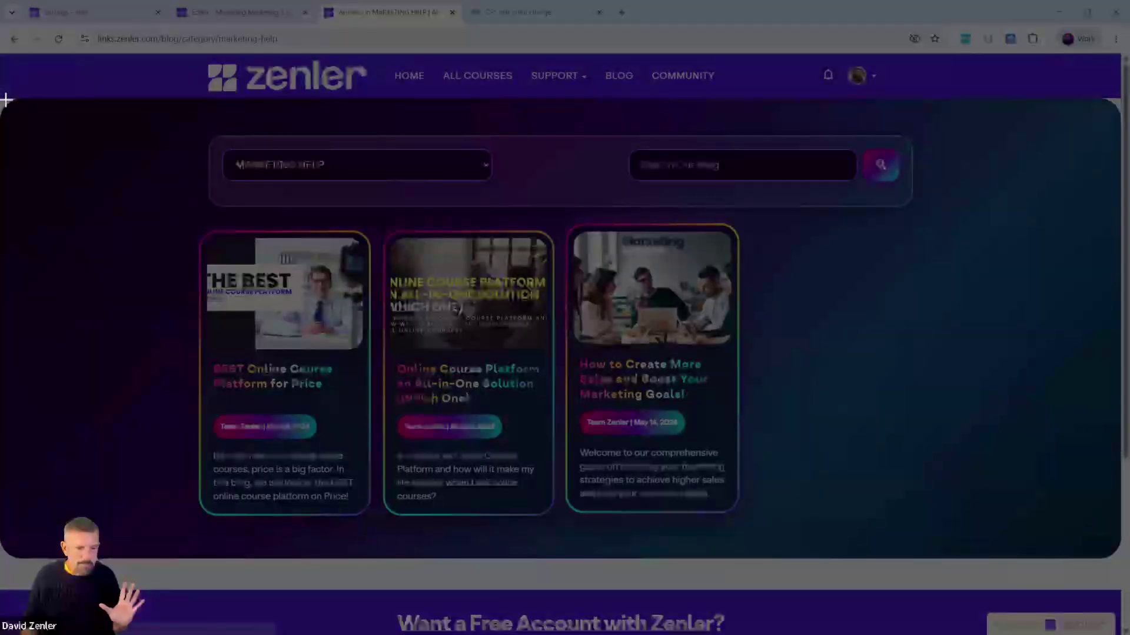
left_click_drag(3, 97, 1121, 581)
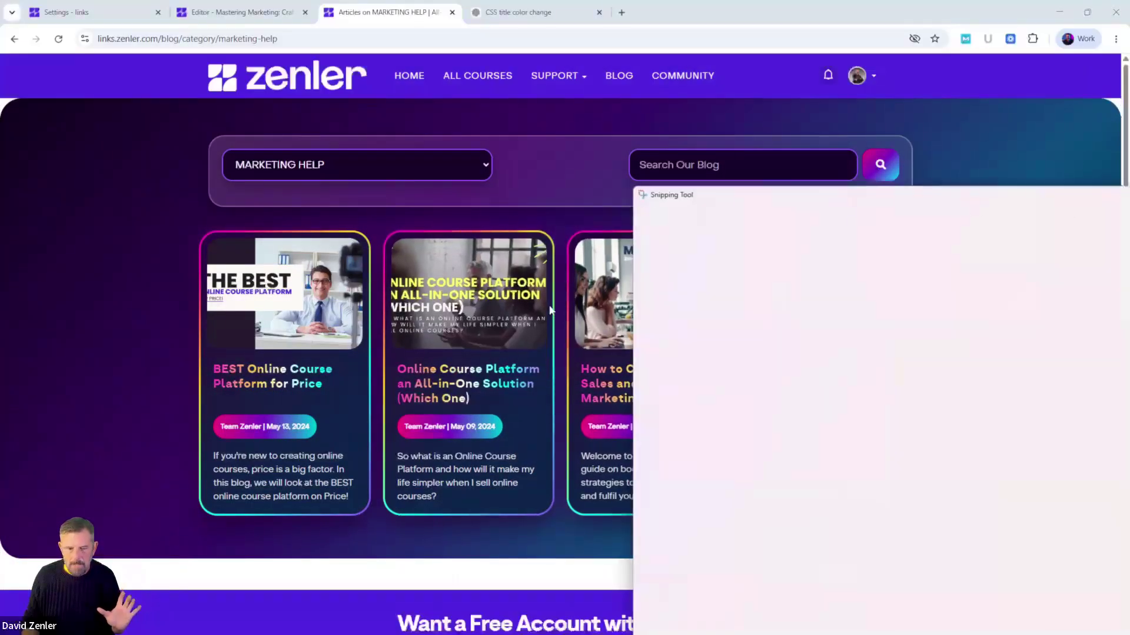
Mark up the captured blog section in red pen with an inward arrow and a vertical line near each side edge.
left_click_drag(835, 197, 492, 123)
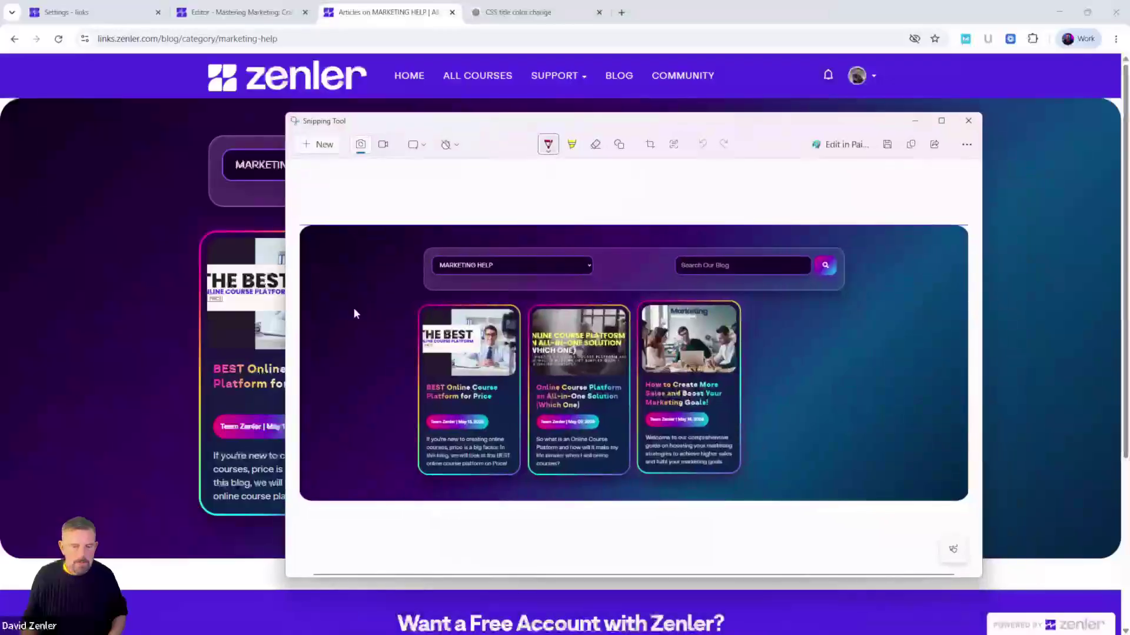
mouse_move(305, 292)
left_mouse_down()
mouse_move(336, 299)
mouse_move(326, 311)
left_mouse_up()
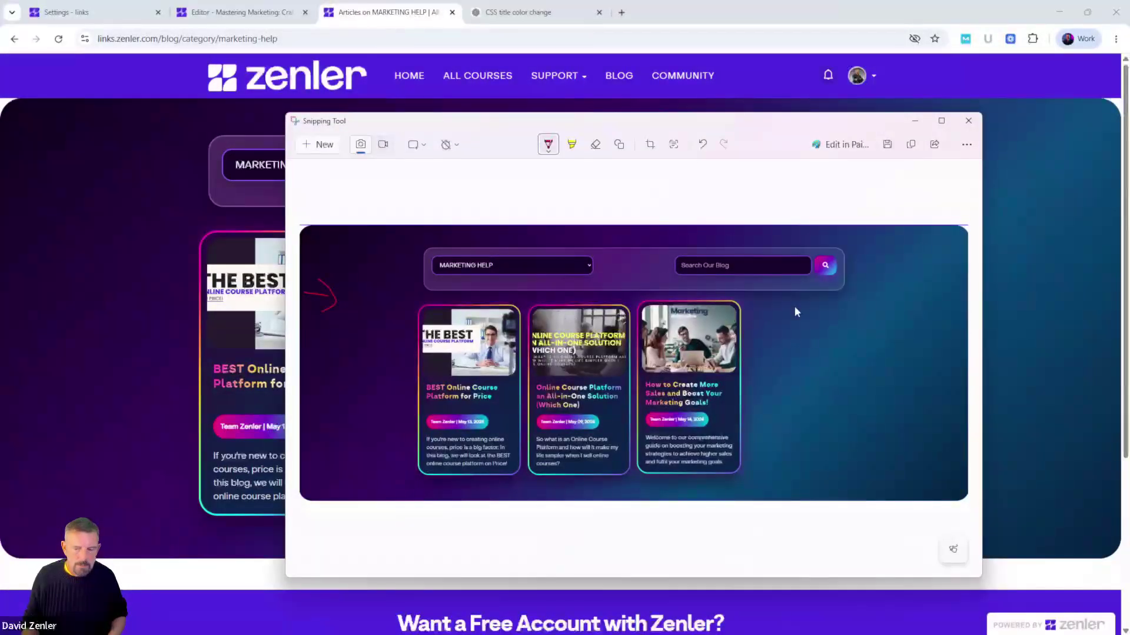
mouse_move(962, 285)
left_mouse_down()
mouse_move(920, 291)
mouse_move(941, 296)
left_mouse_up()
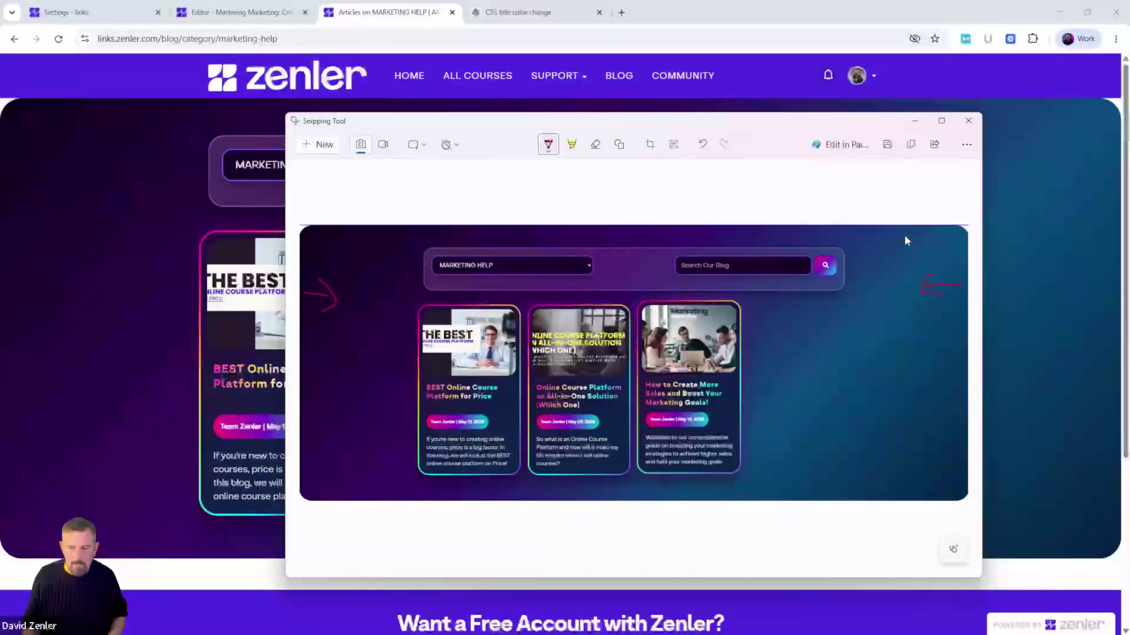
left_click_drag(905, 234, 914, 424)
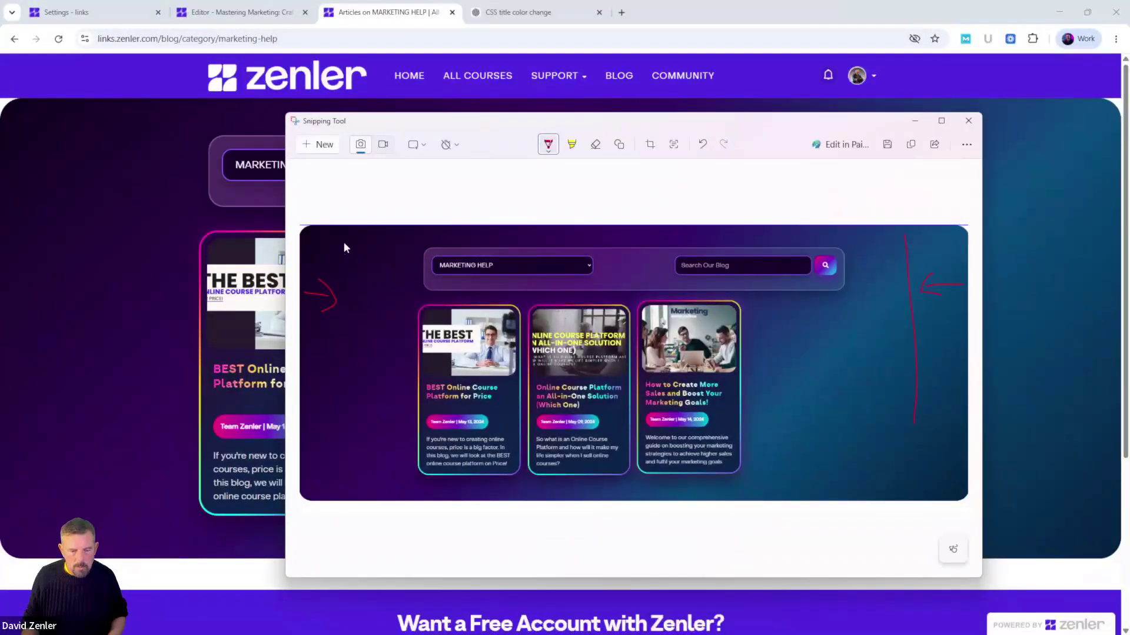
left_click_drag(351, 241, 353, 472)
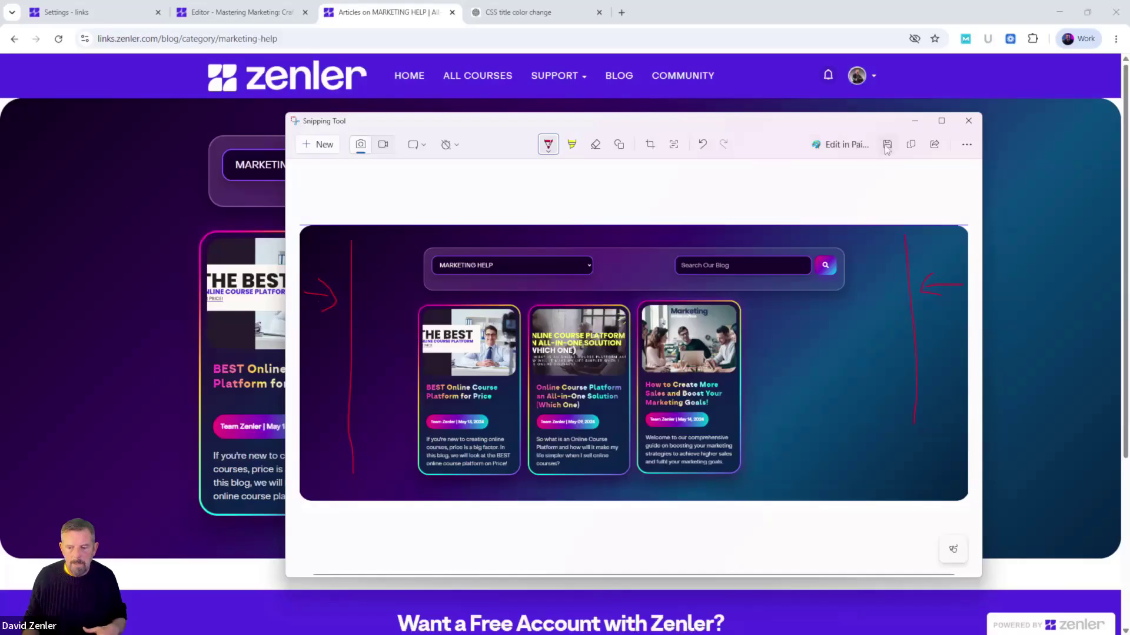
Save the marked-up screenshot to the Desktop as a JPG named "markup" and close the Snipping Tool.
key("ctrl+s")
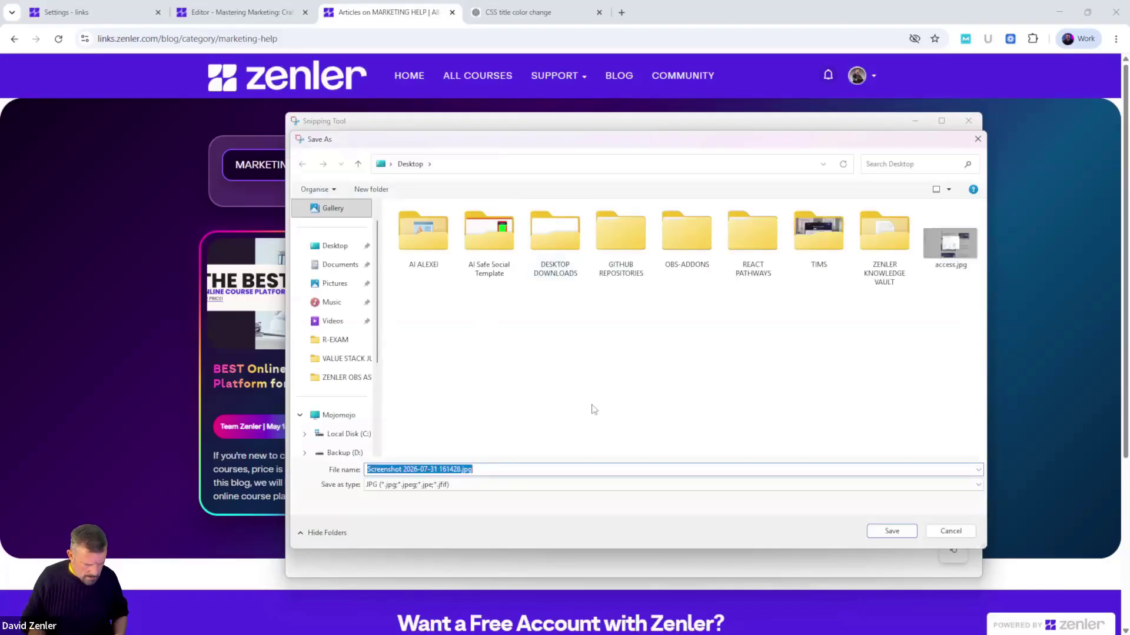
type("markup")
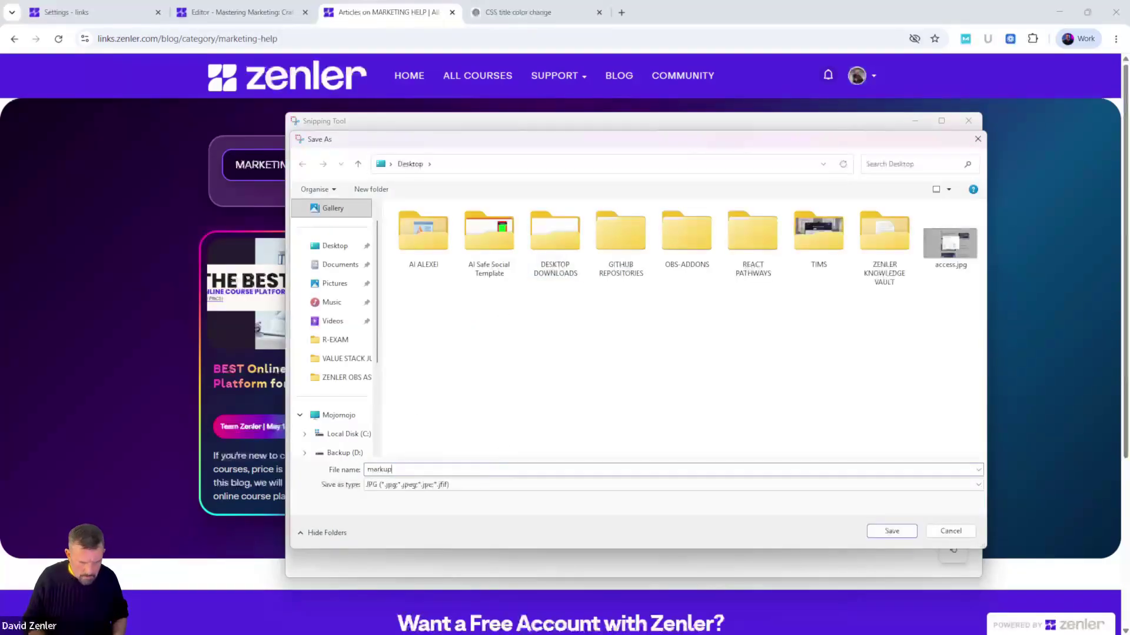
left_click(891, 532)
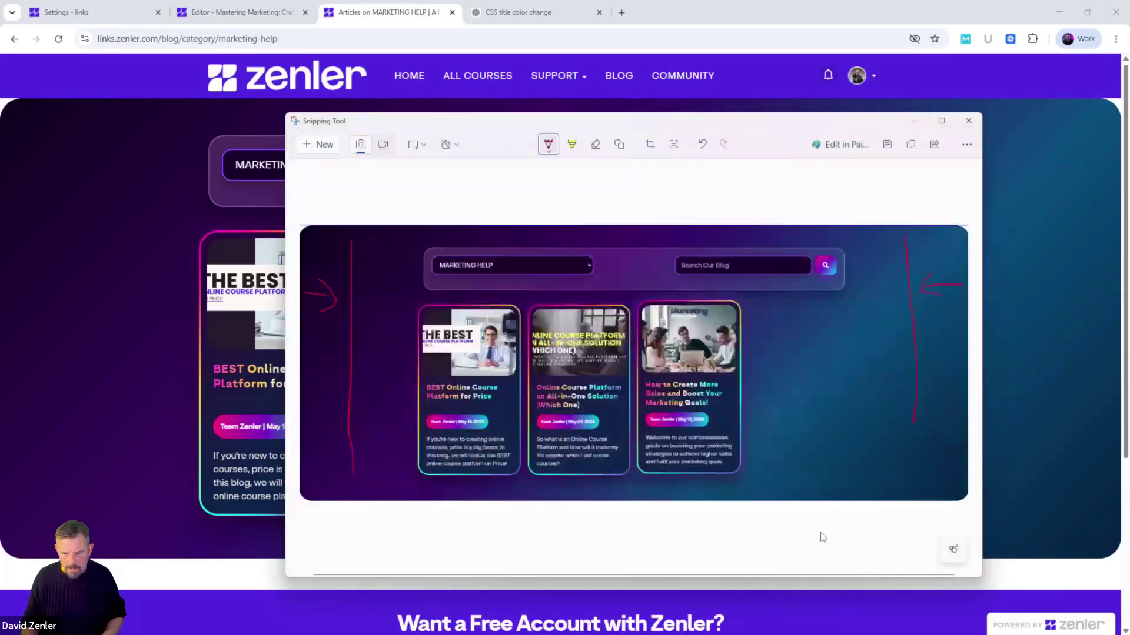
left_click(969, 121)
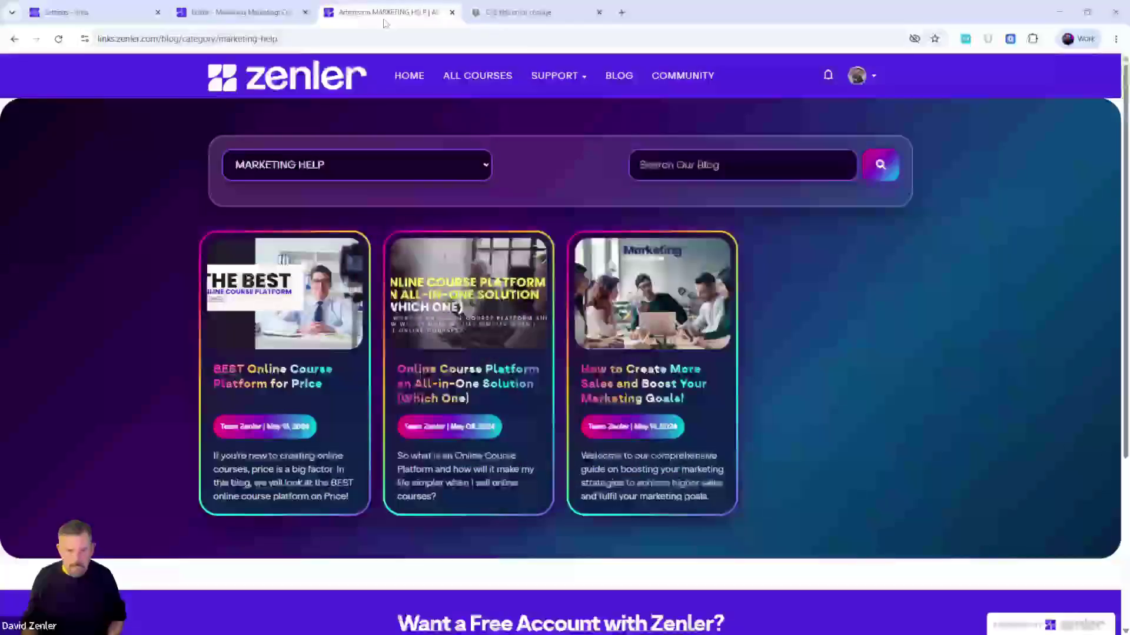
Switch to the ChatGPT conversation and write the message "its great but can you come in 20% on the edges as it tight".
left_click(518, 12)
left_click(404, 599)
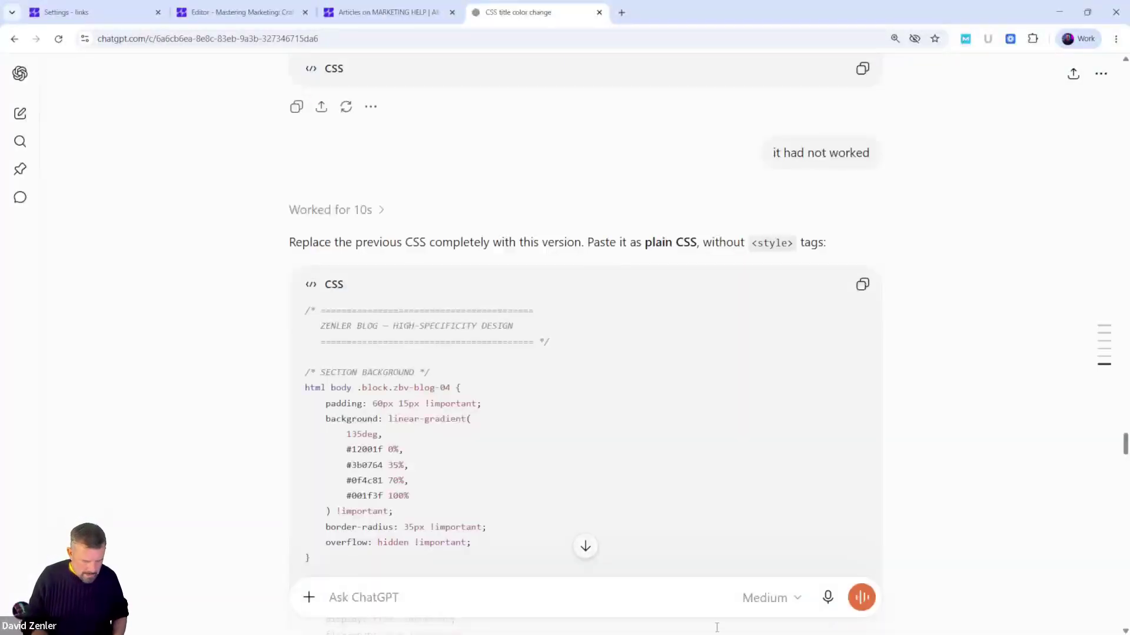
type("its great")
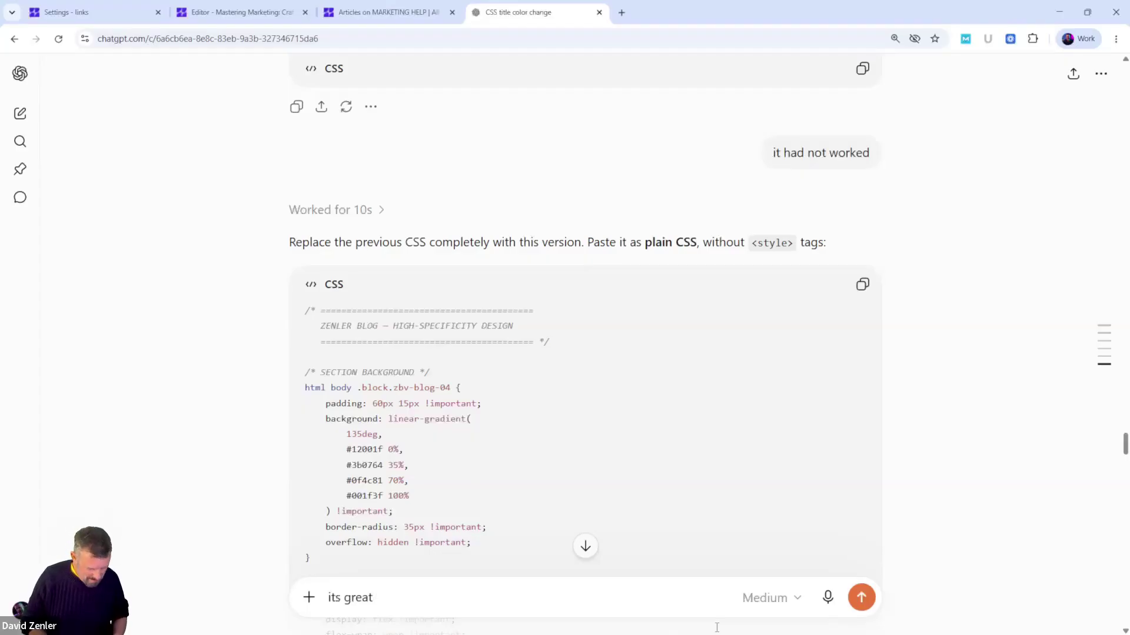
type(" by")
type("ut can you ")
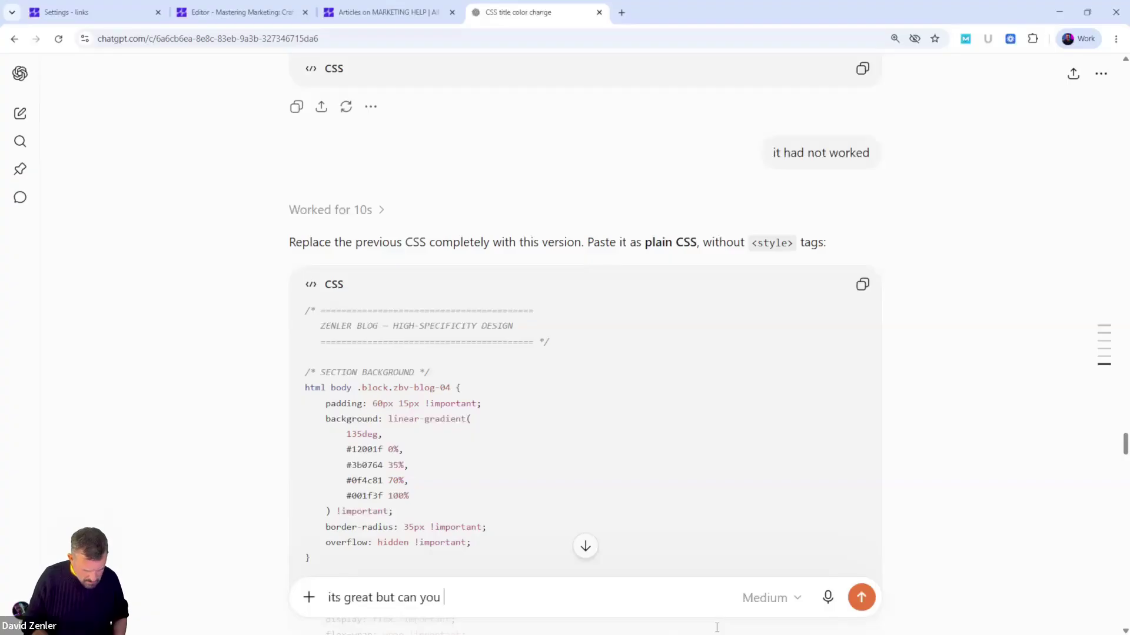
type("come in 2")
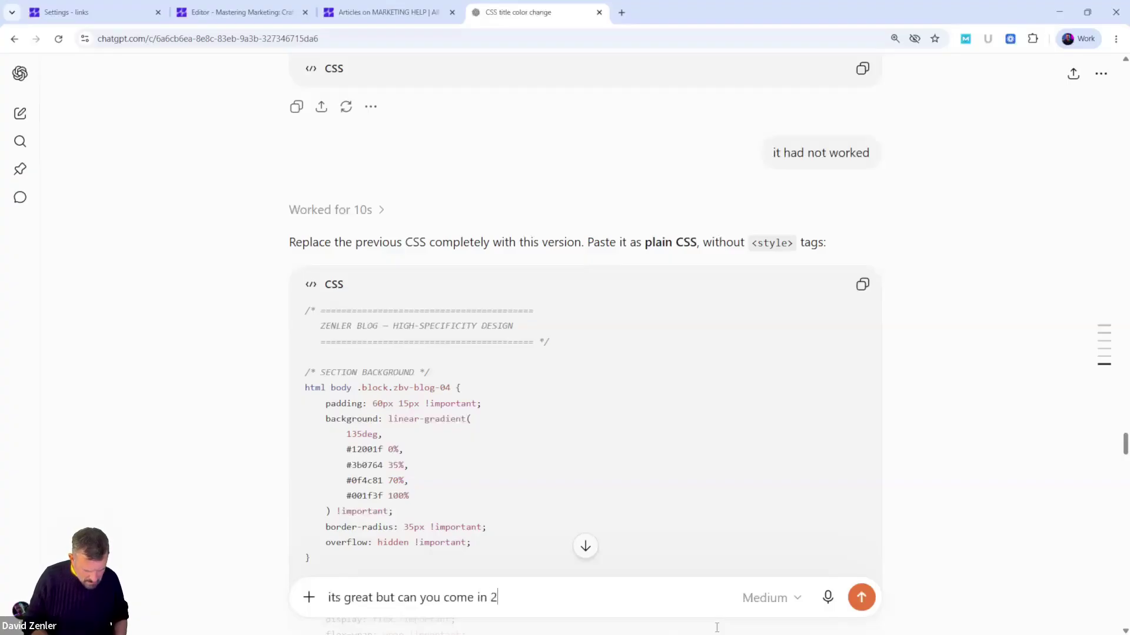
type("0% on th")
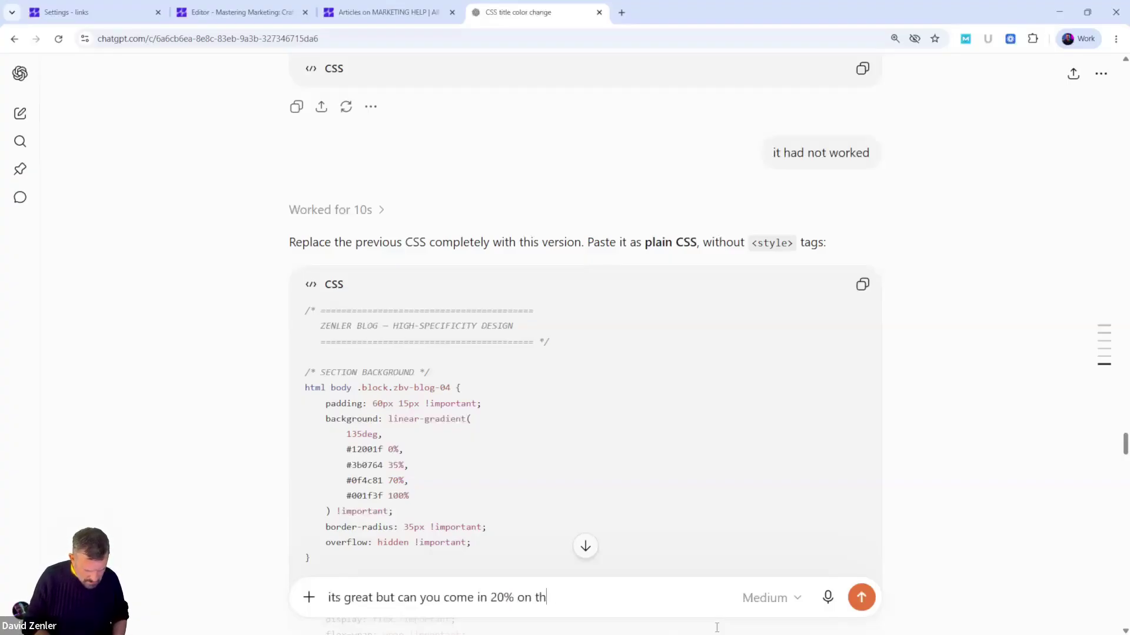
type("e edges ")
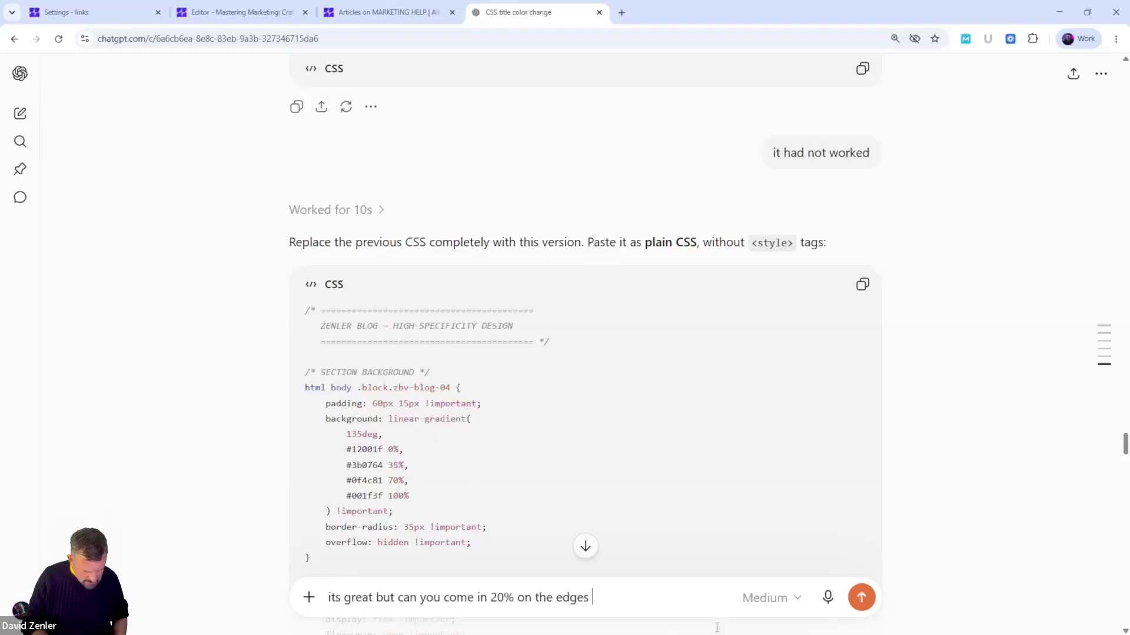
type("an")
key("BackSpace")
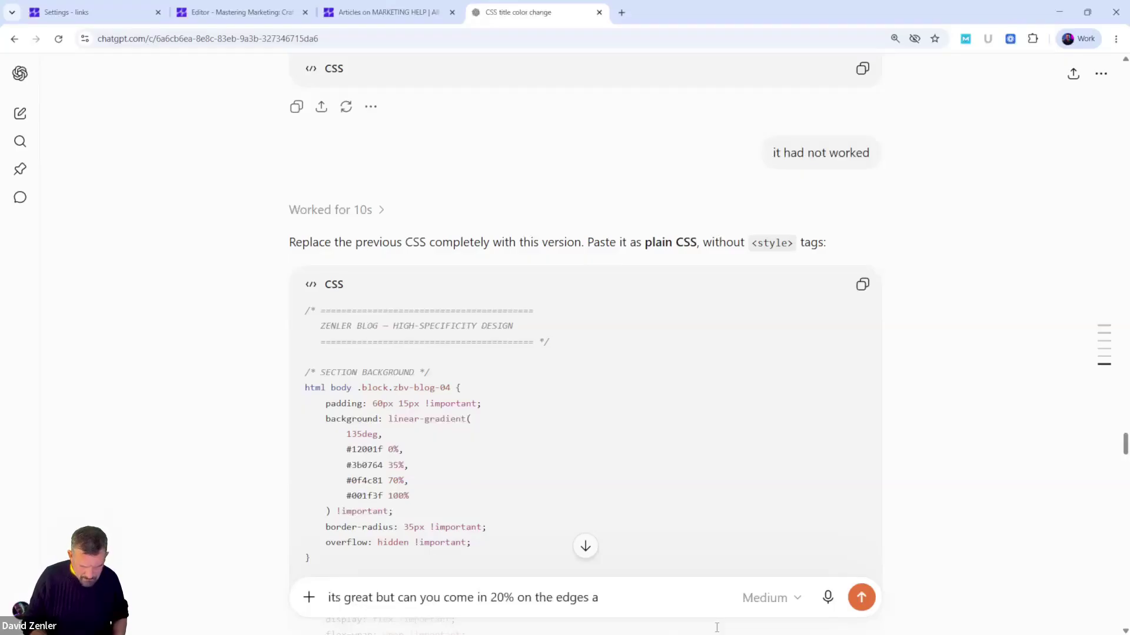
type("s it tight")
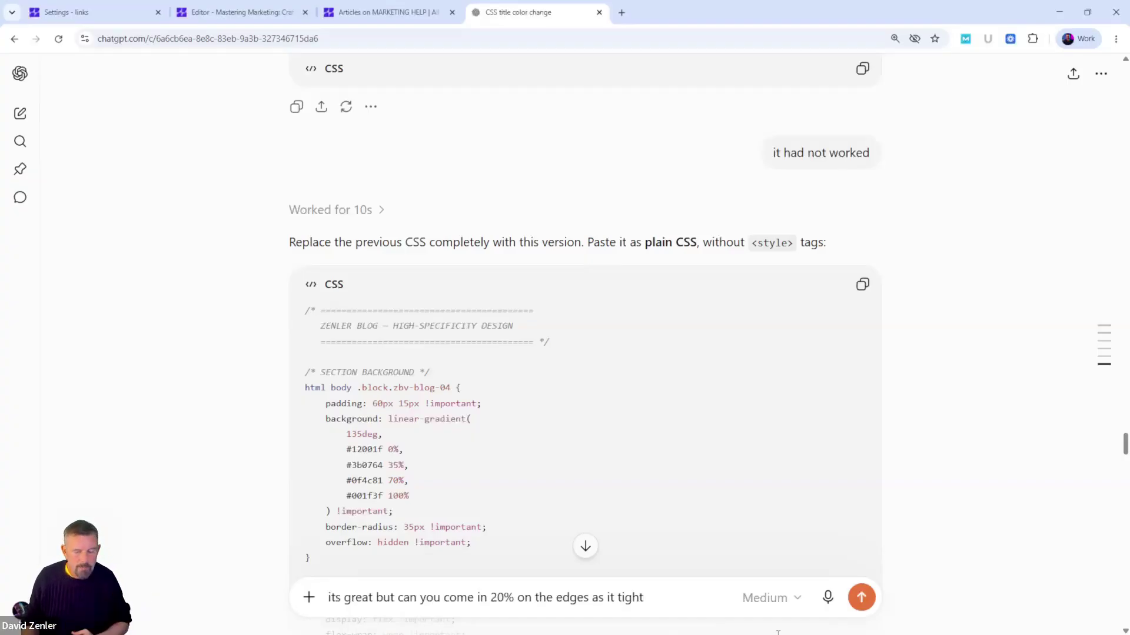
Attach markup.jpg from the Desktop to the drafted message and send it.
left_click(307, 604)
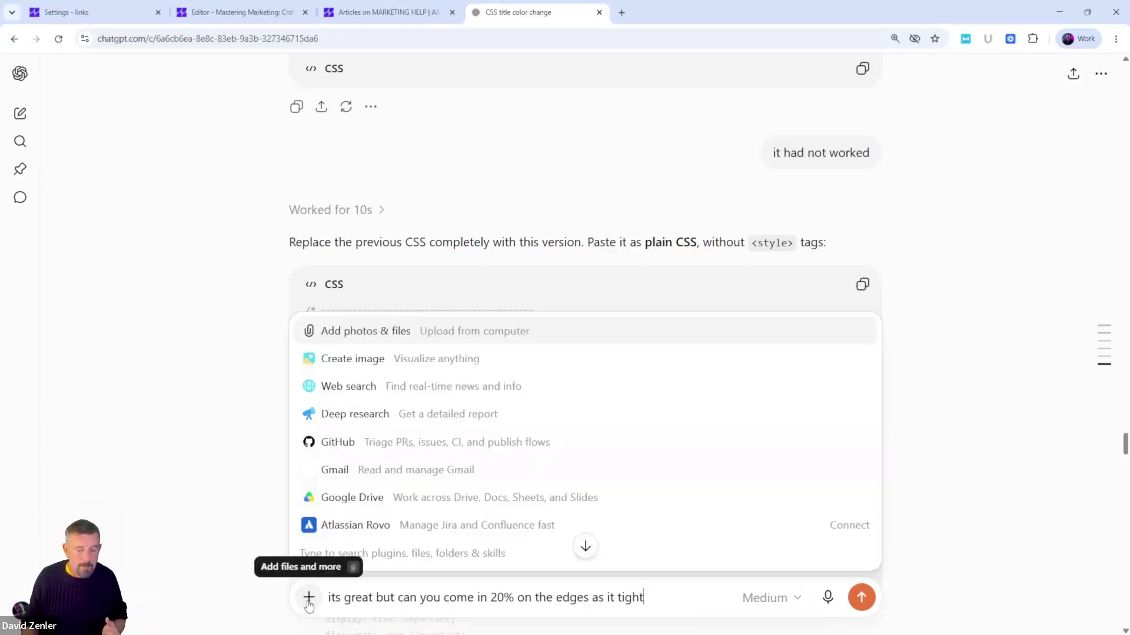
left_click(361, 339)
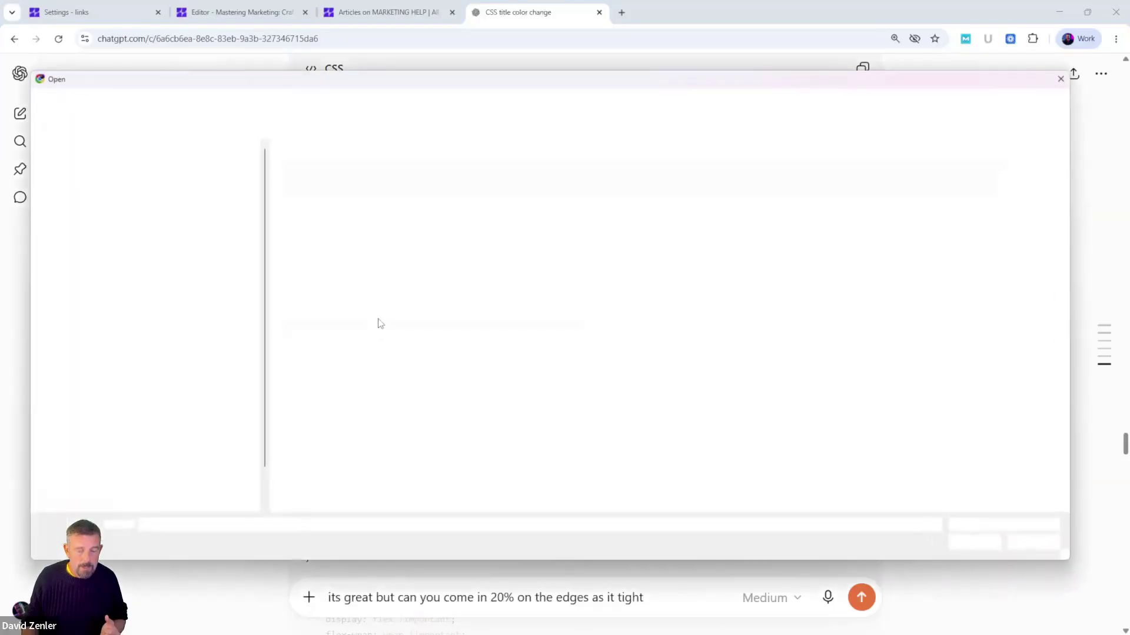
left_click(562, 283)
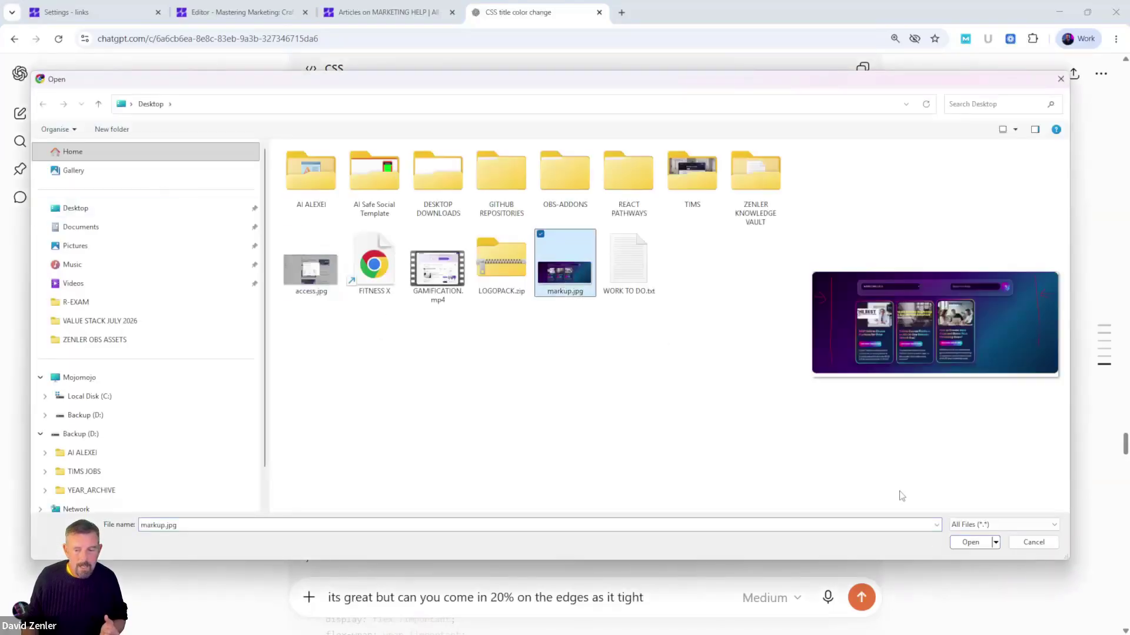
left_click(975, 542)
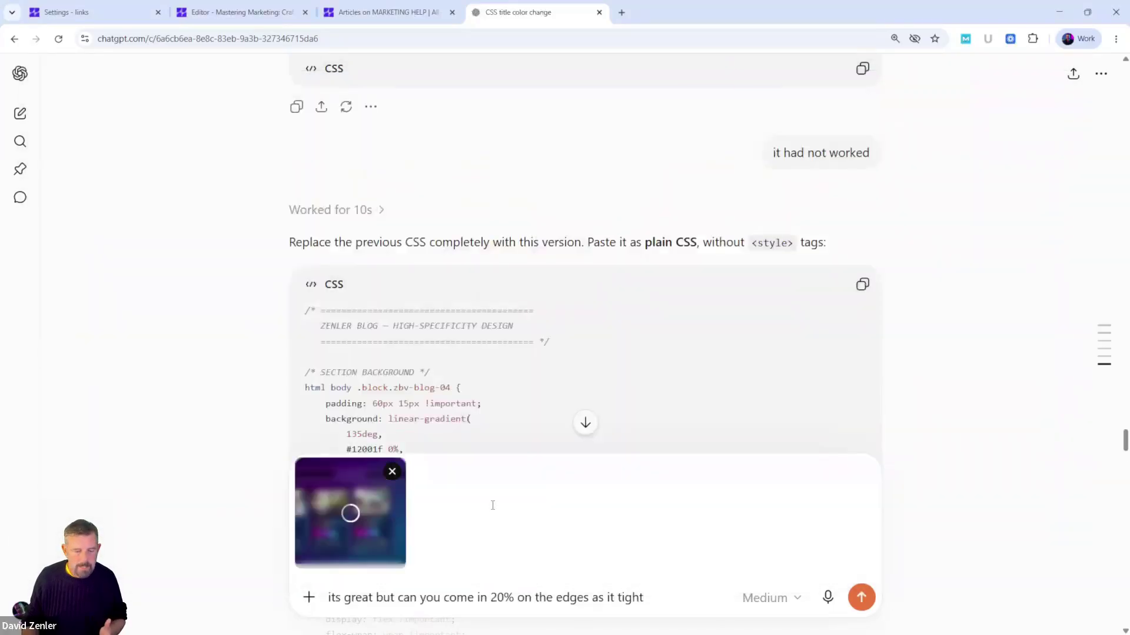
left_click(861, 597)
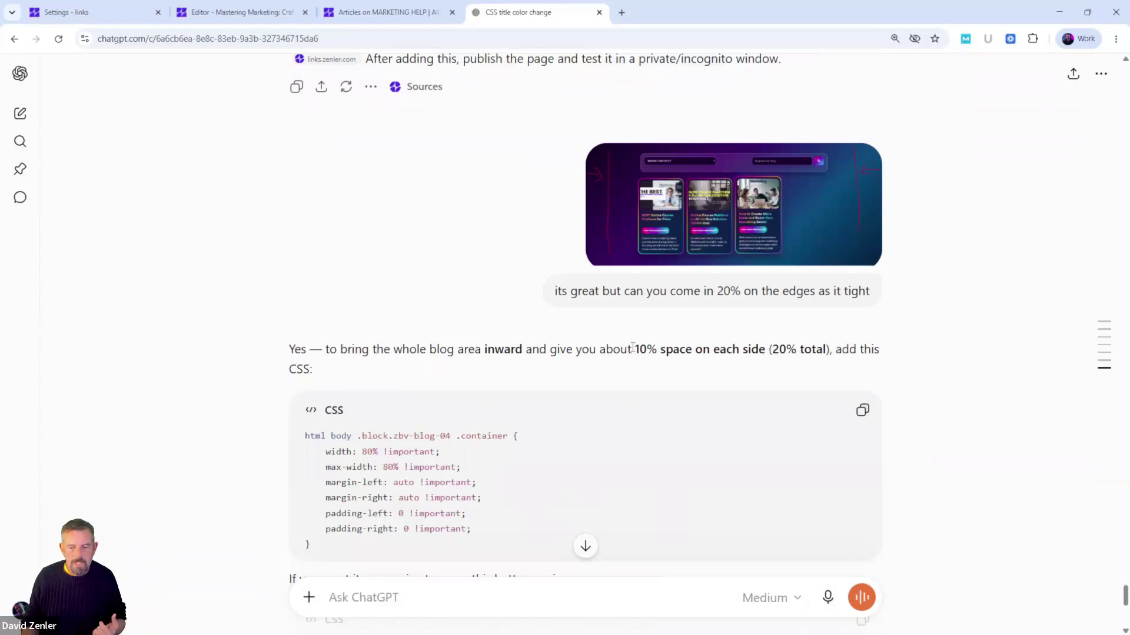
Review ChatGPT's reply on side spacing, comparing the basic container CSS with the responsive version and the offer of combined code.
left_click_drag(633, 347, 794, 346)
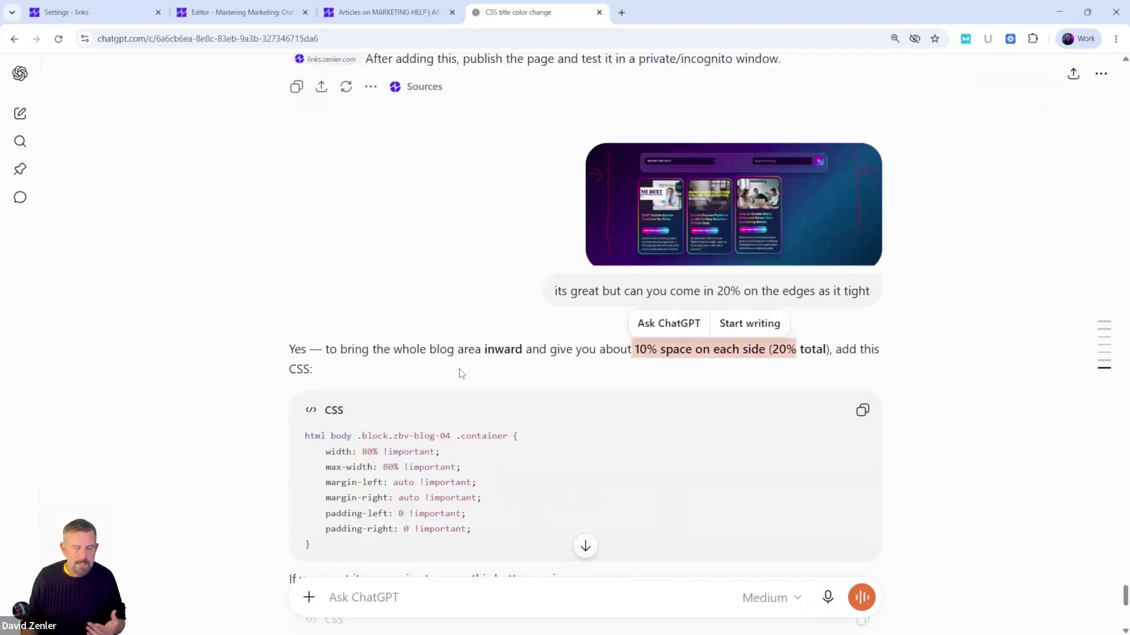
scroll(465, 377, "down", 3)
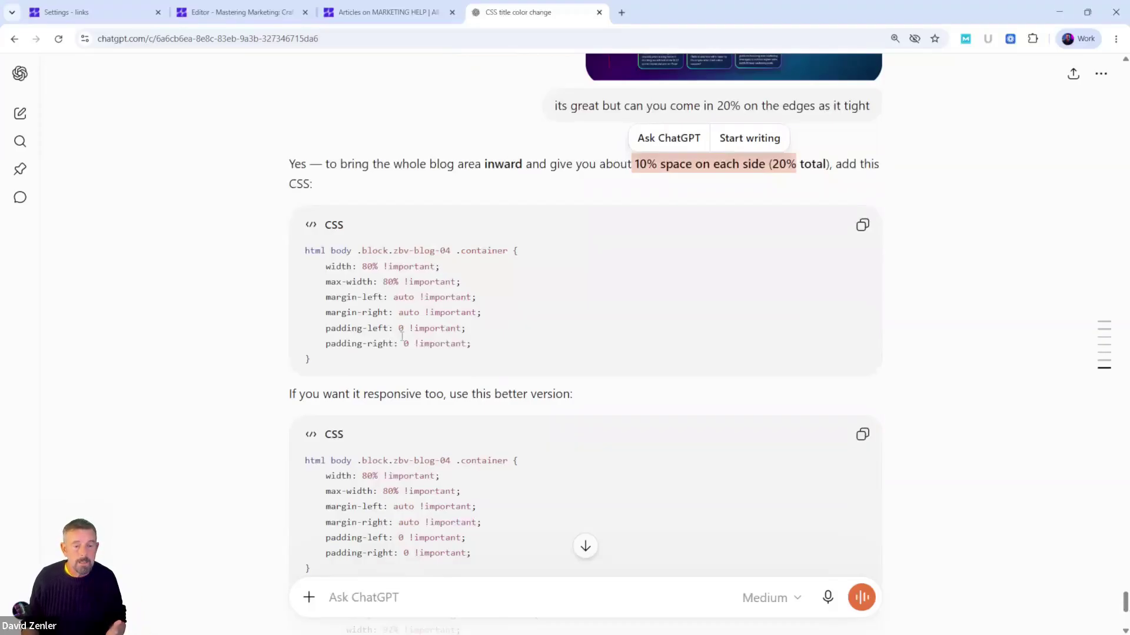
left_click_drag(318, 361, 278, 259)
scroll(410, 318, "down", 4)
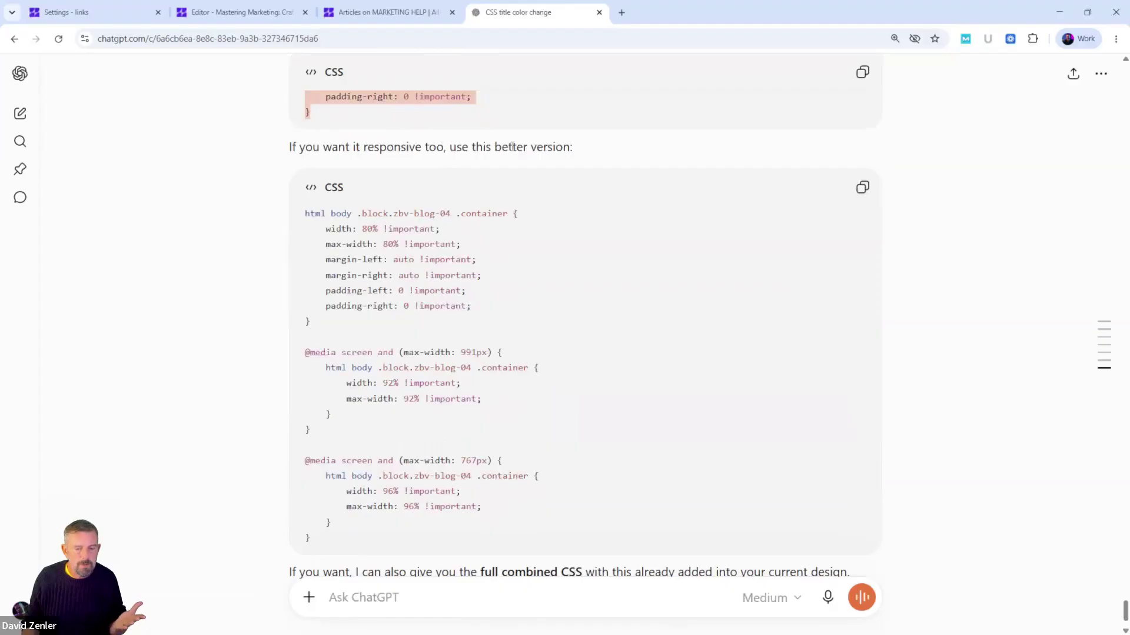
scroll(597, 246, "down", 2)
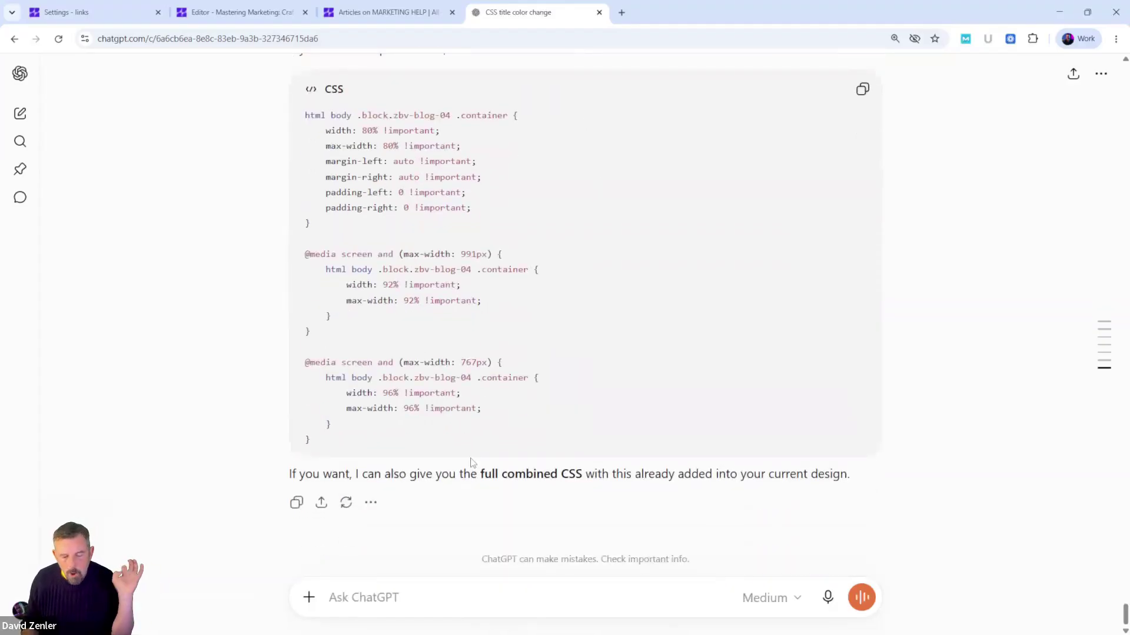
scroll(531, 399, "up", 5)
scroll(522, 331, "down", 15)
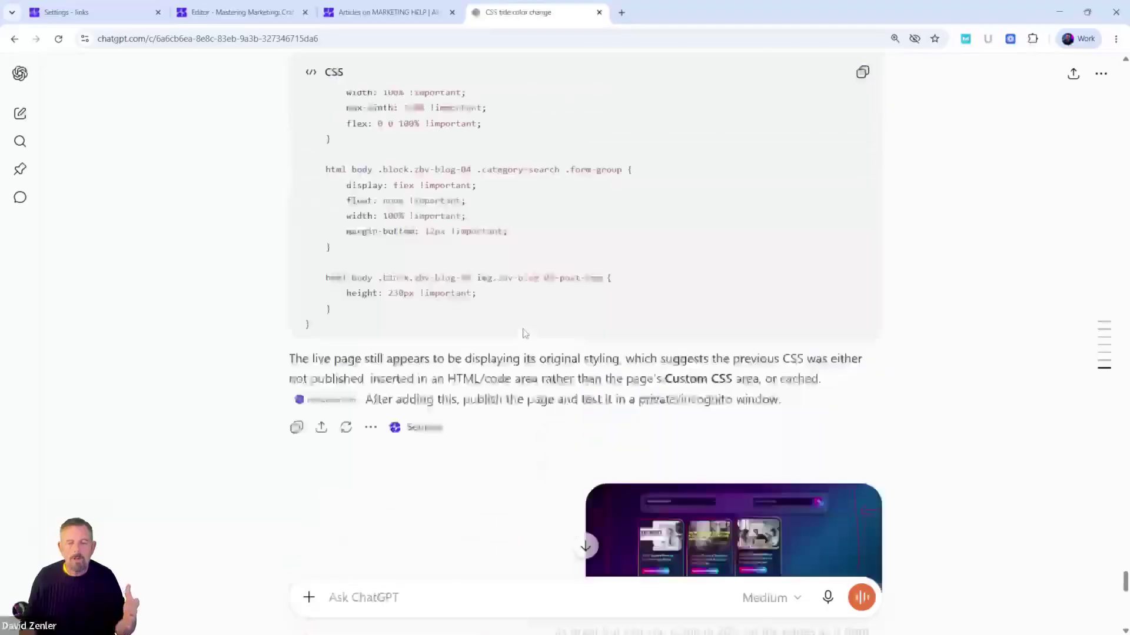
scroll(545, 286, "up", 10)
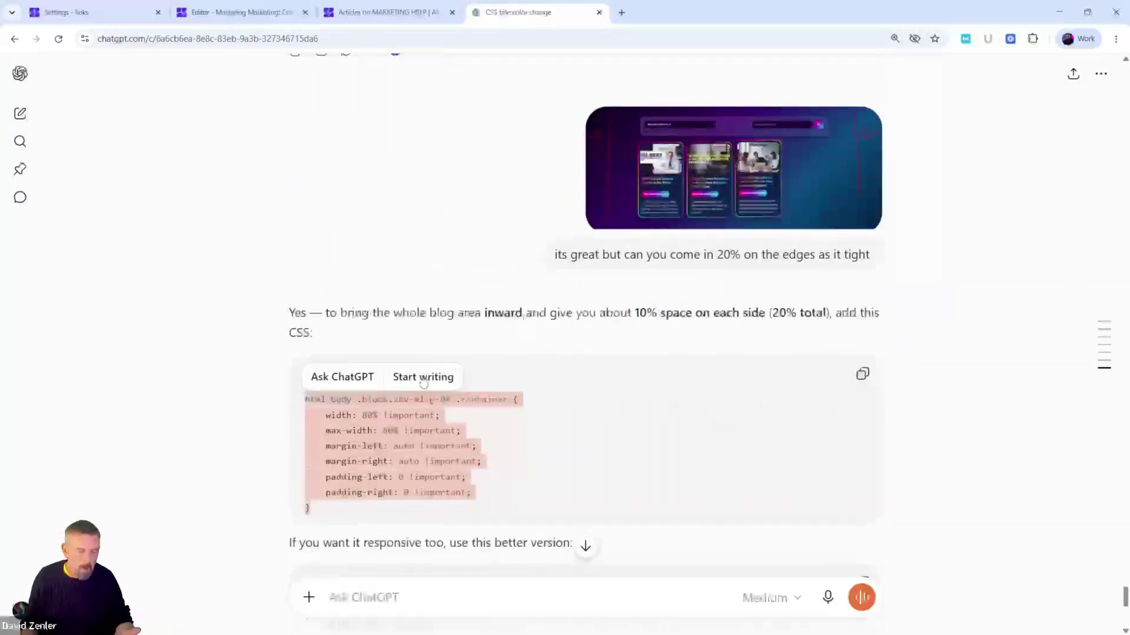
scroll(433, 450, "down", 3)
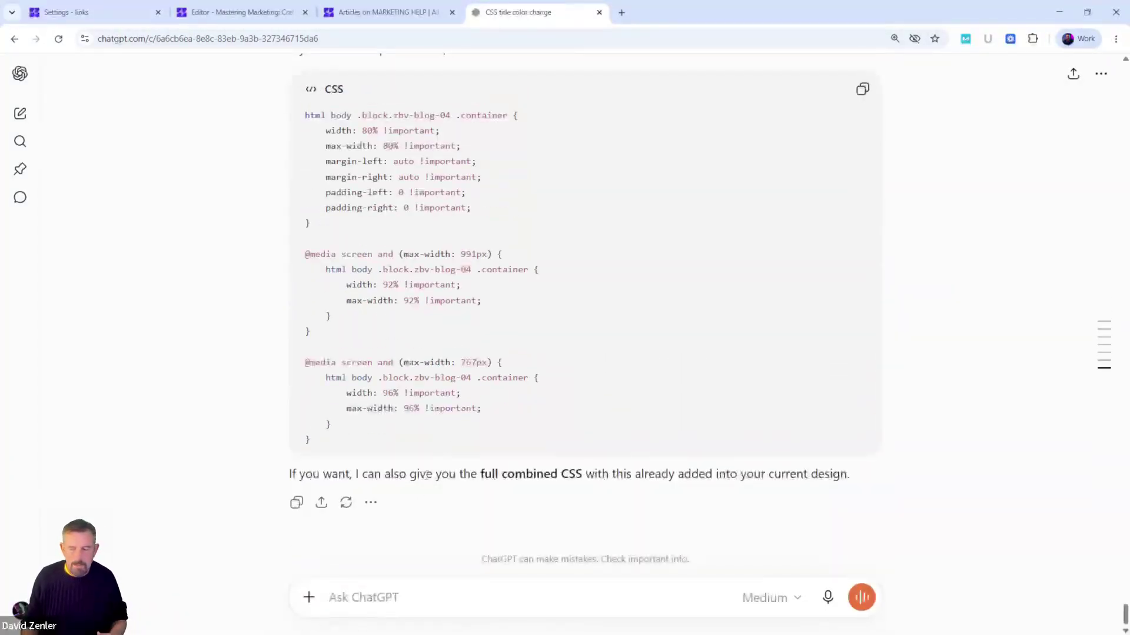
Send ChatGPT the message "Please give me all the code so i can just copy and paste because i am lazy".
left_click(345, 597)
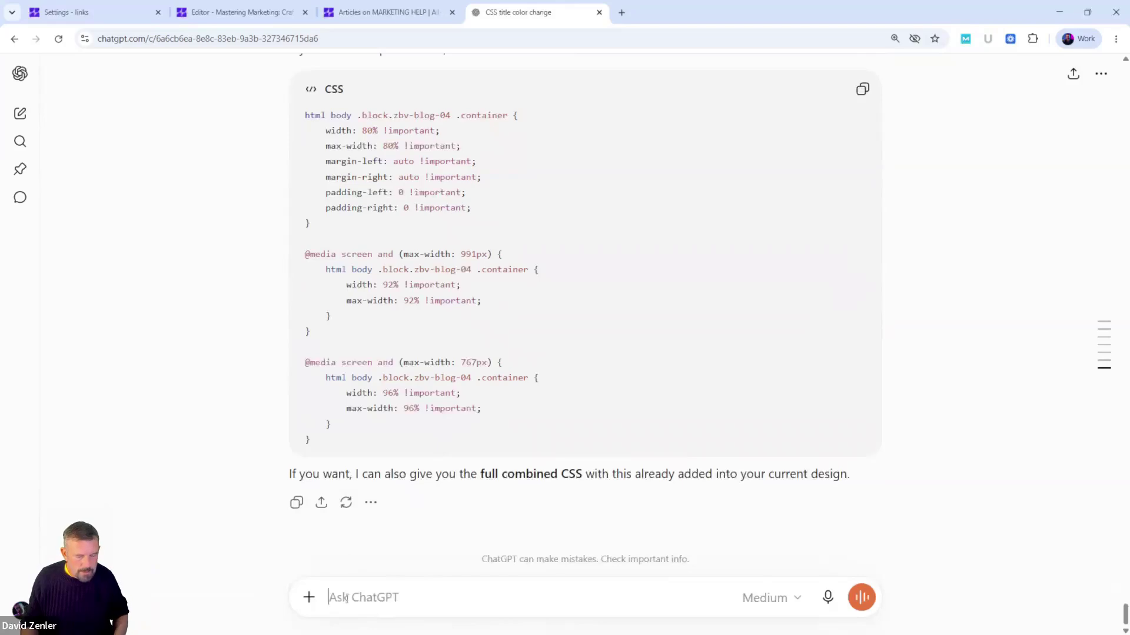
type("Pleas")
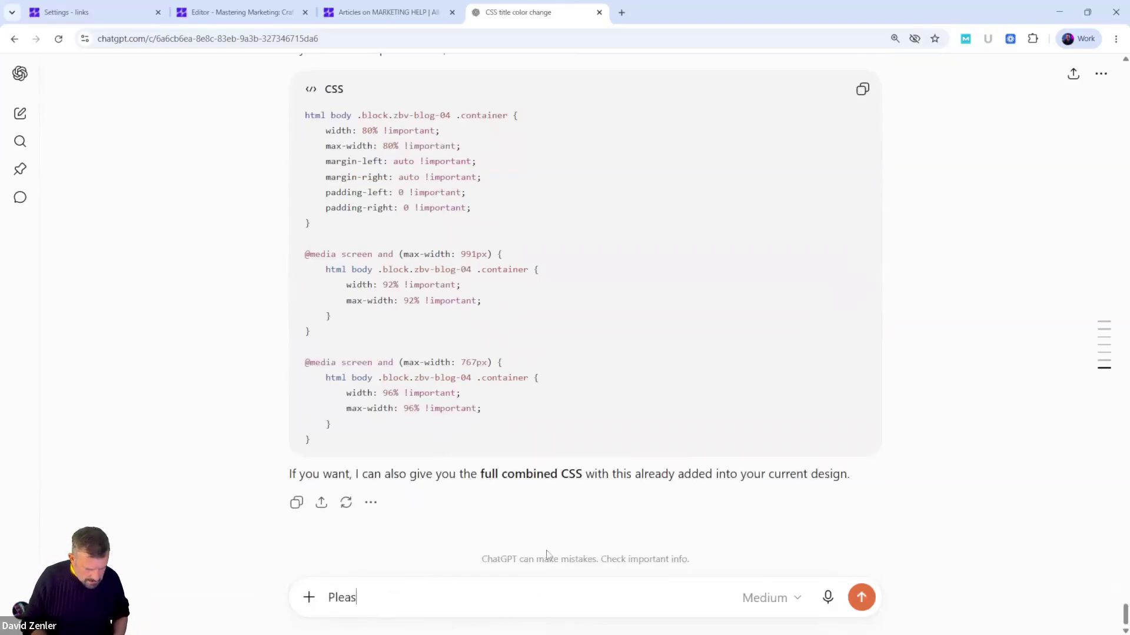
type("e give me th")
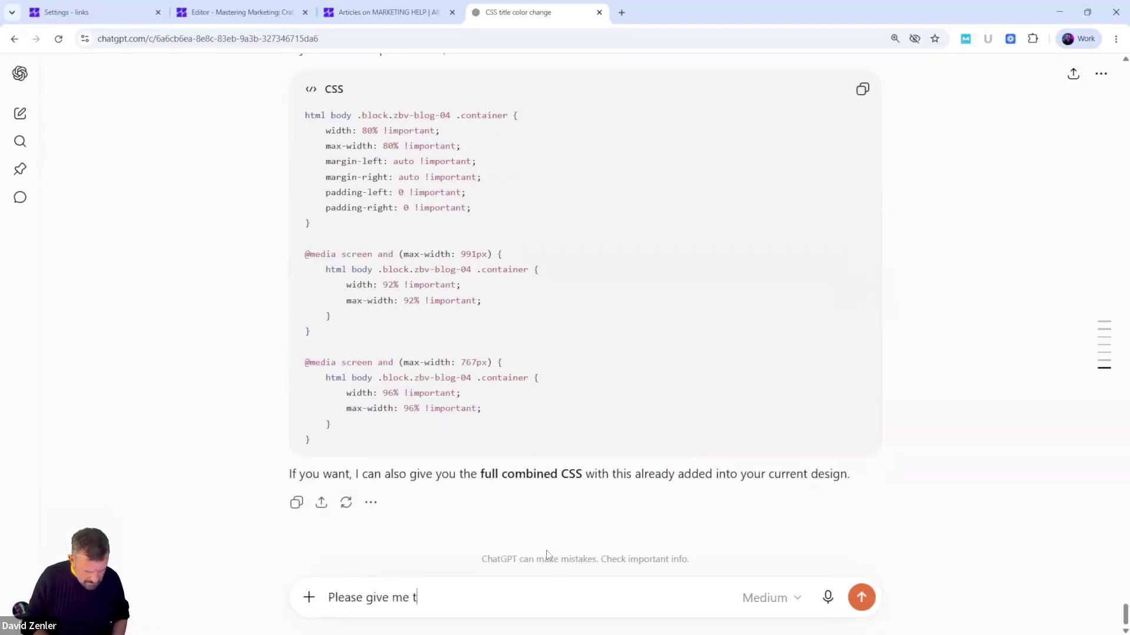
key("BackSpace")
key("BackSpace")
type("all the code")
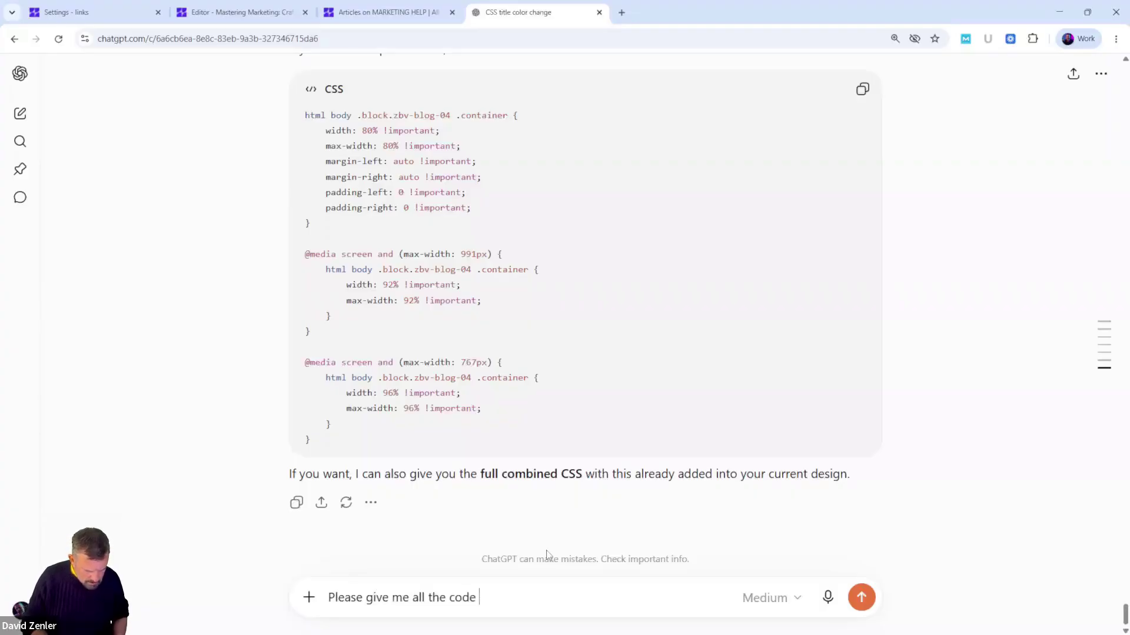
type(" so i can just copy an")
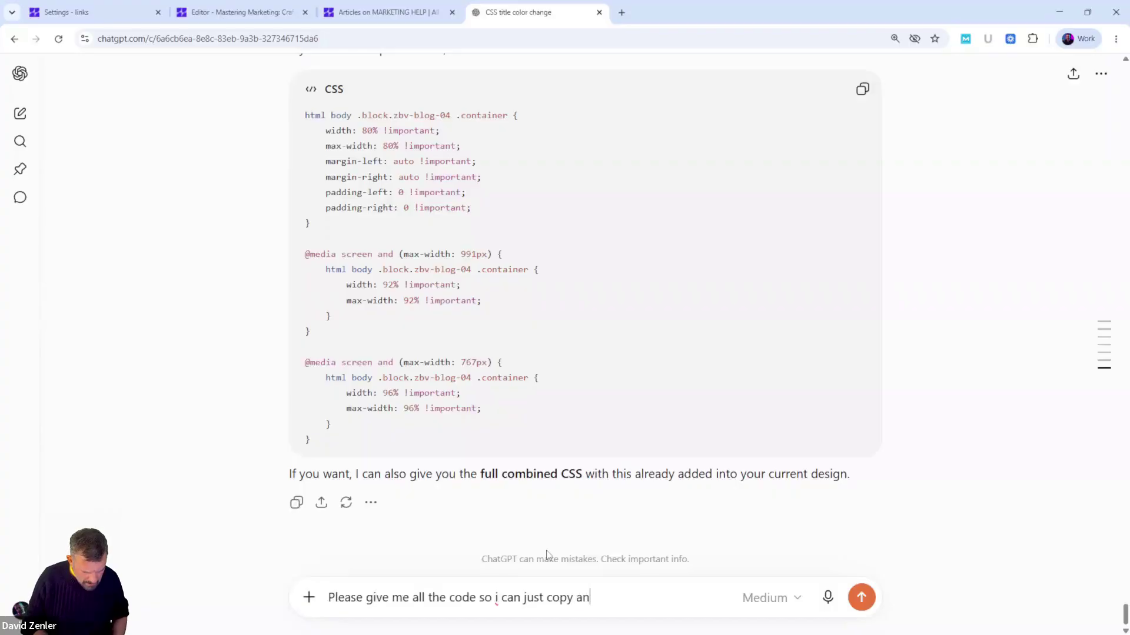
type("d paste be")
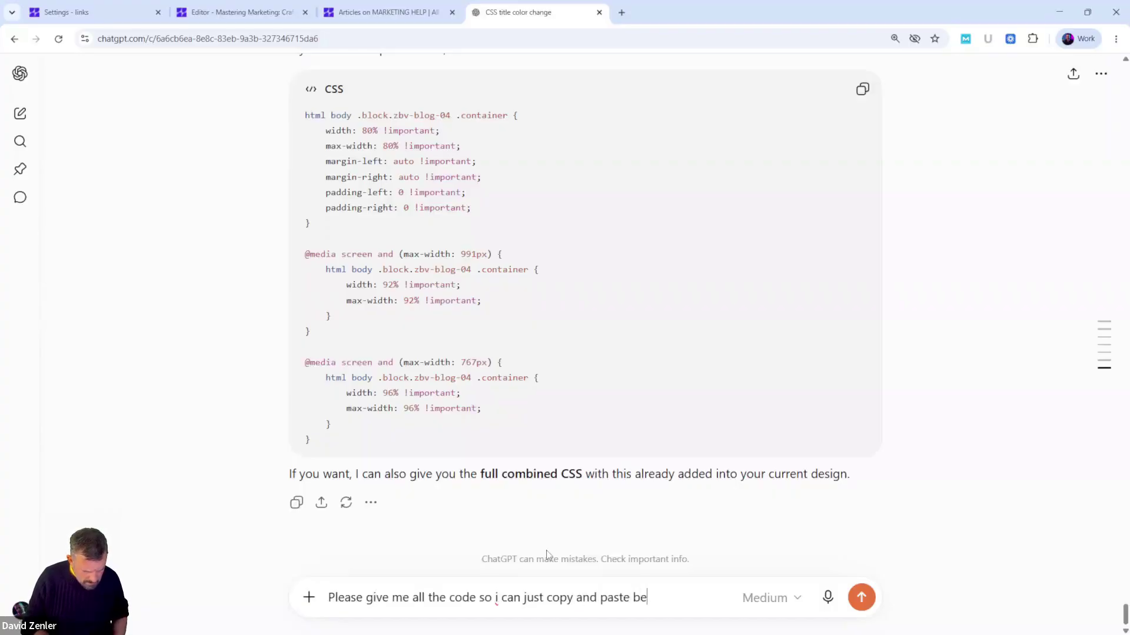
type("cause i am lazy")
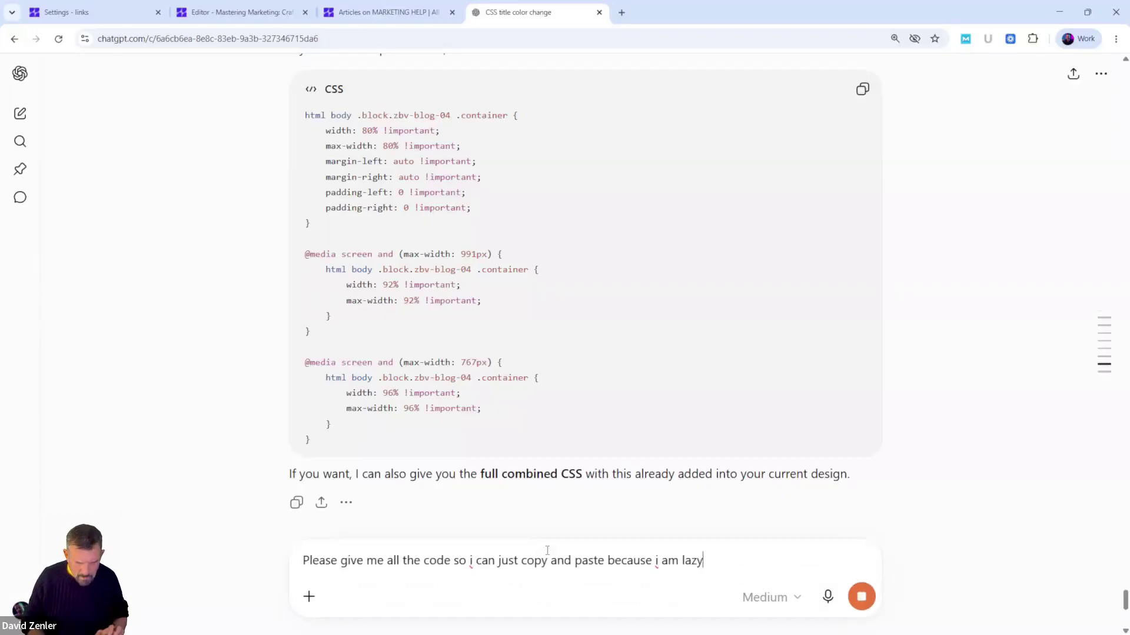
key("Return")
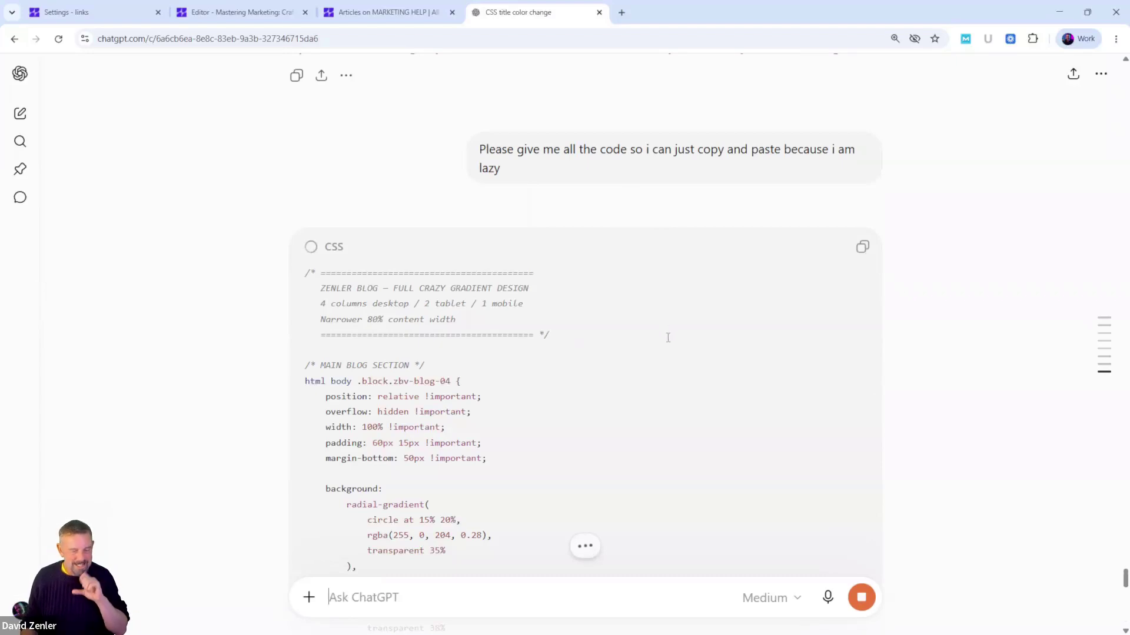
scroll(671, 329, "up", 6)
scroll(606, 236, "down", 5)
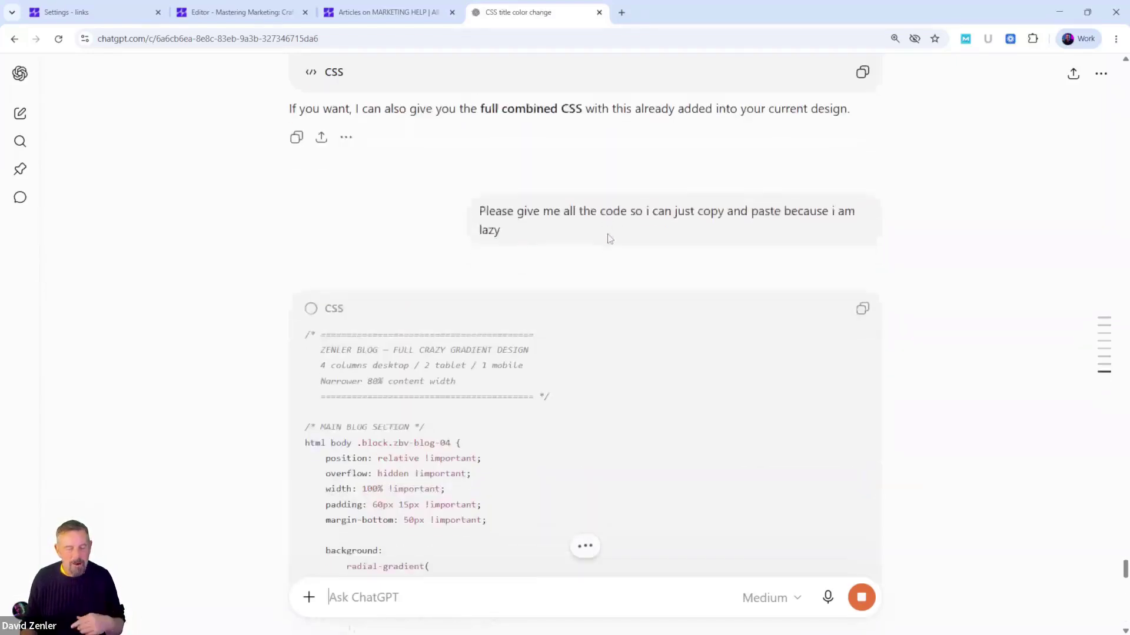
scroll(524, 243, "down", 3)
scroll(530, 318, "up", 2)
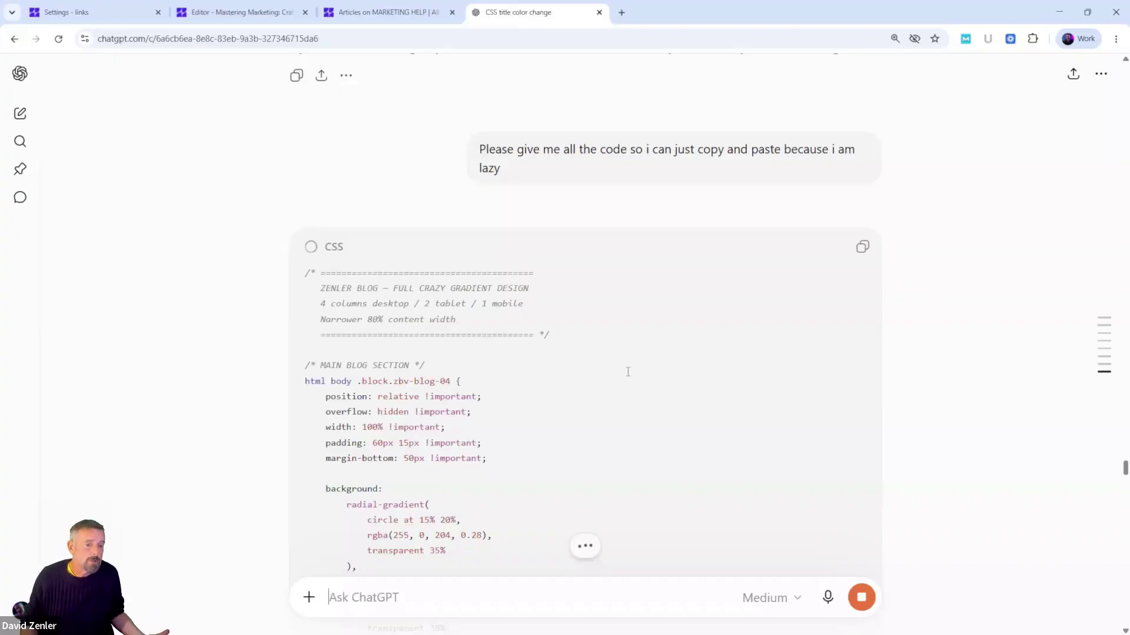
Switch to the Zenler editor, clear all existing Page CSS in the page settings and update the page.
left_click(241, 13)
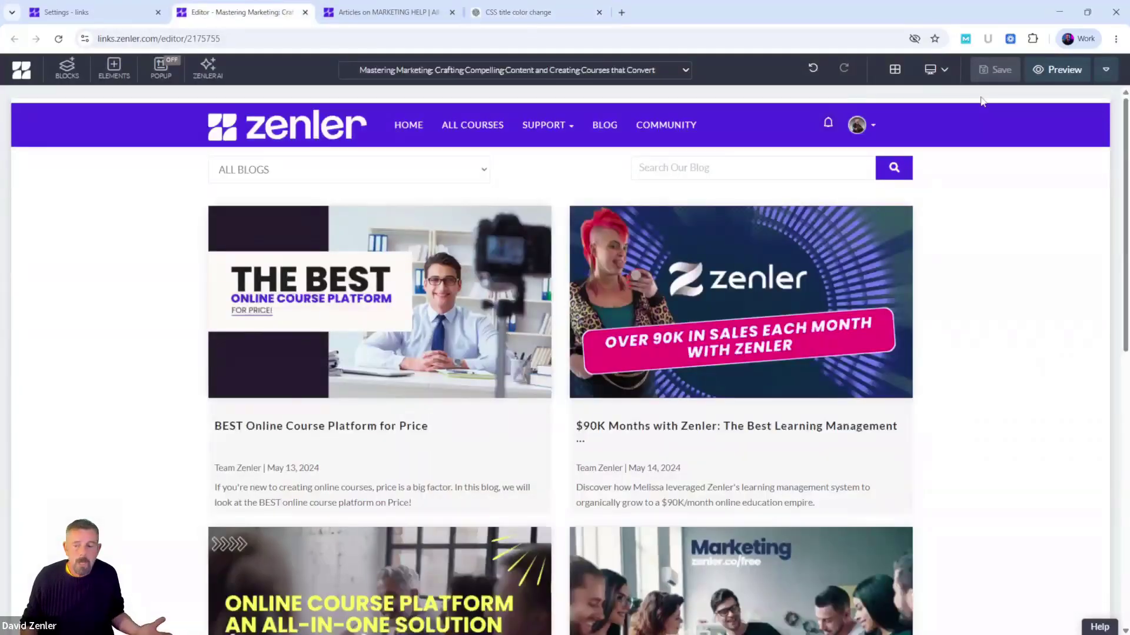
left_click(1104, 71)
left_click(1036, 102)
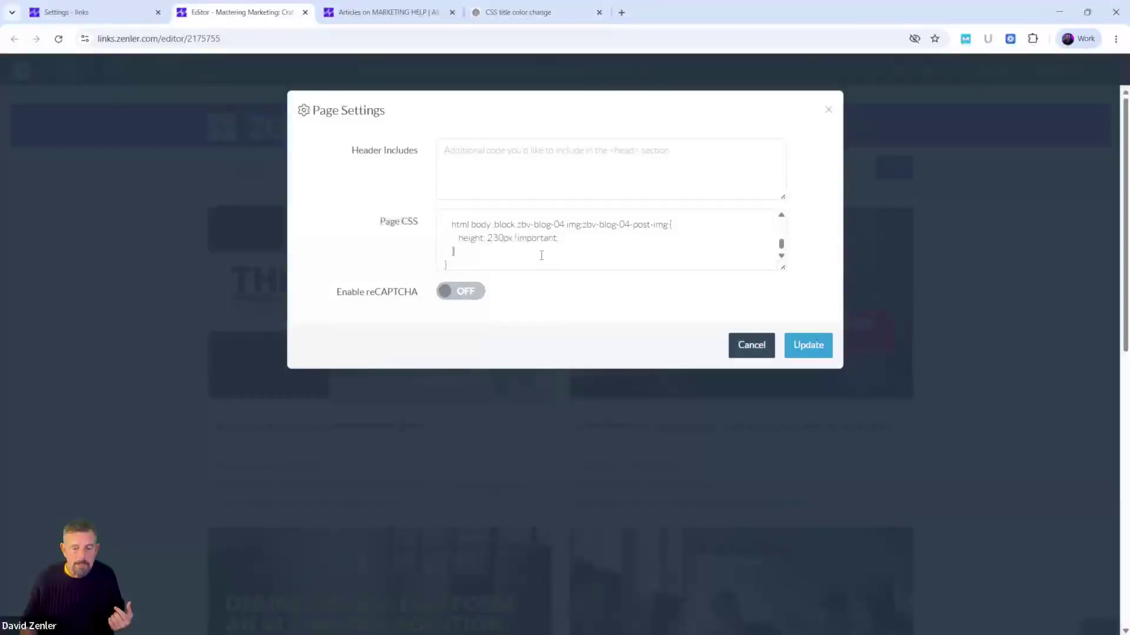
key("ctrl+a")
key("BackSpace")
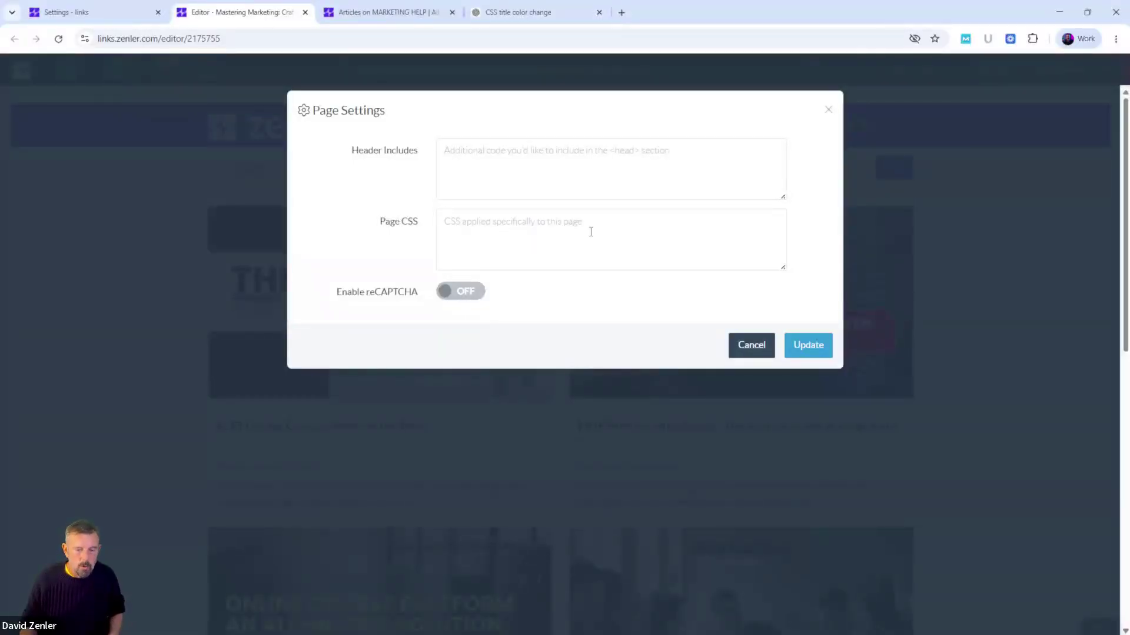
left_click(810, 345)
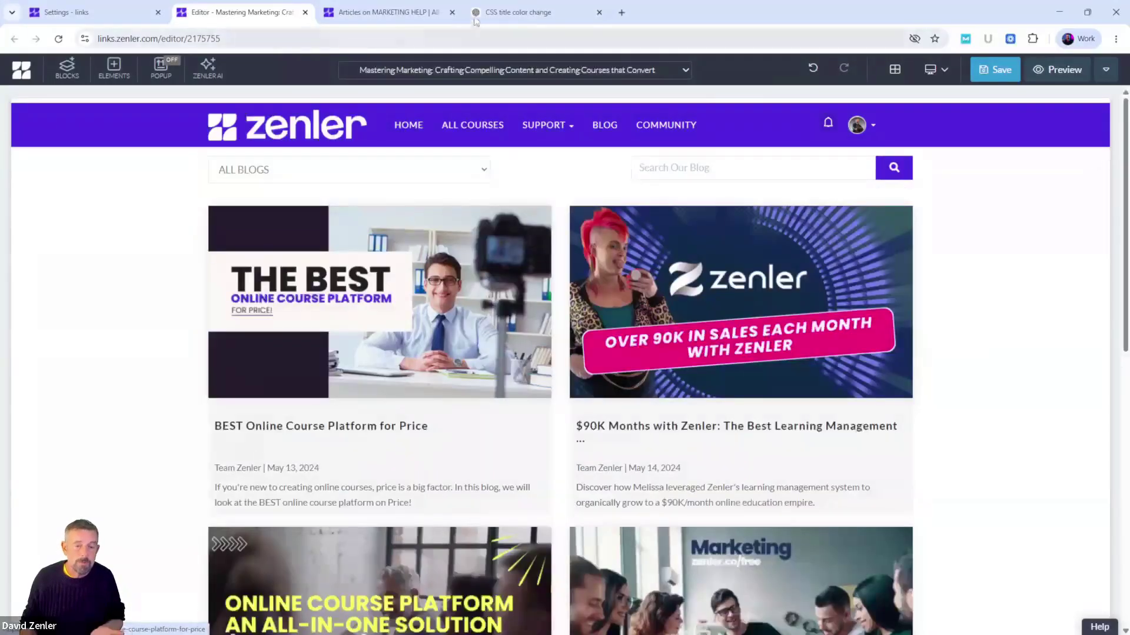
Return to the ChatGPT conversation and copy the complete gradient design CSS once it has been generated.
left_click(493, 13)
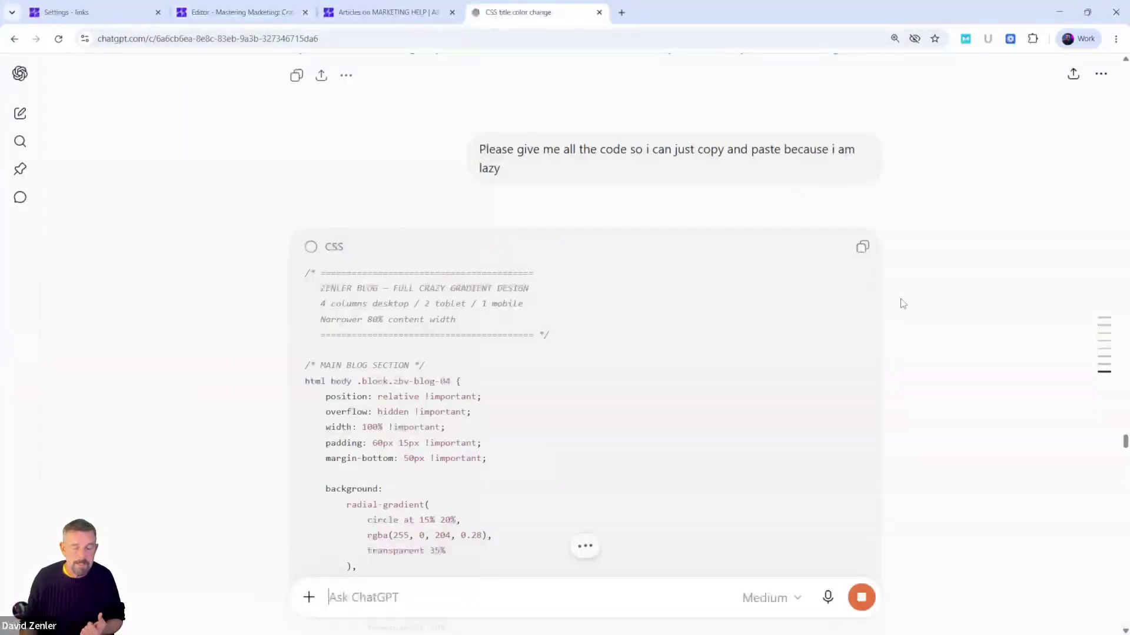
scroll(493, 427, "down", 10)
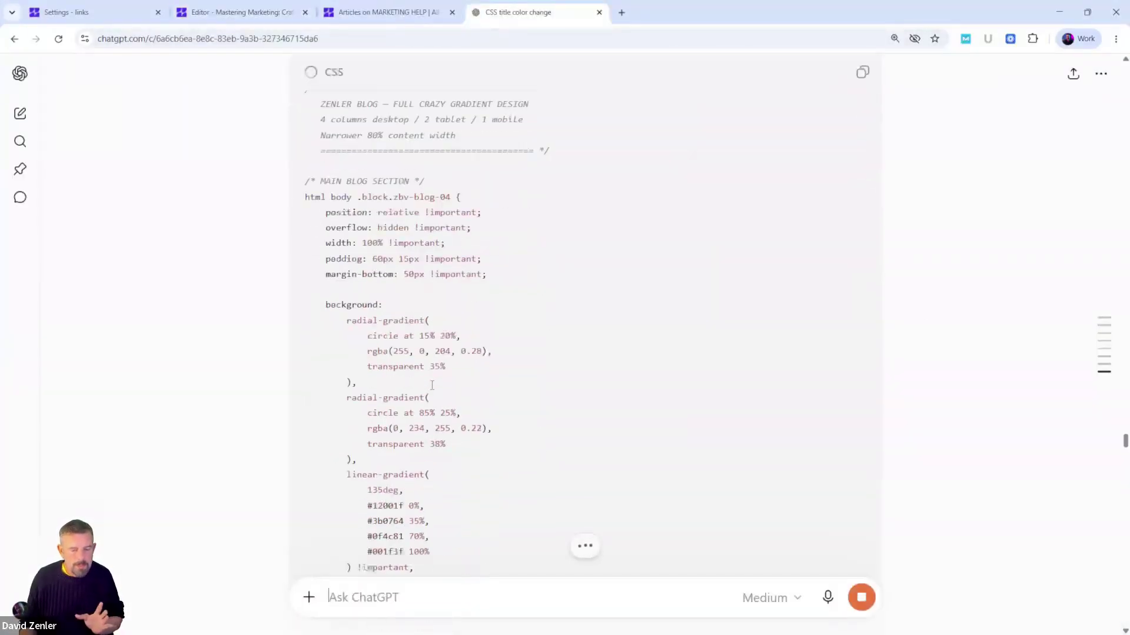
scroll(432, 385, "down", 15)
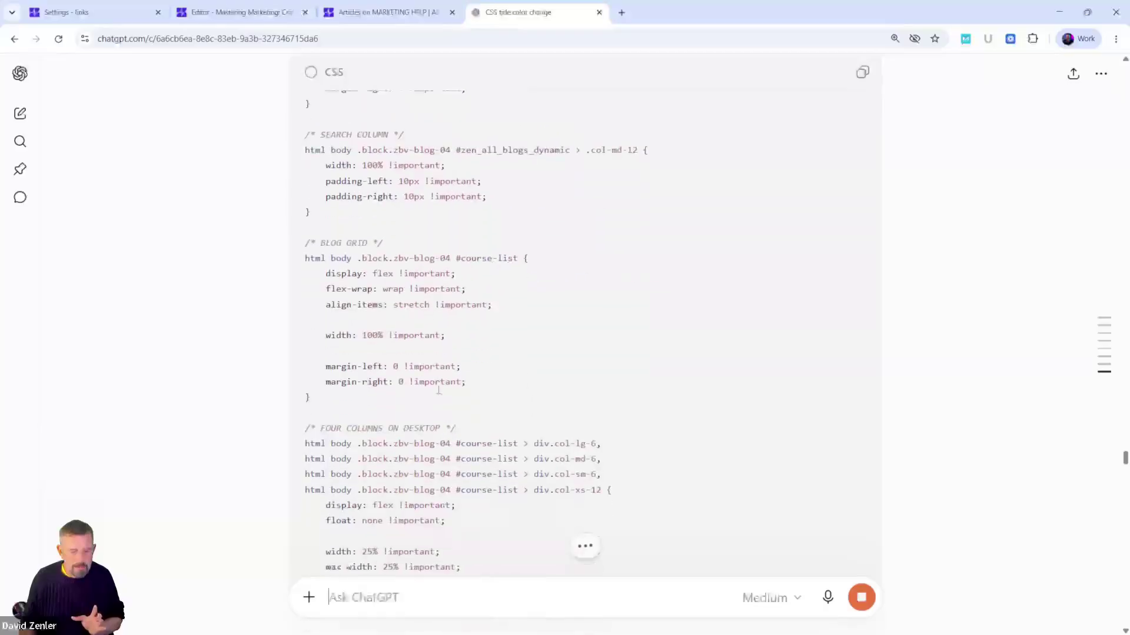
scroll(442, 389, "down", 10)
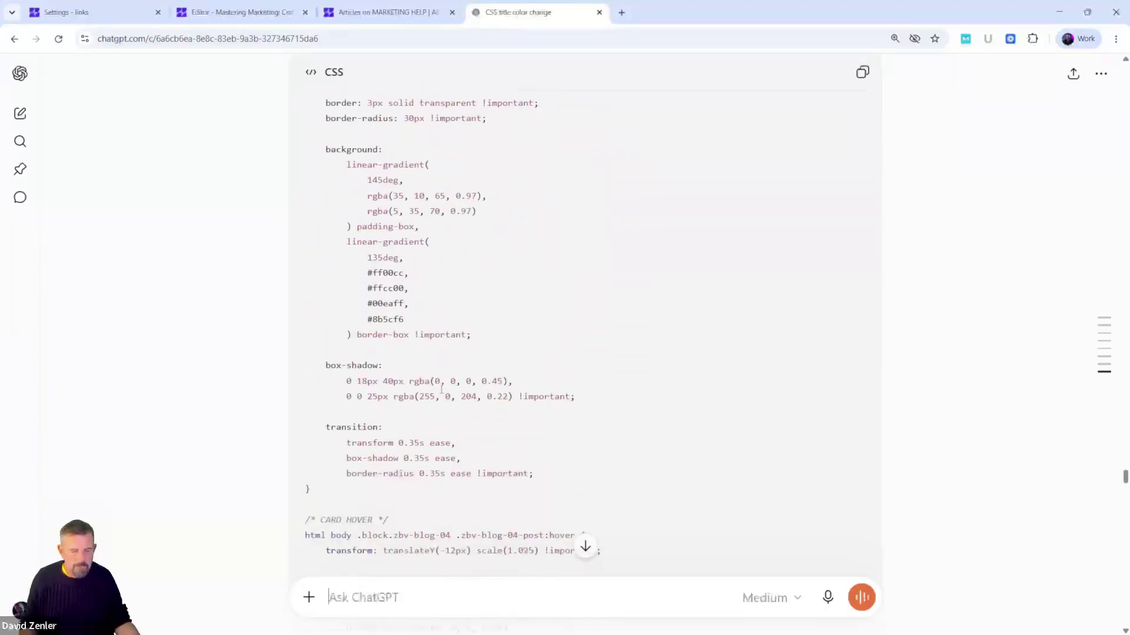
left_click(862, 72)
Paste the copied CSS into the blog page's Page CSS in the Zenler editor, update the settings and save the page.
left_click(235, 14)
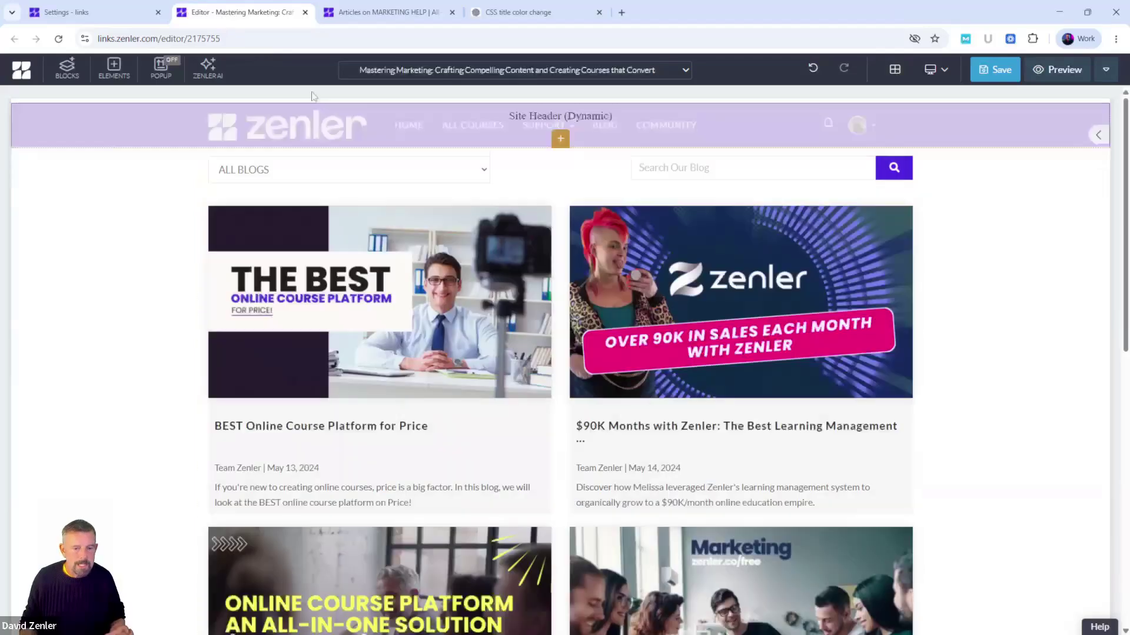
left_click(388, 12)
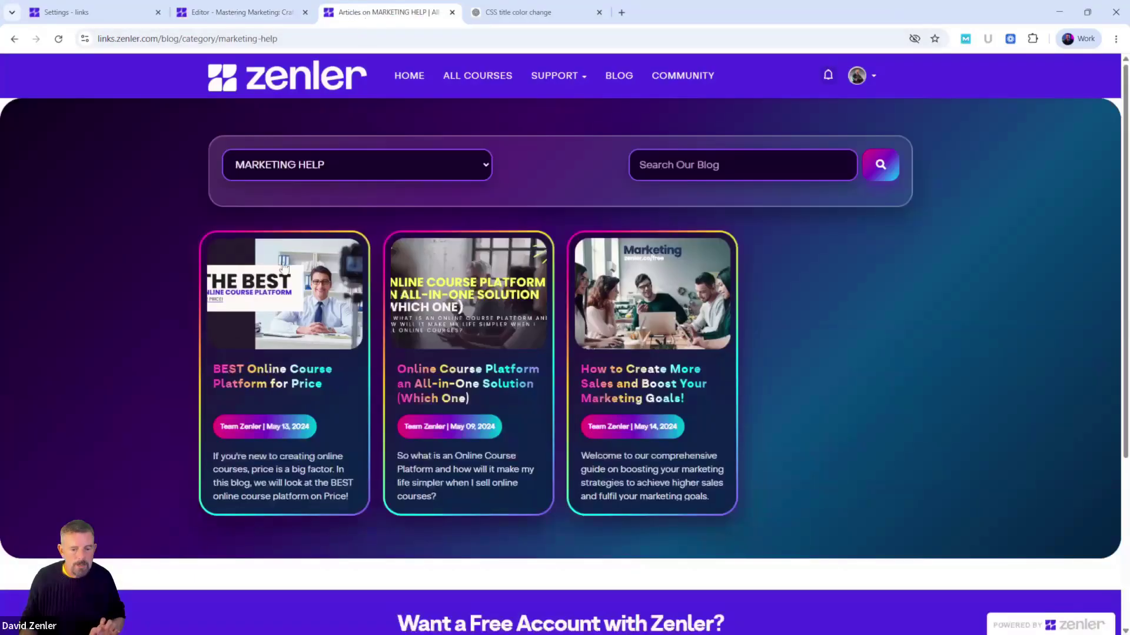
left_click(235, 12)
left_click(1106, 70)
left_click(1029, 100)
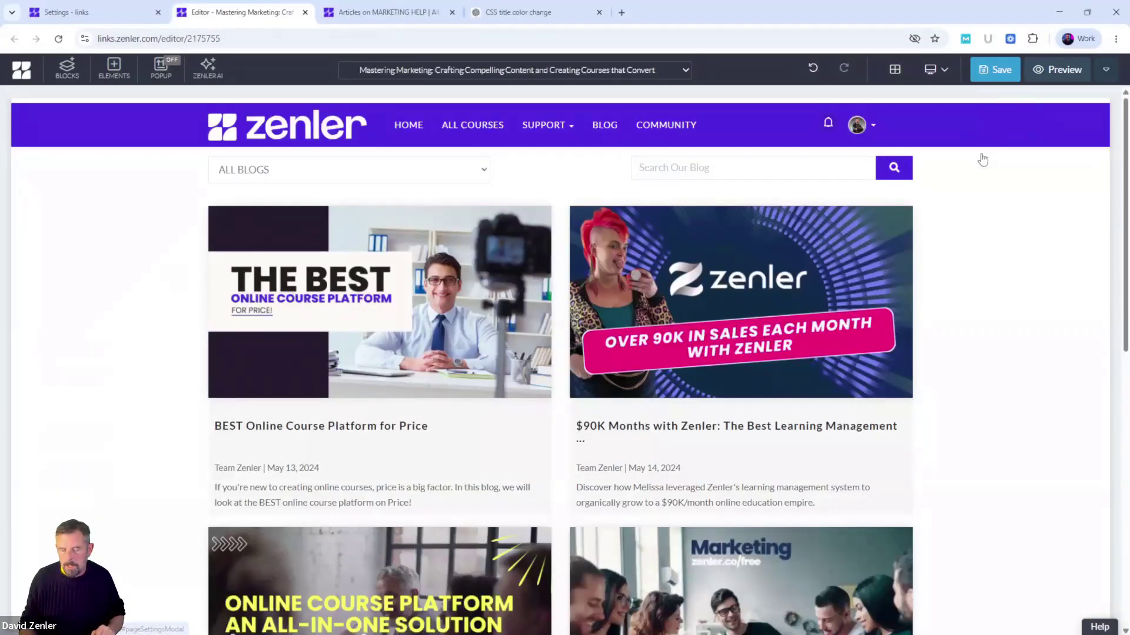
key("ctrl+v")
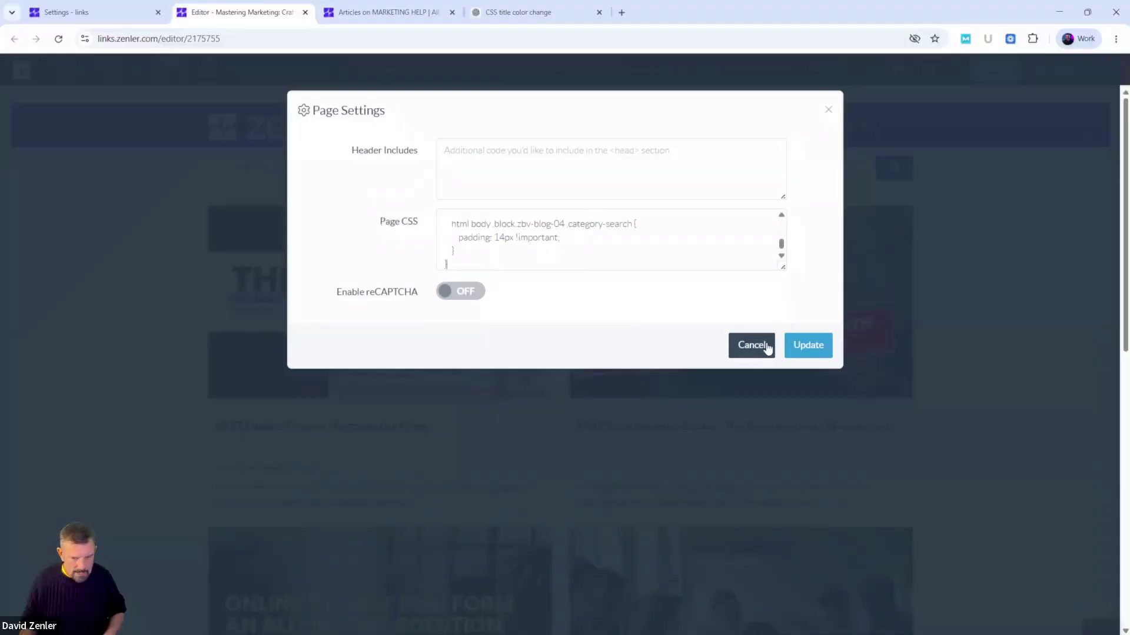
left_click(811, 349)
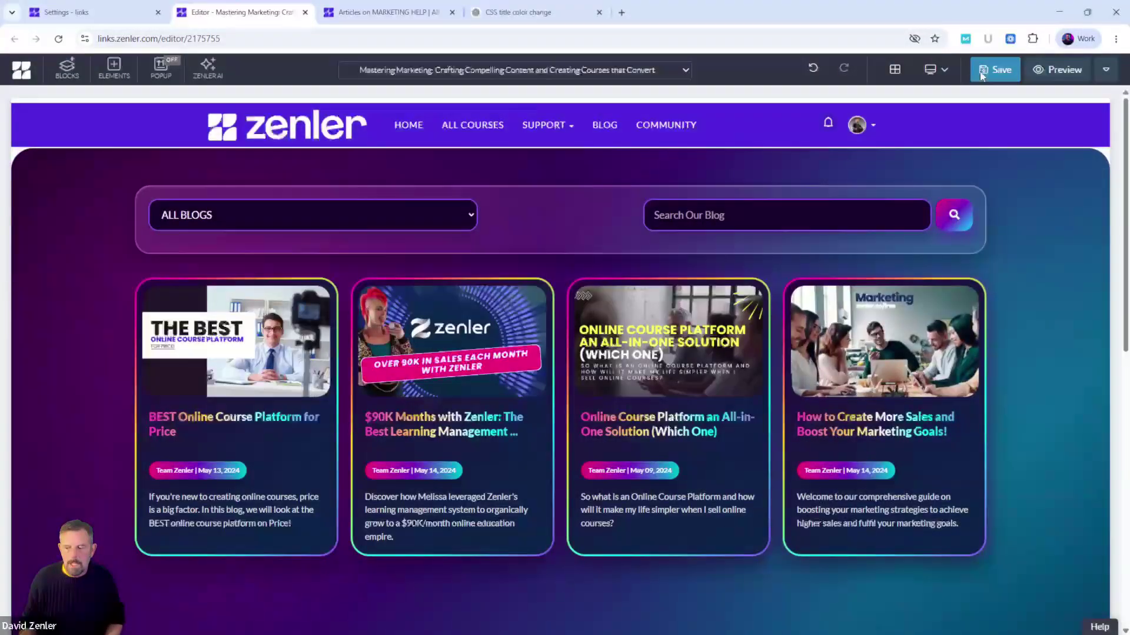
left_click(981, 72)
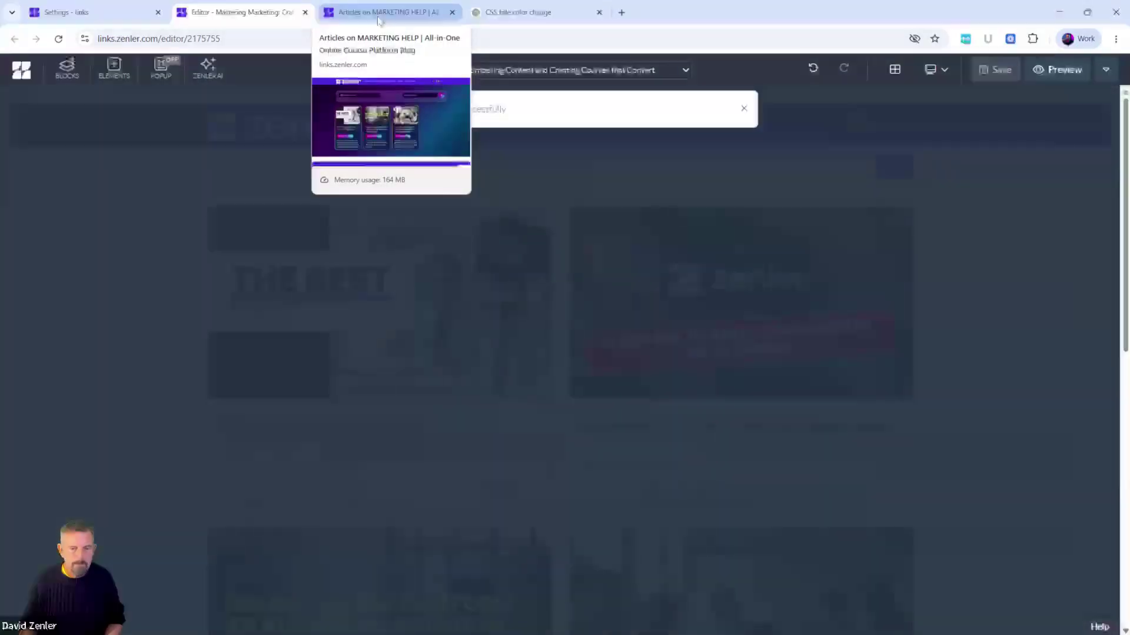
Inspect the live Marketing Help blog page and copy the zbv-blog-04 block's div element from the page code.
left_click(378, 21)
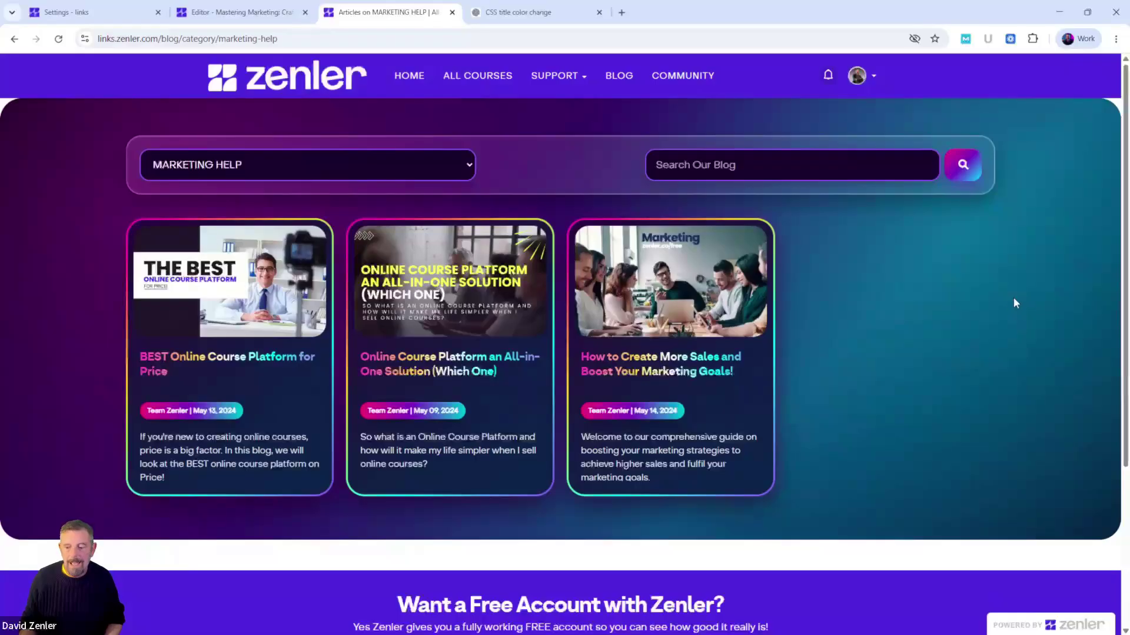
right_click(1019, 266)
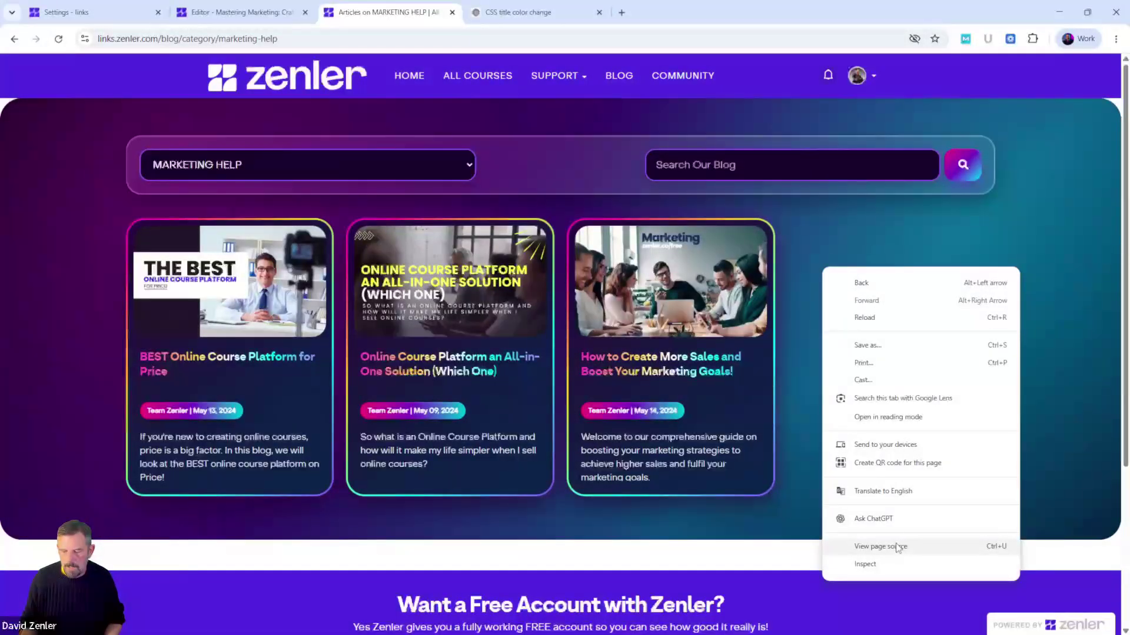
left_click(890, 563)
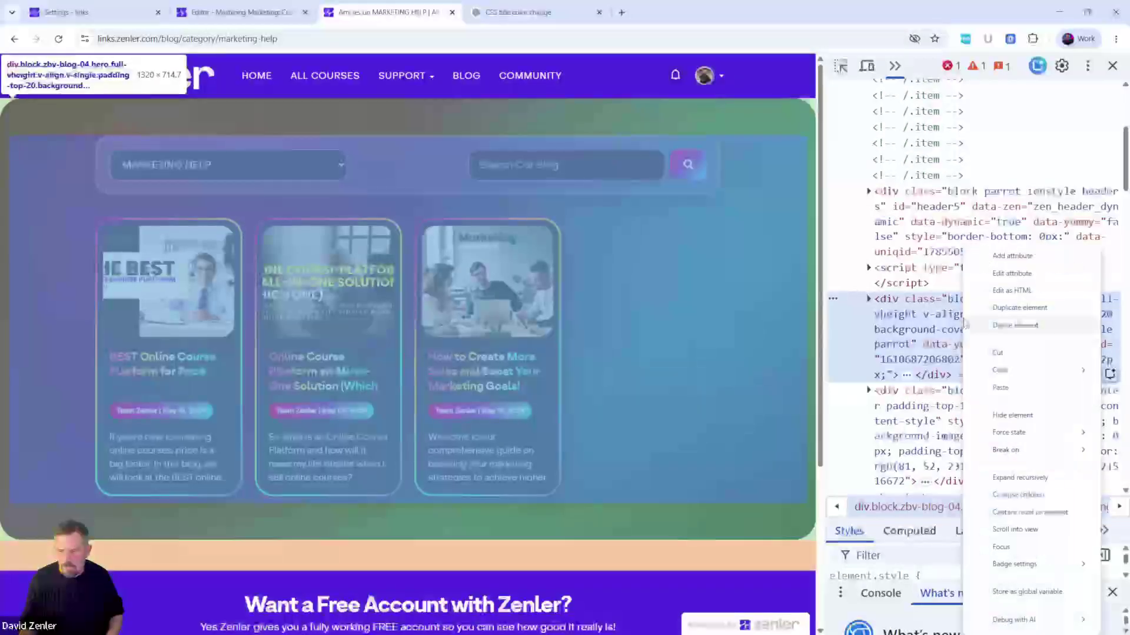
right_click(967, 329)
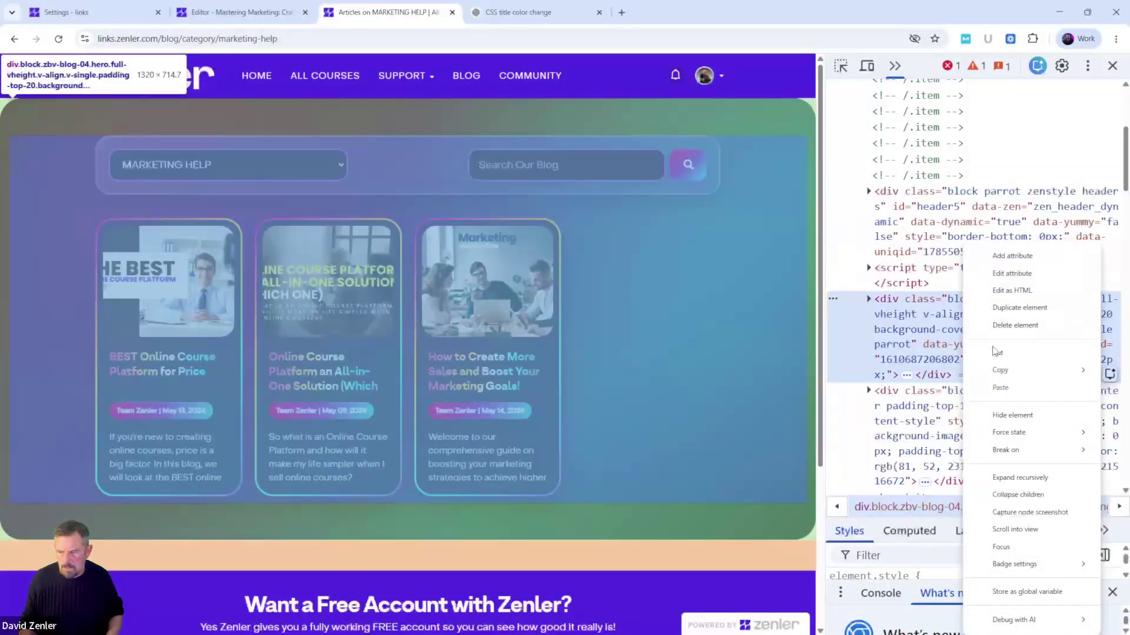
mouse_move(998, 370)
left_click(941, 371)
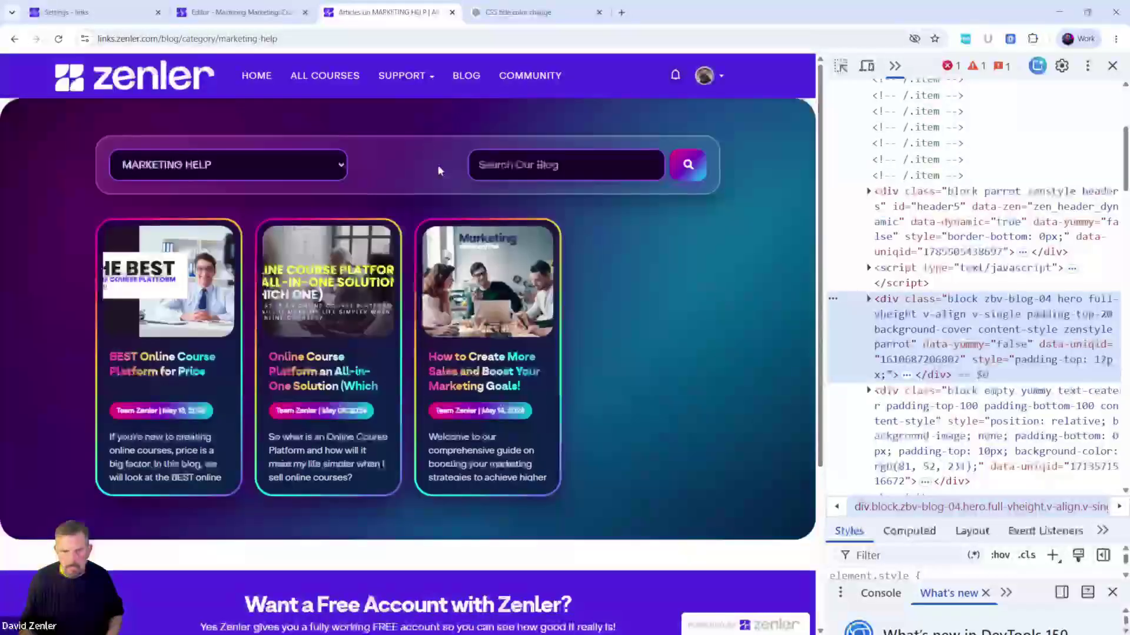
In the ChatGPT conversation, write the prompt "the block is still against the edge give me the new code completed see this".
left_click(505, 13)
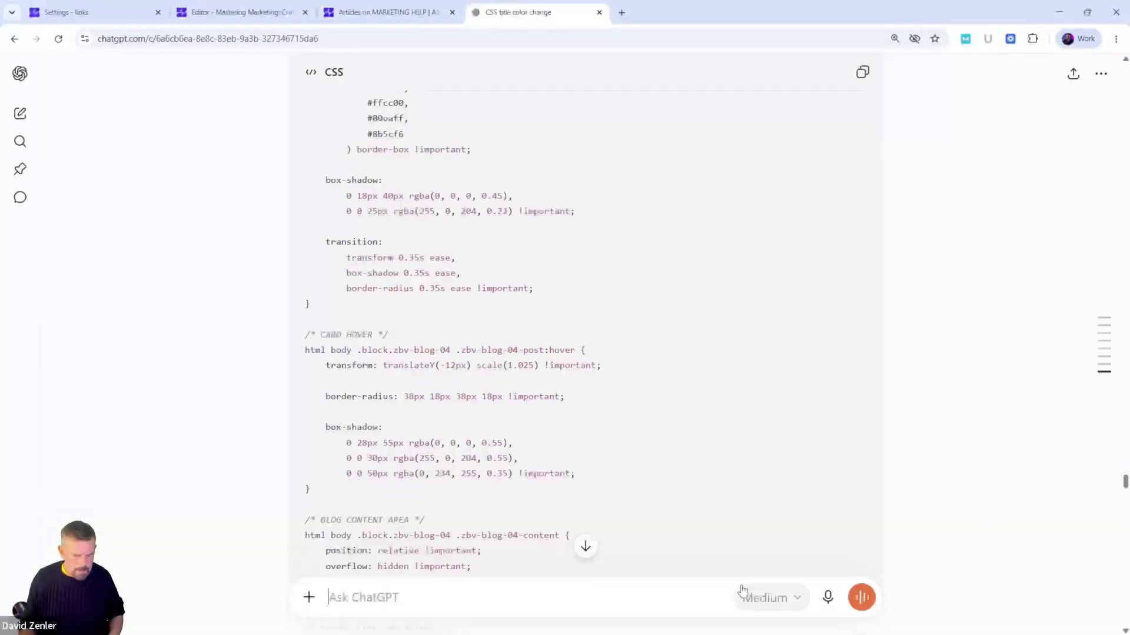
type("the block")
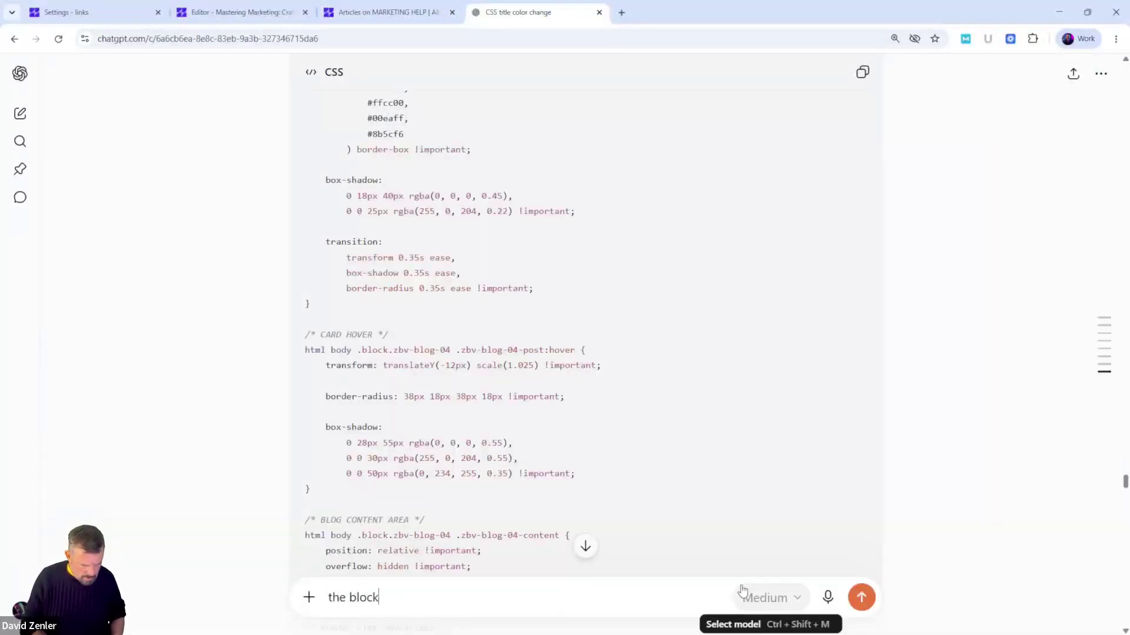
type(" is still")
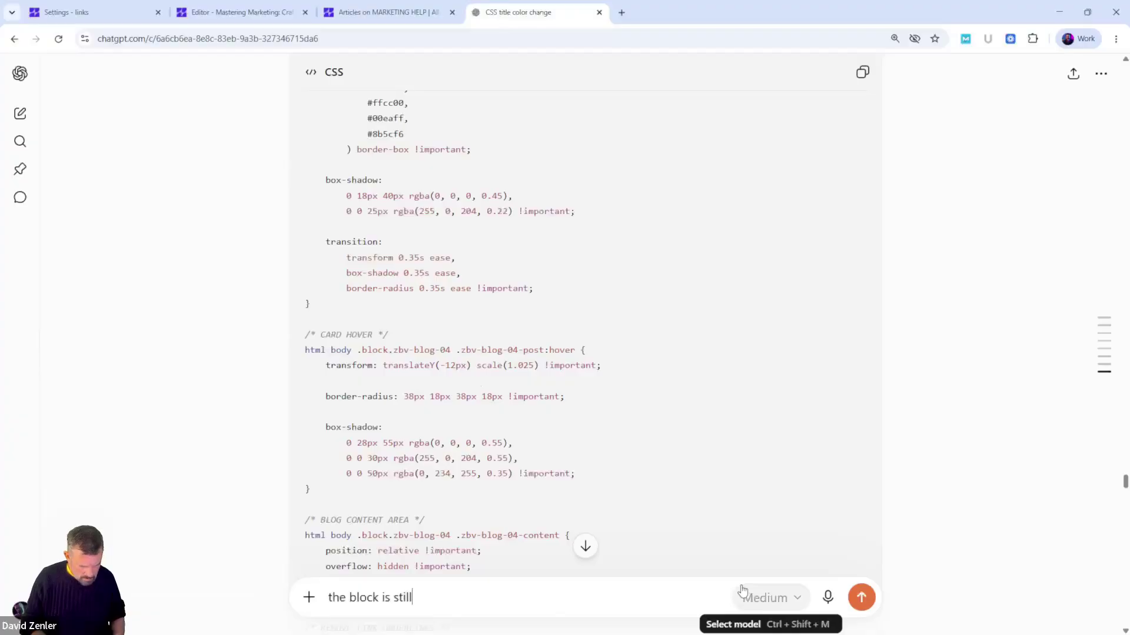
type(" aga")
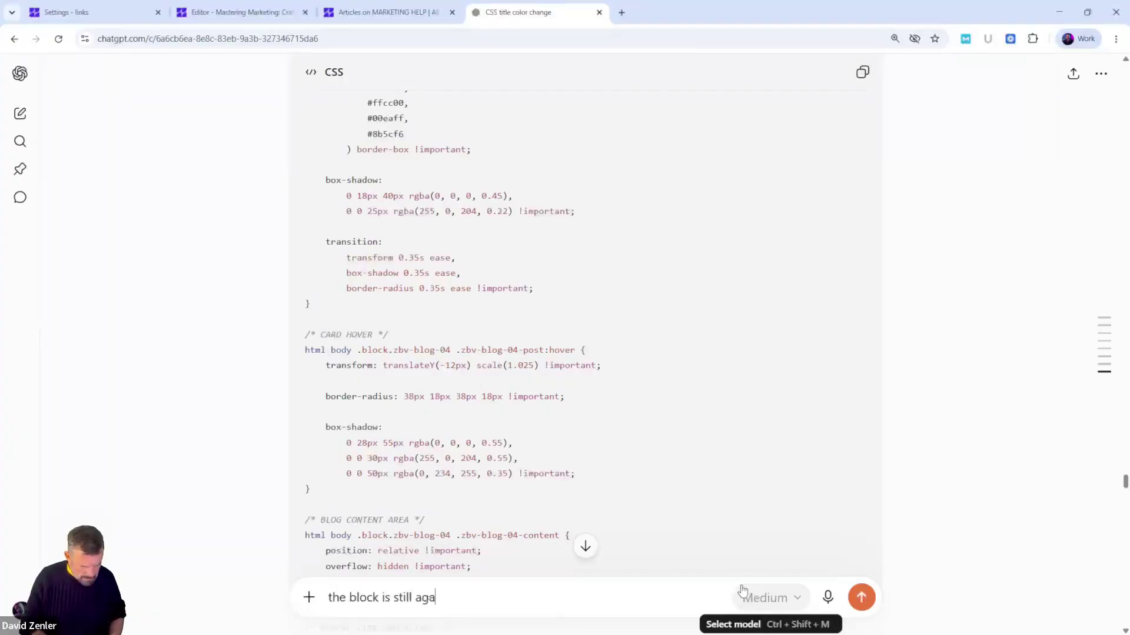
type("inst the ed")
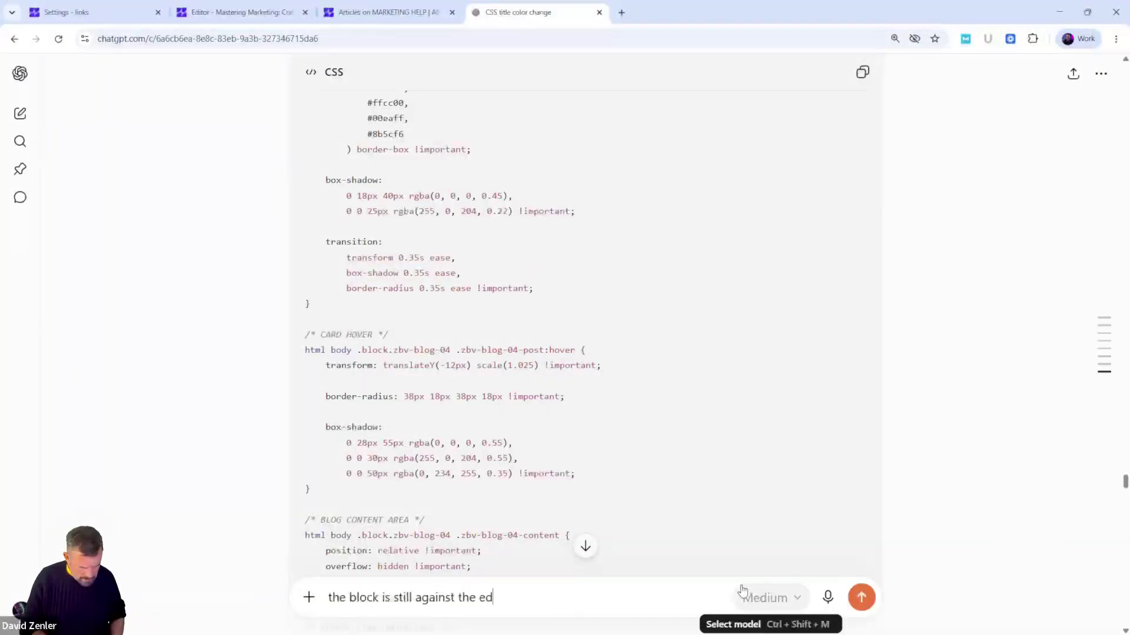
type("ge give me the ne")
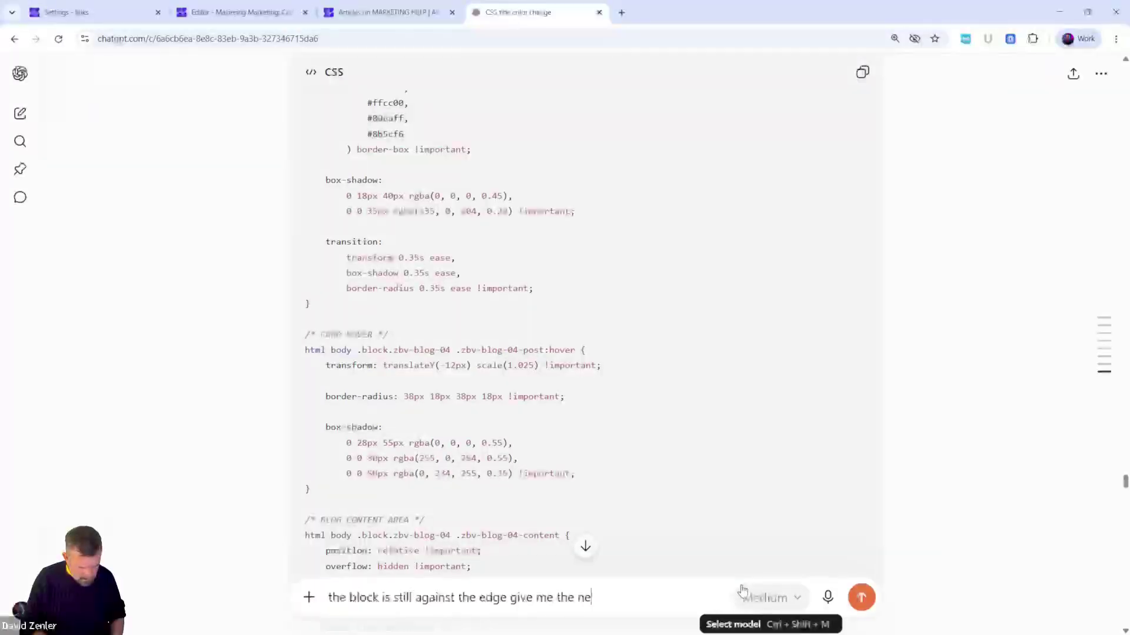
type("w code co")
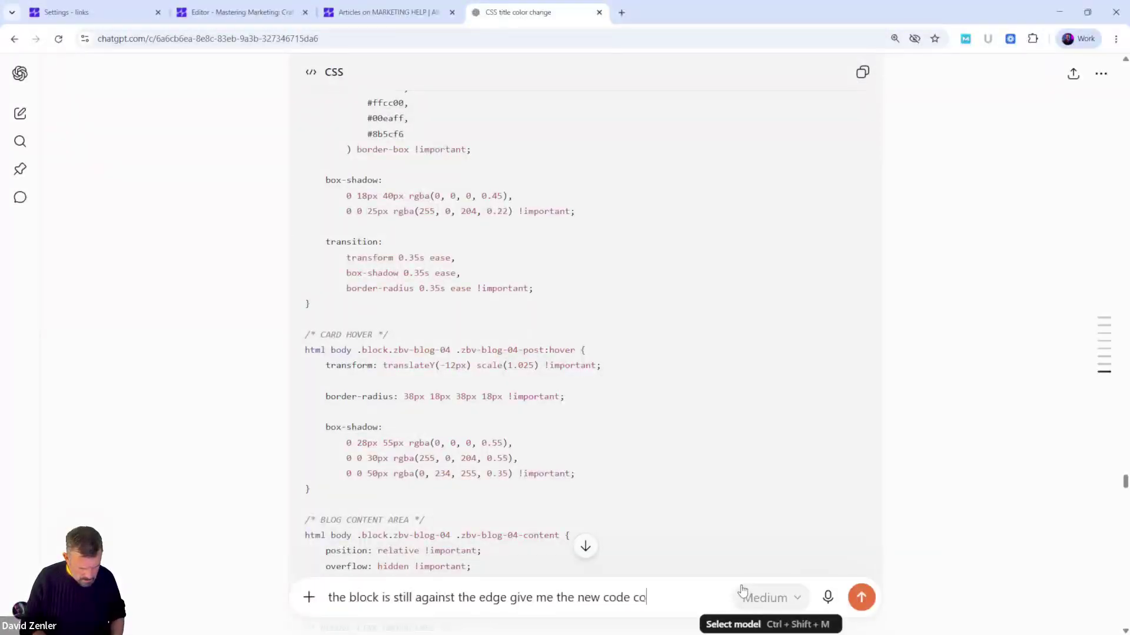
type("mpleted s")
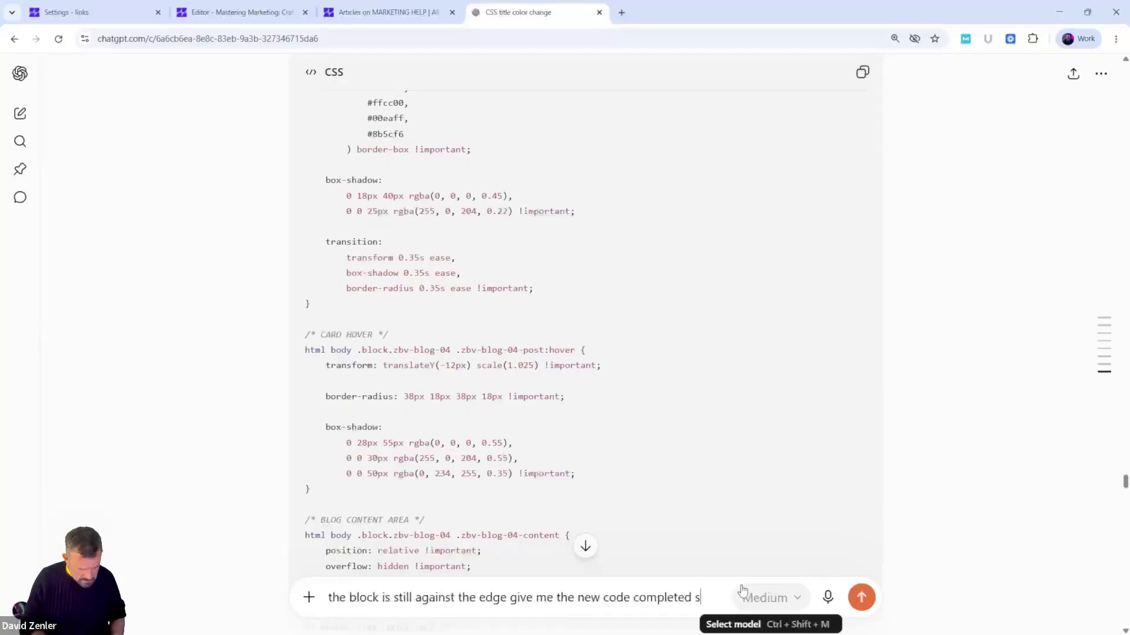
type("ee this")
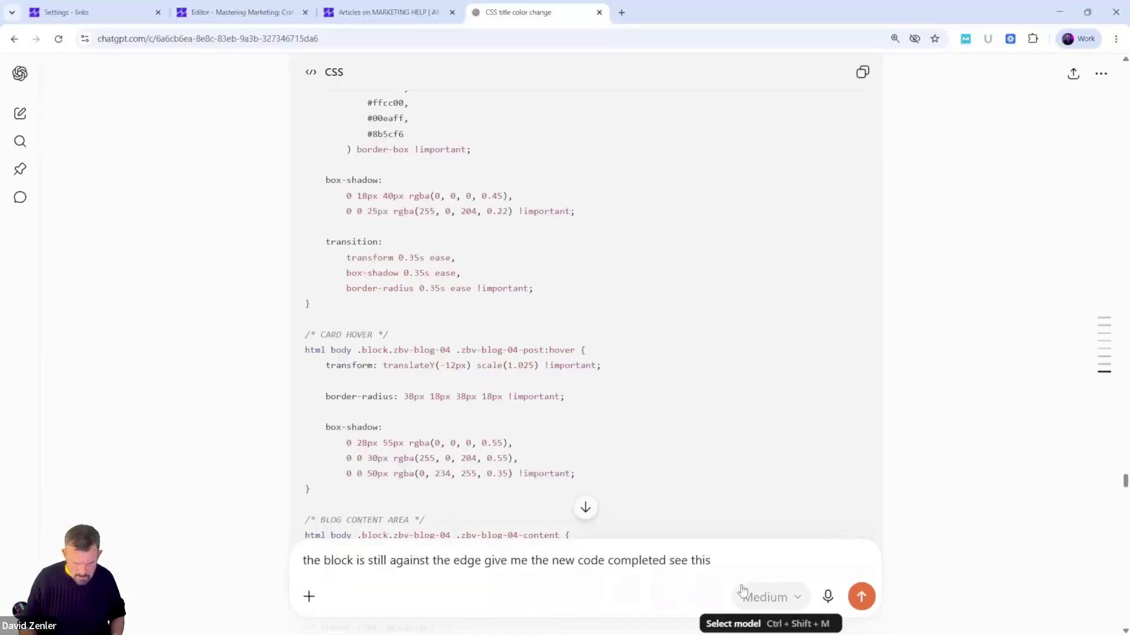
Attach the markup.jpg screenshot from the Desktop to the prompt and send it.
left_click(310, 598)
left_click(342, 296)
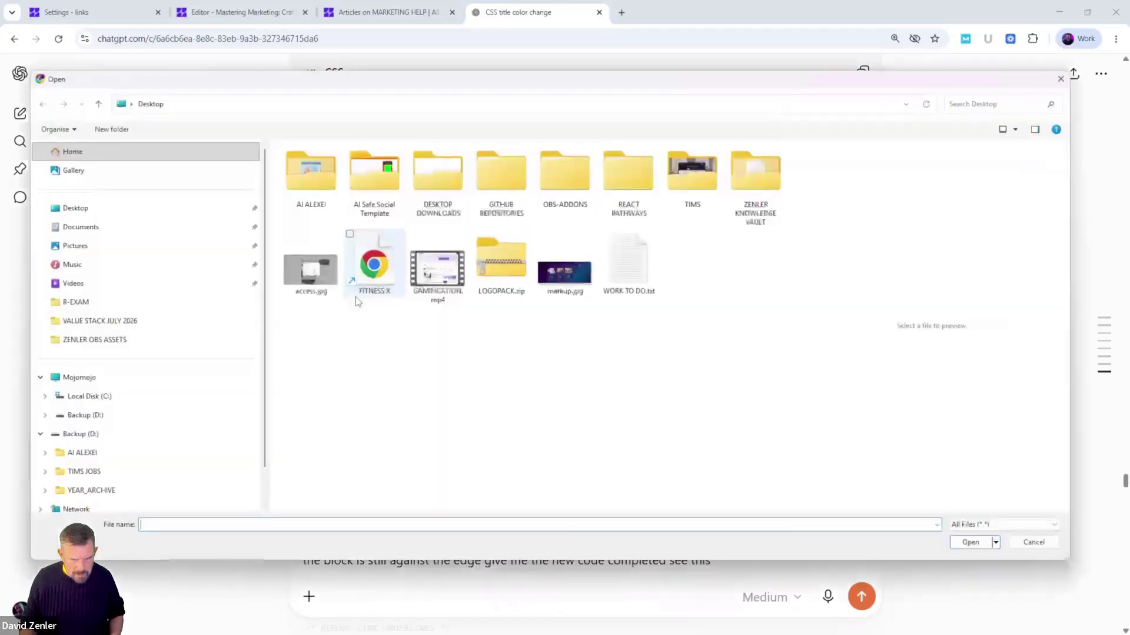
left_click(562, 282)
left_click(970, 542)
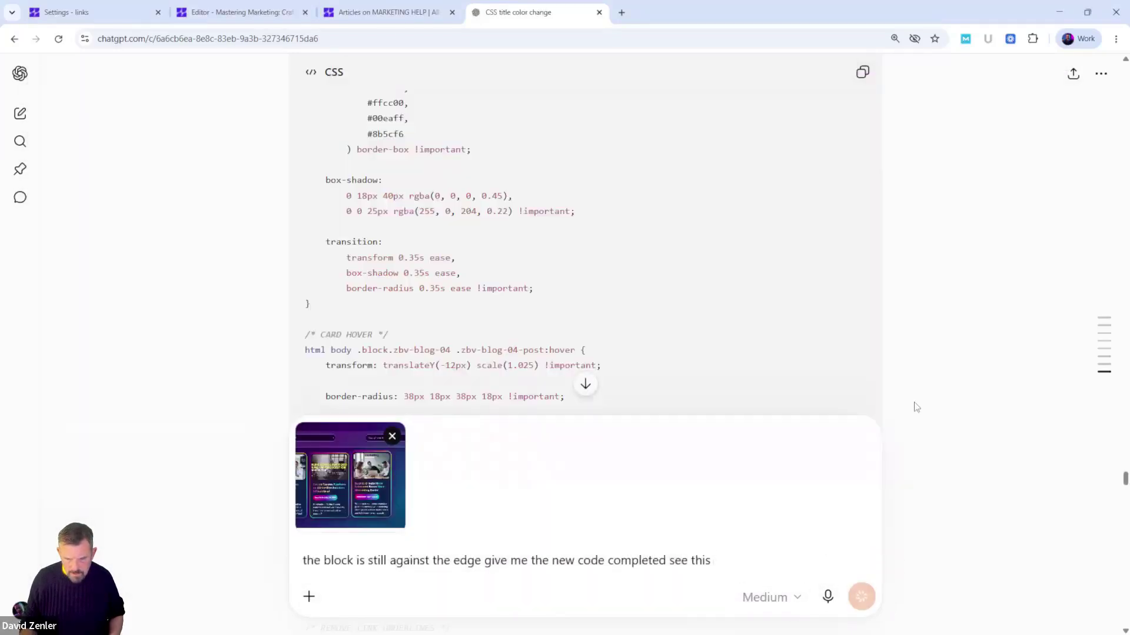
key("Return")
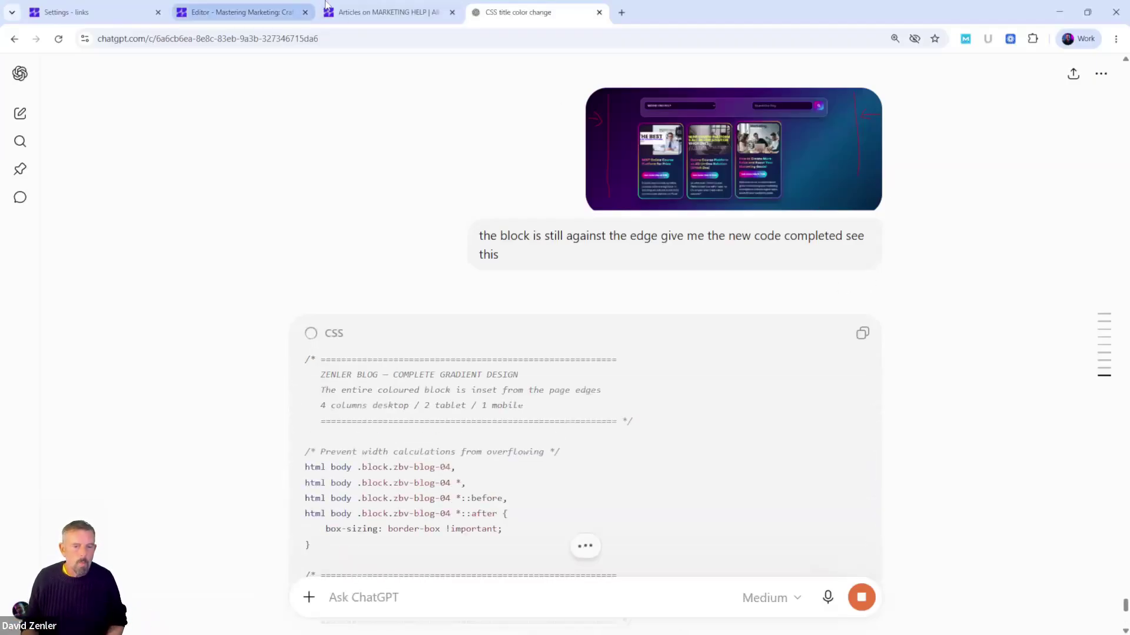
left_click(271, 17)
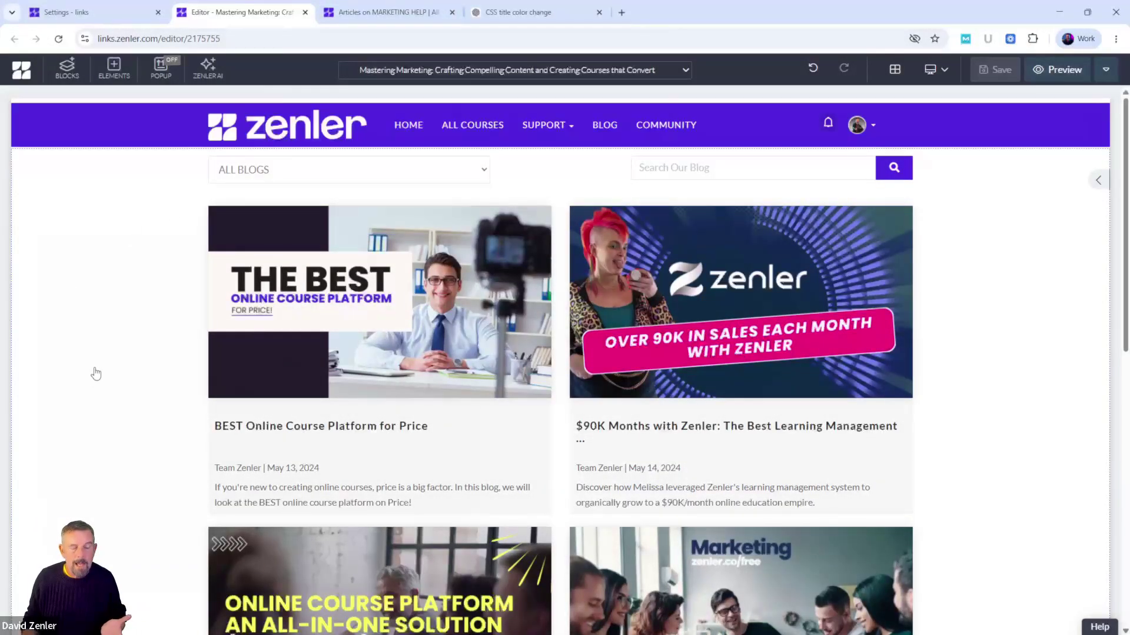
left_click(79, 306)
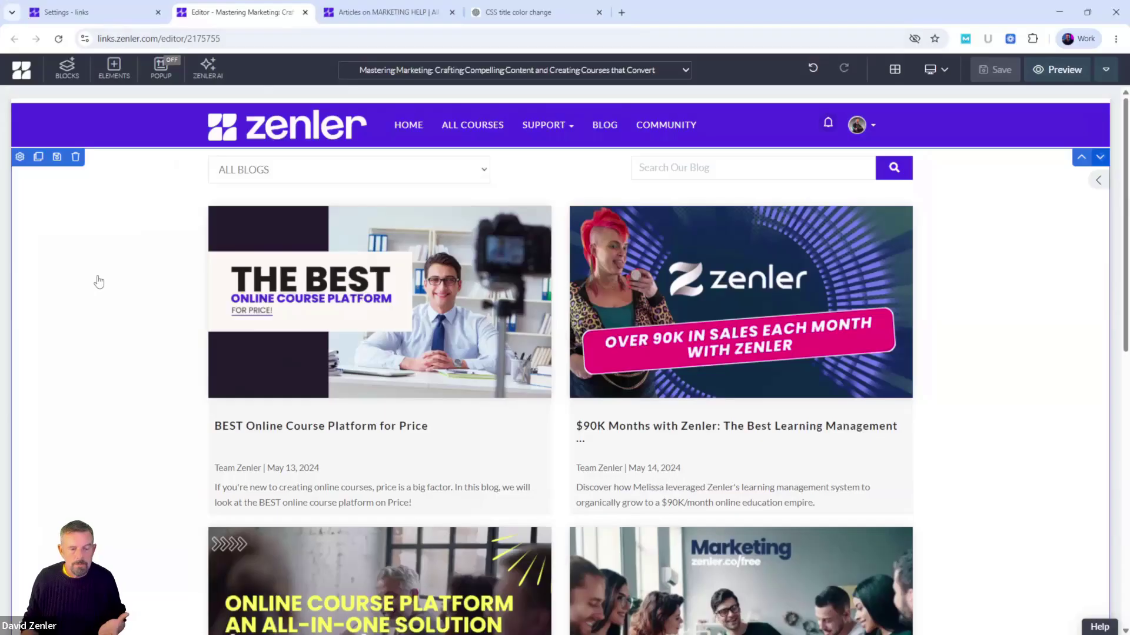
left_click(366, 18)
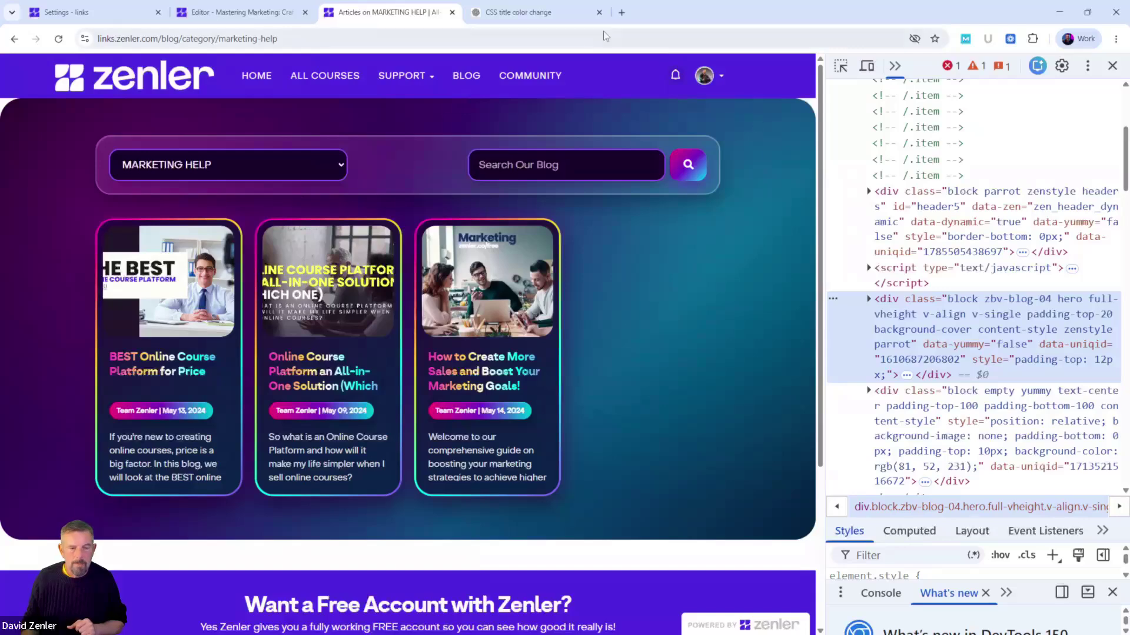
Return to the ChatGPT conversation, review the outer block rules in the new CSS and copy the complete code once it is generated.
left_click(544, 18)
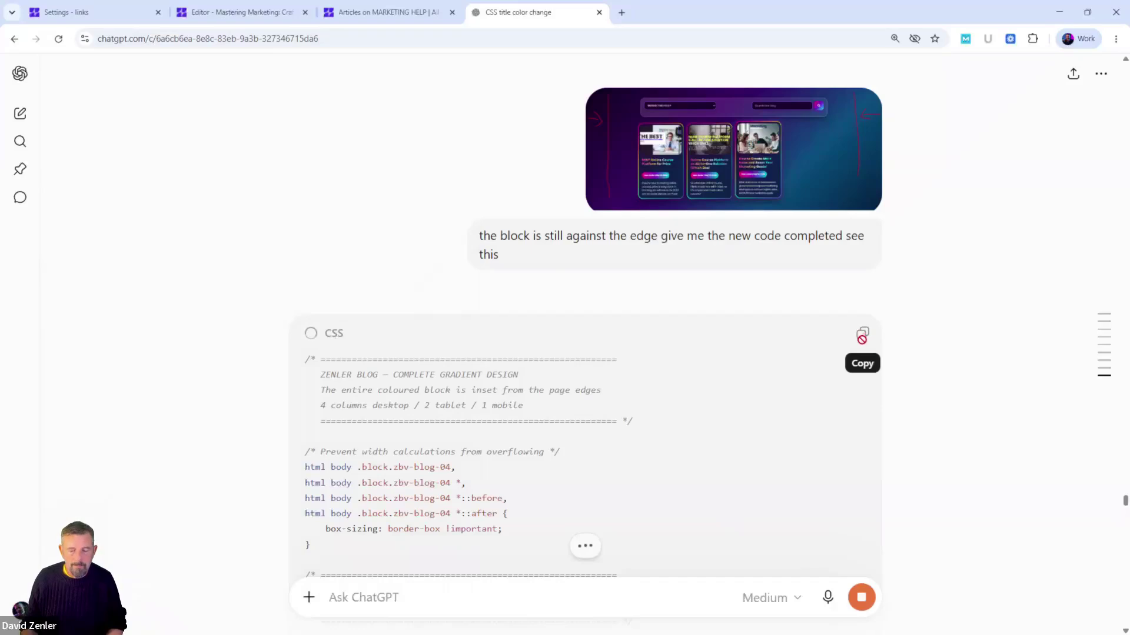
scroll(433, 485, "down", 2)
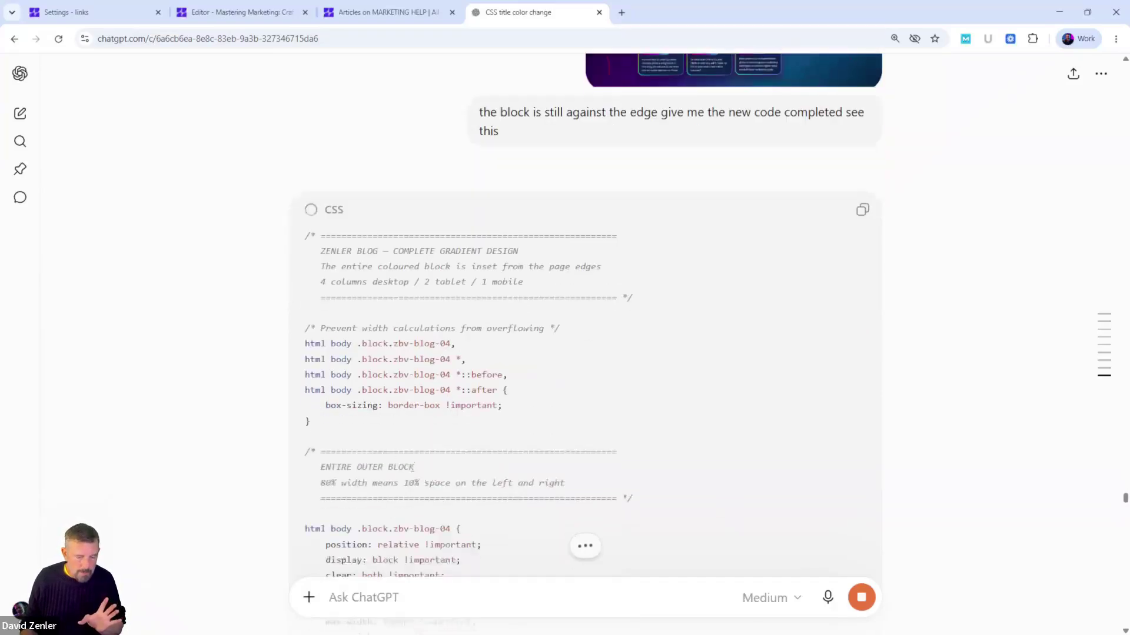
scroll(423, 433, "down", 3)
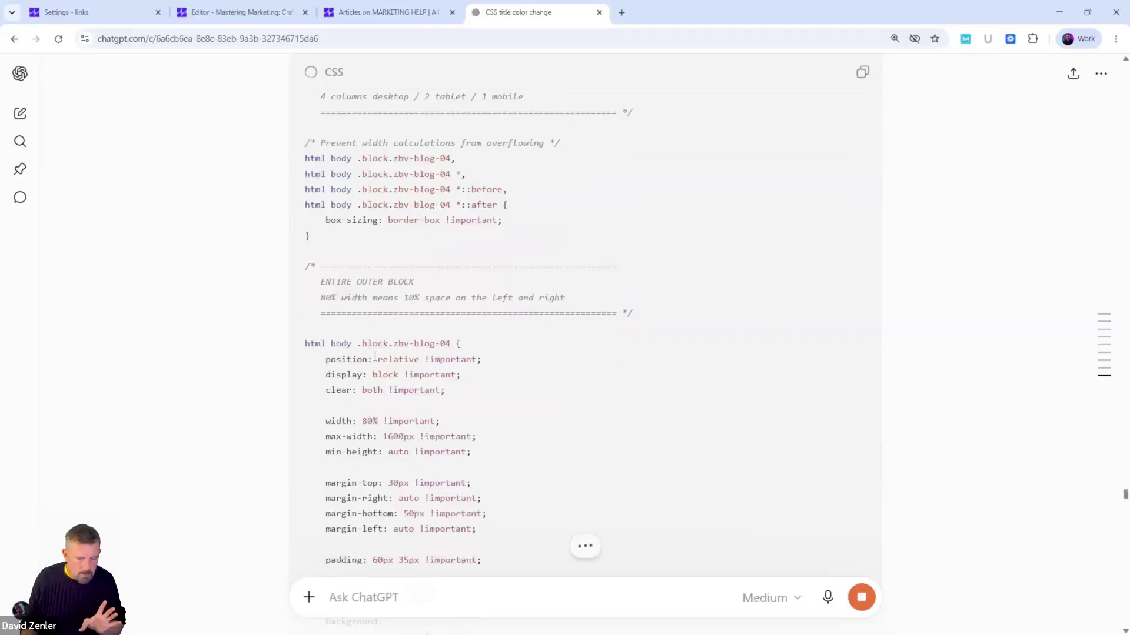
scroll(370, 341, "down", 1)
scroll(401, 320, "down", 2)
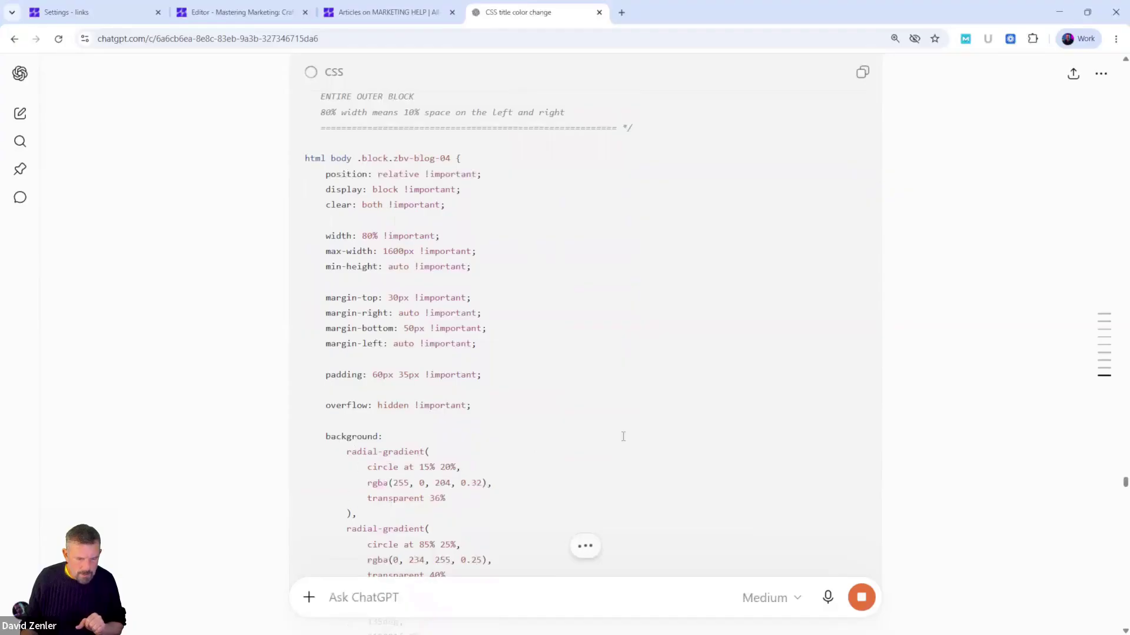
scroll(623, 437, "up", 5)
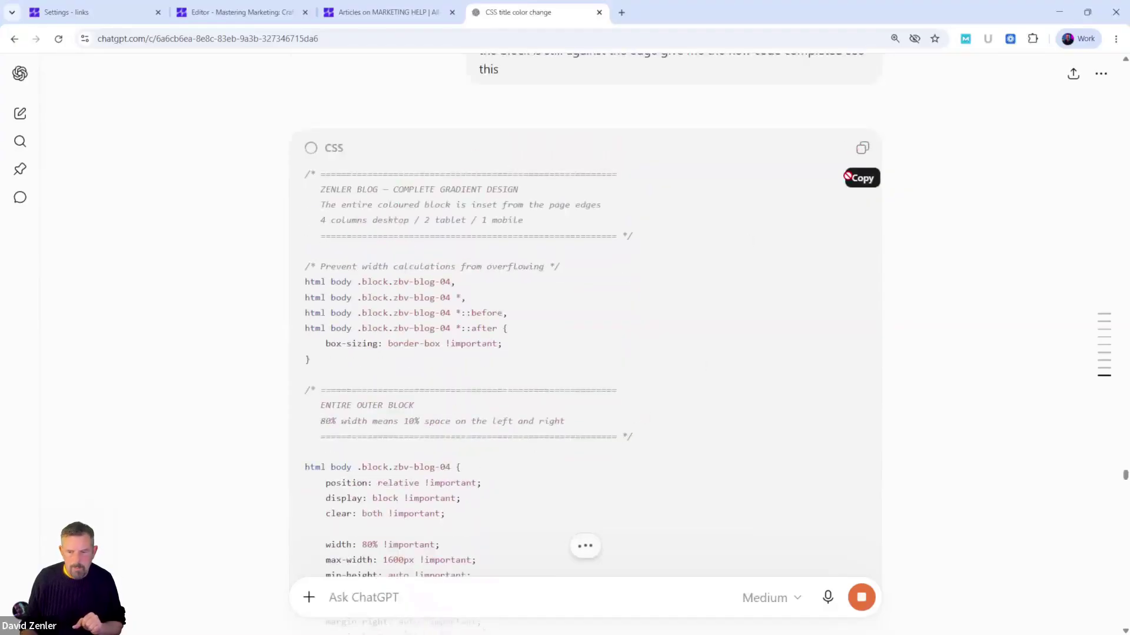
scroll(575, 488, "down", 7)
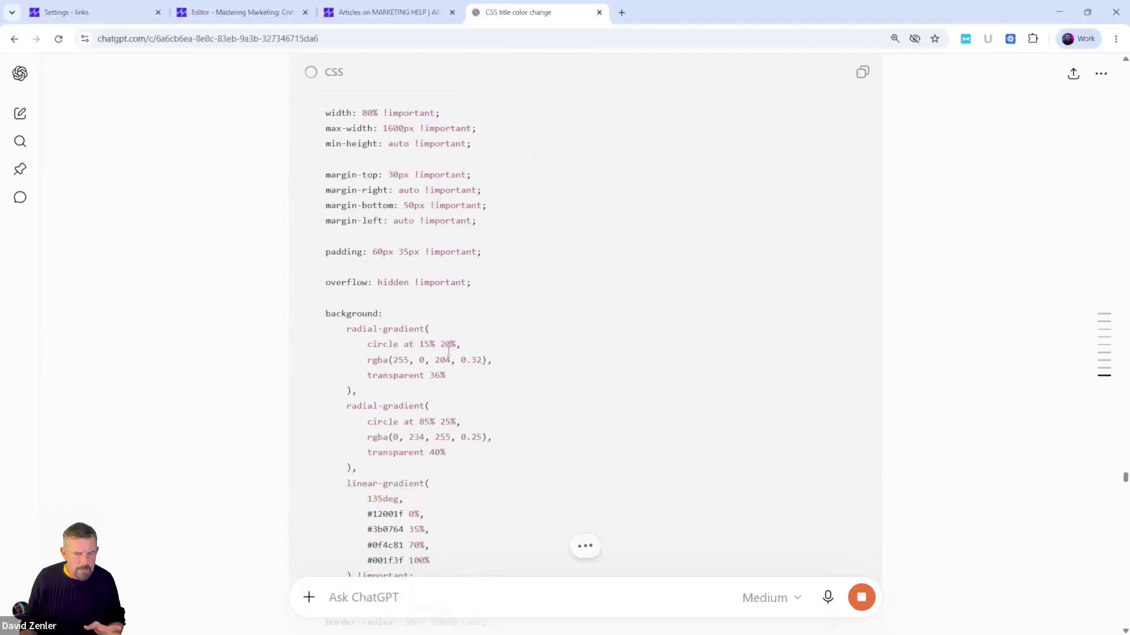
scroll(338, 252, "up", 3)
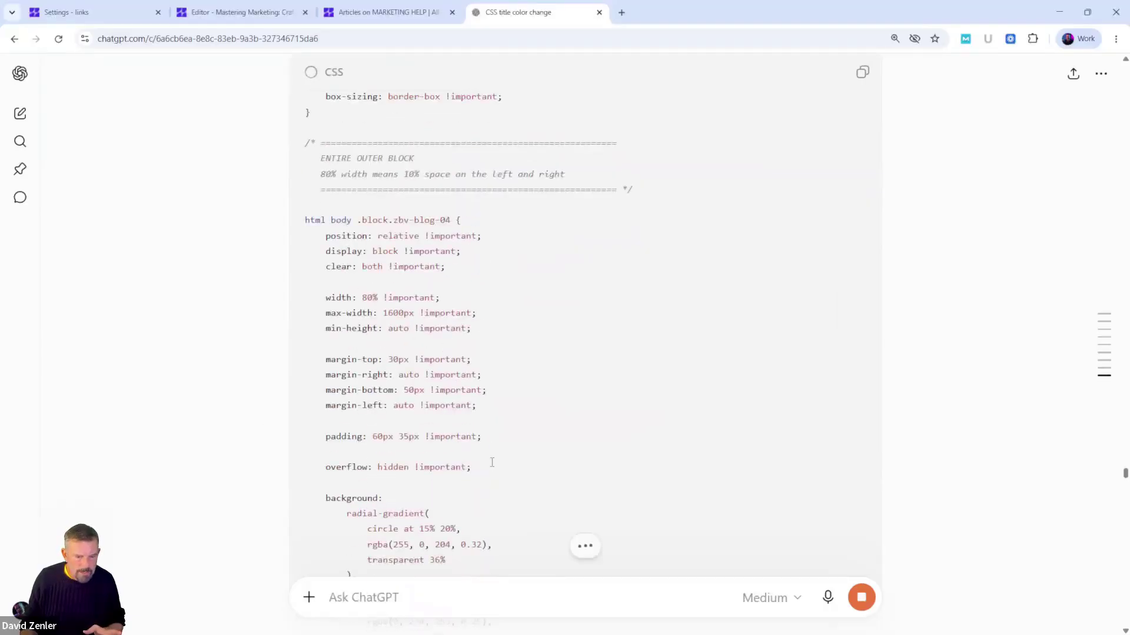
scroll(539, 465, "down", 6)
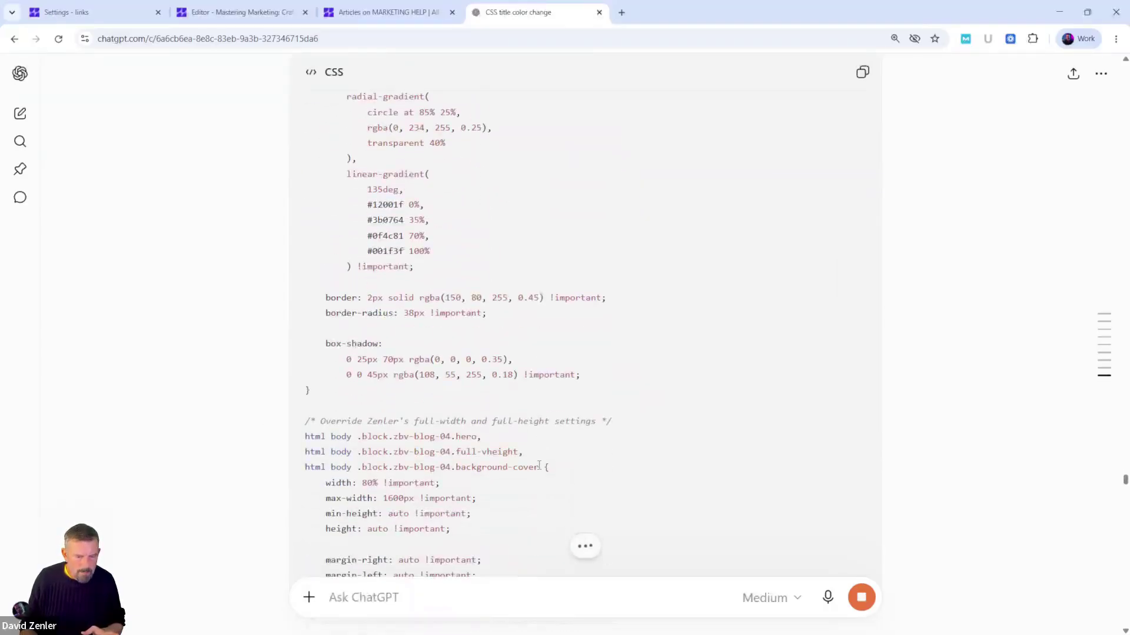
scroll(647, 419, "up", 3)
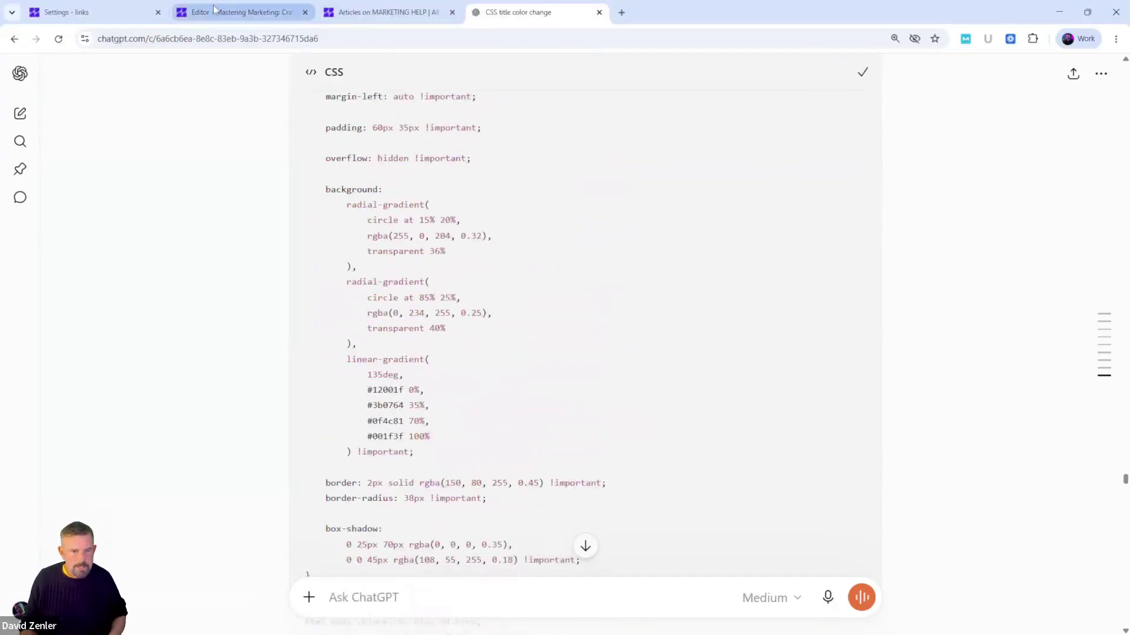
In the Zenler editor's page settings, replace all existing Page CSS with the copied code, update the settings and save the page.
left_click(268, 7)
left_click(1106, 70)
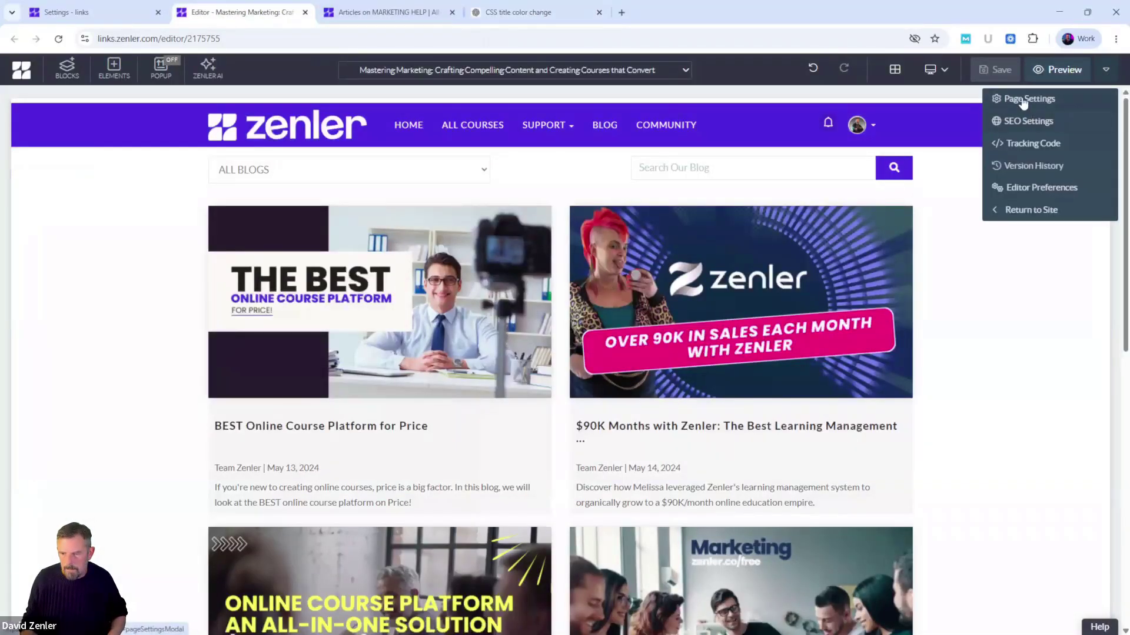
left_click(1022, 98)
key("ctrl+a")
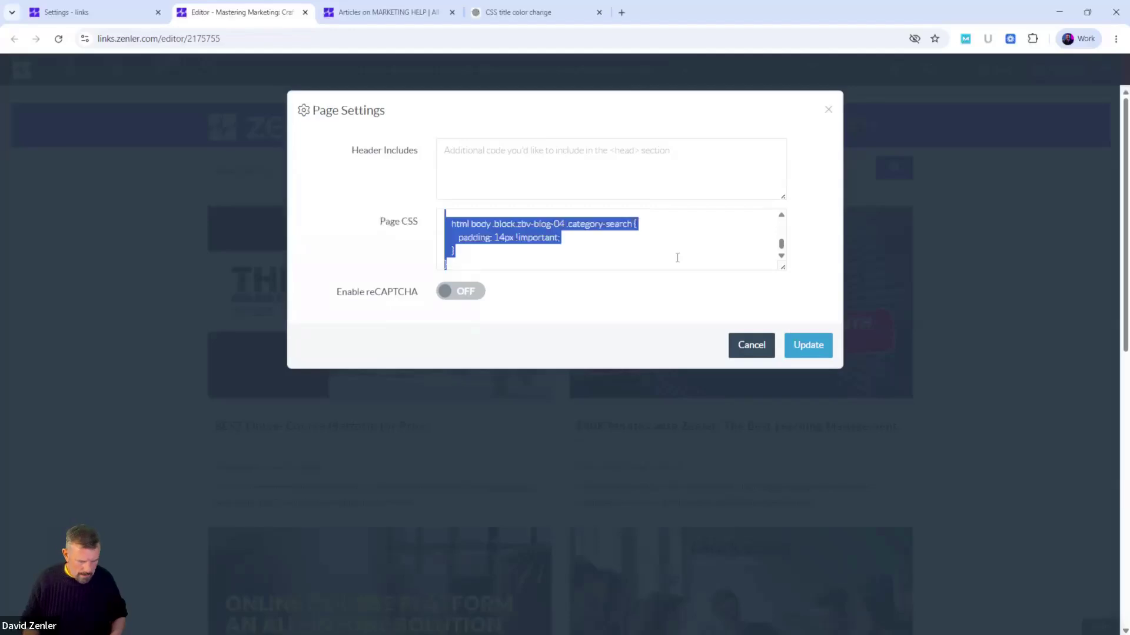
key("BackSpace")
key("ctrl+v")
left_click(786, 349)
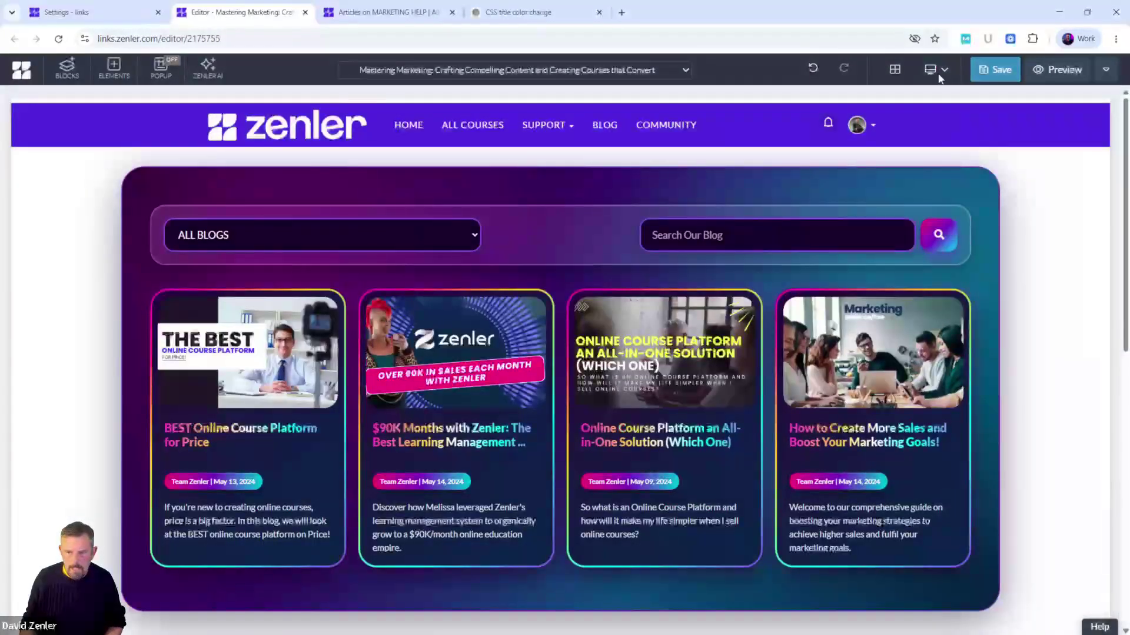
left_click(994, 69)
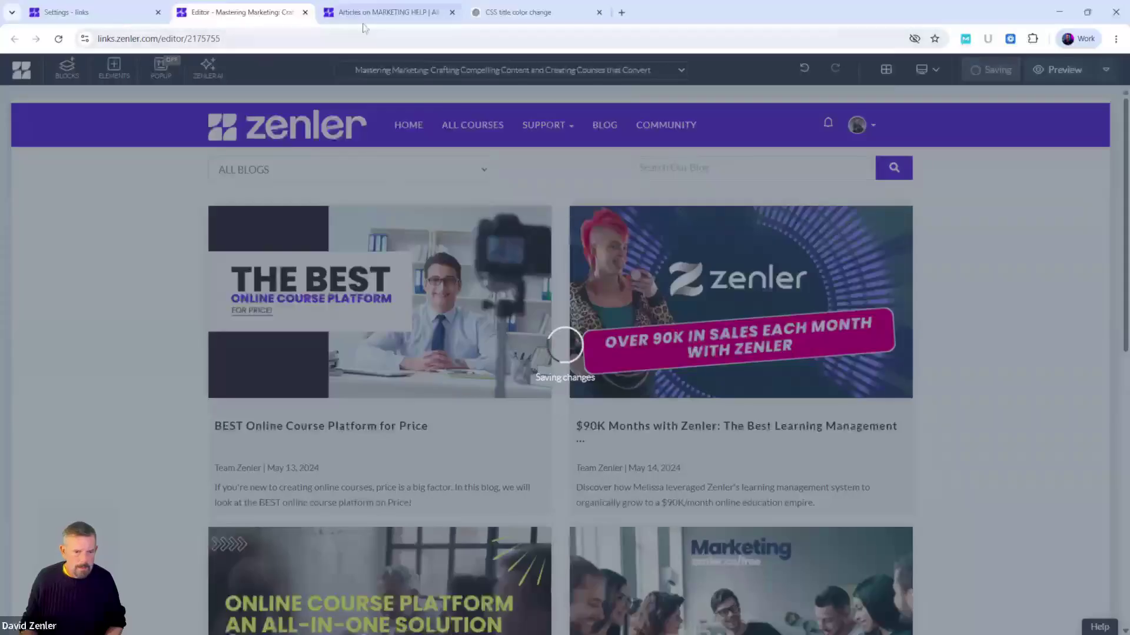
Reload the live Marketing Help blog page and close the developer tools to check the block's spacing at full width.
left_click(382, 12)
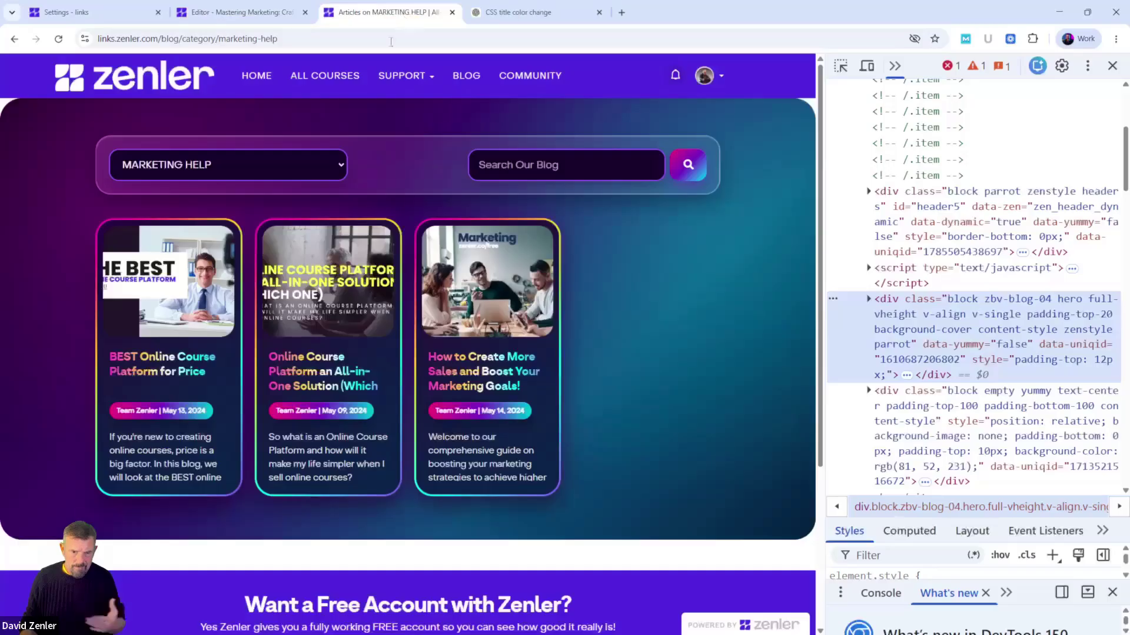
left_click(1112, 66)
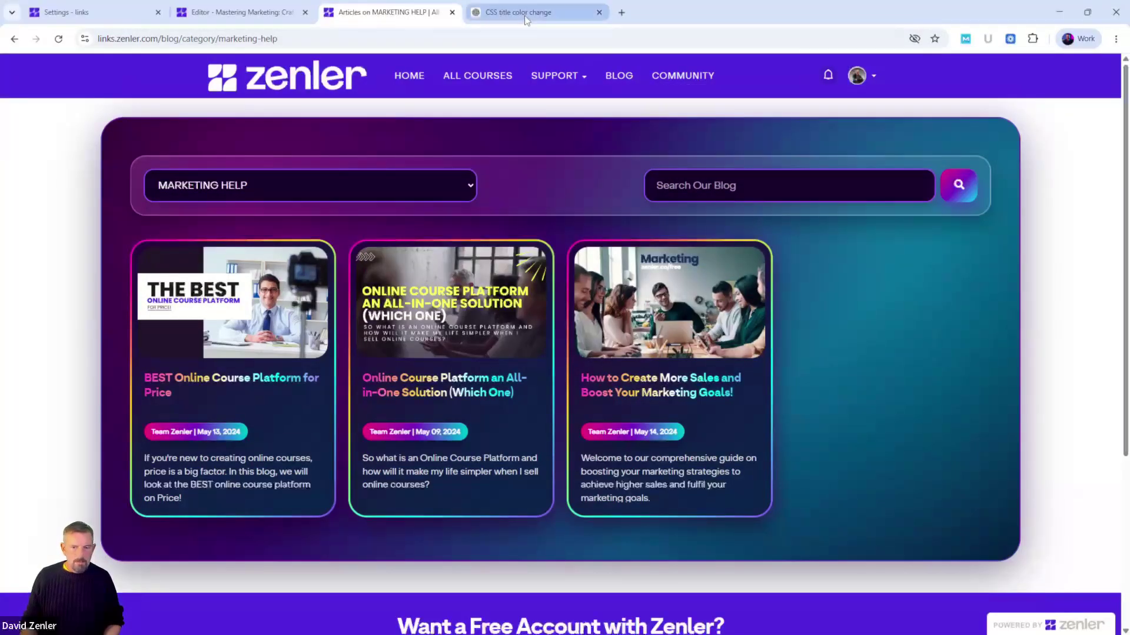
mouse_move(525, 19)
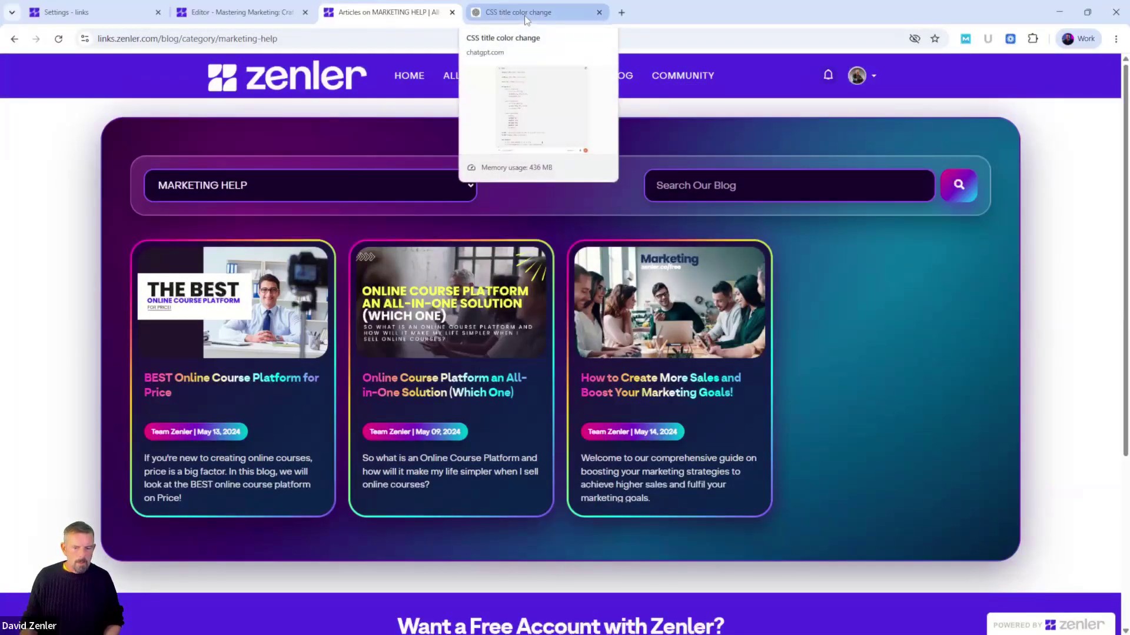
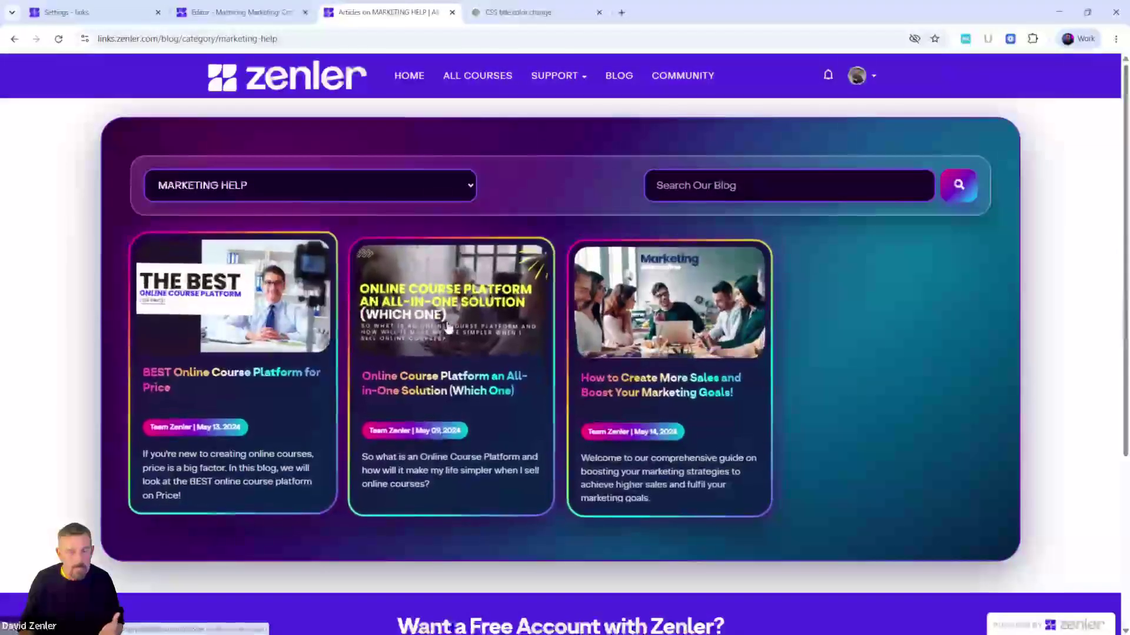
Open the Zenler Blog at newzenler.com/blog in a new browser tab and look over its layout.
left_click(621, 13)
type("new")
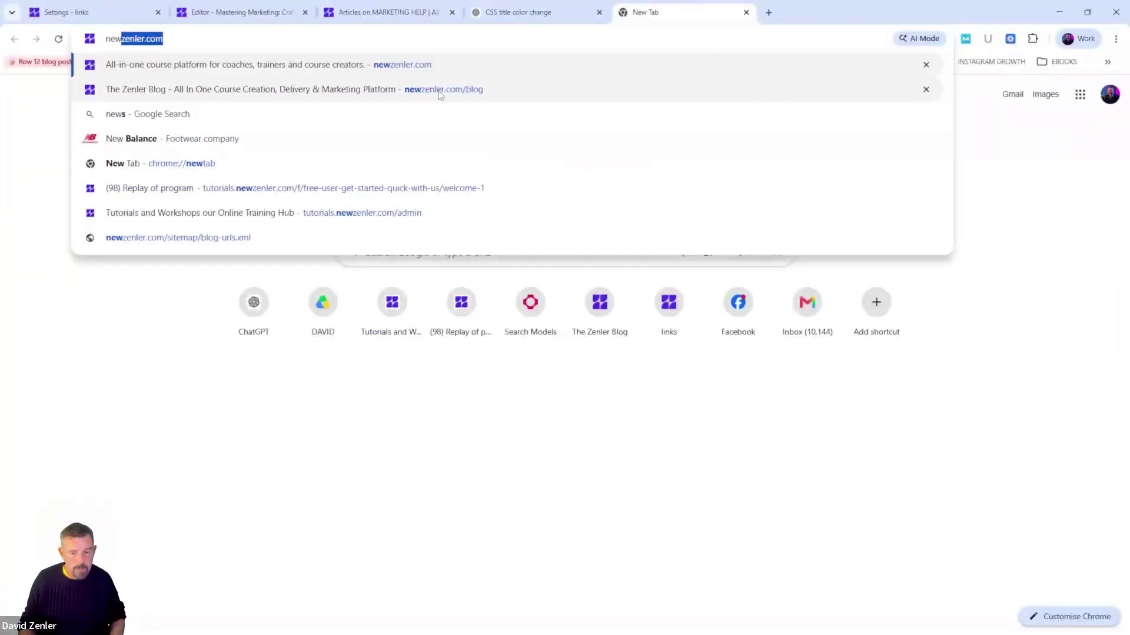
left_click(439, 92)
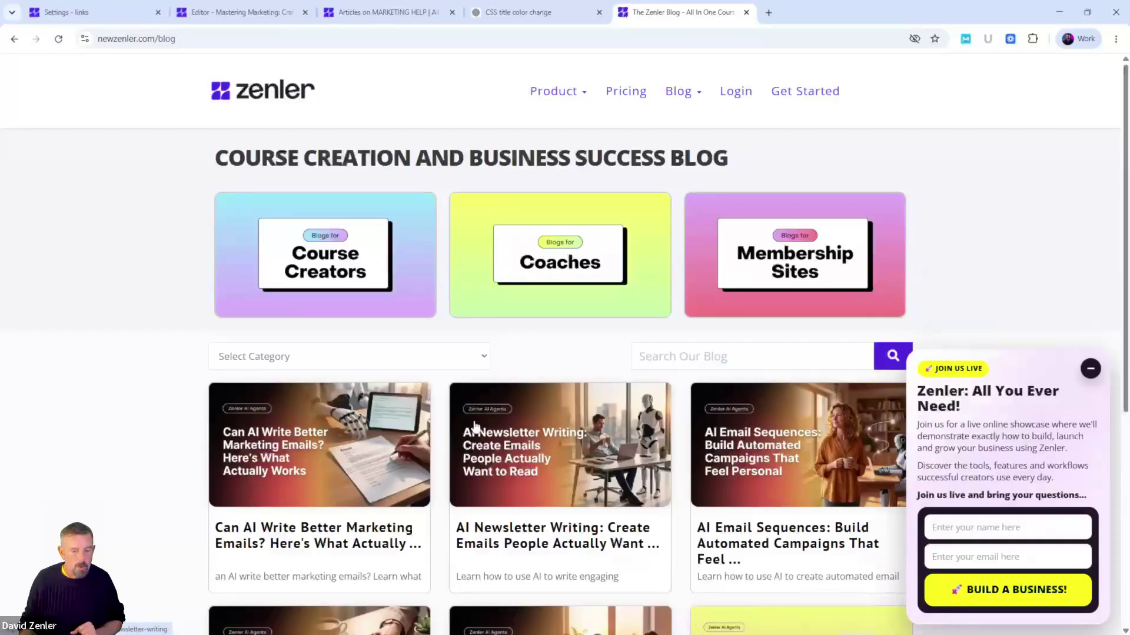
scroll(330, 452, "down", 1)
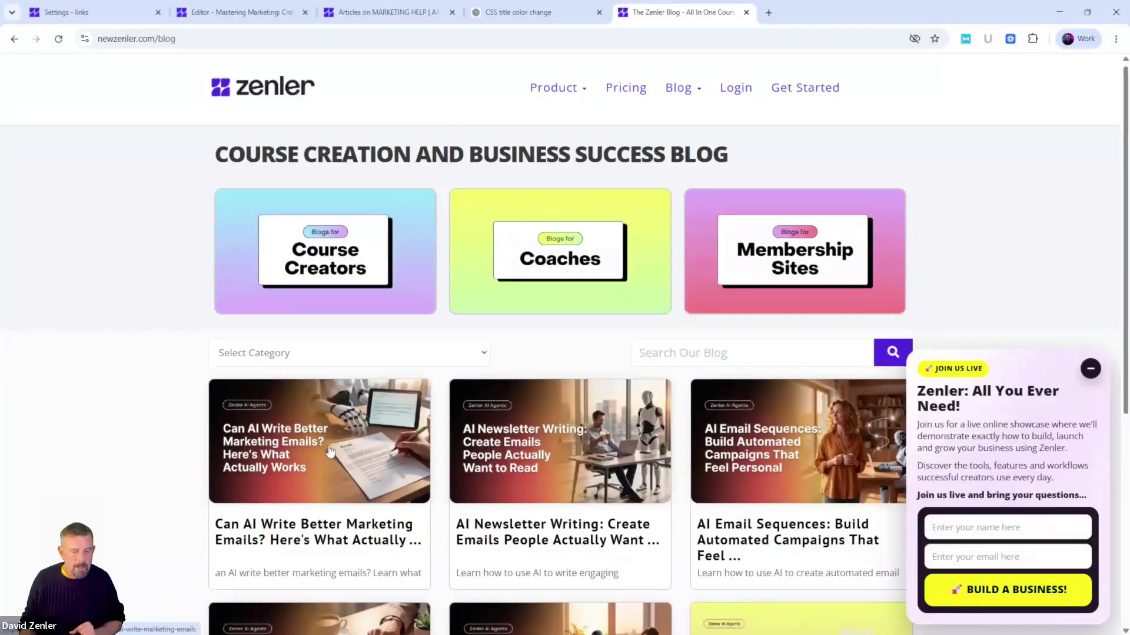
Compare Zenler's own blog layout with the restyled Marketing Help page, the blog page in the editor and the Blog Settings.
scroll(330, 452, "down", 4)
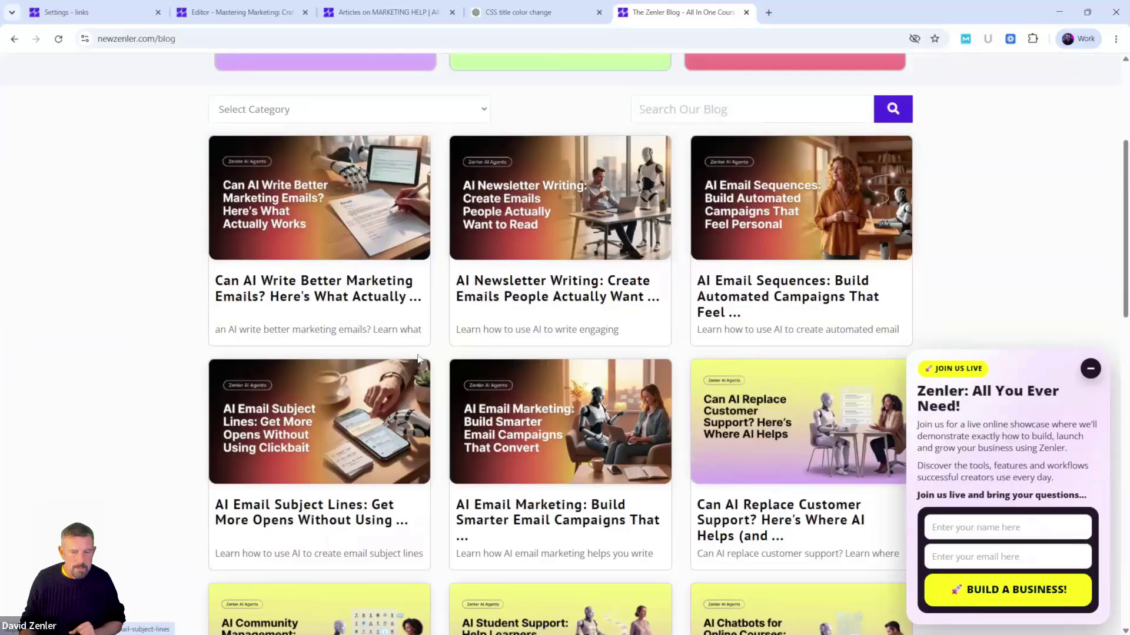
left_click(394, 12)
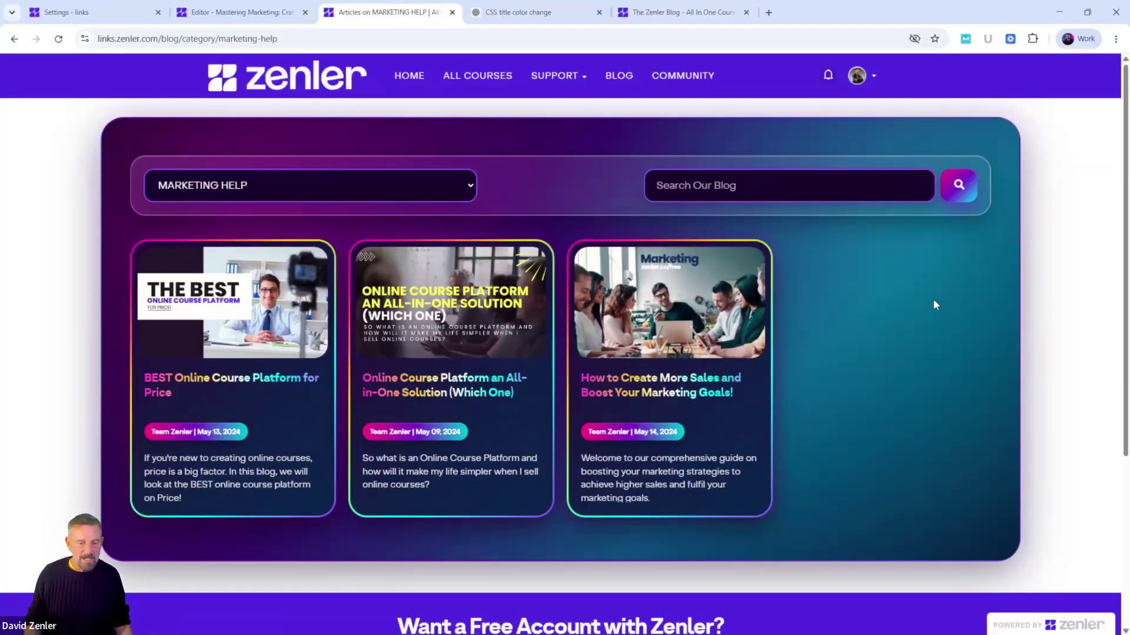
left_click(233, 22)
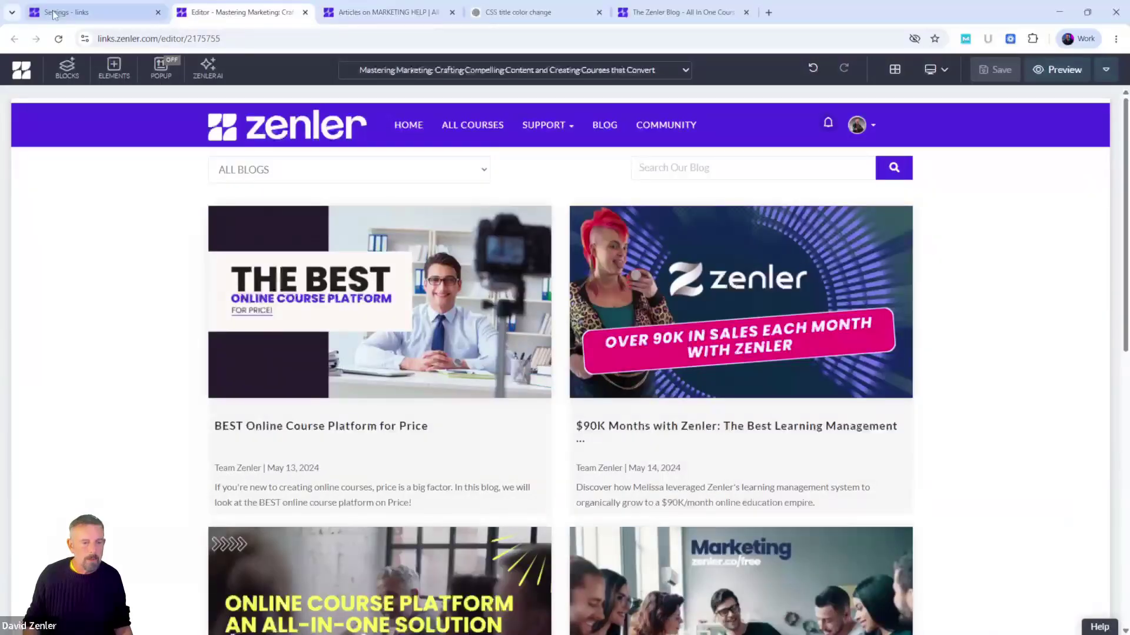
left_click(88, 12)
scroll(447, 302, "up", 5)
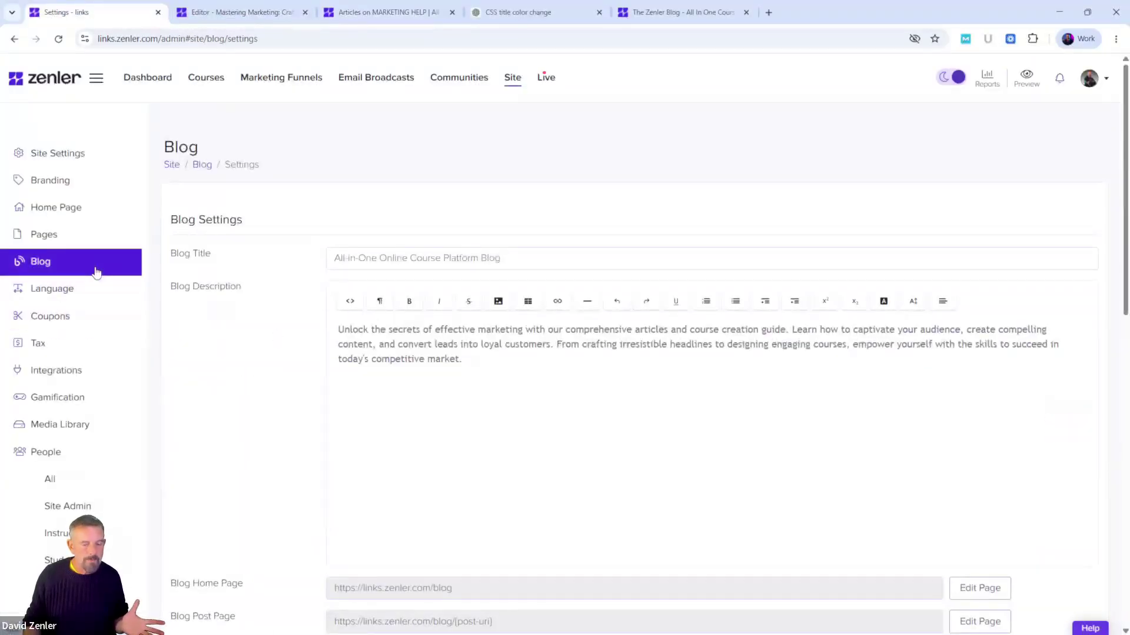
scroll(263, 315, "down", 7)
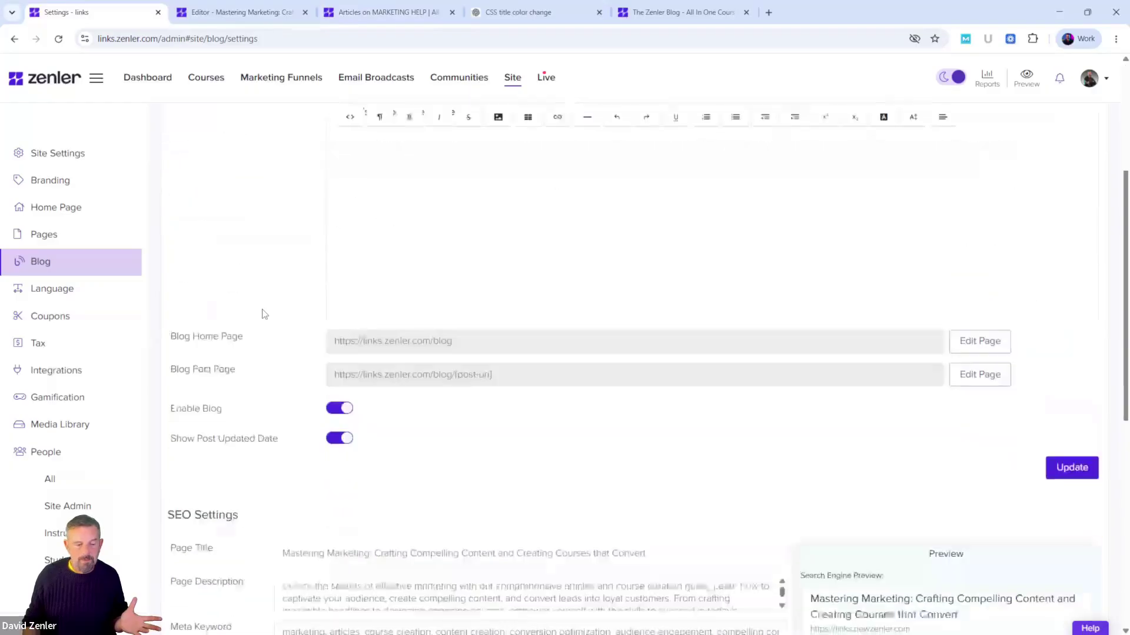
Return to the live Marketing Help page and open the post "BEST Online Course Platform for Price" to look over its title area.
left_click(412, 13)
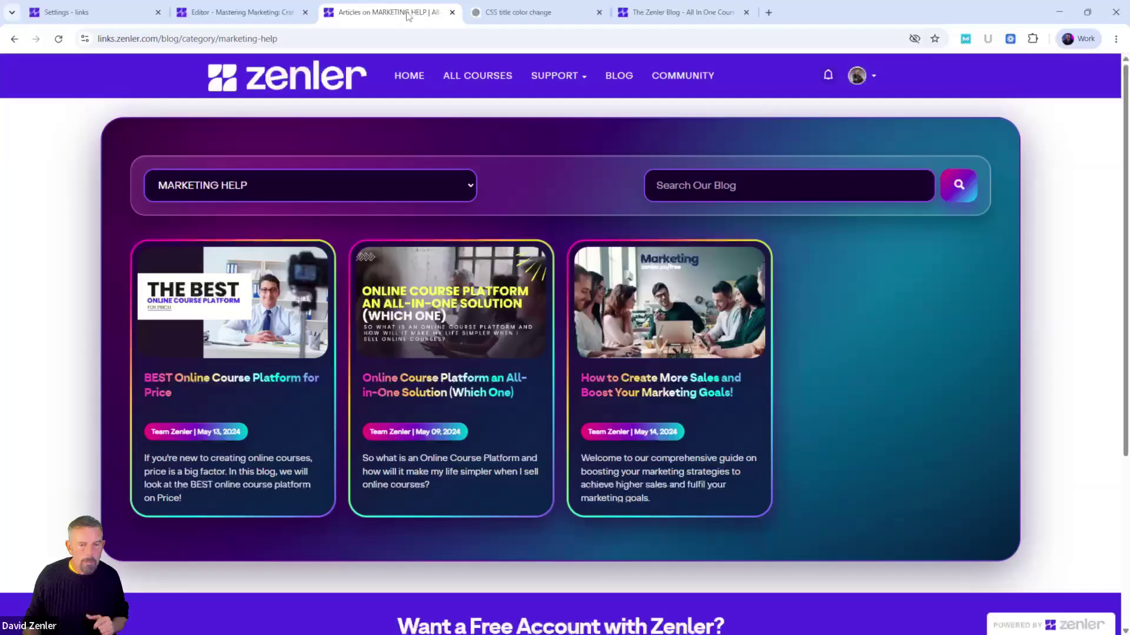
left_click(303, 308)
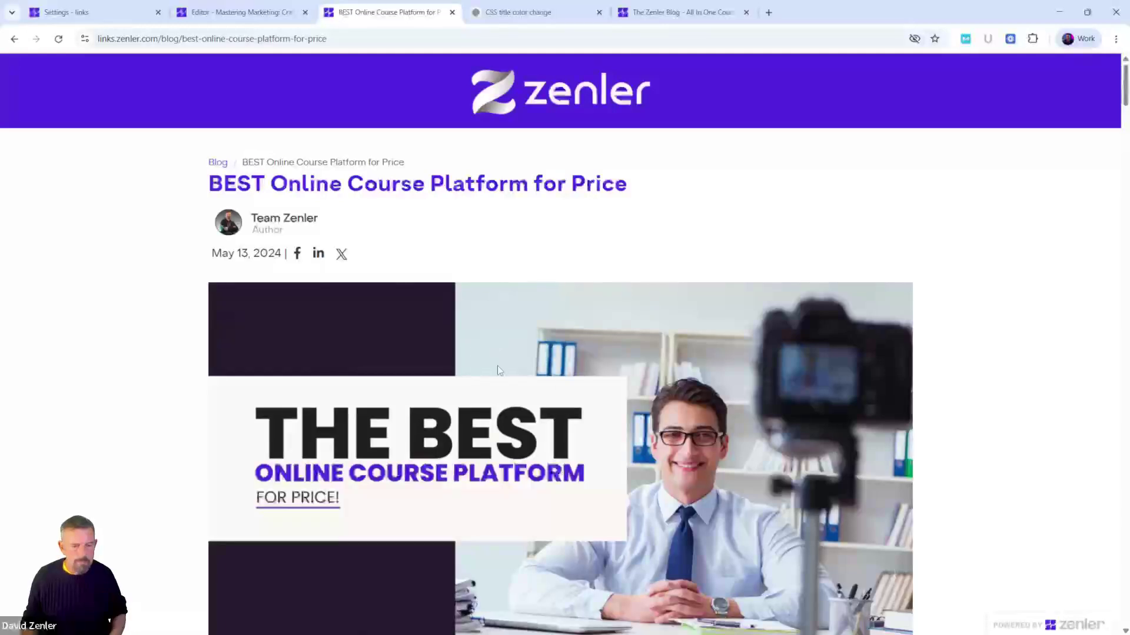
scroll(734, 414, "down", 1)
scroll(733, 412, "up", 1)
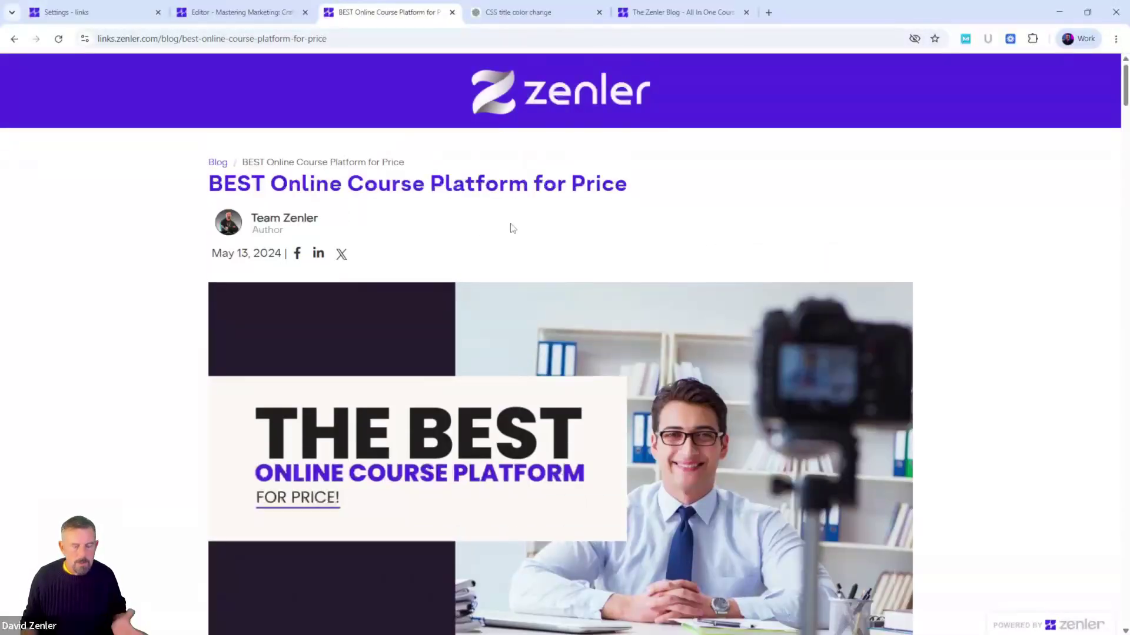
right_click(910, 199)
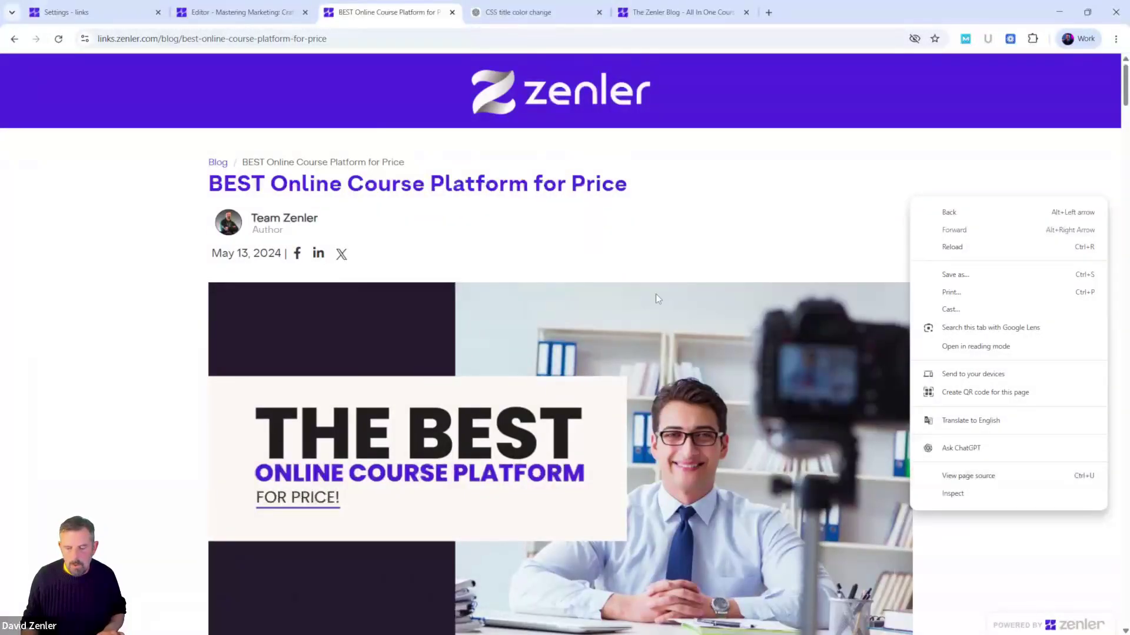
left_click(632, 198)
right_click(590, 187)
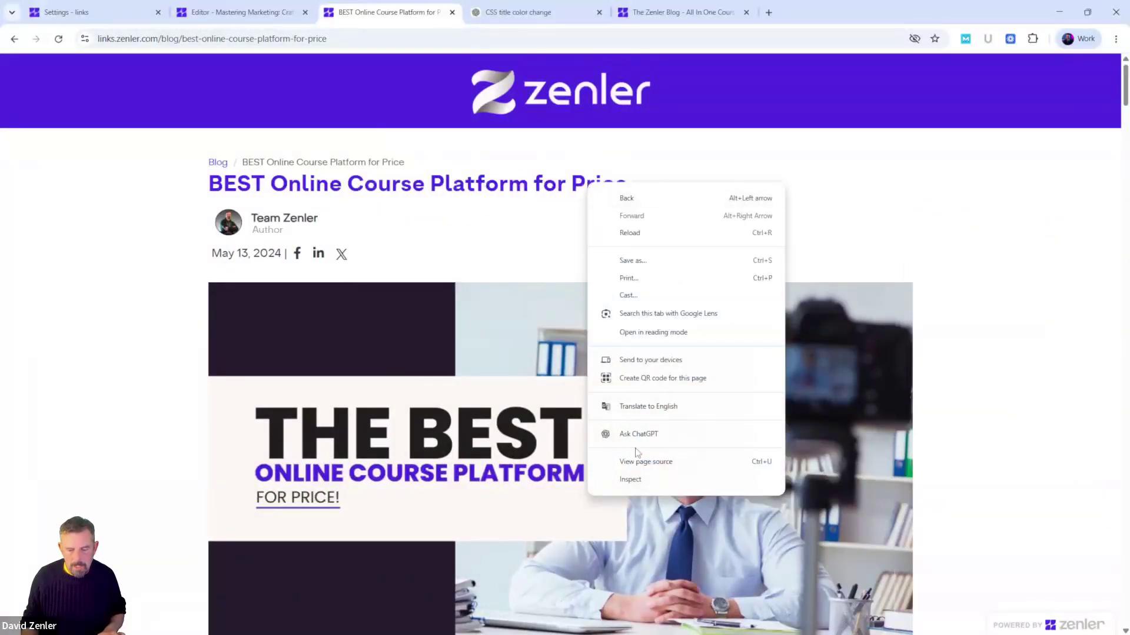
left_click(911, 217)
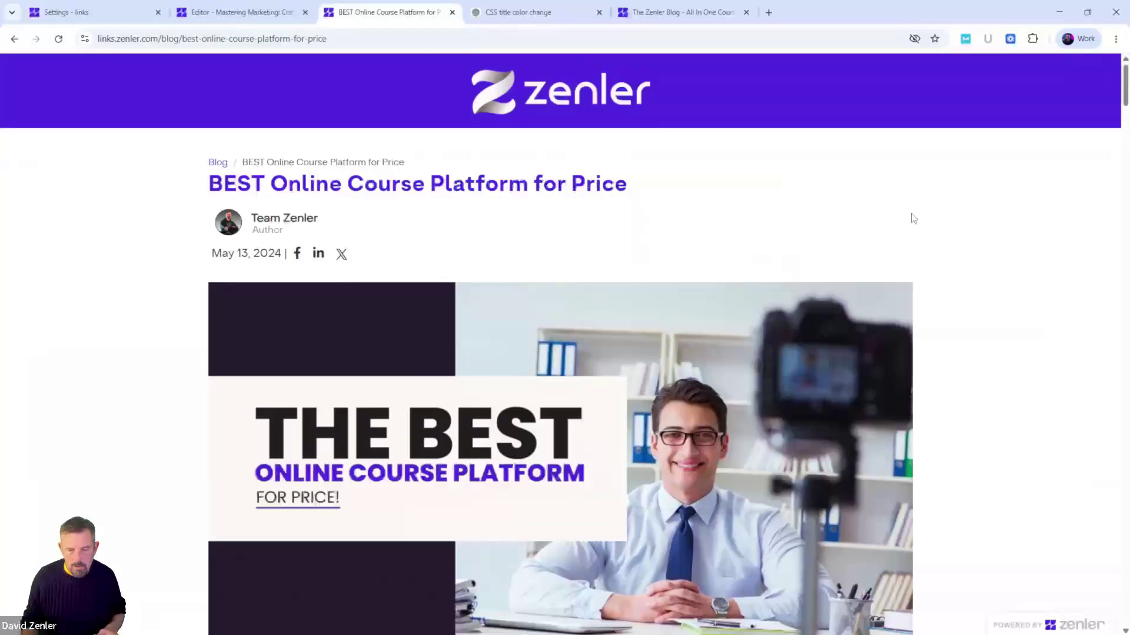
right_click(852, 196)
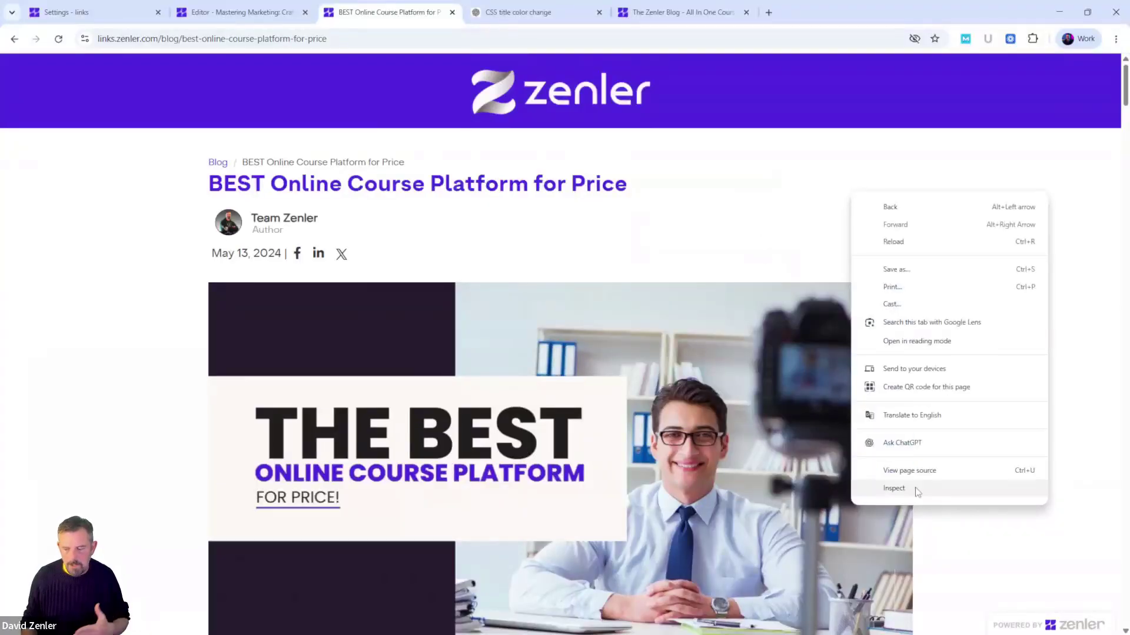
left_click(710, 203)
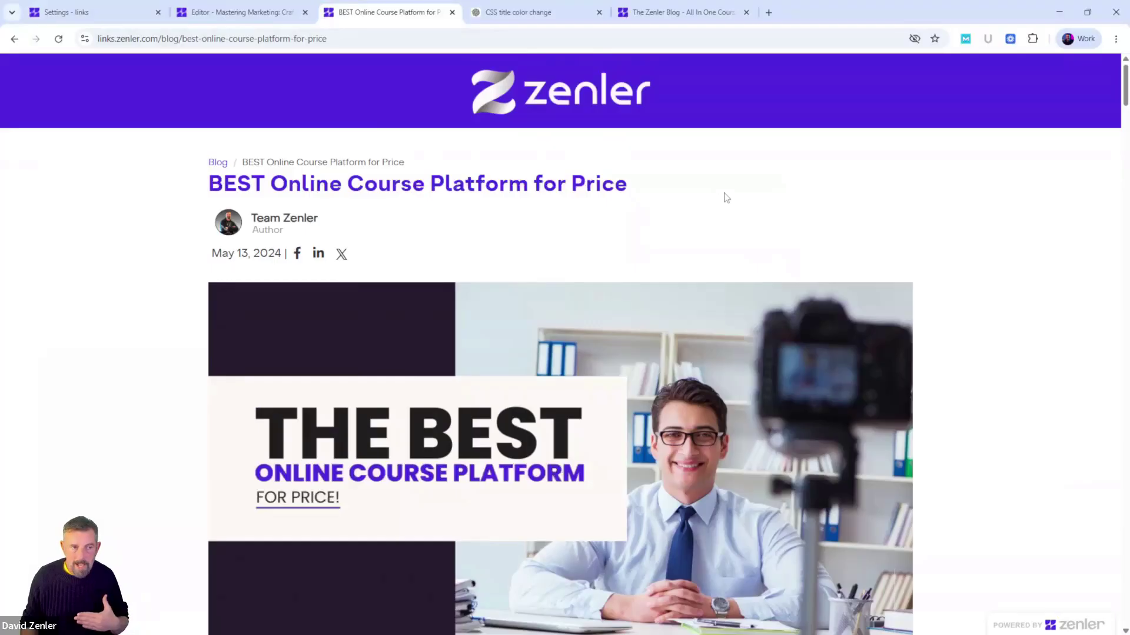
Open the page source of the "BEST Online Course Platform for Price" post and select all of its code.
right_click(725, 196)
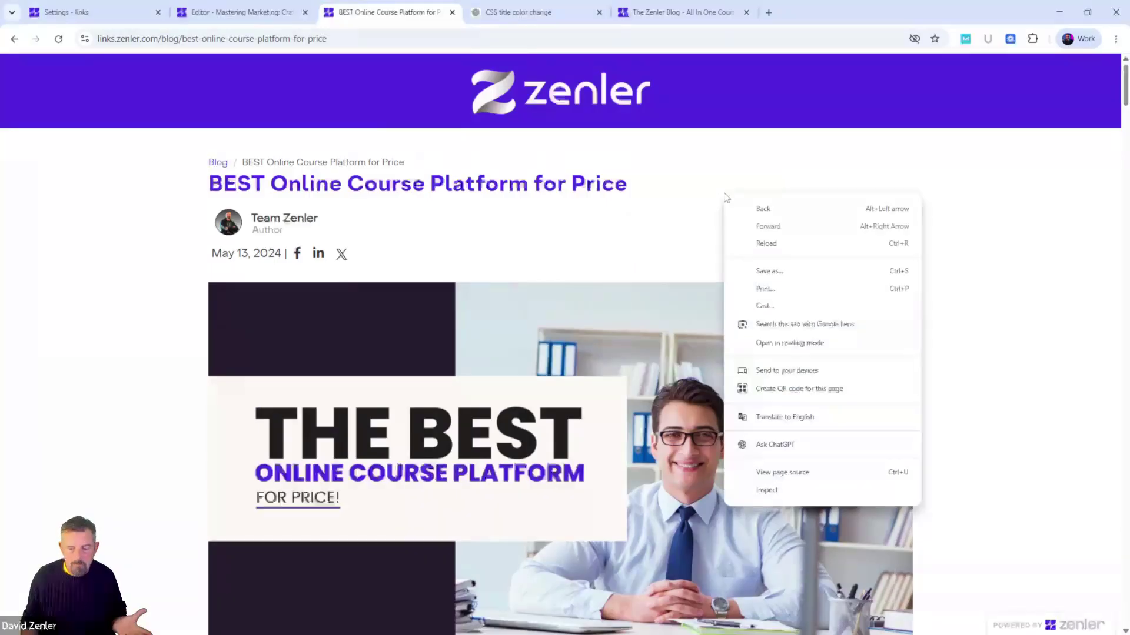
left_click(774, 474)
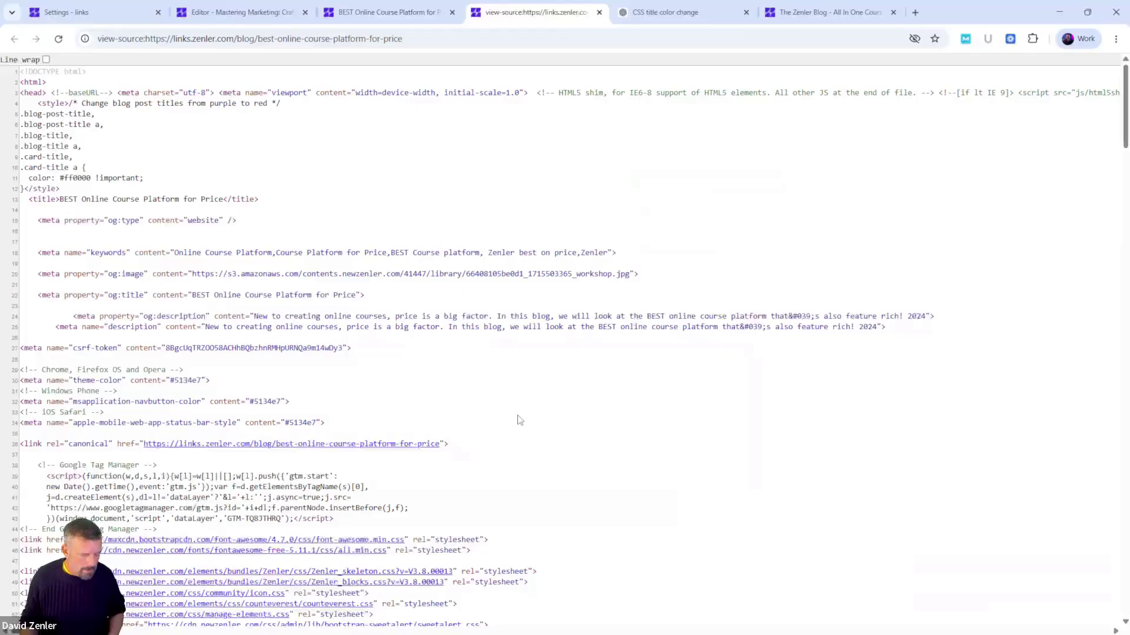
key("ctrl+a")
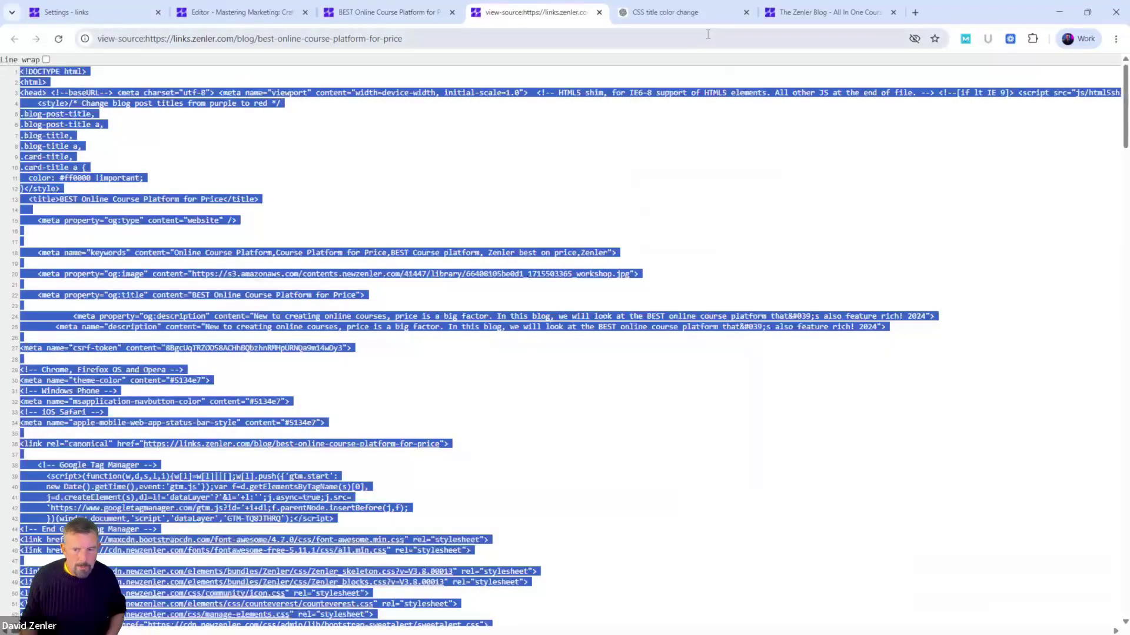
Switch to ChatGPT, start a new chat and collapse the sidebar.
left_click(687, 17)
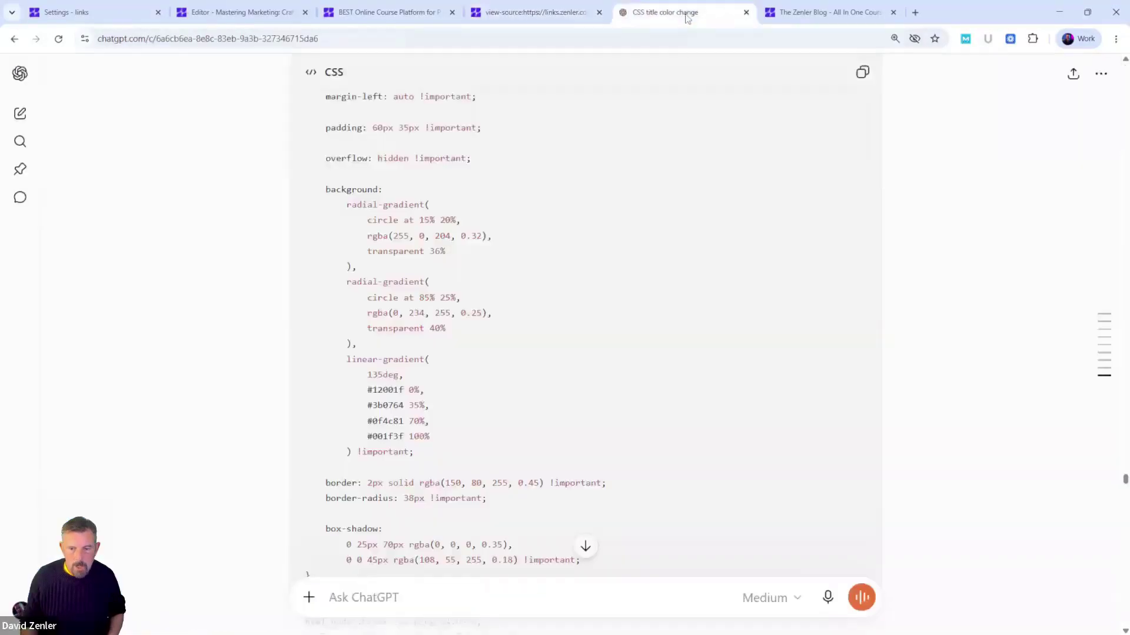
left_click(20, 73)
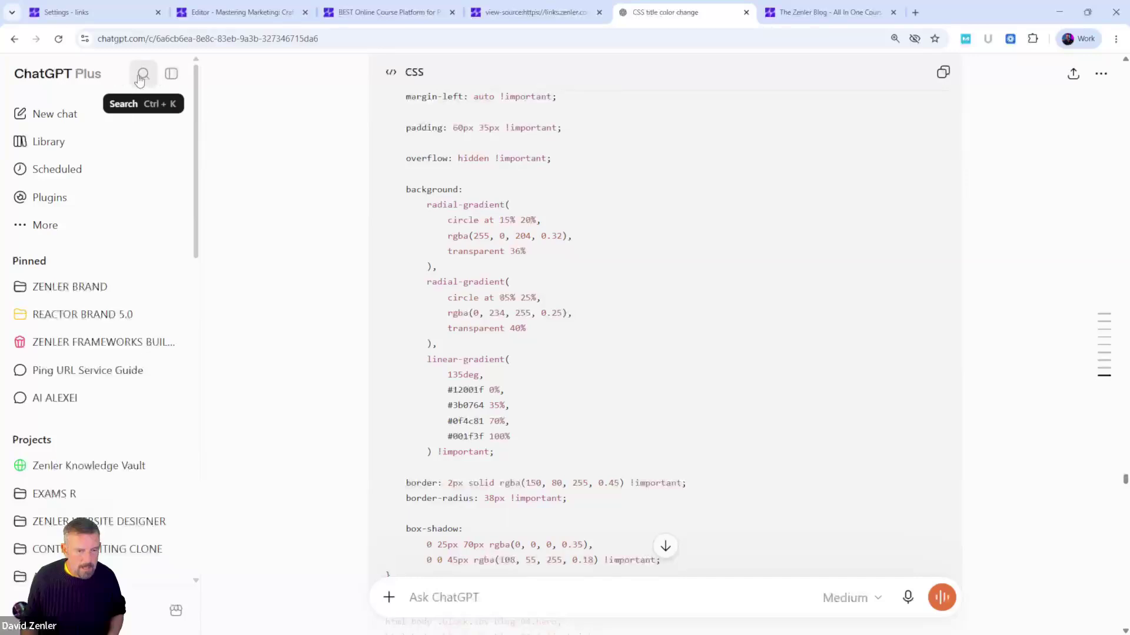
left_click(58, 122)
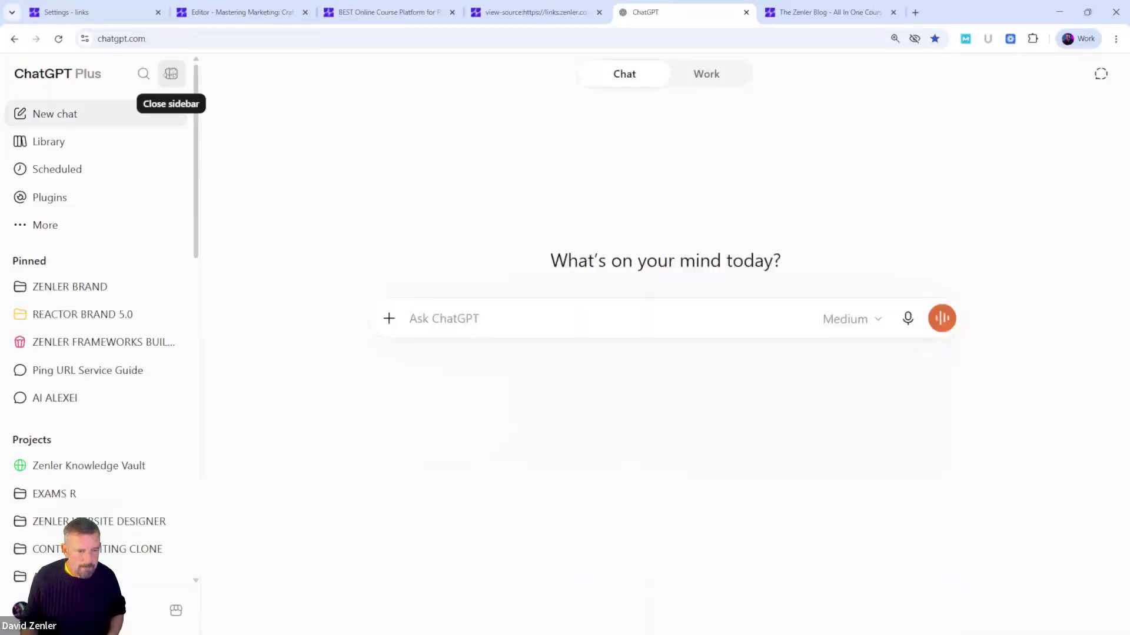
left_click(171, 74)
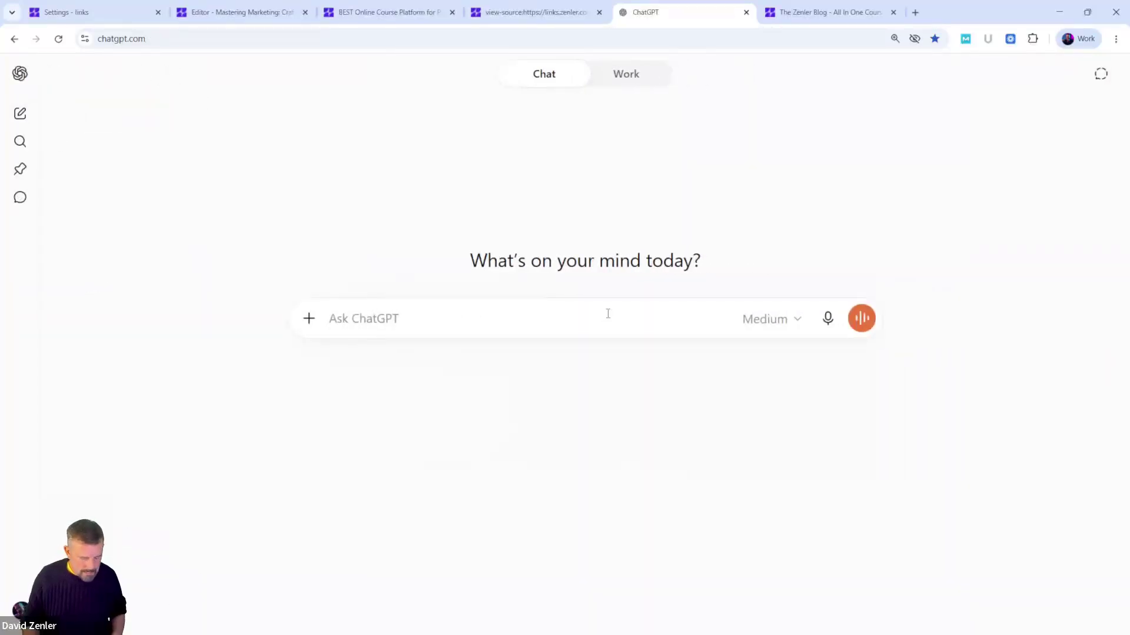
Draft the prompt "look at this code I want all main titles green give me the css for this with the important tag:".
type("I")
type("ook at")
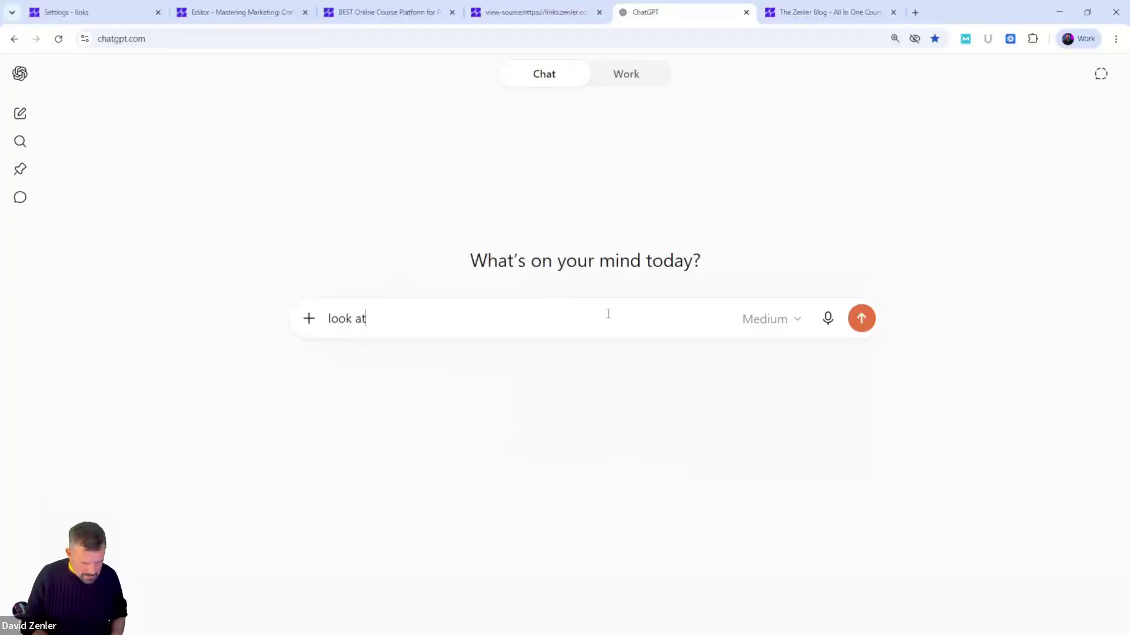
type(" this code ")
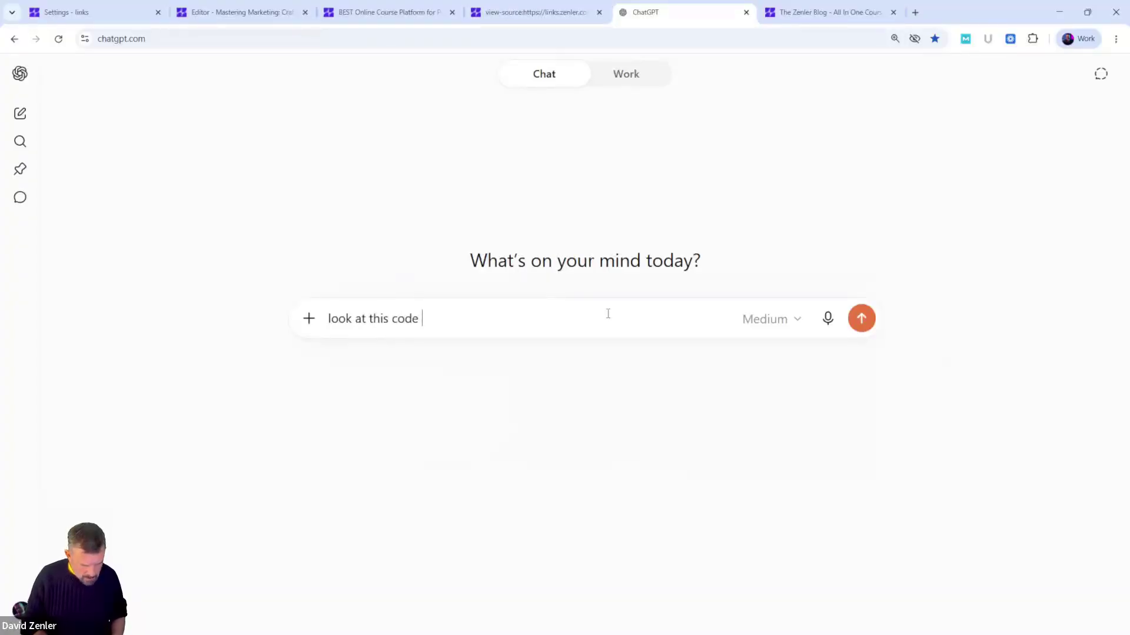
type("I want all")
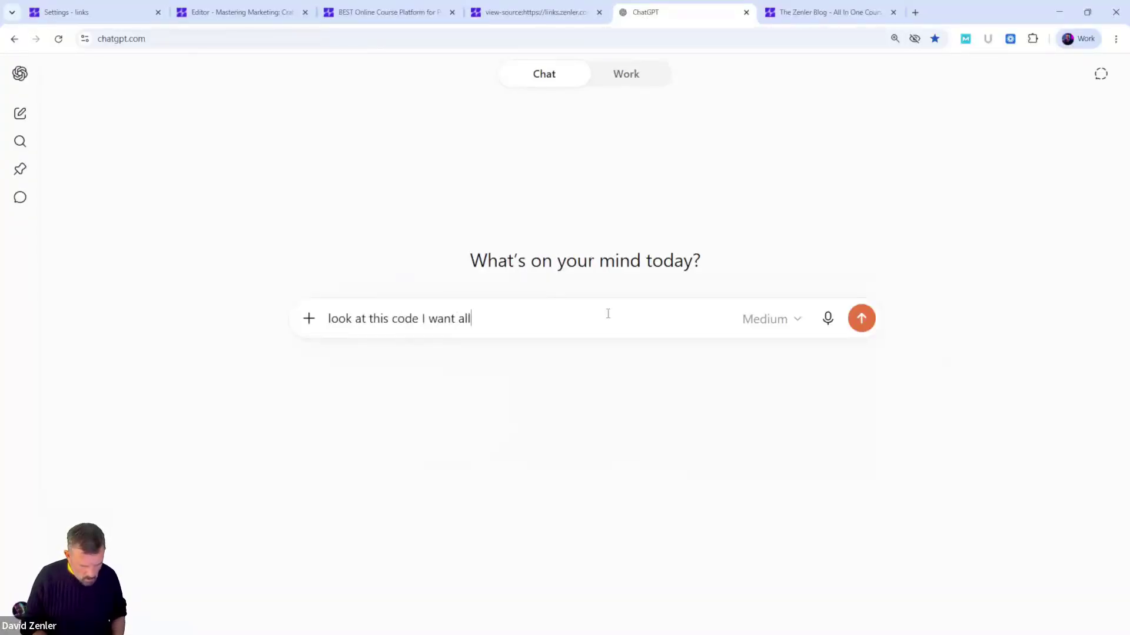
type(" h1")
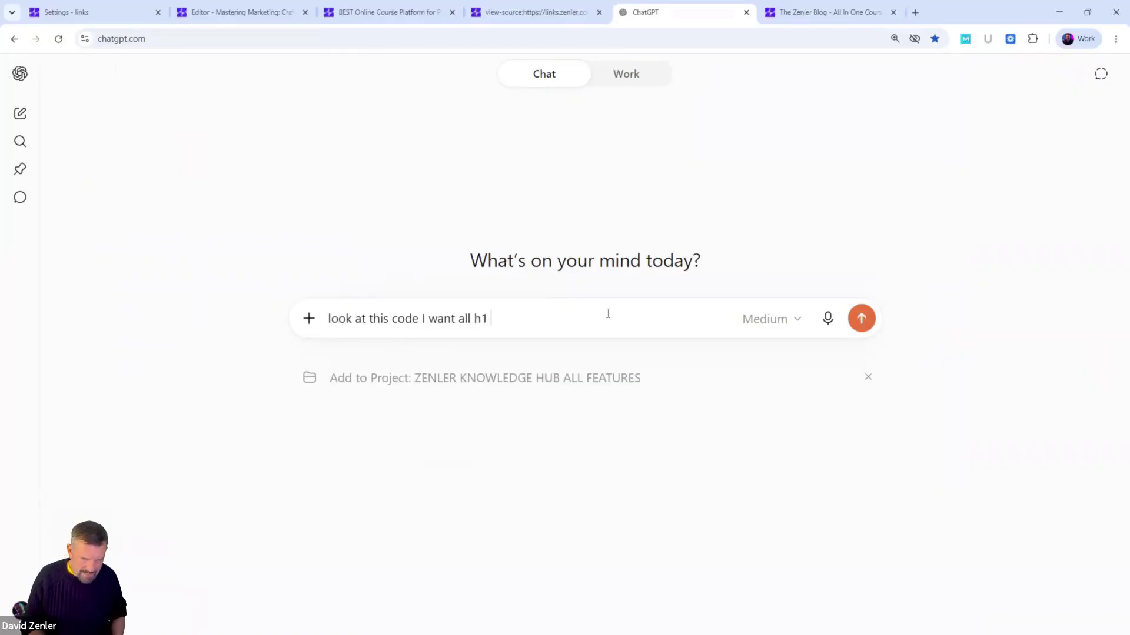
key("BackSpace")
key("BackSpace")
key("BackSpace")
type("main titles green give me the css")
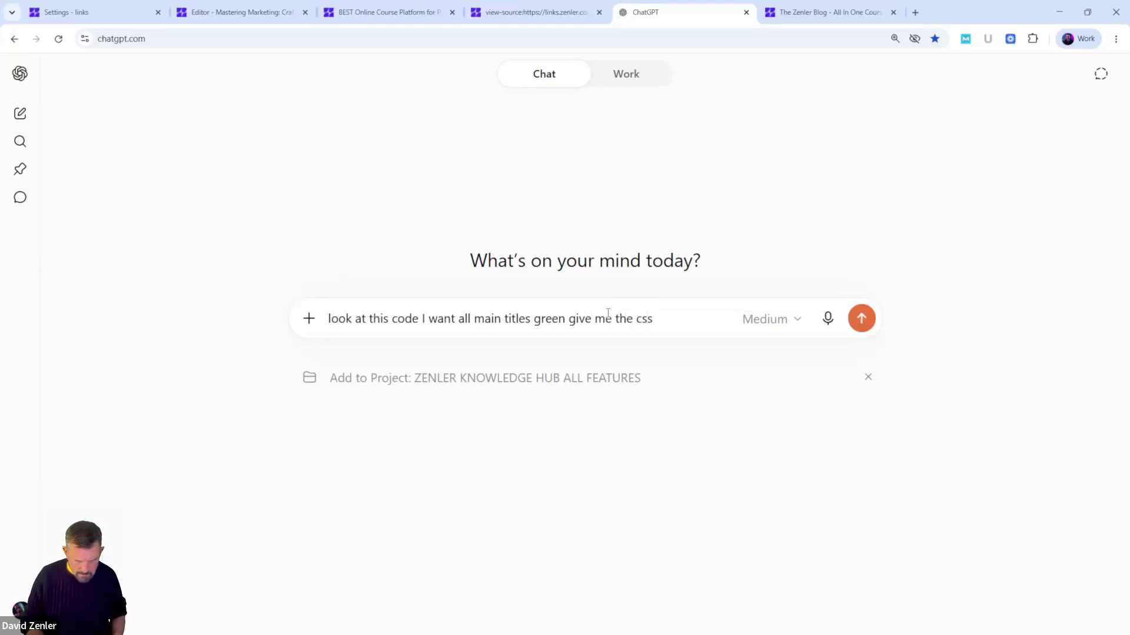
type("for this")
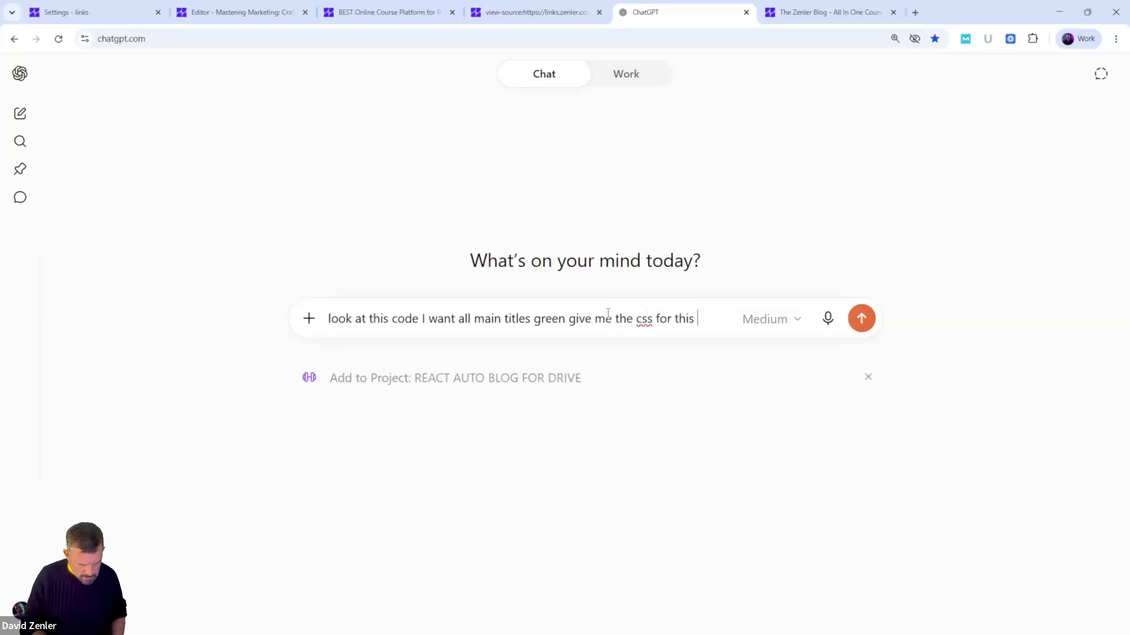
type(" with the important tag:")
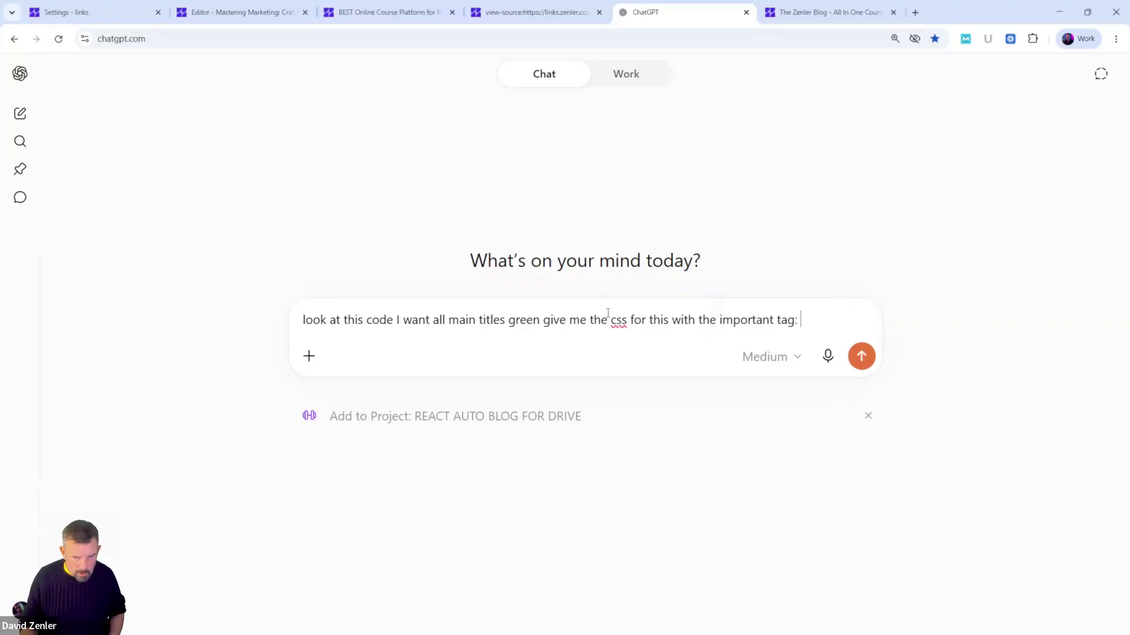
Go back to the page source, clear the code selection and close it to return to the blog post.
left_click(535, 13)
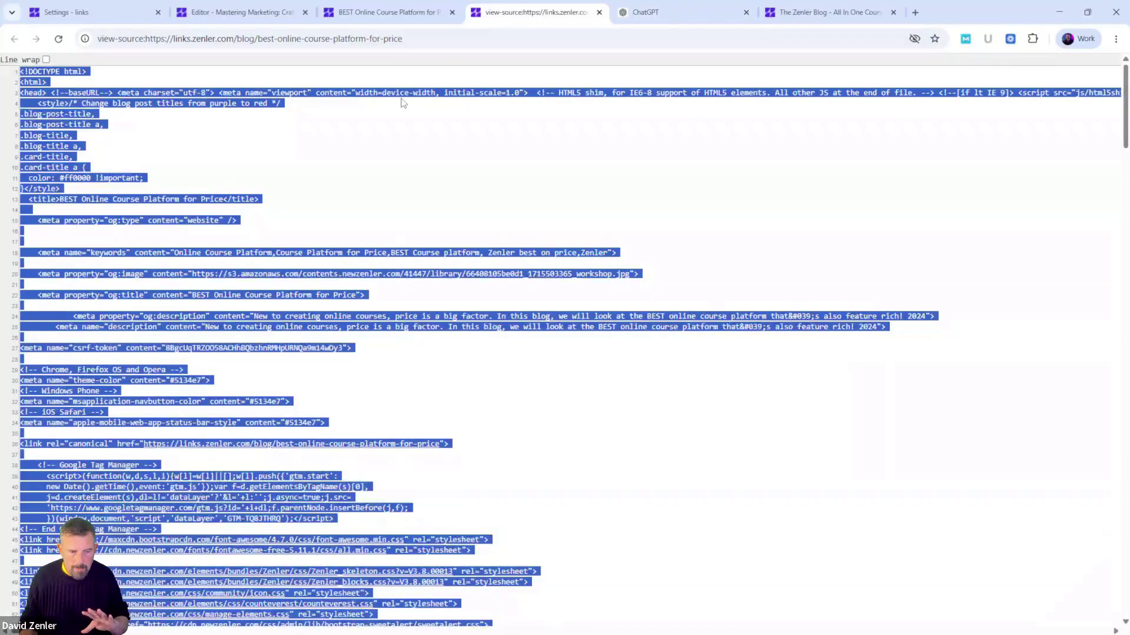
left_click(439, 178)
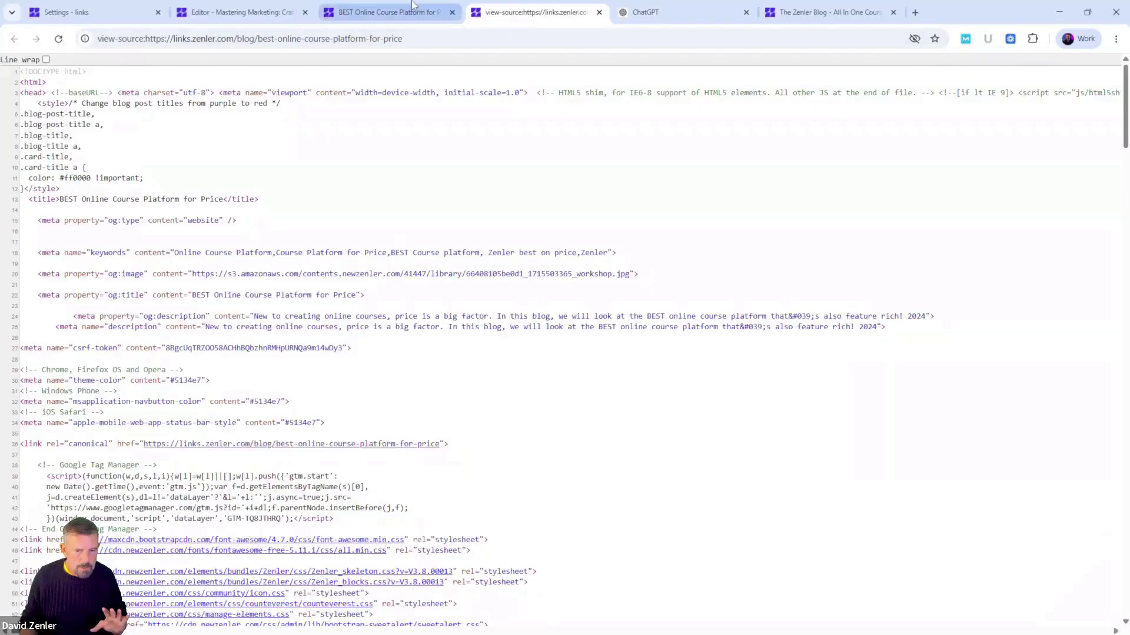
left_click(391, 12)
left_click(598, 12)
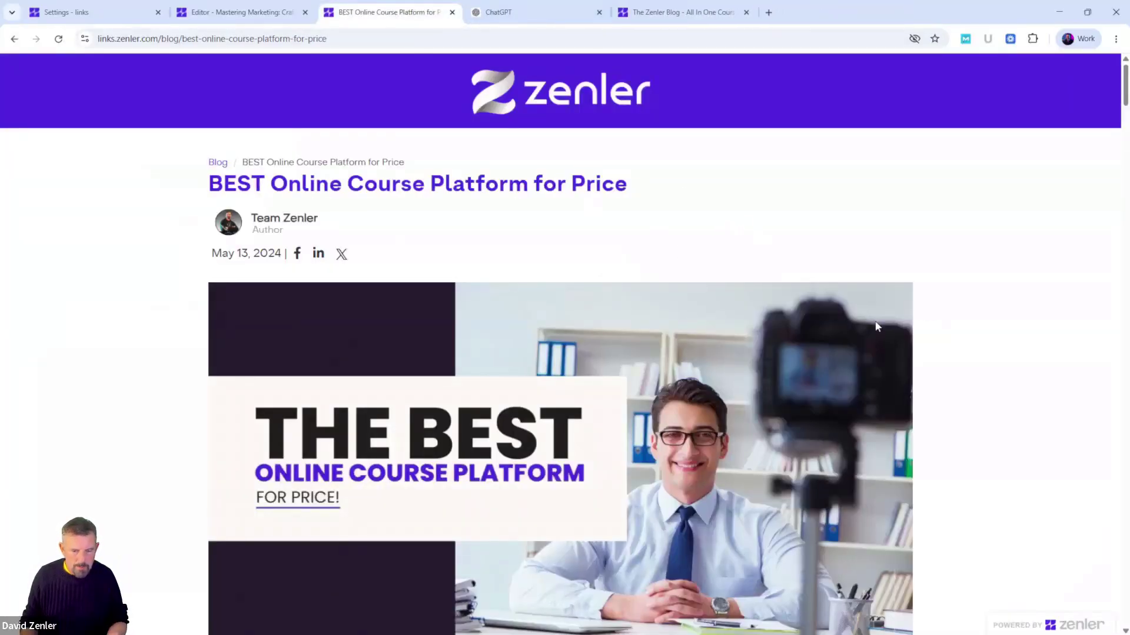
Copy the entire page source of the "BEST Online Course Platform for Price" post and attach it to the drafted ChatGPT prompt.
right_click(792, 215)
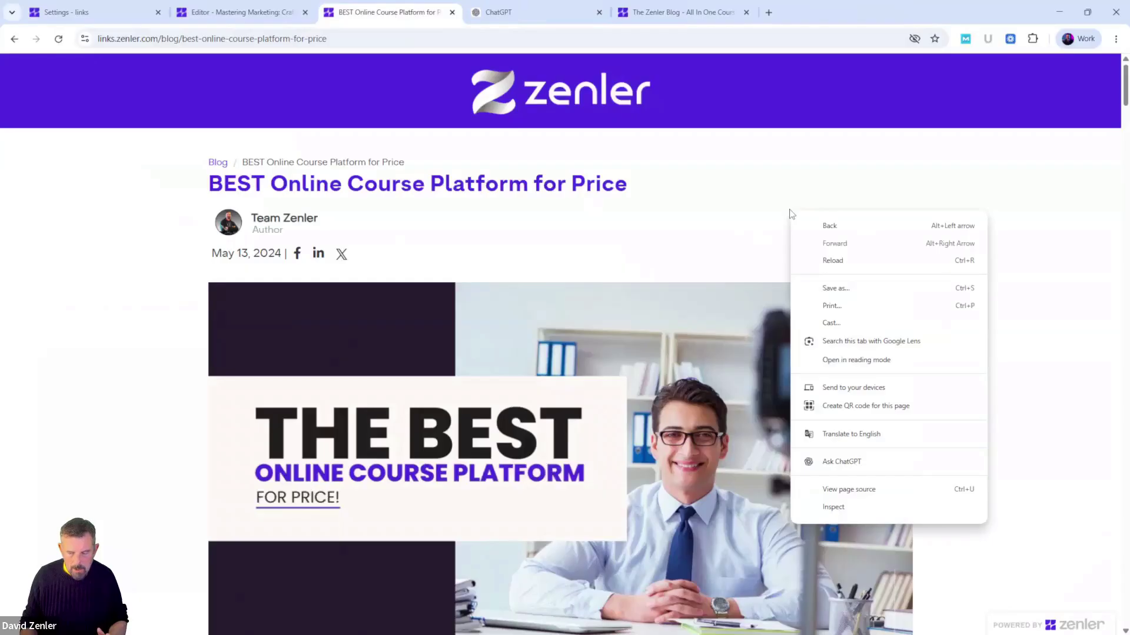
left_click(862, 495)
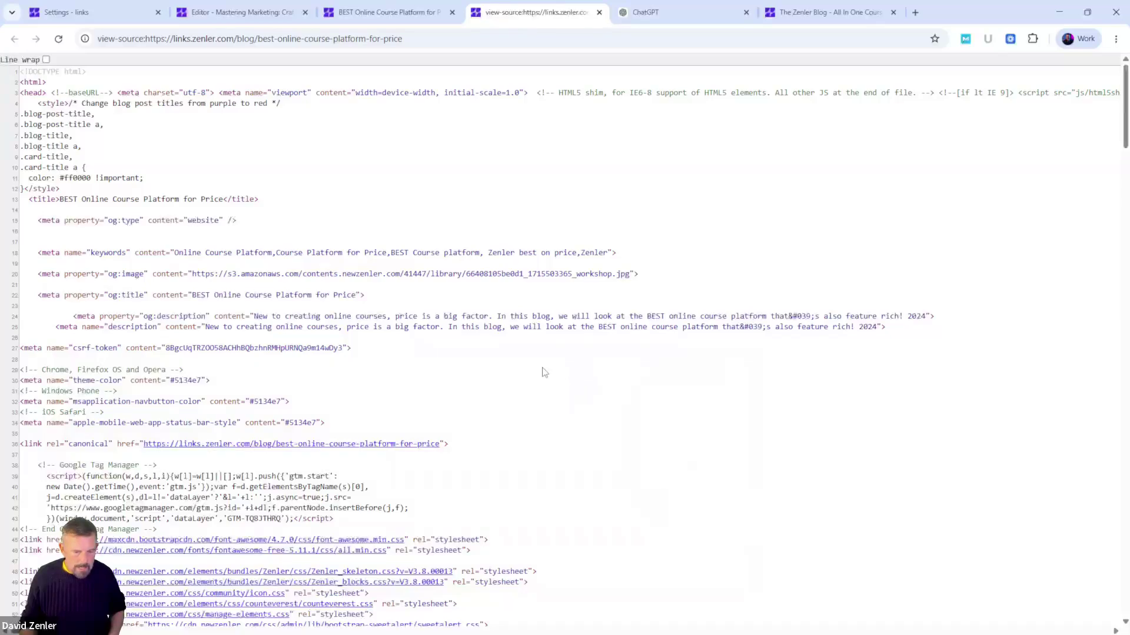
left_click(485, 324, "shift")
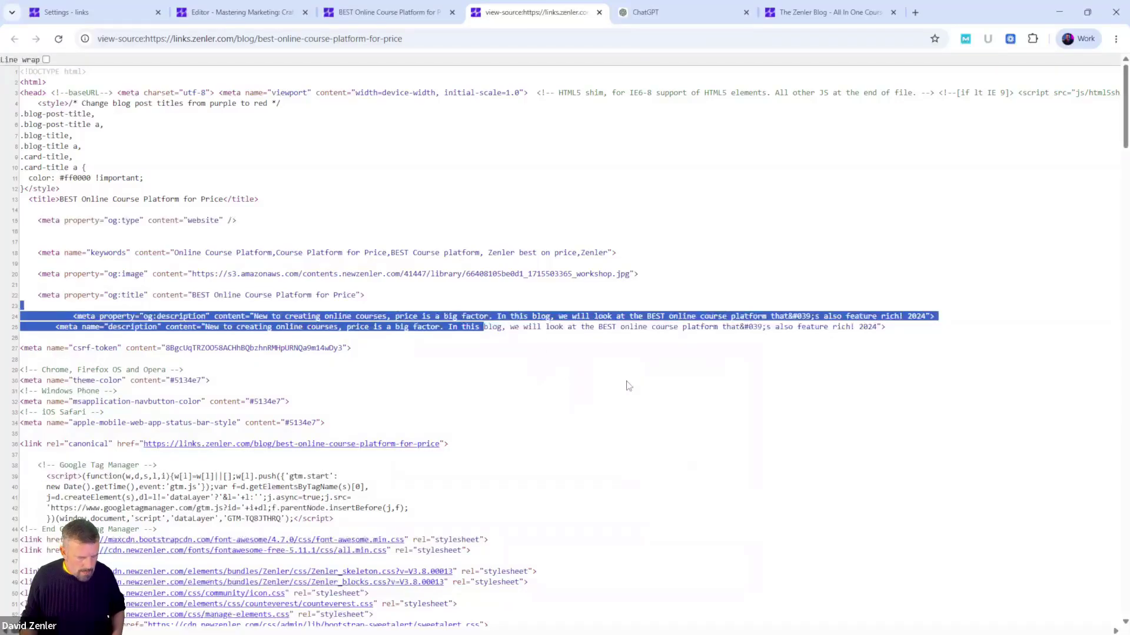
key("ctrl+a")
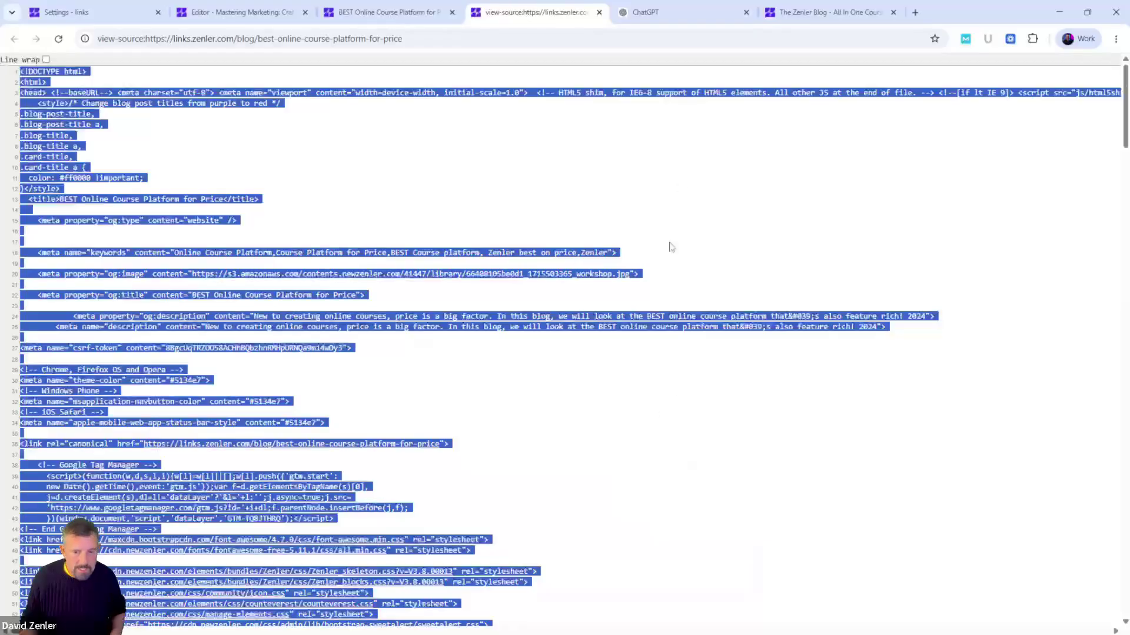
left_click(686, 12)
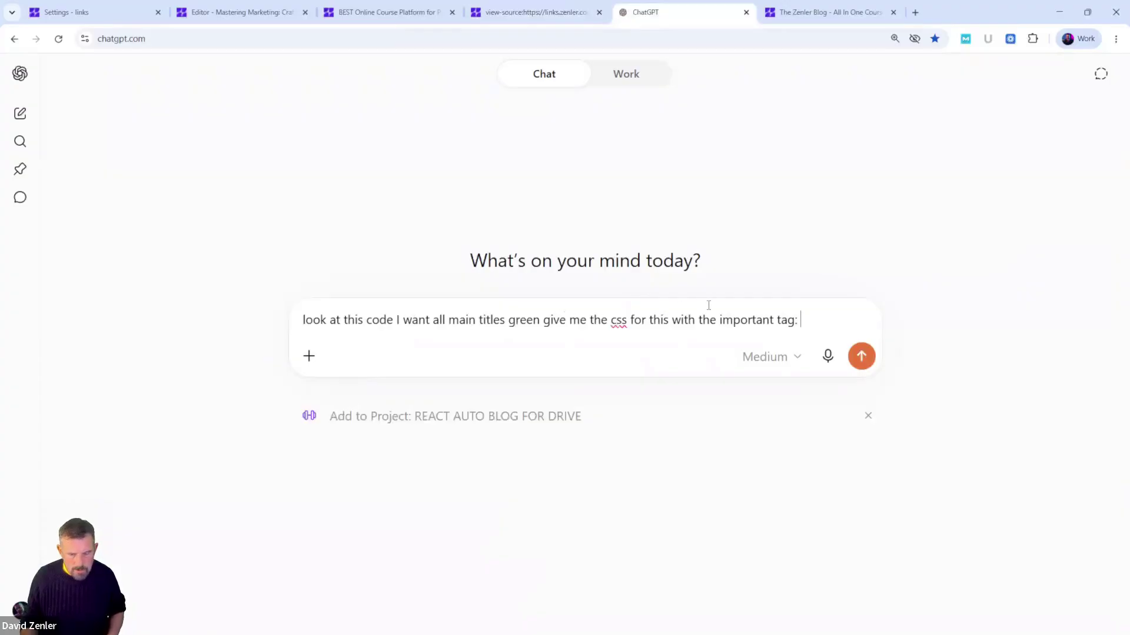
key("ctrl+v")
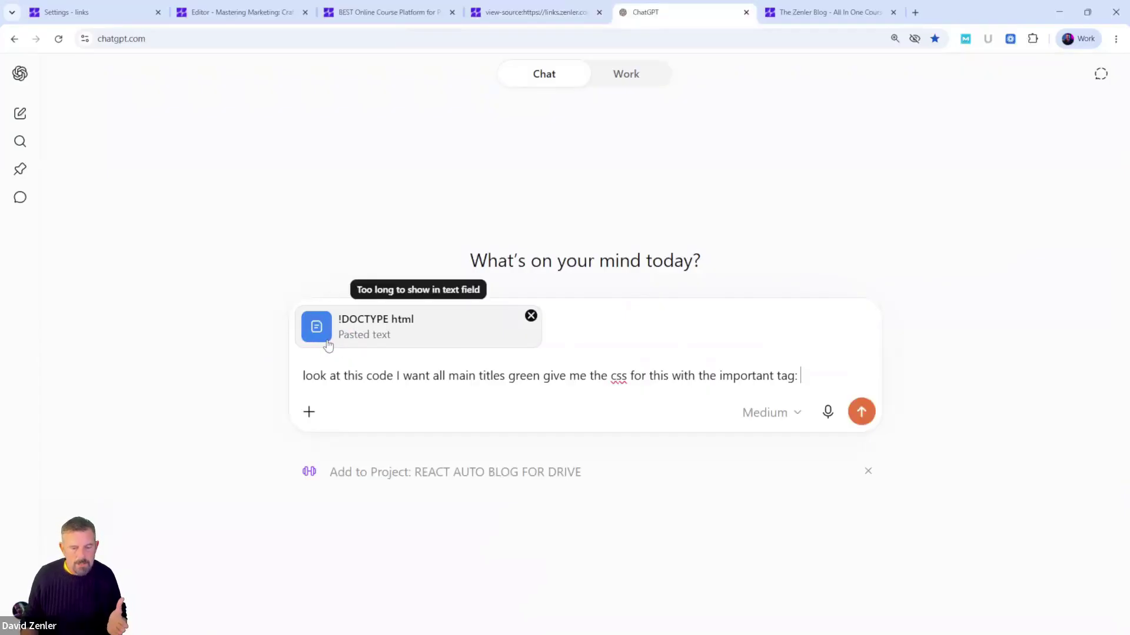
Return to the blog post, inspect its main title's heading tag and examine the headings further down the post.
left_click(510, 20)
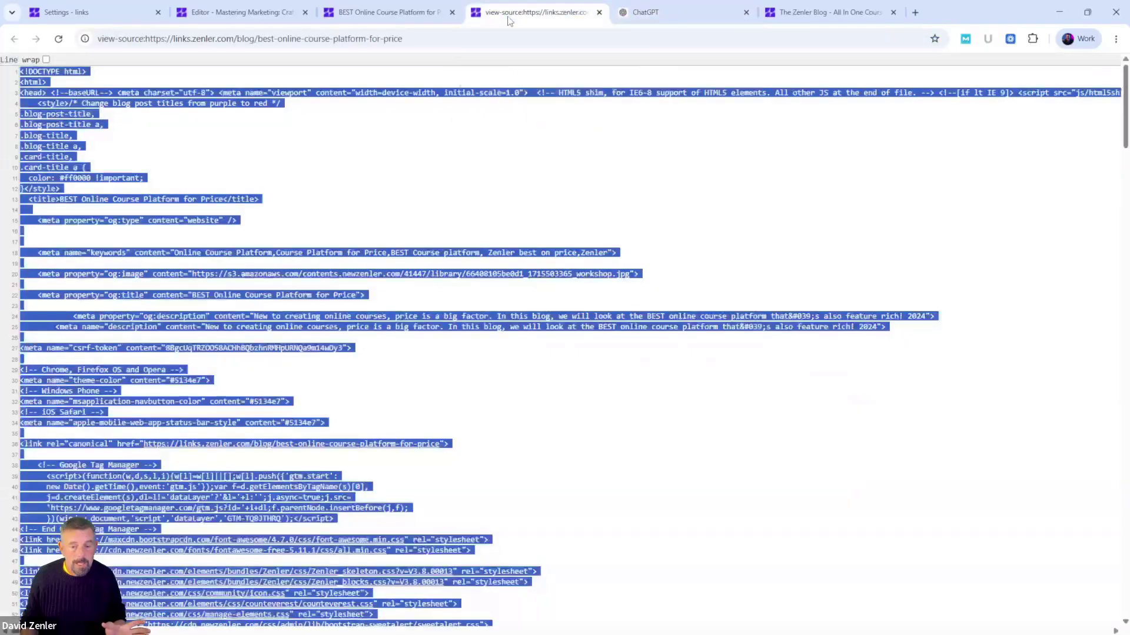
left_click(410, 14)
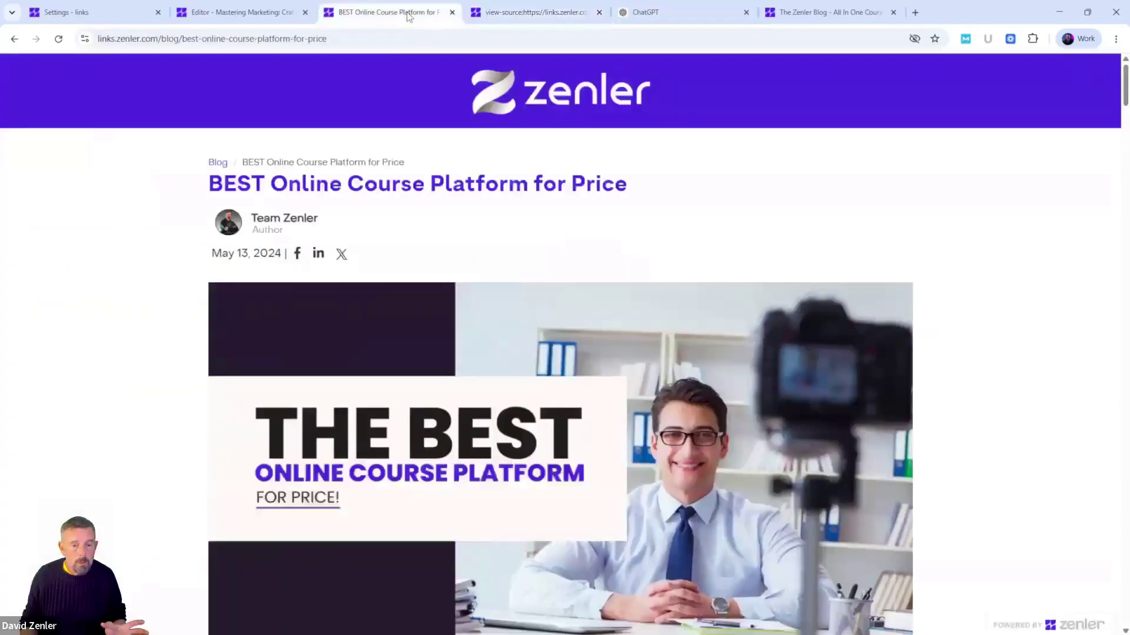
right_click(538, 187)
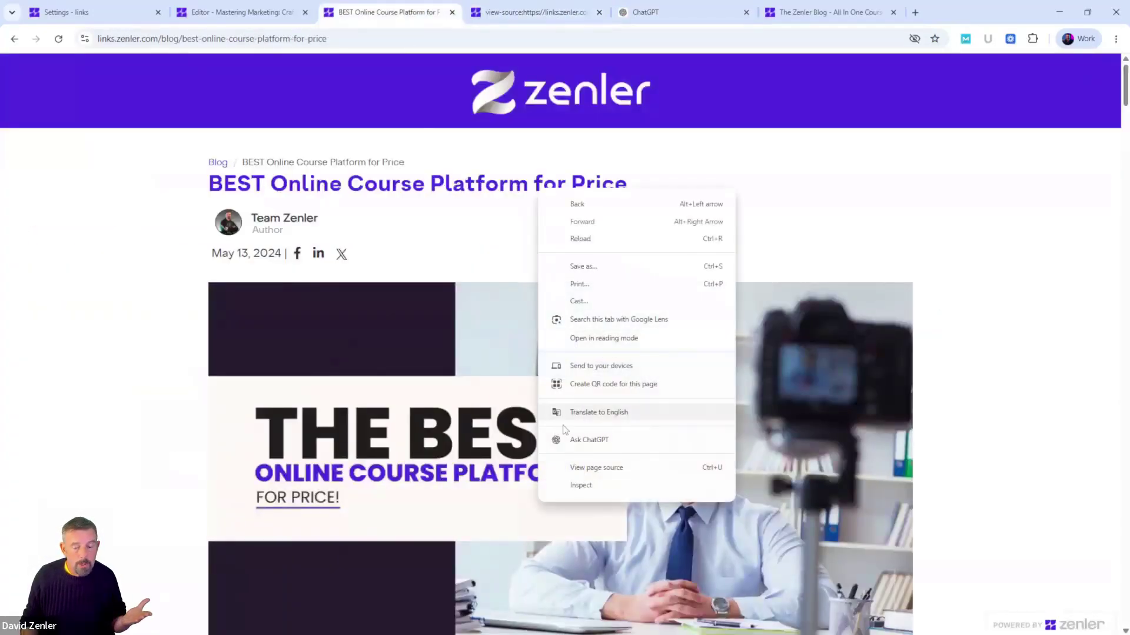
left_click(574, 481)
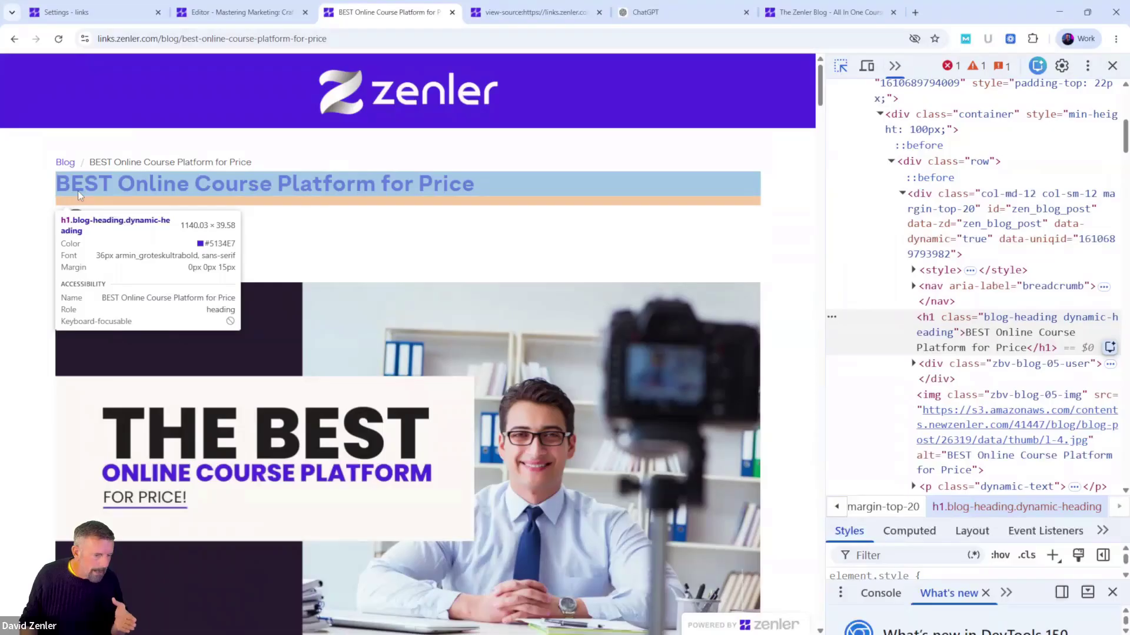
scroll(294, 217, "down", 4)
scroll(294, 216, "down", 2)
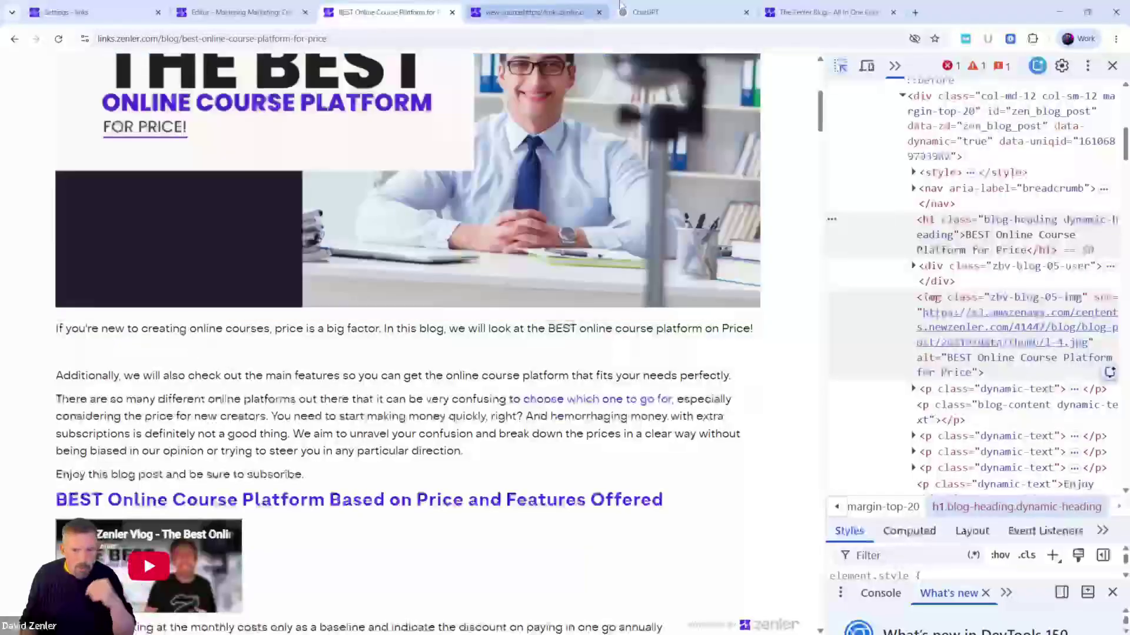
In ChatGPT, replace the prompt's closing colon with ", for h1 make pink and for h2 make green" and send it.
left_click(647, 12)
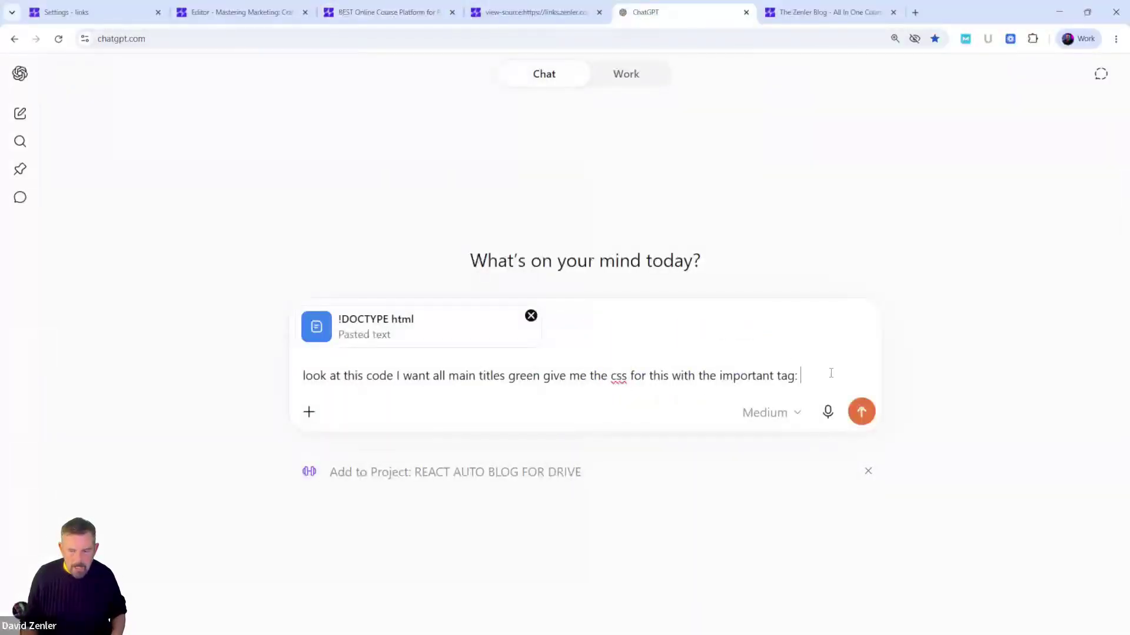
key("BackSpace")
key("BackSpace")
type(", ")
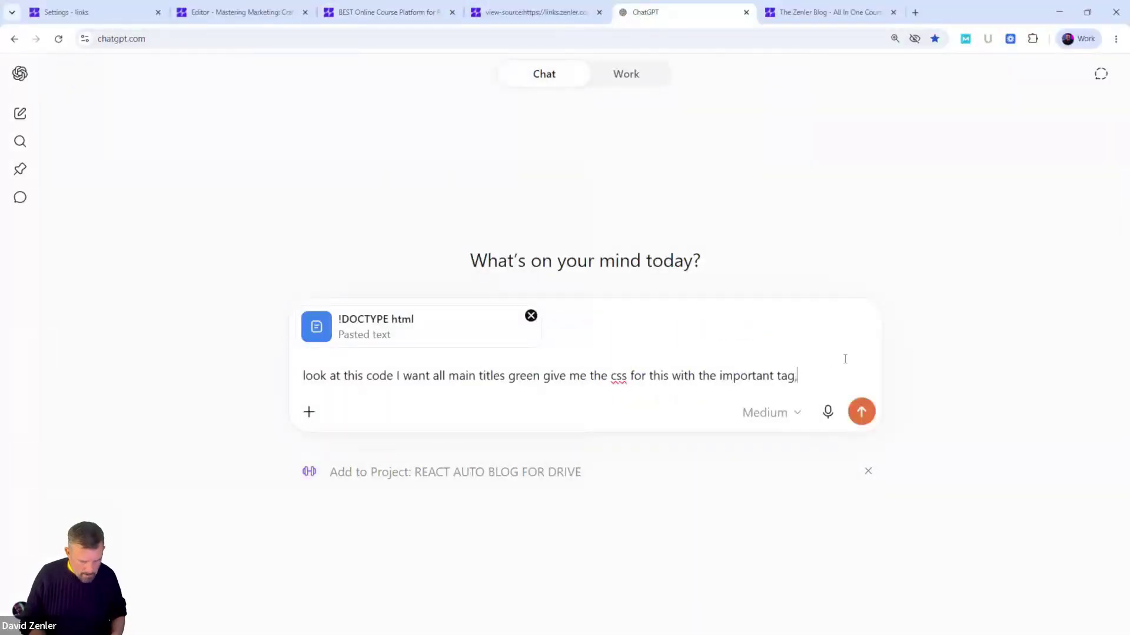
type("for ")
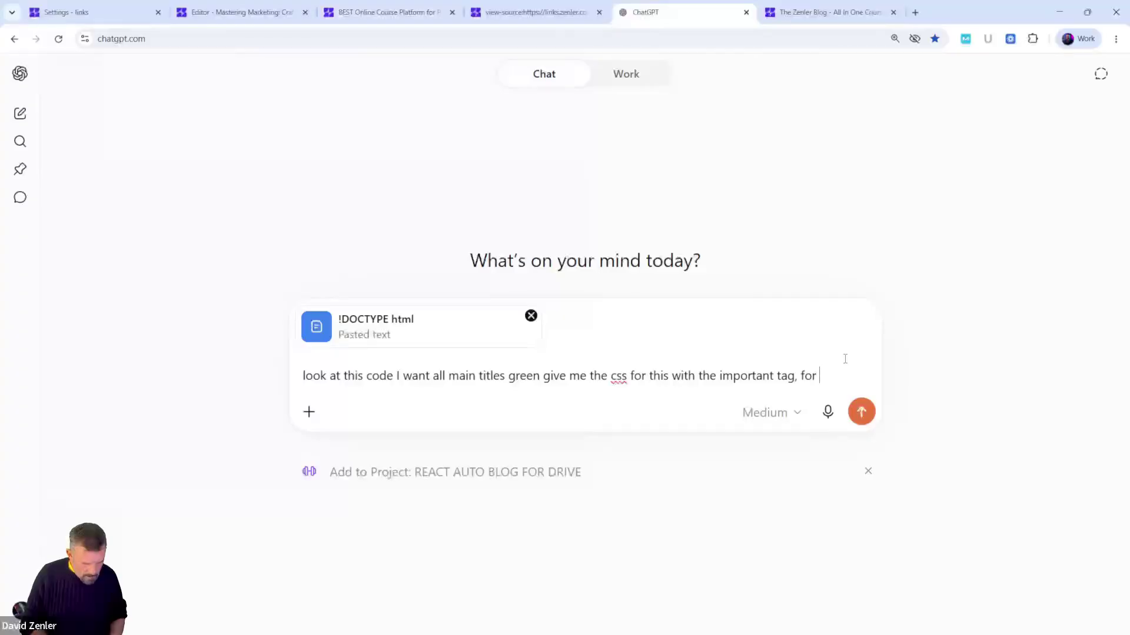
type("h1 m")
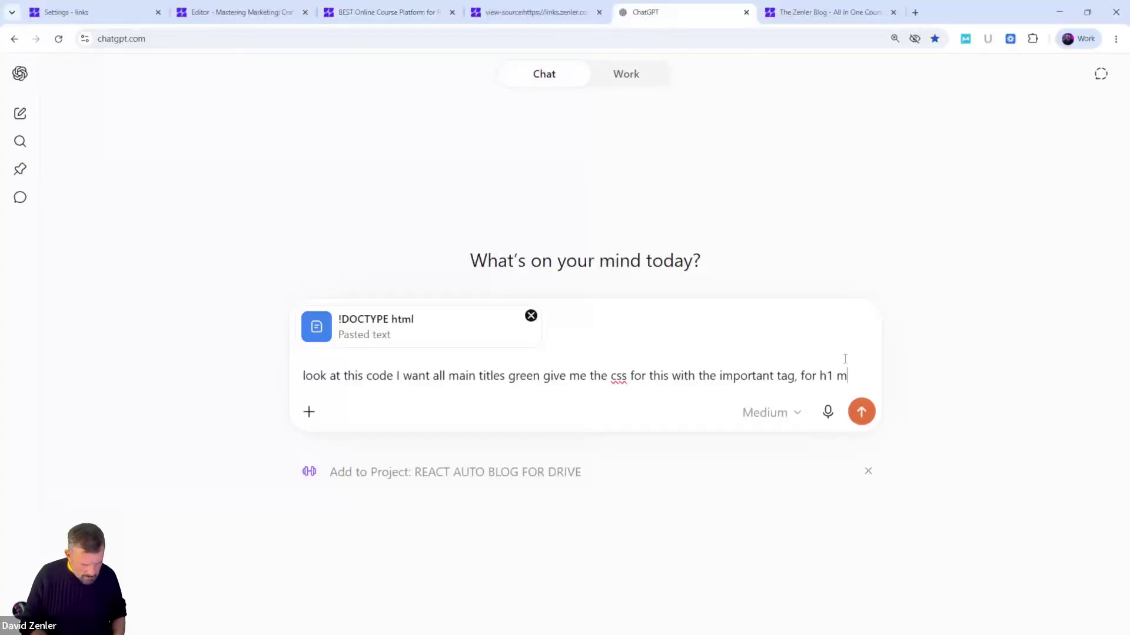
type("ake pink")
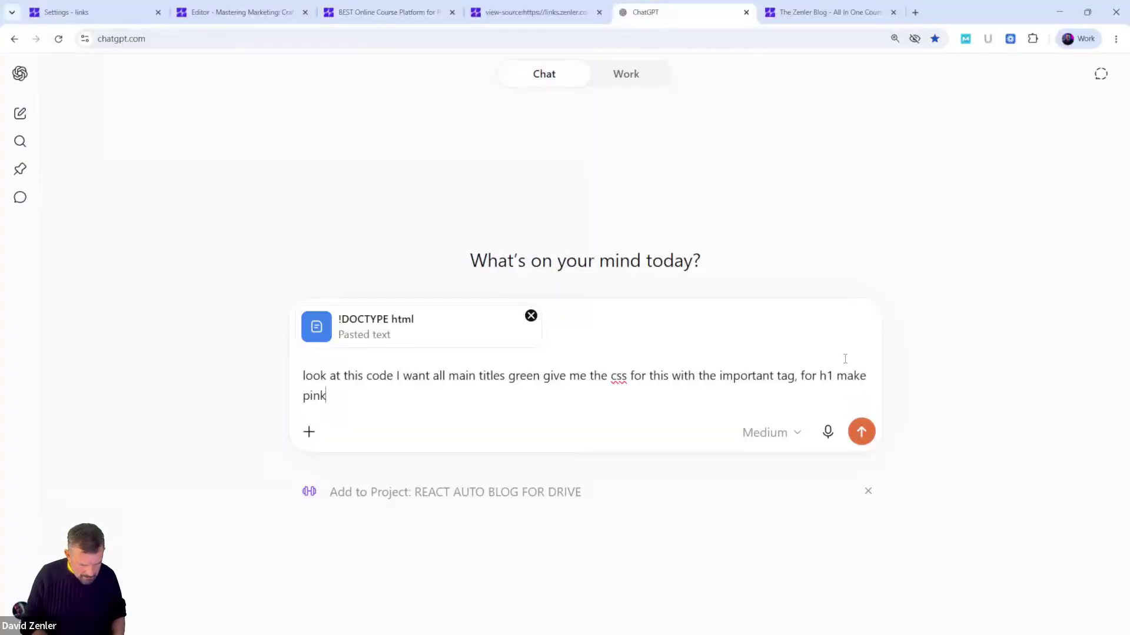
type(" and for h")
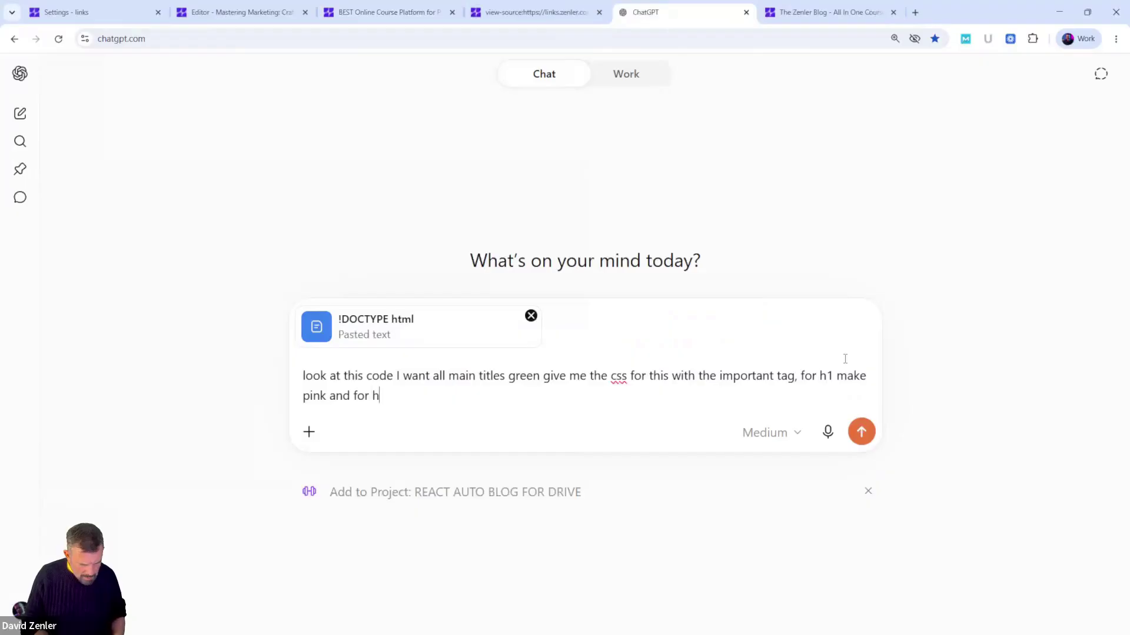
type("2 make gr")
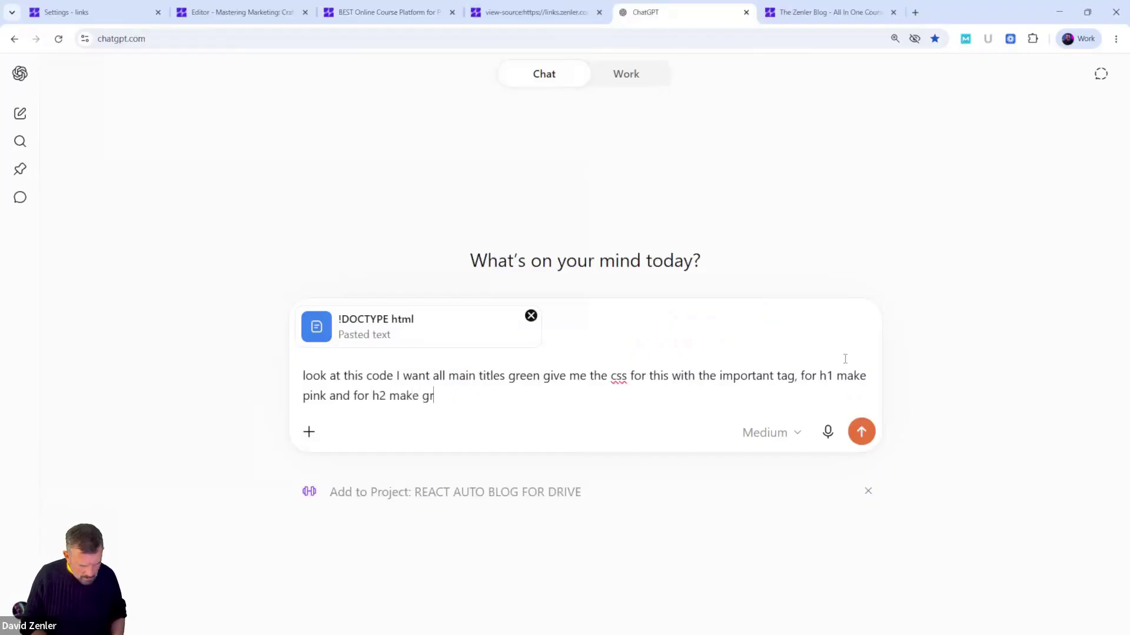
type("een")
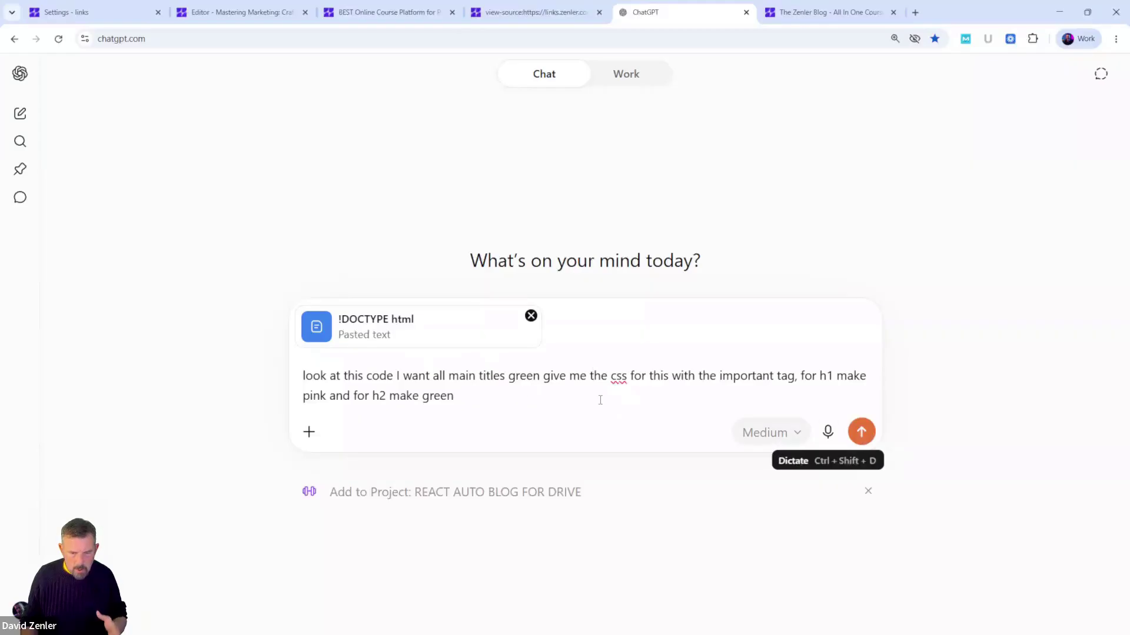
left_click(861, 432)
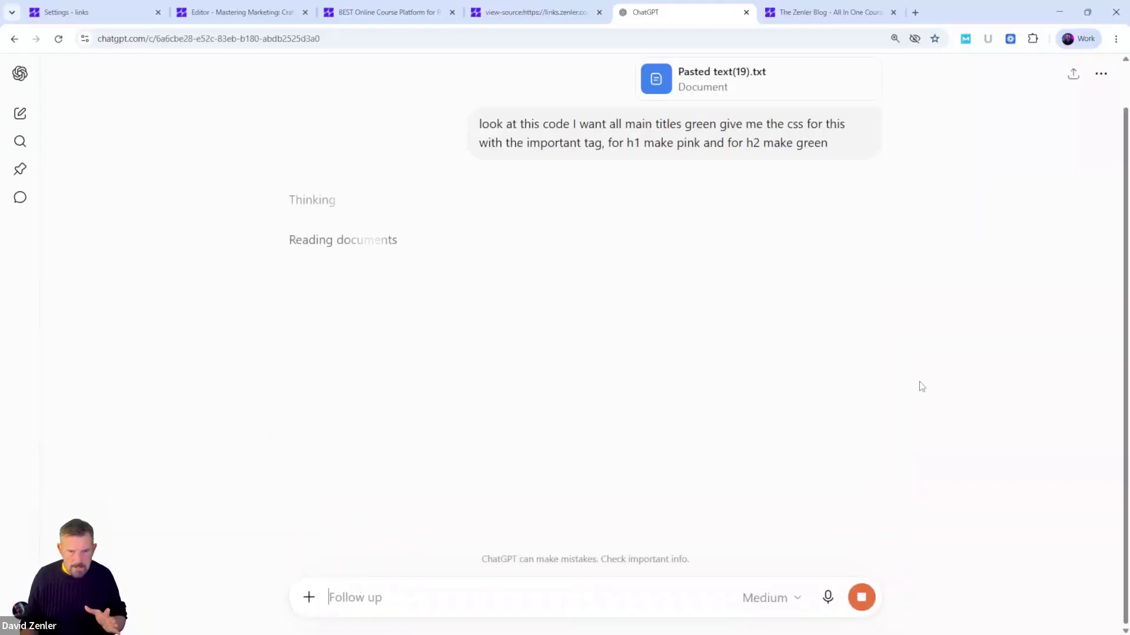
Open the Blog Post Page editor from the blog settings, close the older editor tab and close the blog post's element inspector.
left_click(140, 13)
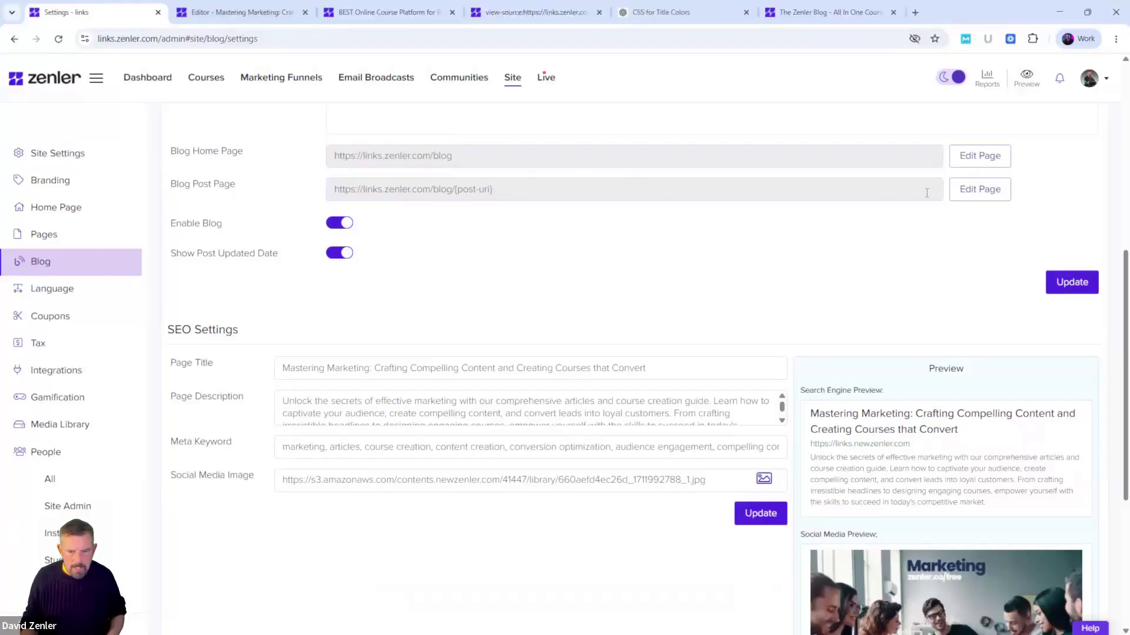
left_click(976, 189)
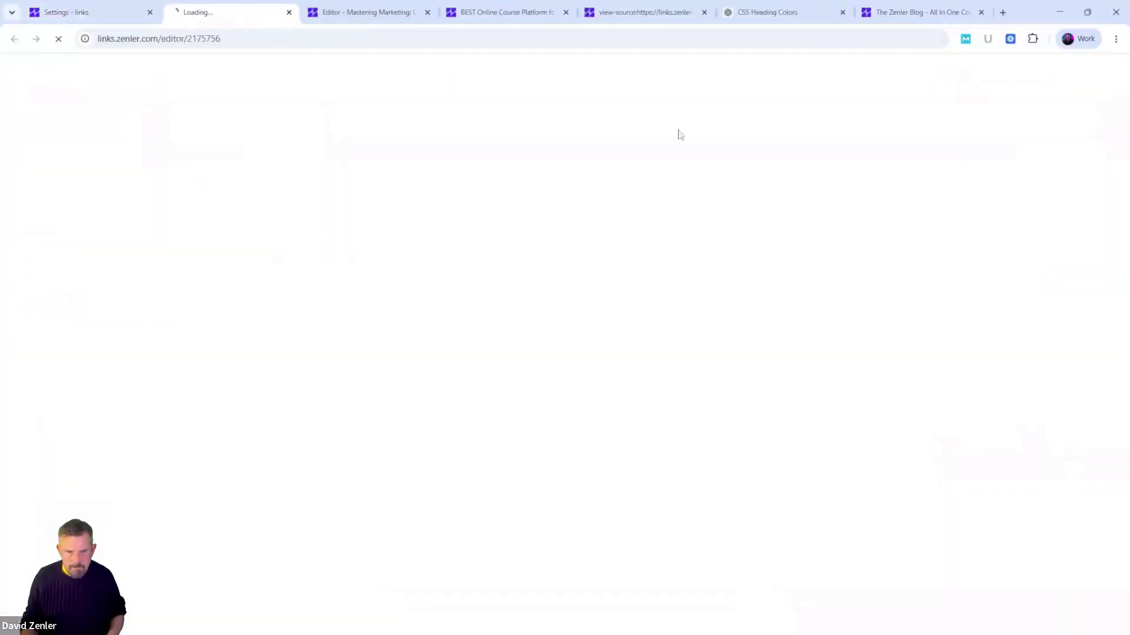
left_click(387, 17)
left_click(428, 12)
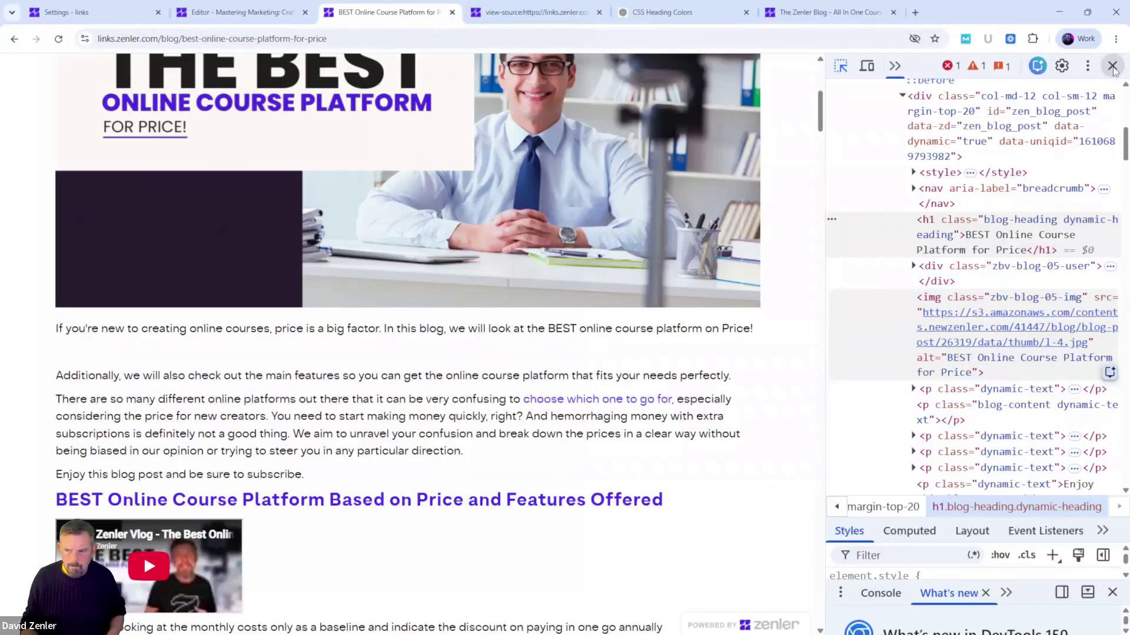
left_click(1112, 65)
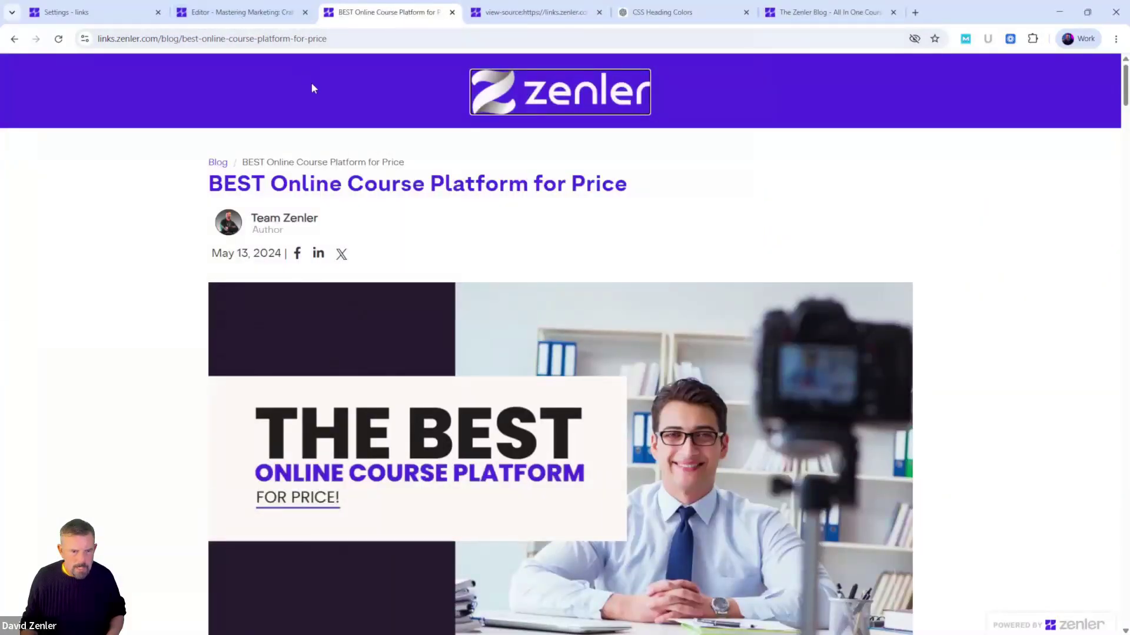
left_click(241, 14)
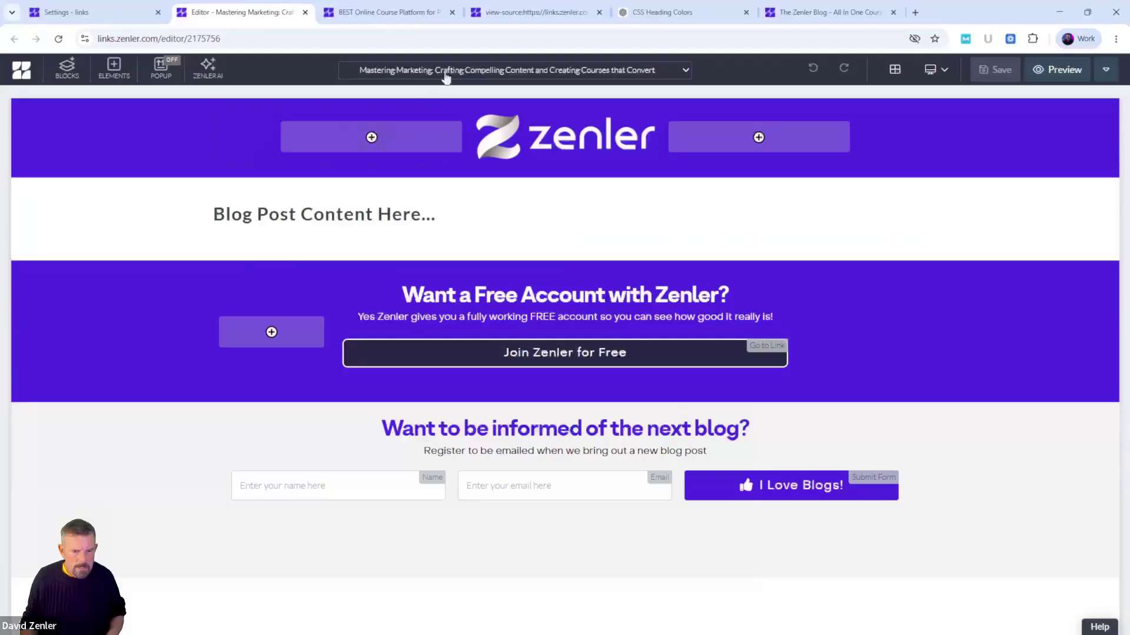
Copy ChatGPT's hex-colour CSS that sets h1 to #ff69b4 and h2 to #008000.
left_click(677, 13)
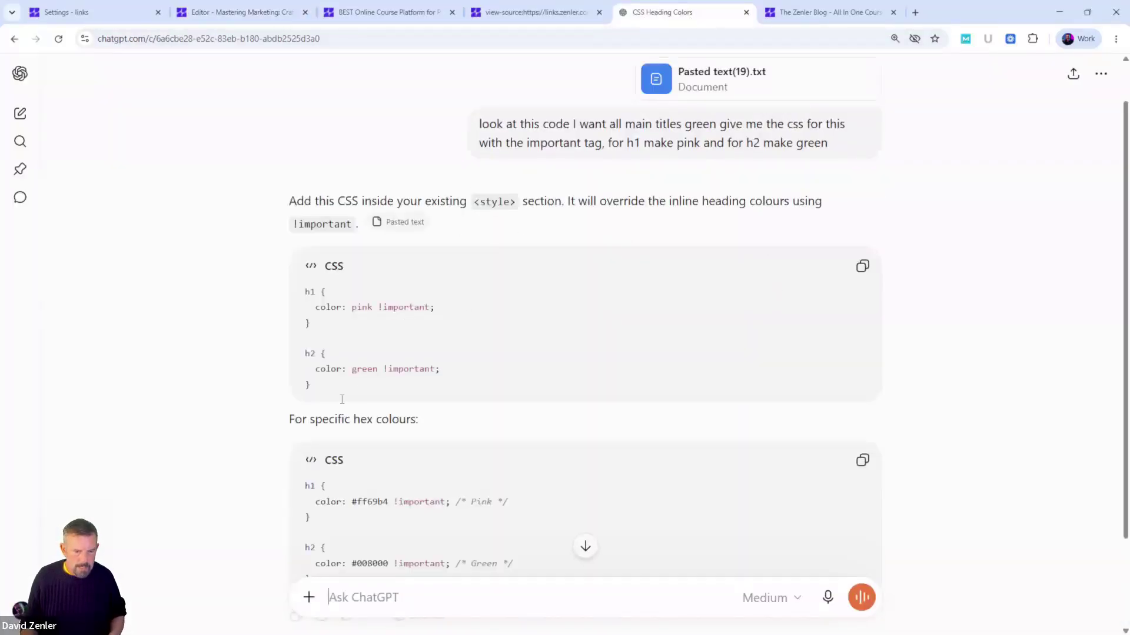
scroll(329, 389, "down", 1)
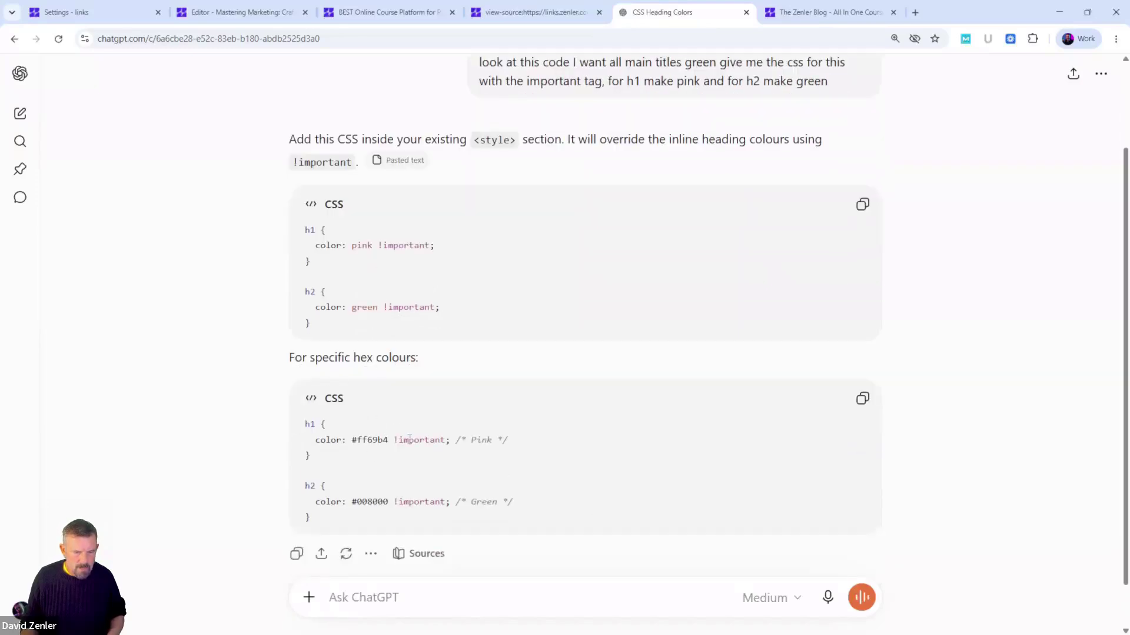
left_click(862, 399)
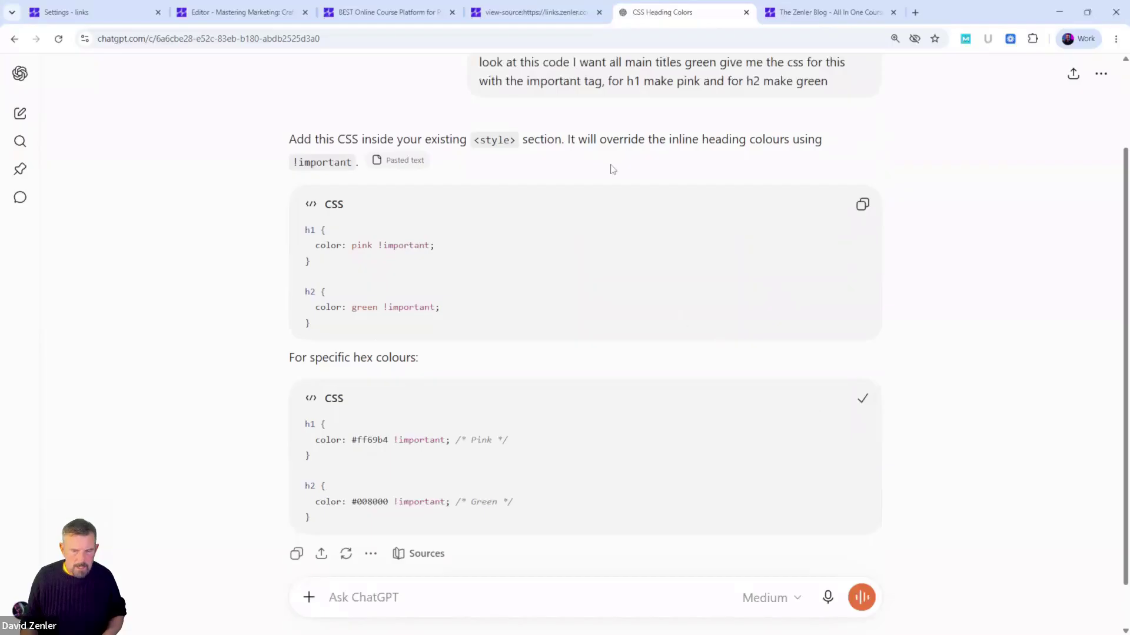
In the blog post page editor, replace the existing Page CSS with the copied heading-colour CSS, update the settings and save the page.
left_click(276, 14)
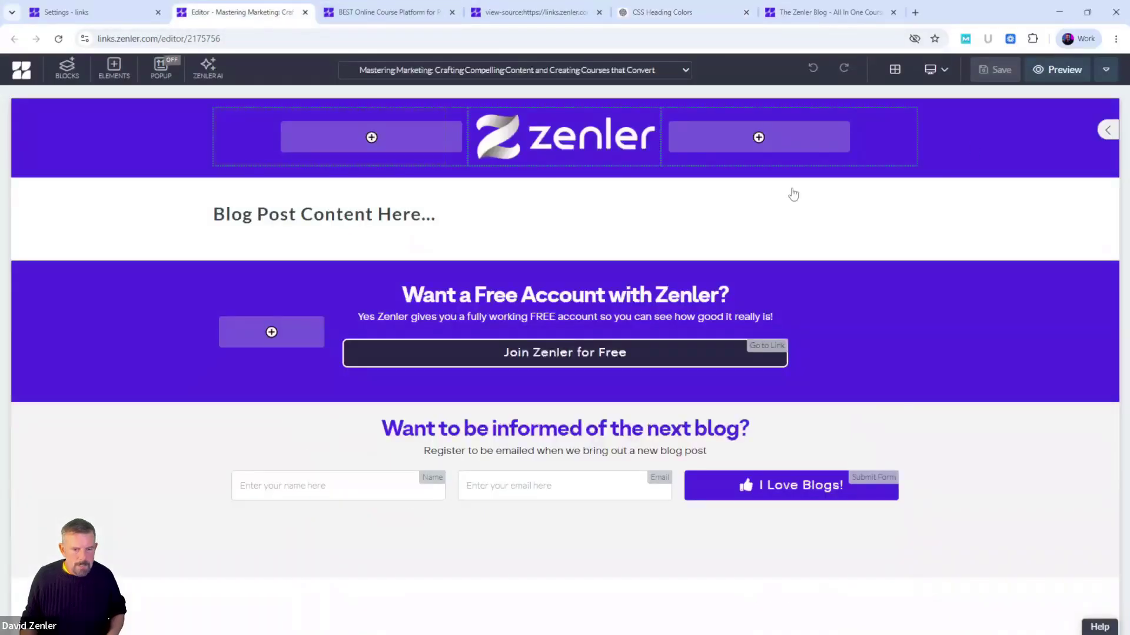
left_click(1107, 70)
left_click(1030, 98)
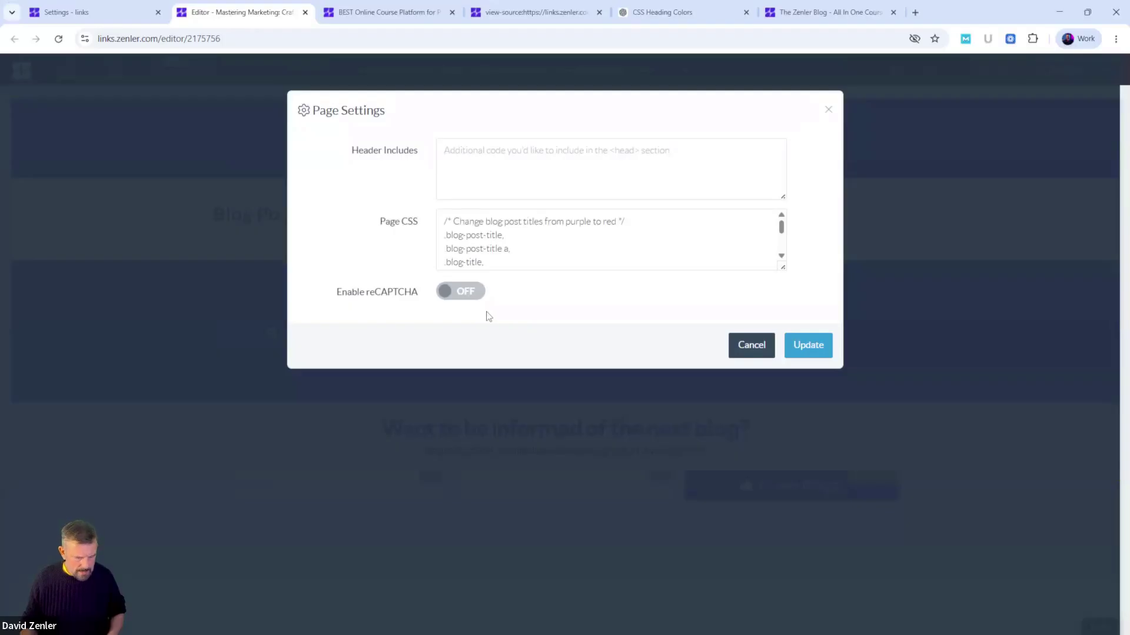
key("ctrl+a")
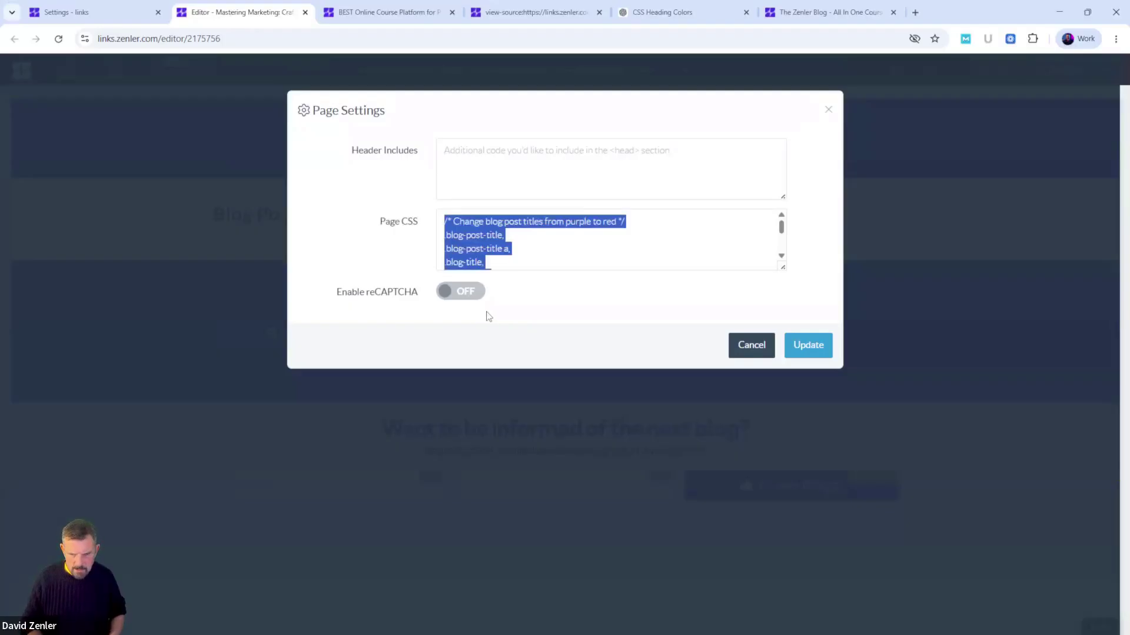
key("Delete")
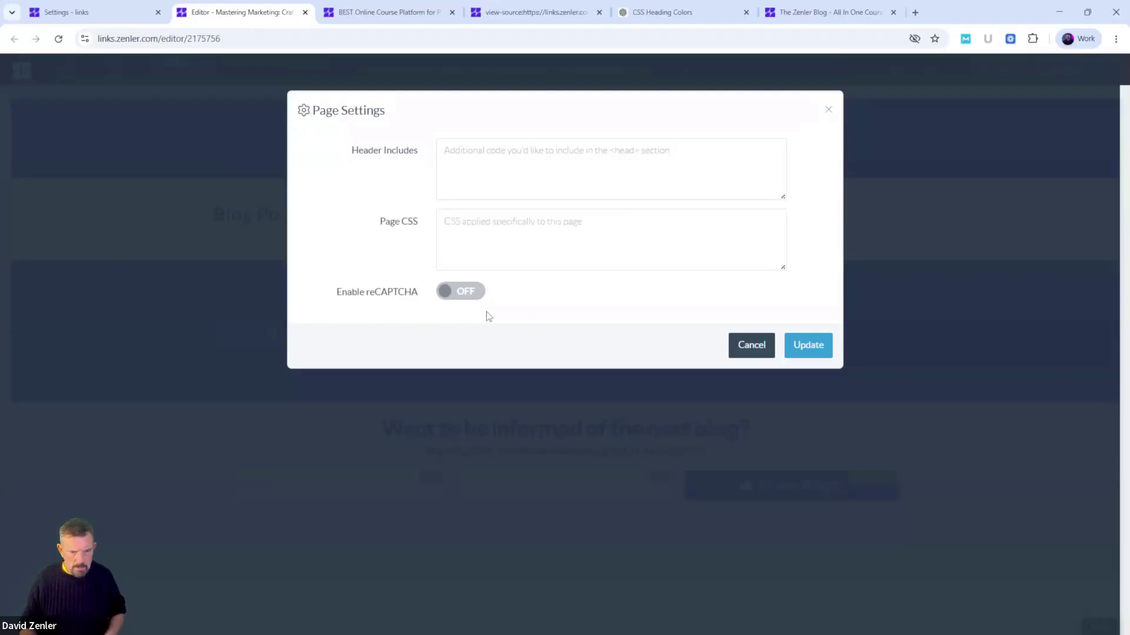
key("ctrl+v")
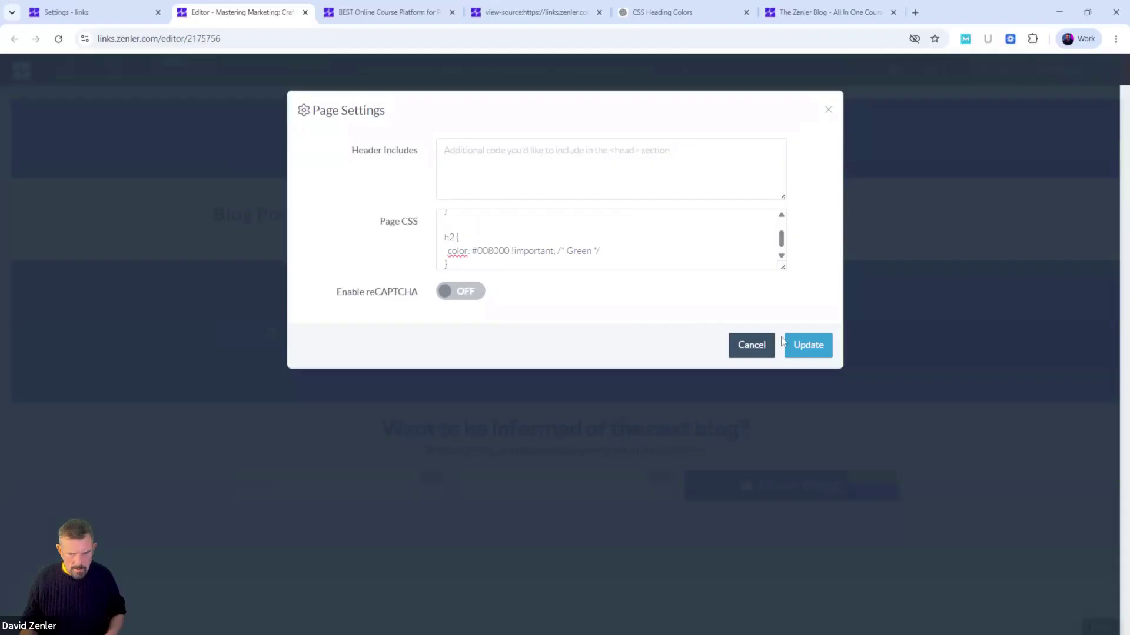
left_click(803, 347)
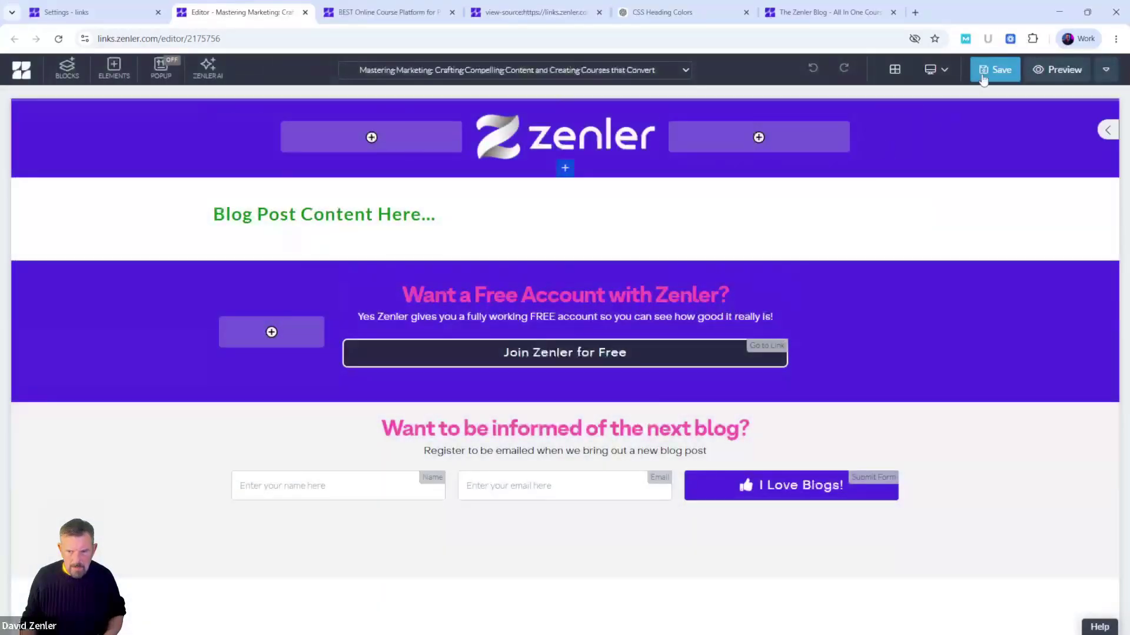
left_click(994, 69)
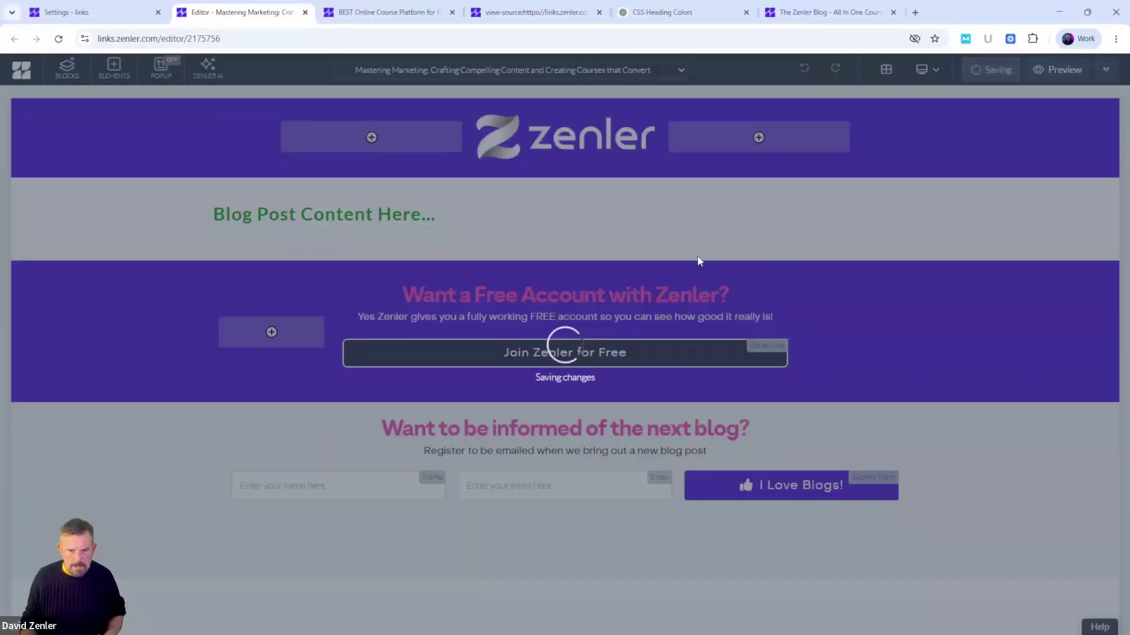
Reload the published "BEST Online Course Platform for Price" blog post and check the colours of its h1 title and h2 headings.
left_click(383, 15)
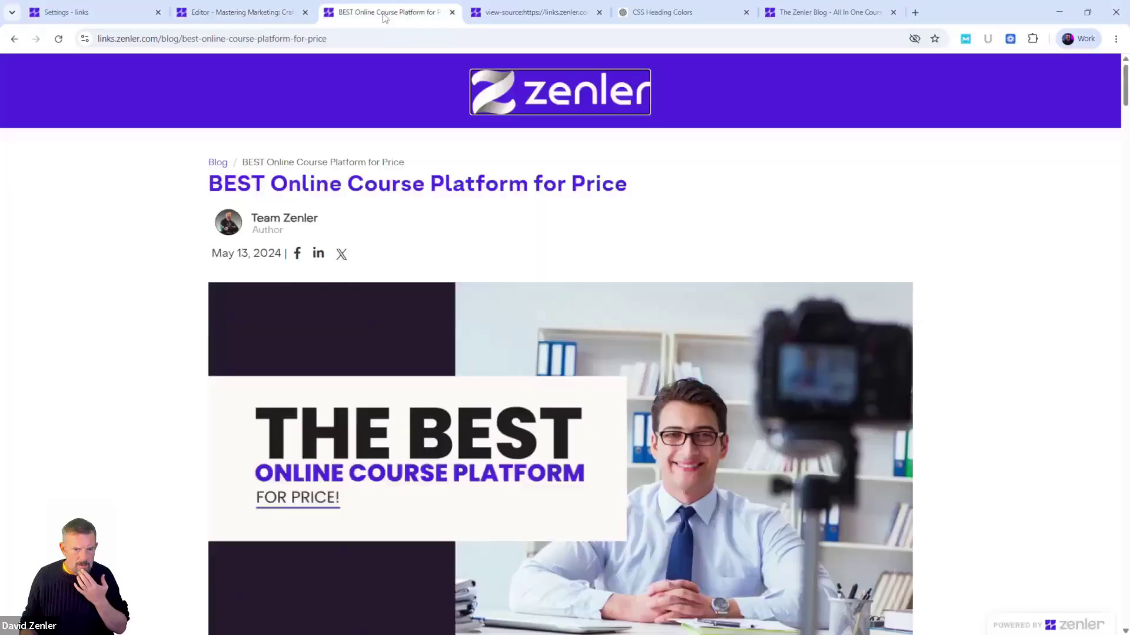
left_click(58, 40)
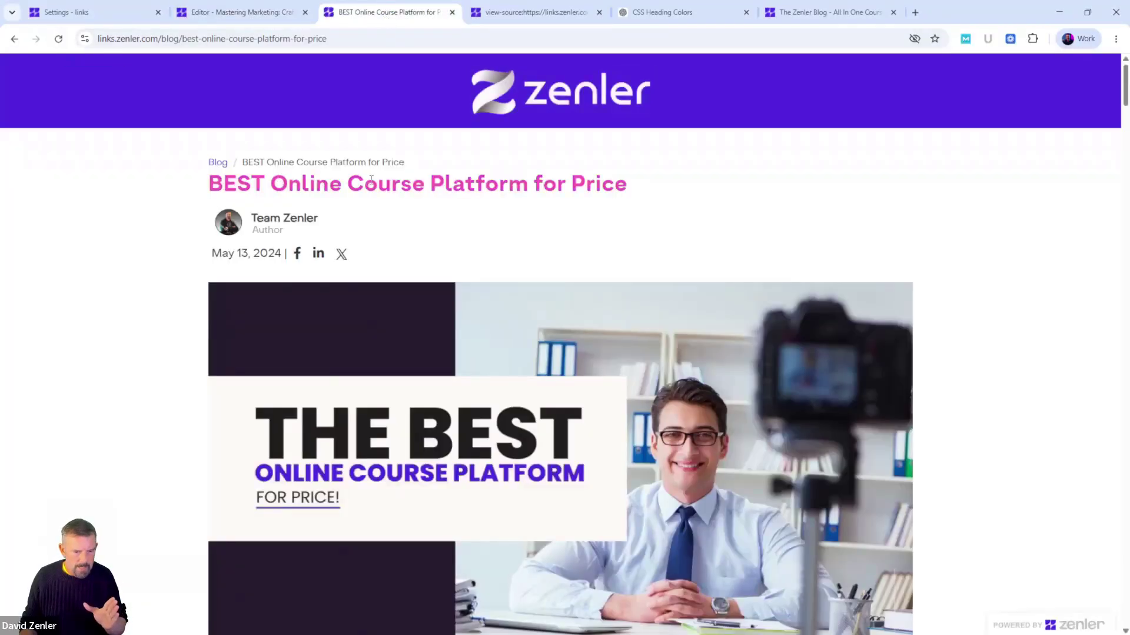
scroll(519, 239, "down", 8)
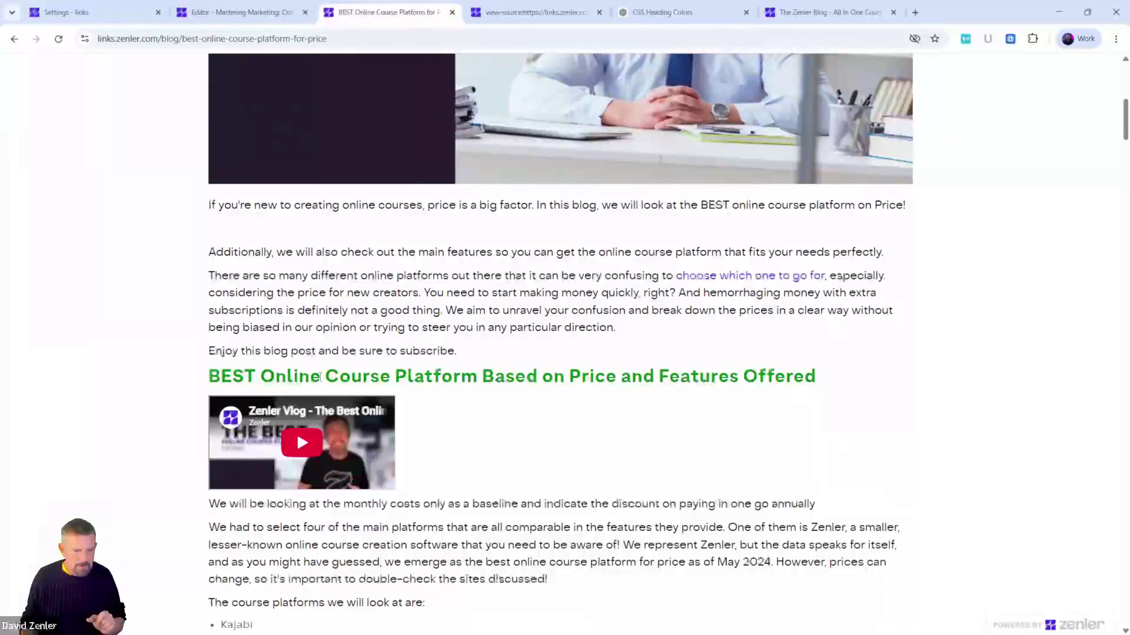
left_click_drag(322, 377, 612, 377)
left_click(998, 390)
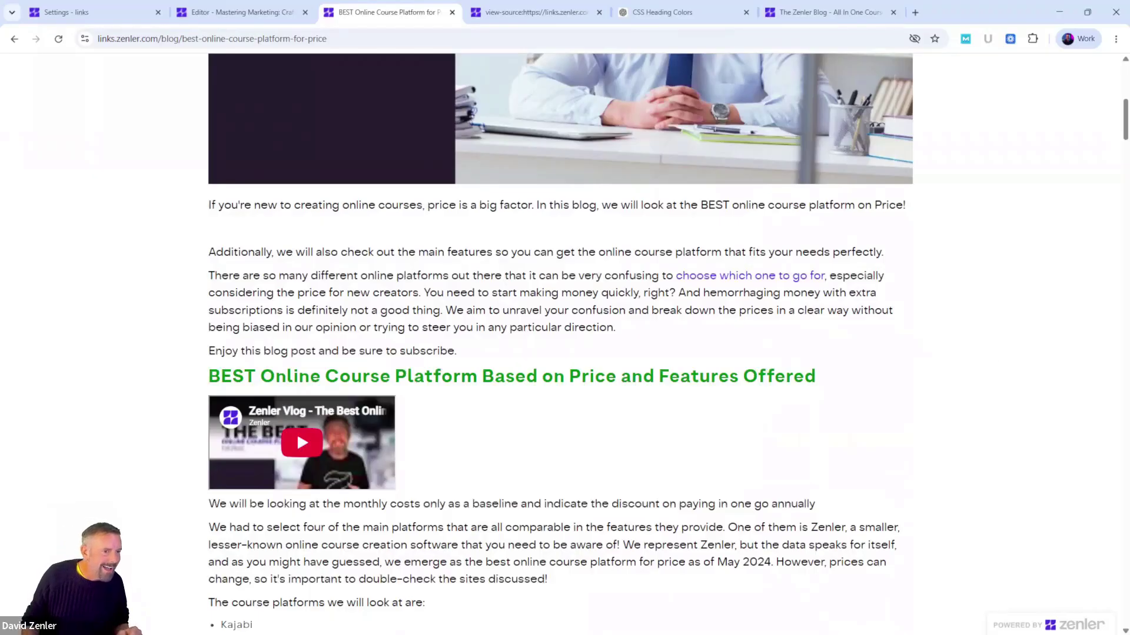
Switch to the Zenler (Official) Community group on Facebook and review the live blog workshop post's options and its viewer comments.
left_click_drag(0, 145, 556, 125)
left_click(1010, 124)
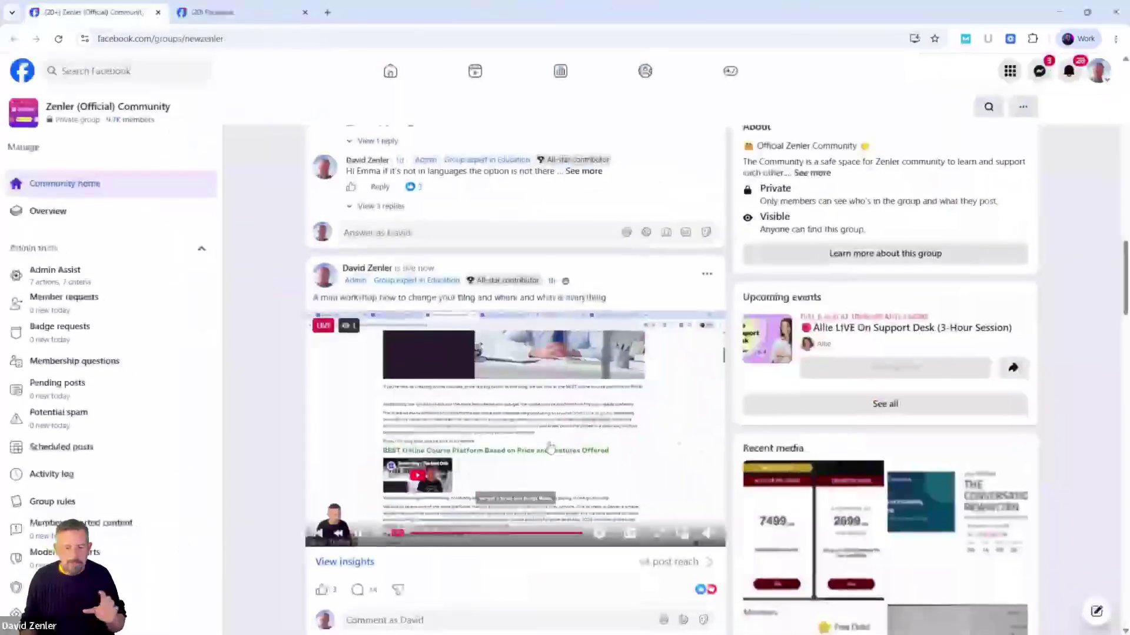
scroll(568, 440, "down", 6)
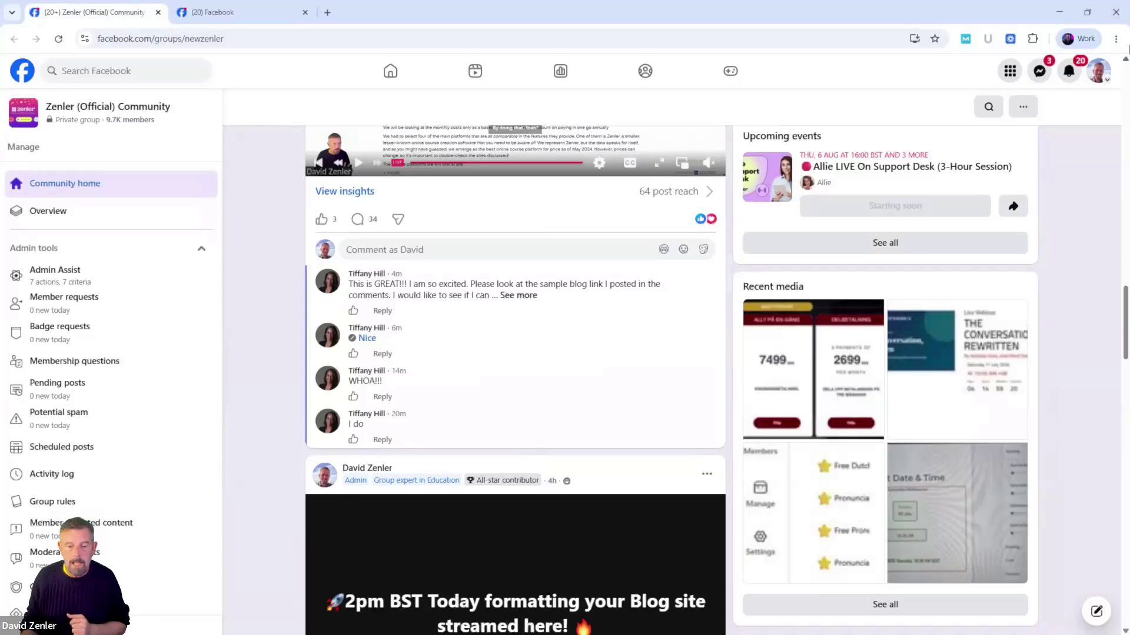
scroll(693, 344, "up", 7)
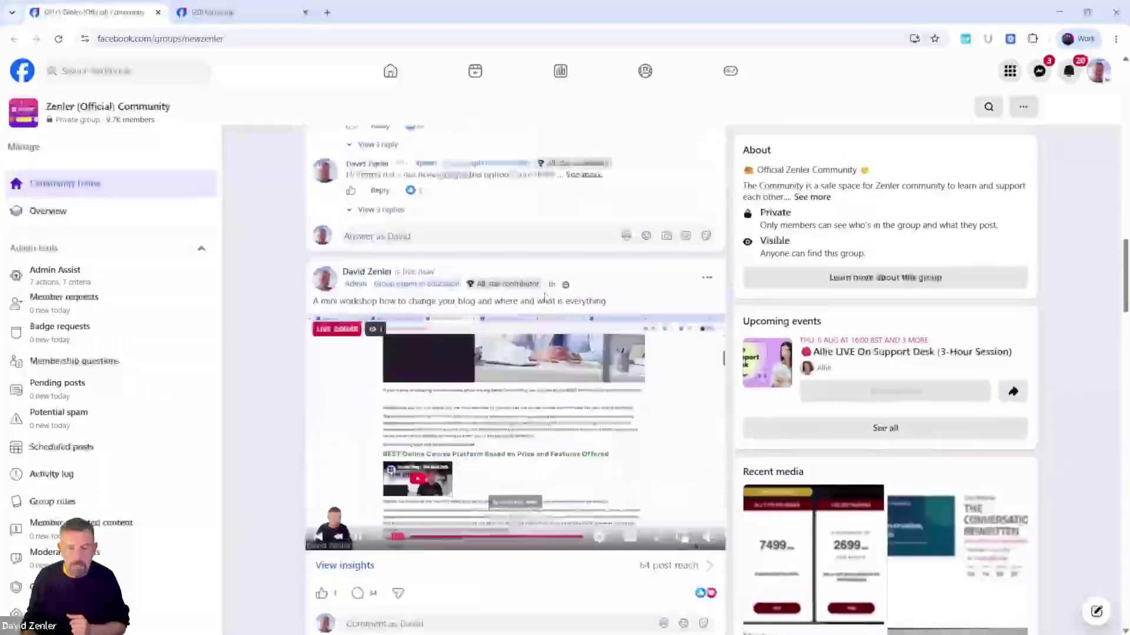
left_click(707, 335)
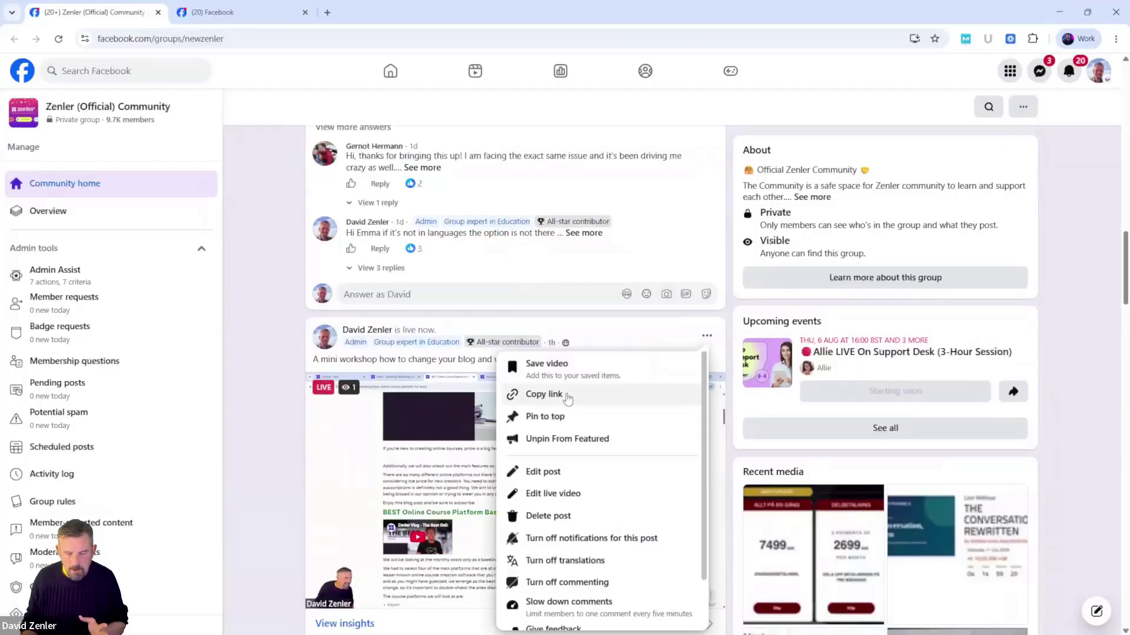
left_click(272, 464)
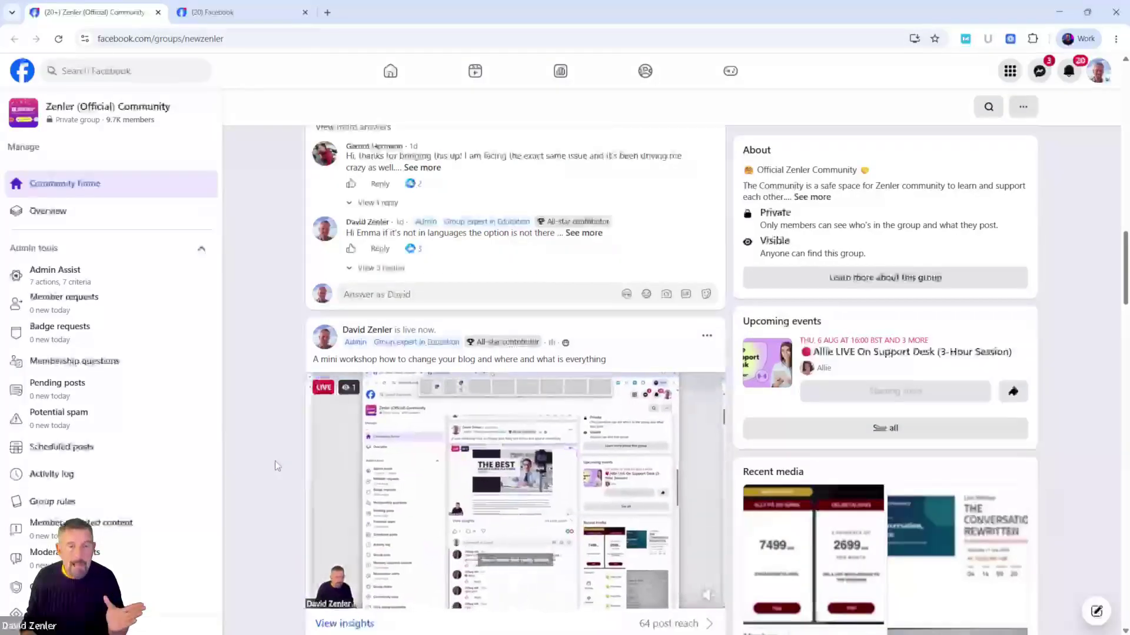
scroll(273, 464, "down", 7)
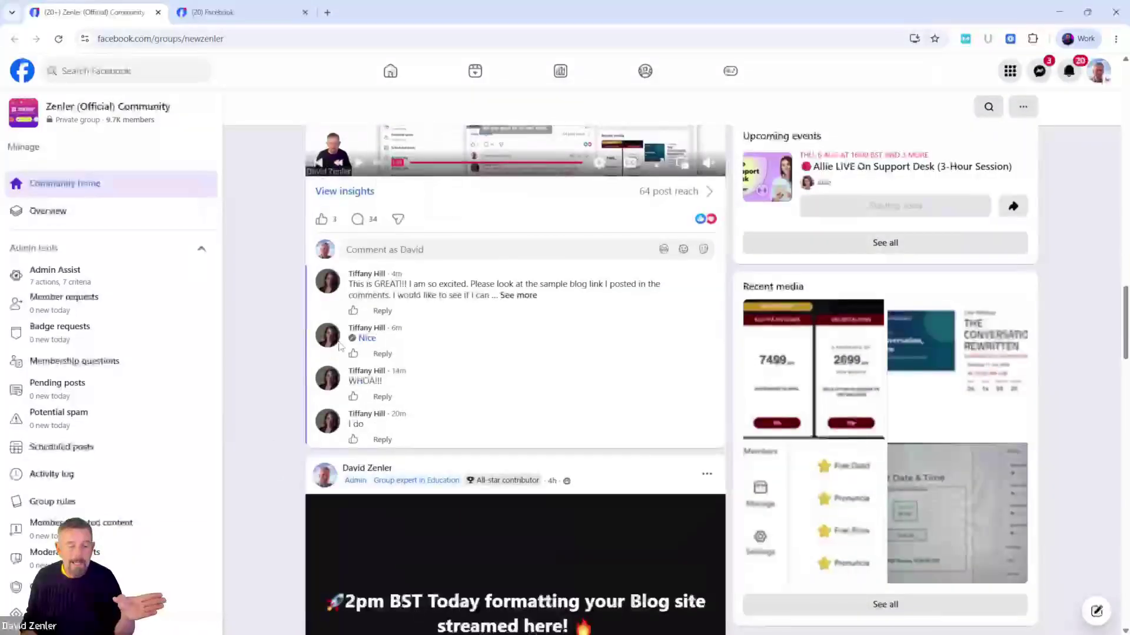